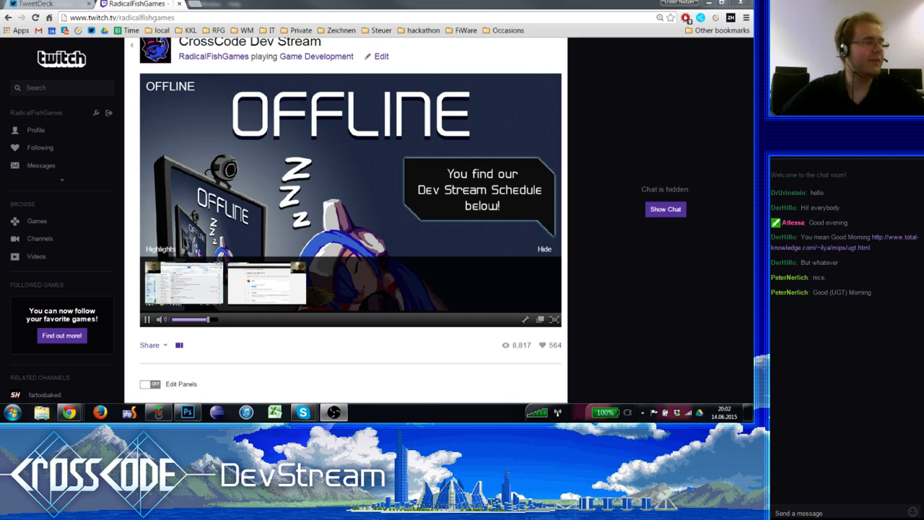
# Step: Close the RadicalFishGames Twitch channel page and TweetDeck, leaving only an empty new tab open
pyautogui.scroll(-1, 350, 217)
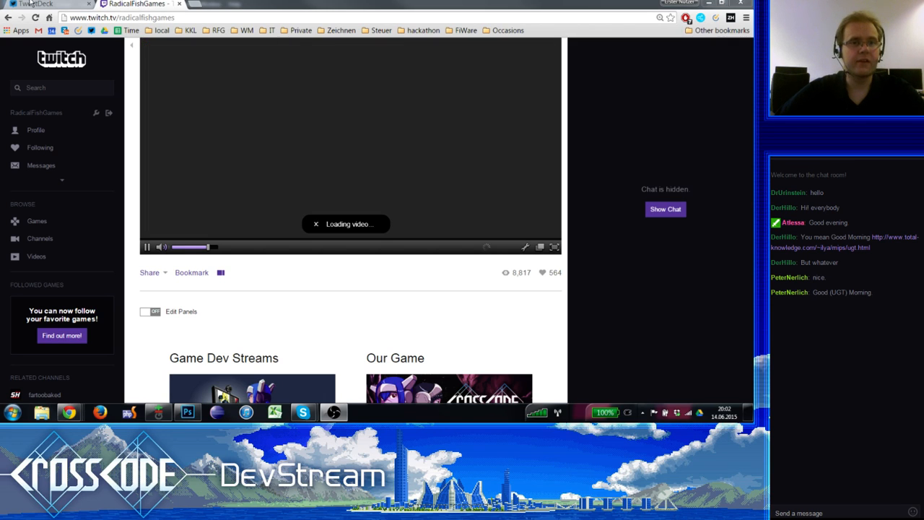
pyautogui.click(179, 7)
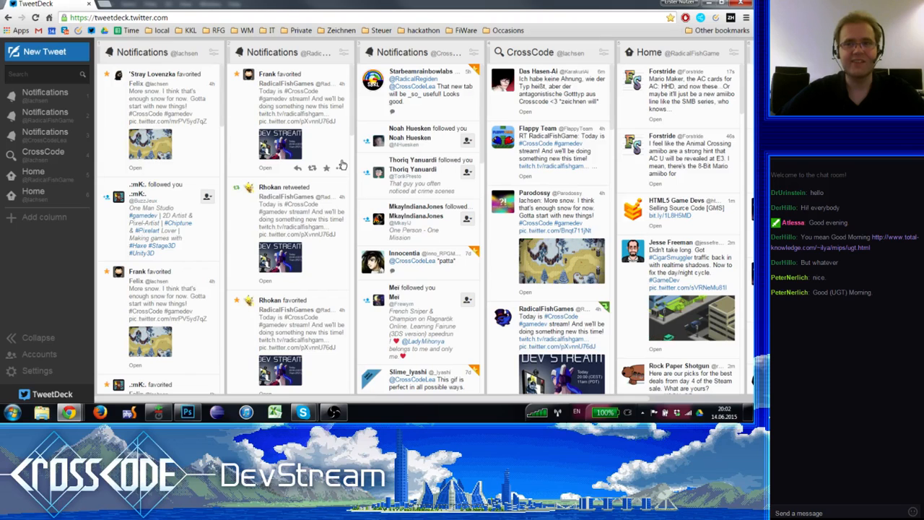
pyautogui.click(98, 4)
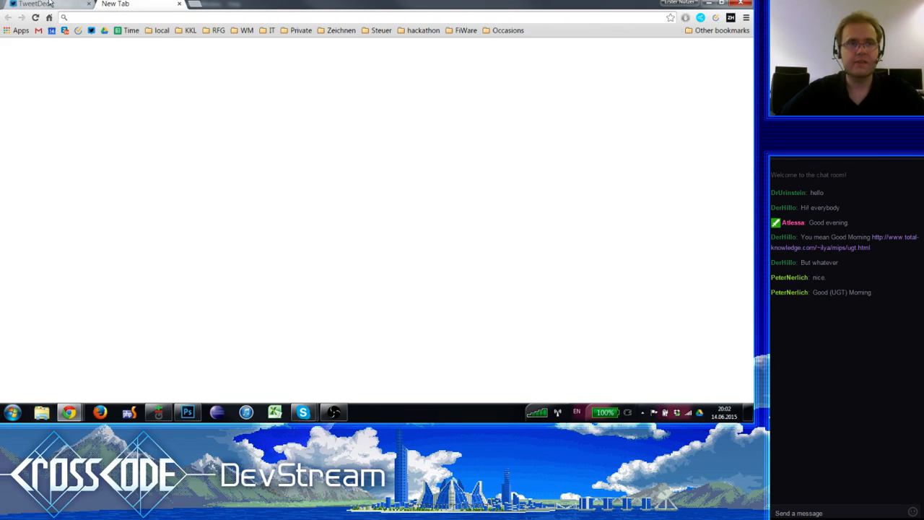
pyautogui.moveTo(61, 4); pyautogui.dragTo(0, 4)
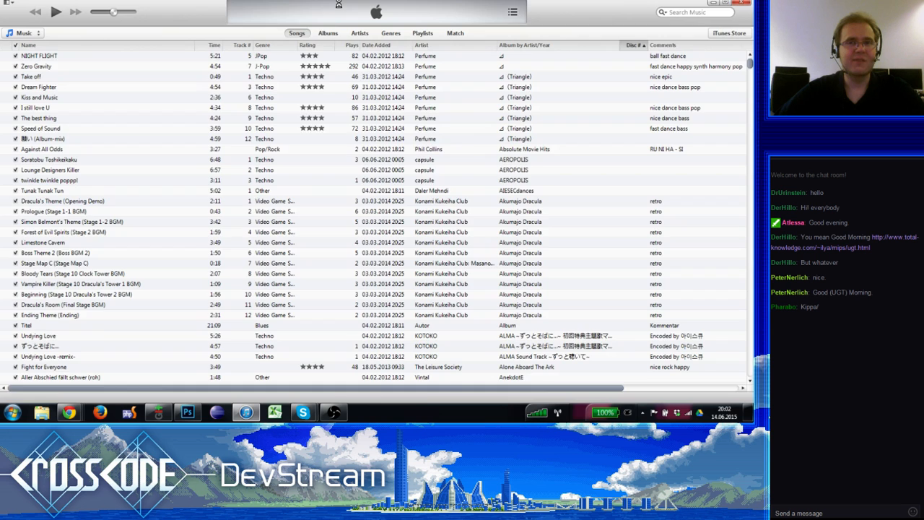
pyautogui.click(455, 114)
pyautogui.hotkey('alt', 'Tab')
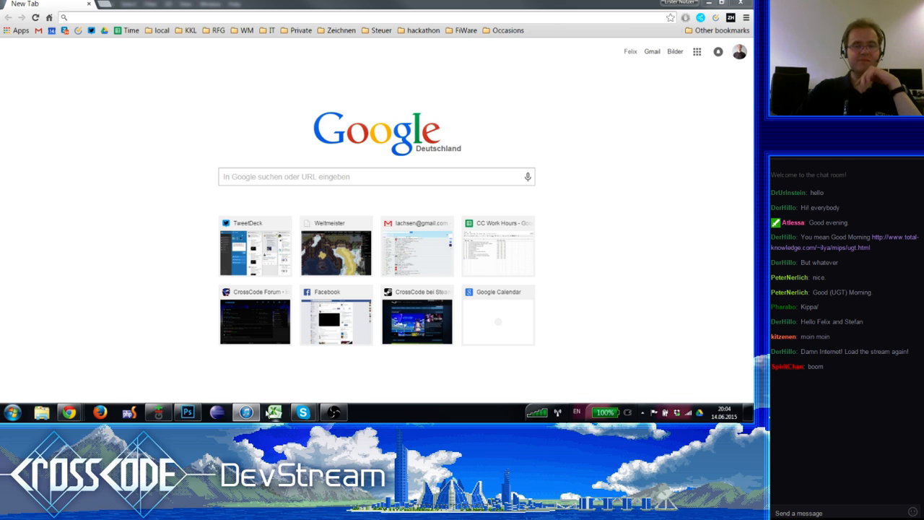
pyautogui.click(333, 412)
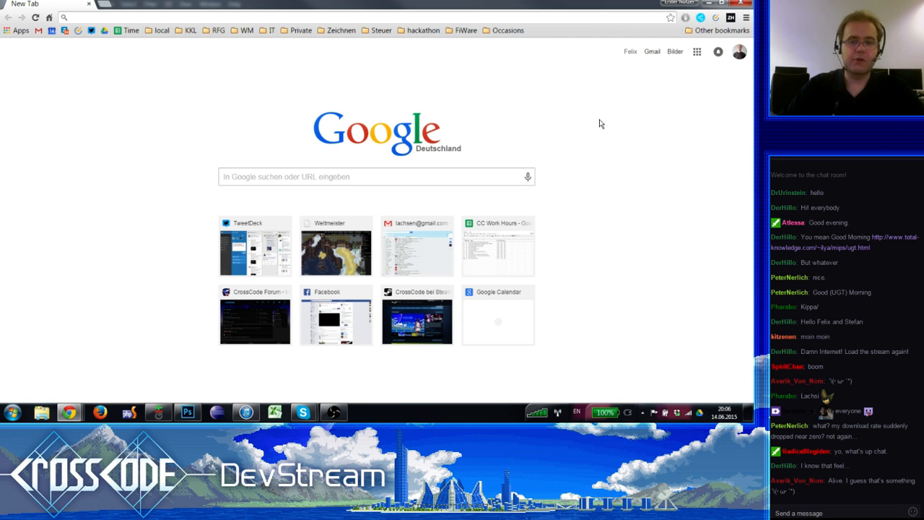
# Step: Bring up the Skype contact list and the Stream Mod Group chat and move both windows off the captured screen
pyautogui.moveTo(317, 417)
pyautogui.click(229, 381)
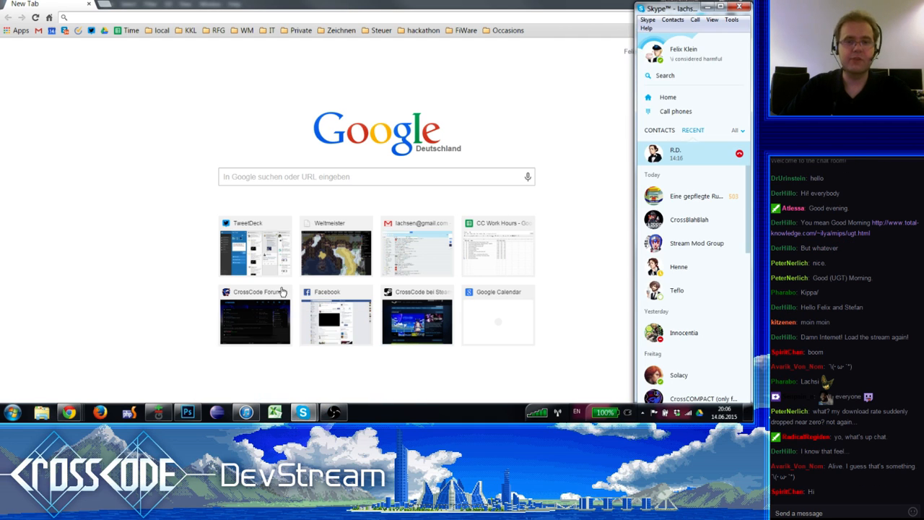
pyautogui.moveTo(667, 11); pyautogui.dragTo(0, 11)
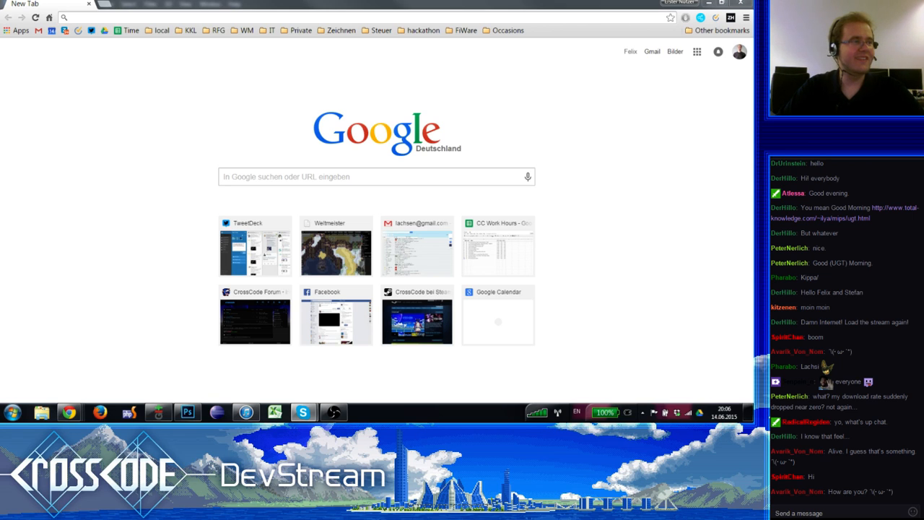
pyautogui.hotkey('alt', 'Tab')
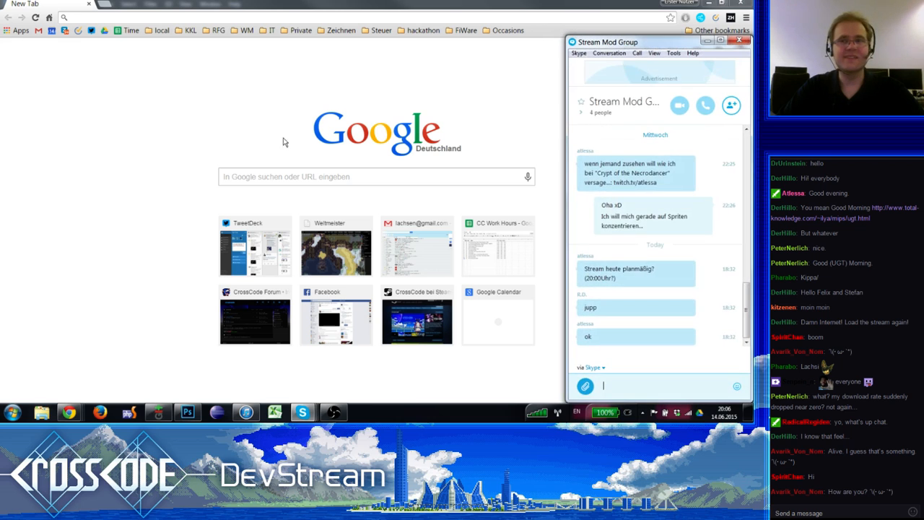
pyautogui.moveTo(660, 53); pyautogui.dragTo(0, 7)
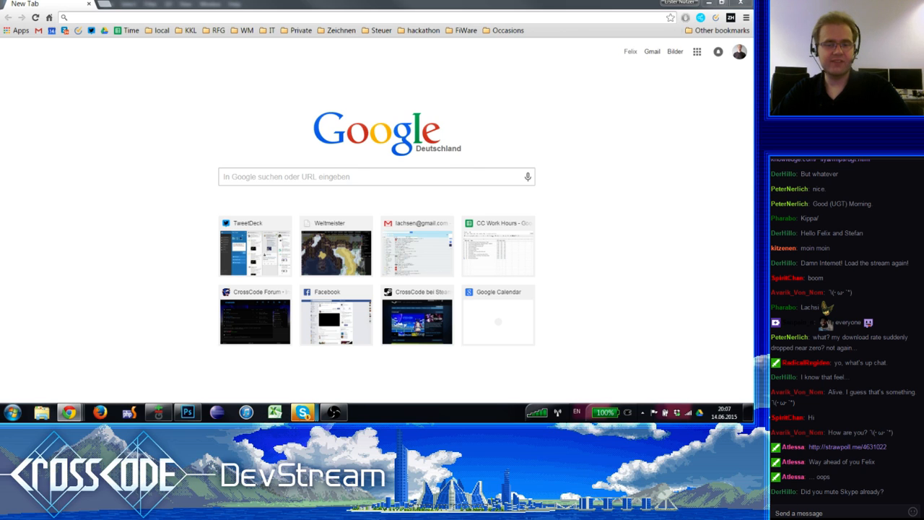
pyautogui.click(302, 412)
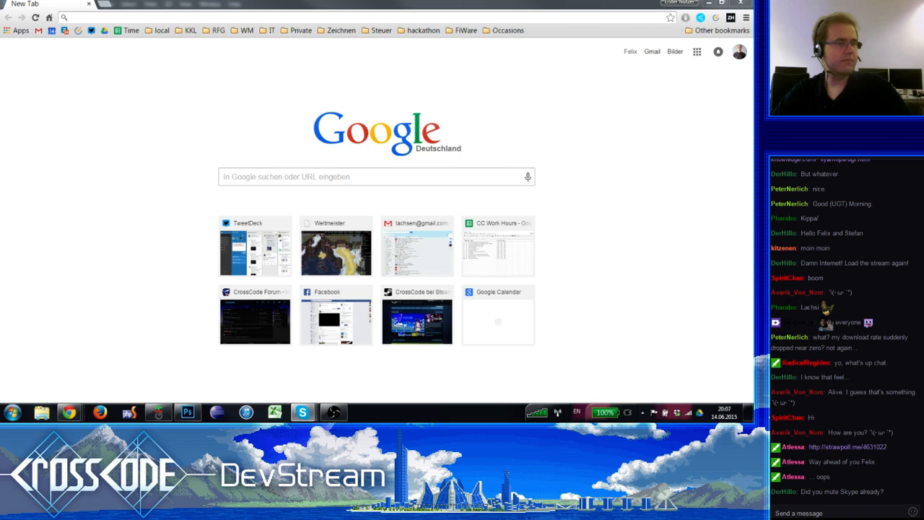
pyautogui.hotkey('alt', 'Tab')
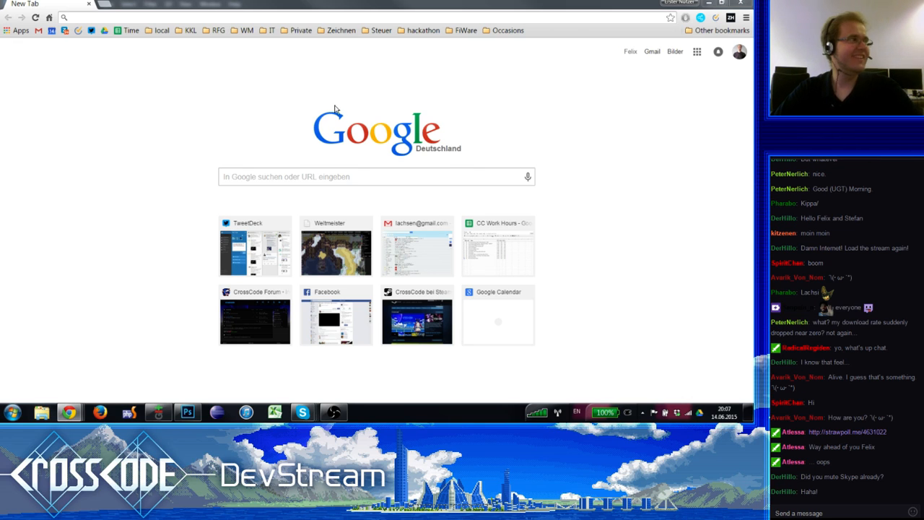
pyautogui.click(103, 6)
pyautogui.write('http://strawpoll.me/4631022')
pyautogui.press('Return')
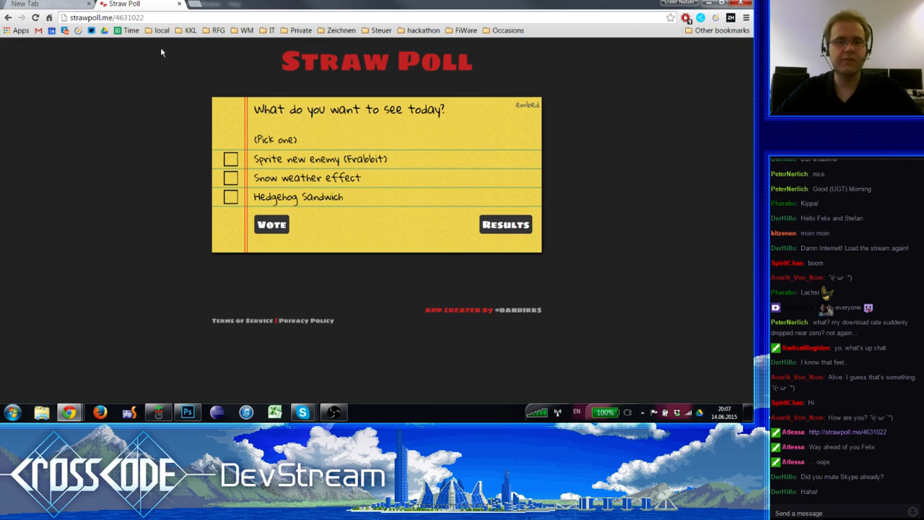
pyautogui.click(178, 4)
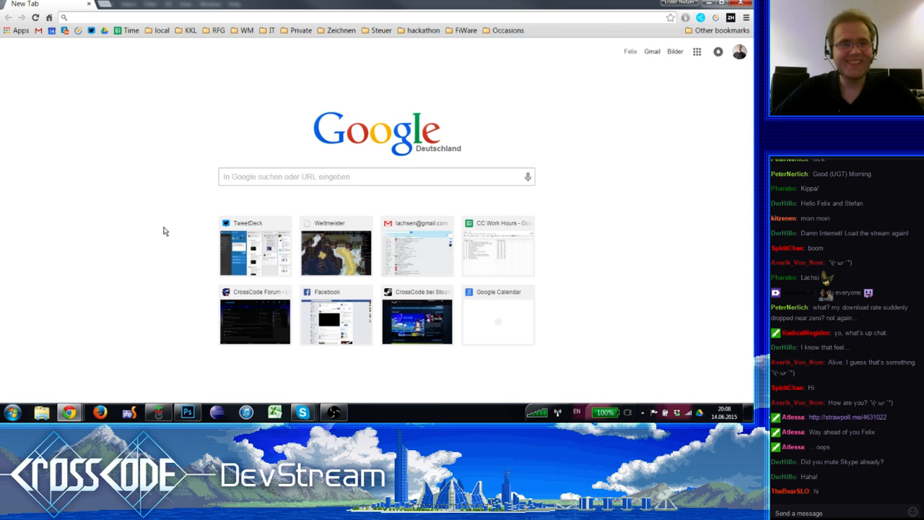
pyautogui.hotkey('alt', 'Tab')
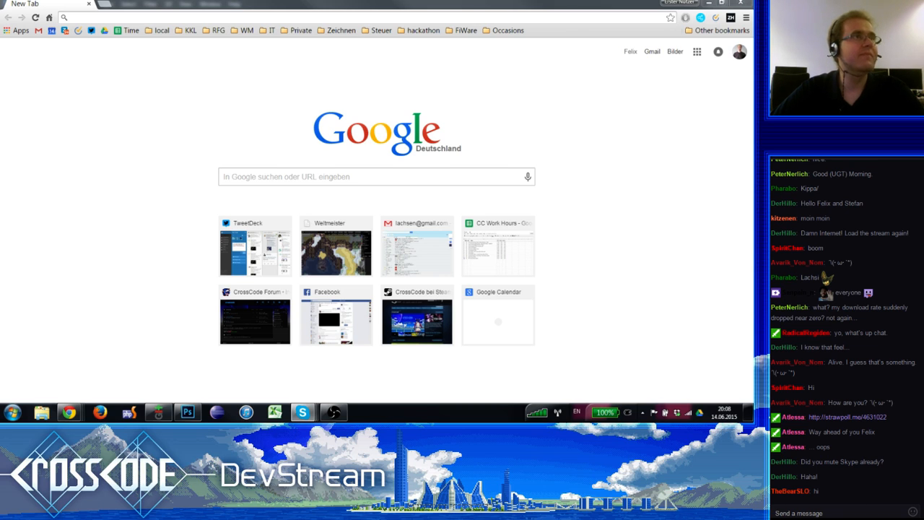
pyautogui.hotkey('alt', 'Tab')
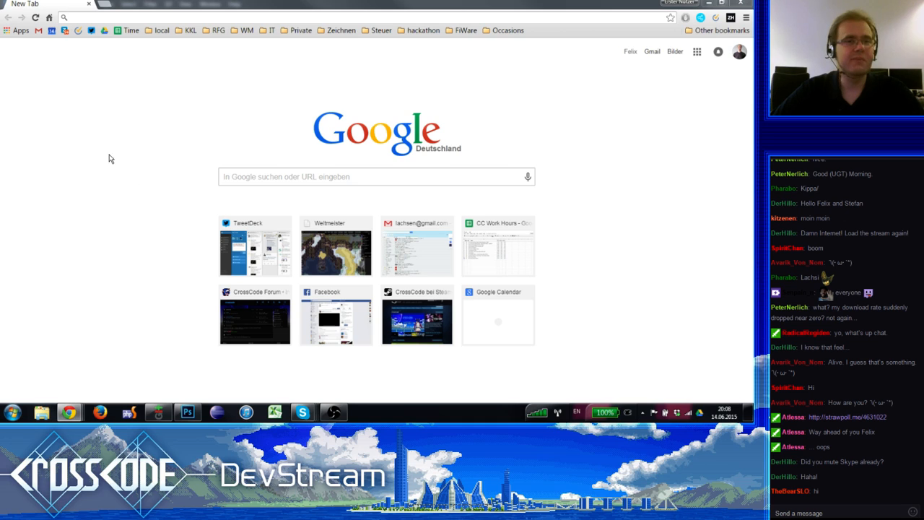
pyautogui.click(171, 157)
pyautogui.click(145, 14)
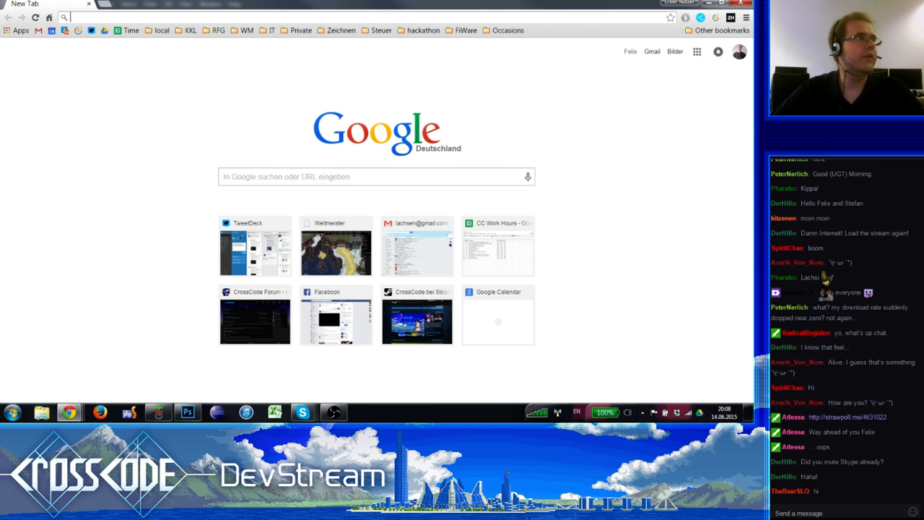
pyautogui.hotkey('alt', 'Tab')
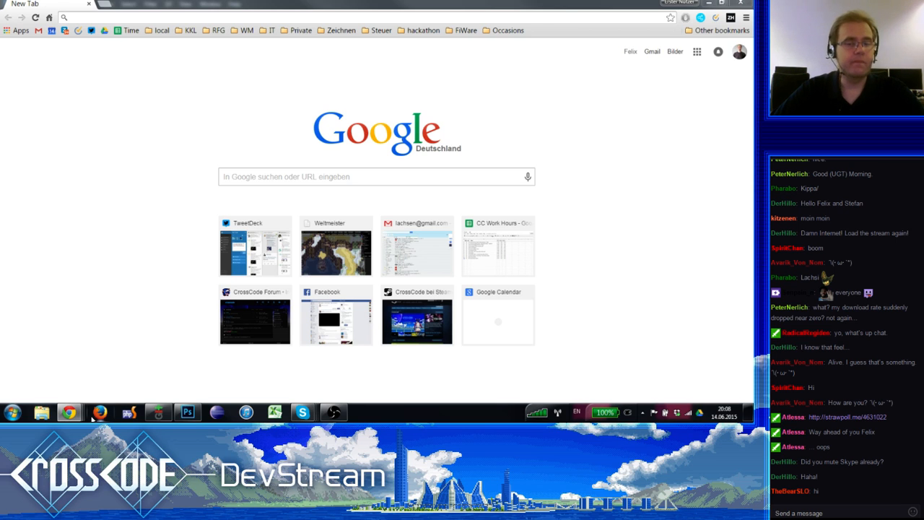
# Step: Open Notepad++ and erase all the text in the "new 2" document
pyautogui.click(11, 413)
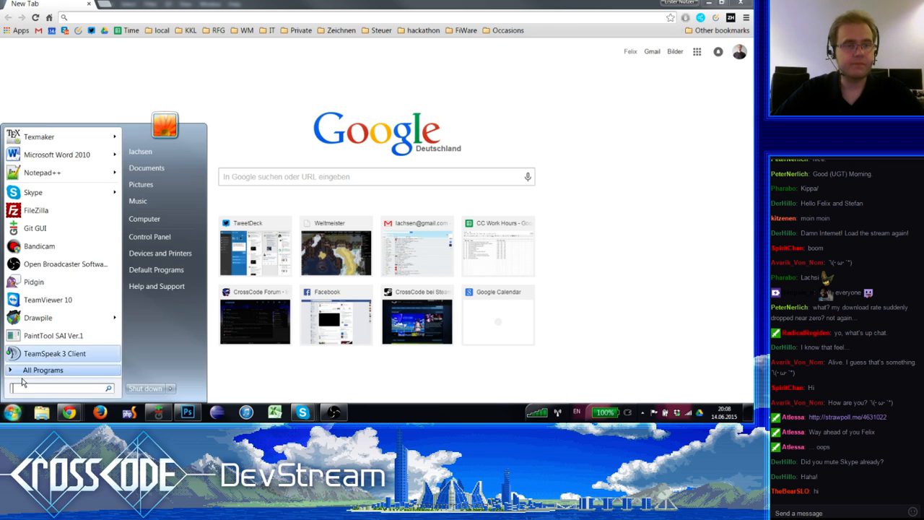
pyautogui.click(46, 173)
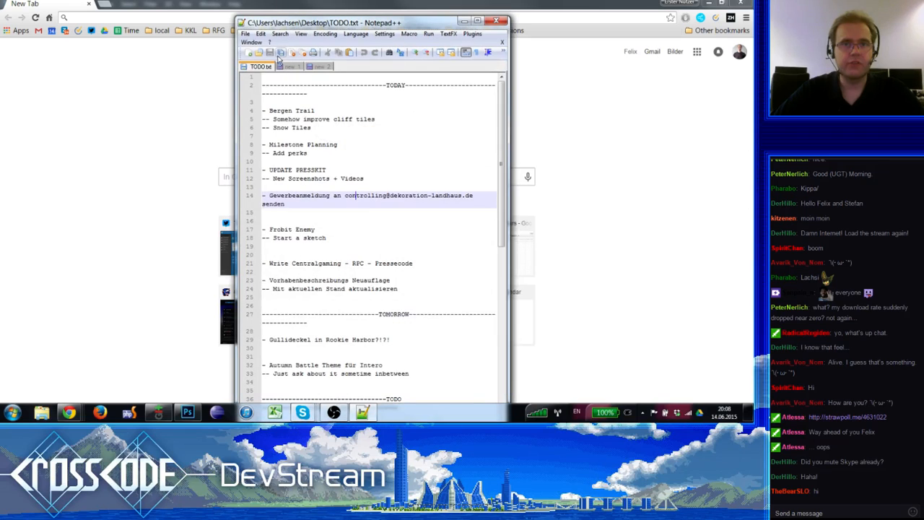
pyautogui.click(320, 68)
pyautogui.click(327, 119)
pyautogui.hotkey('ctrl', 'a')
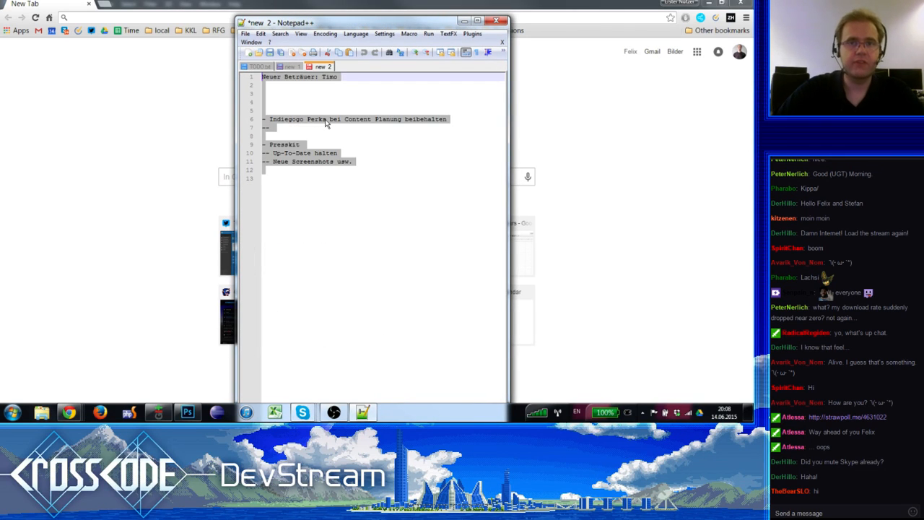
pyautogui.press('Delete')
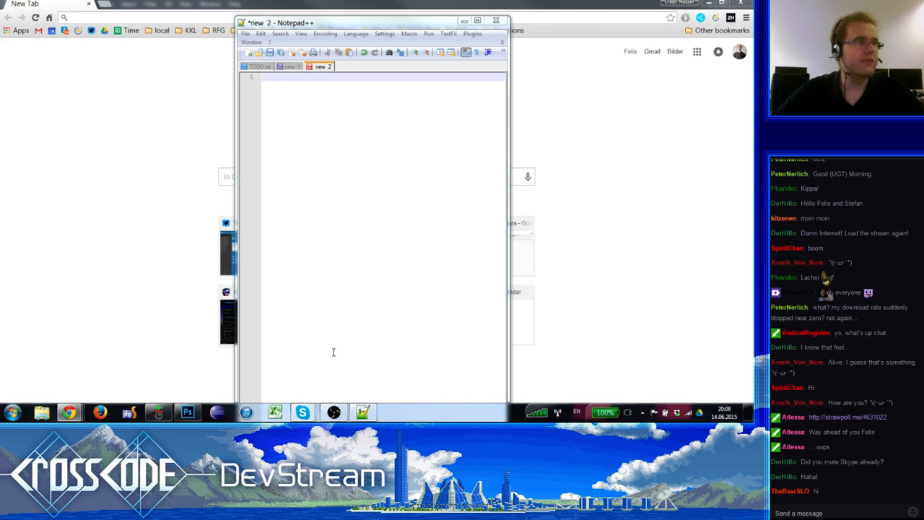
# Step: Put the "RE Suggestion: Hedgehog Sandwich" message into the blank document and display it enlarged in a maximized window
pyautogui.click(355, 305)
pyautogui.write("RE Suggestion: Hedgehog Sandwich  First of all, thank you for talking about my suggestion in this morning's stream. I'm so sad I missed it. ;^; But I watched it just now! =D  I'm sorry I didn't clarify. I understand that it wouldn't be fair to just grant a consumable to someone who hasn't bought the chef perk. I'm fine with that. But if not that, maybe just a doodle at the end of a stream? It doesn't have to be the subject of the end stream drawing, just a little thing thrown in there! It doesn't matter if it's a sandwich made of hedgehog, or just a hedgehog shaped sandwich. As long as it is a hedgehog sandwich! Plz I fan! And I'm totally serious about showing my appreciation with any crosscode fan art you ask!  Thank you for noticing me Senpais! \\O^O/  -Banana Man (Or BM, that's what most people call me. [Yes I know it sounds wrong]) ?????")
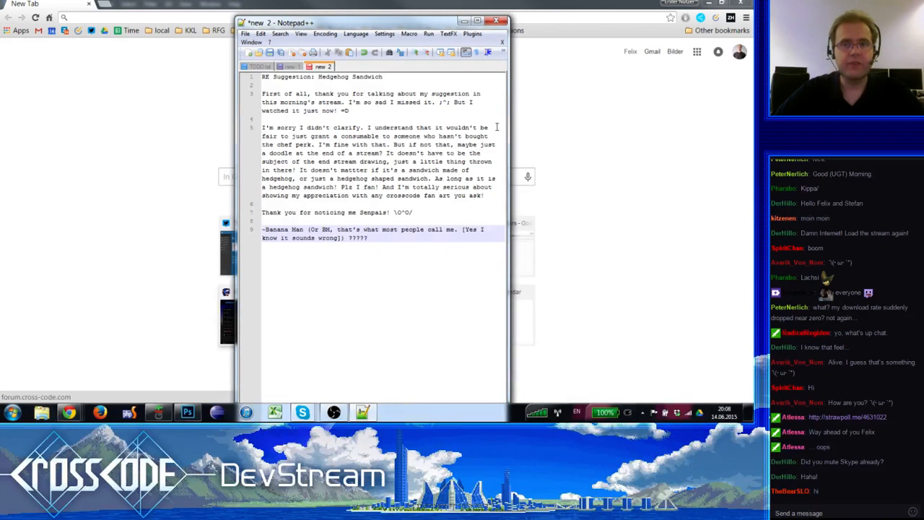
pyautogui.moveTo(426, 16); pyautogui.dragTo(398, 12)
pyautogui.doubleClick(398, 12)
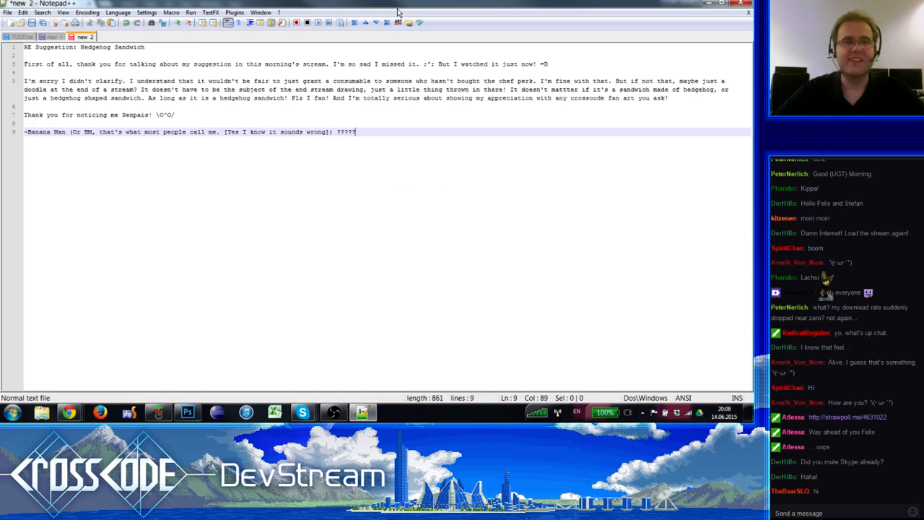
pyautogui.scroll(3, 395, 130)
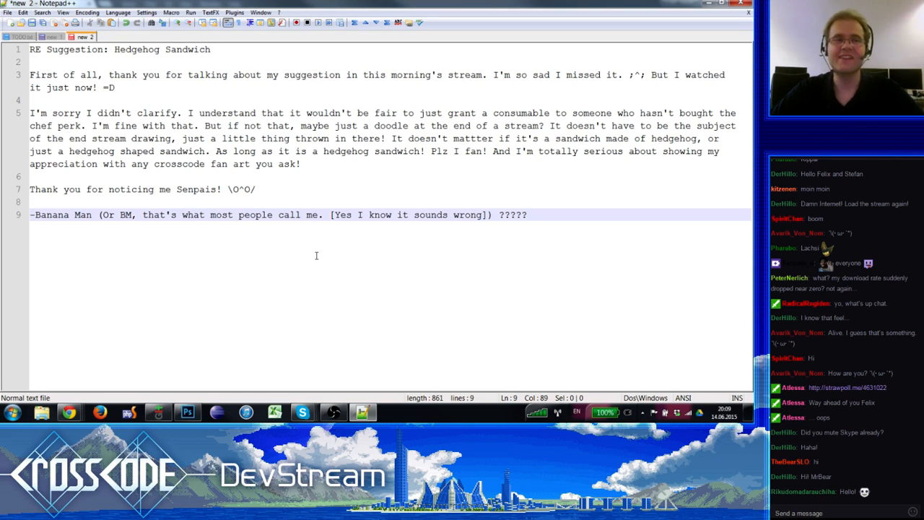
pyautogui.rightClick(84, 37)
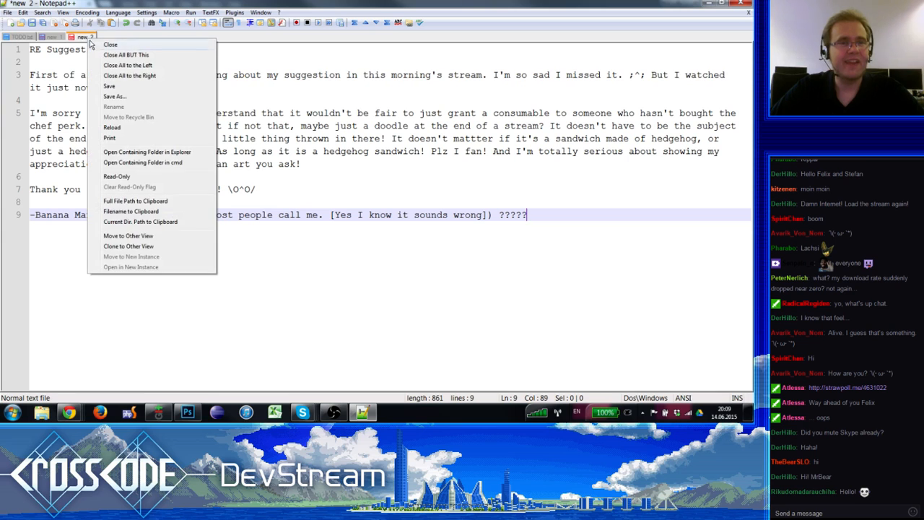
pyautogui.click(97, 45)
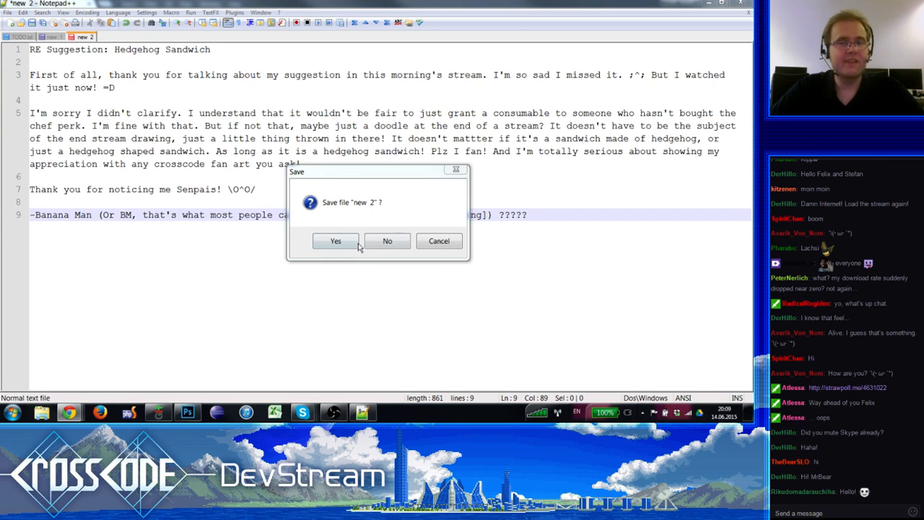
pyautogui.click(439, 241)
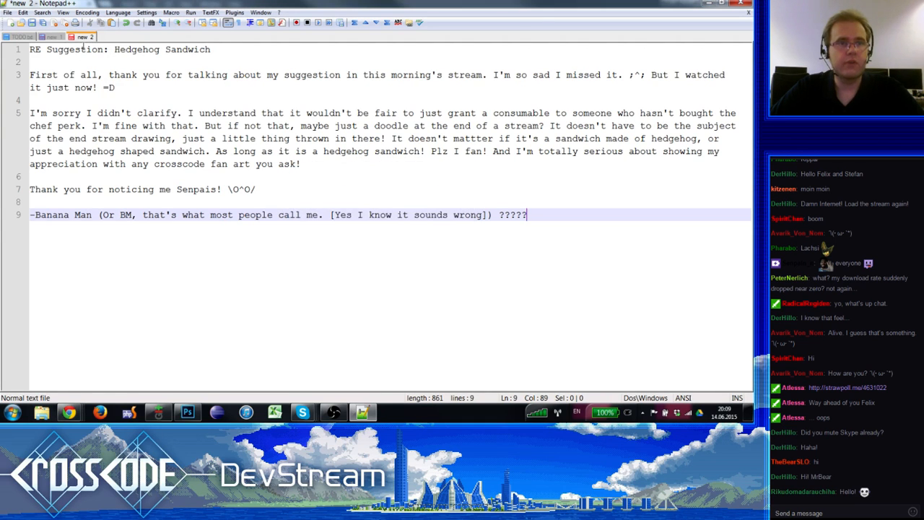
# Step: Replace the Hedgehog Sandwich message with the full viewer question beginning "Will there be additional content after the main story?"
pyautogui.click(140, 84)
pyautogui.hotkey('ctrl', 'a')
pyautogui.press('Delete')
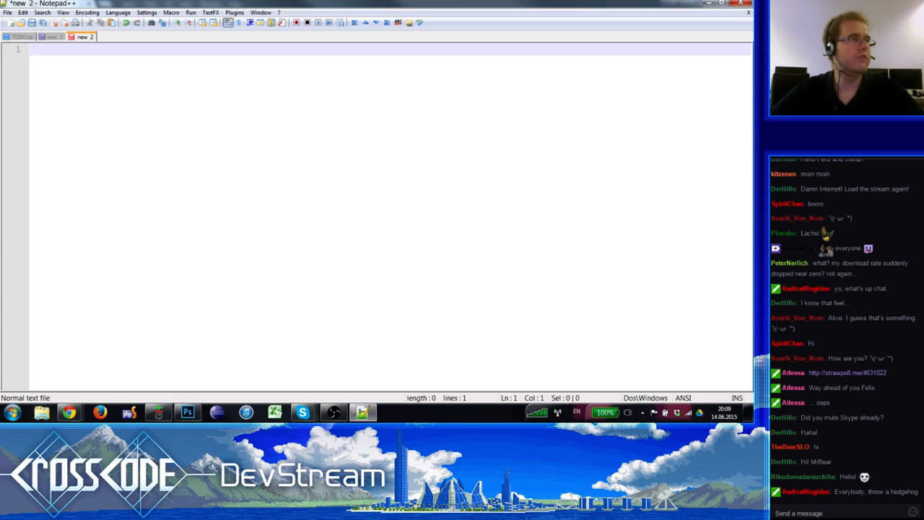
pyautogui.hotkey('alt', 'Tab')
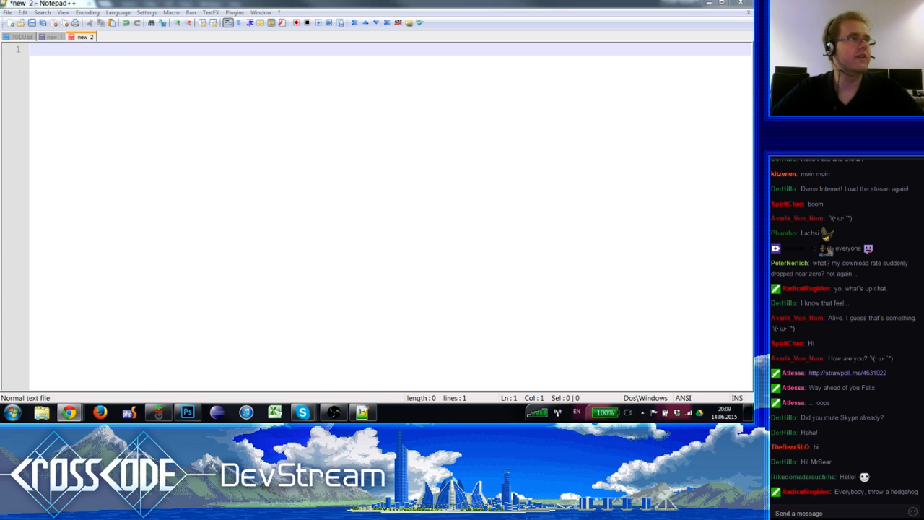
pyautogui.hotkey('alt', 'Tab')
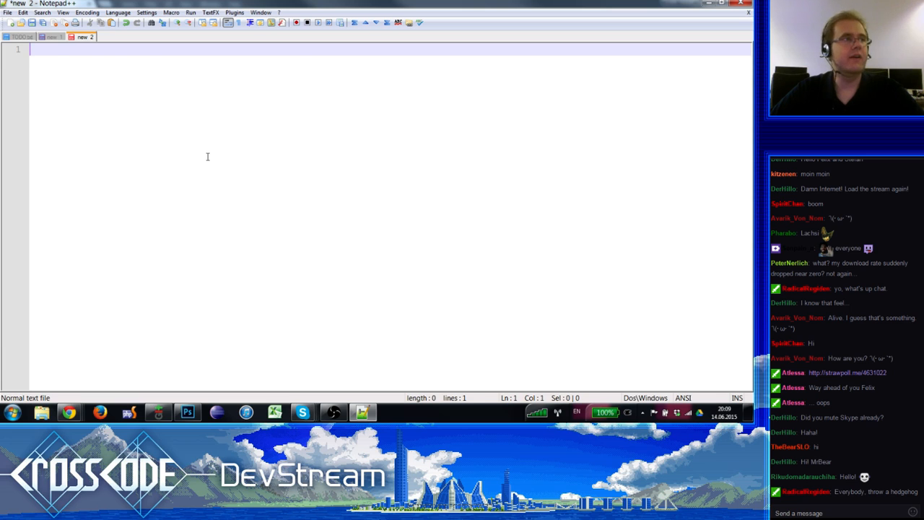
pyautogui.write('Will there be additional content after the main story?  Once I beat the game/main story line, will I be able to continue playing, and can I roam the world? Will there be a reason to continue playing? Like will there be side quests that unlock once you beat the game that leads to more challenging bosses/puzzles?  In short, will there be additional content to unlock/do once I finish the main story?')
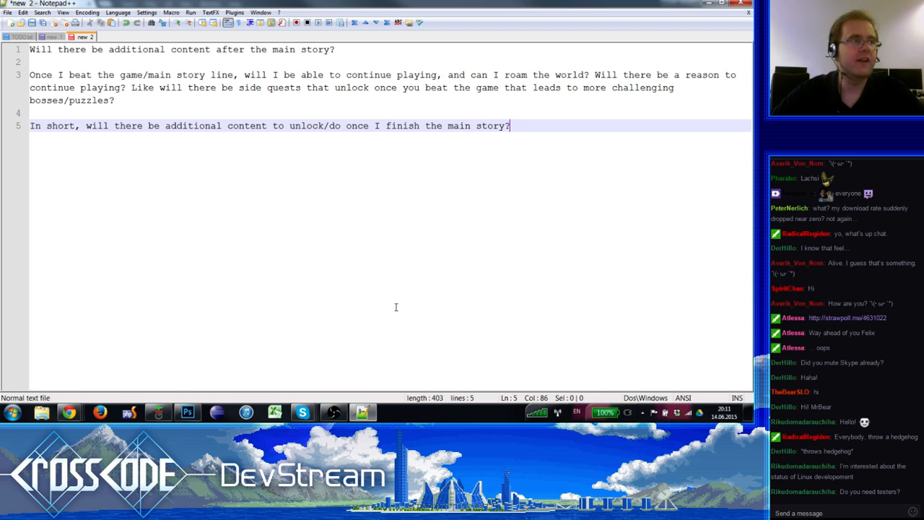
pyautogui.click(68, 412)
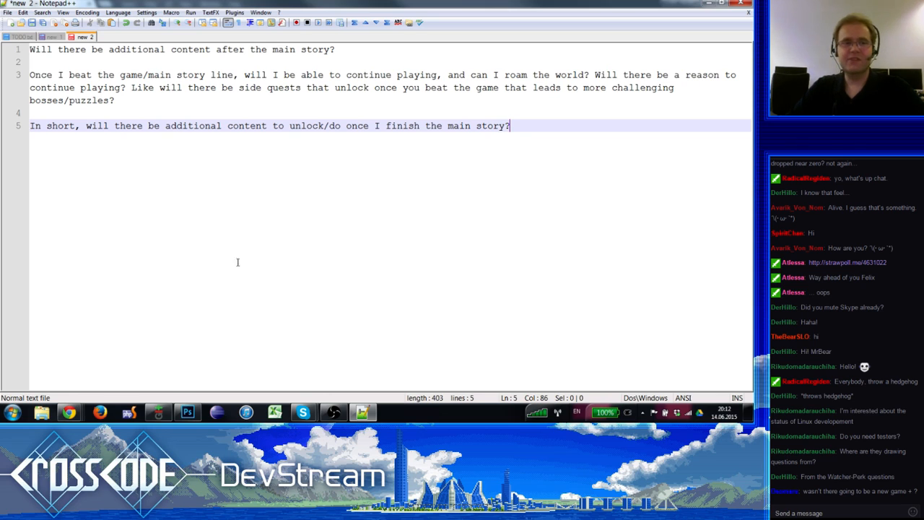
pyautogui.hotkey('alt', 'Tab')
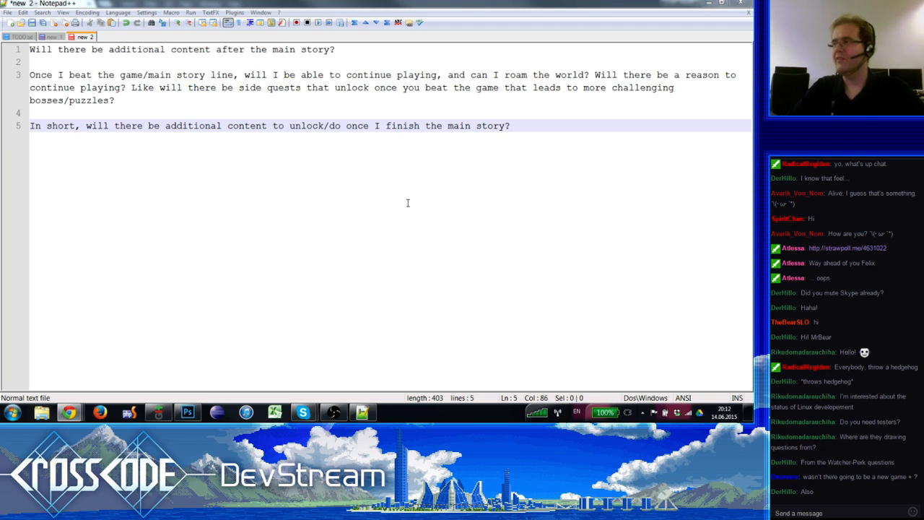
pyautogui.hotkey('alt', 'Tab')
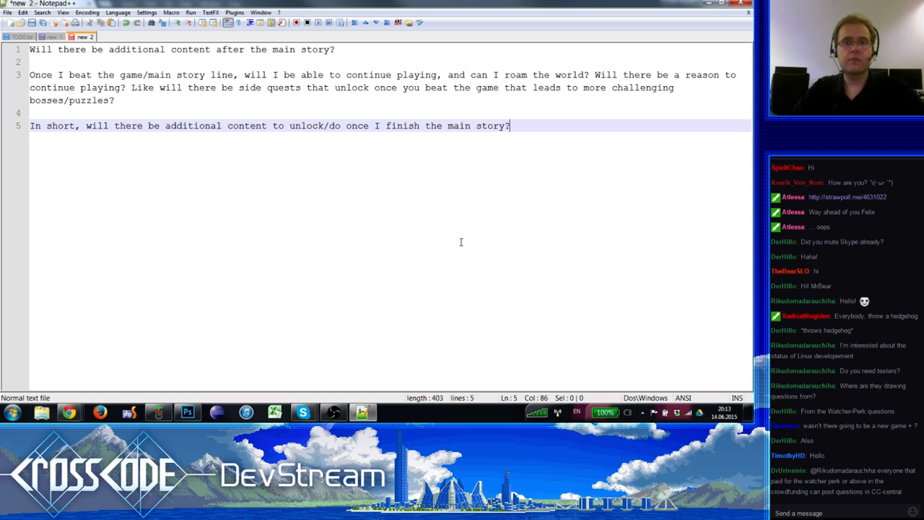
# Step: Replace the additional-content question with the full viewer question beginning "how do you do your cutscenes?" and continuing "what programm, maybe a small look"
pyautogui.hotkey('ctrl', 'a')
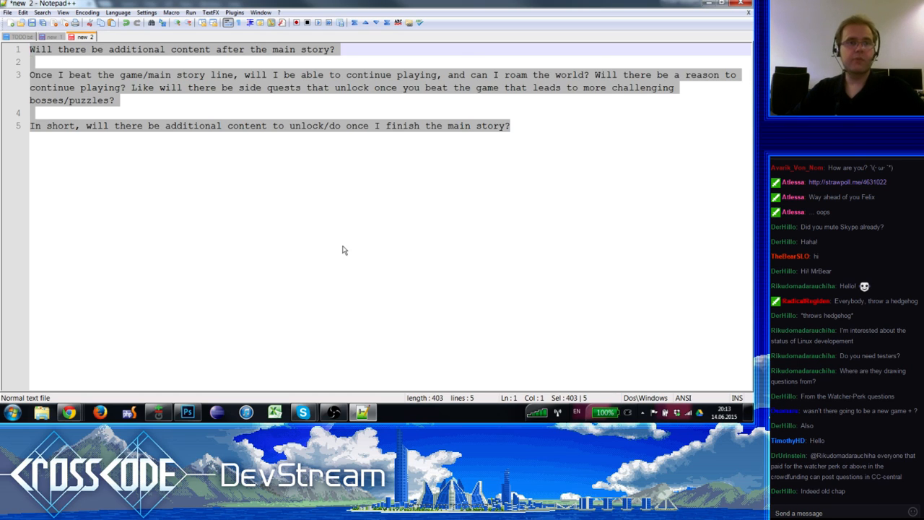
pyautogui.write('how do you do your cutscenes?  what programm, maybe a small look to understand it, because i dont know how to imagine that :D')
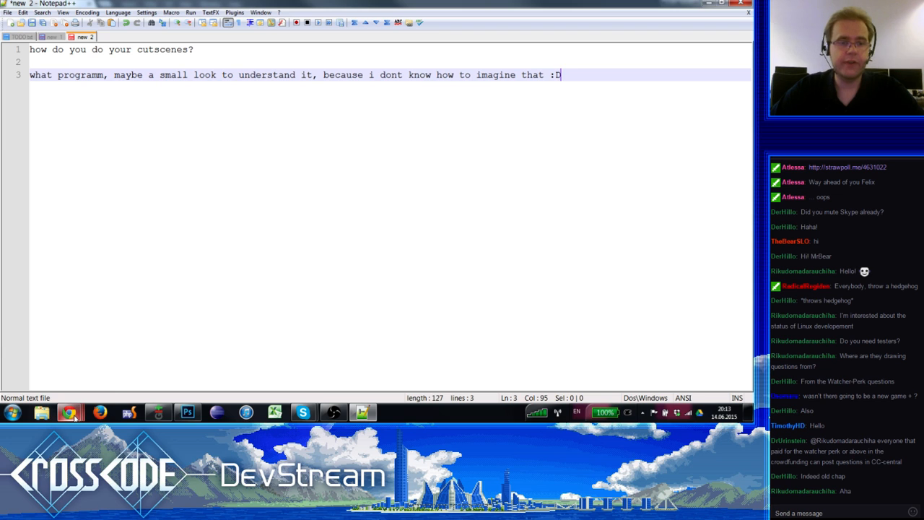
# Step: Switch to Chrome's new-tab window and load the Weltmeister map editor from the Map bookmark in the WM folder
pyautogui.moveTo(74, 417)
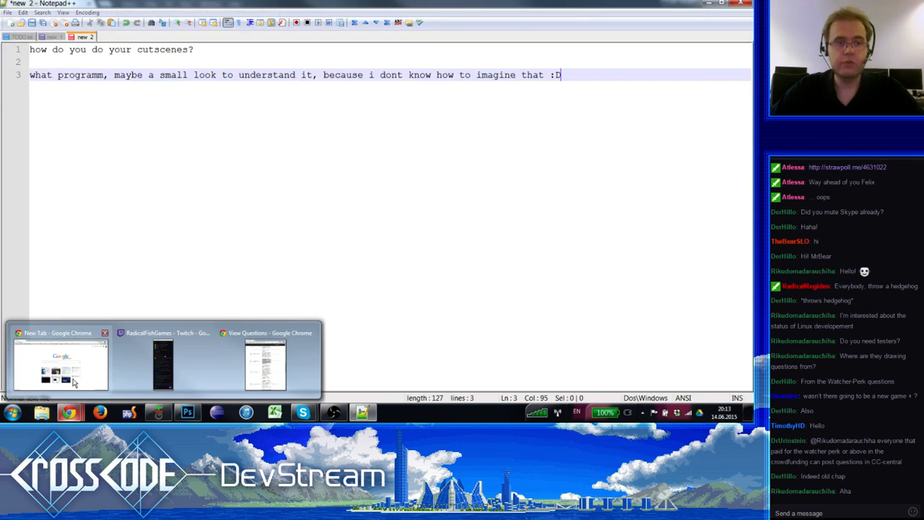
pyautogui.click(74, 383)
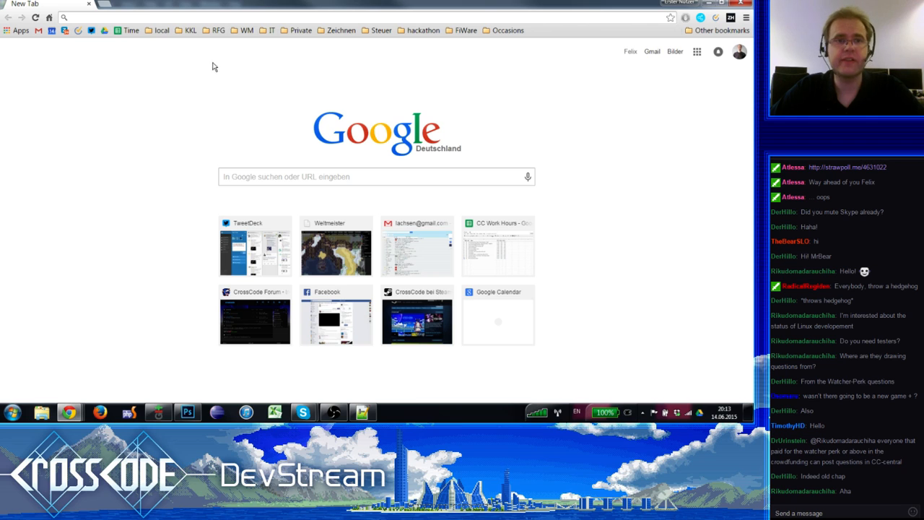
pyautogui.click(215, 31)
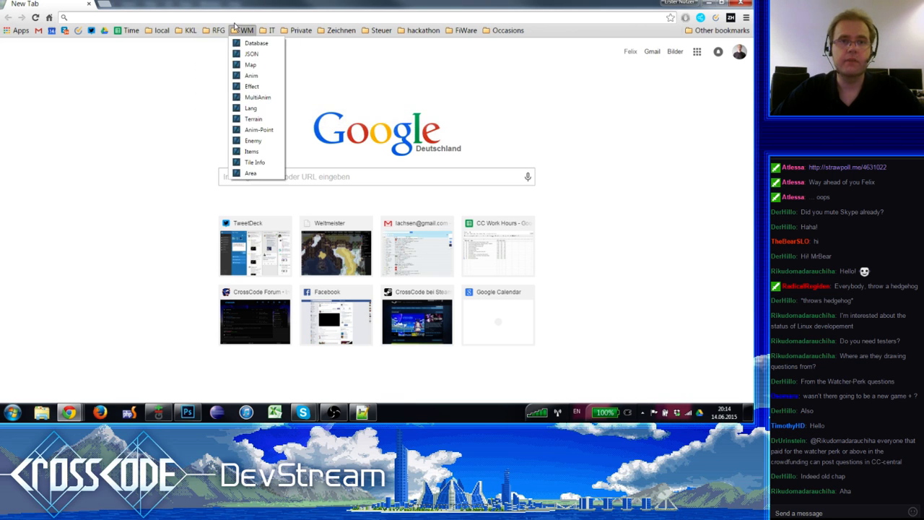
pyautogui.click(214, 18)
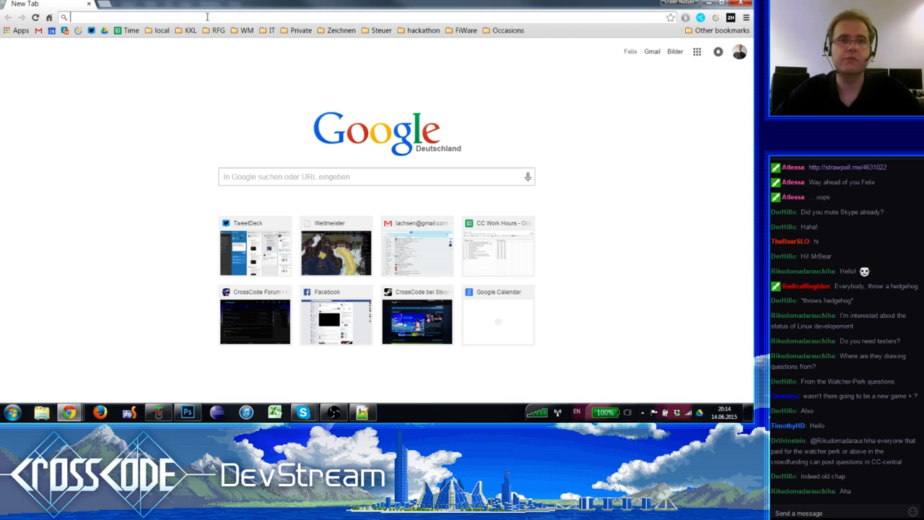
pyautogui.click(244, 30)
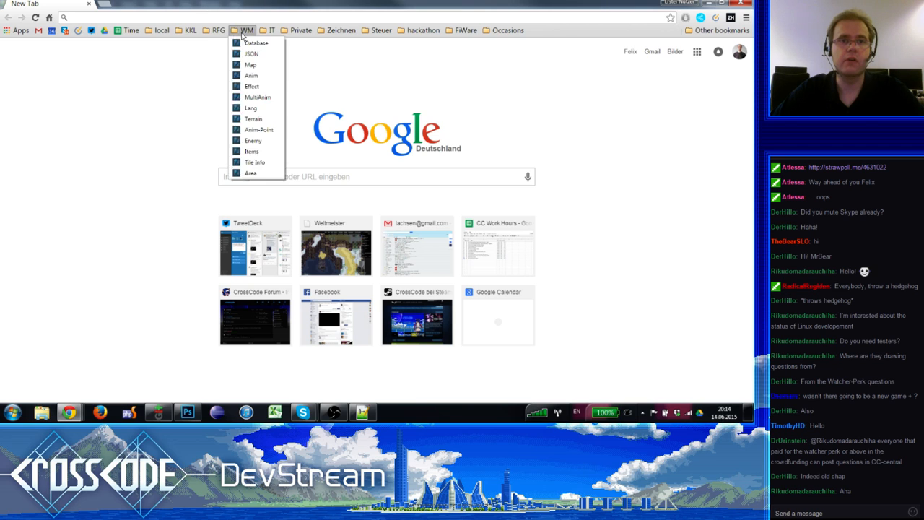
pyautogui.click(266, 64)
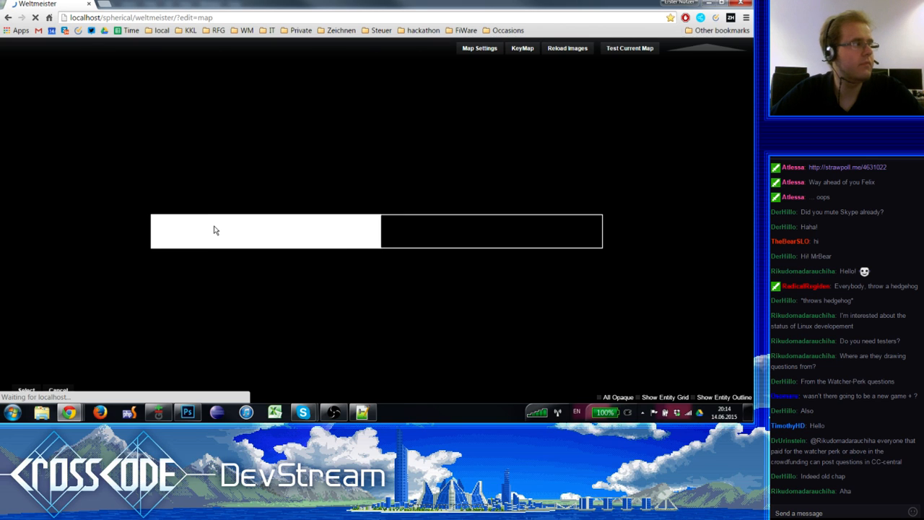
pyautogui.press('F12')
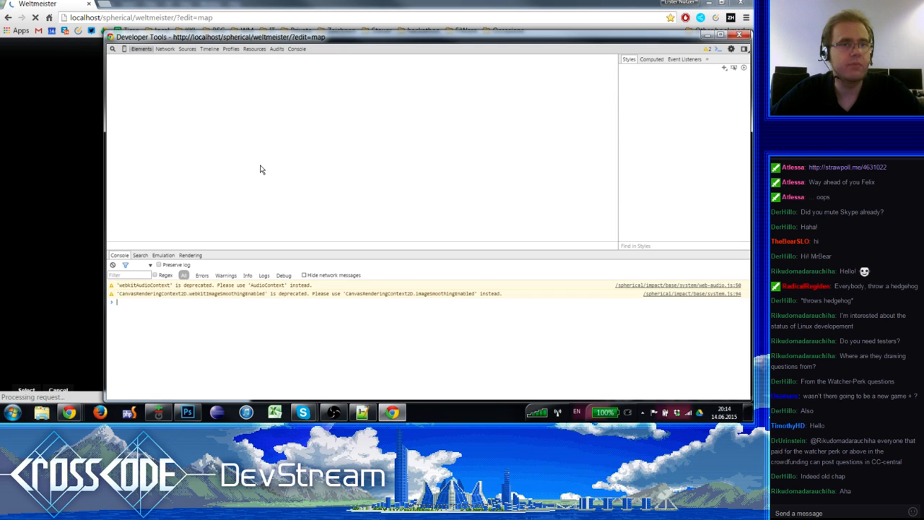
pyautogui.click(739, 35)
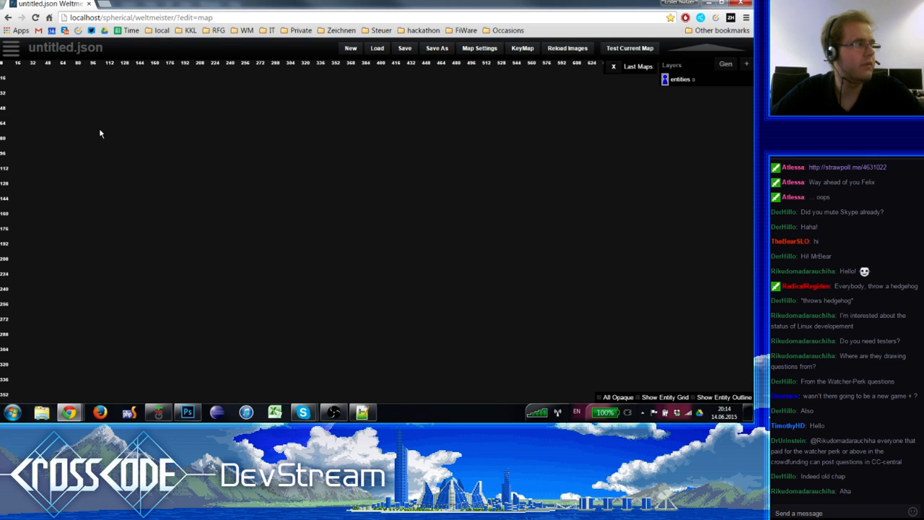
# Step: Load teleporter.json from the cargo-ship folder and bring the teleporter platform into view
pyautogui.click(10, 48)
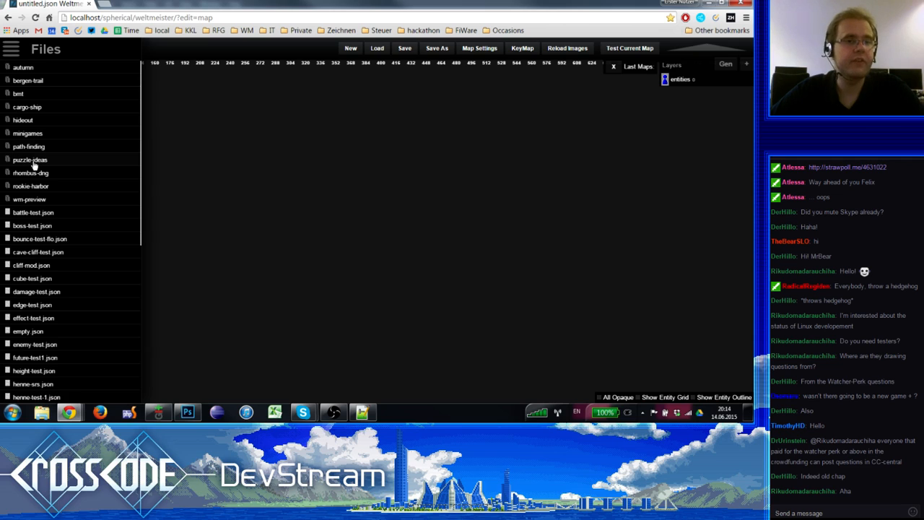
pyautogui.click(38, 109)
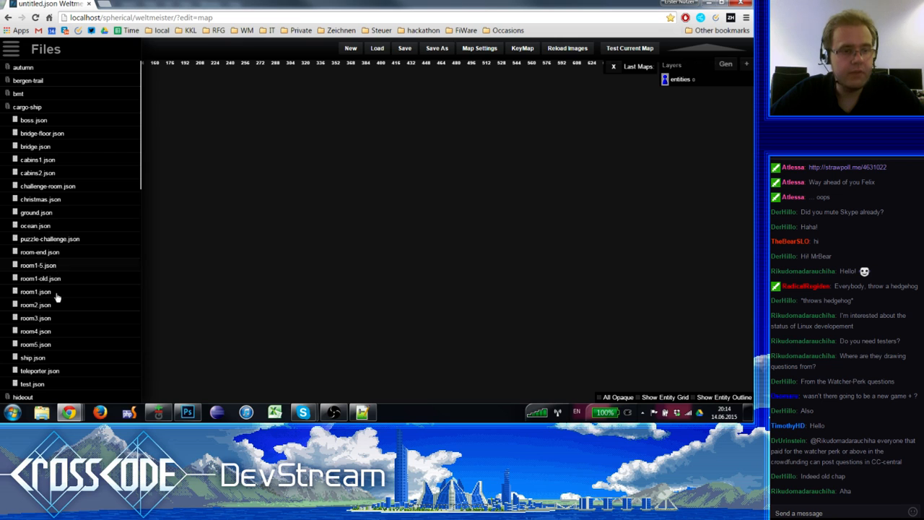
pyautogui.click(58, 370)
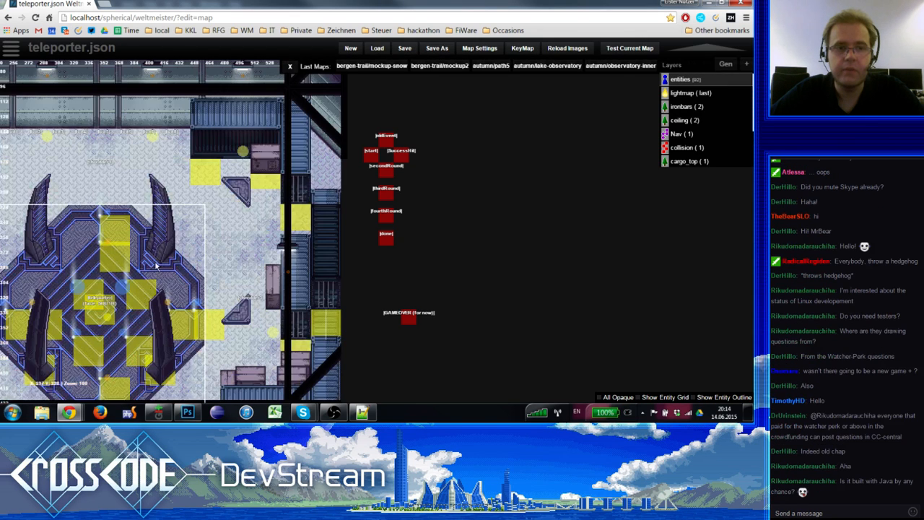
pyautogui.moveTo(253, 214); pyautogui.dragTo(389, 127)
pyautogui.moveTo(279, 208); pyautogui.dragTo(327, 212)
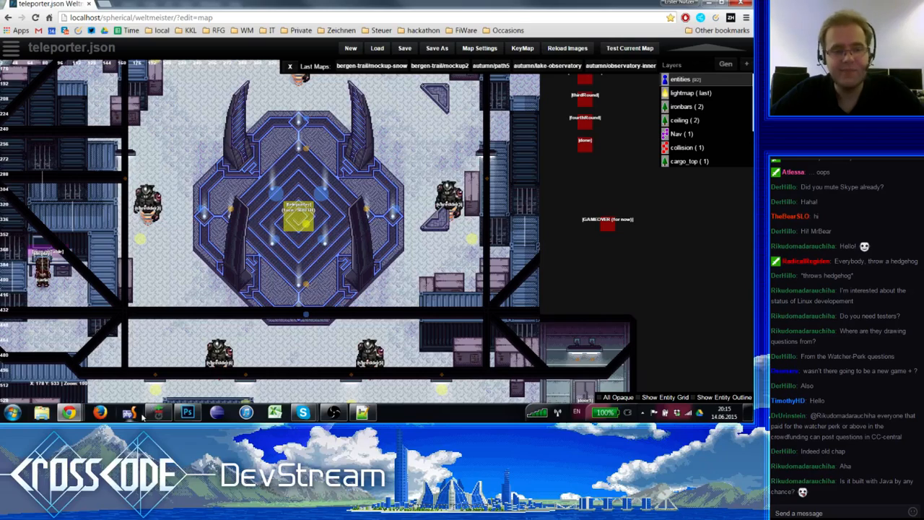
# Step: Open the picture lea-javascript.png from Windows Explorer and show it full screen, then leave the slide show
pyautogui.click(41, 412)
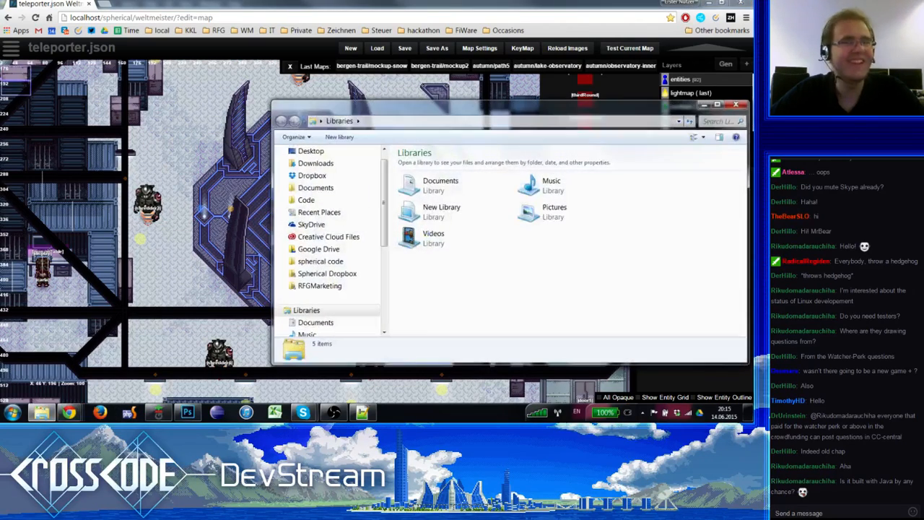
pyautogui.moveTo(423, 109); pyautogui.dragTo(0, 49)
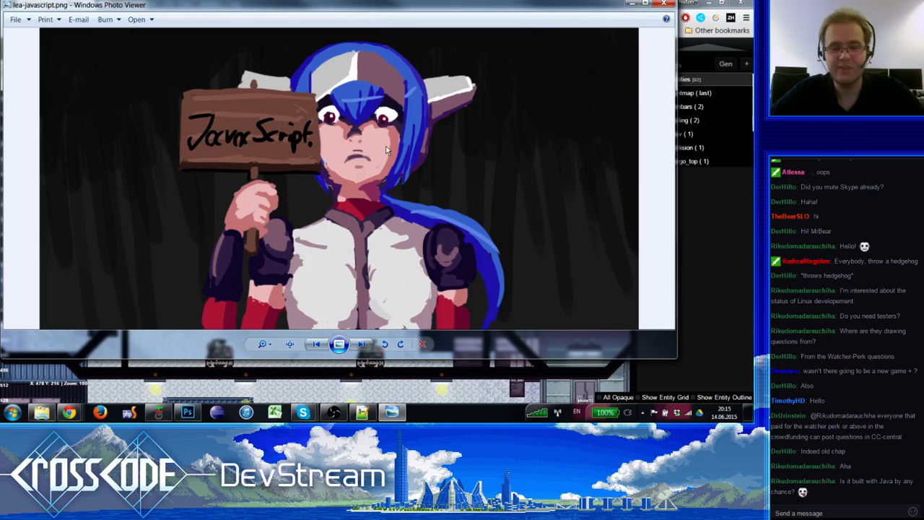
pyautogui.press('F11')
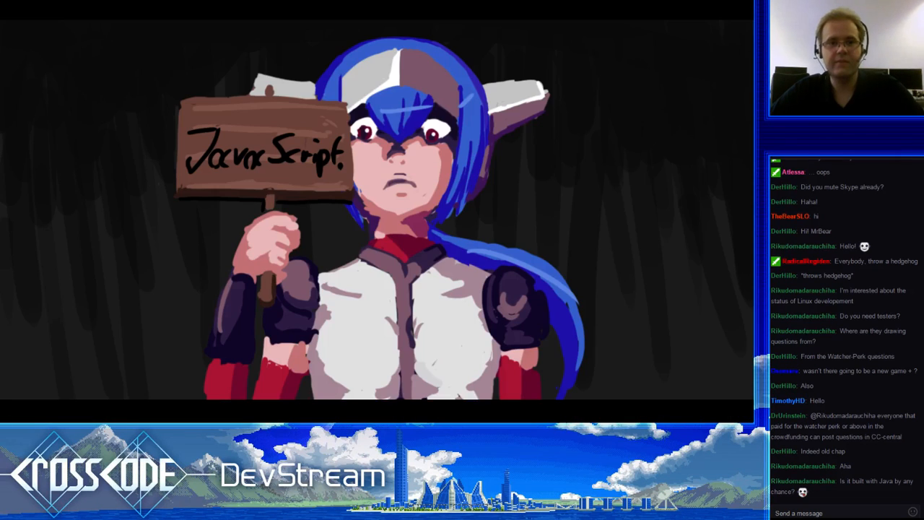
pyautogui.click(290, 157)
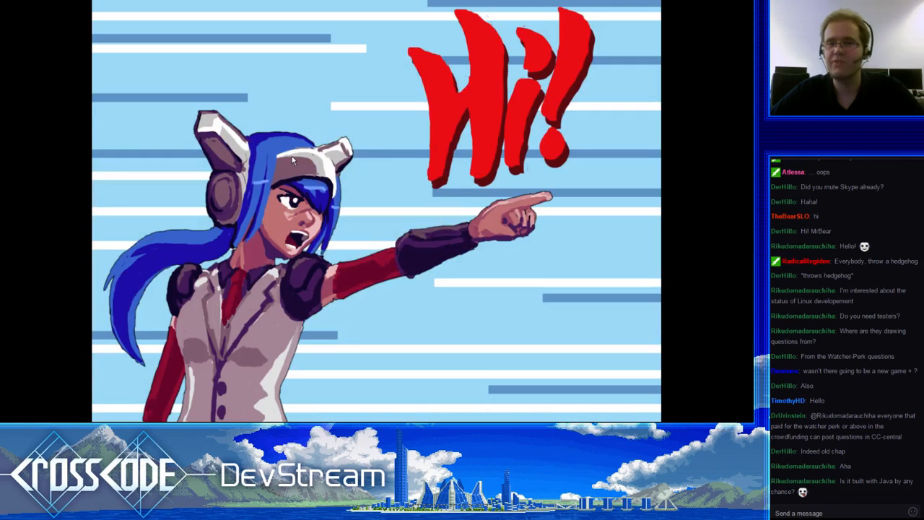
pyautogui.press('Escape')
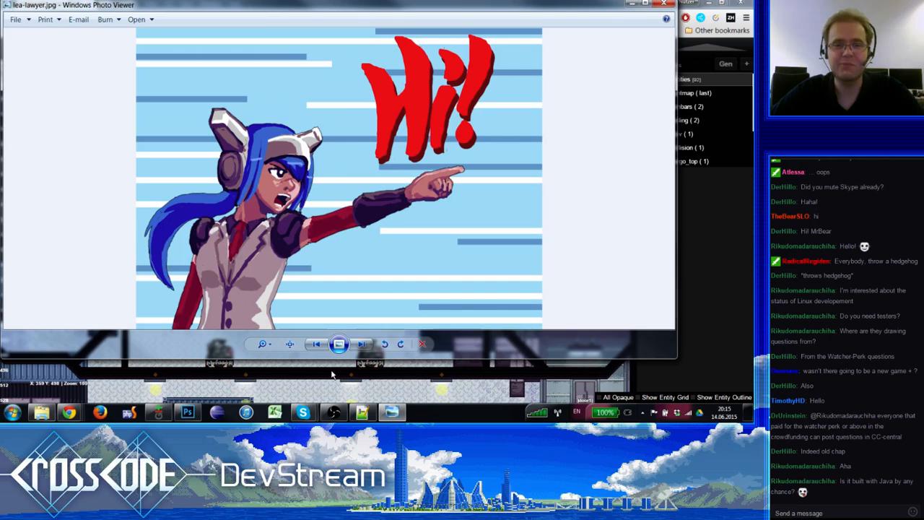
# Step: Go back to lea-javascript.png, enlarge the sign for a closer look and close the photo viewer
pyautogui.press('Left')
pyautogui.scroll(5, 315, 148)
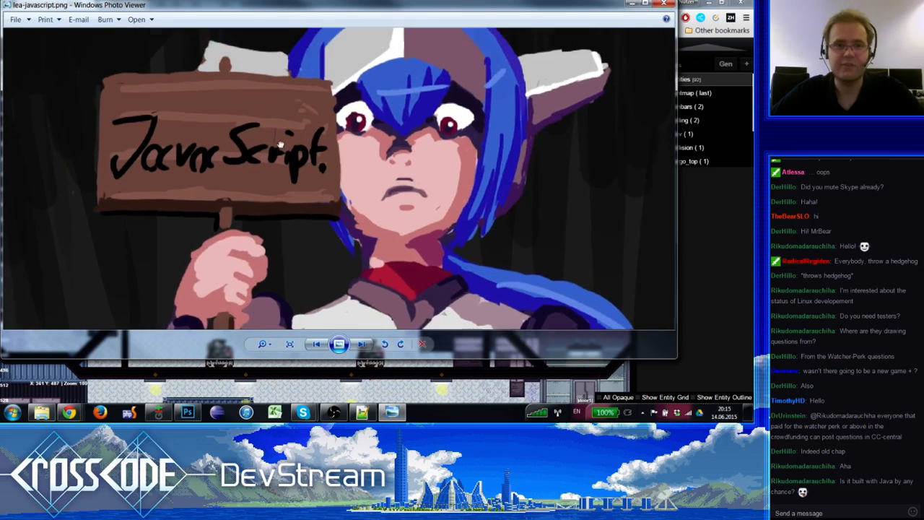
pyautogui.scroll(-5, 373, 176)
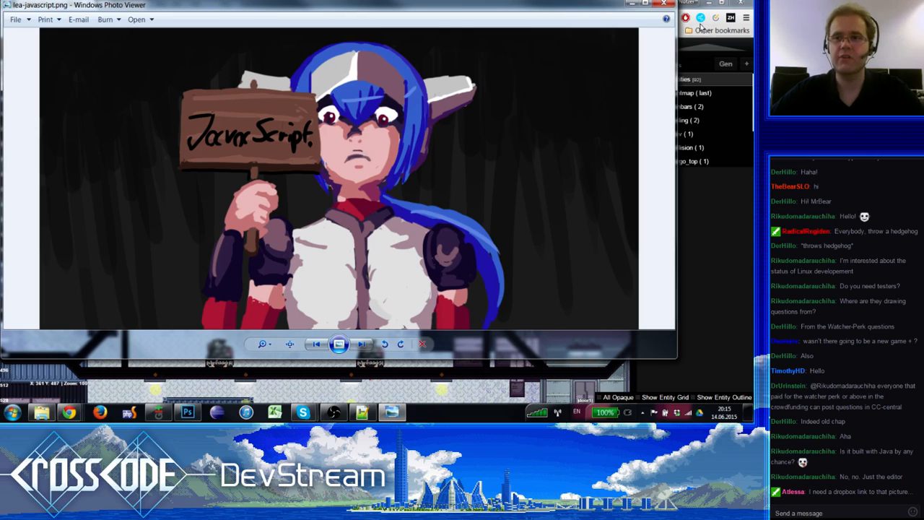
pyautogui.click(664, 4)
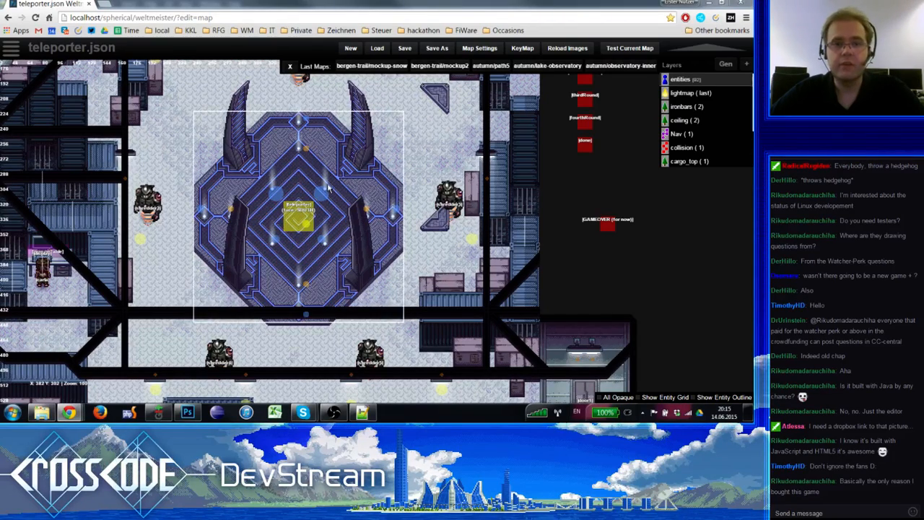
# Step: Open the event step list of the "start" EventTrigger beside the teleporter room
pyautogui.moveTo(439, 142); pyautogui.dragTo(437, 238)
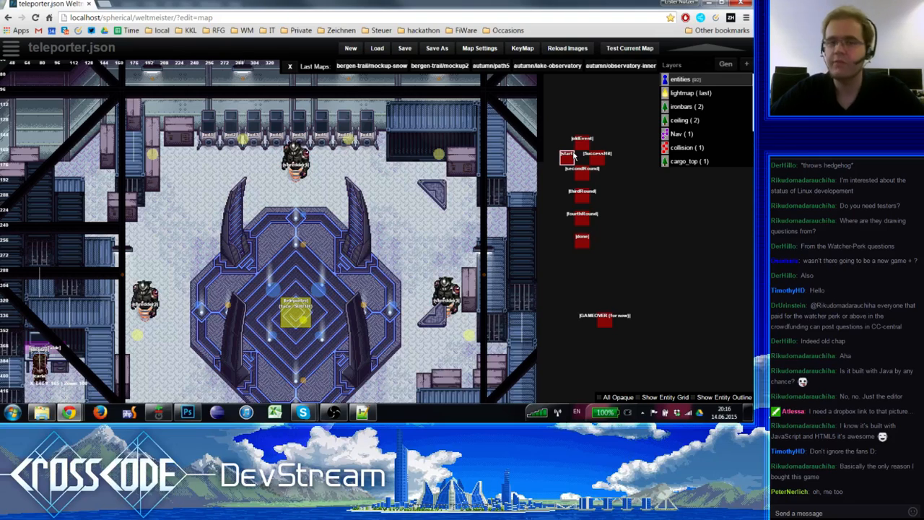
pyautogui.moveTo(526, 262); pyautogui.dragTo(478, 239)
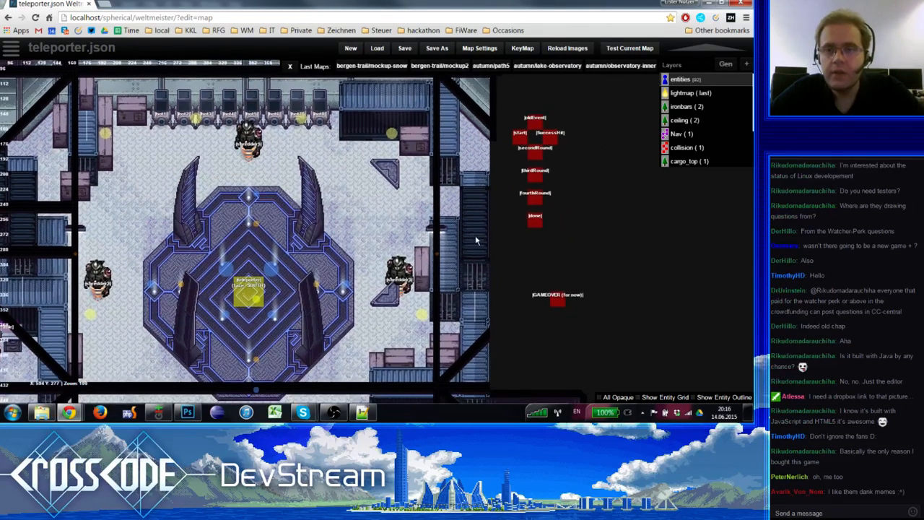
pyautogui.click(518, 137)
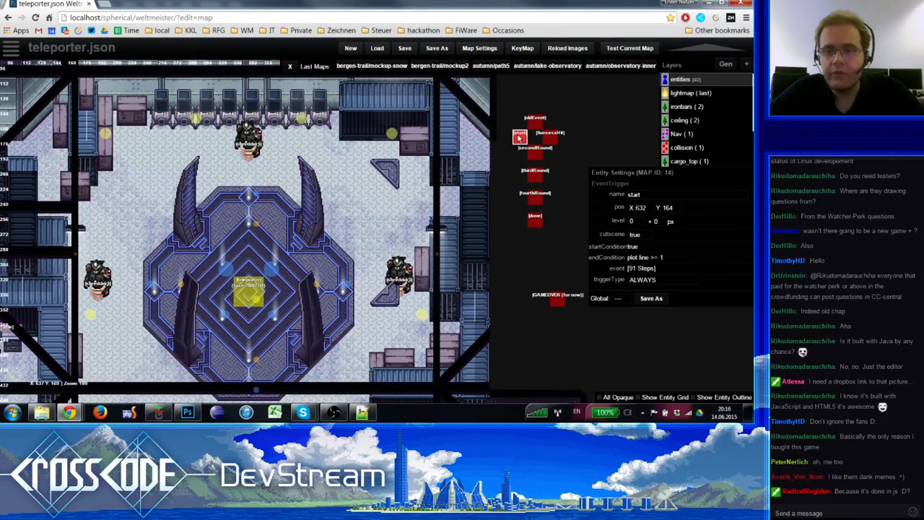
pyautogui.click(641, 269)
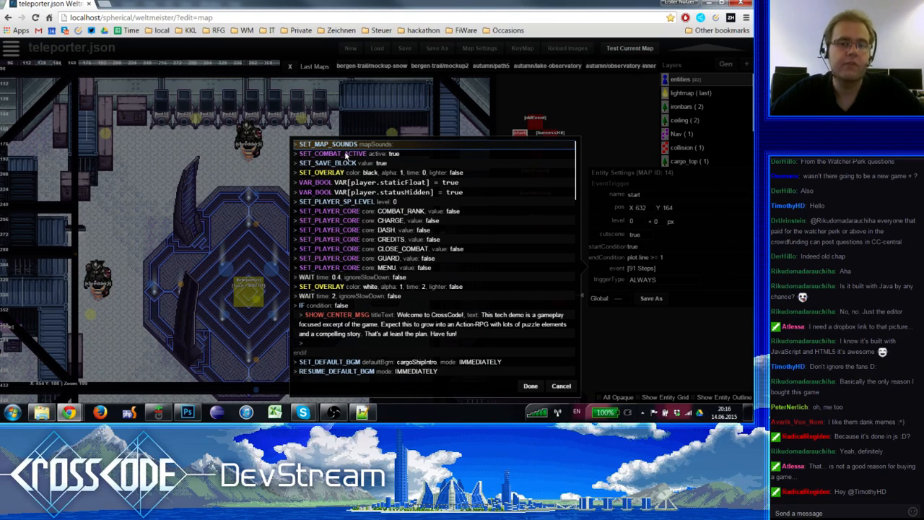
# Step: Examine the opening steps of the start event, highlighting the SET_PLAYER_CORE block from COMBAT_RANK to MENU
pyautogui.click(363, 224)
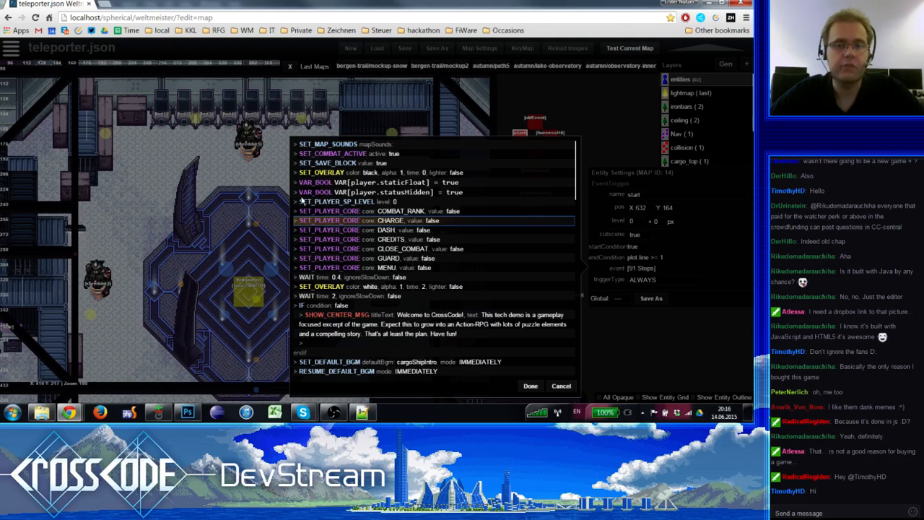
pyautogui.click(359, 148)
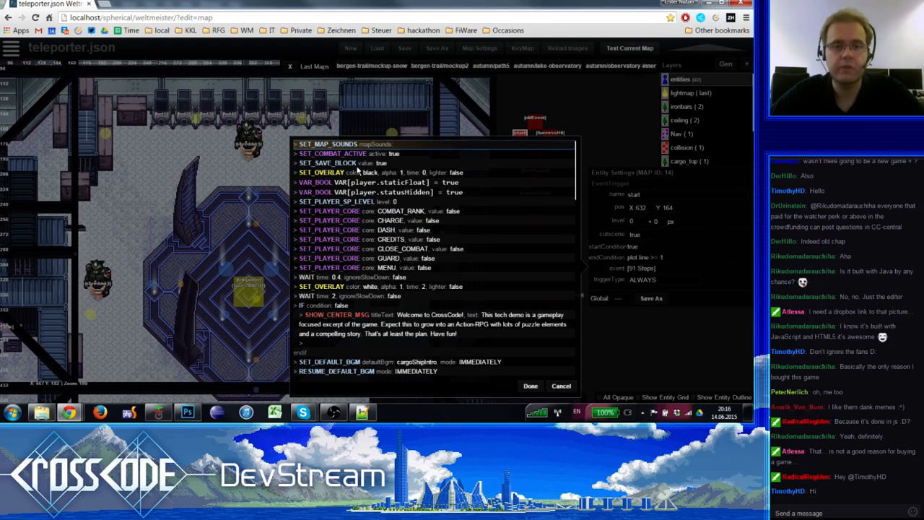
pyautogui.click(361, 213)
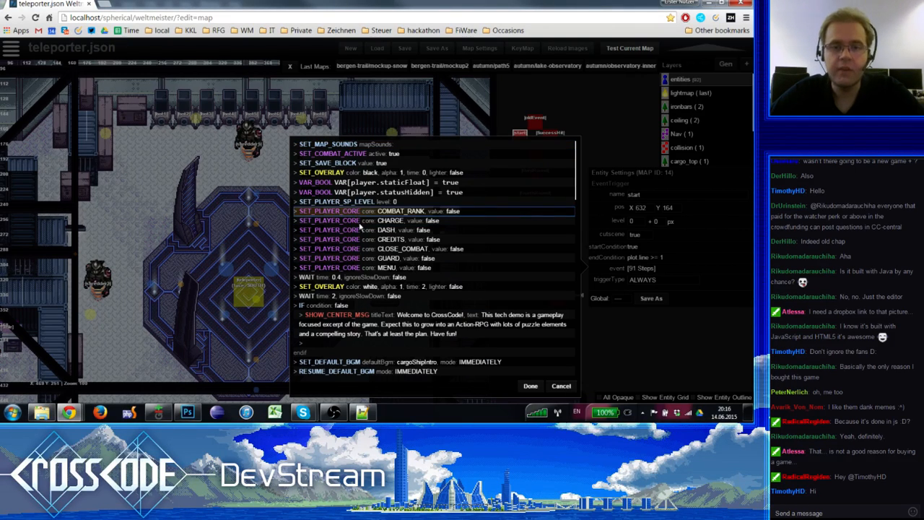
pyautogui.keyDown('shift'); pyautogui.click(355, 269); pyautogui.keyUp('shift')
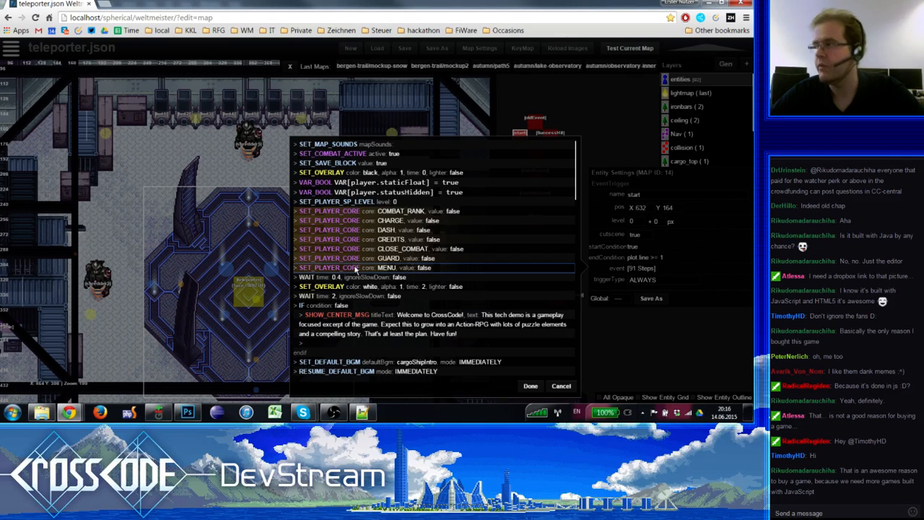
pyautogui.click(406, 231)
pyautogui.press('Up')
pyautogui.press('Up')
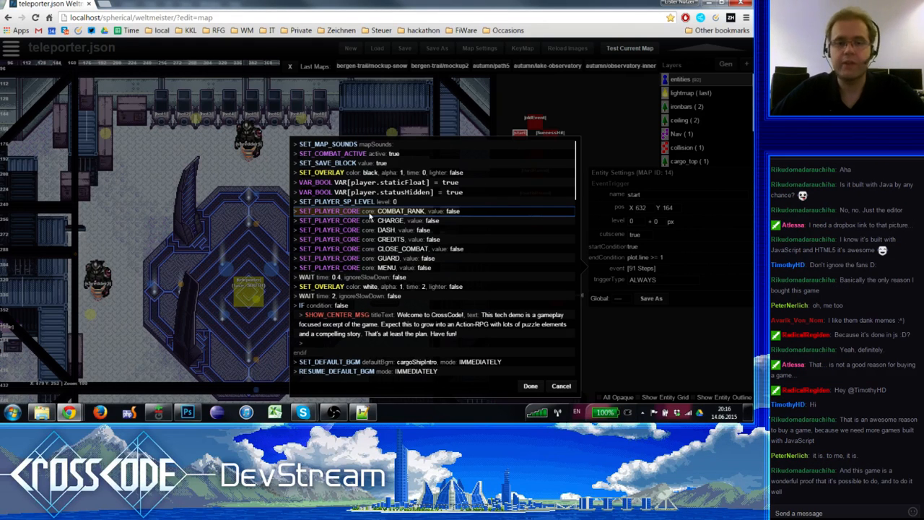
# Step: View the properties of the white SET_OVERLAY step after the 0.4 wait and close them without changes
pyautogui.scroll(-2, 381, 245)
pyautogui.scroll(-1, 381, 245)
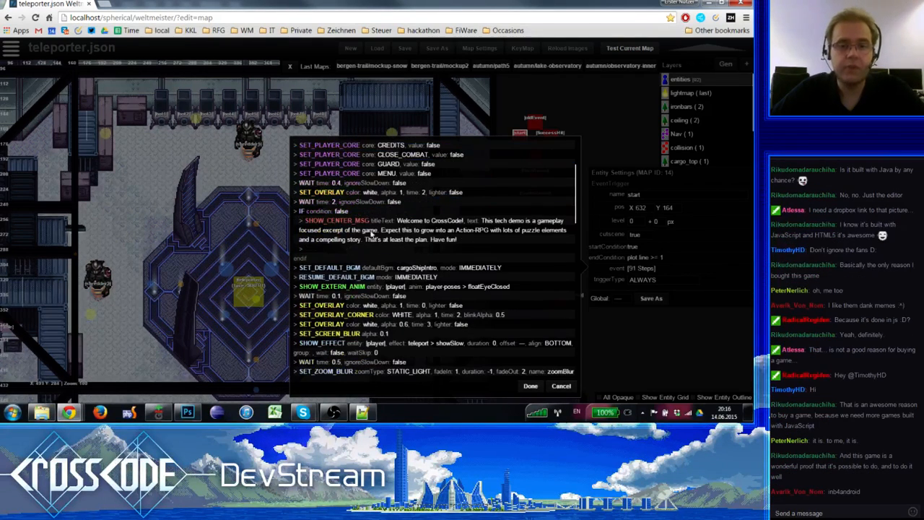
pyautogui.doubleClick(370, 194)
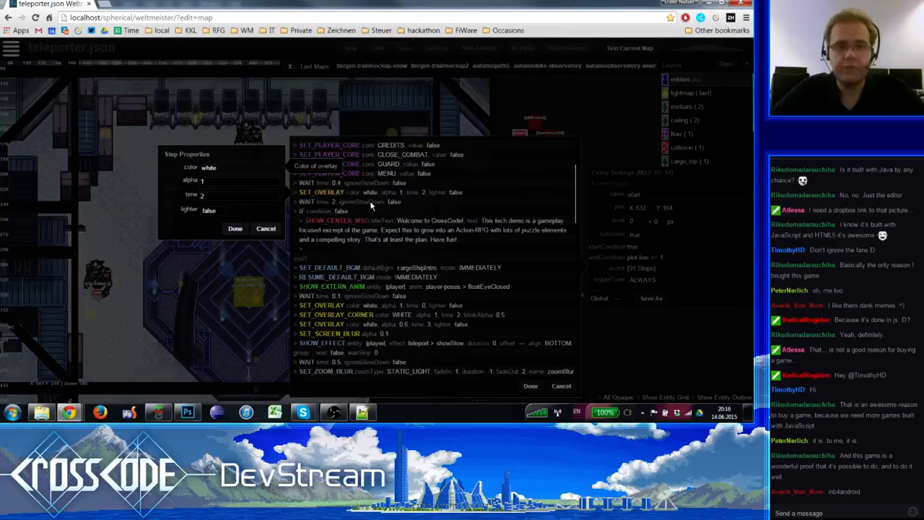
pyautogui.press('Escape')
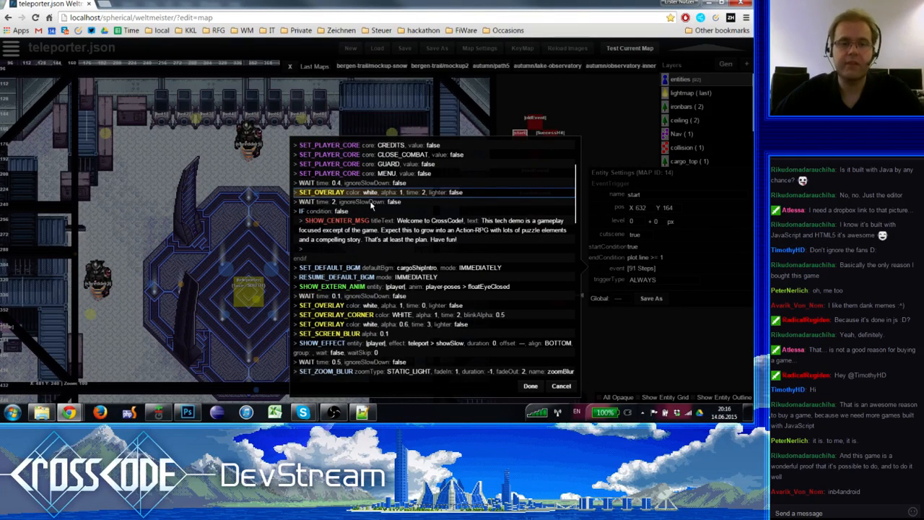
# Step: Examine the start event's effect and sound steps, highlighting SET_ZOOM_BLUR, SHOW_EFFECT, SET_MAP_SOUNDS and the first ADD_MSG_PERSON
pyautogui.scroll(-2, 301, 235)
pyautogui.scroll(-4, 301, 235)
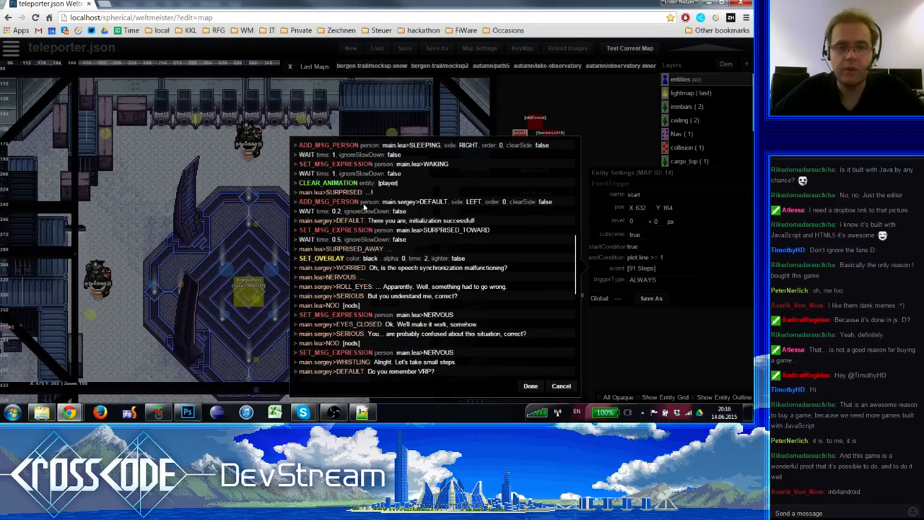
pyautogui.click(367, 187)
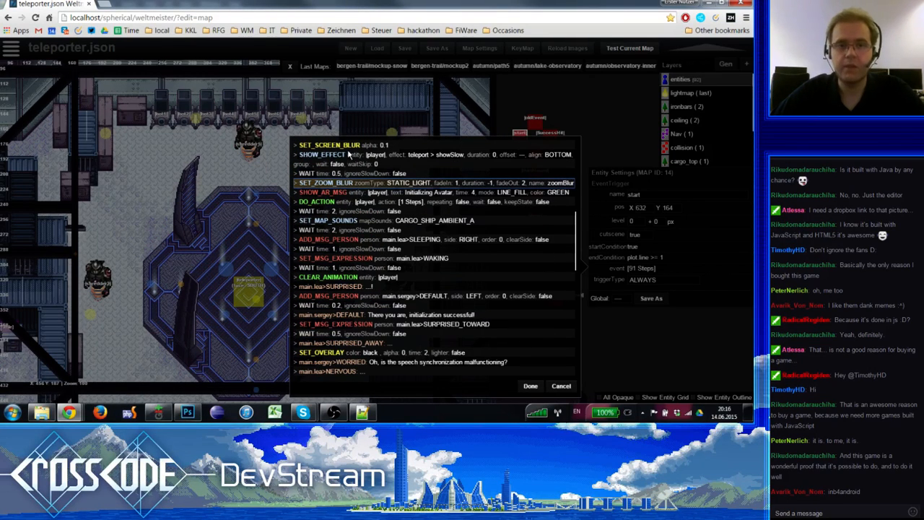
pyautogui.click(349, 154)
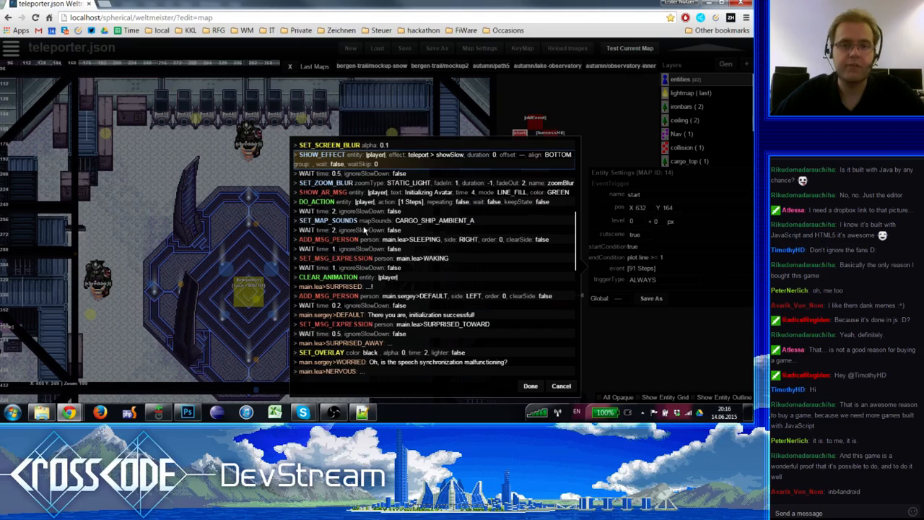
pyautogui.click(365, 222)
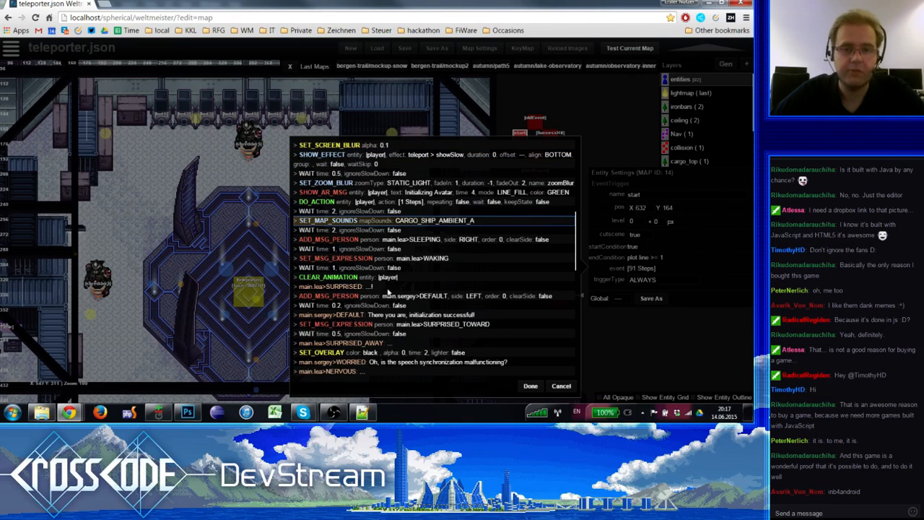
pyautogui.click(377, 260)
pyautogui.click(411, 240)
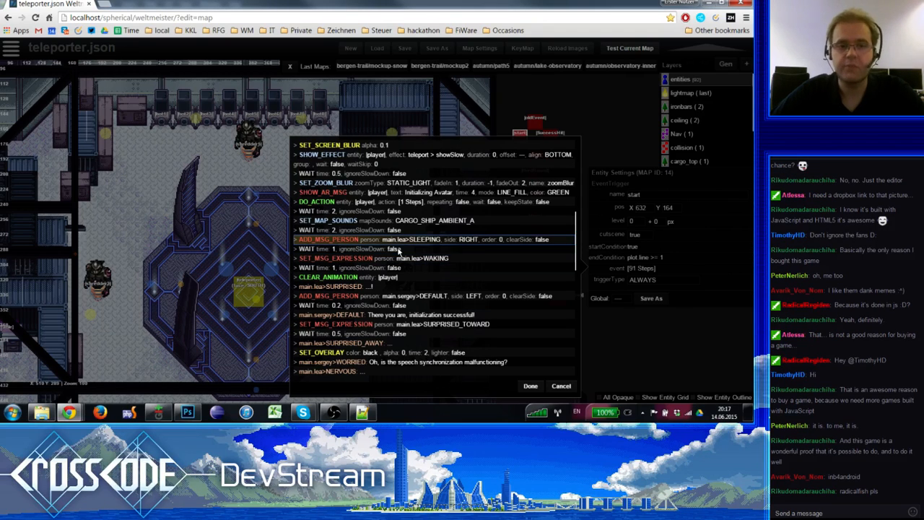
# Step: View the side and order settings of Lea's SLEEPING ADD_MSG_PERSON step and close its properties without changes
pyautogui.scroll(-1, 321, 253)
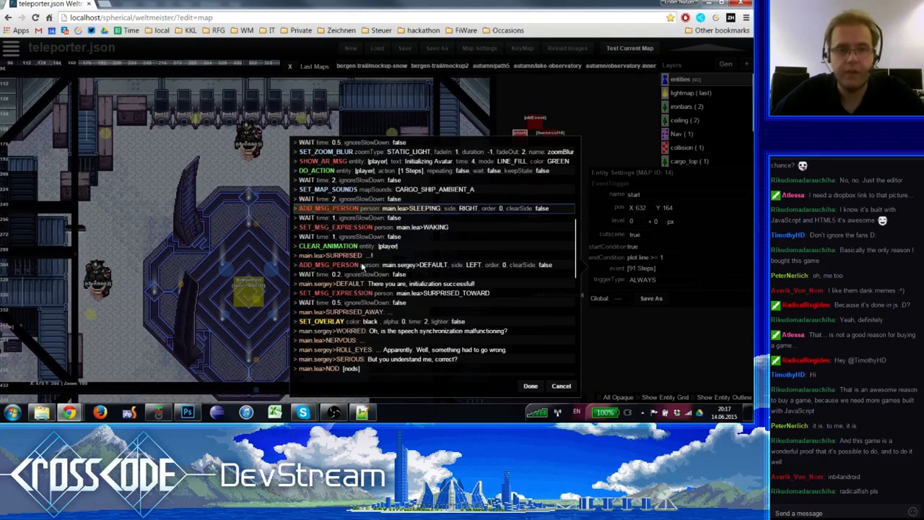
pyautogui.doubleClick(359, 210)
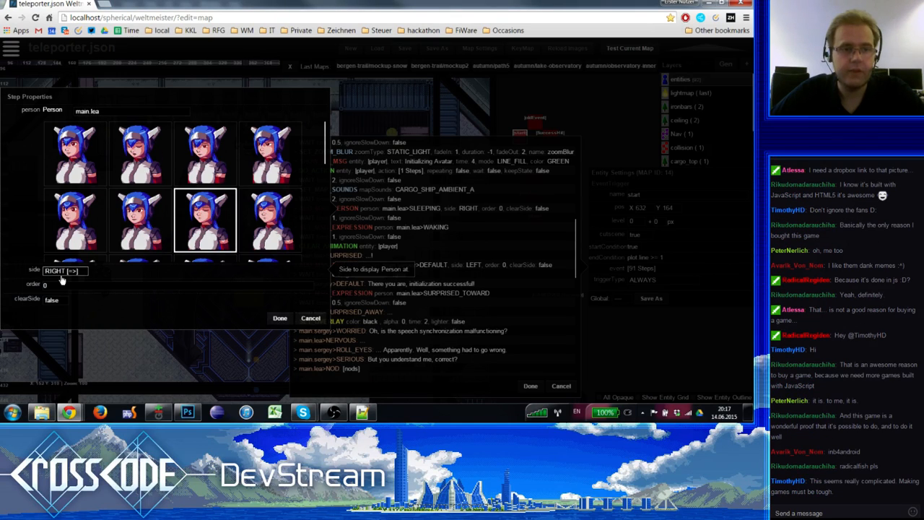
pyautogui.click(68, 273)
pyautogui.click(66, 279)
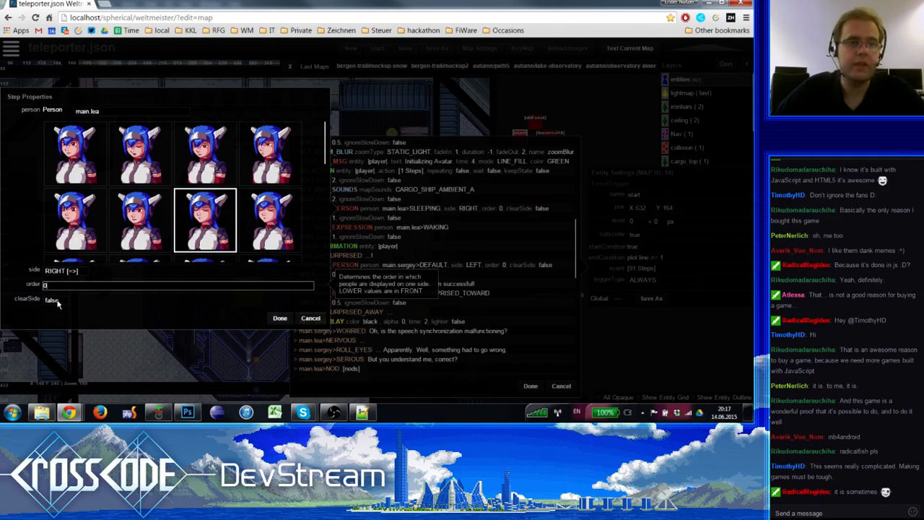
pyautogui.click(280, 318)
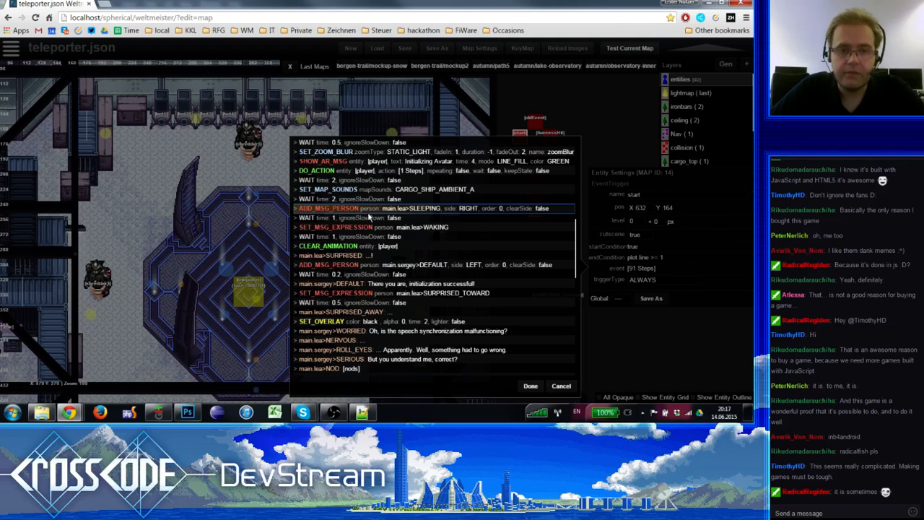
# Step: View the portrait choices and message text of Lea's SURPRISED message step and close it without changes
pyautogui.click(368, 217)
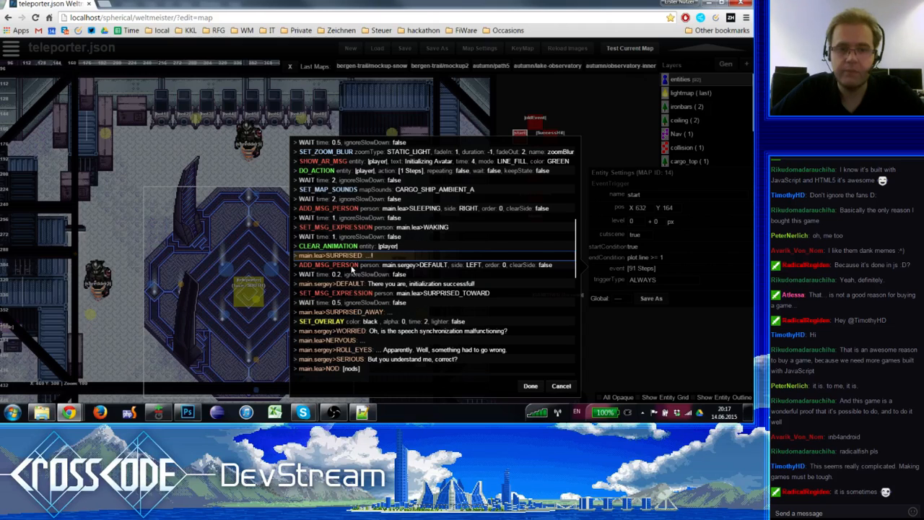
pyautogui.doubleClick(310, 255)
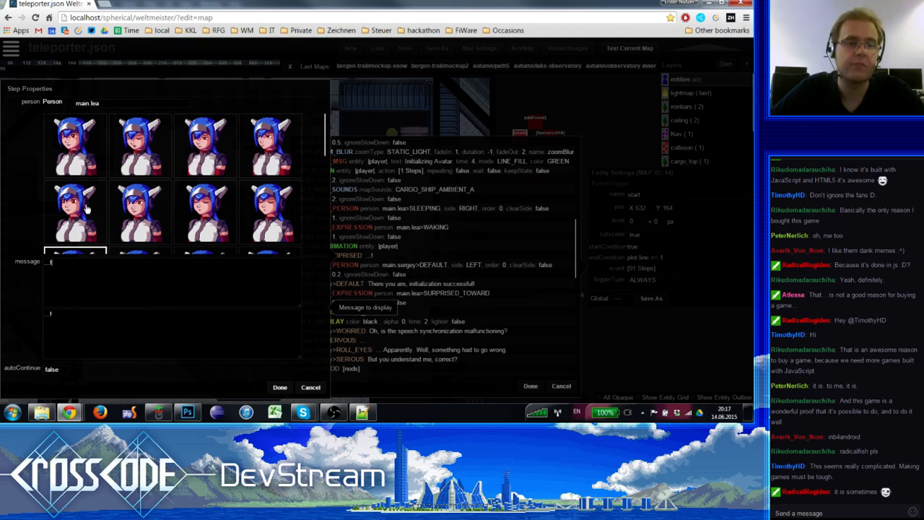
pyautogui.scroll(-1, 102, 169)
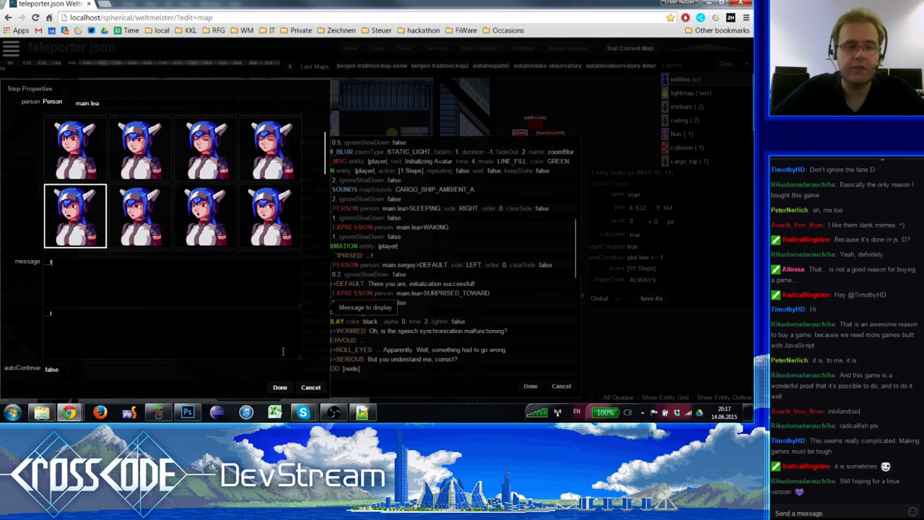
pyautogui.click(311, 388)
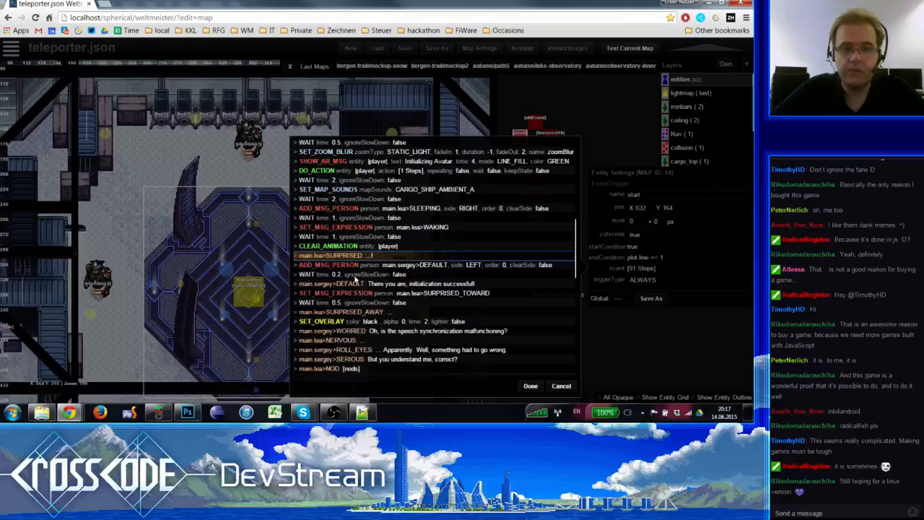
# Step: Highlight the dialogue steps one by one, from "There you are, initialization successful!" to Sergey's WORRIED line and Lea's SURPRISED_TOWARD expression
pyautogui.click(357, 285)
pyautogui.click(356, 311)
pyautogui.click(356, 332)
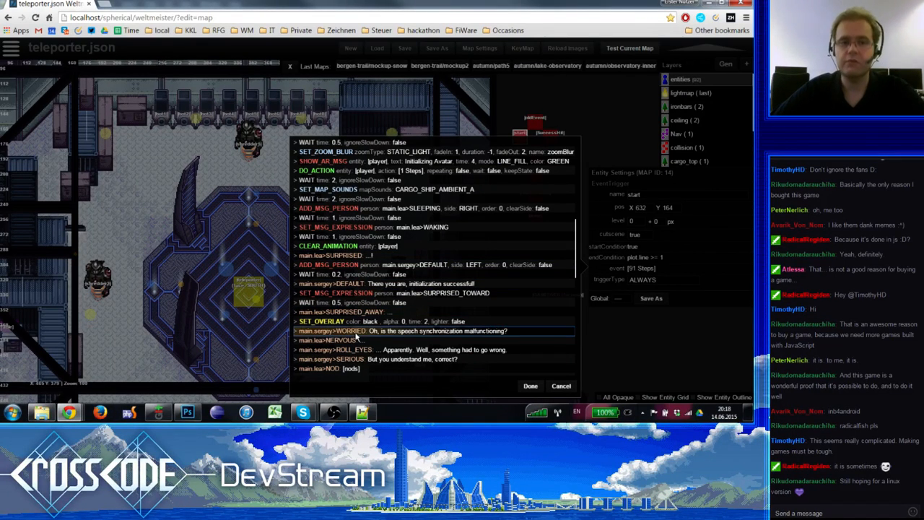
pyautogui.click(349, 294)
pyautogui.scroll(-1, 354, 309)
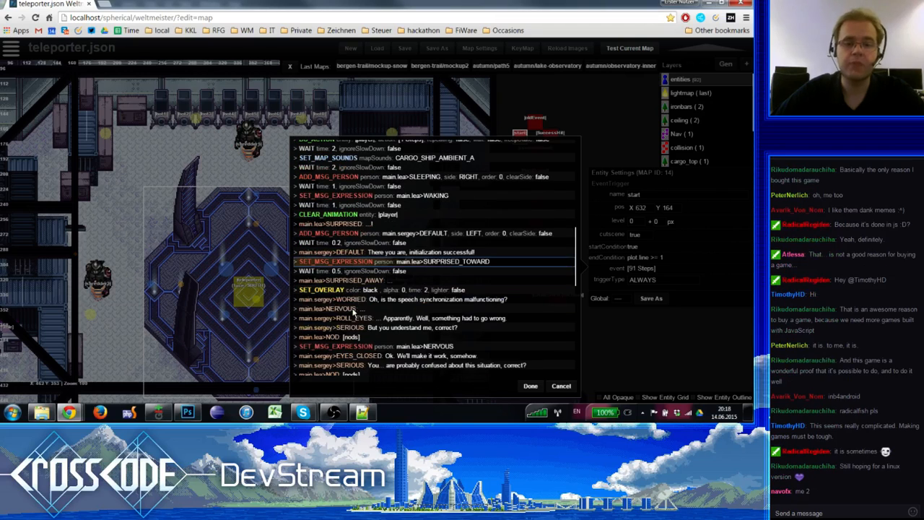
# Step: View the English and German texts of Sergey's "But you understand me, correct?" message step and close it without changes
pyautogui.click(356, 328)
pyautogui.doubleClick(356, 327)
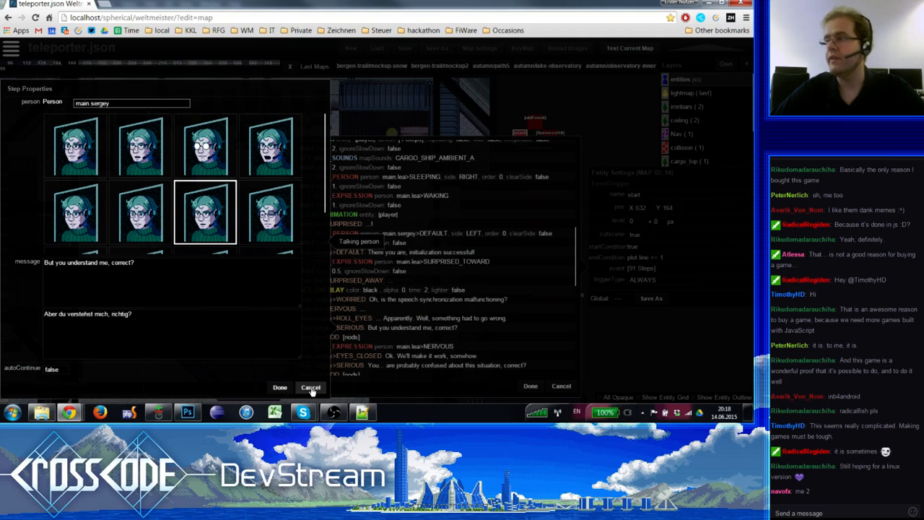
pyautogui.click(311, 388)
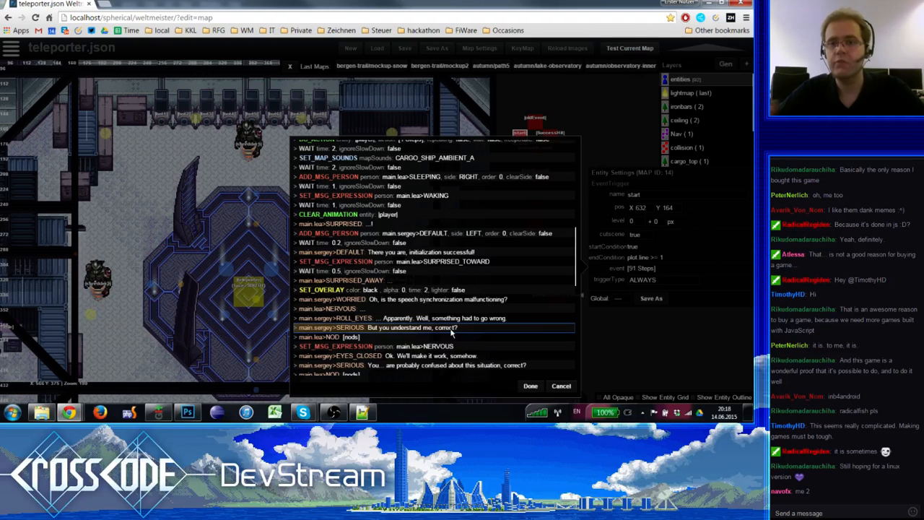
# Step: Review the start event's remaining steps, highlighting SET_CAMERA_POS and RESET_CAMERA, and close the list without changes
pyautogui.scroll(-5, 358, 287)
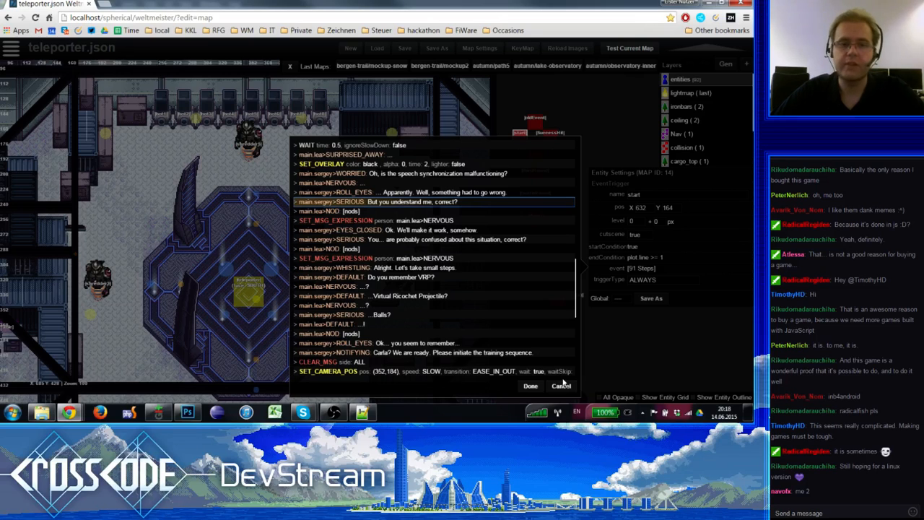
pyautogui.scroll(-5, 390, 280)
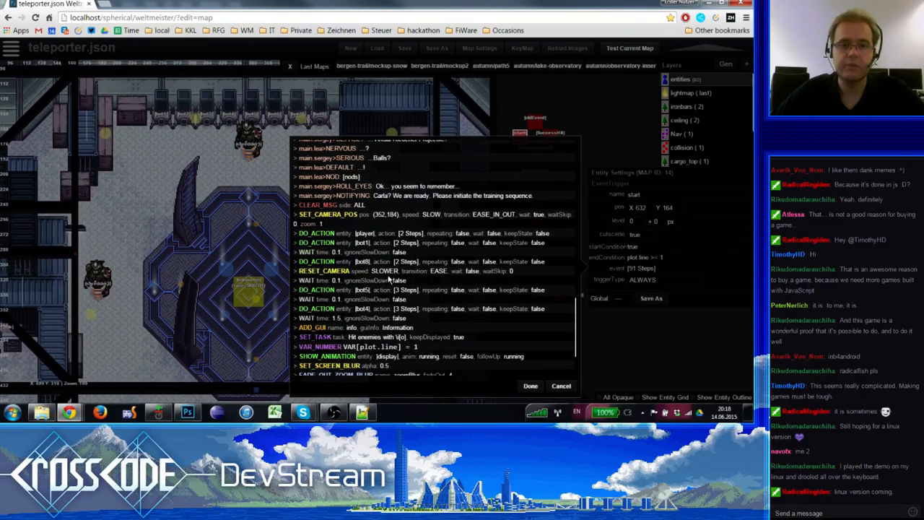
pyautogui.click(394, 220)
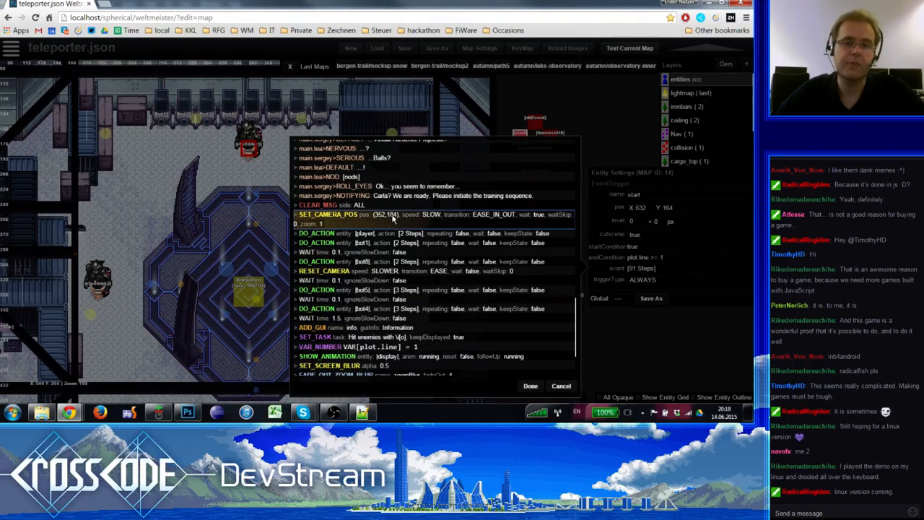
pyautogui.click(366, 275)
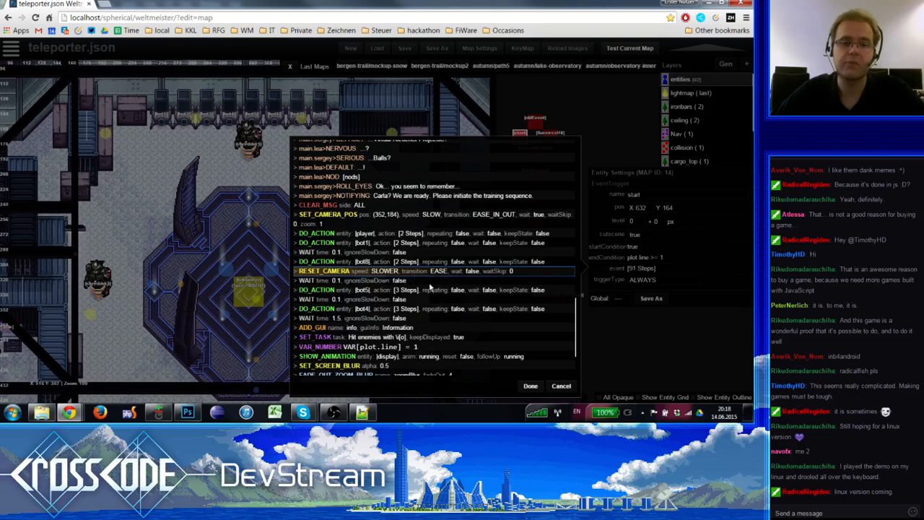
pyautogui.scroll(-3, 423, 338)
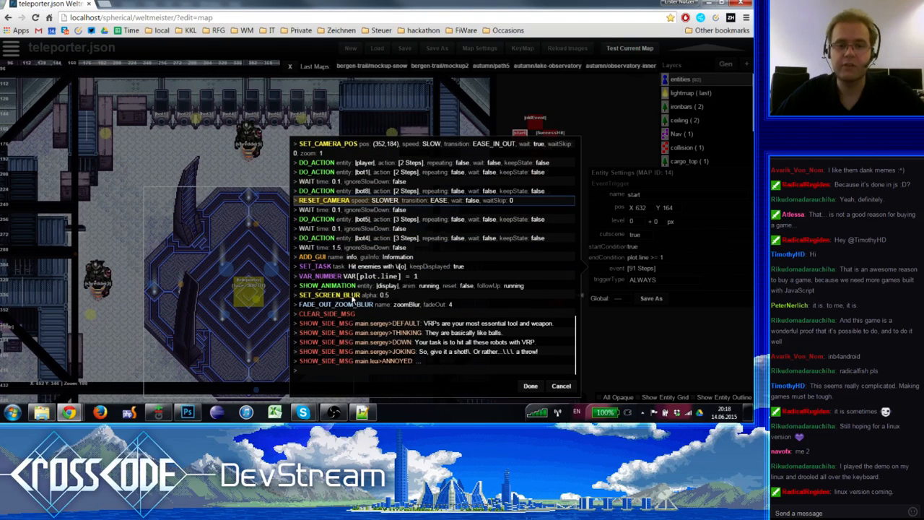
pyautogui.click(353, 297)
pyautogui.click(365, 202)
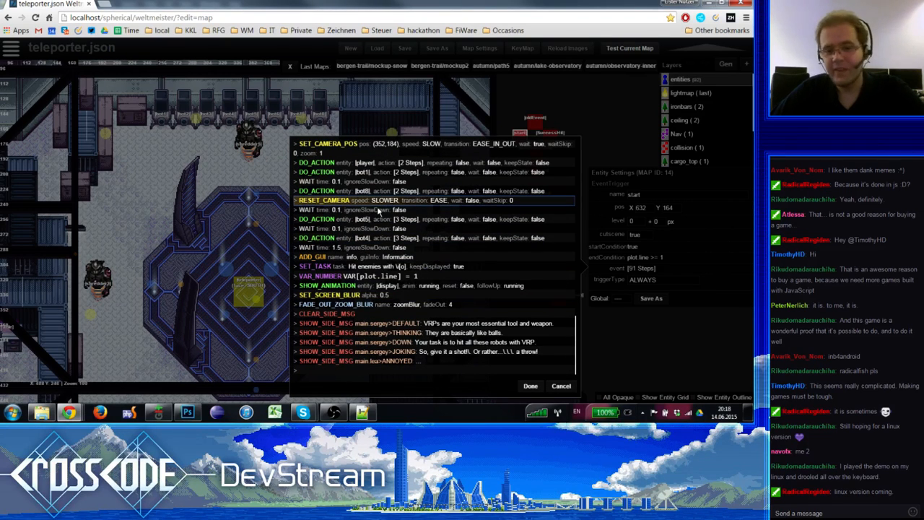
pyautogui.click(561, 387)
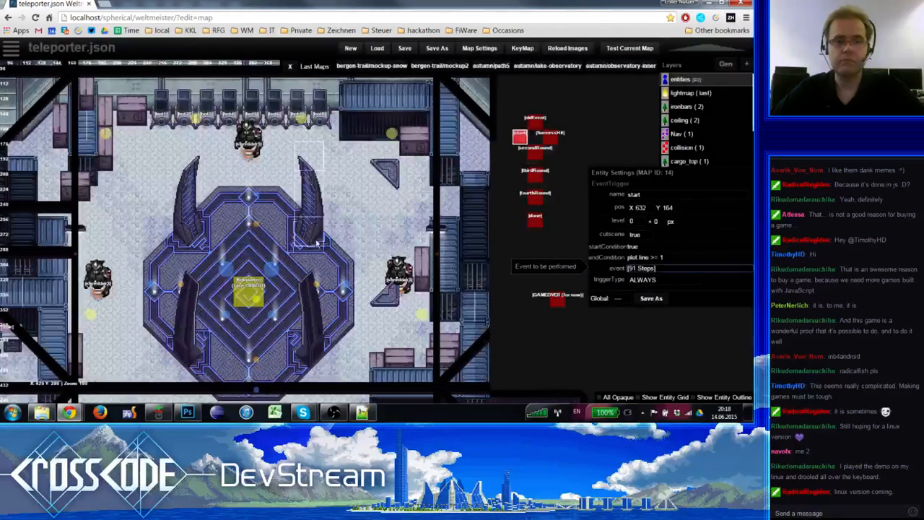
# Step: Check the cutscene question in Notepad++ and return to Weltmeister to revisit the start event's dialogue steps without changing them
pyautogui.click(362, 412)
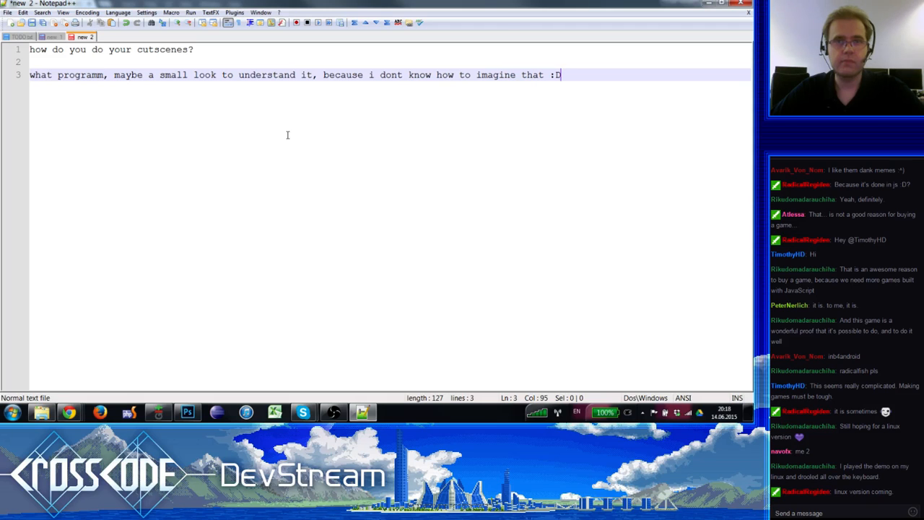
pyautogui.hotkey('alt', 'Tab')
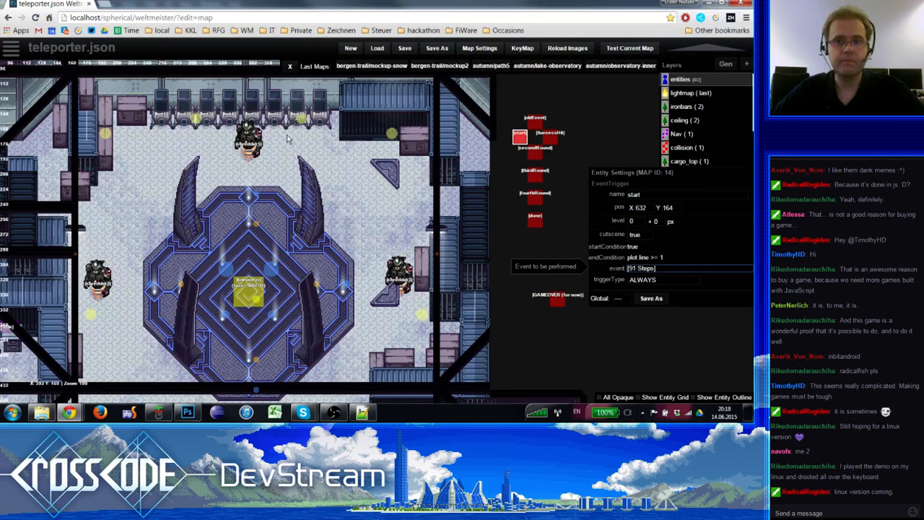
pyautogui.click(642, 269)
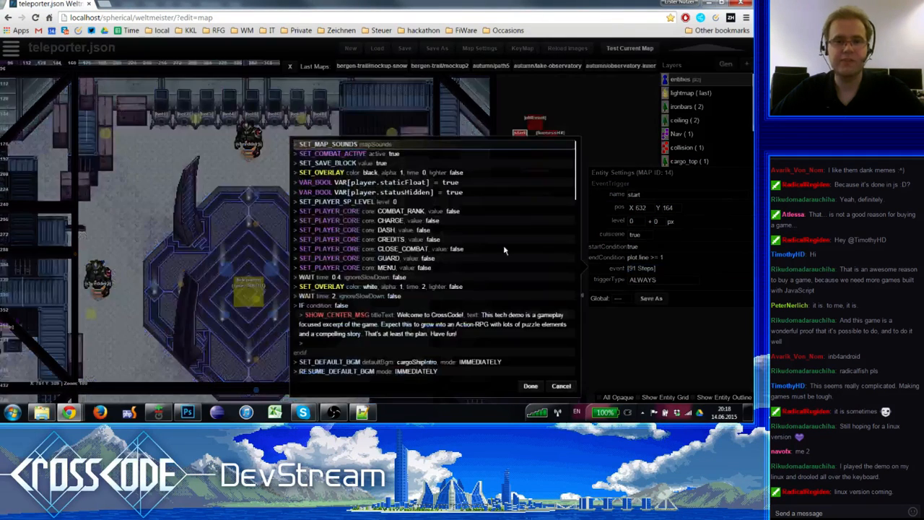
pyautogui.scroll(-5, 370, 217)
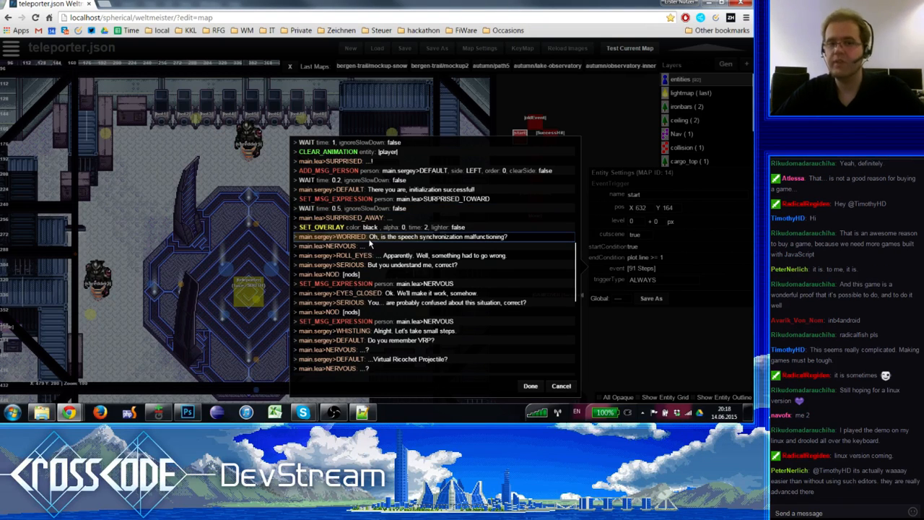
pyautogui.scroll(1, 370, 245)
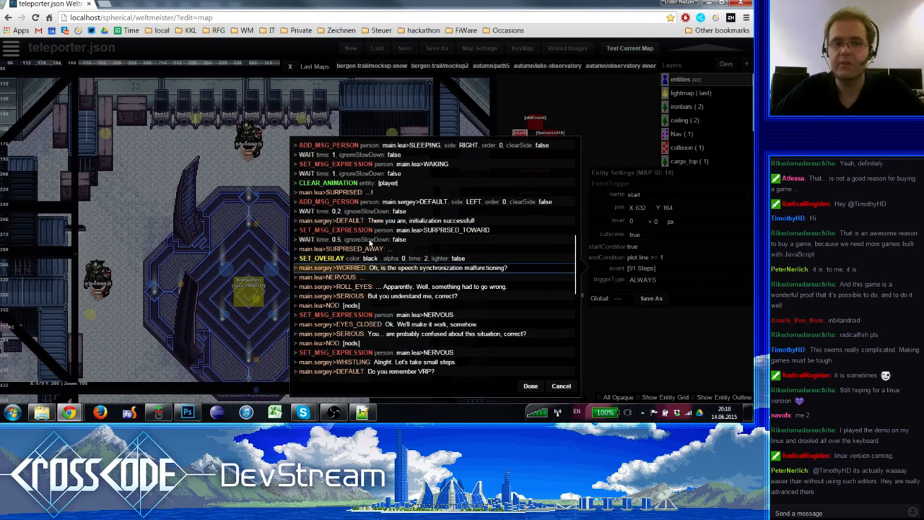
pyautogui.click(562, 386)
# Step: Switch to Notepad++ and replace the note with the "Plans for multi-story bosses?" question and its full text about bosses taller than Lea
pyautogui.hotkey('alt', 'Tab')
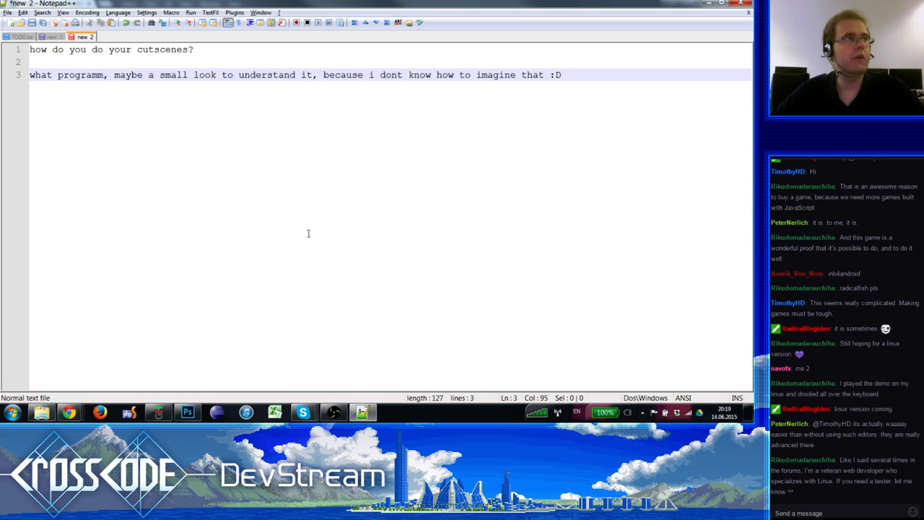
pyautogui.hotkey('ctrl', 'a')
pyautogui.write('Plans for multi-story bosses?  Do you plan for any bosses that are taller than Lea? Will there be a boss where Lea would have to climb the surrounding area or the boss itself in order to reach a weak spot such as its head?')
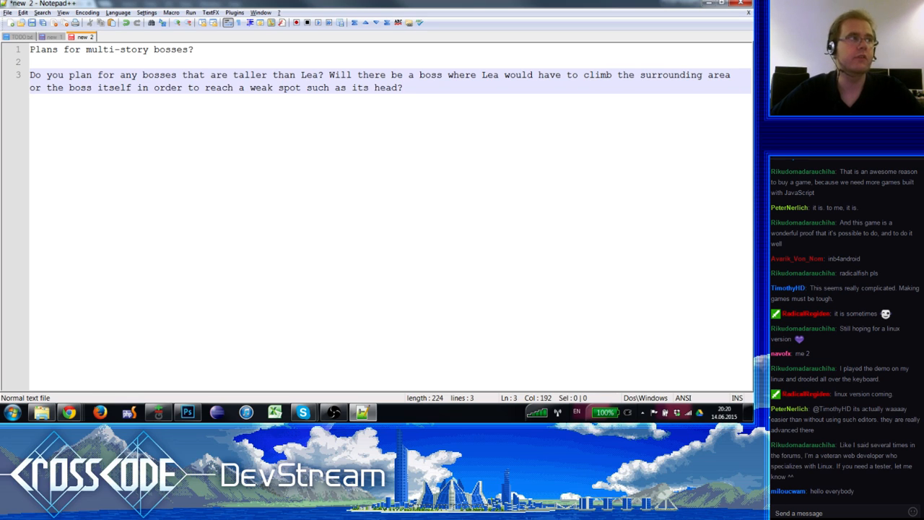
# Step: Replace the note with the "Is Lea a kid now or a squid now?" question and its GIF suggestion for the stream-end drawings
pyautogui.hotkey('alt', 'Tab')
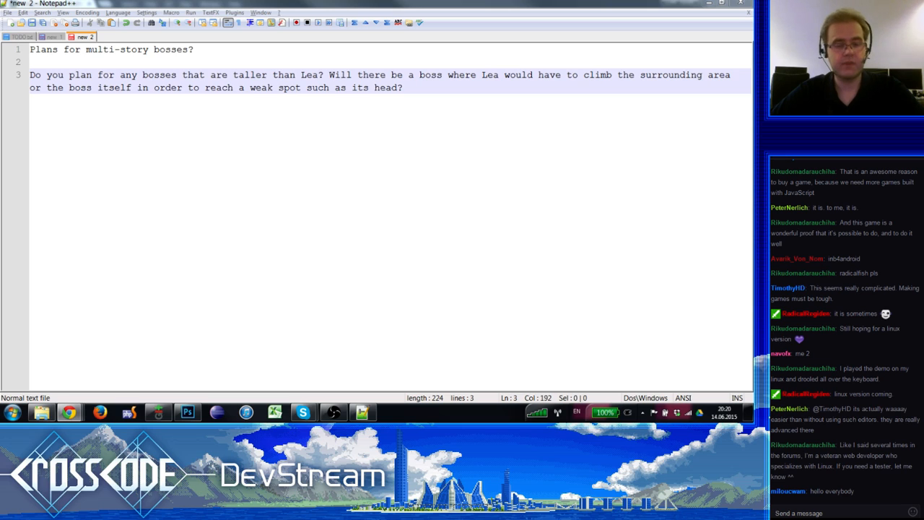
pyautogui.click(405, 180)
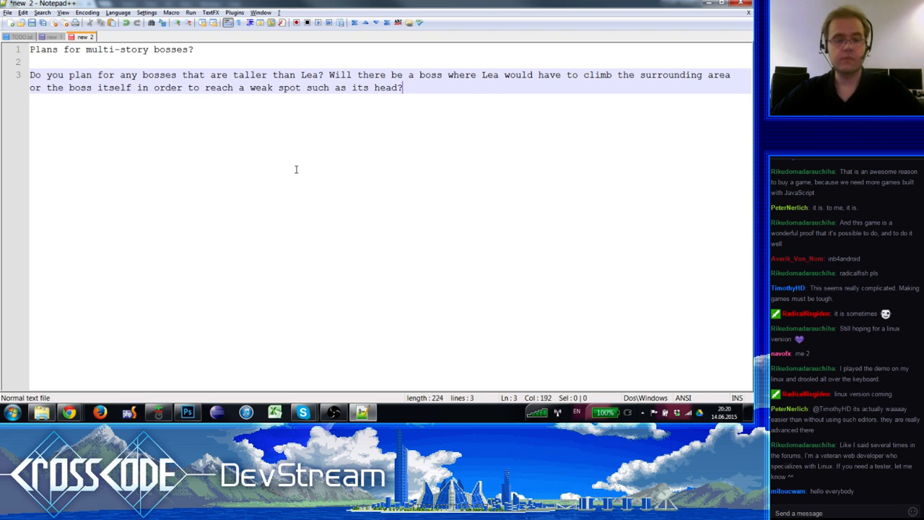
pyautogui.hotkey('ctrl', 'a')
pyautogui.write('Is Lea a kid now or a squid now?  I have a suggestion for one of the stream-end drawings. I would like to see a GIF of Lea being a kid now and a squid now.')
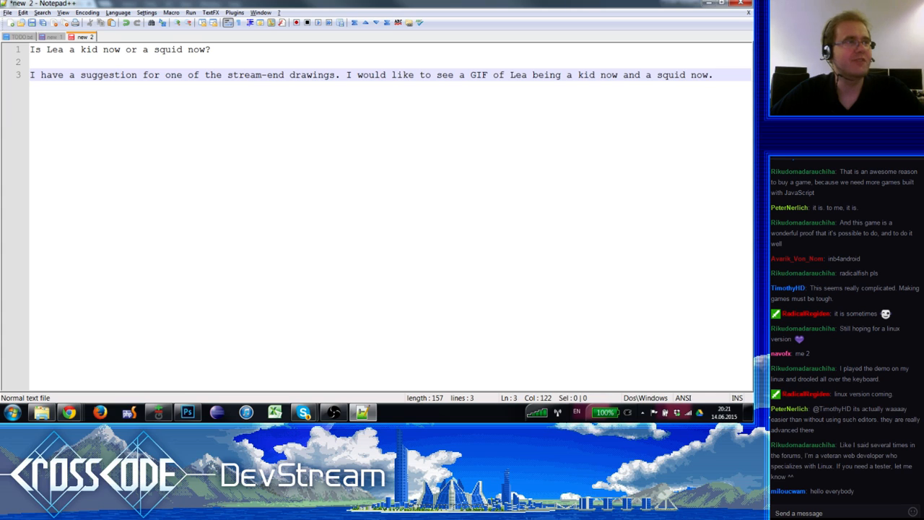
pyautogui.hotkey('alt', 'Tab')
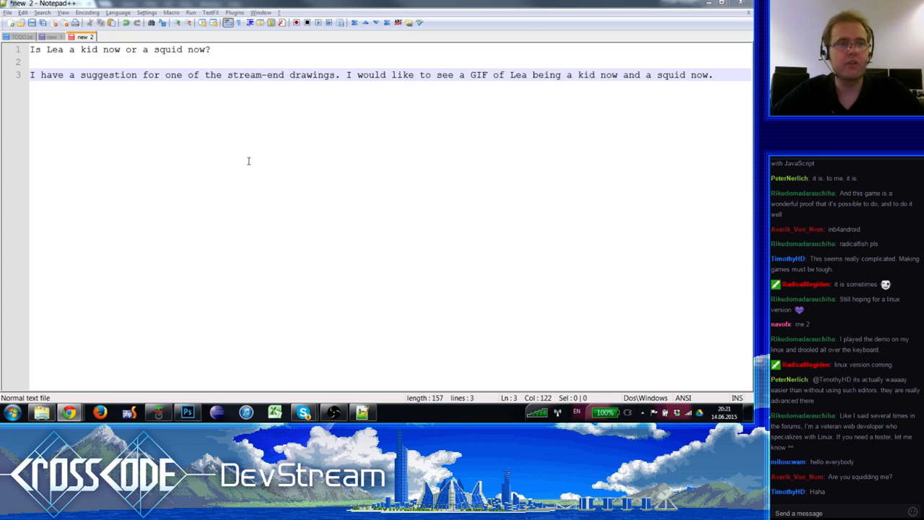
# Step: Replace the note with the "How do you create the monsters for CrossCode?" question and go through its Question 2 and Suggestion paragraphs
pyautogui.hotkey('ctrl', 'a')
pyautogui.write("How do you create the monsters for CrossCode?  I am very excited to see that the creation of new mobs has now also become of focus of the current development.  Question 1: I am curious as to how that process might look. Do you start with an enemy design, making sure it fits into a certain region's style and mood, or is your first thought about its behaviour and how it will be fought? Consequently, do you prefer a region's roaster to develop more organicly, with each region also having a distinct gameplay feel to it, or will you try to balance each region similiarly to encourage a generally diverse playstyle everywhere, ending up with more homogenous gameplay over the course of a playthrough?  Question 2: Can we expect many monsters that require very specific moves to be killed or will most enemies allow for different approaches so that players can keep their own flow? I might add that I've become a fan of the meerkats, which you can shoot, then dash to and the melee to death even when they are not charging, though it needs some proper timing. On the other hand I've grown rather tired of hedgehogs. I would be interested to see an enemy that can only be killed with a combo using the shield.  Suggestion: Maybe in a future stream you can explain to us the development of a specific monster and the steps you had to go through from conceptualisation to implementation.  gez. Urinstein")
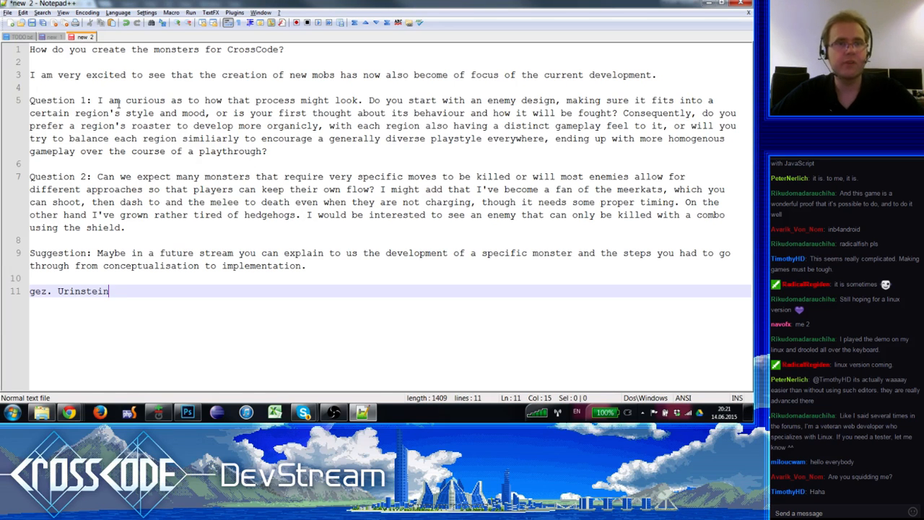
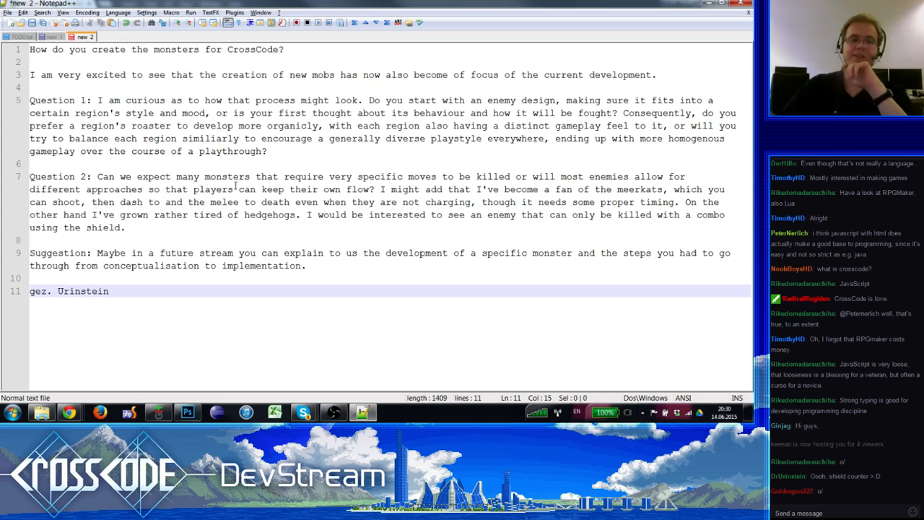
pyautogui.doubleClick(128, 216)
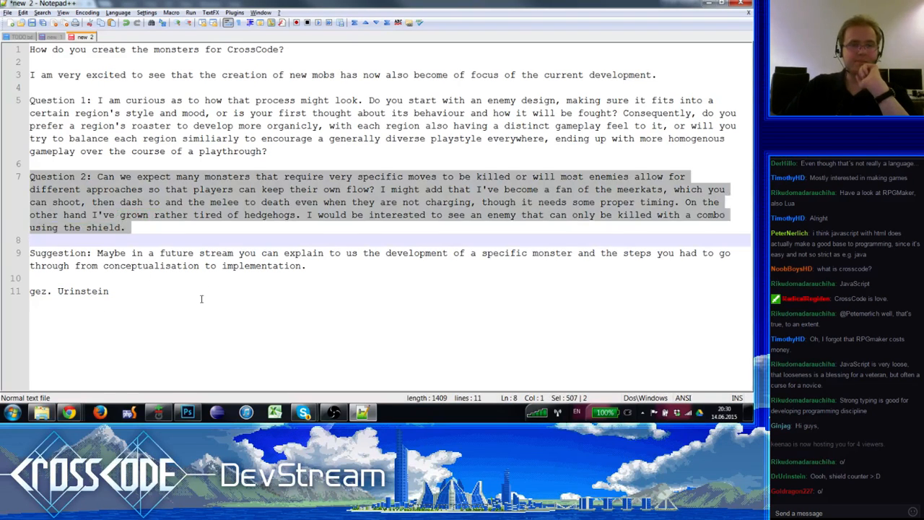
pyautogui.click(207, 280)
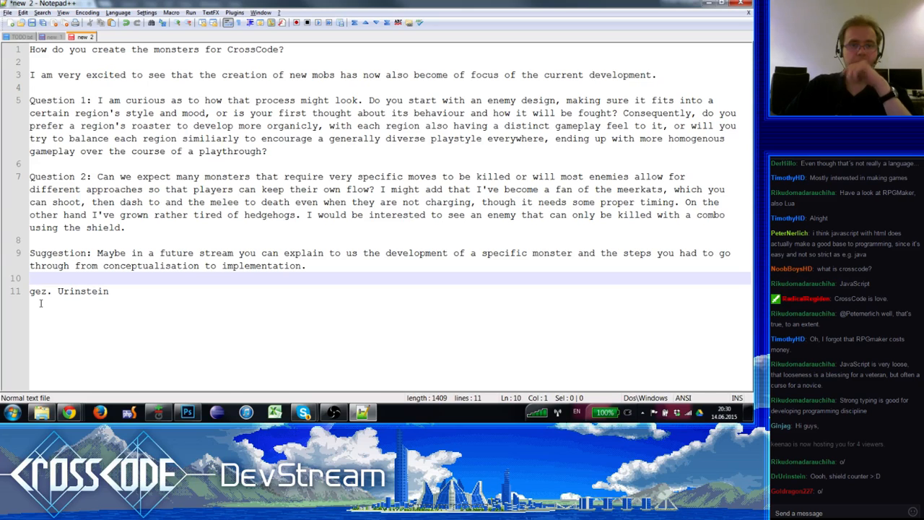
pyautogui.doubleClick(72, 253)
pyautogui.click(126, 189)
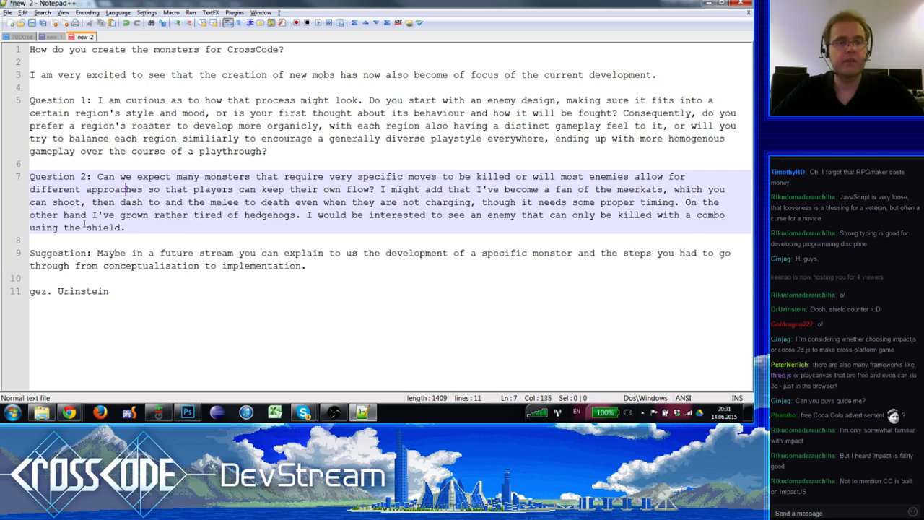
pyautogui.click(154, 235)
pyautogui.press('Down')
pyautogui.click(209, 265)
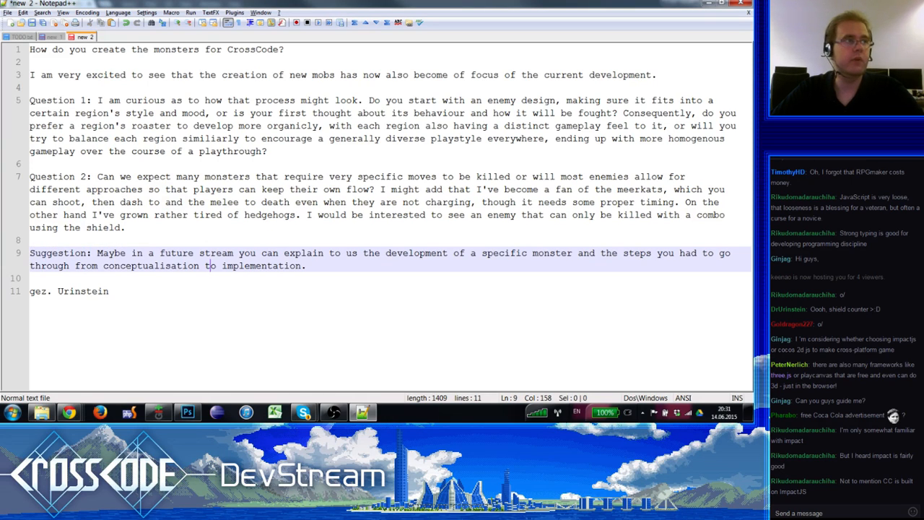
# Step: Replace the note with the question "Why are you and your game so awesome?" followed by "Nuff said."
pyautogui.click(208, 239)
pyautogui.hotkey('ctrl', 'a')
pyautogui.write('Why are you and your game so awesome?  Nuff said.')
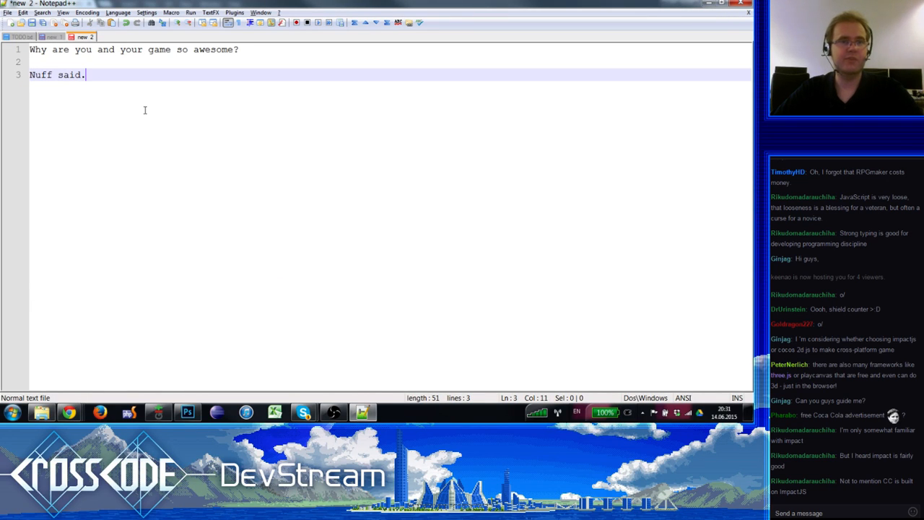
pyautogui.hotkey('ctrl', 'a')
pyautogui.hotkey('ctrl', 'x')
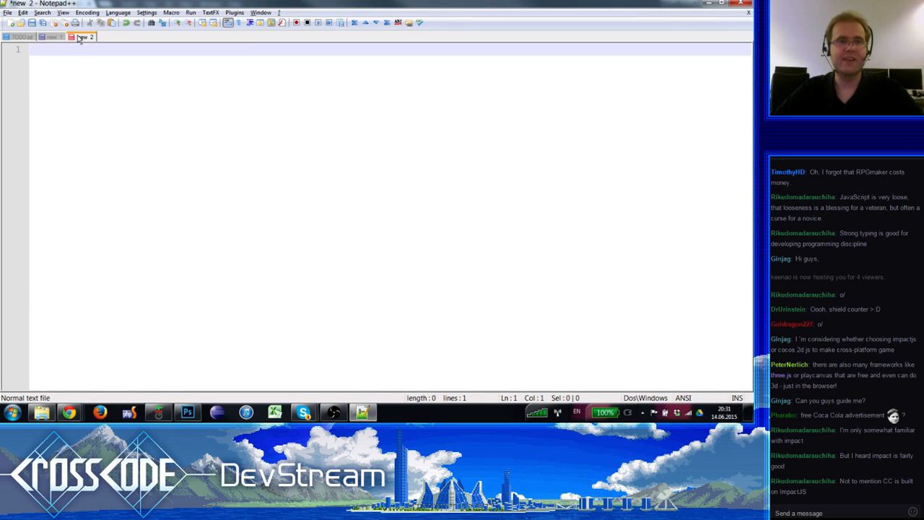
pyautogui.hotkey('ctrl', 'v')
pyautogui.hotkey('ctrl', 'a')
pyautogui.hotkey('ctrl', 'x')
pyautogui.hotkey('ctrl', 'v')
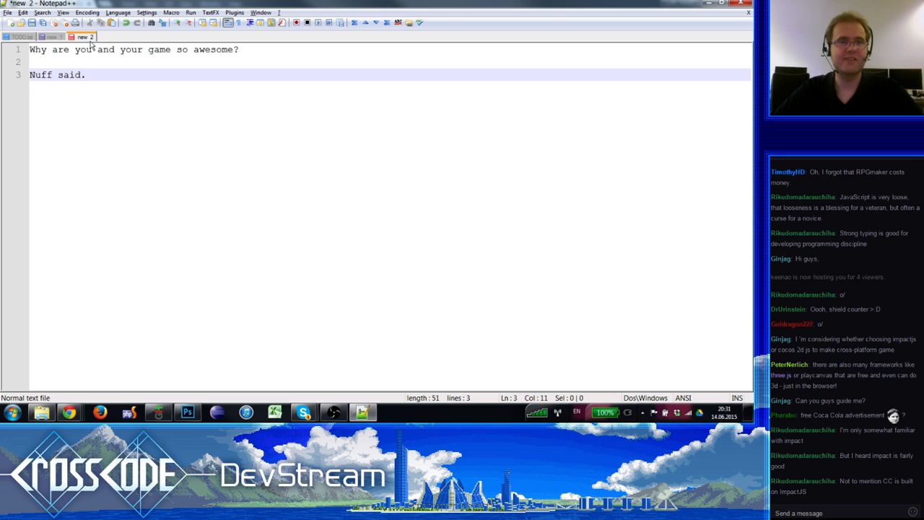
pyautogui.rightClick(92, 38)
pyautogui.click(94, 50)
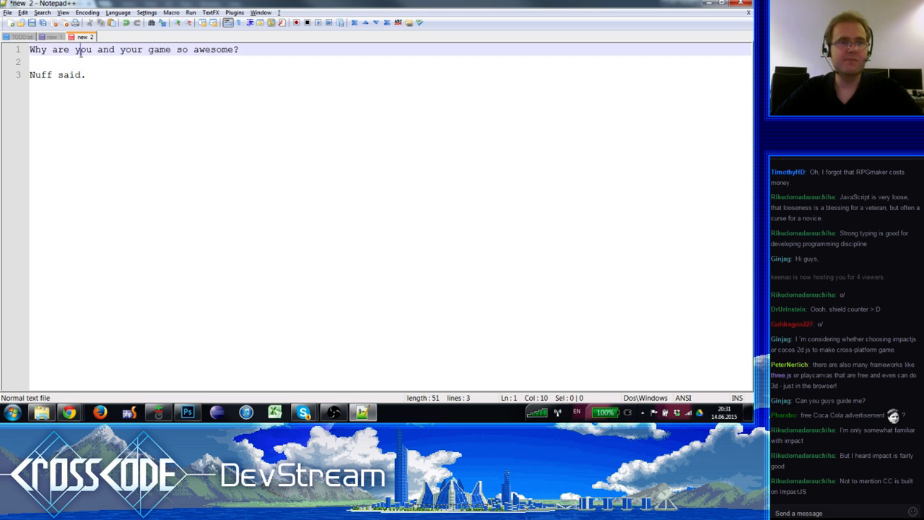
pyautogui.hotkey('ctrl', 'a')
pyautogui.rightClick(97, 35)
pyautogui.click(116, 39)
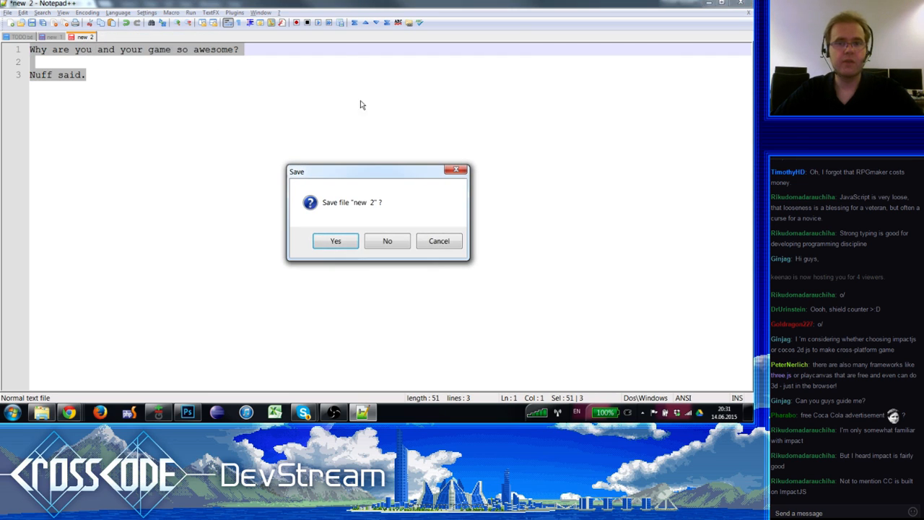
pyautogui.click(438, 240)
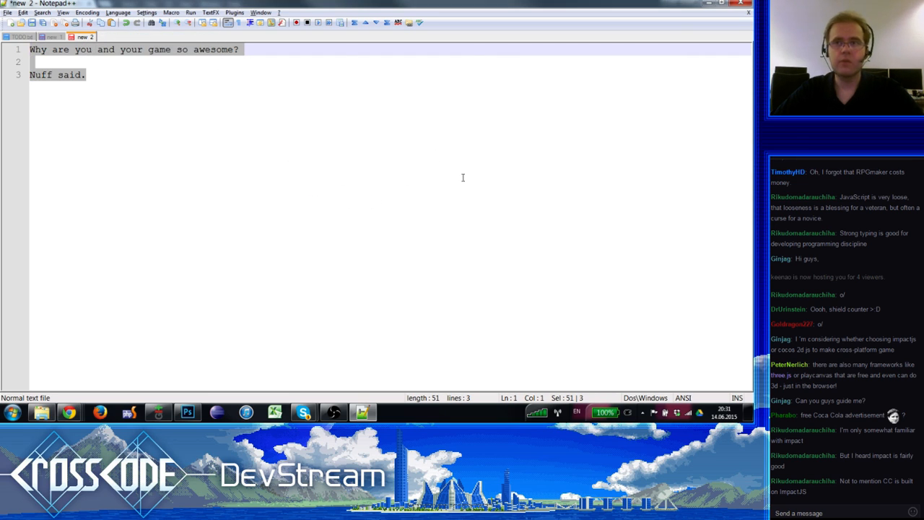
# Step: Minimize Notepad++ to return to Weltmeister, select the shredder3 enemy beside the teleporter and shift it to Y 316
pyautogui.click(710, 2)
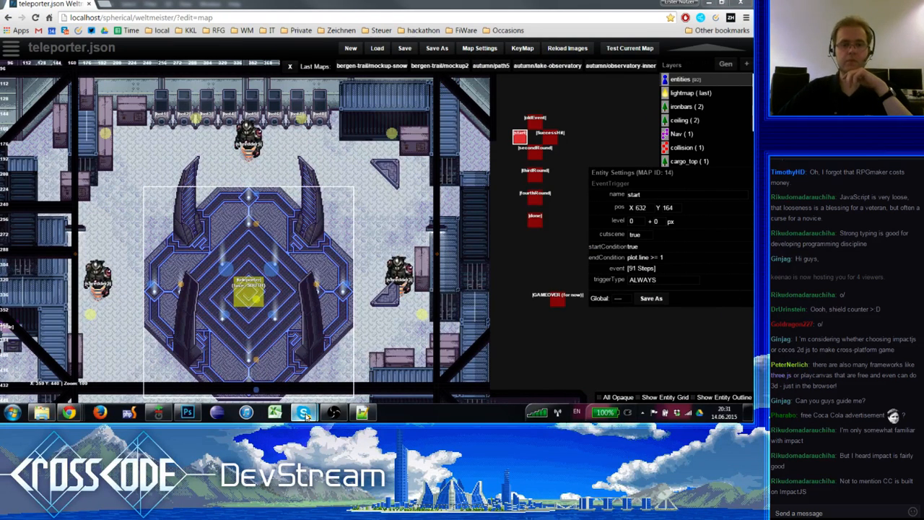
pyautogui.moveTo(303, 412)
pyautogui.click(328, 363)
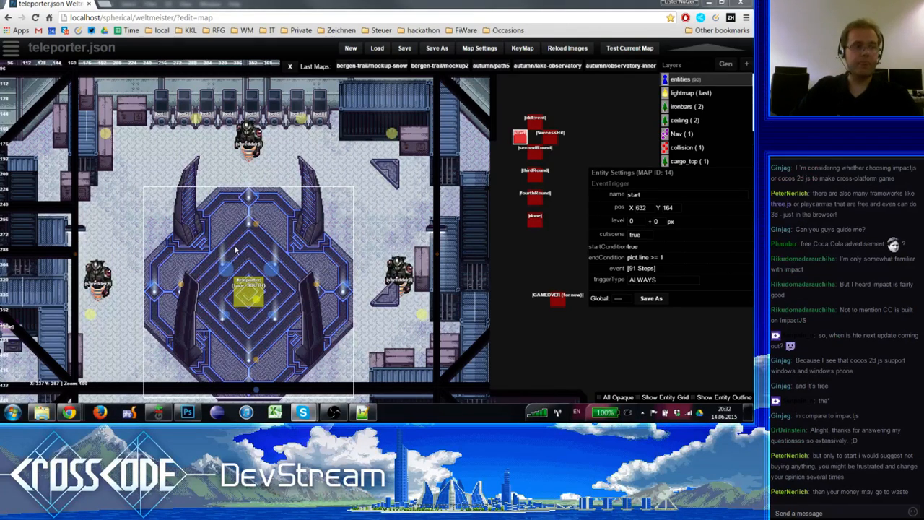
pyautogui.click(307, 249)
pyautogui.scroll(-3, 260, 203)
pyautogui.click(530, 268)
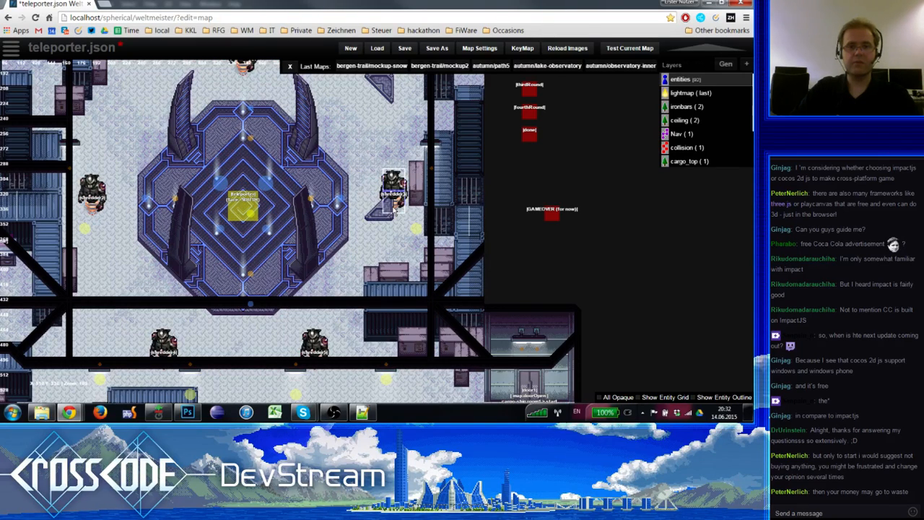
pyautogui.click(394, 205)
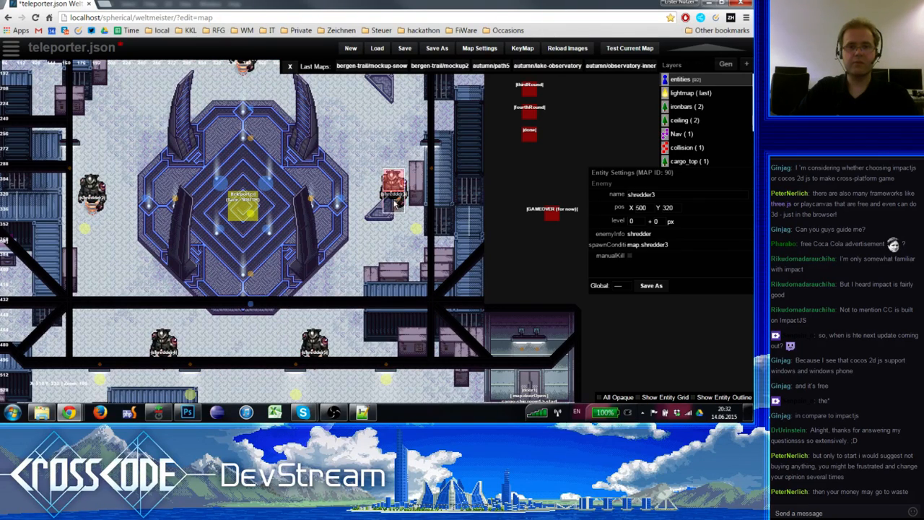
pyautogui.click(543, 253)
pyautogui.moveTo(543, 253); pyautogui.dragTo(561, 331)
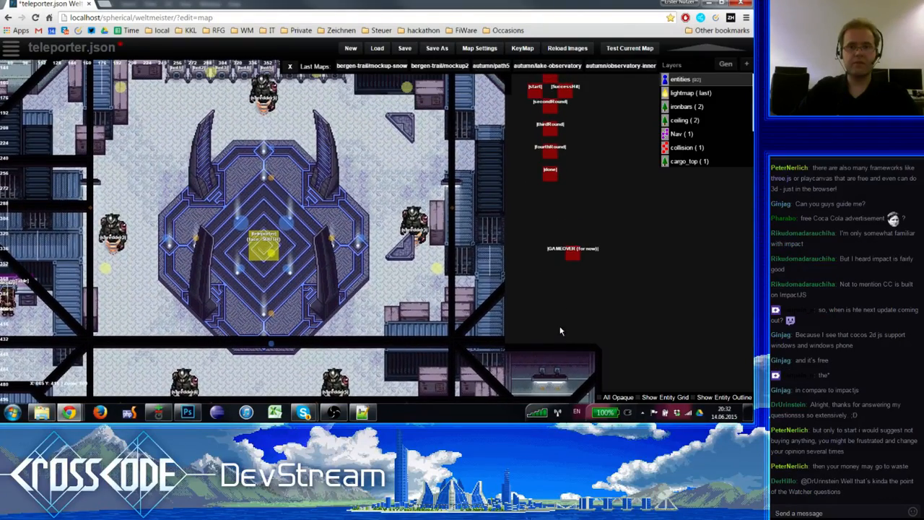
pyautogui.moveTo(411, 161); pyautogui.dragTo(433, 137)
pyautogui.click(437, 196)
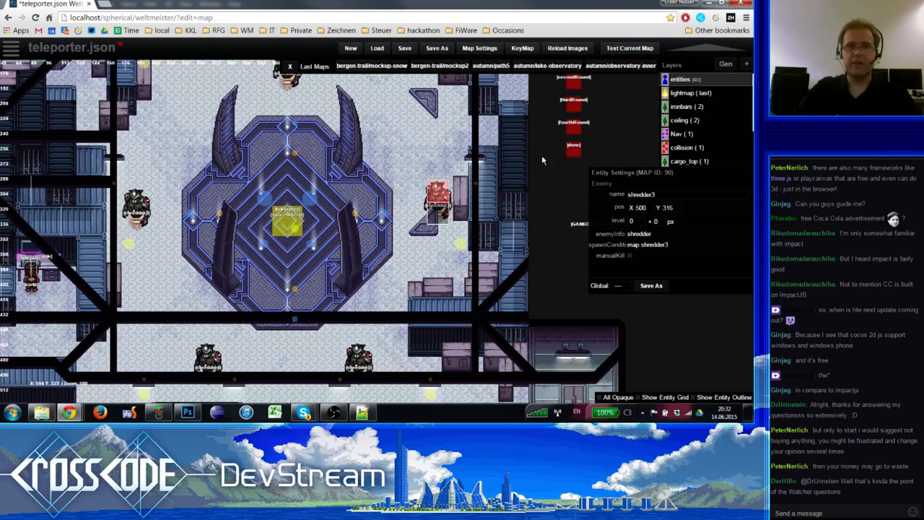
# Step: Open the Straw Poll results page strawpoll.me/4631022/r in a new browser tab
pyautogui.hotkey('ctrl', 't')
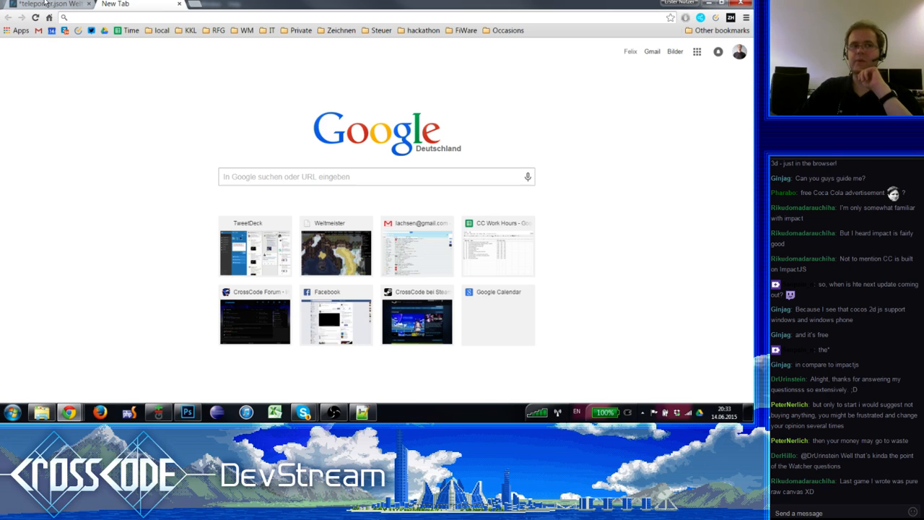
pyautogui.middleClick(128, 3)
pyautogui.click(120, 4)
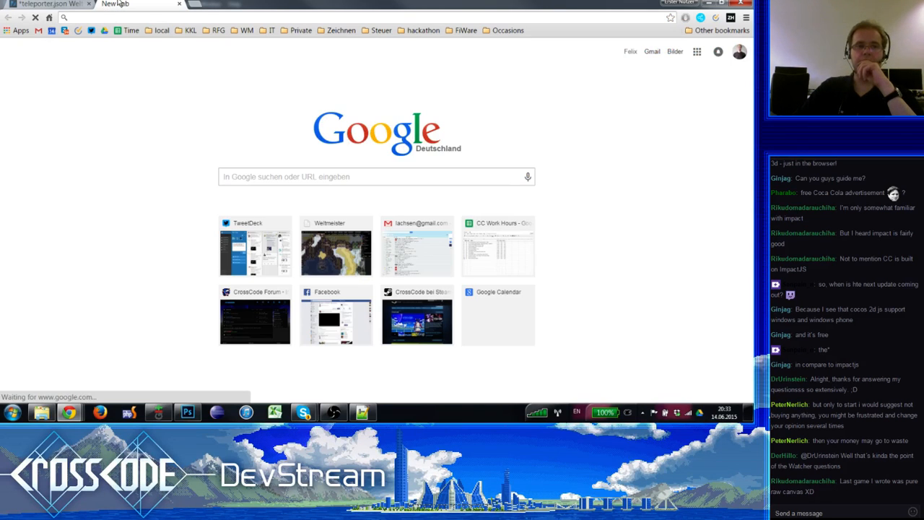
pyautogui.click(54, 4)
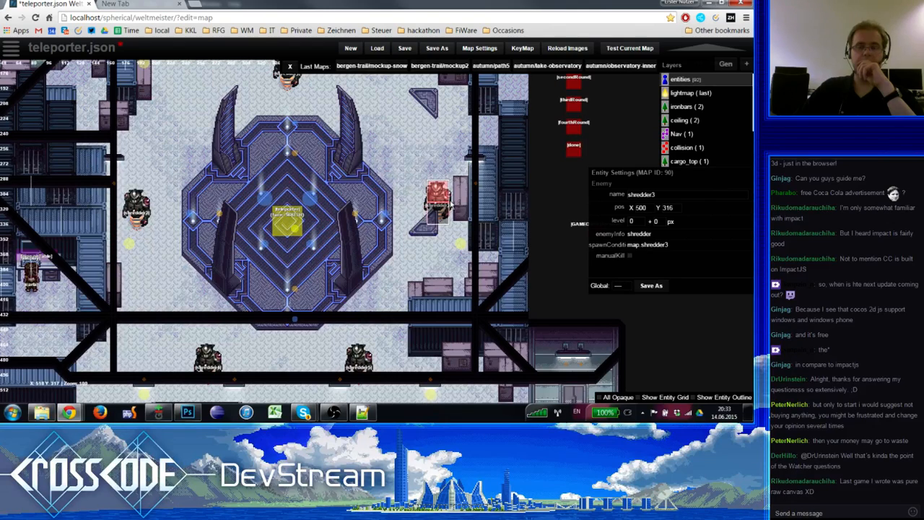
pyautogui.hotkey('ctrl', 'Tab')
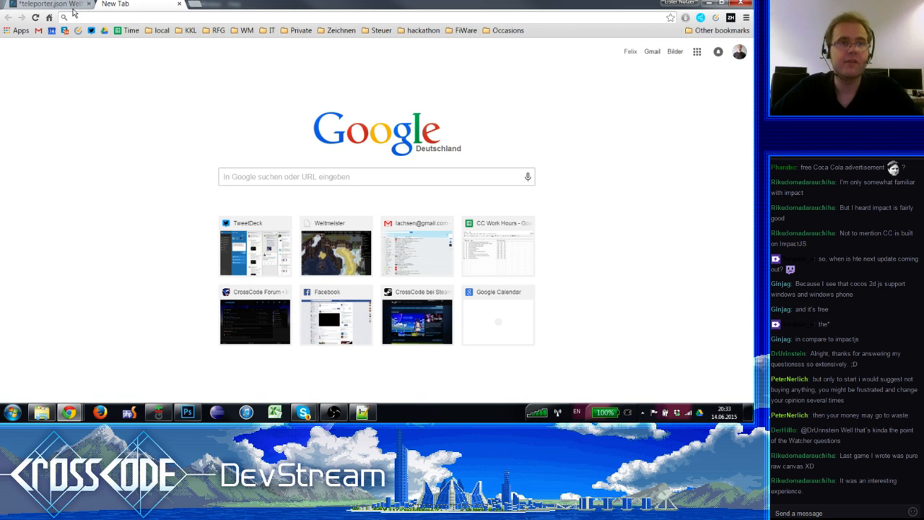
pyautogui.click(49, 3)
pyautogui.click(133, 4)
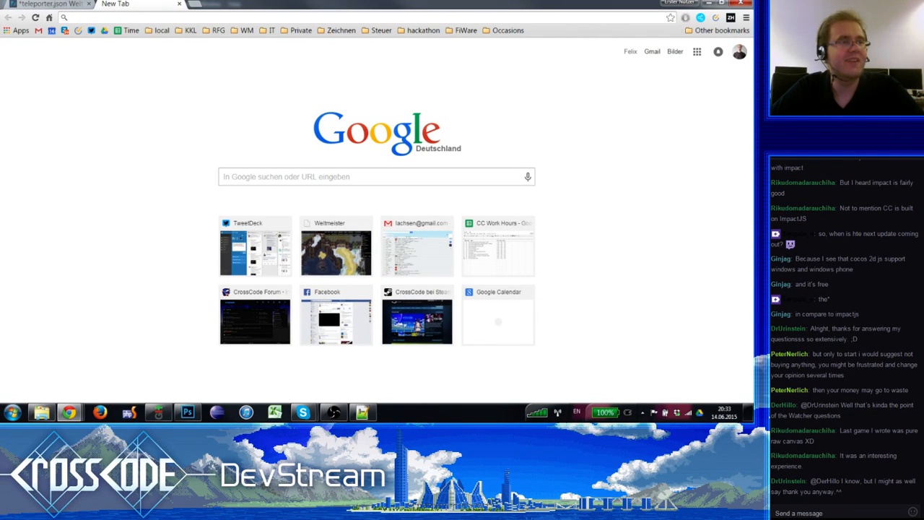
pyautogui.hotkey('ctrl', 'v')
pyautogui.press('Return')
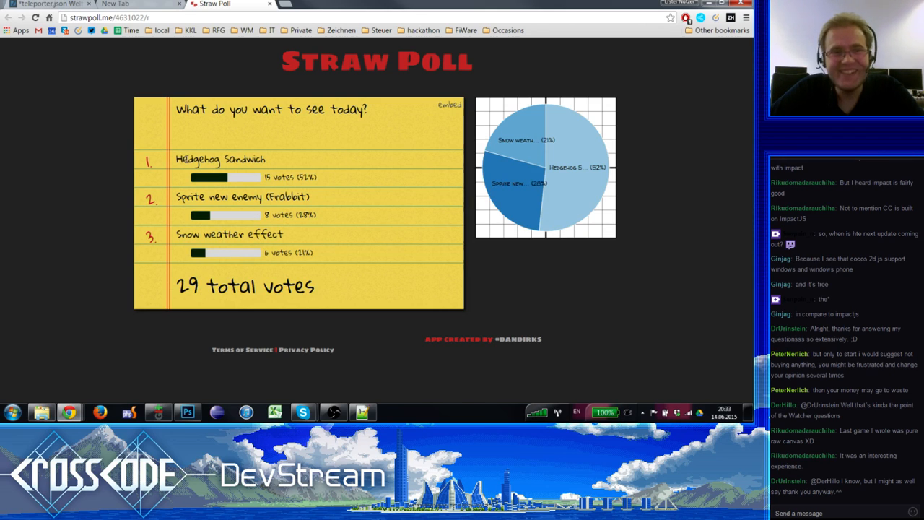
# Step: Review the "What do you want to see today?" poll results, pointing out the Hedgehog Sandwich option, and close the poll page
pyautogui.moveTo(187, 159); pyautogui.dragTo(256, 159)
pyautogui.click(255, 159)
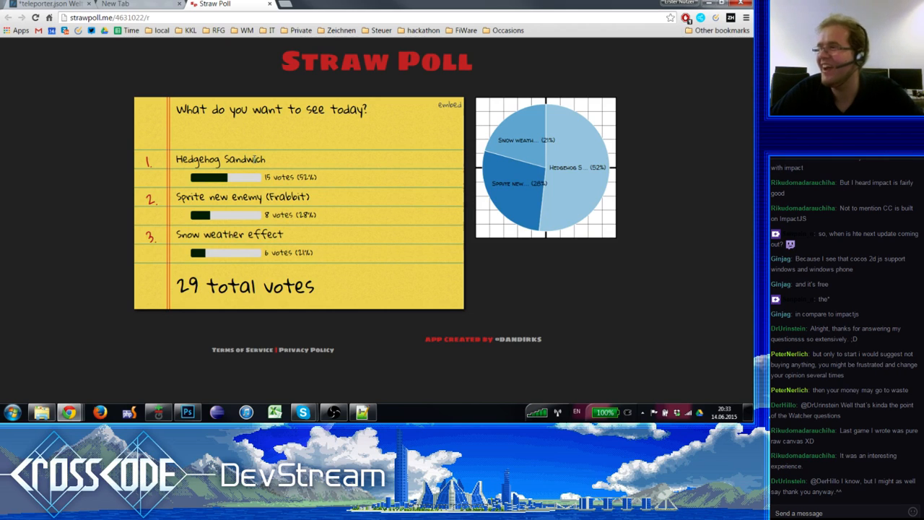
pyautogui.moveTo(182, 159)
pyautogui.mouseDown()
pyautogui.moveTo(268, 159)
pyautogui.moveTo(175, 160)
pyautogui.mouseUp()
pyautogui.click(281, 166)
pyautogui.click(181, 163)
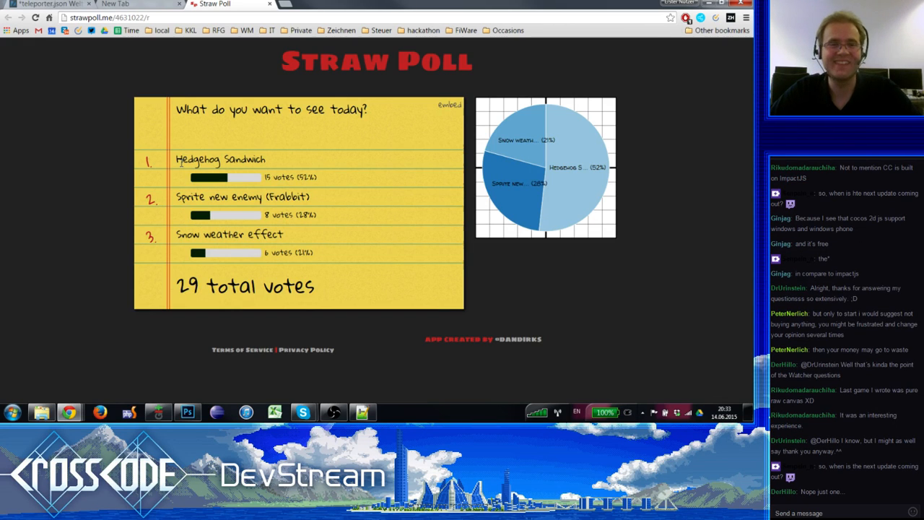
pyautogui.doubleClick(180, 162)
pyautogui.click(181, 162)
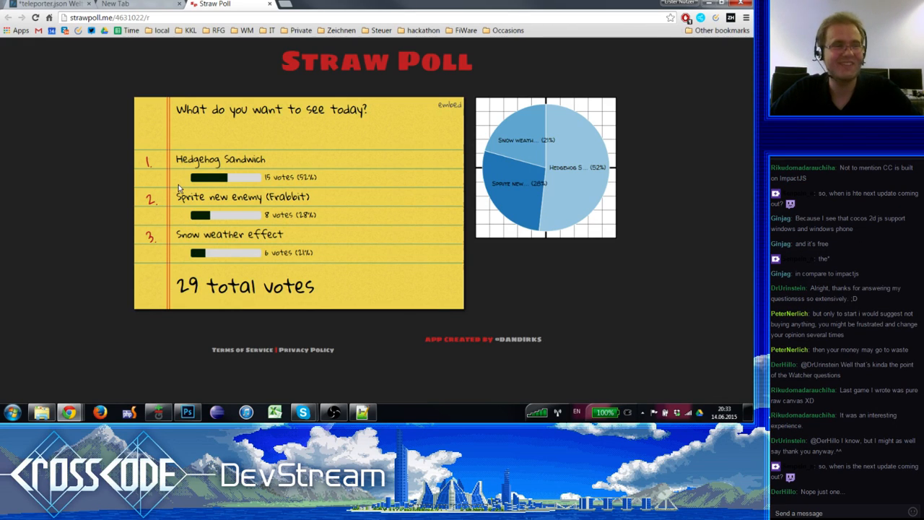
pyautogui.click(269, 4)
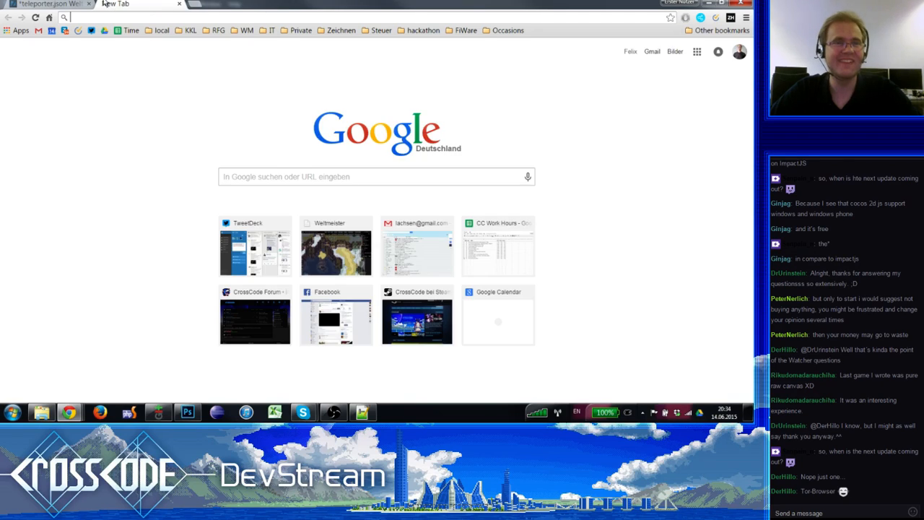
pyautogui.click(78, 3)
pyautogui.click(119, 3)
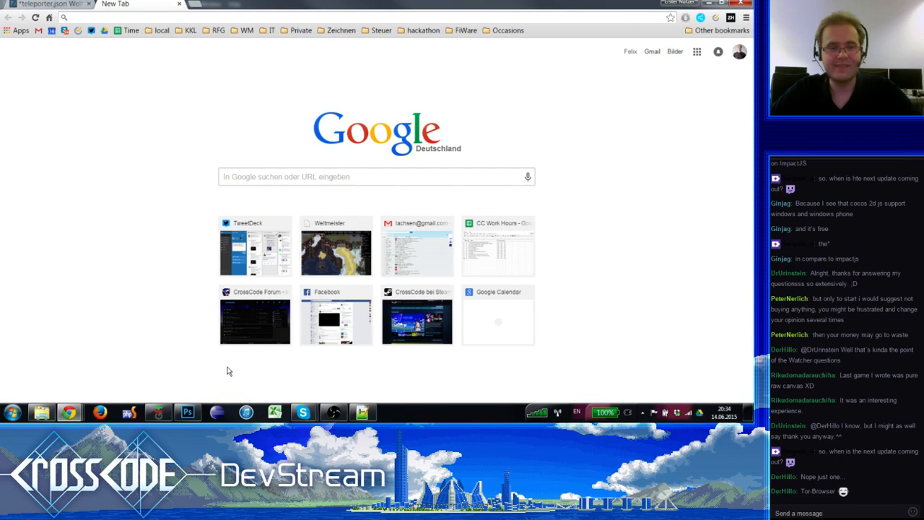
# Step: Switch to Photoshop and bring up the dialog for opening an existing file
pyautogui.click(186, 412)
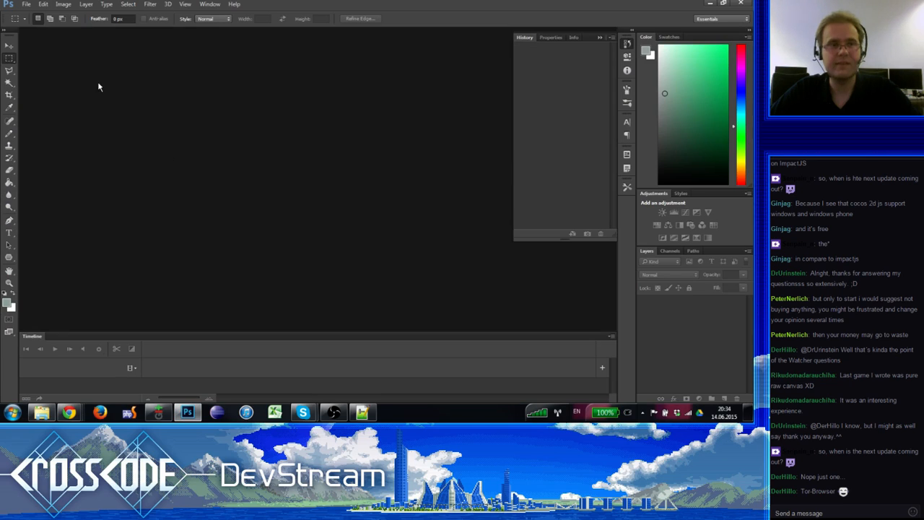
pyautogui.click(27, 5)
pyautogui.moveTo(70, 63)
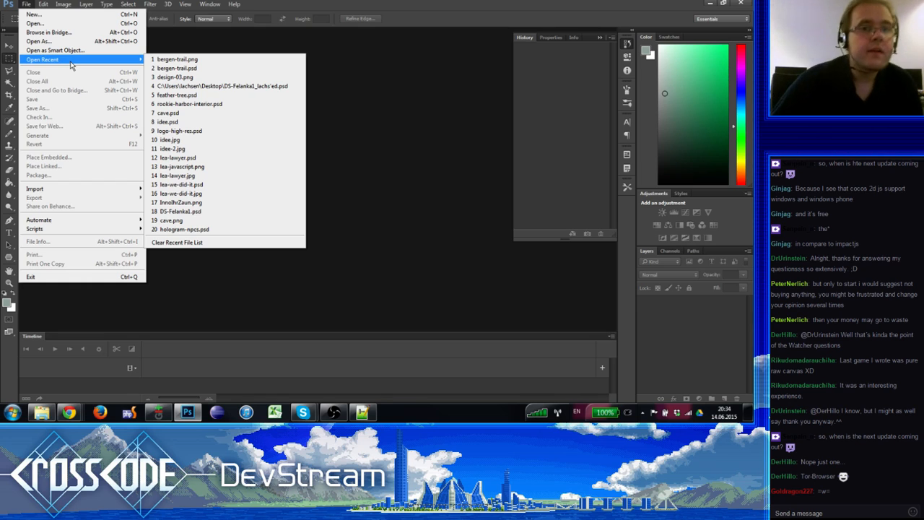
pyautogui.click(72, 26)
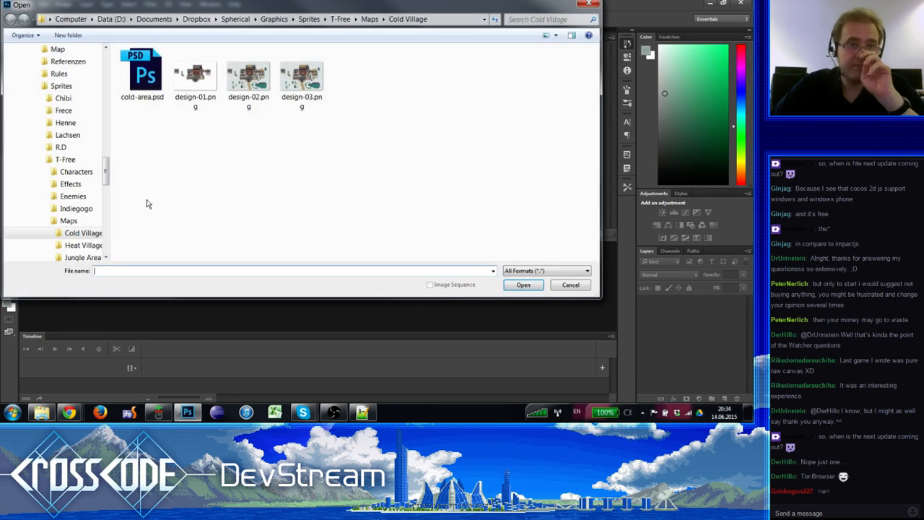
# Step: Browse from the Cold Village sprites folder to the media folder of the spherical project under Code/htdocs
pyautogui.doubleClick(70, 160)
pyautogui.scroll(2, 69, 160)
pyautogui.doubleClick(66, 160)
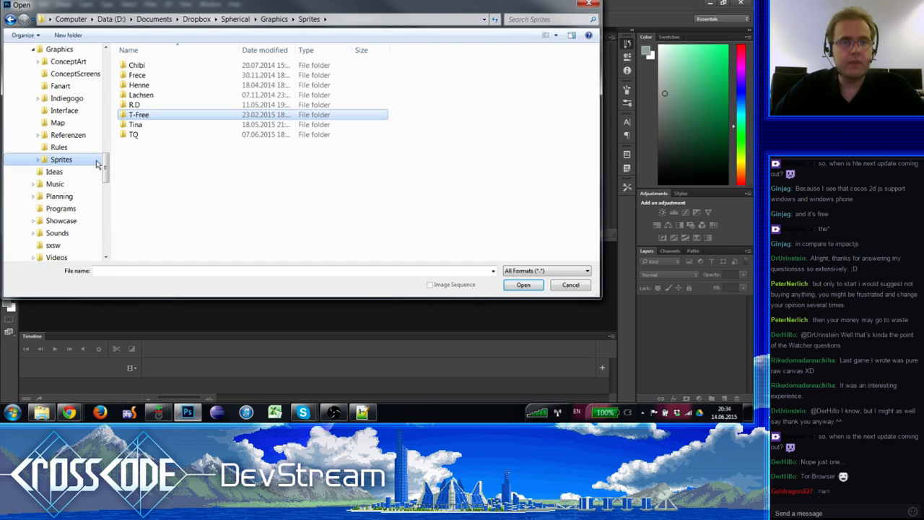
pyautogui.scroll(2, 63, 116)
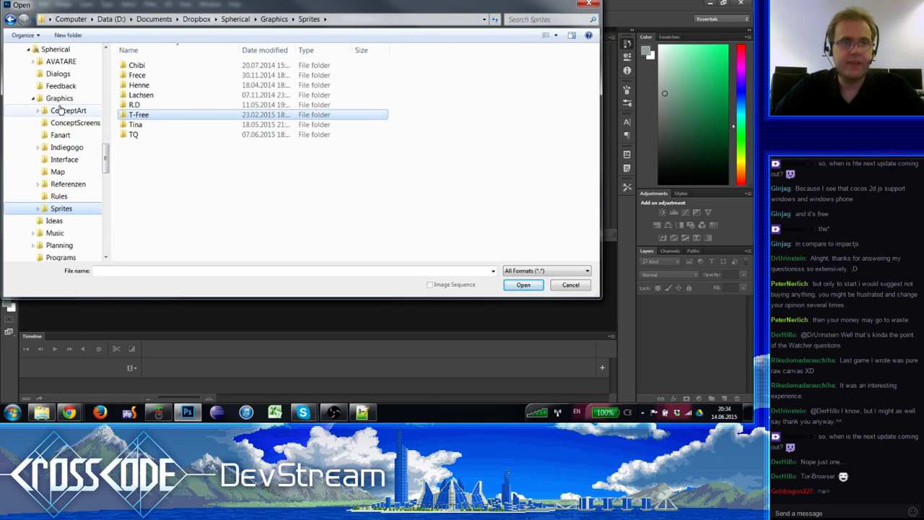
pyautogui.click(65, 112)
pyautogui.click(59, 97)
pyautogui.scroll(5, 59, 97)
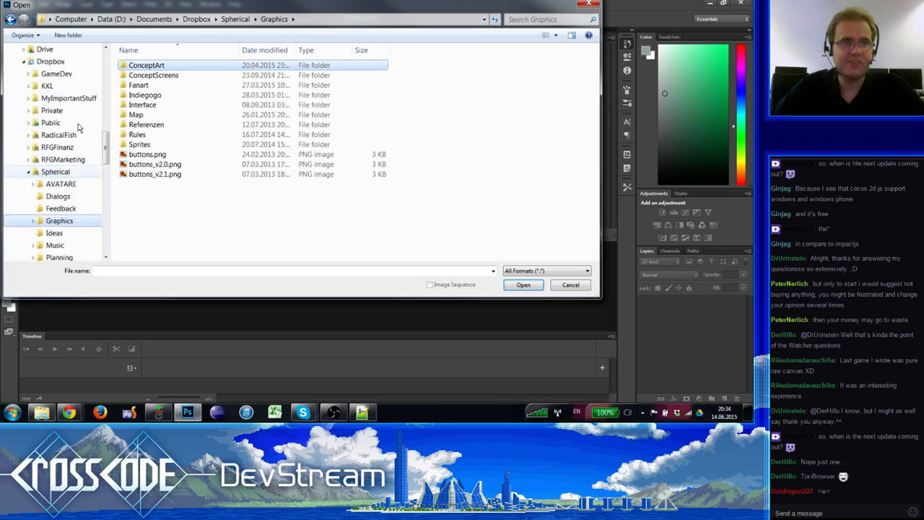
pyautogui.scroll(3, 72, 170)
pyautogui.click(62, 177)
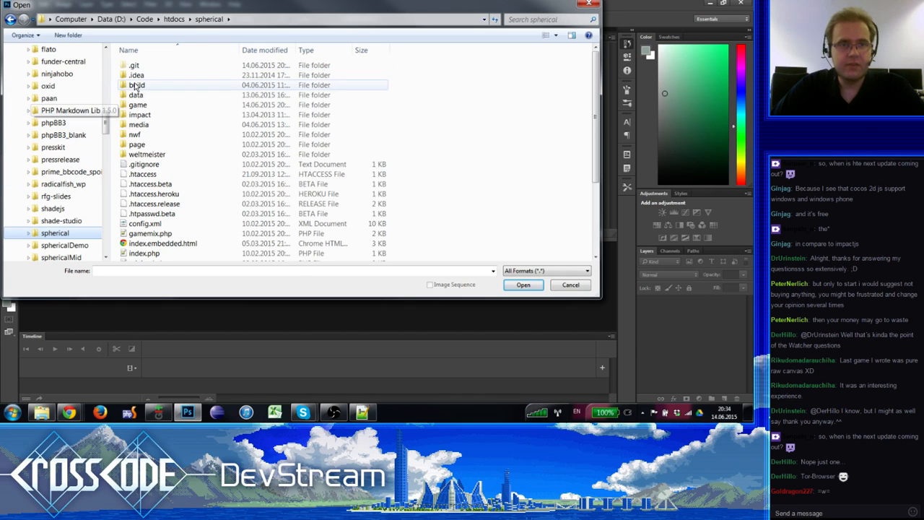
pyautogui.click(145, 126)
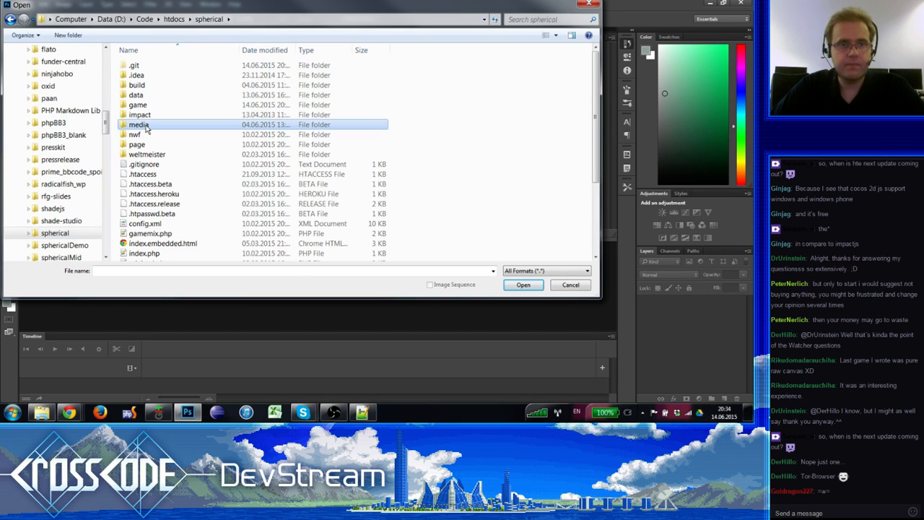
pyautogui.doubleClick(144, 125)
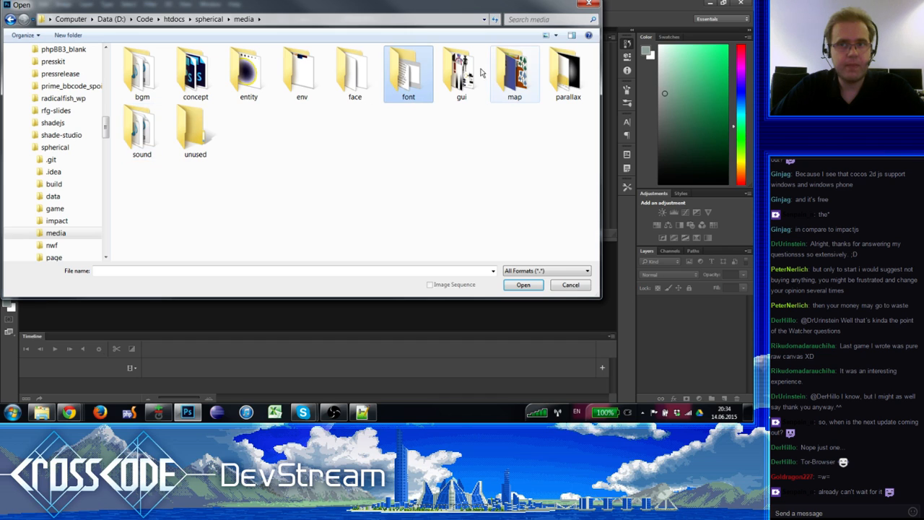
# Step: Look through the map and gui graphics folders inside media, and return to the media folder
pyautogui.doubleClick(513, 70)
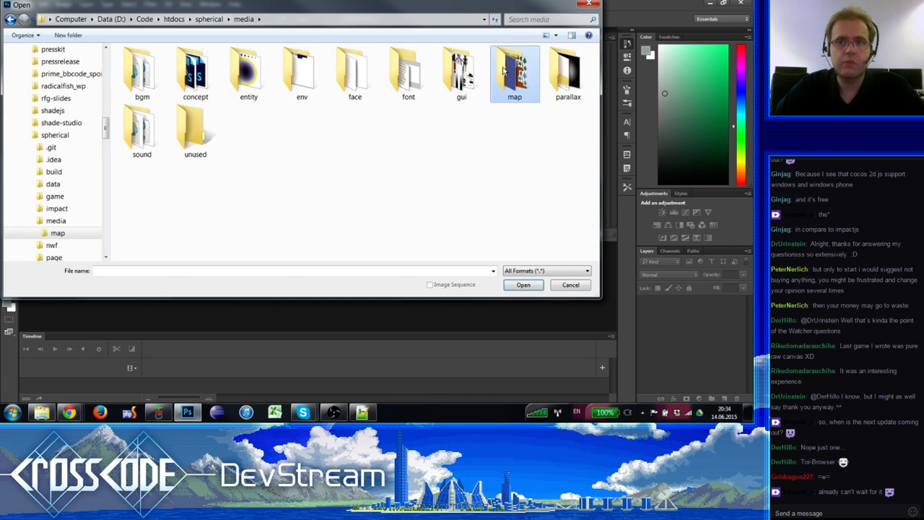
pyautogui.scroll(-3, 58, 144)
pyautogui.click(55, 122)
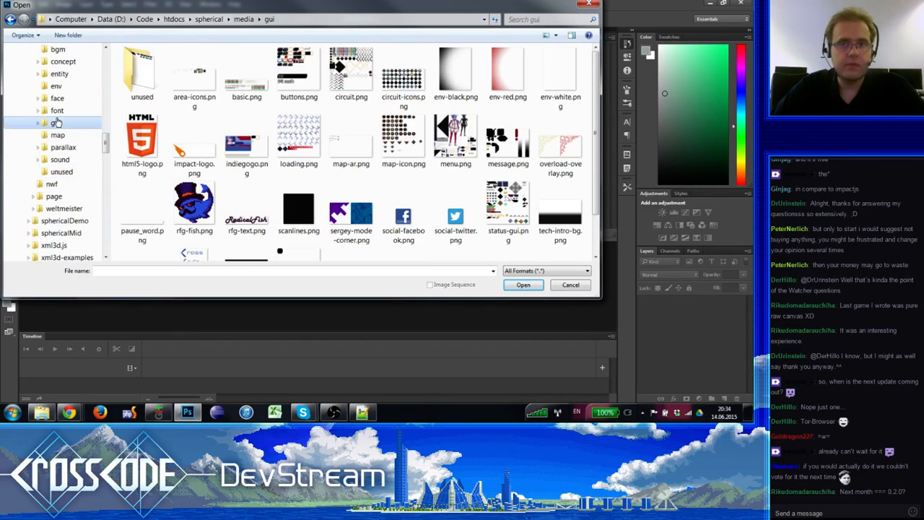
pyautogui.click(58, 135)
pyautogui.scroll(-3, 250, 160)
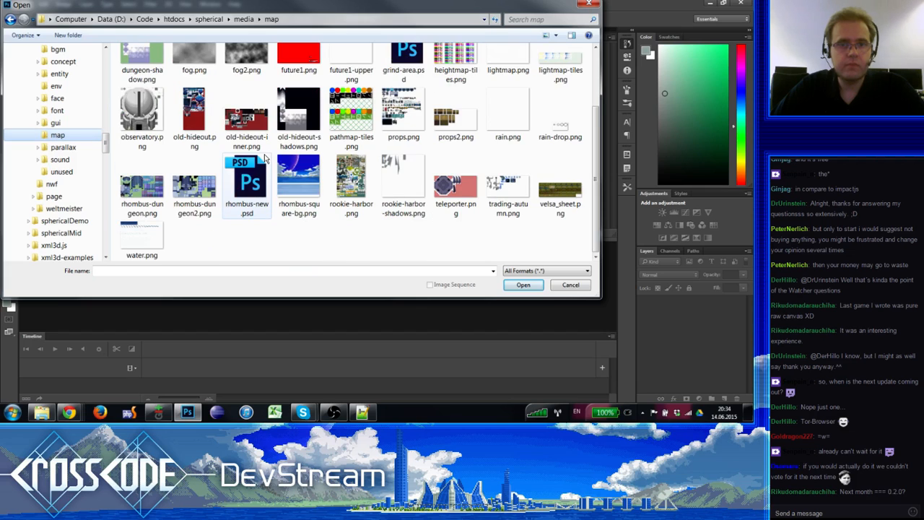
pyautogui.scroll(2, 61, 127)
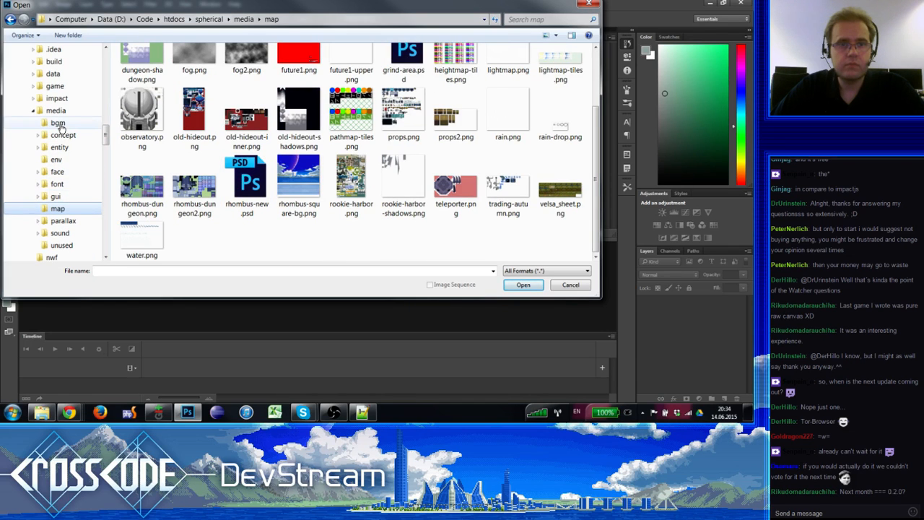
pyautogui.click(56, 110)
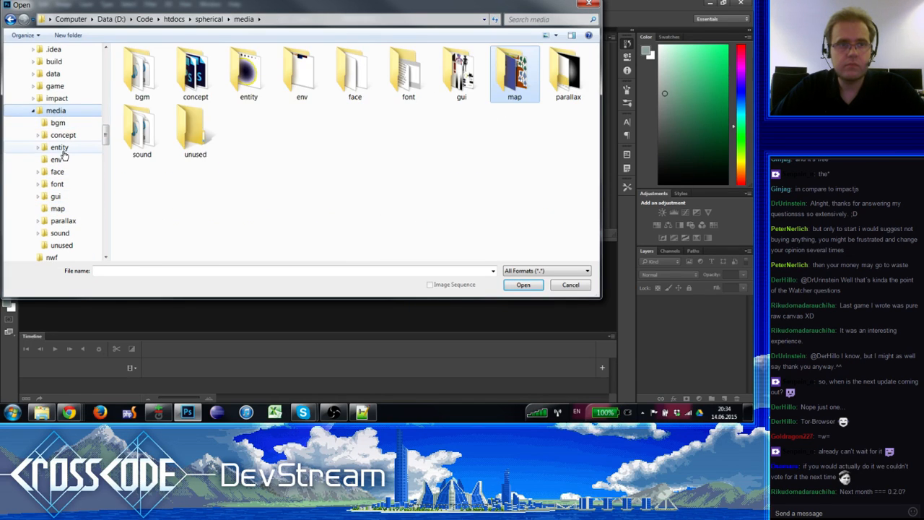
# Step: Find the enemy sprites under media/entity/enemy and open hedgehog.png
pyautogui.click(59, 148)
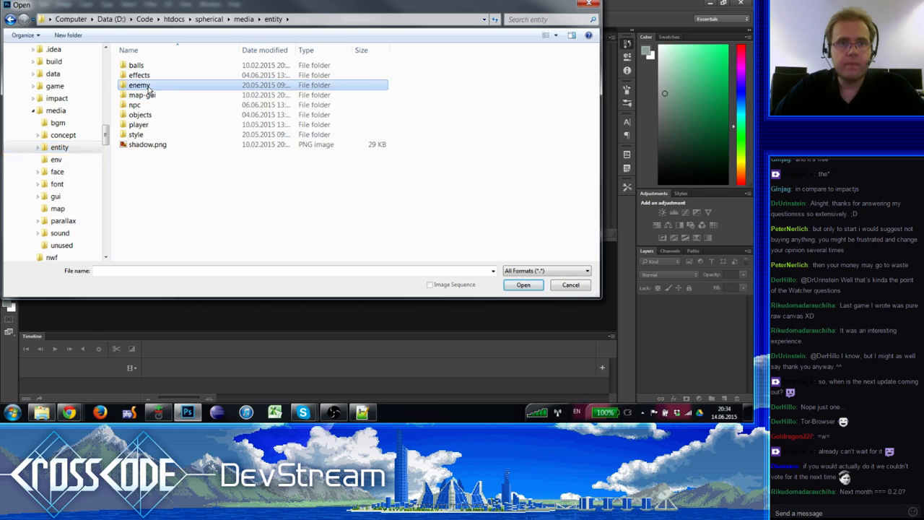
pyautogui.doubleClick(163, 85)
pyautogui.click(218, 81)
pyautogui.click(255, 82)
pyautogui.click(202, 144)
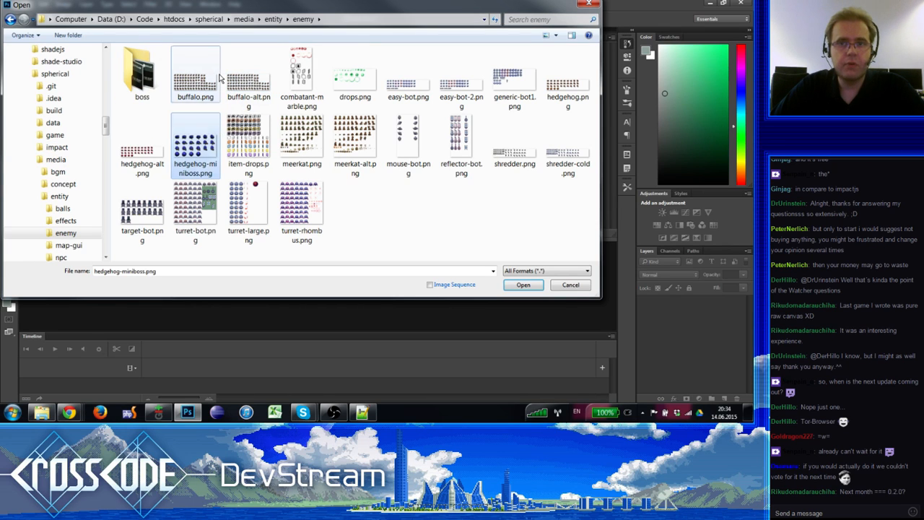
pyautogui.click(221, 77)
pyautogui.click(569, 149)
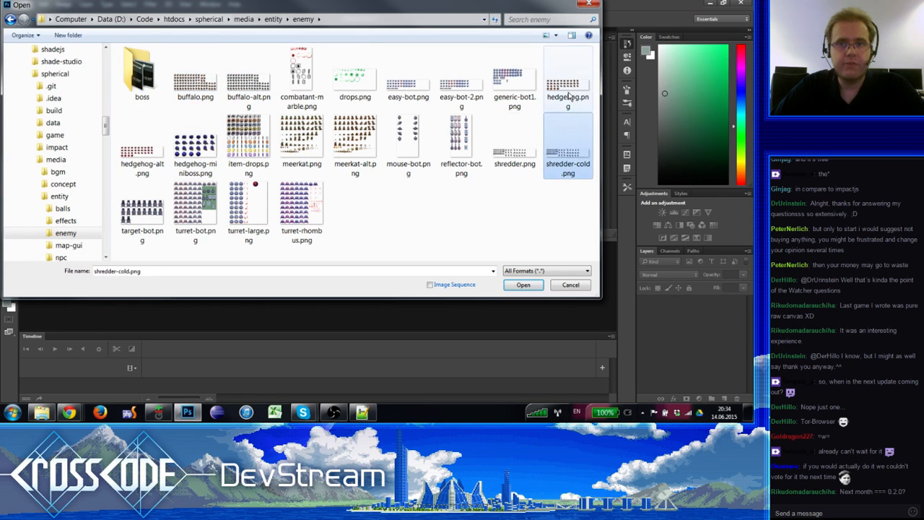
pyautogui.click(555, 105)
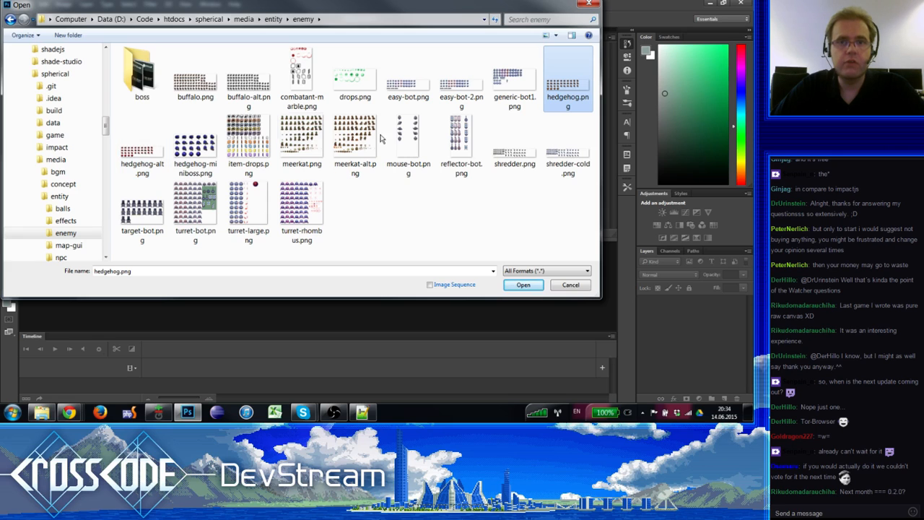
pyautogui.click(535, 85)
pyautogui.doubleClick(550, 86)
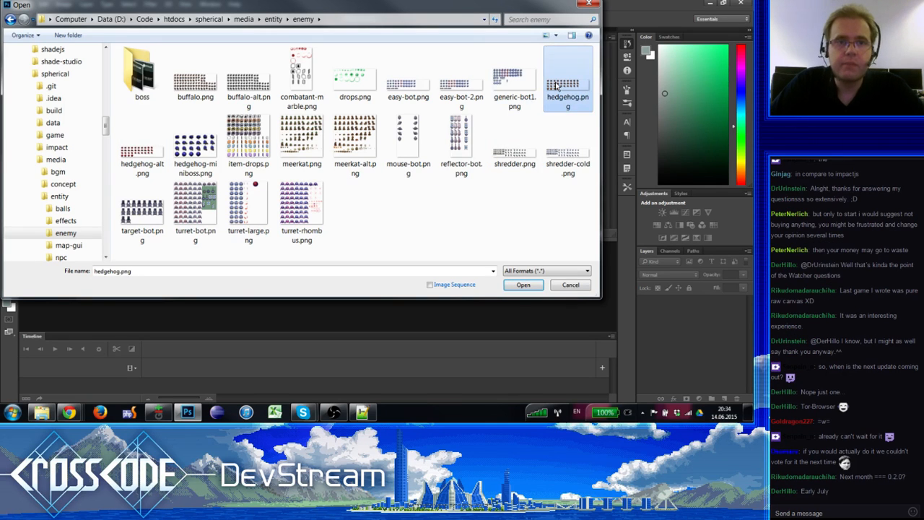
# Step: Examine the hedgehog sprite sheet at several magnifications, including with the interface panels hidden
pyautogui.click(10, 285)
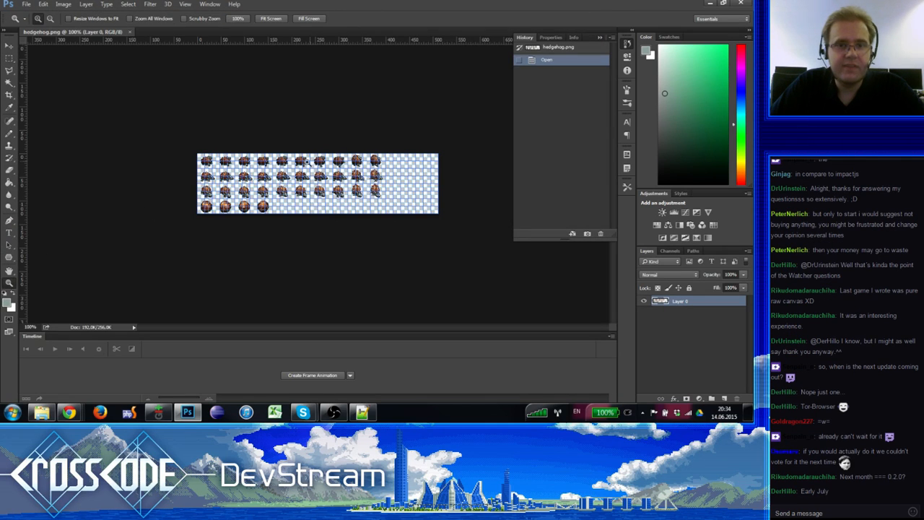
pyautogui.click(308, 164)
pyautogui.click(308, 164)
pyautogui.keyDown('alt'); pyautogui.click(245, 176); pyautogui.keyUp('alt')
pyautogui.keyDown('alt'); pyautogui.click(246, 176); pyautogui.keyUp('alt')
pyautogui.click(245, 177)
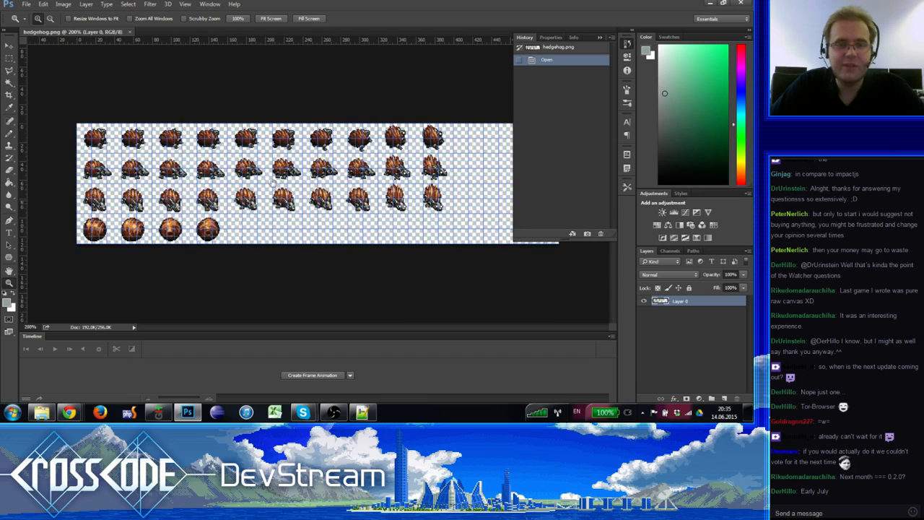
pyautogui.press('Tab')
pyautogui.keyDown('alt'); pyautogui.click(313, 187); pyautogui.keyUp('alt')
pyautogui.click(313, 187)
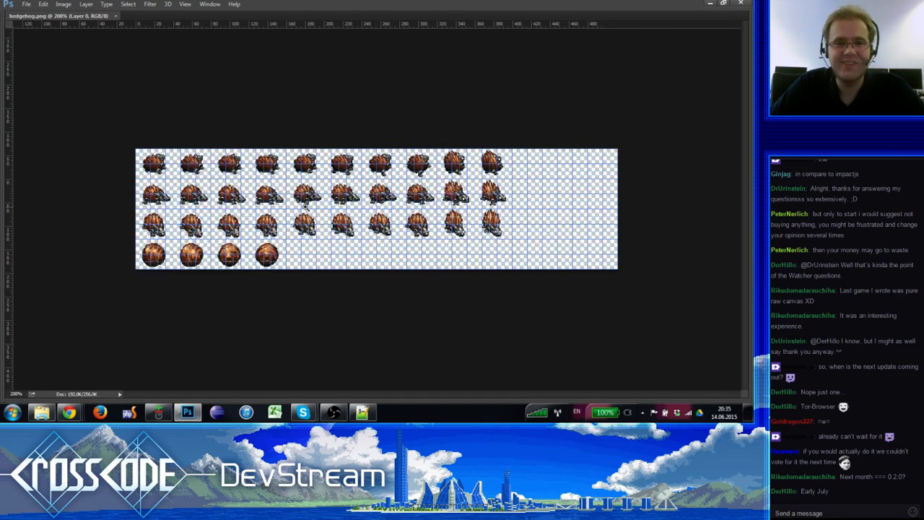
pyautogui.click(321, 200)
pyautogui.keyDown('alt'); pyautogui.click(332, 214); pyautogui.keyUp('alt')
pyautogui.press('Tab')
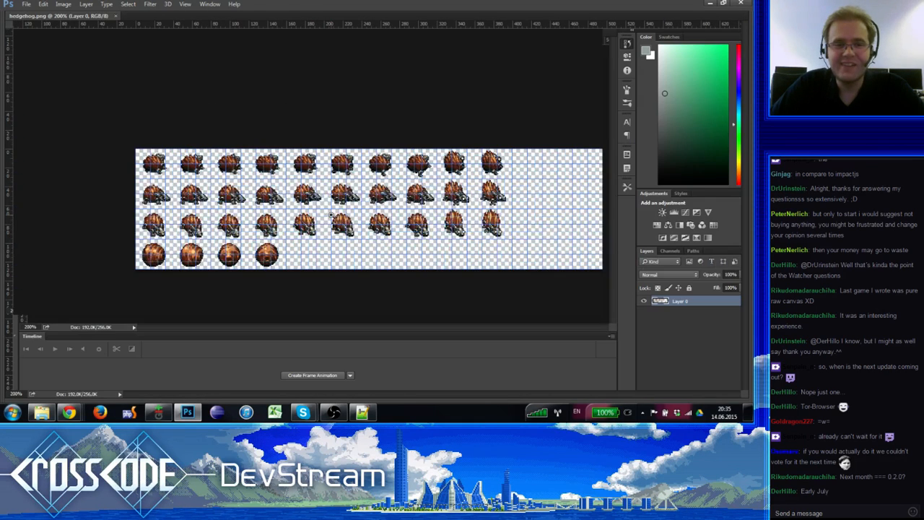
pyautogui.click(351, 216)
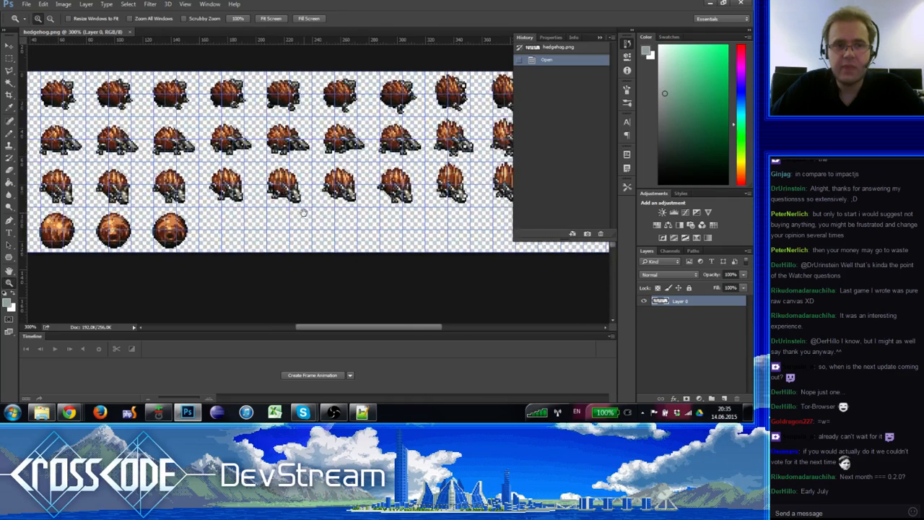
pyautogui.keyDown('alt'); pyautogui.click(351, 215); pyautogui.keyUp('alt')
# Step: Copy the entire hedgehog sprite sheet and create a new document 1024 pixels wide and 512 pixels high
pyautogui.hotkey('ctrl', 'a')
pyautogui.click(26, 3)
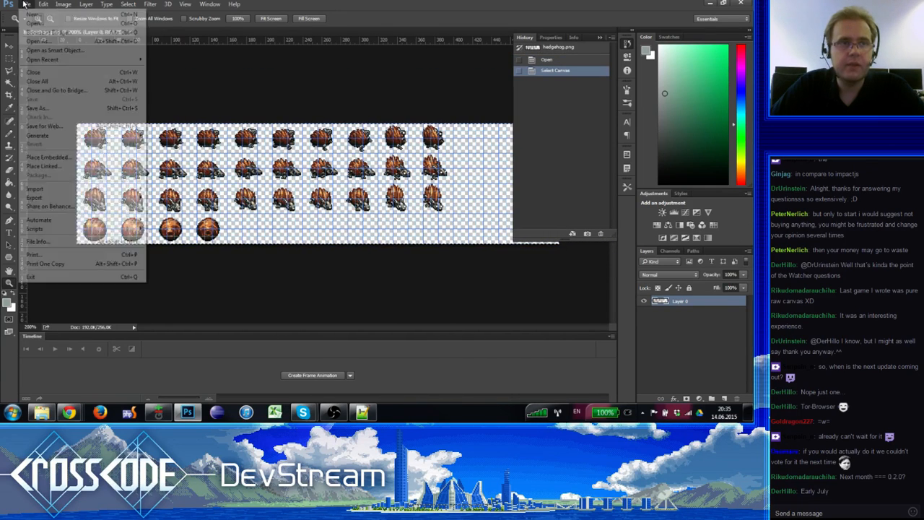
pyautogui.click(36, 13)
pyautogui.doubleClick(422, 160)
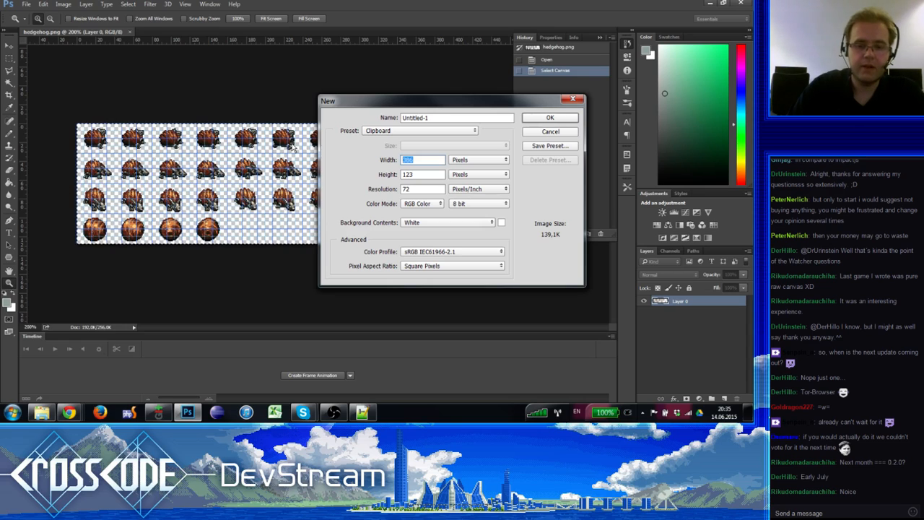
pyautogui.write('512')
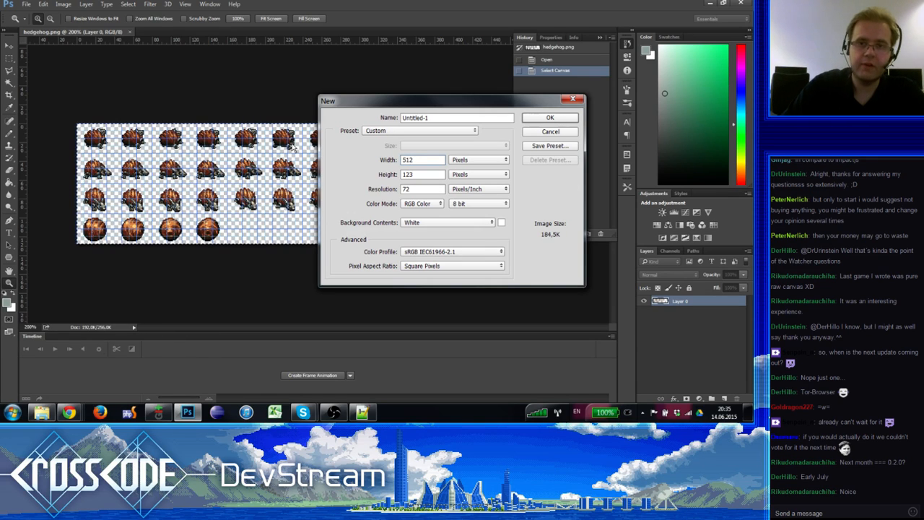
pyautogui.press('Tab')
pyautogui.write('12')
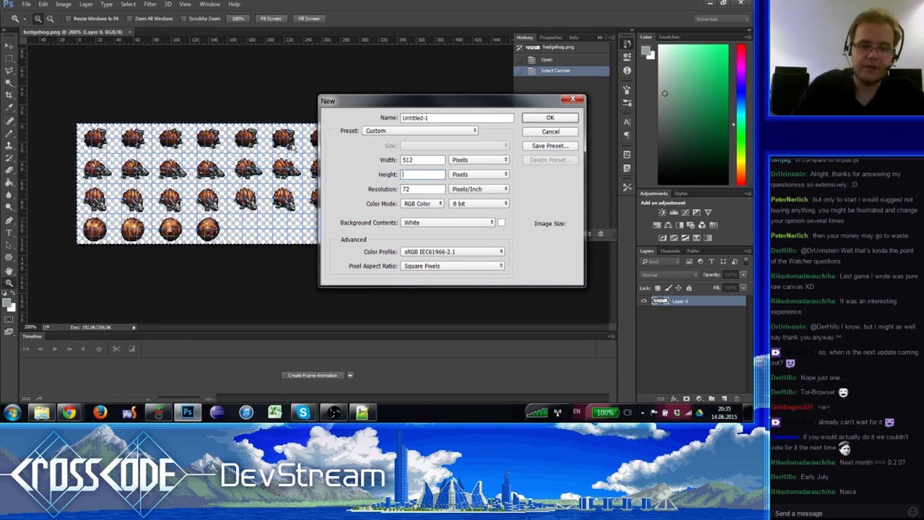
pyautogui.write('512')
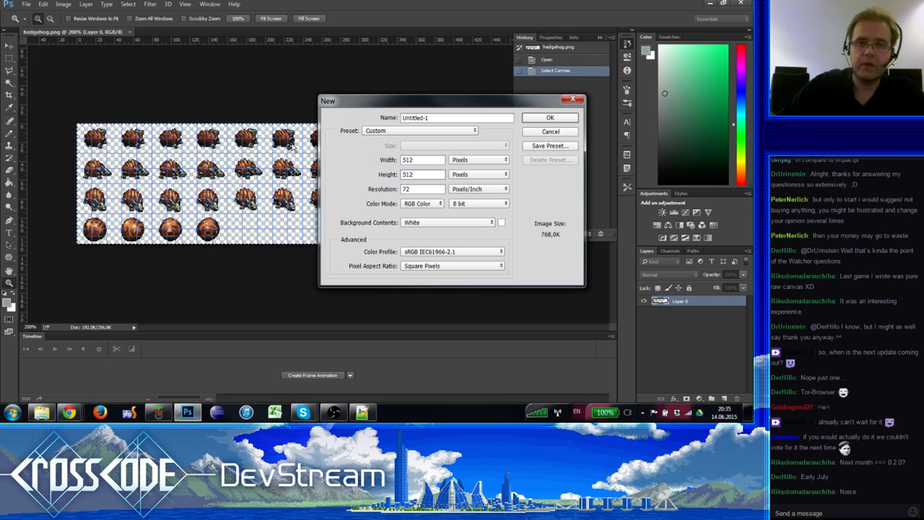
pyautogui.hotkey('shift', 'Tab')
pyautogui.write('10')
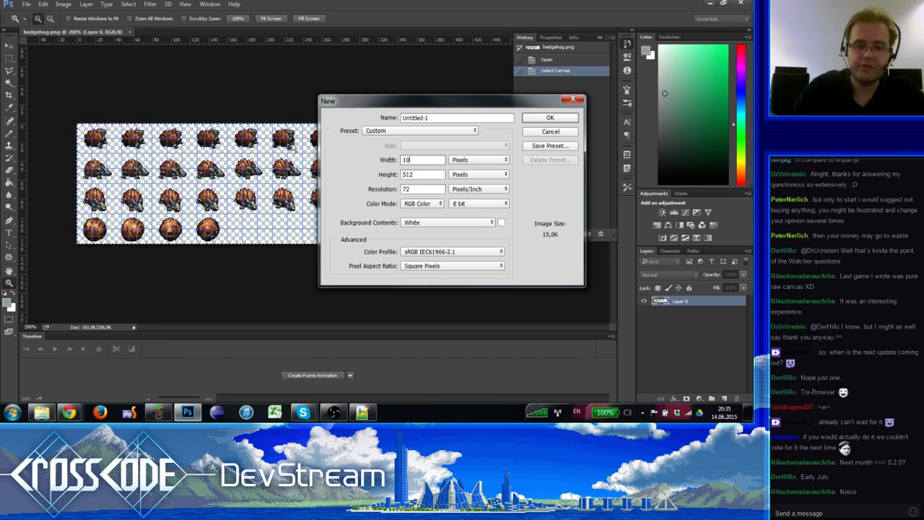
pyautogui.write('24')
pyautogui.press('Return')
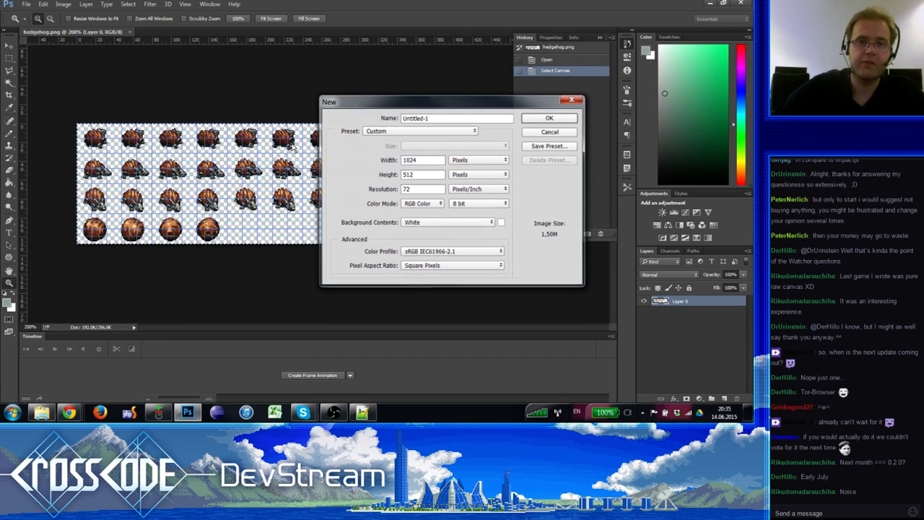
# Step: Paste the hedgehog sprites into the new document and move them to the canvas's upper-left corner
pyautogui.hotkey('ctrl', 'v')
pyautogui.moveTo(299, 185); pyautogui.dragTo(158, 130)
pyautogui.doubleClick(113, 87)
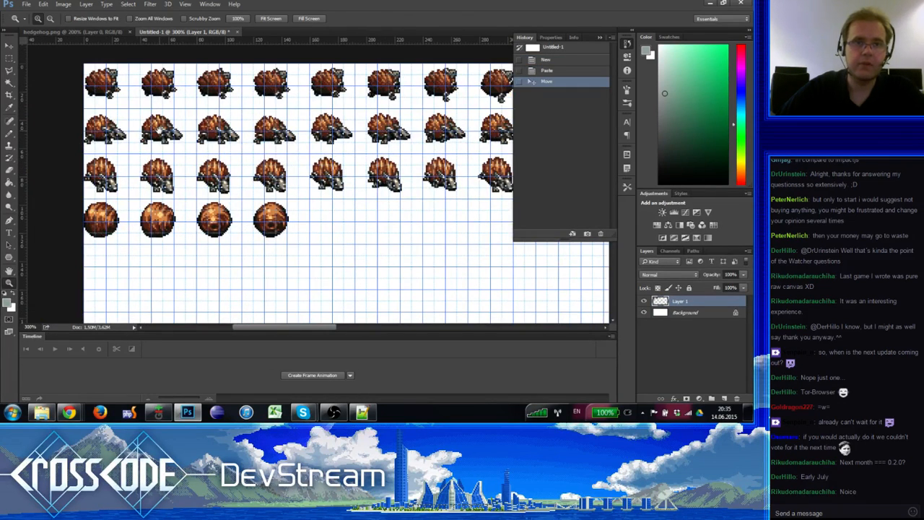
# Step: Nudge the pasted sprite layer right and slightly down to position the hedgehogs within the grid cells
pyautogui.click(9, 46)
pyautogui.press('Right')
pyautogui.press('Down')
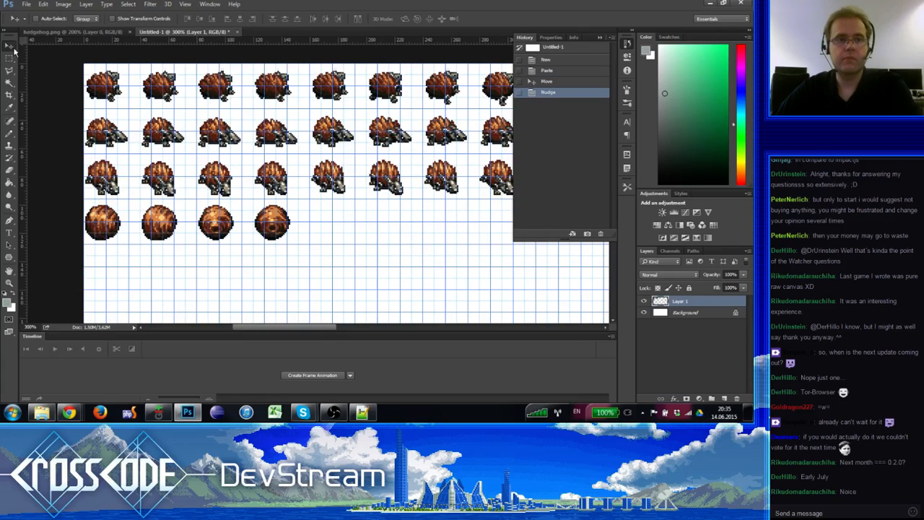
pyautogui.press('Left')
pyautogui.press('Up')
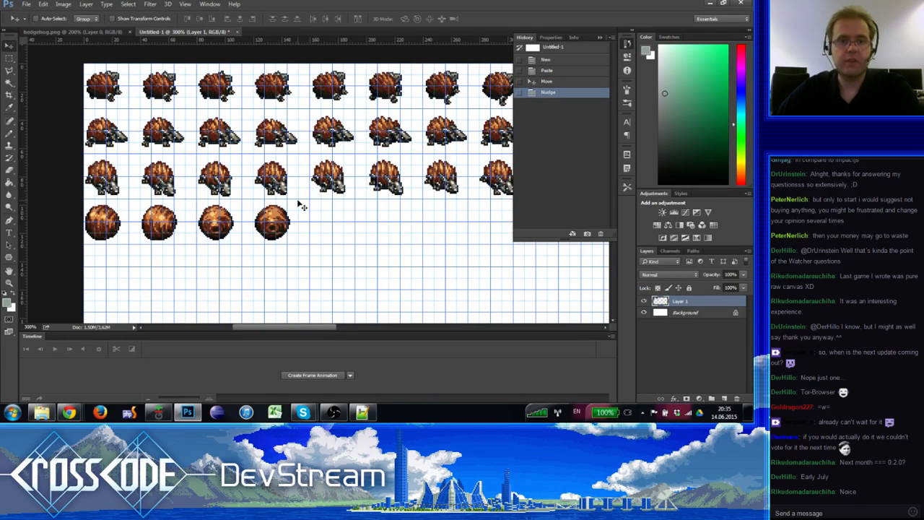
pyautogui.press('Left')
pyautogui.press('Right')
pyautogui.press('Right')
pyautogui.press('Right')
pyautogui.press('Right')
pyautogui.press('Right')
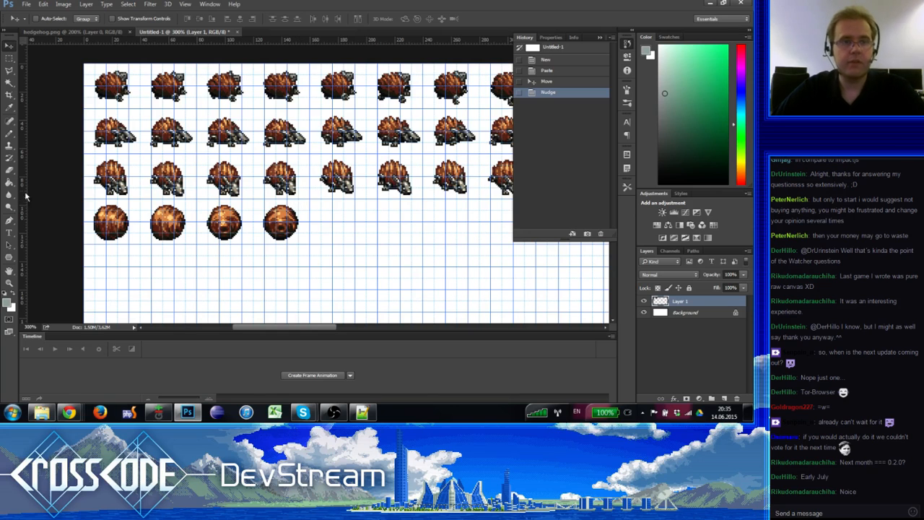
pyautogui.click(9, 282)
pyautogui.keyDown('alt'); pyautogui.click(125, 233); pyautogui.keyUp('alt')
pyautogui.keyDown('alt'); pyautogui.click(129, 234); pyautogui.keyUp('alt')
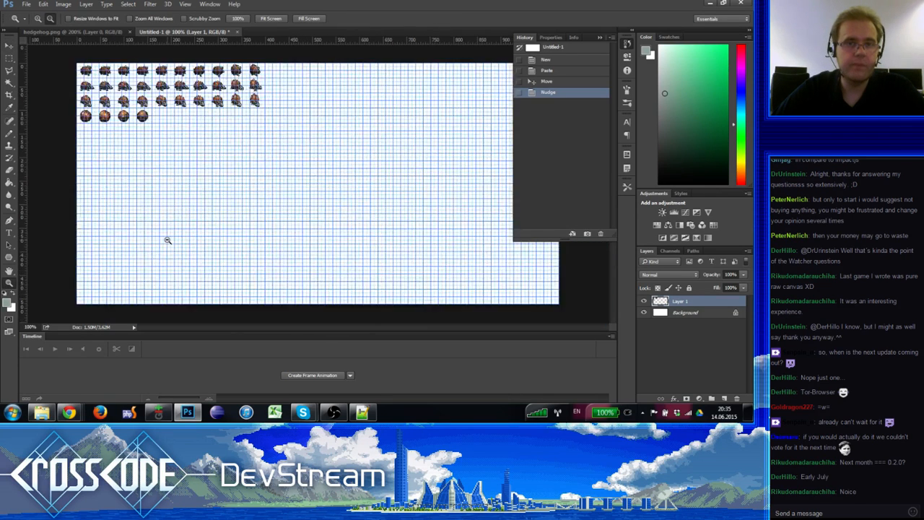
pyautogui.keyDown('alt'); pyautogui.click(167, 239); pyautogui.keyUp('alt')
pyautogui.click(254, 134)
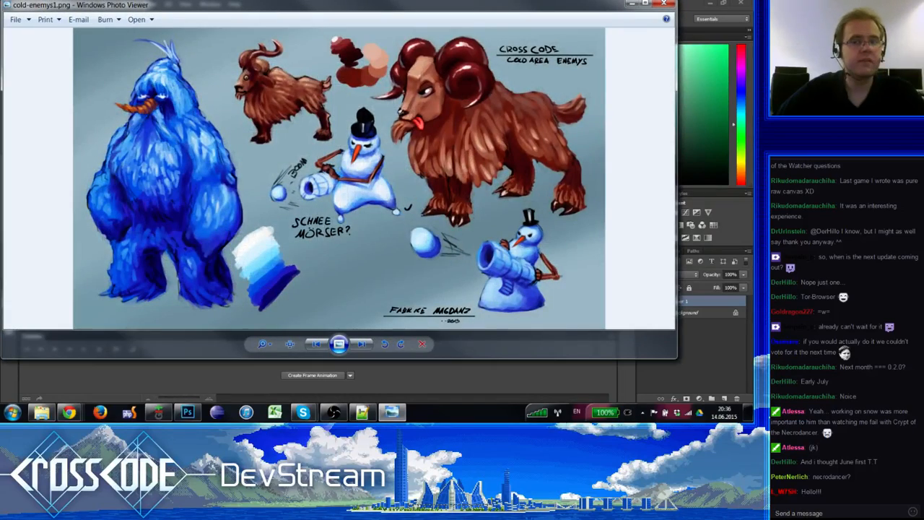
# Step: Open cold-enemys3.png from the photo viewer in Adobe Photoshop CC 2014, discarding the embedded color profile
pyautogui.click(665, 4)
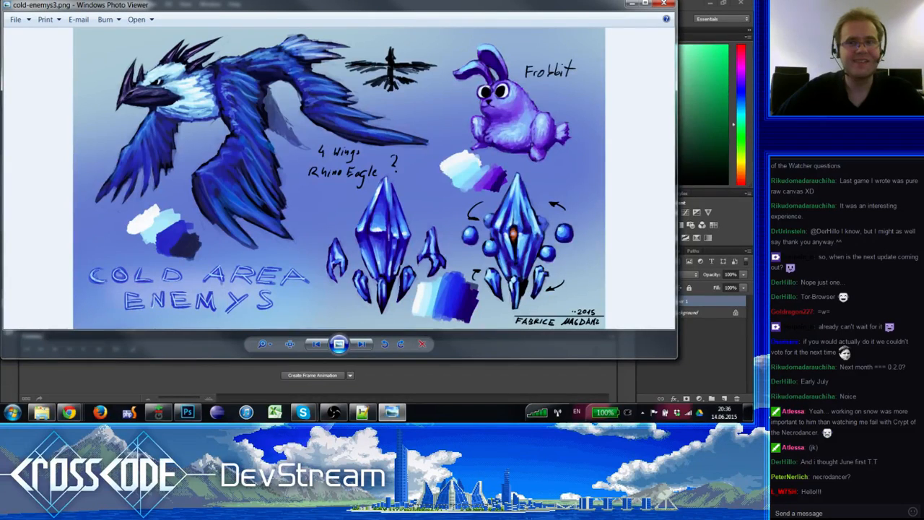
pyautogui.rightClick(476, 139)
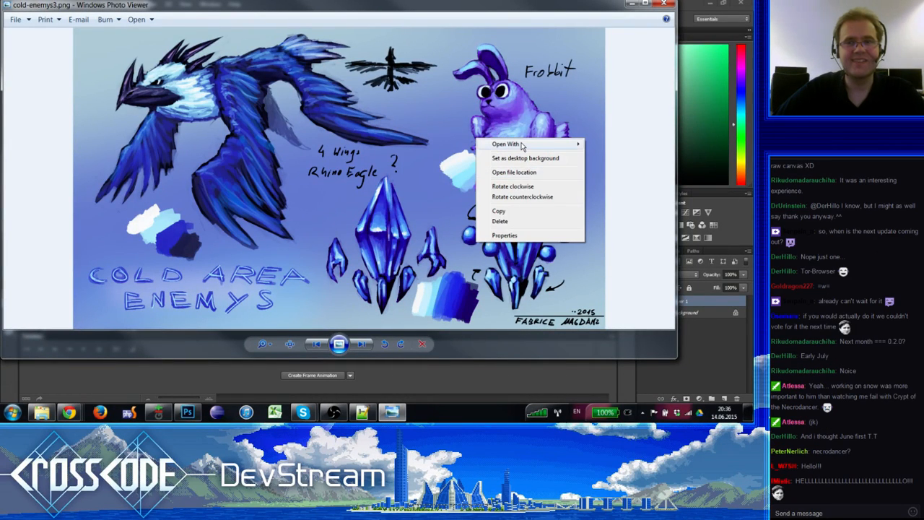
pyautogui.moveTo(522, 144)
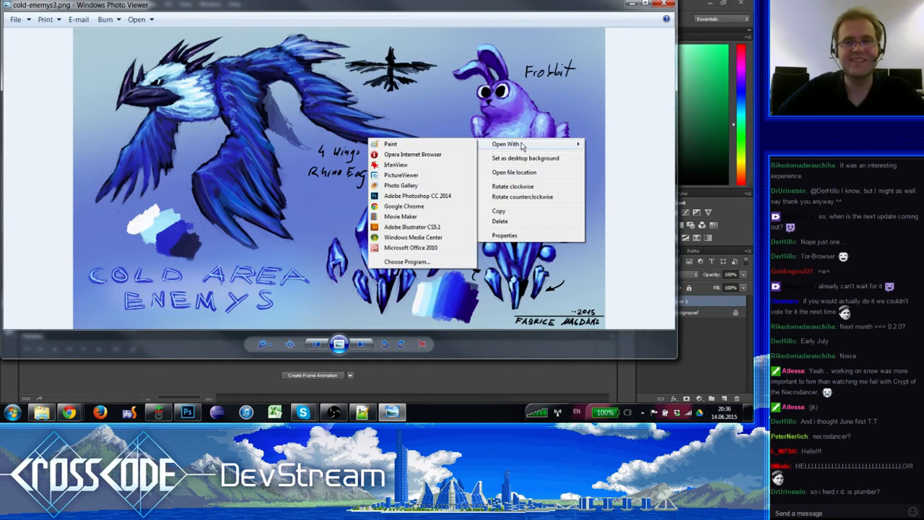
pyautogui.click(437, 197)
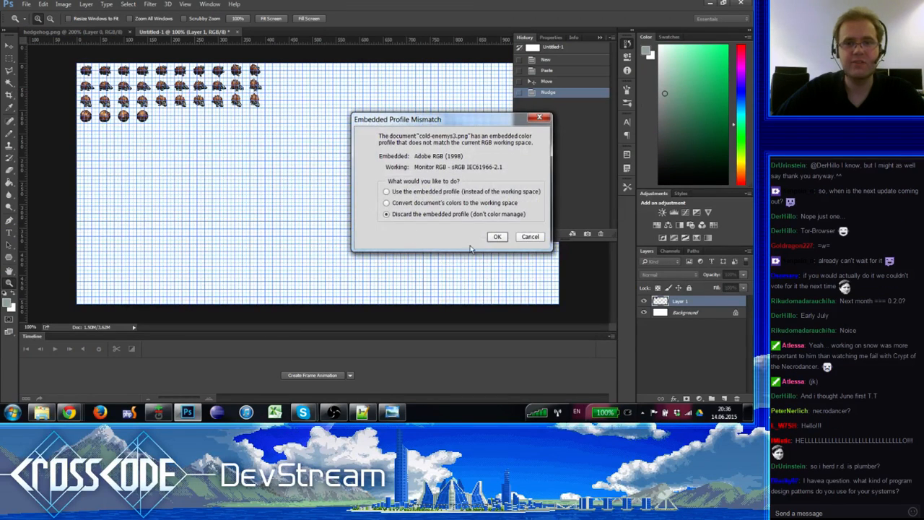
pyautogui.click(498, 237)
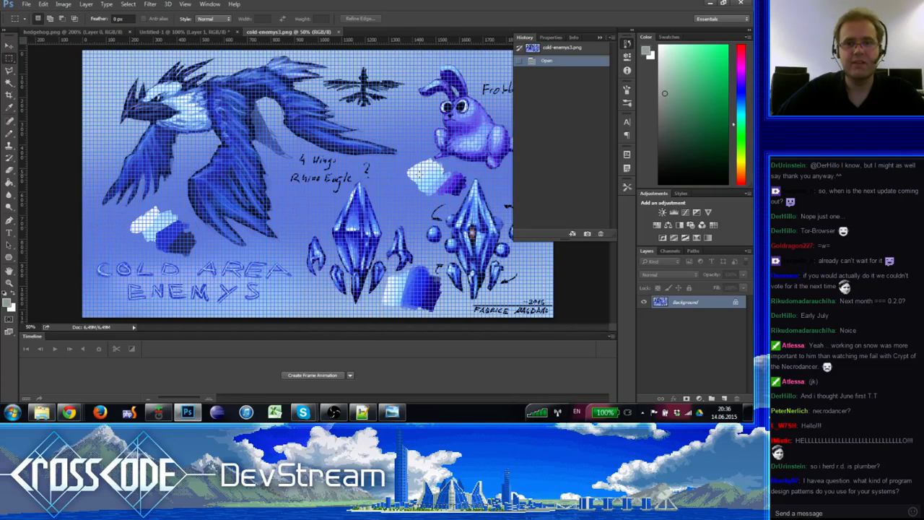
# Step: Hide the grid on the concept art, copy the Frobbit drawing with its label, and paste it into the Untitled-1 document
pyautogui.hotkey('ctrl', 'h')
pyautogui.moveTo(414, 174); pyautogui.dragTo(548, 57)
pyautogui.press('Tab')
pyautogui.moveTo(641, 230); pyautogui.dragTo(591, 72)
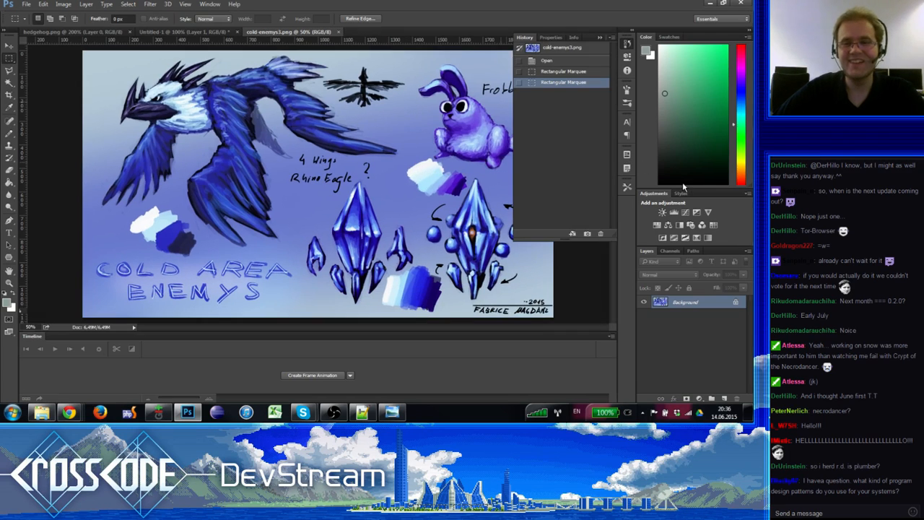
pyautogui.press('Tab')
pyautogui.click(168, 33)
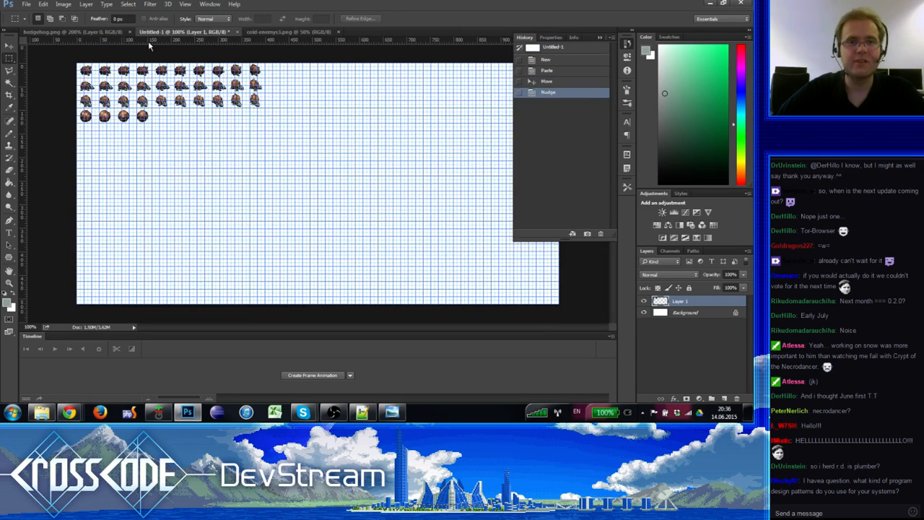
pyautogui.hotkey('ctrl', 'v')
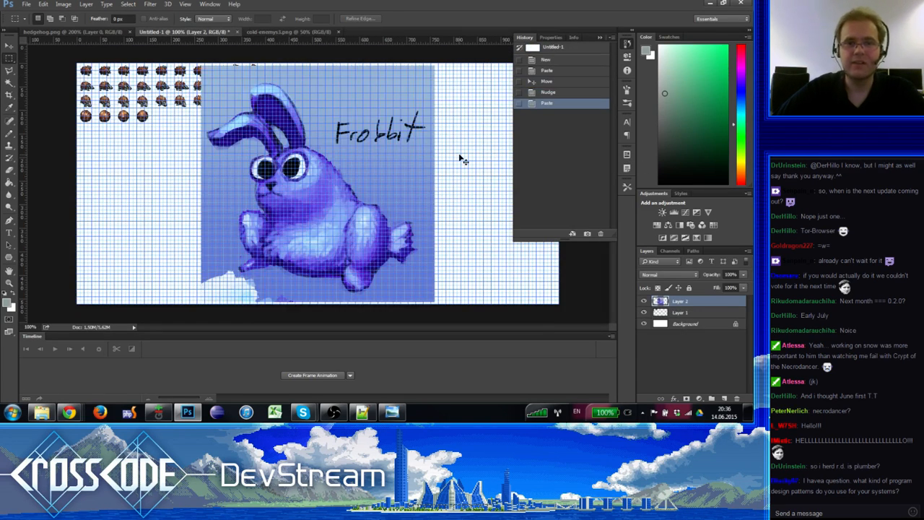
# Step: Scale the pasted Frobbit drawing to about 16% and place it beside the first hedgehog rows
pyautogui.click(43, 3)
pyautogui.moveTo(108, 197)
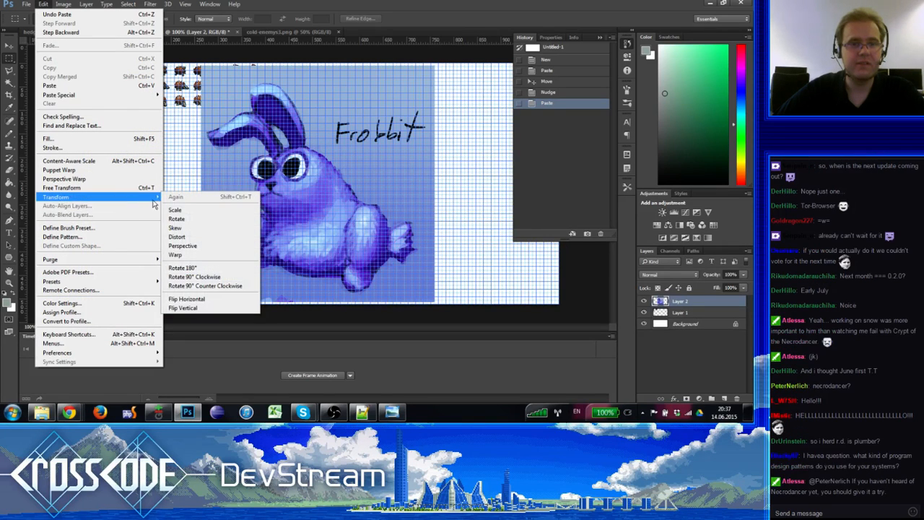
pyautogui.click(191, 210)
pyautogui.moveTo(201, 65); pyautogui.dragTo(383, 182)
pyautogui.moveTo(403, 236); pyautogui.dragTo(325, 107)
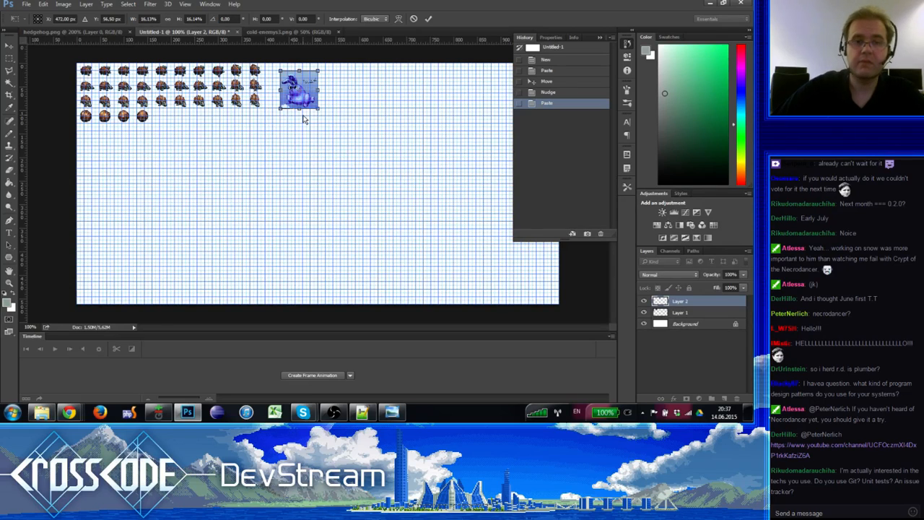
pyautogui.press('Return')
# Step: Examine the scaled Frobbit drawing and its edges against the grid at several magnifications
pyautogui.click(9, 282)
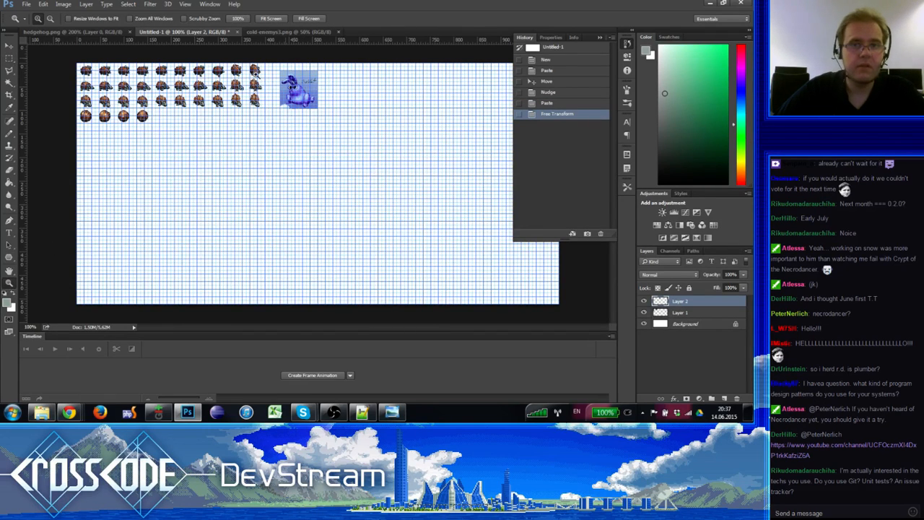
pyautogui.click(289, 69)
pyautogui.click(355, 182)
pyautogui.keyDown('alt'); pyautogui.click(356, 182); pyautogui.keyUp('alt')
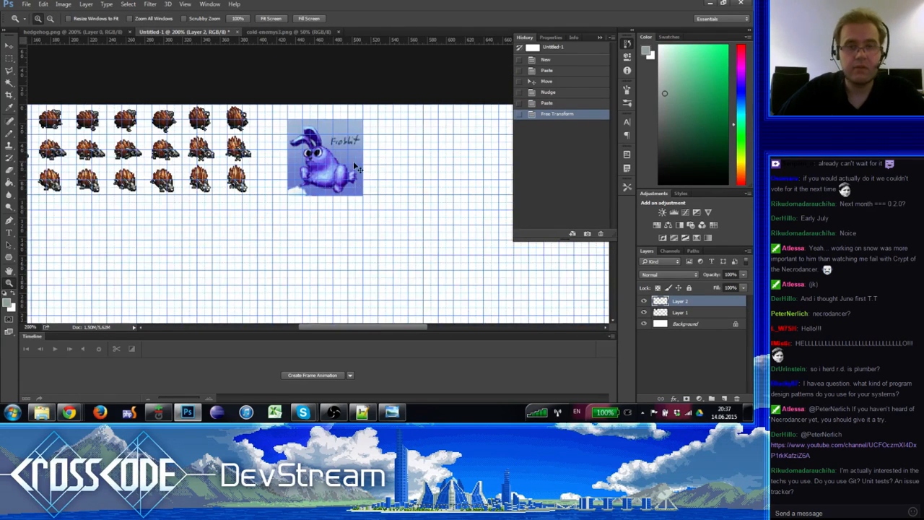
pyautogui.moveTo(343, 187); pyautogui.dragTo(384, 187)
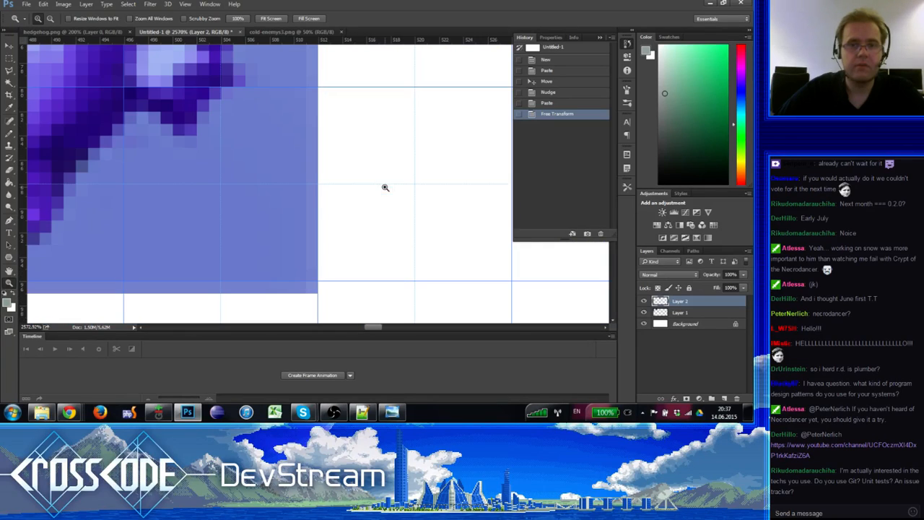
pyautogui.keyDown('alt'); pyautogui.click(323, 172); pyautogui.keyUp('alt')
pyautogui.keyDown('alt'); pyautogui.click(322, 172); pyautogui.keyUp('alt')
pyautogui.keyDown('alt'); pyautogui.click(322, 172); pyautogui.keyUp('alt')
pyautogui.keyDown('alt'); pyautogui.click(322, 171); pyautogui.keyUp('alt')
pyautogui.keyDown('alt'); pyautogui.click(322, 172); pyautogui.keyUp('alt')
pyautogui.keyDown('alt'); pyautogui.click(322, 172); pyautogui.keyUp('alt')
pyautogui.keyDown('alt'); pyautogui.click(323, 172); pyautogui.keyUp('alt')
pyautogui.keyDown('alt'); pyautogui.click(322, 172); pyautogui.keyUp('alt')
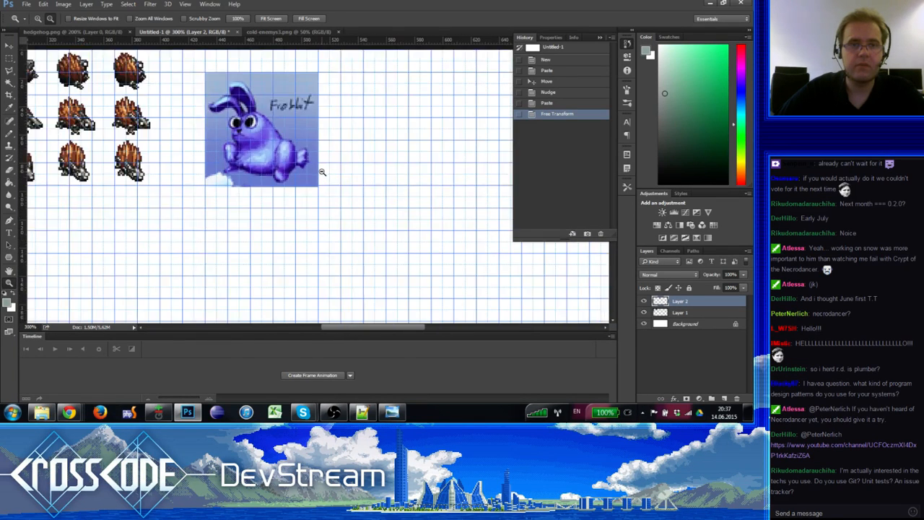
pyautogui.keyDown('alt'); pyautogui.click(322, 172); pyautogui.keyUp('alt')
# Step: Move the Frobbit drawing further right, away from the hedgehog sprites
pyautogui.click(10, 45)
pyautogui.moveTo(302, 158); pyautogui.dragTo(275, 174)
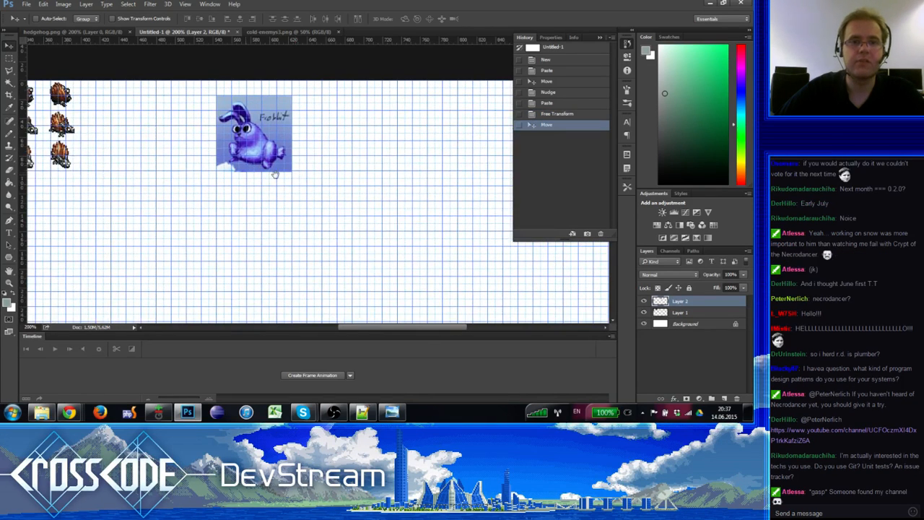
pyautogui.click(10, 283)
pyautogui.keyDown('alt'); pyautogui.click(168, 221); pyautogui.keyUp('alt')
pyautogui.keyDown('alt'); pyautogui.click(168, 220); pyautogui.keyUp('alt')
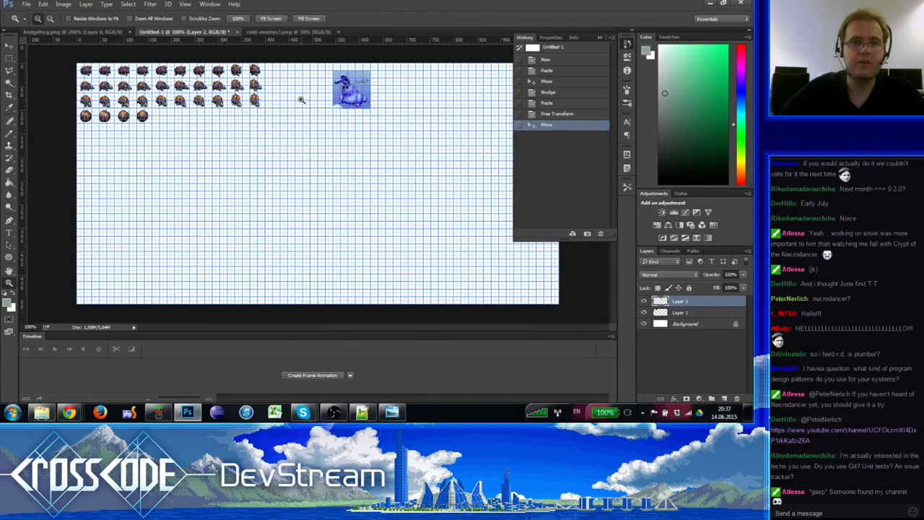
# Step: Compare the scaled Frobbit with the hedgehog sprites and the original concept art, with the interface panels hidden
pyautogui.click(330, 88)
pyautogui.click(330, 88)
pyautogui.keyDown('alt'); pyautogui.click(333, 115); pyautogui.keyUp('alt')
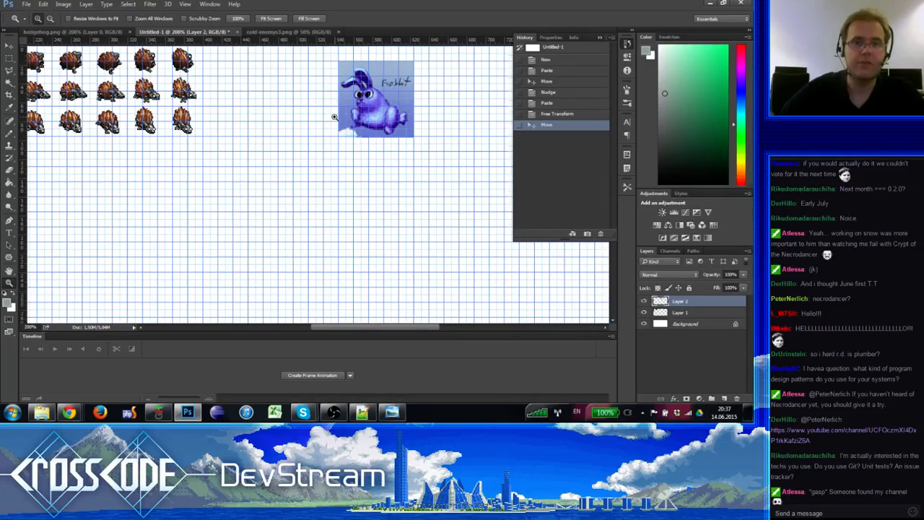
pyautogui.moveTo(335, 118); pyautogui.dragTo(385, 143)
pyautogui.press('Tab')
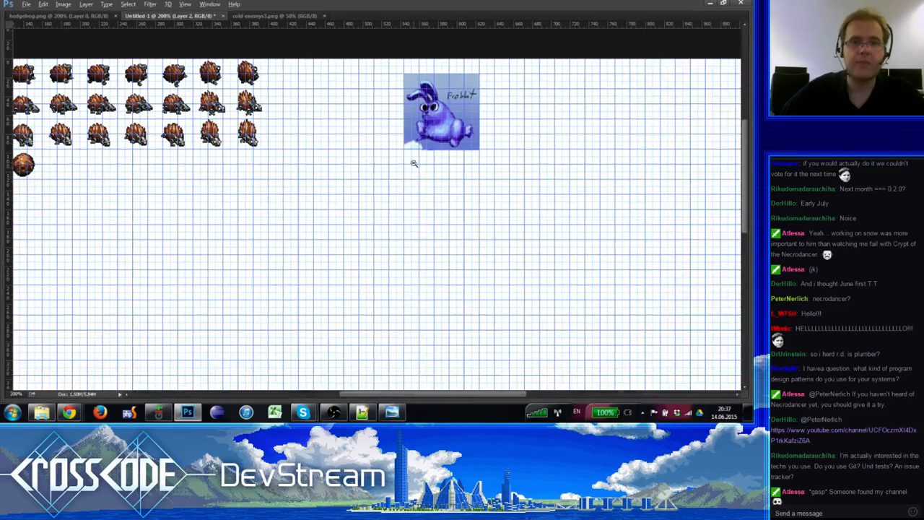
pyautogui.keyDown('alt'); pyautogui.click(411, 161); pyautogui.keyUp('alt')
pyautogui.click(375, 136)
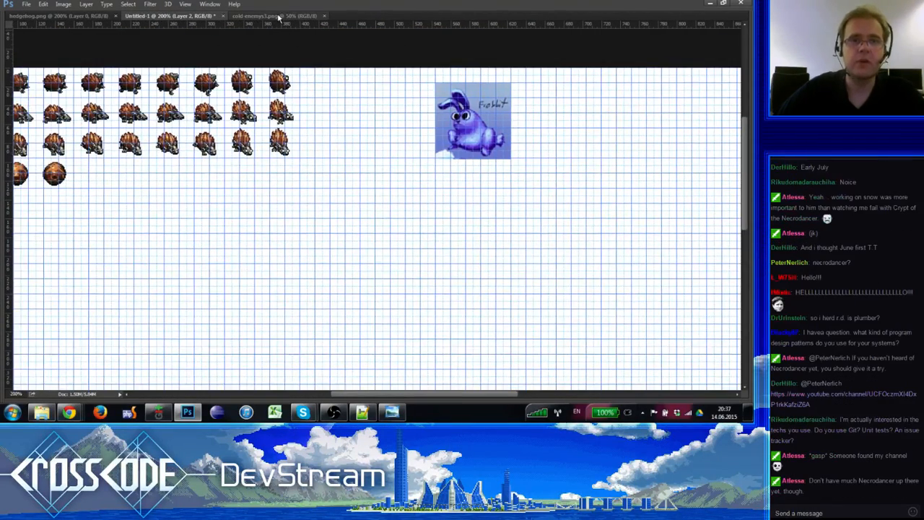
pyautogui.click(278, 16)
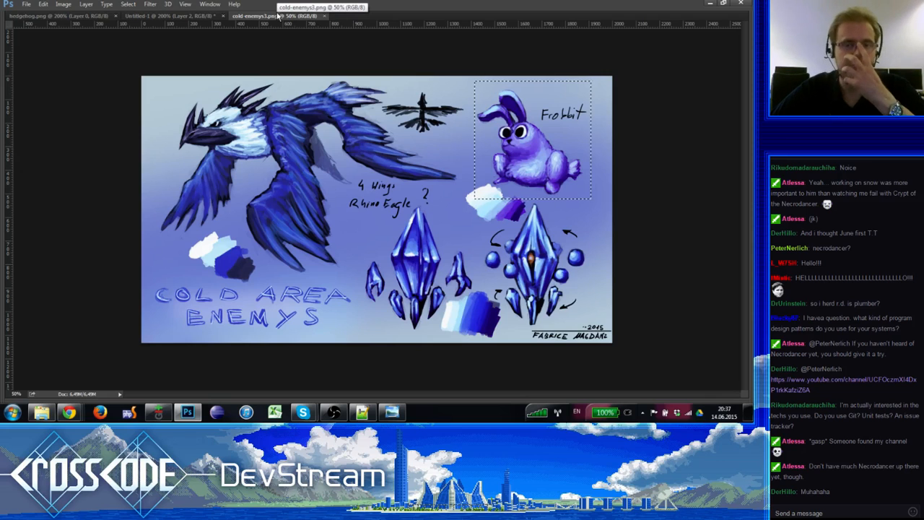
pyautogui.click(167, 17)
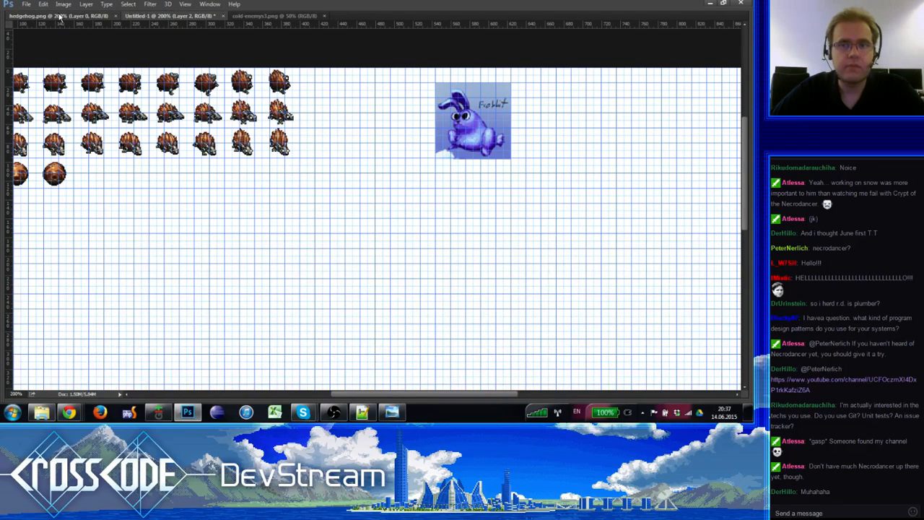
pyautogui.click(61, 15)
pyautogui.click(184, 16)
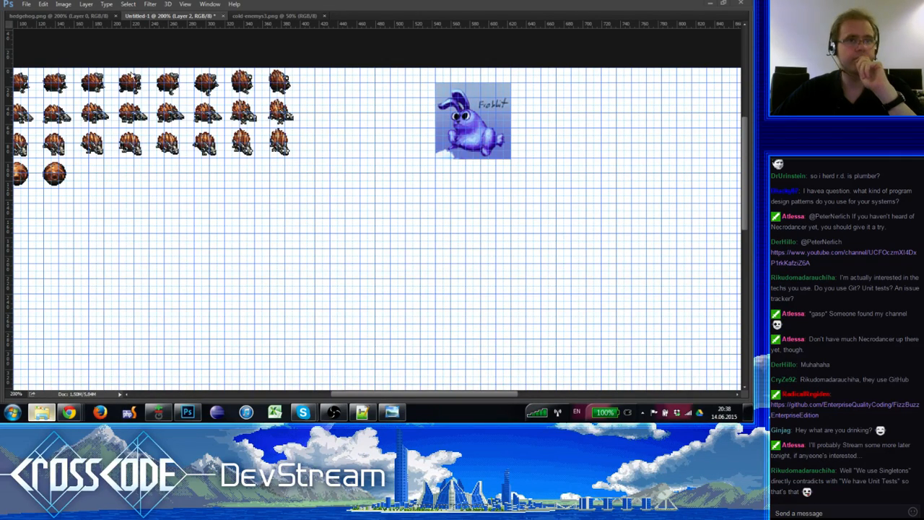
pyautogui.click(27, 5)
pyautogui.moveTo(54, 61)
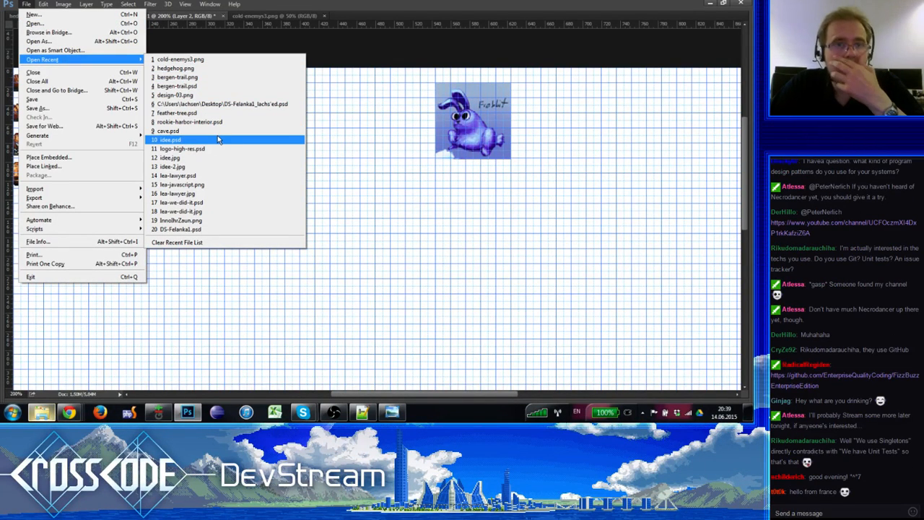
pyautogui.click(85, 23)
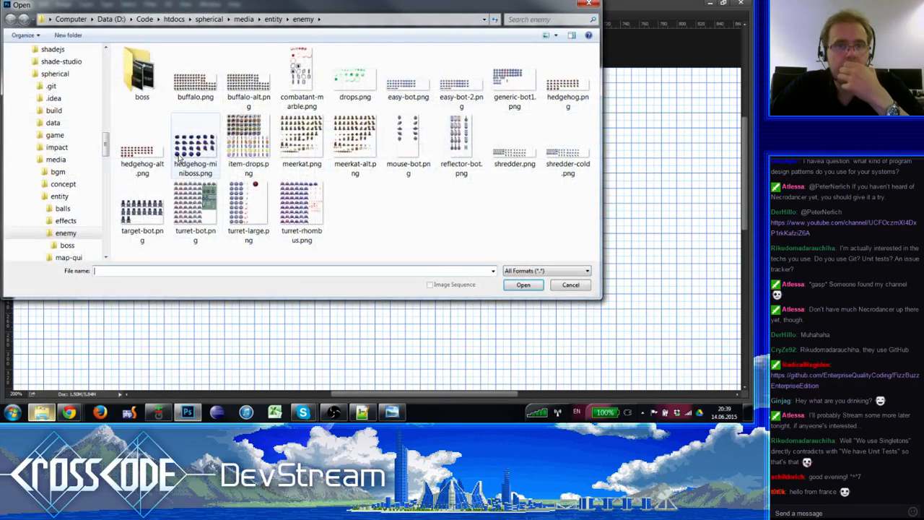
pyautogui.click(195, 148)
pyautogui.click(523, 285)
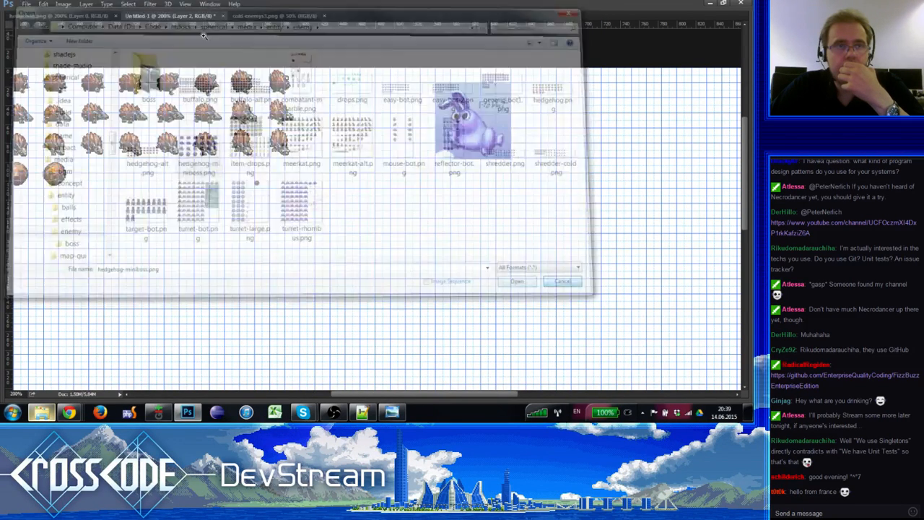
# Step: Open the recent file bergen-trail.png and copy the snow-covered cliff tile block from the tileset
pyautogui.click(26, 4)
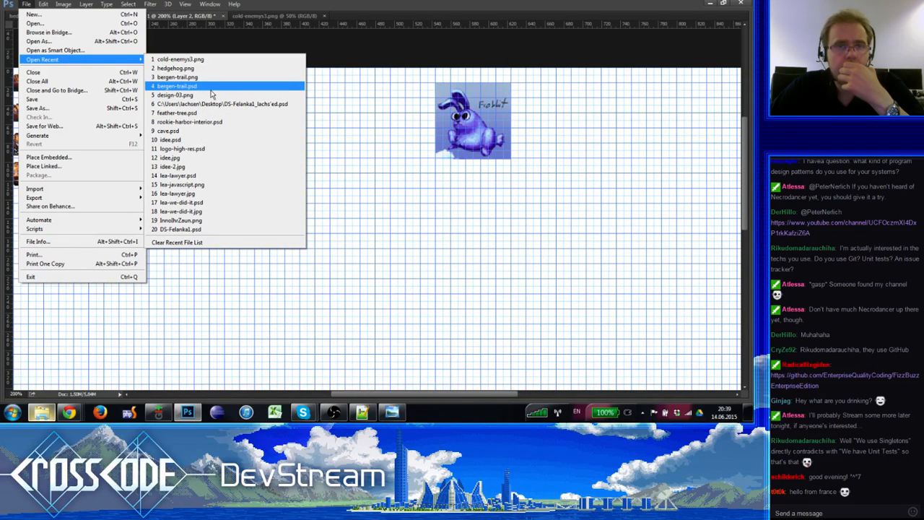
pyautogui.click(205, 77)
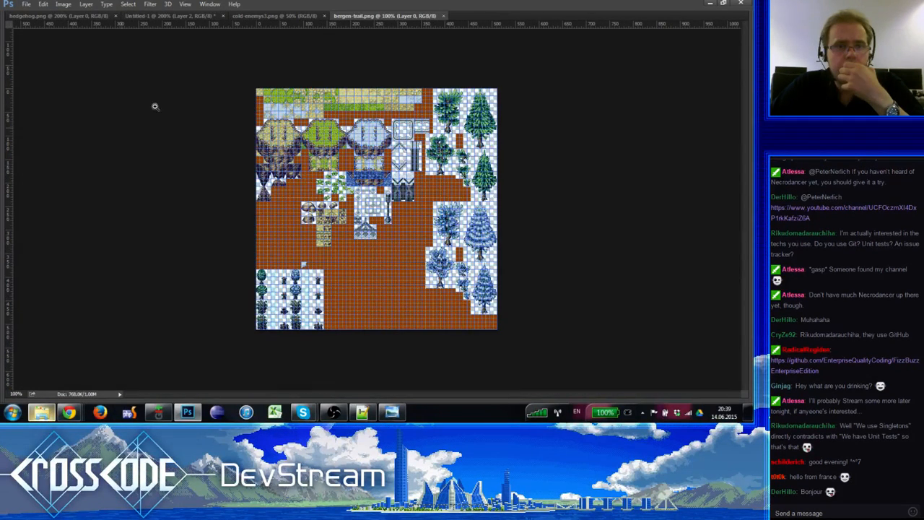
pyautogui.scroll(3, 382, 133)
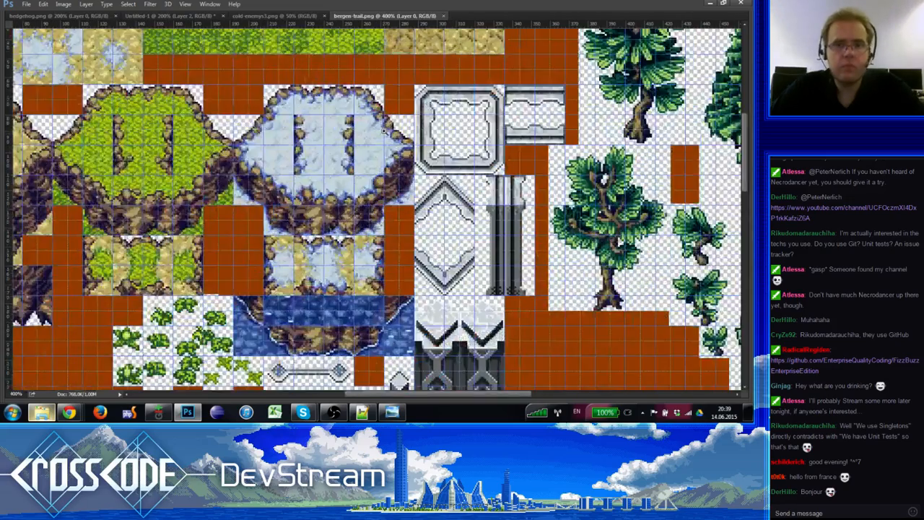
pyautogui.scroll(-1, 381, 133)
pyautogui.press('Tab')
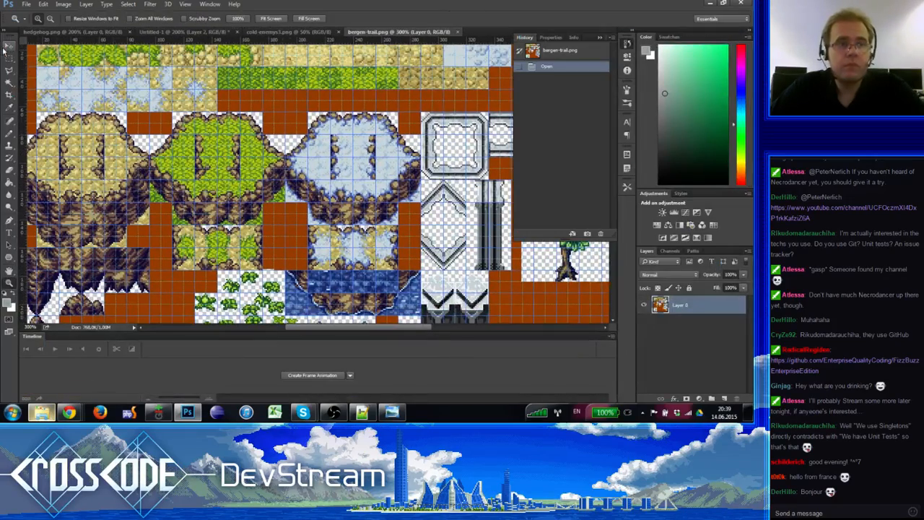
pyautogui.press('Tab')
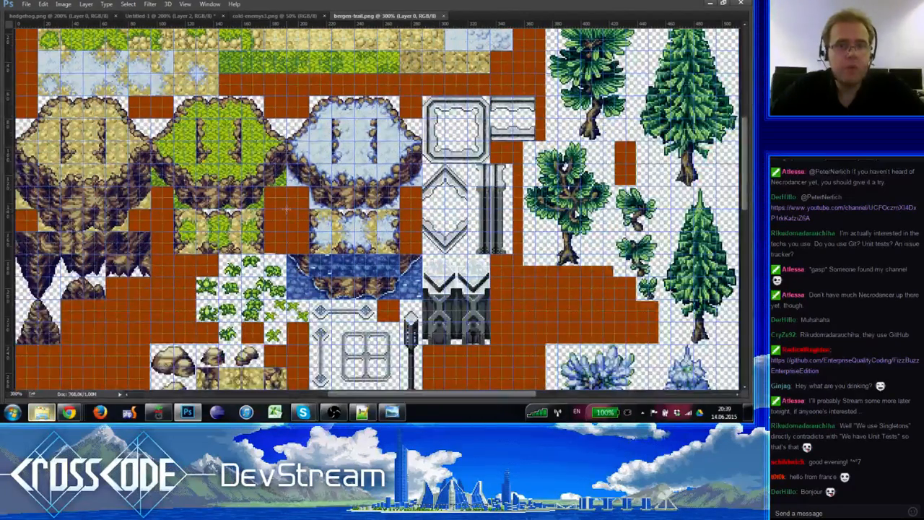
pyautogui.moveTo(287, 211); pyautogui.dragTo(423, 92)
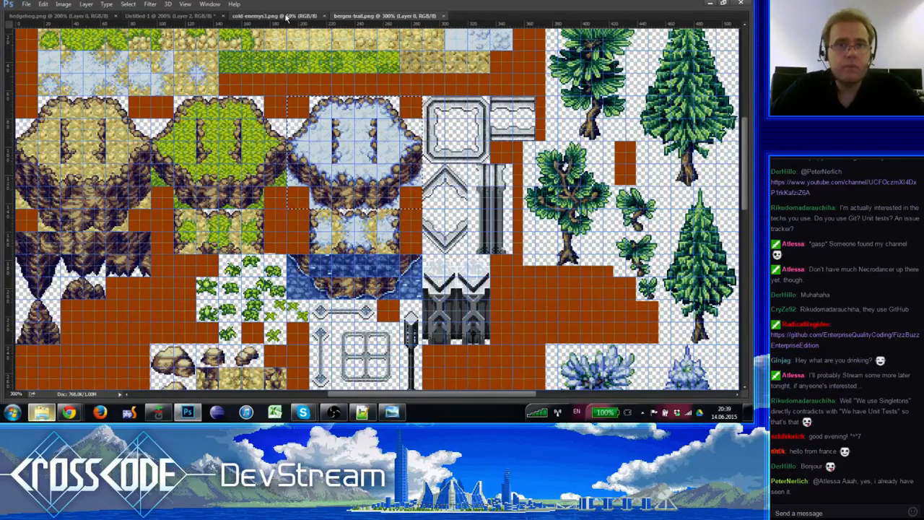
# Step: Paste the snowy cliff tiles into the Untitled-1 document and place them directly below the Frobbit drawing
pyautogui.click(273, 16)
pyautogui.click(170, 16)
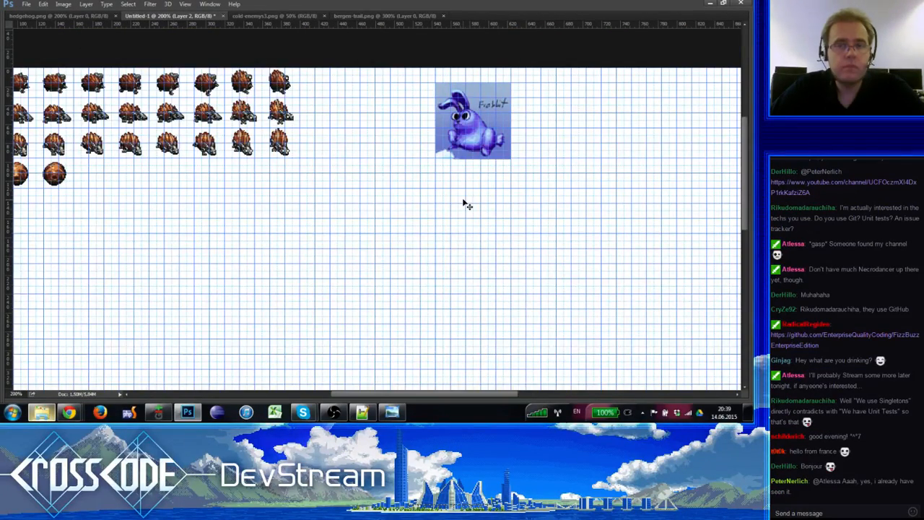
pyautogui.hotkey('ctrl', 'v')
pyautogui.moveTo(397, 227); pyautogui.dragTo(501, 229)
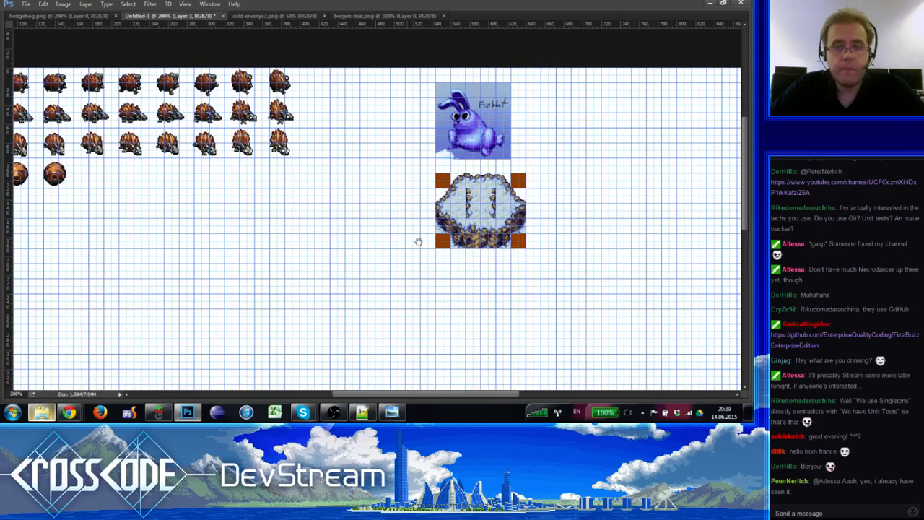
# Step: Look over the Untitled-1 sheet and the cold-enemys3.png and hedgehog.png references with the interface panels restored
pyautogui.moveTo(419, 241); pyautogui.dragTo(296, 216)
pyautogui.press('Tab')
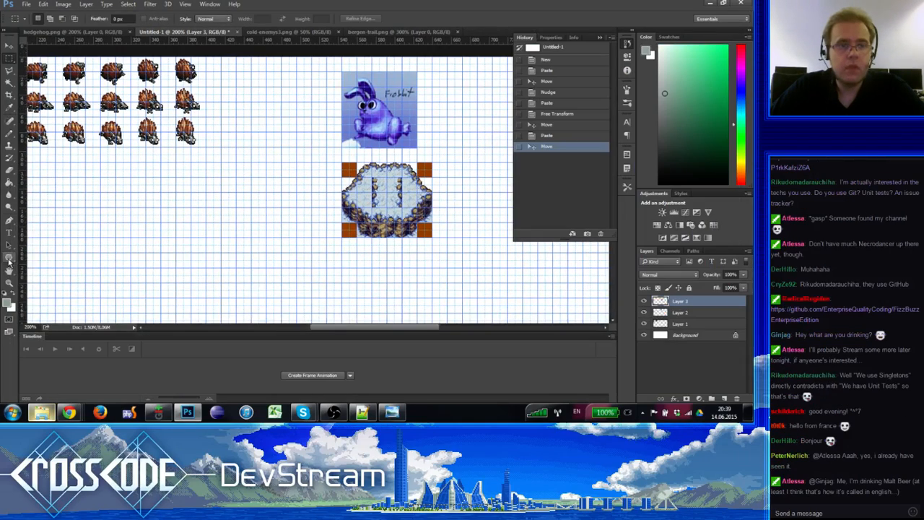
pyautogui.keyDown('alt'); pyautogui.click(349, 198); pyautogui.keyUp('alt')
pyautogui.click(349, 198)
pyautogui.click(330, 132)
pyautogui.keyDown('alt'); pyautogui.click(257, 58); pyautogui.keyUp('alt')
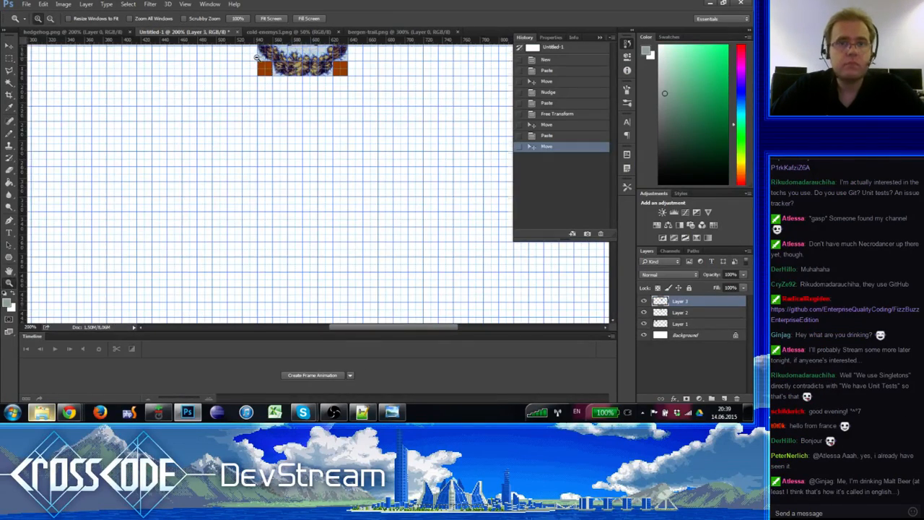
pyautogui.moveTo(307, 127); pyautogui.dragTo(338, 239)
pyautogui.click(285, 31)
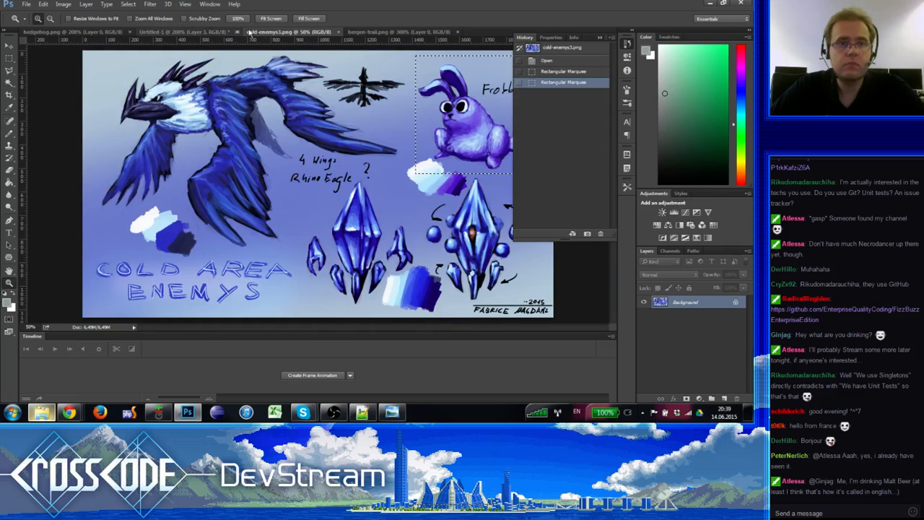
pyautogui.click(91, 34)
# Step: Switch to Chrome and load localhost/spherical/min?map=bergen-trail.mockup-snow in the new tab
pyautogui.click(69, 413)
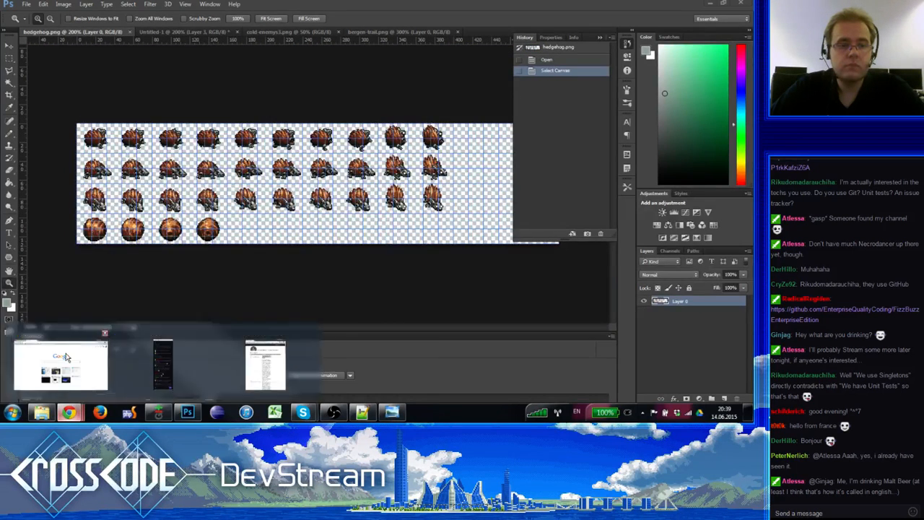
pyautogui.click(65, 365)
pyautogui.click(177, 16)
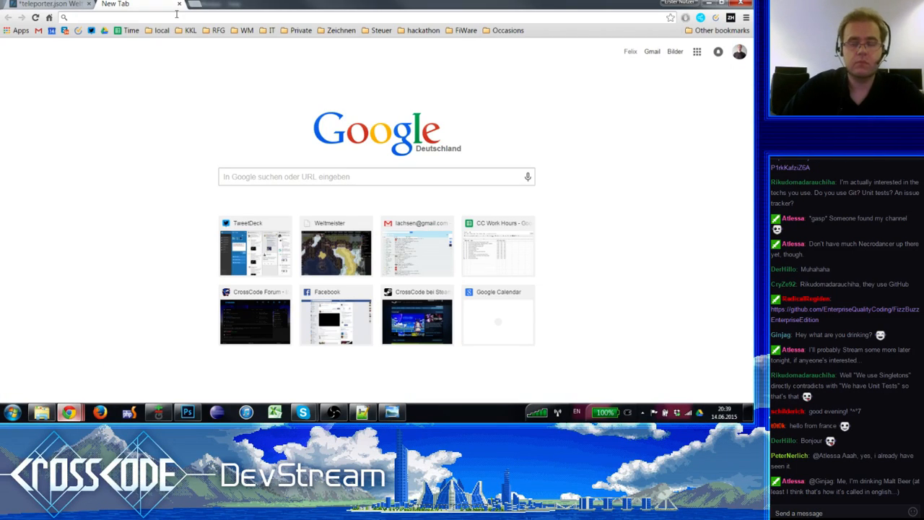
pyautogui.write('localhost/spherical/min?m')
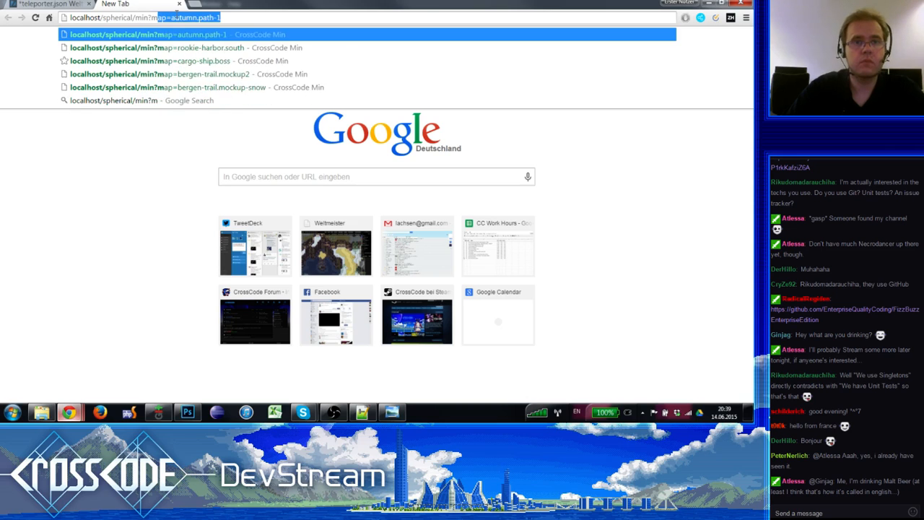
pyautogui.write('ap=b')
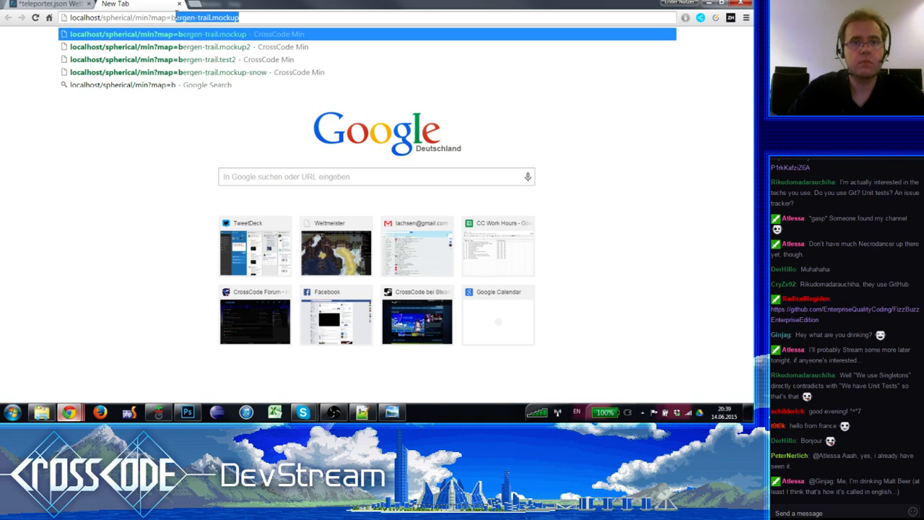
pyautogui.press('Down')
pyautogui.press('Down')
pyautogui.press('Return')
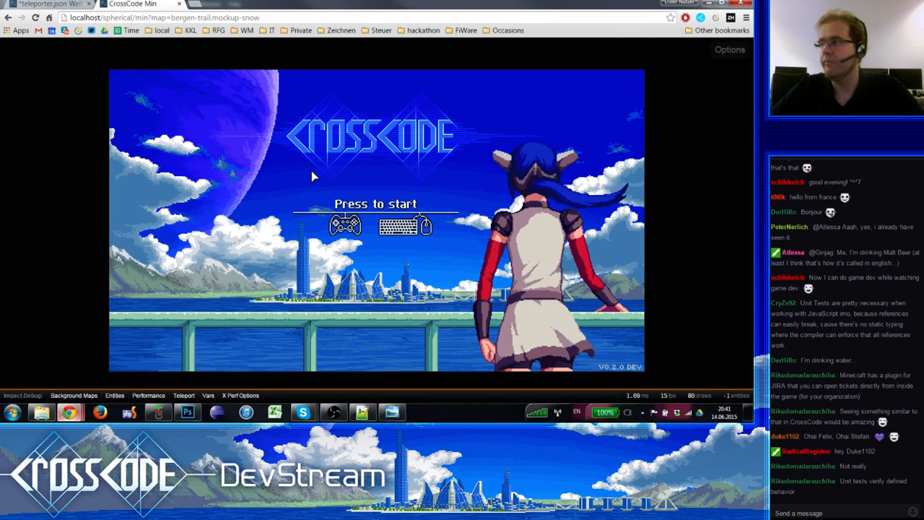
# Step: Start the game in Story mode and walk the character to the boundary between the snow patch and the yellow ground
pyautogui.click(300, 148)
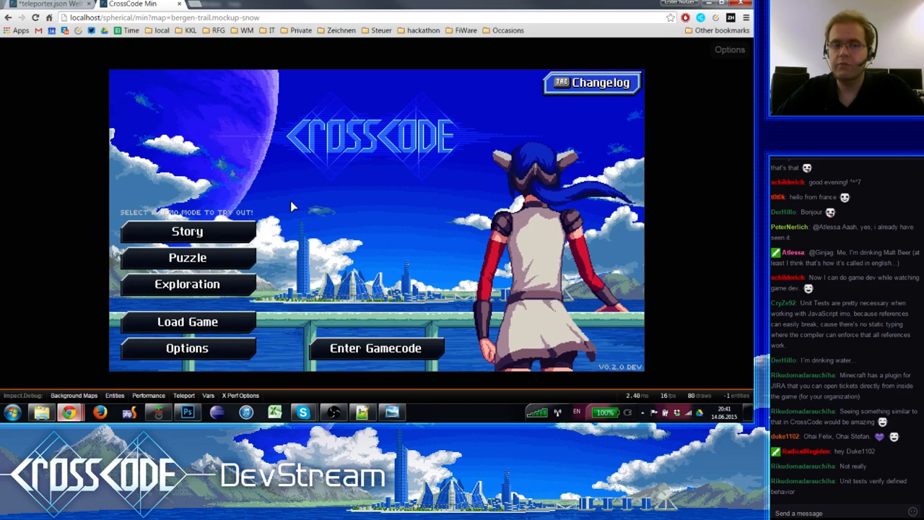
pyautogui.click(225, 230)
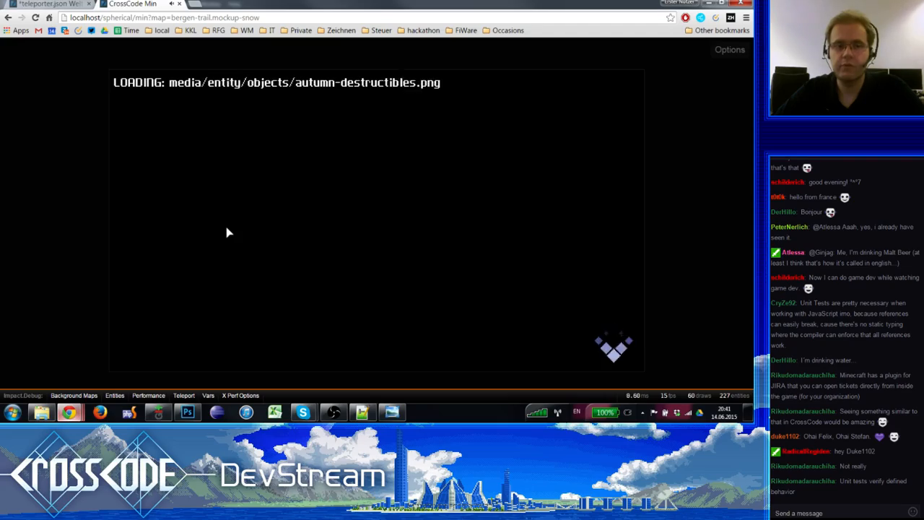
pyautogui.press('s')
pyautogui.press('a')
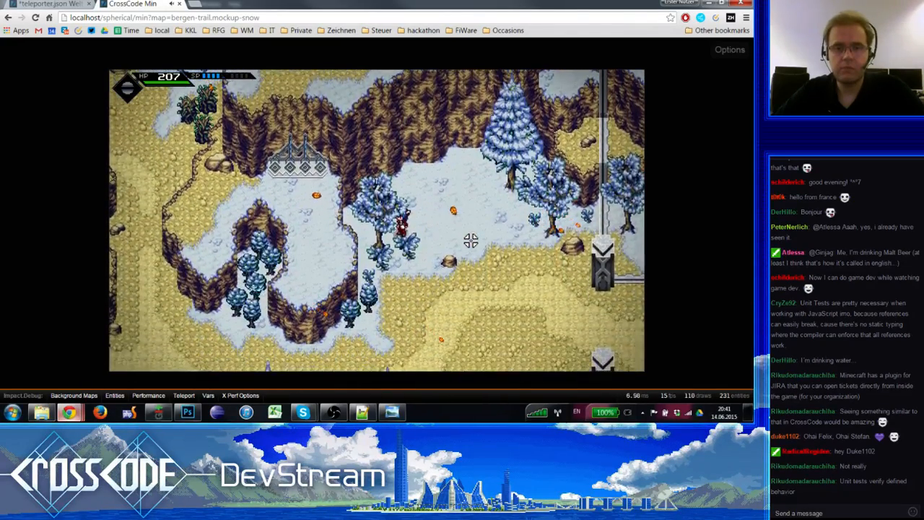
pyautogui.press('d')
pyautogui.press('s')
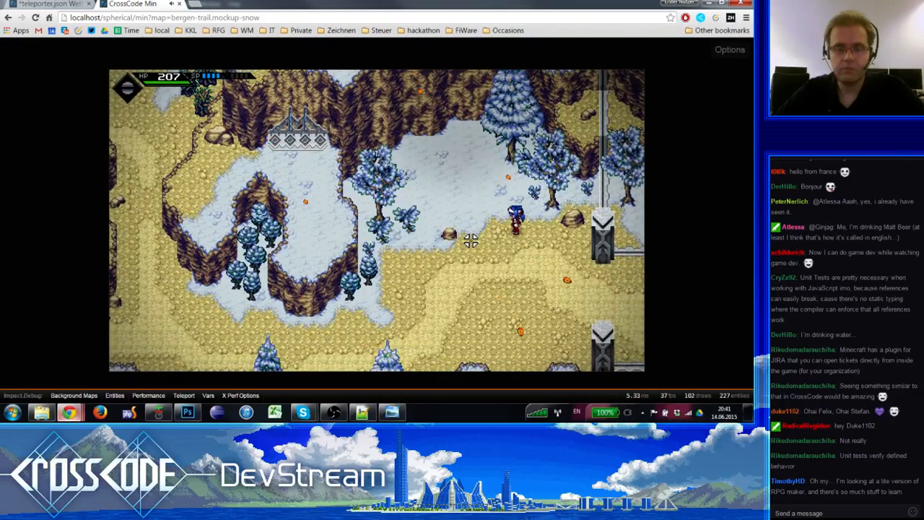
# Step: Capture a game screenshot with the HUD, copy its image, switch to Photoshop and start a new document for it
pyautogui.press('F8')
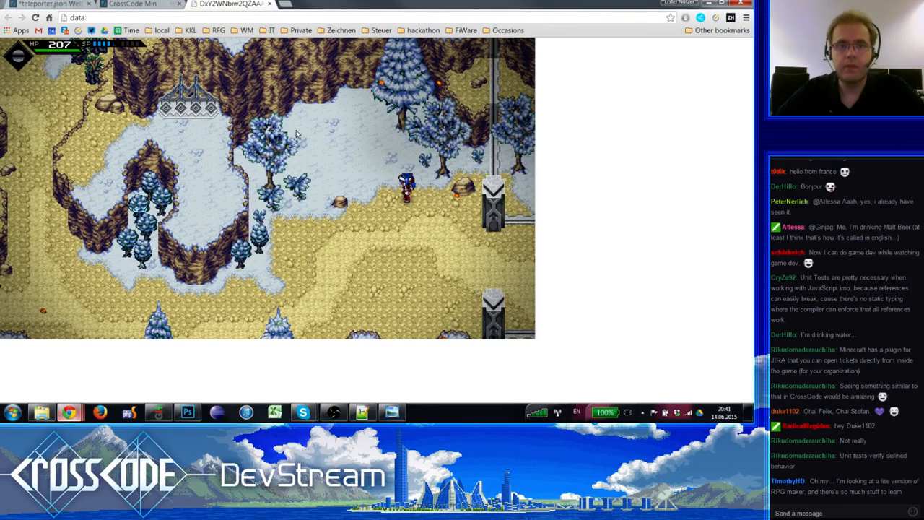
pyautogui.rightClick(295, 133)
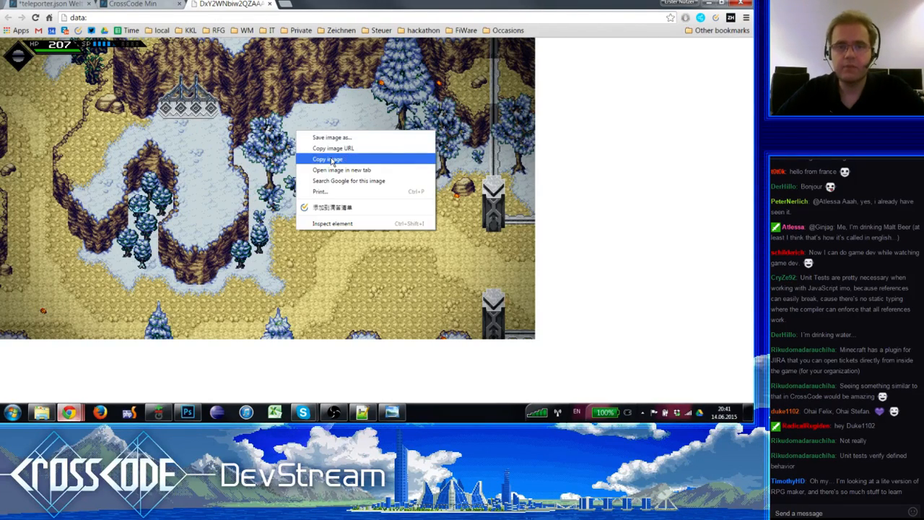
pyautogui.click(331, 160)
pyautogui.click(187, 412)
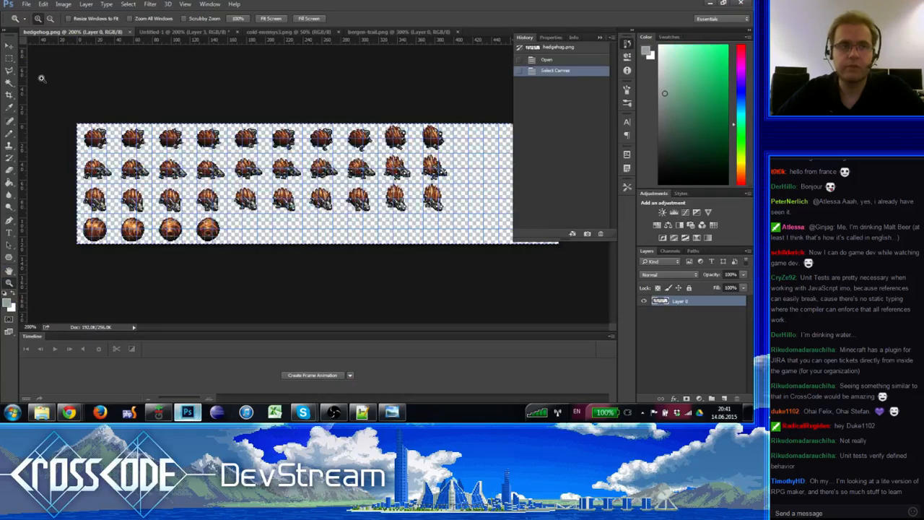
pyautogui.click(203, 34)
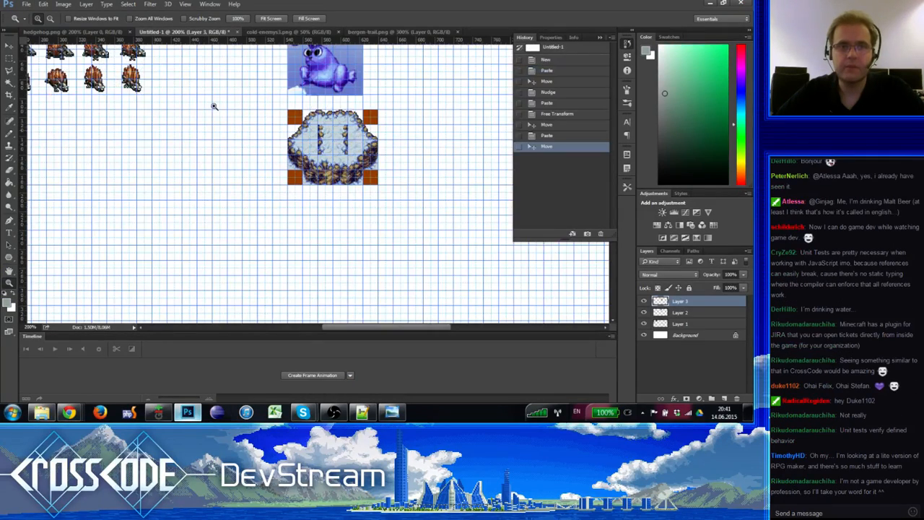
pyautogui.keyDown('alt'); pyautogui.click(261, 235); pyautogui.keyUp('alt')
pyautogui.keyDown('alt'); pyautogui.click(261, 235); pyautogui.keyUp('alt')
pyautogui.click(170, 75)
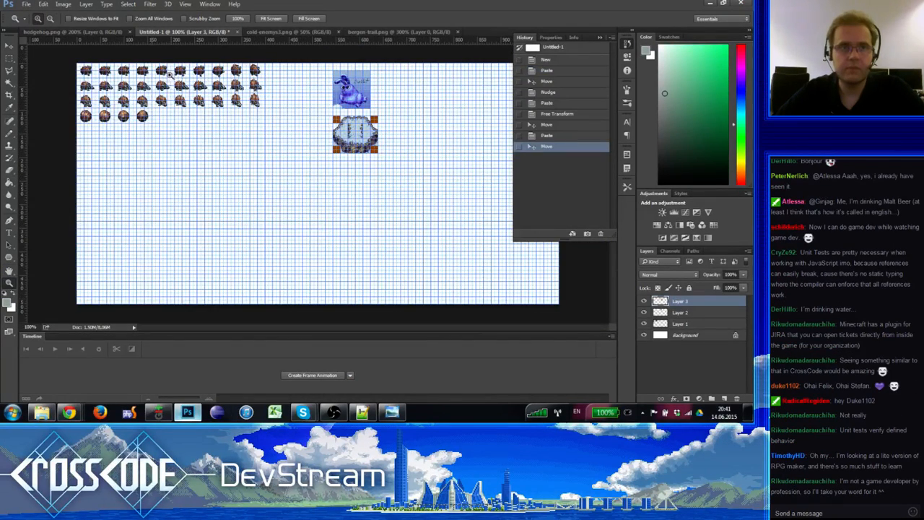
pyautogui.click(27, 4)
pyautogui.click(32, 15)
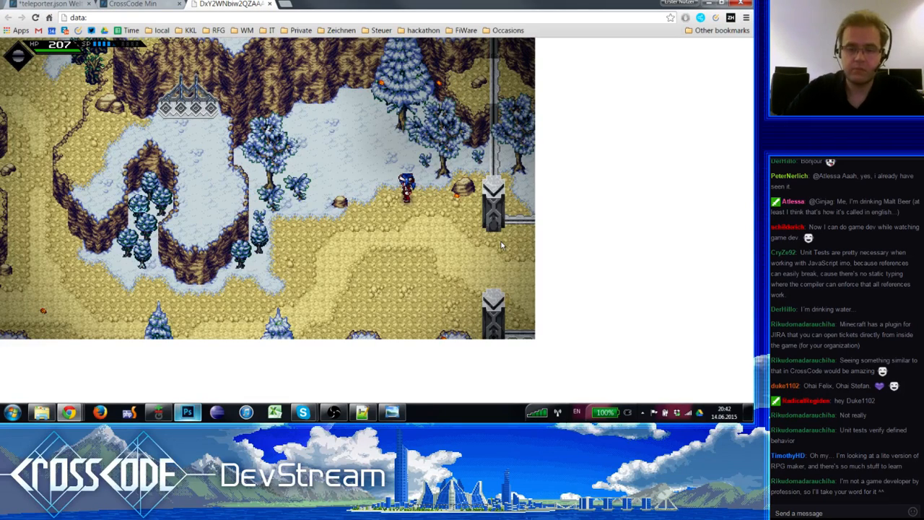
# Step: Return to the running CrossCode game in Chrome and open the developer tools docked beside it
pyautogui.click(137, 5)
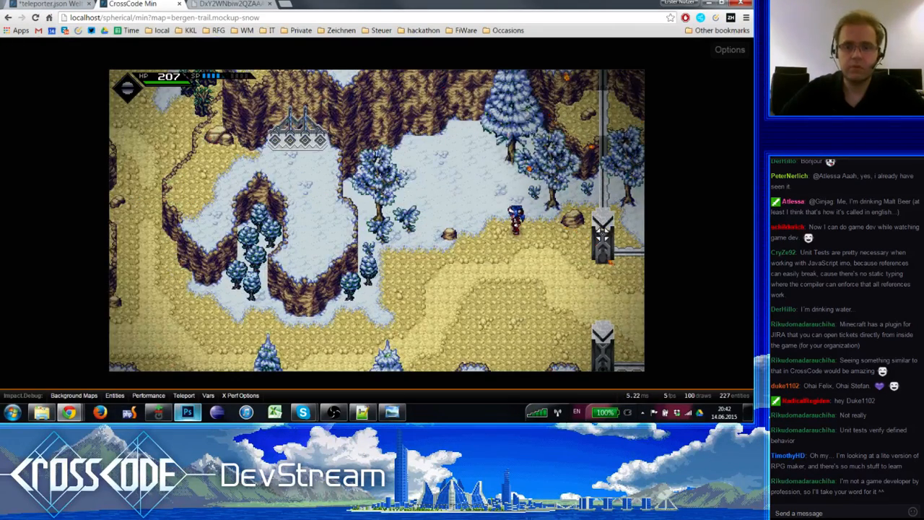
pyautogui.press('F12')
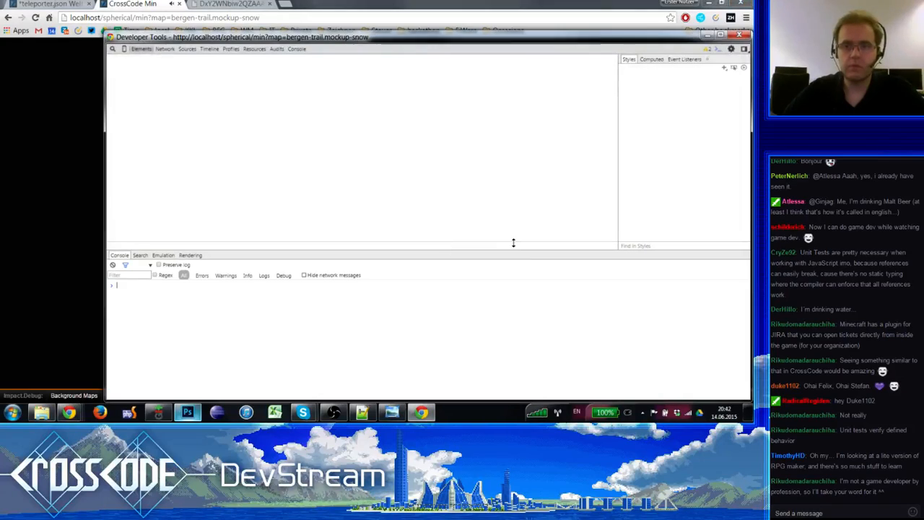
pyautogui.click(744, 49)
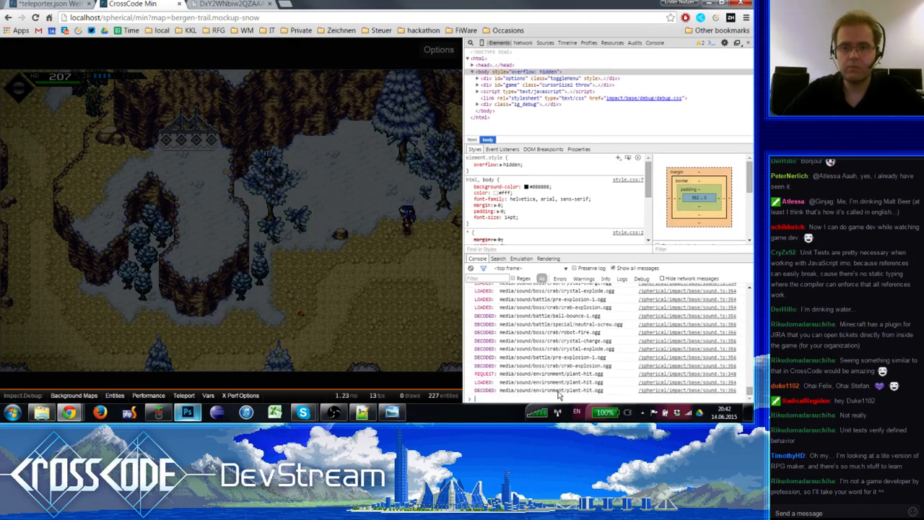
pyautogui.click(395, 325)
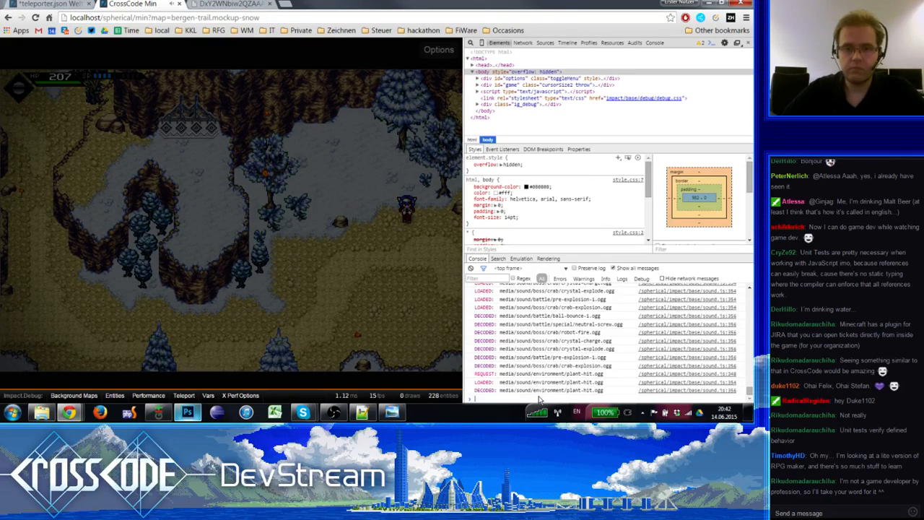
# Step: Run sc.Debug.prepareTileScreenshot() in the developer console
pyautogui.write('sc.Debug.')
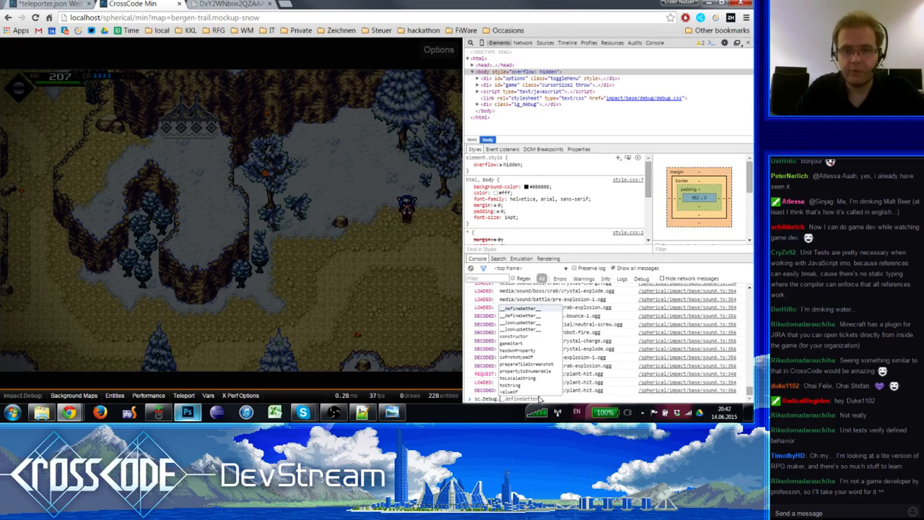
pyautogui.write('c')
pyautogui.press('BackSpace')
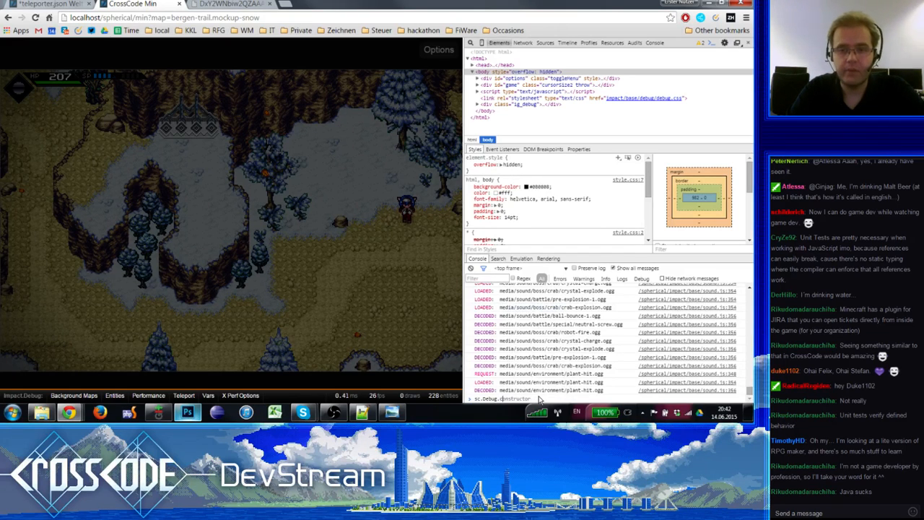
pyautogui.write('p')
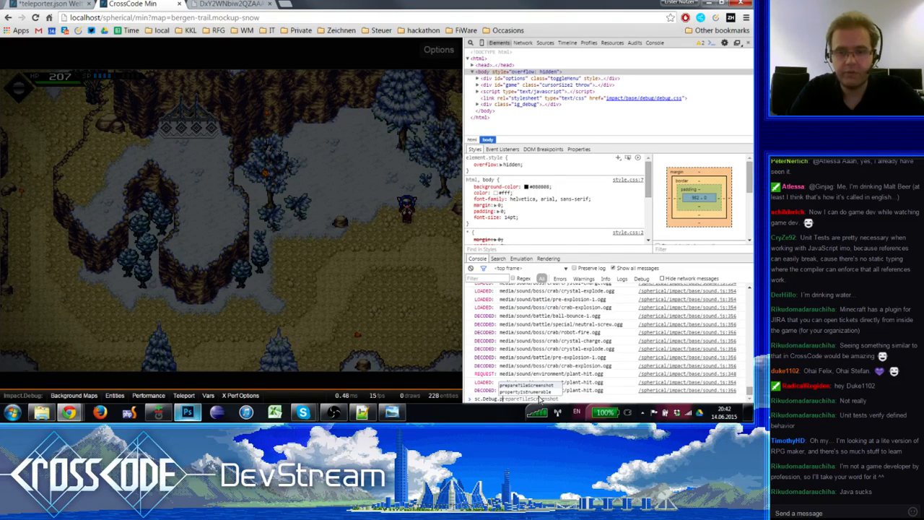
pyautogui.press('Tab')
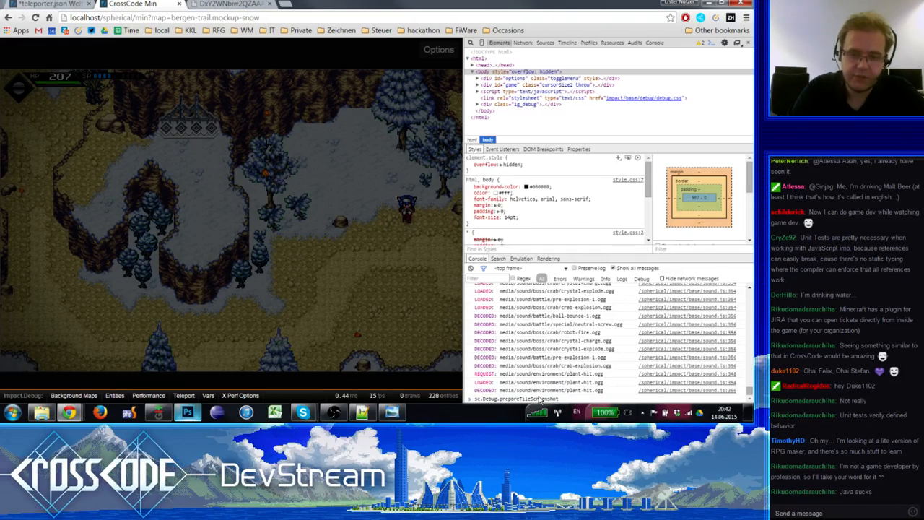
pyautogui.write('()')
pyautogui.press('Return')
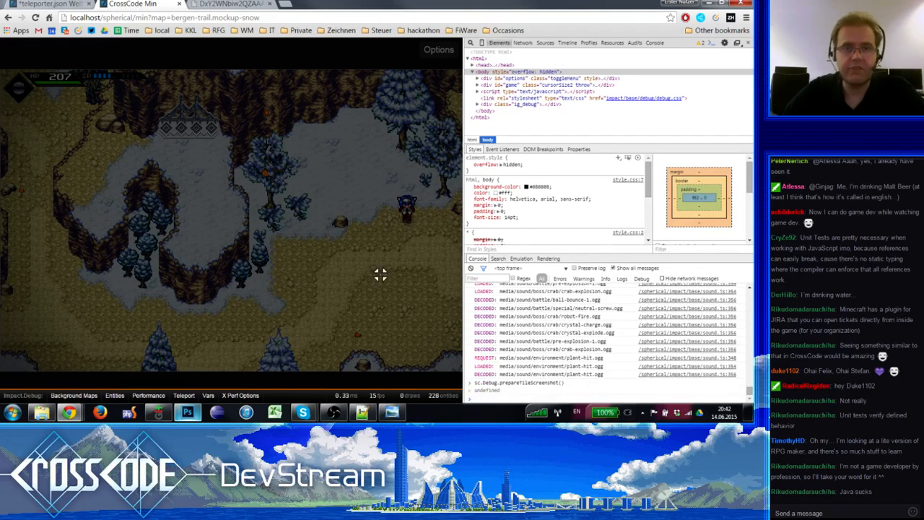
# Step: Capture a clean screenshot of the snowy game scene and copy the resulting image
pyautogui.click(319, 218)
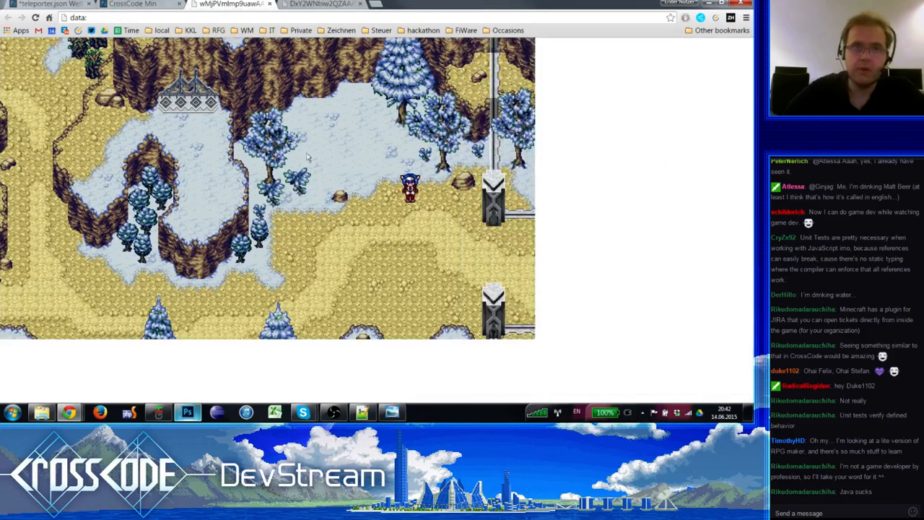
pyautogui.rightClick(271, 142)
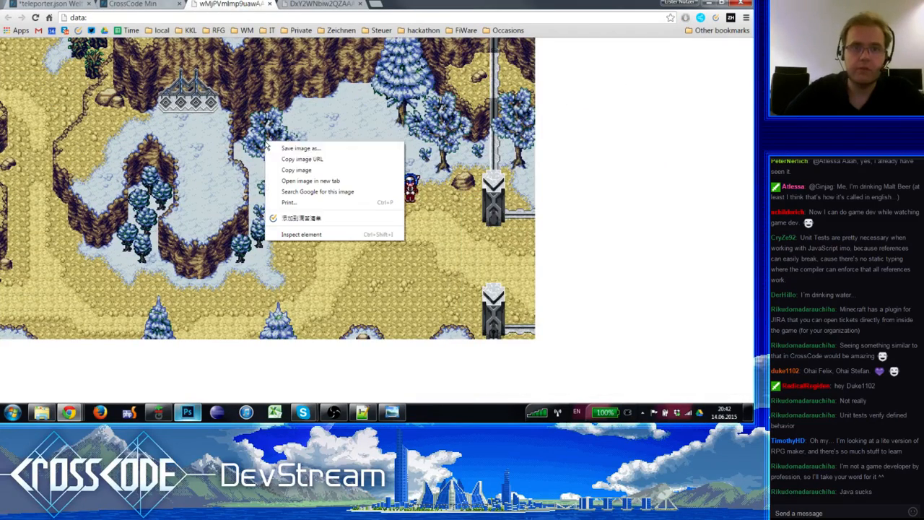
pyautogui.click(299, 170)
# Step: Switch to Photoshop, create a new 1136 × 640 pixel document from the Clipboard preset and paste the game screenshot
pyautogui.hotkey('alt', 'Tab')
pyautogui.hotkey('ctrl', 'n')
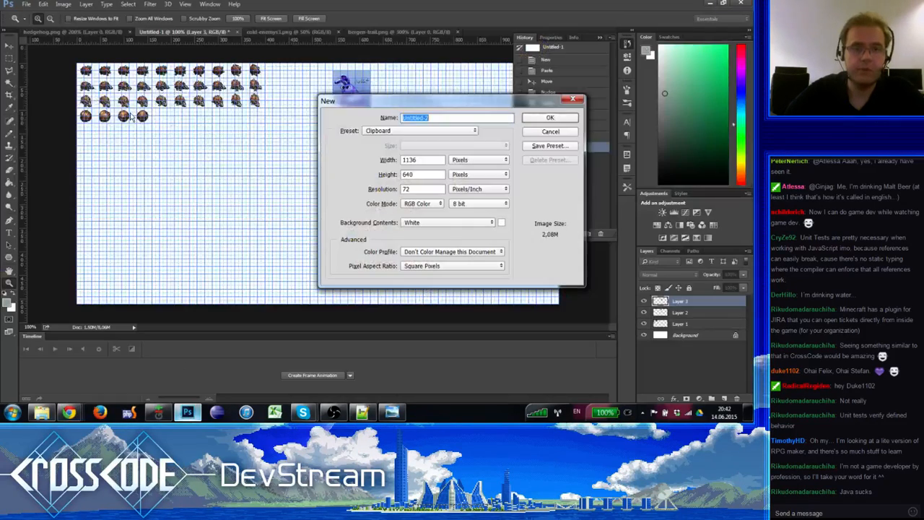
pyautogui.click(551, 118)
pyautogui.hotkey('ctrl', 'v')
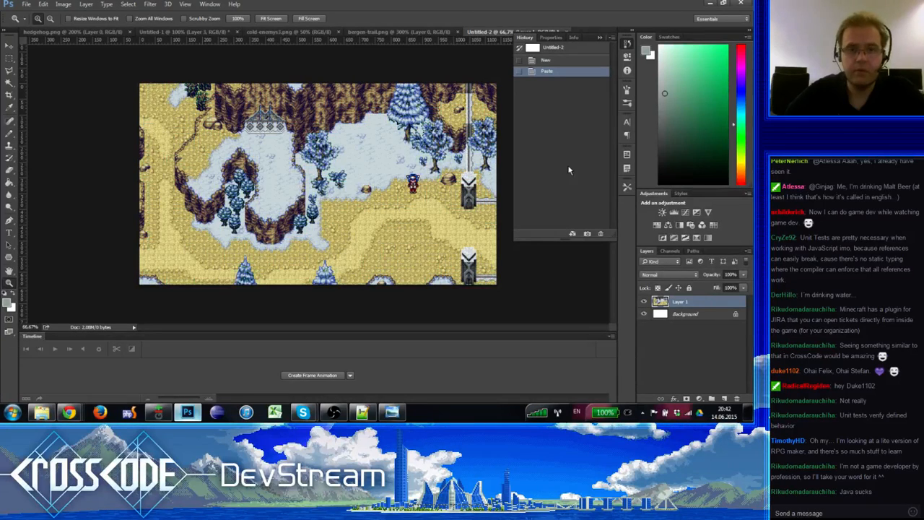
# Step: Merge the visible layers of the screenshot document and show the grid over the image, leaving nothing selected
pyautogui.press('m')
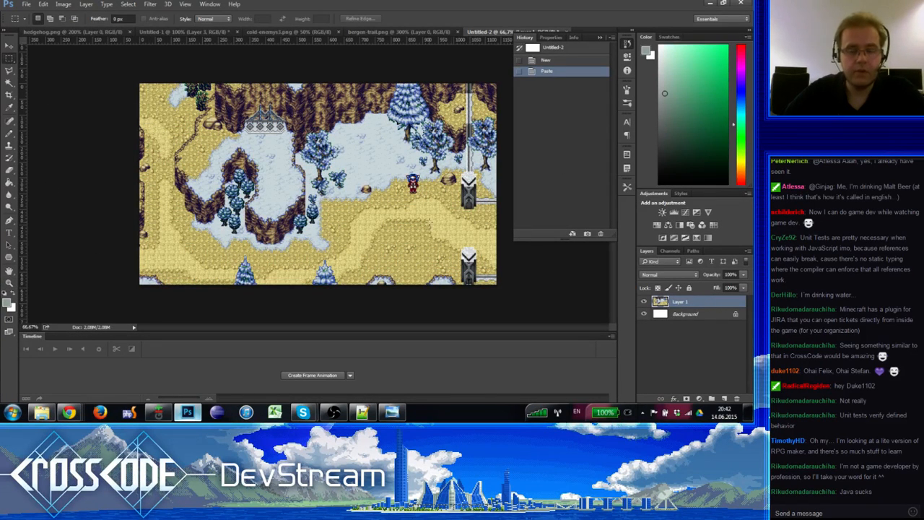
pyautogui.click(748, 252)
pyautogui.click(695, 190)
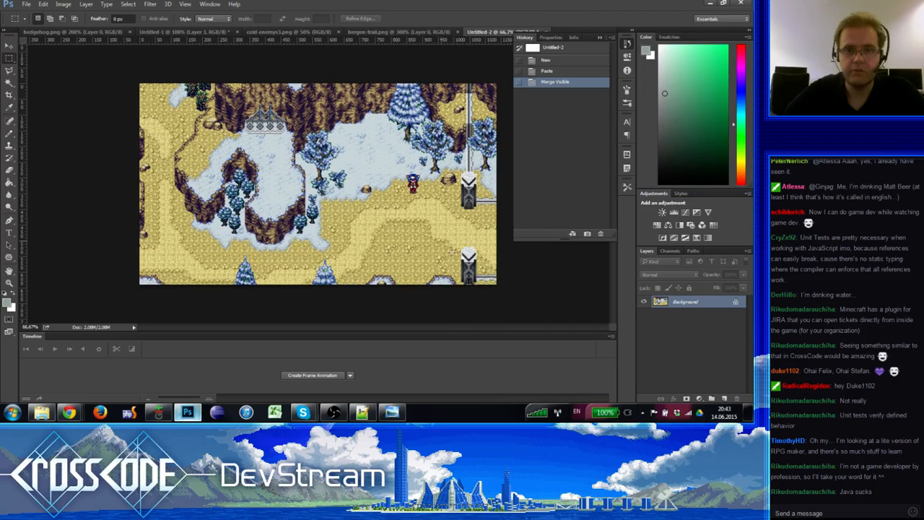
pyautogui.hotkey('ctrl', "'")
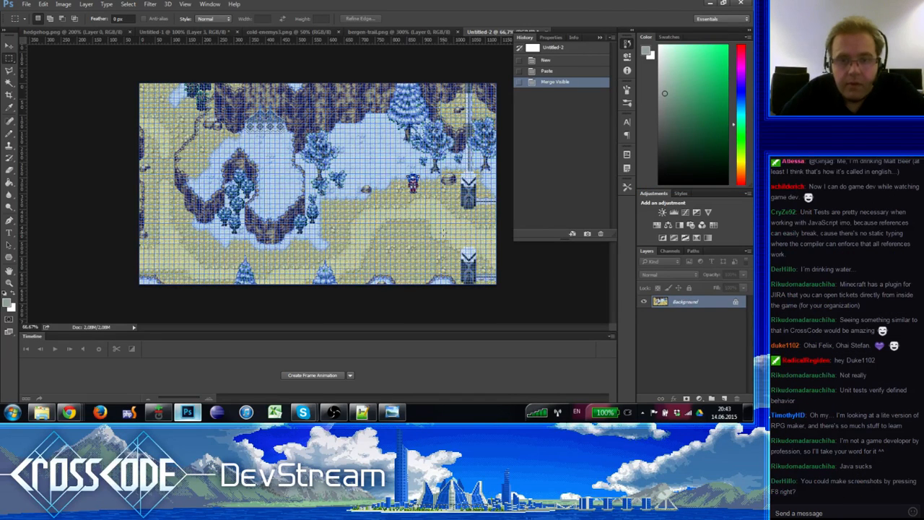
pyautogui.moveTo(440, 232); pyautogui.dragTo(290, 81)
pyautogui.hotkey('ctrl', 'd')
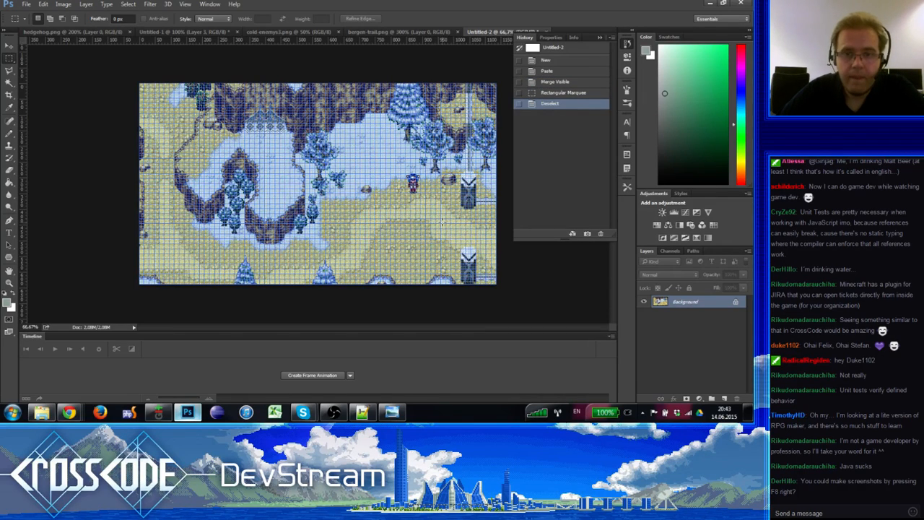
# Step: Clear the selection and scale the game screenshot document to 50 percent in width and height
pyautogui.moveTo(442, 229); pyautogui.dragTo(282, 84)
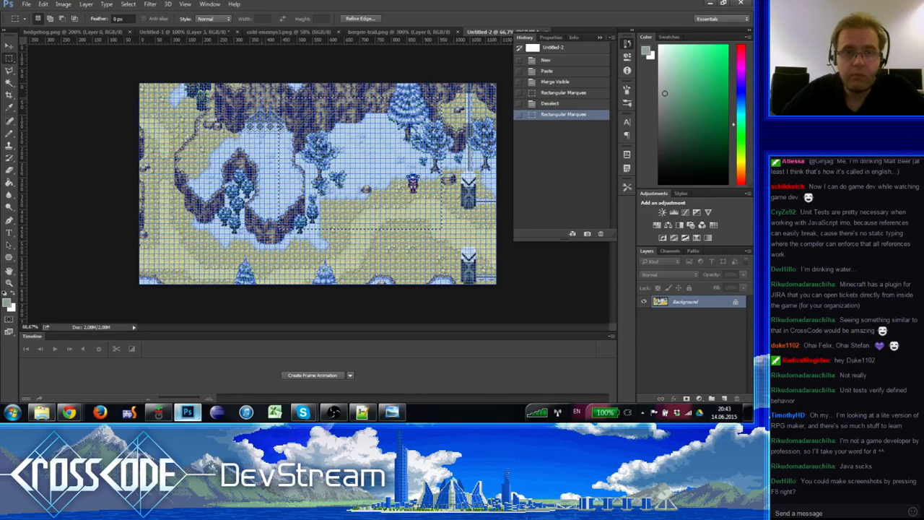
pyautogui.hotkey('ctrl', 'd')
pyautogui.click(64, 4)
pyautogui.click(101, 74)
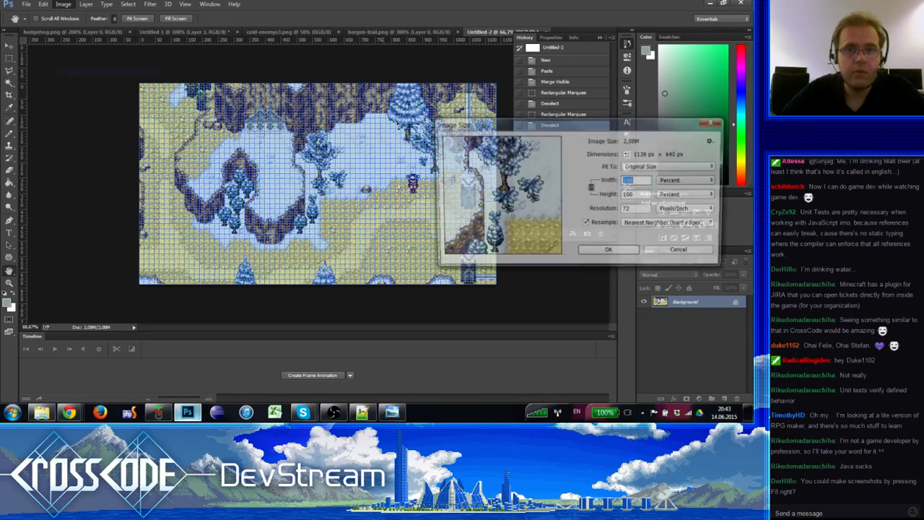
pyautogui.write('50')
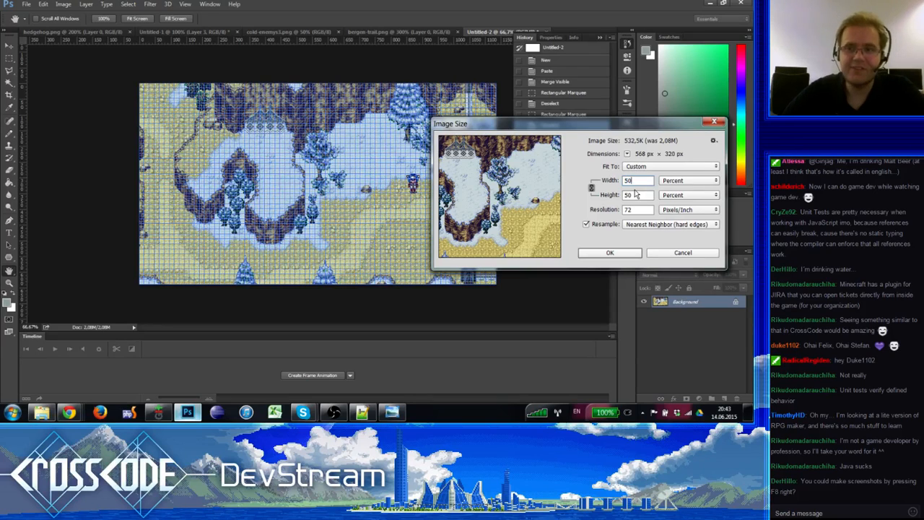
pyautogui.click(610, 252)
# Step: Select and copy the part of the screenshot showing the snowy clearing, the trees and the player character
pyautogui.click(9, 283)
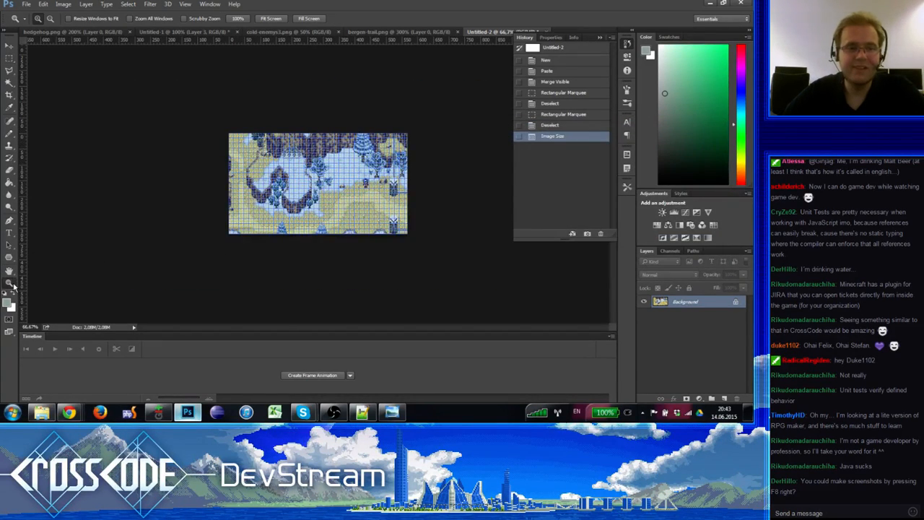
pyautogui.click(428, 203)
pyautogui.click(428, 203)
pyautogui.moveTo(428, 203); pyautogui.dragTo(230, 244)
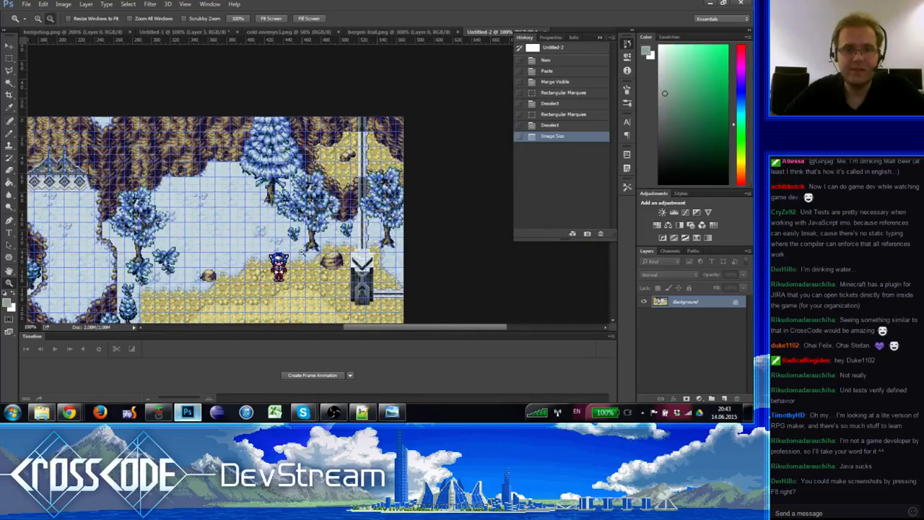
pyautogui.keyDown('alt'); pyautogui.click(304, 252); pyautogui.keyUp('alt')
pyautogui.click(321, 217)
pyautogui.moveTo(346, 163); pyautogui.dragTo(252, 246)
pyautogui.moveTo(299, 197); pyautogui.dragTo(267, 229)
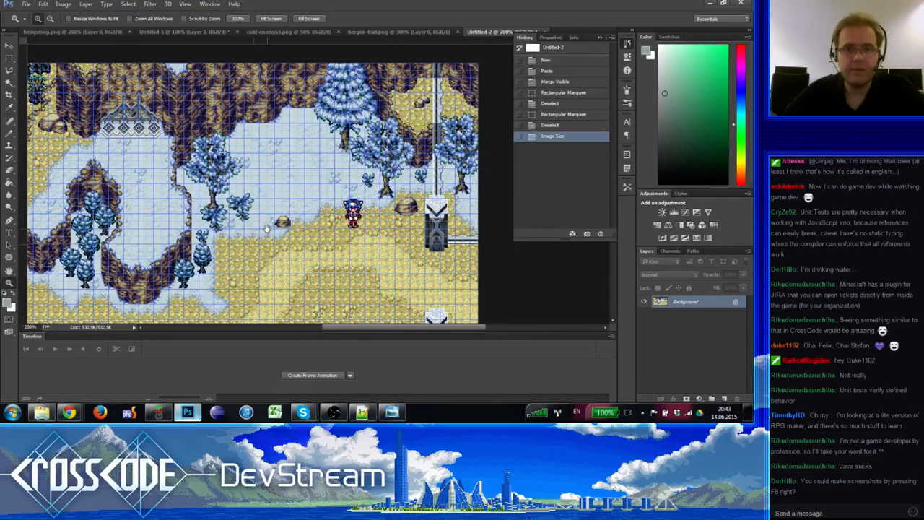
pyautogui.click(8, 58)
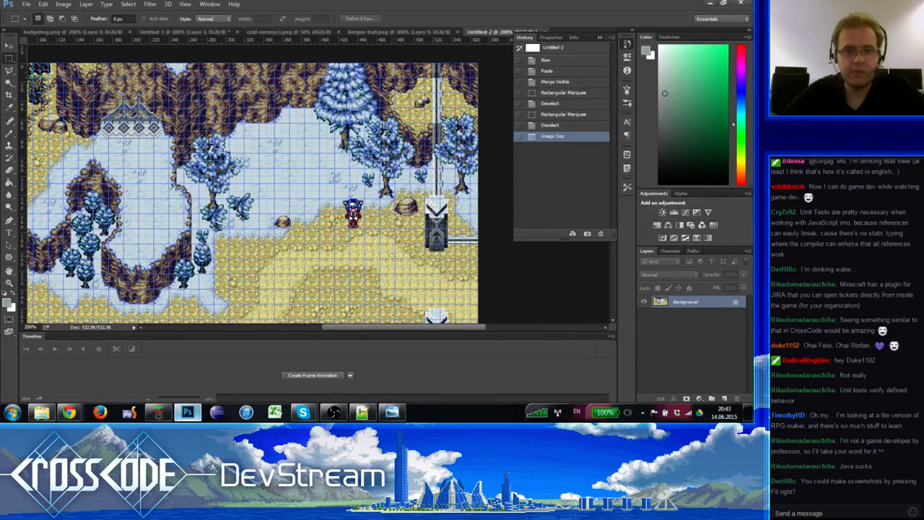
pyautogui.moveTo(349, 201); pyautogui.dragTo(172, 77)
pyautogui.click(186, 86)
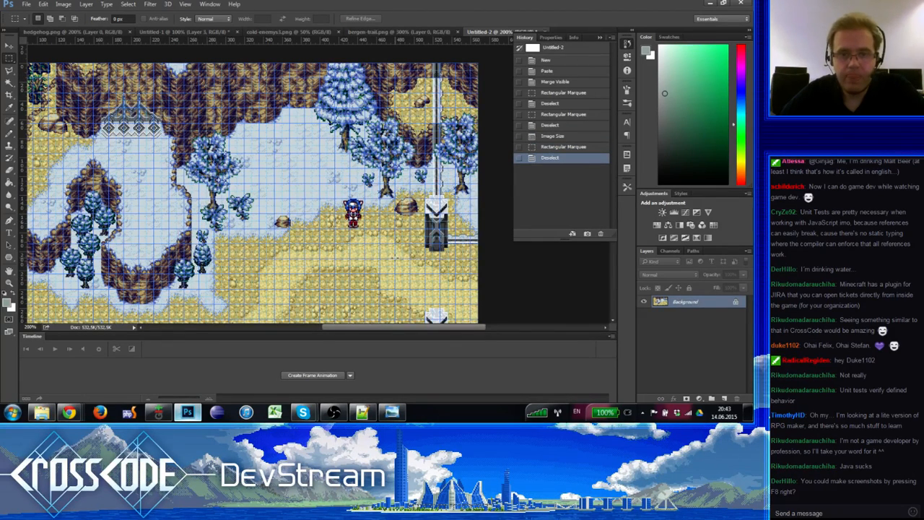
pyautogui.moveTo(156, 65); pyautogui.dragTo(156, 63)
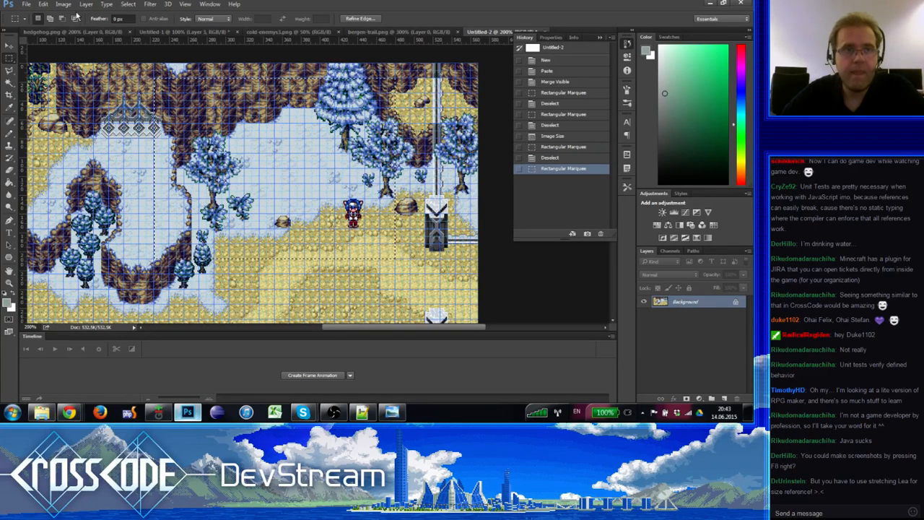
# Step: Paste the screenshot section into the Untitled-1 sprite sheet and place it at the canvas edge beneath the hedgehog sprites
pyautogui.click(180, 32)
pyautogui.hotkey('ctrl', 'v')
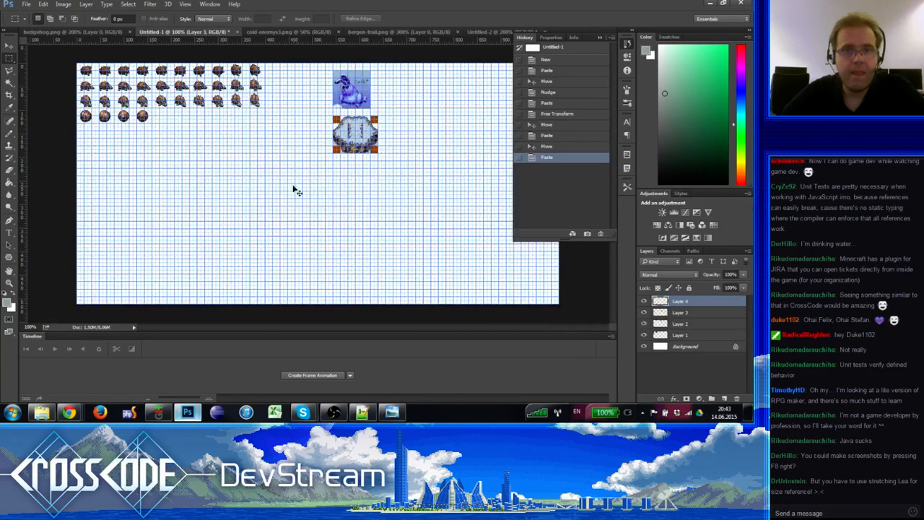
pyautogui.moveTo(323, 190); pyautogui.dragTo(145, 213)
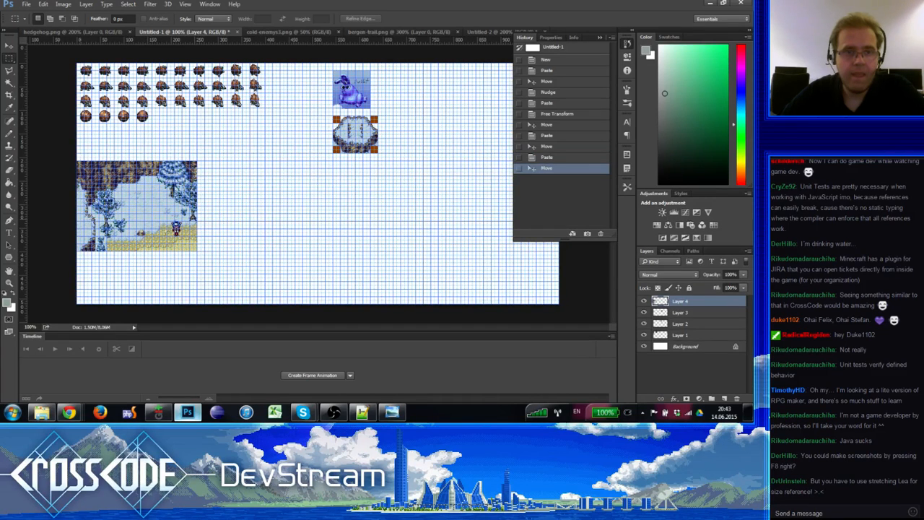
pyautogui.click(9, 283)
pyautogui.click(142, 150)
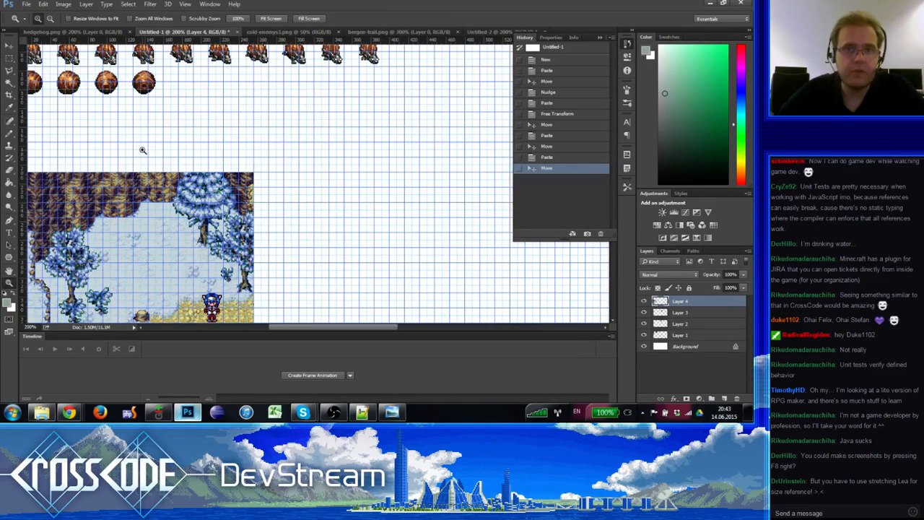
pyautogui.moveTo(116, 136); pyautogui.dragTo(181, 173)
pyautogui.keyDown('alt'); pyautogui.click(277, 200); pyautogui.keyUp('alt')
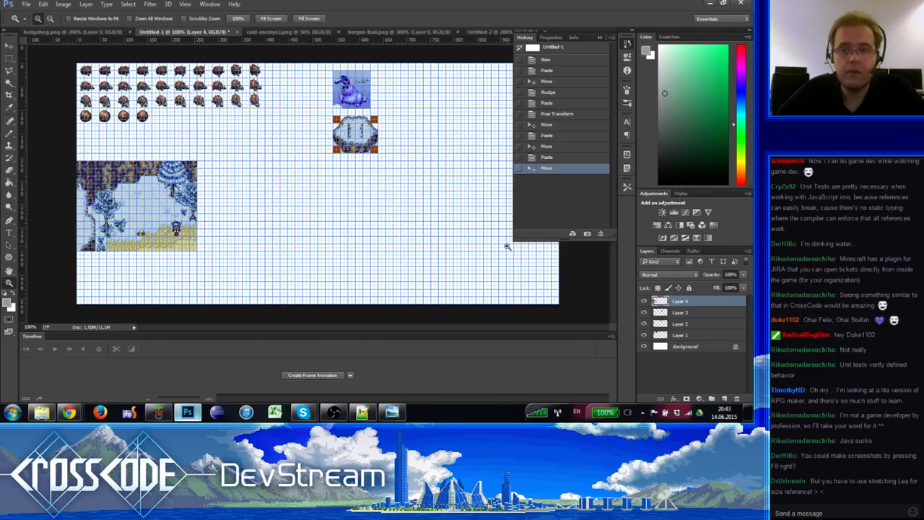
# Step: Delete the layer holding the snow tile reference and switch to the Move tool
pyautogui.click(671, 312)
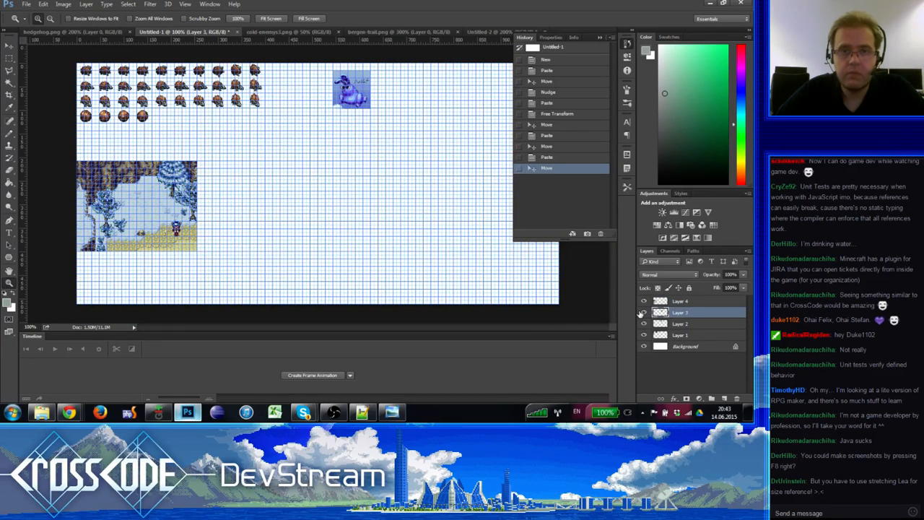
pyautogui.moveTo(711, 320); pyautogui.dragTo(737, 398)
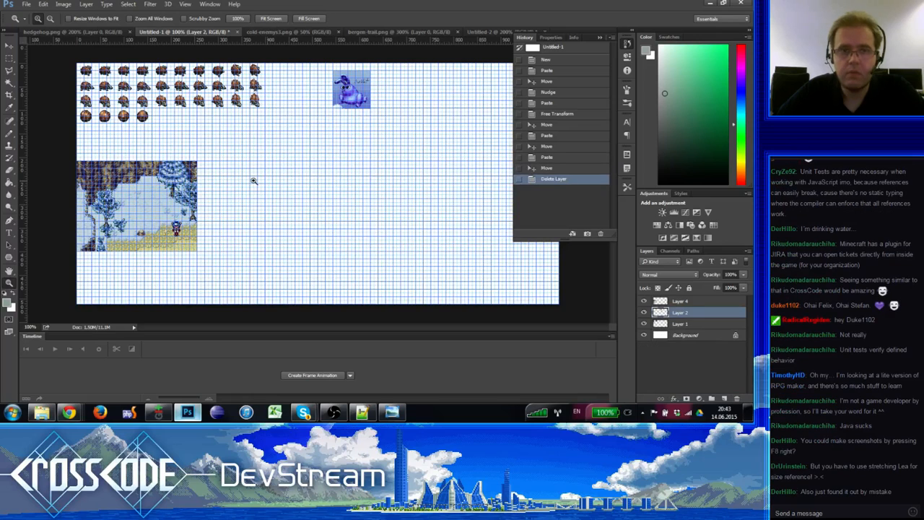
pyautogui.click(9, 45)
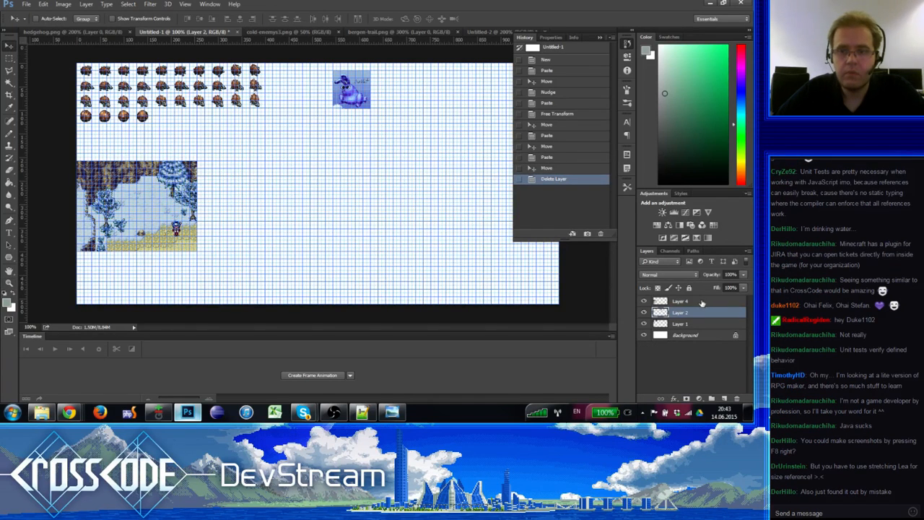
pyautogui.click(677, 302)
pyautogui.click(677, 328)
pyautogui.moveTo(384, 130); pyautogui.dragTo(320, 237)
pyautogui.hotkey('ctrl', 'z')
pyautogui.click(695, 302)
pyautogui.moveTo(367, 165); pyautogui.dragTo(346, 227)
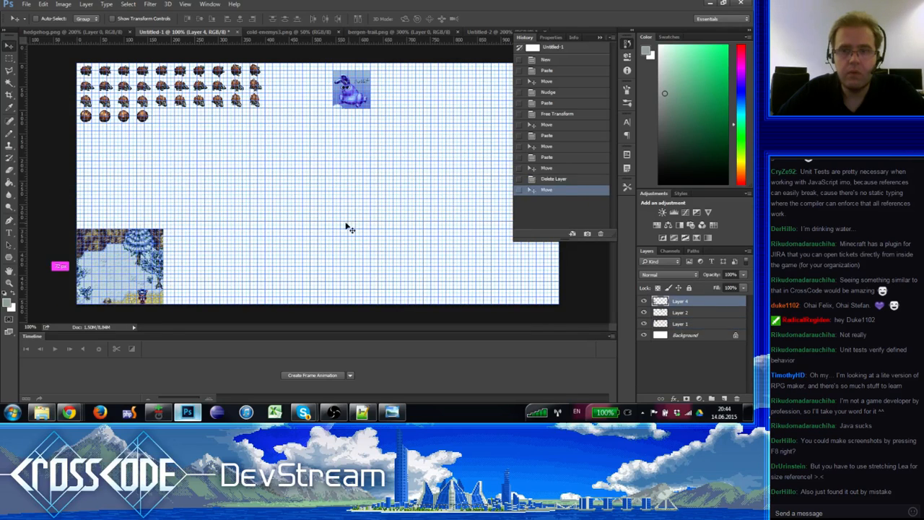
pyautogui.hotkey('ctrl', 'z')
# Step: Move the Frobbit concept art directly beside the pasted game screenshot and hide the grid
pyautogui.click(698, 314)
pyautogui.moveTo(377, 172); pyautogui.dragTo(268, 248)
pyautogui.click(9, 282)
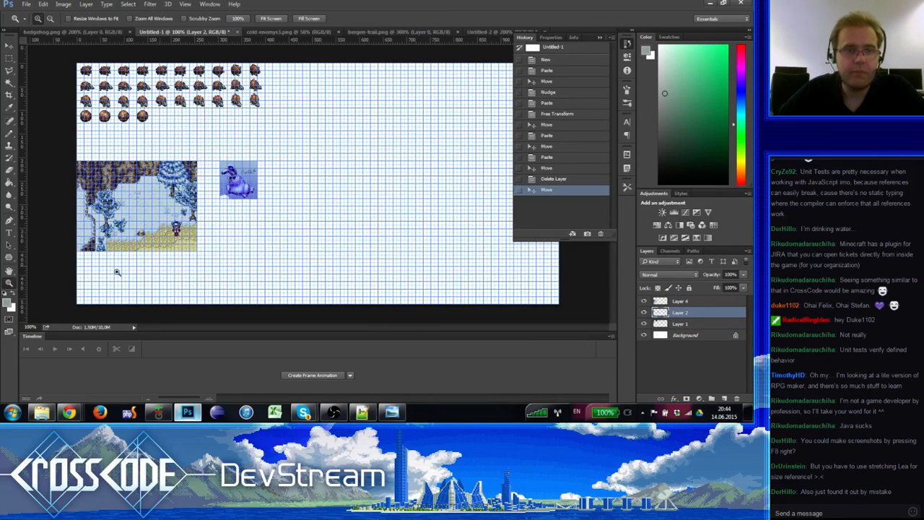
pyautogui.click(219, 175)
pyautogui.click(219, 175)
pyautogui.keyDown('alt'); pyautogui.click(334, 218); pyautogui.keyUp('alt')
pyautogui.hotkey('ctrl', 'h')
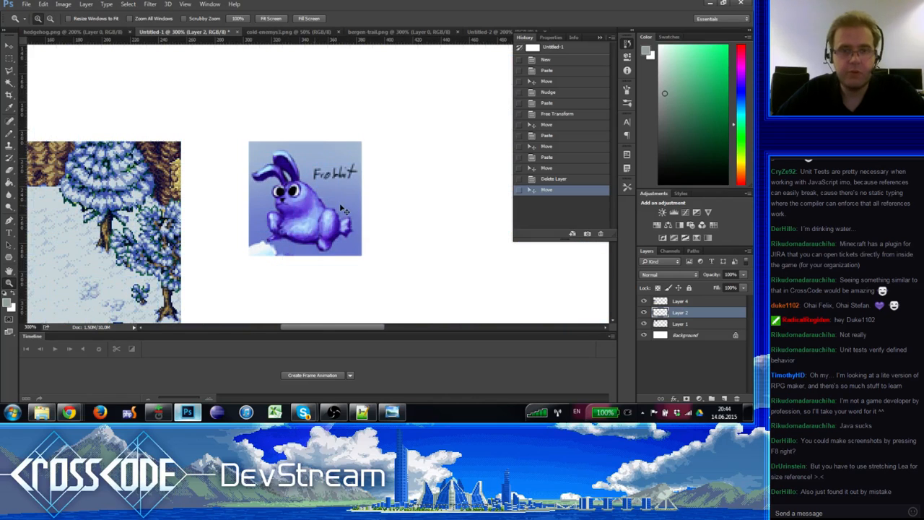
# Step: Move the hedgehog sprite layer above all other layers in the stack
pyautogui.moveTo(209, 278); pyautogui.dragTo(348, 202)
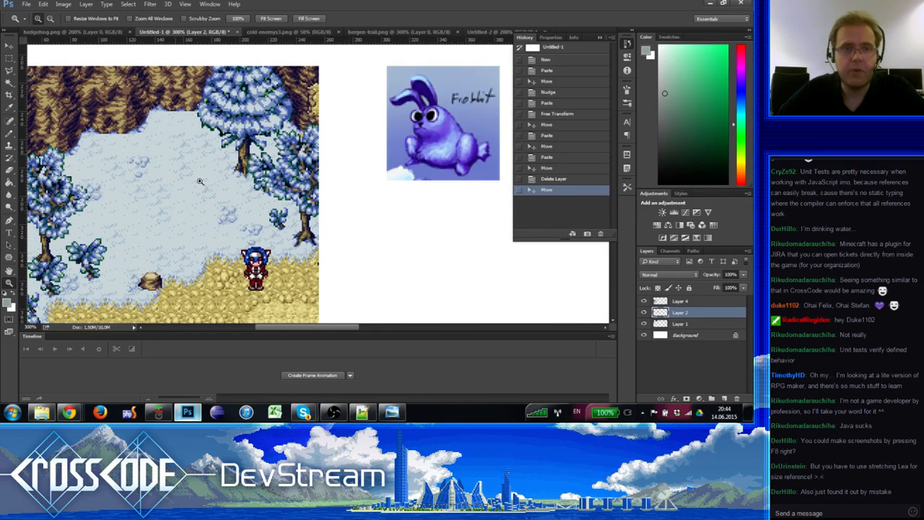
pyautogui.keyDown('alt'); pyautogui.click(263, 166); pyautogui.keyUp('alt')
pyautogui.moveTo(198, 130); pyautogui.dragTo(318, 287)
pyautogui.moveTo(290, 179); pyautogui.dragTo(270, 137)
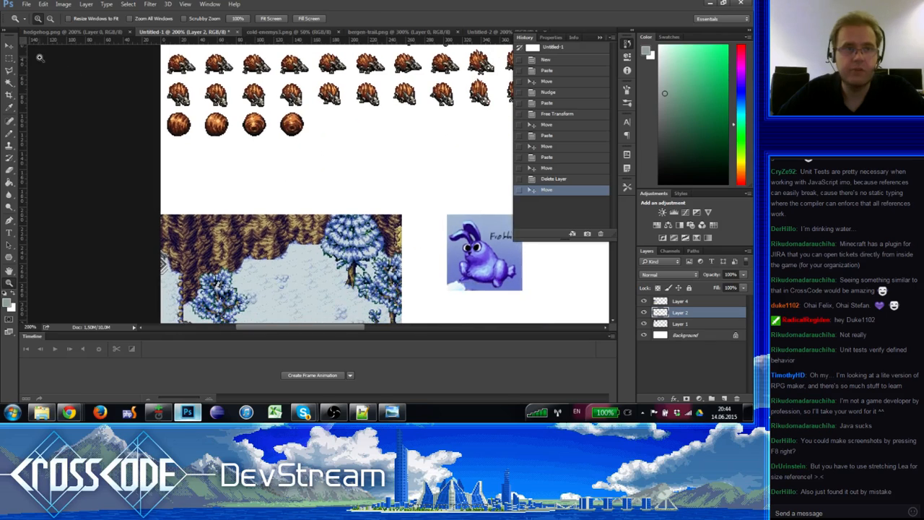
pyautogui.click(9, 57)
pyautogui.click(663, 325)
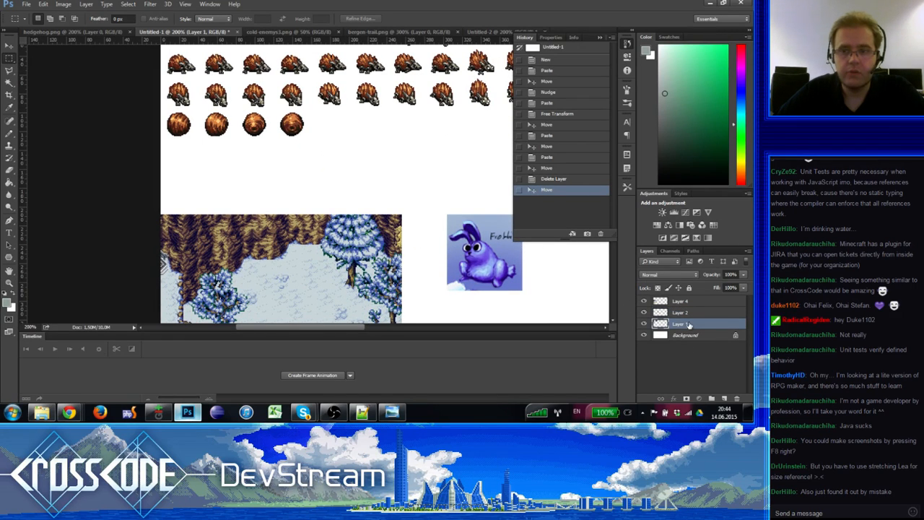
pyautogui.moveTo(689, 325); pyautogui.dragTo(663, 291)
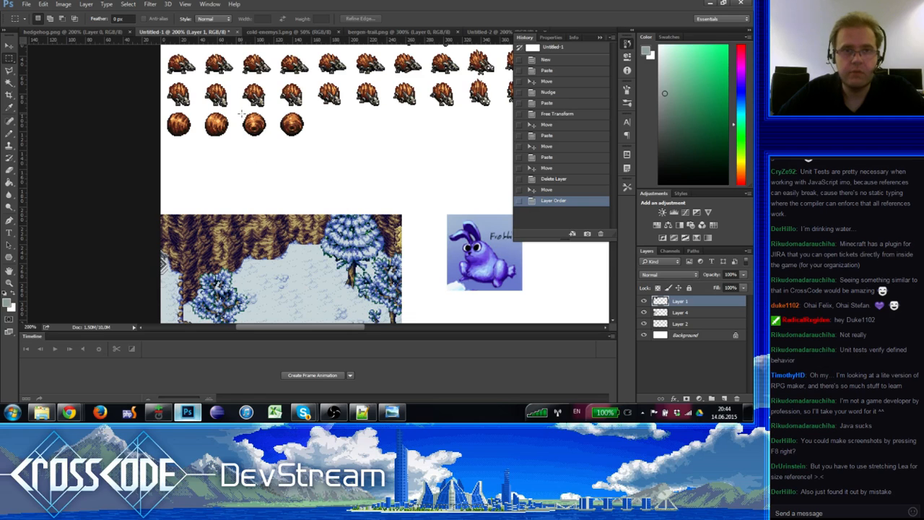
# Step: Duplicate a single hedgehog sprite onto the snow in the game screenshot as a size reference and clear the selection
pyautogui.moveTo(239, 114); pyautogui.dragTo(203, 78)
pyautogui.moveTo(221, 97); pyautogui.dragTo(299, 282)
pyautogui.moveTo(301, 251)
pyautogui.mouseDown()
pyautogui.moveTo(244, 101)
pyautogui.moveTo(275, 225)
pyautogui.mouseUp()
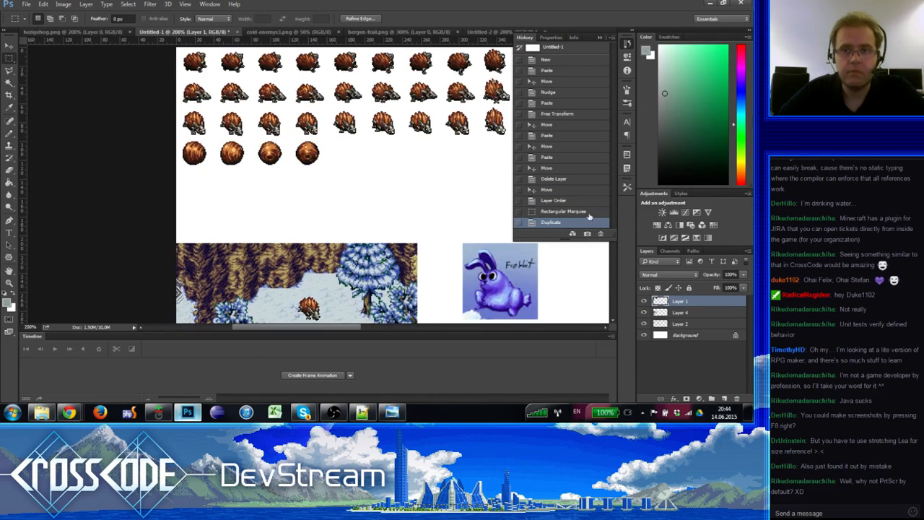
pyautogui.click(589, 212)
pyautogui.moveTo(253, 109)
pyautogui.mouseDown()
pyautogui.moveTo(218, 140)
pyautogui.moveTo(240, 157)
pyautogui.moveTo(293, 294)
pyautogui.moveTo(298, 202)
pyautogui.moveTo(305, 209)
pyautogui.mouseUp()
pyautogui.click(172, 91)
pyautogui.moveTo(172, 91); pyautogui.dragTo(124, 17)
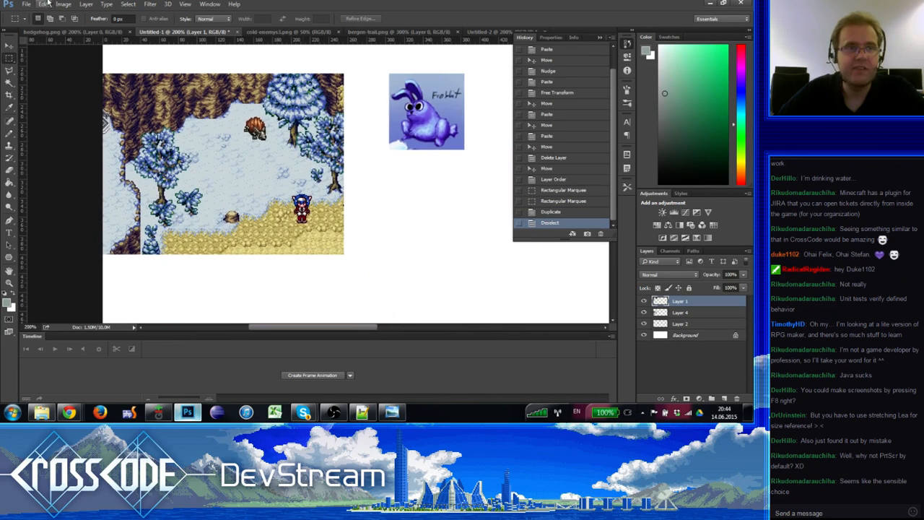
# Step: Open move.png from the media/entity/player folder
pyautogui.click(26, 3)
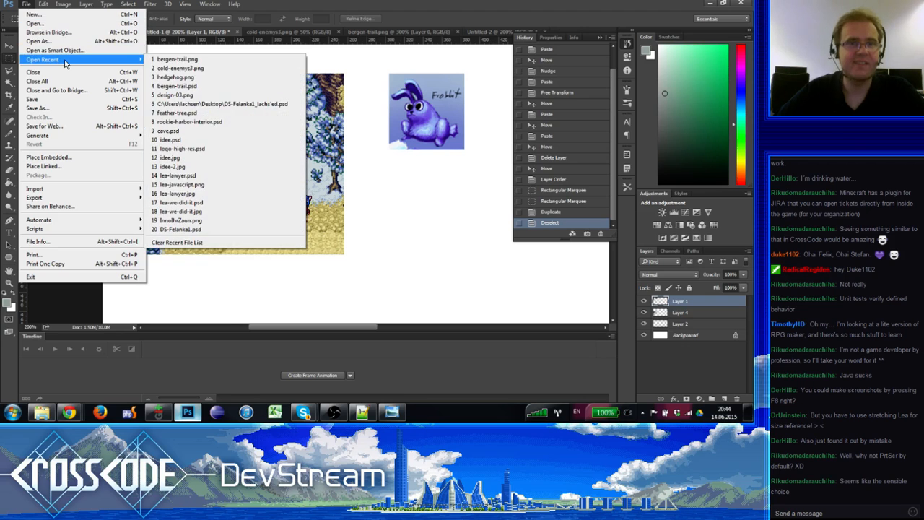
pyautogui.click(64, 25)
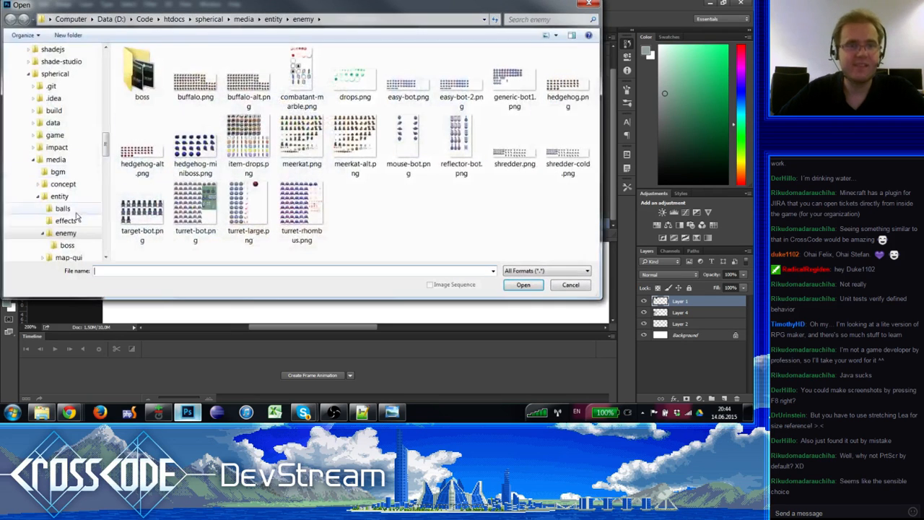
pyautogui.click(60, 197)
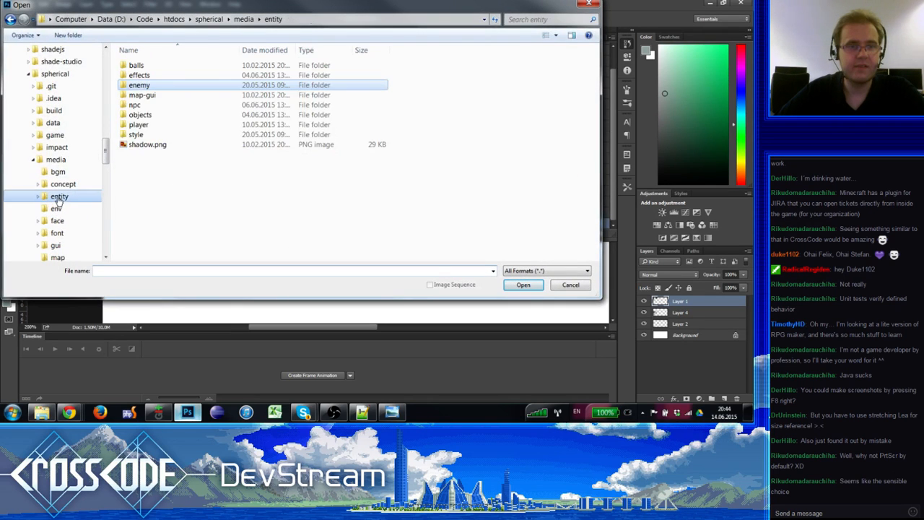
pyautogui.doubleClick(138, 124)
pyautogui.click(160, 91)
pyautogui.doubleClick(249, 72)
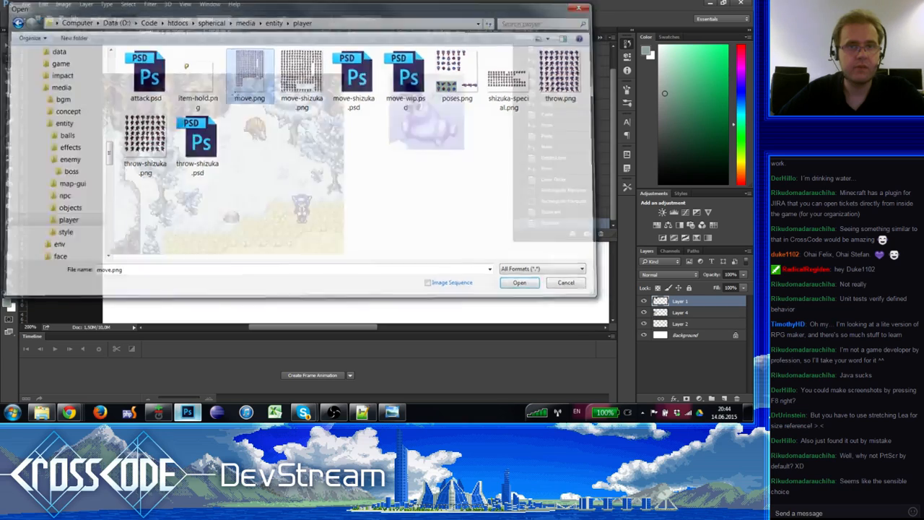
# Step: Select and copy the last side-facing player sprite in the separate row of three, and collapse the history
pyautogui.click(349, 207)
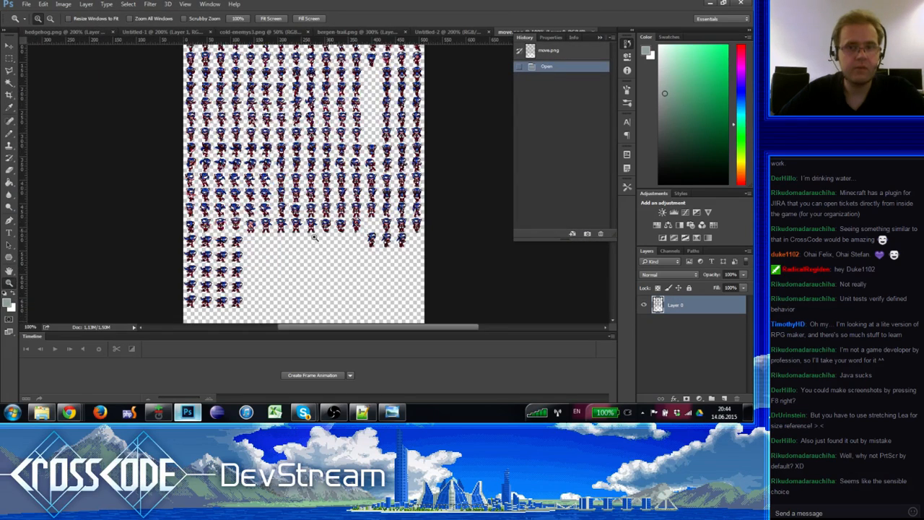
pyautogui.moveTo(370, 221); pyautogui.dragTo(159, 200)
pyautogui.keyDown('alt'); pyautogui.click(363, 198); pyautogui.keyUp('alt')
pyautogui.keyDown('alt'); pyautogui.click(364, 198); pyautogui.keyUp('alt')
pyautogui.keyDown('alt'); pyautogui.click(363, 198); pyautogui.keyUp('alt')
pyautogui.keyDown('alt'); pyautogui.click(363, 198); pyautogui.keyUp('alt')
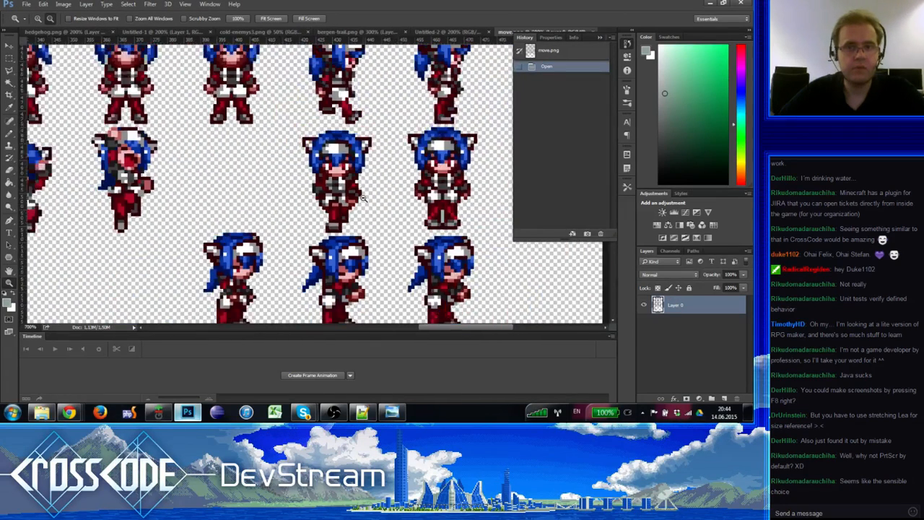
pyautogui.keyDown('alt'); pyautogui.click(364, 198); pyautogui.keyUp('alt')
pyautogui.moveTo(453, 280); pyautogui.dragTo(372, 186)
pyautogui.click(10, 57)
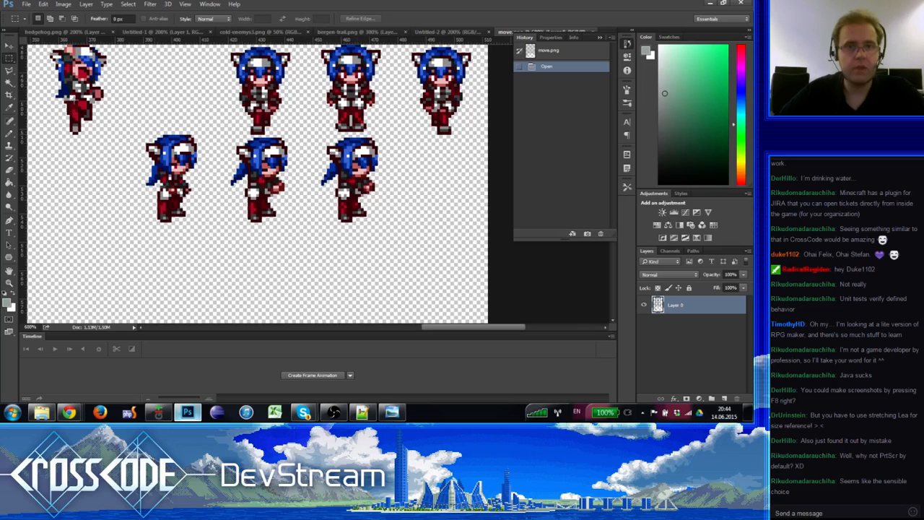
pyautogui.moveTo(453, 294); pyautogui.dragTo(305, 139)
pyautogui.click(600, 38)
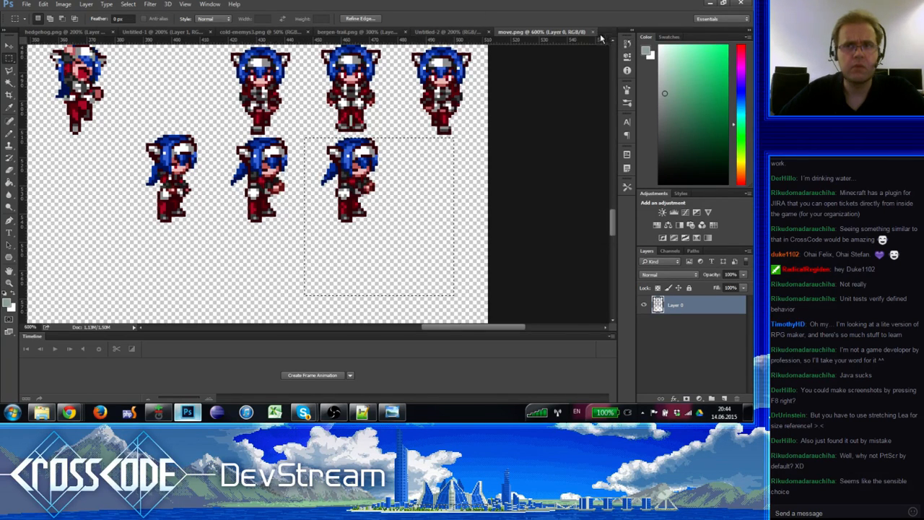
# Step: Paste the player sprite into the Untitled-2 screenshot document and place it on the snow between the trees and the small rock
pyautogui.click(448, 33)
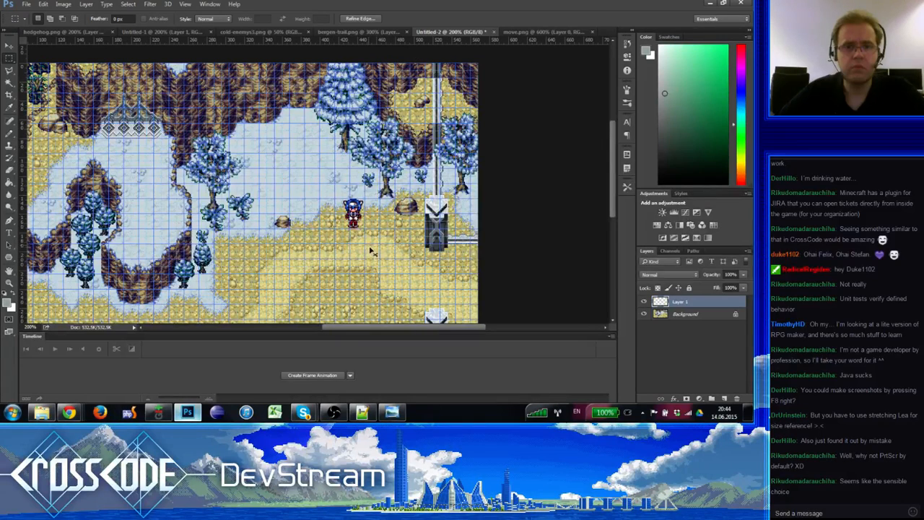
pyautogui.moveTo(319, 206); pyautogui.dragTo(265, 248)
pyautogui.click(9, 283)
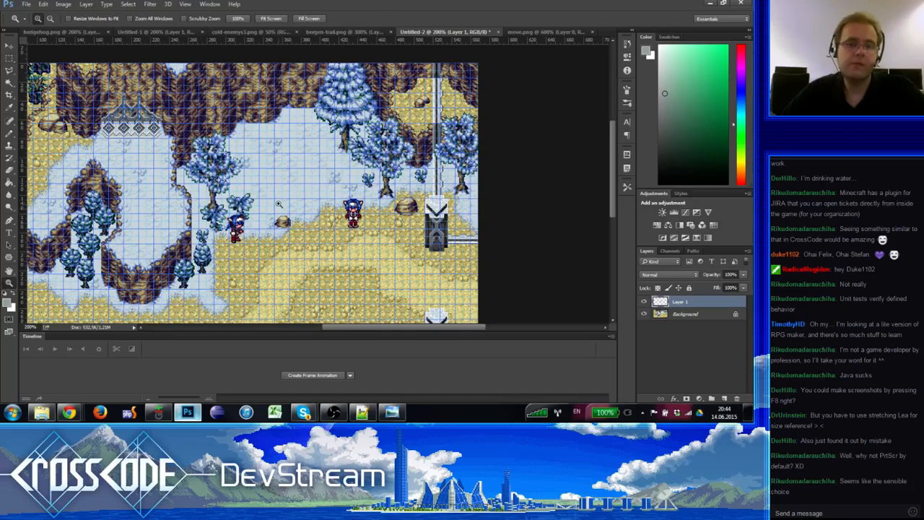
# Step: Examine the two player sprites against the trees and rocks in the Untitled-2 game screenshot at different magnifications
pyautogui.click(278, 211)
pyautogui.keyDown('alt'); pyautogui.click(278, 211); pyautogui.keyUp('alt')
pyautogui.click(235, 186)
pyautogui.keyDown('alt'); pyautogui.click(235, 185); pyautogui.keyUp('alt')
pyautogui.keyDown('alt'); pyautogui.click(235, 185); pyautogui.keyUp('alt')
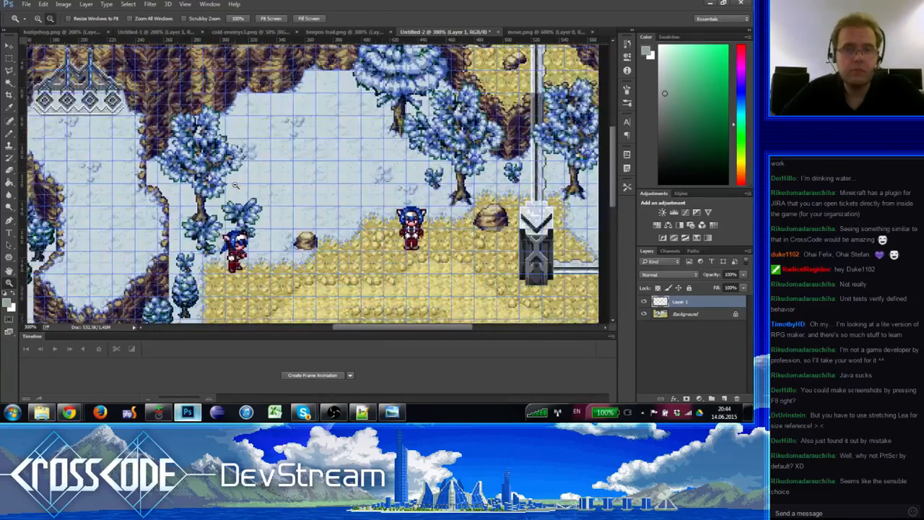
pyautogui.keyDown('alt'); pyautogui.click(236, 185); pyautogui.keyUp('alt')
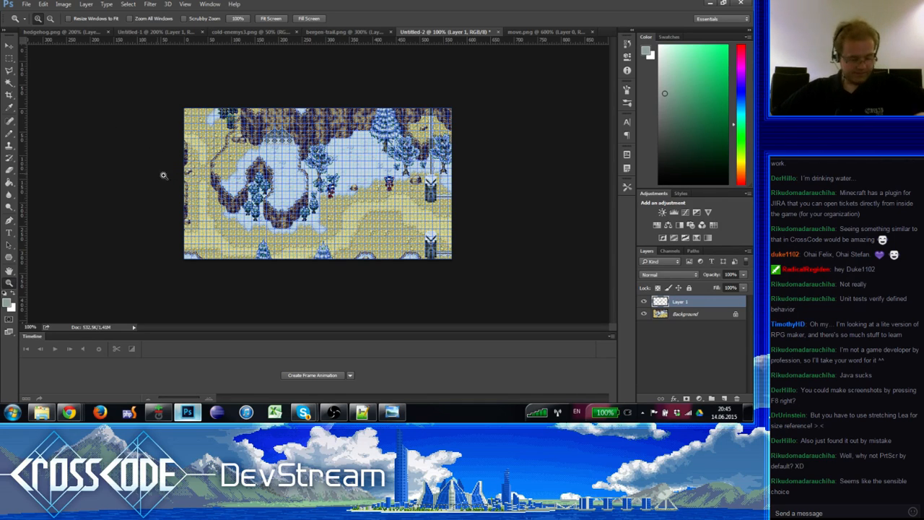
# Step: Return to the Untitled-1 sprite sheet and examine its hedgehog rows, snow scene and Frobbit concept art
pyautogui.click(545, 32)
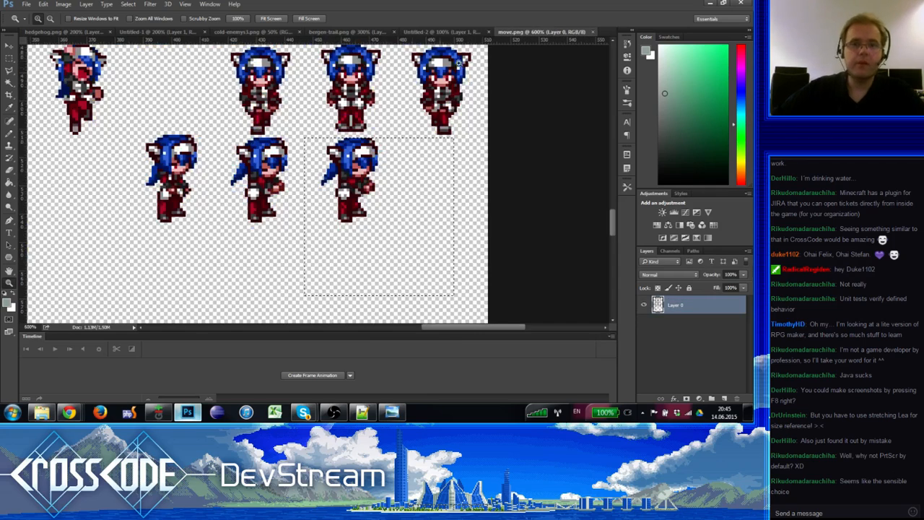
pyautogui.click(363, 33)
pyautogui.click(246, 32)
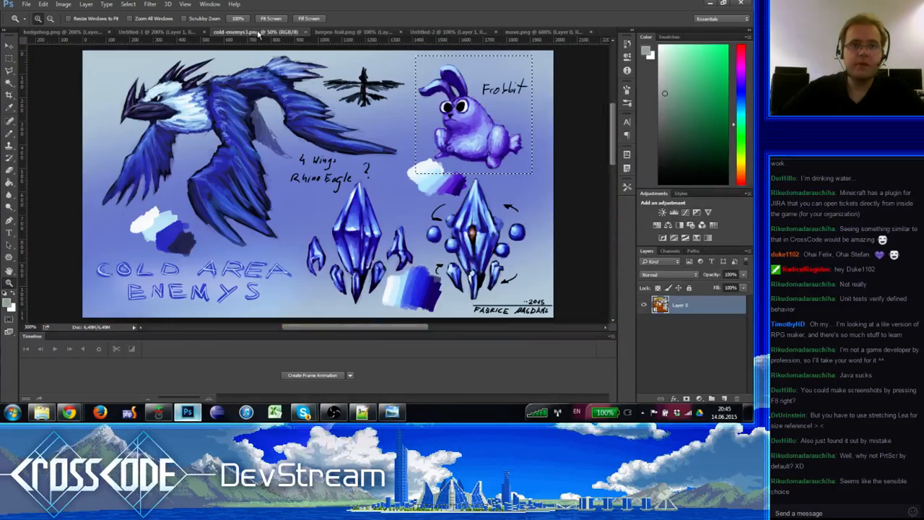
pyautogui.click(160, 31)
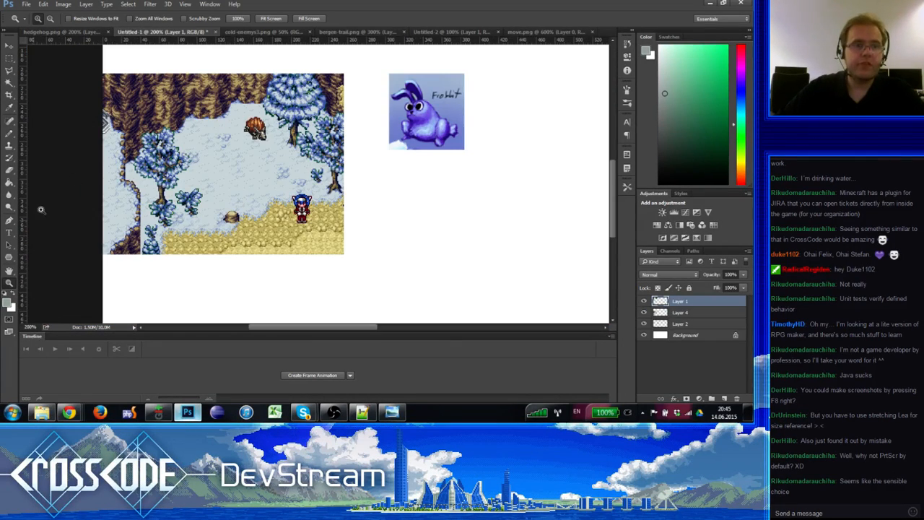
pyautogui.moveTo(235, 159); pyautogui.dragTo(241, 209)
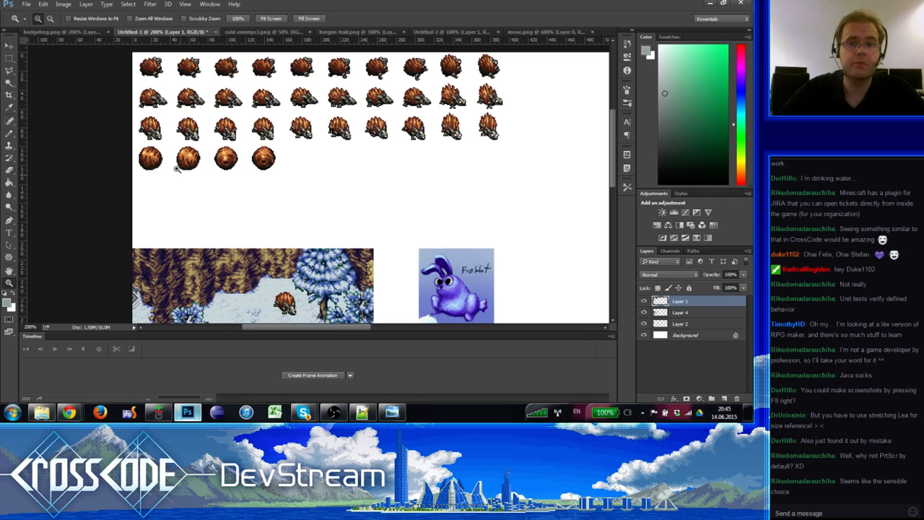
pyautogui.scroll(-2, 181, 180)
pyautogui.scroll(2, 182, 177)
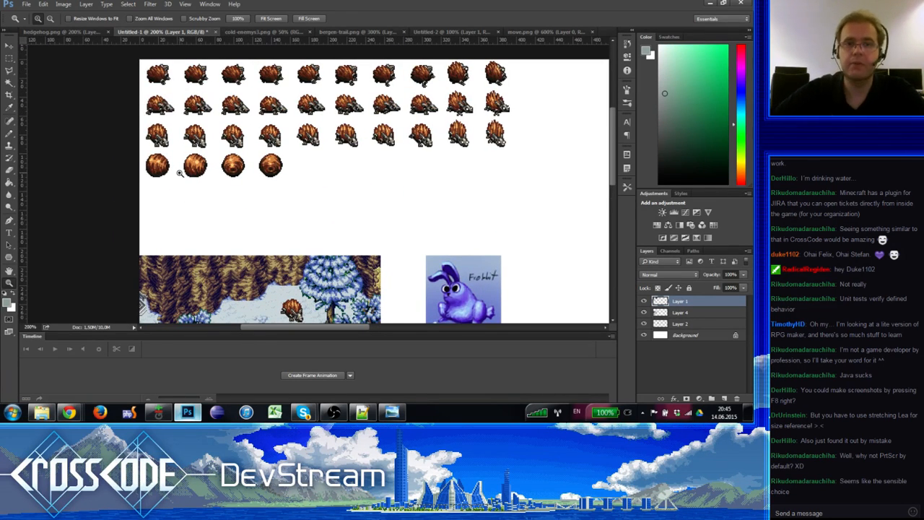
pyautogui.moveTo(258, 226); pyautogui.dragTo(207, 85)
pyautogui.moveTo(233, 184); pyautogui.dragTo(247, 244)
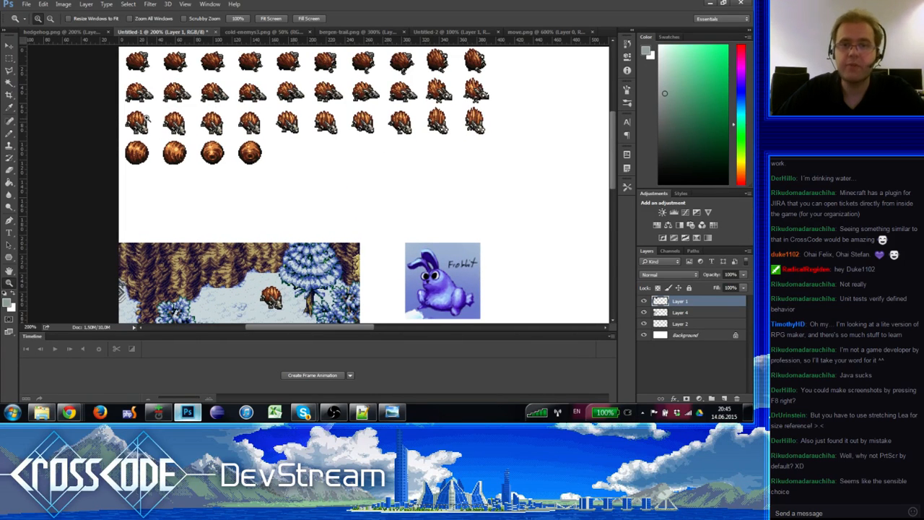
pyautogui.moveTo(223, 224); pyautogui.dragTo(221, 169)
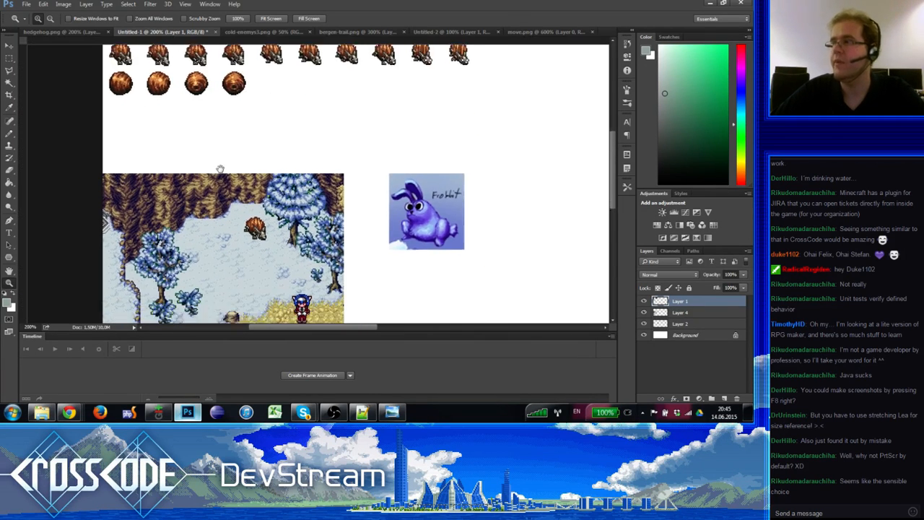
pyautogui.click(217, 172)
pyautogui.click(293, 178)
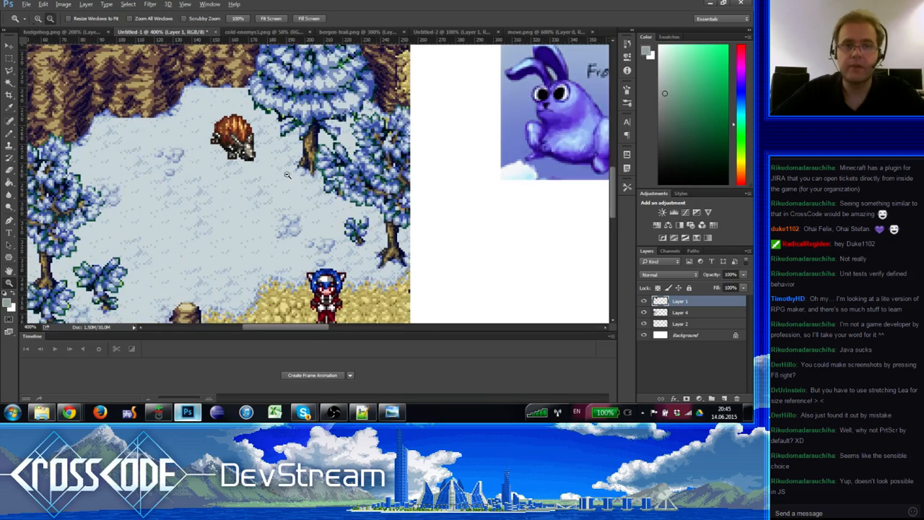
pyautogui.click(278, 175)
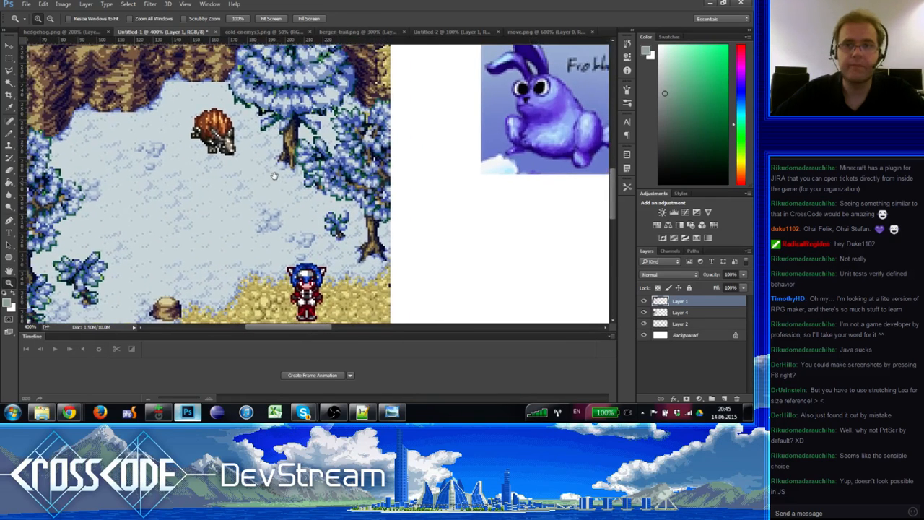
pyautogui.keyDown('alt'); pyautogui.click(270, 174); pyautogui.keyUp('alt')
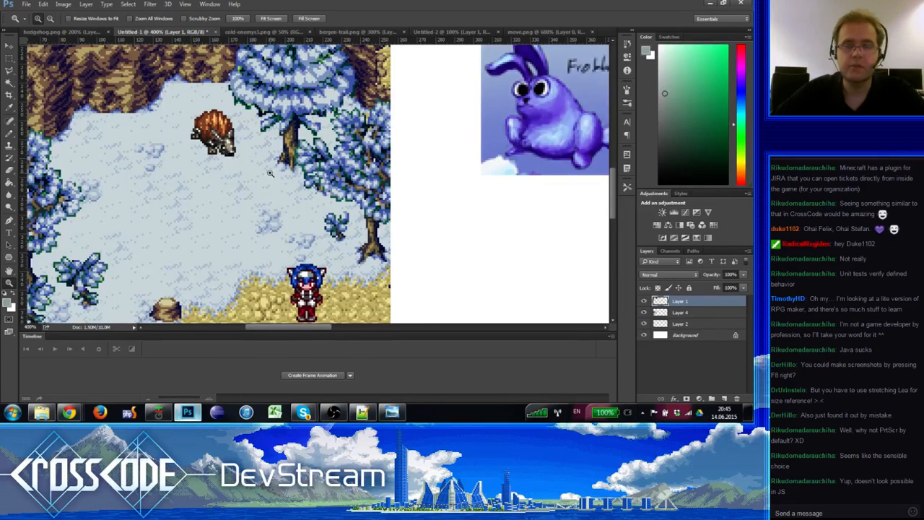
# Step: Activate the Pencil tool and check what Layer 1 and Layer 4 contain by briefly hiding each
pyautogui.click(9, 134)
pyautogui.moveTo(249, 186); pyautogui.dragTo(274, 159)
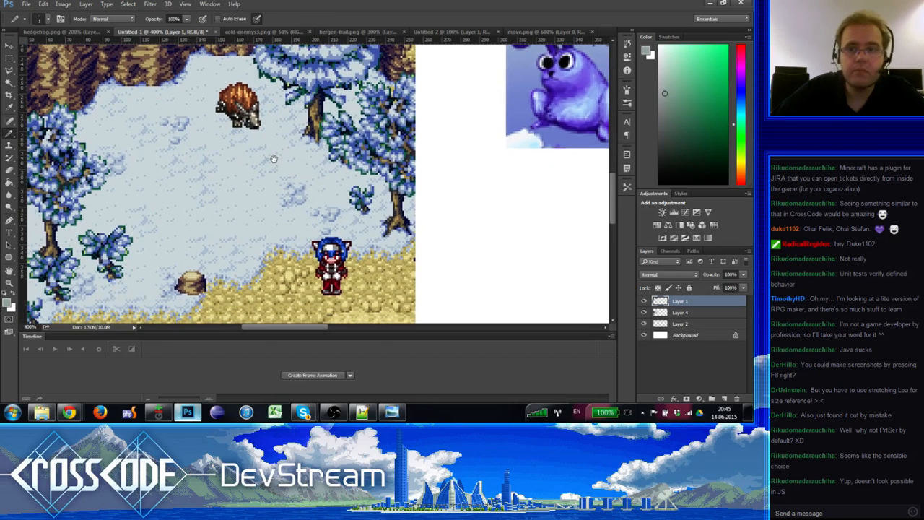
pyautogui.click(644, 302)
pyautogui.click(644, 302)
pyautogui.click(644, 312)
pyautogui.click(644, 312)
# Step: Create a new layer named FROBIT and move it to the top of the layer stack
pyautogui.click(672, 315)
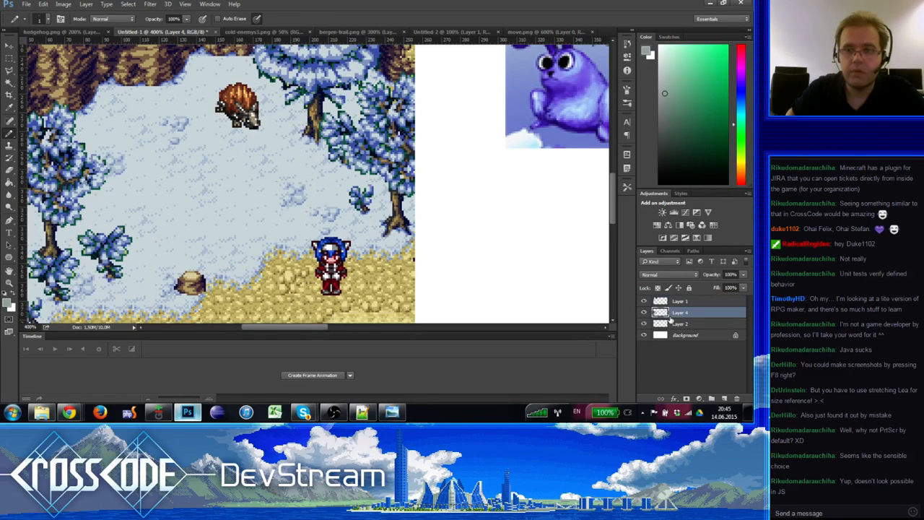
pyautogui.click(721, 397)
pyautogui.doubleClick(683, 314)
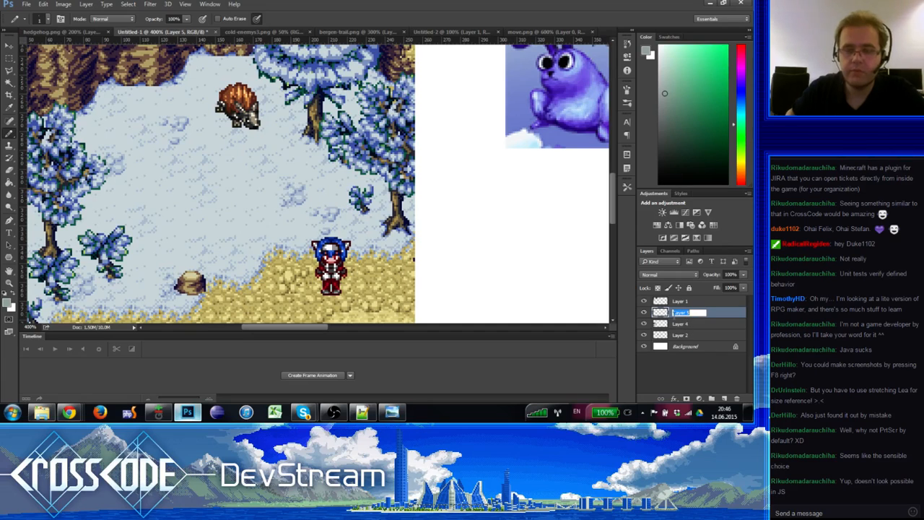
pyautogui.write('FRC')
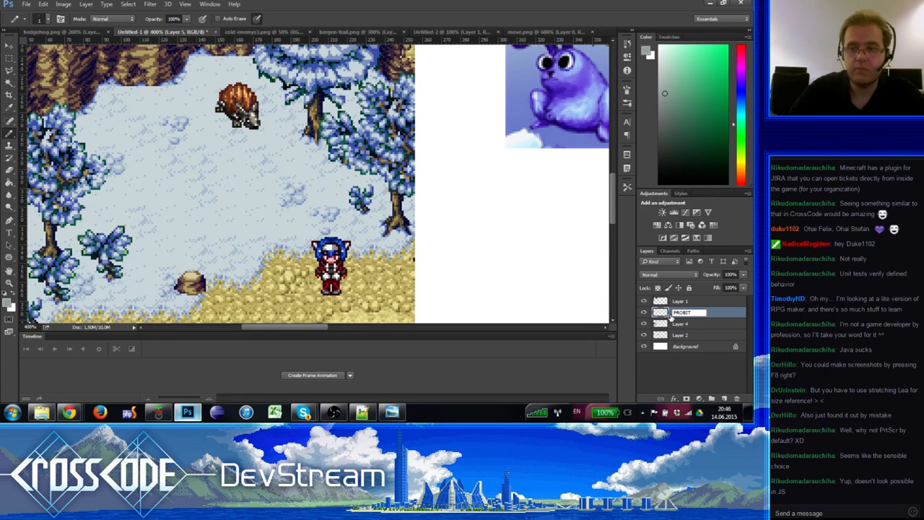
pyautogui.press('Return')
pyautogui.moveTo(669, 312); pyautogui.dragTo(672, 298)
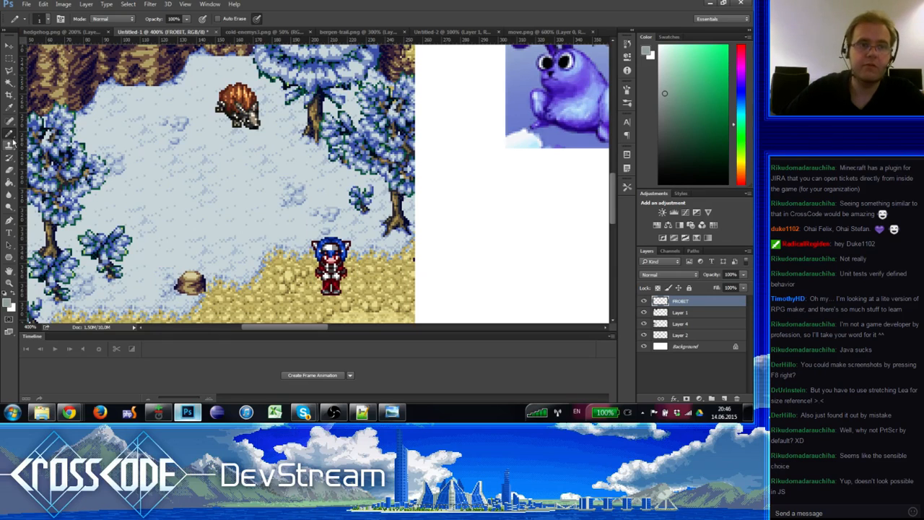
# Step: Pencil a small dark-blue dot on the snow below the hedgehog using a colour sampled from the Frobbit art, and restore the default colours
pyautogui.moveTo(318, 173); pyautogui.dragTo(304, 209)
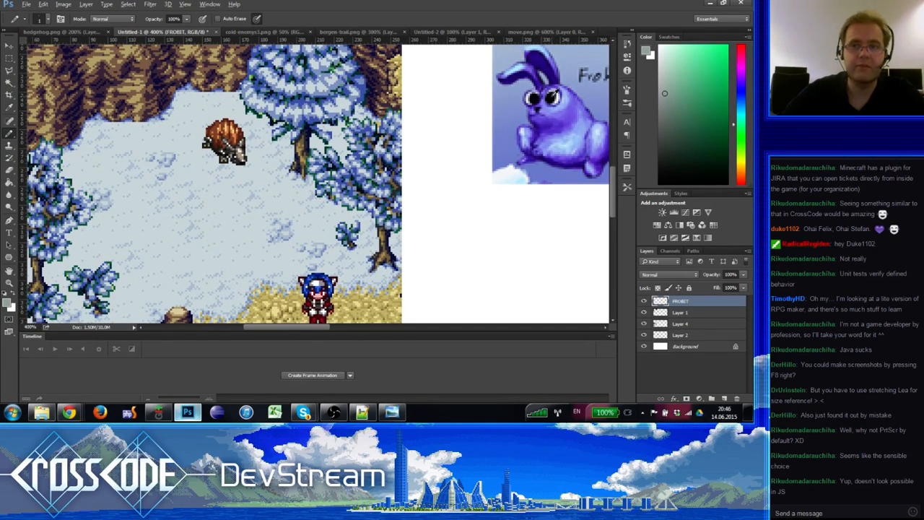
pyautogui.keyDown('alt'); pyautogui.click(551, 66); pyautogui.keyUp('alt')
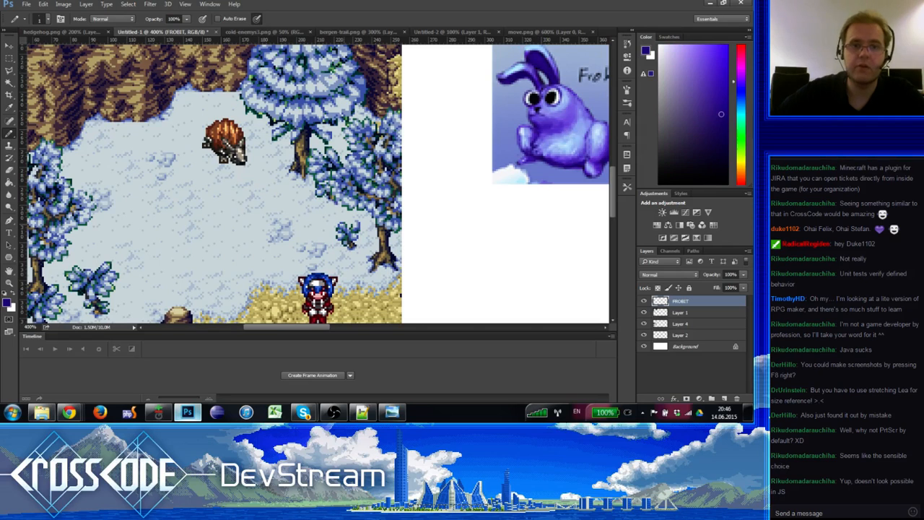
pyautogui.moveTo(264, 232); pyautogui.dragTo(295, 203)
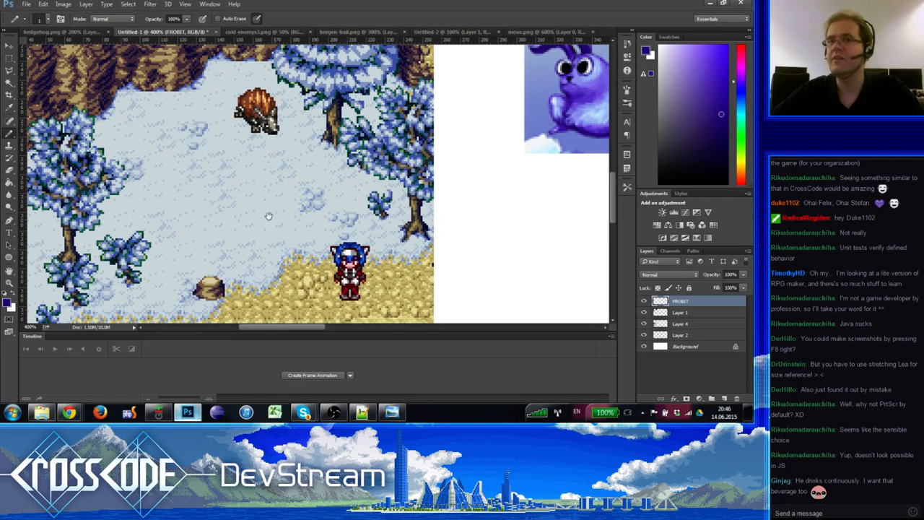
pyautogui.moveTo(260, 229); pyautogui.dragTo(286, 212)
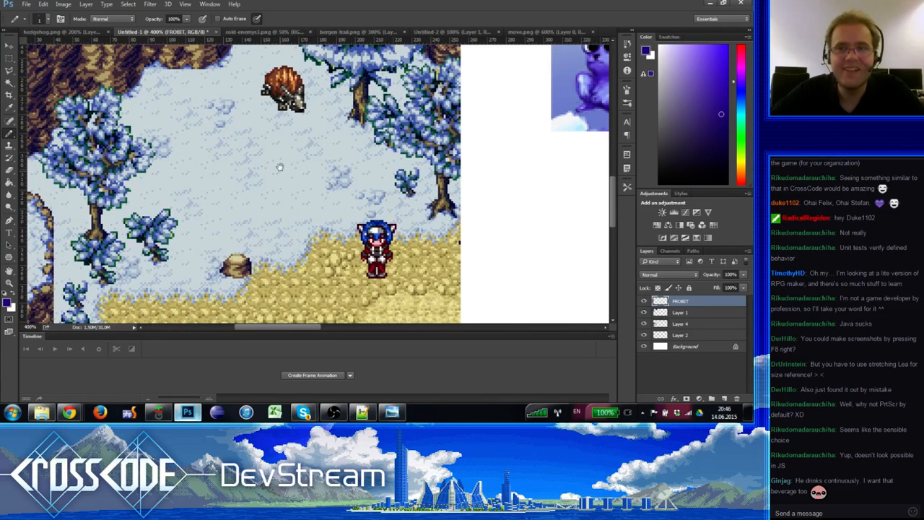
pyautogui.moveTo(280, 167); pyautogui.dragTo(263, 182)
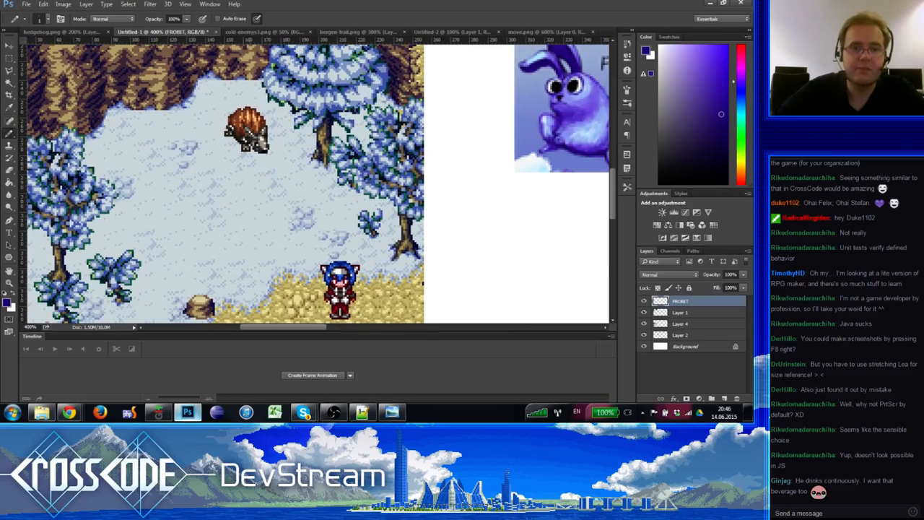
pyautogui.click(248, 212)
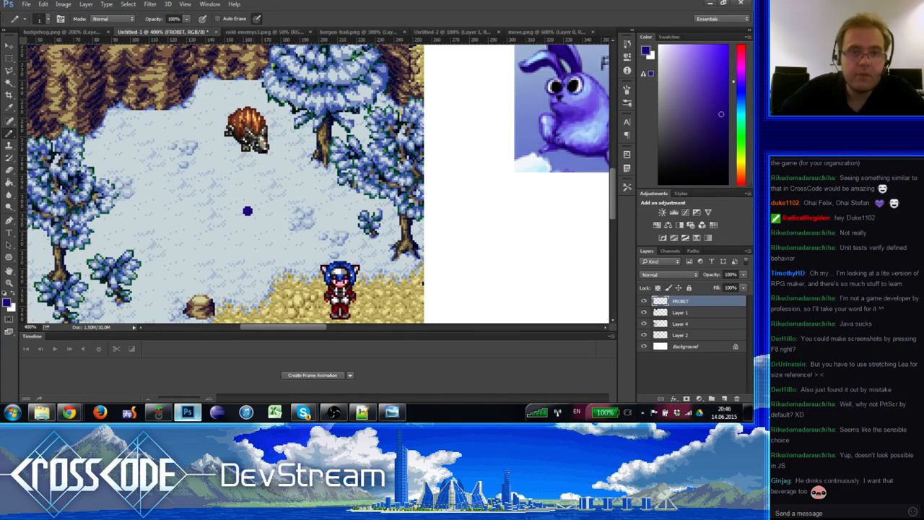
pyautogui.press('d')
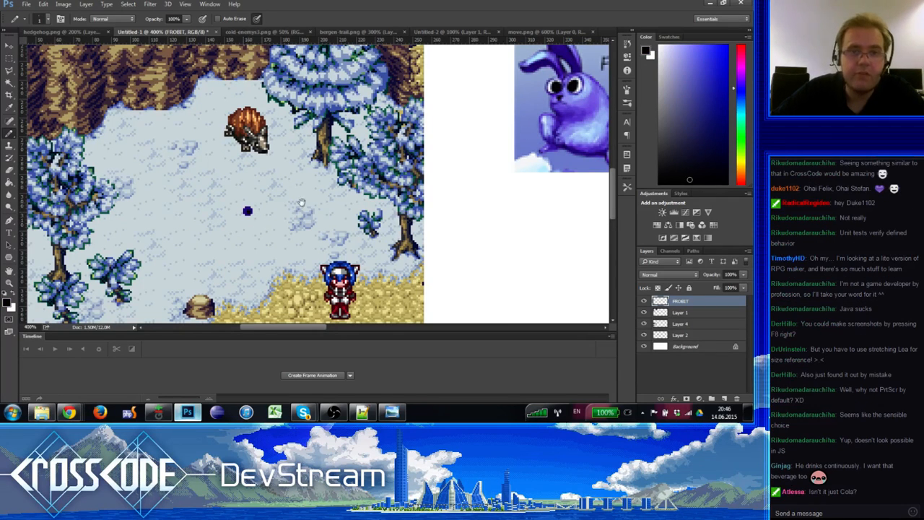
pyautogui.moveTo(302, 203); pyautogui.dragTo(302, 195)
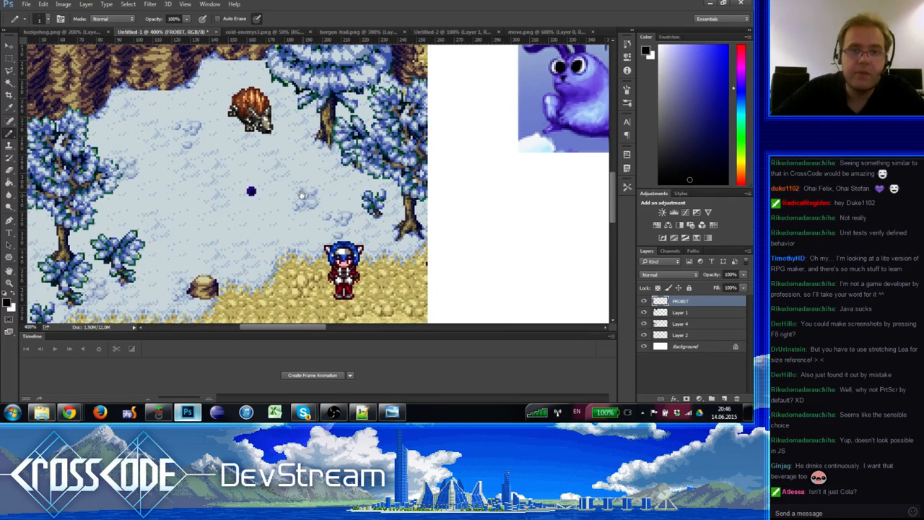
# Step: Sample a mid purple from the Frobbit art and pencil a rough rabbit silhouette with ears on the snow below the hedgehog, correcting it with the Eraser
pyautogui.keyDown('alt'); pyautogui.click(592, 81); pyautogui.keyUp('alt')
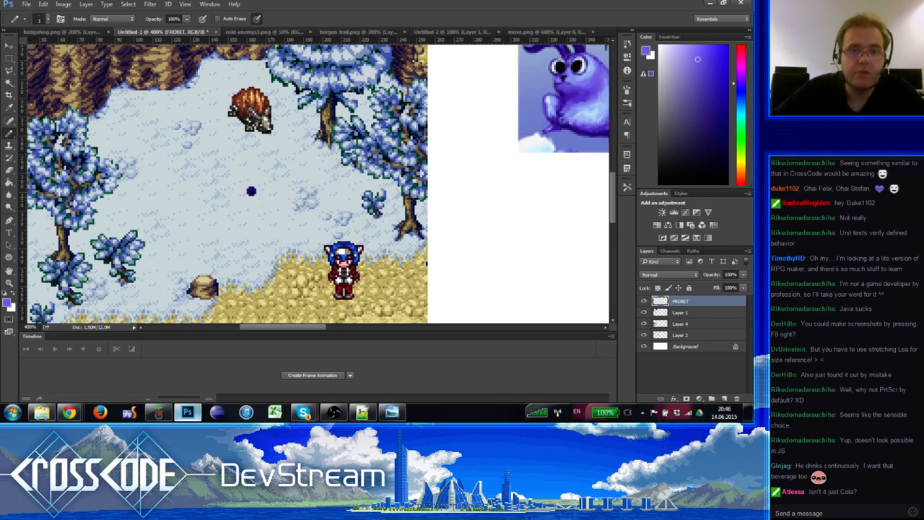
pyautogui.moveTo(249, 185)
pyautogui.mouseDown()
pyautogui.moveTo(262, 202)
pyautogui.moveTo(265, 193)
pyautogui.moveTo(260, 225)
pyautogui.moveTo(320, 187)
pyautogui.mouseUp()
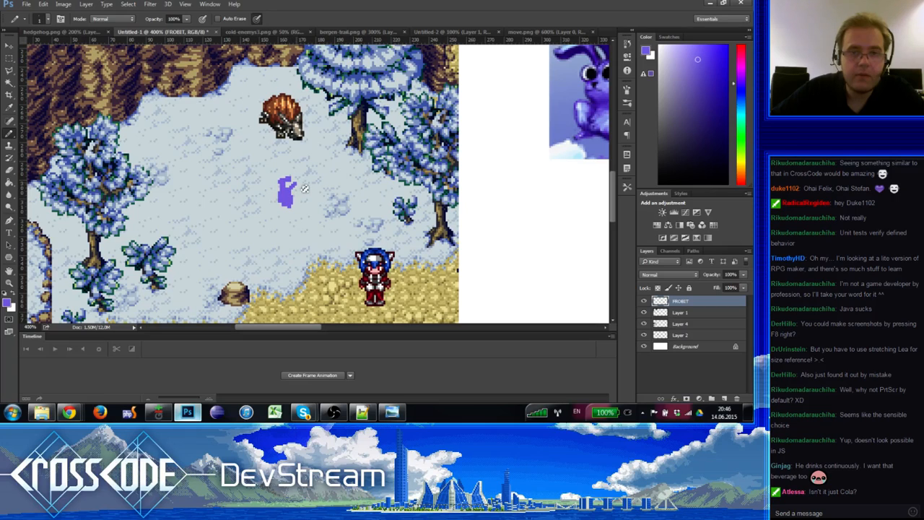
pyautogui.moveTo(305, 188); pyautogui.dragTo(296, 185)
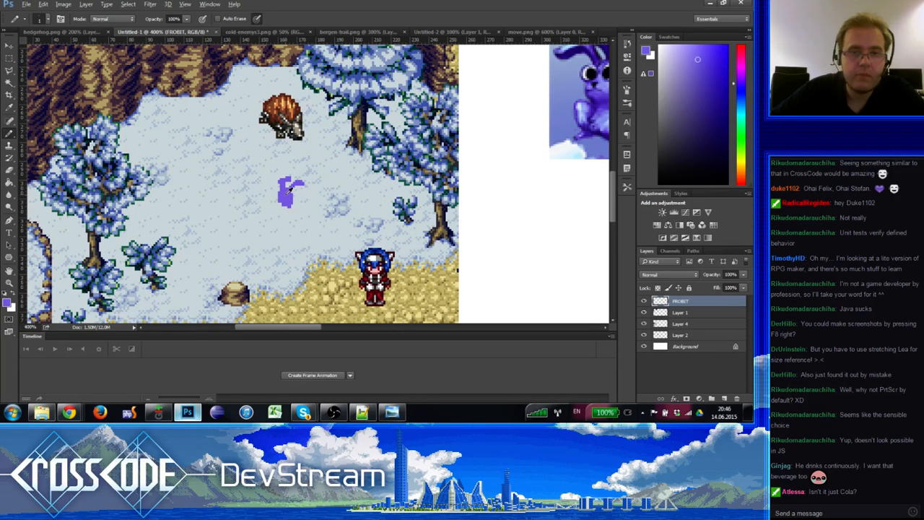
pyautogui.press('e')
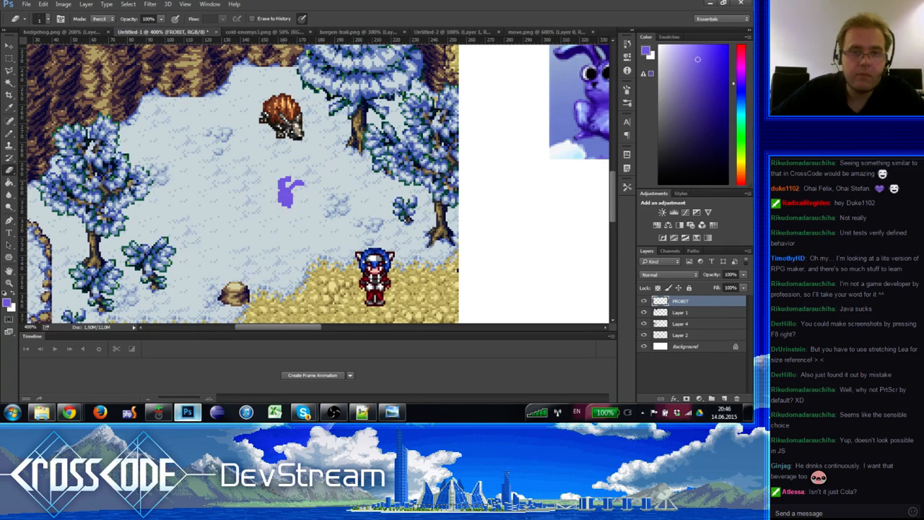
pyautogui.press('b')
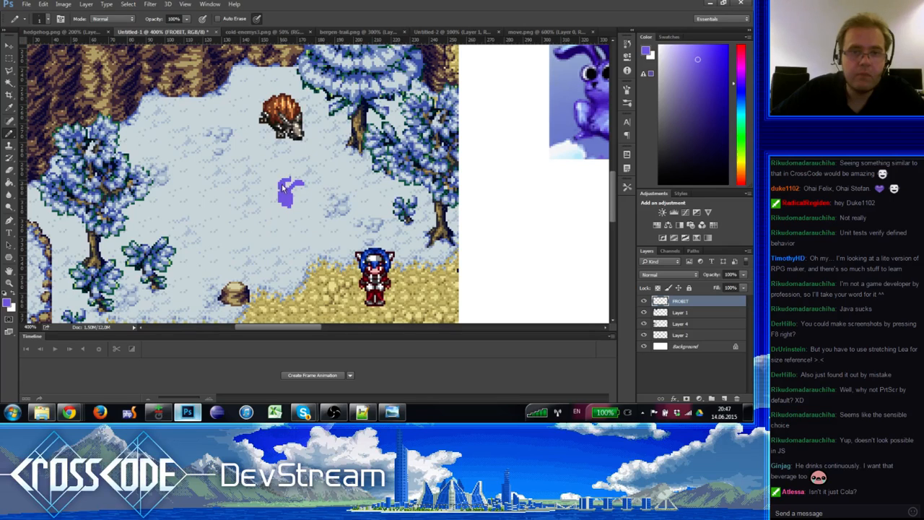
pyautogui.press('e')
pyautogui.press('b')
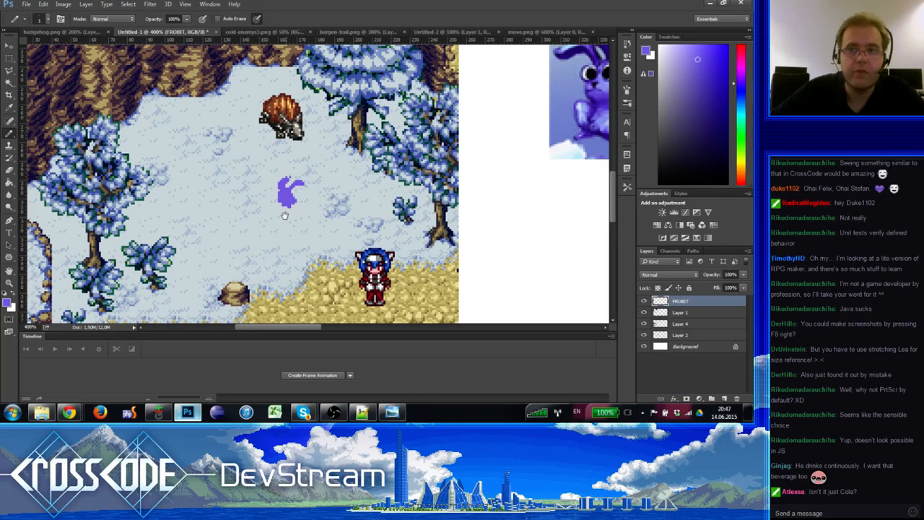
pyautogui.moveTo(285, 215)
pyautogui.mouseDown()
pyautogui.moveTo(257, 263)
pyautogui.moveTo(273, 208)
pyautogui.moveTo(216, 194)
pyautogui.moveTo(259, 200)
pyautogui.moveTo(211, 205)
pyautogui.moveTo(221, 235)
pyautogui.moveTo(194, 236)
pyautogui.mouseUp()
pyautogui.keyDown('alt'); pyautogui.click(185, 241); pyautogui.keyUp('alt')
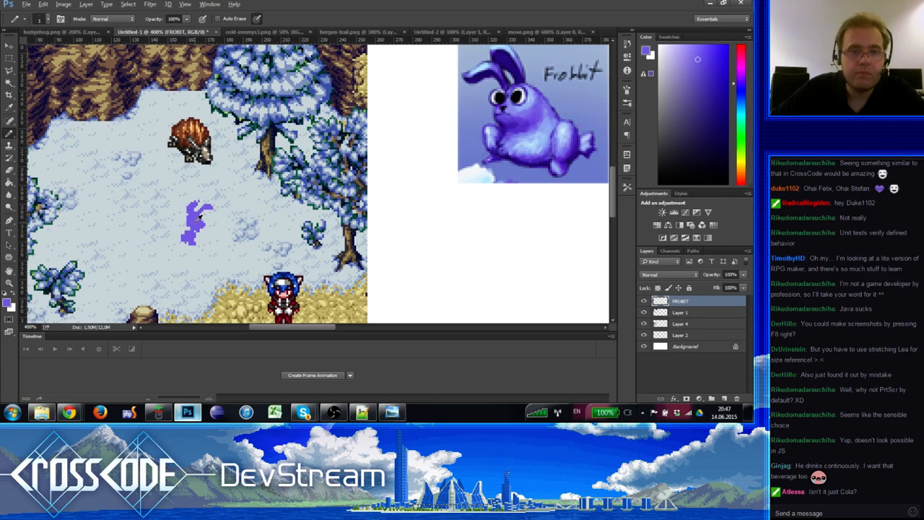
# Step: Set the foreground colour to the darker purple #4e37a4
pyautogui.click(9, 304)
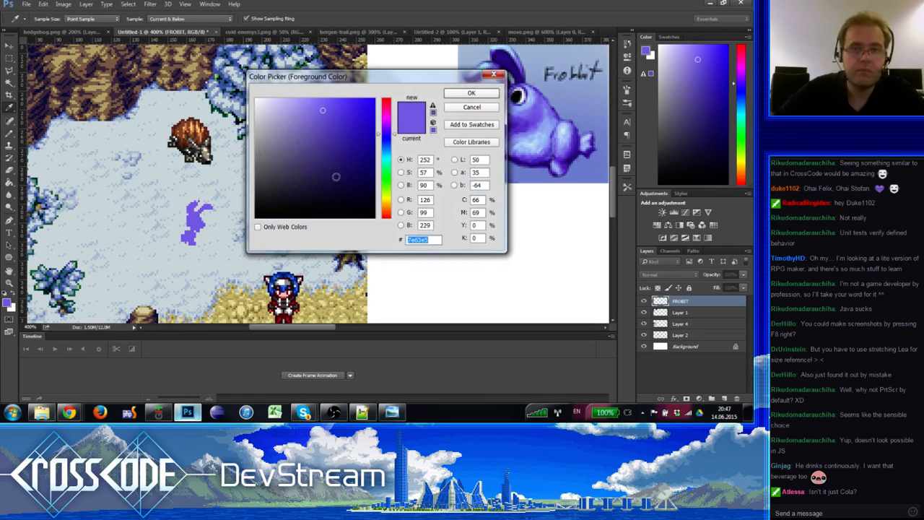
pyautogui.moveTo(336, 177); pyautogui.dragTo(333, 136)
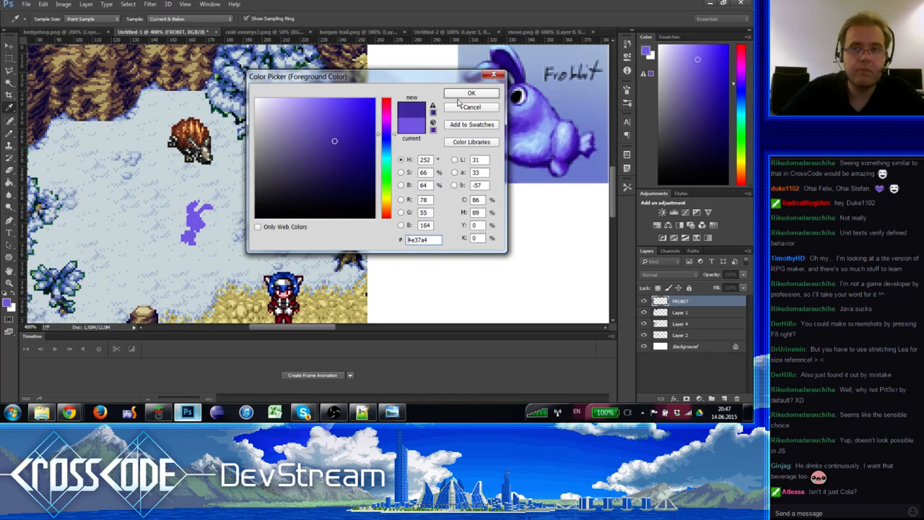
pyautogui.click(471, 94)
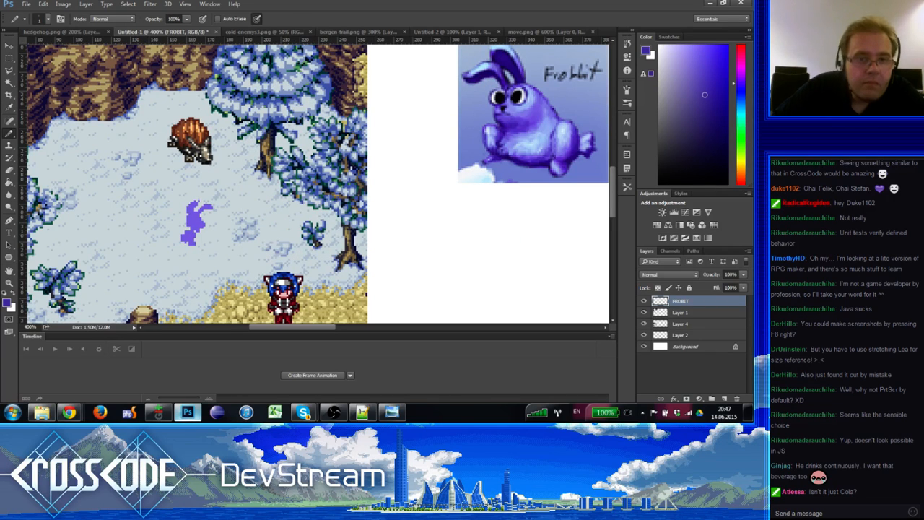
# Step: Pencil the Frobbit's lower body and front legs in light and dark purples sampled from the sprite, erasing stray pixels along the outline
pyautogui.keyDown('alt'); pyautogui.click(198, 242); pyautogui.keyUp('alt')
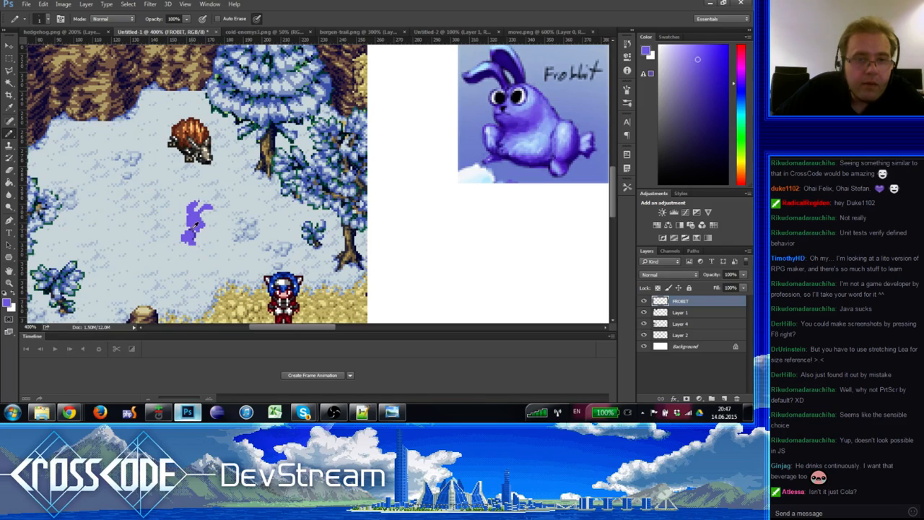
pyautogui.keyDown('alt'); pyautogui.click(191, 230); pyautogui.keyUp('alt')
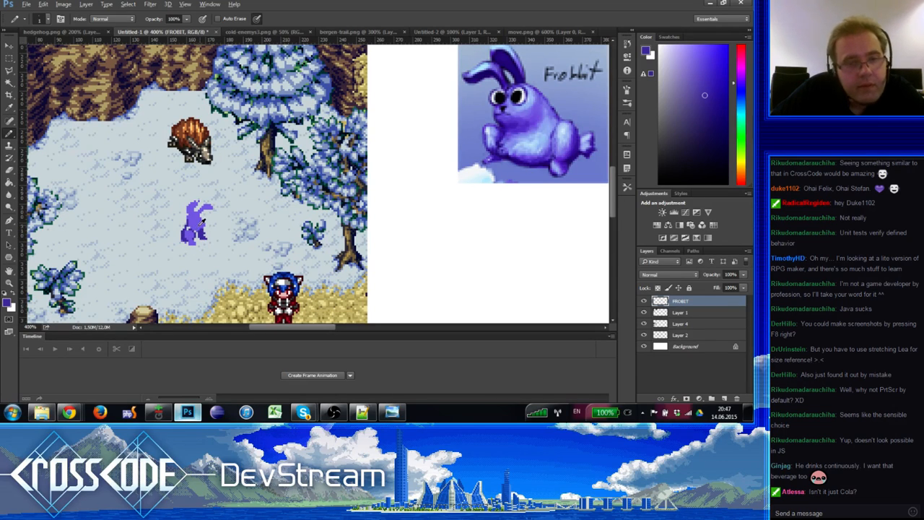
pyautogui.keyDown('alt'); pyautogui.click(205, 221); pyautogui.keyUp('alt')
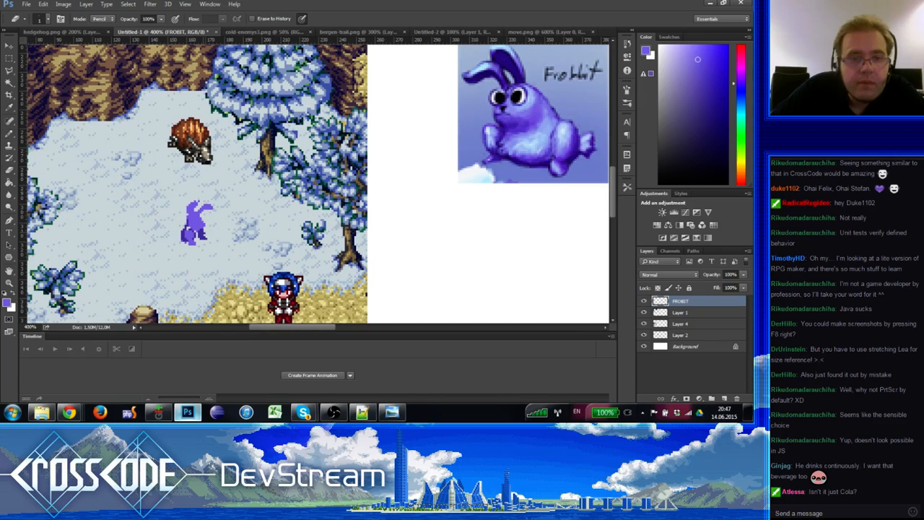
pyautogui.keyDown('alt'); pyautogui.click(206, 229); pyautogui.keyUp('alt')
pyautogui.press('e')
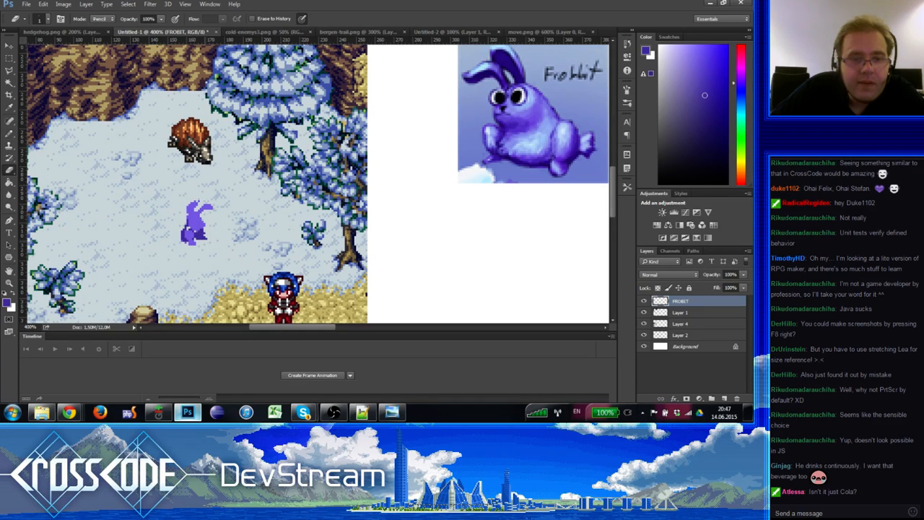
pyautogui.press('b')
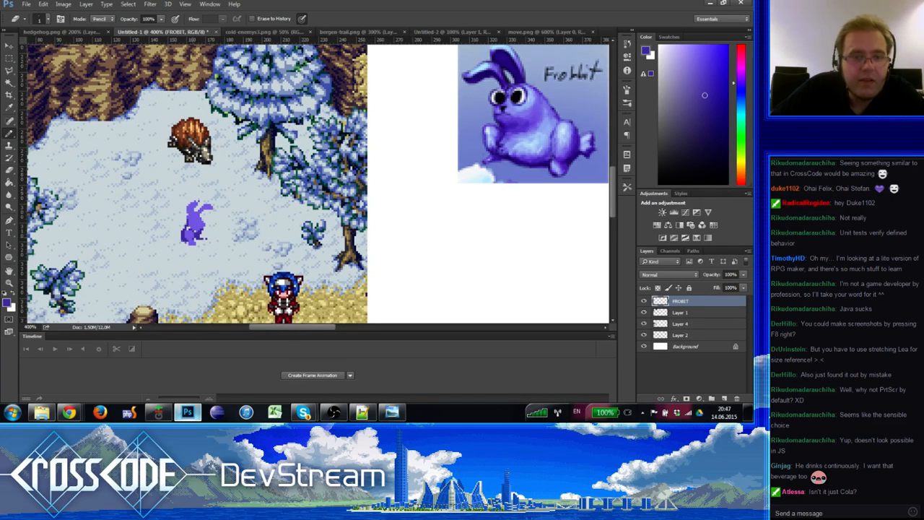
# Step: Refine the Frobbit's feet and belly with the two sampled purples, trimming the front-leg edge with the Eraser
pyautogui.keyDown('alt'); pyautogui.click(191, 235); pyautogui.keyUp('alt')
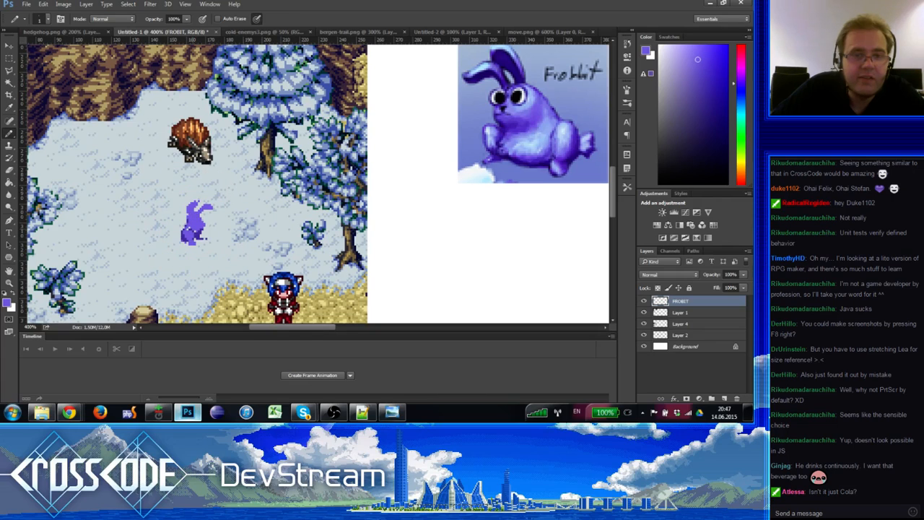
pyautogui.keyDown('alt'); pyautogui.click(200, 236); pyautogui.keyUp('alt')
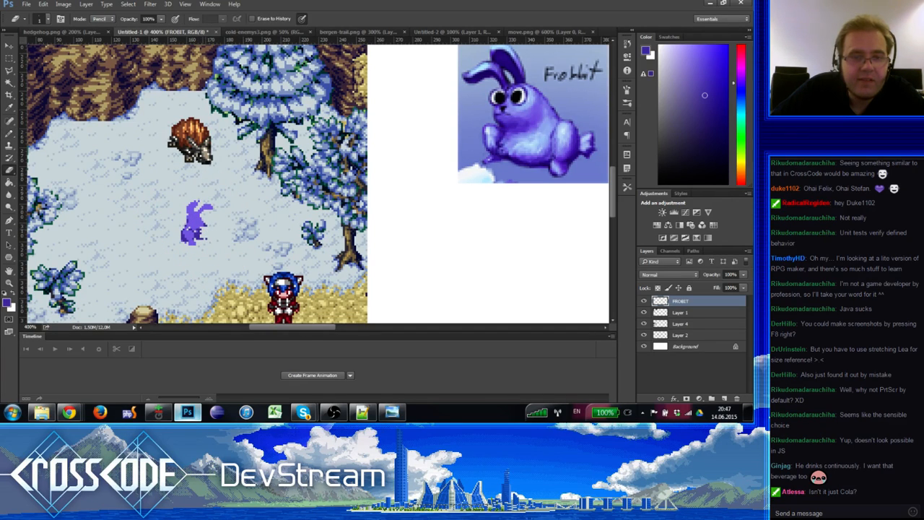
pyautogui.keyDown('alt'); pyautogui.click(200, 232); pyautogui.keyUp('alt')
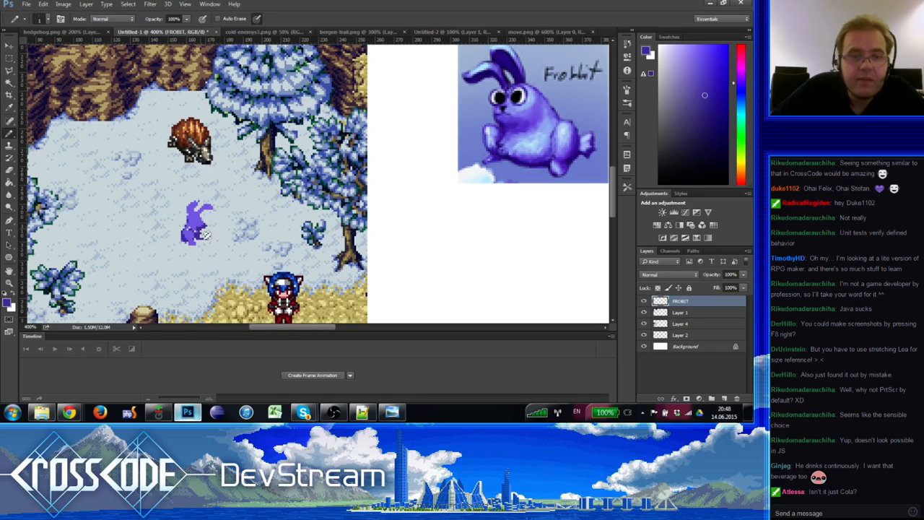
pyautogui.press('e')
pyautogui.click(205, 228)
pyautogui.press('b')
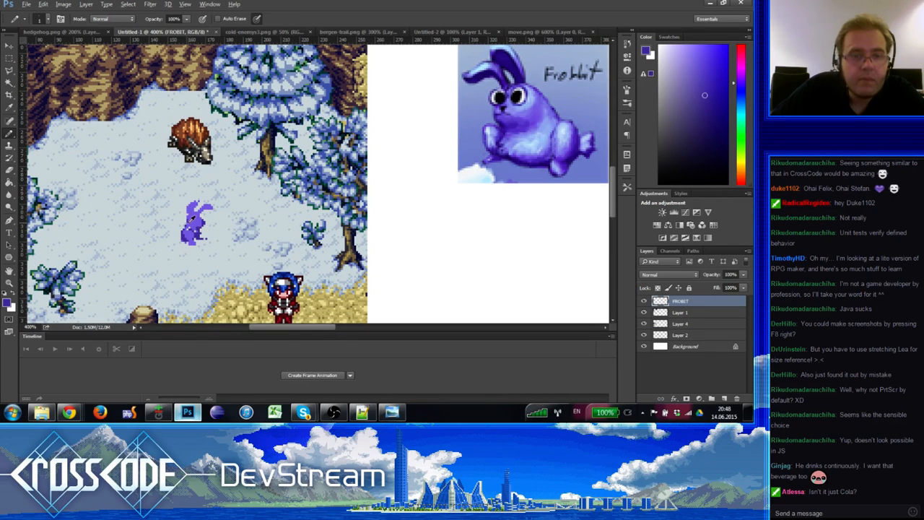
# Step: Pencil a small tail behind the Frobbit's haunch and shade it with the light and dark purples
pyautogui.keyDown('alt'); pyautogui.click(192, 229); pyautogui.keyUp('alt')
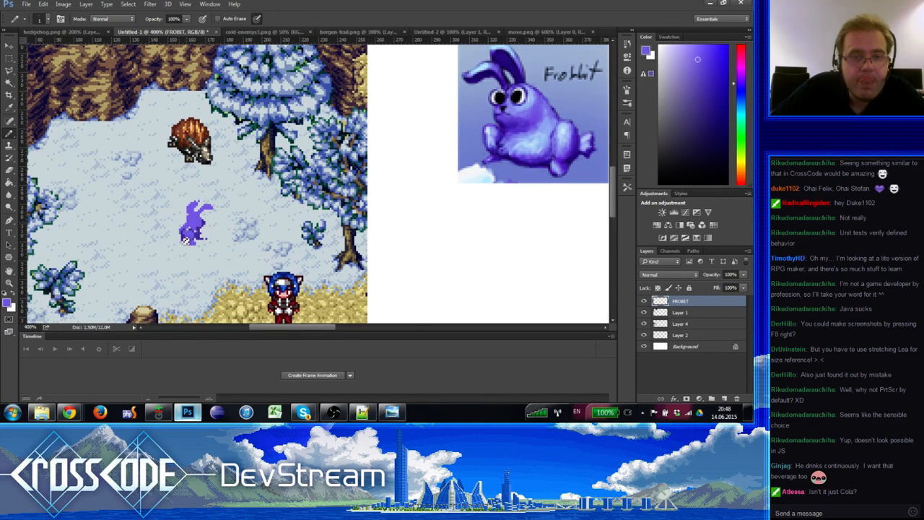
pyautogui.keyDown('alt'); pyautogui.click(188, 236); pyautogui.keyUp('alt')
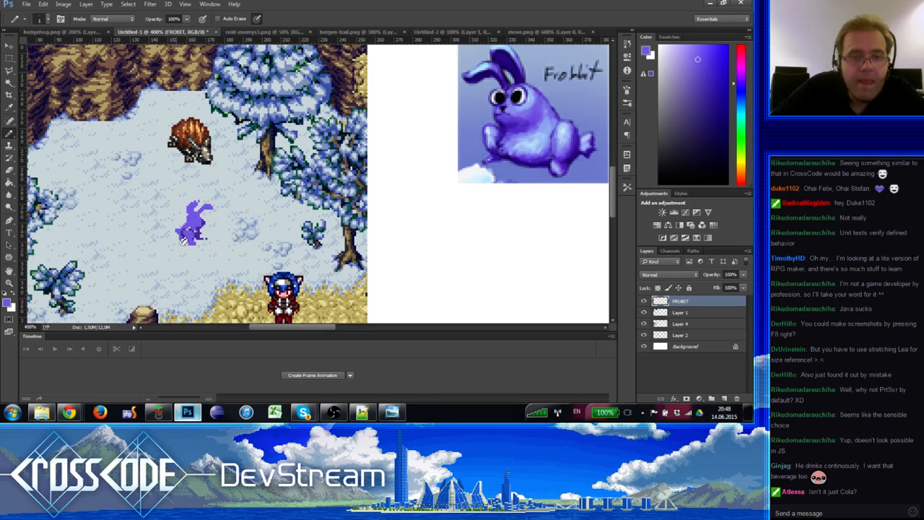
pyautogui.moveTo(182, 240); pyautogui.dragTo(181, 234)
pyautogui.keyDown('alt'); pyautogui.click(193, 228); pyautogui.keyUp('alt')
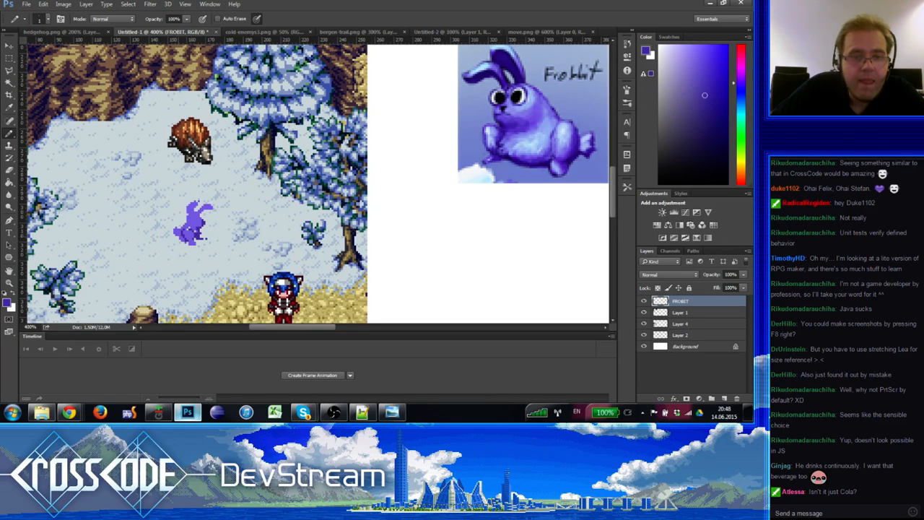
pyautogui.keyDown('alt'); pyautogui.click(178, 232); pyautogui.keyUp('alt')
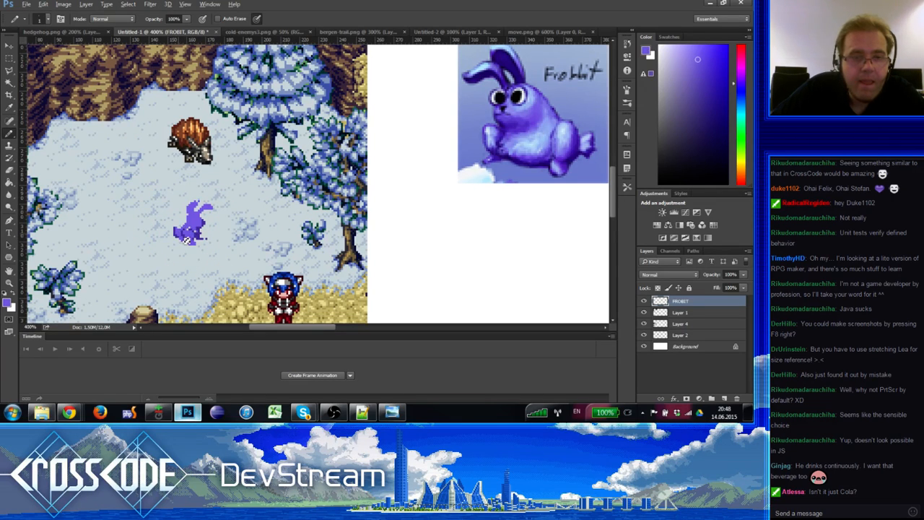
pyautogui.keyDown('alt'); pyautogui.click(176, 234); pyautogui.keyUp('alt')
pyautogui.keyDown('alt'); pyautogui.click(180, 230); pyautogui.keyUp('alt')
pyautogui.keyDown('alt'); pyautogui.click(185, 236); pyautogui.keyUp('alt')
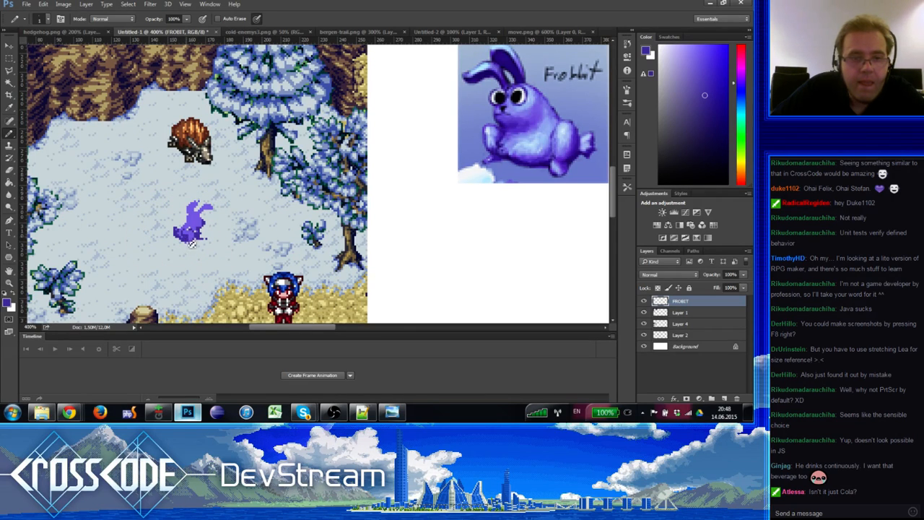
# Step: Shade the Frobbit's hind foot, haunch and body with pixels of the sampled light and dark purples
pyautogui.keyDown('alt'); pyautogui.click(192, 244); pyautogui.keyUp('alt')
pyautogui.keyDown('alt'); pyautogui.click(193, 247); pyautogui.keyUp('alt')
pyautogui.keyDown('alt'); pyautogui.click(194, 248); pyautogui.keyUp('alt')
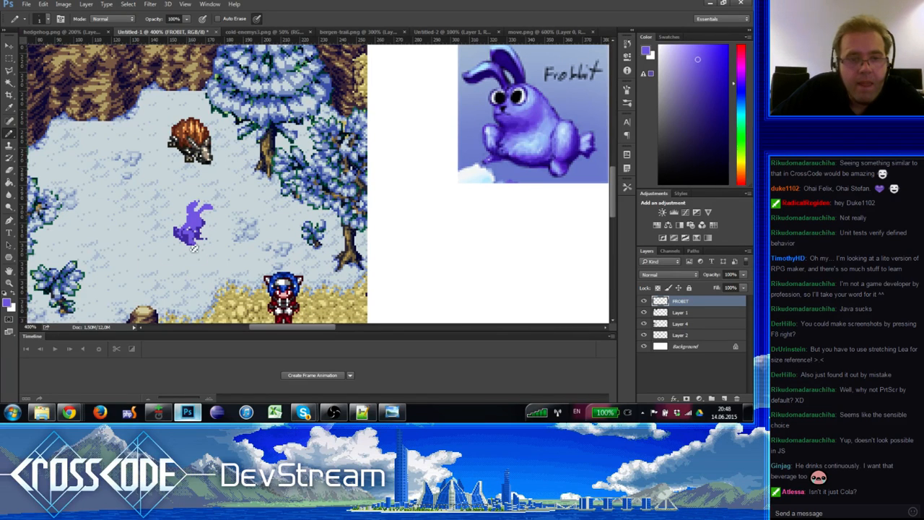
pyautogui.keyDown('alt'); pyautogui.click(198, 248); pyautogui.keyUp('alt')
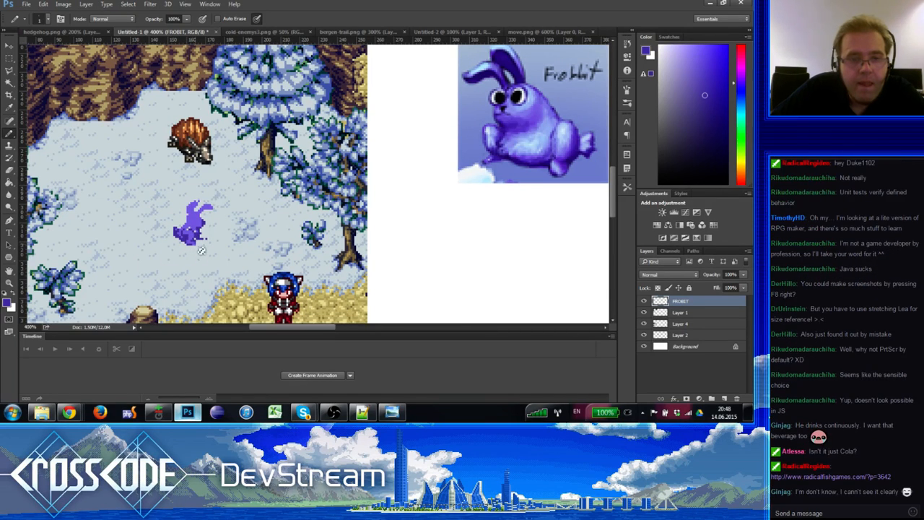
pyautogui.moveTo(211, 273); pyautogui.dragTo(212, 273)
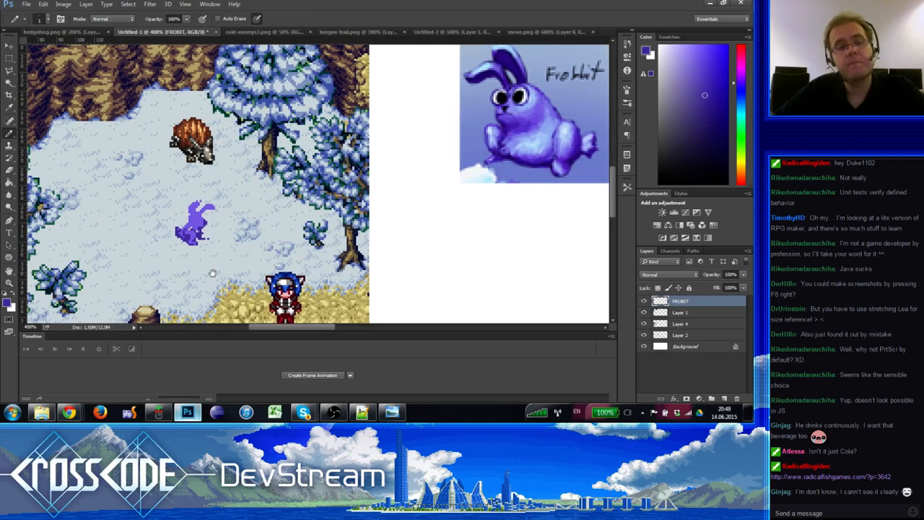
pyautogui.keyDown('alt'); pyautogui.click(195, 232); pyautogui.keyUp('alt')
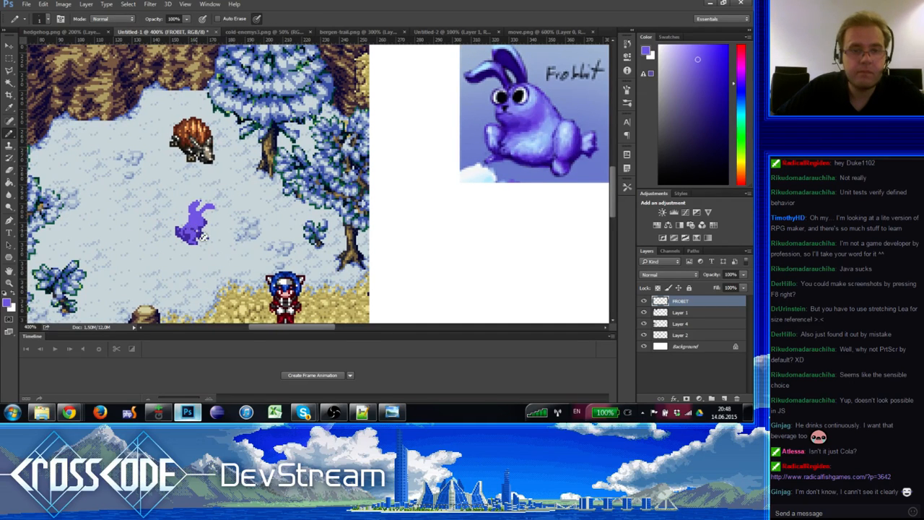
pyautogui.keyDown('alt'); pyautogui.click(201, 223); pyautogui.keyUp('alt')
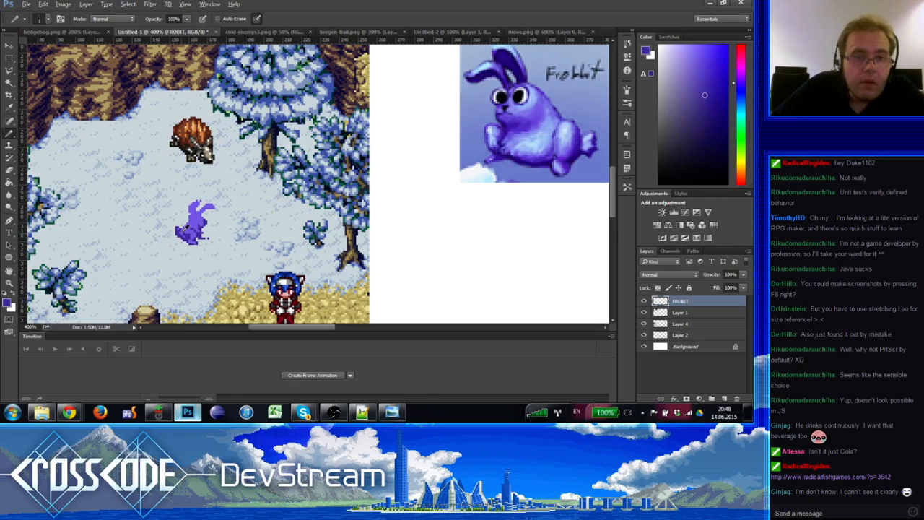
pyautogui.keyDown('alt'); pyautogui.click(180, 236); pyautogui.keyUp('alt')
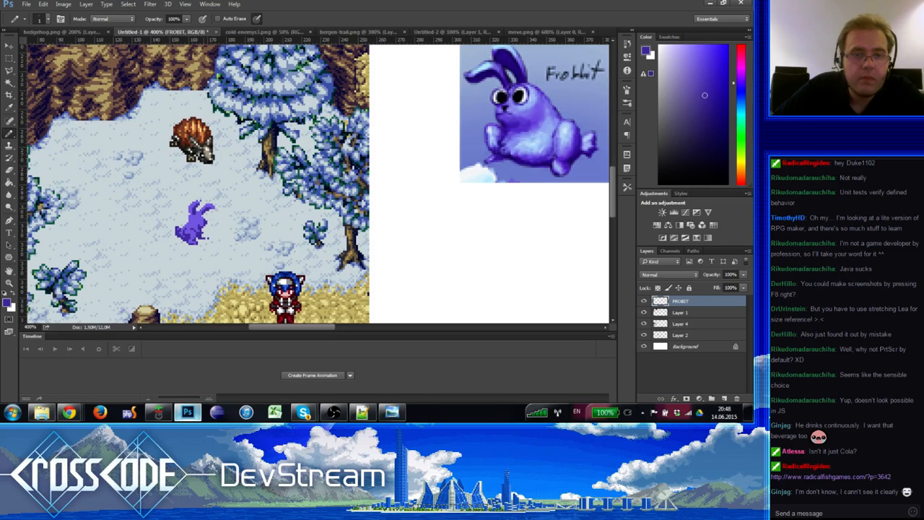
# Step: Shape and shade the Frobbit's two ears using the light and dark purples sampled from the sprite
pyautogui.keyDown('alt'); pyautogui.click(207, 205); pyautogui.keyUp('alt')
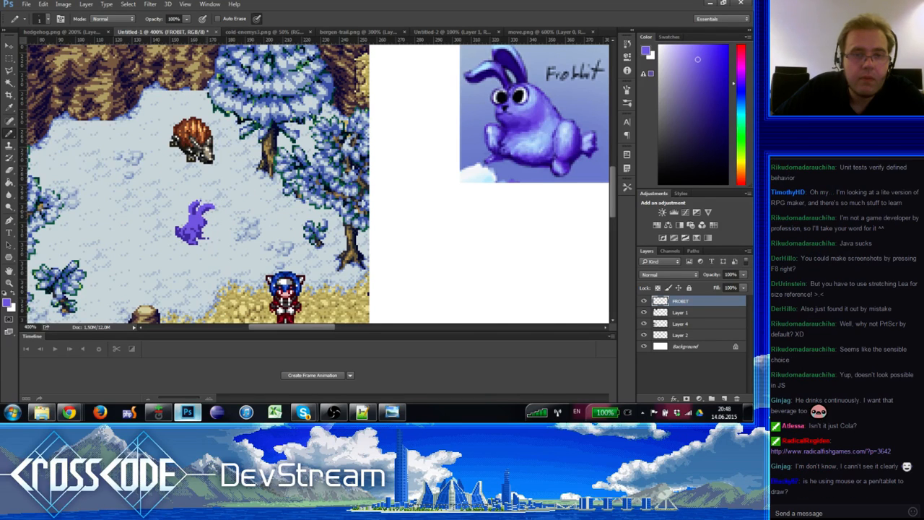
pyautogui.keyDown('alt'); pyautogui.click(208, 211); pyautogui.keyUp('alt')
pyautogui.keyDown('alt'); pyautogui.click(196, 211); pyautogui.keyUp('alt')
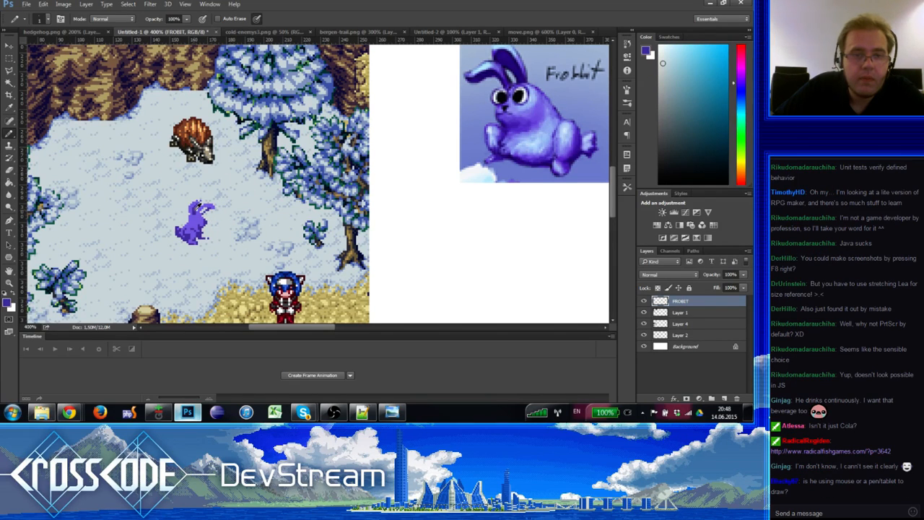
pyautogui.keyDown('alt'); pyautogui.click(203, 220); pyautogui.keyUp('alt')
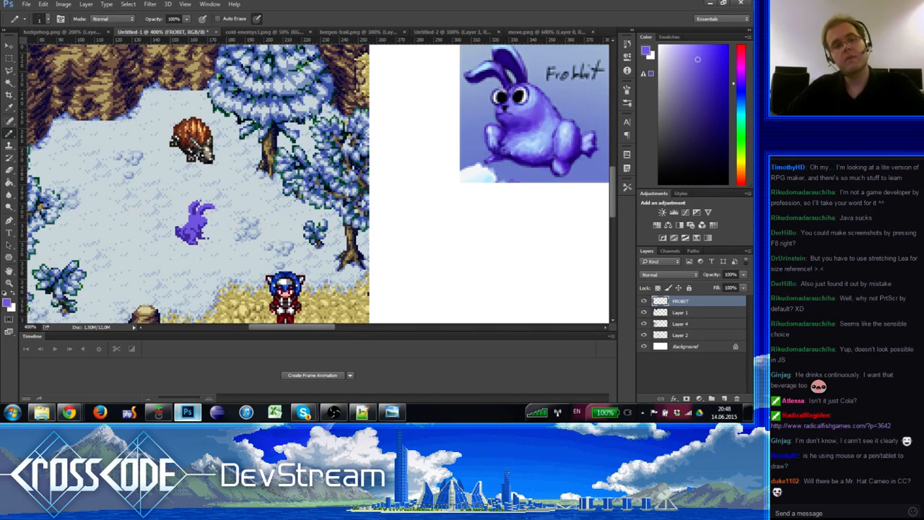
# Step: Touch up the Frobbit's head and chest pixels at 500% zoom with the Pencil and the two sampled purples
pyautogui.click(9, 282)
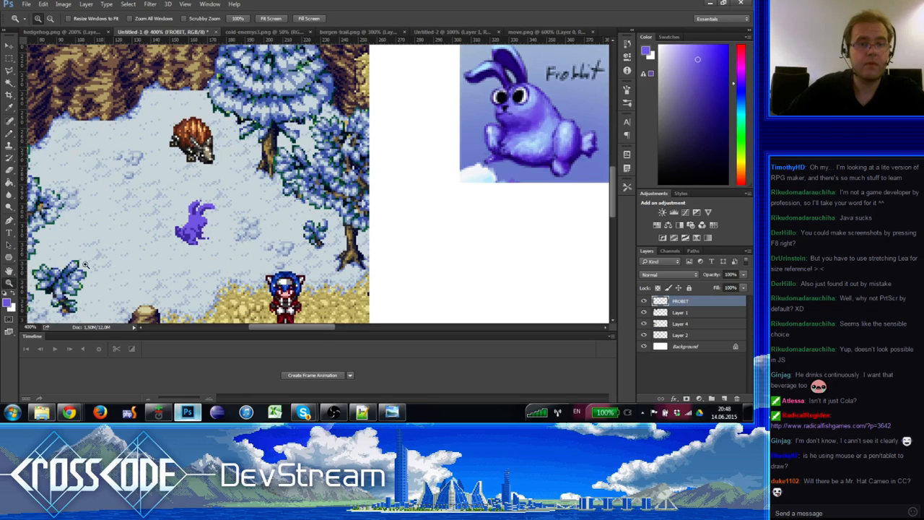
pyautogui.click(120, 259)
pyautogui.moveTo(149, 245); pyautogui.dragTo(122, 227)
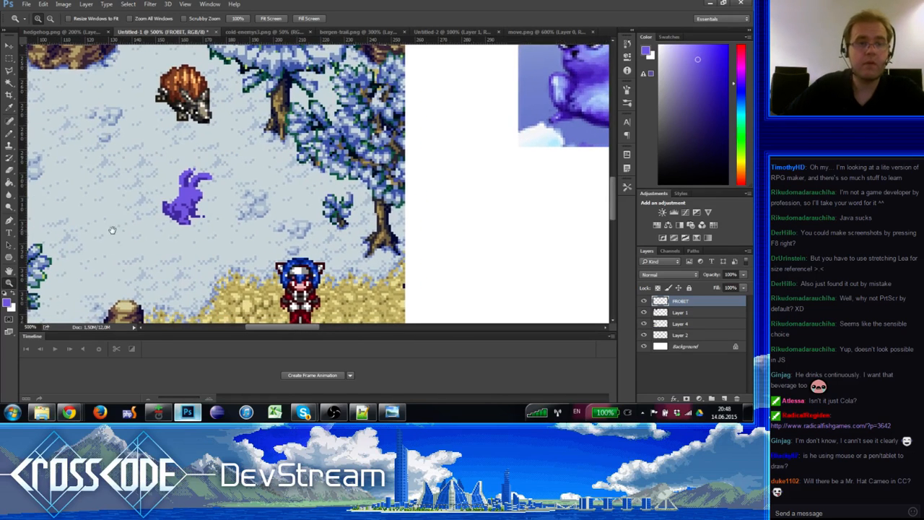
pyautogui.click(9, 135)
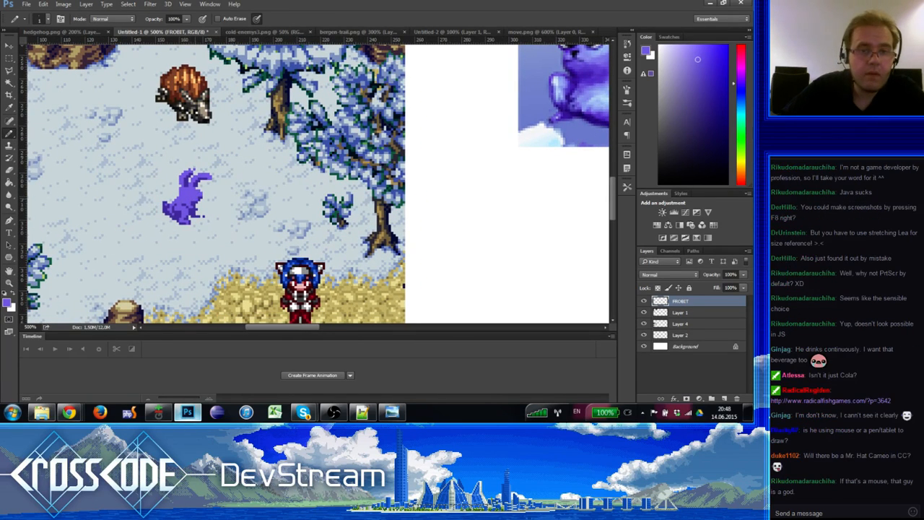
pyautogui.keyDown('alt'); pyautogui.click(196, 197); pyautogui.keyUp('alt')
pyautogui.keyDown('alt'); pyautogui.click(195, 203); pyautogui.keyUp('alt')
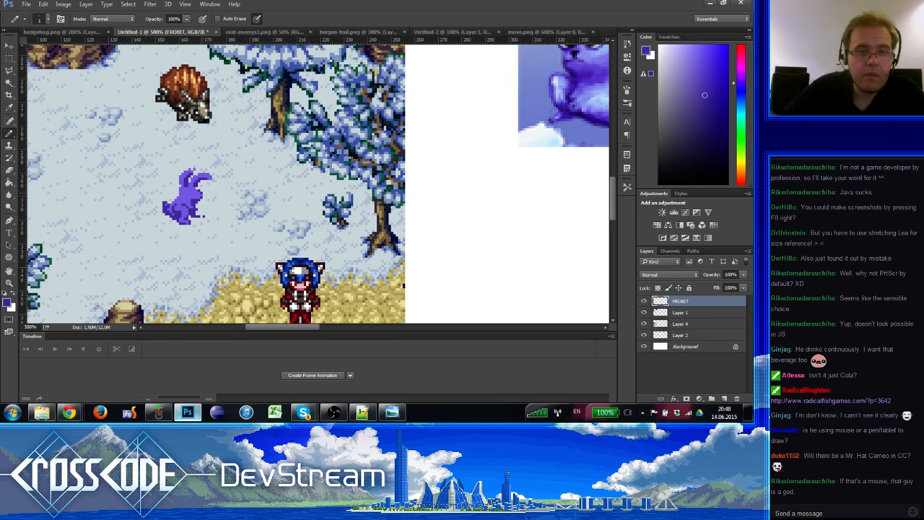
pyautogui.keyDown('alt'); pyautogui.click(197, 191); pyautogui.keyUp('alt')
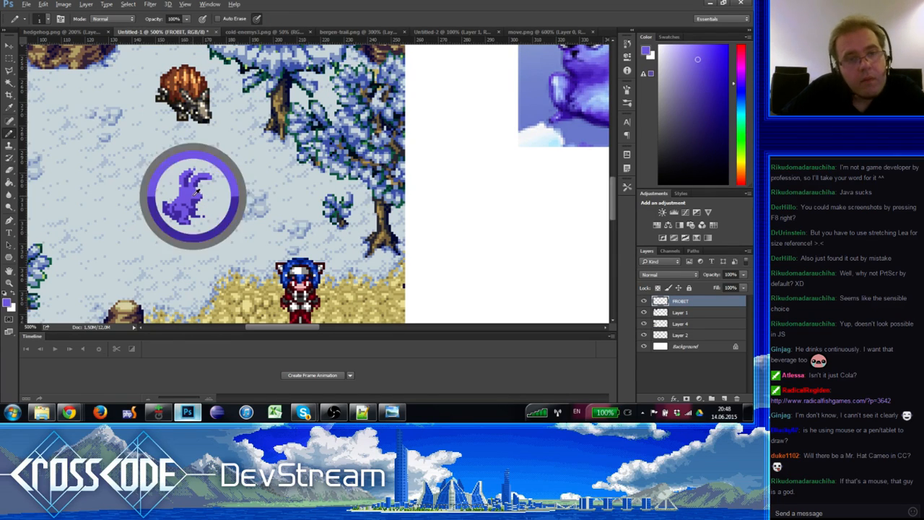
# Step: Retouch the Frobbit's body and head shading, and erase pixels from the ear that points forward
pyautogui.keyDown('alt'); pyautogui.click(182, 203); pyautogui.keyUp('alt')
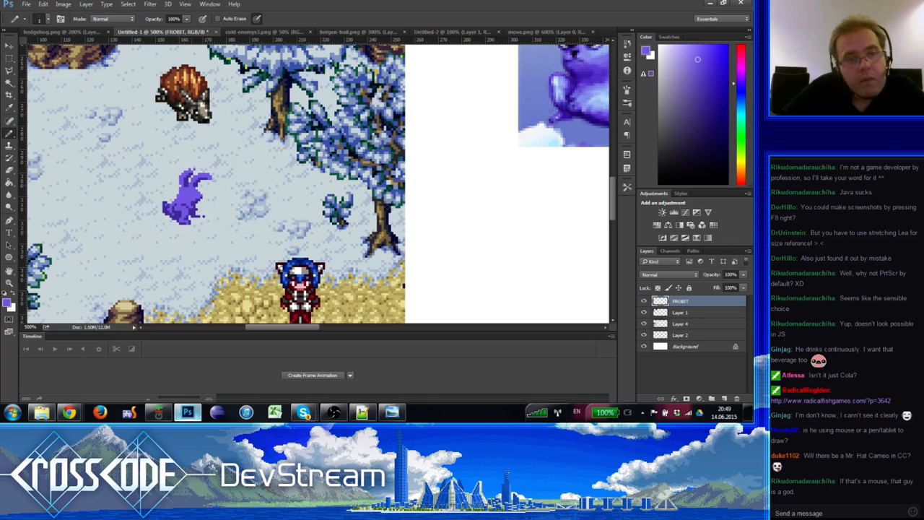
pyautogui.keyDown('alt'); pyautogui.click(194, 186); pyautogui.keyUp('alt')
pyautogui.press('e')
pyautogui.press('b')
pyautogui.press('e')
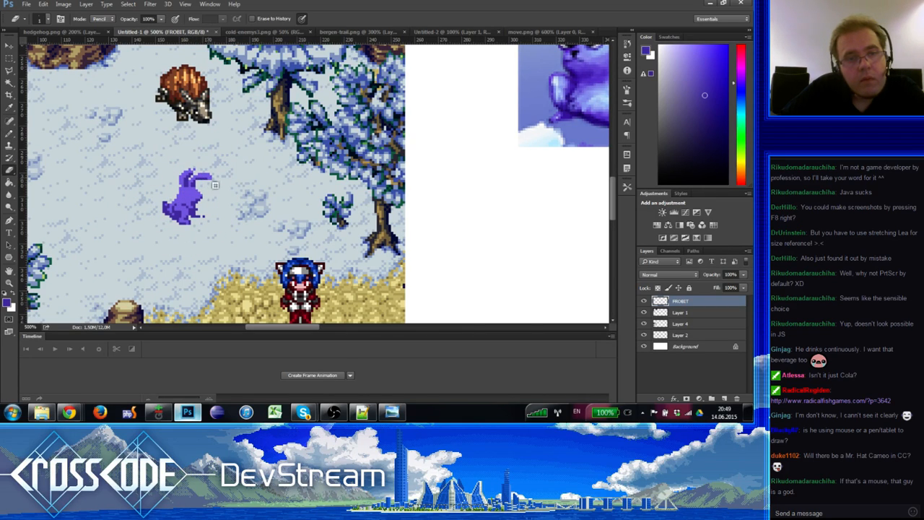
pyautogui.click(209, 176)
pyautogui.press('b')
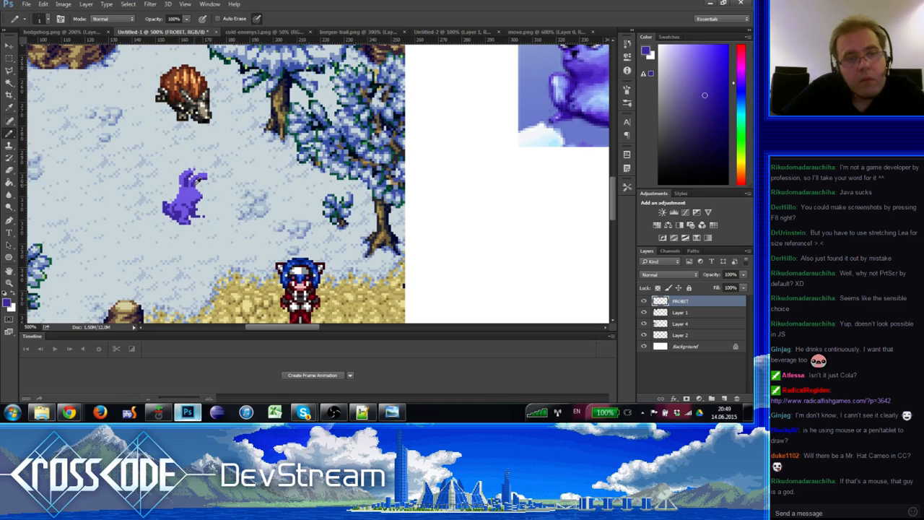
# Step: Refine the Frobbit's head, neck and forward ear pixels with the Pencil, alternating between the sampled light and dark purples
pyautogui.keyDown('alt'); pyautogui.click(195, 186); pyautogui.keyUp('alt')
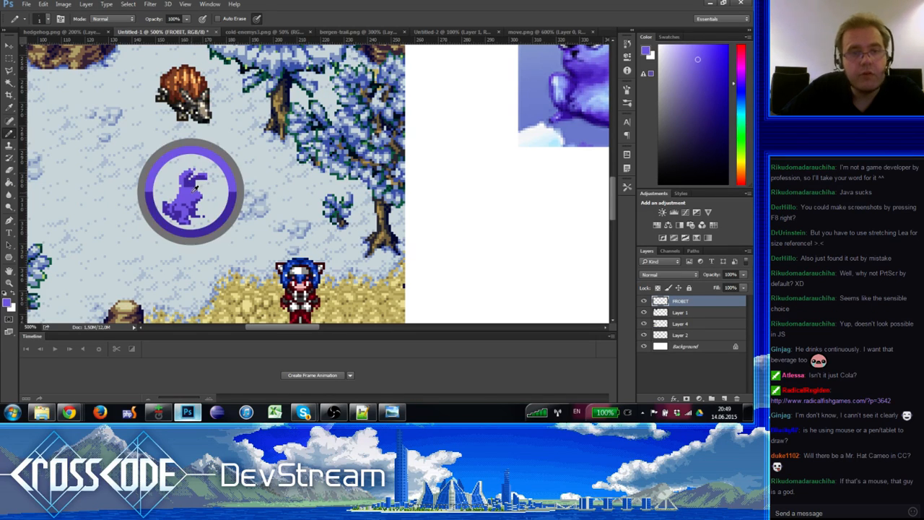
pyautogui.keyDown('alt'); pyautogui.click(193, 184); pyautogui.keyUp('alt')
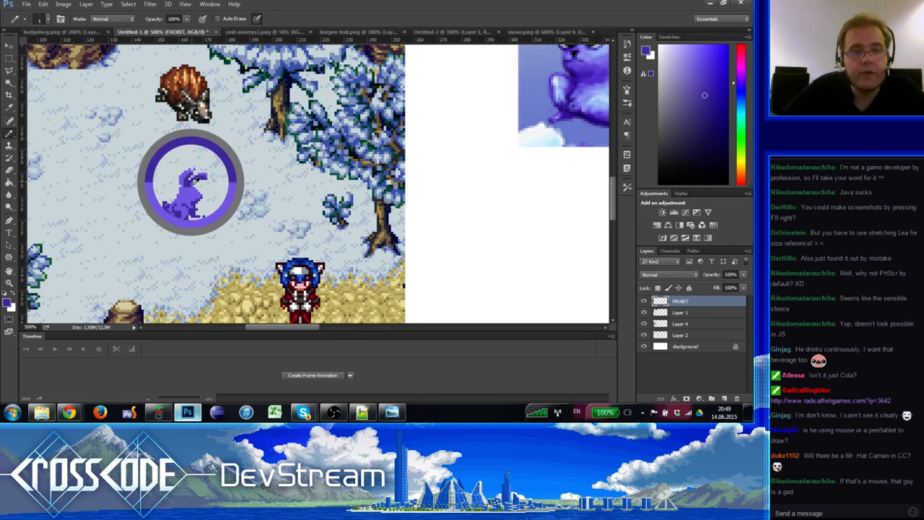
pyautogui.keyDown('alt'); pyautogui.click(203, 180); pyautogui.keyUp('alt')
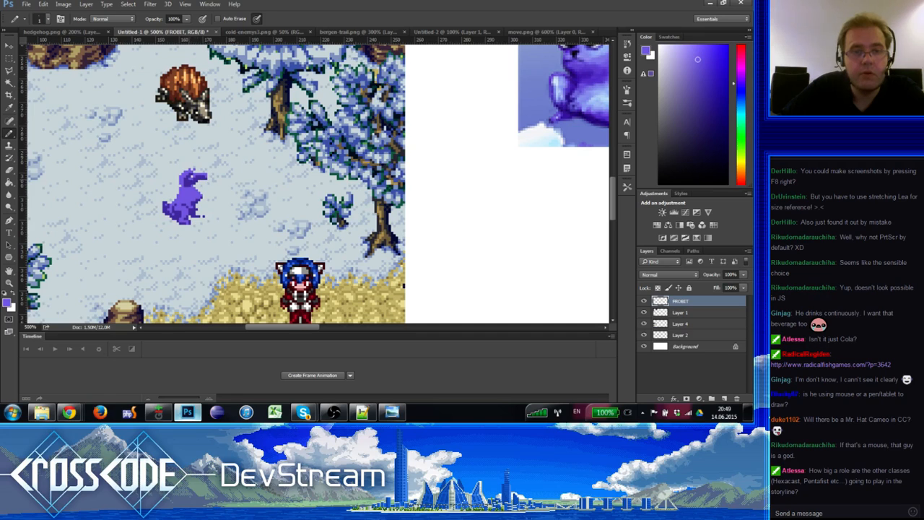
pyautogui.press('e')
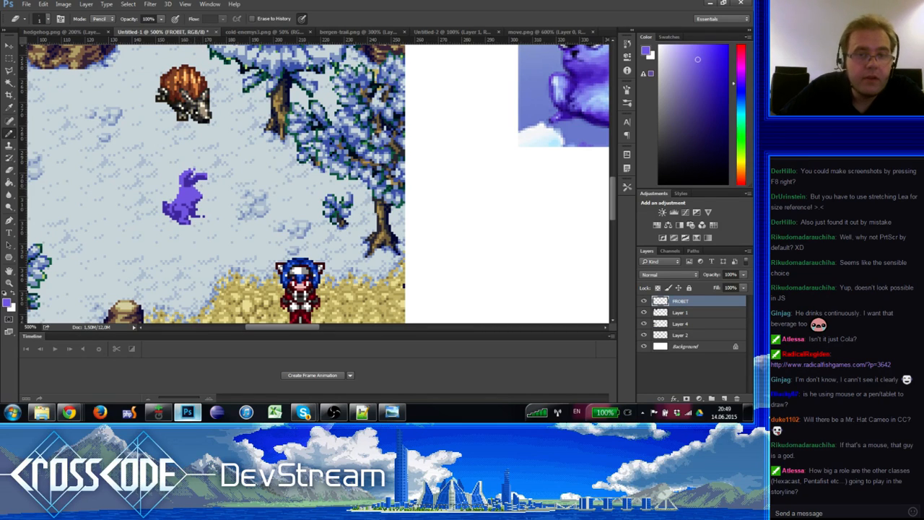
pyautogui.press('b')
pyautogui.keyDown('alt'); pyautogui.click(195, 189); pyautogui.keyUp('alt')
pyautogui.keyDown('alt'); pyautogui.click(198, 193); pyautogui.keyUp('alt')
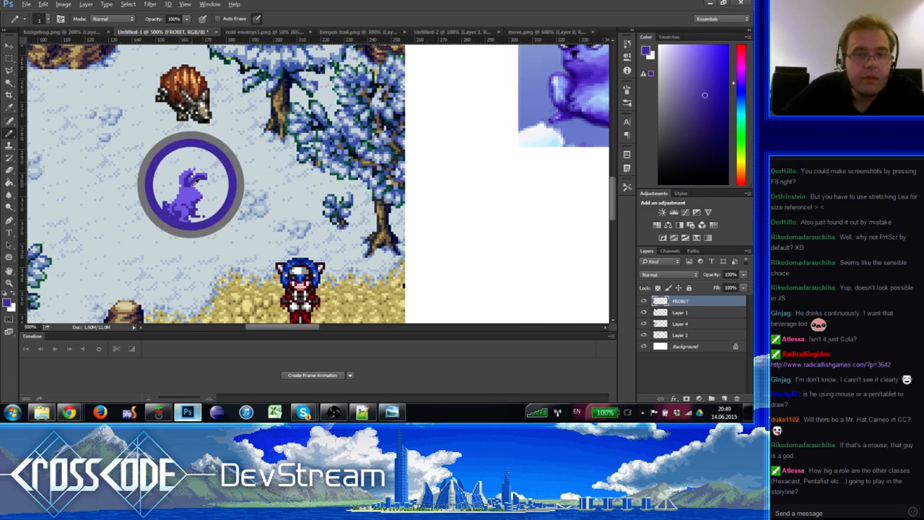
pyautogui.keyDown('alt'); pyautogui.click(193, 180); pyautogui.keyUp('alt')
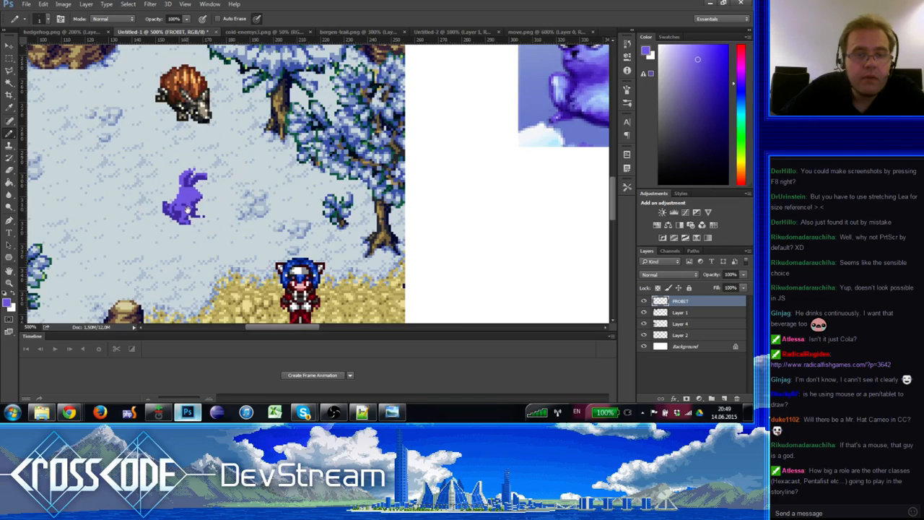
# Step: Touch up the shading on the Frobbit's chest and upper body using the light and dark purples sampled from the sprite
pyautogui.moveTo(188, 210); pyautogui.dragTo(167, 229)
pyautogui.keyDown('alt'); pyautogui.click(182, 197); pyautogui.keyUp('alt')
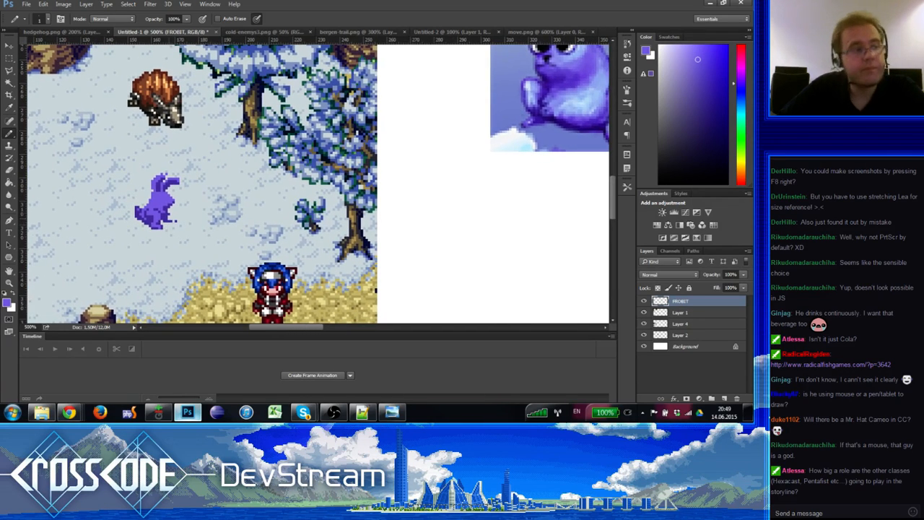
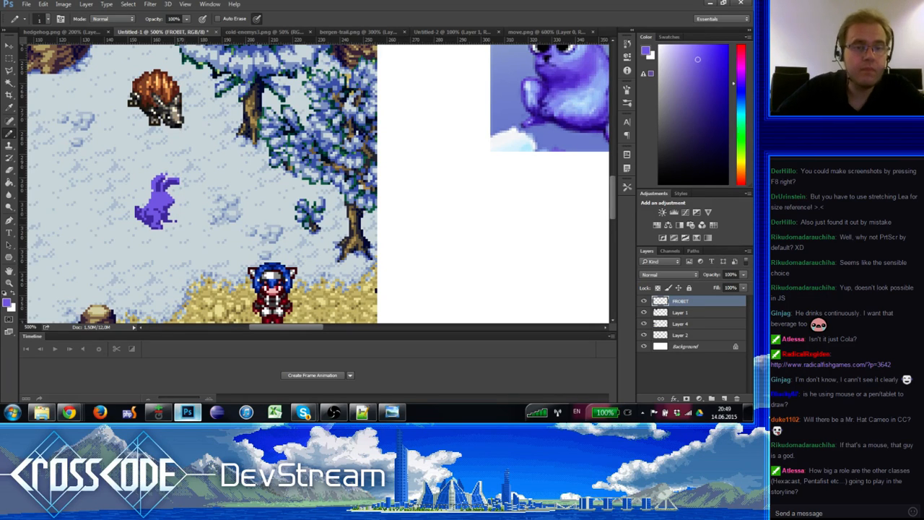
pyautogui.keyDown('alt'); pyautogui.click(169, 205); pyautogui.keyUp('alt')
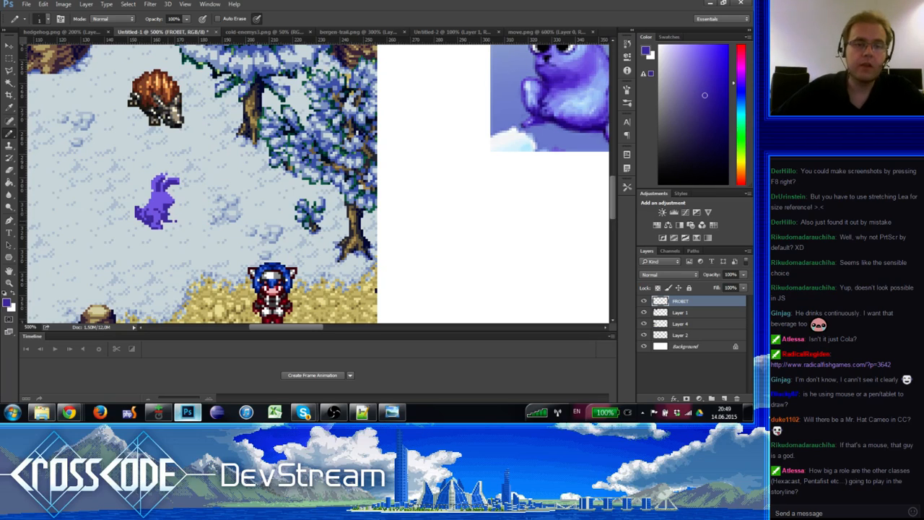
pyautogui.keyDown('alt'); pyautogui.click(166, 206); pyautogui.keyUp('alt')
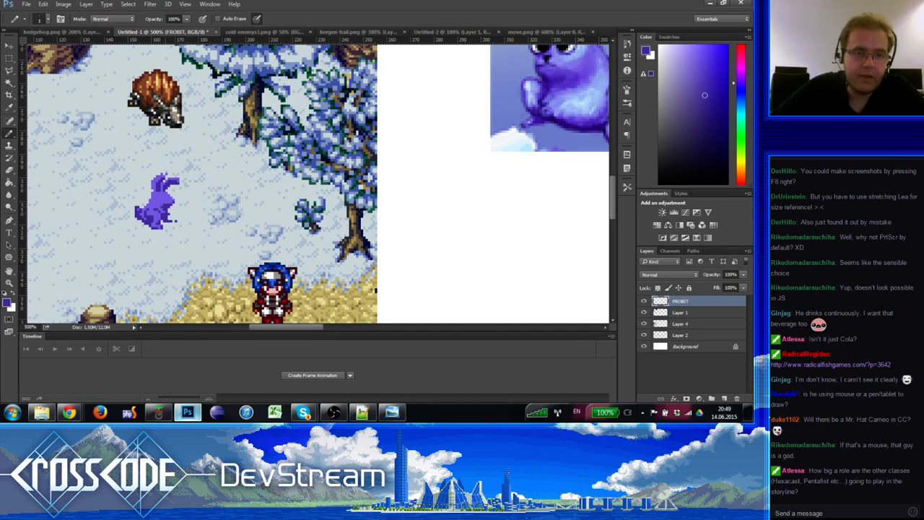
pyautogui.keyDown('alt'); pyautogui.click(163, 198); pyautogui.keyUp('alt')
pyautogui.keyDown('alt'); pyautogui.click(160, 207); pyautogui.keyUp('alt')
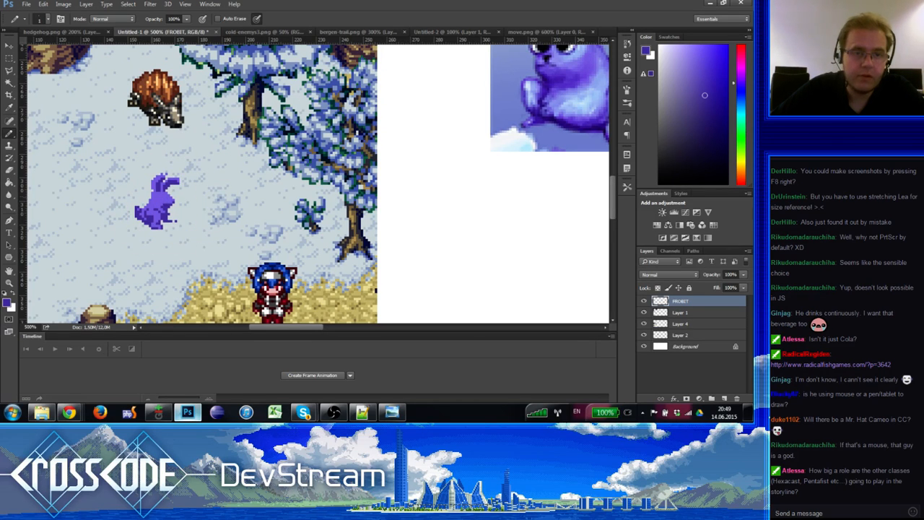
# Step: Shade the purple rabbit sprite's lower body and front with pixels in the light and dark purples sampled from it
pyautogui.keyDown('alt'); pyautogui.click(153, 204); pyautogui.keyUp('alt')
pyautogui.keyDown('alt'); pyautogui.click(156, 203); pyautogui.keyUp('alt')
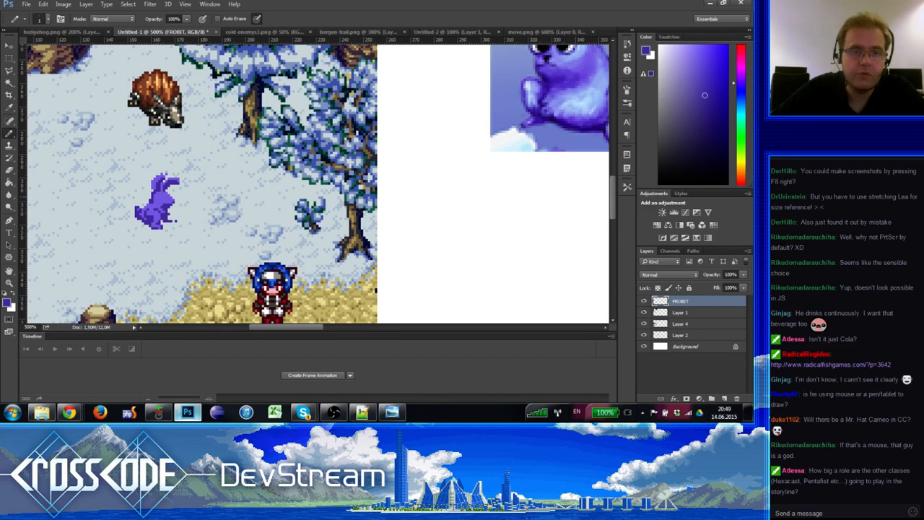
pyautogui.keyDown('alt'); pyautogui.click(156, 197); pyautogui.keyUp('alt')
pyautogui.moveTo(240, 195); pyautogui.dragTo(180, 236)
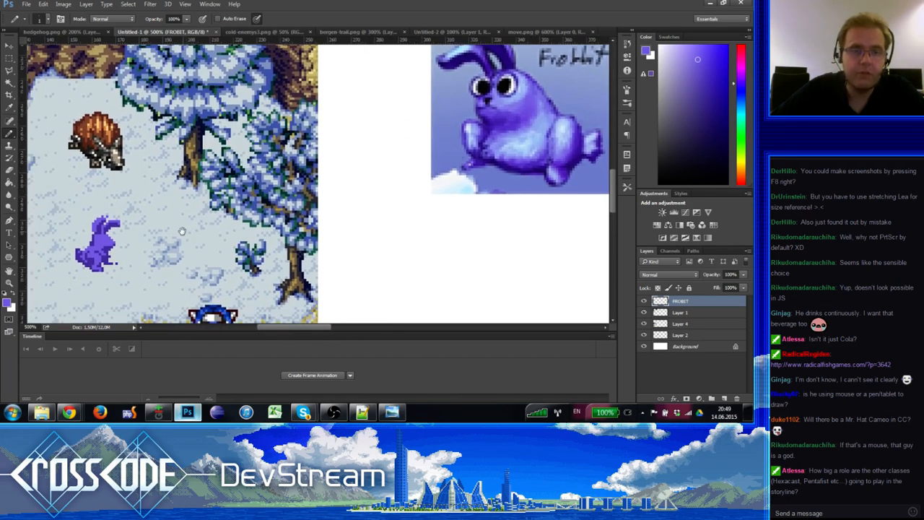
pyautogui.keyDown('alt'); pyautogui.click(97, 260); pyautogui.keyUp('alt')
pyautogui.keyDown('alt'); pyautogui.click(99, 264); pyautogui.keyUp('alt')
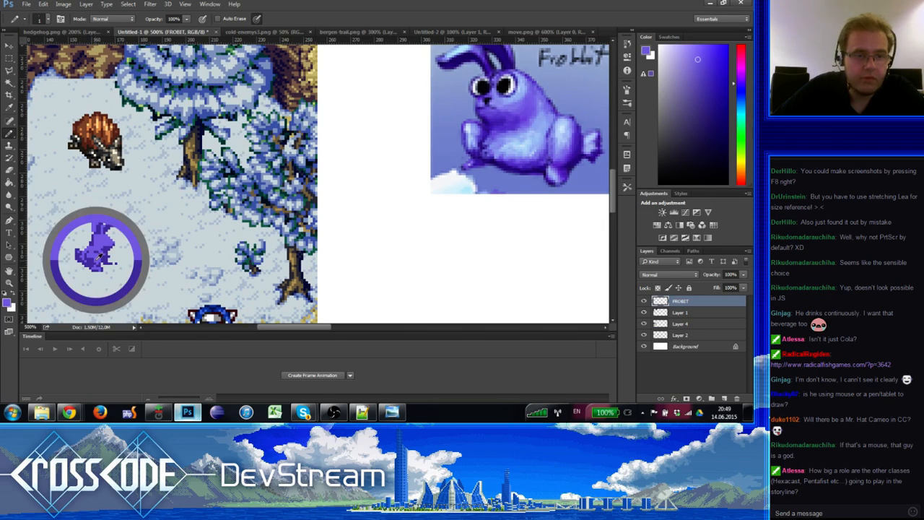
pyautogui.keyDown('alt'); pyautogui.click(108, 259); pyautogui.keyUp('alt')
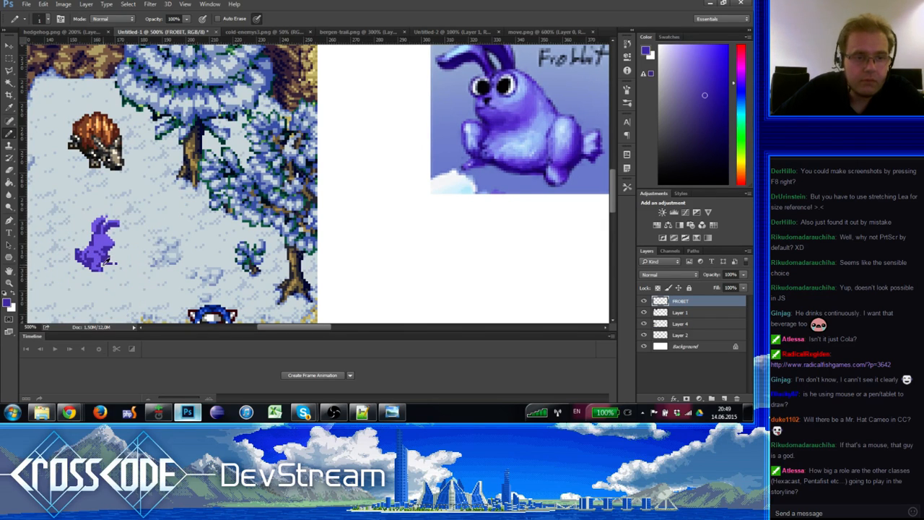
# Step: Clean up the rabbit's lower edge with the Eraser and pencil the hind leg and belly in sampled light and dark purple
pyautogui.press('e')
pyautogui.press('b')
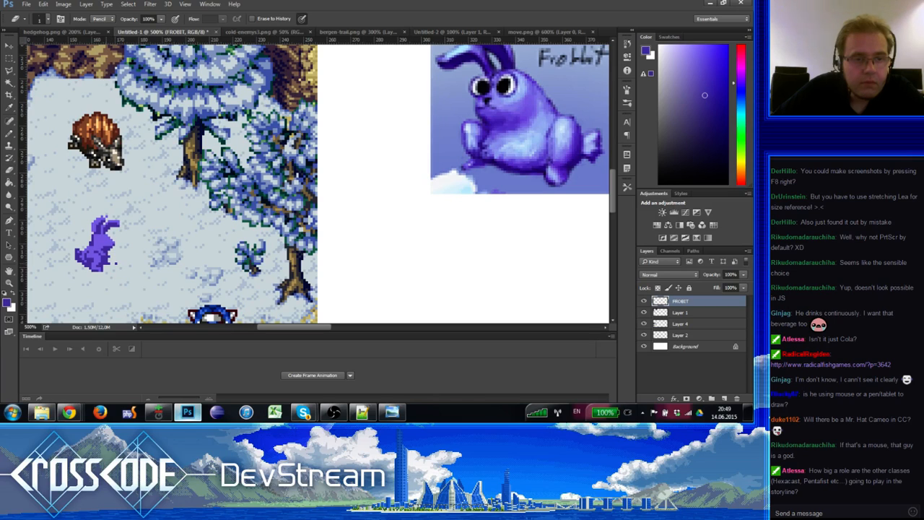
pyautogui.keyDown('alt'); pyautogui.click(98, 264); pyautogui.keyUp('alt')
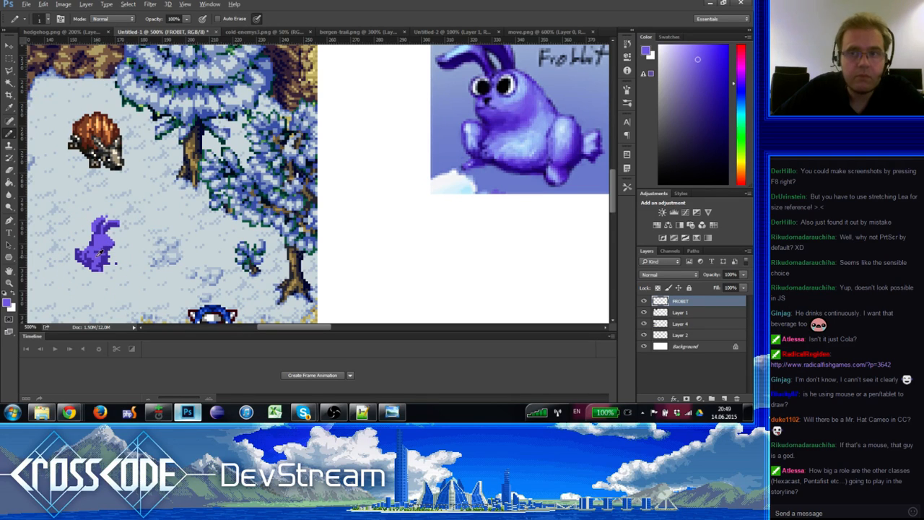
pyautogui.keyDown('alt'); pyautogui.click(96, 262); pyautogui.keyUp('alt')
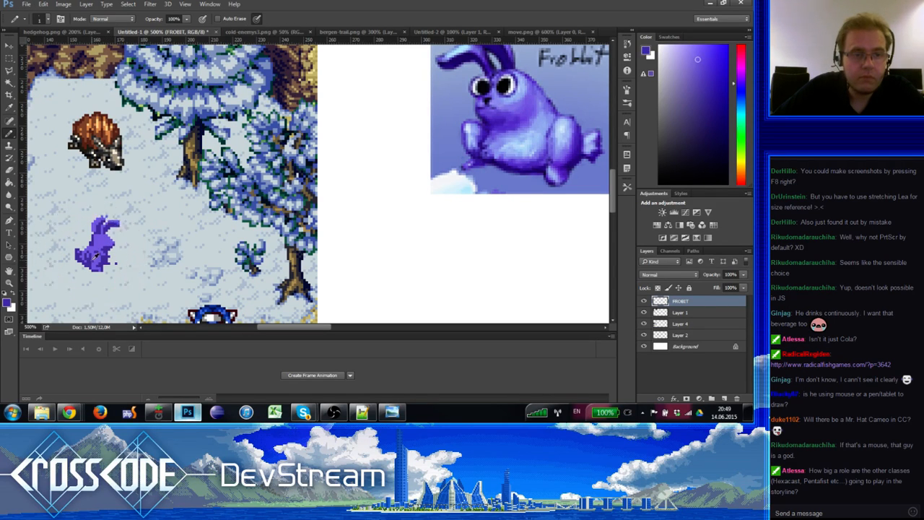
pyautogui.keyDown('alt'); pyautogui.click(94, 263); pyautogui.keyUp('alt')
pyautogui.keyDown('alt'); pyautogui.click(93, 265); pyautogui.keyUp('alt')
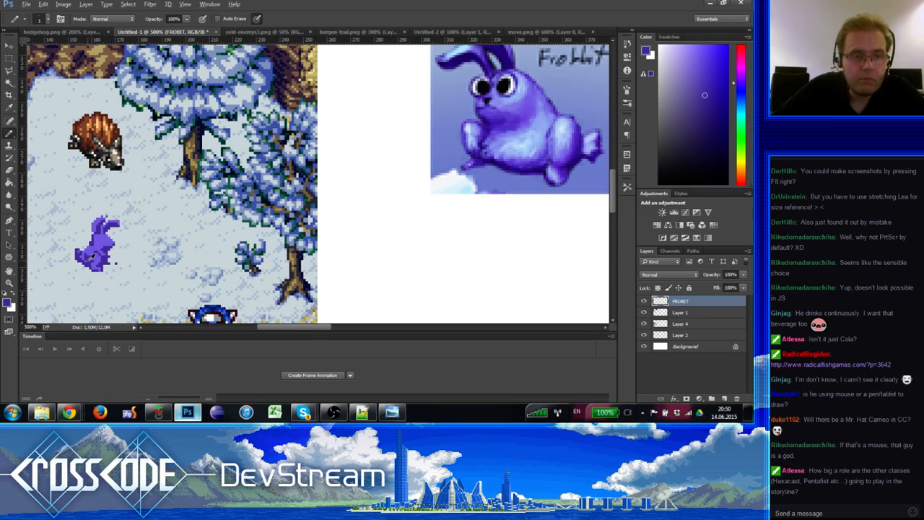
pyautogui.keyDown('alt'); pyautogui.click(90, 251); pyautogui.keyUp('alt')
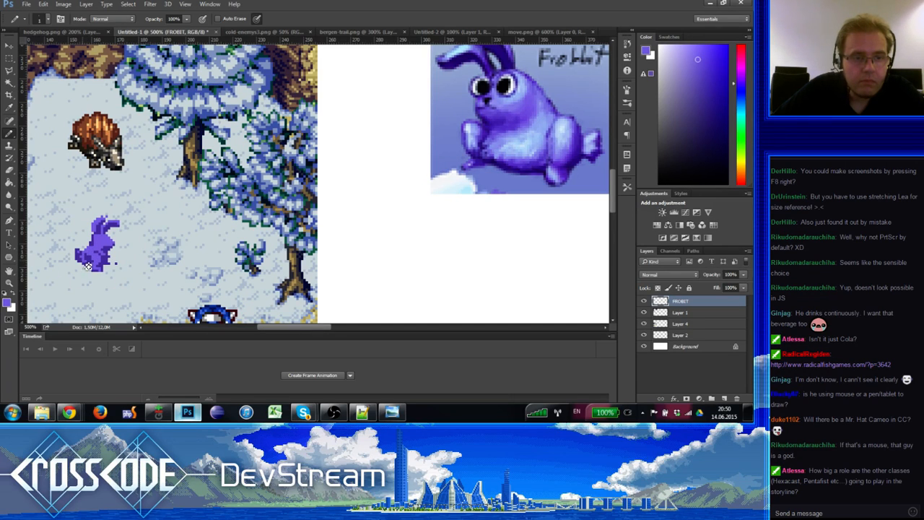
# Step: Erase pixels at the rabbit's tail and redraw the tail and haunch in the sampled purples
pyautogui.keyDown('alt'); pyautogui.click(84, 257); pyautogui.keyUp('alt')
pyautogui.press('e')
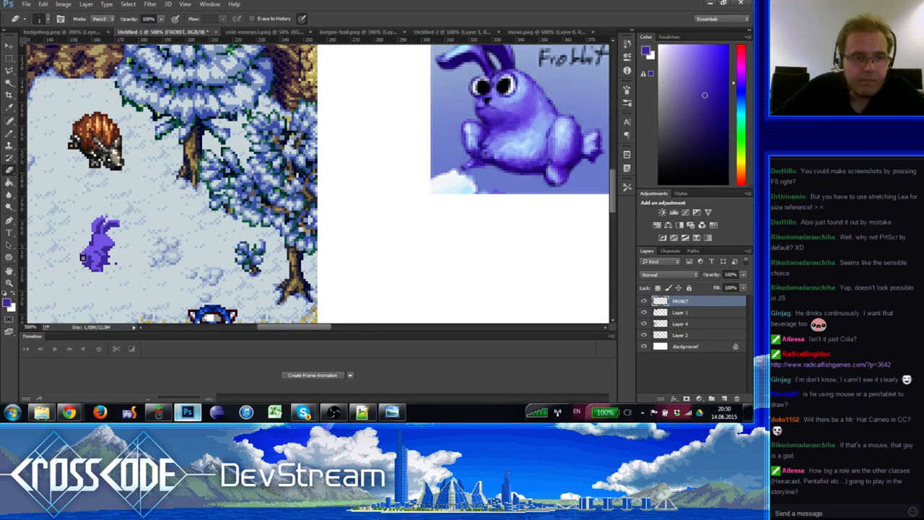
pyautogui.press('b')
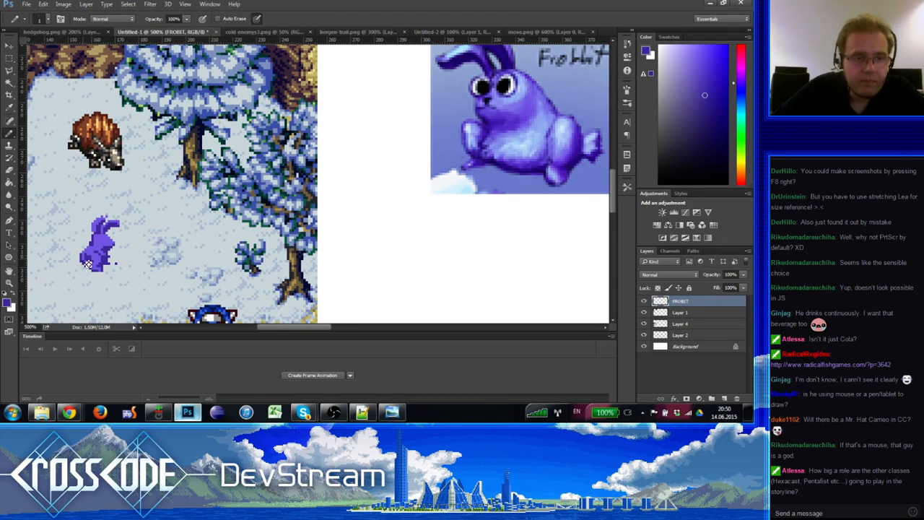
pyautogui.keyDown('alt'); pyautogui.click(86, 264); pyautogui.keyUp('alt')
pyautogui.keyDown('alt'); pyautogui.click(91, 247); pyautogui.keyUp('alt')
pyautogui.keyDown('alt'); pyautogui.click(88, 258); pyautogui.keyUp('alt')
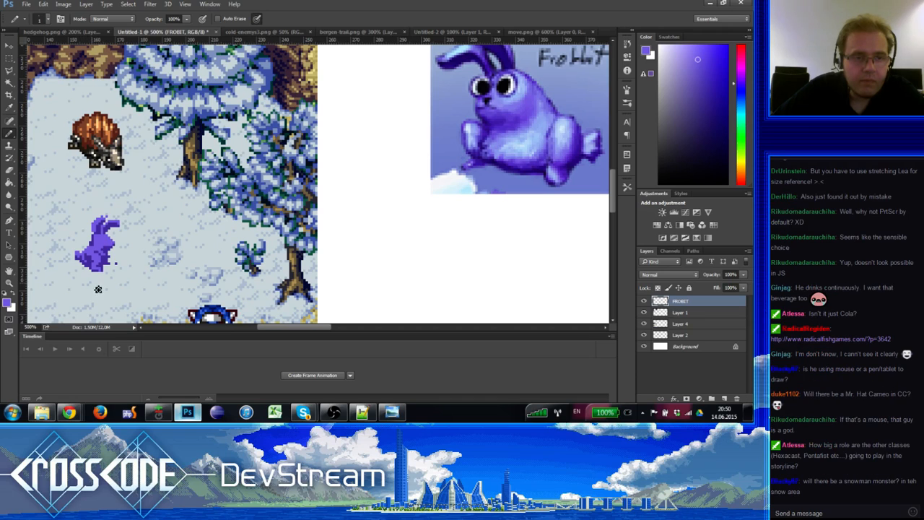
# Step: Pencil dark and light purple pixels along the rabbit's chest and front leg using colors sampled from the sprite
pyautogui.keyDown('alt'); pyautogui.click(96, 253); pyautogui.keyUp('alt')
pyautogui.keyDown('alt'); pyautogui.click(103, 261); pyautogui.keyUp('alt')
pyautogui.keyDown('alt'); pyautogui.click(107, 258); pyautogui.keyUp('alt')
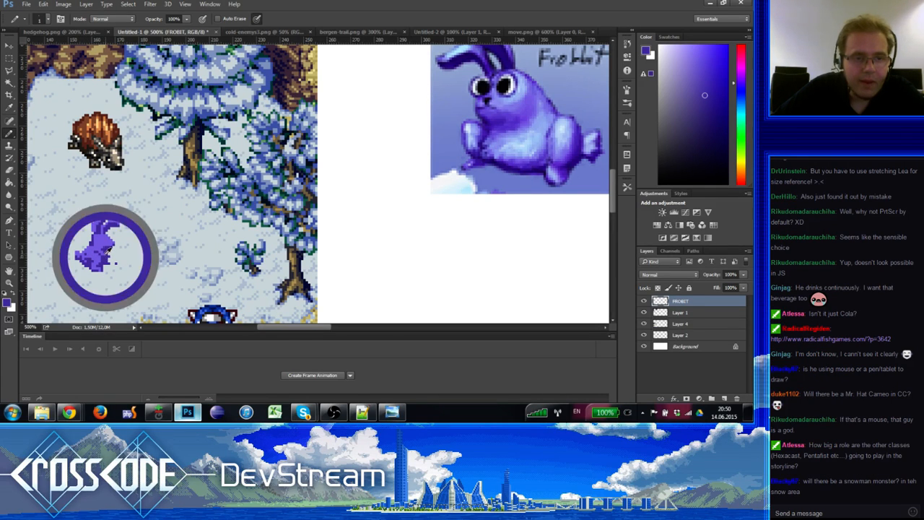
pyautogui.keyDown('alt'); pyautogui.click(106, 259); pyautogui.keyUp('alt')
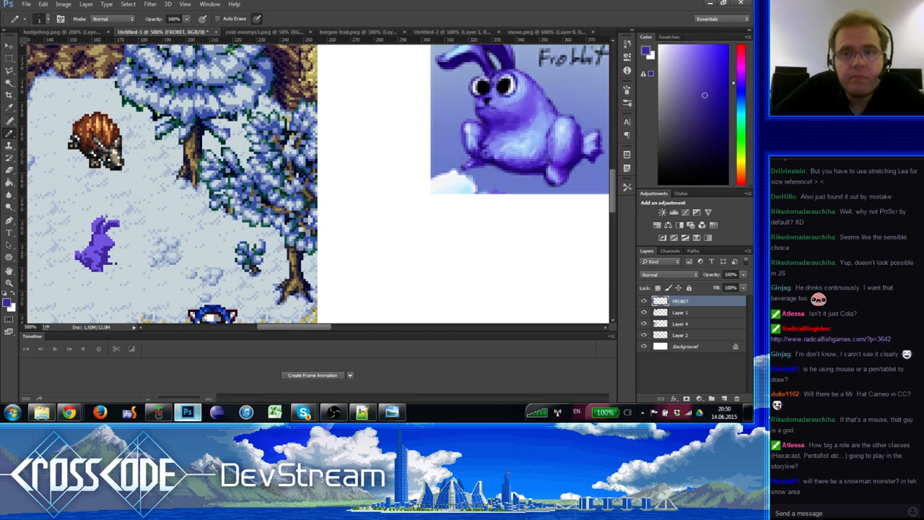
pyautogui.keyDown('alt'); pyautogui.click(112, 254); pyautogui.keyUp('alt')
# Step: Trim the rabbit's chest outline with the Eraser and retouch the face and front paw in dark purple
pyautogui.press('e')
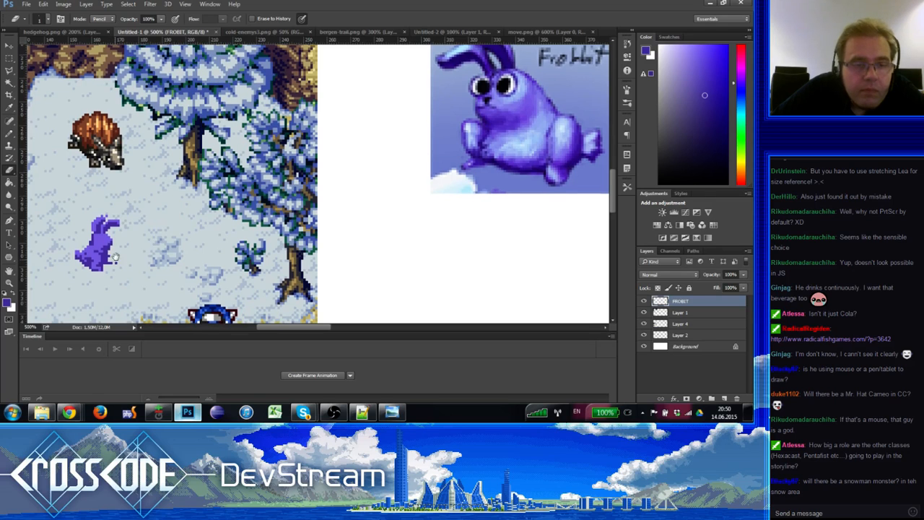
pyautogui.moveTo(111, 252); pyautogui.dragTo(114, 244)
pyautogui.press('b')
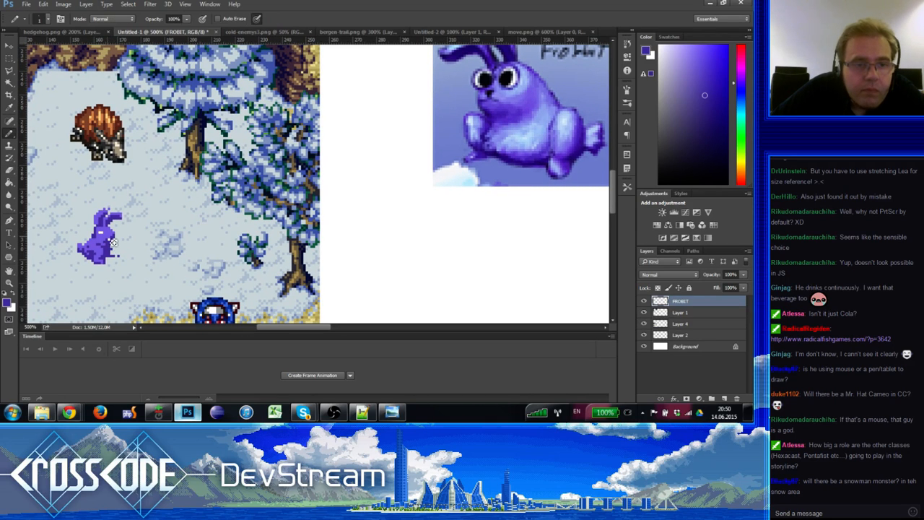
pyautogui.keyDown('alt'); pyautogui.click(106, 239); pyautogui.keyUp('alt')
pyautogui.keyDown('alt'); pyautogui.click(113, 247); pyautogui.keyUp('alt')
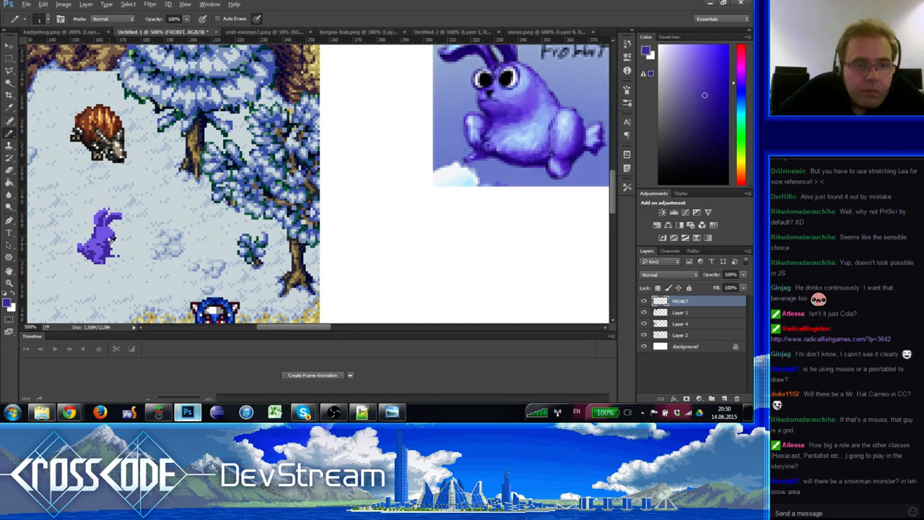
# Step: Refine the shading of the rabbit's head, back and chest with sampled purples, erasing excess outline pixels
pyautogui.keyDown('alt'); pyautogui.click(109, 243); pyautogui.keyUp('alt')
pyautogui.keyDown('alt'); pyautogui.click(100, 233); pyautogui.keyUp('alt')
pyautogui.keyDown('alt'); pyautogui.click(99, 226); pyautogui.keyUp('alt')
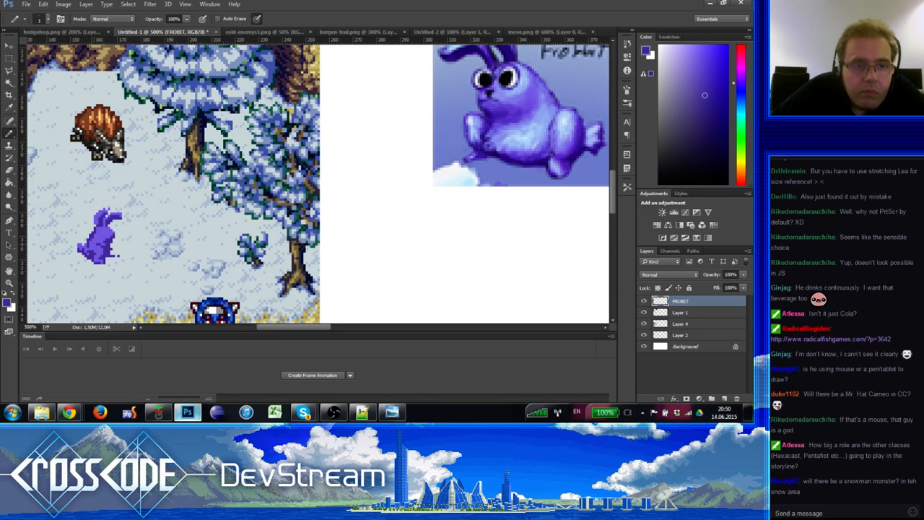
pyautogui.keyDown('alt'); pyautogui.click(91, 249); pyautogui.keyUp('alt')
pyautogui.press('e')
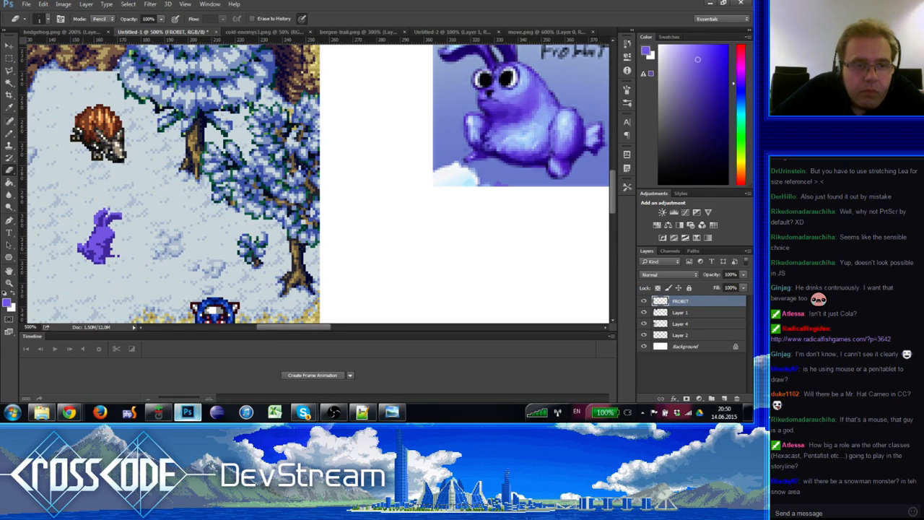
pyautogui.press('b')
pyautogui.keyDown('alt'); pyautogui.click(104, 247); pyautogui.keyUp('alt')
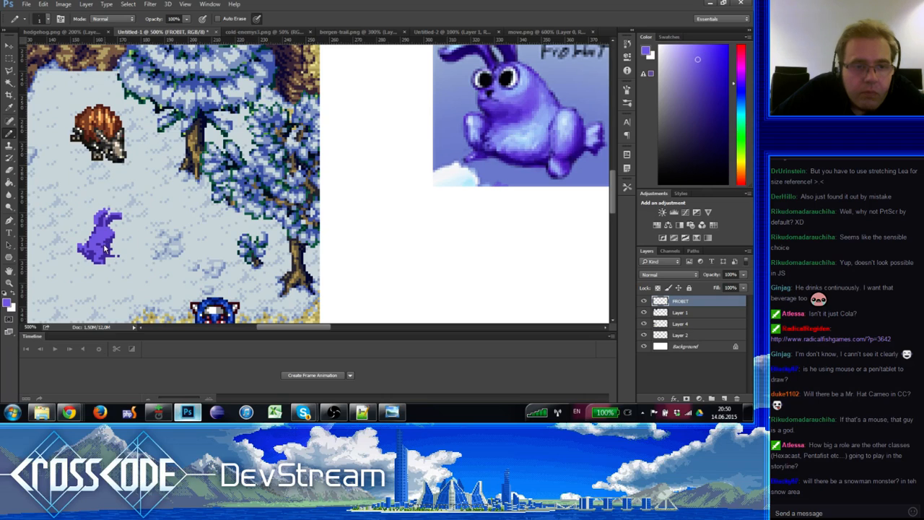
pyautogui.keyDown('alt'); pyautogui.click(106, 244); pyautogui.keyUp('alt')
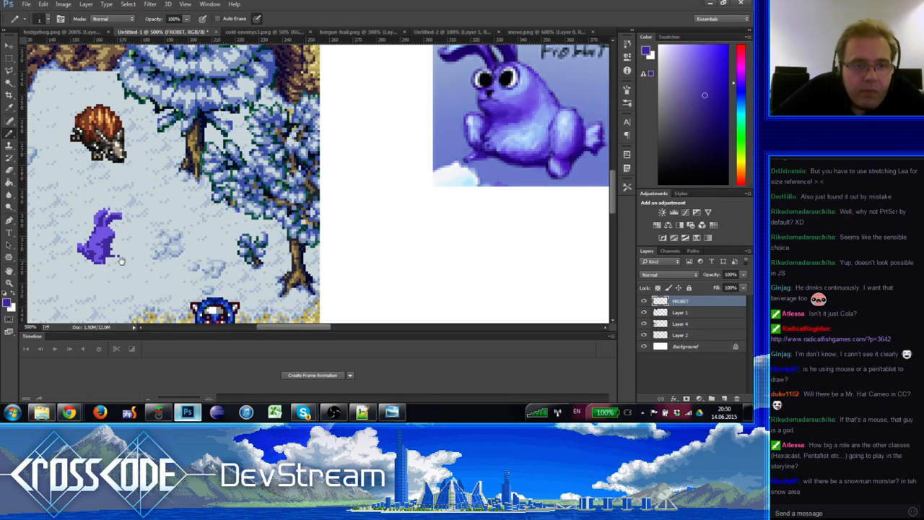
# Step: Redraw the rabbit's front paw and the shadow beside it with alternating light and dark purple pixels
pyautogui.moveTo(122, 261); pyautogui.dragTo(108, 246)
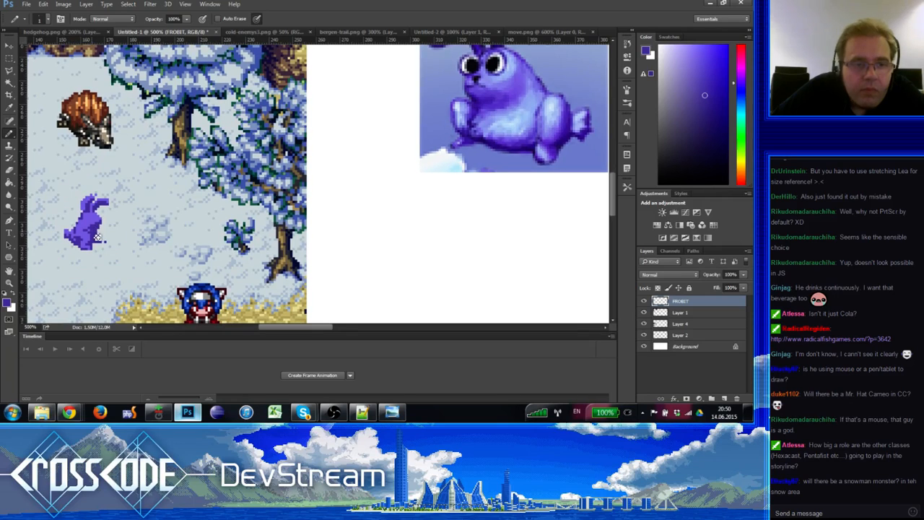
pyautogui.keyDown('alt'); pyautogui.click(93, 233); pyautogui.keyUp('alt')
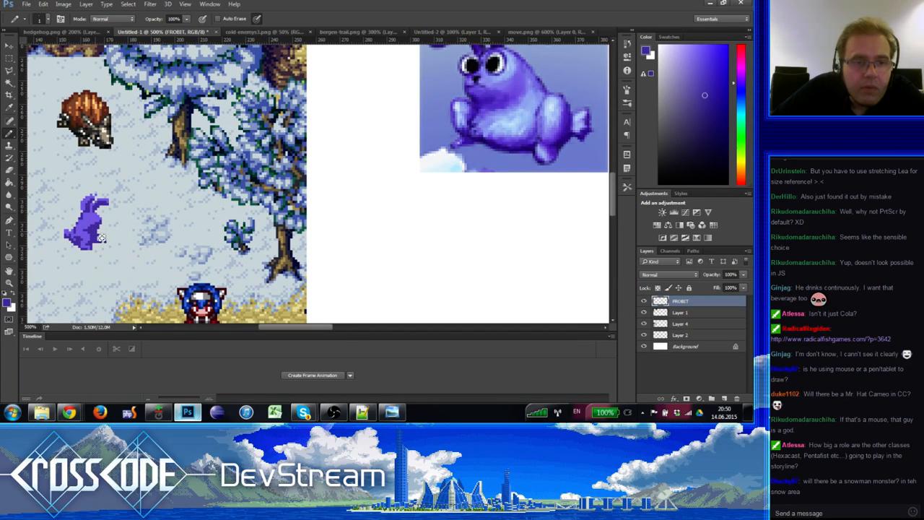
pyautogui.keyDown('alt'); pyautogui.click(103, 240); pyautogui.keyUp('alt')
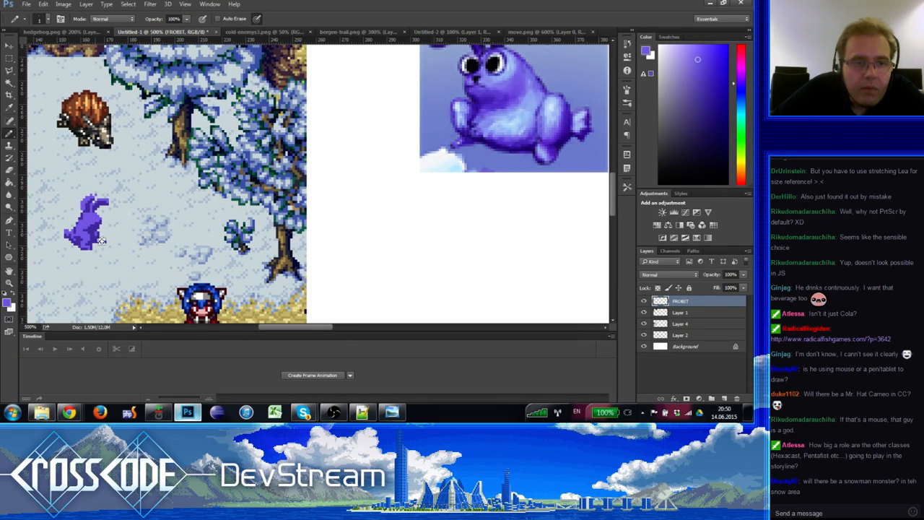
pyautogui.keyDown('alt'); pyautogui.click(98, 233); pyautogui.keyUp('alt')
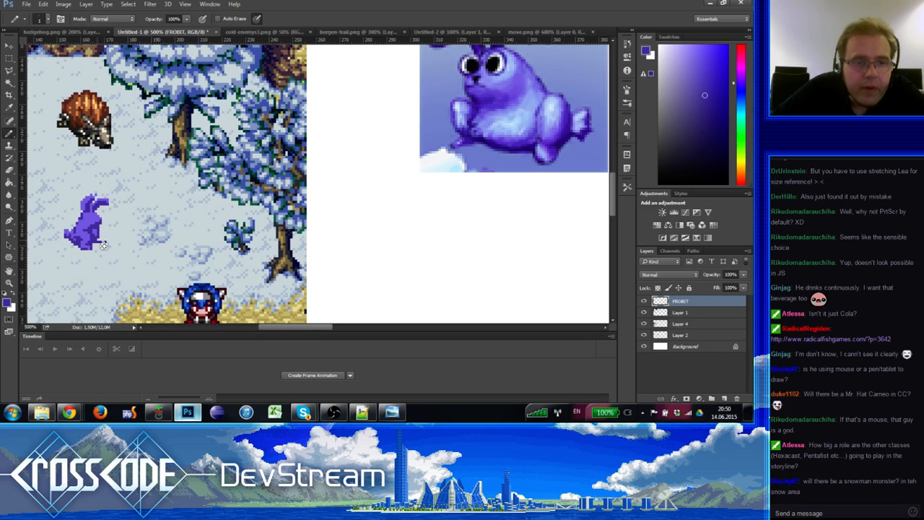
pyautogui.keyDown('alt'); pyautogui.click(92, 236); pyautogui.keyUp('alt')
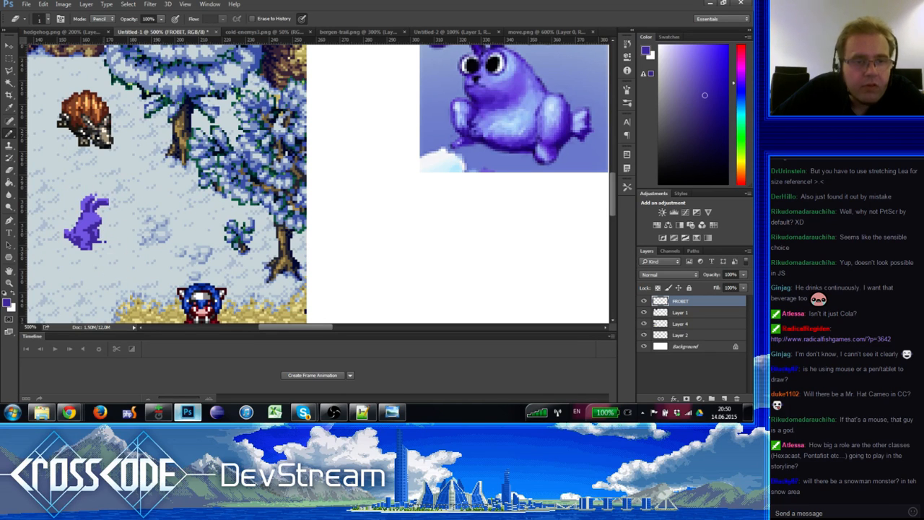
# Step: Touch up the rabbit's belly, front leg and neck with pixels in the sampled light and dark purples
pyautogui.moveTo(114, 271); pyautogui.dragTo(117, 272)
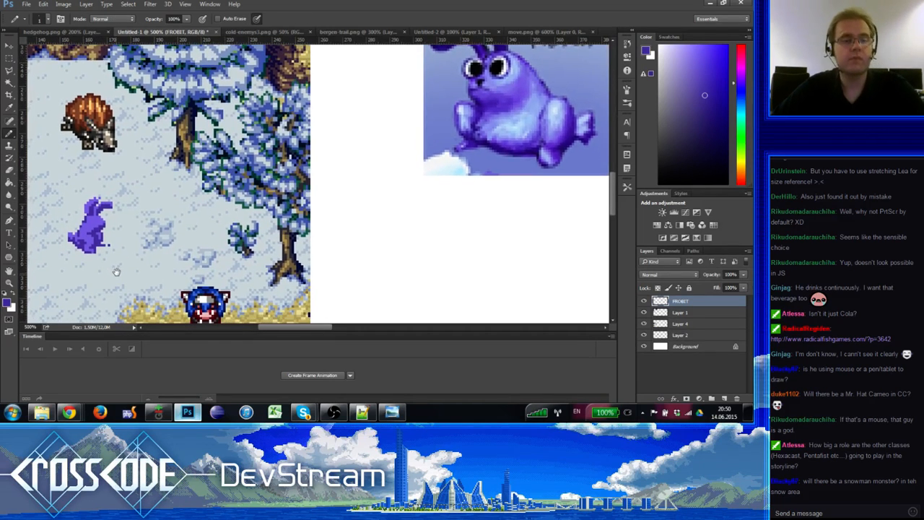
pyautogui.keyDown('alt'); pyautogui.click(103, 232); pyautogui.keyUp('alt')
pyautogui.keyDown('alt'); pyautogui.click(98, 236); pyautogui.keyUp('alt')
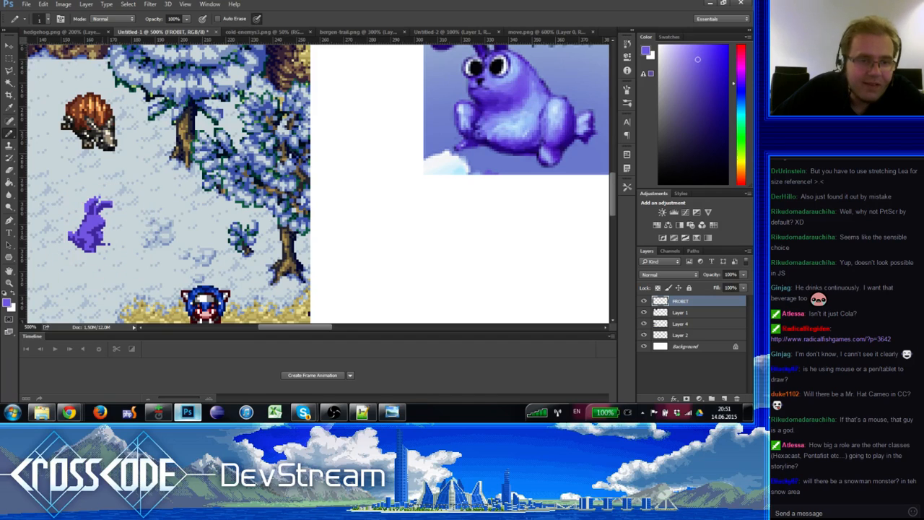
pyautogui.keyDown('alt'); pyautogui.click(100, 239); pyautogui.keyUp('alt')
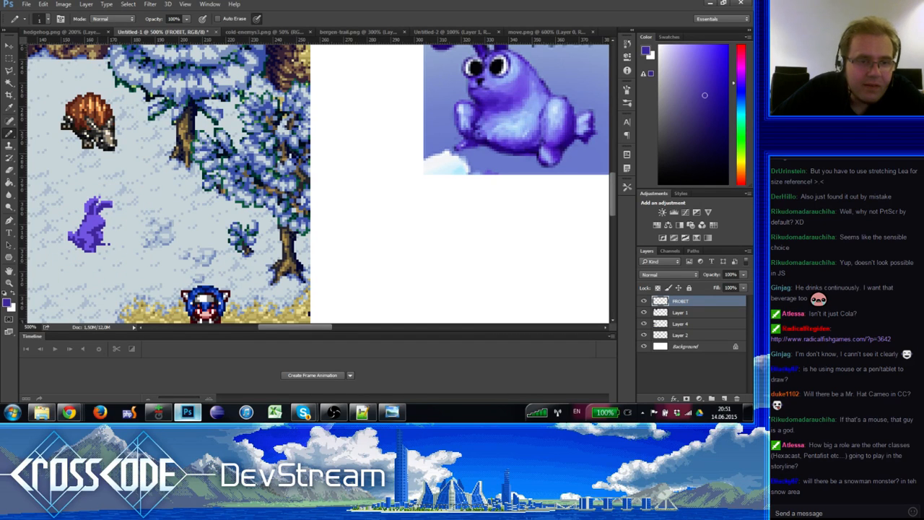
pyautogui.keyDown('alt'); pyautogui.click(96, 238); pyautogui.keyUp('alt')
pyautogui.keyDown('alt'); pyautogui.click(92, 228); pyautogui.keyUp('alt')
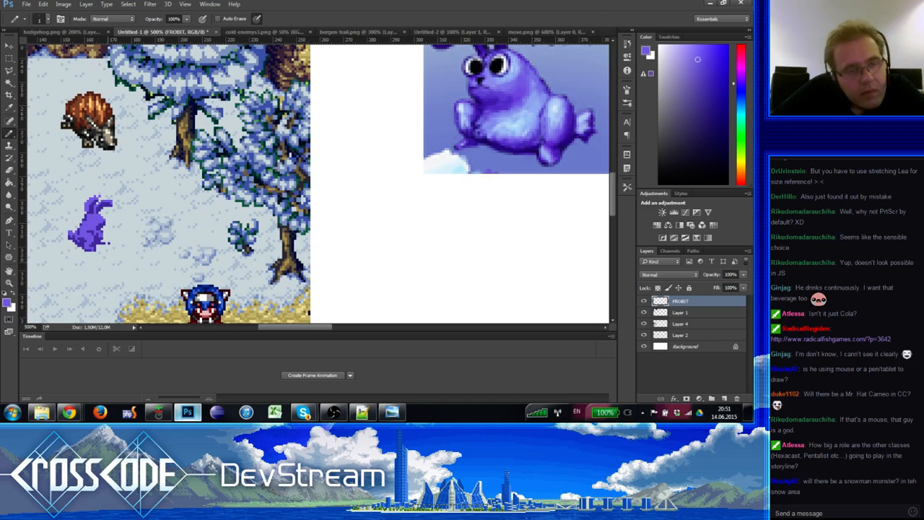
pyautogui.keyDown('alt'); pyautogui.click(101, 224); pyautogui.keyUp('alt')
# Step: Draw the rabbit's eye with white pixels and a black pupil, and sample the light purple fur color beside it
pyautogui.moveTo(111, 263)
pyautogui.mouseDown()
pyautogui.moveTo(190, 213)
pyautogui.moveTo(207, 162)
pyautogui.moveTo(181, 232)
pyautogui.moveTo(165, 242)
pyautogui.mouseUp()
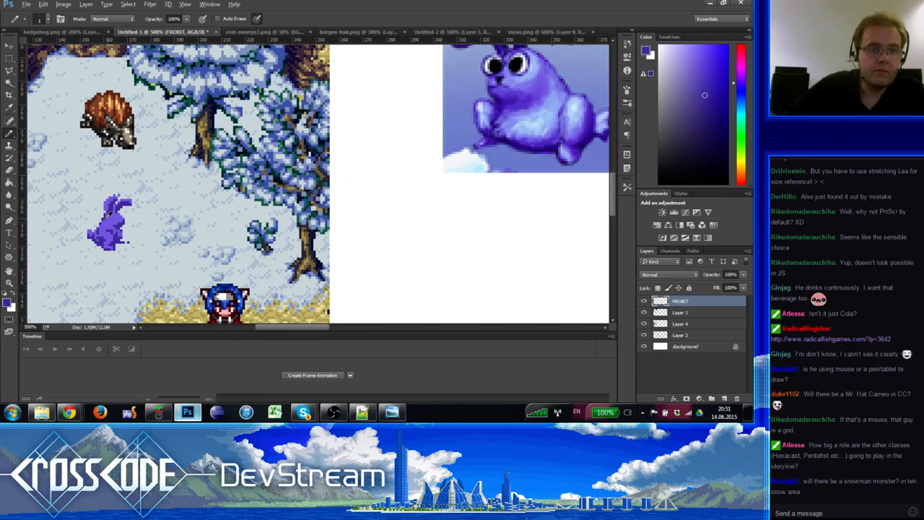
pyautogui.keyDown('alt'); pyautogui.click(108, 215); pyautogui.keyUp('alt')
pyautogui.click(16, 294)
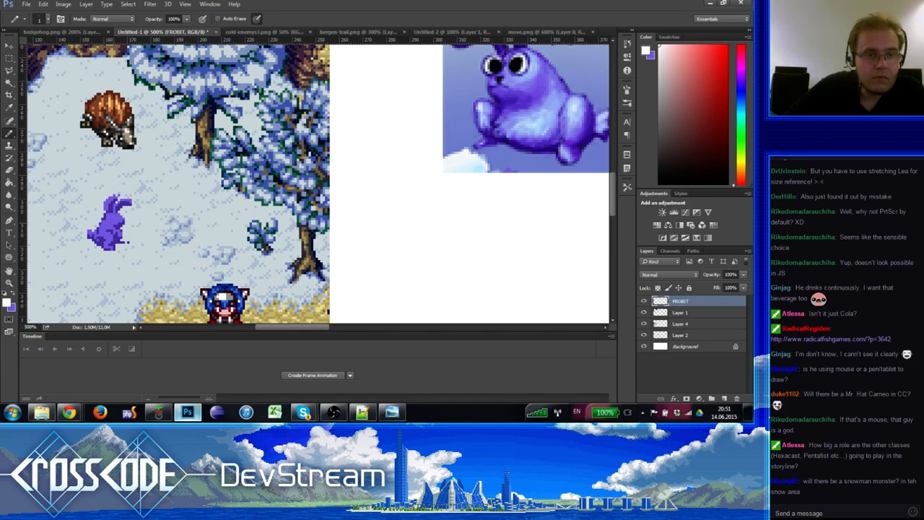
pyautogui.click(113, 218)
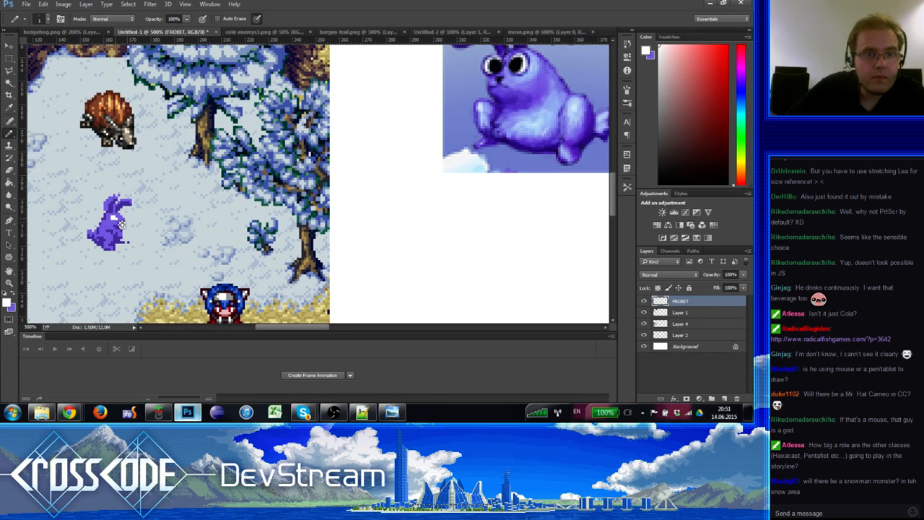
pyautogui.click(5, 294)
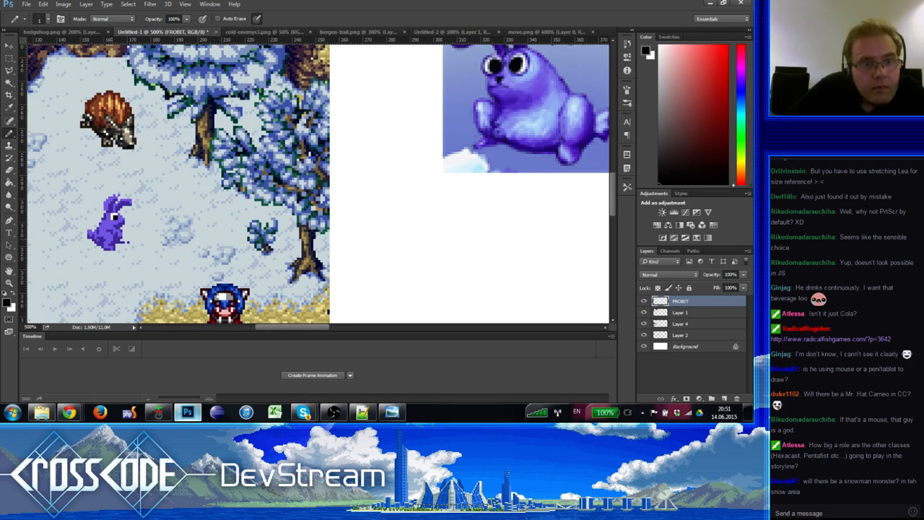
pyautogui.keyDown('alt'); pyautogui.click(114, 215); pyautogui.keyUp('alt')
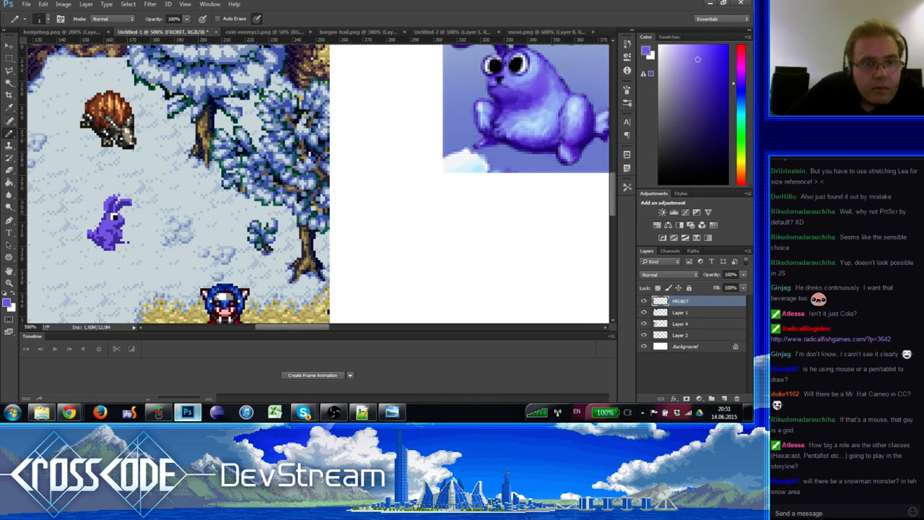
# Step: Touch up the fur around the rabbit's eye with sampled light purple pixels
pyautogui.keyDown('alt'); pyautogui.click(114, 217); pyautogui.keyUp('alt')
pyautogui.keyDown('alt'); pyautogui.click(114, 216); pyautogui.keyUp('alt')
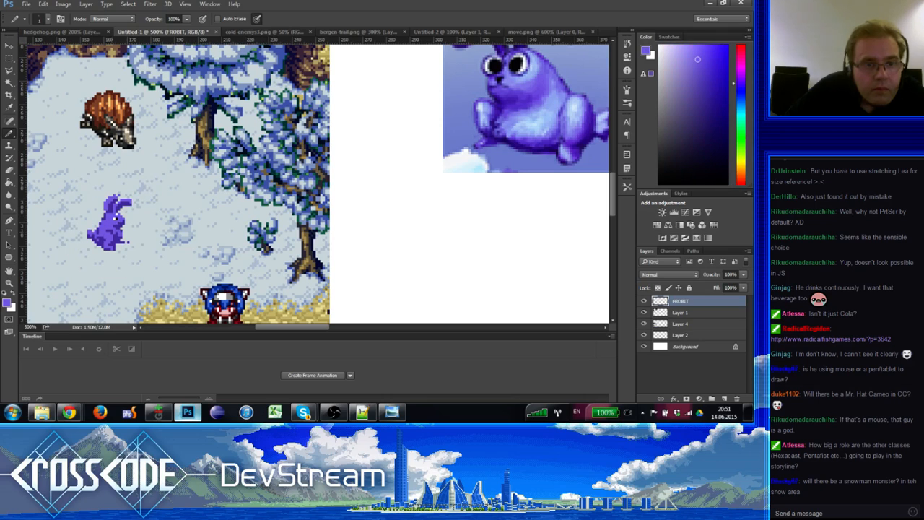
pyautogui.keyDown('alt'); pyautogui.click(114, 217); pyautogui.keyUp('alt')
pyautogui.keyDown('alt'); pyautogui.click(114, 217); pyautogui.keyUp('alt')
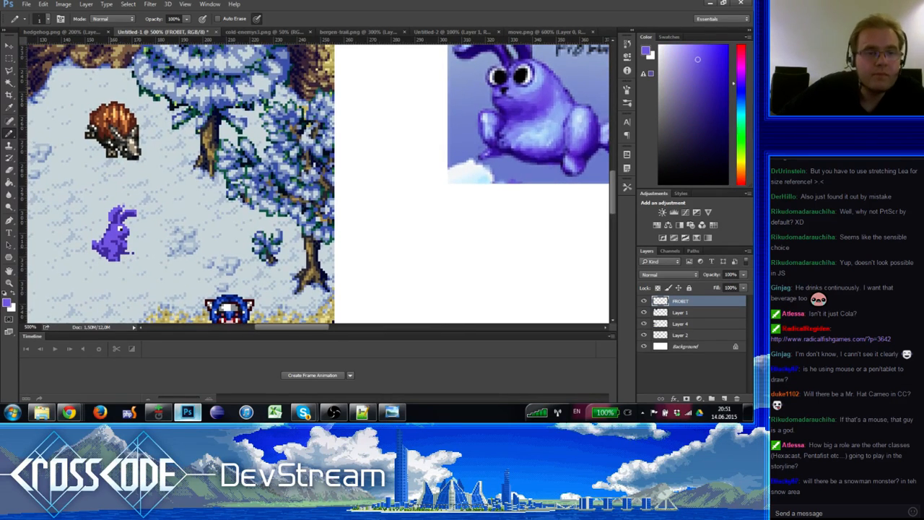
# Step: Rework the rabbit's eye and muzzle using black, white, and light and dark purple sampled from the sprite
pyautogui.keyDown('alt'); pyautogui.click(124, 226); pyautogui.keyUp('alt')
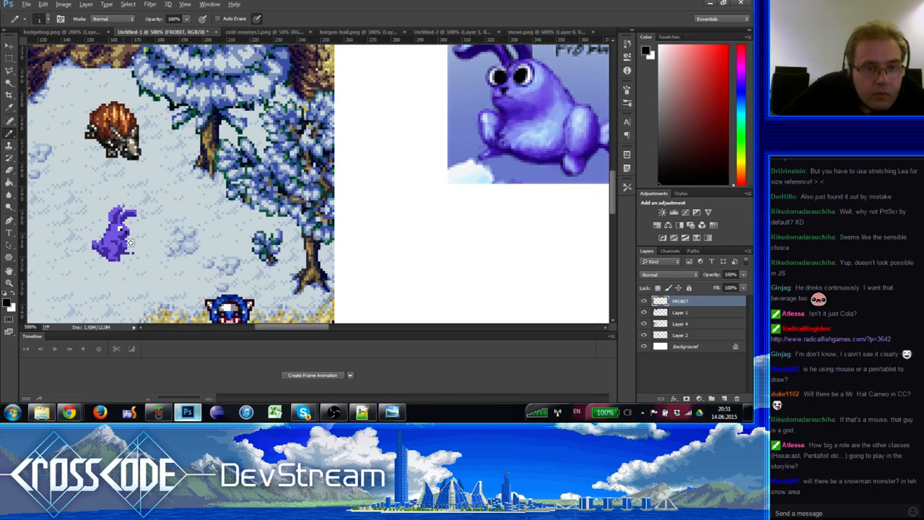
pyautogui.keyDown('alt'); pyautogui.click(131, 244); pyautogui.keyUp('alt')
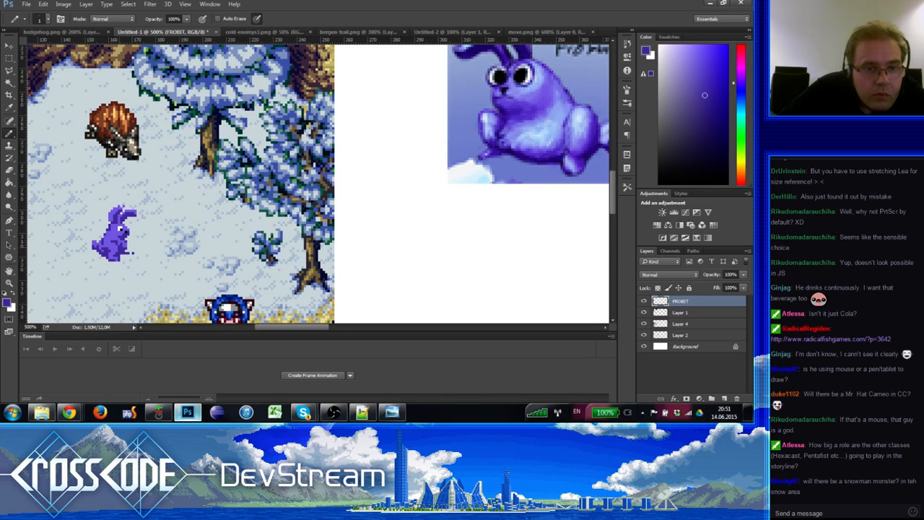
pyautogui.keyDown('alt'); pyautogui.click(124, 231); pyautogui.keyUp('alt')
pyautogui.keyDown('alt'); pyautogui.click(121, 226); pyautogui.keyUp('alt')
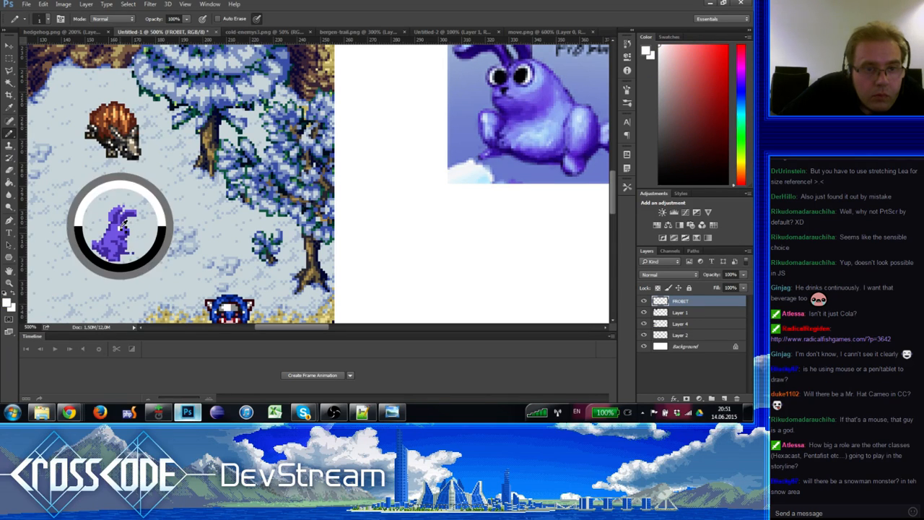
pyautogui.keyDown('alt'); pyautogui.click(125, 229); pyautogui.keyUp('alt')
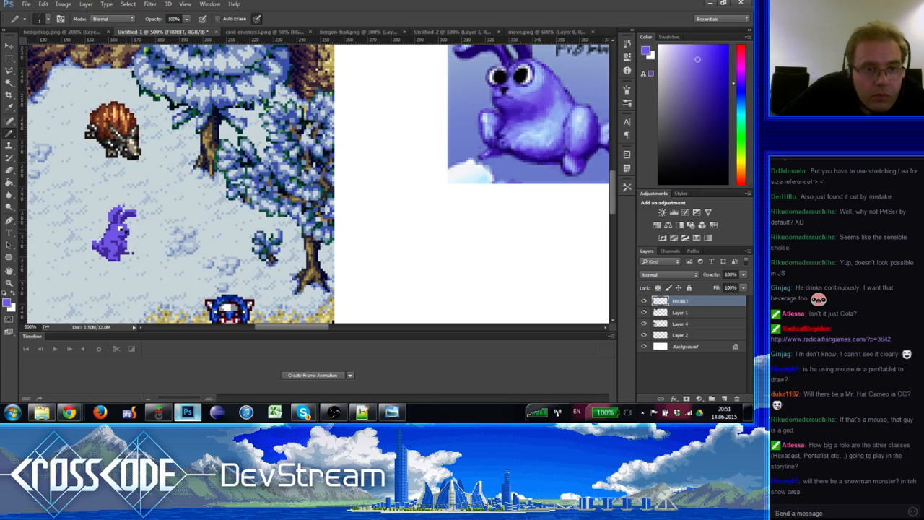
pyautogui.press('e')
pyautogui.press('b')
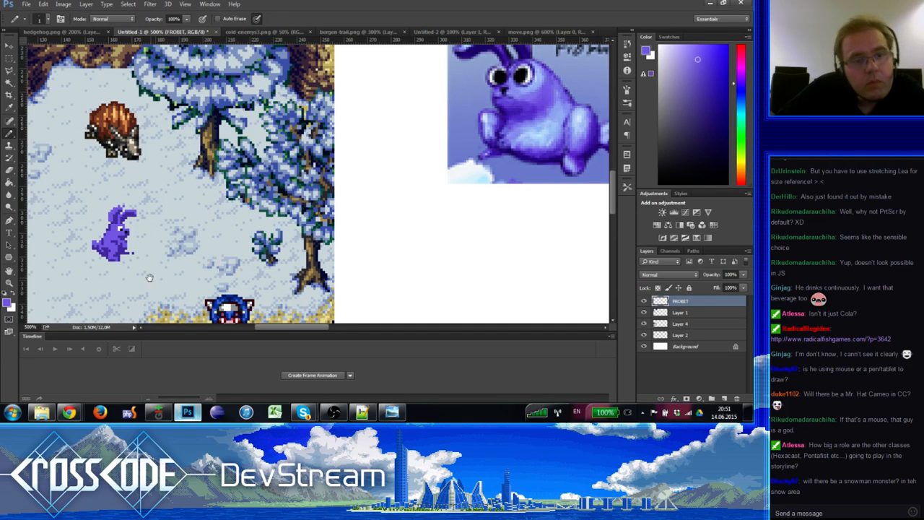
# Step: Adjust the pupil and the face pixels beside the rabbit's eye with sampled black and light purple
pyautogui.moveTo(149, 272)
pyautogui.mouseDown()
pyautogui.moveTo(172, 258)
pyautogui.moveTo(207, 185)
pyautogui.moveTo(180, 225)
pyautogui.mouseUp()
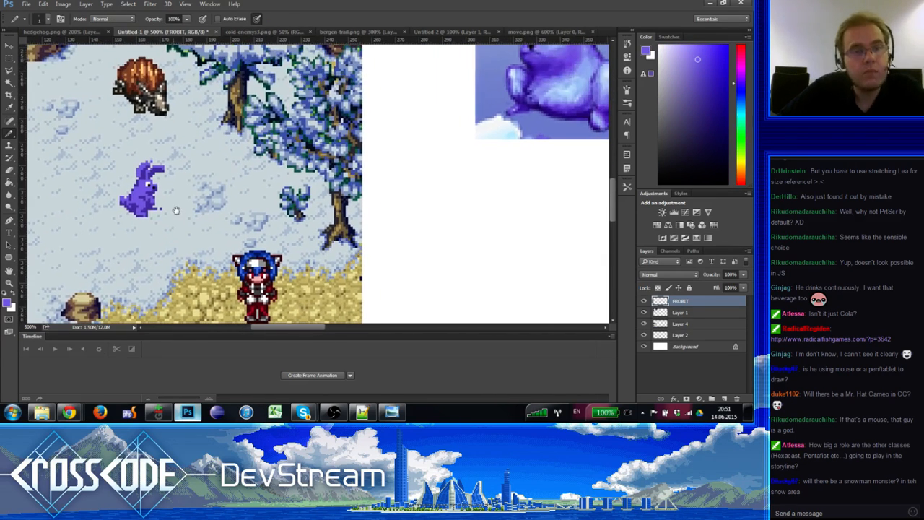
pyautogui.keyDown('alt'); pyautogui.click(153, 177); pyautogui.keyUp('alt')
pyautogui.keyDown('alt'); pyautogui.click(155, 182); pyautogui.keyUp('alt')
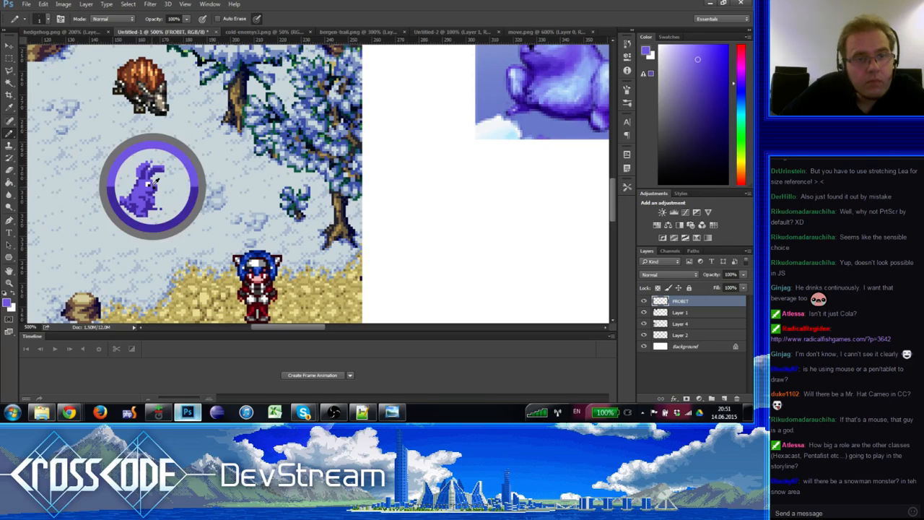
pyautogui.keyDown('alt'); pyautogui.click(157, 181); pyautogui.keyUp('alt')
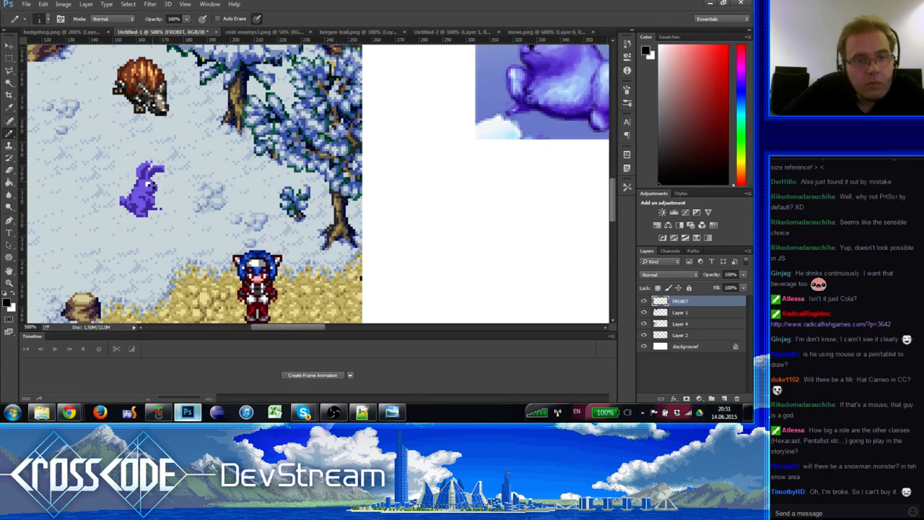
pyautogui.keyDown('alt'); pyautogui.click(157, 186); pyautogui.keyUp('alt')
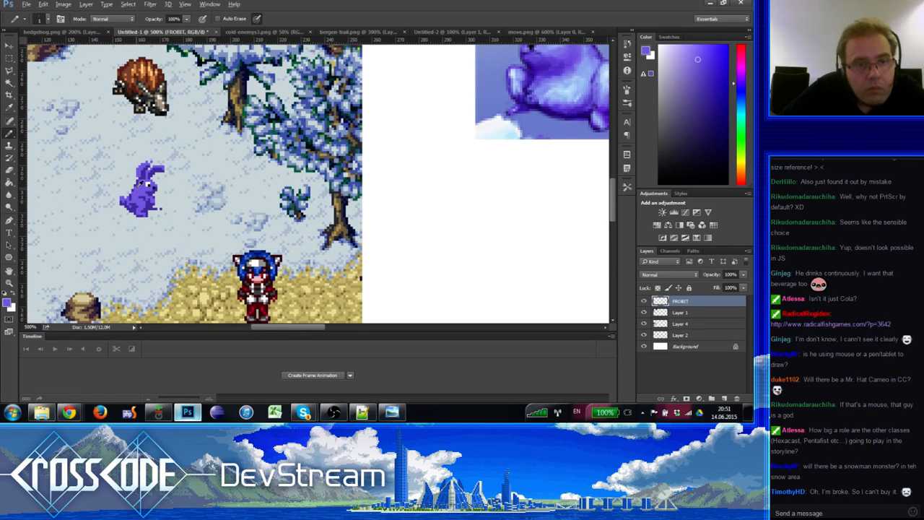
# Step: Redraw the rabbit's eye larger with a black pupil and off-white pixels, retouching the purple fur around it
pyautogui.keyDown('alt'); pyautogui.click(141, 188); pyautogui.keyUp('alt')
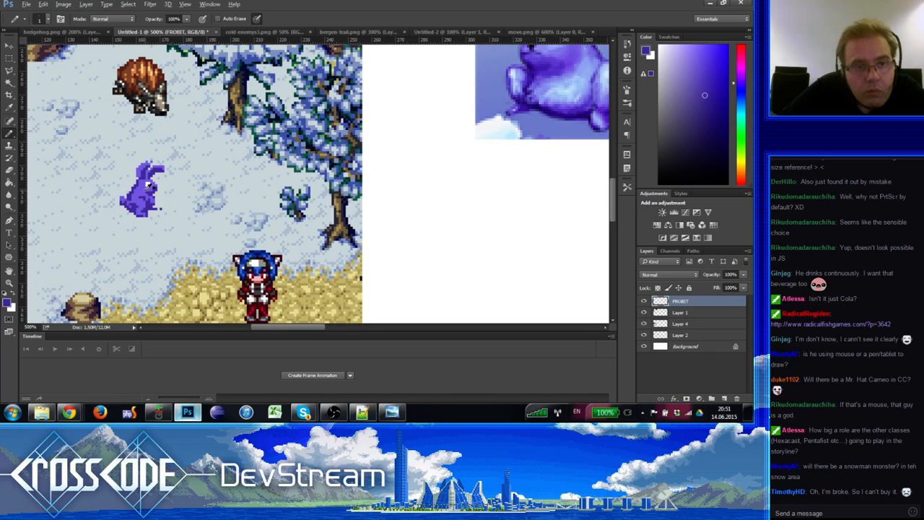
pyautogui.keyDown('alt'); pyautogui.click(146, 188); pyautogui.keyUp('alt')
pyautogui.keyDown('alt'); pyautogui.click(152, 189); pyautogui.keyUp('alt')
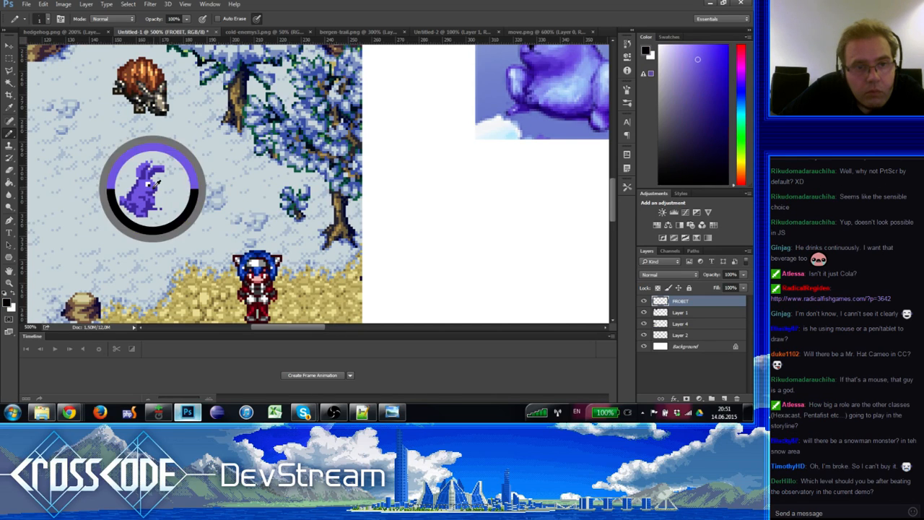
pyautogui.keyDown('alt'); pyautogui.click(161, 190); pyautogui.keyUp('alt')
pyautogui.keyDown('alt'); pyautogui.click(153, 188); pyautogui.keyUp('alt')
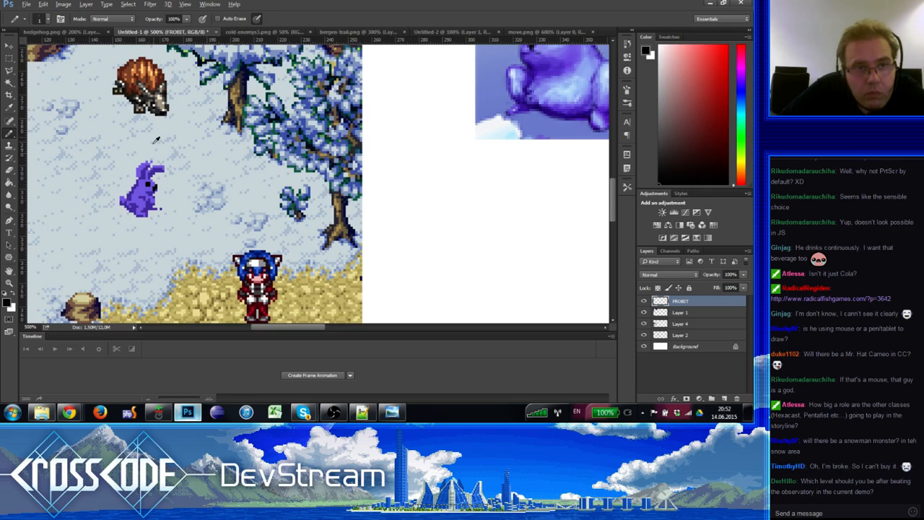
pyautogui.keyDown('alt'); pyautogui.click(150, 186); pyautogui.keyUp('alt')
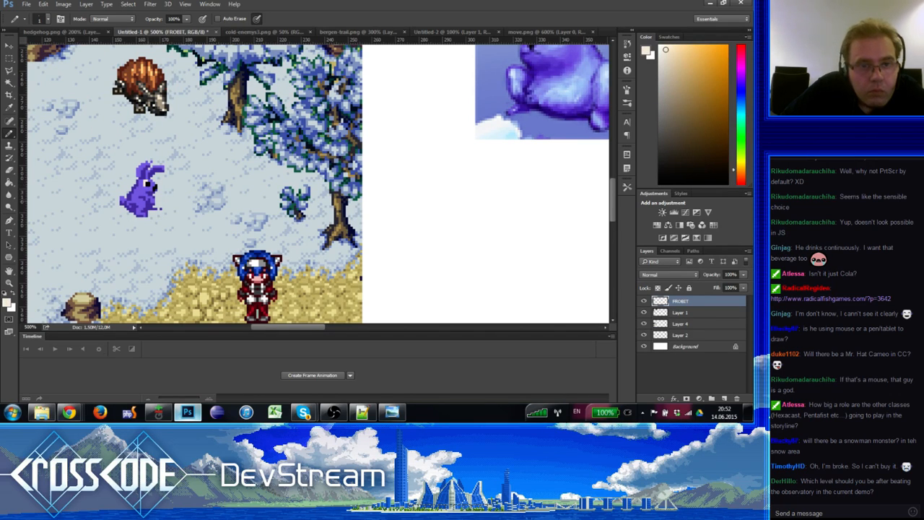
pyautogui.moveTo(150, 186); pyautogui.dragTo(151, 185)
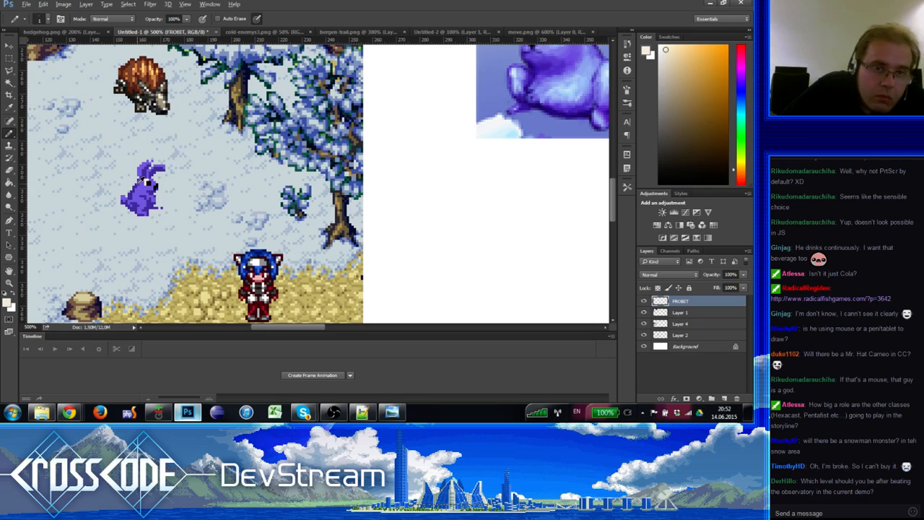
# Step: Shade the rabbit's cheek and the back of its neck with alternating sampled dark and light purple pixels
pyautogui.keyDown('alt'); pyautogui.click(137, 185); pyautogui.keyUp('alt')
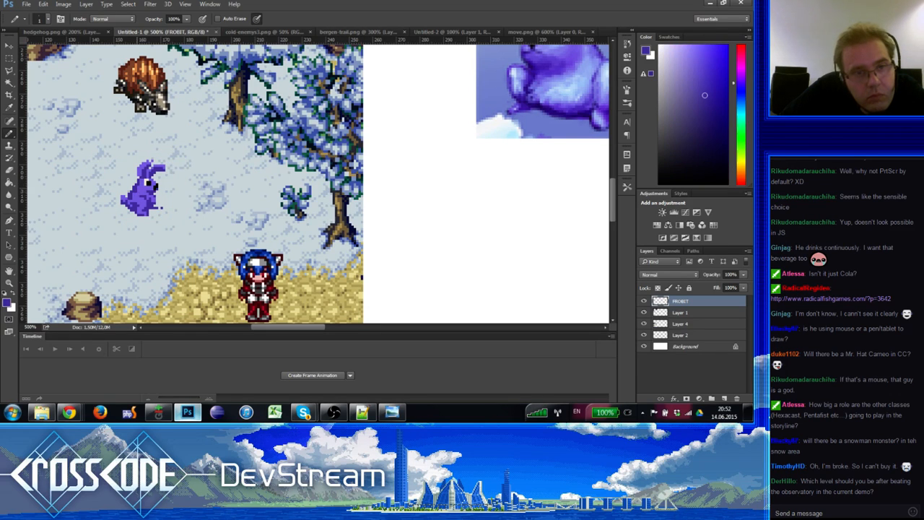
pyautogui.keyDown('alt'); pyautogui.click(145, 187); pyautogui.keyUp('alt')
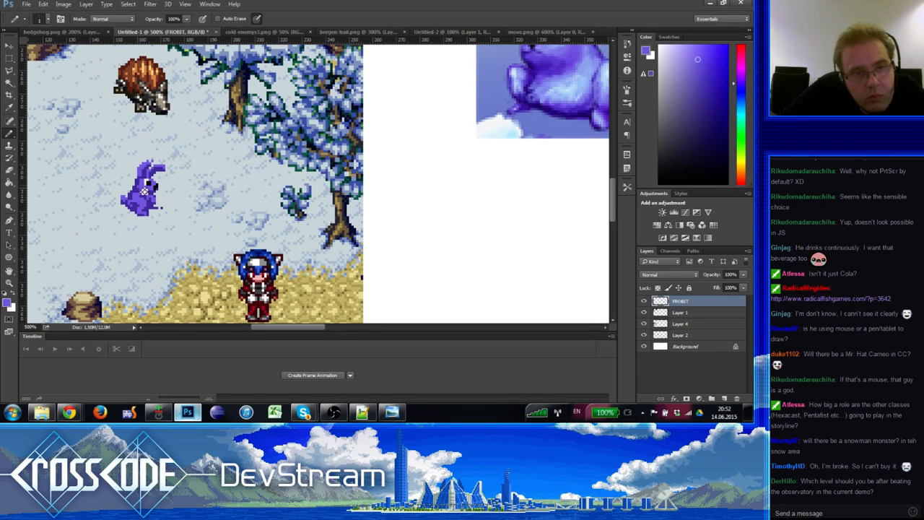
pyautogui.keyDown('alt'); pyautogui.click(138, 187); pyautogui.keyUp('alt')
pyautogui.click(140, 186)
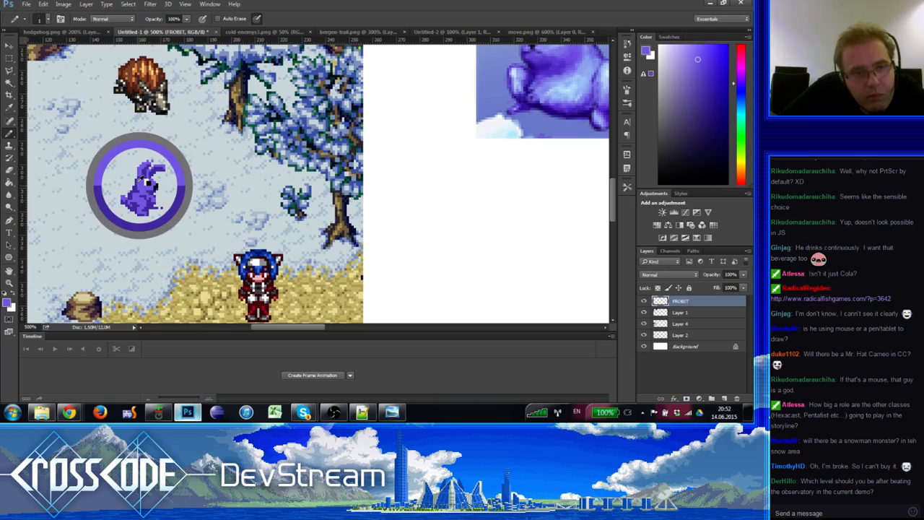
pyautogui.click(135, 189)
pyautogui.click(139, 190)
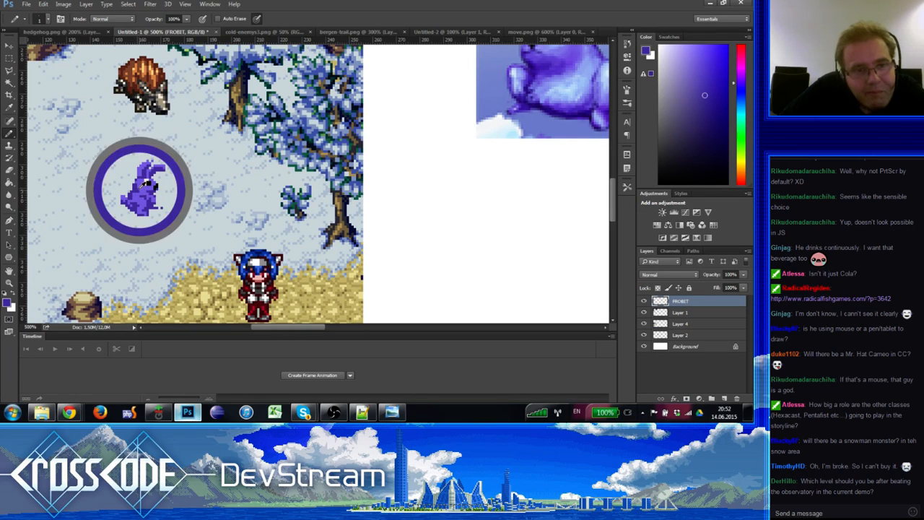
pyautogui.click(139, 184)
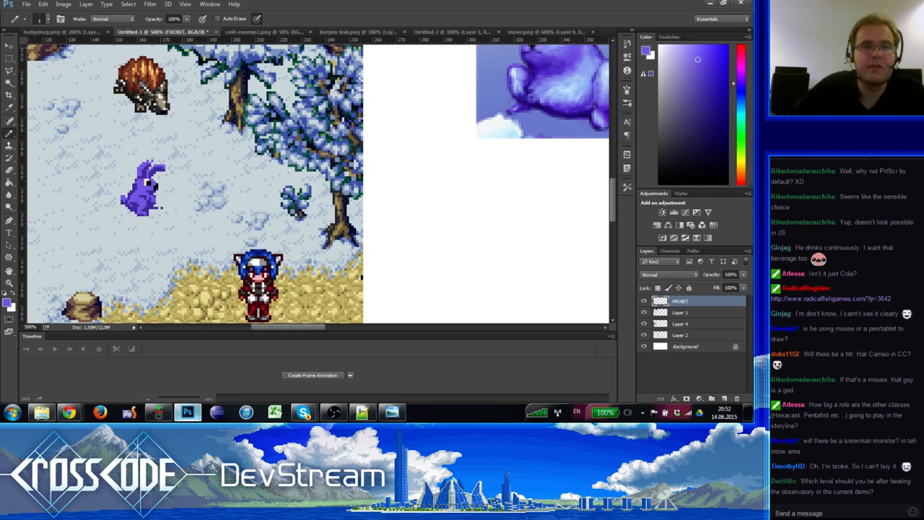
# Step: Review the cold-enemys3.png concept sheet and glance through the player sprite folder, returning to the rabbit sprite document
pyautogui.click(264, 32)
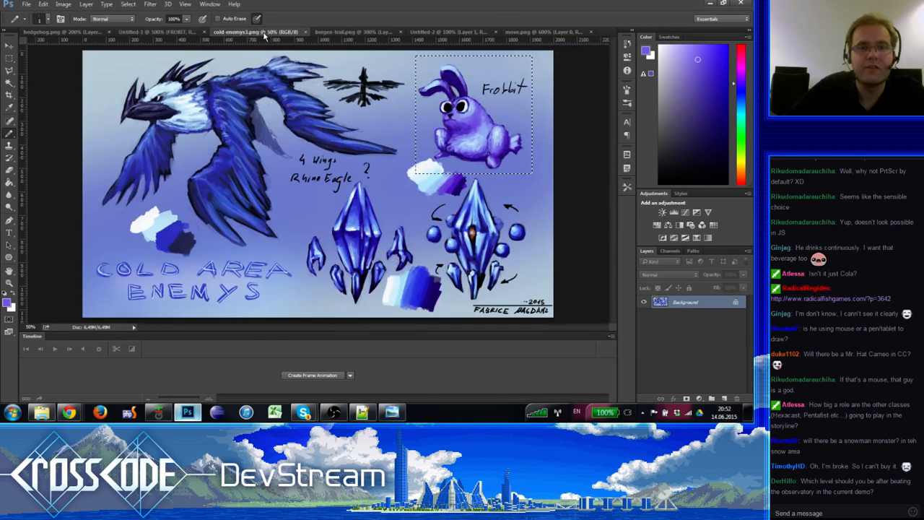
pyautogui.click(349, 34)
pyautogui.click(275, 32)
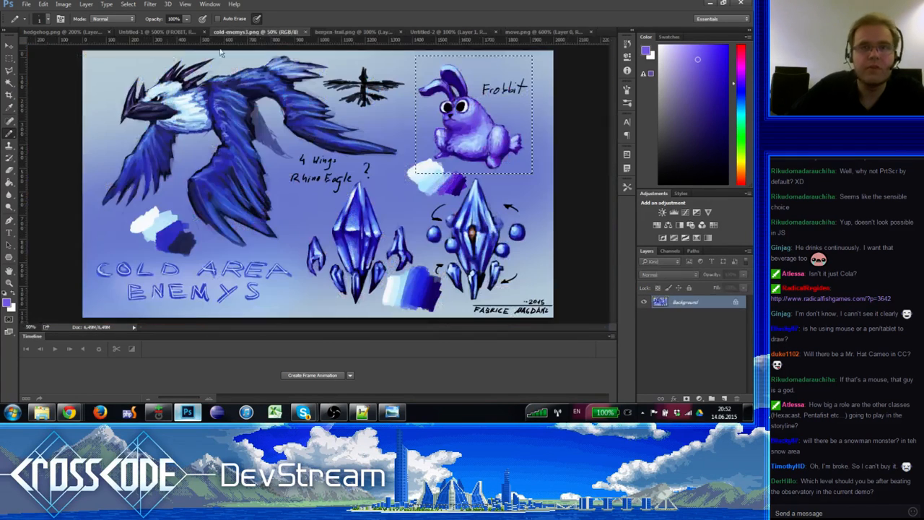
pyautogui.click(26, 4)
pyautogui.click(43, 24)
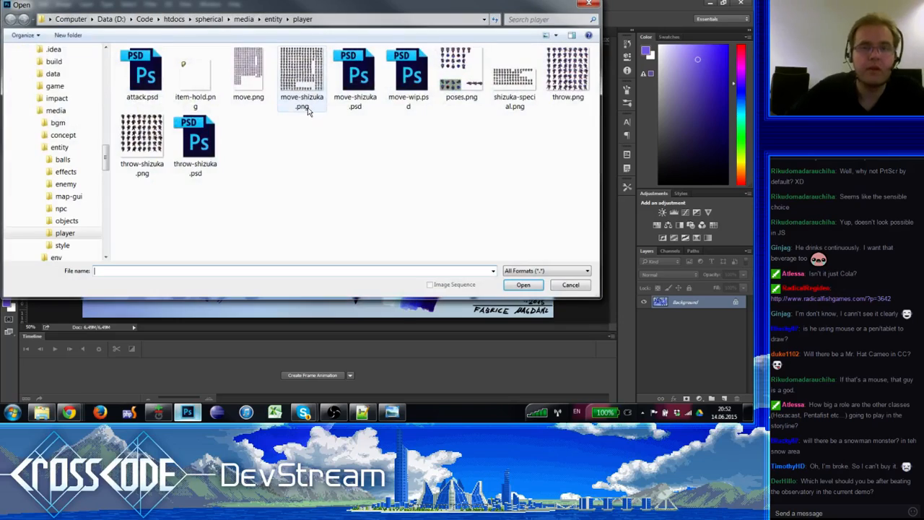
pyautogui.press('Escape')
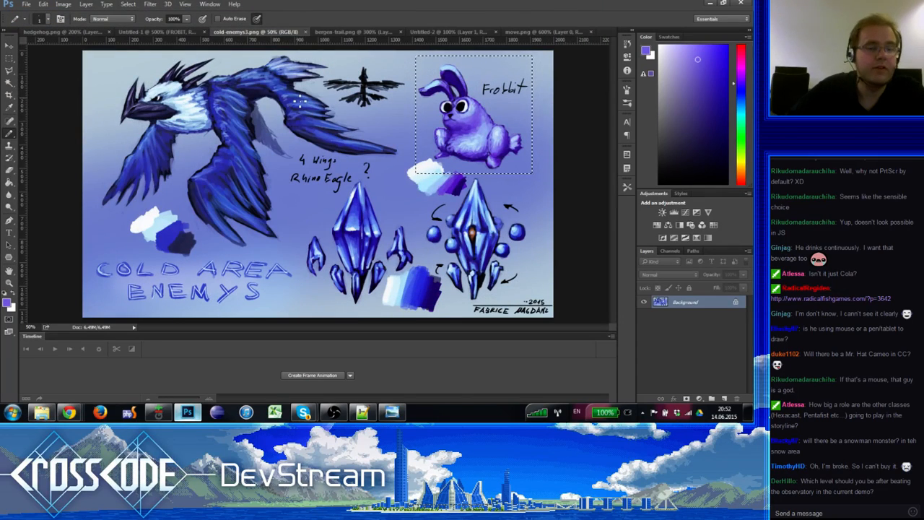
pyautogui.hotkey('alt', 'Tab')
pyautogui.hotkey('alt', 'Tab')
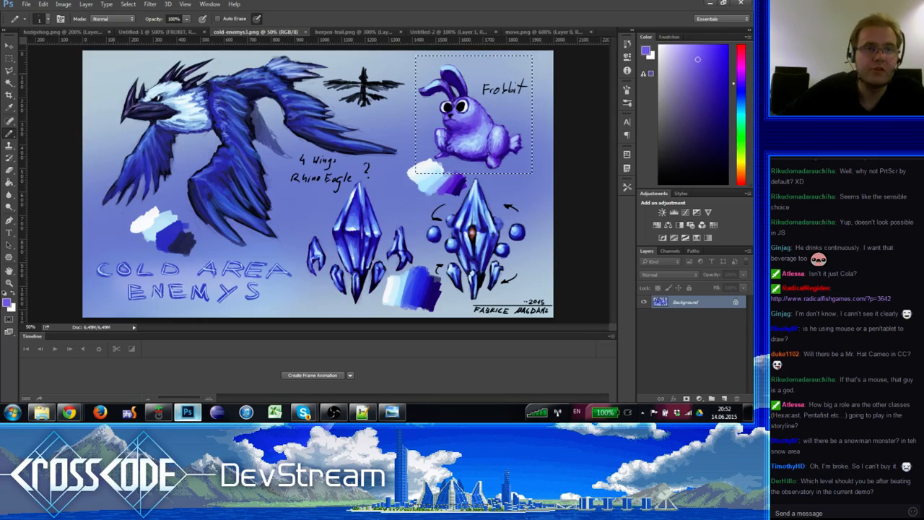
pyautogui.click(149, 32)
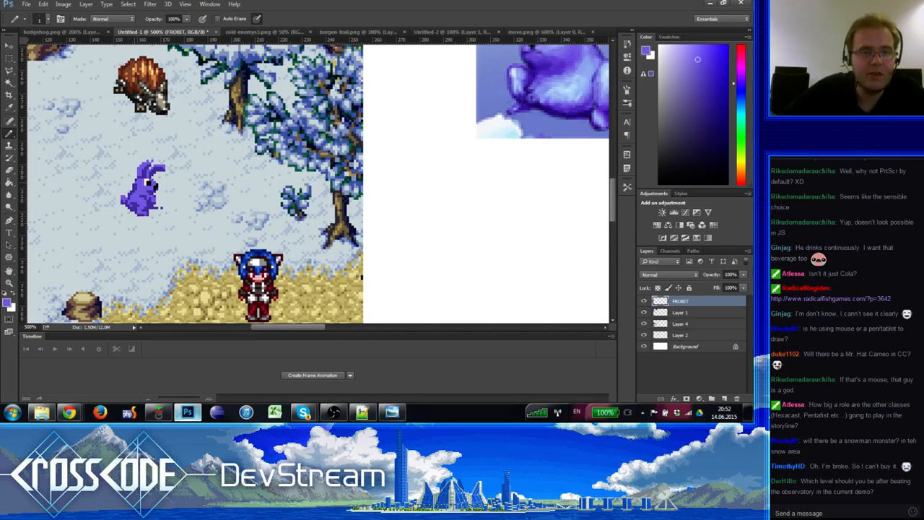
# Step: Retouch the shading at the back of the rabbit's neck with the sampled dark purple
pyautogui.click(138, 186)
pyautogui.press('e')
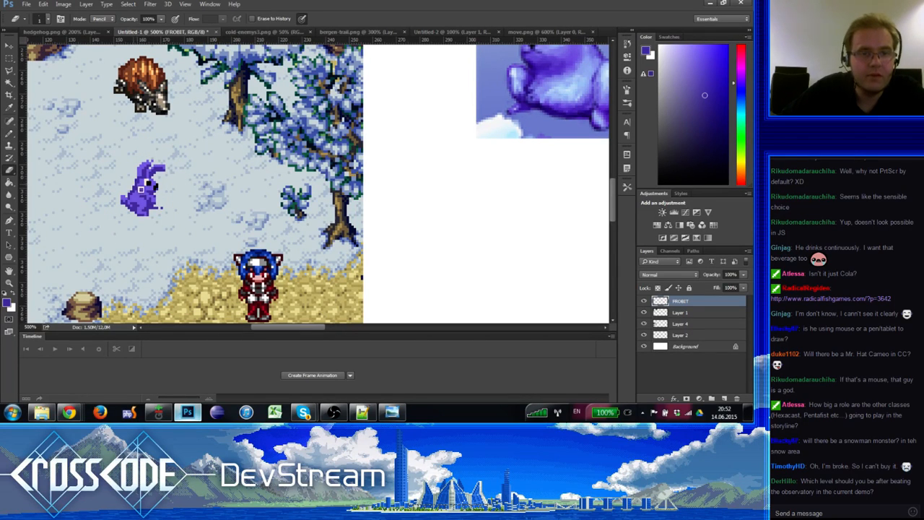
pyautogui.press('b')
pyautogui.keyDown('alt'); pyautogui.click(137, 185); pyautogui.keyUp('alt')
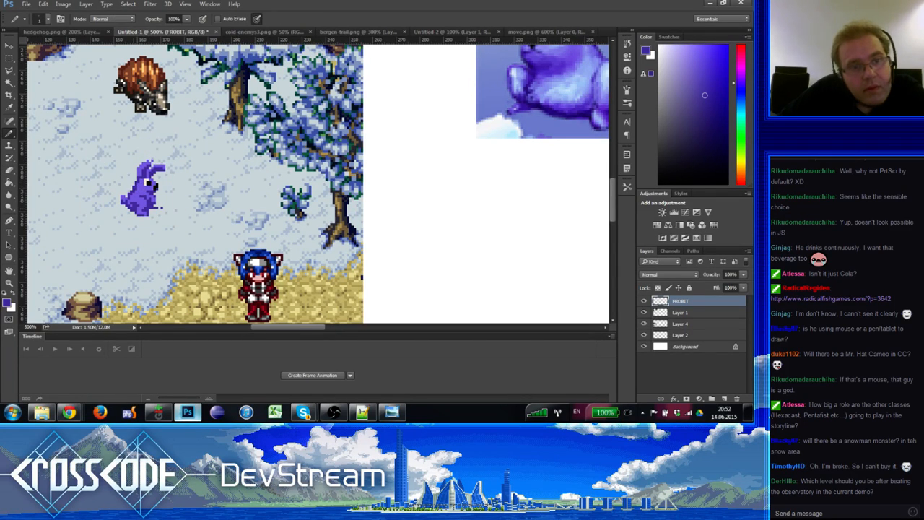
# Step: Redraw the rabbit's lower front leg with sampled light and dark purple pixels, erasing stray pixels beside it
pyautogui.moveTo(141, 215)
pyautogui.mouseDown()
pyautogui.moveTo(101, 258)
pyautogui.moveTo(116, 230)
pyautogui.mouseUp()
pyautogui.keyDown('alt'); pyautogui.click(131, 213); pyautogui.keyUp('alt')
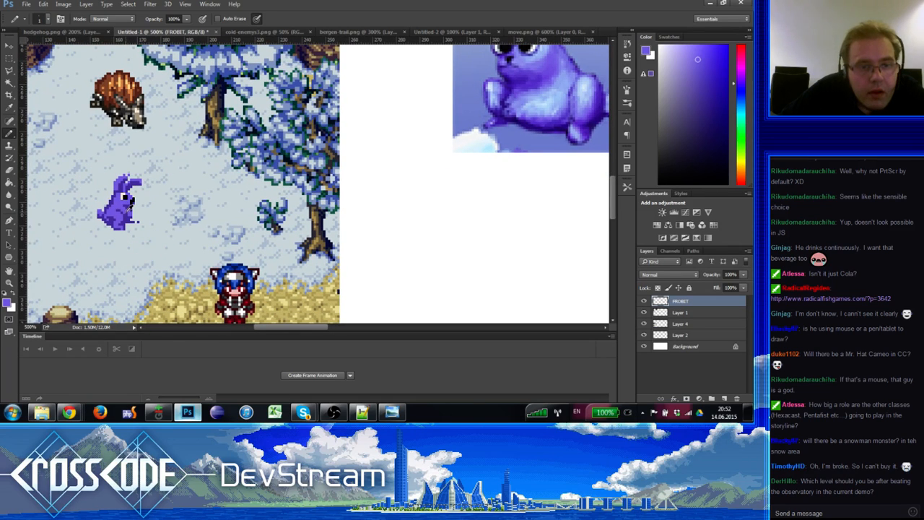
pyautogui.keyDown('alt'); pyautogui.click(133, 224); pyautogui.keyUp('alt')
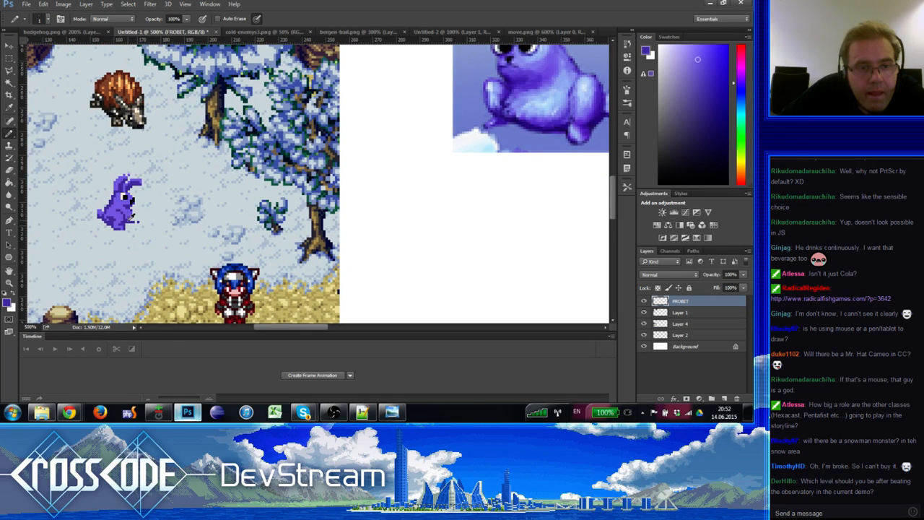
pyautogui.press('e')
pyautogui.press('b')
pyautogui.keyDown('alt'); pyautogui.click(133, 219); pyautogui.keyUp('alt')
pyautogui.press('e')
pyautogui.press('b')
pyautogui.press('e')
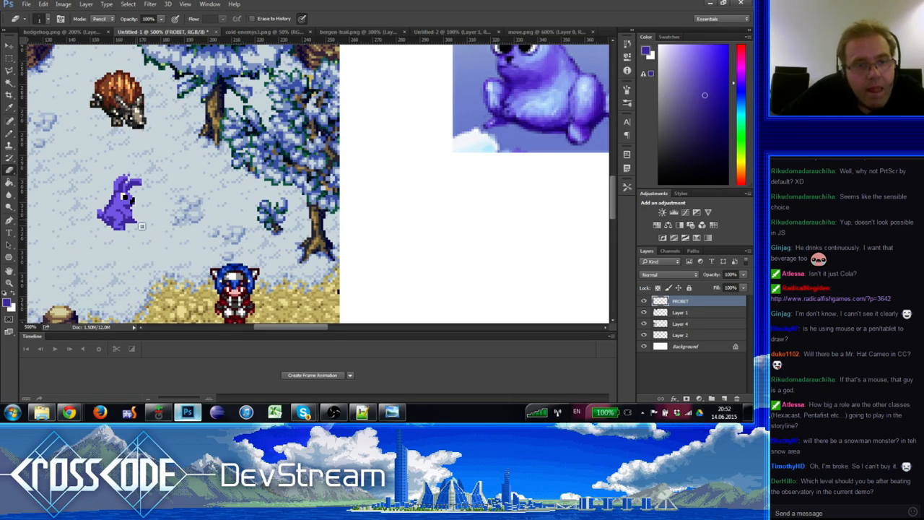
# Step: Redraw the rabbit's front paw and chest edge with sampled dark purple pixels, erasing the stray pixels beside them
pyautogui.press('b')
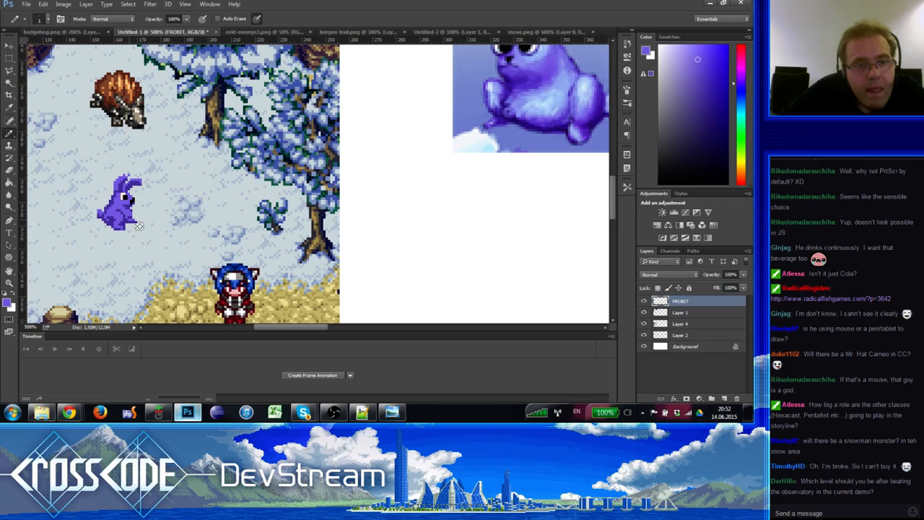
pyautogui.keyDown('alt'); pyautogui.click(127, 213); pyautogui.keyUp('alt')
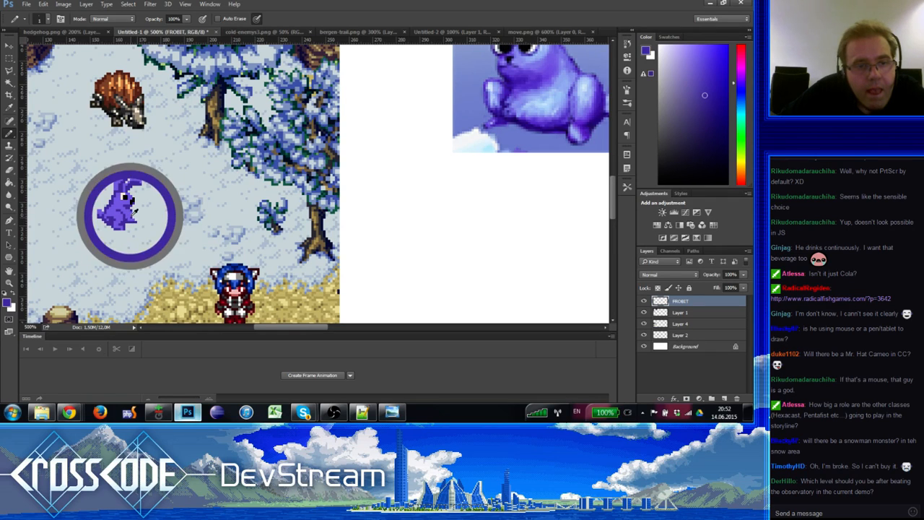
pyautogui.press('e')
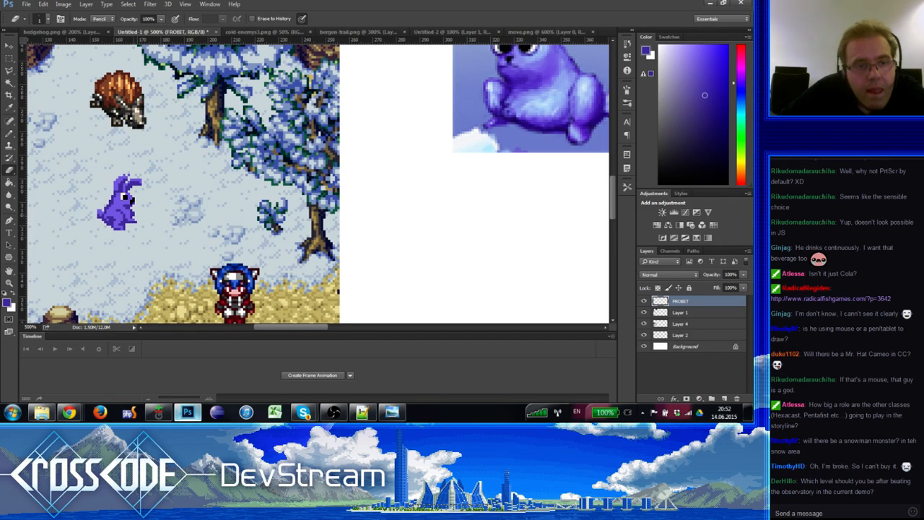
pyautogui.press('b')
pyautogui.keyDown('alt'); pyautogui.click(133, 215); pyautogui.keyUp('alt')
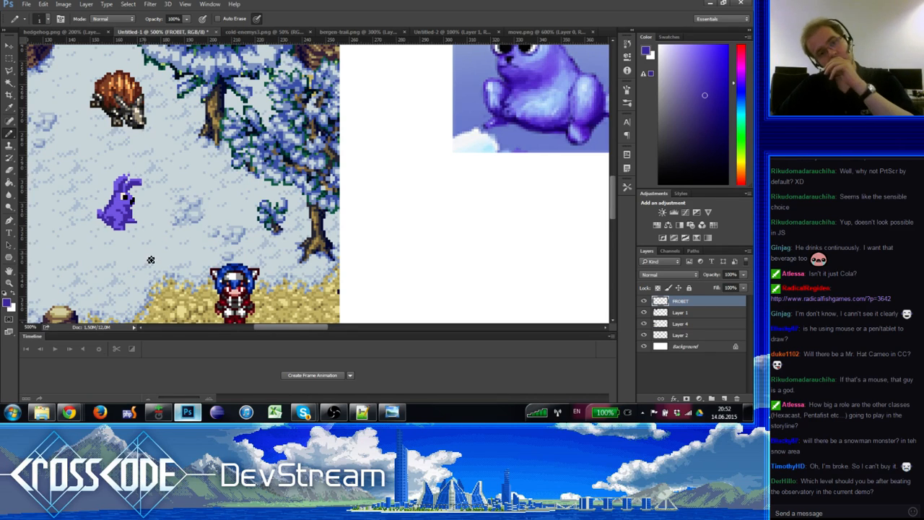
# Step: Retouch the rabbit's face around the eye with the sampled light purple and off-white
pyautogui.moveTo(146, 221)
pyautogui.mouseDown()
pyautogui.moveTo(151, 260)
pyautogui.moveTo(172, 223)
pyautogui.mouseUp()
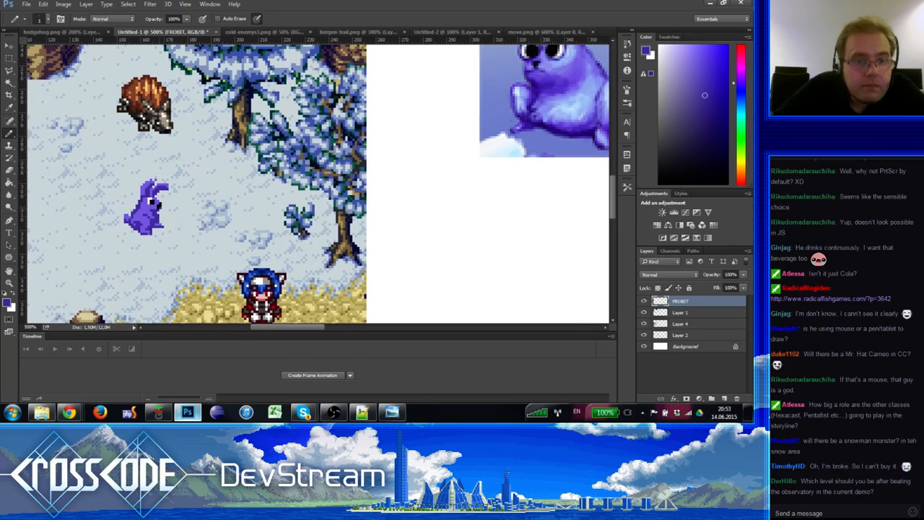
pyautogui.keyDown('alt'); pyautogui.click(157, 205); pyautogui.keyUp('alt')
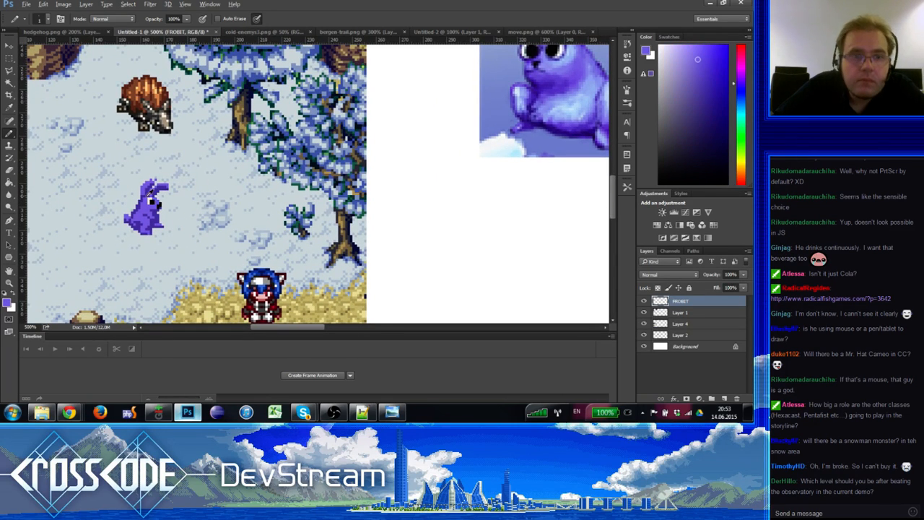
pyautogui.keyDown('alt'); pyautogui.click(151, 194); pyautogui.keyUp('alt')
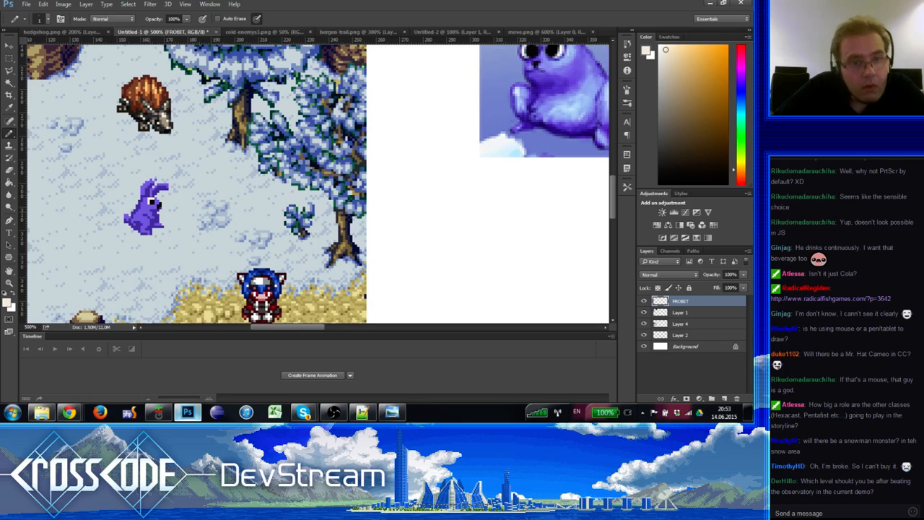
pyautogui.moveTo(155, 228); pyautogui.dragTo(147, 243)
pyautogui.keyDown('alt'); pyautogui.click(135, 224); pyautogui.keyUp('alt')
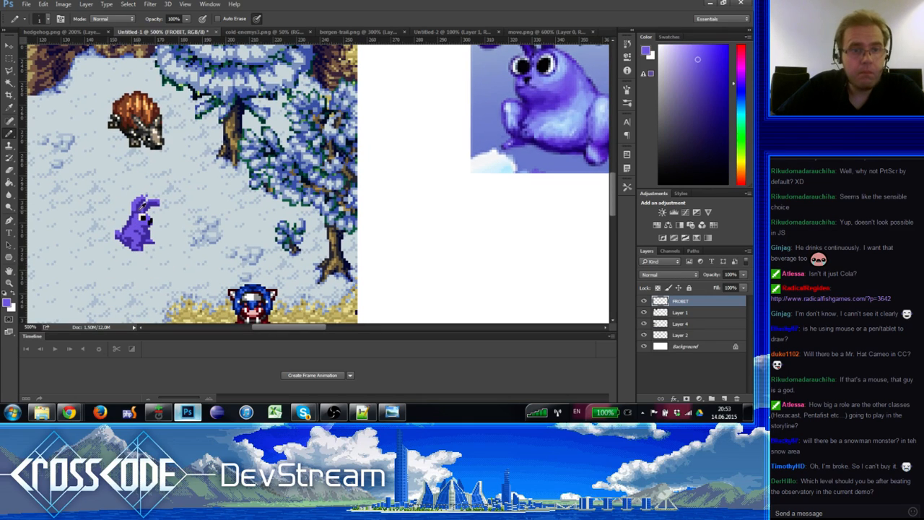
# Step: Sample the rabbit's dark purple and darken the foreground color to #35227e
pyautogui.keyDown('alt'); pyautogui.click(138, 212); pyautogui.keyUp('alt')
pyautogui.click(8, 305)
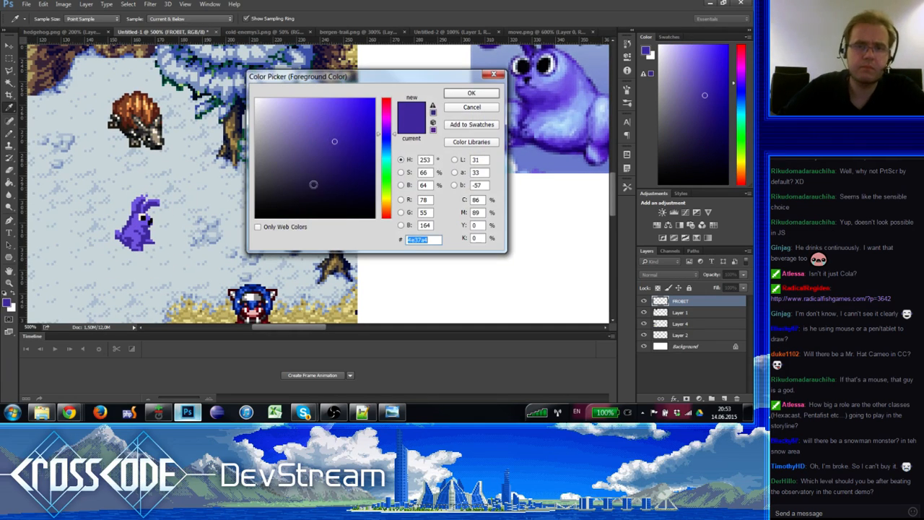
pyautogui.moveTo(334, 150); pyautogui.dragTo(344, 159)
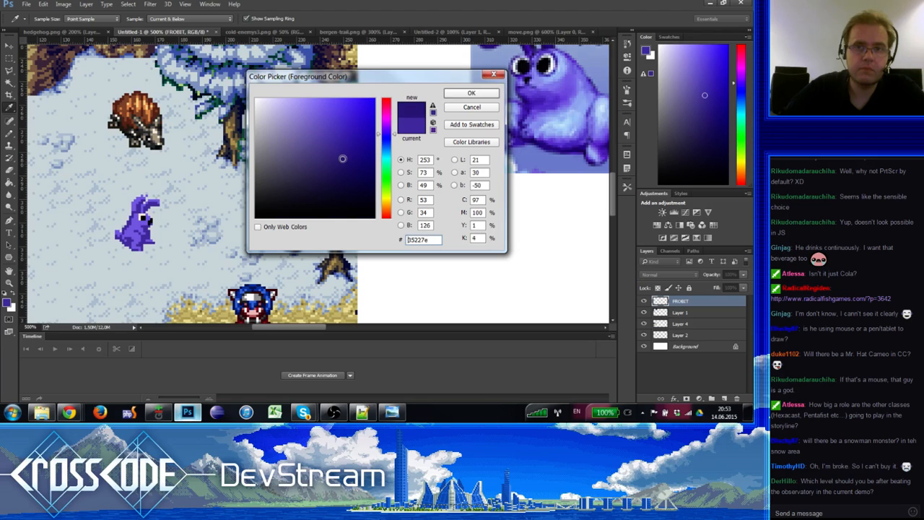
pyautogui.click(471, 93)
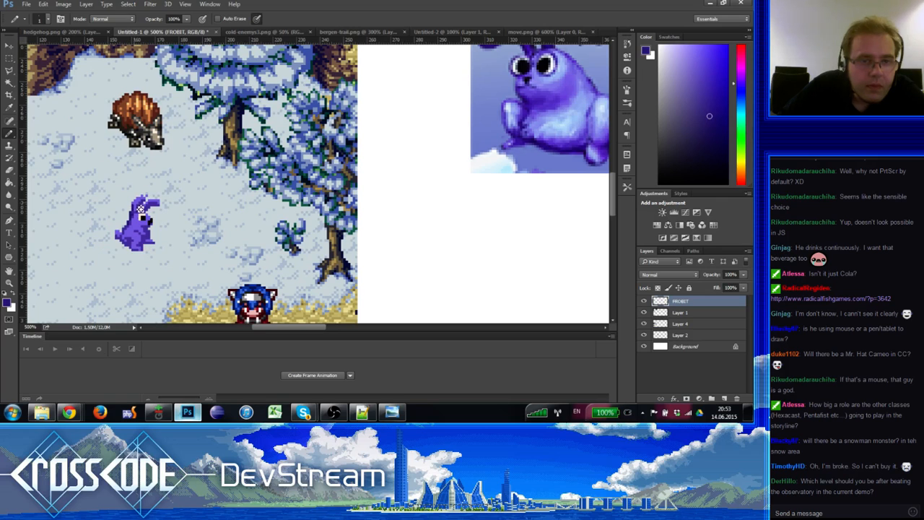
# Step: Shade the base of the rabbit's ears and the top of its head with the darkest purple
pyautogui.keyDown('alt'); pyautogui.click(144, 208); pyautogui.keyUp('alt')
pyautogui.moveTo(147, 208)
pyautogui.mouseDown()
pyautogui.moveTo(143, 236)
pyautogui.moveTo(157, 212)
pyautogui.mouseUp()
pyautogui.keyDown('alt'); pyautogui.click(151, 198); pyautogui.keyUp('alt')
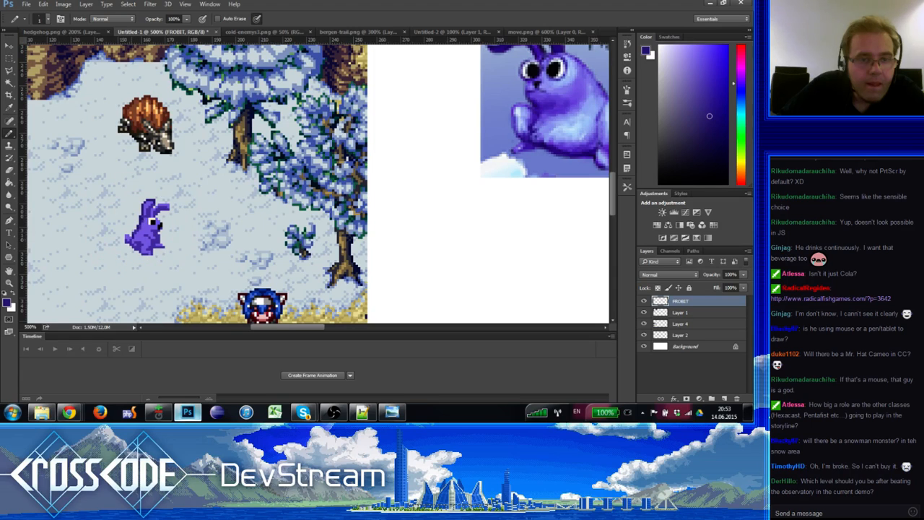
pyautogui.moveTo(150, 251)
pyautogui.mouseDown()
pyautogui.moveTo(160, 240)
pyautogui.moveTo(163, 258)
pyautogui.moveTo(149, 266)
pyautogui.moveTo(166, 239)
pyautogui.mouseUp()
# Step: Clean up the rabbit's outline with the eraser and redraw its hind foot with sampled light and dark purple pixels
pyautogui.press('e')
pyautogui.click(177, 230)
pyautogui.press('b')
pyautogui.keyDown('alt'); pyautogui.click(131, 228); pyautogui.keyUp('alt')
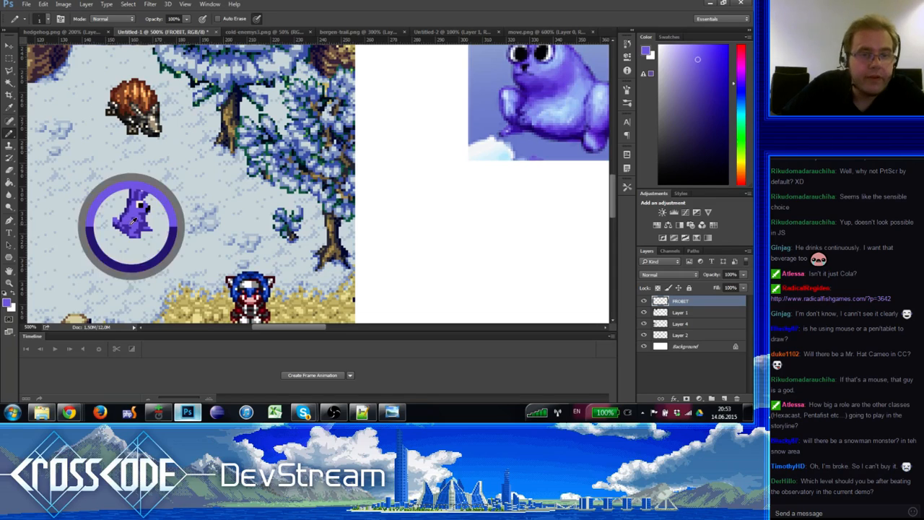
pyautogui.keyDown('alt'); pyautogui.click(133, 229); pyautogui.keyUp('alt')
pyautogui.keyDown('alt'); pyautogui.click(138, 231); pyautogui.keyUp('alt')
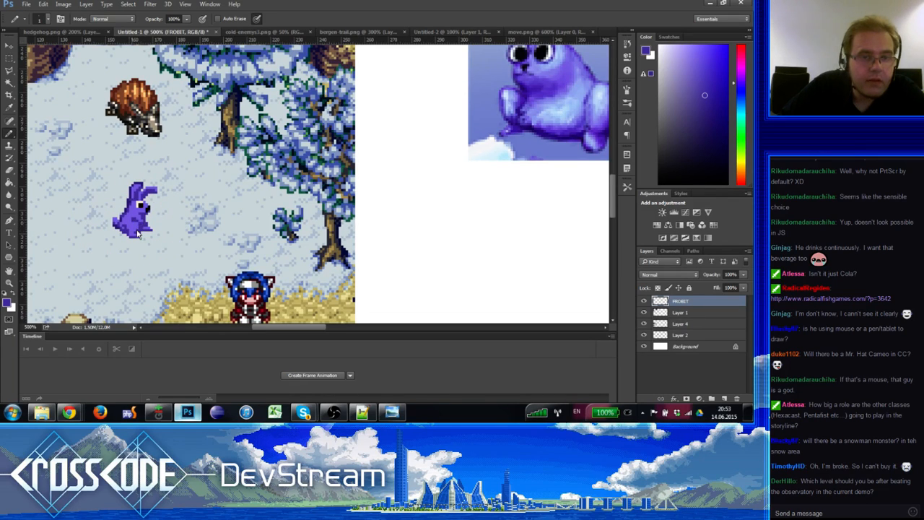
pyautogui.keyDown('alt'); pyautogui.click(140, 233); pyautogui.keyUp('alt')
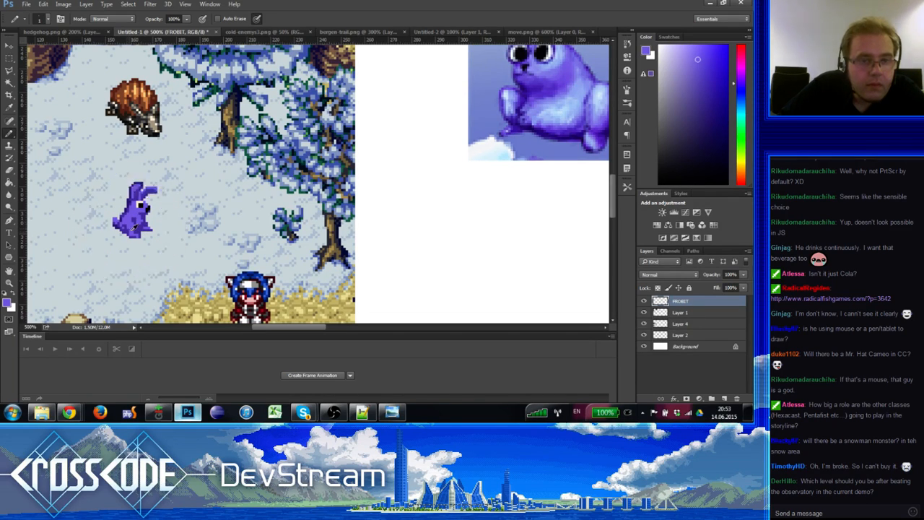
pyautogui.keyDown('alt'); pyautogui.click(136, 239); pyautogui.keyUp('alt')
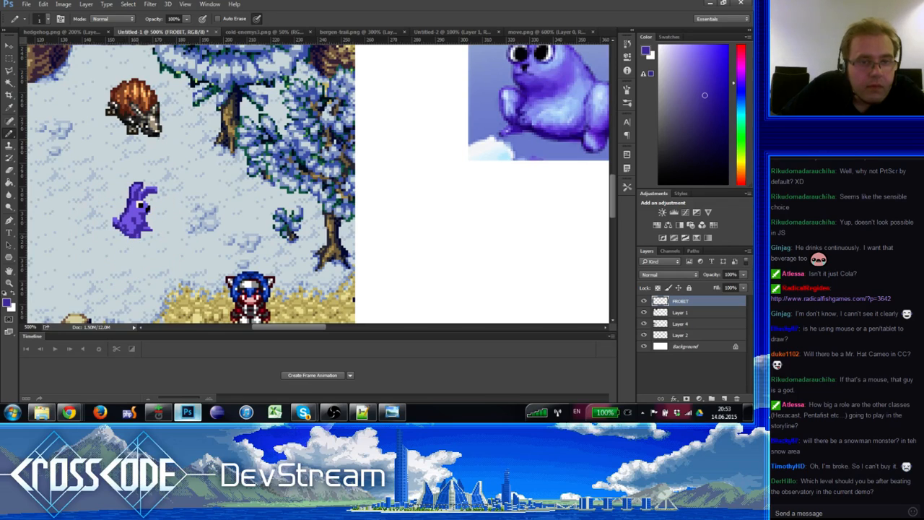
# Step: Erase stray pixels under the rabbit's foot and shade its lower belly with sampled light and dark purple
pyautogui.press('e')
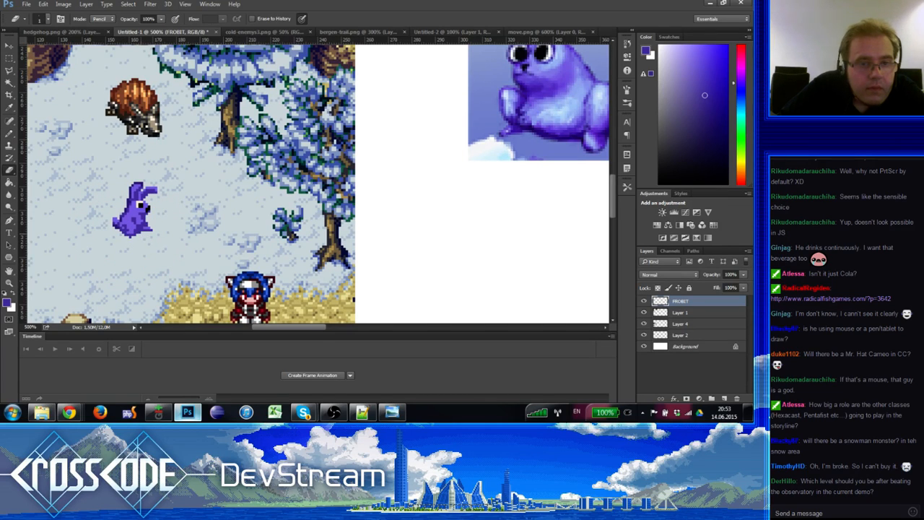
pyautogui.press('b')
pyautogui.keyDown('alt'); pyautogui.click(134, 228); pyautogui.keyUp('alt')
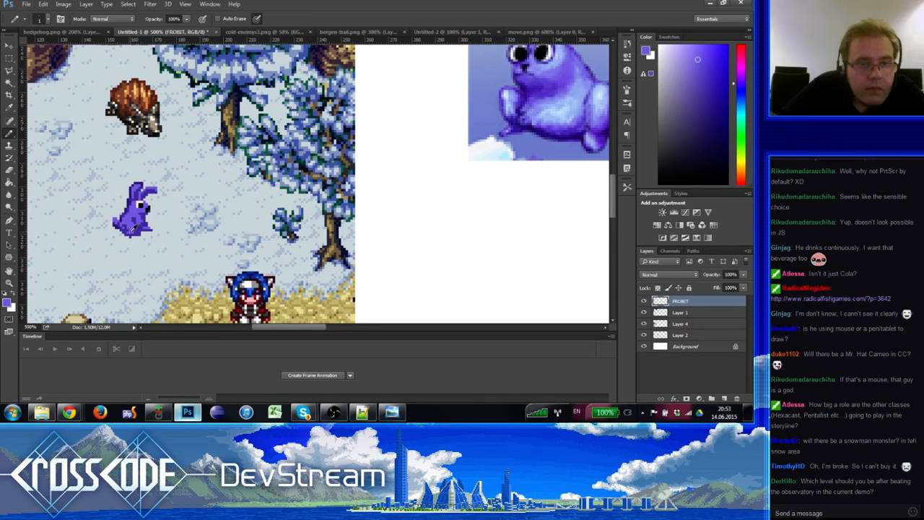
pyautogui.keyDown('alt'); pyautogui.click(136, 231); pyautogui.keyUp('alt')
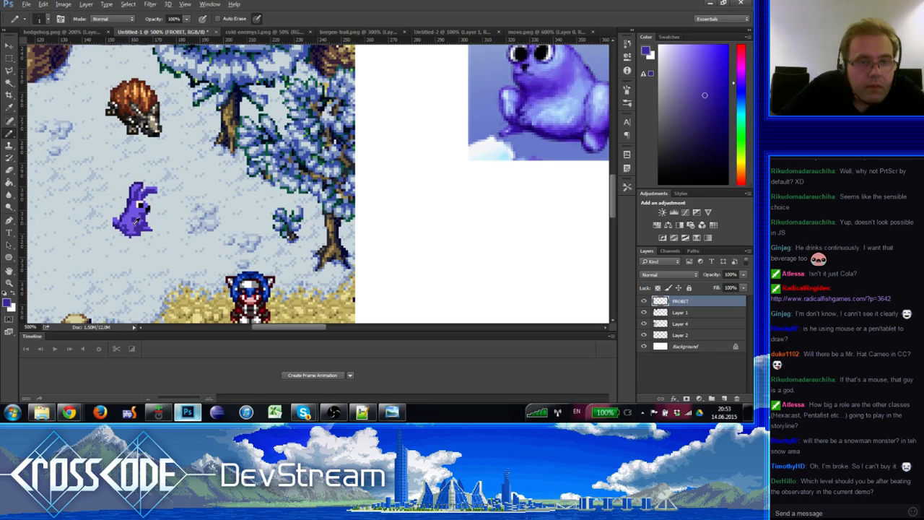
pyautogui.keyDown('alt'); pyautogui.click(138, 227); pyautogui.keyUp('alt')
pyautogui.keyDown('alt'); pyautogui.click(137, 228); pyautogui.keyUp('alt')
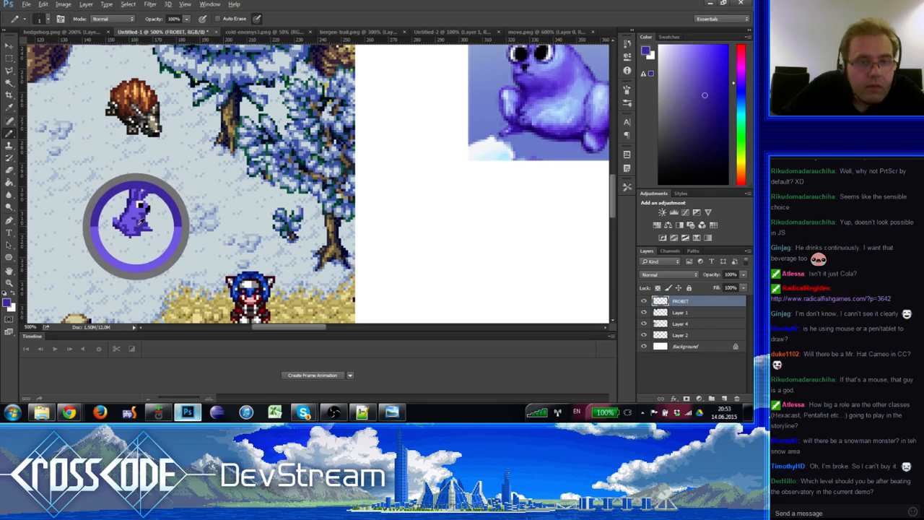
# Step: Refine the rabbit's front paw, chest and chin with alternating sampled dark and light purple pixels
pyautogui.keyDown('alt'); pyautogui.click(141, 224); pyautogui.keyUp('alt')
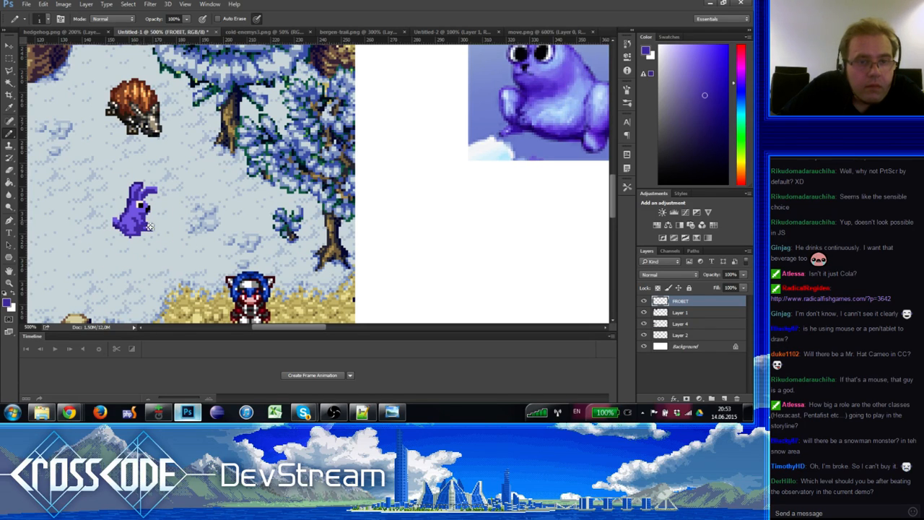
pyautogui.keyDown('alt'); pyautogui.click(145, 222); pyautogui.keyUp('alt')
pyautogui.keyDown('alt'); pyautogui.click(144, 219); pyautogui.keyUp('alt')
pyautogui.keyDown('alt'); pyautogui.click(145, 217); pyautogui.keyUp('alt')
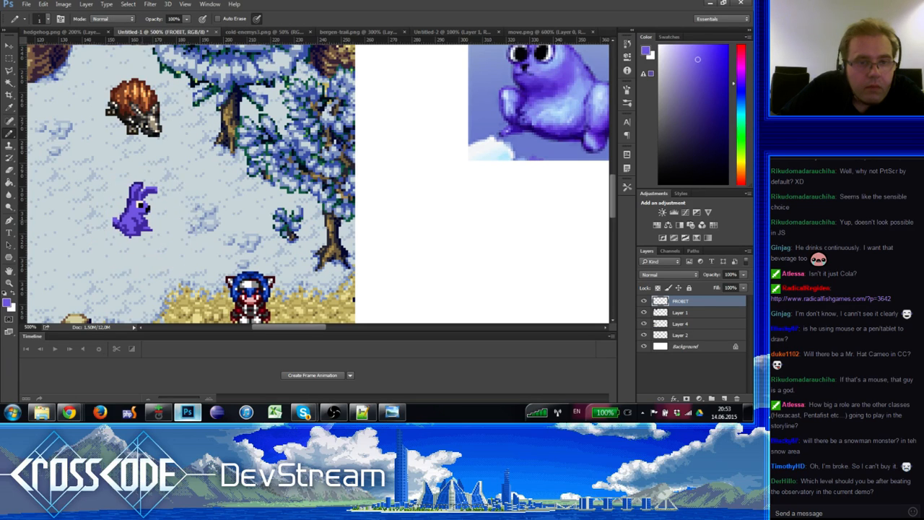
pyautogui.keyDown('alt'); pyautogui.click(145, 217); pyautogui.keyUp('alt')
pyautogui.keyDown('alt'); pyautogui.click(144, 214); pyautogui.keyUp('alt')
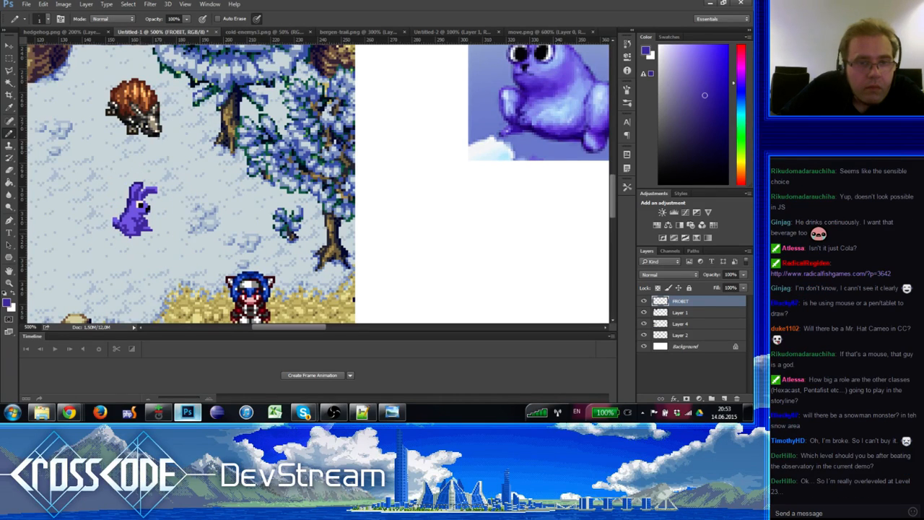
pyautogui.keyDown('alt'); pyautogui.click(138, 222); pyautogui.keyUp('alt')
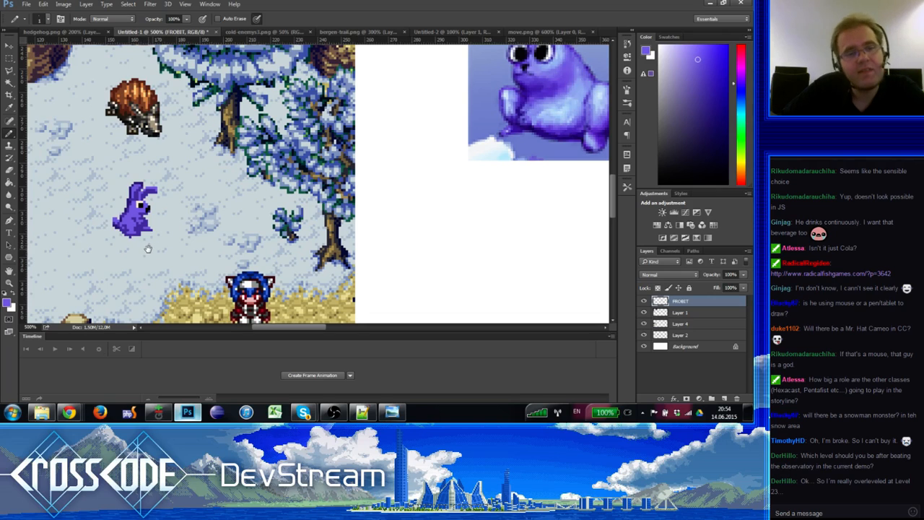
pyautogui.moveTo(144, 241); pyautogui.dragTo(146, 241)
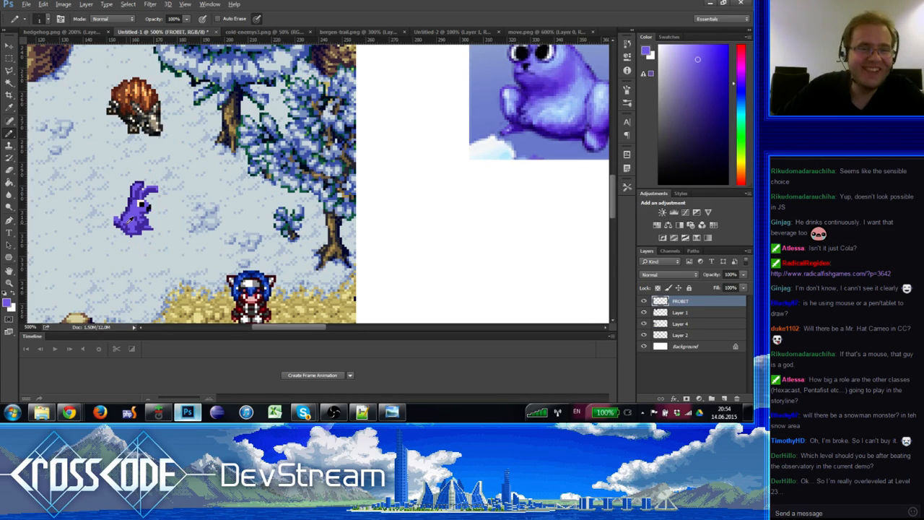
# Step: Rework the shading of the rabbit's haunch and belly with alternating sampled light and dark purple pixels
pyautogui.keyDown('alt'); pyautogui.click(138, 222); pyautogui.keyUp('alt')
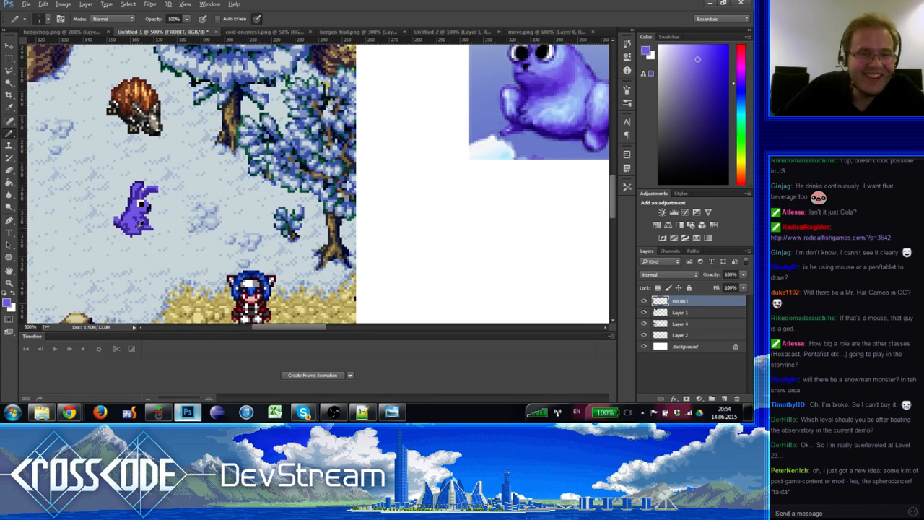
pyautogui.keyDown('alt'); pyautogui.click(137, 227); pyautogui.keyUp('alt')
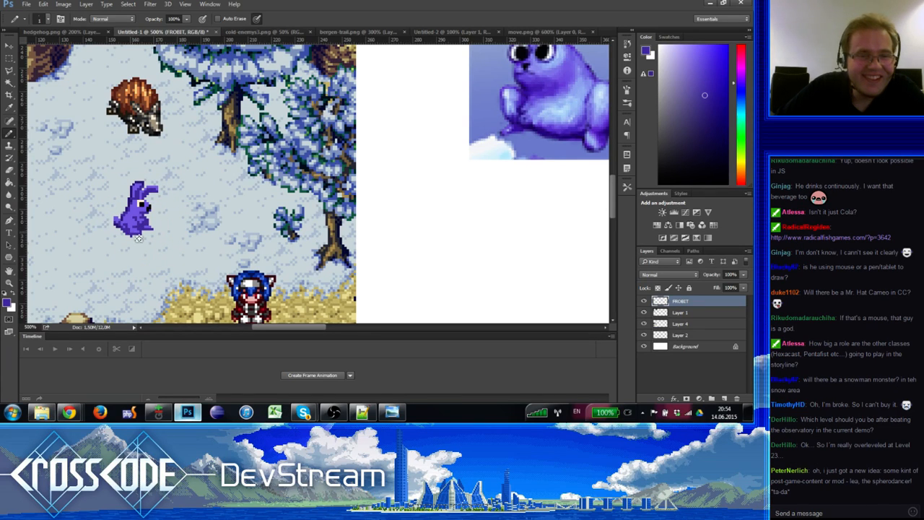
pyautogui.keyDown('alt'); pyautogui.click(136, 227); pyautogui.keyUp('alt')
pyautogui.keyDown('alt'); pyautogui.click(133, 225); pyautogui.keyUp('alt')
pyautogui.keyDown('alt'); pyautogui.click(132, 225); pyautogui.keyUp('alt')
pyautogui.keyDown('alt'); pyautogui.click(134, 224); pyautogui.keyUp('alt')
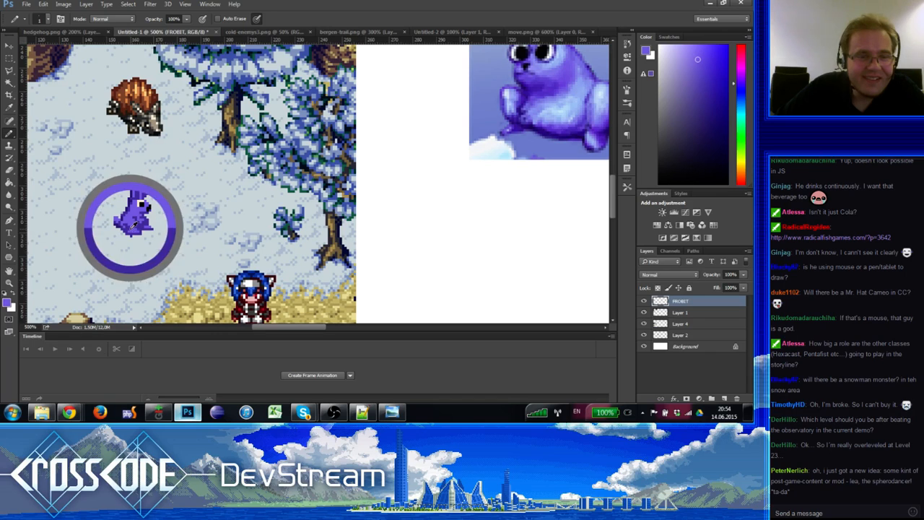
pyautogui.keyDown('alt'); pyautogui.click(140, 232); pyautogui.keyUp('alt')
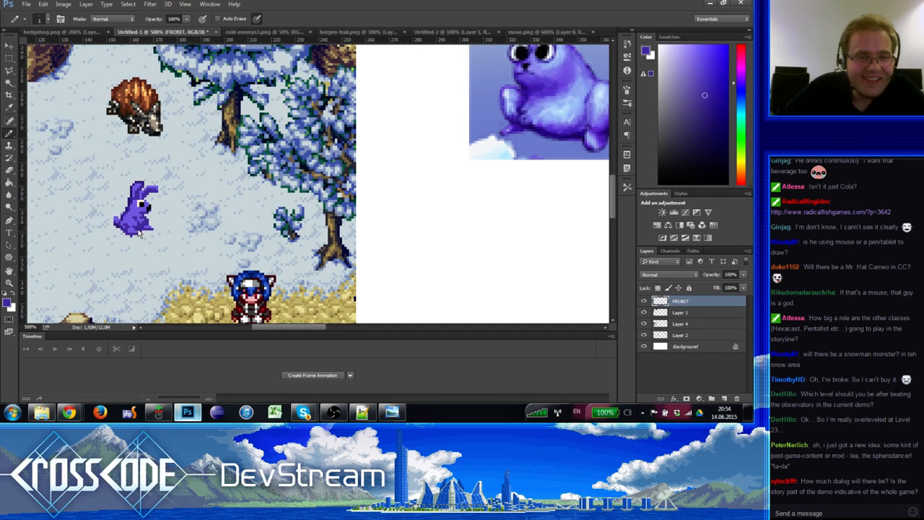
pyautogui.keyDown('alt'); pyautogui.click(144, 223); pyautogui.keyUp('alt')
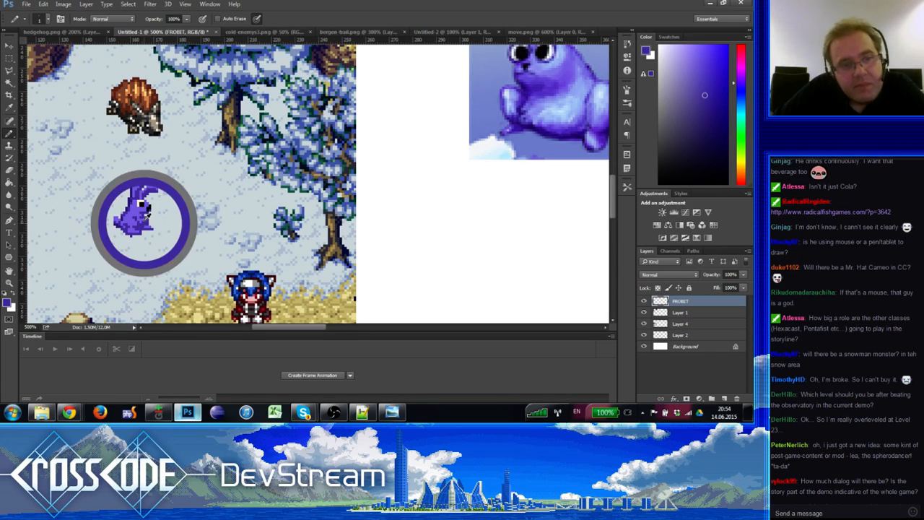
# Step: Retouch the back of the rabbit's head and neck with the sampled dark purple
pyautogui.moveTo(155, 250)
pyautogui.mouseDown()
pyautogui.moveTo(179, 257)
pyautogui.moveTo(127, 286)
pyautogui.moveTo(159, 257)
pyautogui.mouseUp()
pyautogui.keyDown('alt'); pyautogui.click(136, 207); pyautogui.keyUp('alt')
pyautogui.moveTo(135, 208); pyautogui.dragTo(135, 204)
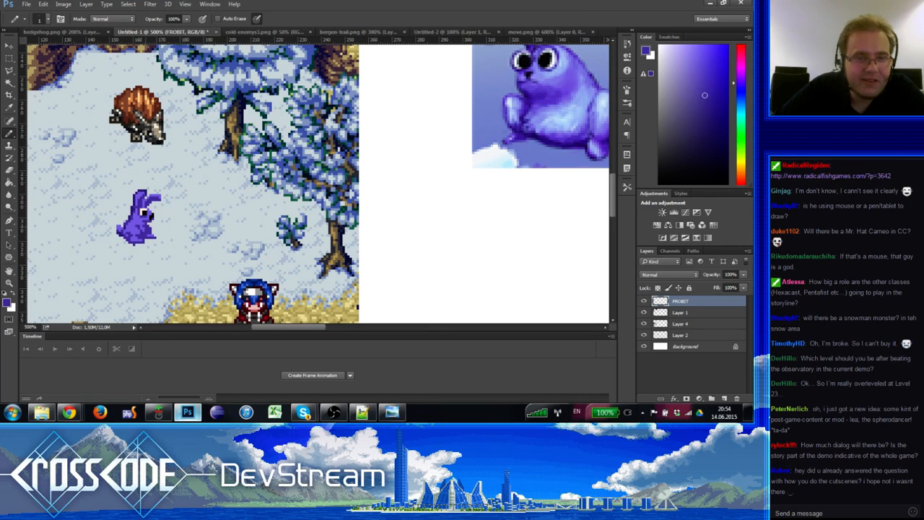
pyautogui.moveTo(153, 235)
pyautogui.mouseDown()
pyautogui.moveTo(162, 226)
pyautogui.moveTo(152, 250)
pyautogui.moveTo(160, 235)
pyautogui.mouseUp()
# Step: Rework the rabbit's eye and the fur around it with sampled off-white, black and dark purple pixels
pyautogui.keyDown('alt'); pyautogui.click(145, 227); pyautogui.keyUp('alt')
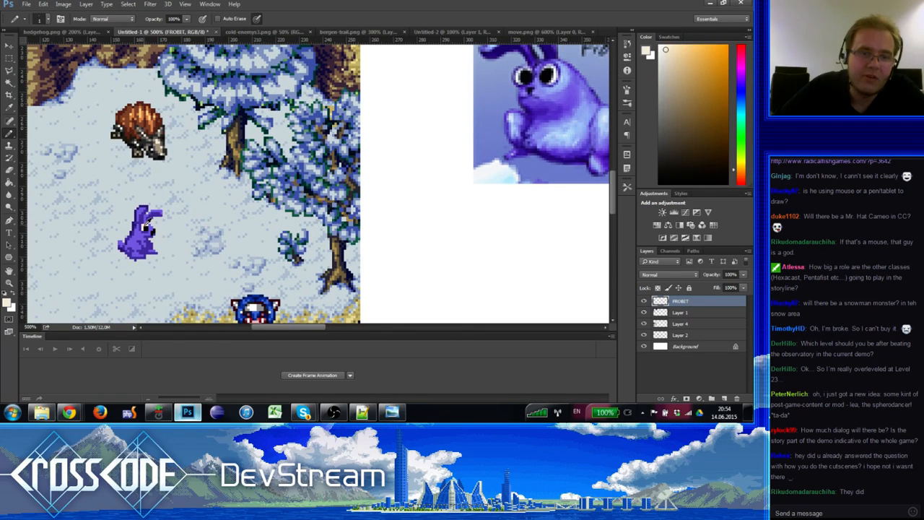
pyautogui.keyDown('alt'); pyautogui.click(150, 230); pyautogui.keyUp('alt')
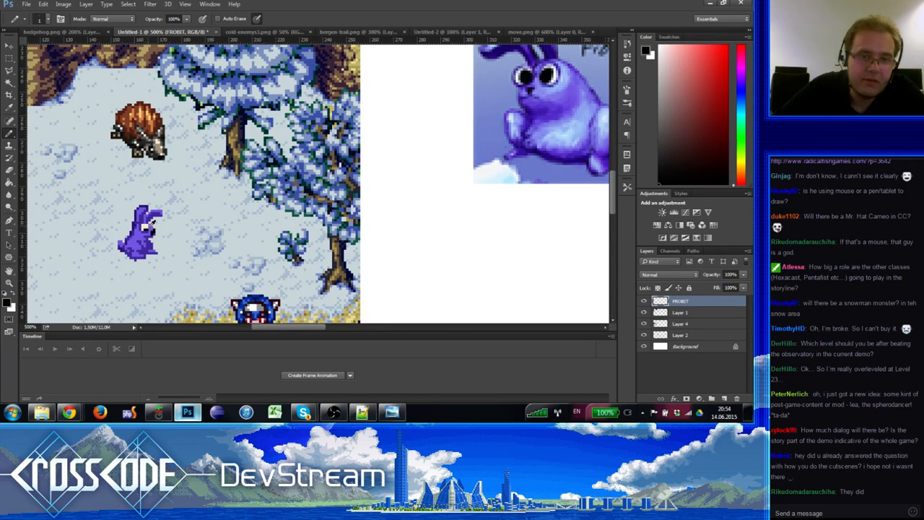
pyautogui.keyDown('alt'); pyautogui.click(144, 225); pyautogui.keyUp('alt')
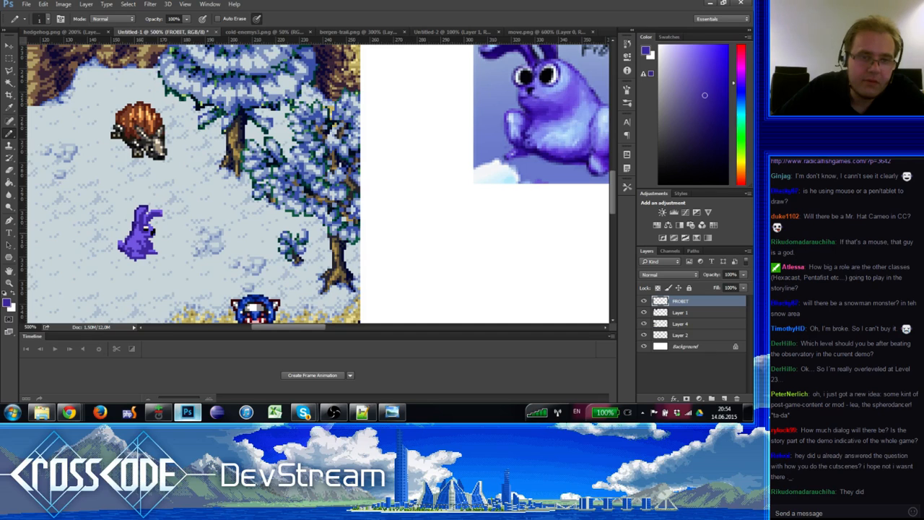
pyautogui.keyDown('alt'); pyautogui.click(146, 229); pyautogui.keyUp('alt')
pyautogui.keyDown('alt'); pyautogui.click(144, 229); pyautogui.keyUp('alt')
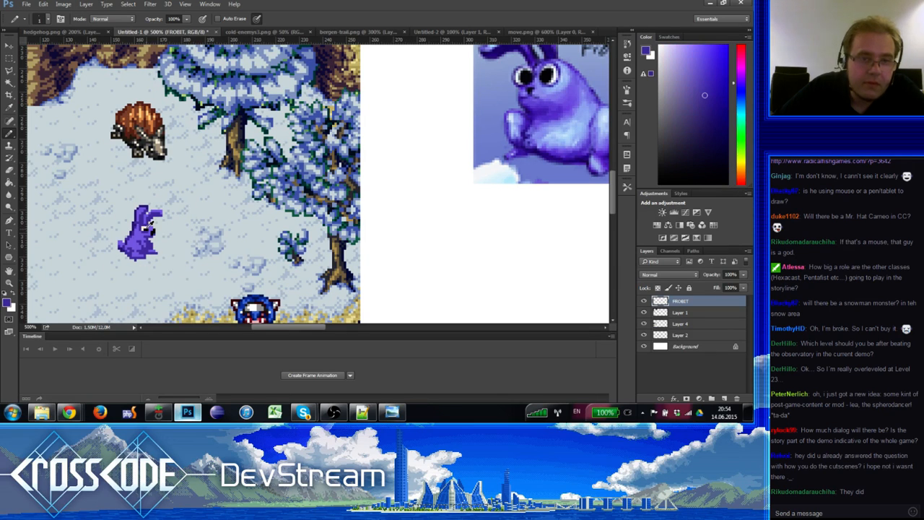
# Step: Touch up the rabbit's neck and chest with sampled dark and light purple pixels
pyautogui.moveTo(157, 251); pyautogui.dragTo(186, 202)
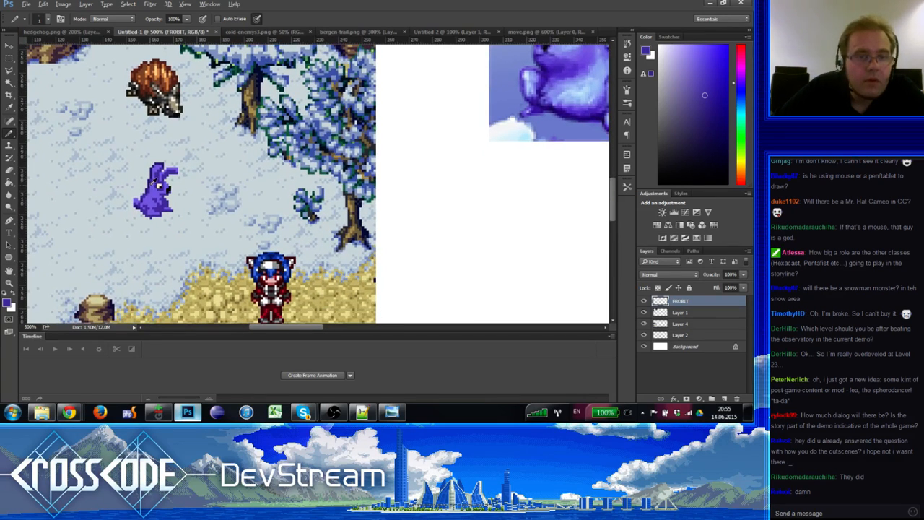
pyautogui.keyDown('alt'); pyautogui.click(153, 182); pyautogui.keyUp('alt')
pyautogui.keyDown('alt'); pyautogui.click(161, 192); pyautogui.keyUp('alt')
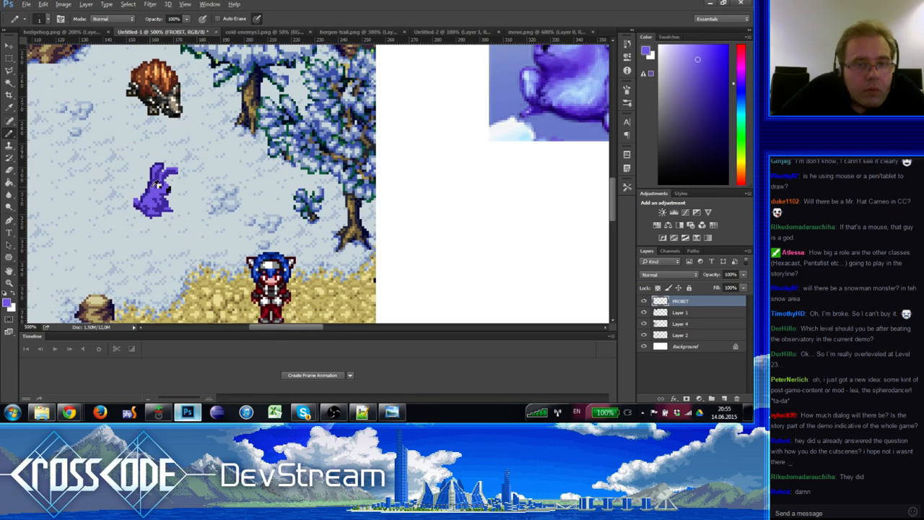
# Step: Select the rear part of the rabbit's body with a rectangular marquee, shift it slightly away from the front, and deselect
pyautogui.click(10, 61)
pyautogui.moveTo(160, 218)
pyautogui.mouseDown()
pyautogui.moveTo(131, 193)
pyautogui.moveTo(148, 189)
pyautogui.moveTo(148, 200)
pyautogui.mouseUp()
pyautogui.moveTo(155, 209); pyautogui.dragTo(148, 201)
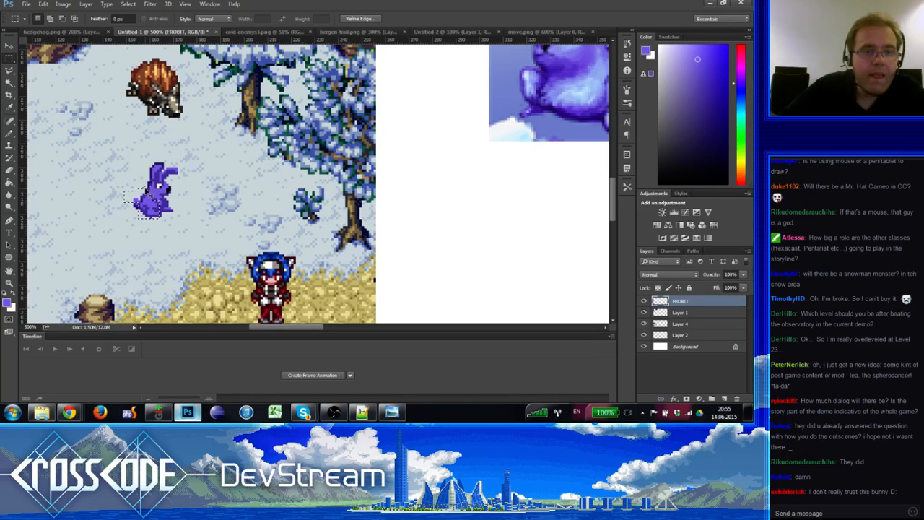
pyautogui.hotkey('ctrl', 'Left')
pyautogui.click(90, 147)
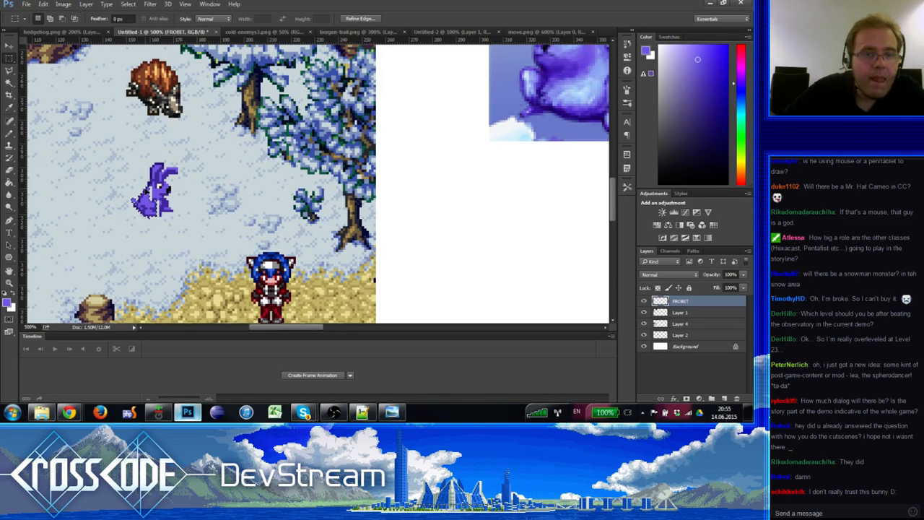
# Step: Fill the gap left between the rabbit's shifted haunch and its front with sampled dark and light purple pixels
pyautogui.press('b')
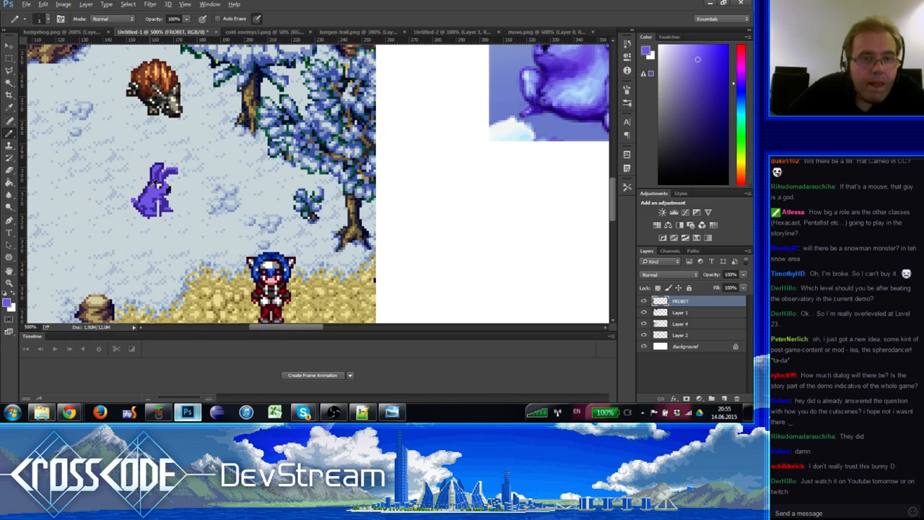
pyautogui.keyDown('alt'); pyautogui.click(145, 188); pyautogui.keyUp('alt')
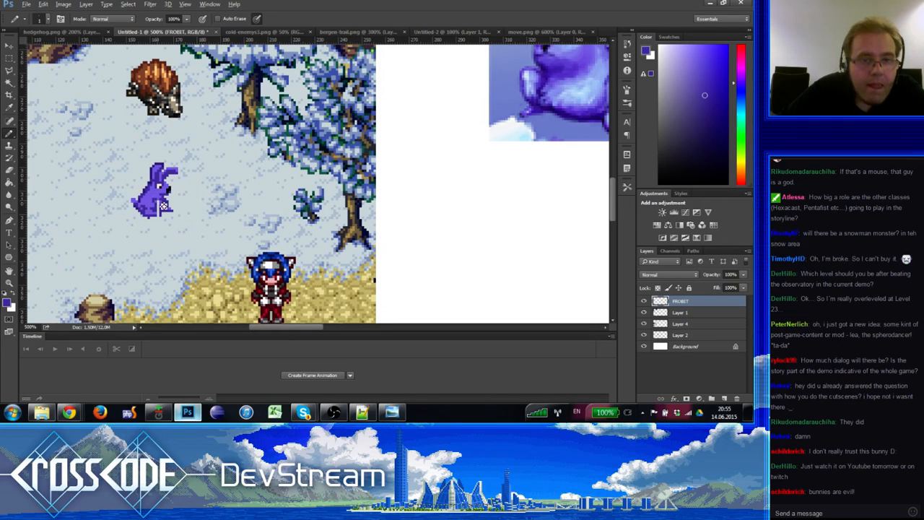
pyautogui.keyDown('alt'); pyautogui.click(154, 202); pyautogui.keyUp('alt')
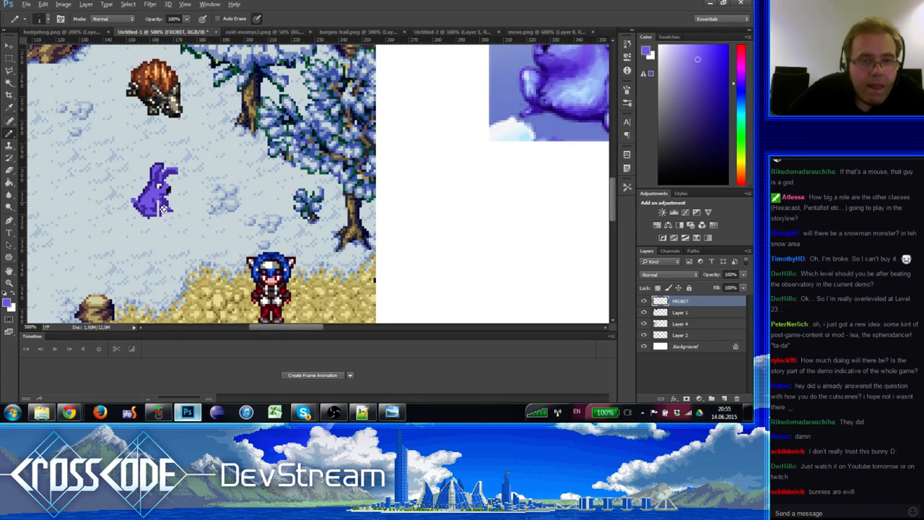
pyautogui.moveTo(164, 209); pyautogui.dragTo(164, 213)
pyautogui.keyDown('alt'); pyautogui.click(165, 213); pyautogui.keyUp('alt')
# Step: Reshape the outline of the rabbit's front foot by alternately erasing pixels and repainting them in sampled purple
pyautogui.press('e')
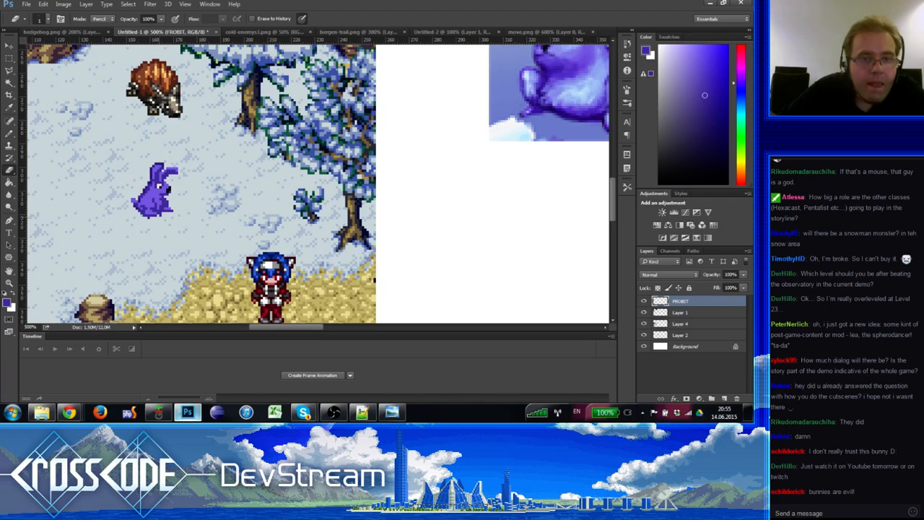
pyautogui.press('b')
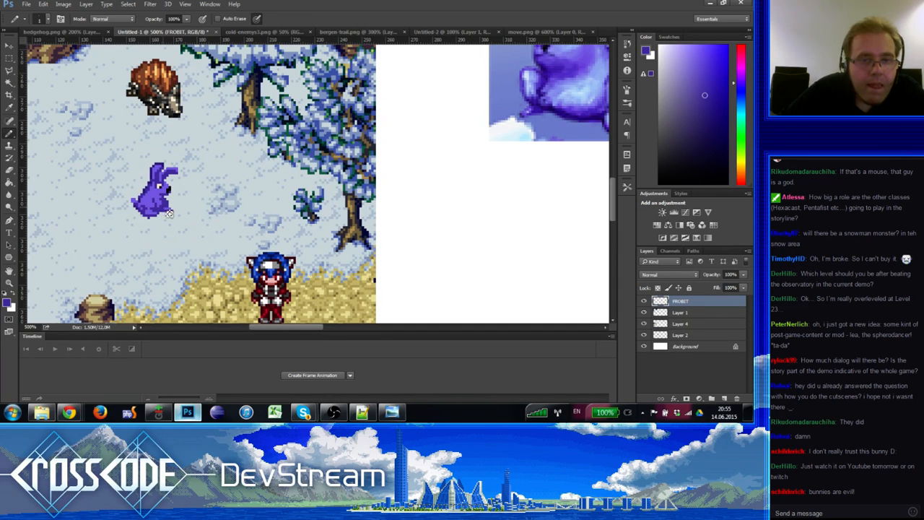
pyautogui.press('e')
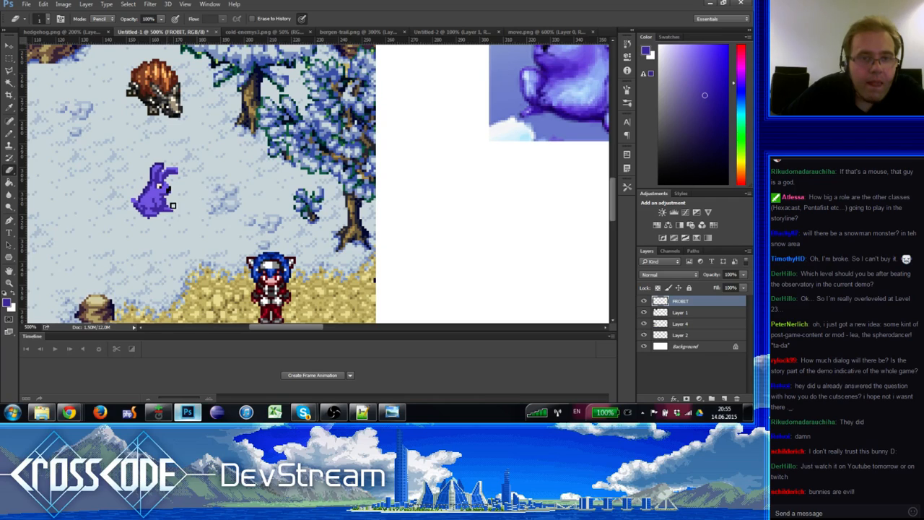
pyautogui.press('b')
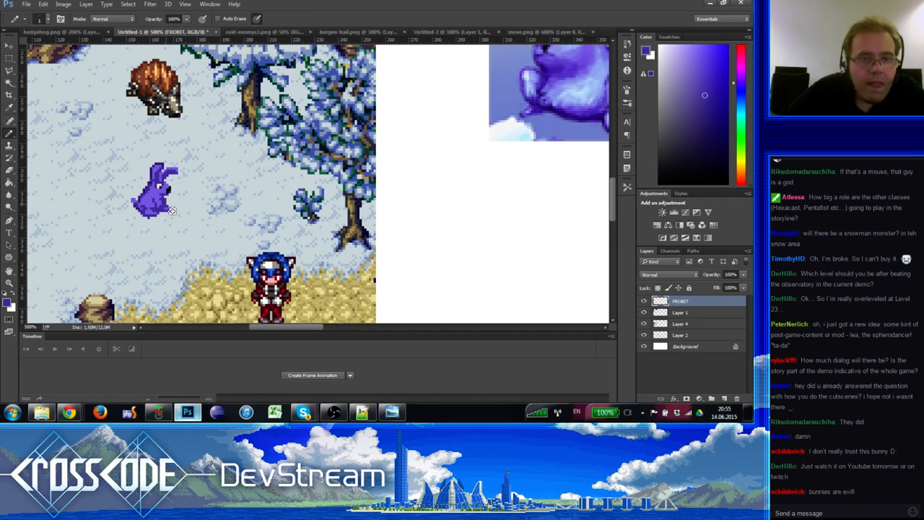
pyautogui.press('e')
pyautogui.click(175, 211)
pyautogui.press('b')
pyautogui.keyDown('alt'); pyautogui.click(167, 203); pyautogui.keyUp('alt')
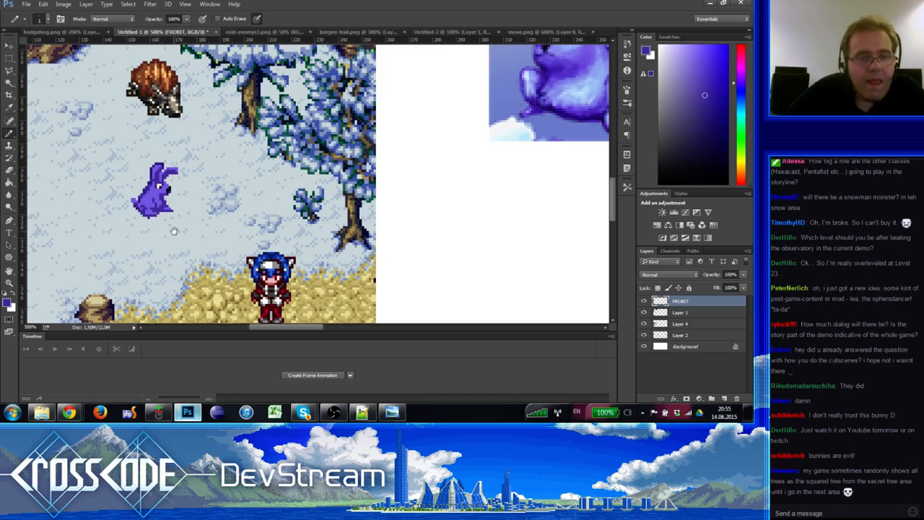
# Step: Rework the shading between the rabbit's chest and front leg with alternating sampled dark and light purple pixels
pyautogui.moveTo(169, 206); pyautogui.dragTo(168, 224)
pyautogui.keyDown('alt'); pyautogui.click(168, 202); pyautogui.keyUp('alt')
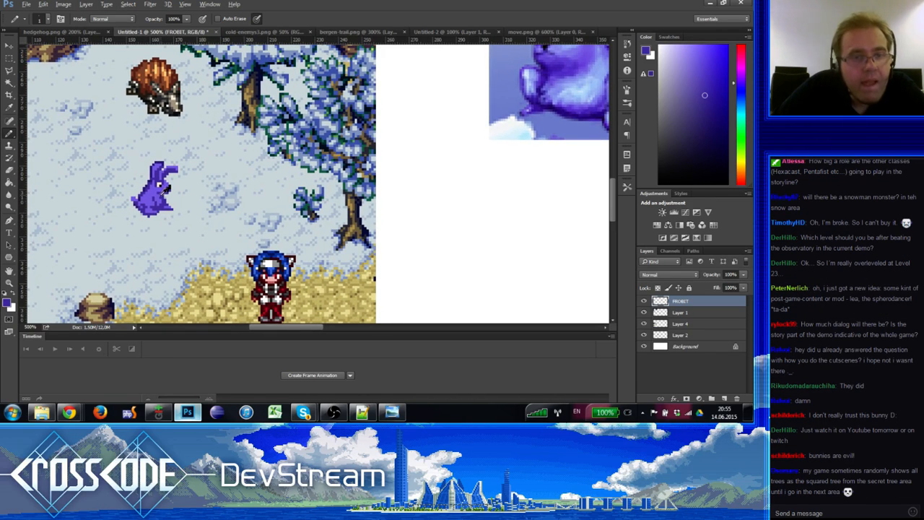
pyautogui.keyDown('alt'); pyautogui.click(162, 194); pyautogui.keyUp('alt')
pyautogui.keyDown('alt'); pyautogui.click(166, 204); pyautogui.keyUp('alt')
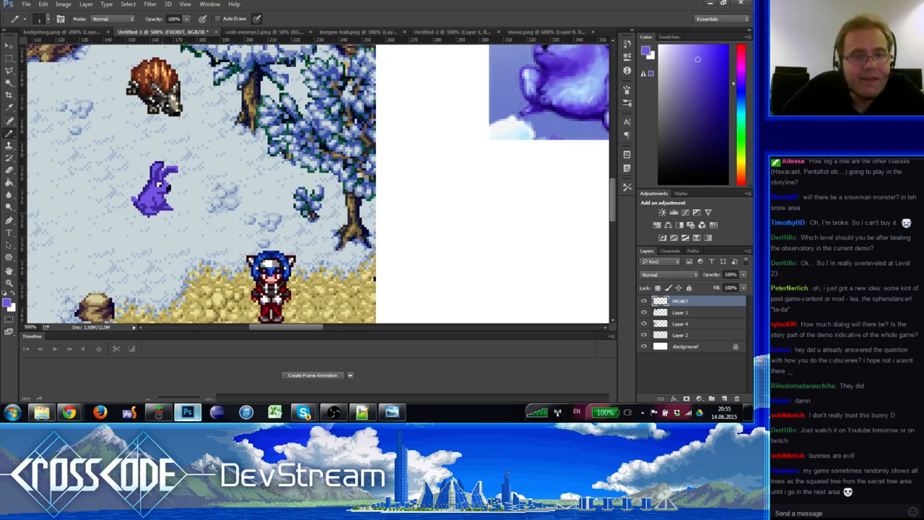
pyautogui.keyDown('alt'); pyautogui.click(161, 206); pyautogui.keyUp('alt')
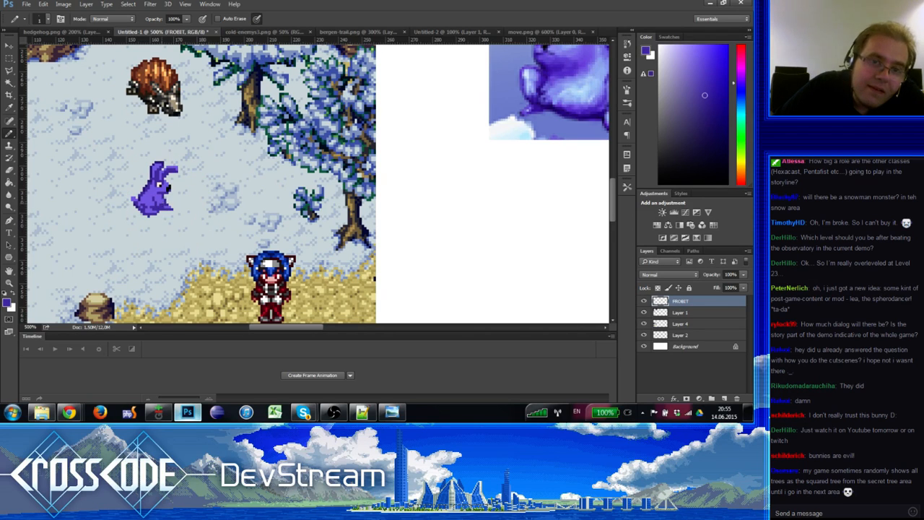
pyautogui.keyDown('alt'); pyautogui.click(166, 205); pyautogui.keyUp('alt')
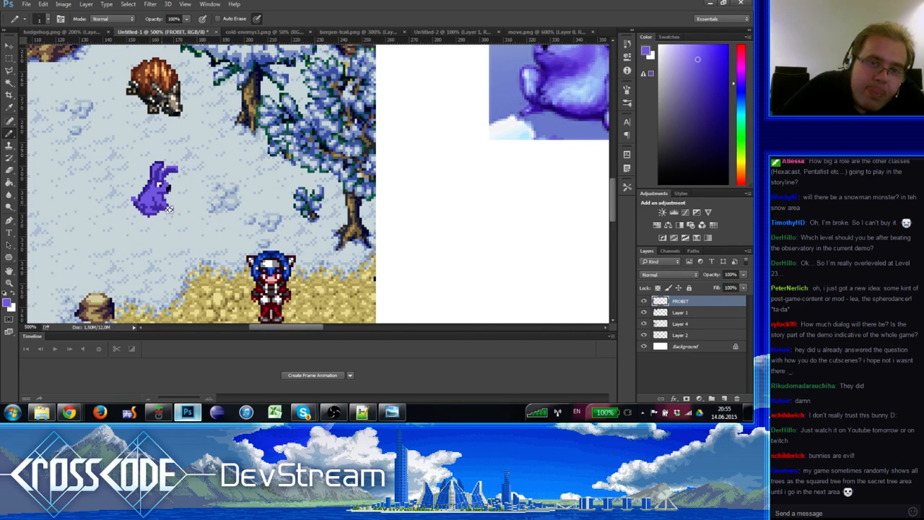
pyautogui.keyDown('alt'); pyautogui.click(167, 205); pyautogui.keyUp('alt')
pyautogui.keyDown('alt'); pyautogui.click(165, 202); pyautogui.keyUp('alt')
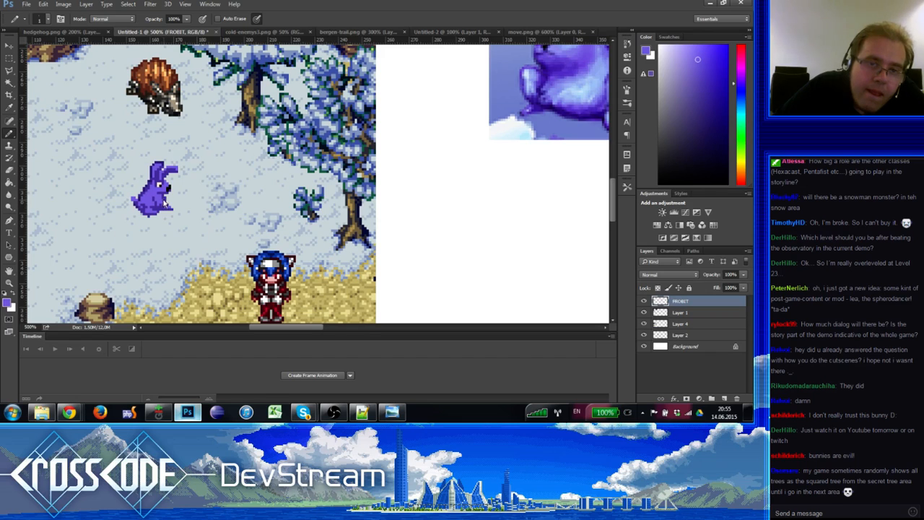
# Step: Shorten the tip of the rabbit's front foot, erasing stray pixels and redrawing its edge in sampled dark purple
pyautogui.moveTo(160, 216); pyautogui.dragTo(78, 243)
pyautogui.moveTo(199, 201); pyautogui.dragTo(188, 195)
pyautogui.press('e')
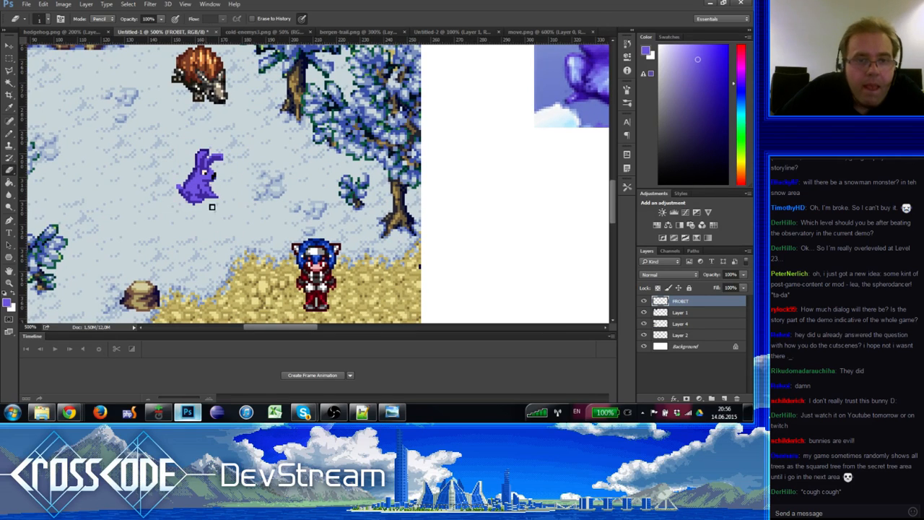
pyautogui.press('b')
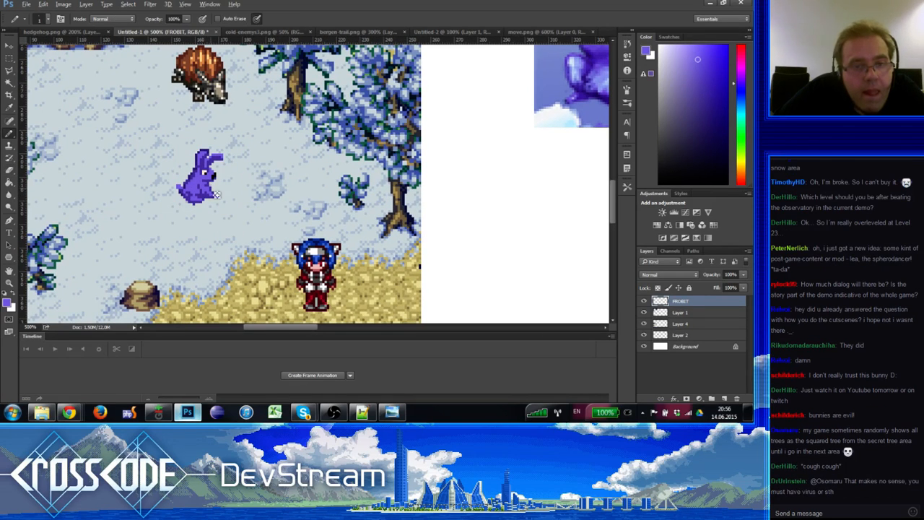
pyautogui.keyDown('alt'); pyautogui.click(211, 191); pyautogui.keyUp('alt')
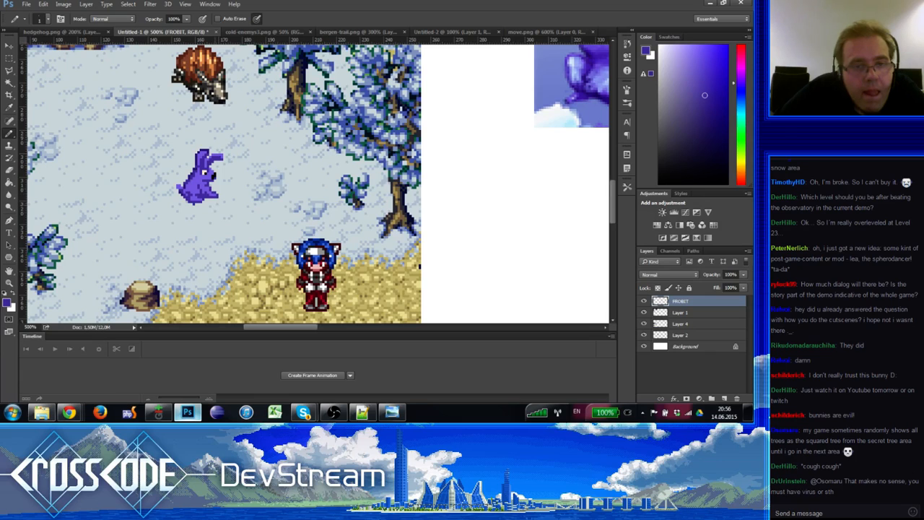
pyautogui.press('e')
pyautogui.press('b')
pyautogui.keyDown('alt'); pyautogui.click(213, 190); pyautogui.keyUp('alt')
pyautogui.keyDown('alt'); pyautogui.click(214, 188); pyautogui.keyUp('alt')
pyautogui.press('e')
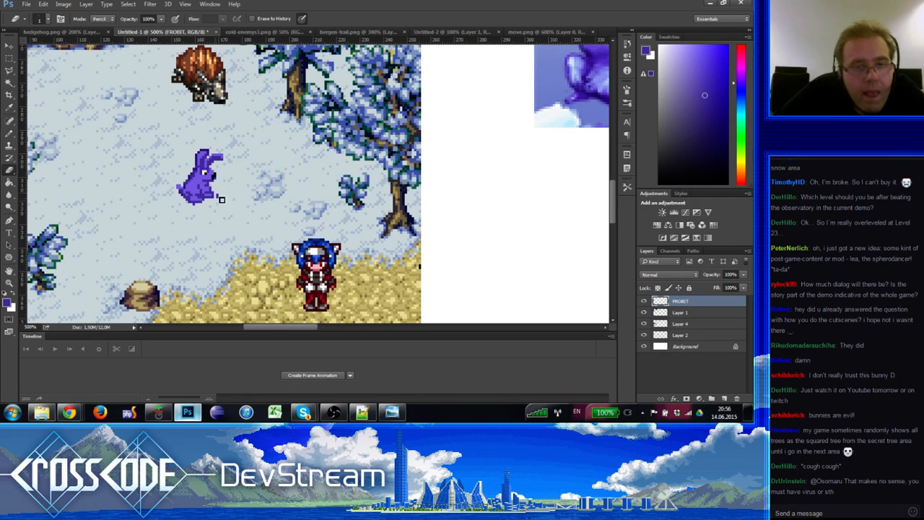
pyautogui.press('b')
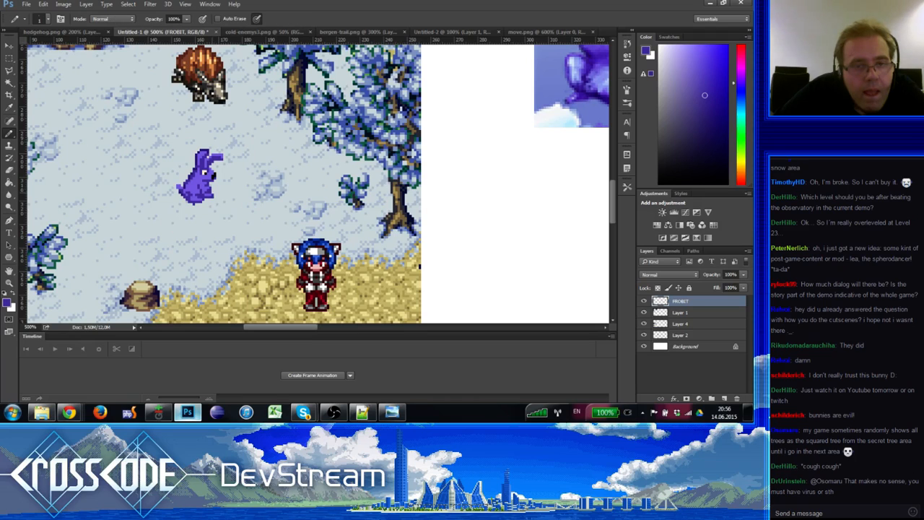
pyautogui.press('e')
pyautogui.press('b')
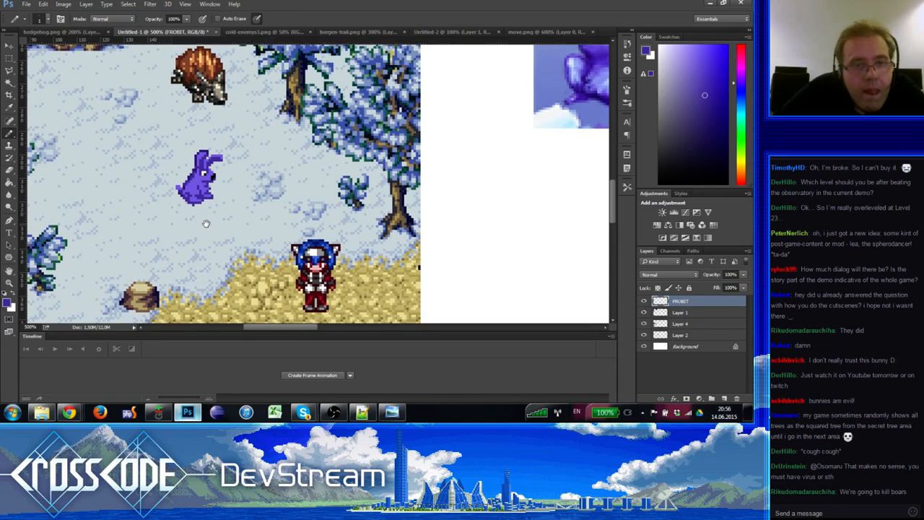
# Step: Define the rabbit's front paw against its belly with alternating sampled light and dark purple pixels
pyautogui.keyDown('alt'); pyautogui.click(205, 188); pyautogui.keyUp('alt')
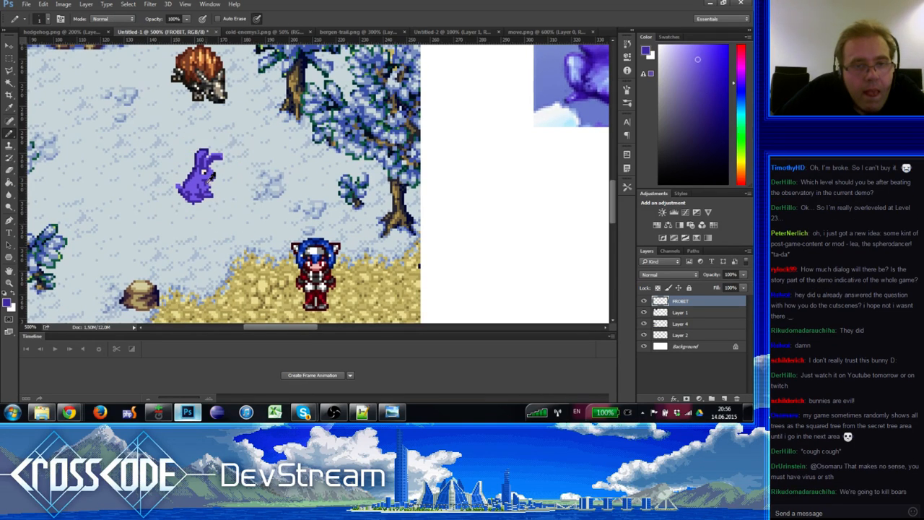
pyautogui.keyDown('alt'); pyautogui.click(205, 184); pyautogui.keyUp('alt')
pyautogui.keyDown('alt'); pyautogui.click(207, 189); pyautogui.keyUp('alt')
pyautogui.keyDown('alt'); pyautogui.click(205, 187); pyautogui.keyUp('alt')
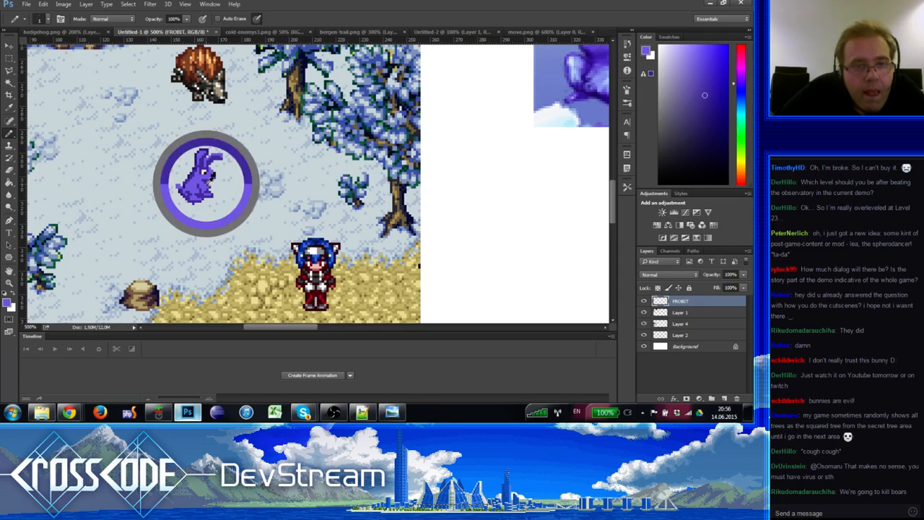
pyautogui.keyDown('alt'); pyautogui.click(207, 187); pyautogui.keyUp('alt')
pyautogui.moveTo(209, 210); pyautogui.dragTo(206, 223)
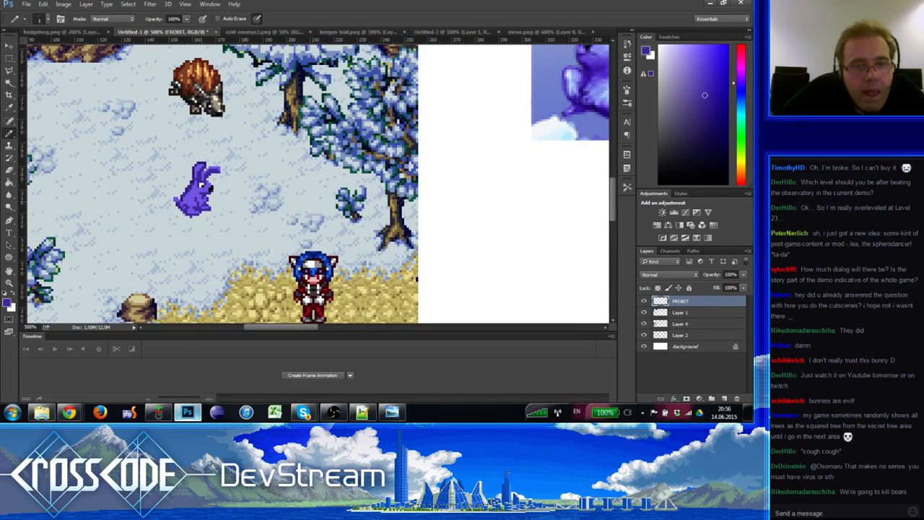
# Step: Refine the rabbit's chin, chest and lower paw with sampled dark and light purple pixels
pyautogui.keyDown('alt'); pyautogui.click(201, 202); pyautogui.keyUp('alt')
pyautogui.keyDown('alt'); pyautogui.click(205, 195); pyautogui.keyUp('alt')
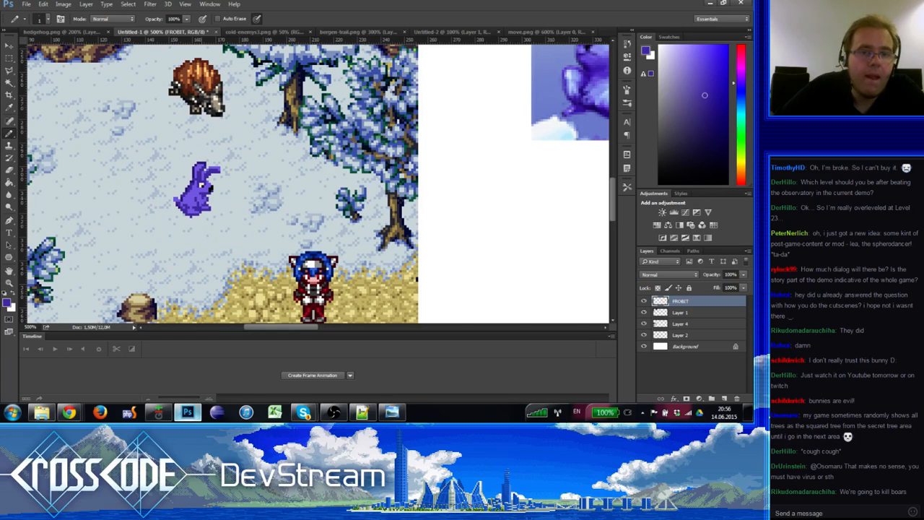
pyautogui.moveTo(205, 228); pyautogui.dragTo(204, 231)
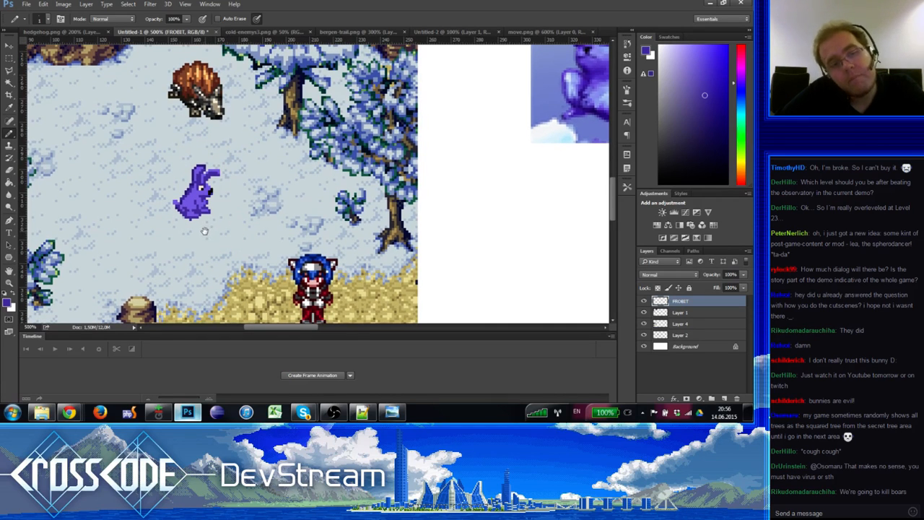
pyautogui.keyDown('alt'); pyautogui.click(207, 193); pyautogui.keyUp('alt')
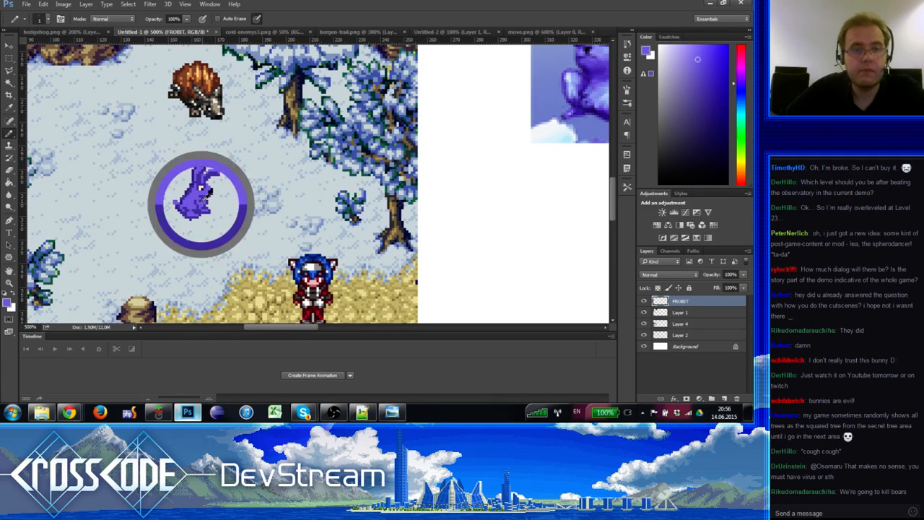
pyautogui.moveTo(208, 191); pyautogui.dragTo(219, 187)
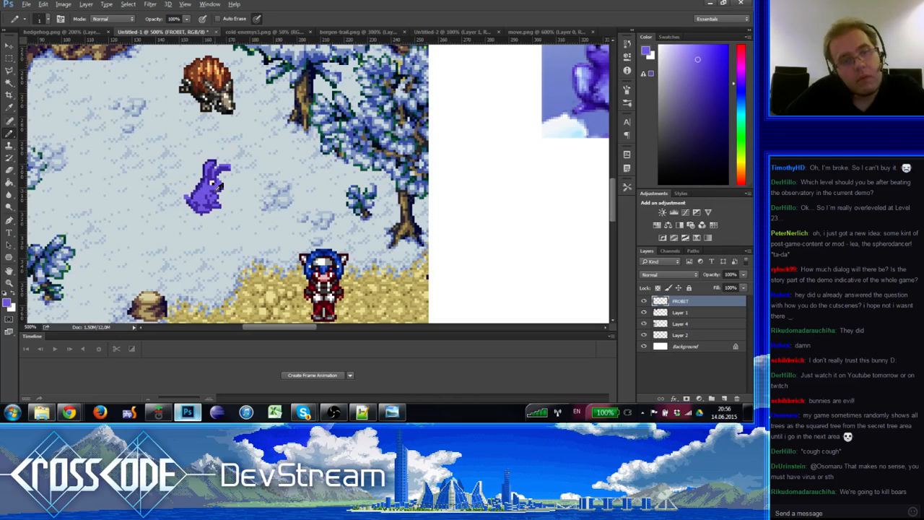
pyautogui.keyDown('alt'); pyautogui.click(219, 187); pyautogui.keyUp('alt')
pyautogui.keyDown('alt'); pyautogui.click(217, 205); pyautogui.keyUp('alt')
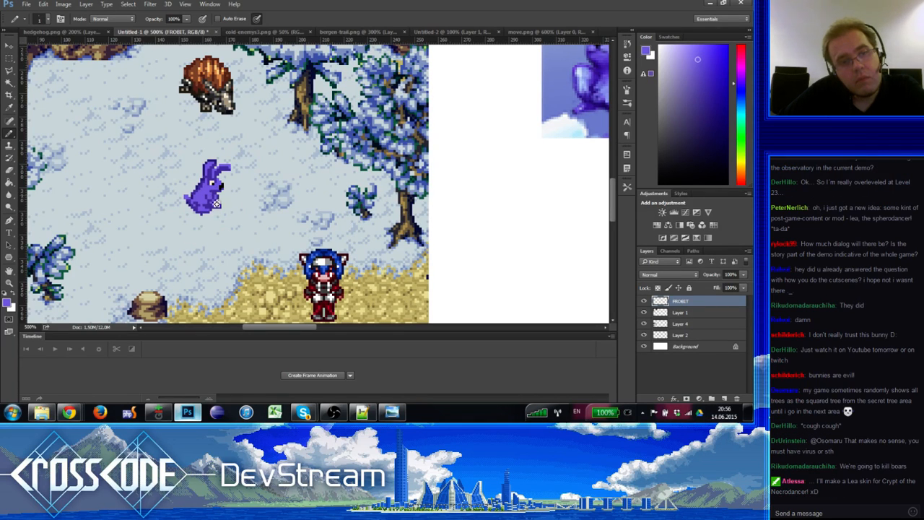
# Step: Retouch the rabbit's tail and the back of its haunch with sampled dark and light purple pixels
pyautogui.moveTo(208, 225); pyautogui.dragTo(203, 241)
pyautogui.keyDown('alt'); pyautogui.click(198, 206); pyautogui.keyUp('alt')
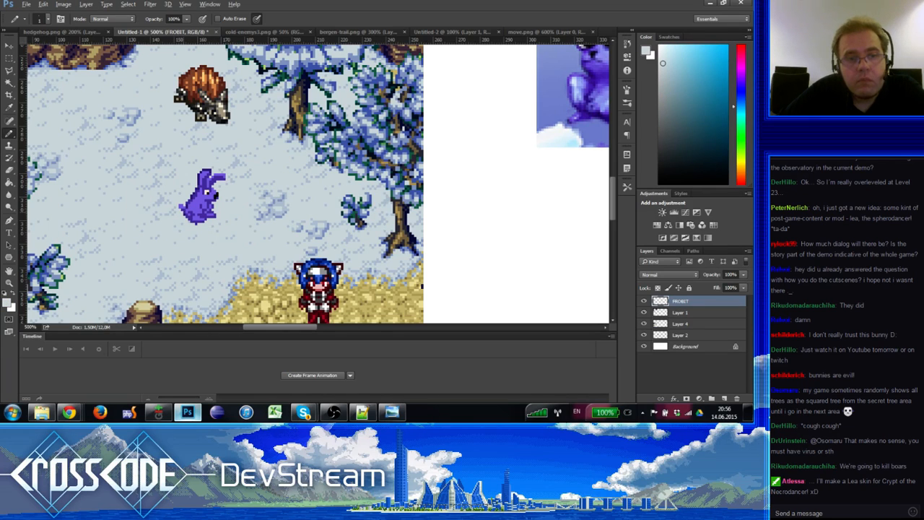
pyautogui.keyDown('alt'); pyautogui.click(182, 214); pyautogui.keyUp('alt')
pyautogui.keyDown('alt'); pyautogui.click(182, 211); pyautogui.keyUp('alt')
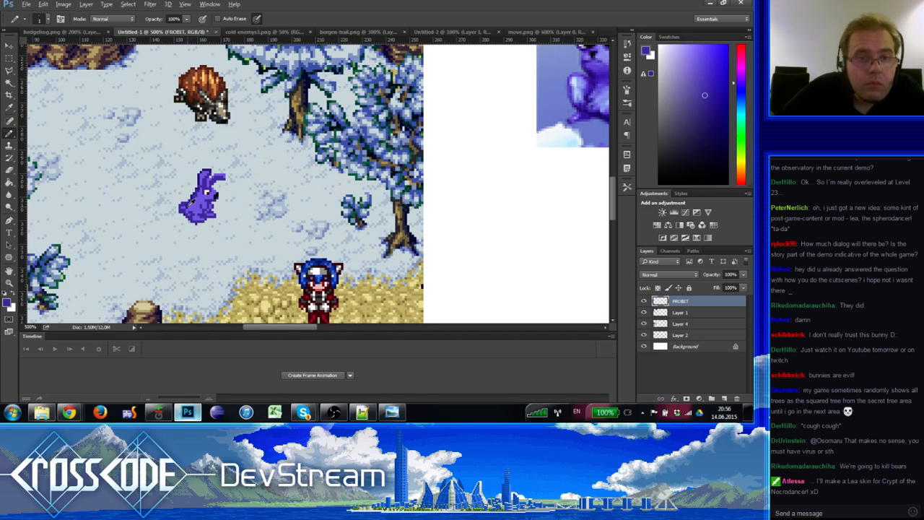
pyautogui.keyDown('alt'); pyautogui.click(186, 209); pyautogui.keyUp('alt')
pyautogui.keyDown('alt'); pyautogui.click(186, 206); pyautogui.keyUp('alt')
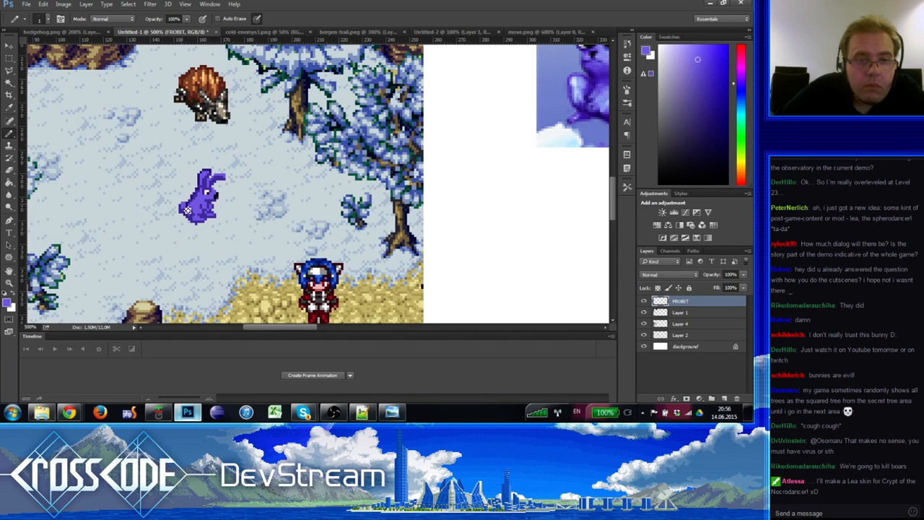
pyautogui.keyDown('alt'); pyautogui.click(181, 208); pyautogui.keyUp('alt')
pyautogui.keyDown('alt'); pyautogui.click(191, 211); pyautogui.keyUp('alt')
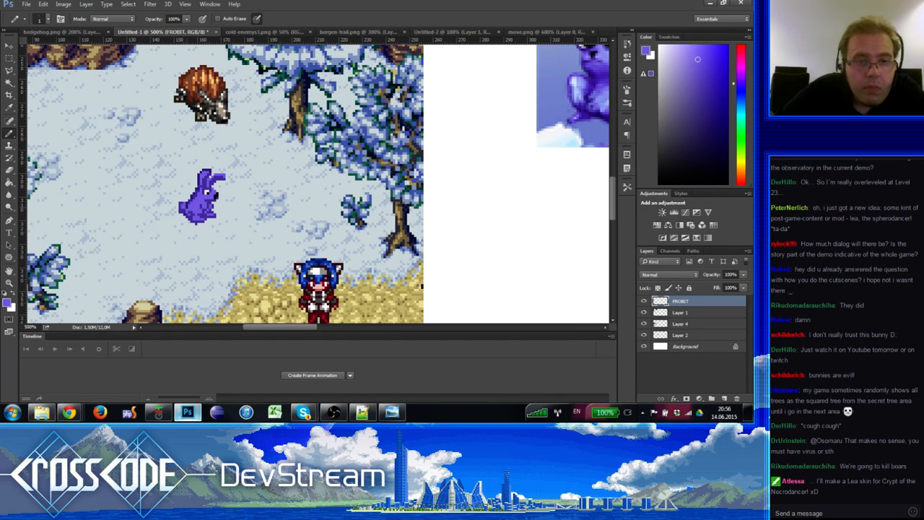
# Step: Separate the rabbit's tail from its haunch with sampled dark and light purple pixels
pyautogui.keyDown('alt'); pyautogui.click(181, 205); pyautogui.keyUp('alt')
pyautogui.keyDown('alt'); pyautogui.click(181, 205); pyautogui.keyUp('alt')
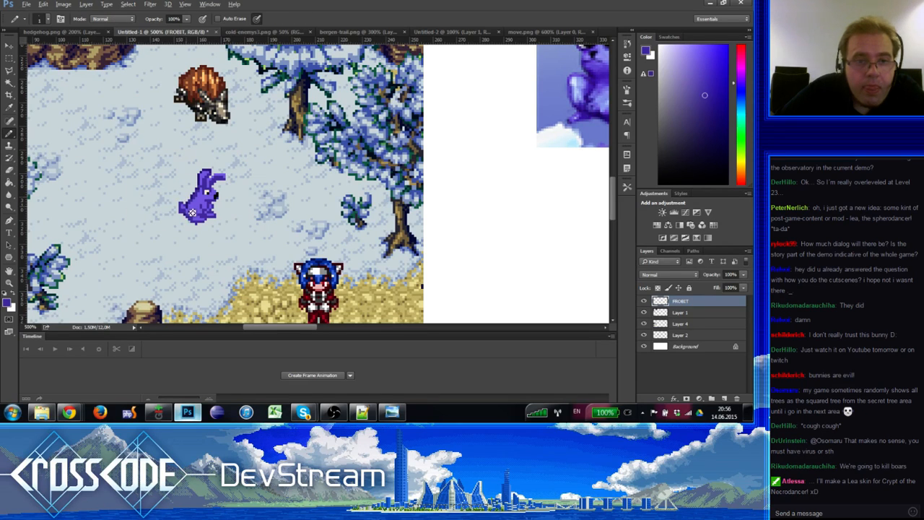
pyautogui.keyDown('alt'); pyautogui.click(191, 212); pyautogui.keyUp('alt')
pyautogui.keyDown('alt'); pyautogui.click(186, 206); pyautogui.keyUp('alt')
pyautogui.keyDown('alt'); pyautogui.click(184, 209); pyautogui.keyUp('alt')
pyautogui.keyDown('alt'); pyautogui.click(185, 207); pyautogui.keyUp('alt')
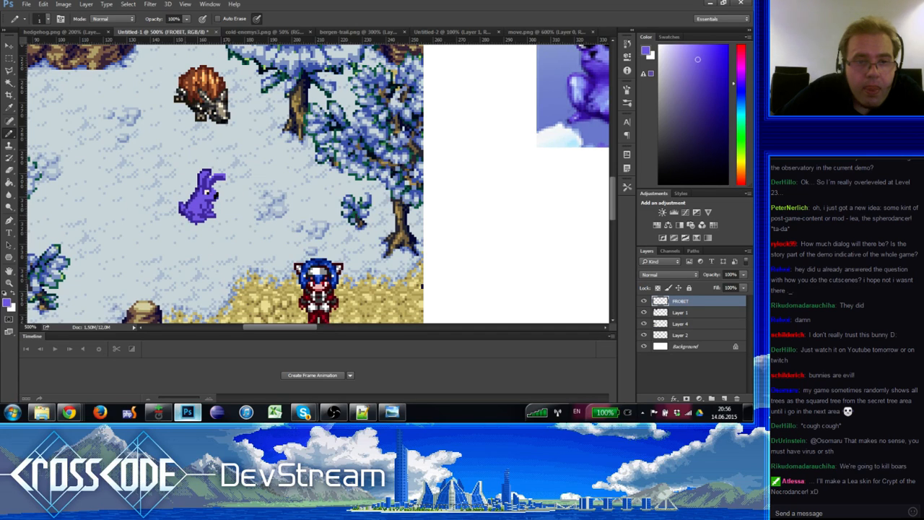
pyautogui.keyDown('alt'); pyautogui.click(186, 208); pyautogui.keyUp('alt')
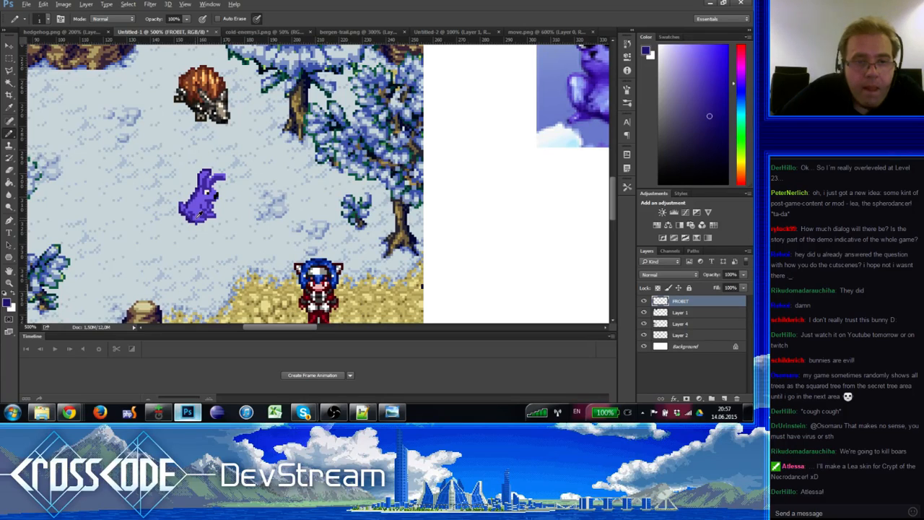
# Step: Shade the rabbit's haunch and hind leg with sampled light and dark purple pixels
pyautogui.keyDown('alt'); pyautogui.click(191, 214); pyautogui.keyUp('alt')
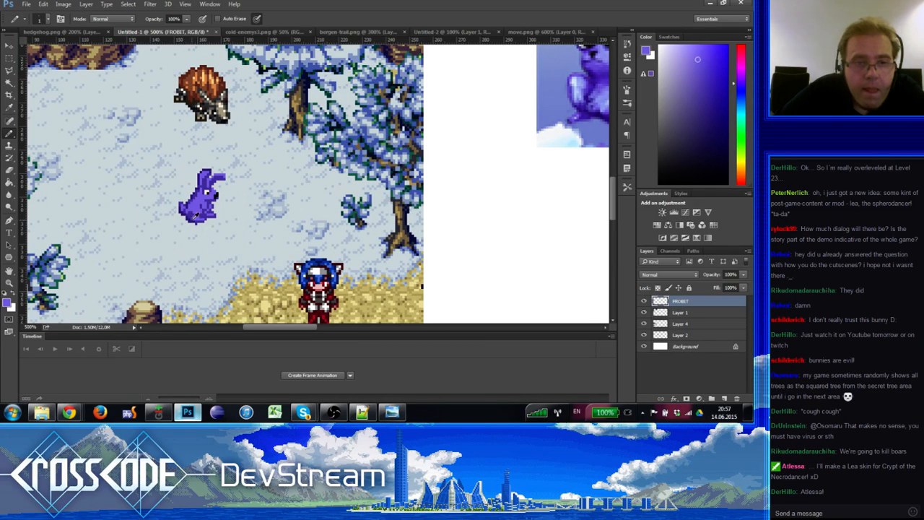
pyautogui.keyDown('alt'); pyautogui.click(198, 217); pyautogui.keyUp('alt')
pyautogui.keyDown('alt'); pyautogui.click(201, 215); pyautogui.keyUp('alt')
pyautogui.keyDown('alt'); pyautogui.click(200, 216); pyautogui.keyUp('alt')
pyautogui.keyDown('alt'); pyautogui.click(200, 207); pyautogui.keyUp('alt')
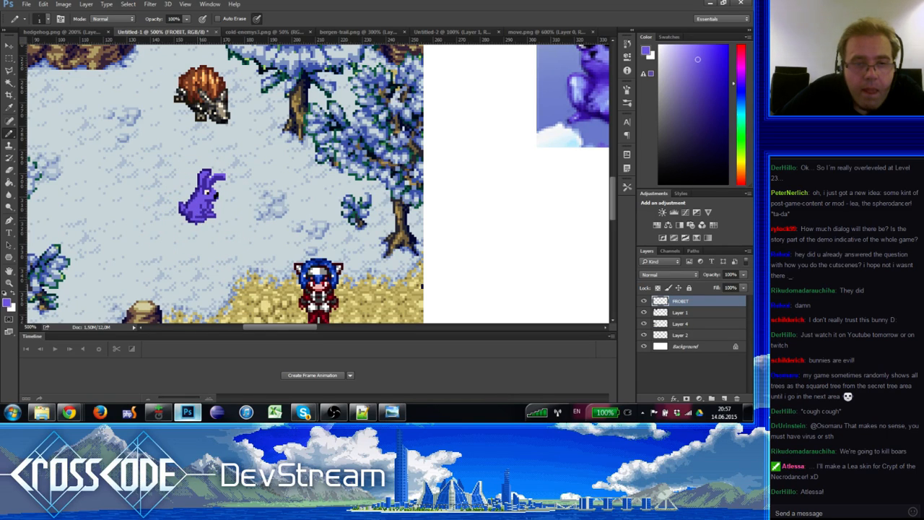
pyautogui.keyDown('alt'); pyautogui.click(203, 223); pyautogui.keyUp('alt')
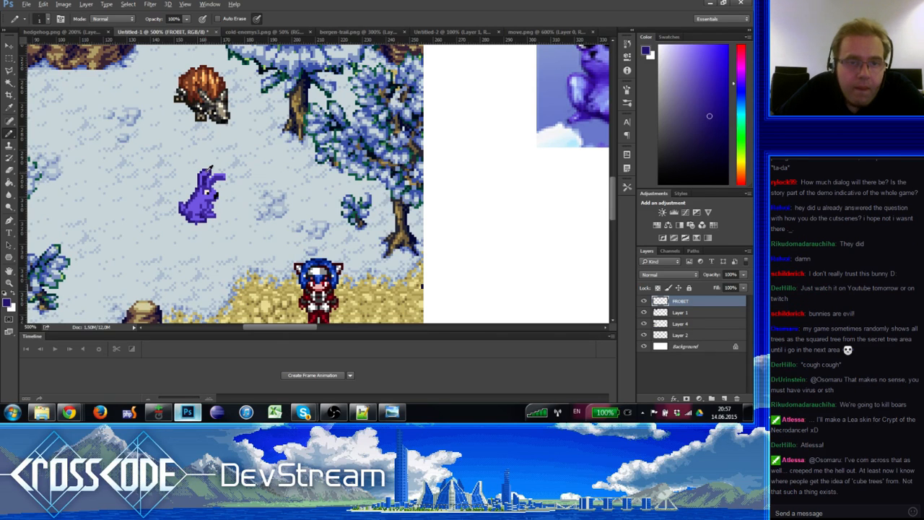
# Step: Touch up the rabbit's upright ear and the back of its head with sampled purple shades
pyautogui.keyDown('alt'); pyautogui.click(204, 172); pyautogui.keyUp('alt')
pyautogui.keyDown('alt'); pyautogui.click(204, 180); pyautogui.keyUp('alt')
pyautogui.keyDown('alt'); pyautogui.click(211, 189); pyautogui.keyUp('alt')
pyautogui.keyDown('alt'); pyautogui.click(201, 188); pyautogui.keyUp('alt')
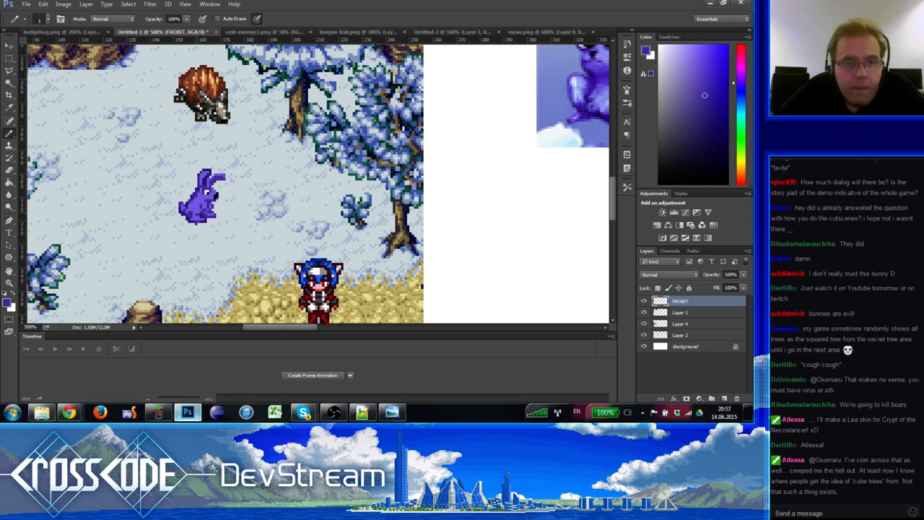
pyautogui.keyDown('alt'); pyautogui.click(198, 192); pyautogui.keyUp('alt')
# Step: Retouch the lower edge of the rabbit's front foot with sampled dark purple, erasing stray pixels
pyautogui.moveTo(217, 237); pyautogui.dragTo(247, 222)
pyautogui.keyDown('alt'); pyautogui.click(185, 162); pyautogui.keyUp('alt')
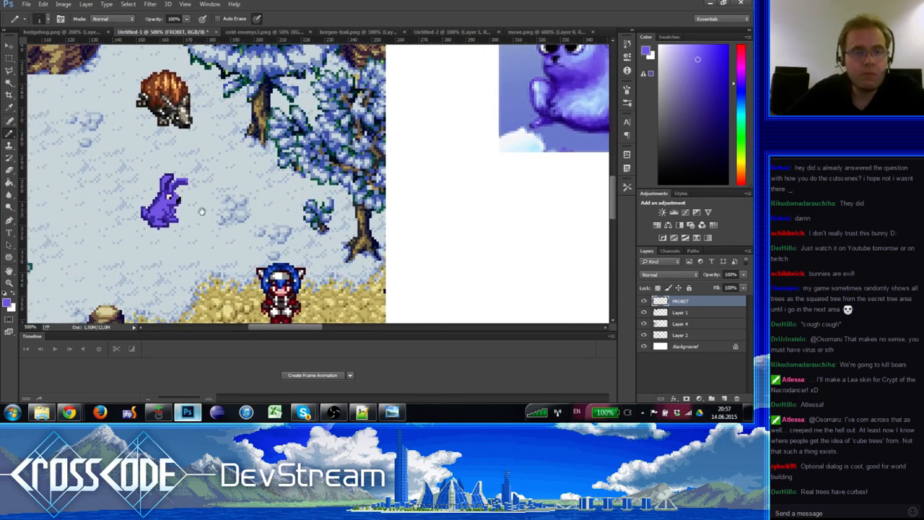
pyautogui.keyDown('alt'); pyautogui.click(166, 215); pyautogui.keyUp('alt')
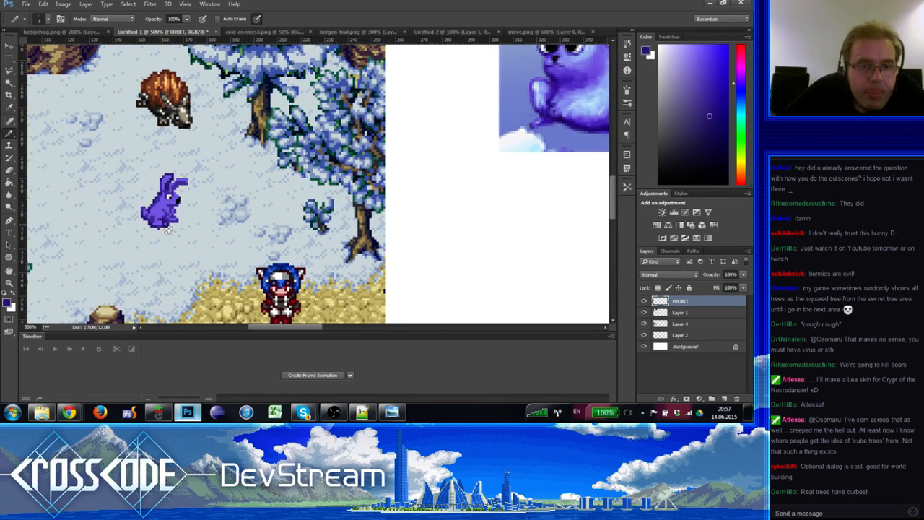
pyautogui.press('e')
pyautogui.press('b')
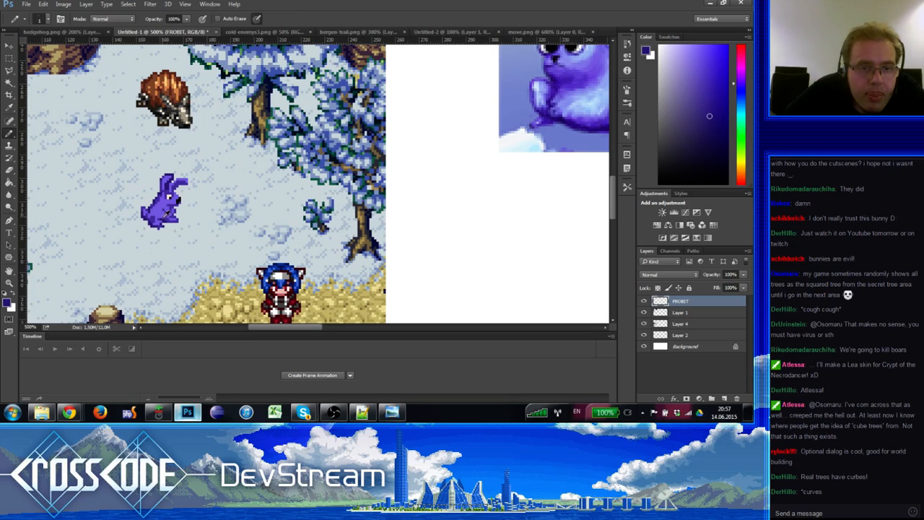
# Step: Refine the rabbit's lower belly and hind foot with alternating sampled light and dark purple pixels
pyautogui.keyDown('alt'); pyautogui.click(166, 211); pyautogui.keyUp('alt')
pyautogui.keyDown('alt'); pyautogui.click(164, 219); pyautogui.keyUp('alt')
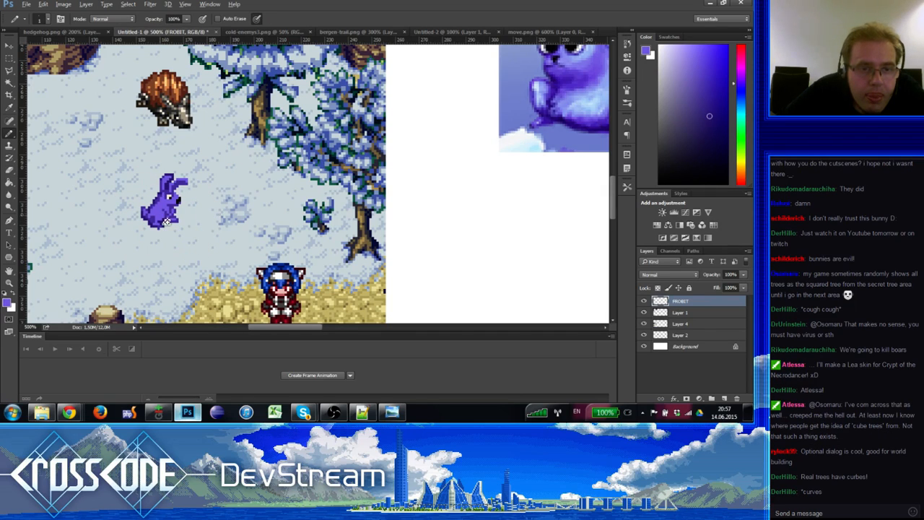
pyautogui.keyDown('alt'); pyautogui.click(165, 216); pyautogui.keyUp('alt')
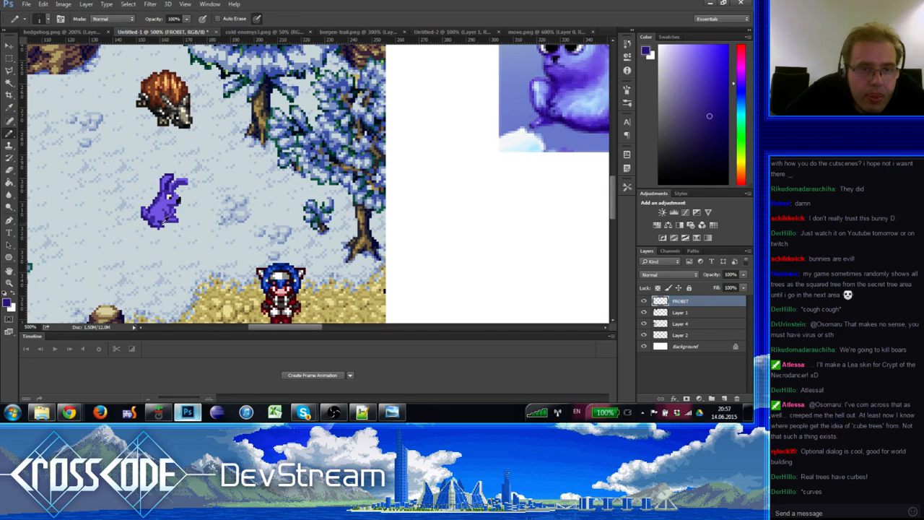
pyautogui.keyDown('alt'); pyautogui.click(163, 228); pyautogui.keyUp('alt')
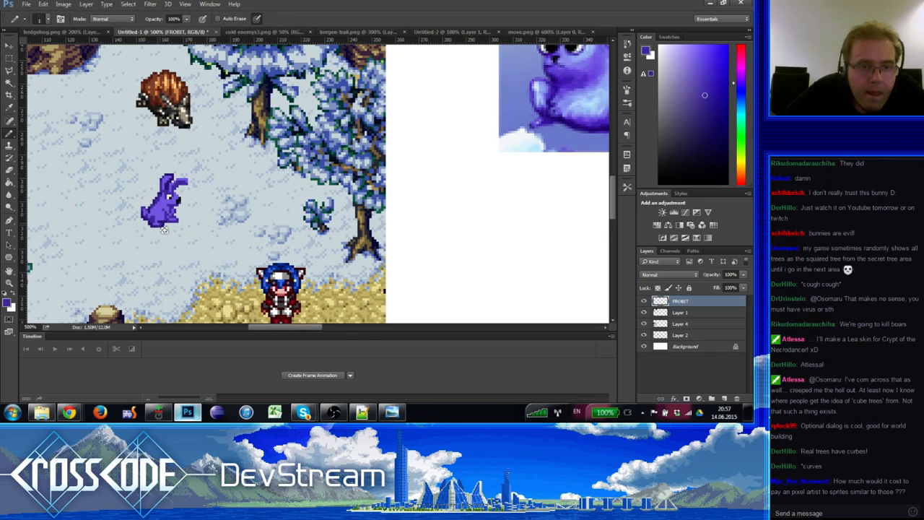
pyautogui.keyDown('alt'); pyautogui.click(163, 231); pyautogui.keyUp('alt')
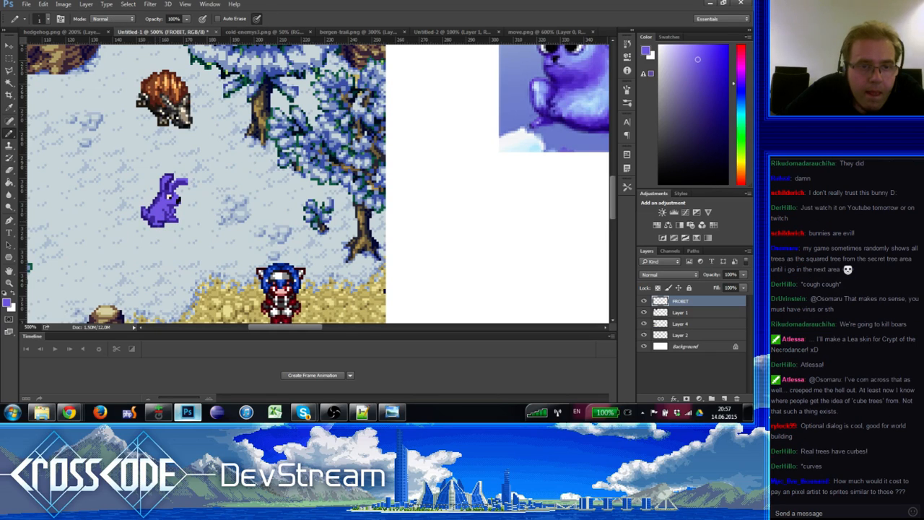
pyautogui.keyDown('alt'); pyautogui.click(165, 227); pyautogui.keyUp('alt')
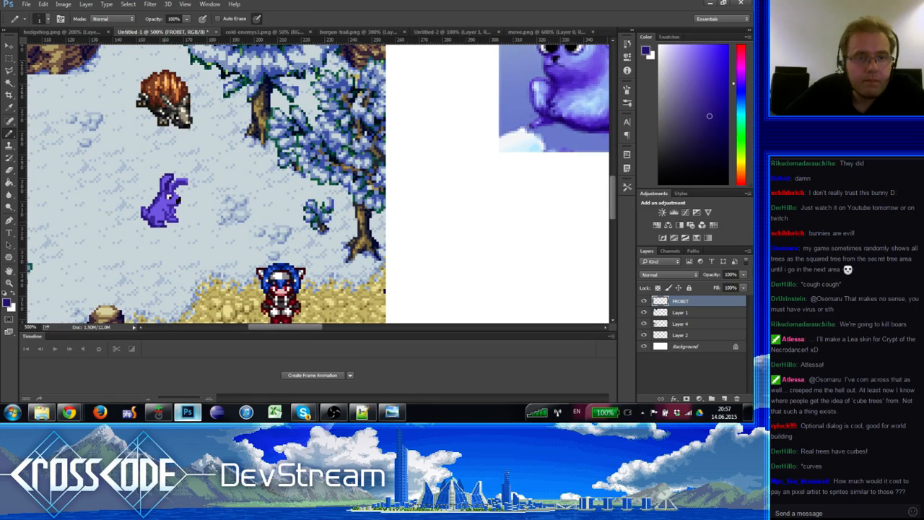
# Step: Rework the rabbit's front foot, belly and chest shading with sampled light and mid purple pixels
pyautogui.keyDown('alt'); pyautogui.click(171, 224); pyautogui.keyUp('alt')
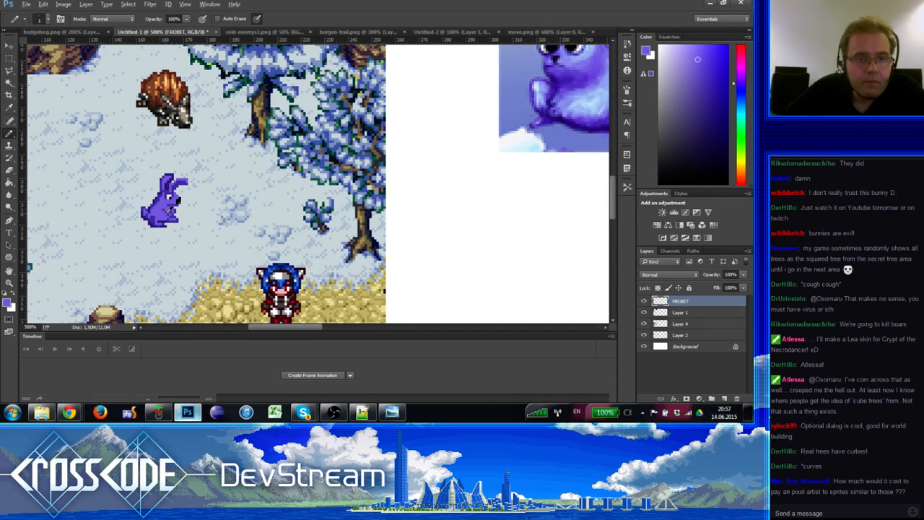
pyautogui.keyDown('alt'); pyautogui.click(173, 224); pyautogui.keyUp('alt')
pyautogui.keyDown('alt'); pyautogui.click(163, 219); pyautogui.keyUp('alt')
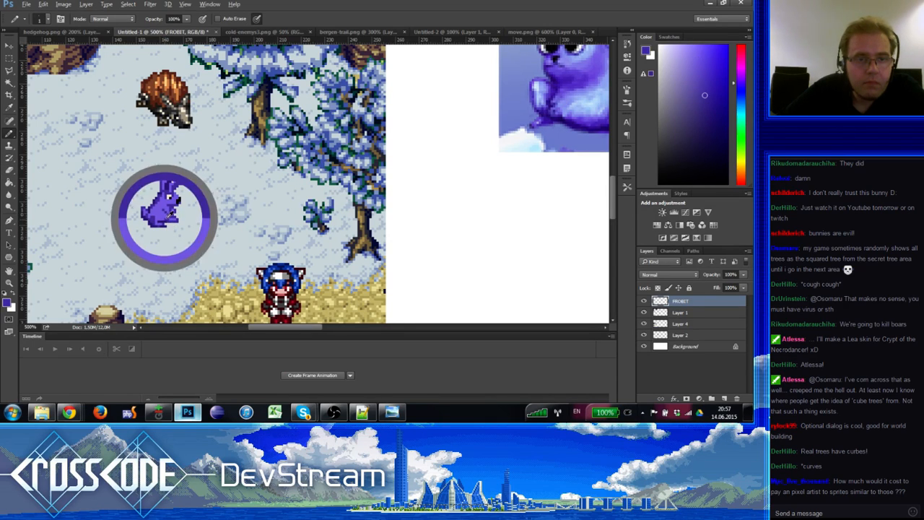
pyautogui.keyDown('alt'); pyautogui.click(165, 219); pyautogui.keyUp('alt')
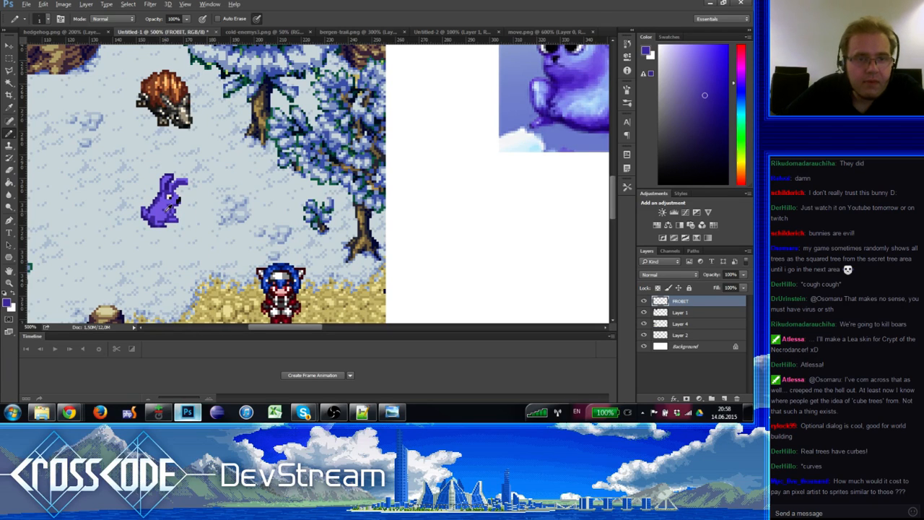
pyautogui.keyDown('alt'); pyautogui.click(168, 205); pyautogui.keyUp('alt')
pyautogui.keyDown('alt'); pyautogui.click(165, 212); pyautogui.keyUp('alt')
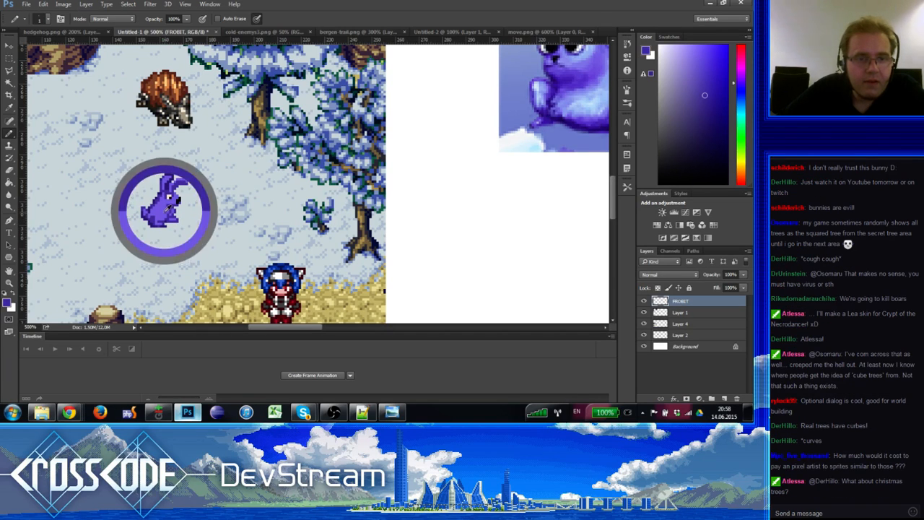
# Step: Adjust the shading between the rabbit's front paw and belly with sampled light and mid purple
pyautogui.moveTo(164, 230); pyautogui.dragTo(160, 231)
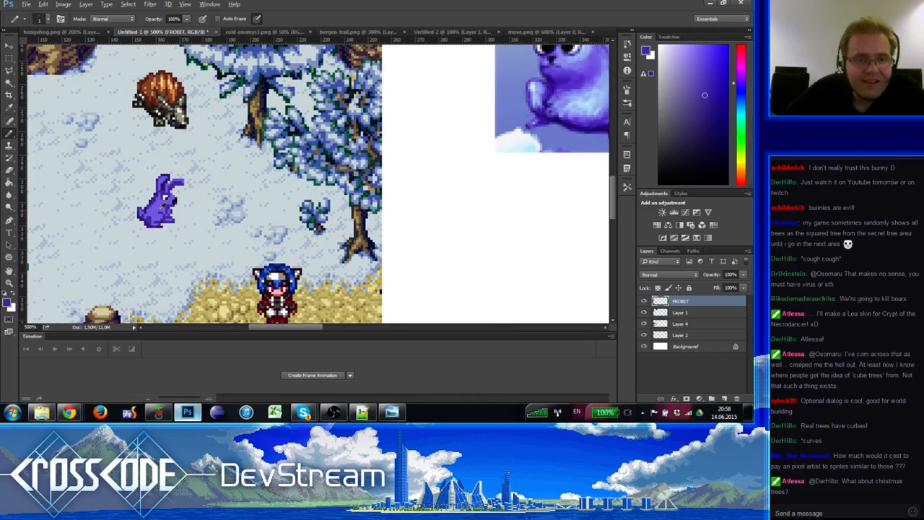
pyautogui.keyDown('alt'); pyautogui.click(158, 214); pyautogui.keyUp('alt')
pyautogui.keyDown('alt'); pyautogui.click(159, 215); pyautogui.keyUp('alt')
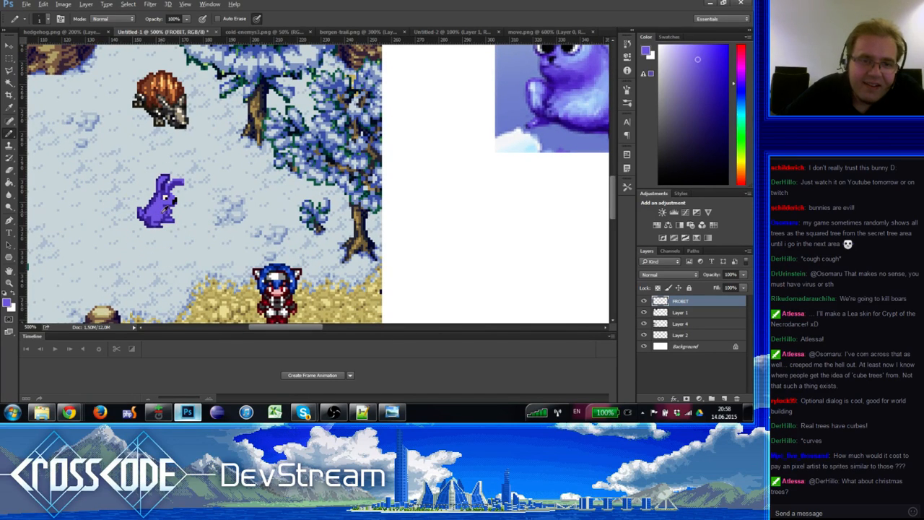
pyautogui.keyDown('alt'); pyautogui.click(163, 217); pyautogui.keyUp('alt')
pyautogui.keyDown('alt'); pyautogui.click(158, 214); pyautogui.keyUp('alt')
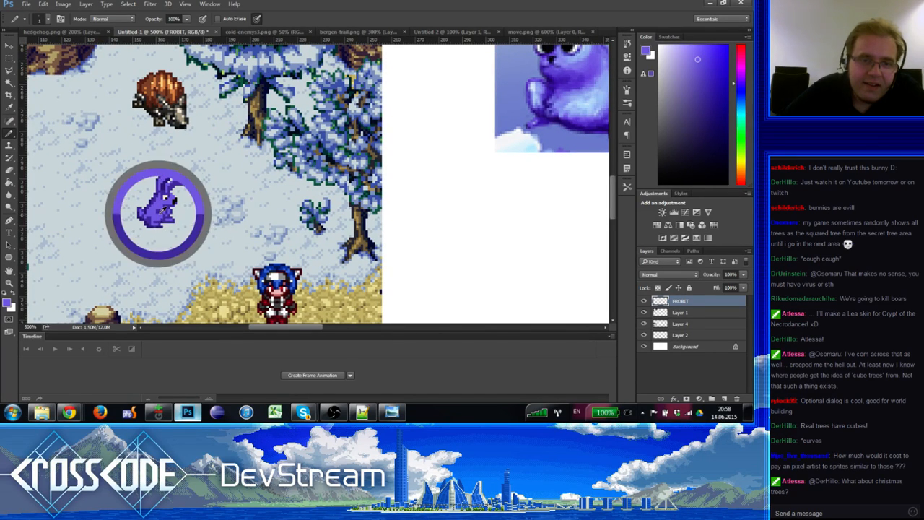
# Step: Clean up the rabbit's chest and front leg with sampled mid and light purple pixels
pyautogui.moveTo(168, 239); pyautogui.dragTo(152, 243)
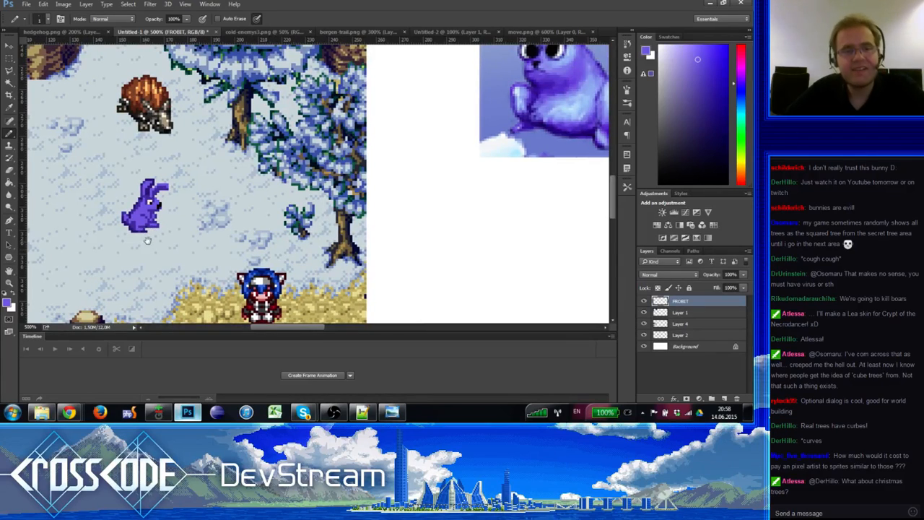
pyautogui.keyDown('alt'); pyautogui.click(155, 210); pyautogui.keyUp('alt')
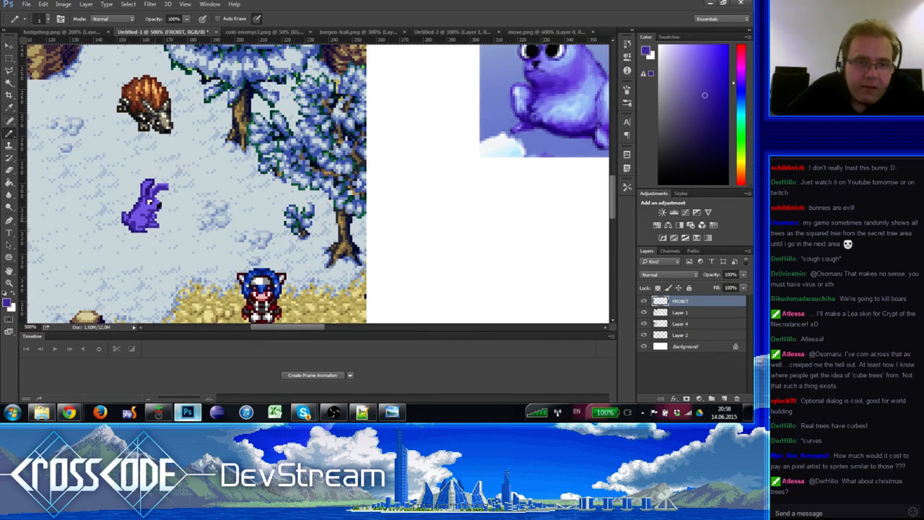
pyautogui.keyDown('alt'); pyautogui.click(161, 235); pyautogui.keyUp('alt')
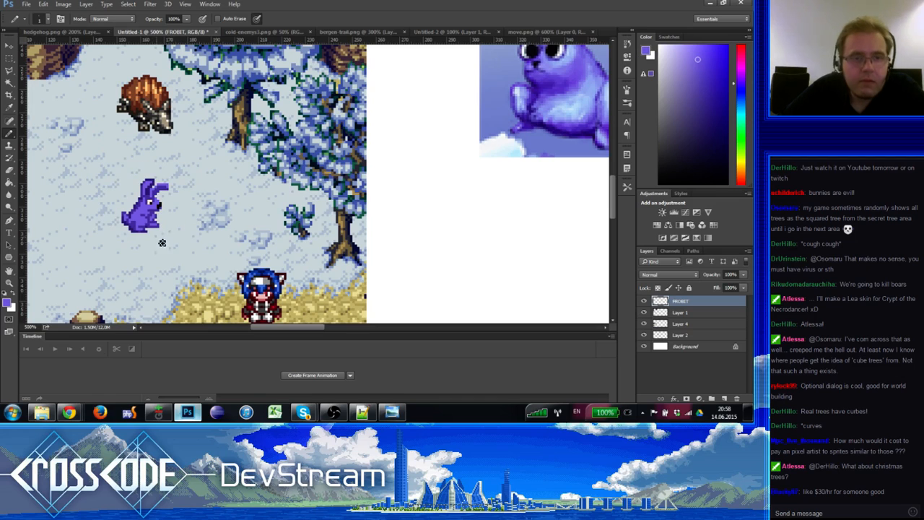
pyautogui.keyDown('alt'); pyautogui.click(149, 216); pyautogui.keyUp('alt')
pyautogui.keyDown('alt'); pyautogui.click(148, 211); pyautogui.keyUp('alt')
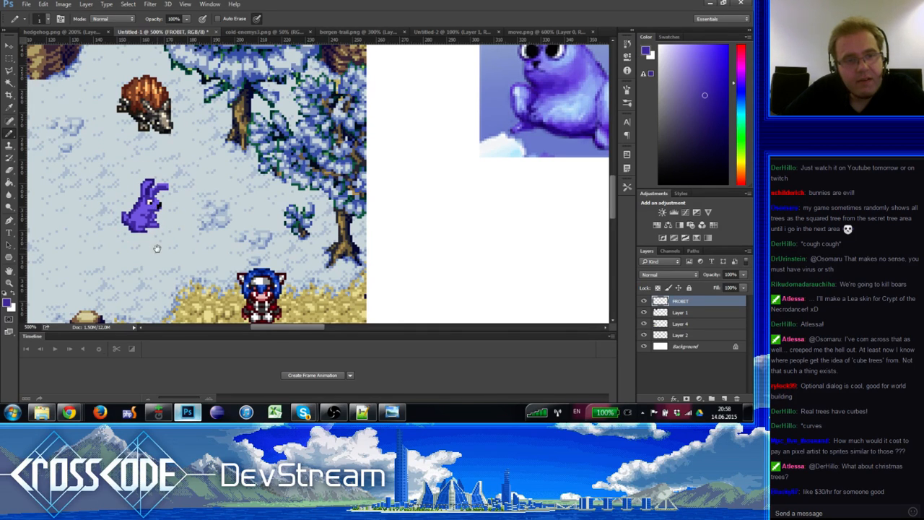
# Step: Reshape the rabbit's neck and upper back outline with sampled purples, erasing stray edge pixels
pyautogui.moveTo(157, 248); pyautogui.dragTo(169, 248)
pyautogui.keyDown('alt'); pyautogui.click(149, 204); pyautogui.keyUp('alt')
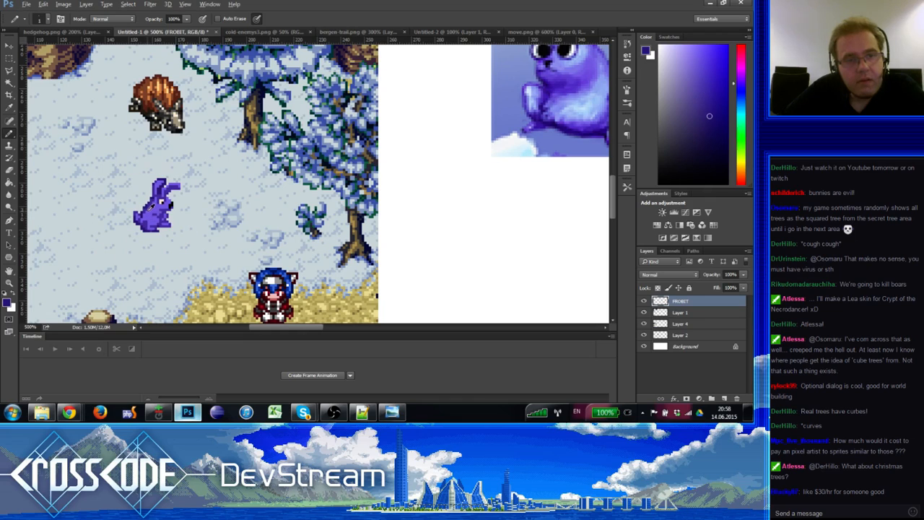
pyautogui.keyDown('alt'); pyautogui.click(148, 209); pyautogui.keyUp('alt')
pyautogui.keyDown('alt'); pyautogui.click(146, 207); pyautogui.keyUp('alt')
pyautogui.press('e')
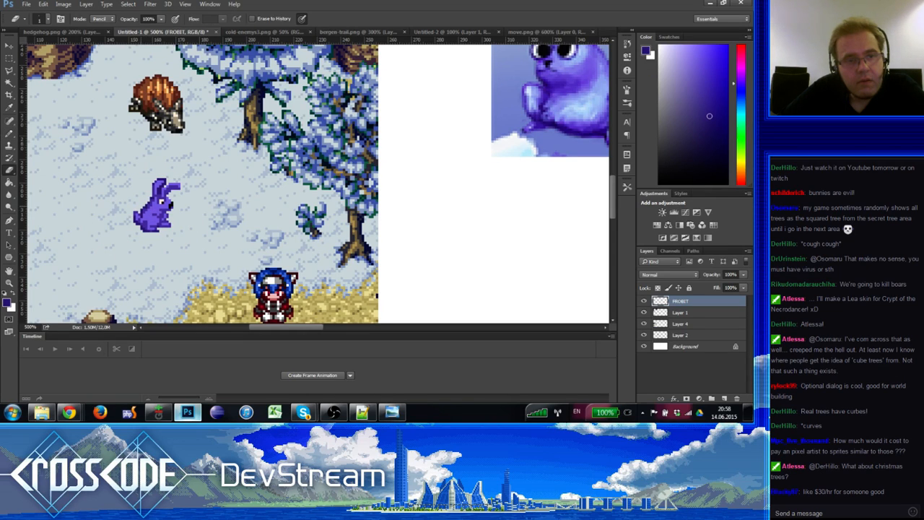
pyautogui.press('b')
pyautogui.keyDown('alt'); pyautogui.click(142, 209); pyautogui.keyUp('alt')
pyautogui.keyDown('alt'); pyautogui.click(148, 212); pyautogui.keyUp('alt')
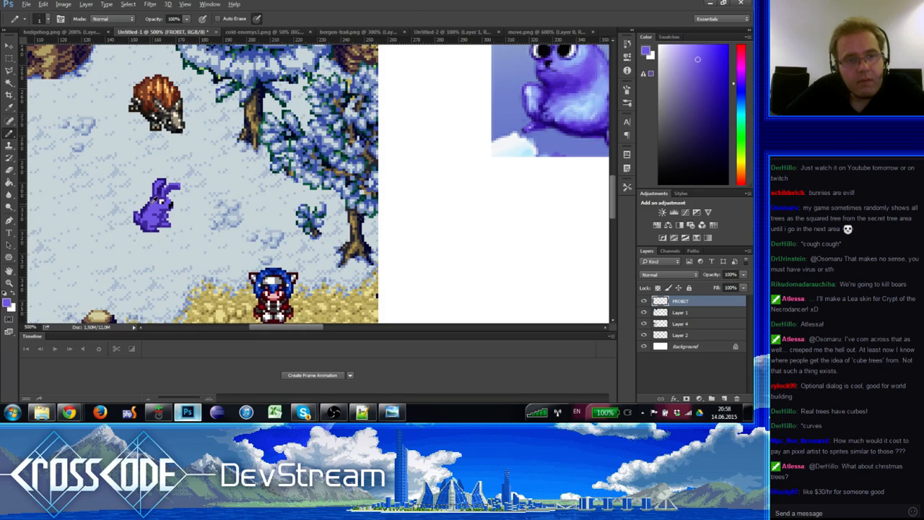
# Step: Refine the rabbit's head around the eye and the base of its ears with sampled purple pixels
pyautogui.keyDown('alt'); pyautogui.click(153, 202); pyautogui.keyUp('alt')
pyautogui.keyDown('alt'); pyautogui.click(160, 203); pyautogui.keyUp('alt')
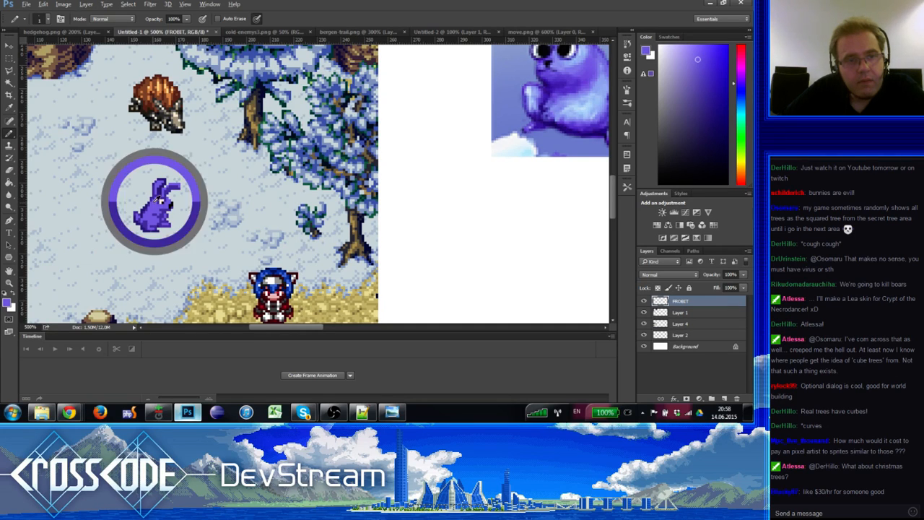
pyautogui.keyDown('alt'); pyautogui.click(155, 199); pyautogui.keyUp('alt')
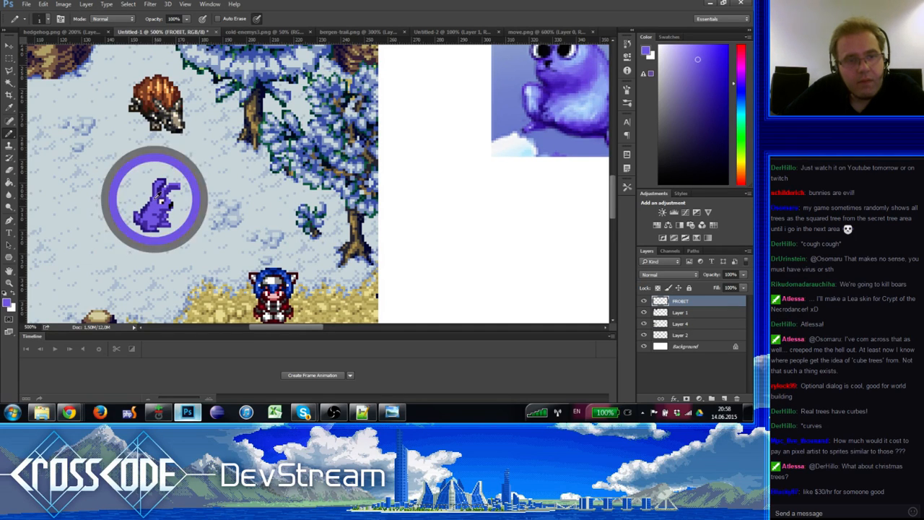
pyautogui.keyDown('alt'); pyautogui.click(152, 195); pyautogui.keyUp('alt')
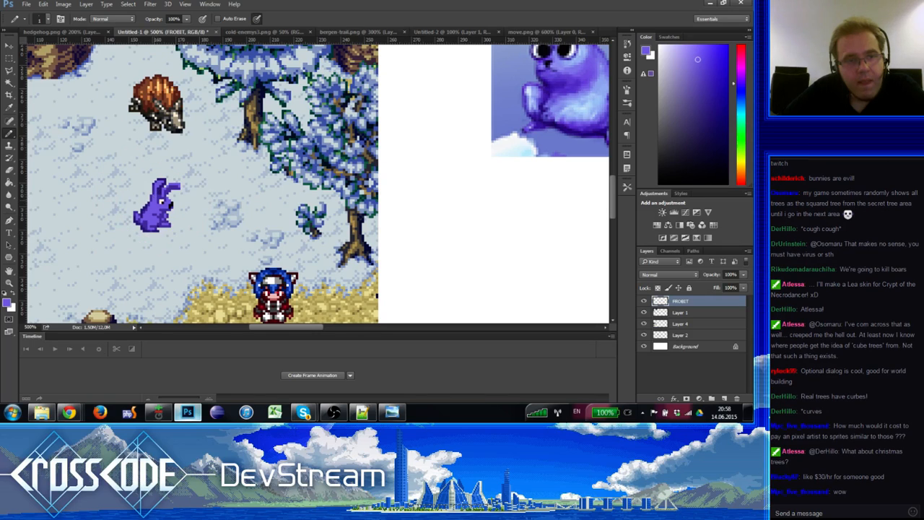
pyautogui.keyDown('alt'); pyautogui.click(155, 193); pyautogui.keyUp('alt')
pyautogui.keyDown('alt'); pyautogui.click(160, 189); pyautogui.keyUp('alt')
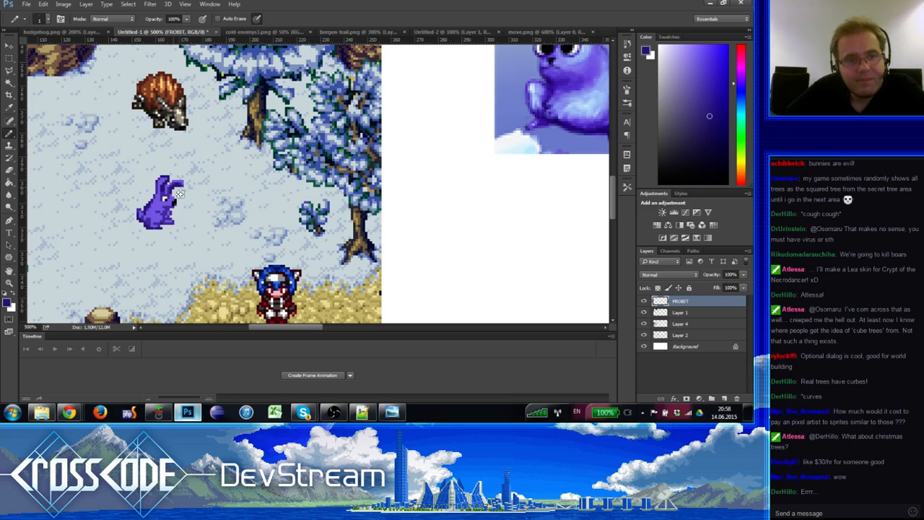
# Step: Rework the shading of the rabbit's forward-bent ear with sampled light, mid and dark purple pixels
pyautogui.keyDown('alt'); pyautogui.click(177, 185); pyautogui.keyUp('alt')
pyautogui.keyDown('alt'); pyautogui.click(174, 181); pyautogui.keyUp('alt')
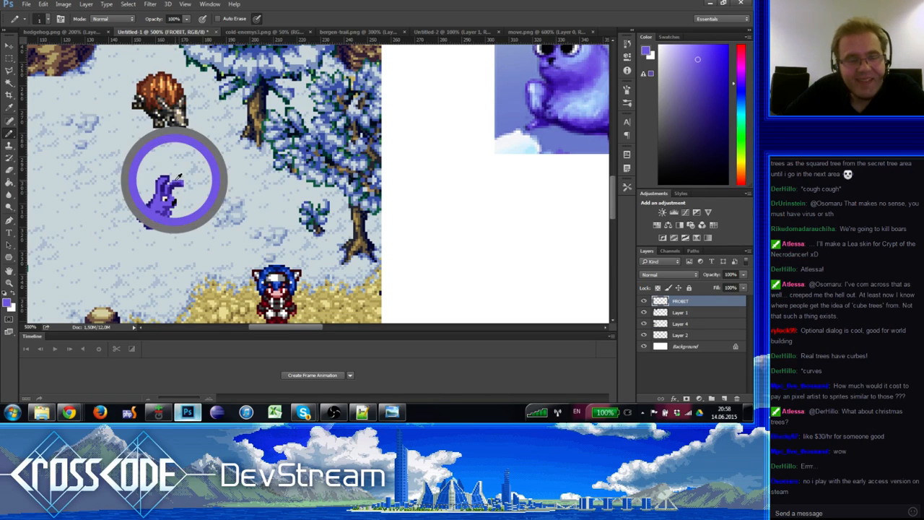
pyautogui.keyDown('alt'); pyautogui.click(165, 182); pyautogui.keyUp('alt')
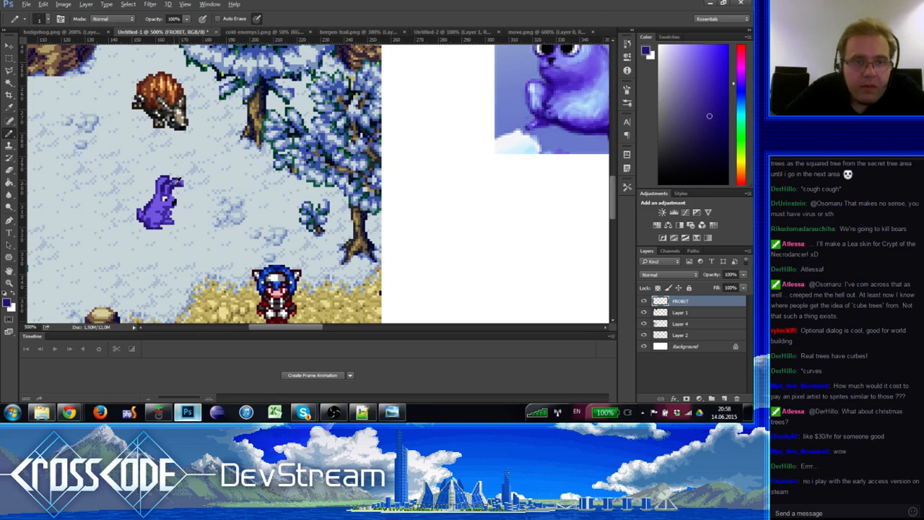
pyautogui.keyDown('alt'); pyautogui.click(174, 184); pyautogui.keyUp('alt')
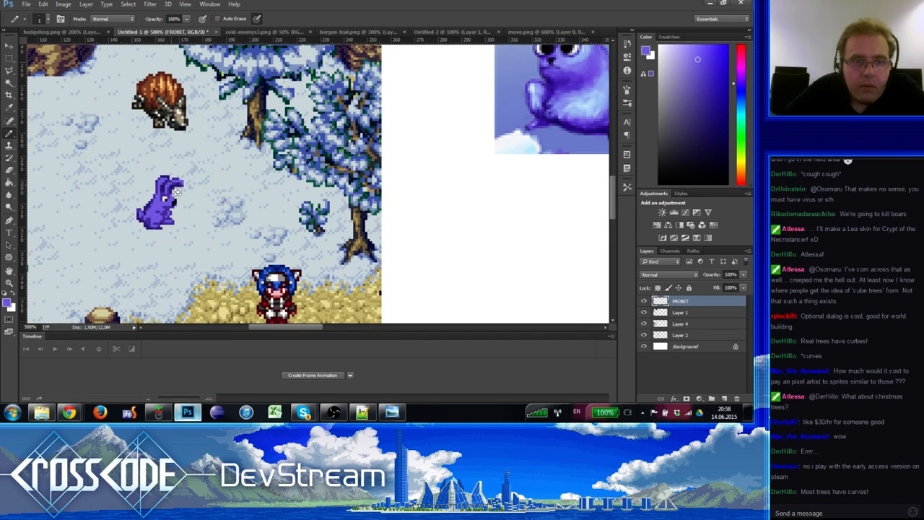
pyautogui.click(167, 190)
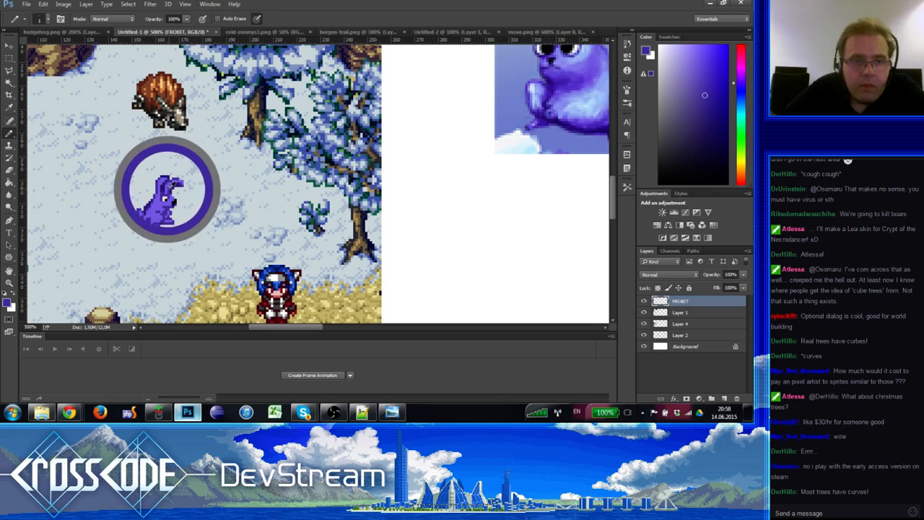
pyautogui.click(174, 187)
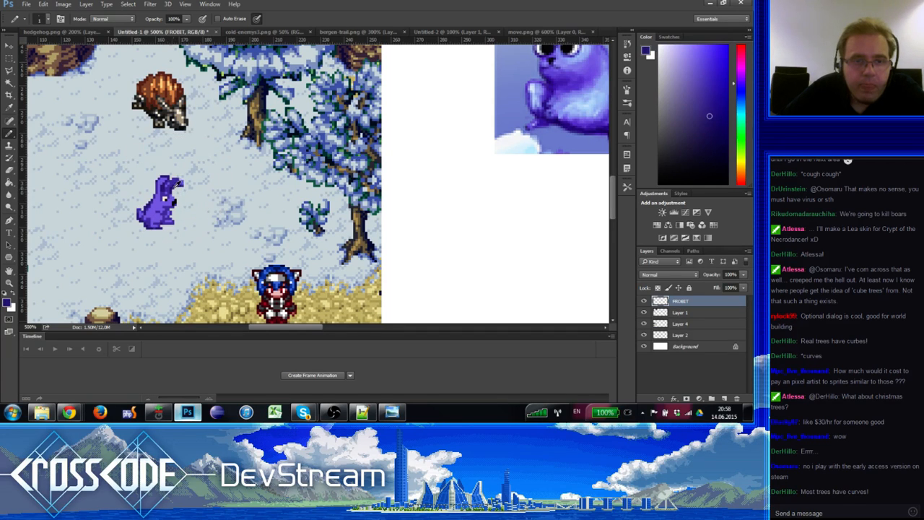
# Step: Clean up the underside and base of the rabbit's bent ear, using sampled dark and mid purples
pyautogui.press('e')
pyautogui.press('b')
pyautogui.keyDown('alt'); pyautogui.click(172, 189); pyautogui.keyUp('alt')
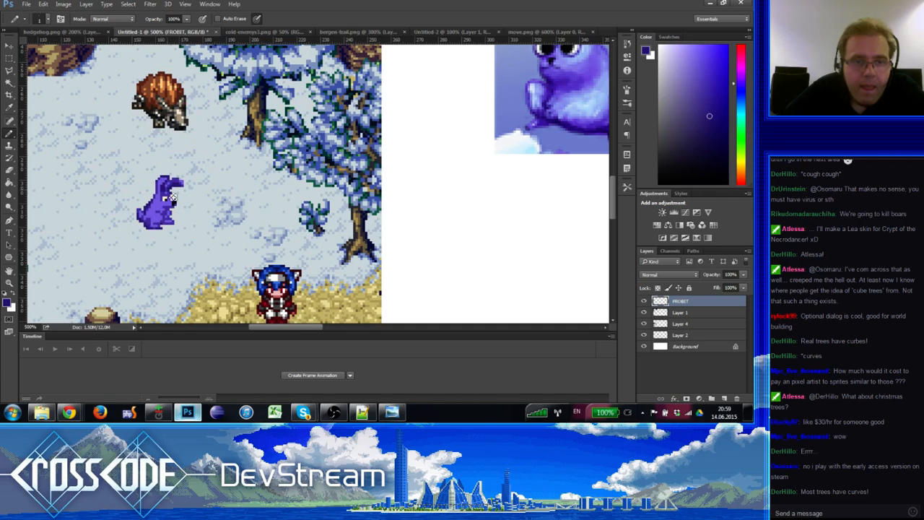
pyautogui.keyDown('alt'); pyautogui.click(166, 185); pyautogui.keyUp('alt')
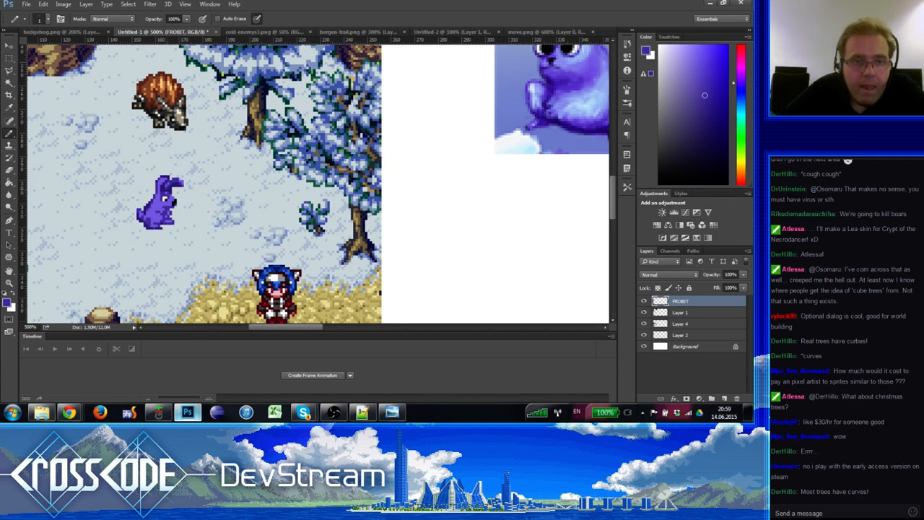
pyautogui.keyDown('alt'); pyautogui.click(166, 185); pyautogui.keyUp('alt')
pyautogui.keyDown('alt'); pyautogui.click(180, 178); pyautogui.keyUp('alt')
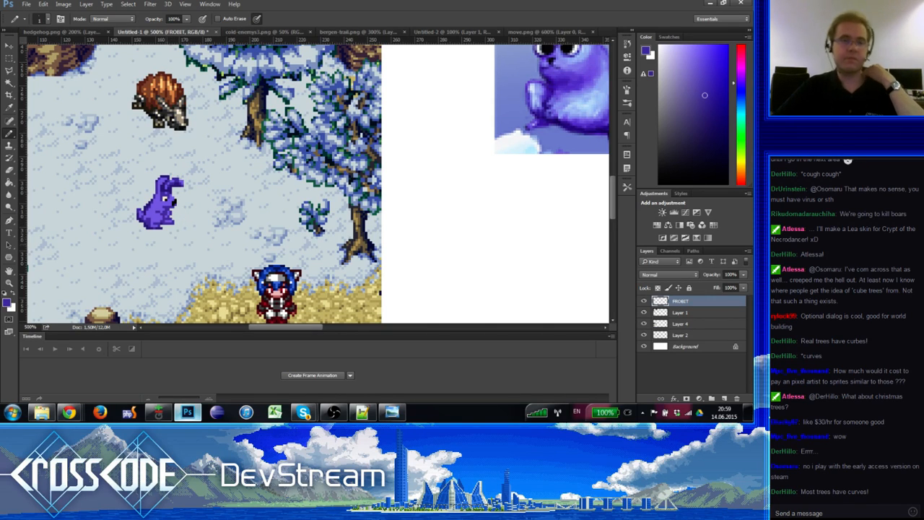
# Step: Paint the rabbit's upright ear with the beige-grey sampled from the hedgehog's snout
pyautogui.moveTo(182, 261); pyautogui.dragTo(206, 232)
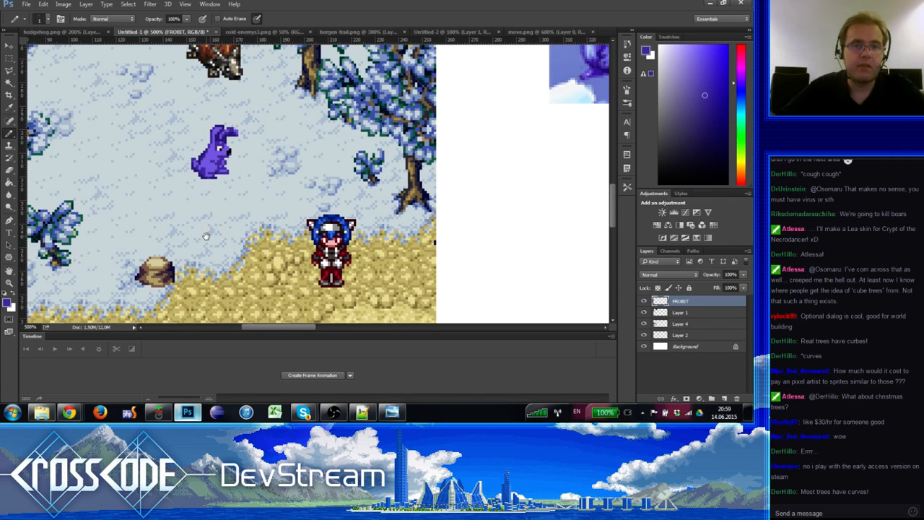
pyautogui.moveTo(206, 239); pyautogui.dragTo(174, 273)
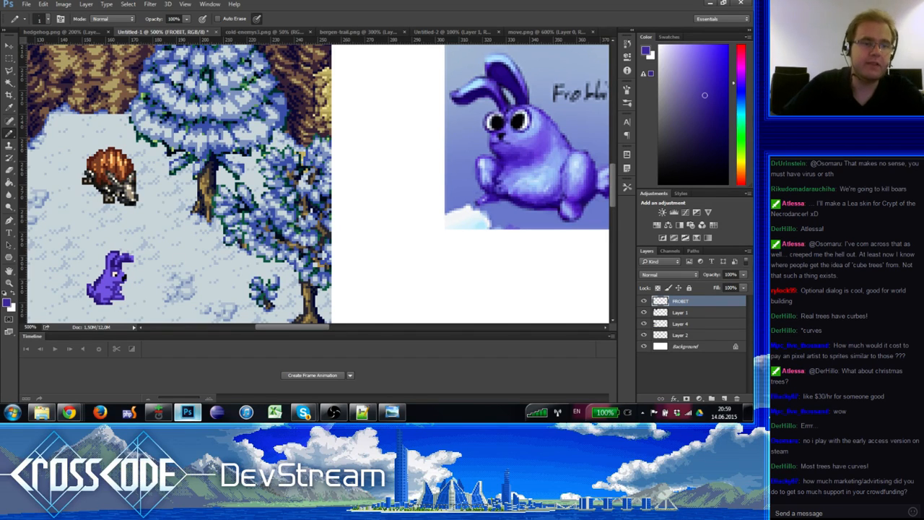
pyautogui.scroll(1, 29, 275)
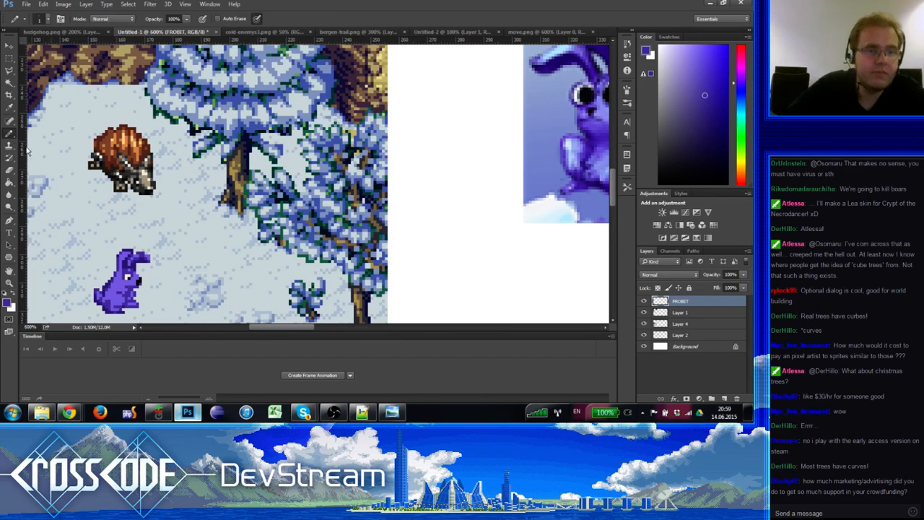
pyautogui.keyDown('alt'); pyautogui.click(144, 178); pyautogui.keyUp('alt')
pyautogui.keyDown('alt'); pyautogui.click(144, 179); pyautogui.keyUp('alt')
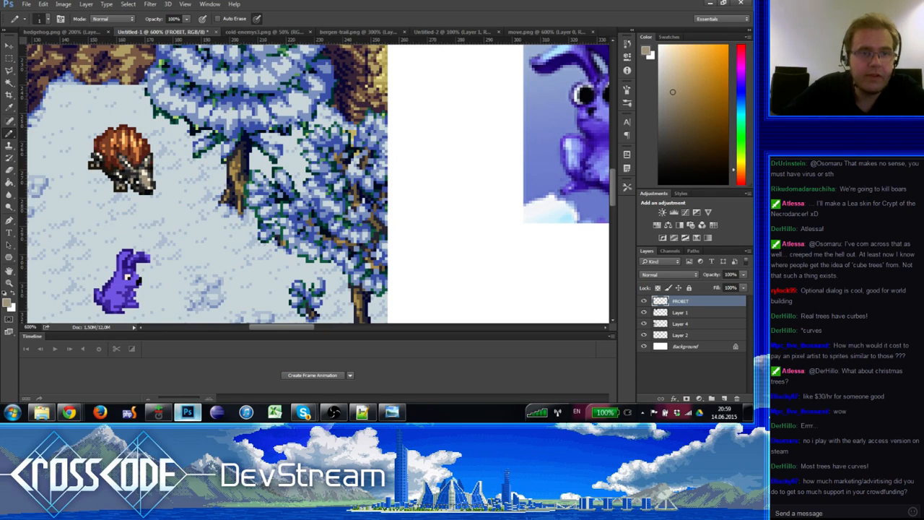
pyautogui.moveTo(136, 230); pyautogui.dragTo(156, 190)
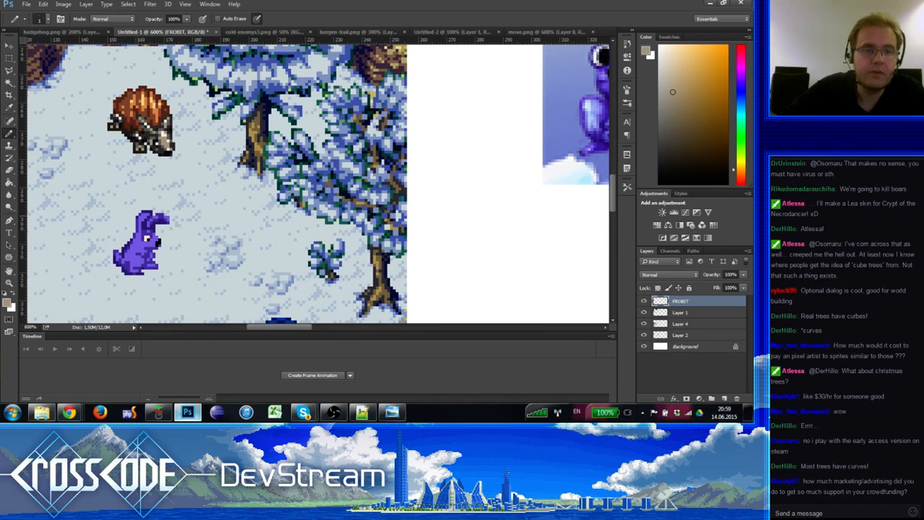
pyautogui.moveTo(143, 233); pyautogui.dragTo(149, 217)
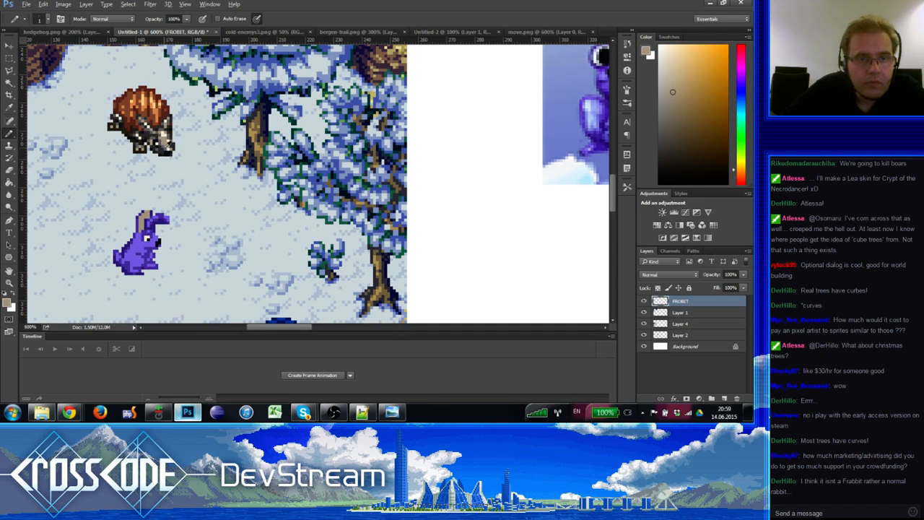
# Step: Shade the beige upright ear with mid and dark greys sampled from the hedgehog
pyautogui.keyDown('alt'); pyautogui.click(167, 144); pyautogui.keyUp('alt')
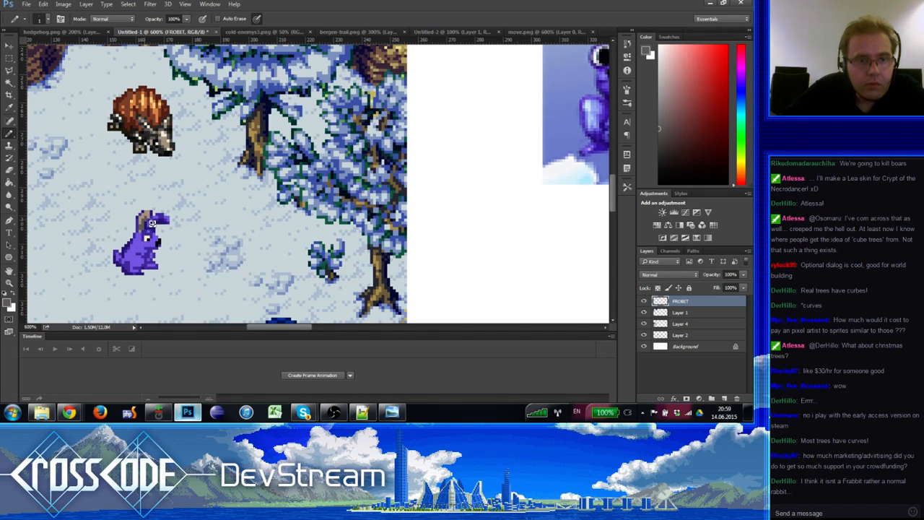
pyautogui.keyDown('alt'); pyautogui.click(144, 219); pyautogui.keyUp('alt')
pyautogui.keyDown('alt'); pyautogui.click(162, 149); pyautogui.keyUp('alt')
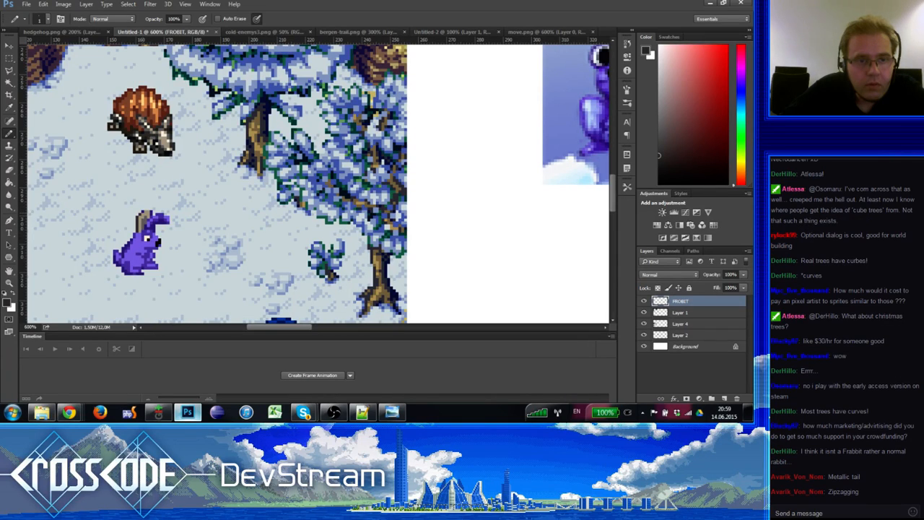
pyautogui.keyDown('alt'); pyautogui.click(144, 216); pyautogui.keyUp('alt')
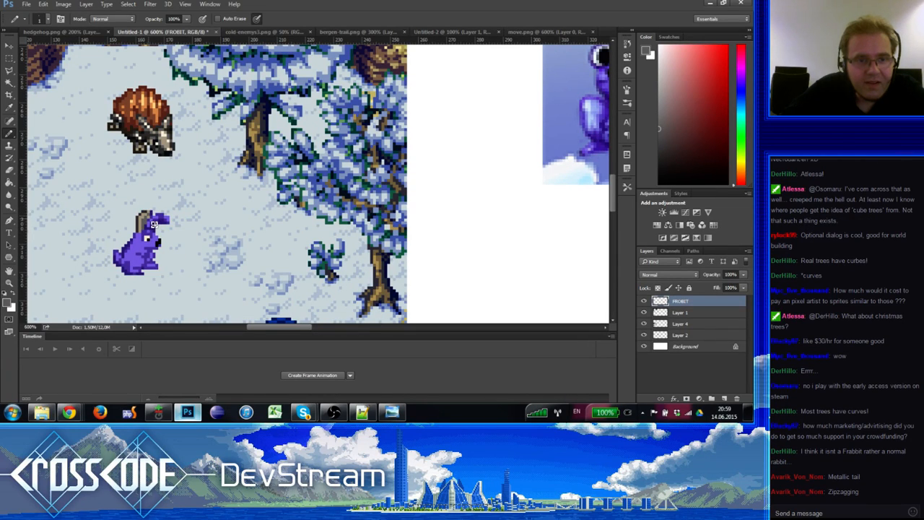
pyautogui.keyDown('alt'); pyautogui.click(146, 216); pyautogui.keyUp('alt')
pyautogui.keyDown('alt'); pyautogui.click(143, 216); pyautogui.keyUp('alt')
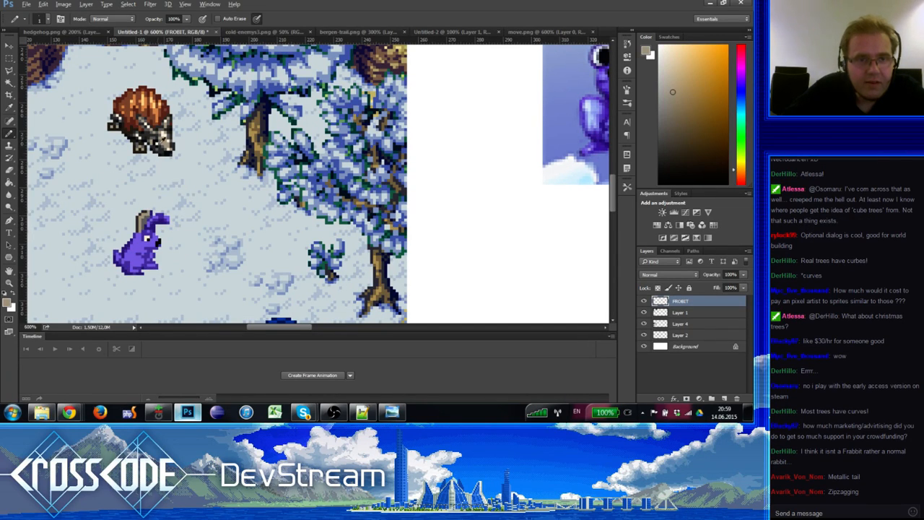
# Step: Define the upright ear's inner edge and tip with alternating dark and mid grey pixels
pyautogui.keyDown('alt'); pyautogui.click(157, 138); pyautogui.keyUp('alt')
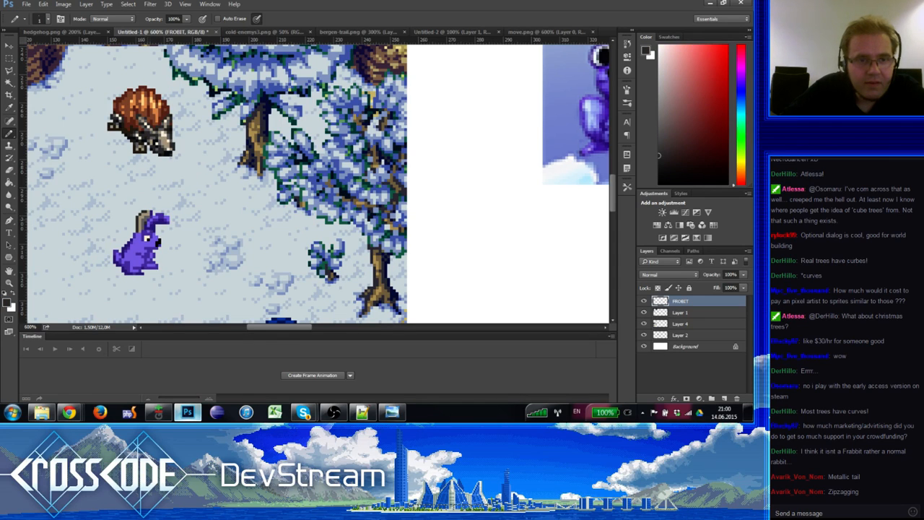
pyautogui.keyDown('alt'); pyautogui.click(147, 221); pyautogui.keyUp('alt')
pyautogui.keyDown('alt'); pyautogui.click(145, 235); pyautogui.keyUp('alt')
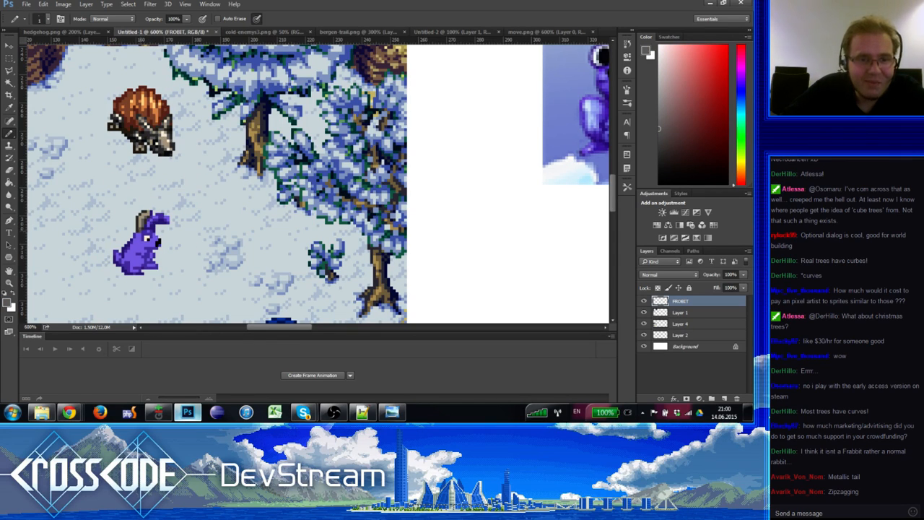
pyautogui.keyDown('alt'); pyautogui.click(143, 222); pyautogui.keyUp('alt')
pyautogui.keyDown('alt'); pyautogui.click(148, 212); pyautogui.keyUp('alt')
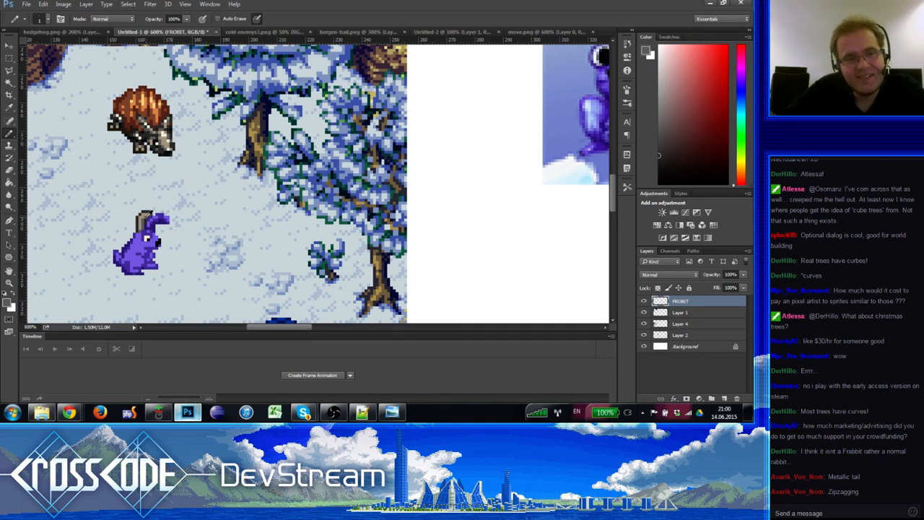
pyautogui.keyDown('alt'); pyautogui.click(155, 220); pyautogui.keyUp('alt')
pyautogui.keyDown('alt'); pyautogui.click(144, 222); pyautogui.keyUp('alt')
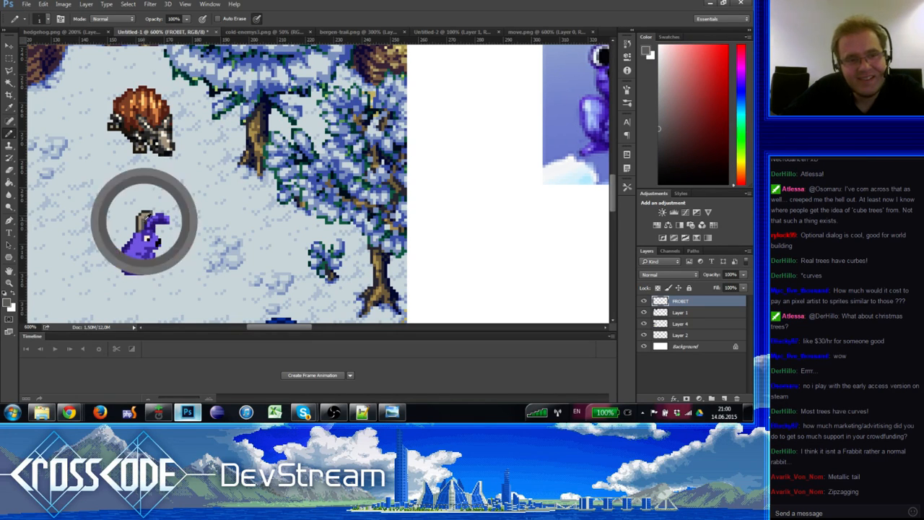
pyautogui.keyDown('alt'); pyautogui.click(143, 222); pyautogui.keyUp('alt')
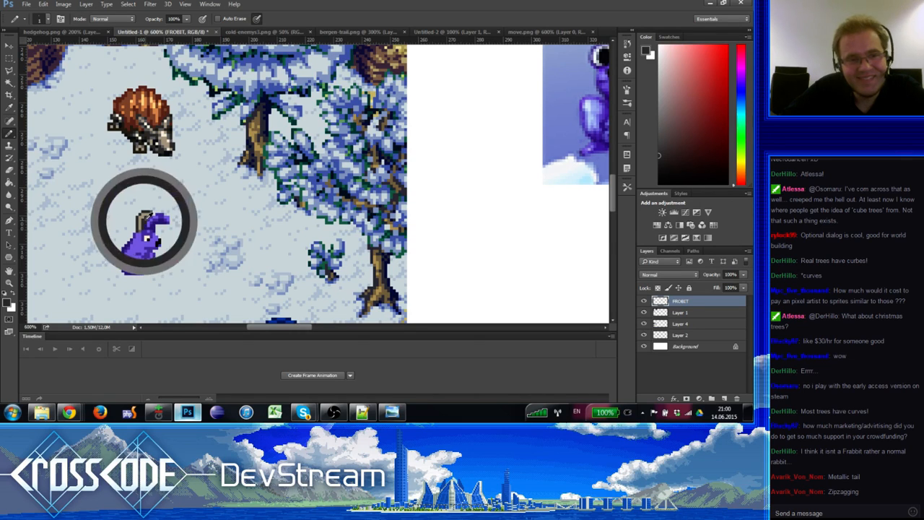
# Step: Refine the base and outline of the upright ear with dark, mid grey and beige pixels
pyautogui.keyDown('alt'); pyautogui.click(150, 213); pyautogui.keyUp('alt')
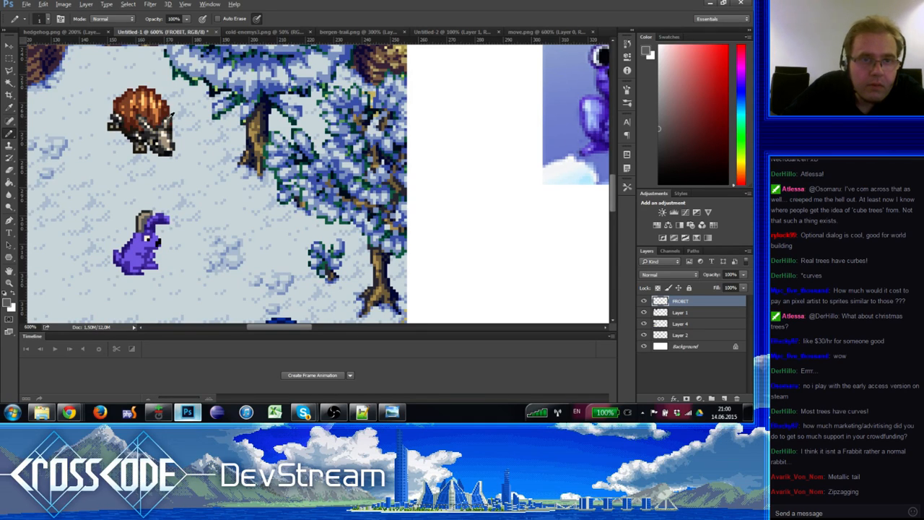
pyautogui.keyDown('alt'); pyautogui.click(166, 119); pyautogui.keyUp('alt')
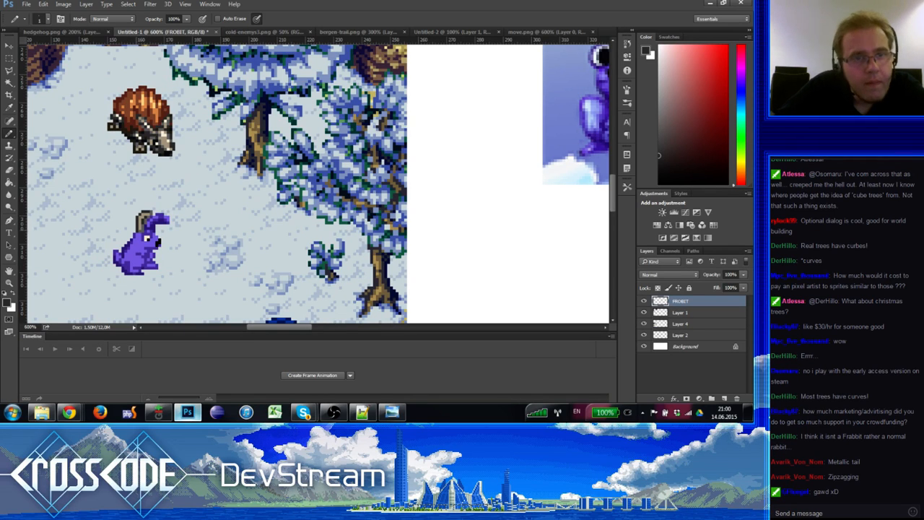
pyautogui.keyDown('alt'); pyautogui.click(154, 146); pyautogui.keyUp('alt')
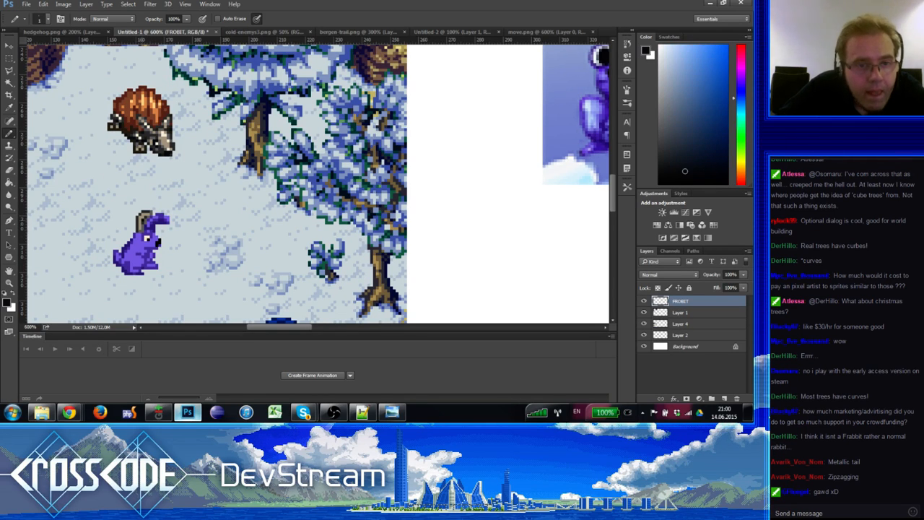
pyautogui.keyDown('alt'); pyautogui.click(147, 236); pyautogui.keyUp('alt')
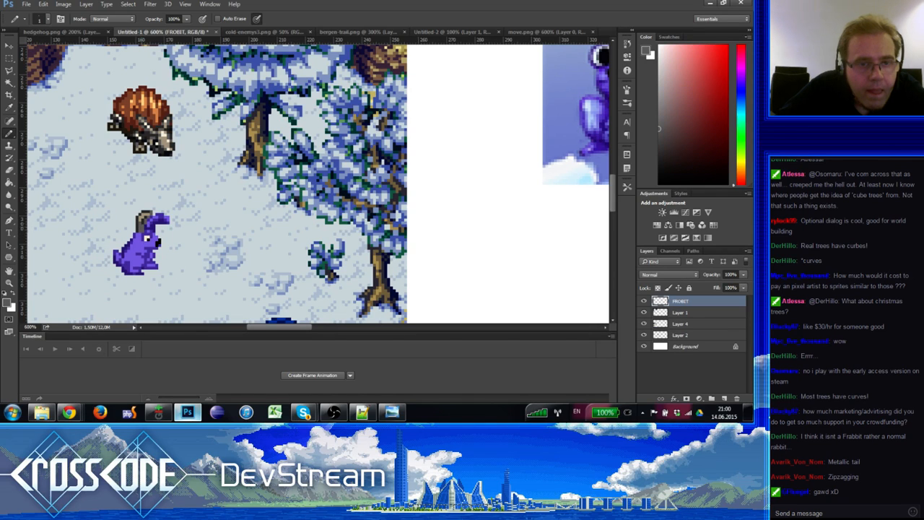
pyautogui.keyDown('alt'); pyautogui.click(141, 227); pyautogui.keyUp('alt')
pyautogui.keyDown('alt'); pyautogui.click(144, 221); pyautogui.keyUp('alt')
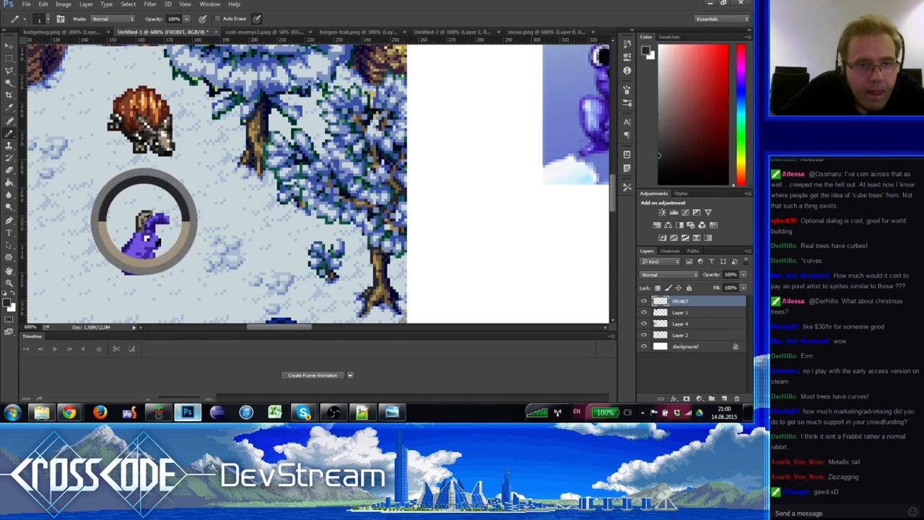
pyautogui.keyDown('alt'); pyautogui.click(143, 231); pyautogui.keyUp('alt')
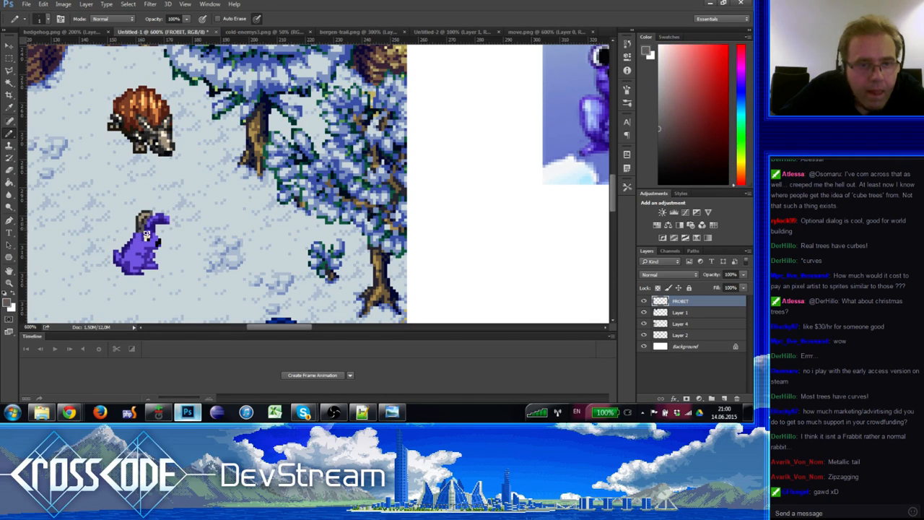
pyautogui.keyDown('alt'); pyautogui.click(141, 225); pyautogui.keyUp('alt')
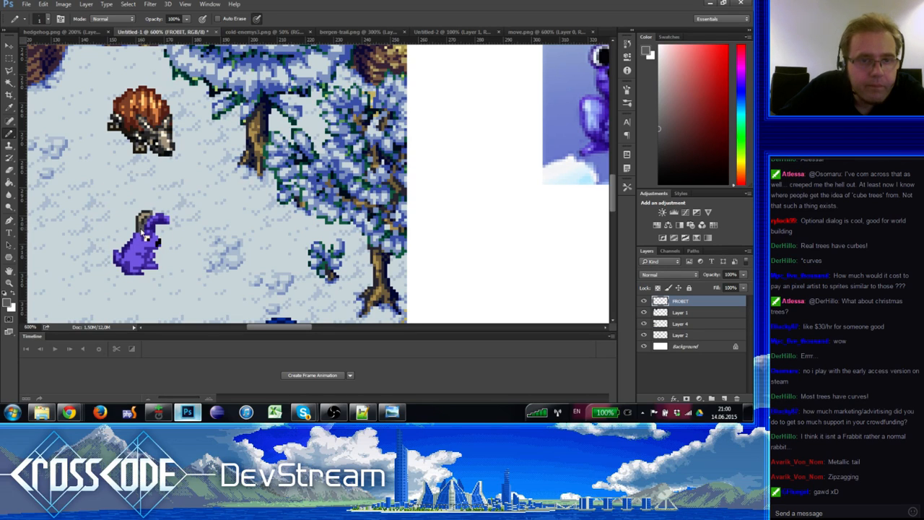
pyautogui.keyDown('alt'); pyautogui.click(143, 222); pyautogui.keyUp('alt')
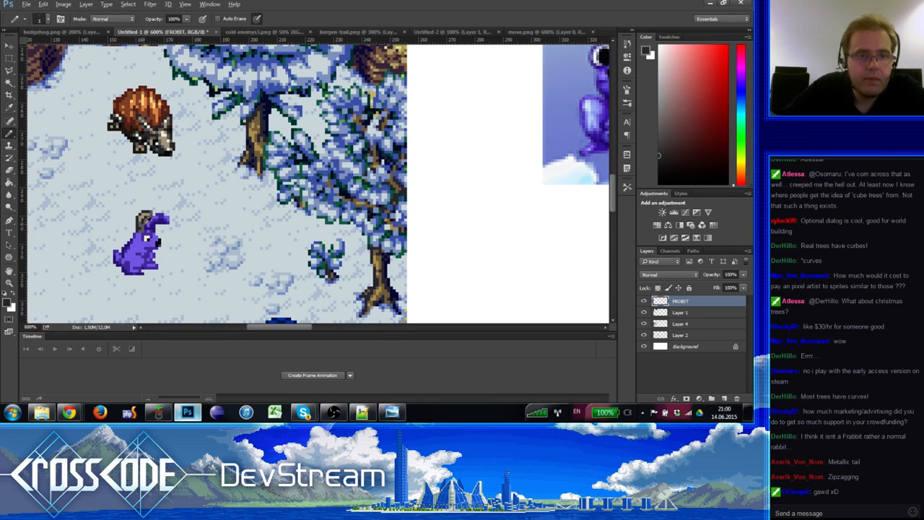
# Step: Recolor the rabbit's forward-bent ear in mid and dark greys sampled from the upright ear
pyautogui.keyDown('alt'); pyautogui.click(141, 226); pyautogui.keyUp('alt')
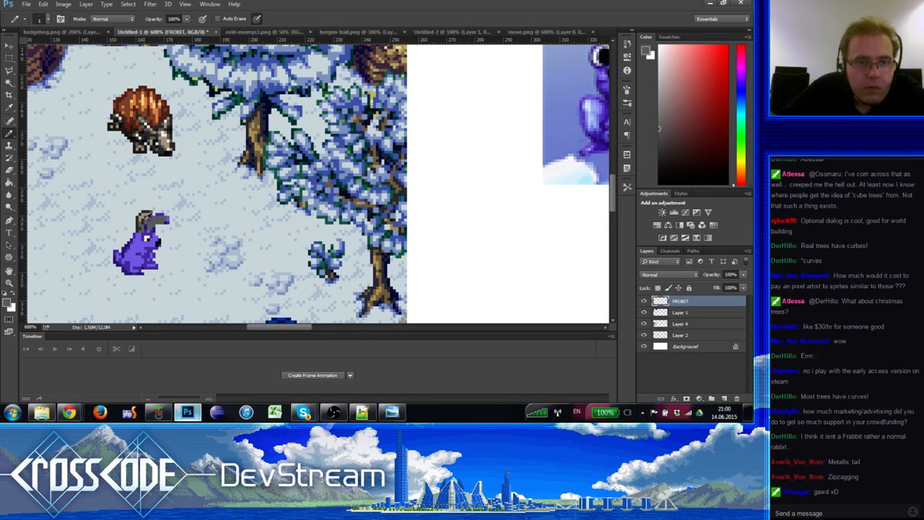
pyautogui.keyDown('alt'); pyautogui.click(143, 222); pyautogui.keyUp('alt')
pyautogui.keyDown('alt'); pyautogui.click(141, 225); pyautogui.keyUp('alt')
pyautogui.keyDown('alt'); pyautogui.click(147, 216); pyautogui.keyUp('alt')
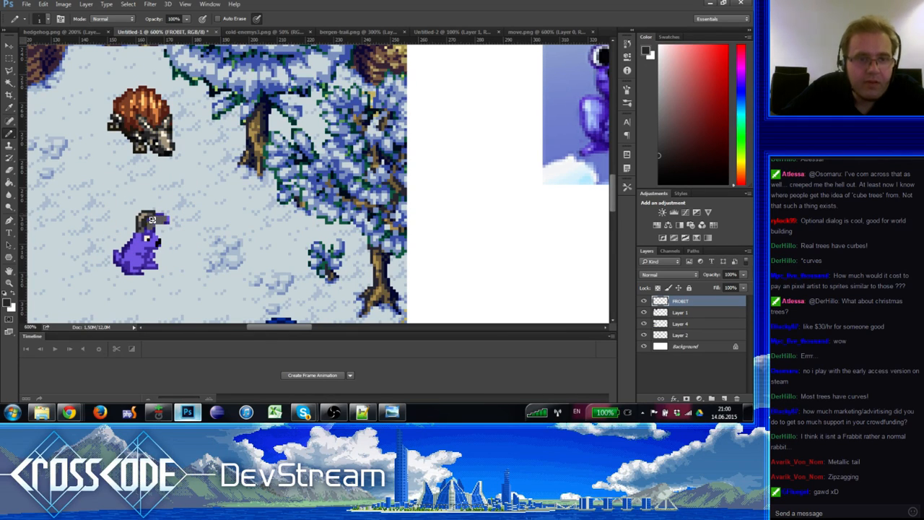
pyautogui.keyDown('alt'); pyautogui.click(145, 220); pyautogui.keyUp('alt')
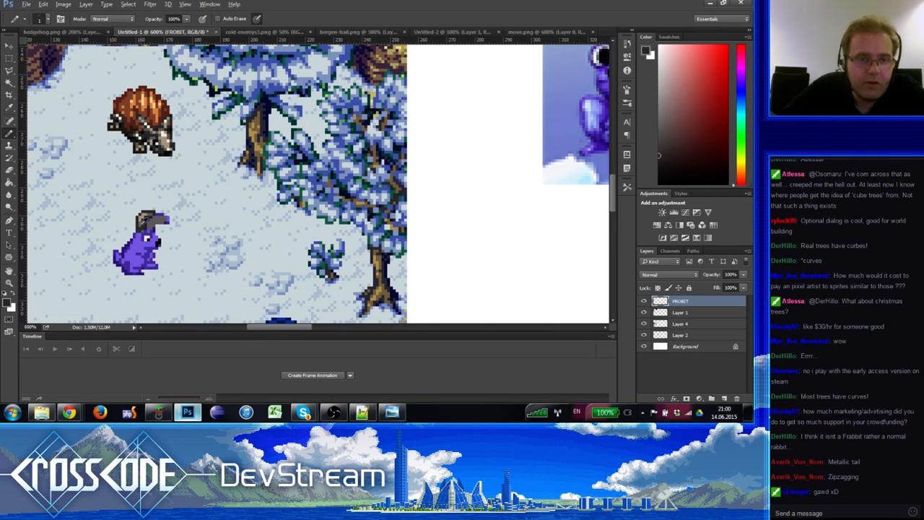
pyautogui.keyDown('alt'); pyautogui.click(146, 237); pyautogui.keyUp('alt')
pyautogui.keyDown('alt'); pyautogui.click(142, 227); pyautogui.keyUp('alt')
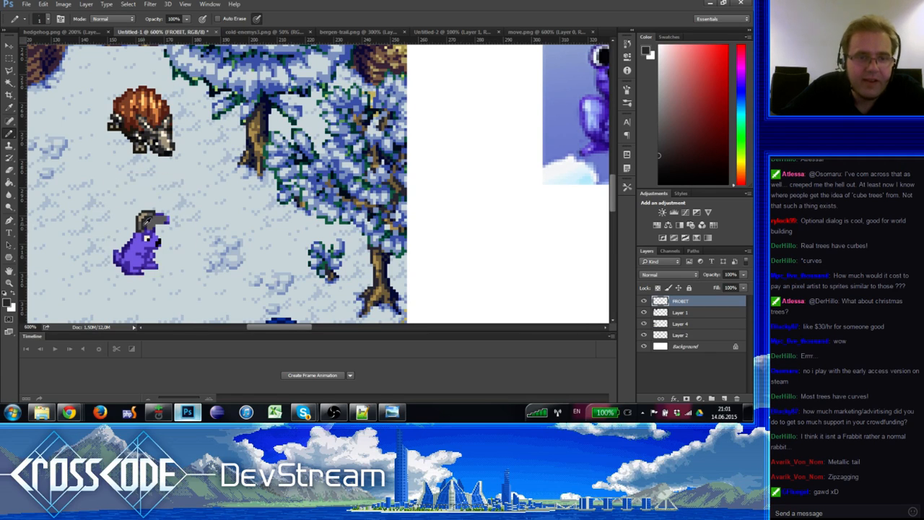
pyautogui.keyDown('alt'); pyautogui.click(144, 227); pyautogui.keyUp('alt')
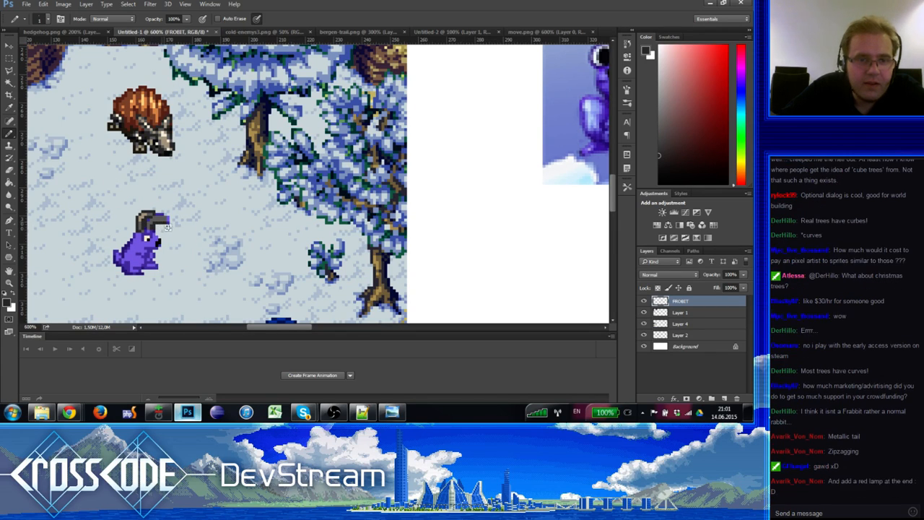
# Step: Trim stray pixels around the bent ear and define its edges with mid and dark grey
pyautogui.keyDown('alt'); pyautogui.click(154, 220); pyautogui.keyUp('alt')
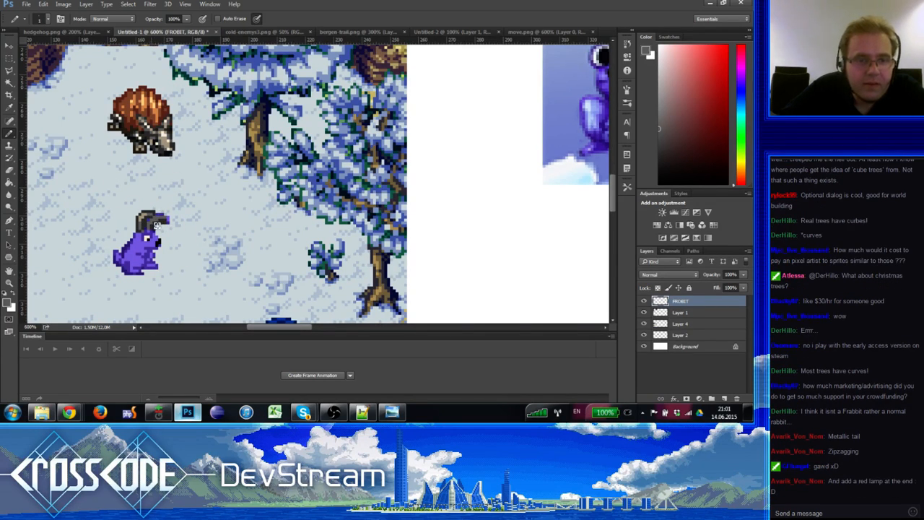
pyautogui.press('e')
pyautogui.press('b')
pyautogui.keyDown('alt'); pyautogui.click(149, 216); pyautogui.keyUp('alt')
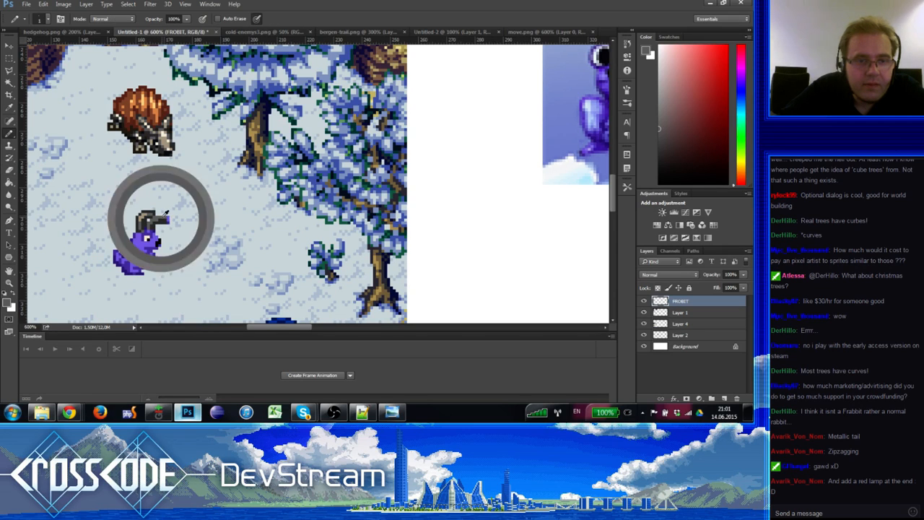
pyautogui.keyDown('alt'); pyautogui.click(159, 228); pyautogui.keyUp('alt')
pyautogui.keyDown('alt'); pyautogui.click(161, 222); pyautogui.keyUp('alt')
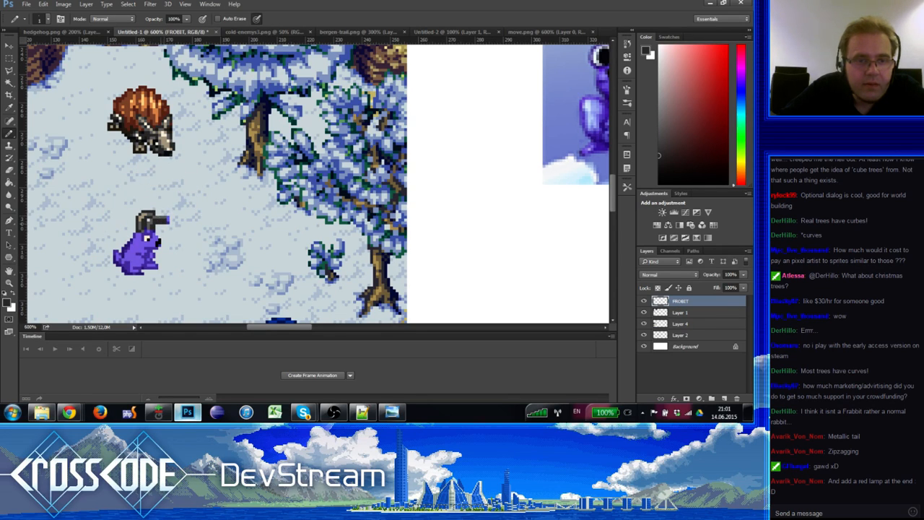
# Step: Thin the bent ear toward its tip, erasing excess pixels and shading it with sampled greys
pyautogui.keyDown('alt'); pyautogui.click(158, 219); pyautogui.keyUp('alt')
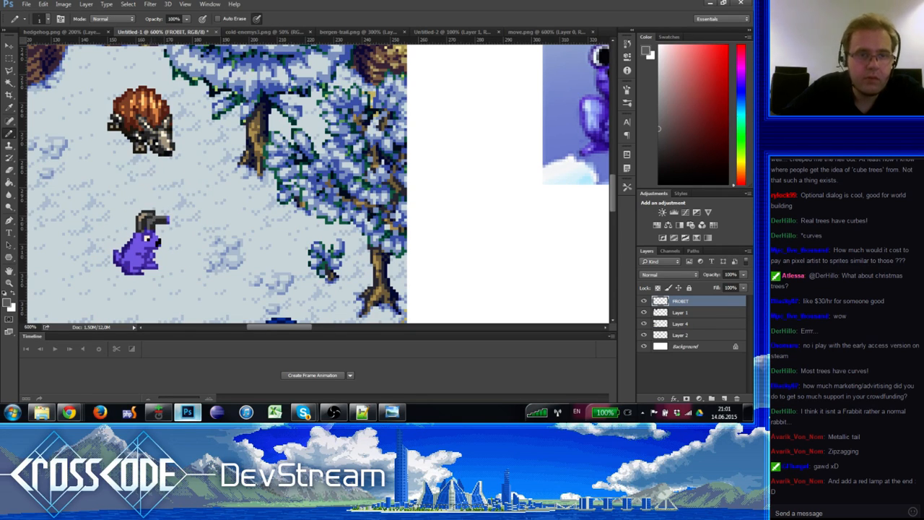
pyautogui.keyDown('alt'); pyautogui.click(154, 218); pyautogui.keyUp('alt')
pyautogui.press('e')
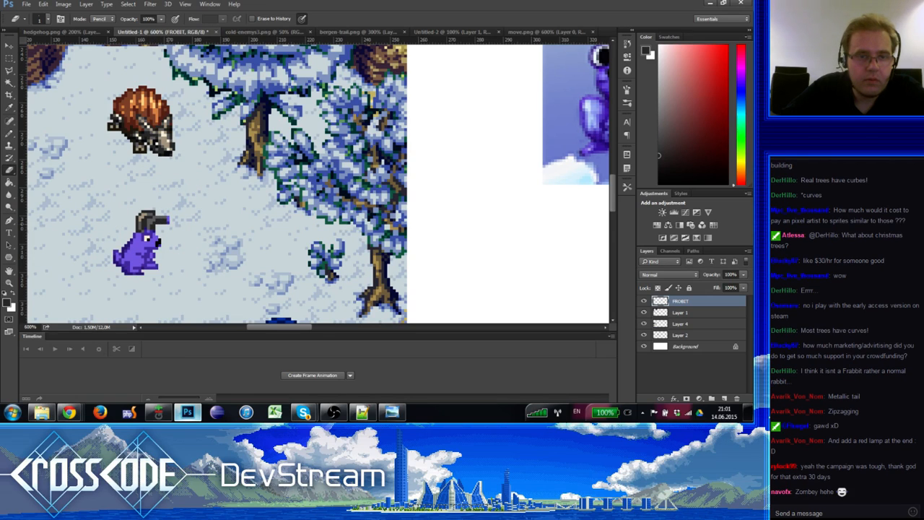
pyautogui.press('b')
pyautogui.keyDown('alt'); pyautogui.click(160, 222); pyautogui.keyUp('alt')
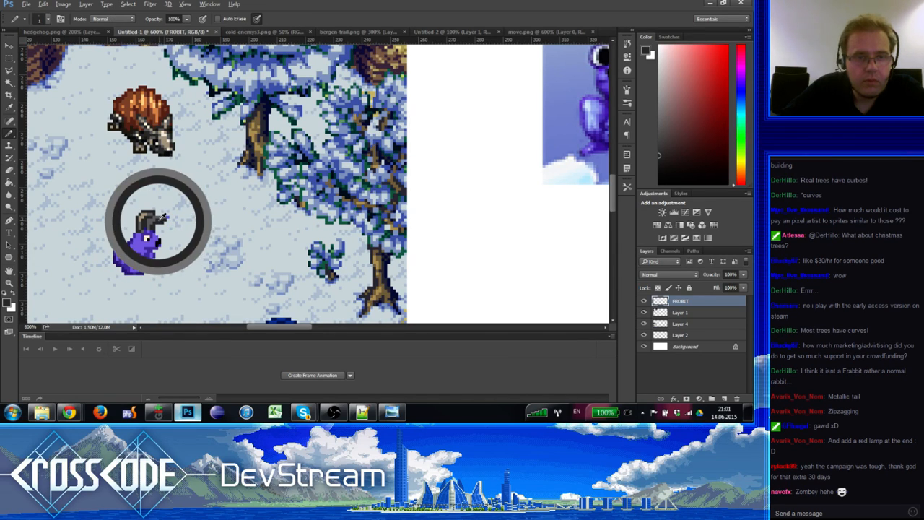
pyautogui.moveTo(158, 250); pyautogui.dragTo(171, 230)
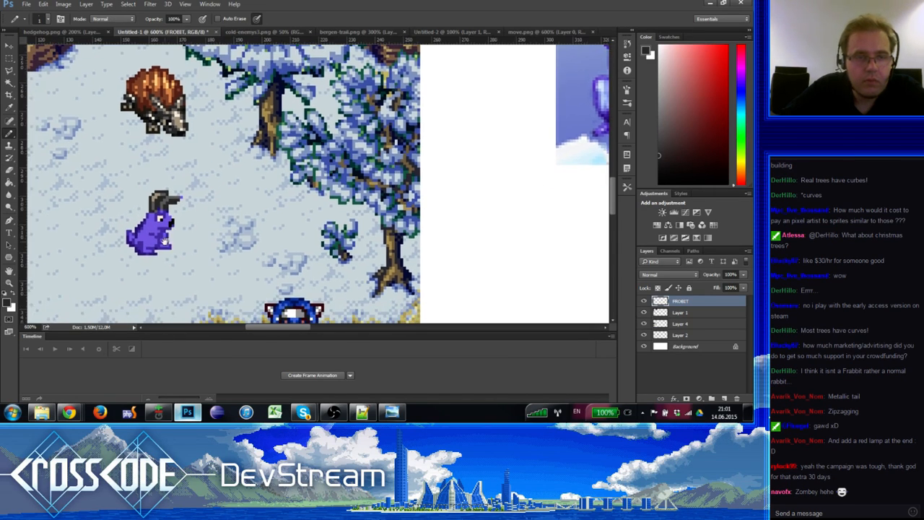
# Step: Darken the bent ear's underside and replace its purple tip with dark grey
pyautogui.keyDown('alt'); pyautogui.click(165, 210); pyautogui.keyUp('alt')
pyautogui.keyDown('alt'); pyautogui.click(166, 207); pyautogui.keyUp('alt')
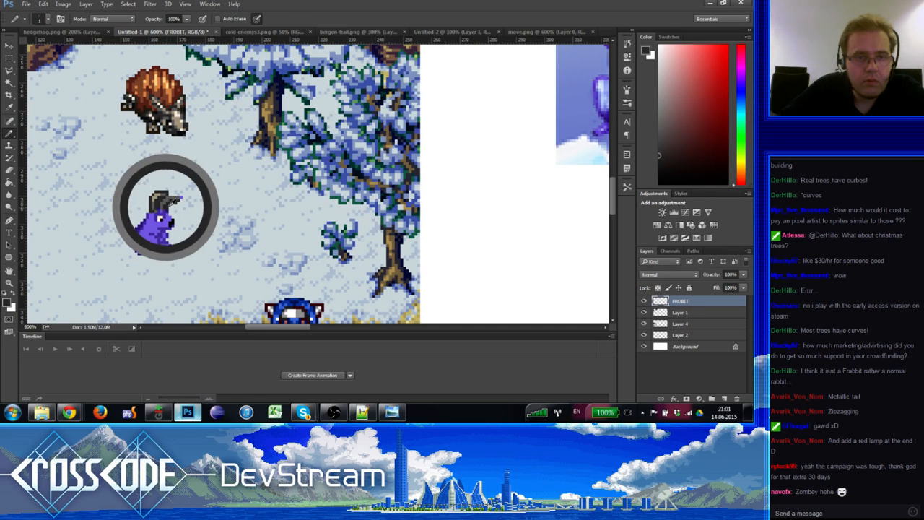
pyautogui.press('e')
pyautogui.press('b')
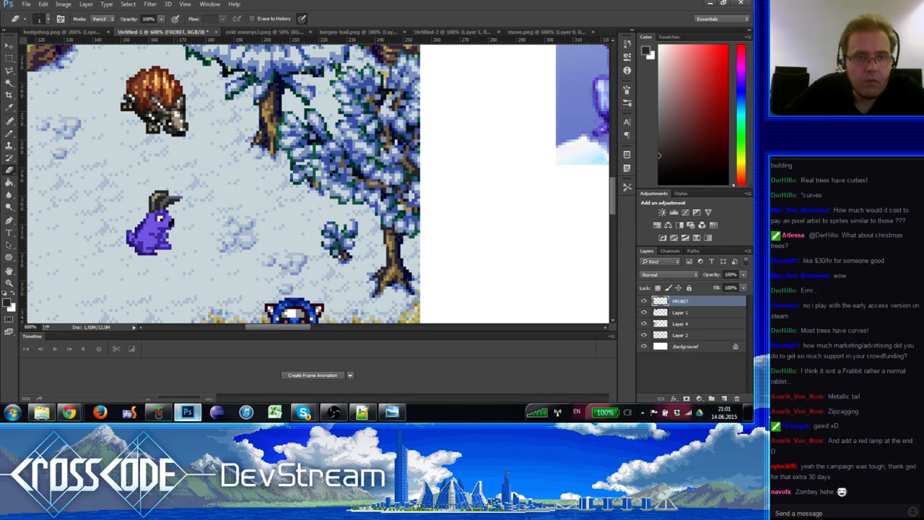
pyautogui.moveTo(176, 240); pyautogui.dragTo(180, 224)
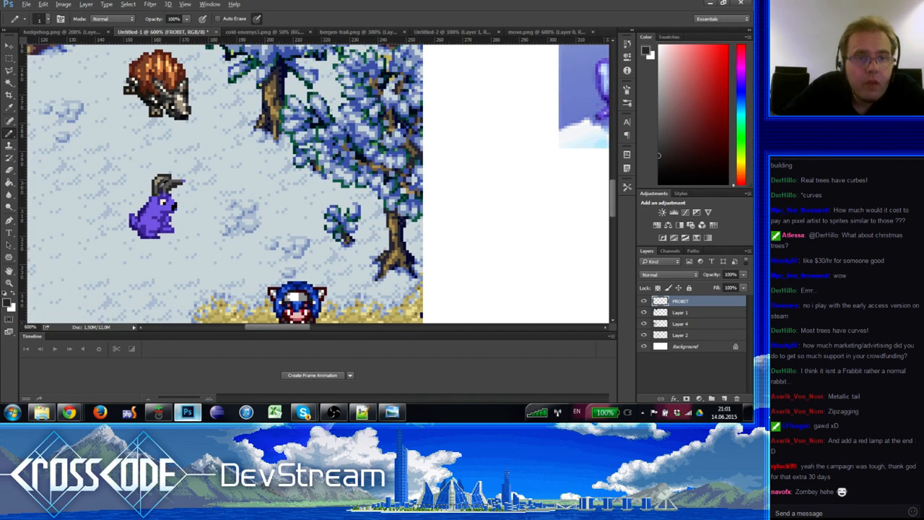
pyautogui.keyDown('alt'); pyautogui.click(160, 185); pyautogui.keyUp('alt')
pyautogui.keyDown('alt'); pyautogui.click(163, 186); pyautogui.keyUp('alt')
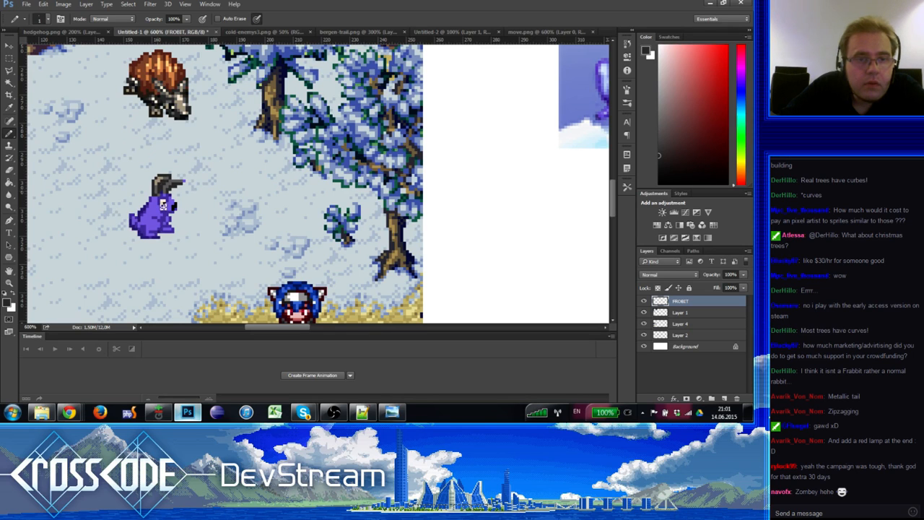
pyautogui.moveTo(161, 230); pyautogui.dragTo(173, 213)
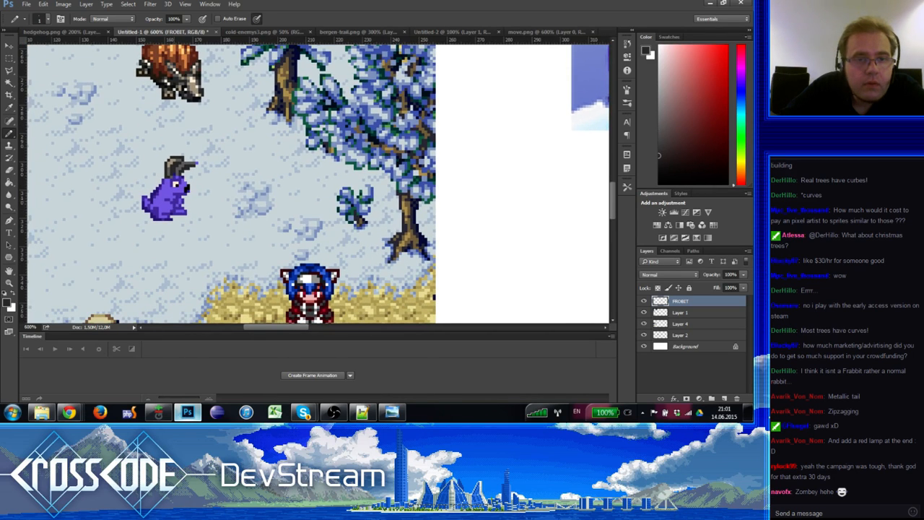
# Step: Clean up the area between the ears and the head, erasing extra pixels and retouching with purple and dark grey
pyautogui.keyDown('alt'); pyautogui.click(182, 180); pyautogui.keyUp('alt')
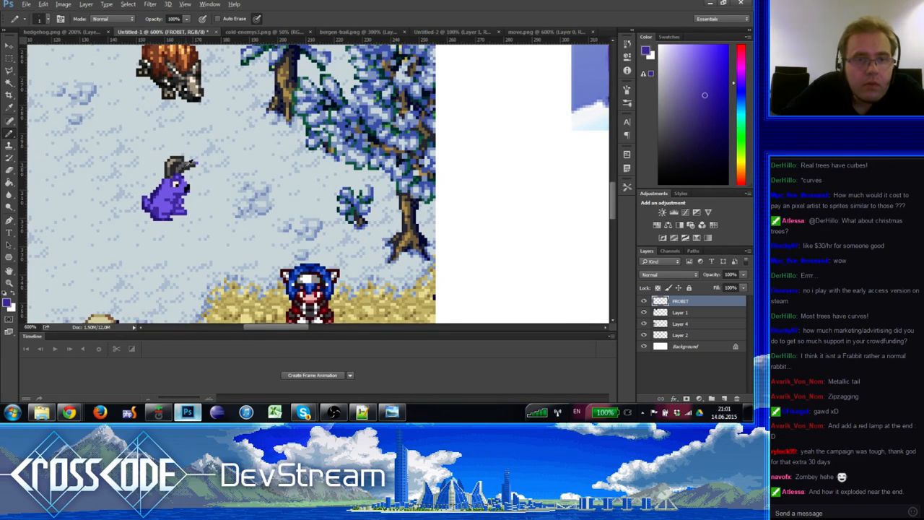
pyautogui.keyDown('alt'); pyautogui.click(179, 165); pyautogui.keyUp('alt')
pyautogui.keyDown('alt'); pyautogui.click(177, 166); pyautogui.keyUp('alt')
pyautogui.press('e')
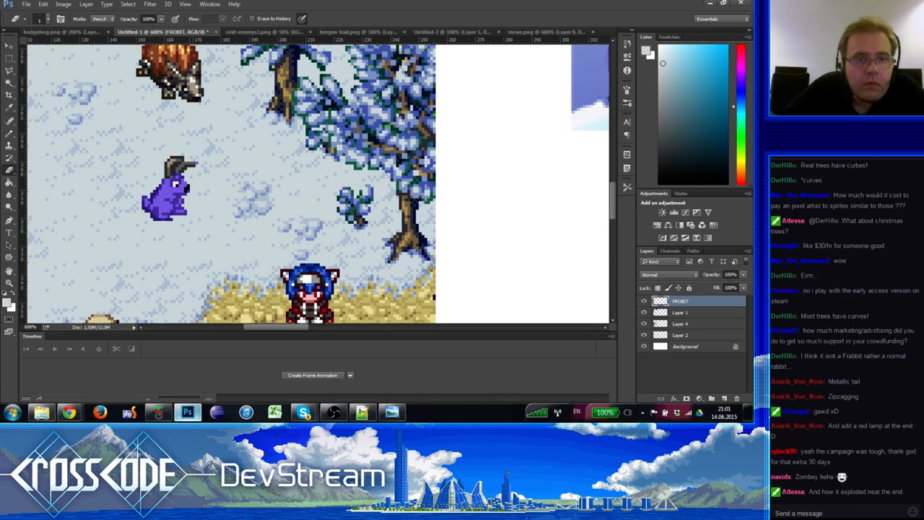
pyautogui.keyDown('alt'); pyautogui.click(179, 167); pyautogui.keyUp('alt')
pyautogui.press('b')
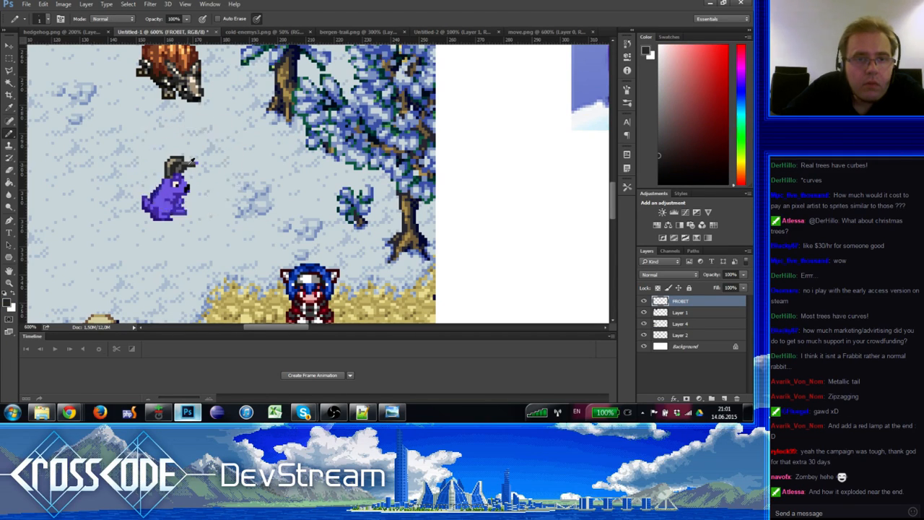
pyautogui.press('e')
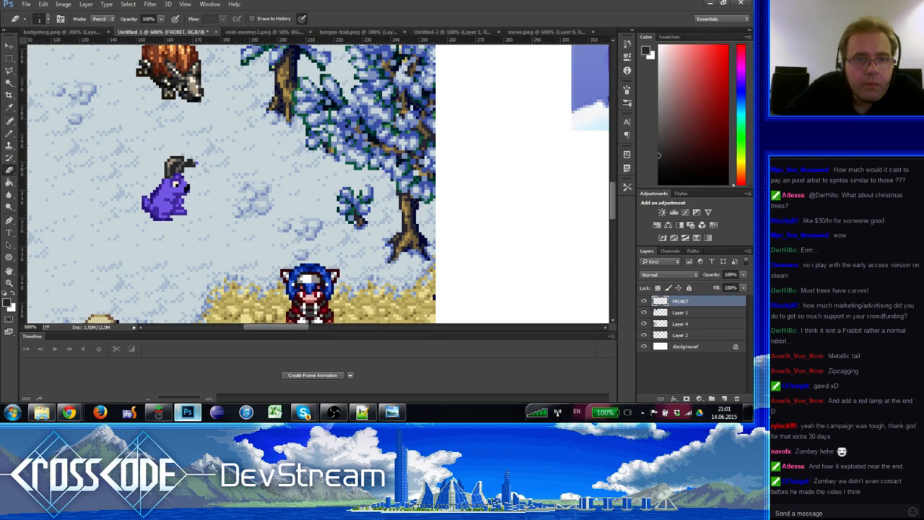
# Step: Refine the bent ear's curve and pointed tip with alternating mid and dark grey pixels, erasing the excess
pyautogui.press('b')
pyautogui.keyDown('alt'); pyautogui.click(185, 161); pyautogui.keyUp('alt')
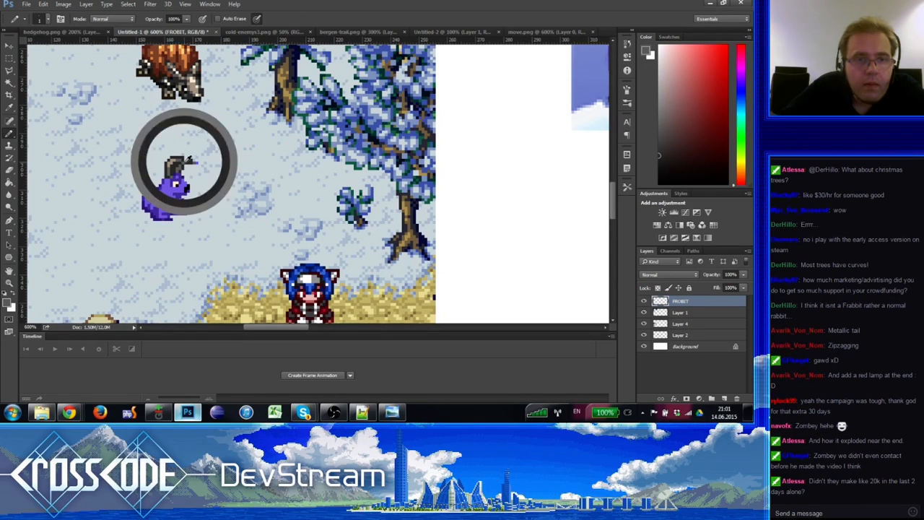
pyautogui.click(188, 160)
pyautogui.keyDown('alt'); pyautogui.click(190, 161); pyautogui.keyUp('alt')
pyautogui.click(191, 159)
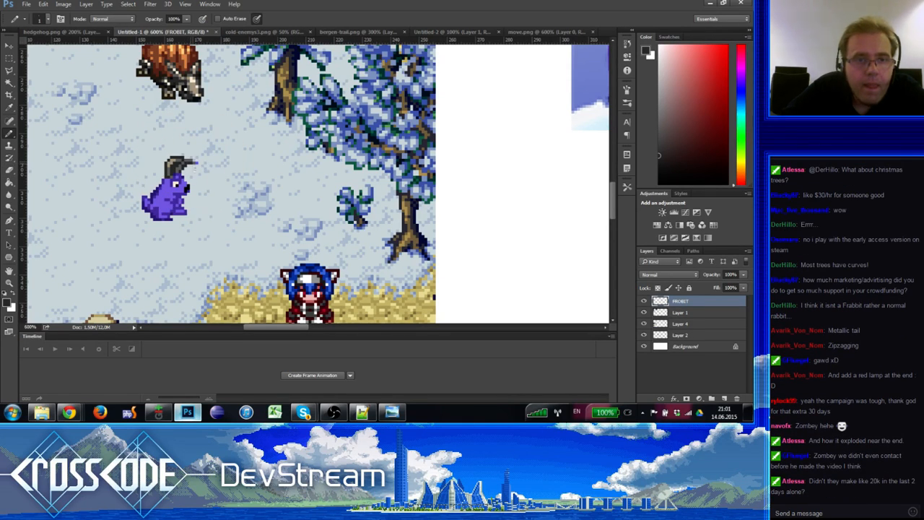
pyautogui.click(191, 161)
pyautogui.keyDown('alt'); pyautogui.click(187, 159); pyautogui.keyUp('alt')
pyautogui.click(190, 159)
pyautogui.keyDown('alt'); pyautogui.click(192, 162); pyautogui.keyUp('alt')
pyautogui.press('e')
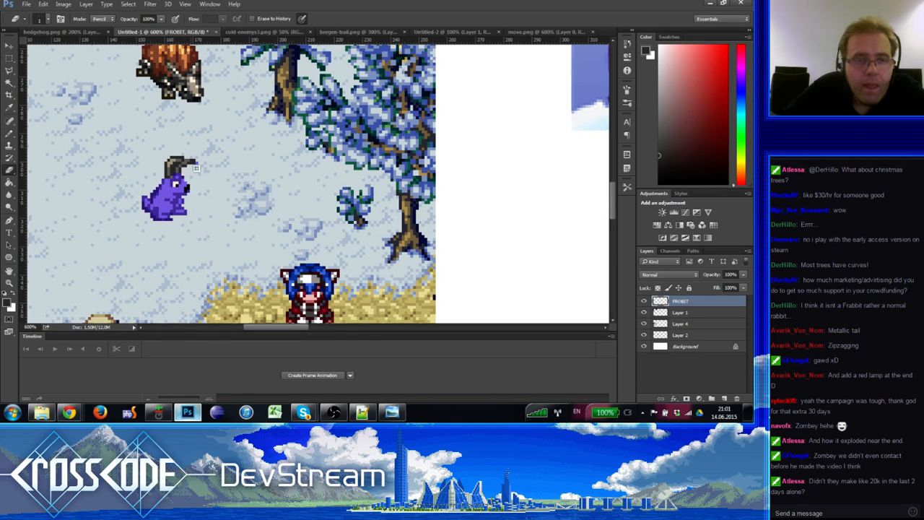
pyautogui.press('b')
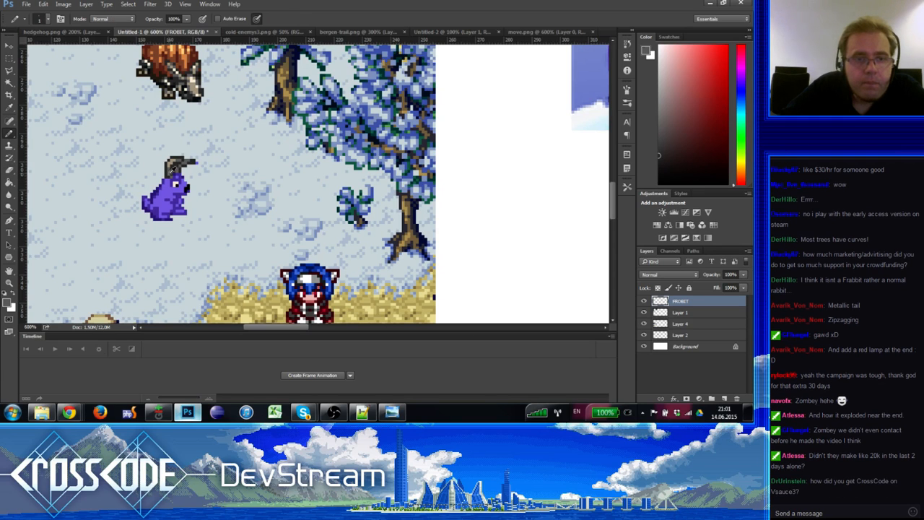
# Step: Touch up the base of the ears above the rabbit's head with mid and dark grey
pyautogui.keyDown('alt'); pyautogui.click(167, 173); pyautogui.keyUp('alt')
pyautogui.moveTo(171, 173); pyautogui.dragTo(178, 164)
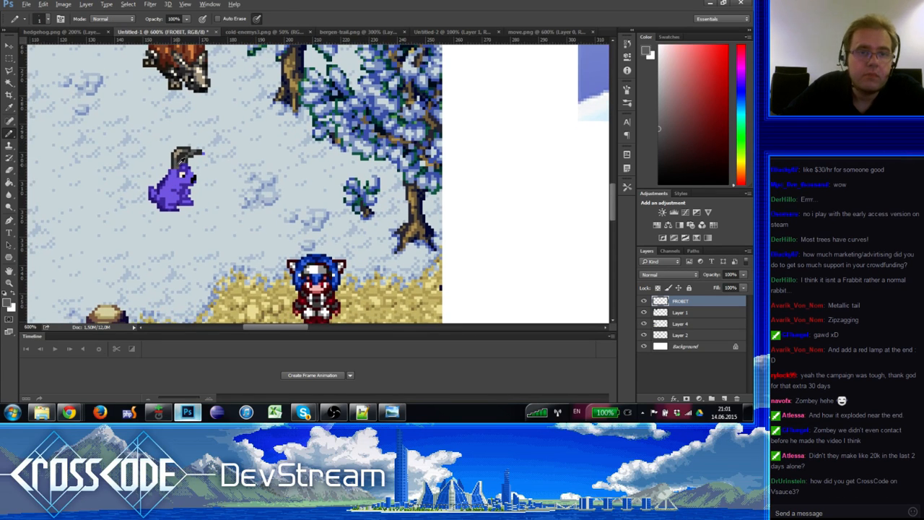
pyautogui.keyDown('alt'); pyautogui.click(178, 160); pyautogui.keyUp('alt')
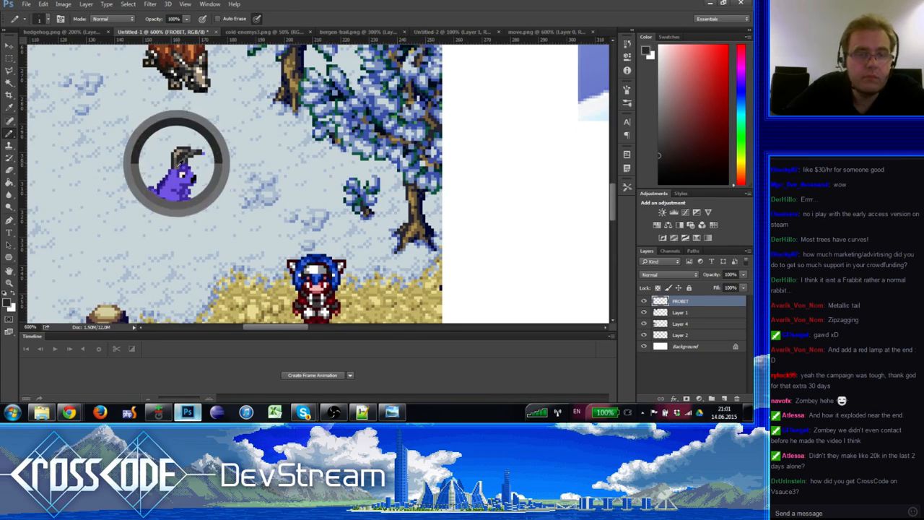
pyautogui.moveTo(178, 172); pyautogui.dragTo(190, 152)
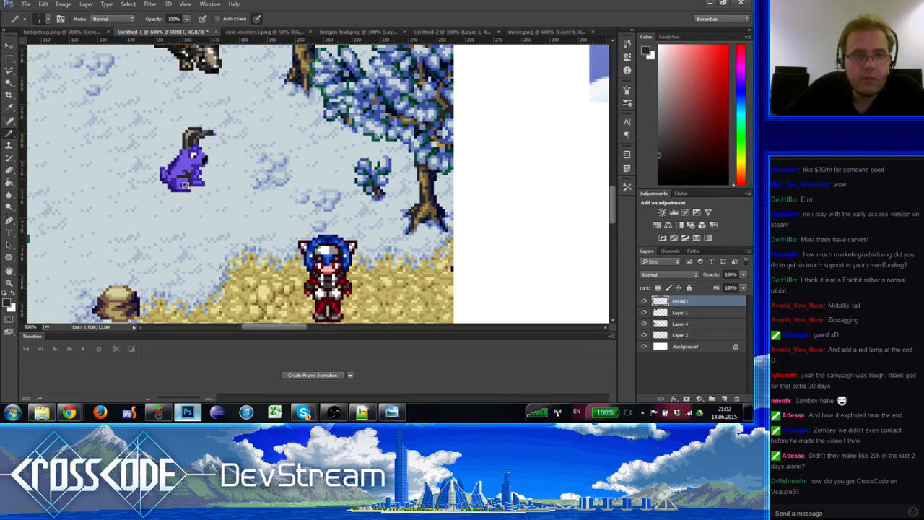
# Step: Retouch the rabbit's haunch and legs with purple shades sampled from its body
pyautogui.keyDown('alt'); pyautogui.click(179, 183); pyautogui.keyUp('alt')
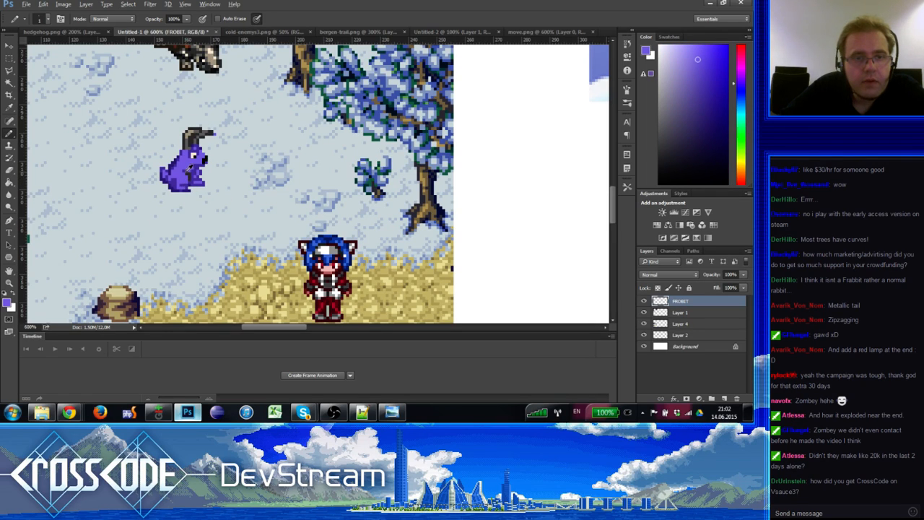
pyautogui.keyDown('alt'); pyautogui.click(194, 184); pyautogui.keyUp('alt')
pyautogui.keyDown('alt'); pyautogui.click(186, 178); pyautogui.keyUp('alt')
pyautogui.moveTo(180, 203); pyautogui.dragTo(204, 241)
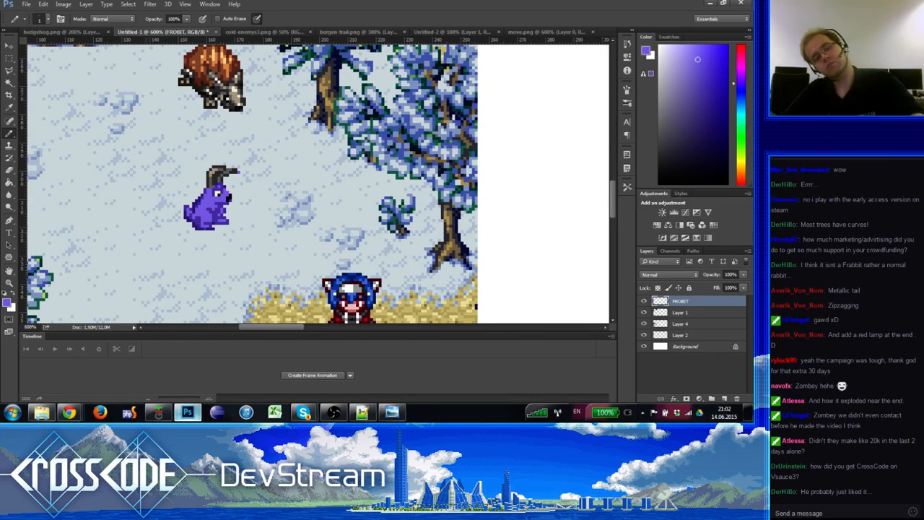
# Step: Paint sample pixels on the rabbit's back and side with light blues taken from the snow shadows
pyautogui.keyDown('alt'); pyautogui.click(247, 166); pyautogui.keyUp('alt')
pyautogui.click(213, 207)
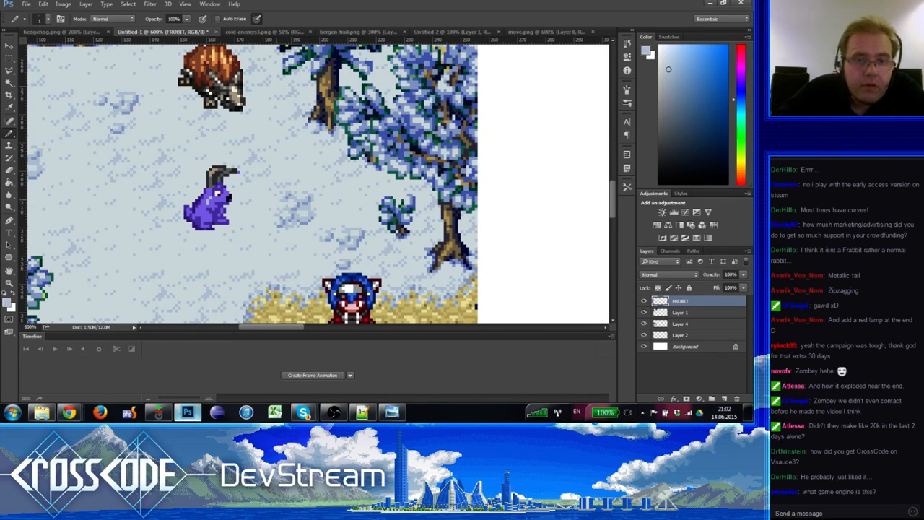
pyautogui.keyDown('alt'); pyautogui.click(300, 199); pyautogui.keyUp('alt')
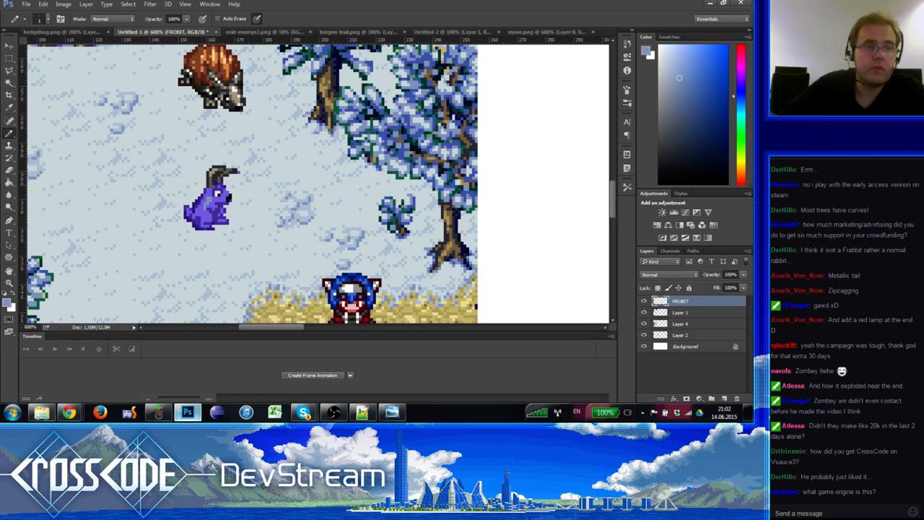
# Step: Fill one of the body's purple shades with the grey-blue sampled from the snow shadows, using the Paint Bucket
pyautogui.click(10, 181)
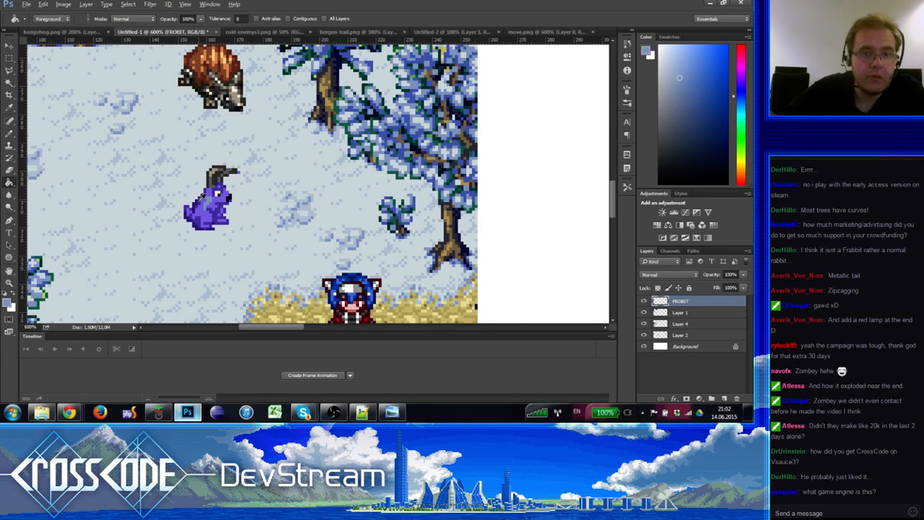
pyautogui.keyDown('alt'); pyautogui.click(201, 196); pyautogui.keyUp('alt')
pyautogui.keyDown('alt'); pyautogui.click(305, 218); pyautogui.keyUp('alt')
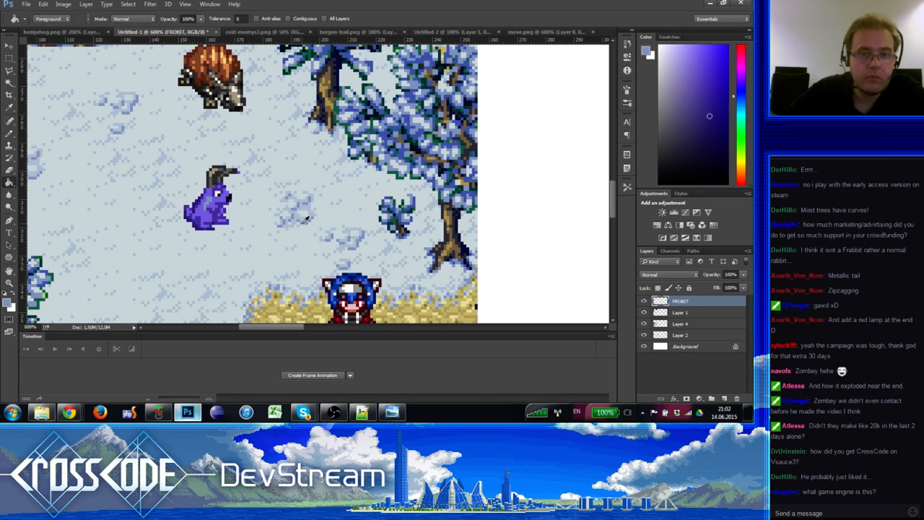
pyautogui.click(217, 225)
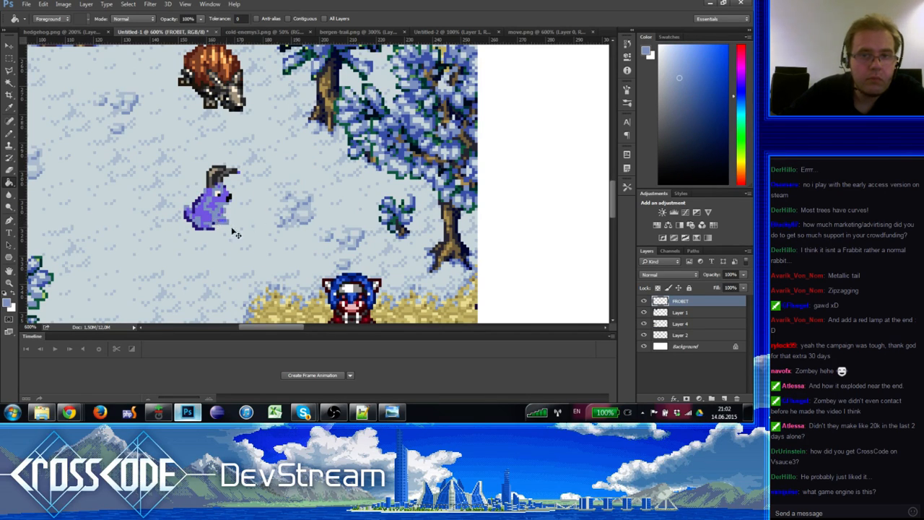
# Step: Undo the last fill and recolour the rabbit's darker body shades with blue sampled from the tree and the indigo 32348a
pyautogui.hotkey('ctrl', 'z')
pyautogui.keyDown('alt'); pyautogui.click(383, 113); pyautogui.keyUp('alt')
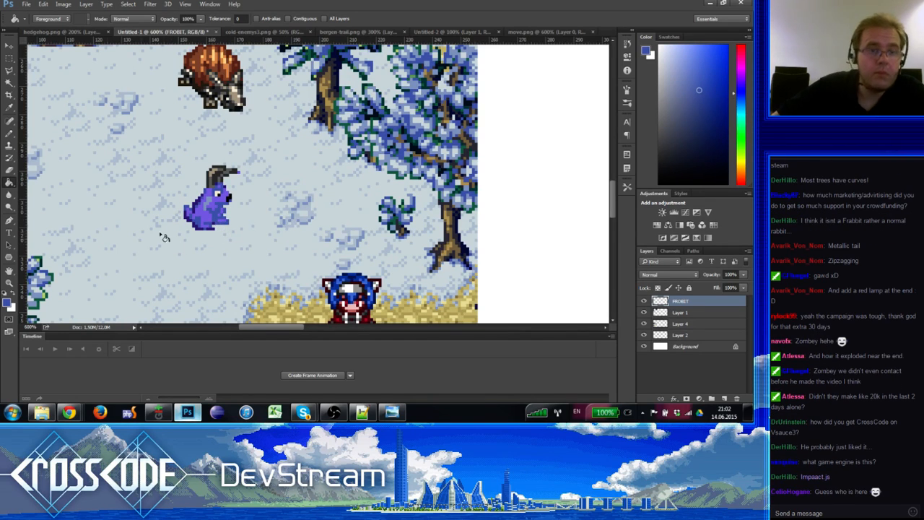
pyautogui.click(8, 302)
pyautogui.click(331, 154)
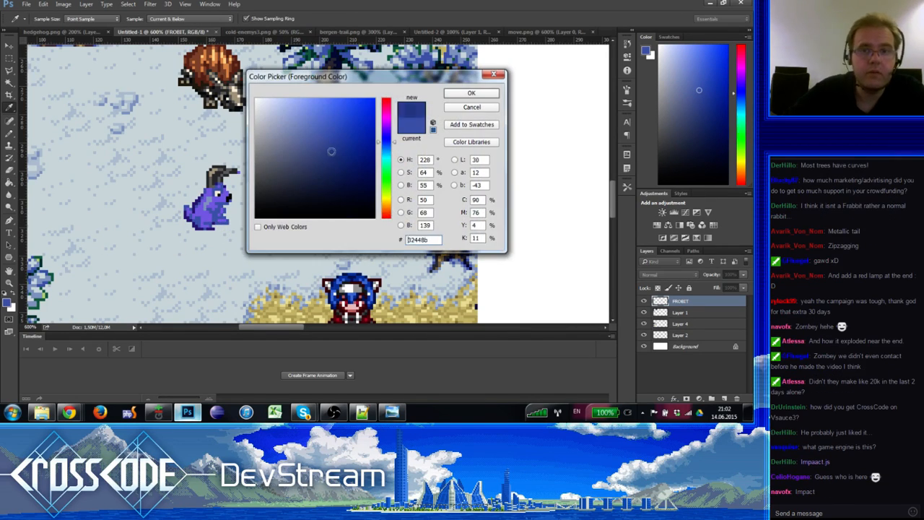
pyautogui.click(385, 142)
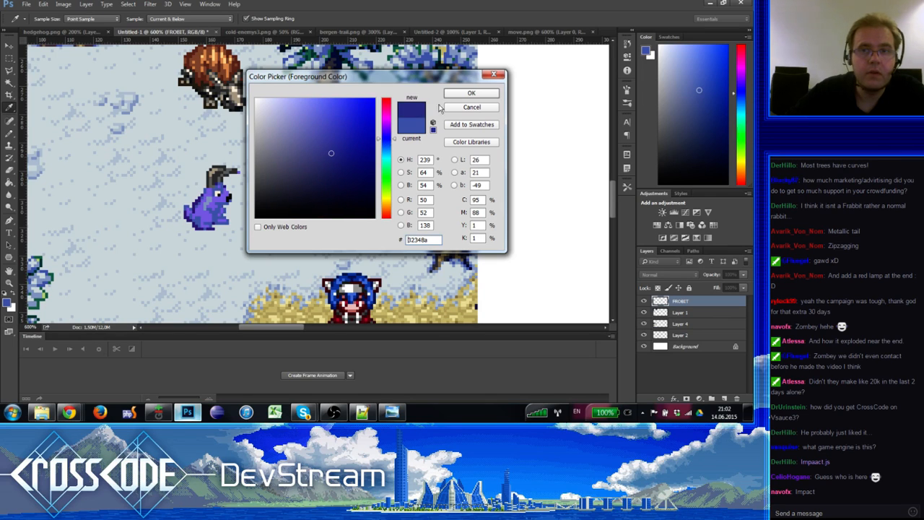
pyautogui.click(471, 93)
pyautogui.press('g')
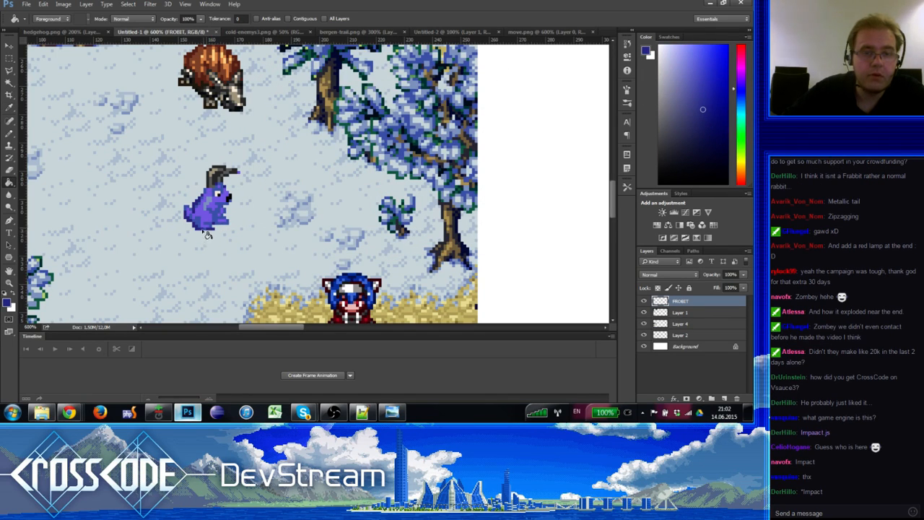
pyautogui.keyDown('alt'); pyautogui.click(303, 216); pyautogui.keyUp('alt')
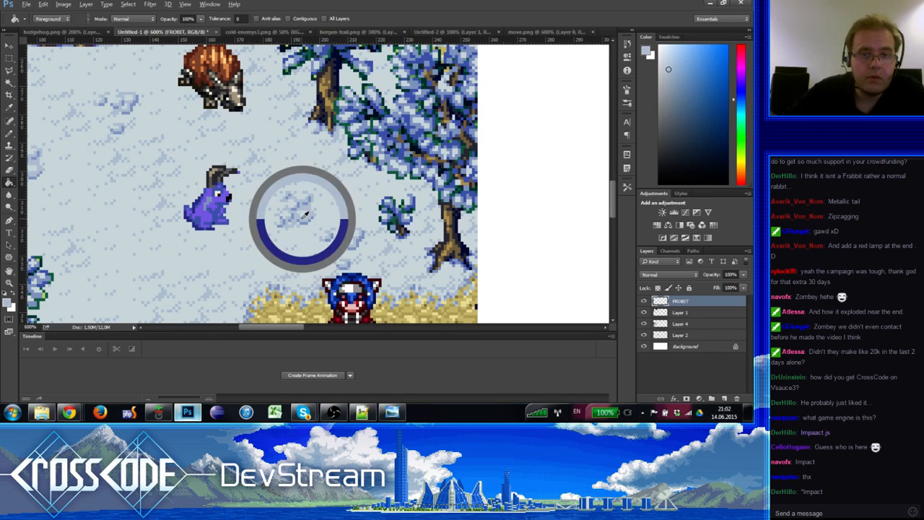
pyautogui.click(211, 231)
pyautogui.hotkey('ctrl', 'z')
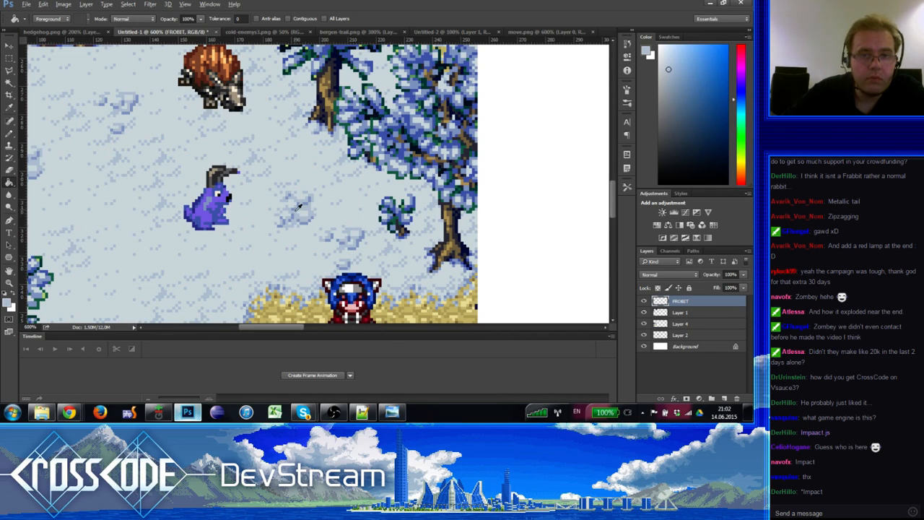
# Step: Fill the rabbit's light purple body shade with the grey-blue sampled from the snow shadows
pyautogui.keyDown('alt'); pyautogui.click(295, 209); pyautogui.keyUp('alt')
pyautogui.click(215, 230)
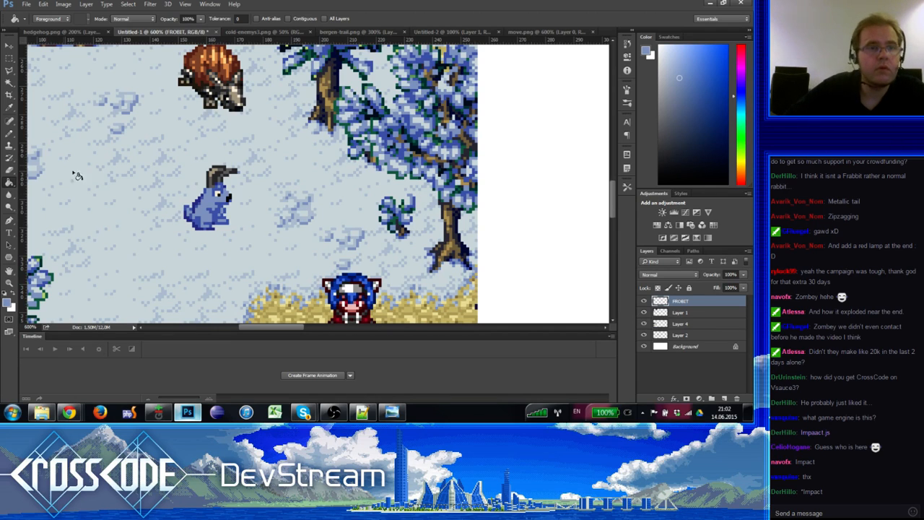
# Step: Retouch the outline and shading of the rabbit's head with the Pencil in blues sampled from its body, cleaning up with the Eraser
pyautogui.click(10, 134)
pyautogui.keyDown('alt'); pyautogui.click(224, 186); pyautogui.keyUp('alt')
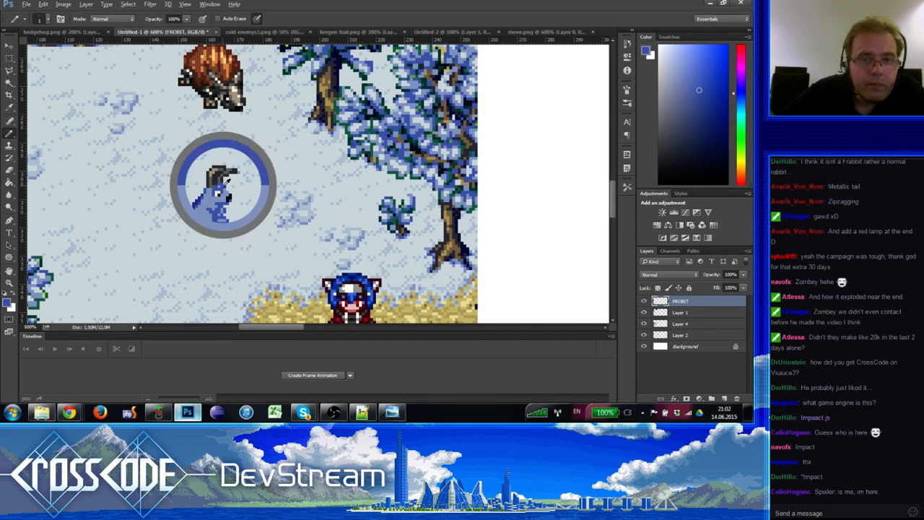
pyautogui.press('e')
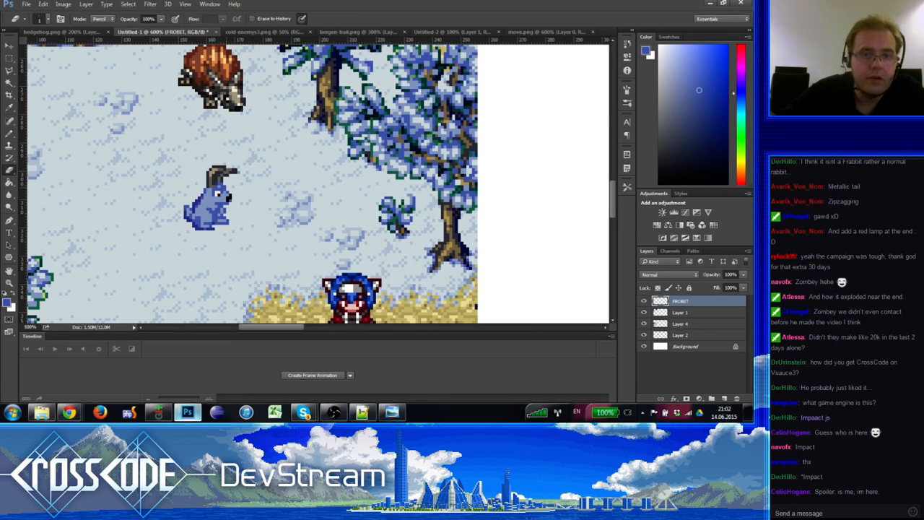
pyautogui.press('b')
pyautogui.keyDown('alt'); pyautogui.click(225, 192); pyautogui.keyUp('alt')
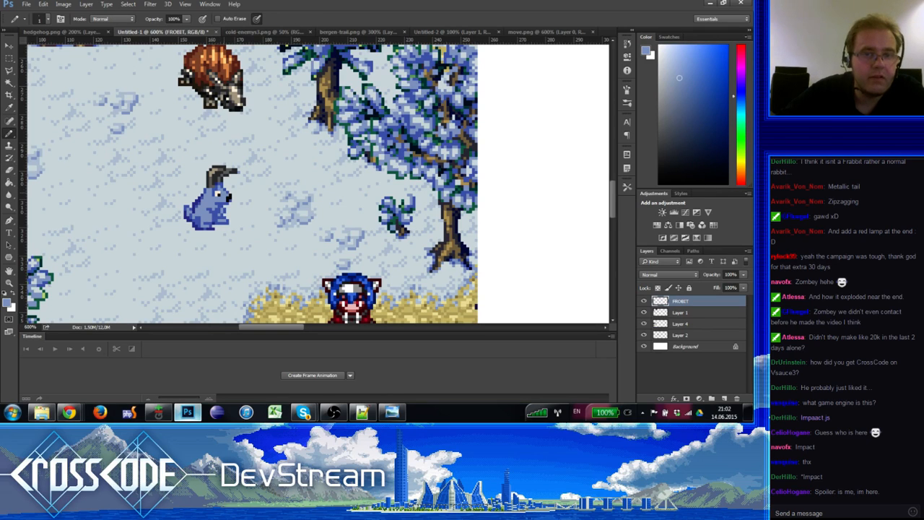
pyautogui.keyDown('alt'); pyautogui.click(223, 186); pyautogui.keyUp('alt')
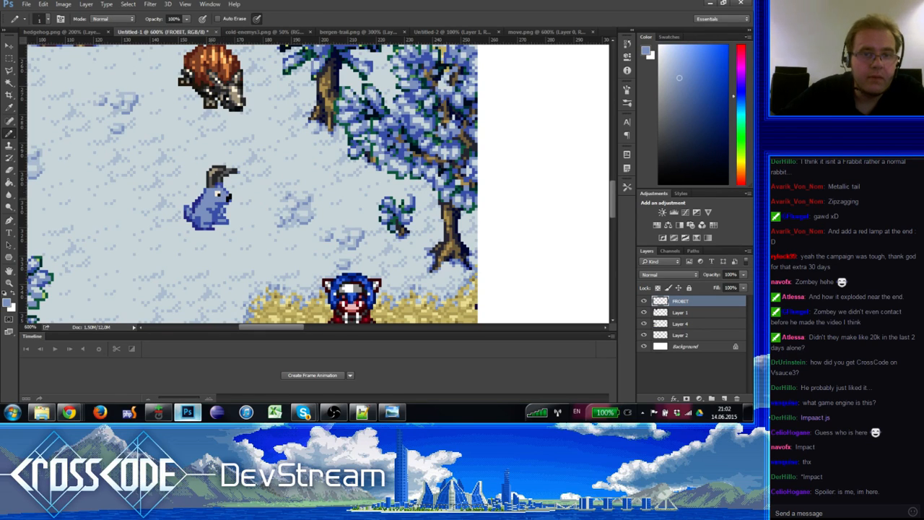
pyautogui.keyDown('alt'); pyautogui.click(205, 192); pyautogui.keyUp('alt')
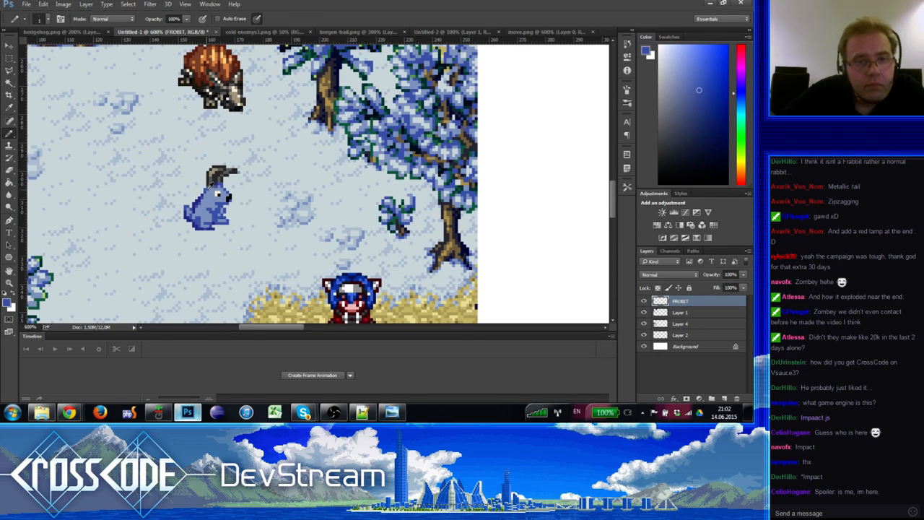
# Step: Touch up the rabbit's face and chest with blue tones sampled from the snow shadows and the body
pyautogui.keyDown('alt'); pyautogui.click(294, 214); pyautogui.keyUp('alt')
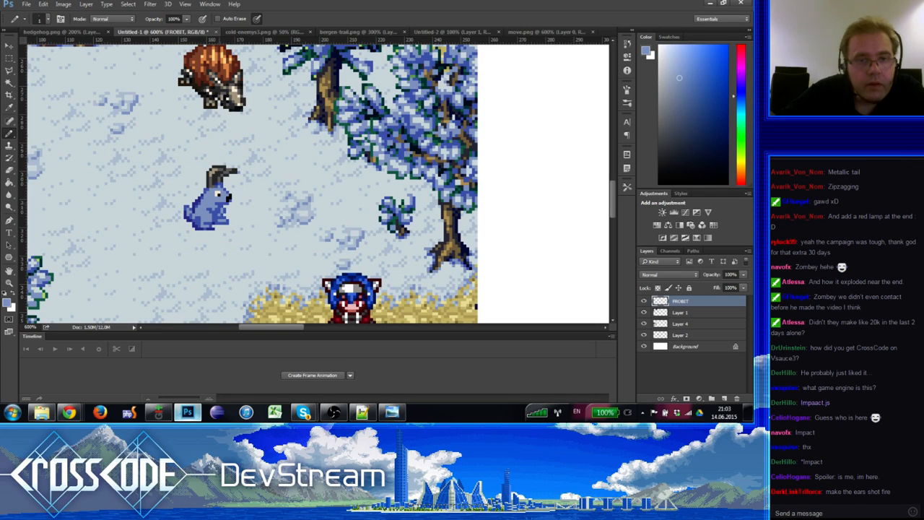
pyautogui.keyDown('alt'); pyautogui.click(299, 202); pyautogui.keyUp('alt')
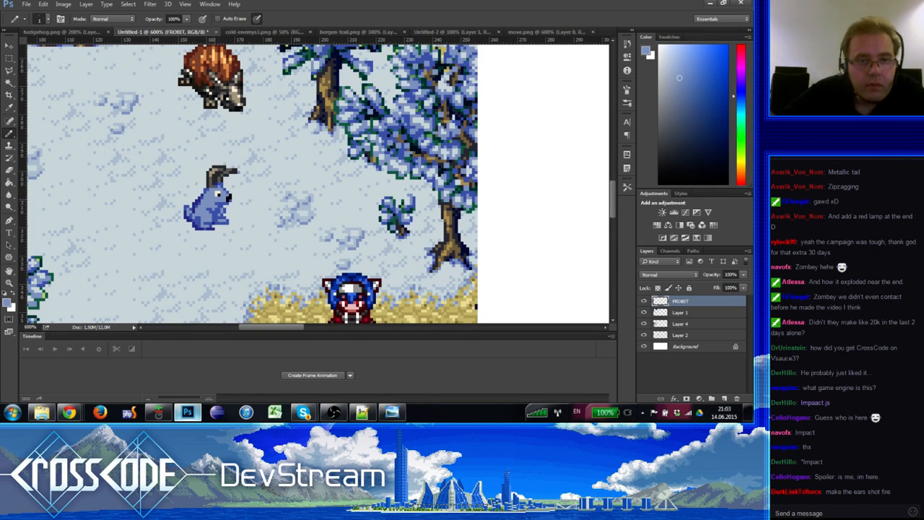
pyautogui.keyDown('alt'); pyautogui.click(302, 204); pyautogui.keyUp('alt')
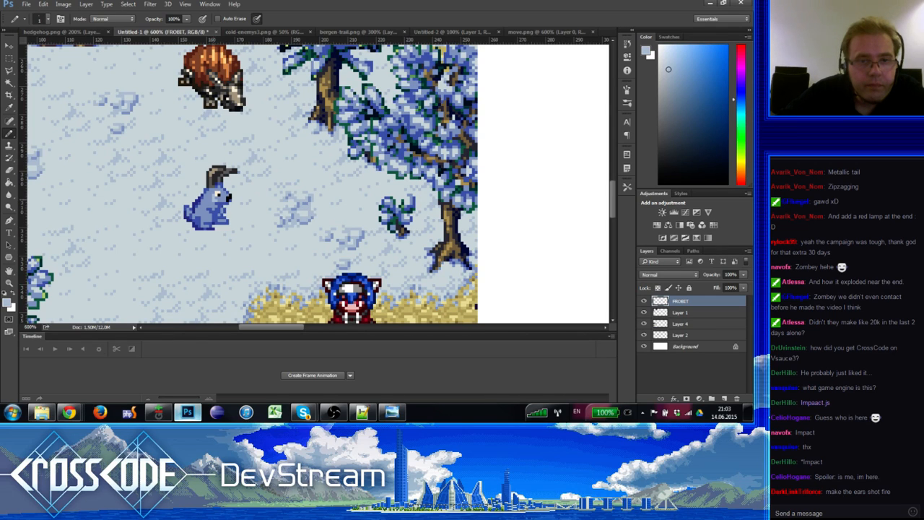
pyautogui.keyDown('alt'); pyautogui.click(216, 201); pyautogui.keyUp('alt')
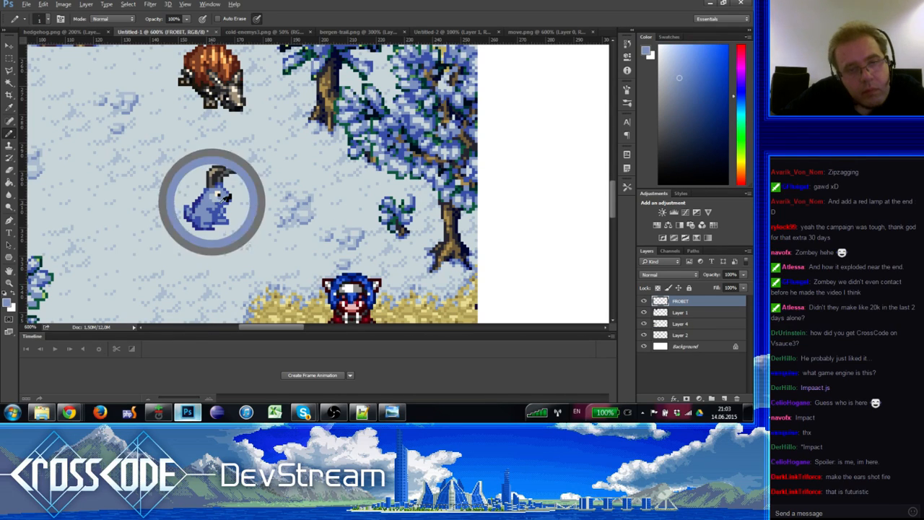
# Step: Refine the edge of the rabbit's neck and back with dark, medium and light blues sampled from its body, erasing stray pixels
pyautogui.keyDown('alt'); pyautogui.click(205, 197); pyautogui.keyUp('alt')
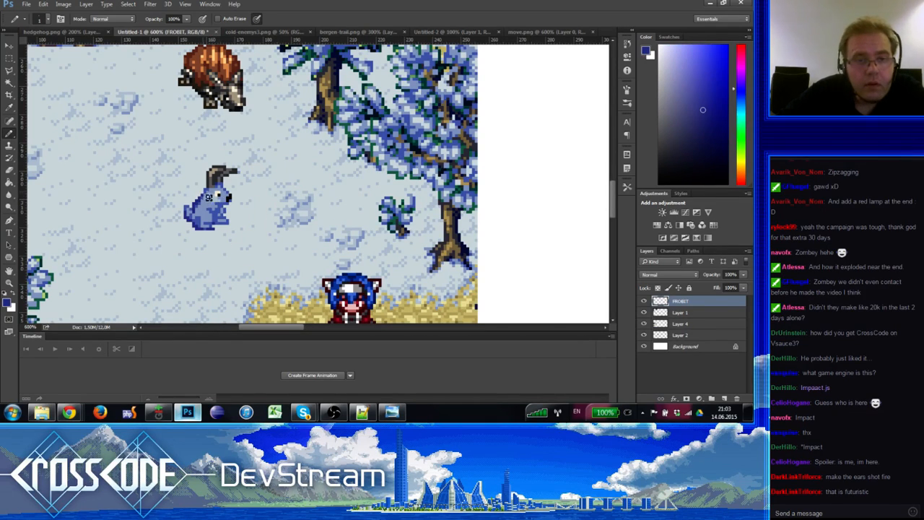
pyautogui.keyDown('alt'); pyautogui.click(201, 203); pyautogui.keyUp('alt')
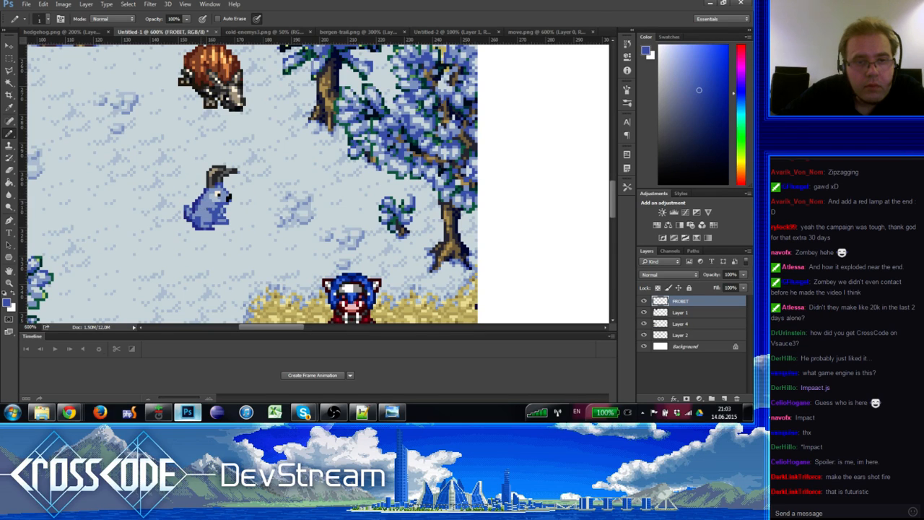
pyautogui.keyDown('alt'); pyautogui.click(208, 207); pyautogui.keyUp('alt')
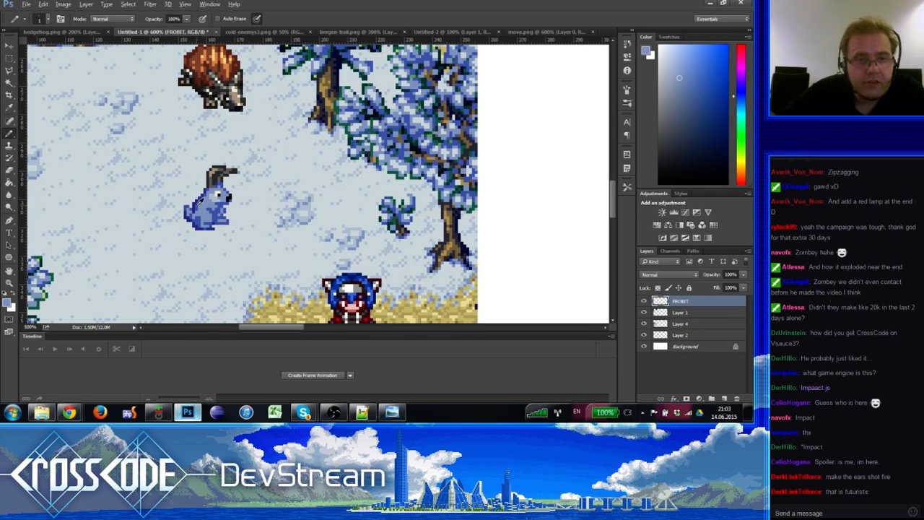
pyautogui.keyDown('alt'); pyautogui.click(202, 203); pyautogui.keyUp('alt')
pyautogui.keyDown('alt'); pyautogui.click(196, 203); pyautogui.keyUp('alt')
pyautogui.press('e')
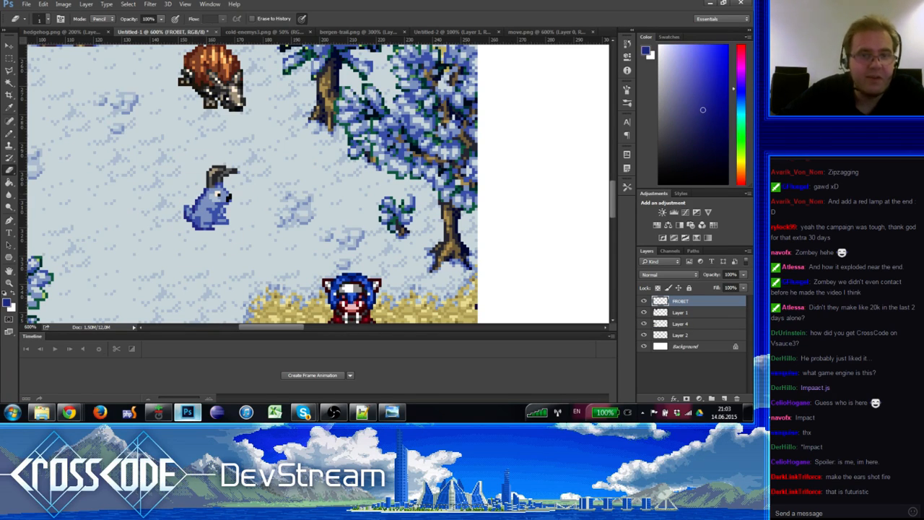
pyautogui.press('b')
pyautogui.keyDown('alt'); pyautogui.click(200, 202); pyautogui.keyUp('alt')
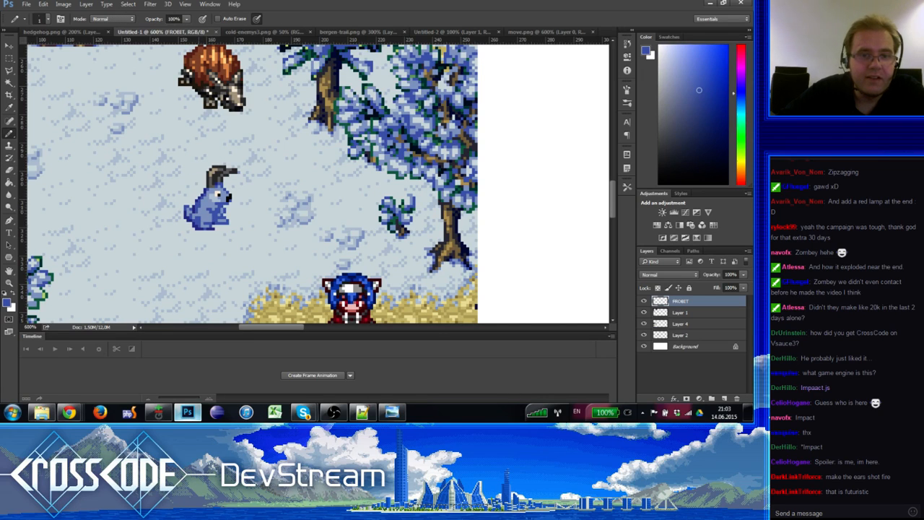
pyautogui.keyDown('alt'); pyautogui.click(196, 199); pyautogui.keyUp('alt')
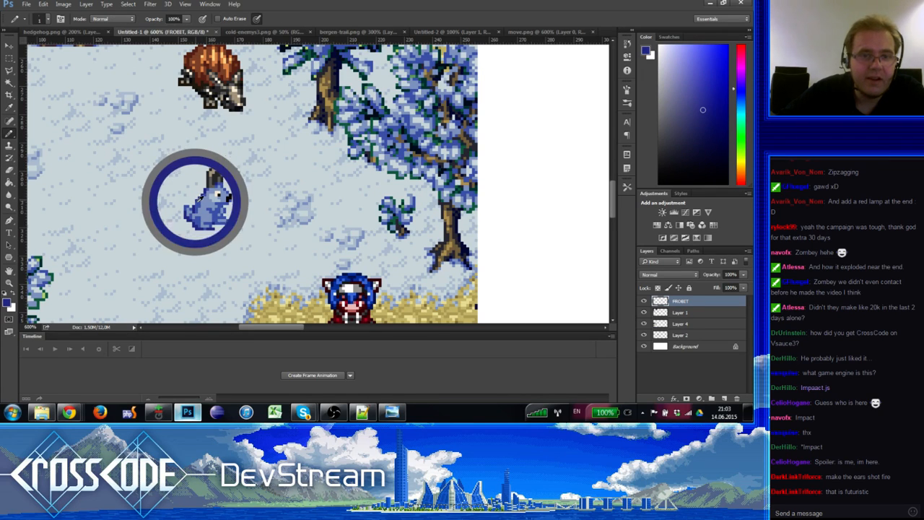
# Step: Reshade the rabbit's flank and upper haunch by pencilling in medium and light blues sampled from the body
pyautogui.keyDown('alt'); pyautogui.click(203, 204); pyautogui.keyUp('alt')
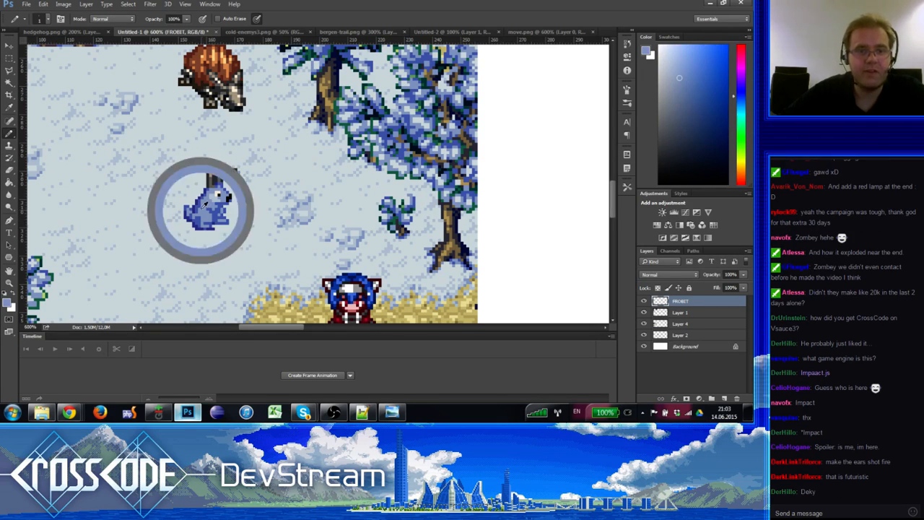
pyautogui.keyDown('alt'); pyautogui.click(206, 211); pyautogui.keyUp('alt')
pyautogui.keyDown('alt'); pyautogui.click(195, 207); pyautogui.keyUp('alt')
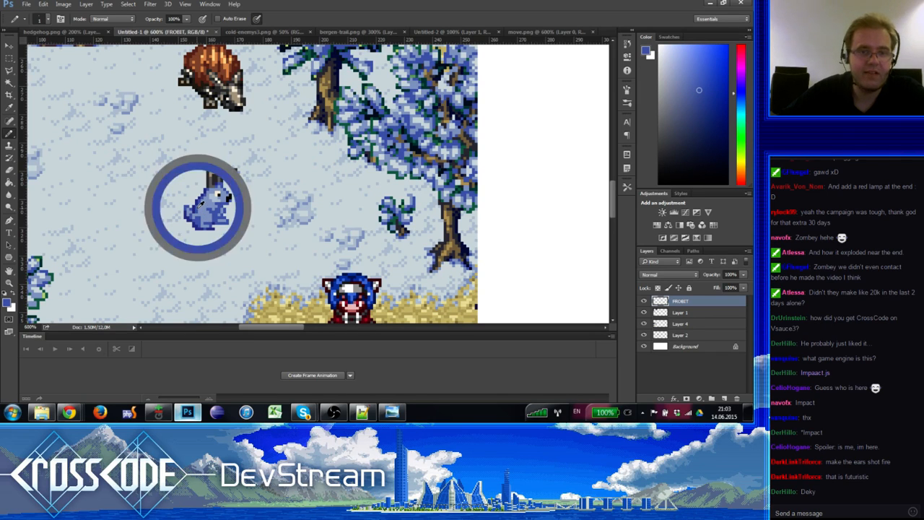
pyautogui.keyDown('alt'); pyautogui.click(207, 217); pyautogui.keyUp('alt')
pyautogui.keyDown('alt'); pyautogui.click(204, 208); pyautogui.keyUp('alt')
pyautogui.keyDown('alt'); pyautogui.click(201, 216); pyautogui.keyUp('alt')
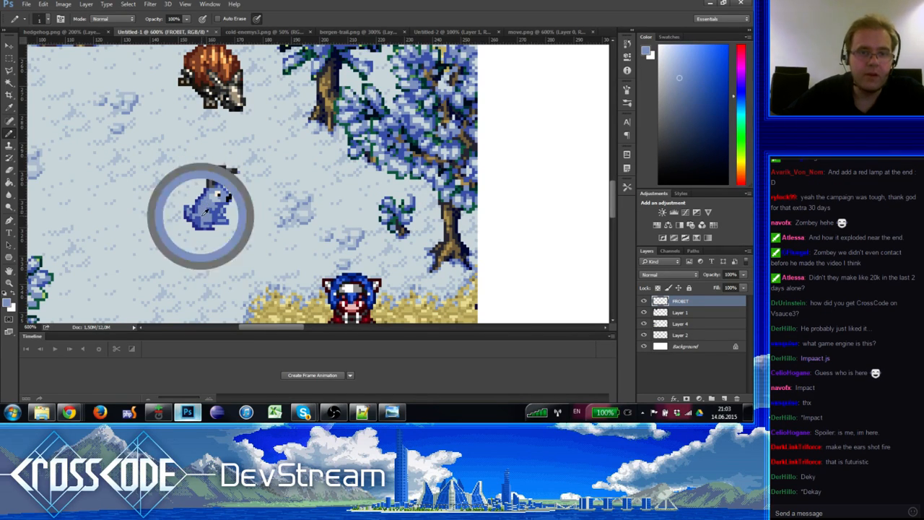
# Step: Rework the shading of the rabbit's lower haunch and feet with dark, medium and light blues sampled from the sprite
pyautogui.keyDown('alt'); pyautogui.click(199, 224); pyautogui.keyUp('alt')
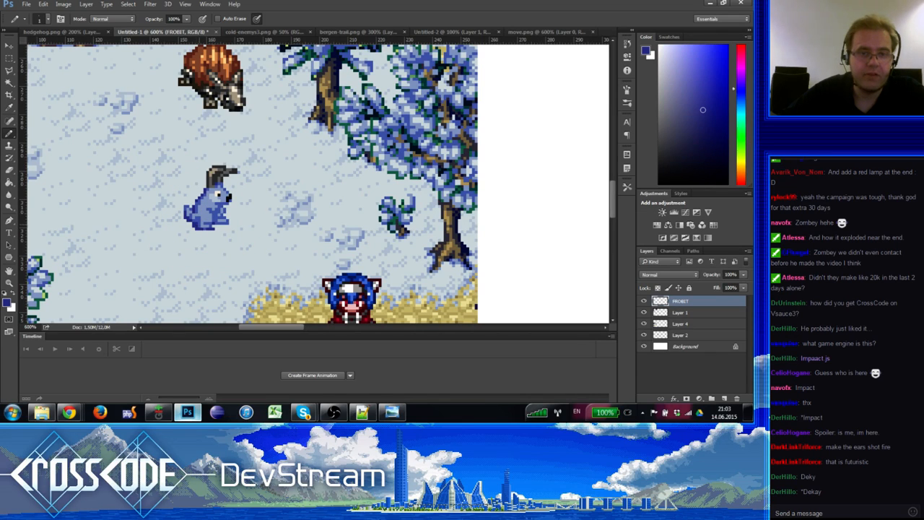
pyautogui.keyDown('alt'); pyautogui.click(201, 219); pyautogui.keyUp('alt')
pyautogui.keyDown('alt'); pyautogui.click(200, 225); pyautogui.keyUp('alt')
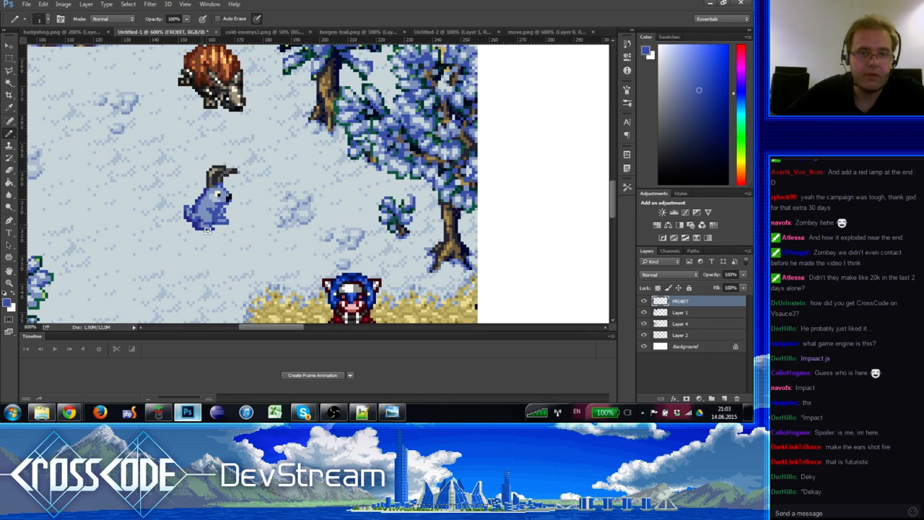
pyautogui.keyDown('alt'); pyautogui.click(203, 224); pyautogui.keyUp('alt')
pyautogui.keyDown('alt'); pyautogui.click(202, 215); pyautogui.keyUp('alt')
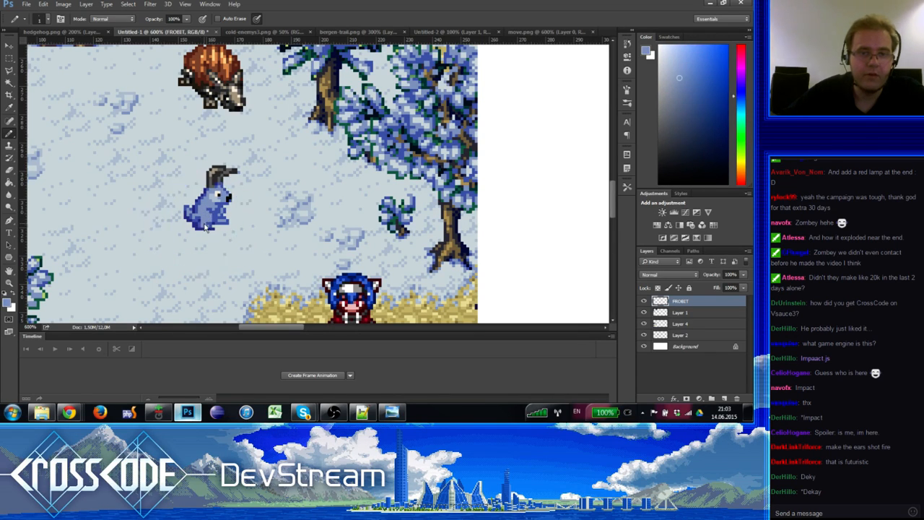
pyautogui.keyDown('alt'); pyautogui.click(213, 229); pyautogui.keyUp('alt')
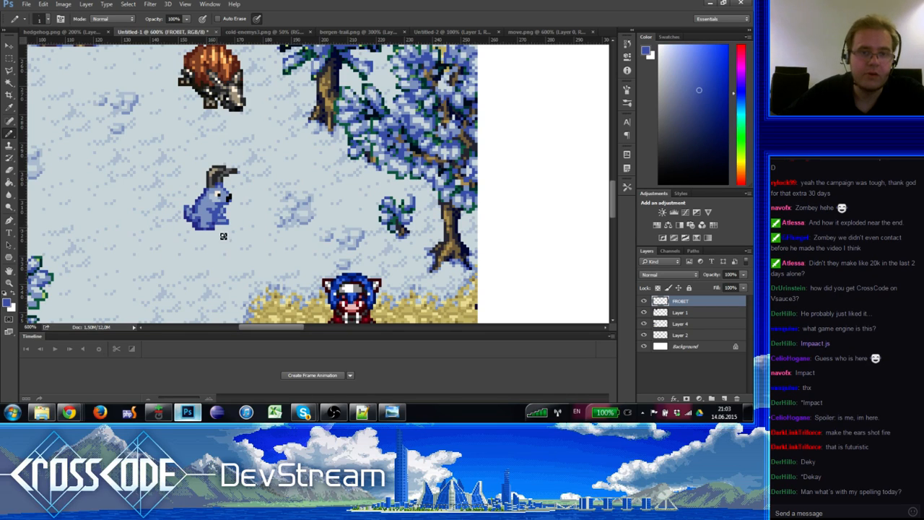
pyautogui.keyDown('alt'); pyautogui.click(216, 226); pyautogui.keyUp('alt')
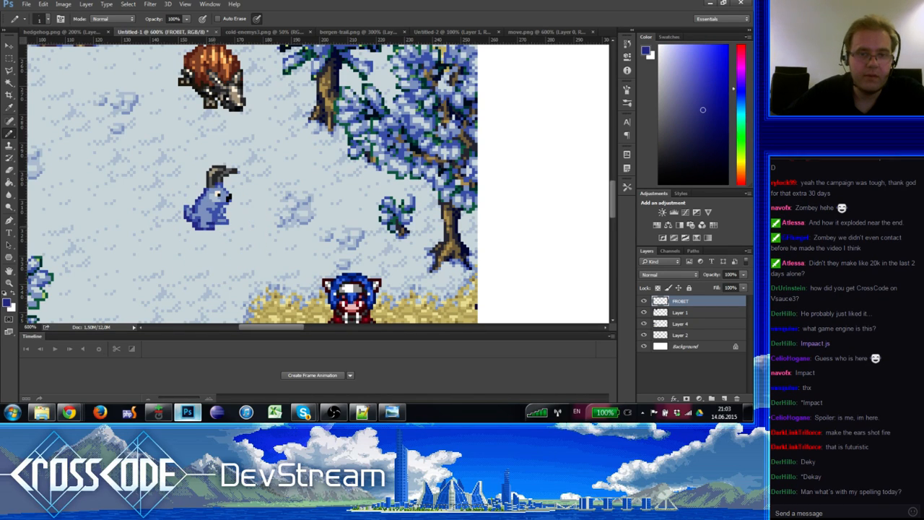
pyautogui.keyDown('alt'); pyautogui.click(216, 227); pyautogui.keyUp('alt')
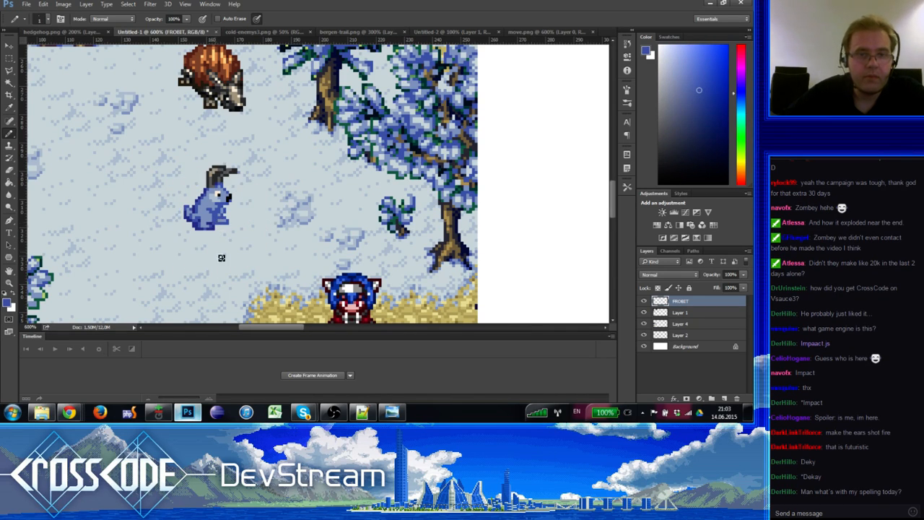
pyautogui.keyDown('alt'); pyautogui.click(217, 226); pyautogui.keyUp('alt')
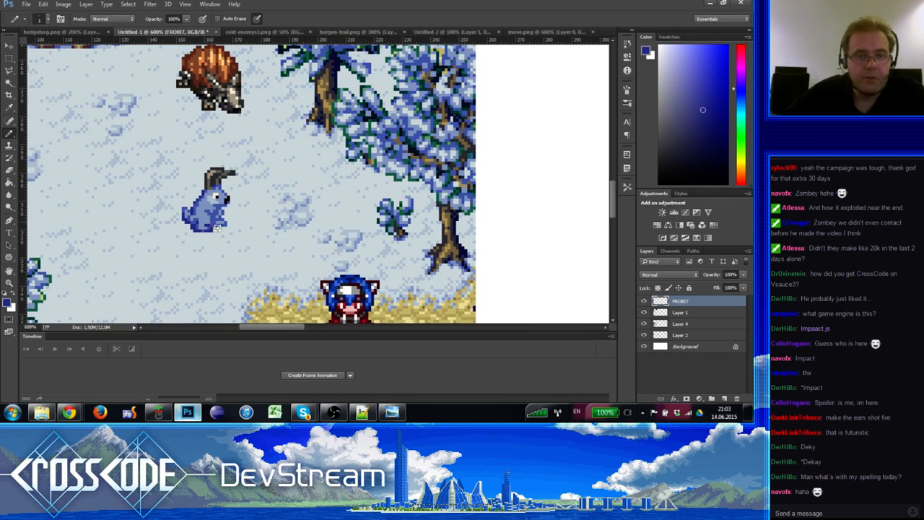
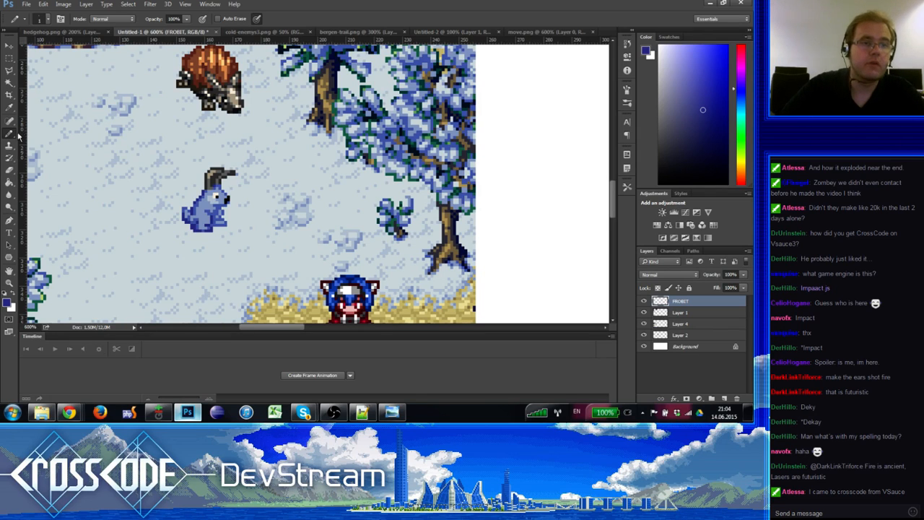
# Step: Highlight the rabbit's lower chest and front feet with light and medium blues sampled from the snow and its body
pyautogui.keyDown('alt'); pyautogui.click(209, 202); pyautogui.keyUp('alt')
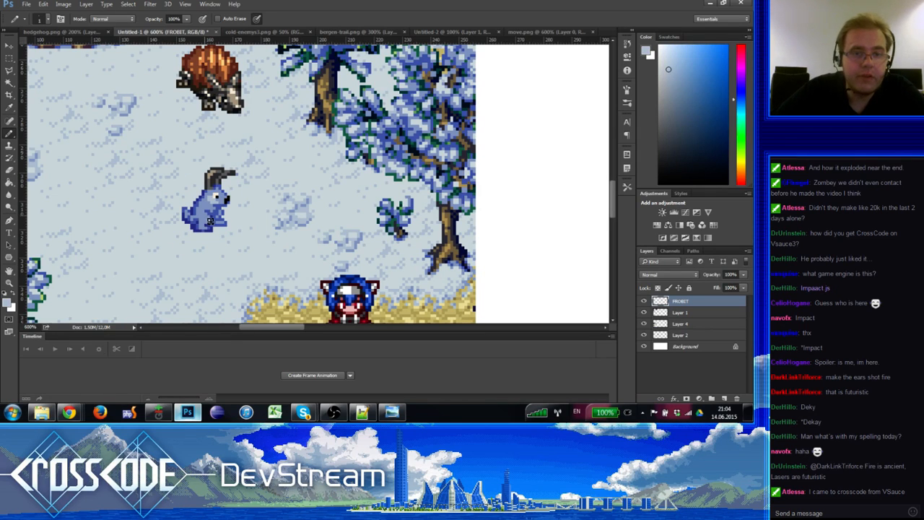
pyautogui.keyDown('alt'); pyautogui.click(266, 229); pyautogui.keyUp('alt')
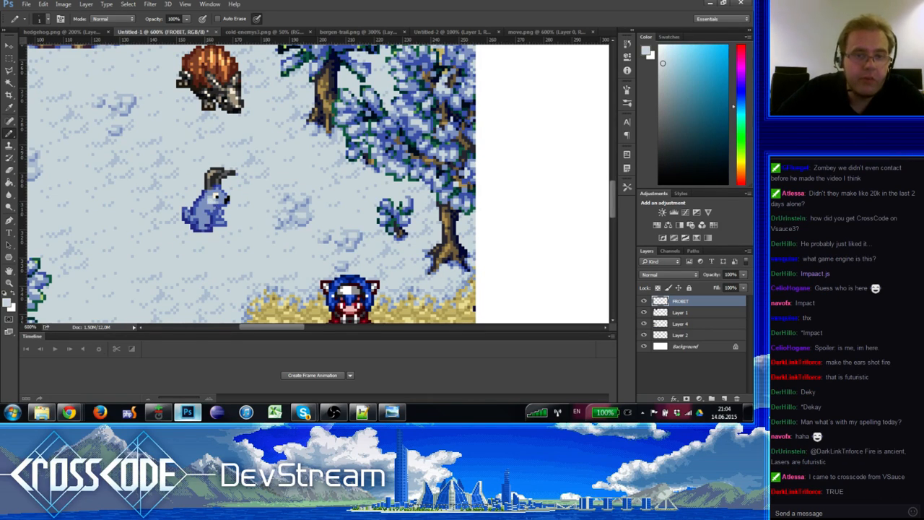
pyautogui.click(211, 224)
pyautogui.keyDown('alt'); pyautogui.click(209, 221); pyautogui.keyUp('alt')
pyautogui.click(207, 218)
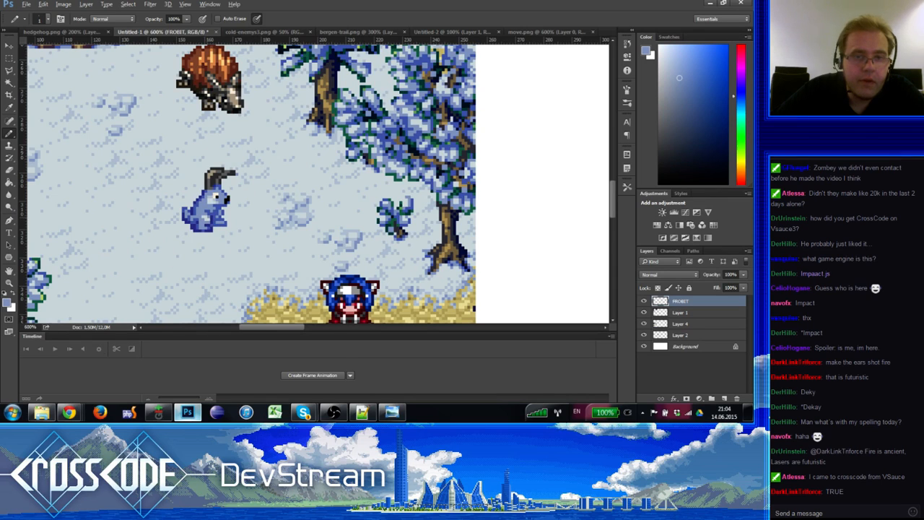
pyautogui.keyDown('alt'); pyautogui.click(207, 219); pyautogui.keyUp('alt')
# Step: Lighten the rabbit's muzzle with a pale snow tone and blend its cheek with light and medium blues sampled from the face
pyautogui.click(224, 207)
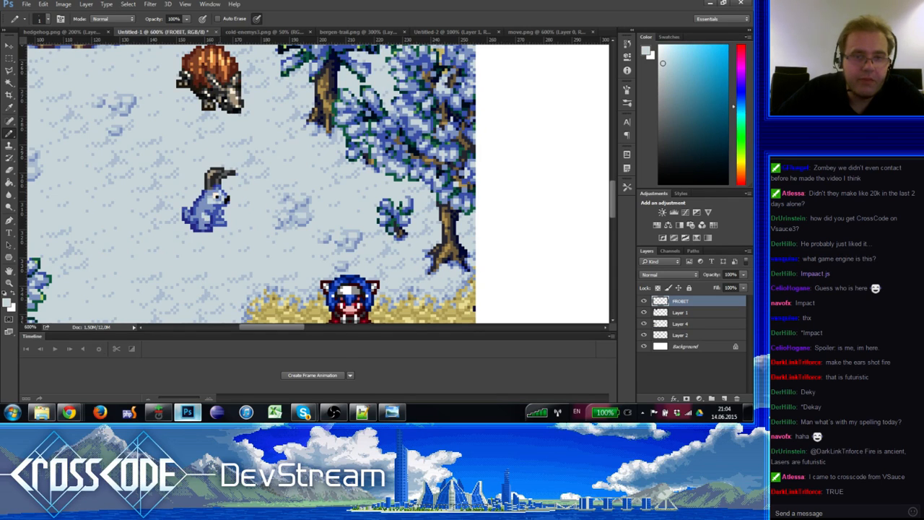
pyautogui.keyDown('alt'); pyautogui.click(220, 205); pyautogui.keyUp('alt')
pyautogui.keyDown('alt'); pyautogui.click(219, 202); pyautogui.keyUp('alt')
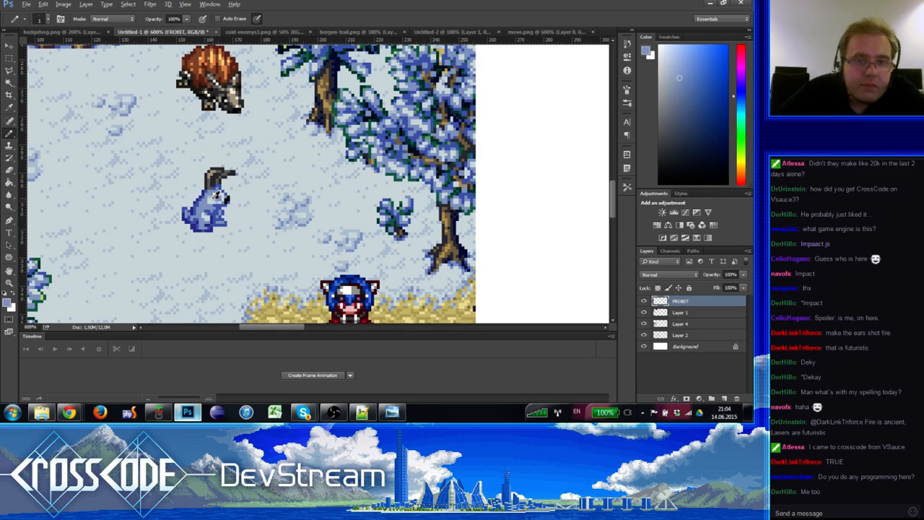
pyautogui.keyDown('alt'); pyautogui.click(215, 197); pyautogui.keyUp('alt')
pyautogui.keyDown('alt'); pyautogui.click(218, 202); pyautogui.keyUp('alt')
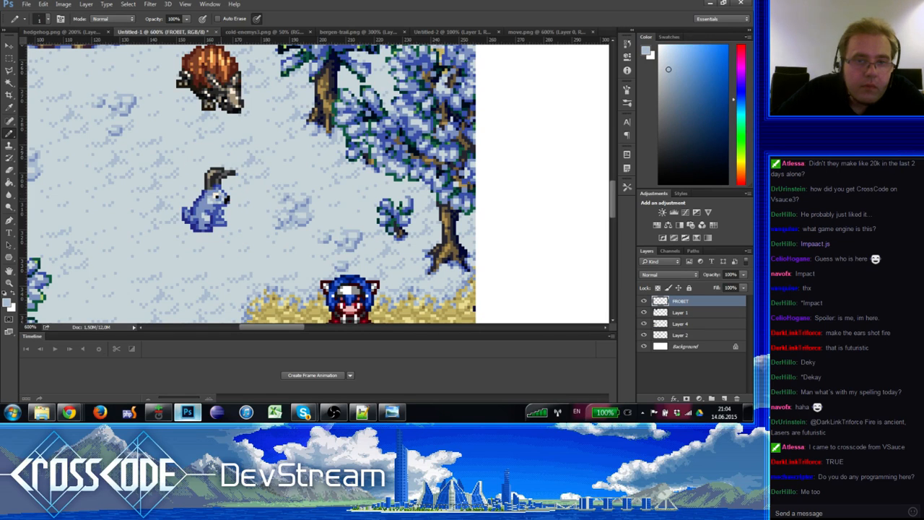
pyautogui.keyDown('alt'); pyautogui.click(220, 199); pyautogui.keyUp('alt')
pyautogui.keyDown('alt'); pyautogui.click(219, 208); pyautogui.keyUp('alt')
# Step: Refine the shading between the rabbit's cheek and nape with darker blue sampled from its body
pyautogui.keyDown('alt'); pyautogui.click(210, 200); pyautogui.keyUp('alt')
pyautogui.keyDown('alt'); pyautogui.click(211, 202); pyautogui.keyUp('alt')
pyautogui.keyDown('alt'); pyautogui.click(205, 198); pyautogui.keyUp('alt')
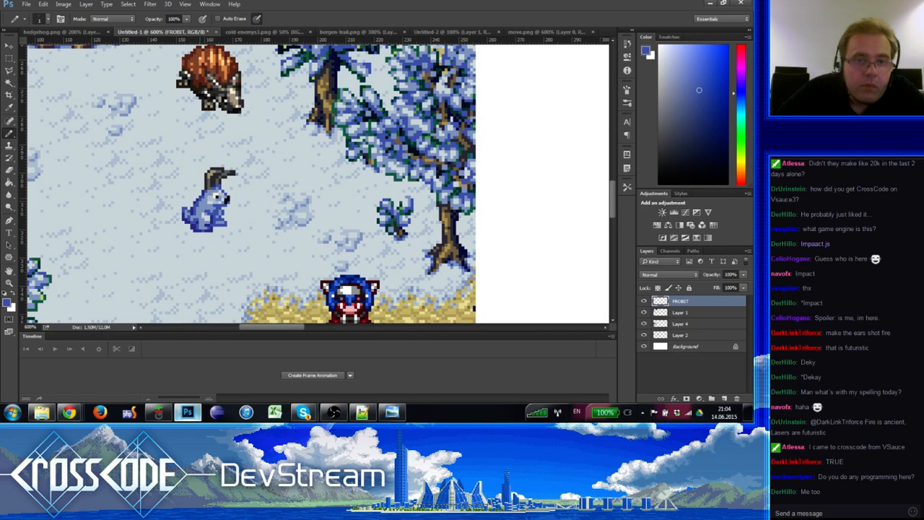
pyautogui.keyDown('alt'); pyautogui.click(201, 199); pyautogui.keyUp('alt')
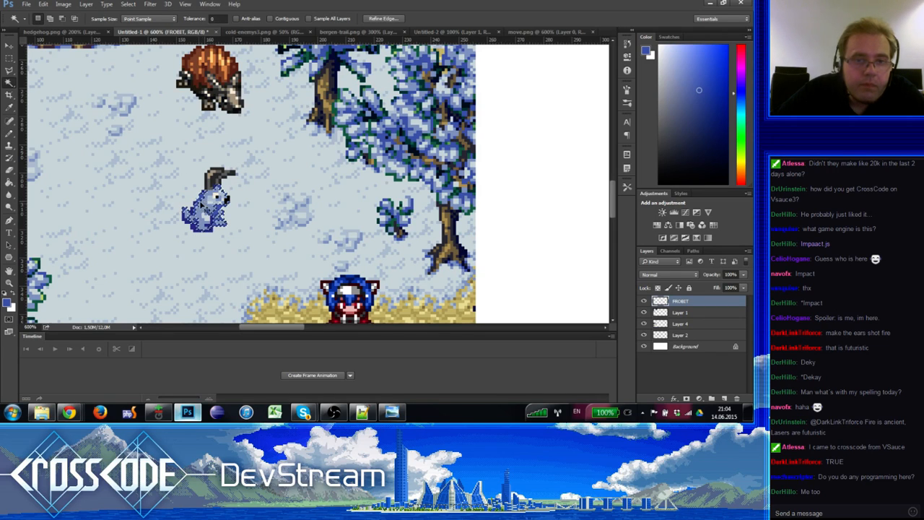
pyautogui.press('v')
pyautogui.press('b')
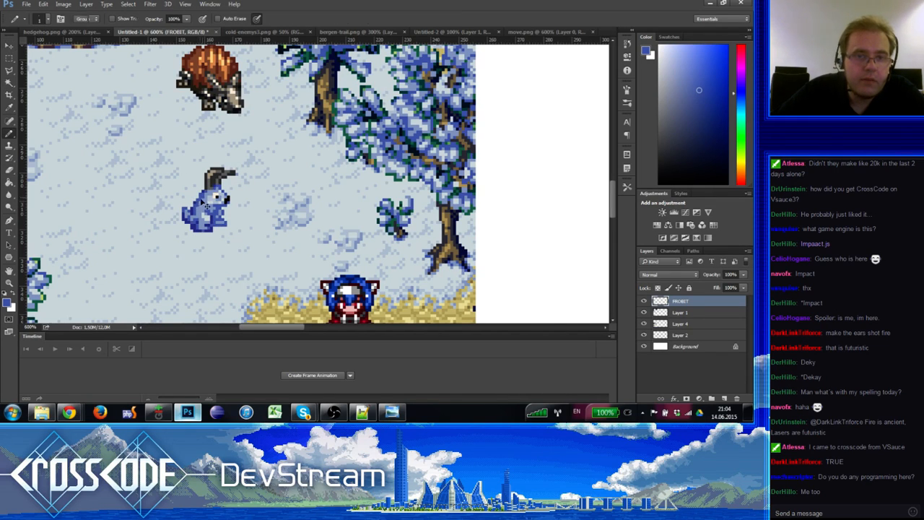
# Step: Clean up the outline of the rabbit's upper back with dark, medium and light blues sampled from the sprite
pyautogui.keyDown('alt'); pyautogui.click(202, 198); pyautogui.keyUp('alt')
pyautogui.keyDown('alt'); pyautogui.click(202, 201); pyautogui.keyUp('alt')
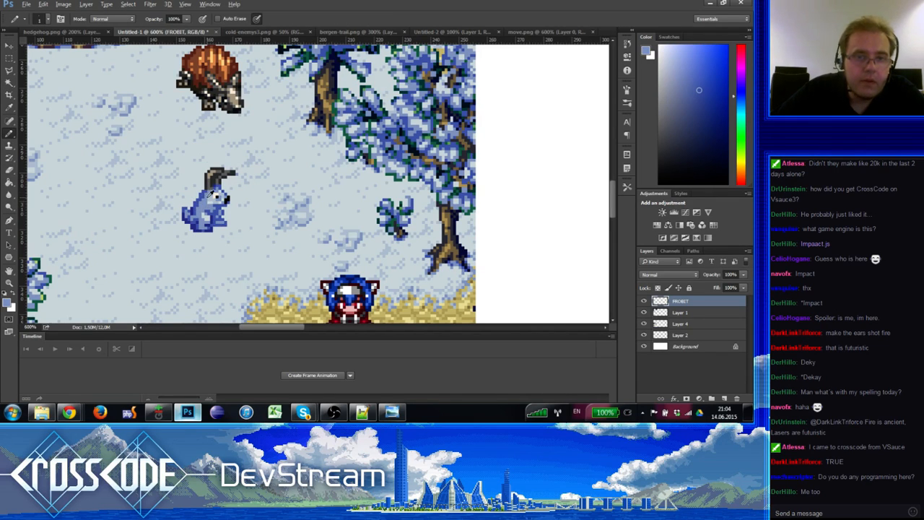
pyautogui.keyDown('alt'); pyautogui.click(203, 202); pyautogui.keyUp('alt')
pyautogui.press('e')
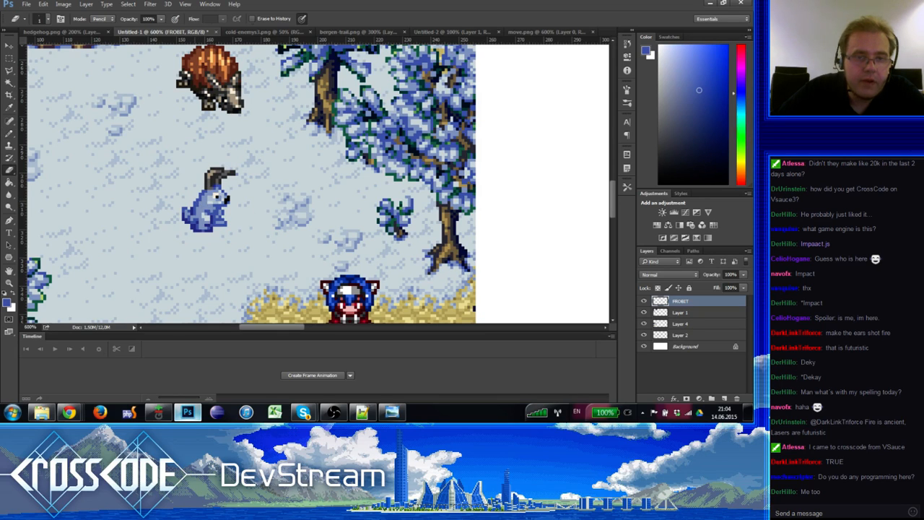
pyautogui.press('b')
pyautogui.keyDown('alt'); pyautogui.click(205, 201); pyautogui.keyUp('alt')
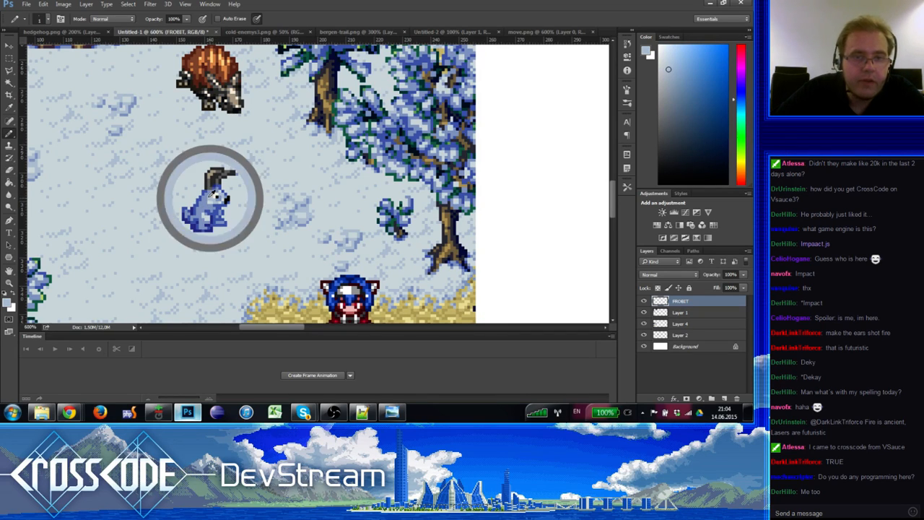
pyautogui.click(200, 204)
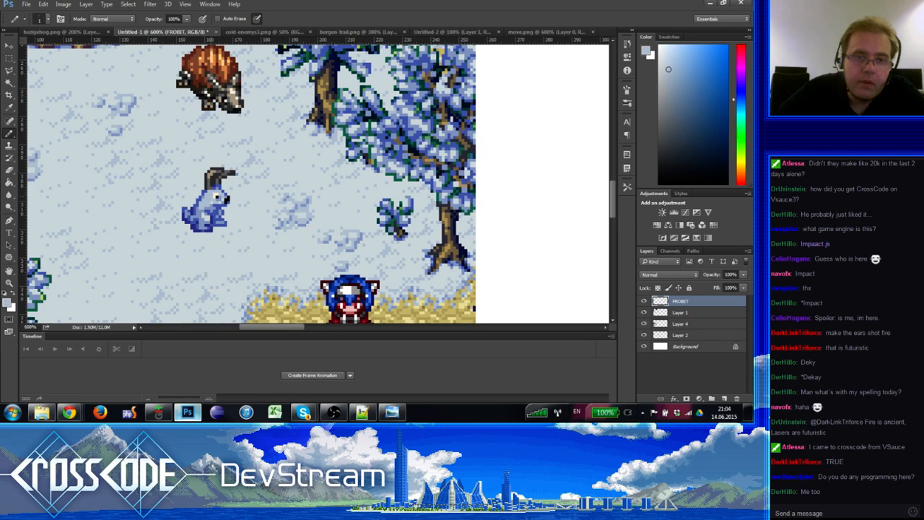
# Step: Retouch the rabbit's forehead and the base of its ears with dark and medium blues sampled from the head
pyautogui.keyDown('alt'); pyautogui.click(216, 193); pyautogui.keyUp('alt')
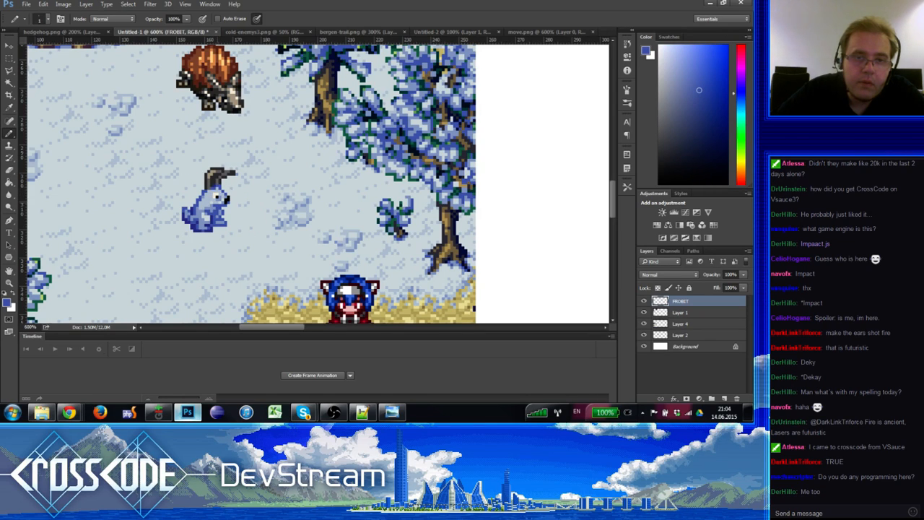
pyautogui.keyDown('alt'); pyautogui.click(210, 195); pyautogui.keyUp('alt')
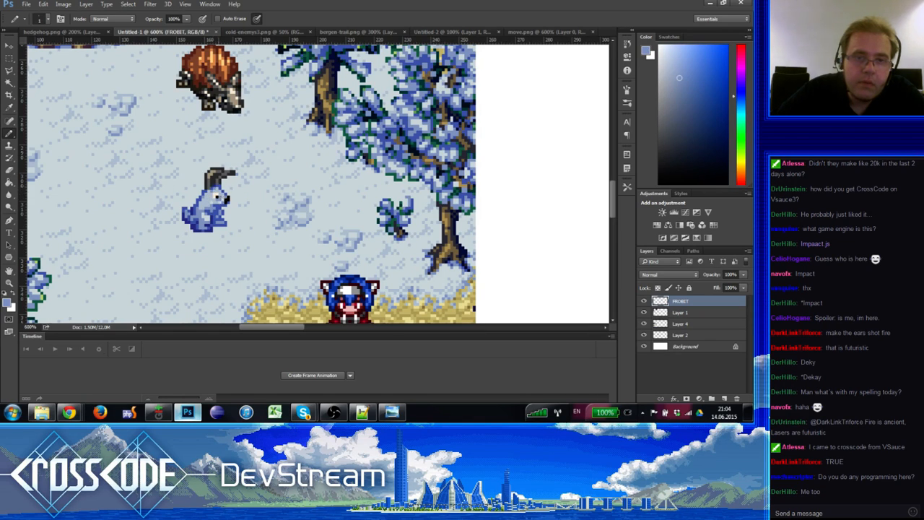
pyautogui.keyDown('alt'); pyautogui.click(218, 179); pyautogui.keyUp('alt')
pyautogui.keyDown('alt'); pyautogui.click(224, 195); pyautogui.keyUp('alt')
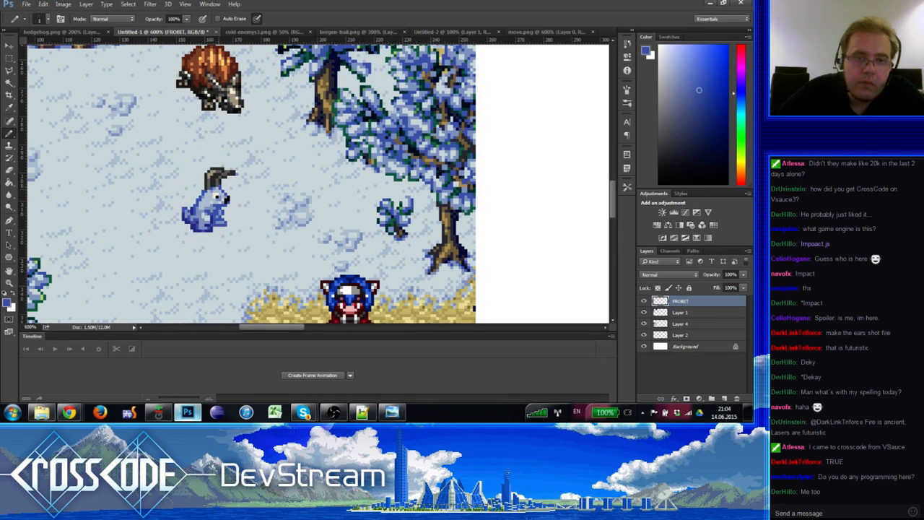
pyautogui.moveTo(214, 205); pyautogui.dragTo(214, 196)
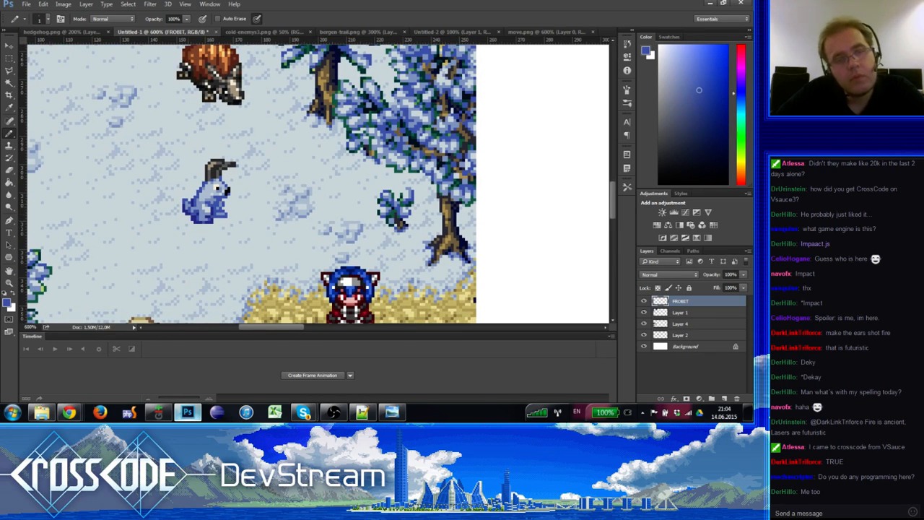
# Step: Blend the rabbit's cheek, neck and chest with pale, light and medium blues sampled from its face and body
pyautogui.keyDown('alt'); pyautogui.click(211, 201); pyautogui.keyUp('alt')
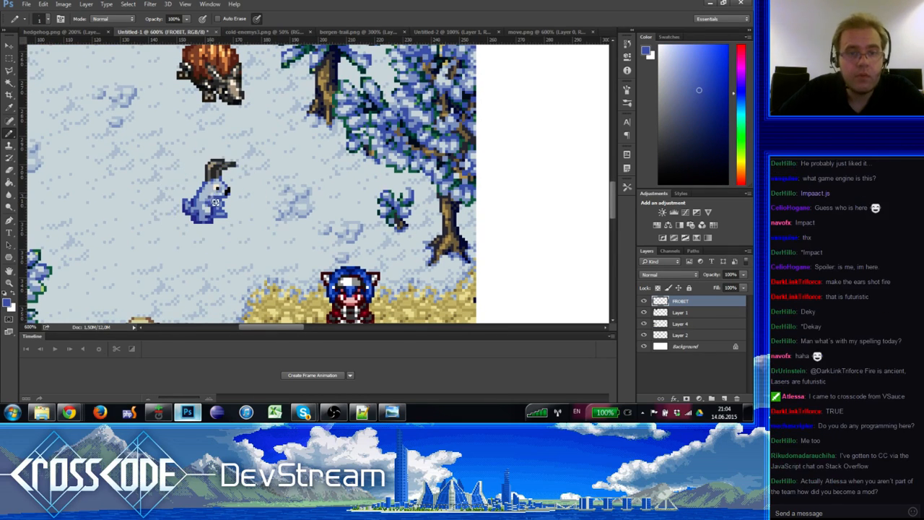
pyautogui.keyDown('alt'); pyautogui.click(223, 190); pyautogui.keyUp('alt')
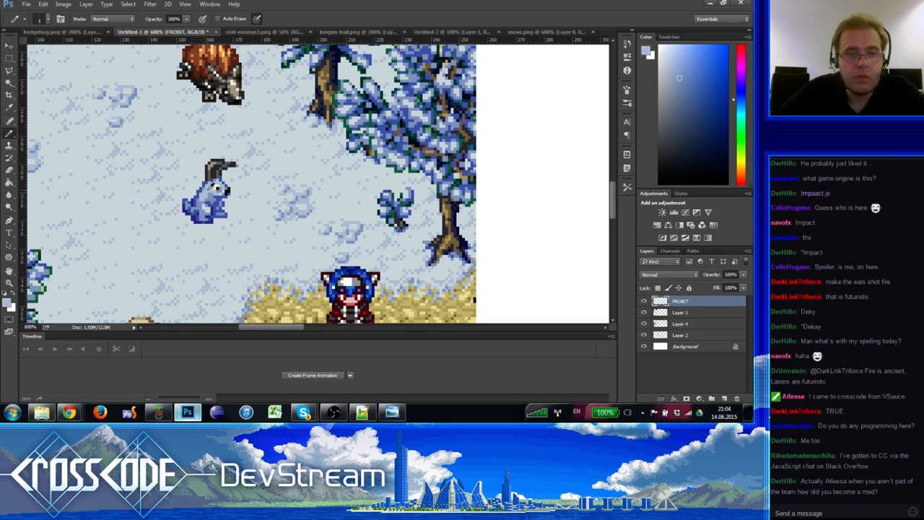
pyautogui.keyDown('alt'); pyautogui.click(227, 195); pyautogui.keyUp('alt')
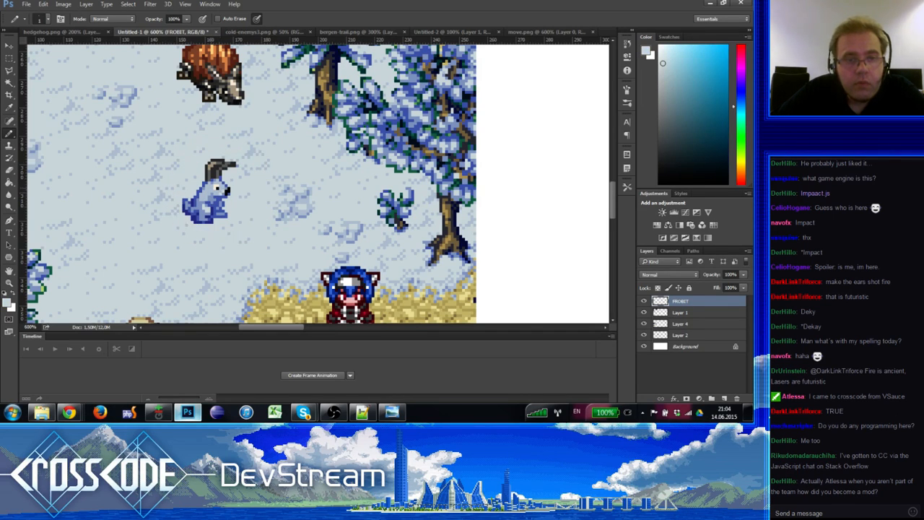
pyautogui.keyDown('alt'); pyautogui.click(215, 187); pyautogui.keyUp('alt')
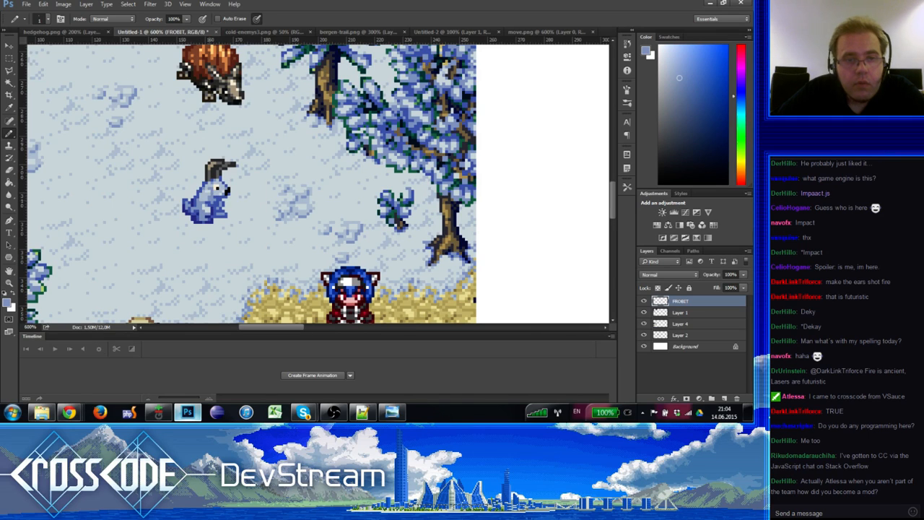
pyautogui.keyDown('alt'); pyautogui.click(207, 195); pyautogui.keyUp('alt')
pyautogui.keyDown('alt'); pyautogui.click(210, 190); pyautogui.keyUp('alt')
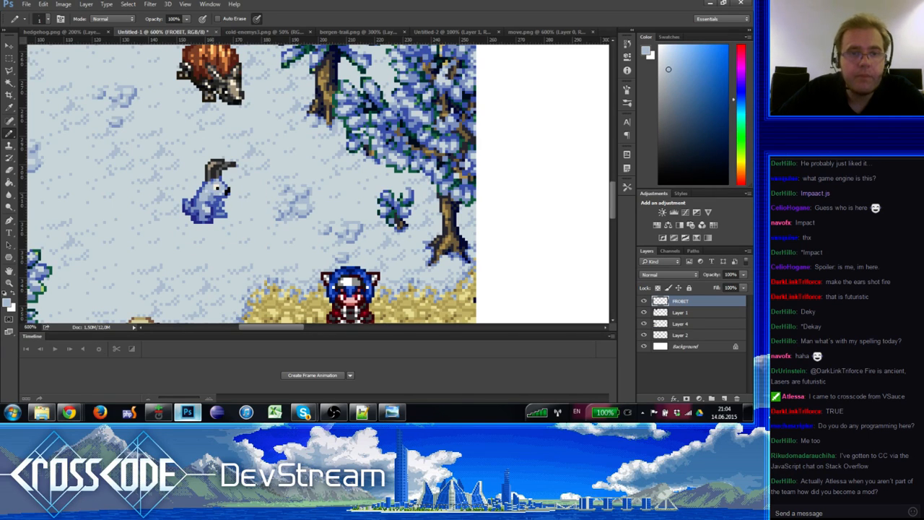
pyautogui.keyDown('alt'); pyautogui.click(208, 194); pyautogui.keyUp('alt')
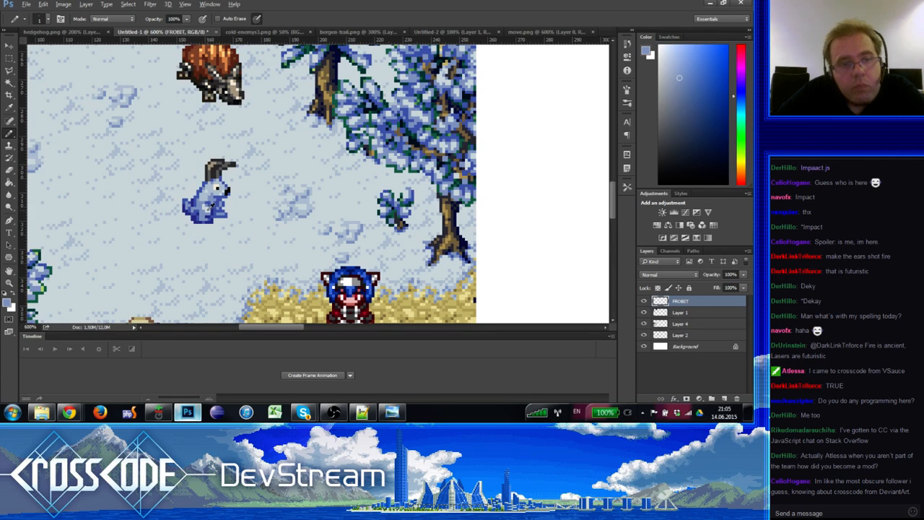
# Step: Adjust the shading of the rabbit's belly and flank with dark and medium blues sampled from its feet and body
pyautogui.keyDown('alt'); pyautogui.click(197, 216); pyautogui.keyUp('alt')
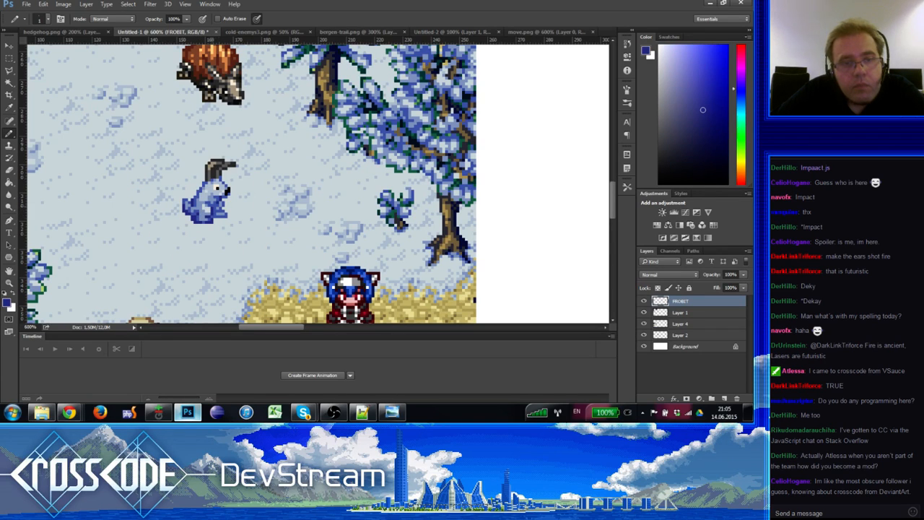
pyautogui.keyDown('alt'); pyautogui.click(211, 201); pyautogui.keyUp('alt')
pyautogui.keyDown('alt'); pyautogui.click(213, 201); pyautogui.keyUp('alt')
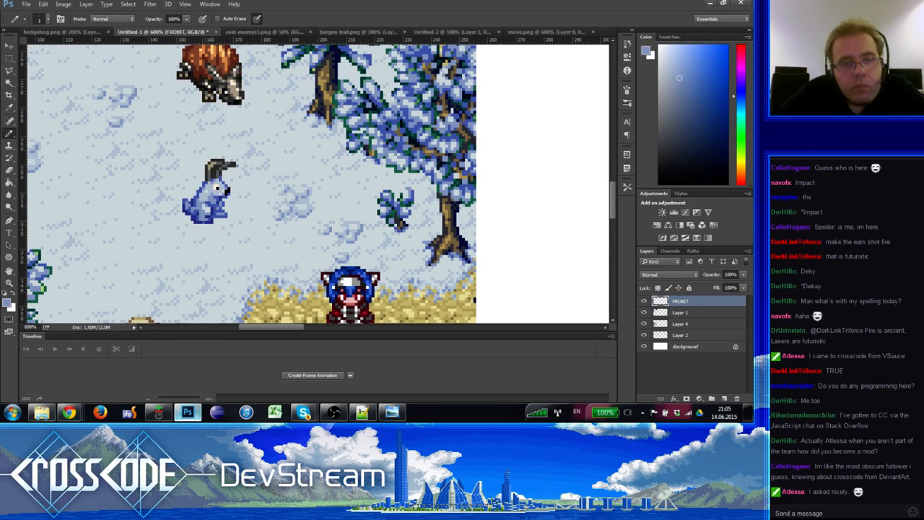
pyautogui.keyDown('alt'); pyautogui.click(203, 193); pyautogui.keyUp('alt')
pyautogui.keyDown('alt'); pyautogui.click(209, 199); pyautogui.keyUp('alt')
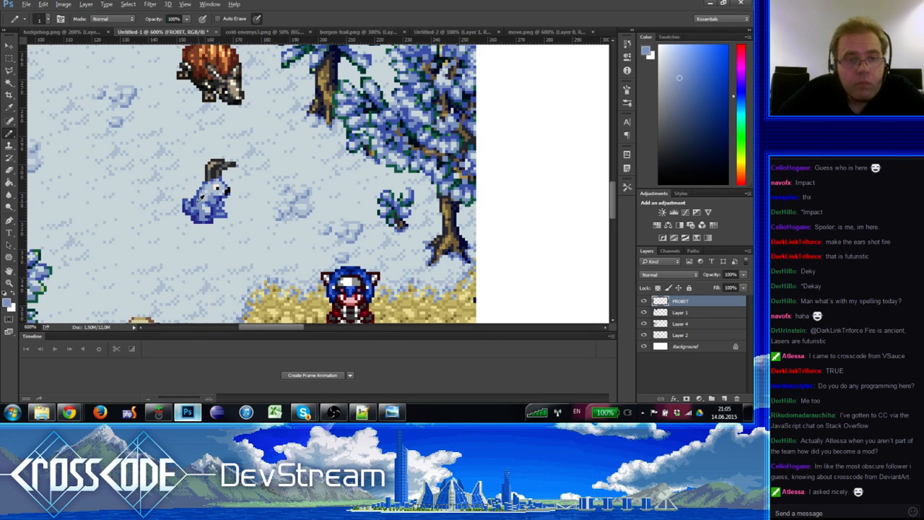
# Step: Rework the edge of the rabbit's back with dark, medium and light blues sampled from the sprite and the nearby snowy bush
pyautogui.keyDown('alt'); pyautogui.click(383, 195); pyautogui.keyUp('alt')
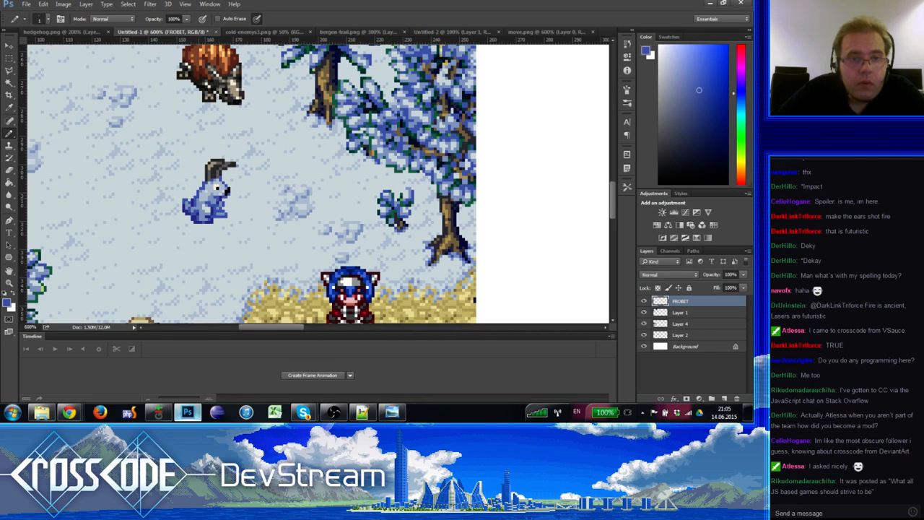
pyautogui.keyDown('alt'); pyautogui.click(202, 193); pyautogui.keyUp('alt')
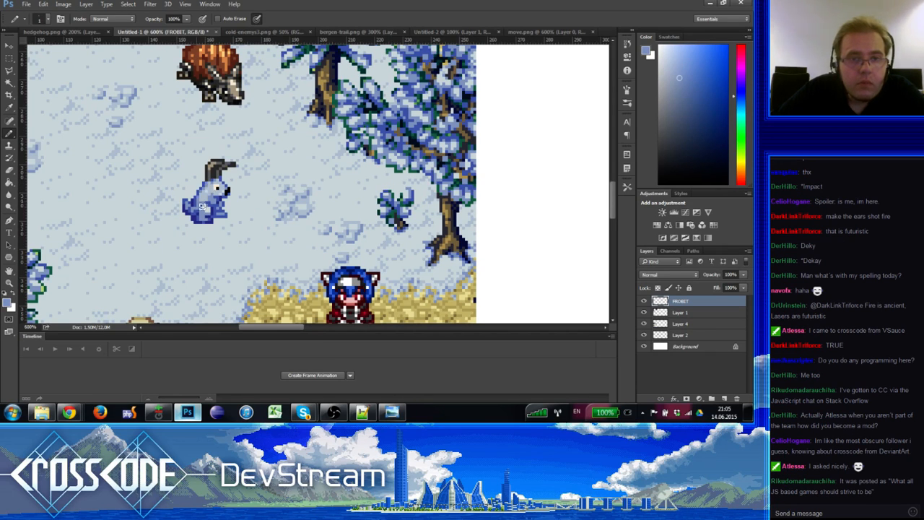
pyautogui.keyDown('alt'); pyautogui.click(199, 188); pyautogui.keyUp('alt')
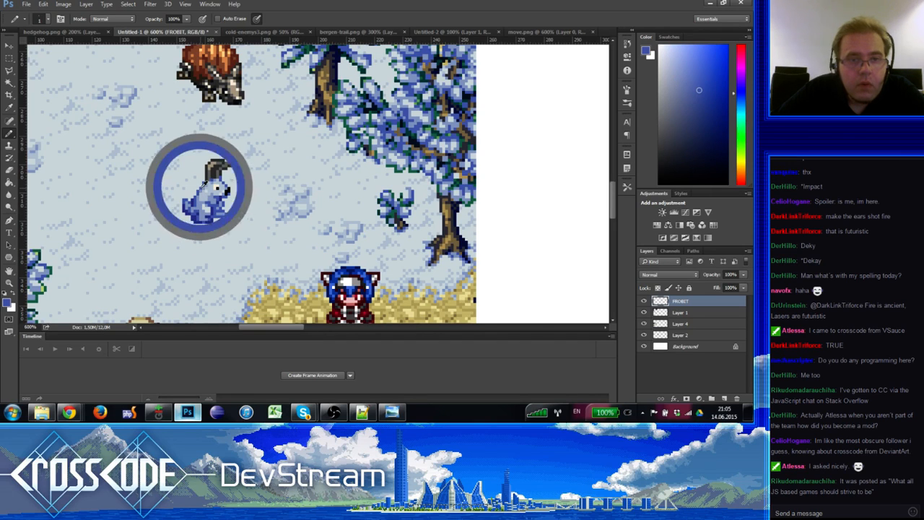
pyautogui.keyDown('alt'); pyautogui.click(202, 192); pyautogui.keyUp('alt')
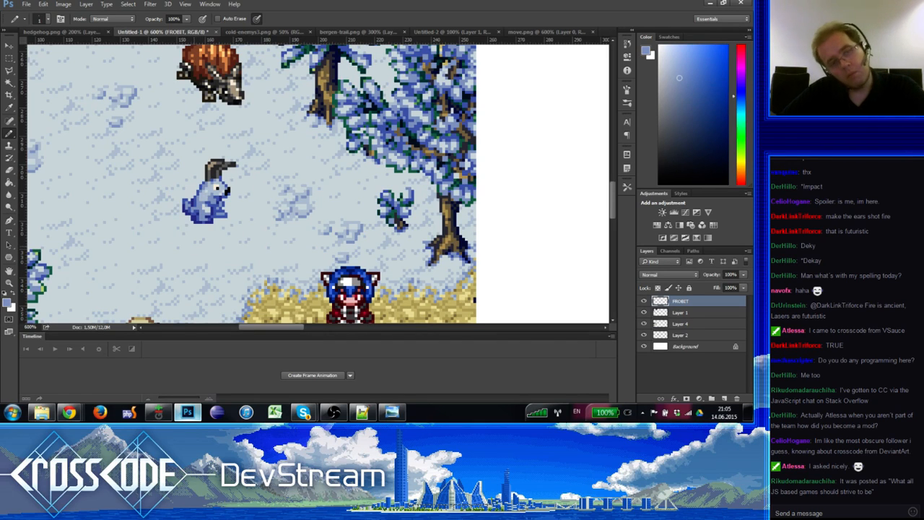
pyautogui.keyDown('alt'); pyautogui.click(207, 200); pyautogui.keyUp('alt')
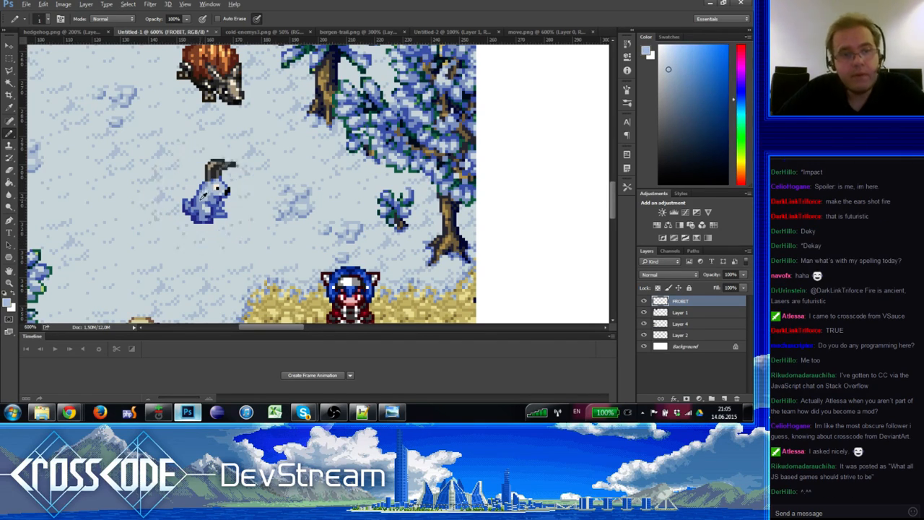
# Step: Touch up the rabbit's shoulder and upper flank with pale, light and medium blues sampled from its body
pyautogui.keyDown('alt'); pyautogui.click(203, 209); pyautogui.keyUp('alt')
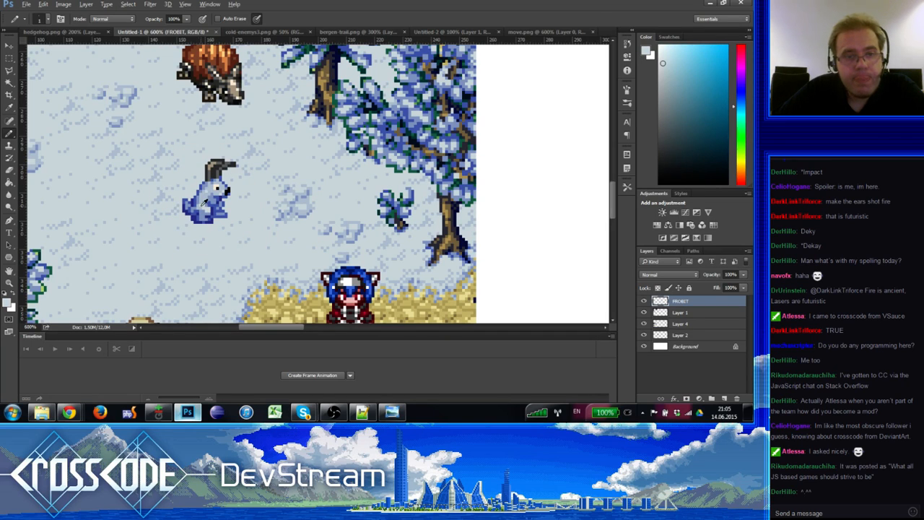
pyautogui.keyDown('alt'); pyautogui.click(205, 194); pyautogui.keyUp('alt')
pyautogui.keyDown('alt'); pyautogui.click(200, 196); pyautogui.keyUp('alt')
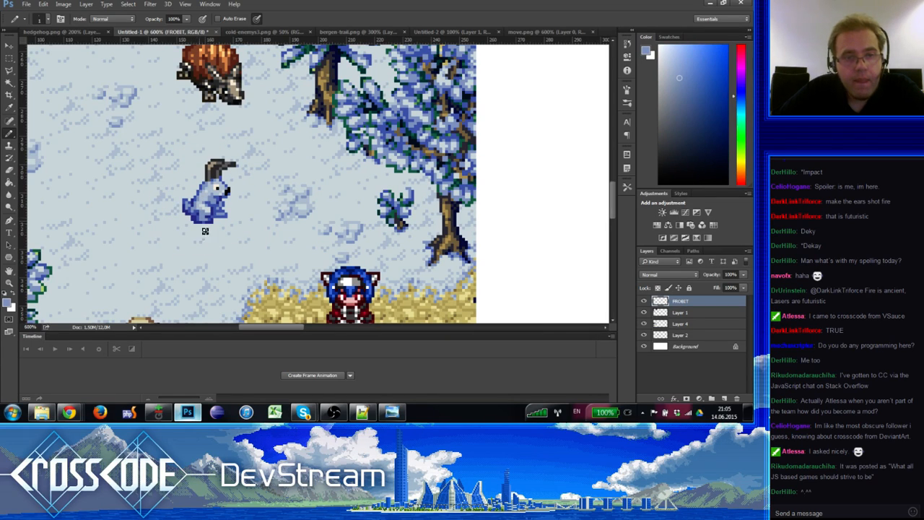
pyautogui.keyDown('alt'); pyautogui.click(201, 197); pyautogui.keyUp('alt')
pyautogui.keyDown('alt'); pyautogui.click(204, 209); pyautogui.keyUp('alt')
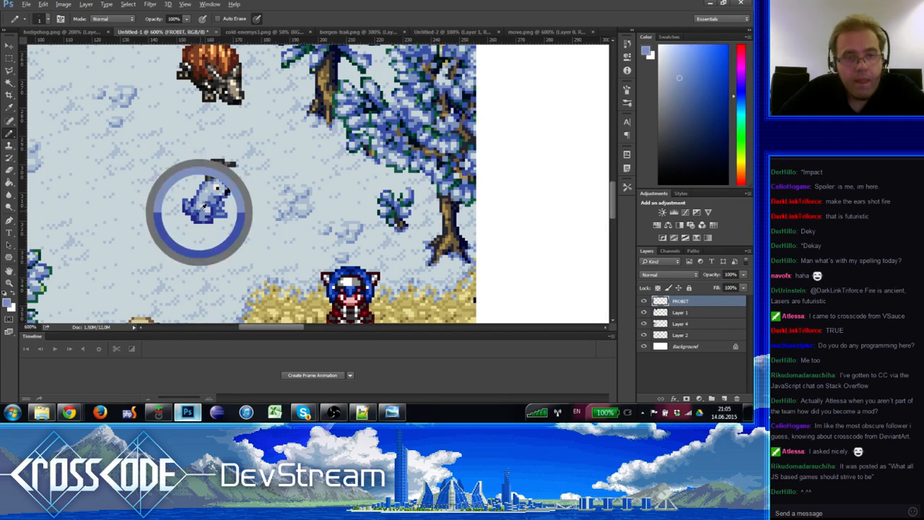
# Step: Refine the rabbit's lower belly and the gap between its legs with light, medium and dark blues sampled from the sprite
pyautogui.keyDown('alt'); pyautogui.click(208, 217); pyautogui.keyUp('alt')
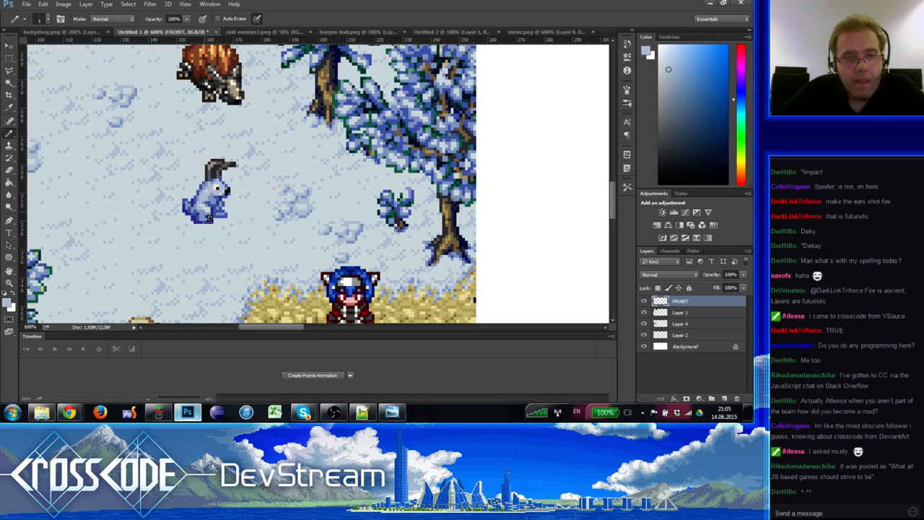
pyautogui.keyDown('alt'); pyautogui.click(210, 208); pyautogui.keyUp('alt')
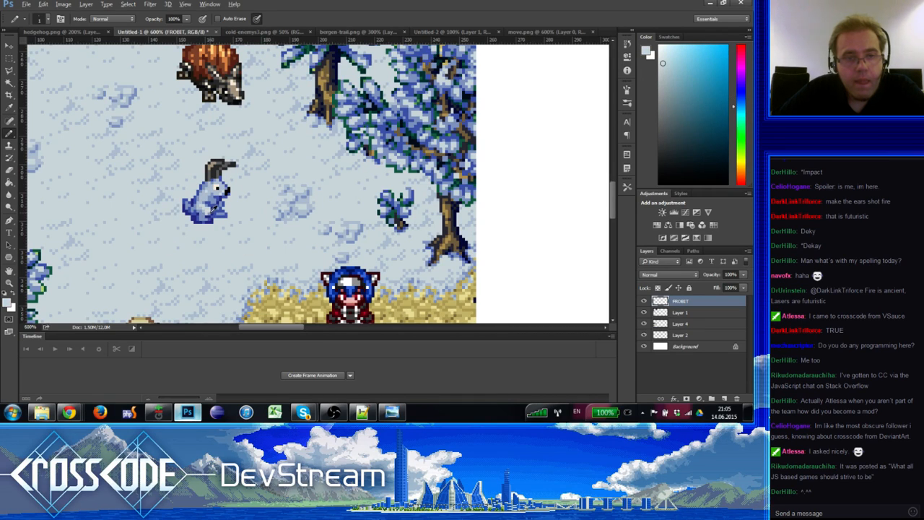
pyautogui.keyDown('alt'); pyautogui.click(211, 212); pyautogui.keyUp('alt')
pyautogui.keyDown('alt'); pyautogui.click(201, 210); pyautogui.keyUp('alt')
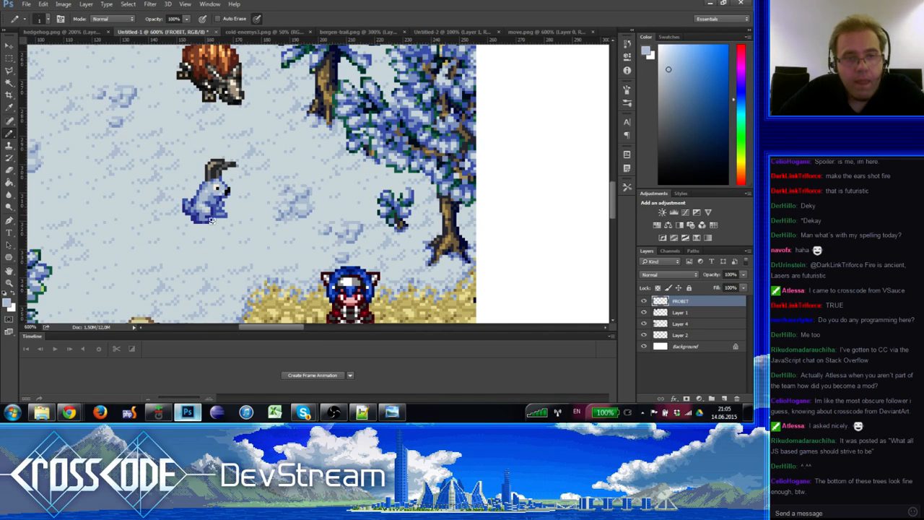
pyautogui.keyDown('alt'); pyautogui.click(207, 218); pyautogui.keyUp('alt')
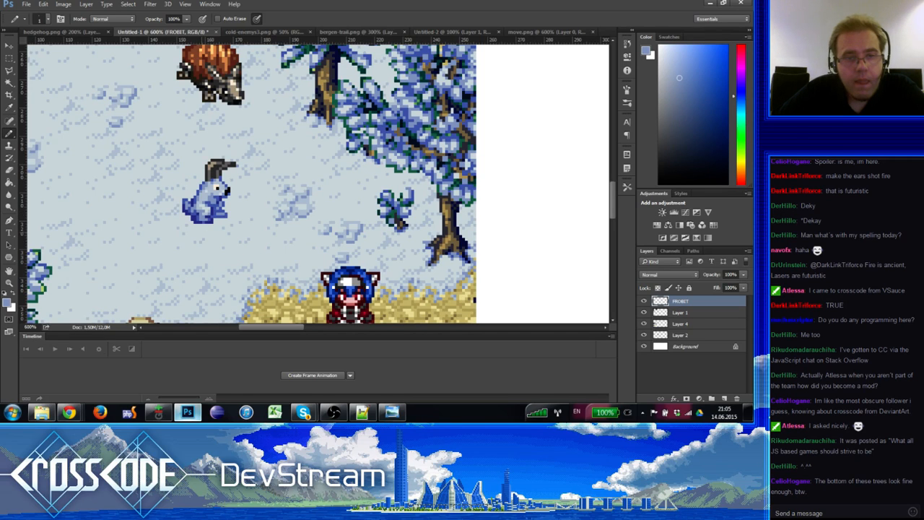
pyautogui.keyDown('alt'); pyautogui.click(212, 211); pyautogui.keyUp('alt')
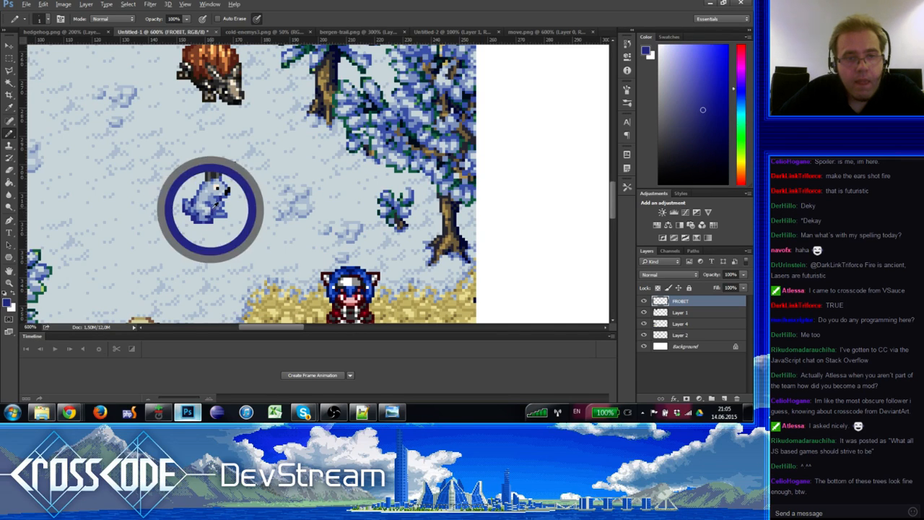
pyautogui.keyDown('alt'); pyautogui.click(210, 204); pyautogui.keyUp('alt')
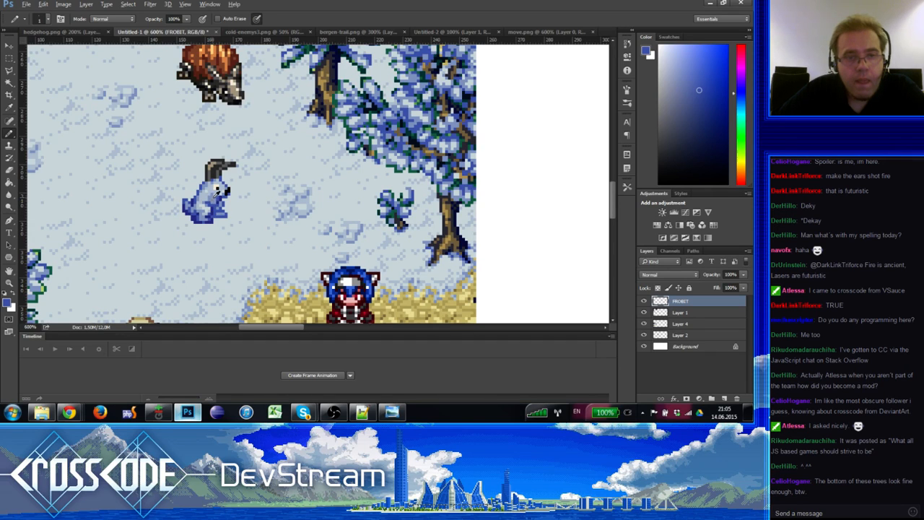
# Step: Retouch the rabbit's front leg with light, medium and darker blues sampled from its face and legs
pyautogui.keyDown('alt'); pyautogui.click(217, 188); pyautogui.keyUp('alt')
pyautogui.keyDown('alt'); pyautogui.click(205, 215); pyautogui.keyUp('alt')
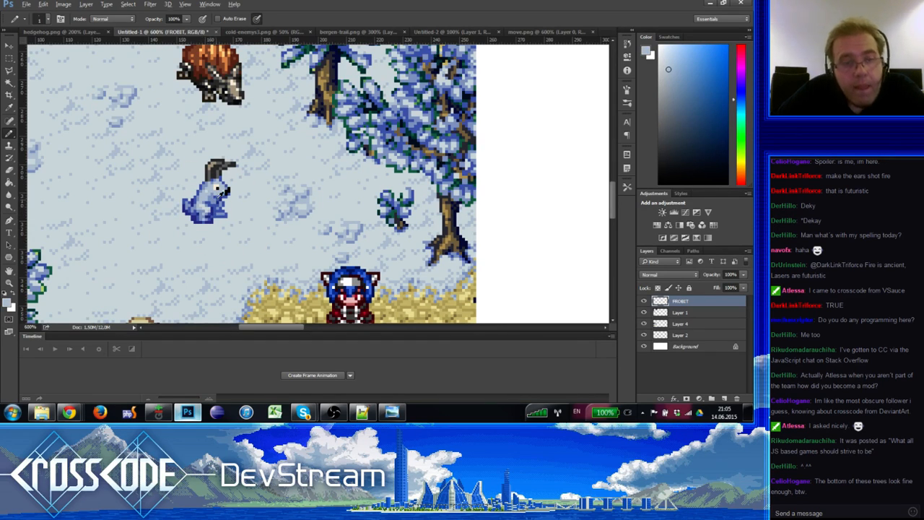
pyautogui.keyDown('alt'); pyautogui.click(218, 209); pyautogui.keyUp('alt')
pyautogui.keyDown('alt'); pyautogui.click(218, 214); pyautogui.keyUp('alt')
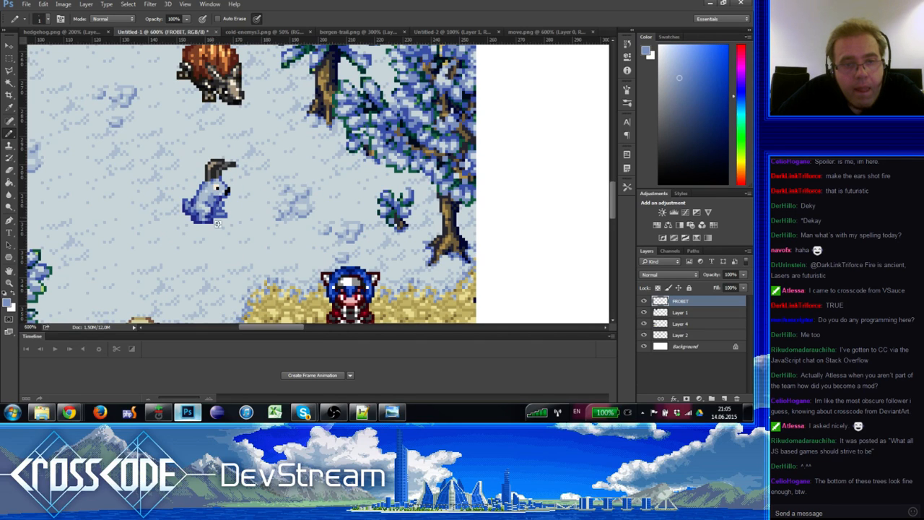
pyautogui.keyDown('alt'); pyautogui.click(218, 224); pyautogui.keyUp('alt')
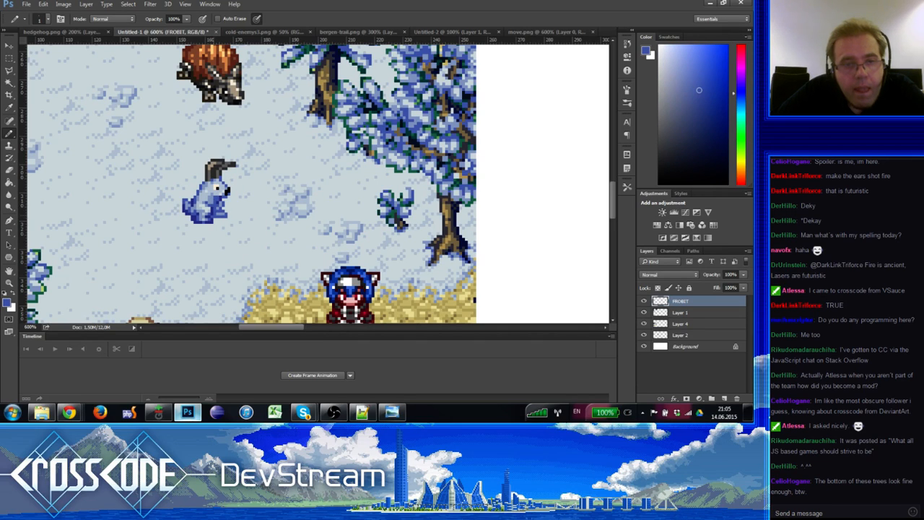
# Step: Darken the shading of the rabbit's chest and front paw edge with dark blues sampled from its outline
pyautogui.keyDown('alt'); pyautogui.click(214, 193); pyautogui.keyUp('alt')
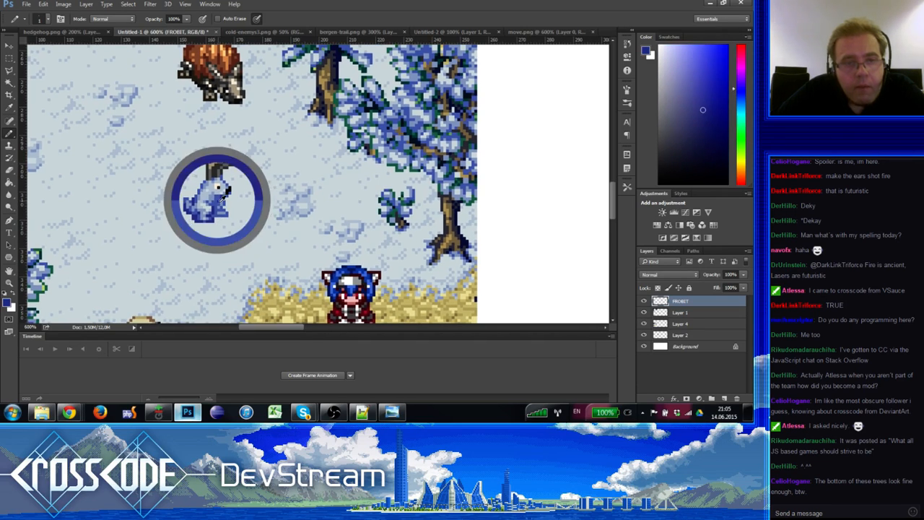
pyautogui.keyDown('alt'); pyautogui.click(216, 214); pyautogui.keyUp('alt')
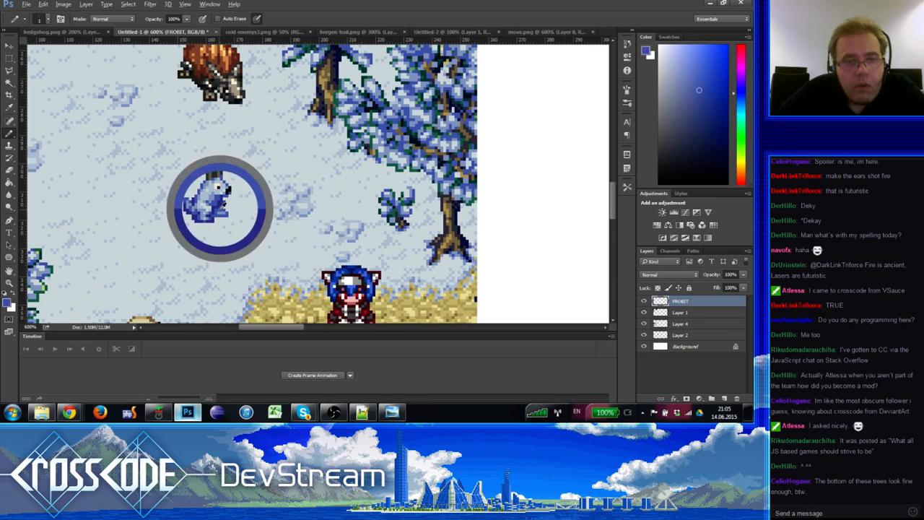
pyautogui.keyDown('alt'); pyautogui.click(223, 206); pyautogui.keyUp('alt')
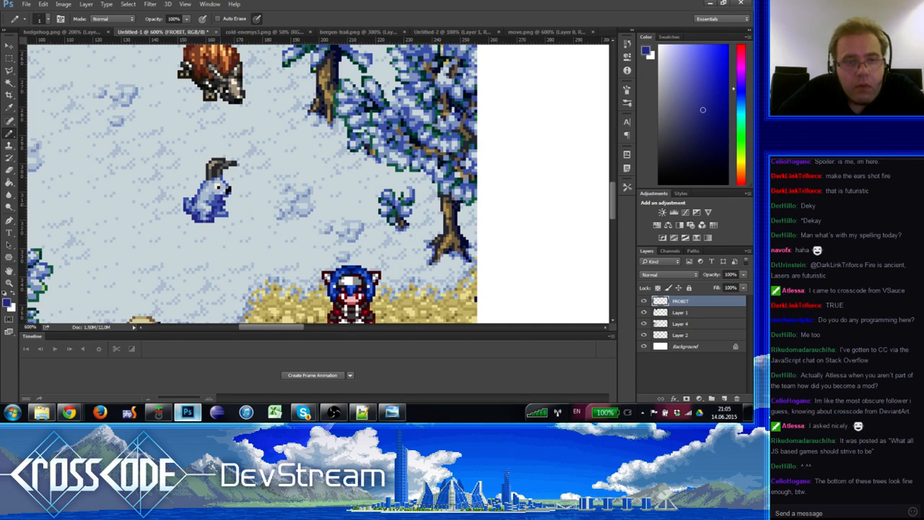
pyautogui.keyDown('alt'); pyautogui.click(226, 192); pyautogui.keyUp('alt')
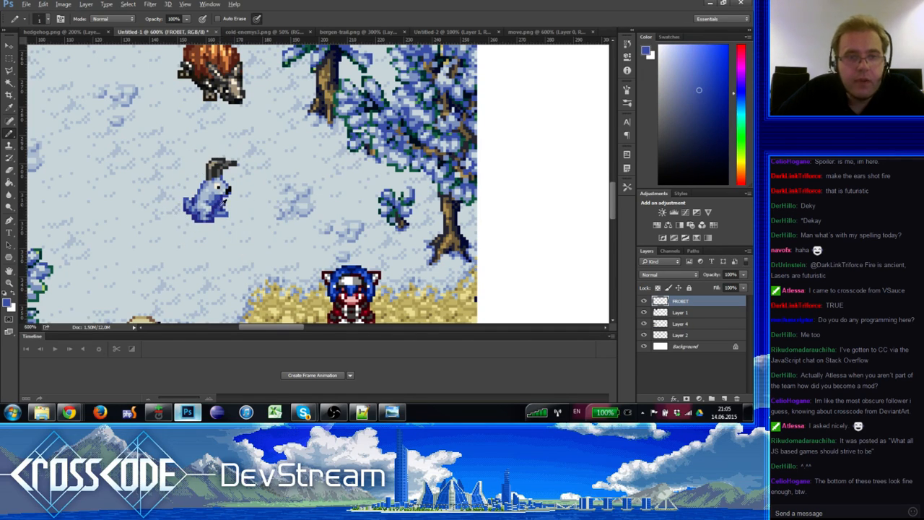
pyautogui.keyDown('alt'); pyautogui.click(221, 211); pyautogui.keyUp('alt')
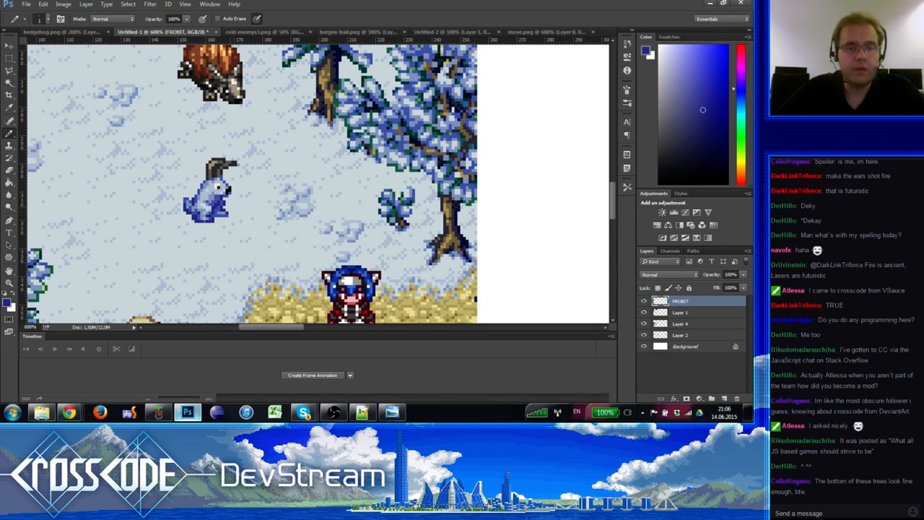
pyautogui.keyDown('alt'); pyautogui.click(224, 205); pyautogui.keyUp('alt')
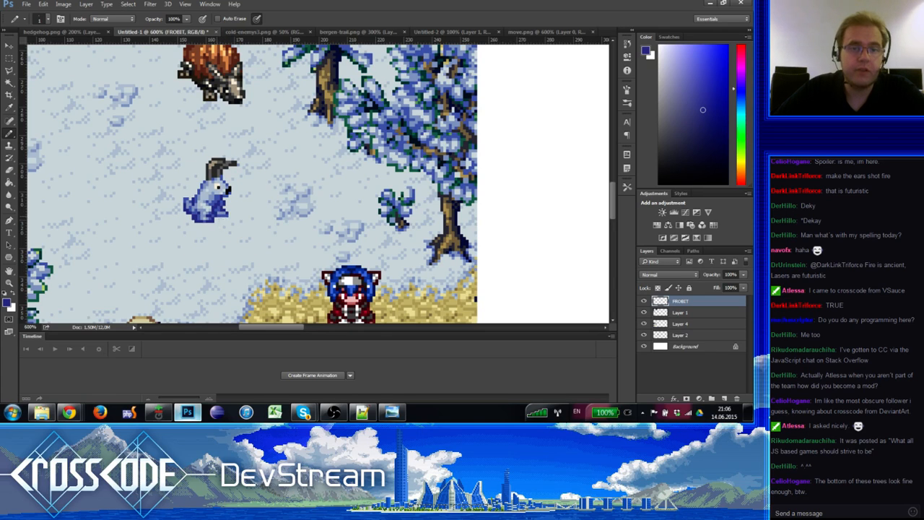
pyautogui.keyDown('alt'); pyautogui.click(226, 218); pyautogui.keyUp('alt')
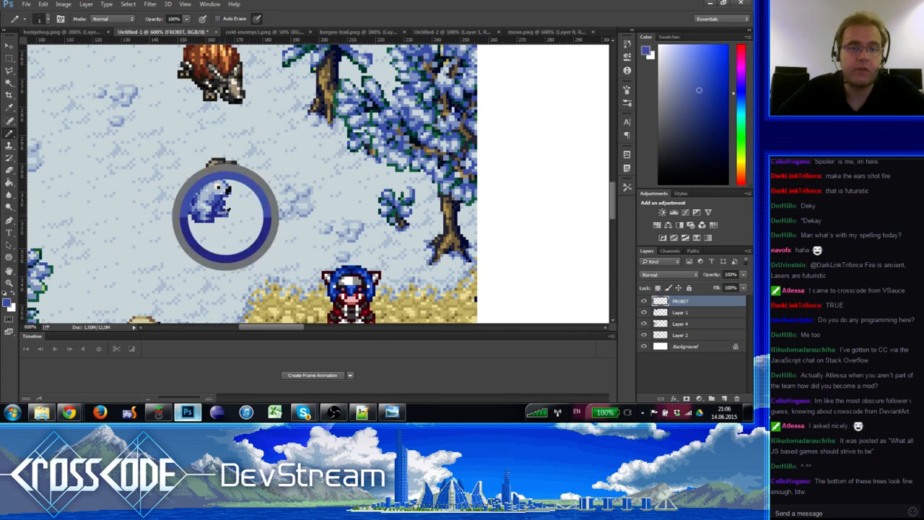
# Step: Define the rabbit's front leg against its belly with dark and medium blues sampled from the surrounding pixels
pyautogui.keyDown('alt'); pyautogui.click(223, 215); pyautogui.keyUp('alt')
pyautogui.keyDown('alt'); pyautogui.click(218, 208); pyautogui.keyUp('alt')
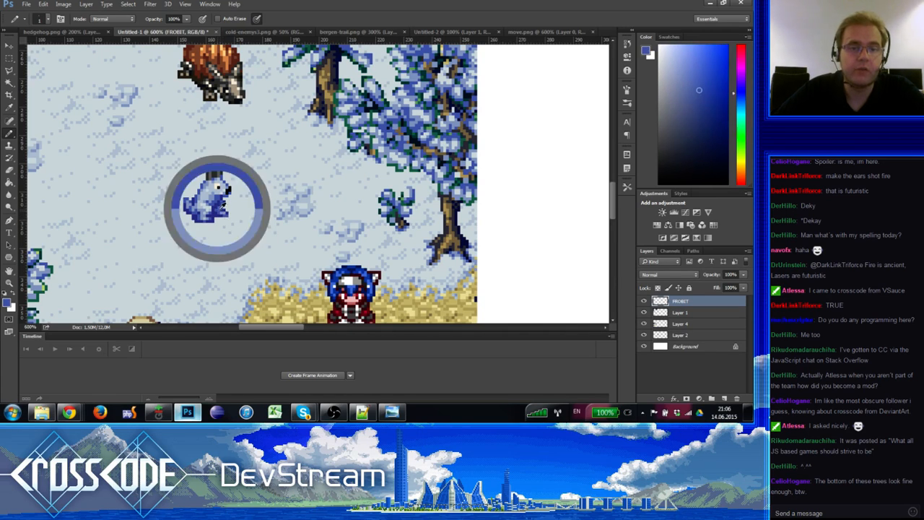
pyautogui.keyDown('alt'); pyautogui.click(217, 215); pyautogui.keyUp('alt')
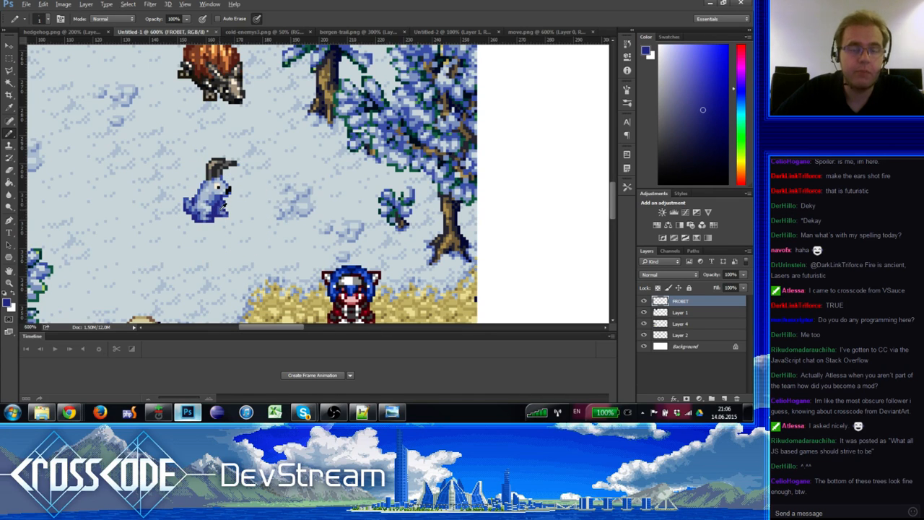
pyautogui.keyDown('alt'); pyautogui.click(220, 211); pyautogui.keyUp('alt')
pyautogui.keyDown('alt'); pyautogui.click(220, 208); pyautogui.keyUp('alt')
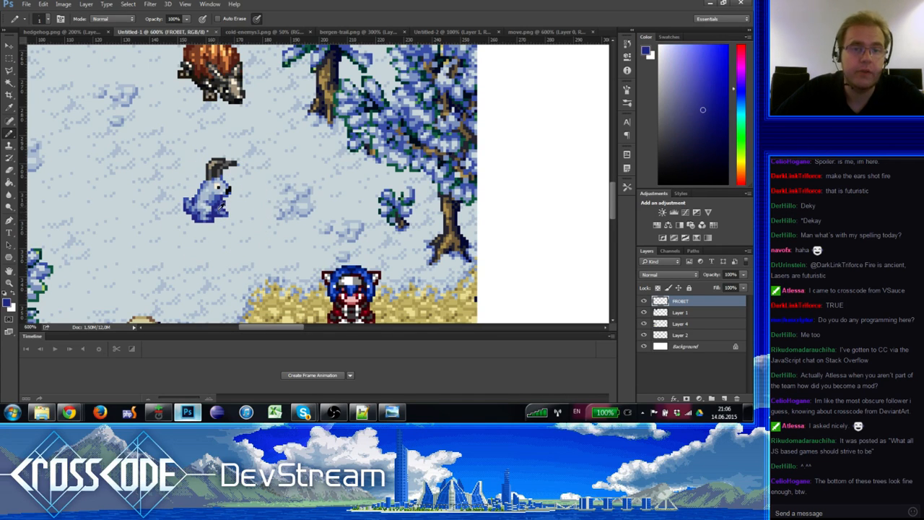
pyautogui.keyDown('alt'); pyautogui.click(221, 208); pyautogui.keyUp('alt')
pyautogui.keyDown('alt'); pyautogui.click(215, 208); pyautogui.keyUp('alt')
pyautogui.keyDown('alt'); pyautogui.click(219, 211); pyautogui.keyUp('alt')
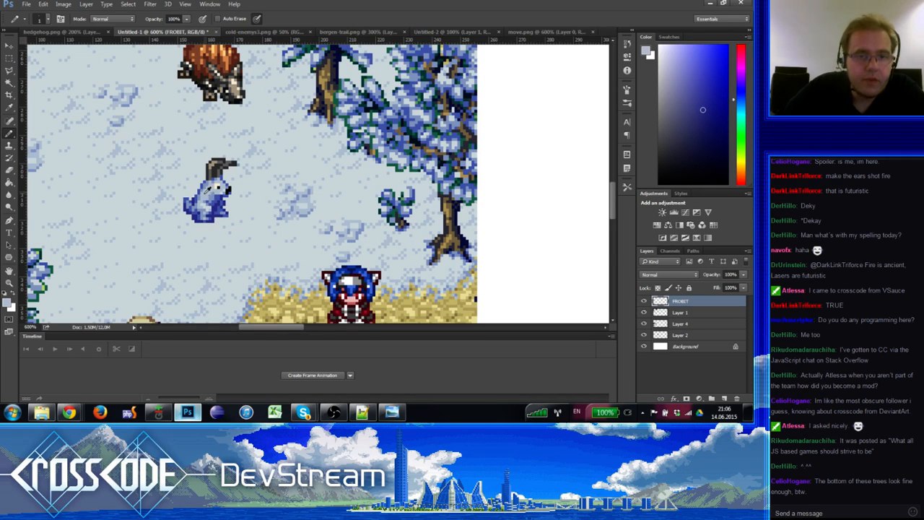
# Step: Rework the rabbit's nape and upper back with light and dark blues sampled from its head and back
pyautogui.keyDown('alt'); pyautogui.click(212, 190); pyautogui.keyUp('alt')
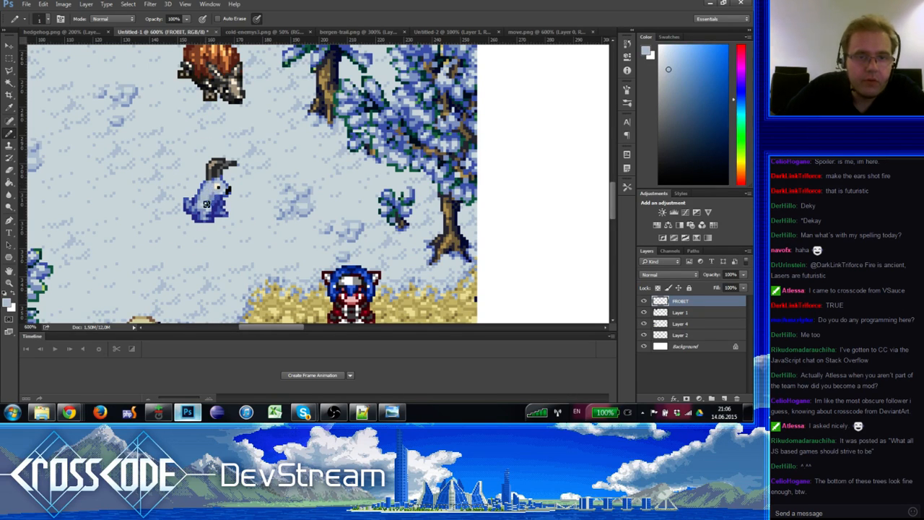
pyautogui.keyDown('alt'); pyautogui.click(206, 183); pyautogui.keyUp('alt')
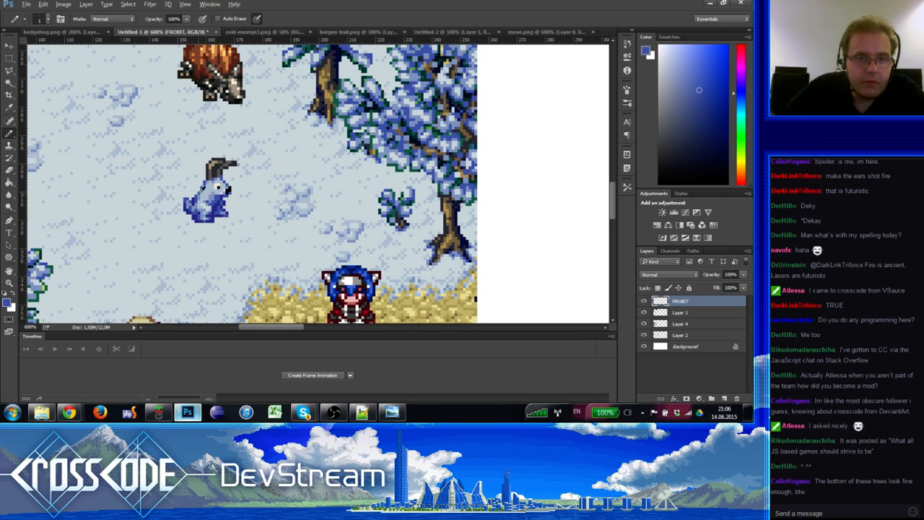
pyautogui.keyDown('alt'); pyautogui.click(202, 192); pyautogui.keyUp('alt')
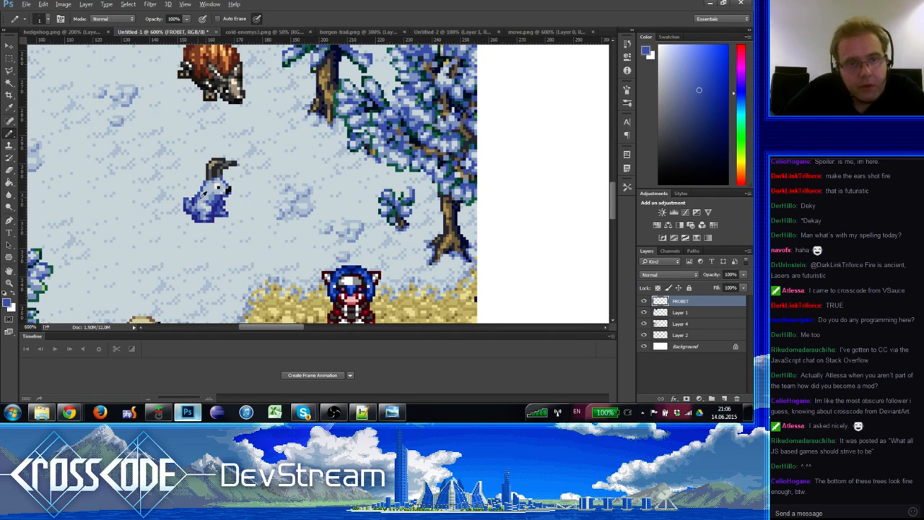
pyautogui.moveTo(204, 191); pyautogui.dragTo(198, 194)
pyautogui.keyDown('alt'); pyautogui.click(196, 192); pyautogui.keyUp('alt')
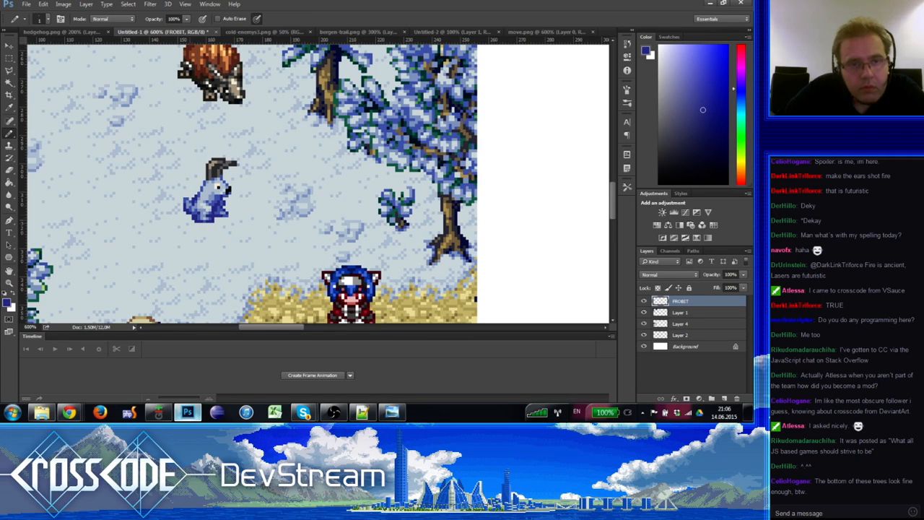
# Step: Adjust the pixels around the rabbit's eye and cheek with medium and light blues sampled from its face
pyautogui.keyDown('alt'); pyautogui.click(217, 189); pyautogui.keyUp('alt')
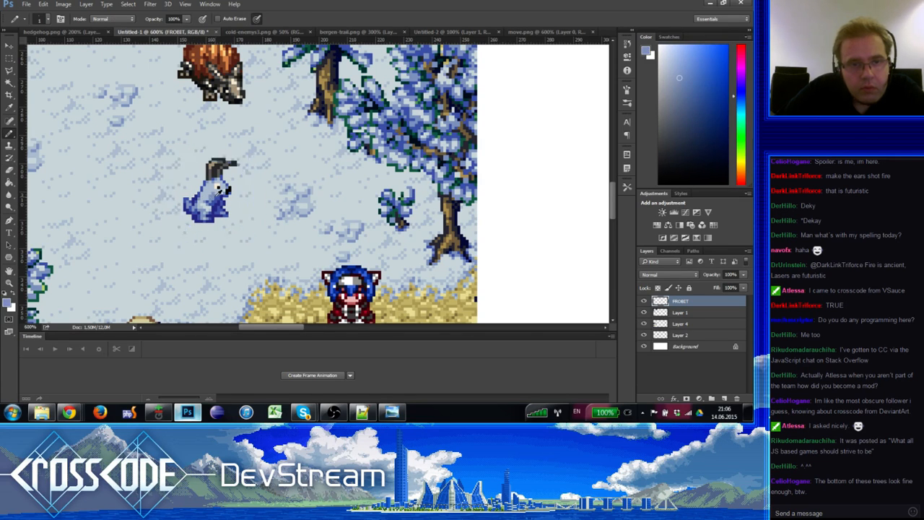
pyautogui.keyDown('alt'); pyautogui.click(217, 197); pyautogui.keyUp('alt')
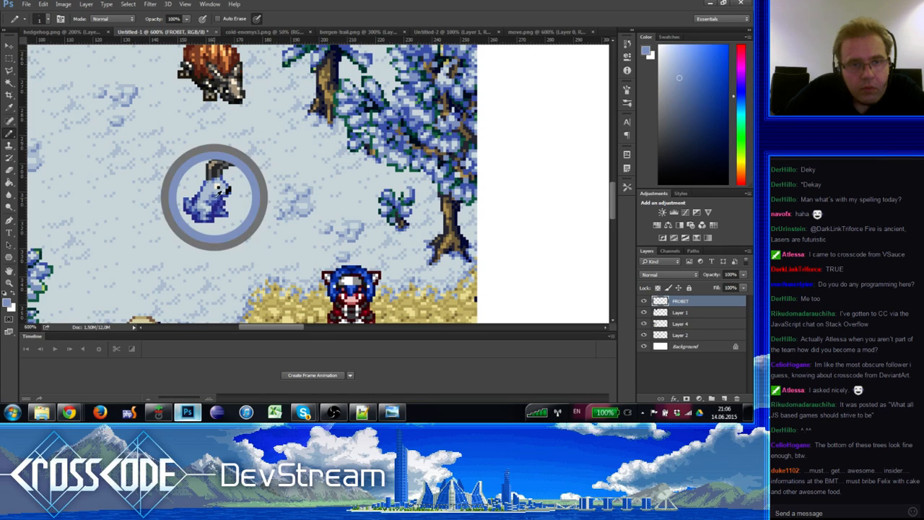
pyautogui.keyDown('alt'); pyautogui.click(215, 197); pyautogui.keyUp('alt')
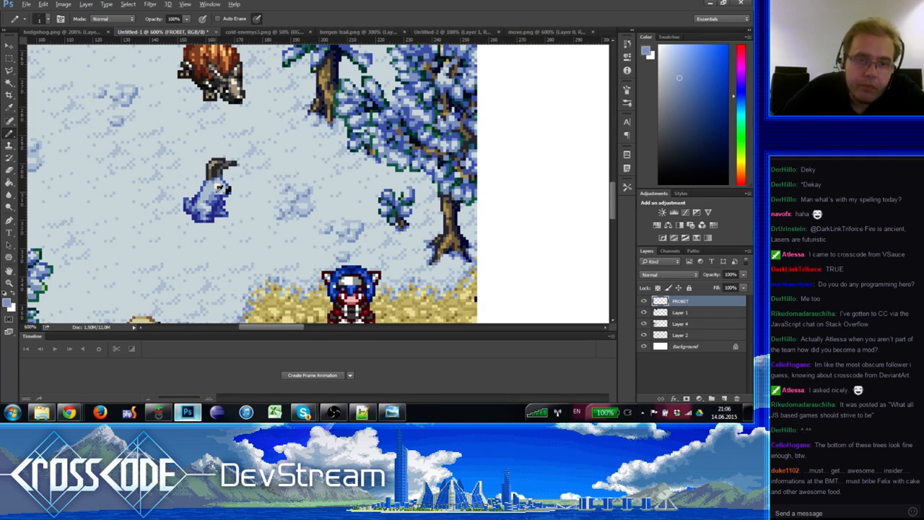
pyautogui.keyDown('alt'); pyautogui.click(219, 191); pyautogui.keyUp('alt')
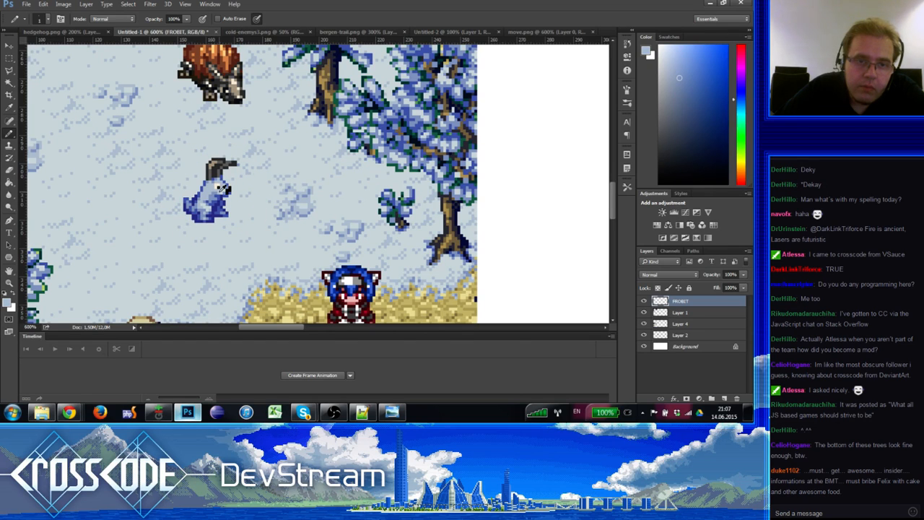
pyautogui.click(219, 190)
# Step: Touch up the rabbit's chest below the cheek with light and medium blues sampled from its body
pyautogui.moveTo(214, 227)
pyautogui.mouseDown()
pyautogui.moveTo(214, 237)
pyautogui.moveTo(209, 220)
pyautogui.mouseUp()
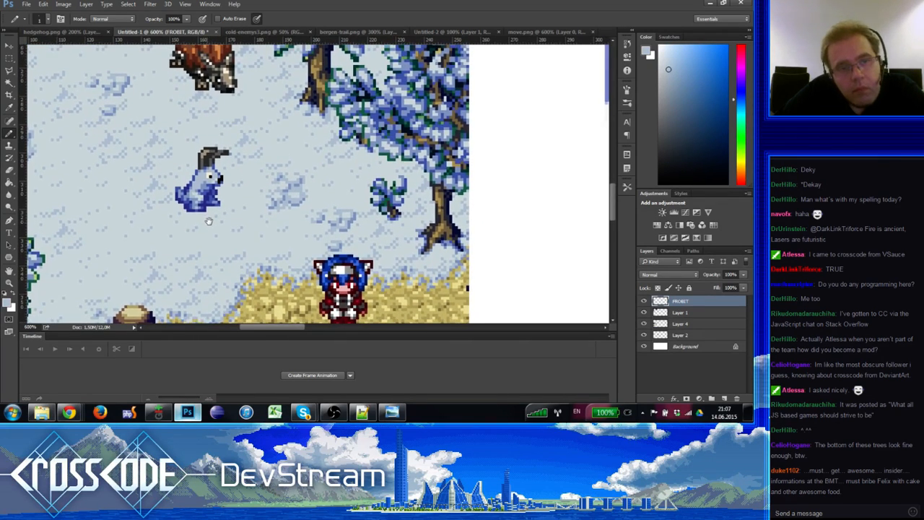
pyautogui.keyDown('alt'); pyautogui.click(210, 198); pyautogui.keyUp('alt')
pyautogui.keyDown('alt'); pyautogui.click(210, 187); pyautogui.keyUp('alt')
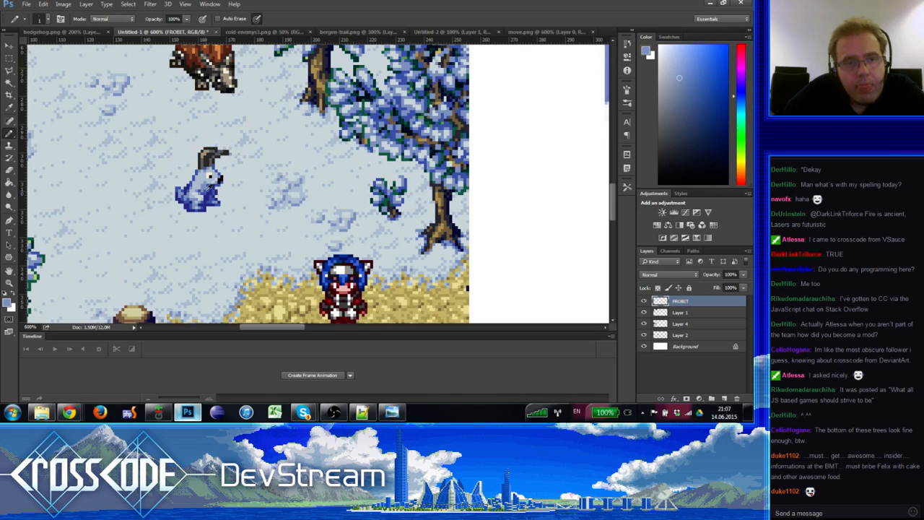
# Step: Recolour the rabbit's dark blue outline and shading with purple 4d328a and the darker purple 3a2271 using the Paint Bucket
pyautogui.moveTo(200, 221); pyautogui.dragTo(208, 249)
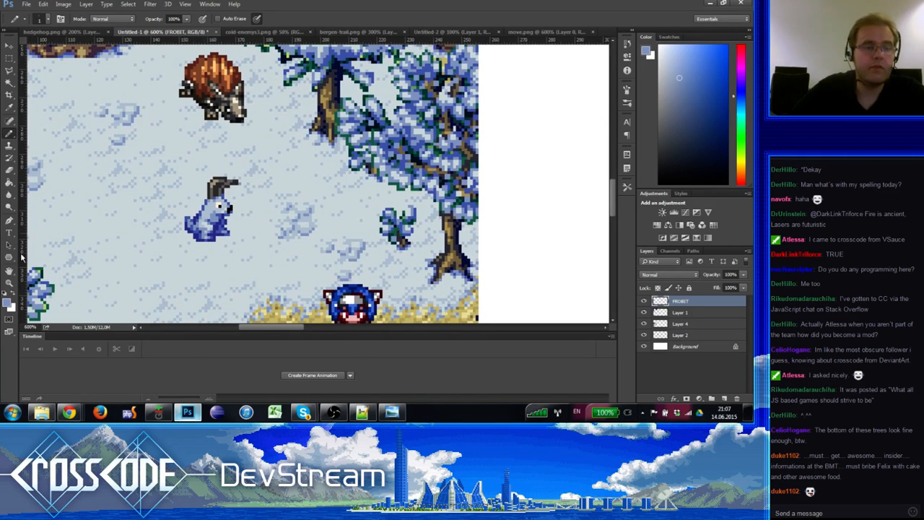
pyautogui.click(9, 181)
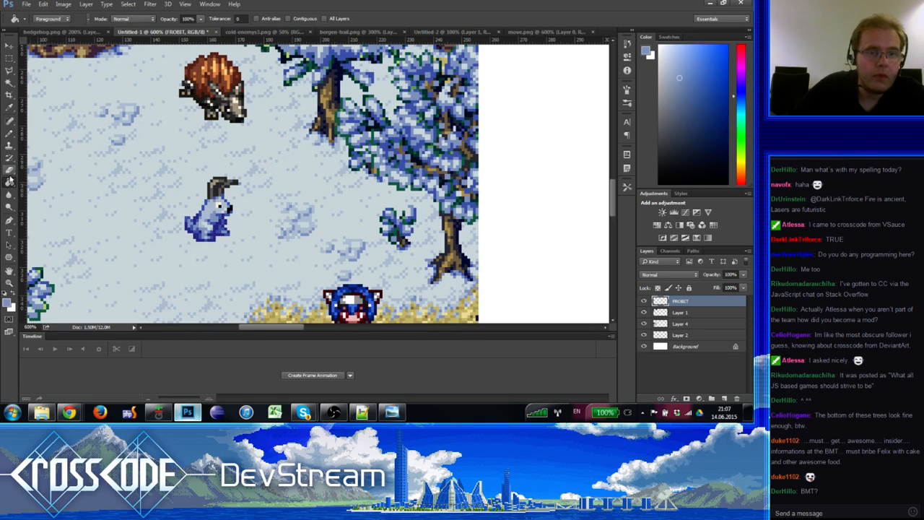
pyautogui.keyDown('alt'); pyautogui.click(194, 214); pyautogui.keyUp('alt')
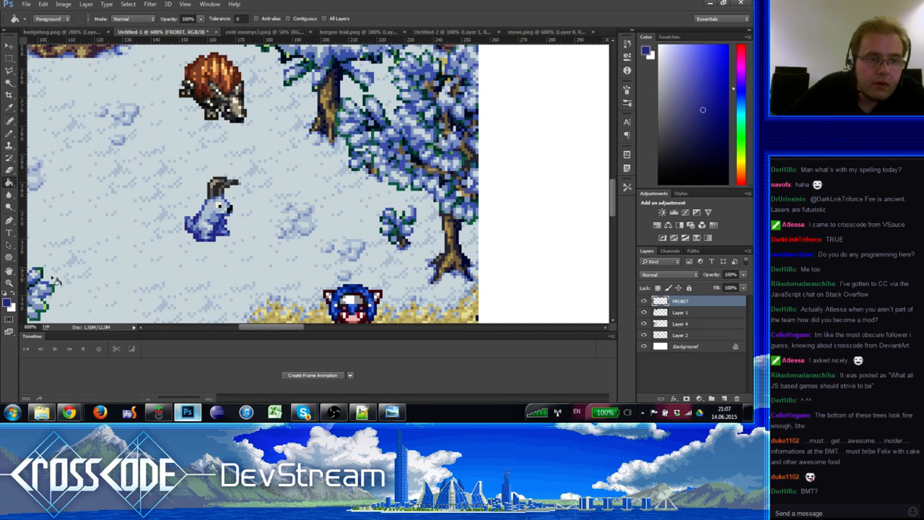
pyautogui.click(8, 303)
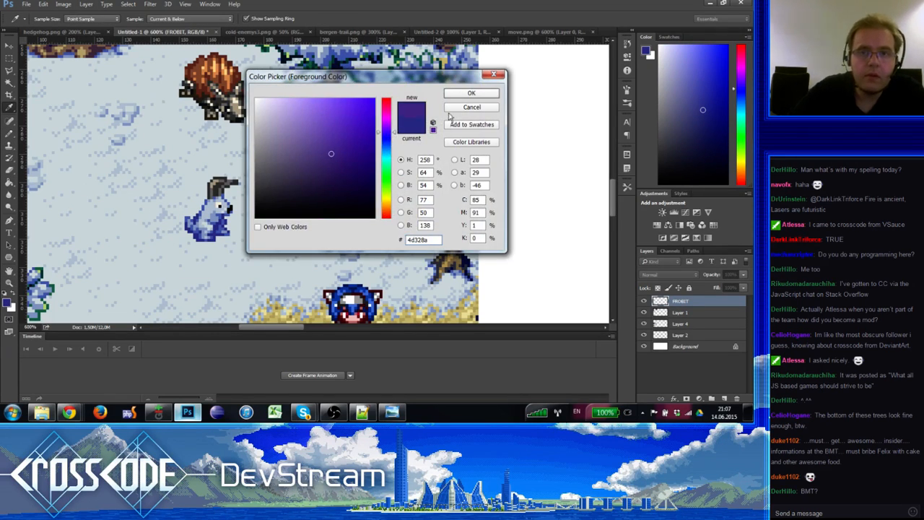
pyautogui.click(470, 94)
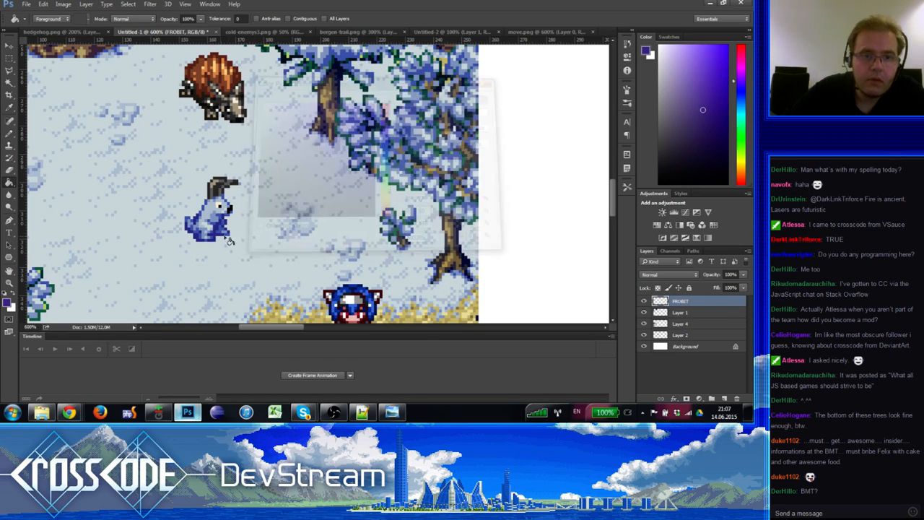
pyautogui.click(10, 304)
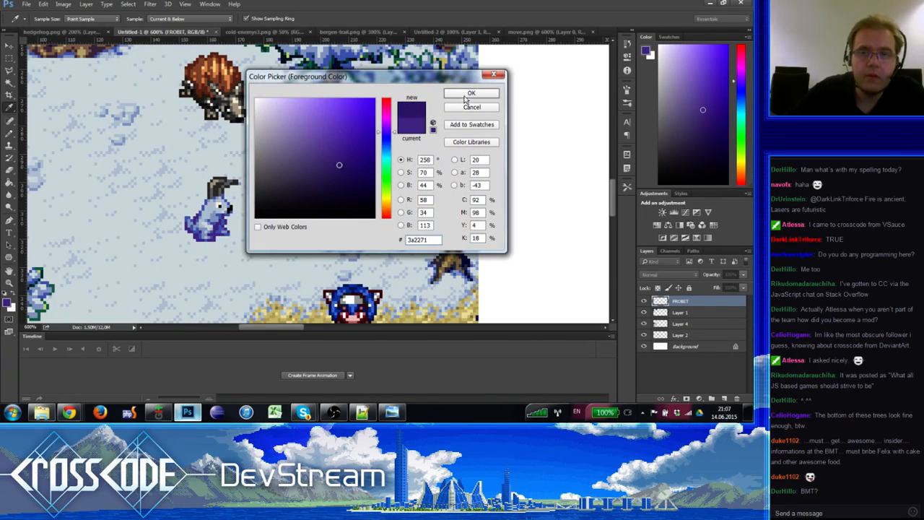
pyautogui.click(470, 95)
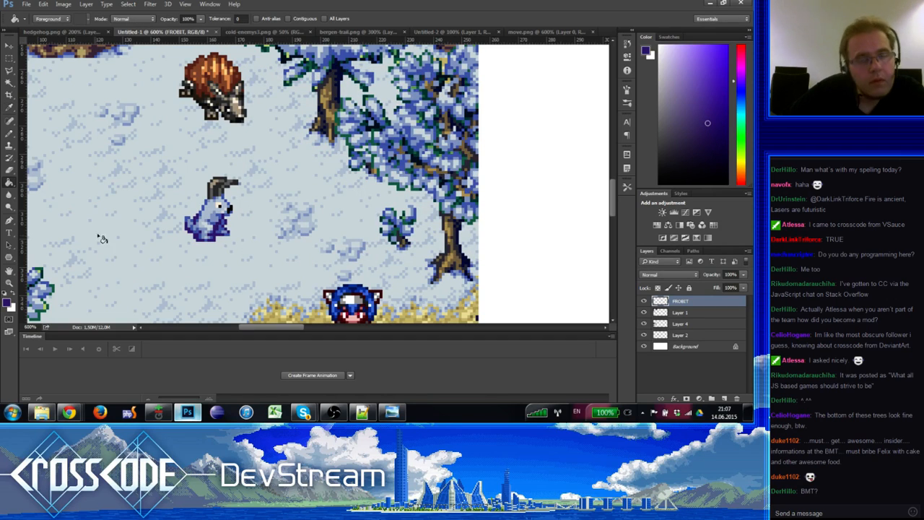
# Step: Refine the rabbit's belly and chest pixels with the Pencil, using purple and blue shades sampled from its body and cheek
pyautogui.click(9, 135)
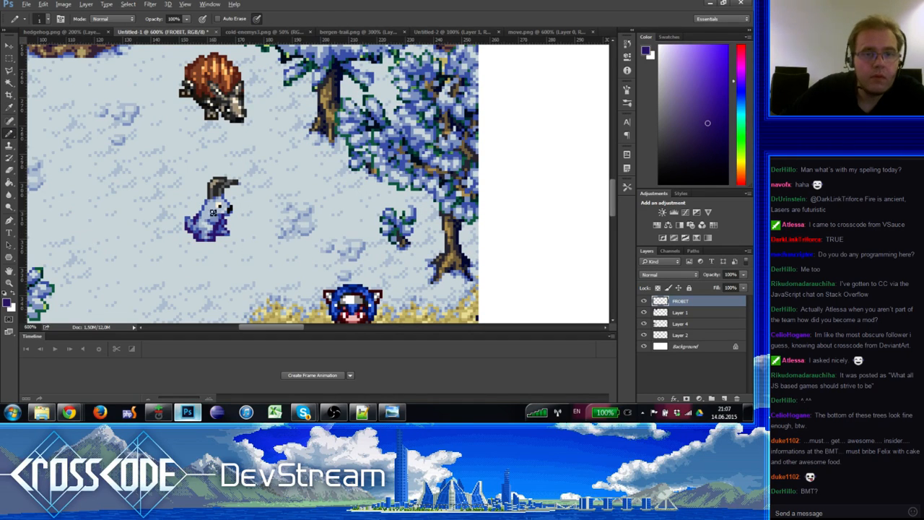
pyautogui.keyDown('alt'); pyautogui.click(216, 222); pyautogui.keyUp('alt')
pyautogui.keyDown('alt'); pyautogui.click(219, 222); pyautogui.keyUp('alt')
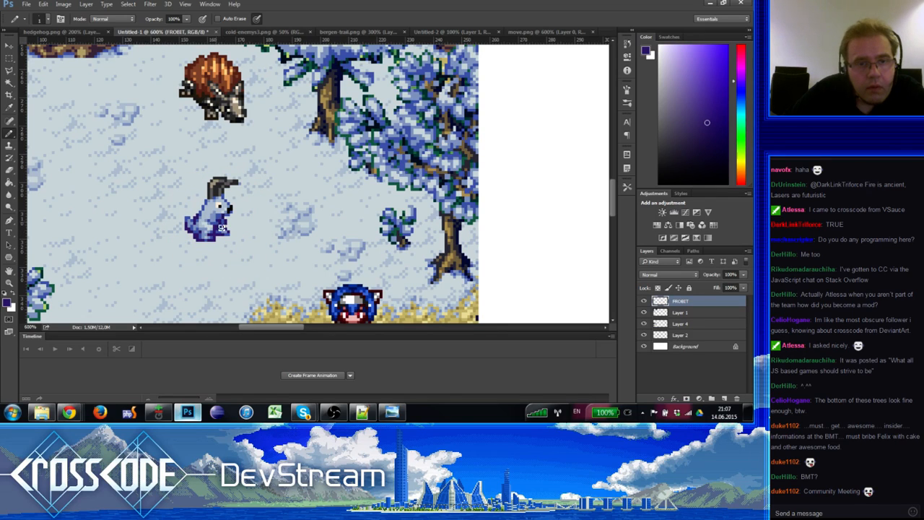
pyautogui.keyDown('alt'); pyautogui.click(215, 226); pyautogui.keyUp('alt')
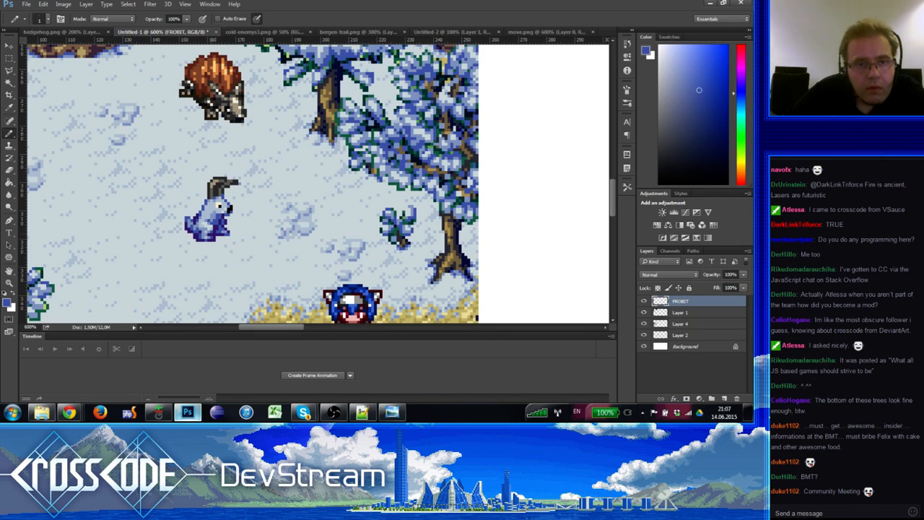
pyautogui.keyDown('alt'); pyautogui.click(220, 214); pyautogui.keyUp('alt')
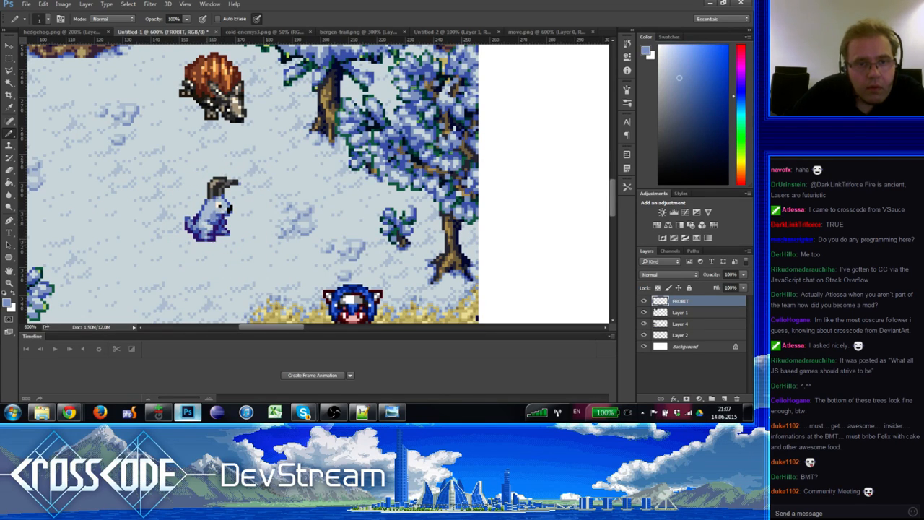
# Step: Adjust the shading on the rabbit's upper back and haunch with medium blue sampled from the sprite
pyautogui.moveTo(223, 258); pyautogui.dragTo(227, 254)
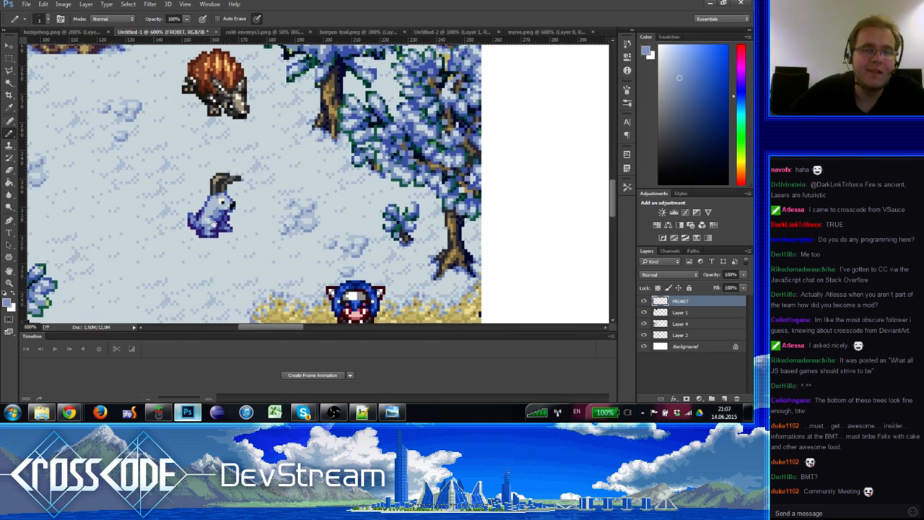
pyautogui.keyDown('alt'); pyautogui.click(208, 208); pyautogui.keyUp('alt')
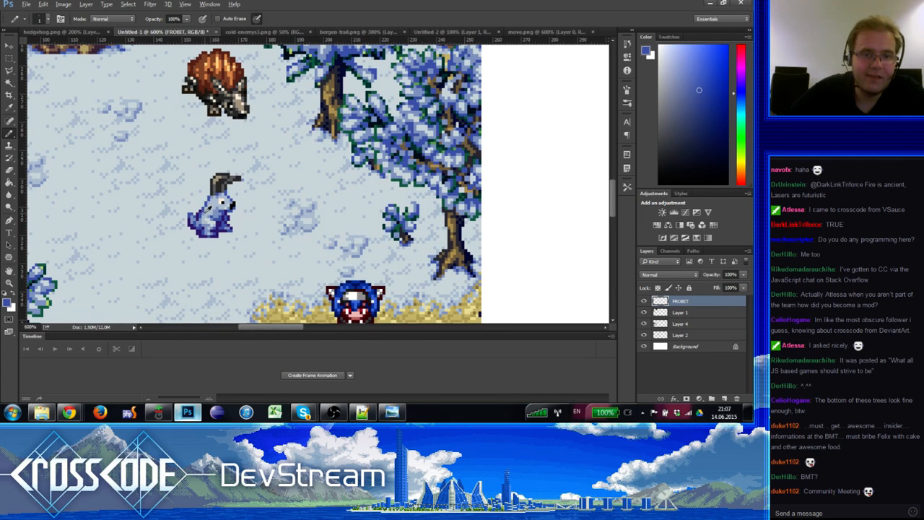
pyautogui.keyDown('alt'); pyautogui.click(206, 209); pyautogui.keyUp('alt')
pyautogui.keyDown('alt'); pyautogui.click(205, 224); pyautogui.keyUp('alt')
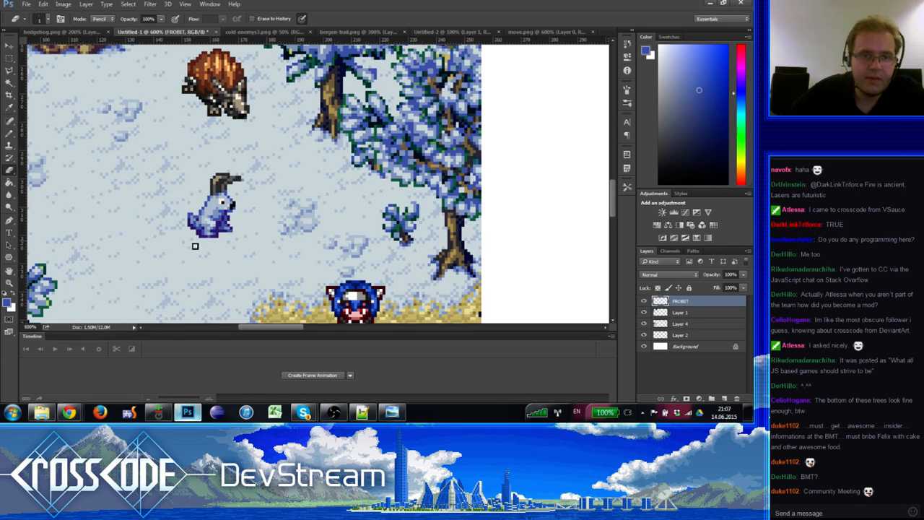
pyautogui.moveTo(212, 266); pyautogui.dragTo(243, 242)
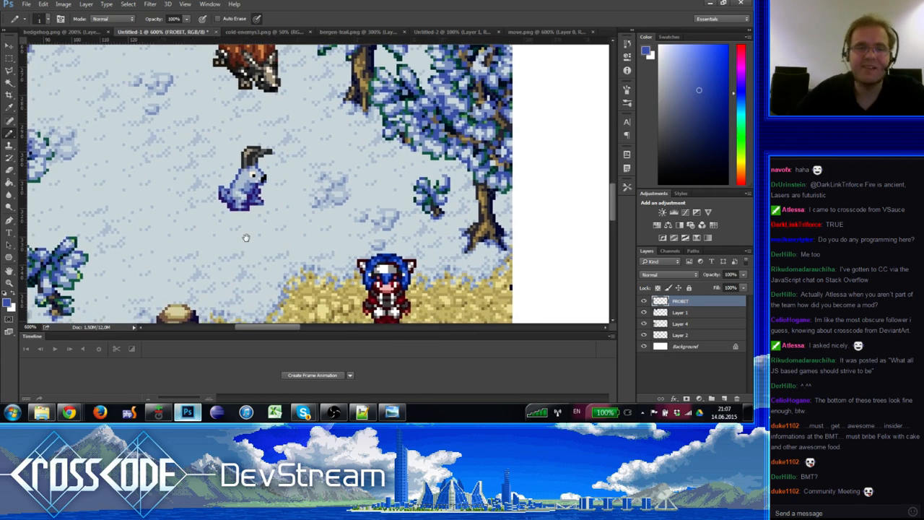
# Step: Touch up the rabbit's neck and back with pale snow-blue and medium blue sampled from its body
pyautogui.keyDown('alt'); pyautogui.click(250, 189); pyautogui.keyUp('alt')
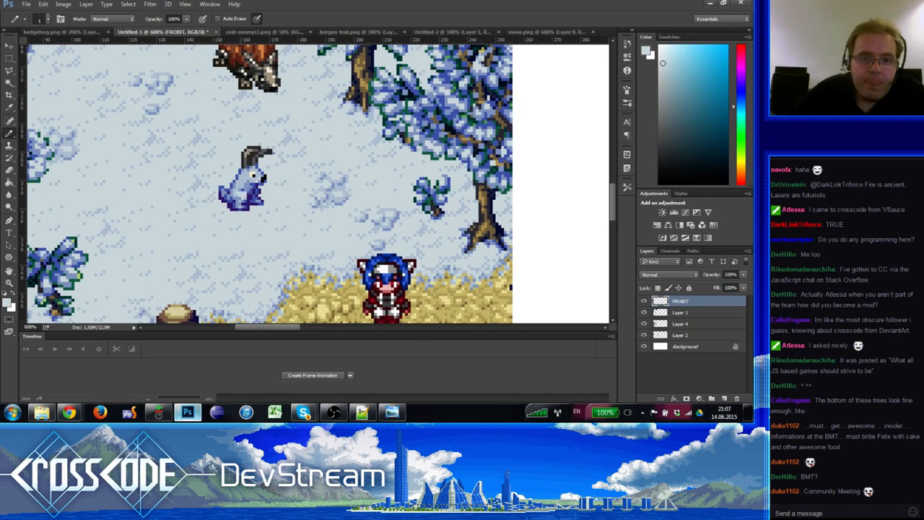
pyautogui.moveTo(250, 189); pyautogui.dragTo(264, 200)
pyautogui.keyDown('alt'); pyautogui.click(220, 214); pyautogui.keyUp('alt')
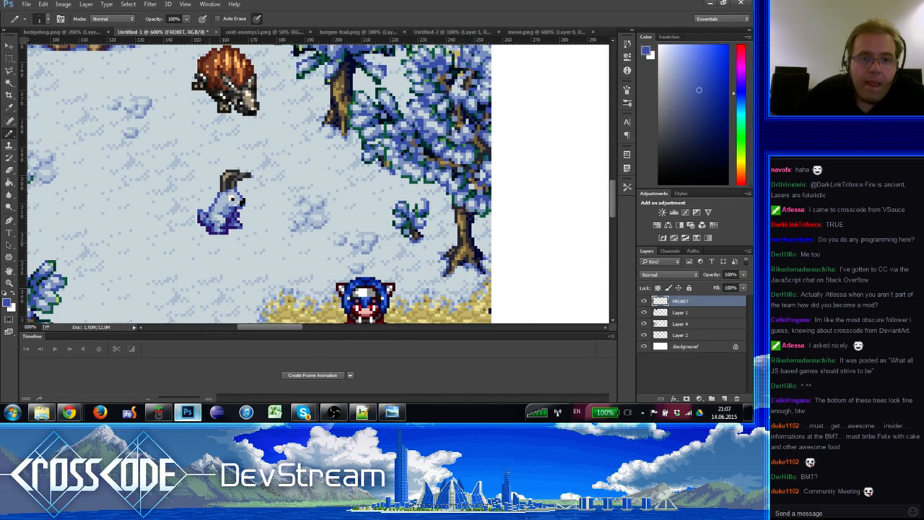
# Step: Recolor the rabbit sprite's tail with the dark gray of its ears and touch up its edge with the outline's dark purple
pyautogui.keyDown('alt'); pyautogui.click(210, 222); pyautogui.keyUp('alt')
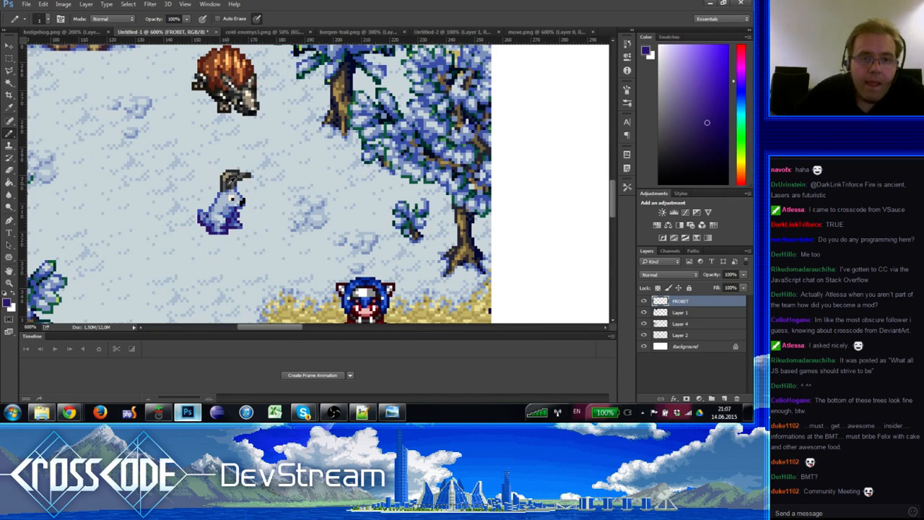
pyautogui.keyDown('alt'); pyautogui.click(232, 181); pyautogui.keyUp('alt')
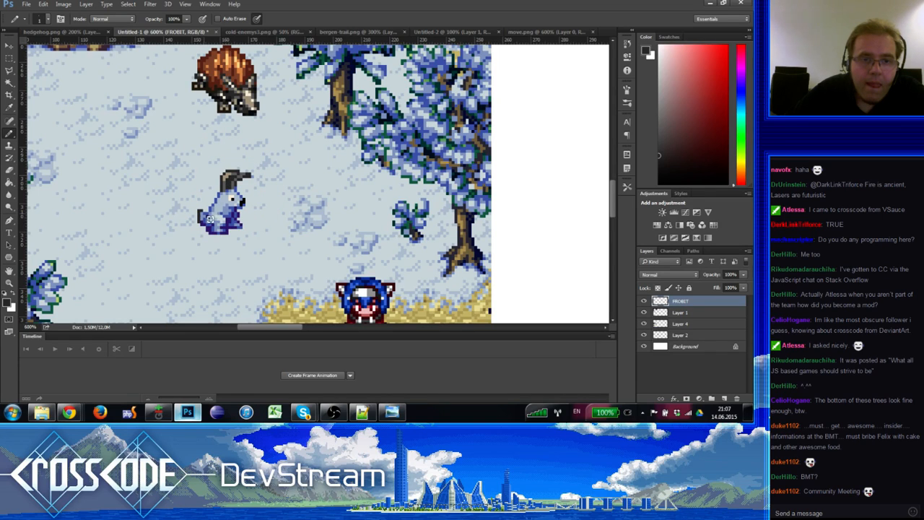
pyautogui.keyDown('alt'); pyautogui.click(210, 222); pyautogui.keyUp('alt')
pyautogui.keyDown('alt'); pyautogui.click(202, 216); pyautogui.keyUp('alt')
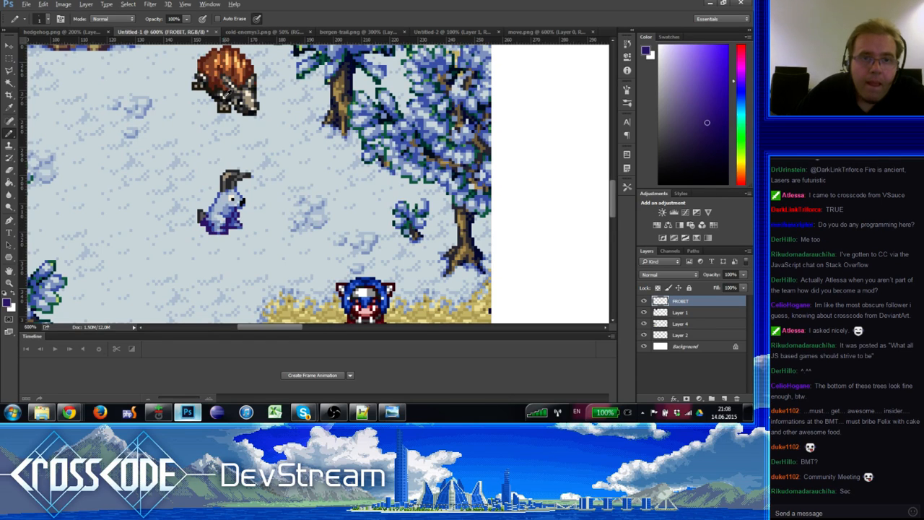
# Step: Shade the top of the rabbit's ears with cream from the hedgehog, beige-gray and dark gray pixels
pyautogui.keyDown('alt'); pyautogui.click(226, 94); pyautogui.keyUp('alt')
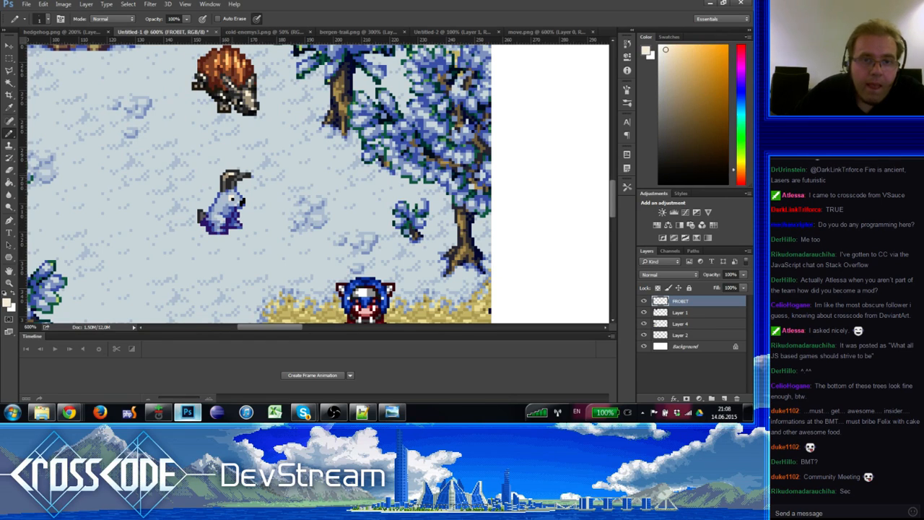
pyautogui.keyDown('alt'); pyautogui.click(244, 181); pyautogui.keyUp('alt')
pyautogui.keyDown('alt'); pyautogui.click(232, 173); pyautogui.keyUp('alt')
pyautogui.keyDown('alt'); pyautogui.click(235, 178); pyautogui.keyUp('alt')
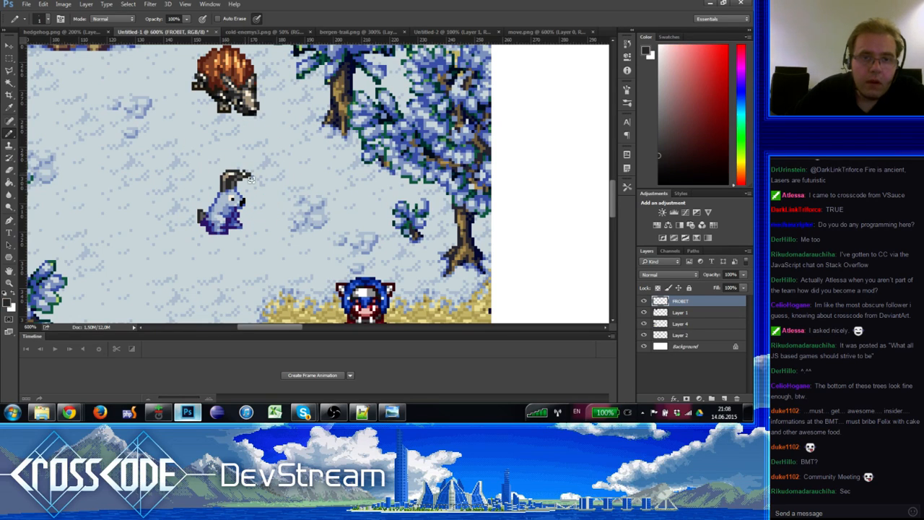
pyautogui.keyDown('alt'); pyautogui.click(229, 175); pyautogui.keyUp('alt')
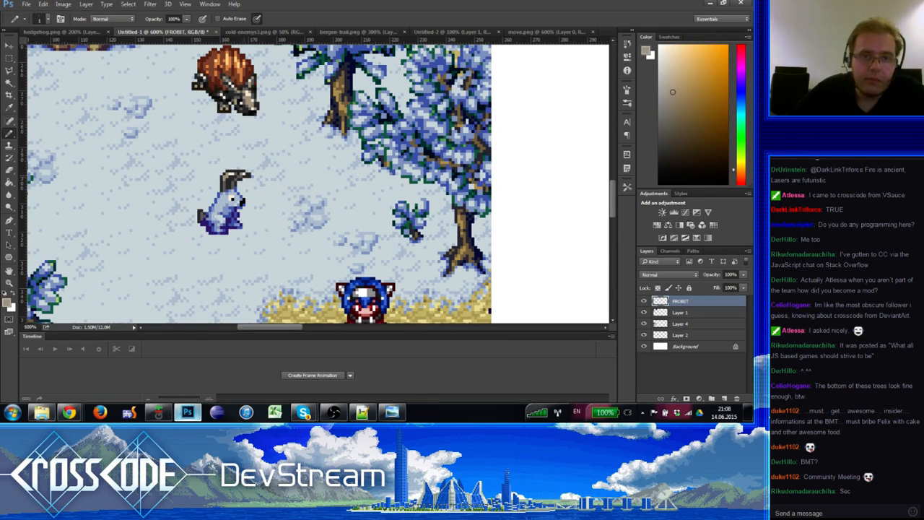
# Step: Refine the ear tips and the inner edge of the ears with beige-gray and dark gray pixels
pyautogui.keyDown('alt'); pyautogui.click(238, 180); pyautogui.keyUp('alt')
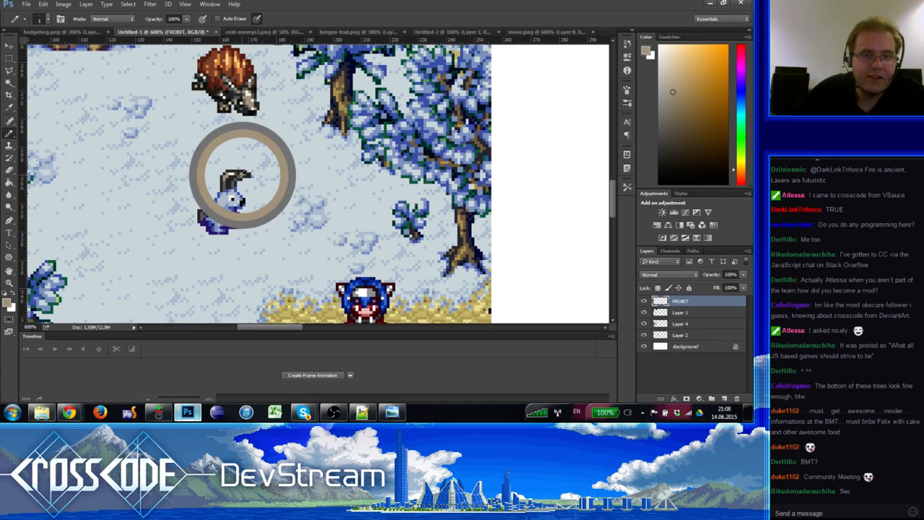
pyautogui.keyDown('alt'); pyautogui.click(236, 181); pyautogui.keyUp('alt')
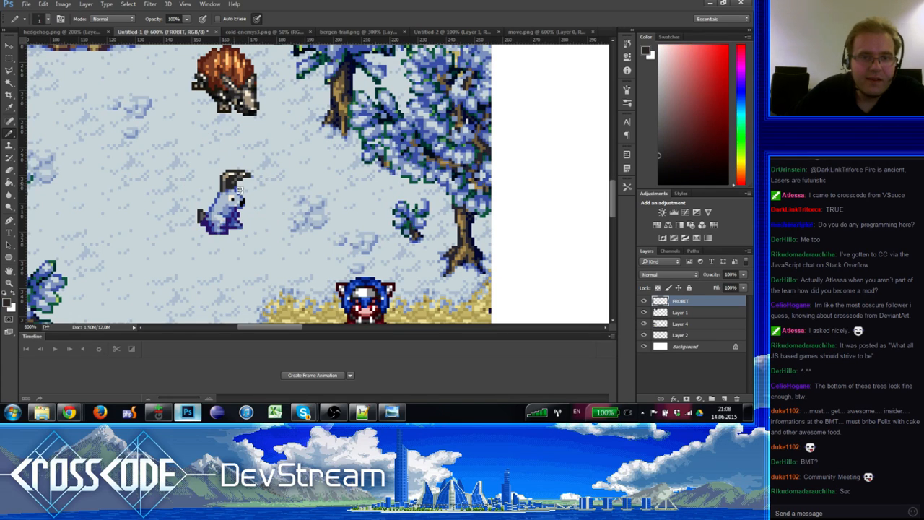
pyautogui.keyDown('alt'); pyautogui.click(239, 188); pyautogui.keyUp('alt')
pyautogui.keyDown('alt'); pyautogui.click(240, 188); pyautogui.keyUp('alt')
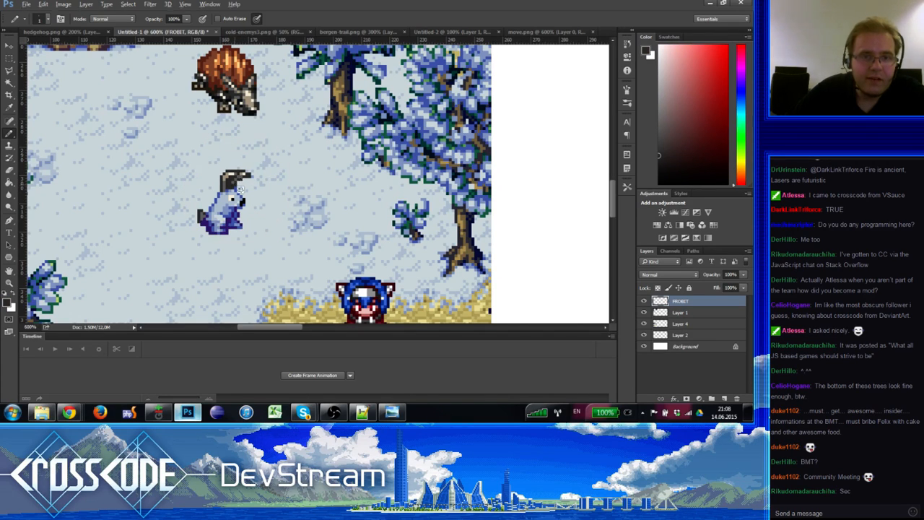
pyautogui.keyDown('alt'); pyautogui.click(238, 184); pyautogui.keyUp('alt')
pyautogui.keyDown('alt'); pyautogui.click(236, 186); pyautogui.keyUp('alt')
# Step: Add beige-gray, cream and gray highlight pixels to the rabbit's dark tail
pyautogui.keyDown('alt'); pyautogui.click(226, 175); pyautogui.keyUp('alt')
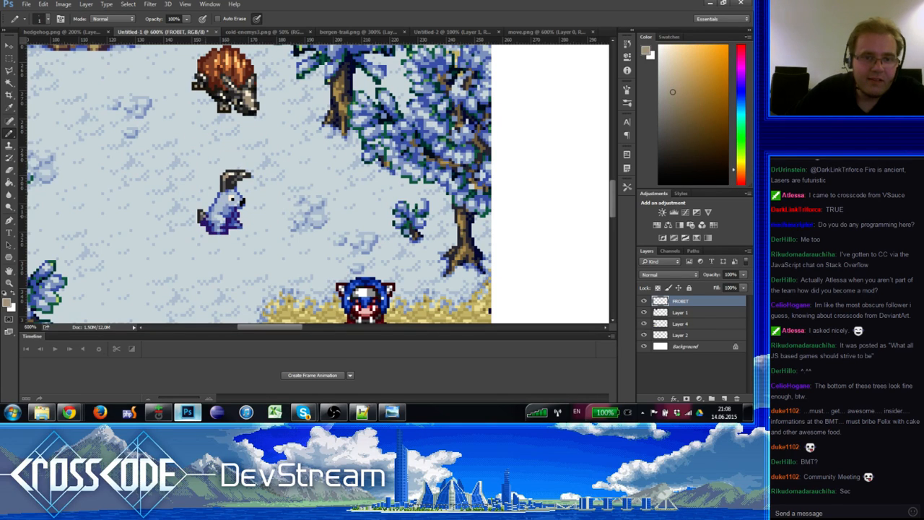
pyautogui.keyDown('alt'); pyautogui.click(210, 223); pyautogui.keyUp('alt')
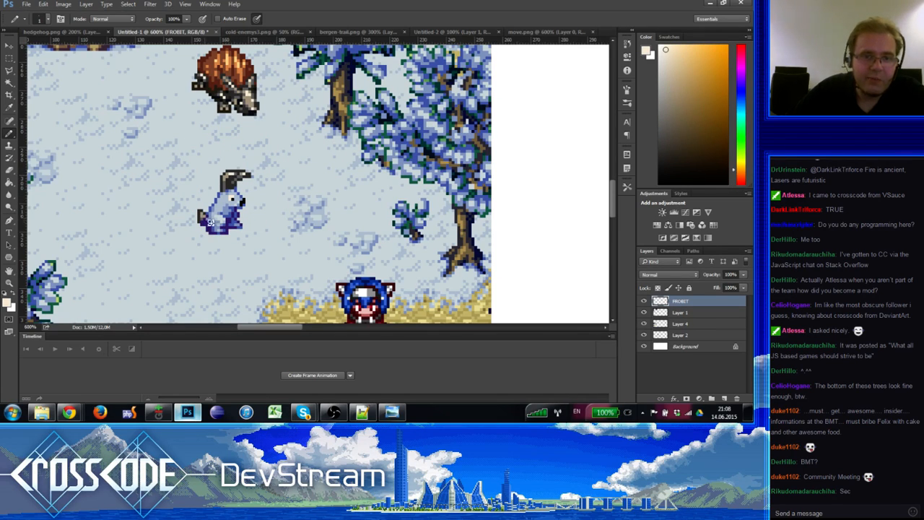
pyautogui.keyDown('alt'); pyautogui.click(240, 178); pyautogui.keyUp('alt')
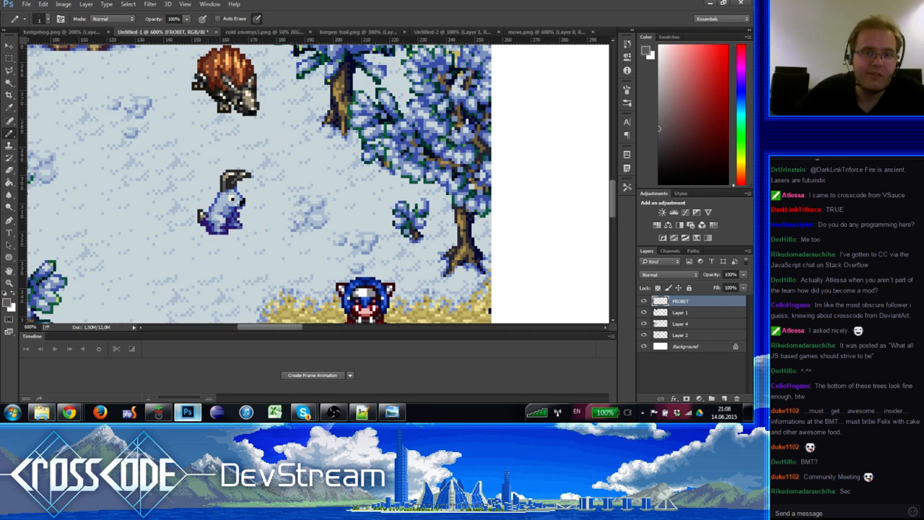
pyautogui.keyDown('alt'); pyautogui.click(240, 178); pyautogui.keyUp('alt')
pyautogui.keyDown('alt'); pyautogui.click(204, 223); pyautogui.keyUp('alt')
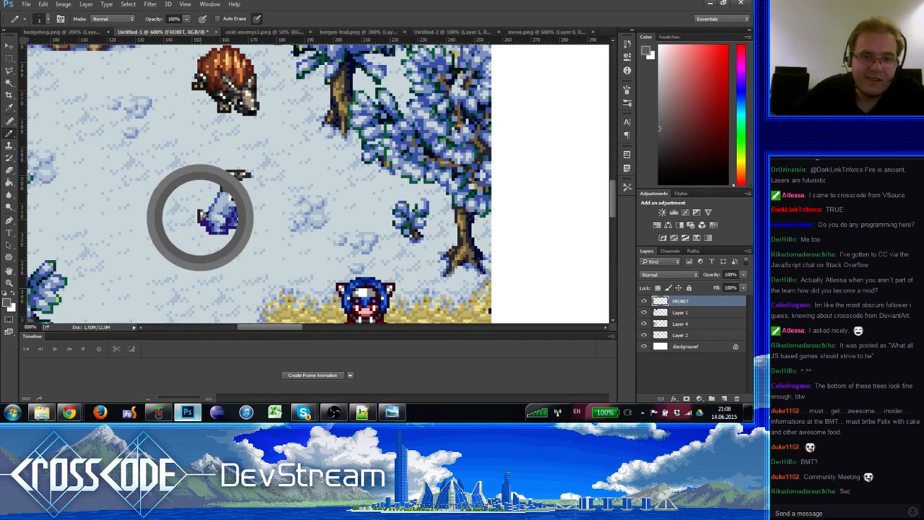
pyautogui.keyDown('alt'); pyautogui.click(205, 229); pyautogui.keyUp('alt')
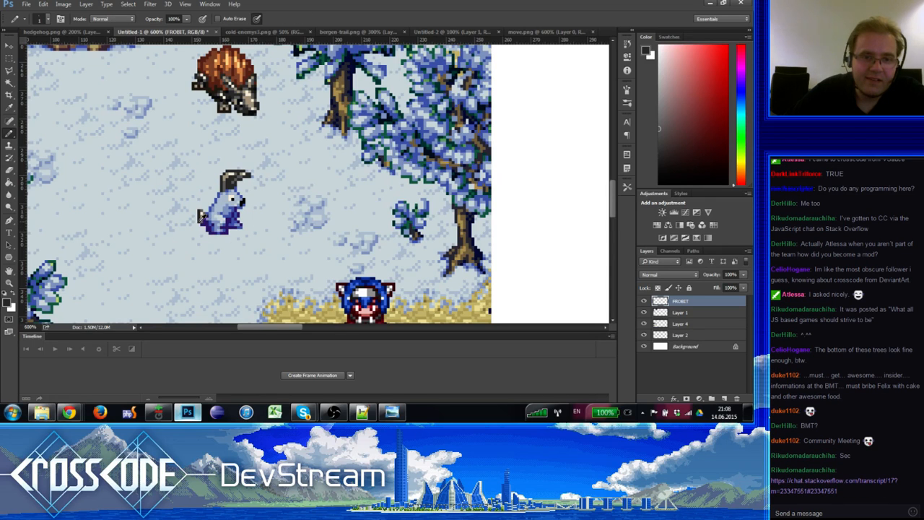
pyautogui.keyDown('alt'); pyautogui.click(200, 220); pyautogui.keyUp('alt')
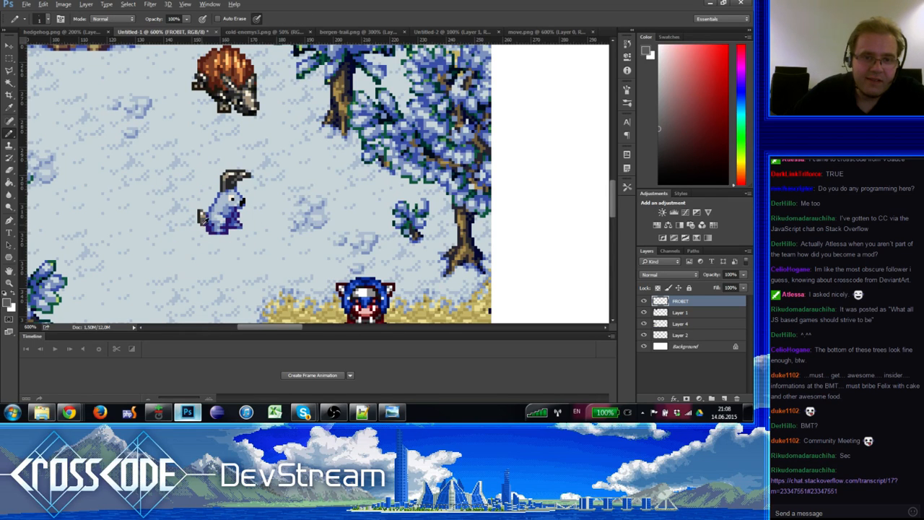
pyautogui.keyDown('alt'); pyautogui.click(203, 223); pyautogui.keyUp('alt')
# Step: Touch up the base of the rabbit's ears above the eye with dark gray pixels
pyautogui.moveTo(214, 238); pyautogui.dragTo(196, 255)
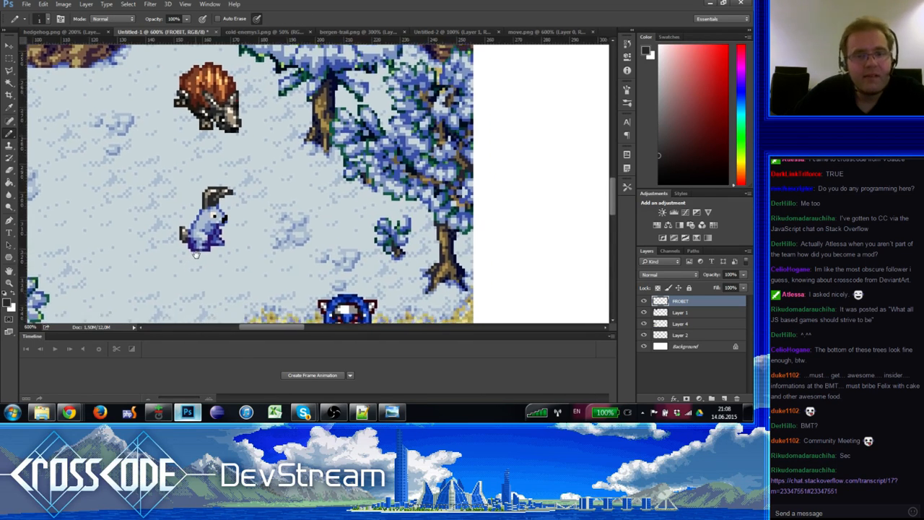
pyautogui.keyDown('alt'); pyautogui.click(217, 202); pyautogui.keyUp('alt')
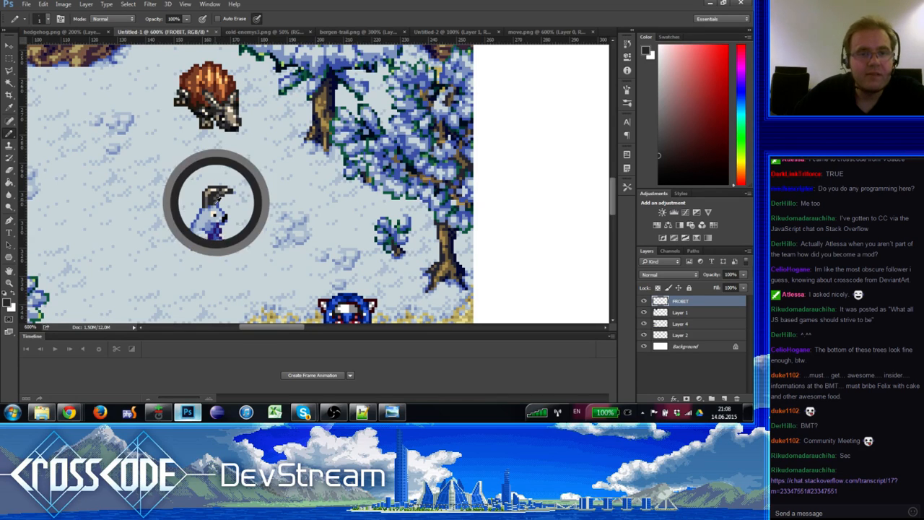
pyautogui.keyDown('alt'); pyautogui.click(217, 200); pyautogui.keyUp('alt')
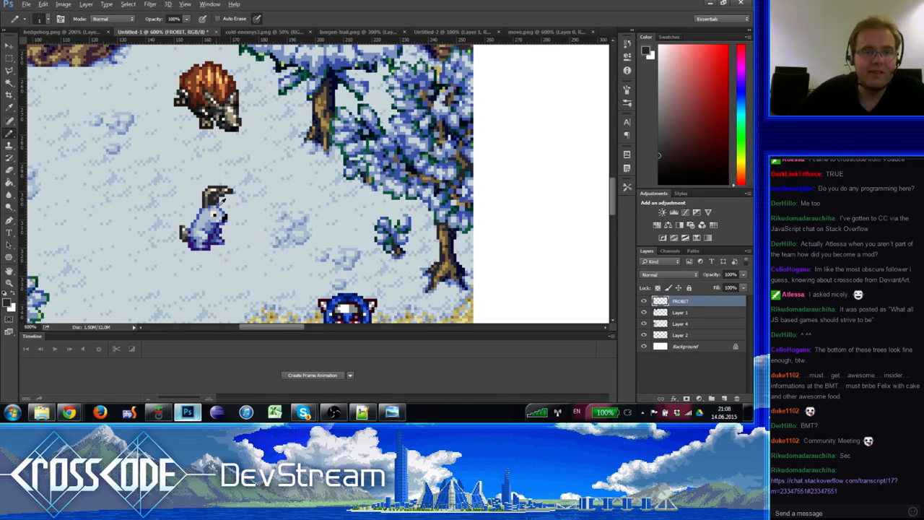
# Step: Rework the shading of the rabbit's lower body and hind leg with light and medium blue pixels
pyautogui.keyDown('alt'); pyautogui.click(207, 219); pyautogui.keyUp('alt')
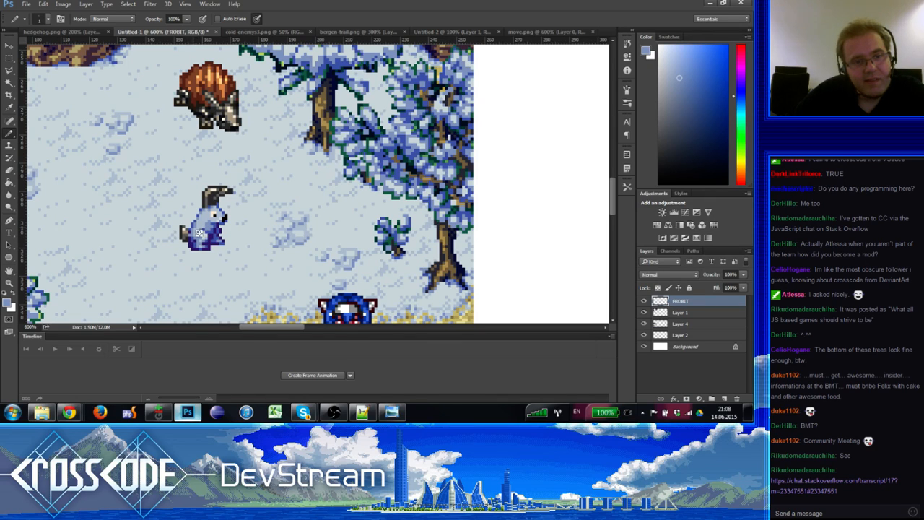
pyautogui.moveTo(195, 243); pyautogui.dragTo(197, 245)
pyautogui.keyDown('alt'); pyautogui.click(196, 222); pyautogui.keyUp('alt')
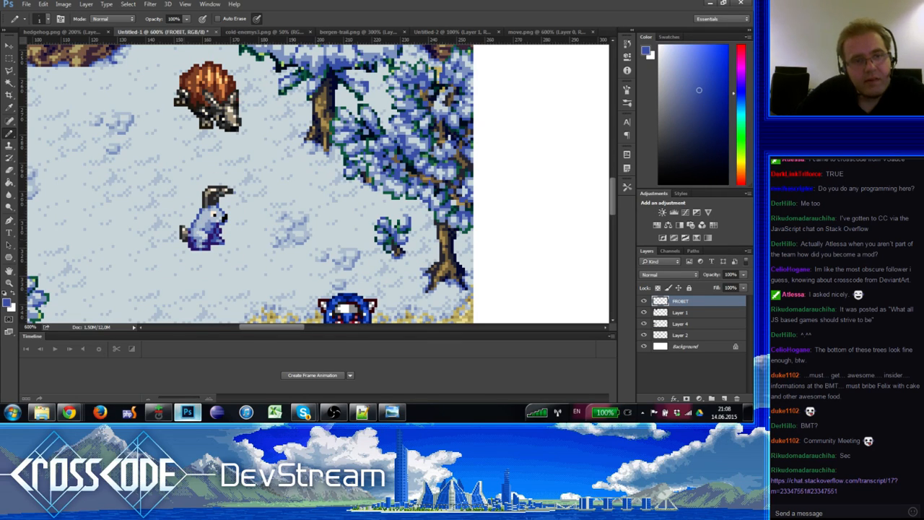
# Step: Compare the rabbit sprite at a smaller scale with the surrounding scene and the Frobbit concept art
pyautogui.click(9, 281)
pyautogui.keyDown('alt'); pyautogui.click(36, 284); pyautogui.keyUp('alt')
pyautogui.keyDown('alt'); pyautogui.click(35, 284); pyautogui.keyUp('alt')
pyautogui.keyDown('alt'); pyautogui.click(36, 285); pyautogui.keyUp('alt')
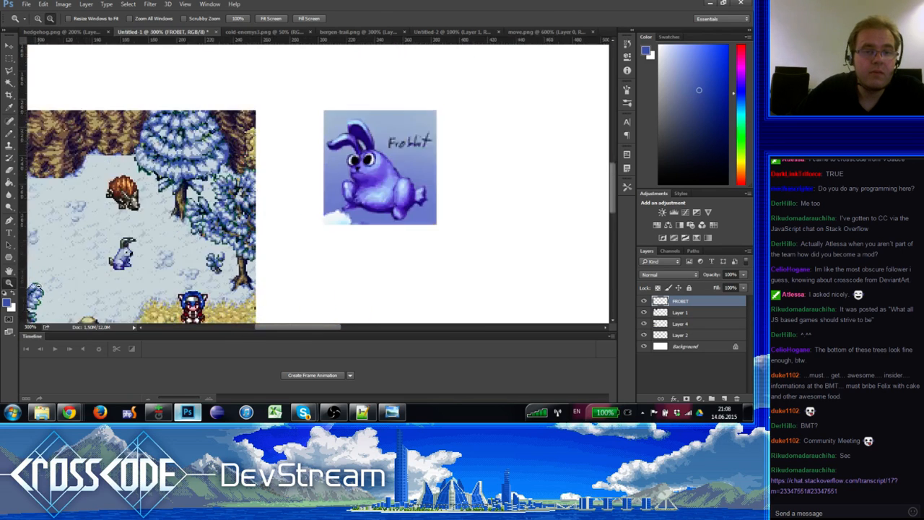
pyautogui.keyDown('alt'); pyautogui.click(38, 285); pyautogui.keyUp('alt')
pyautogui.keyDown('alt'); pyautogui.click(39, 284); pyautogui.keyUp('alt')
pyautogui.click(157, 223)
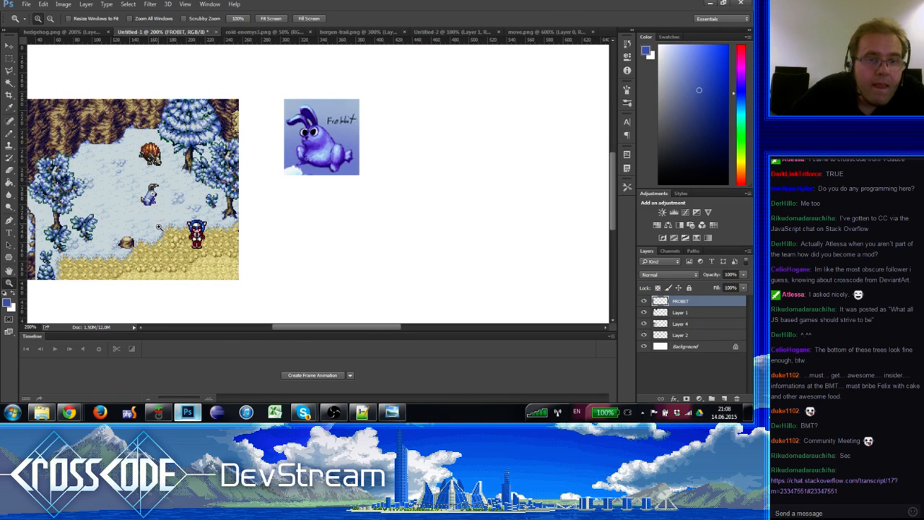
pyautogui.click(152, 192)
pyautogui.click(152, 192)
pyautogui.click(152, 193)
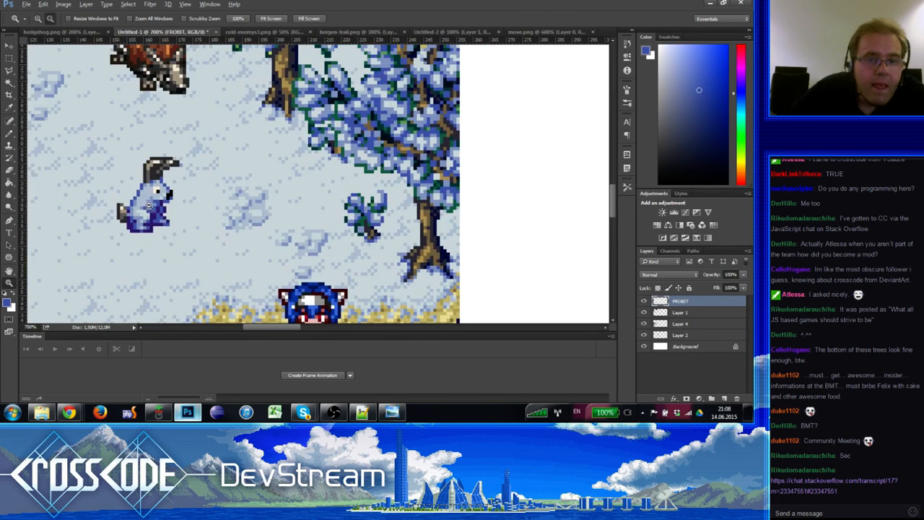
pyautogui.keyDown('alt'); pyautogui.click(146, 202); pyautogui.keyUp('alt')
pyautogui.click(146, 188)
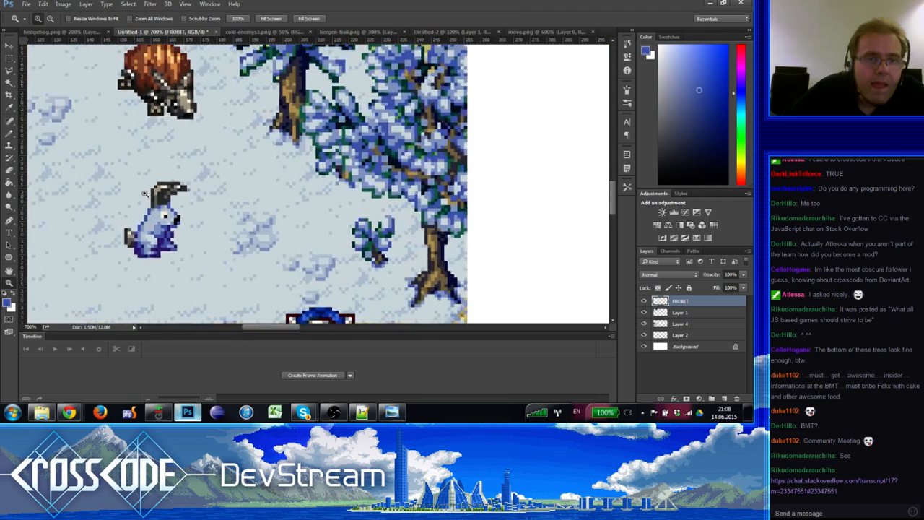
# Step: Shade the rabbit's cheek and neck beside the eye with pale and light blue pencil pixels
pyautogui.click(10, 135)
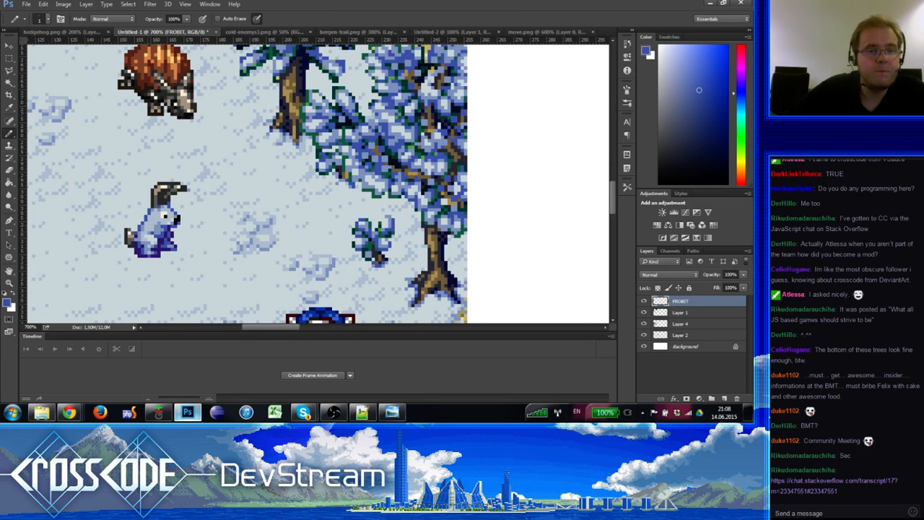
pyautogui.keyDown('alt'); pyautogui.click(154, 225); pyautogui.keyUp('alt')
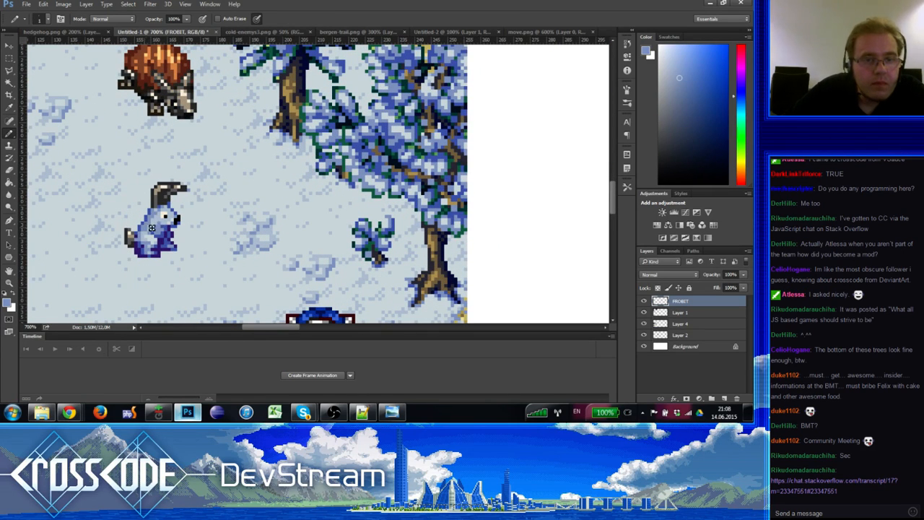
pyautogui.keyDown('alt'); pyautogui.click(154, 214); pyautogui.keyUp('alt')
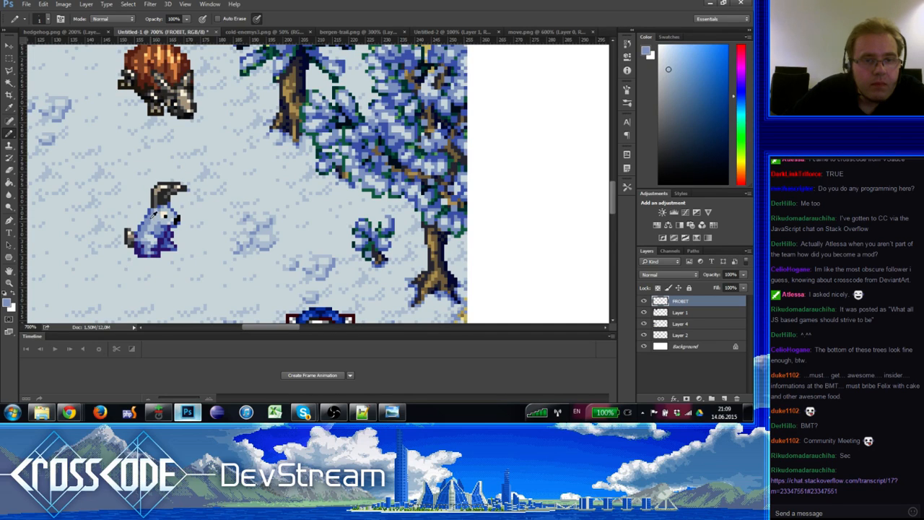
pyautogui.keyDown('alt'); pyautogui.click(154, 215); pyautogui.keyUp('alt')
pyautogui.keyDown('alt'); pyautogui.click(155, 216); pyautogui.keyUp('alt')
pyautogui.keyDown('alt'); pyautogui.click(156, 216); pyautogui.keyUp('alt')
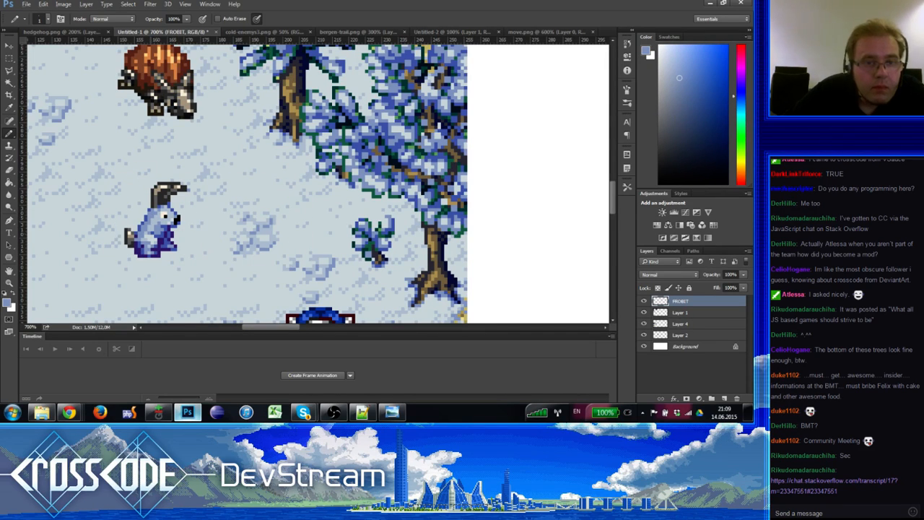
pyautogui.keyDown('alt'); pyautogui.click(153, 209); pyautogui.keyUp('alt')
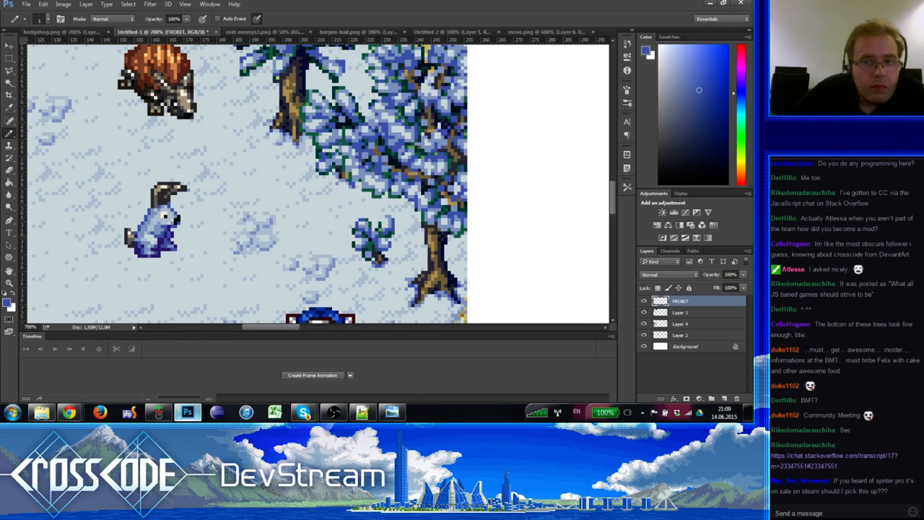
# Step: Refine the rabbit's chest and back contour with dark purple, medium blue and light blue pixels
pyautogui.keyDown('alt'); pyautogui.click(165, 232); pyautogui.keyUp('alt')
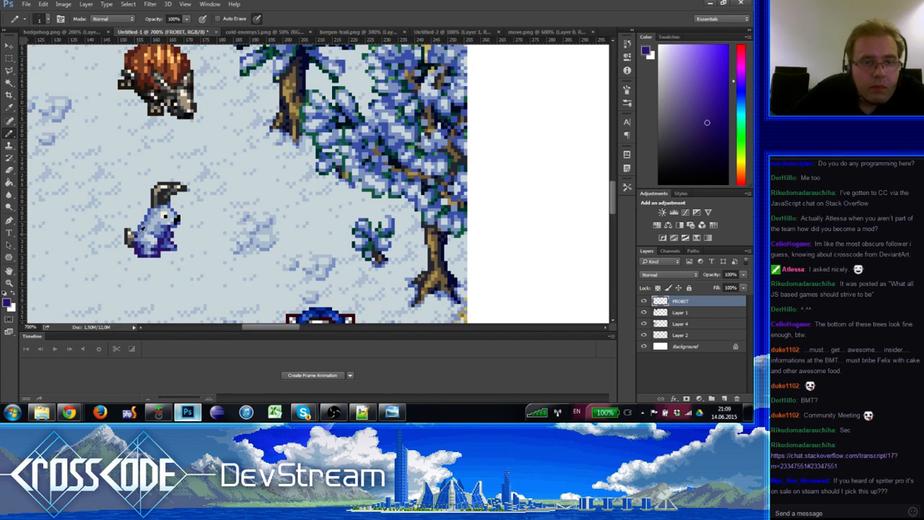
pyautogui.keyDown('alt'); pyautogui.click(151, 214); pyautogui.keyUp('alt')
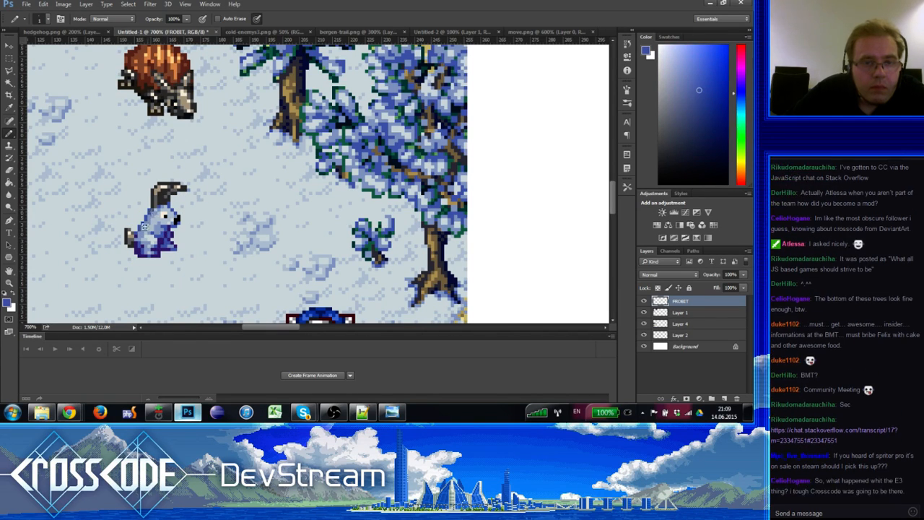
pyautogui.keyDown('alt'); pyautogui.click(148, 218); pyautogui.keyUp('alt')
pyautogui.press('e')
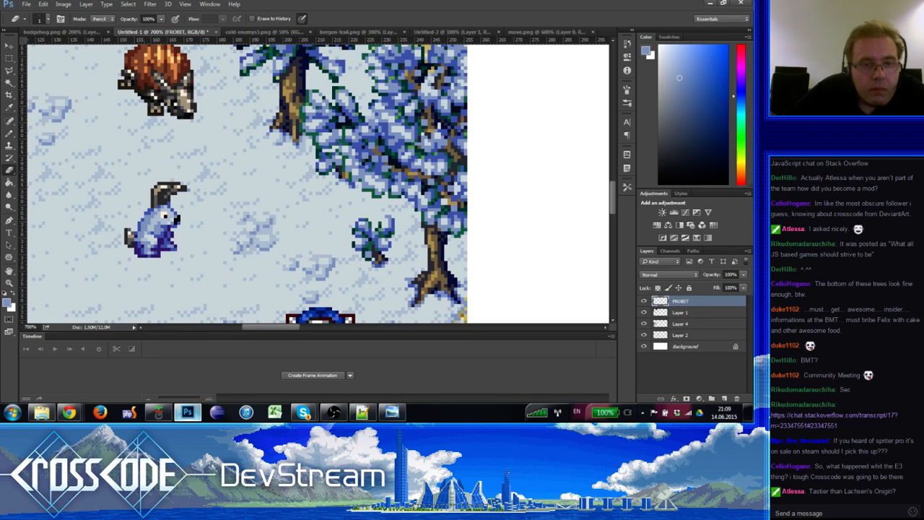
pyautogui.press('b')
pyautogui.keyDown('alt'); pyautogui.click(146, 210); pyautogui.keyUp('alt')
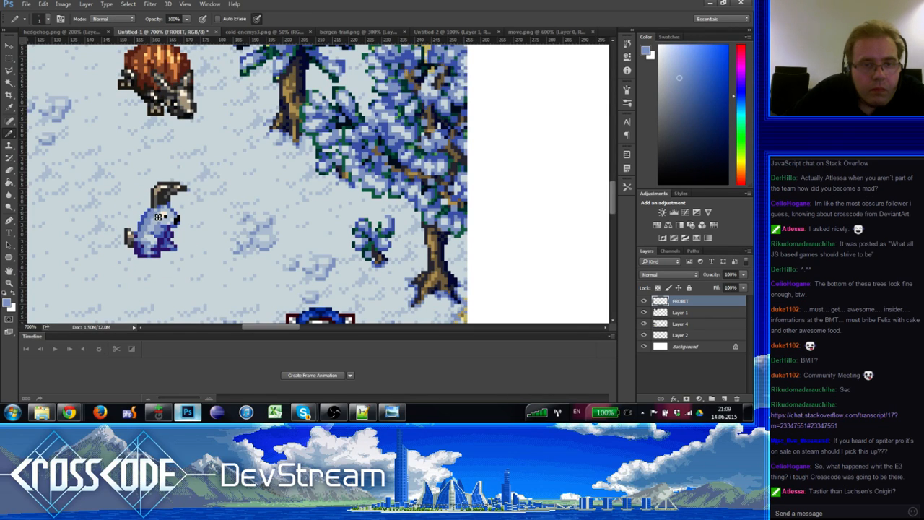
# Step: Touch up the underside of the rabbit's hind leg and foot with light and medium blue pixels
pyautogui.click(155, 254)
pyautogui.moveTo(155, 254); pyautogui.dragTo(148, 256)
pyautogui.click(150, 257)
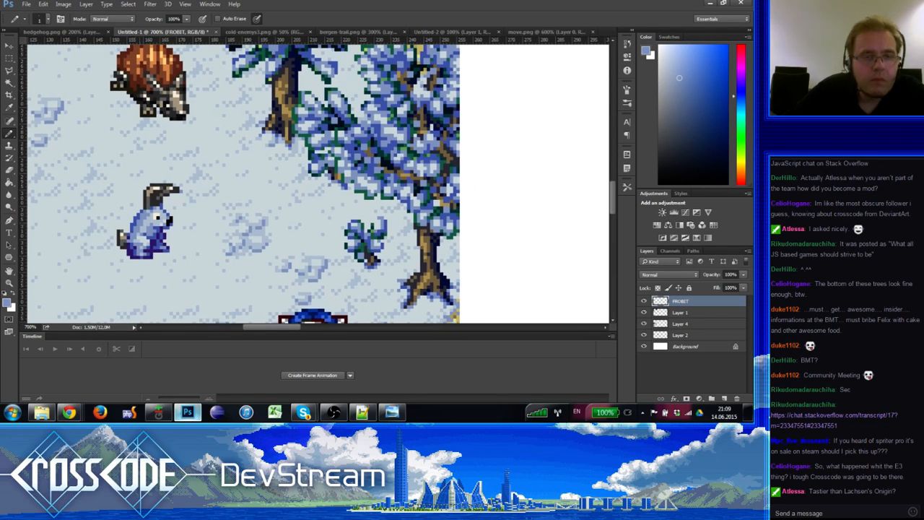
pyautogui.keyDown('alt'); pyautogui.click(150, 251); pyautogui.keyUp('alt')
pyautogui.press('e')
pyautogui.press('b')
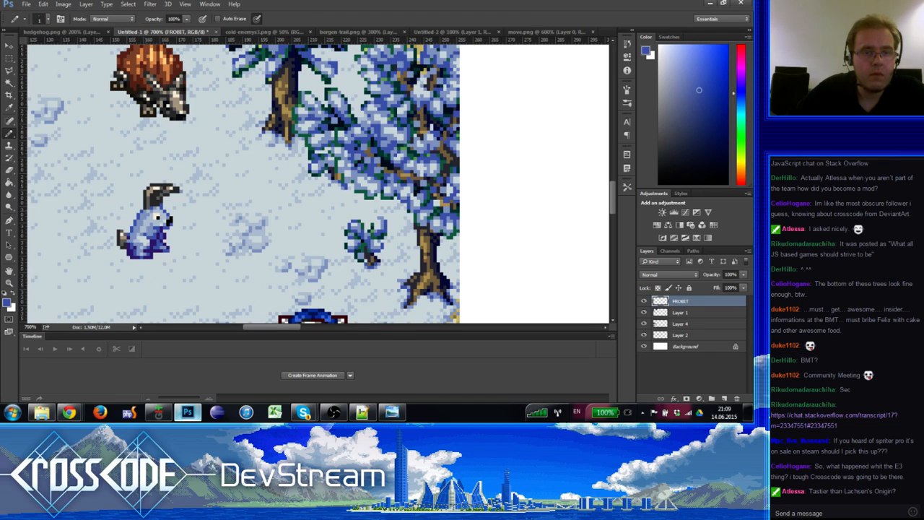
# Step: Refine the rabbit's back and haunch contour with medium blue and dark purple pixels
pyautogui.keyDown('alt'); pyautogui.click(133, 226); pyautogui.keyUp('alt')
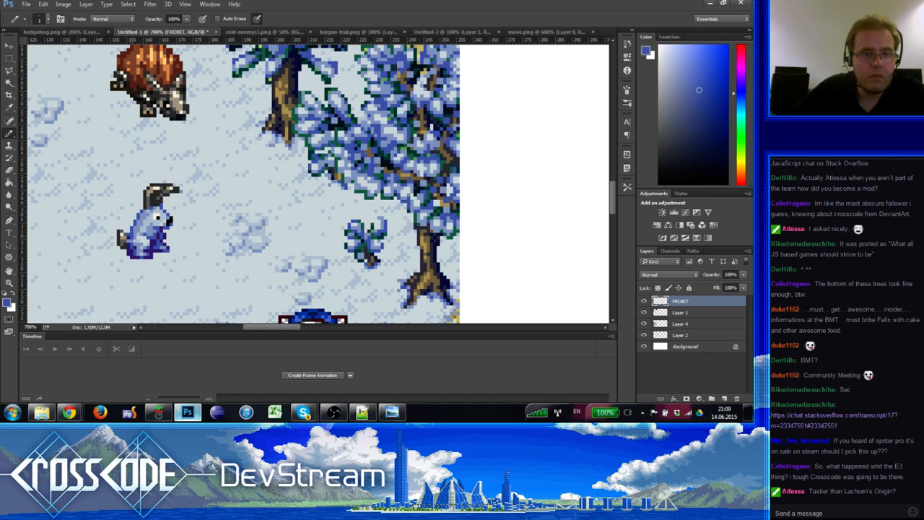
pyautogui.keyDown('alt'); pyautogui.click(130, 236); pyautogui.keyUp('alt')
pyautogui.keyDown('alt'); pyautogui.click(131, 239); pyautogui.keyUp('alt')
pyautogui.keyDown('alt'); pyautogui.click(136, 235); pyautogui.keyUp('alt')
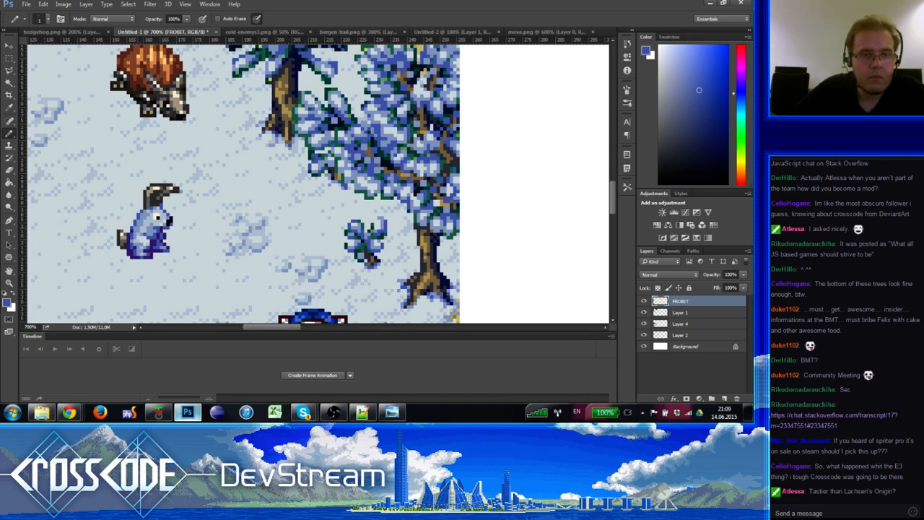
pyautogui.keyDown('alt'); pyautogui.click(135, 229); pyautogui.keyUp('alt')
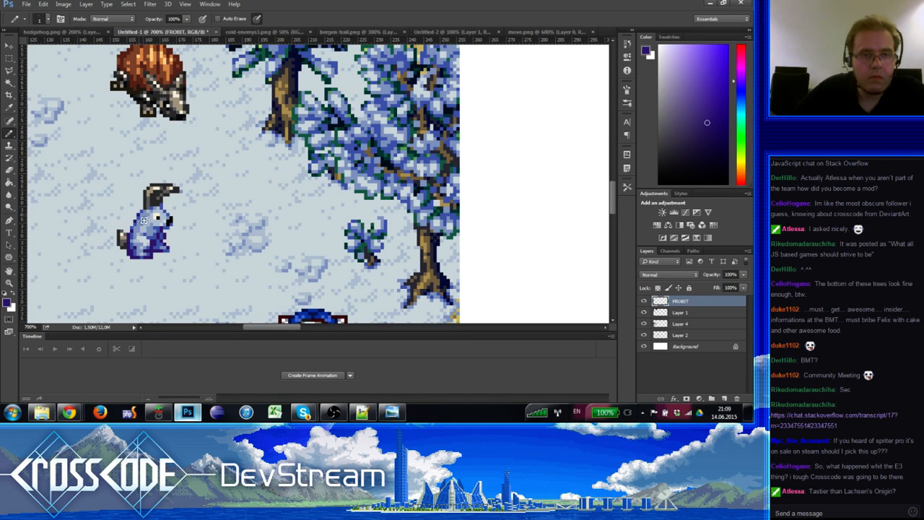
pyautogui.moveTo(147, 263); pyautogui.dragTo(136, 302)
pyautogui.moveTo(52, 298); pyautogui.dragTo(193, 202)
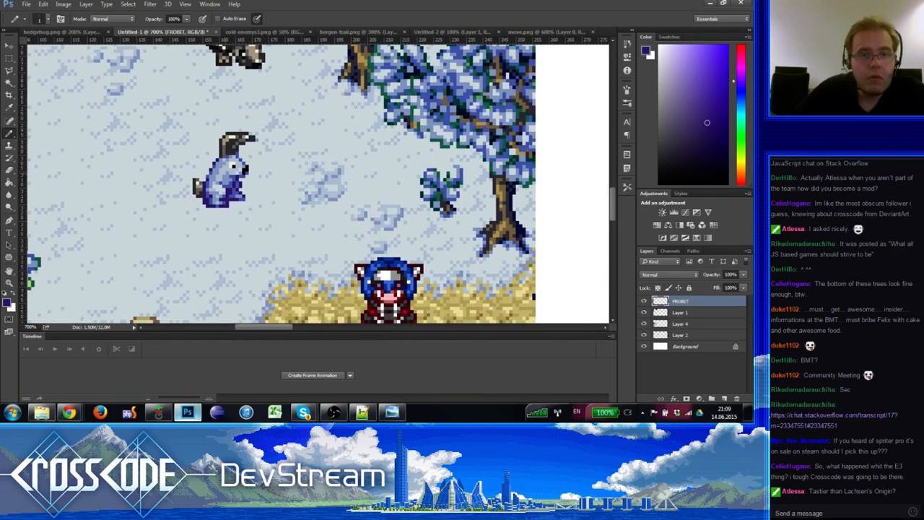
# Step: Rework the rabbit's chest and front paw with medium blue and dark purple pixels, erasing stray edge pixels
pyautogui.keyDown('alt'); pyautogui.click(237, 178); pyautogui.keyUp('alt')
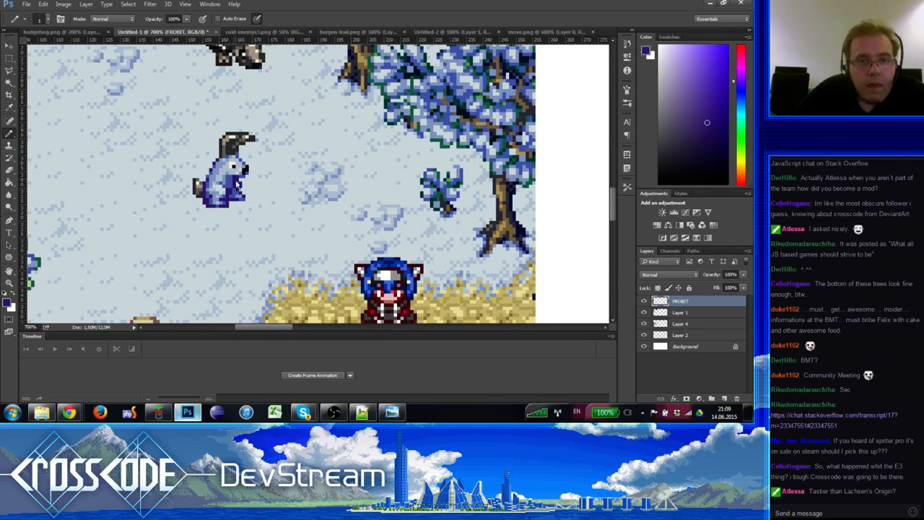
pyautogui.keyDown('alt'); pyautogui.click(228, 171); pyautogui.keyUp('alt')
pyautogui.keyDown('alt'); pyautogui.click(229, 179); pyautogui.keyUp('alt')
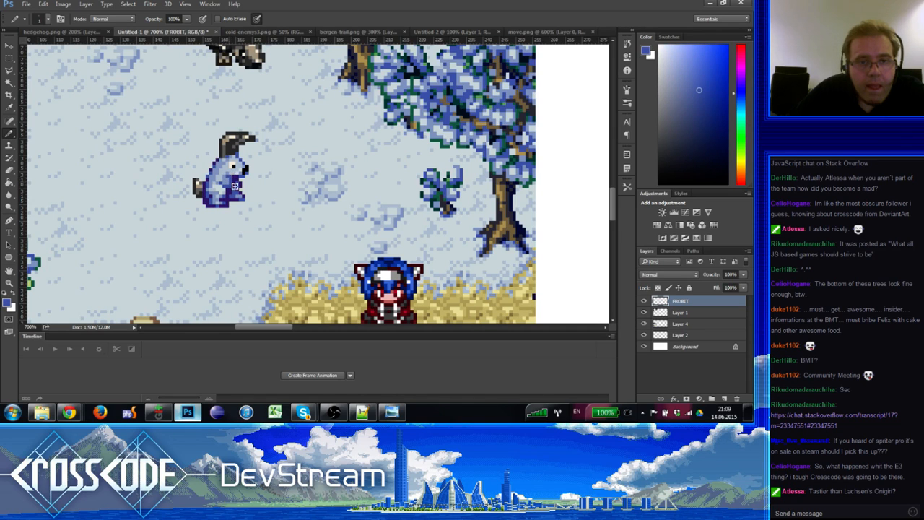
pyautogui.keyDown('alt'); pyautogui.click(232, 179); pyautogui.keyUp('alt')
pyautogui.moveTo(232, 178); pyautogui.dragTo(221, 192)
pyautogui.keyDown('alt'); pyautogui.click(219, 189); pyautogui.keyUp('alt')
pyautogui.keyDown('alt'); pyautogui.click(219, 190); pyautogui.keyUp('alt')
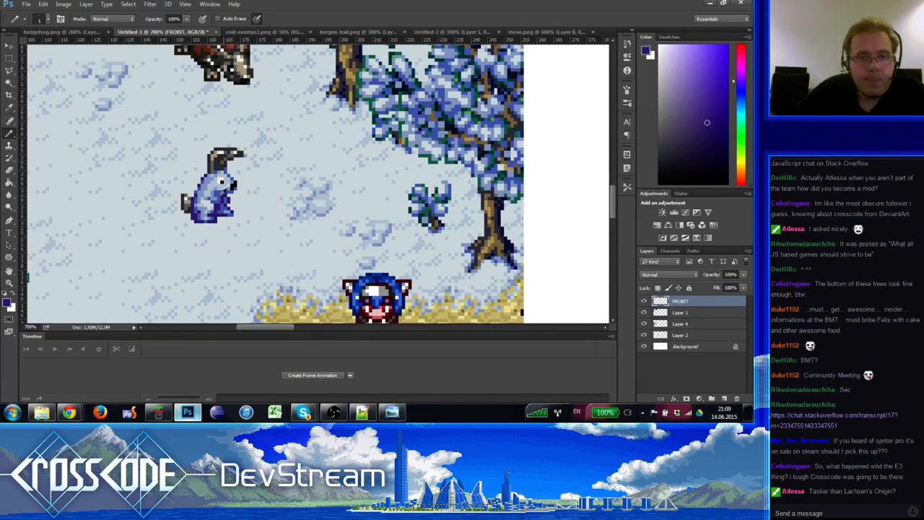
pyautogui.keyDown('alt'); pyautogui.click(225, 196); pyautogui.keyUp('alt')
pyautogui.keyDown('alt'); pyautogui.click(230, 196); pyautogui.keyUp('alt')
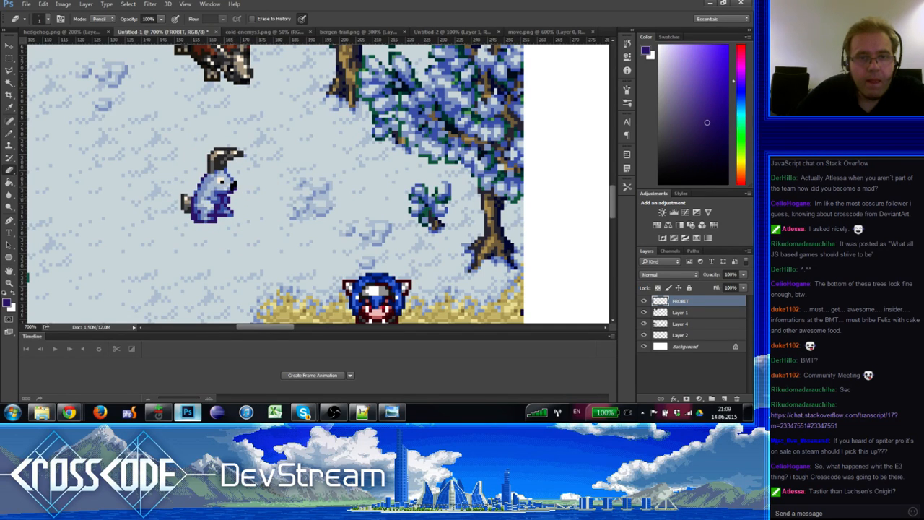
# Step: Shade the rabbit's ears with dark grey, mid grey and beige pixels sampled from the sprite
pyautogui.moveTo(209, 223); pyautogui.dragTo(184, 318)
pyautogui.moveTo(274, 196); pyautogui.dragTo(229, 137)
pyautogui.keyDown('alt'); pyautogui.click(166, 147); pyautogui.keyUp('alt')
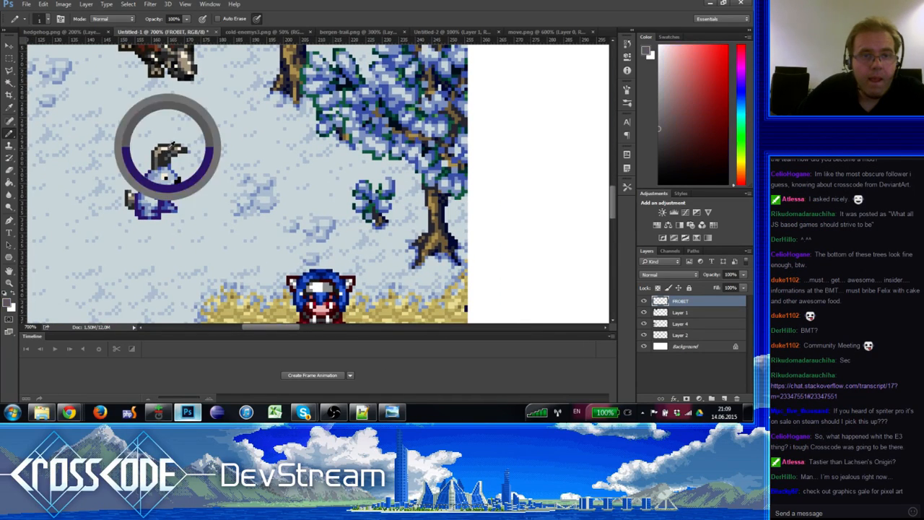
pyautogui.keyDown('alt'); pyautogui.click(166, 177); pyautogui.keyUp('alt')
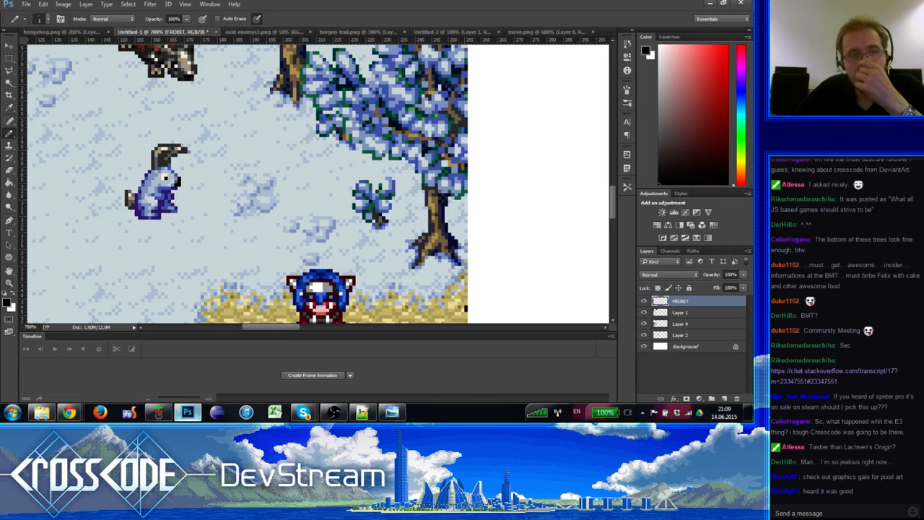
pyautogui.keyDown('alt'); pyautogui.click(158, 151); pyautogui.keyUp('alt')
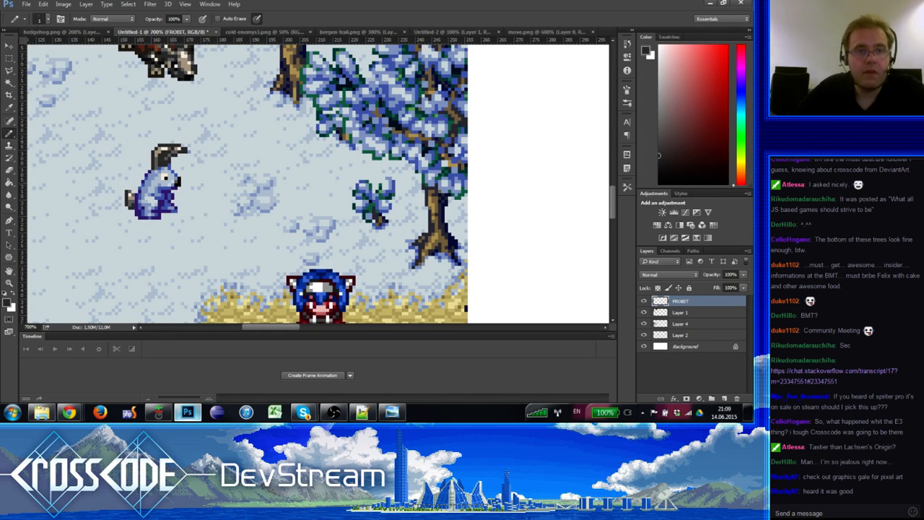
pyautogui.keyDown('alt'); pyautogui.click(165, 147); pyautogui.keyUp('alt')
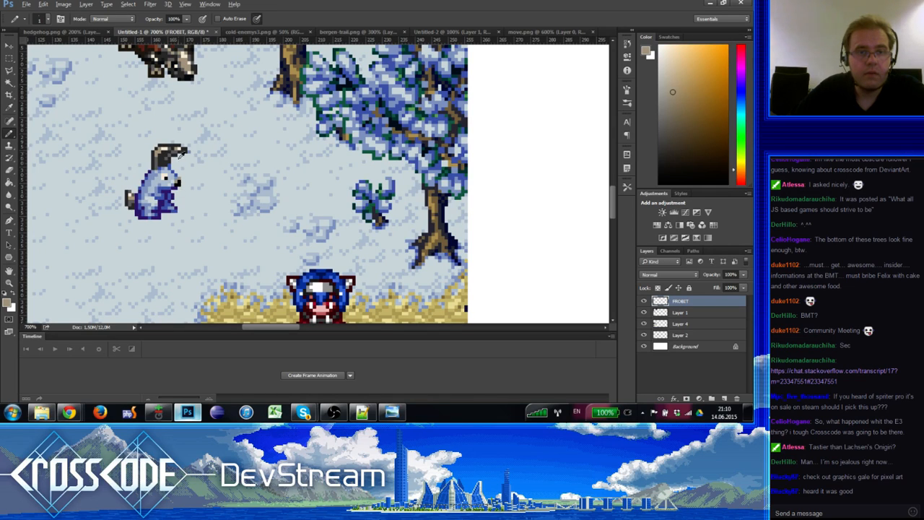
pyautogui.keyDown('alt'); pyautogui.click(174, 153); pyautogui.keyUp('alt')
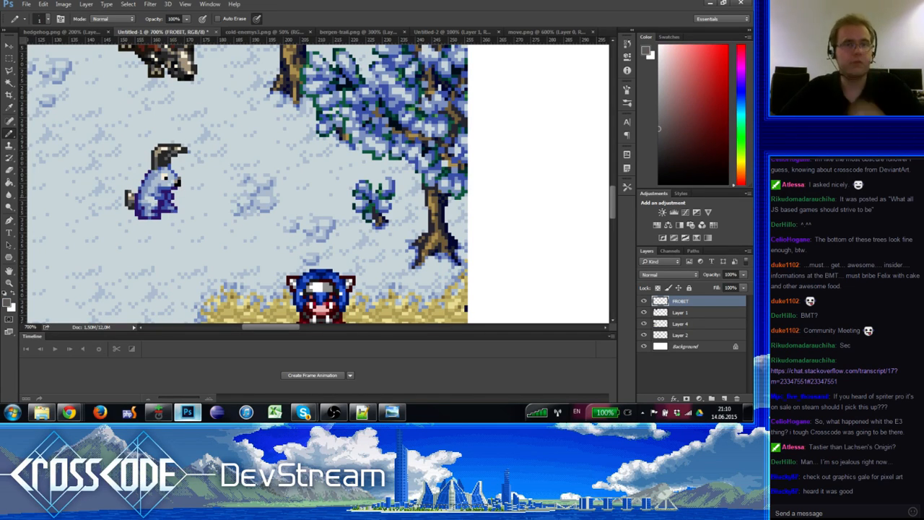
# Step: Adjust the pixels around the rabbit's eye and muzzle using grey, pale blue and medium blue sampled from the sprite
pyautogui.keyDown('alt'); pyautogui.click(150, 170); pyautogui.keyUp('alt')
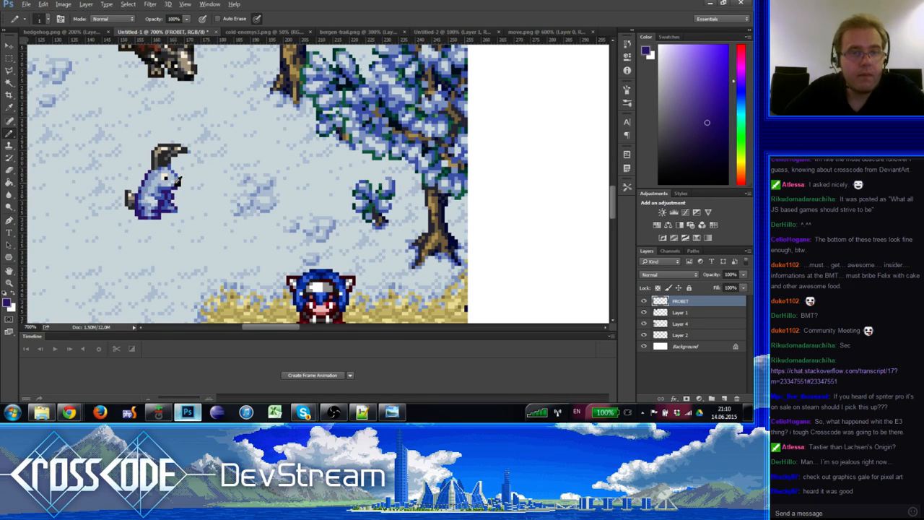
pyautogui.keyDown('alt'); pyautogui.click(174, 183); pyautogui.keyUp('alt')
pyautogui.keyDown('alt'); pyautogui.click(174, 154); pyautogui.keyUp('alt')
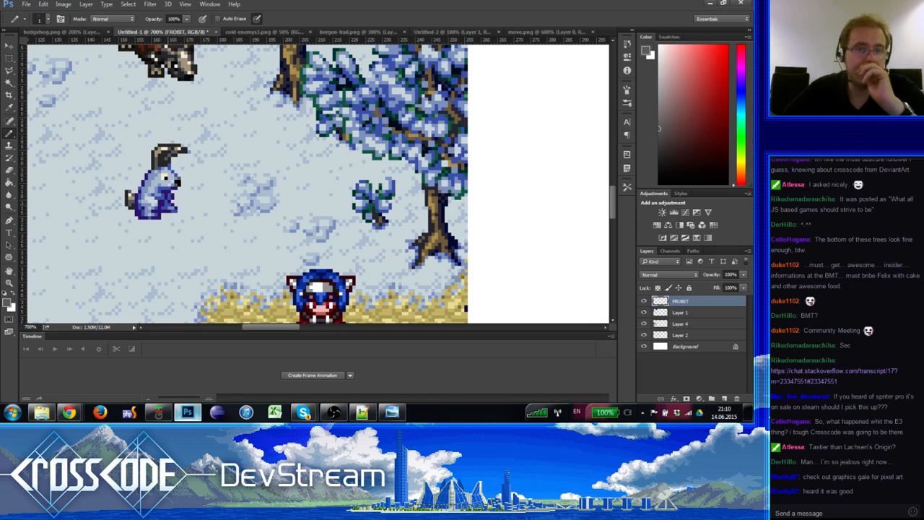
pyautogui.keyDown('alt'); pyautogui.click(173, 182); pyautogui.keyUp('alt')
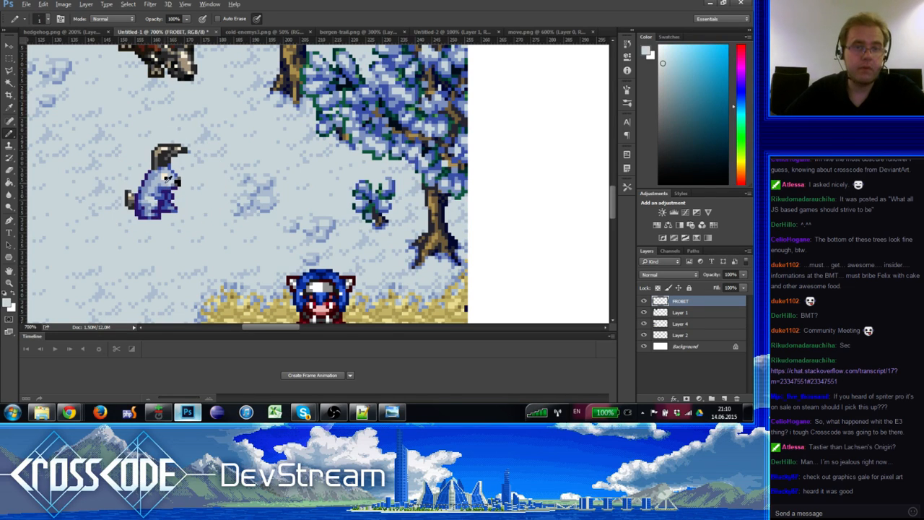
pyautogui.keyDown('alt'); pyautogui.click(167, 182); pyautogui.keyUp('alt')
pyautogui.keyDown('alt'); pyautogui.click(172, 177); pyautogui.keyUp('alt')
pyautogui.keyDown('alt'); pyautogui.click(168, 182); pyautogui.keyUp('alt')
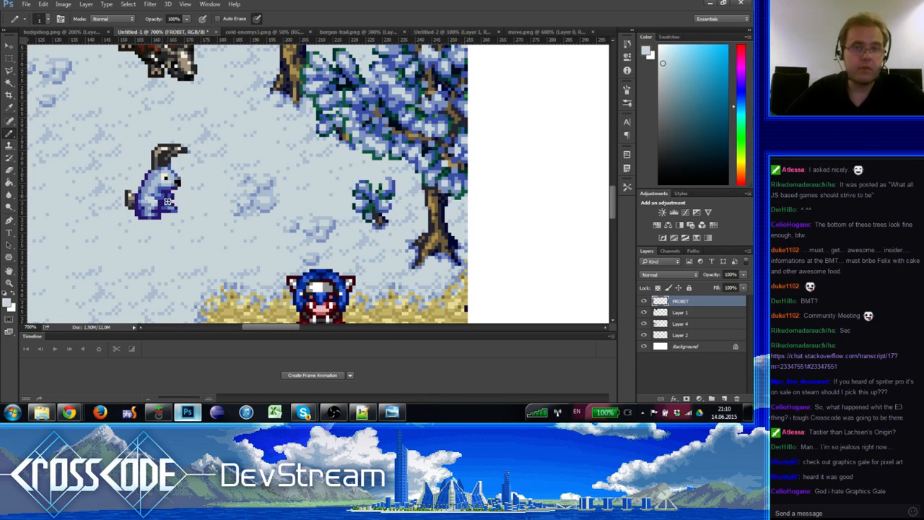
pyautogui.keyDown('alt'); pyautogui.click(163, 186); pyautogui.keyUp('alt')
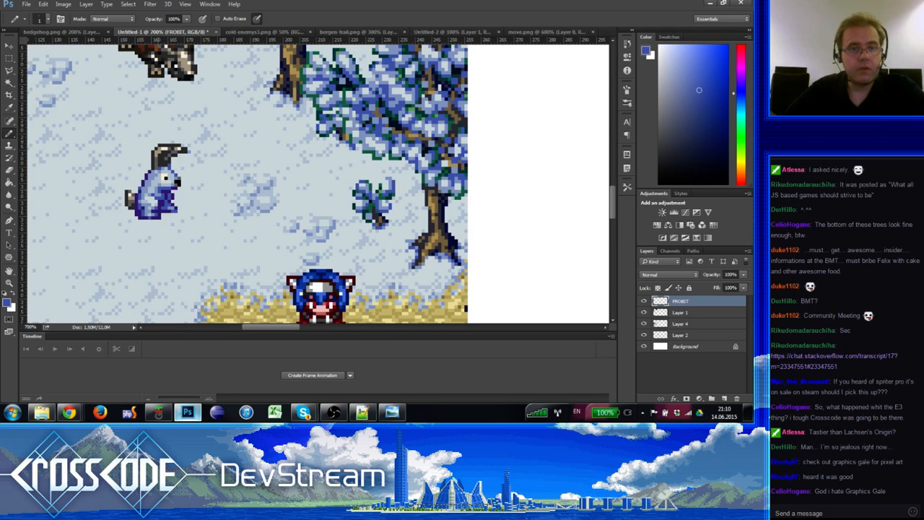
# Step: Blend the rabbit's neck into the shoulder and belly with light and medium blue pixels
pyautogui.keyDown('alt'); pyautogui.click(160, 190); pyautogui.keyUp('alt')
pyautogui.keyDown('alt'); pyautogui.click(160, 193); pyautogui.keyUp('alt')
pyautogui.click(157, 190)
pyautogui.keyDown('alt'); pyautogui.click(156, 194); pyautogui.keyUp('alt')
pyautogui.click(159, 189)
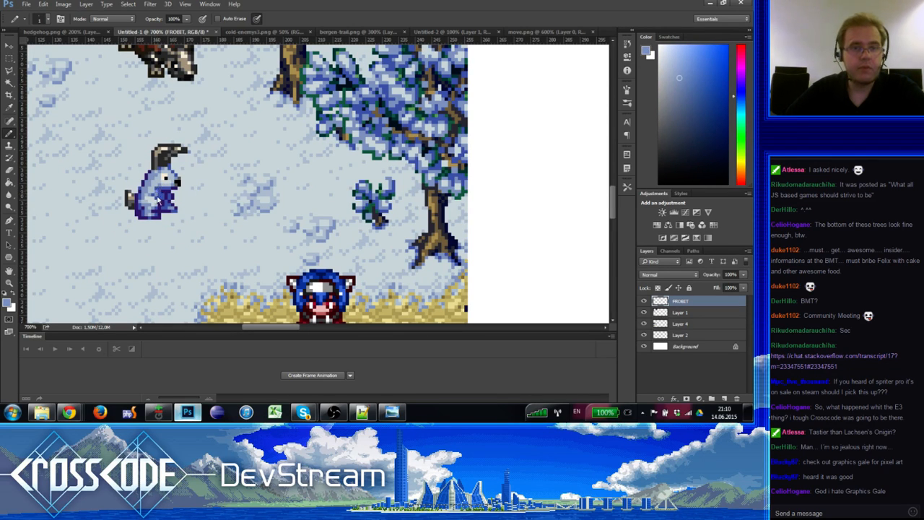
pyautogui.keyDown('alt'); pyautogui.click(159, 199); pyautogui.keyUp('alt')
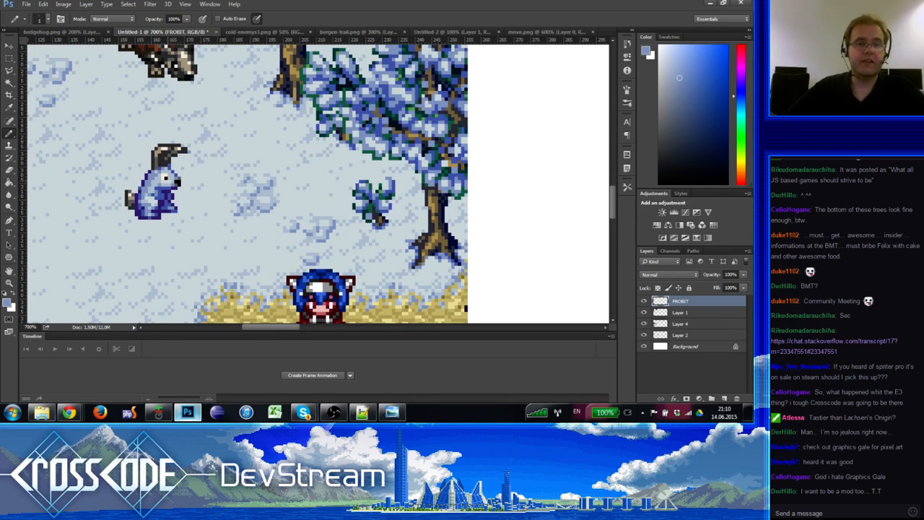
# Step: Retouch the rabbit's cheek and lower muzzle with pale blue and medium blue pixels
pyautogui.keyDown('alt'); pyautogui.click(160, 180); pyautogui.keyUp('alt')
pyautogui.click(168, 189)
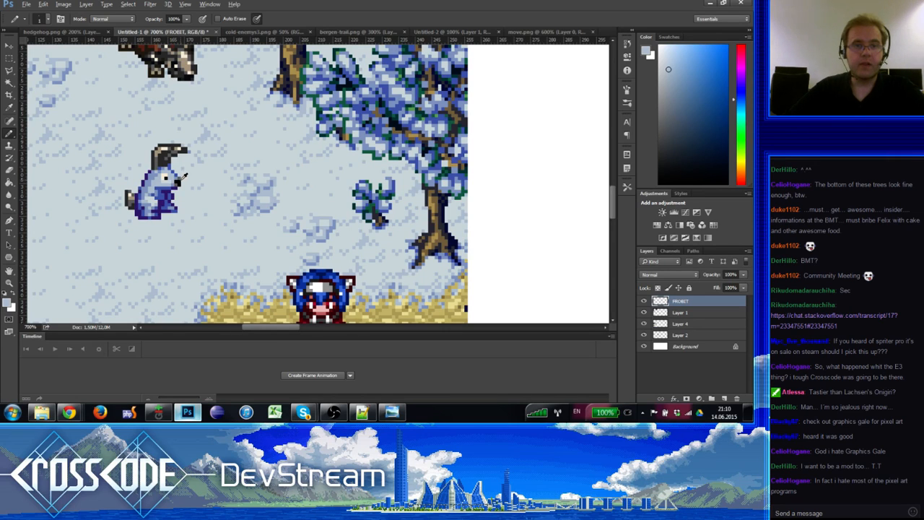
pyautogui.keyDown('alt'); pyautogui.click(176, 181); pyautogui.keyUp('alt')
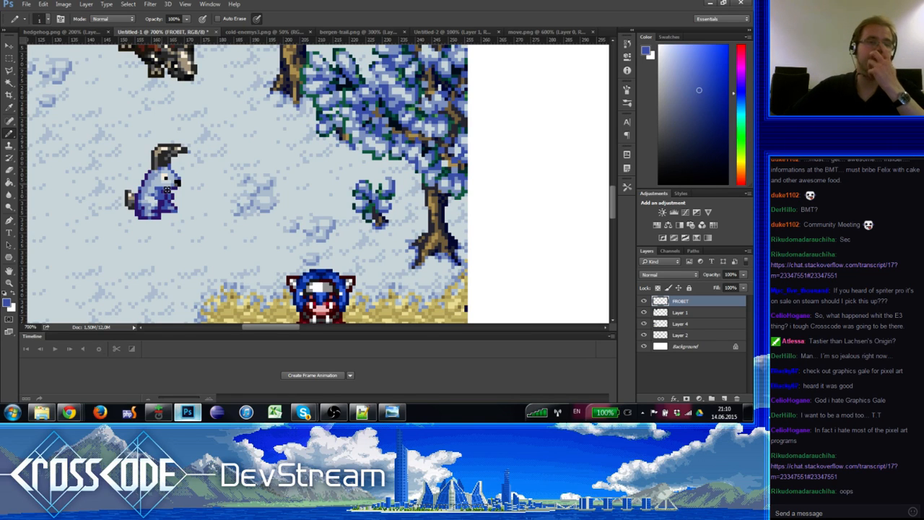
# Step: Check the rabbit sprite at 300% against the surrounding scene and the Frobbit concept art
pyautogui.click(9, 283)
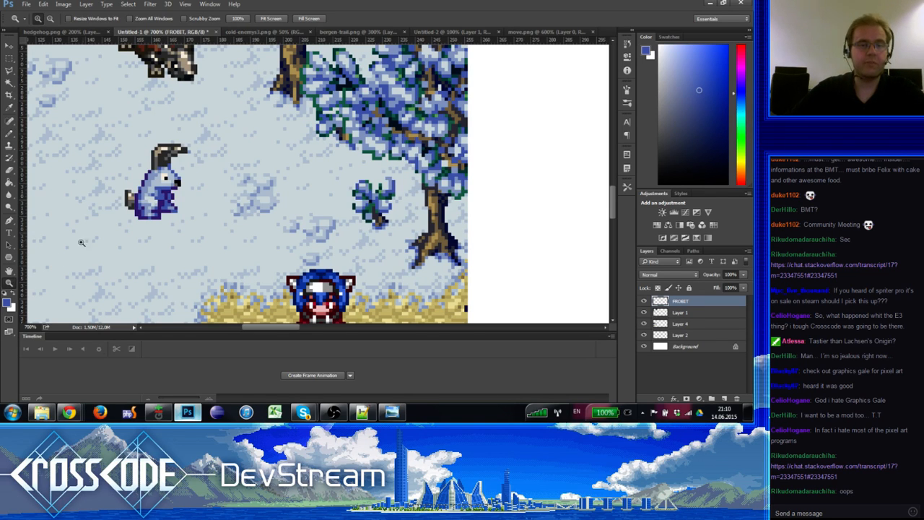
pyautogui.keyDown('alt'); pyautogui.click(101, 219); pyautogui.keyUp('alt')
pyautogui.keyDown('alt'); pyautogui.click(100, 220); pyautogui.keyUp('alt')
pyautogui.keyDown('alt'); pyautogui.click(100, 219); pyautogui.keyUp('alt')
pyautogui.keyDown('alt'); pyautogui.click(97, 217); pyautogui.keyUp('alt')
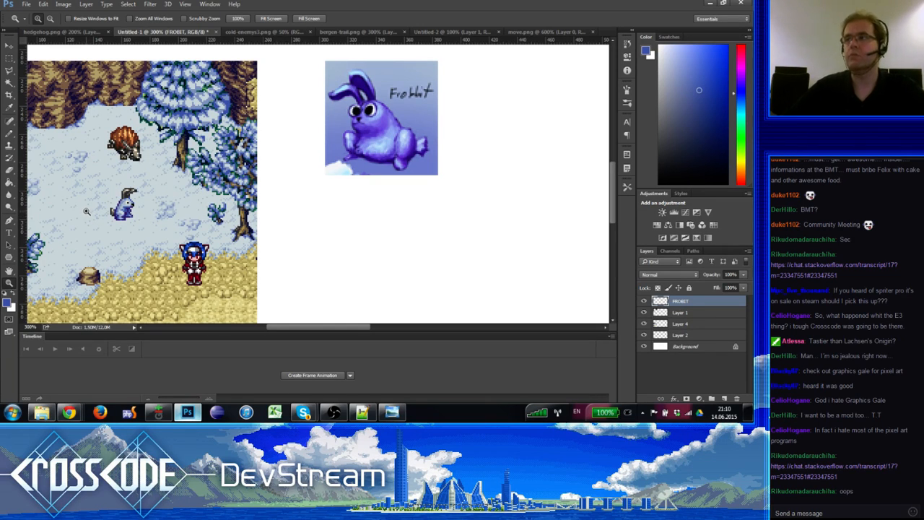
pyautogui.click(120, 214)
pyautogui.click(120, 215)
pyautogui.click(121, 214)
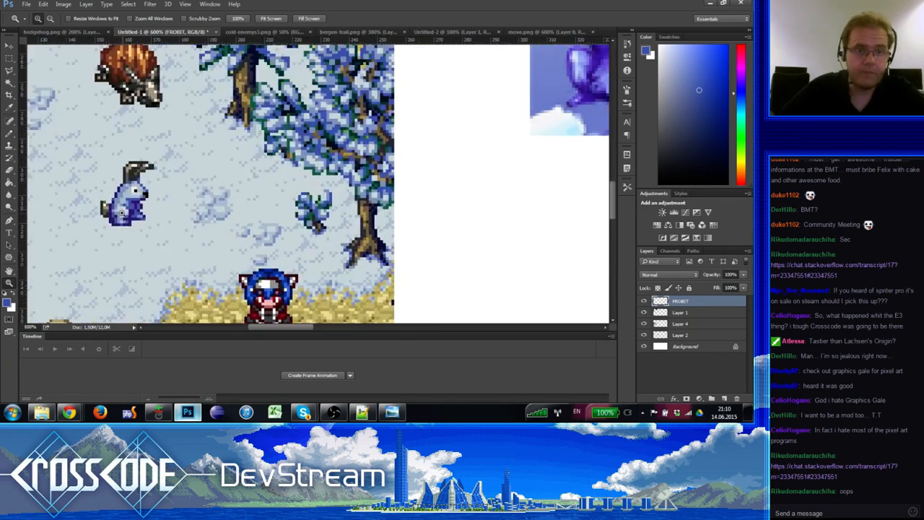
pyautogui.click(119, 210)
pyautogui.click(120, 209)
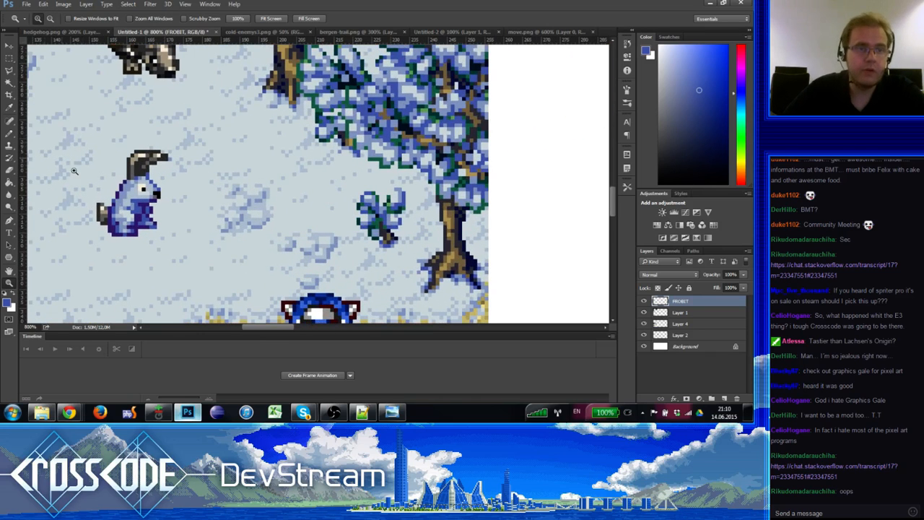
# Step: Redraw the outline of the rabbit's upper back with dark purple and medium blue pencil pixels
pyautogui.click(11, 137)
pyautogui.moveTo(110, 194); pyautogui.dragTo(142, 171)
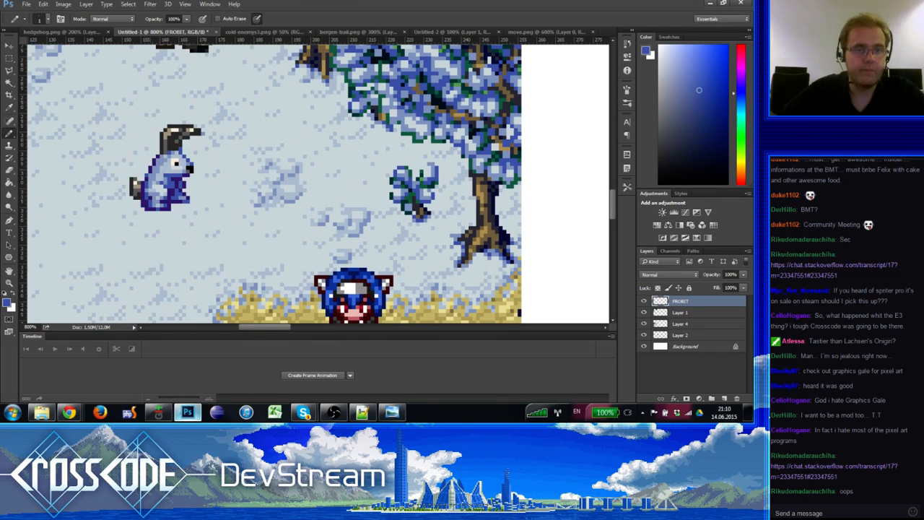
pyautogui.keyDown('alt'); pyautogui.click(154, 162); pyautogui.keyUp('alt')
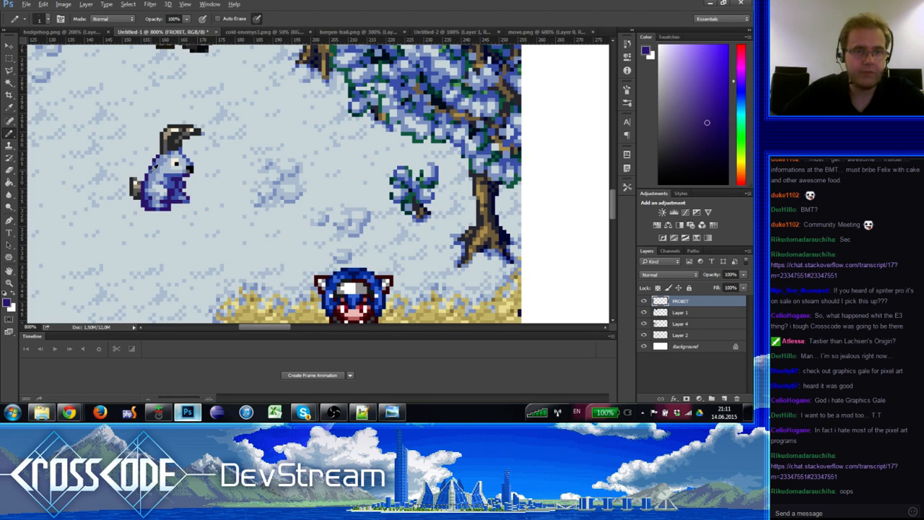
pyautogui.keyDown('alt'); pyautogui.click(147, 179); pyautogui.keyUp('alt')
pyautogui.moveTo(155, 200); pyautogui.dragTo(176, 211)
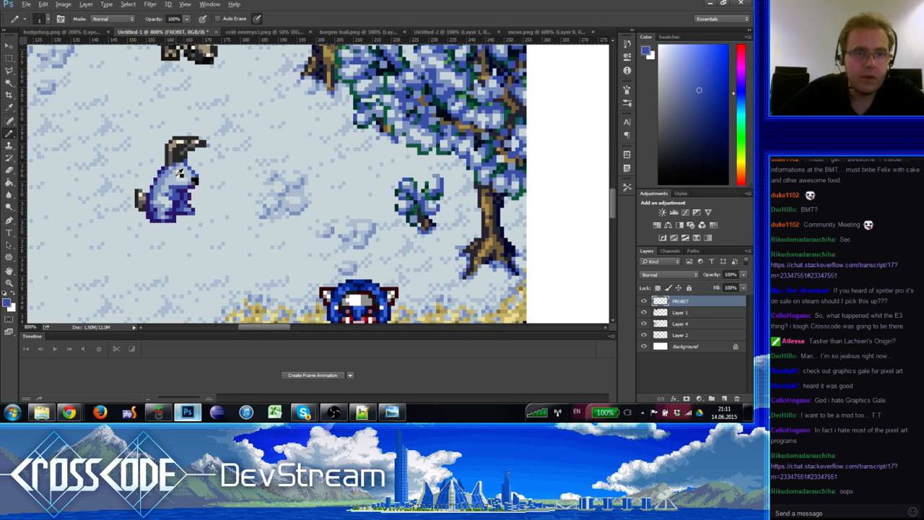
# Step: Shade the back of the rabbit's head and the area under its cheek with light and medium blue pixels
pyautogui.keyDown('alt'); pyautogui.click(177, 173); pyautogui.keyUp('alt')
pyautogui.keyDown('alt'); pyautogui.click(170, 172); pyautogui.keyUp('alt')
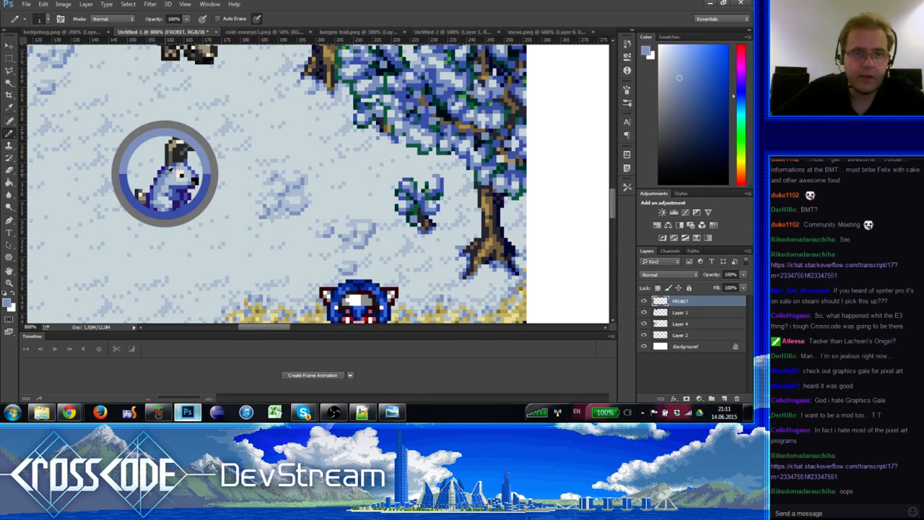
pyautogui.keyDown('alt'); pyautogui.click(174, 183); pyautogui.keyUp('alt')
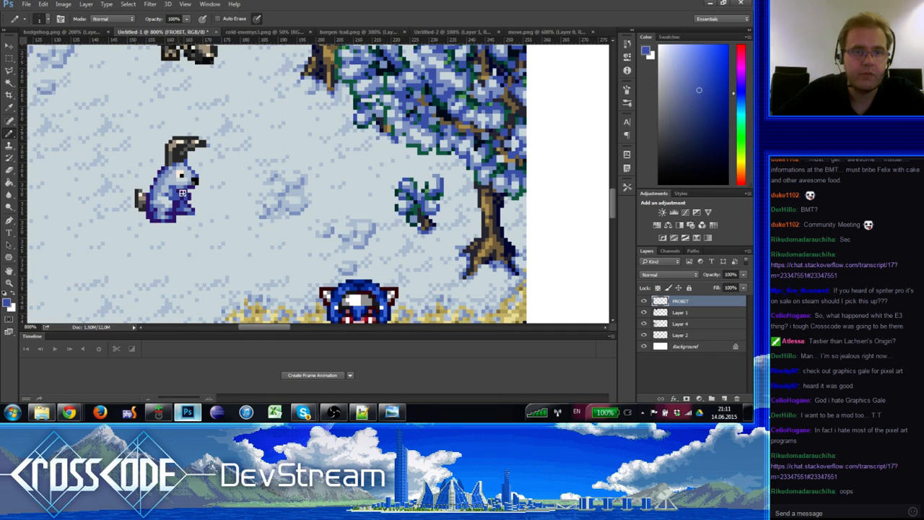
pyautogui.keyDown('alt'); pyautogui.click(182, 187); pyautogui.keyUp('alt')
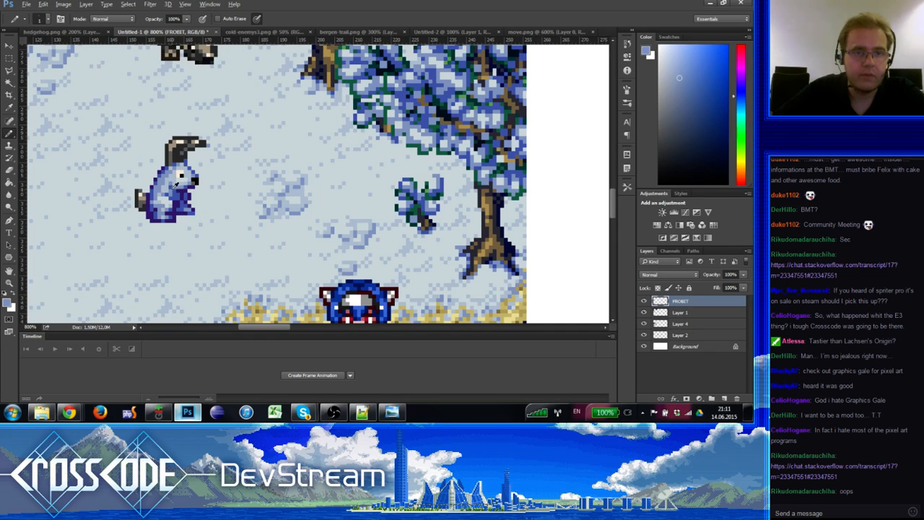
pyautogui.keyDown('alt'); pyautogui.click(175, 183); pyautogui.keyUp('alt')
pyautogui.keyDown('alt'); pyautogui.click(174, 187); pyautogui.keyUp('alt')
pyautogui.moveTo(182, 205); pyautogui.dragTo(175, 202)
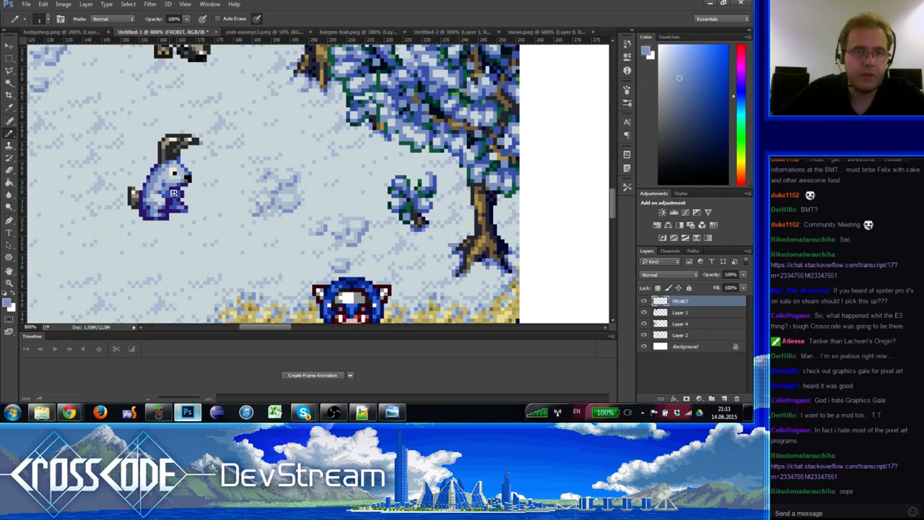
# Step: Retouch the area beneath the rabbit's cheek with light and medium blue pencil pixels
pyautogui.keyDown('alt'); pyautogui.click(173, 193); pyautogui.keyUp('alt')
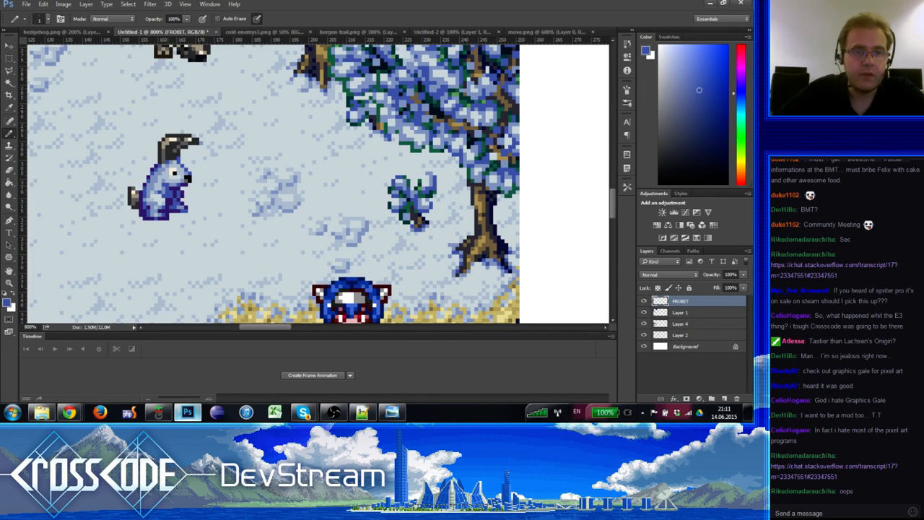
pyautogui.keyDown('alt'); pyautogui.click(168, 182); pyautogui.keyUp('alt')
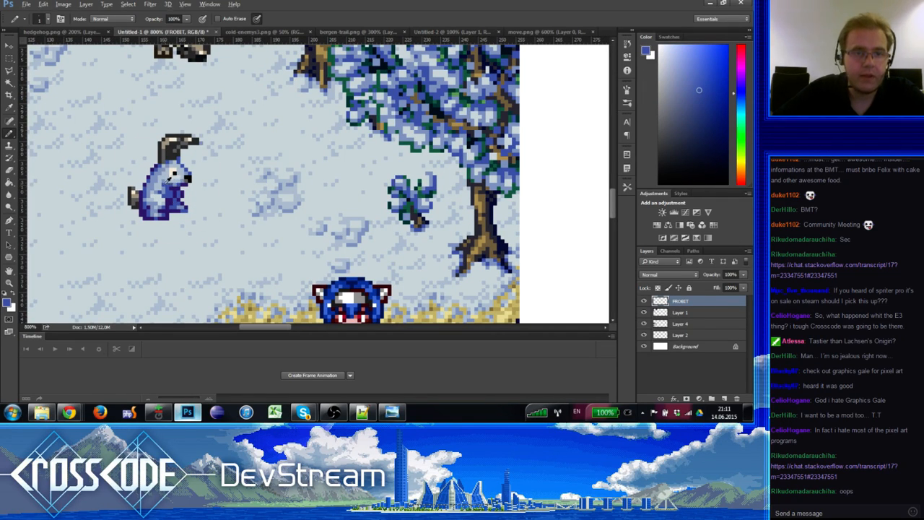
pyautogui.keyDown('alt'); pyautogui.click(174, 183); pyautogui.keyUp('alt')
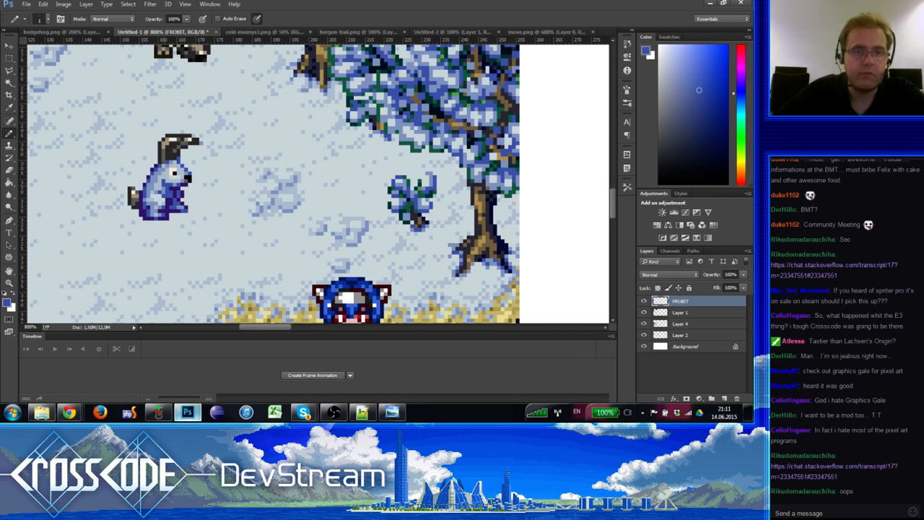
pyautogui.keyDown('alt'); pyautogui.click(172, 190); pyautogui.keyUp('alt')
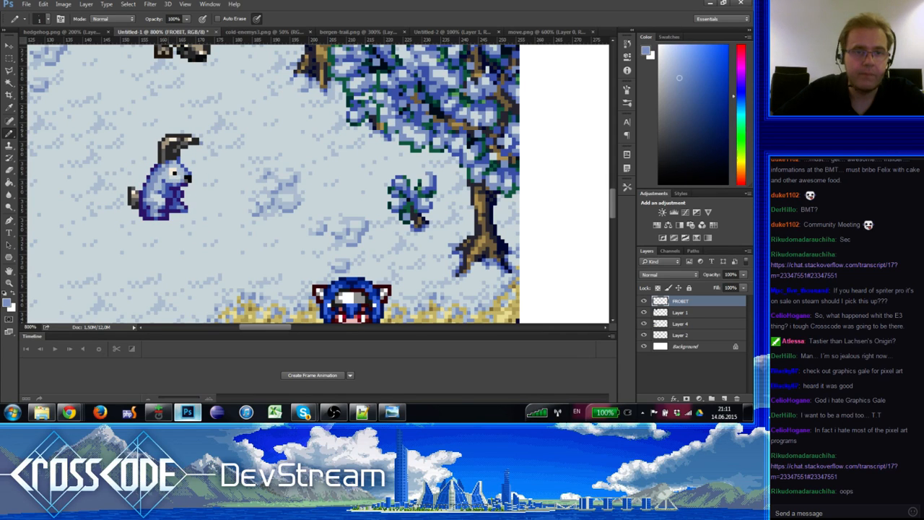
# Step: Redefine the edge between the rabbit's chin and chest with dark purple and medium blue pixels
pyautogui.moveTo(175, 211); pyautogui.dragTo(173, 214)
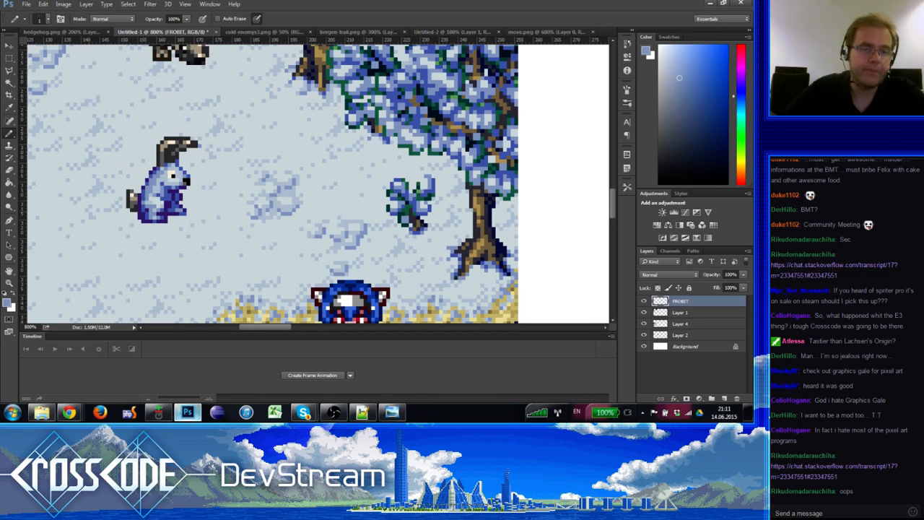
pyautogui.keyDown('alt'); pyautogui.click(174, 187); pyautogui.keyUp('alt')
pyautogui.click(173, 188)
pyautogui.keyDown('alt'); pyautogui.click(172, 192); pyautogui.keyUp('alt')
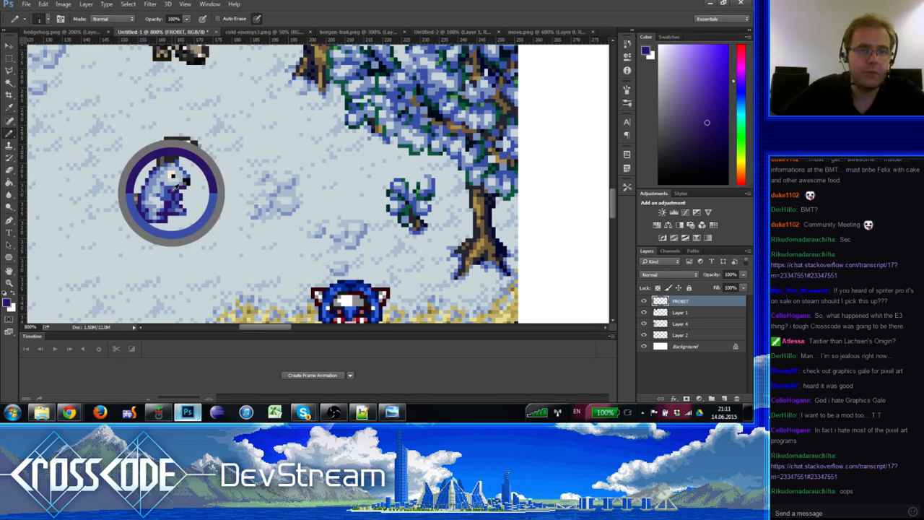
pyautogui.click(173, 190)
pyautogui.keyDown('alt'); pyautogui.click(174, 186); pyautogui.keyUp('alt')
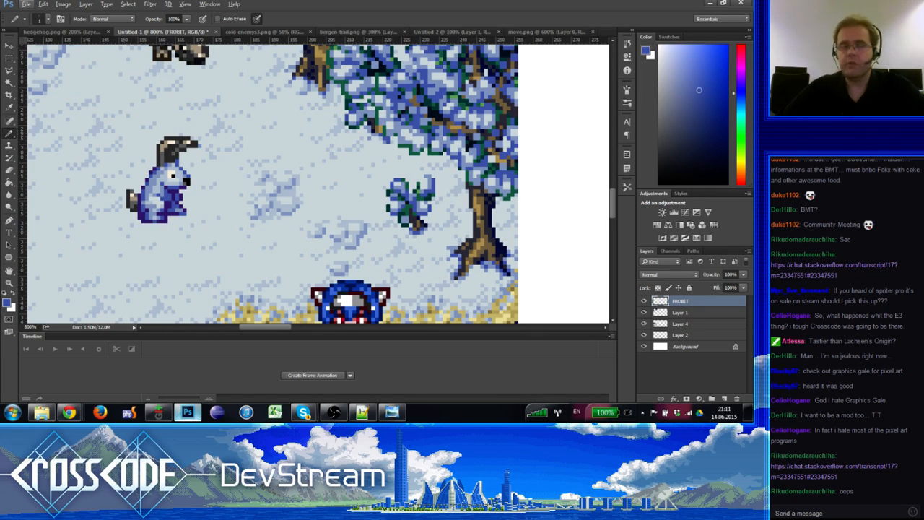
# Step: Touch up the fur around the rabbit's eye with light and medium blue pixels
pyautogui.keyDown('alt'); pyautogui.click(173, 170); pyautogui.keyUp('alt')
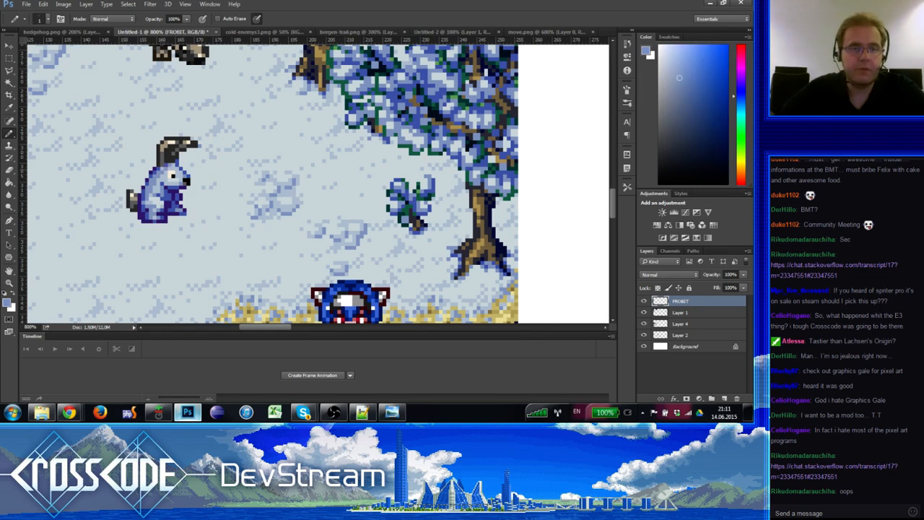
pyautogui.keyDown('alt'); pyautogui.click(174, 173); pyautogui.keyUp('alt')
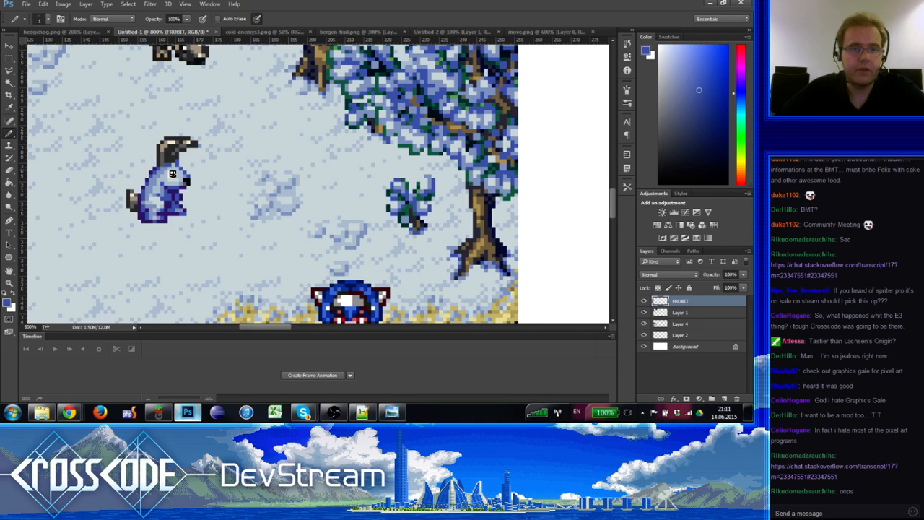
pyautogui.keyDown('alt'); pyautogui.click(174, 174); pyautogui.keyUp('alt')
pyautogui.keyDown('alt'); pyautogui.click(172, 173); pyautogui.keyUp('alt')
pyautogui.keyDown('alt'); pyautogui.click(174, 174); pyautogui.keyUp('alt')
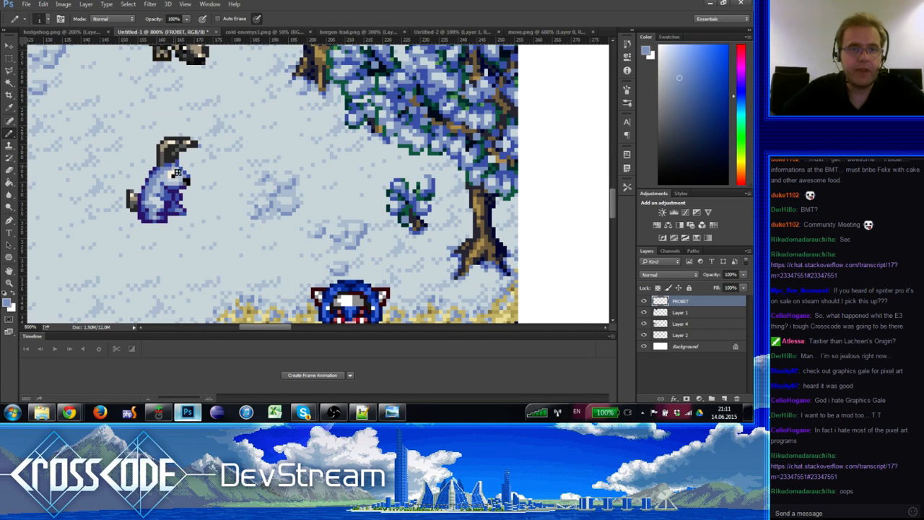
pyautogui.keyDown('alt'); pyautogui.click(172, 173); pyautogui.keyUp('alt')
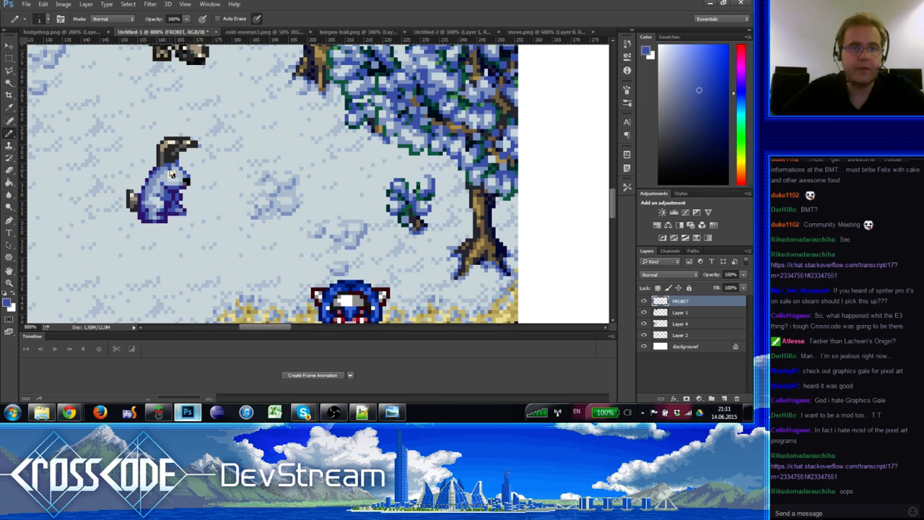
# Step: Blend the base of the rabbit's ears into the forehead with dark gray, mid gray and light blue pixels
pyautogui.keyDown('alt'); pyautogui.click(172, 159); pyautogui.keyUp('alt')
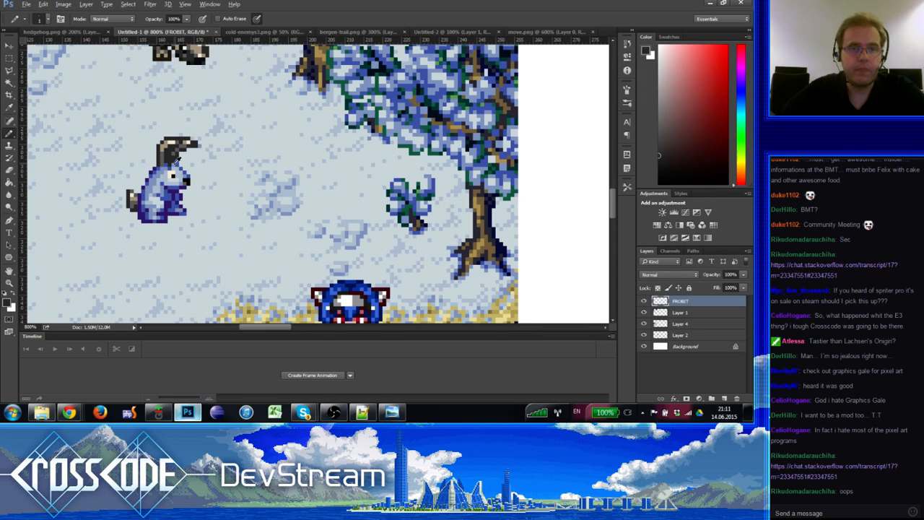
pyautogui.keyDown('alt'); pyautogui.click(175, 153); pyautogui.keyUp('alt')
pyautogui.scroll(1, 174, 186)
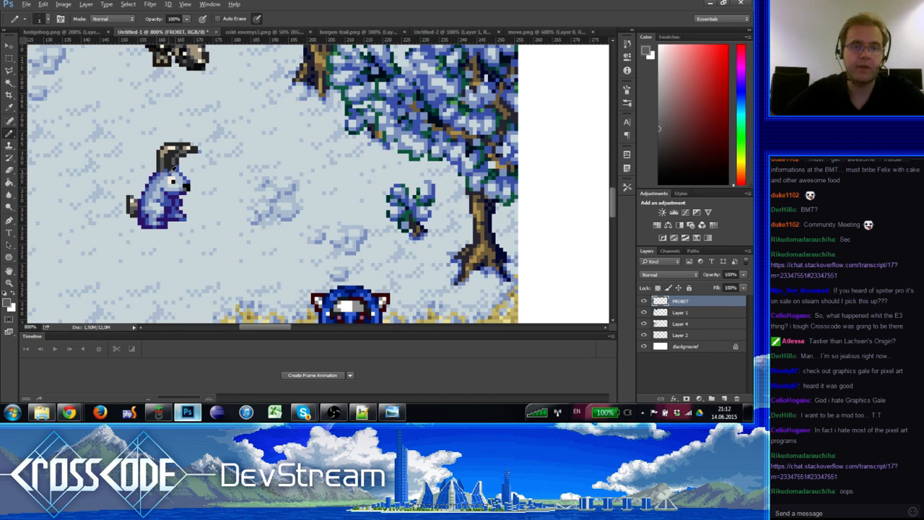
pyautogui.keyDown('alt'); pyautogui.click(173, 169); pyautogui.keyUp('alt')
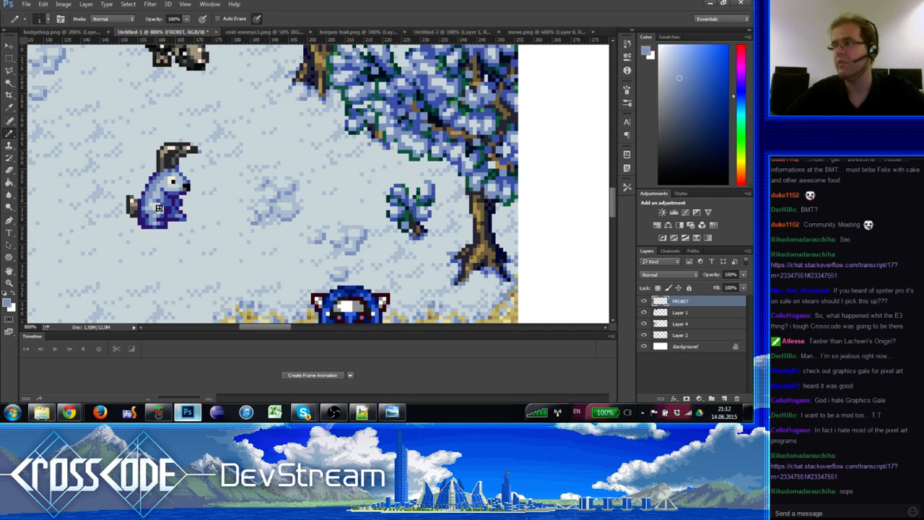
# Step: Check the rabbit against the surrounding scene and rework its back outline and flank with dark purple and medium blue pixels
pyautogui.click(9, 283)
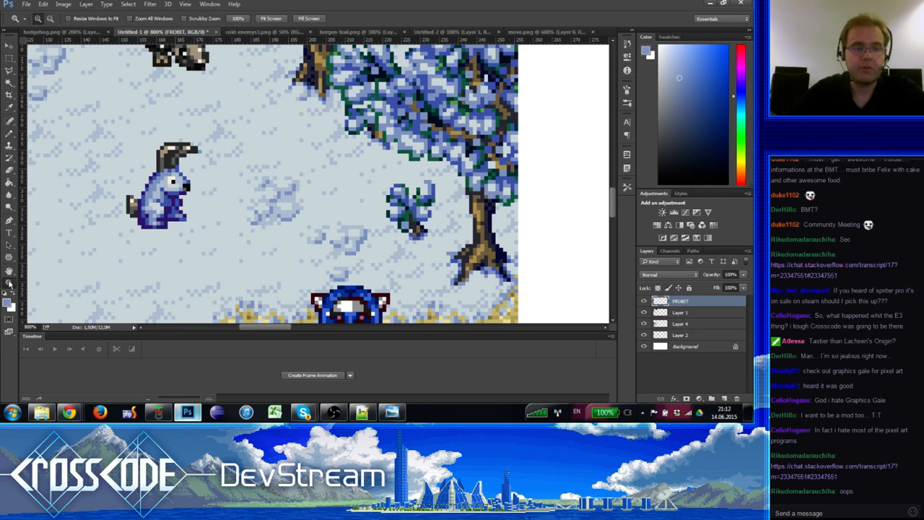
pyautogui.keyDown('alt'); pyautogui.click(140, 202); pyautogui.keyUp('alt')
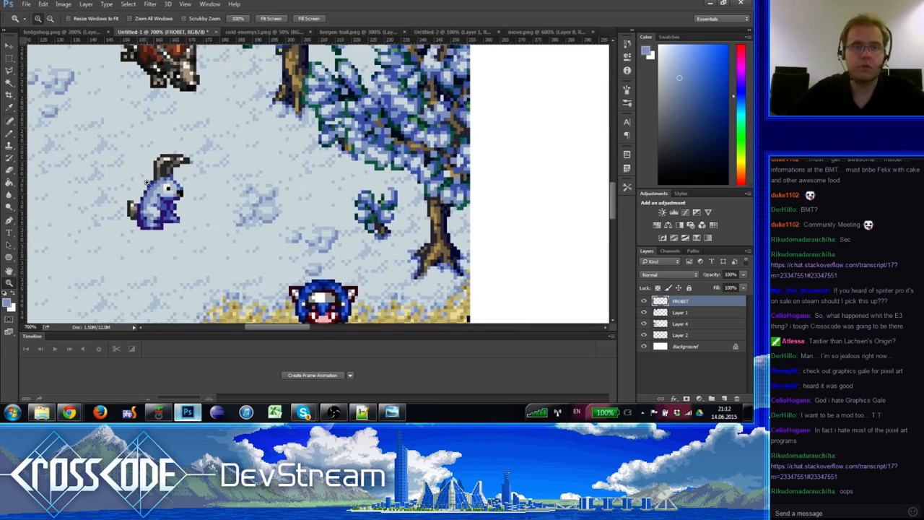
pyautogui.keyDown('alt'); pyautogui.click(138, 203); pyautogui.keyUp('alt')
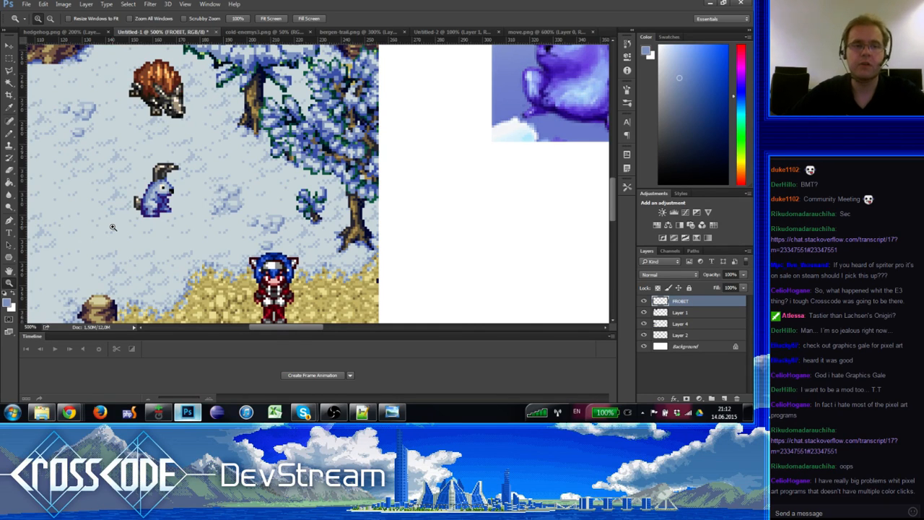
pyautogui.click(139, 187)
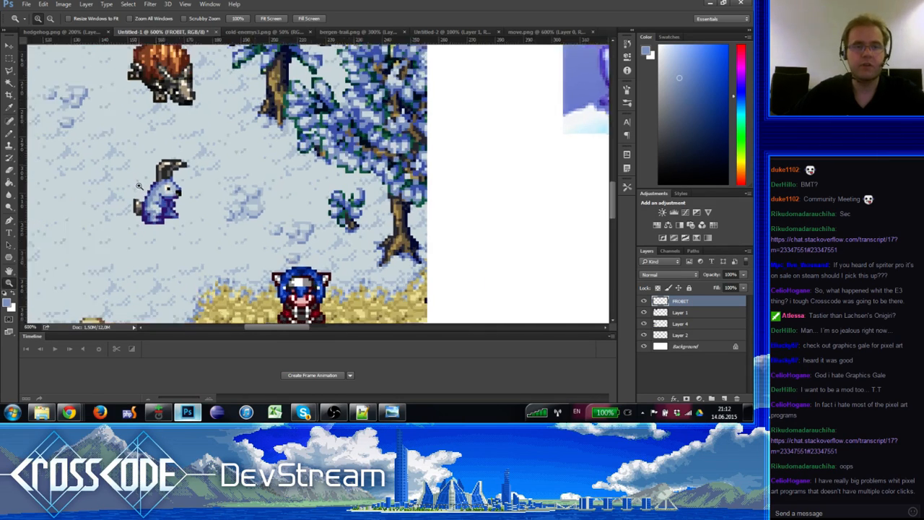
pyautogui.click(140, 187)
pyautogui.press('b')
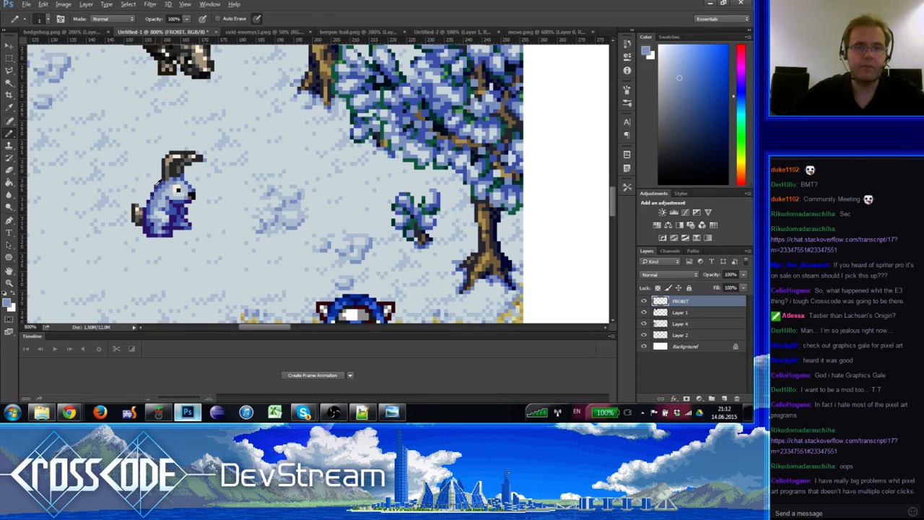
pyautogui.keyDown('alt'); pyautogui.click(158, 199); pyautogui.keyUp('alt')
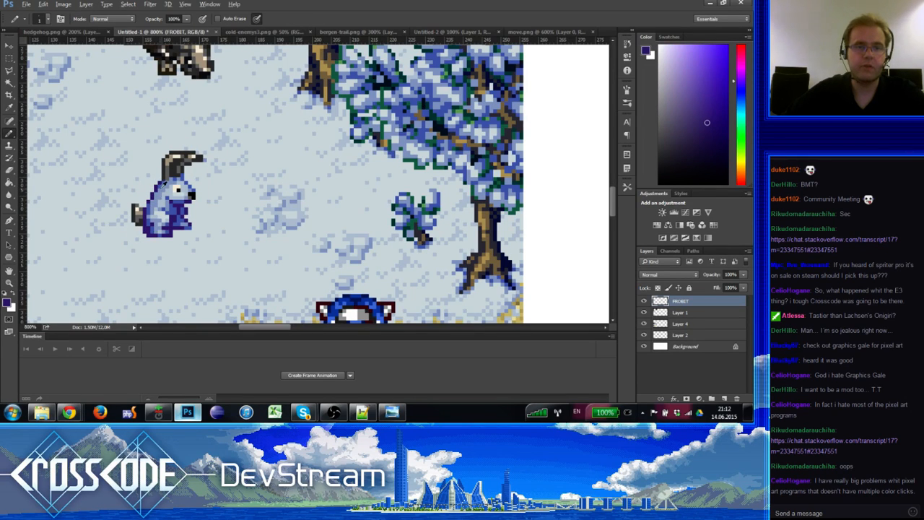
pyautogui.keyDown('alt'); pyautogui.click(158, 189); pyautogui.keyUp('alt')
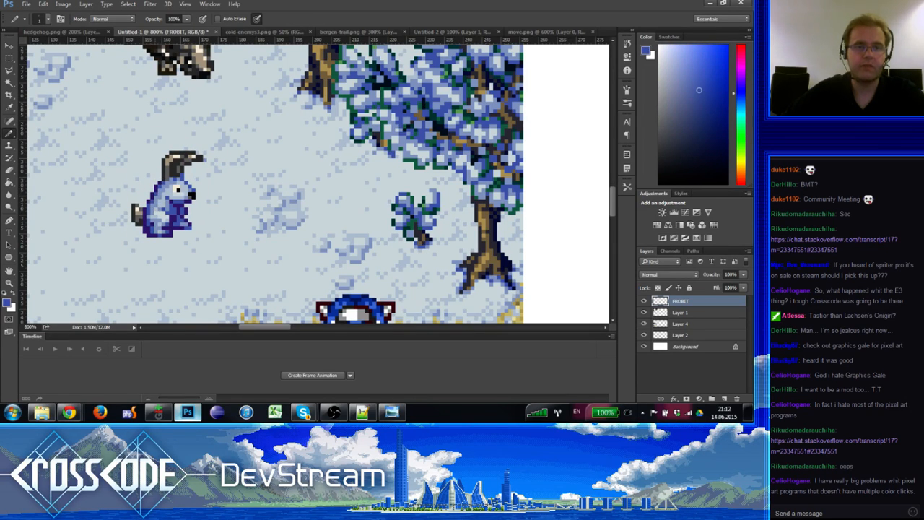
pyautogui.click(154, 210)
pyautogui.keyDown('alt'); pyautogui.click(151, 201); pyautogui.keyUp('alt')
pyautogui.moveTo(153, 197)
pyautogui.mouseDown()
pyautogui.moveTo(159, 230)
pyautogui.moveTo(150, 235)
pyautogui.mouseUp()
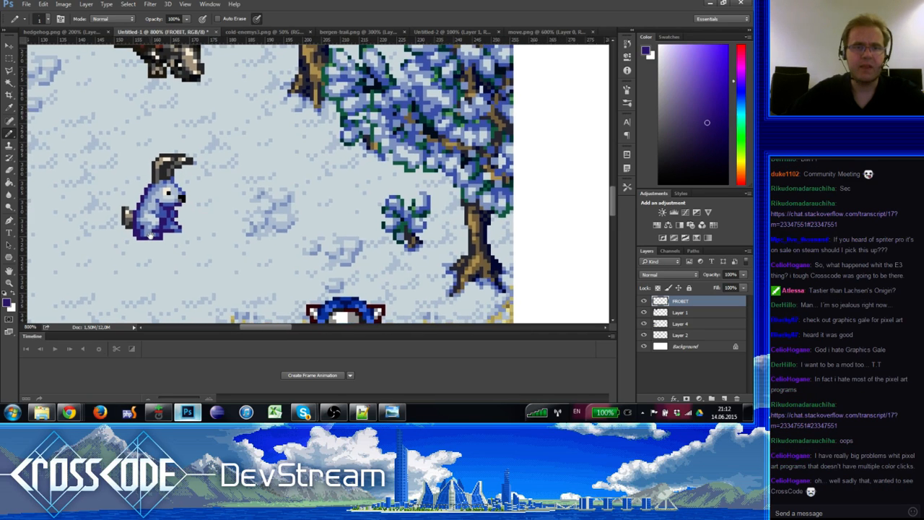
# Step: Darken the lower part of the rabbit's ears with black and dark gray pixels
pyautogui.keyDown('alt'); pyautogui.click(166, 179); pyautogui.keyUp('alt')
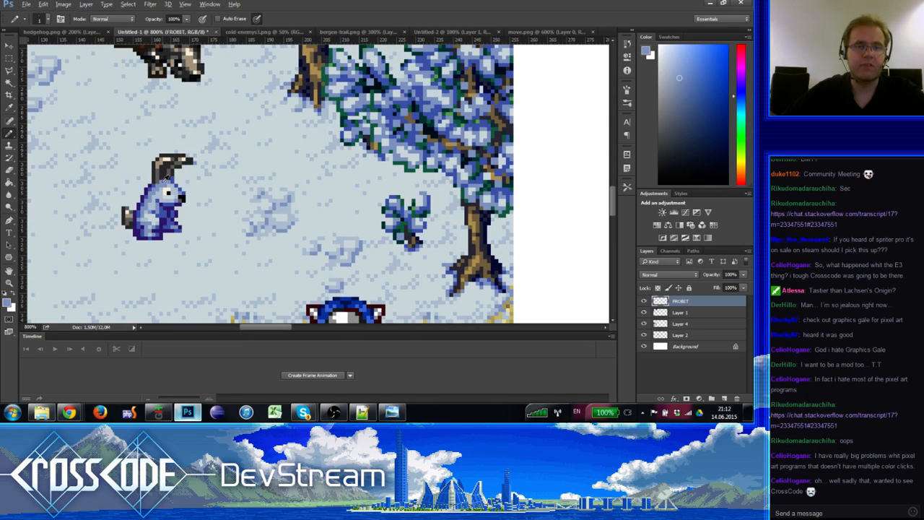
pyautogui.keyDown('alt'); pyautogui.click(182, 194); pyautogui.keyUp('alt')
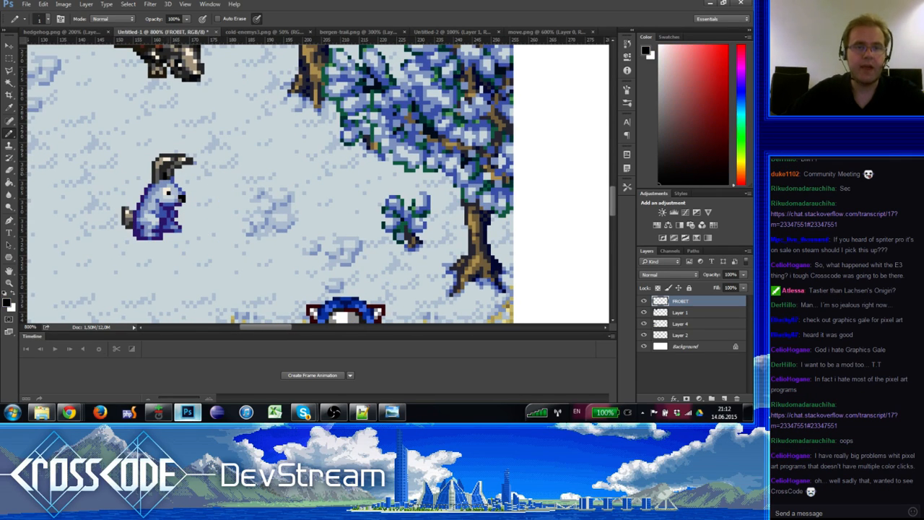
pyautogui.click(169, 179)
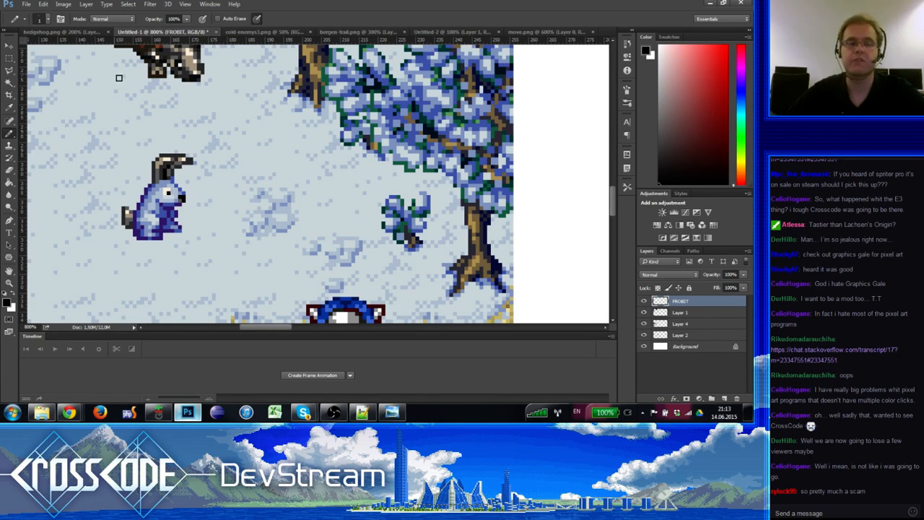
pyautogui.keyDown('alt'); pyautogui.click(132, 224); pyautogui.keyUp('alt')
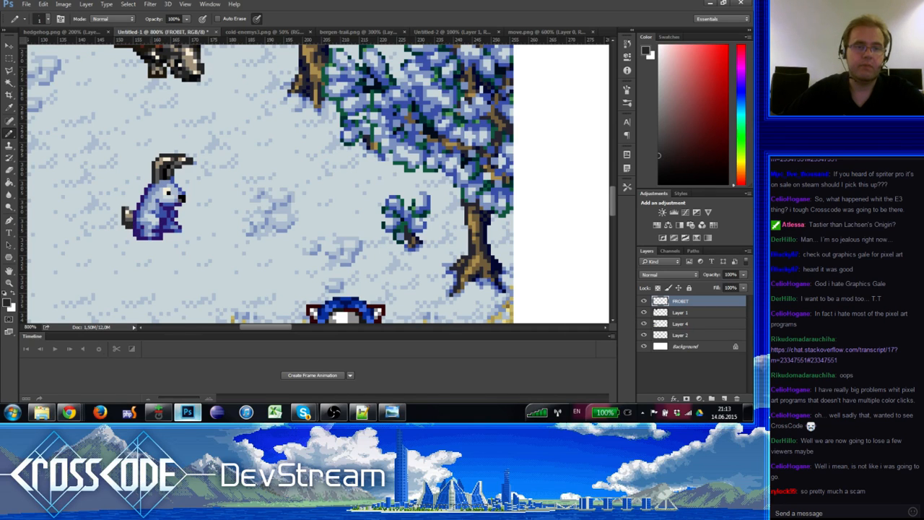
pyautogui.click(172, 172)
pyautogui.keyDown('alt'); pyautogui.click(163, 166); pyautogui.keyUp('alt')
pyautogui.click(167, 173)
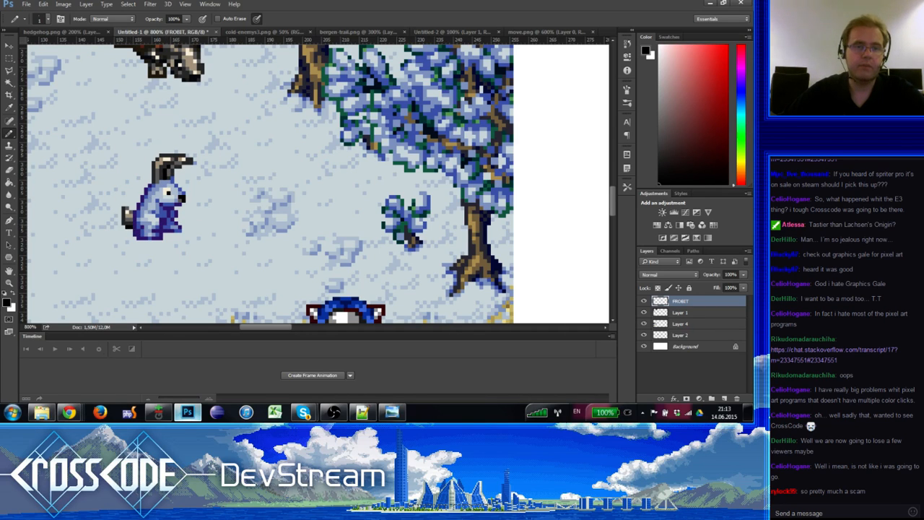
# Step: Shade the rabbit's tail with black, gray and beige pixels
pyautogui.keyDown('alt'); pyautogui.click(130, 218); pyautogui.keyUp('alt')
pyautogui.click(129, 218)
pyautogui.keyDown('alt'); pyautogui.click(130, 221); pyautogui.keyUp('alt')
pyautogui.click(128, 220)
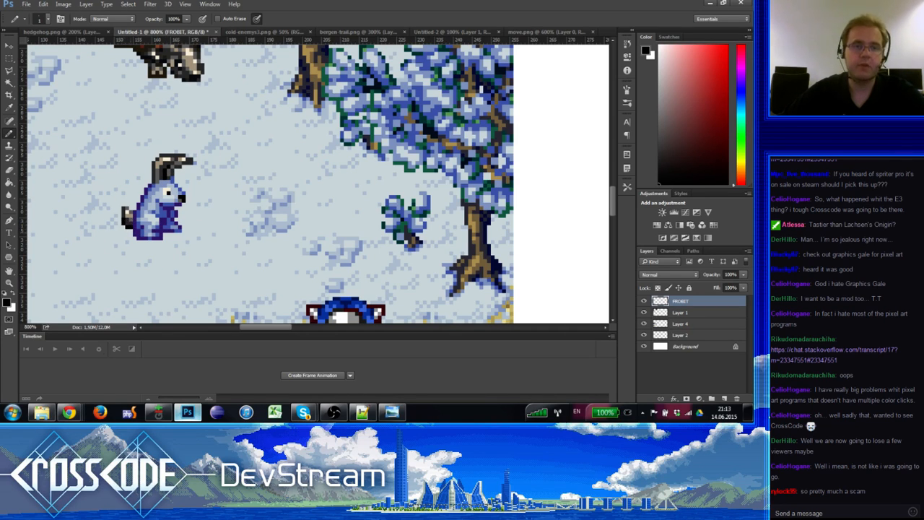
pyautogui.keyDown('alt'); pyautogui.click(129, 218); pyautogui.keyUp('alt')
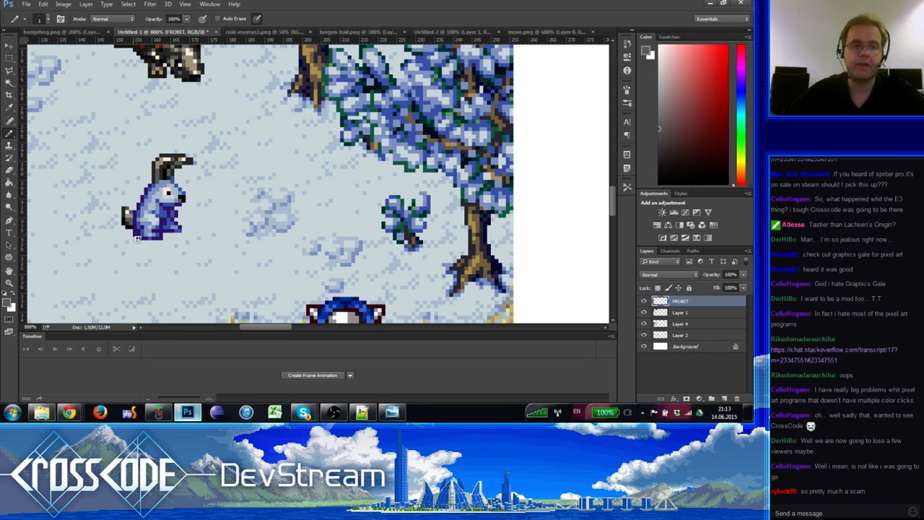
pyautogui.keyDown('alt'); pyautogui.click(130, 220); pyautogui.keyUp('alt')
pyautogui.click(130, 220)
pyautogui.moveTo(138, 238)
pyautogui.mouseDown()
pyautogui.moveTo(176, 258)
pyautogui.moveTo(153, 254)
pyautogui.mouseUp()
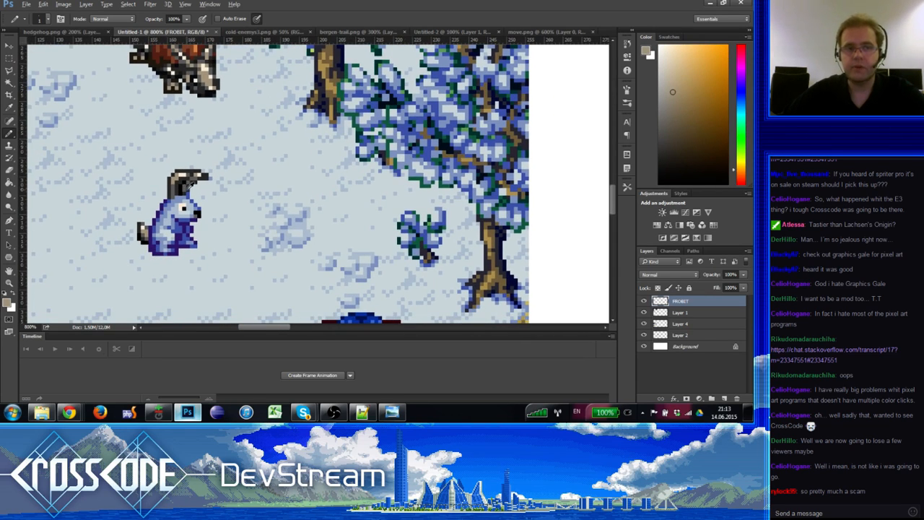
# Step: Darken the outline of the rabbit's ears with dark gray and black pixels and compare the sprite with the Frobbit concept art
pyautogui.keyDown('alt'); pyautogui.click(187, 186); pyautogui.keyUp('alt')
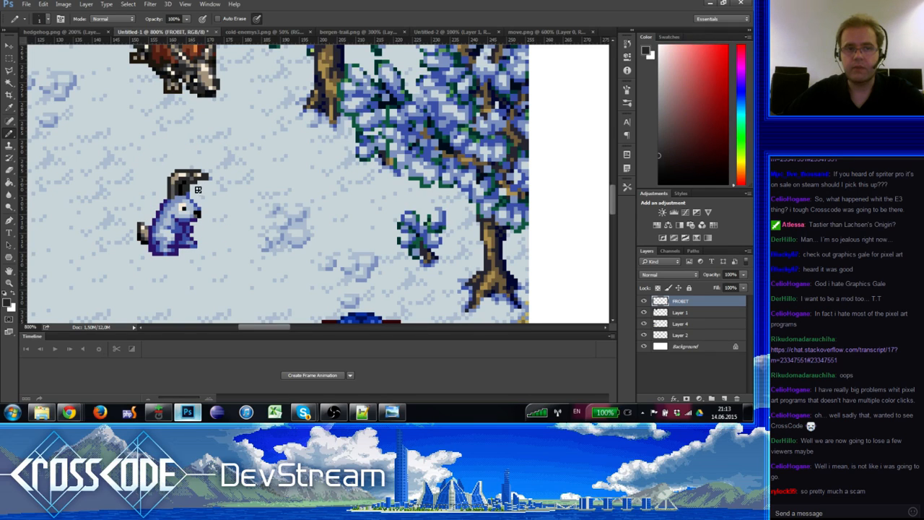
pyautogui.keyDown('alt'); pyautogui.click(183, 188); pyautogui.keyUp('alt')
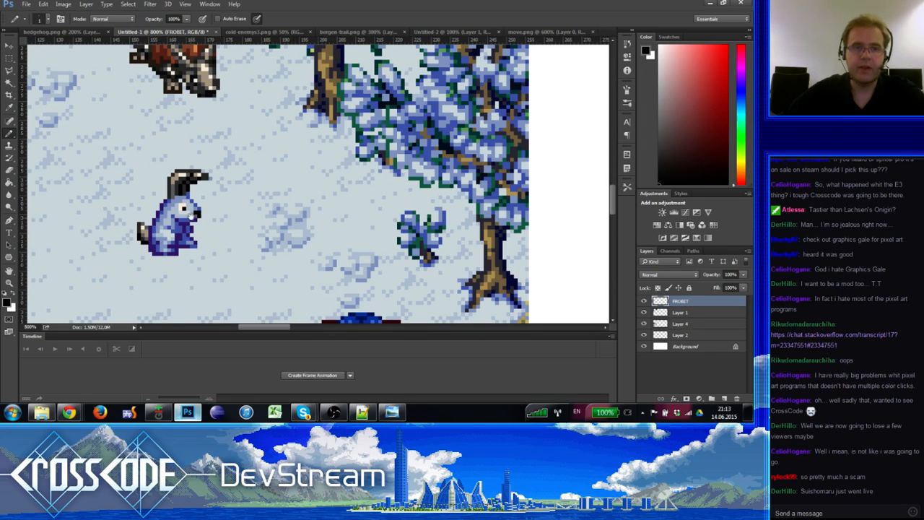
pyautogui.moveTo(190, 217); pyautogui.dragTo(232, 178)
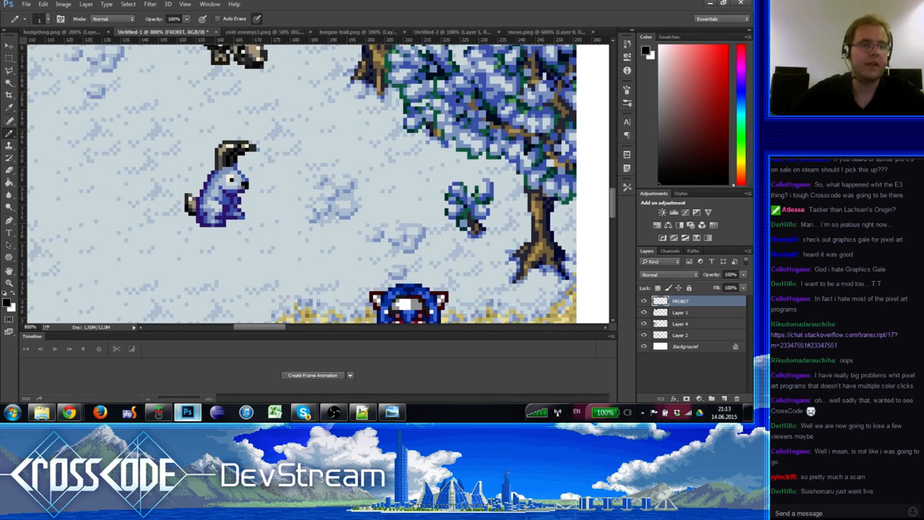
pyautogui.click(8, 282)
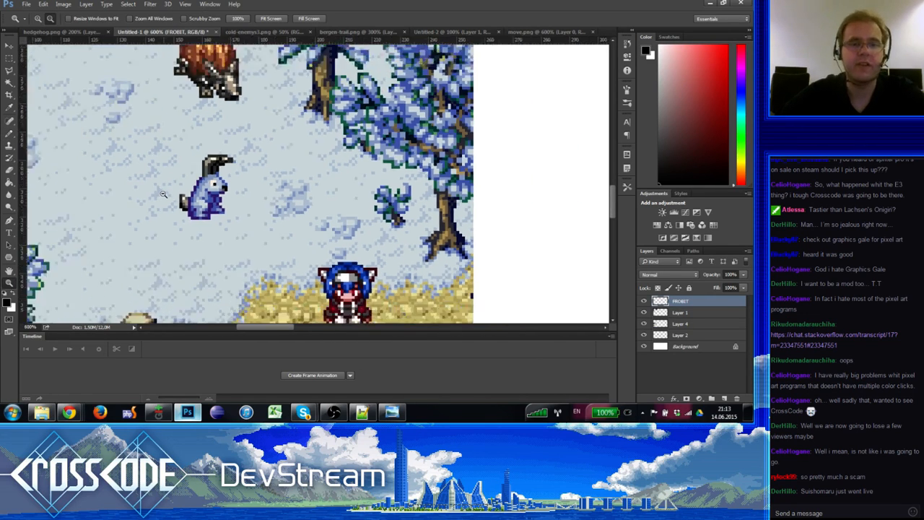
pyautogui.keyDown('alt'); pyautogui.click(165, 196); pyautogui.keyUp('alt')
pyautogui.keyDown('alt'); pyautogui.click(166, 195); pyautogui.keyUp('alt')
pyautogui.click(193, 182)
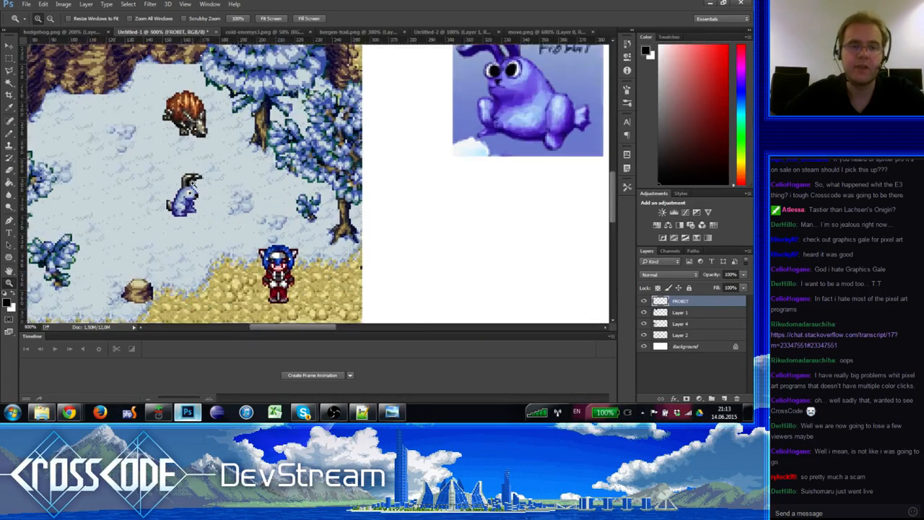
# Step: Shift the front tips of the rabbit's ears down slightly and compare the sprite with the Frobbit concept art
pyautogui.click(192, 182)
pyautogui.click(192, 182)
pyautogui.click(193, 182)
pyautogui.click(192, 182)
pyautogui.click(10, 61)
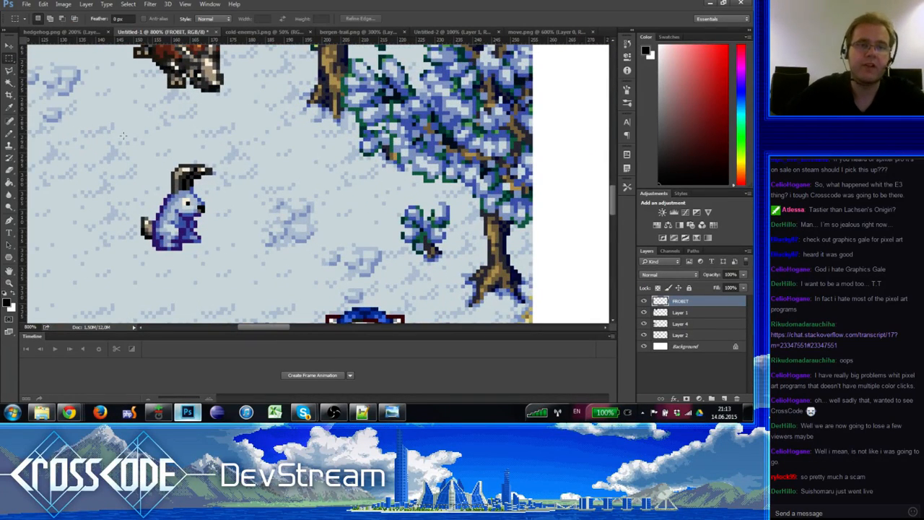
pyautogui.moveTo(219, 182)
pyautogui.mouseDown()
pyautogui.moveTo(197, 153)
pyautogui.moveTo(195, 174)
pyautogui.mouseUp()
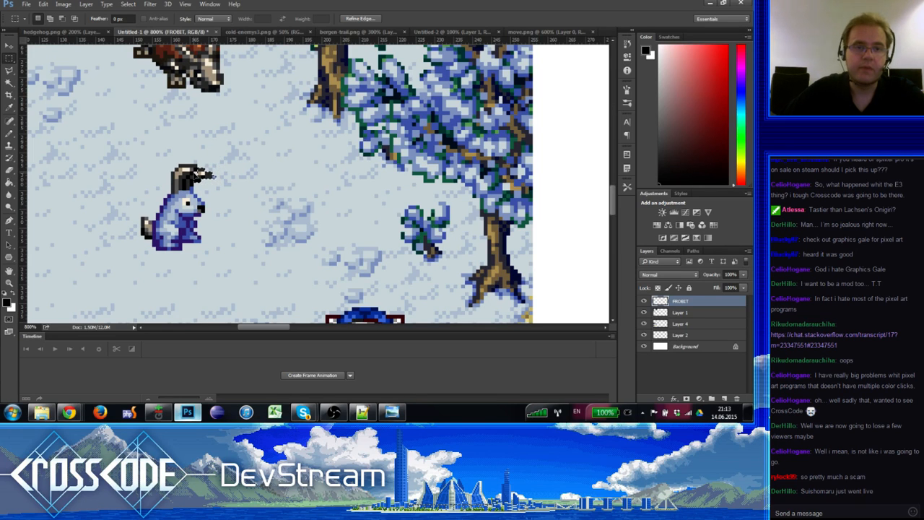
pyautogui.click(74, 246)
pyautogui.moveTo(132, 267); pyautogui.dragTo(126, 273)
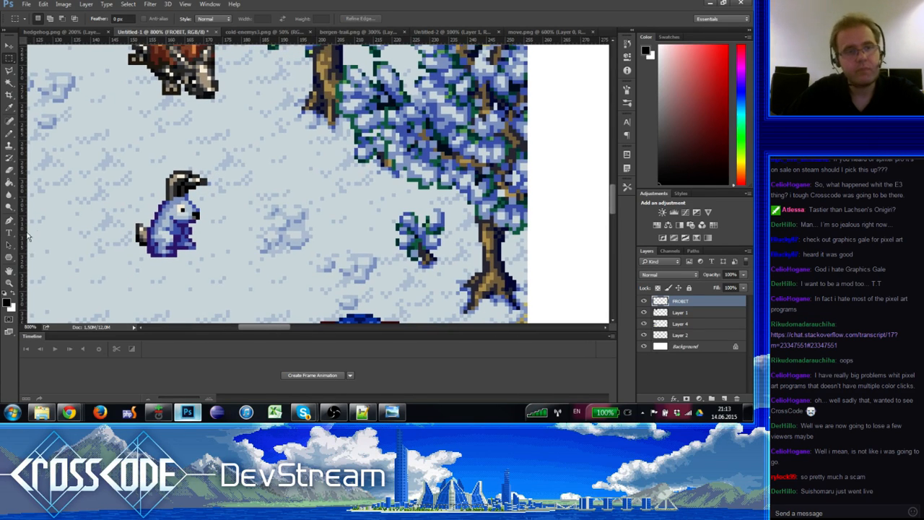
pyautogui.click(10, 282)
pyautogui.keyDown('alt'); pyautogui.click(61, 263); pyautogui.keyUp('alt')
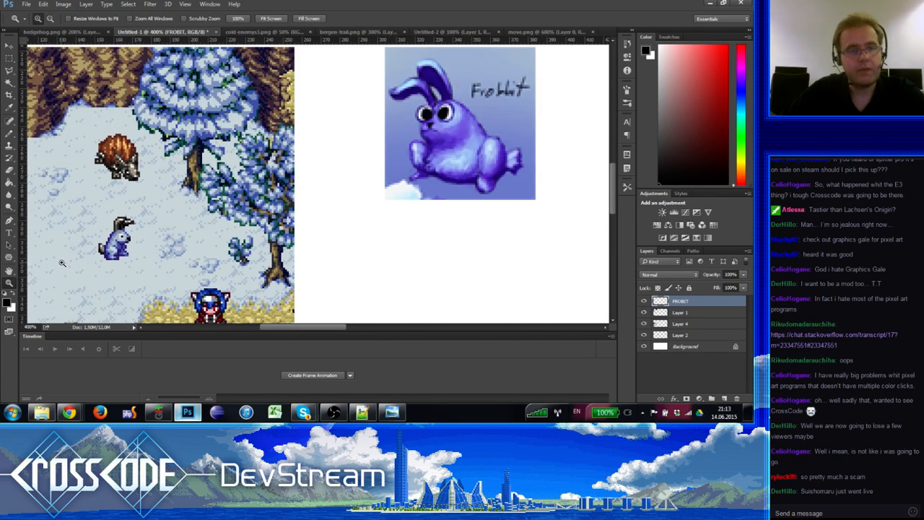
pyautogui.keyDown('alt'); pyautogui.click(62, 262); pyautogui.keyUp('alt')
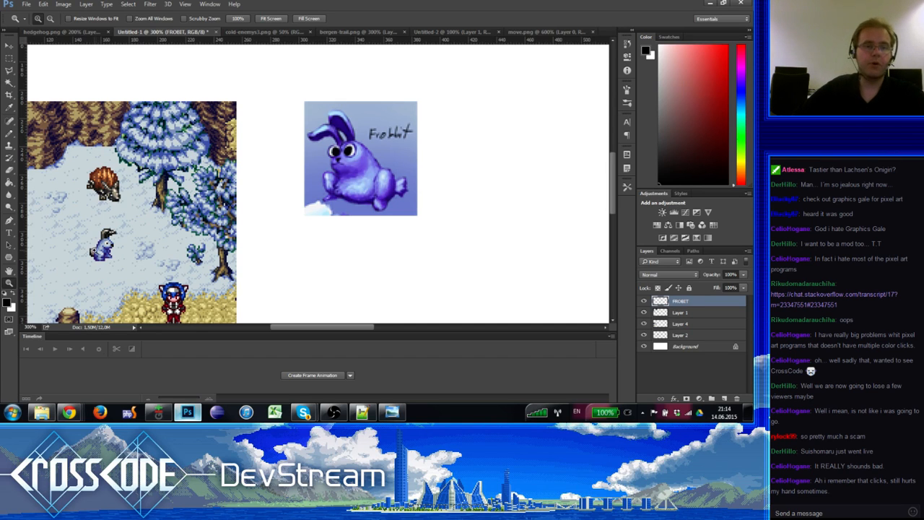
# Step: Retouch the rabbit's tail with off-white, gray and dark gray pixels and check it against the scene
pyautogui.click(92, 250)
pyautogui.press('b')
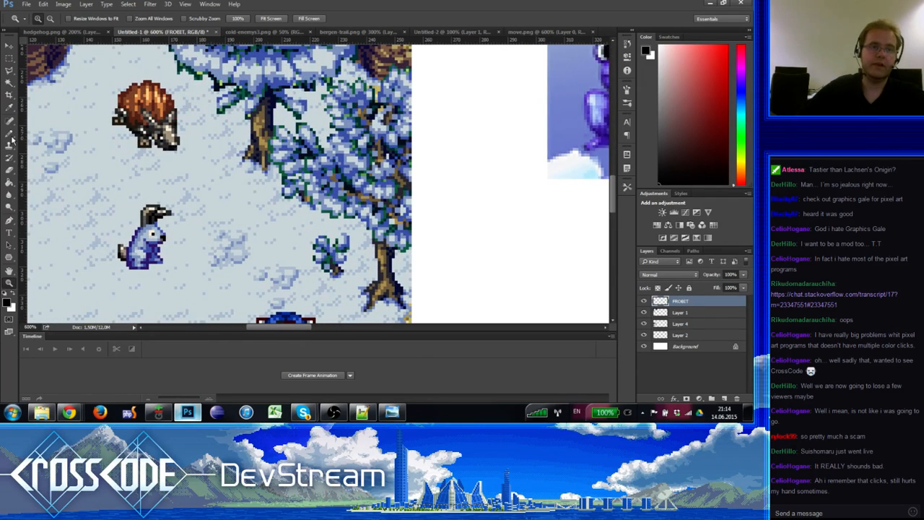
pyautogui.keyDown('alt'); pyautogui.click(131, 258); pyautogui.keyUp('alt')
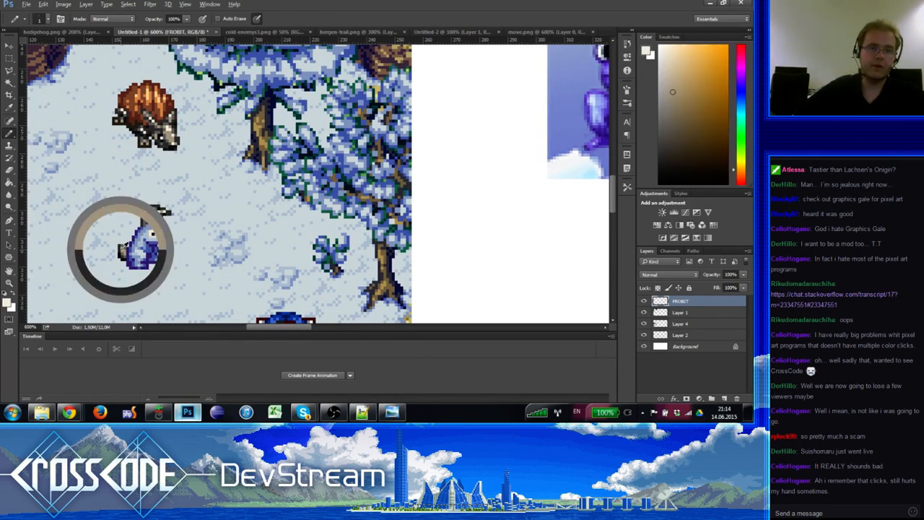
pyautogui.keyDown('alt'); pyautogui.click(125, 251); pyautogui.keyUp('alt')
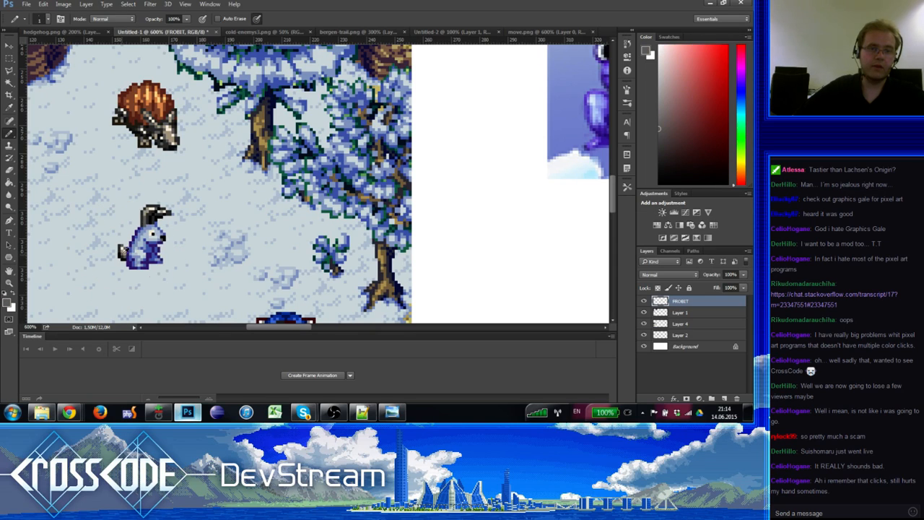
pyautogui.keyDown('alt'); pyautogui.click(124, 252); pyautogui.keyUp('alt')
pyautogui.keyDown('alt'); pyautogui.click(125, 257); pyautogui.keyUp('alt')
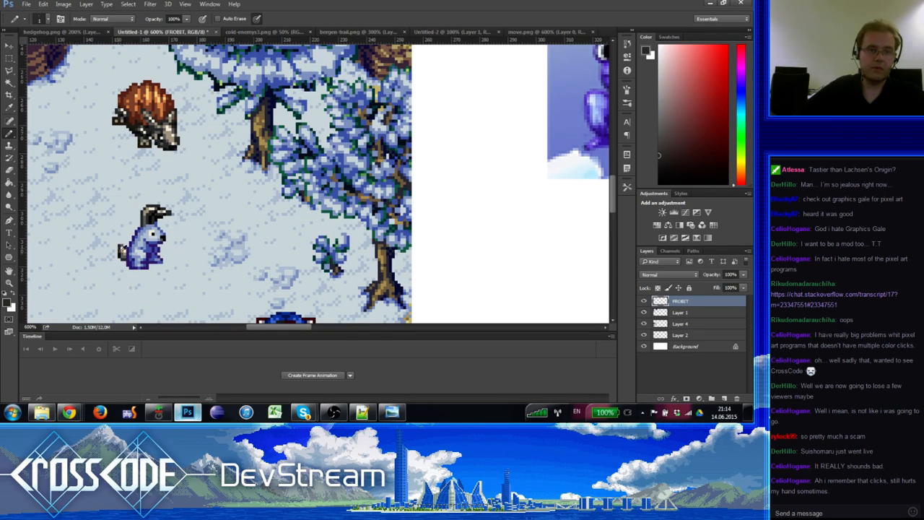
pyautogui.keyDown('alt'); pyautogui.click(121, 252); pyautogui.keyUp('alt')
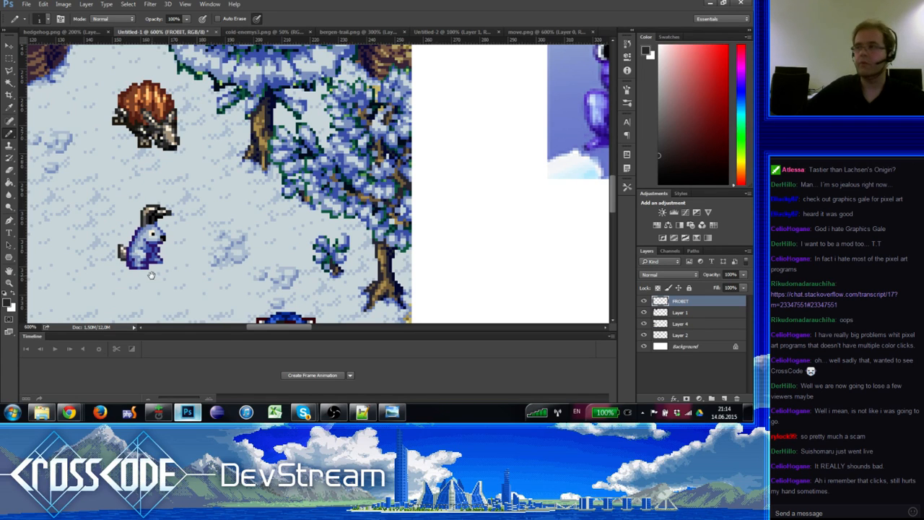
pyautogui.moveTo(174, 282); pyautogui.dragTo(175, 242)
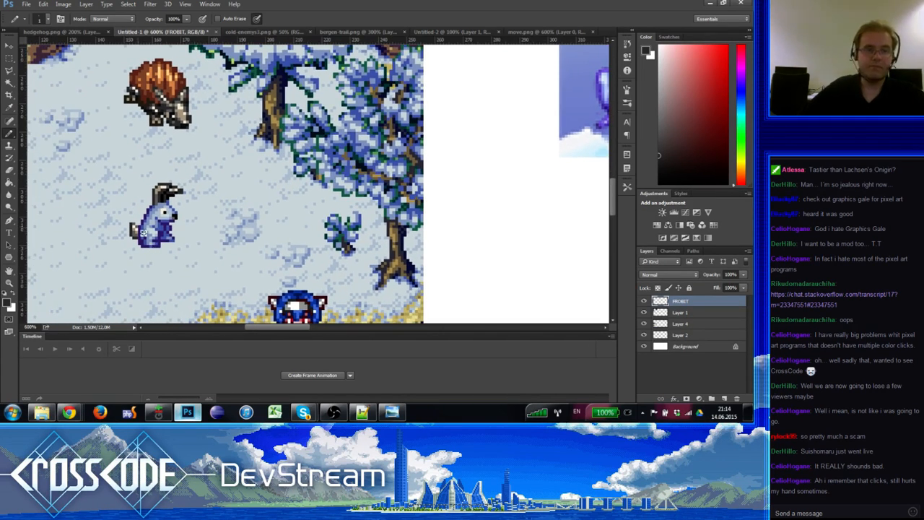
pyautogui.click(9, 282)
pyautogui.keyDown('alt'); pyautogui.click(38, 266); pyautogui.keyUp('alt')
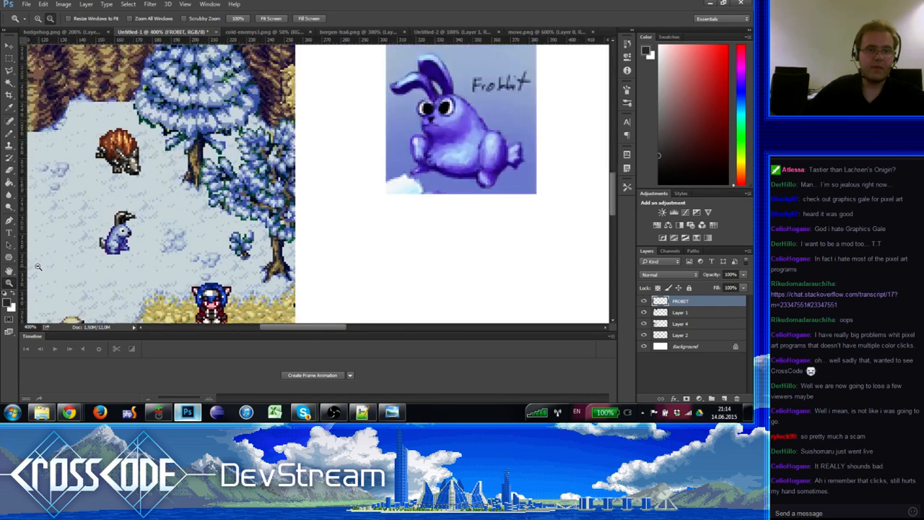
pyautogui.keyDown('alt'); pyautogui.click(38, 267); pyautogui.keyUp('alt')
# Step: Rework the shading of the rabbit's chest and front paws with dark purple and medium blue pixels
pyautogui.click(74, 255)
pyautogui.click(74, 255)
pyautogui.click(75, 255)
pyautogui.click(74, 255)
pyautogui.click(9, 137)
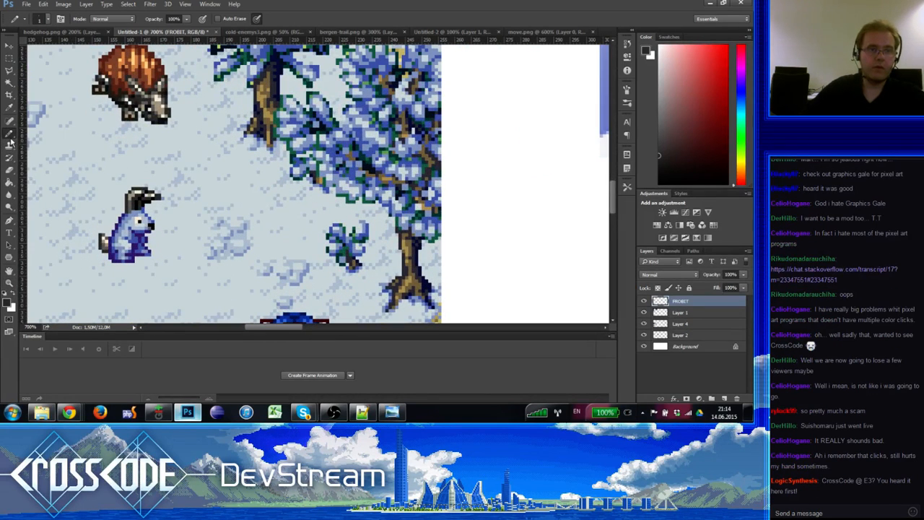
pyautogui.keyDown('alt'); pyautogui.click(138, 235); pyautogui.keyUp('alt')
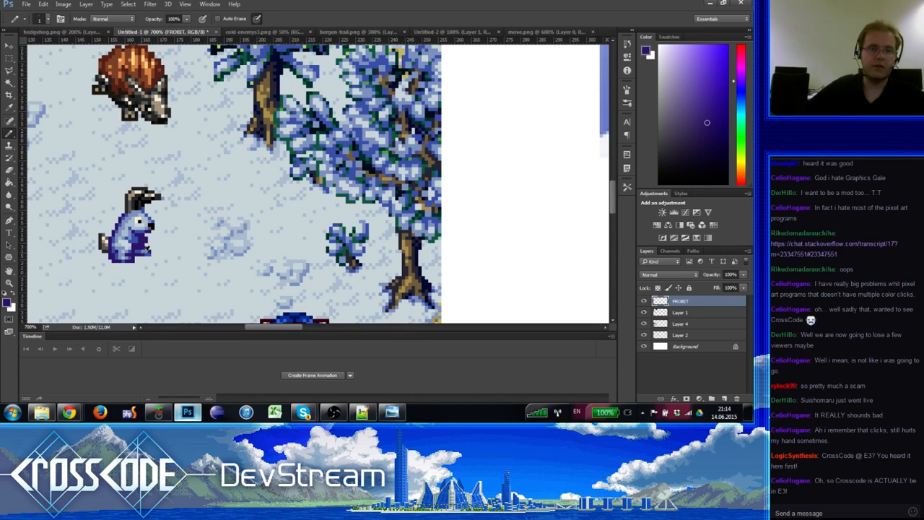
pyautogui.keyDown('alt'); pyautogui.click(145, 249); pyautogui.keyUp('alt')
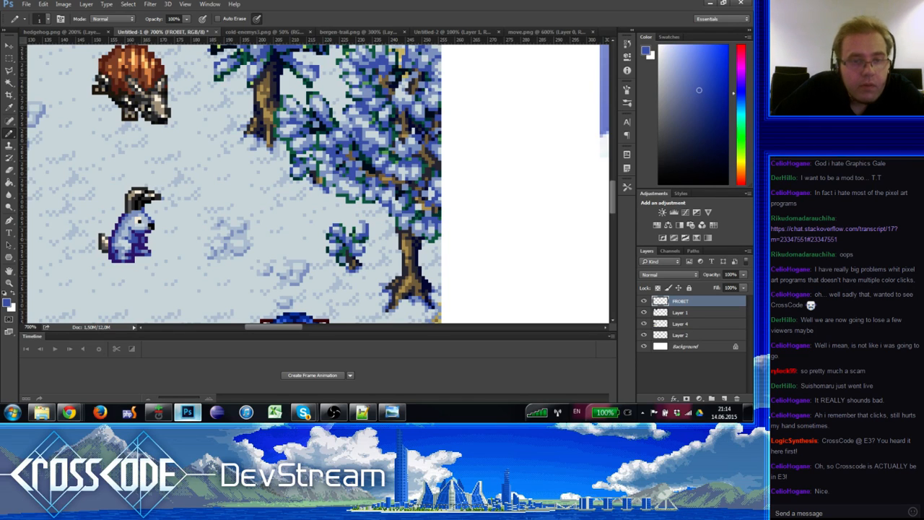
pyautogui.keyDown('alt'); pyautogui.click(144, 238); pyautogui.keyUp('alt')
pyautogui.moveTo(149, 264); pyautogui.dragTo(168, 273)
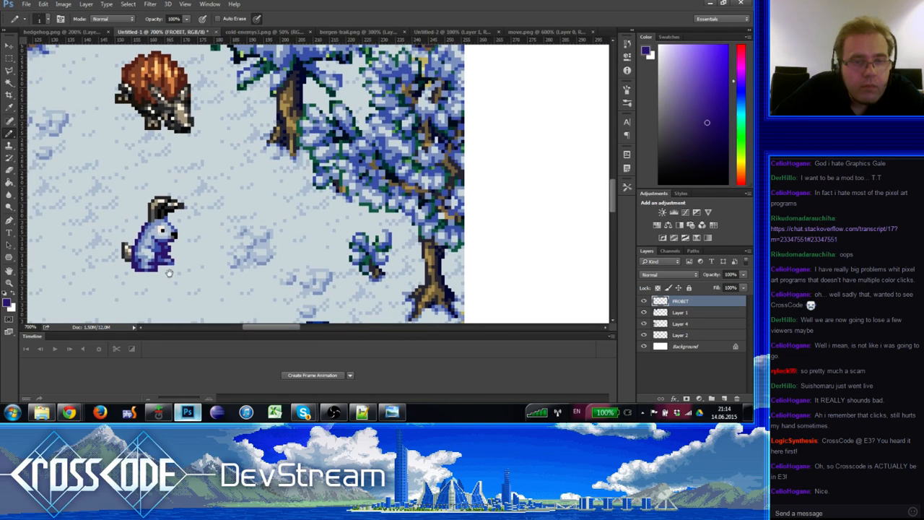
pyautogui.keyDown('alt'); pyautogui.click(167, 246); pyautogui.keyUp('alt')
pyautogui.keyDown('alt'); pyautogui.click(171, 256); pyautogui.keyUp('alt')
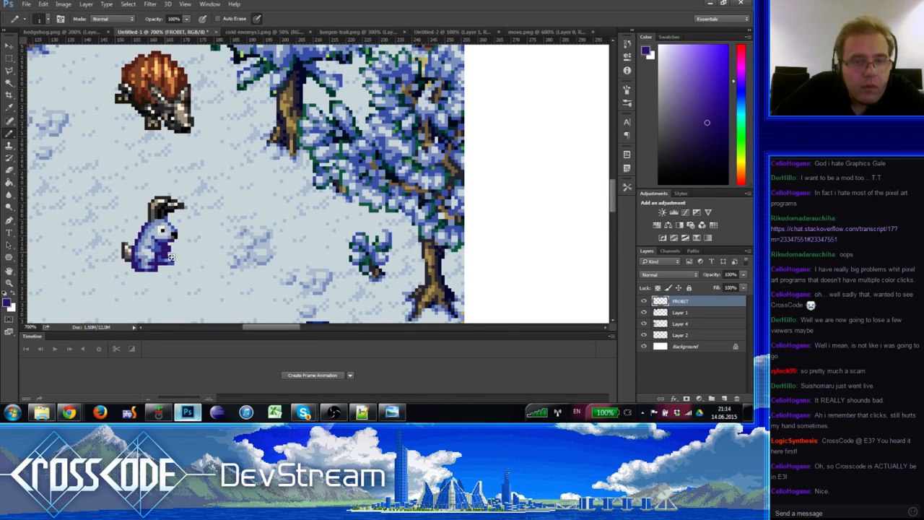
pyautogui.keyDown('alt'); pyautogui.click(164, 252); pyautogui.keyUp('alt')
pyautogui.moveTo(166, 278); pyautogui.dragTo(174, 280)
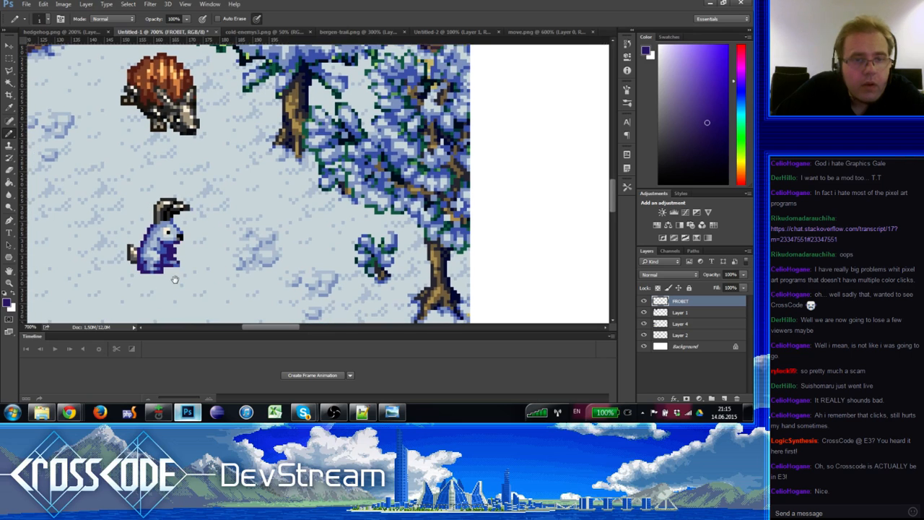
# Step: Examine the whole rabbit sprite against the surrounding scene and the Frobbit concept art
pyautogui.click(12, 284)
pyautogui.keyDown('alt'); pyautogui.click(46, 290); pyautogui.keyUp('alt')
pyautogui.keyDown('alt'); pyautogui.click(46, 290); pyautogui.keyUp('alt')
pyautogui.keyDown('alt'); pyautogui.click(46, 290); pyautogui.keyUp('alt')
pyautogui.keyDown('alt'); pyautogui.click(46, 289); pyautogui.keyUp('alt')
pyautogui.moveTo(52, 290); pyautogui.dragTo(136, 237)
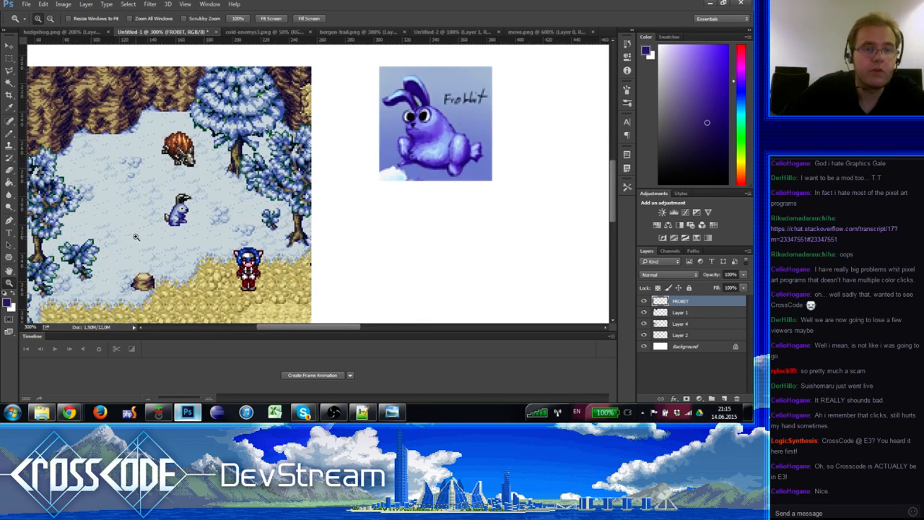
pyautogui.keyDown('alt'); pyautogui.click(136, 237); pyautogui.keyUp('alt')
pyautogui.keyDown('alt'); pyautogui.click(136, 237); pyautogui.keyUp('alt')
# Step: Refine the rabbit's muzzle and the edge of its head with grayish-blue and medium blue pixels
pyautogui.click(160, 211)
pyautogui.click(160, 211)
pyautogui.click(151, 218)
pyautogui.click(151, 218)
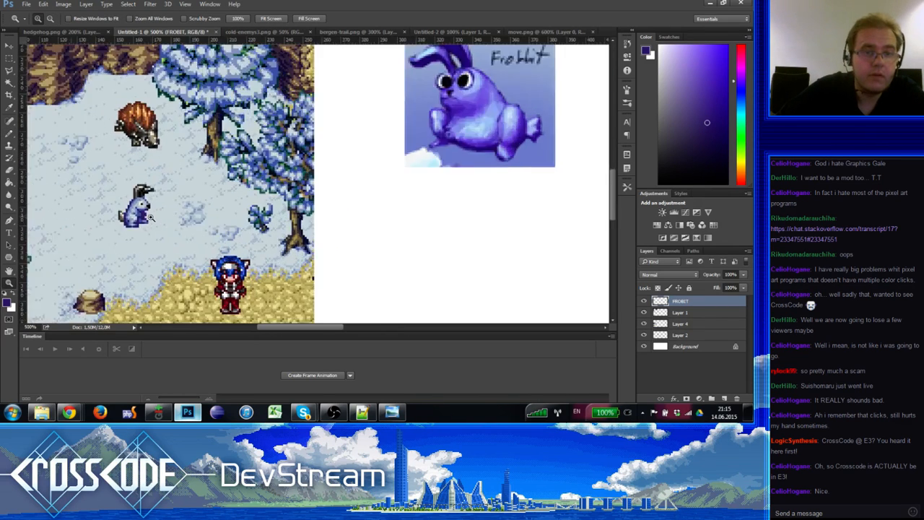
pyautogui.click(151, 218)
pyautogui.press('b')
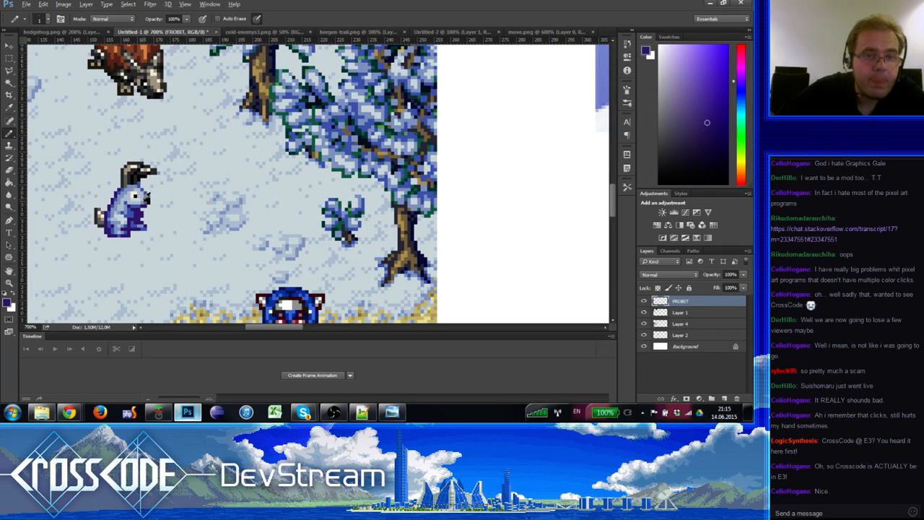
pyautogui.keyDown('alt'); pyautogui.click(145, 198); pyautogui.keyUp('alt')
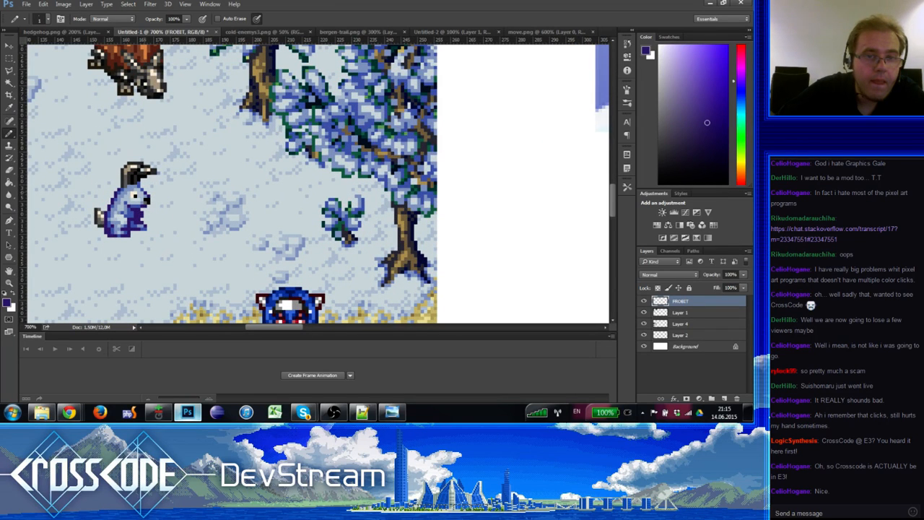
pyautogui.keyDown('alt'); pyautogui.click(142, 194); pyautogui.keyUp('alt')
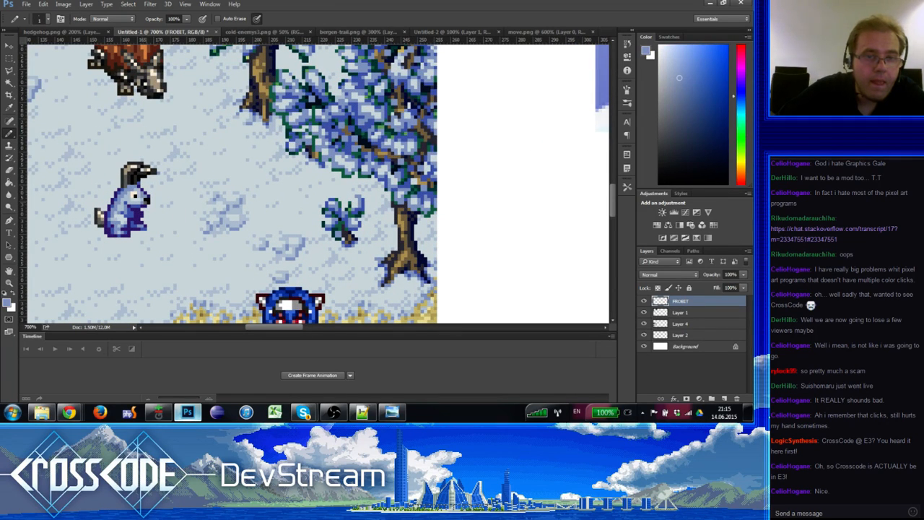
pyautogui.keyDown('alt'); pyautogui.click(121, 192); pyautogui.keyUp('alt')
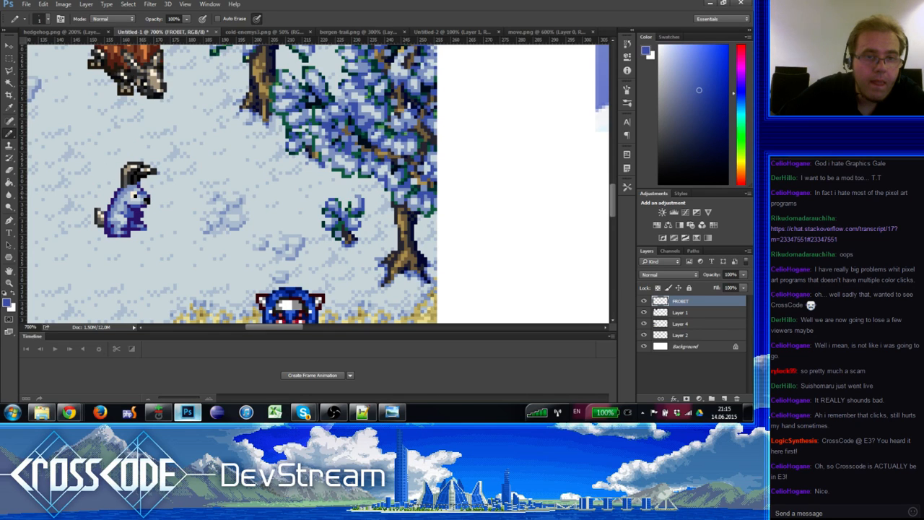
pyautogui.keyDown('alt'); pyautogui.click(143, 195); pyautogui.keyUp('alt')
# Step: Shade the back of the rabbit's head and neck with medium blue, grayish-blue and pale blue pixels
pyautogui.moveTo(209, 227); pyautogui.dragTo(137, 242)
pyautogui.moveTo(73, 228); pyautogui.dragTo(107, 220)
pyautogui.keyDown('alt'); pyautogui.click(107, 221); pyautogui.keyUp('alt')
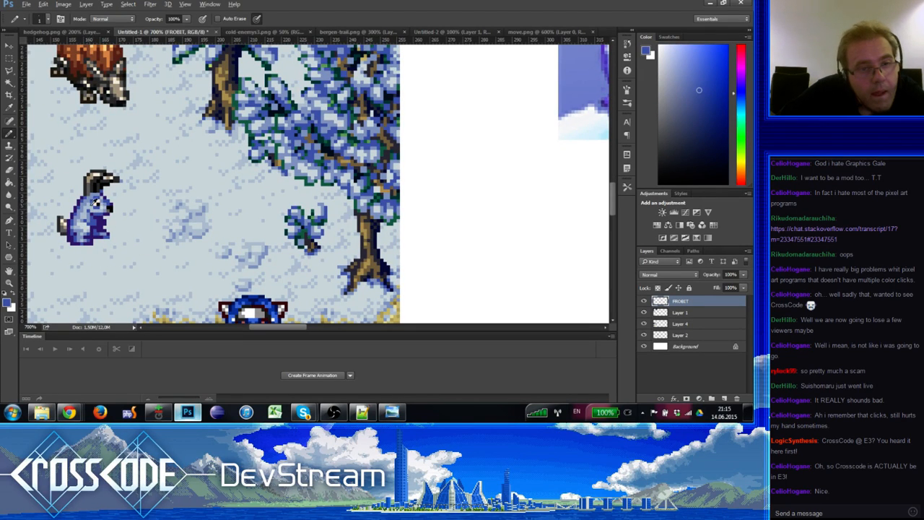
pyautogui.keyDown('alt'); pyautogui.click(88, 203); pyautogui.keyUp('alt')
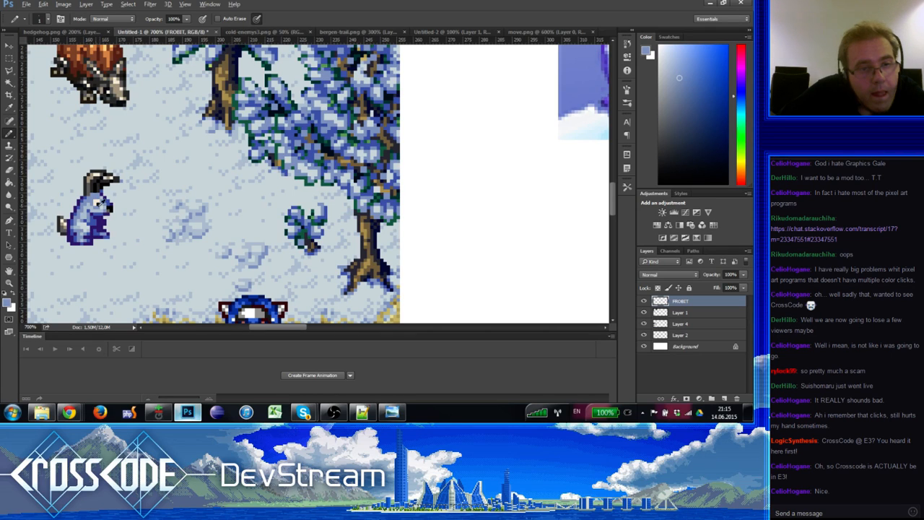
pyautogui.keyDown('alt'); pyautogui.click(94, 201); pyautogui.keyUp('alt')
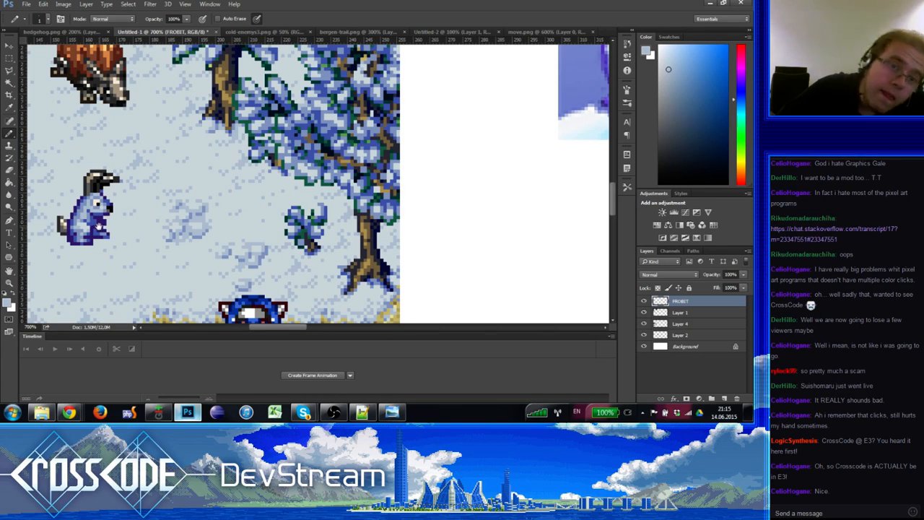
pyautogui.moveTo(99, 227); pyautogui.dragTo(103, 227)
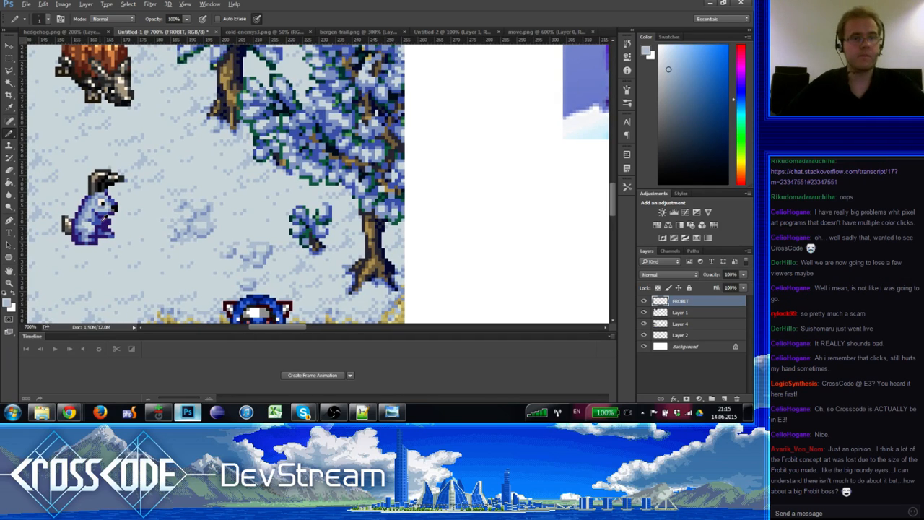
# Step: Rework the rabbit's cheek and the area around its eye with medium and grayish-blue pixels, and compare the sprite with the concept art
pyautogui.keyDown('alt'); pyautogui.click(95, 219); pyautogui.keyUp('alt')
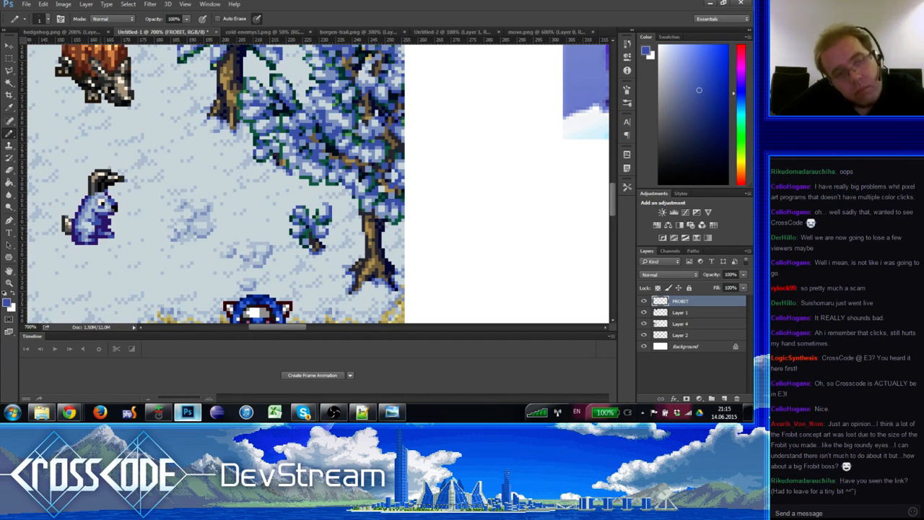
pyautogui.keyDown('alt'); pyautogui.click(110, 211); pyautogui.keyUp('alt')
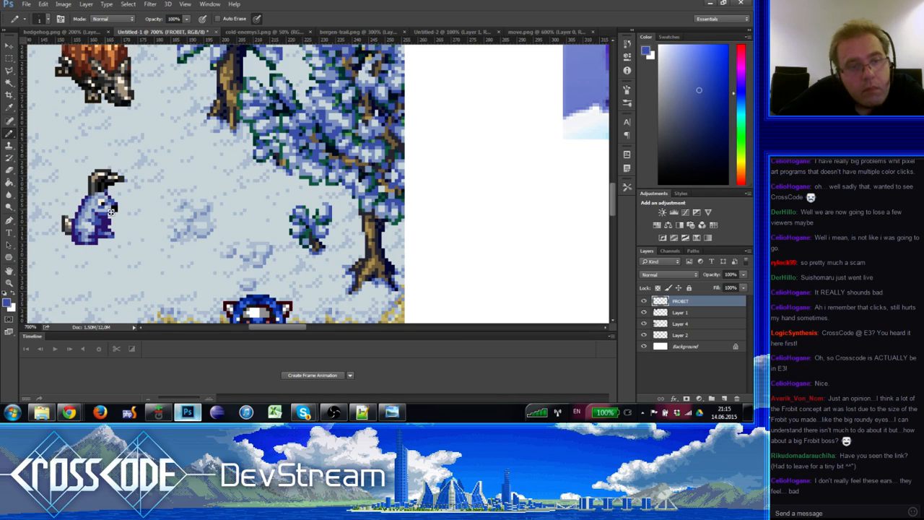
pyautogui.keyDown('alt'); pyautogui.click(111, 209); pyautogui.keyUp('alt')
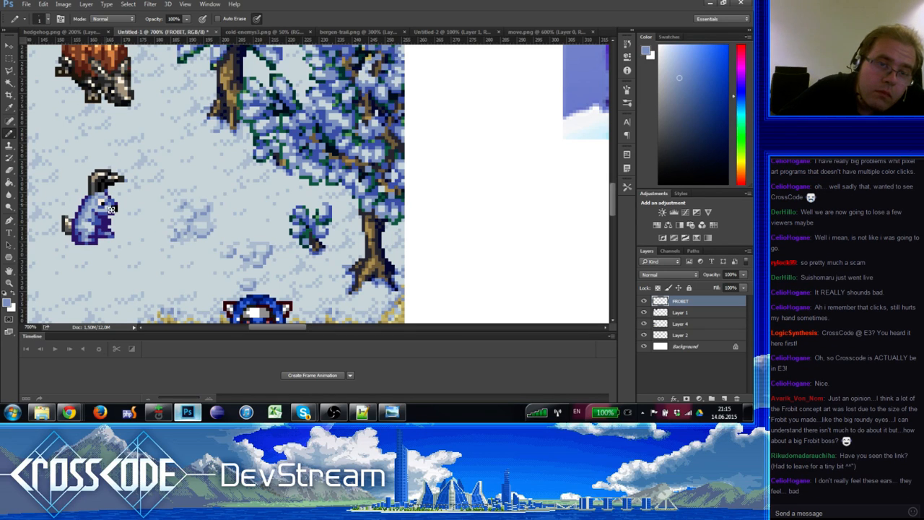
pyautogui.keyDown('alt'); pyautogui.click(105, 206); pyautogui.keyUp('alt')
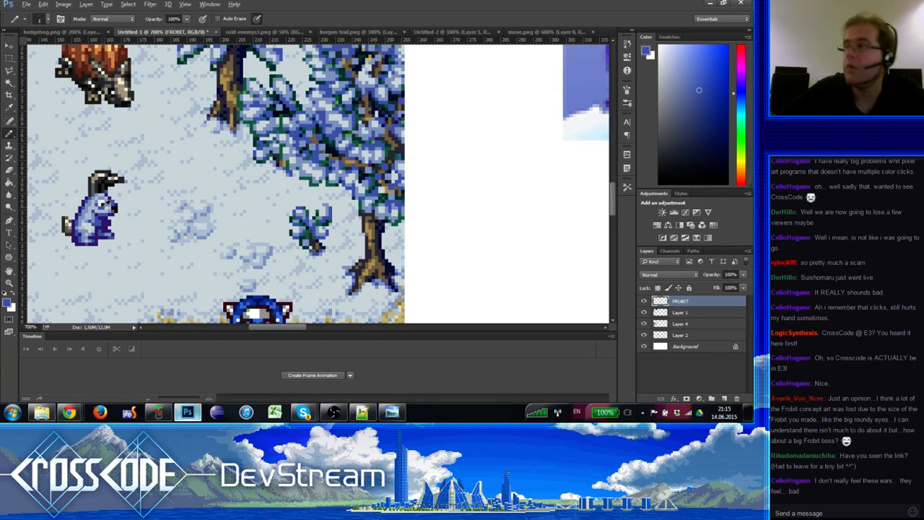
pyautogui.press('alt')
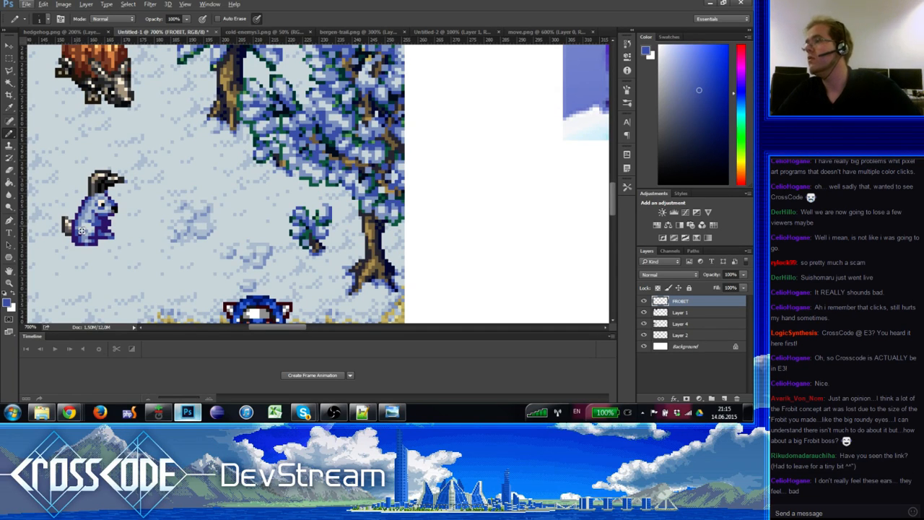
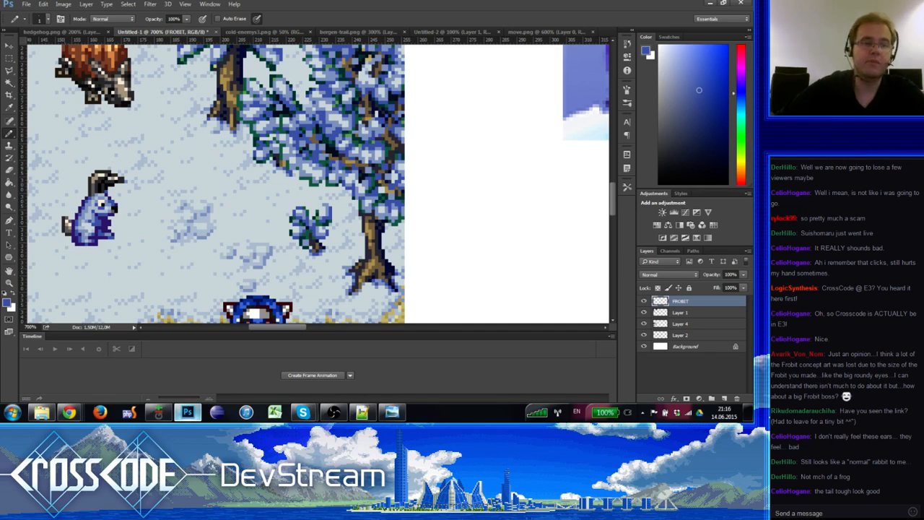
pyautogui.click(8, 284)
pyautogui.keyDown('alt'); pyautogui.click(90, 254); pyautogui.keyUp('alt')
pyautogui.keyDown('alt'); pyautogui.click(89, 254); pyautogui.keyUp('alt')
pyautogui.keyDown('alt'); pyautogui.click(93, 253); pyautogui.keyUp('alt')
pyautogui.keyDown('alt'); pyautogui.click(114, 246); pyautogui.keyUp('alt')
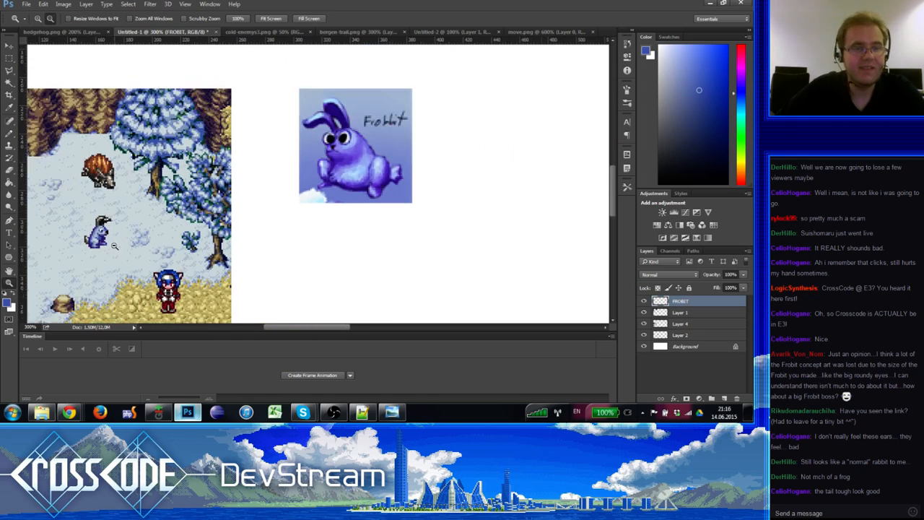
# Step: Examine the rabbit sprite at several zoom levels against the hedgehog, the player character and the Frobbit concept art
pyautogui.keyDown('alt'); pyautogui.click(114, 246); pyautogui.keyUp('alt')
pyautogui.click(104, 244)
pyautogui.keyDown('alt'); pyautogui.click(110, 252); pyautogui.keyUp('alt')
pyautogui.keyDown('alt'); pyautogui.click(110, 252); pyautogui.keyUp('alt')
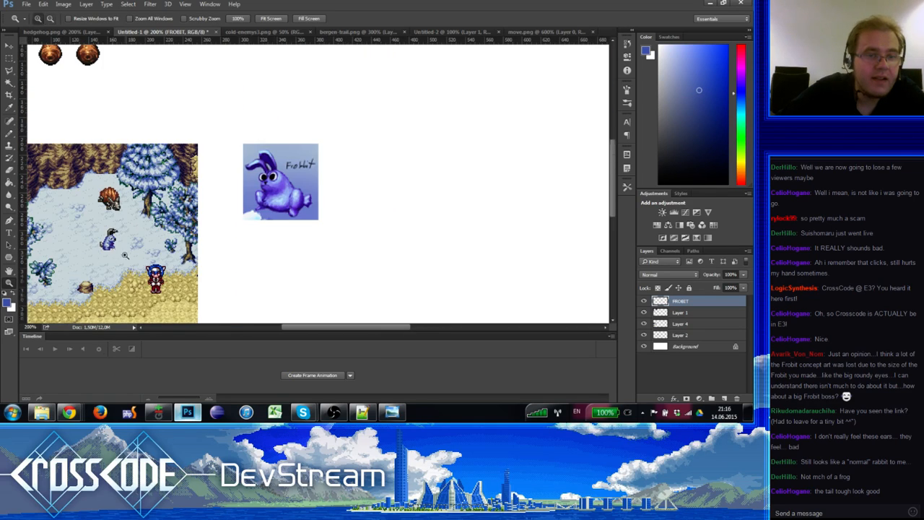
pyautogui.moveTo(97, 257); pyautogui.dragTo(137, 244)
pyautogui.click(150, 232)
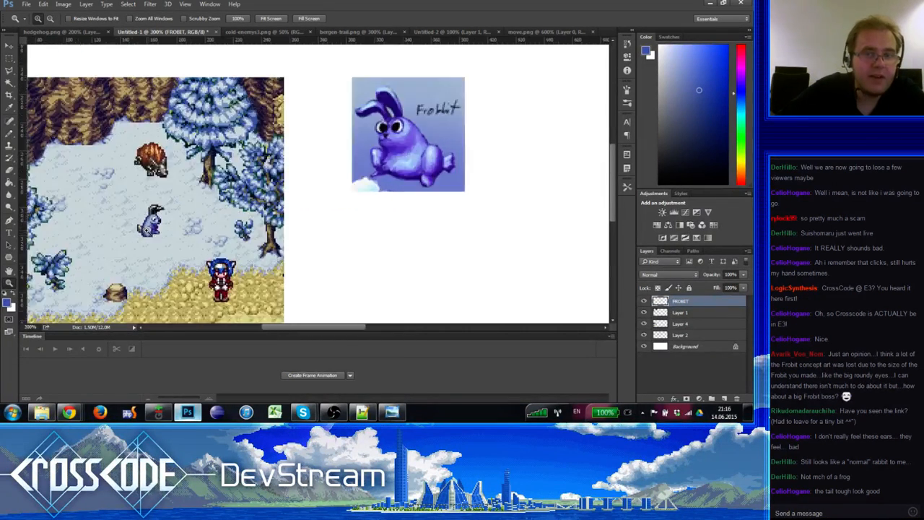
pyautogui.click(149, 223)
pyautogui.click(149, 224)
pyautogui.keyDown('alt'); pyautogui.click(170, 229); pyautogui.keyUp('alt')
pyautogui.click(167, 220)
pyautogui.click(167, 220)
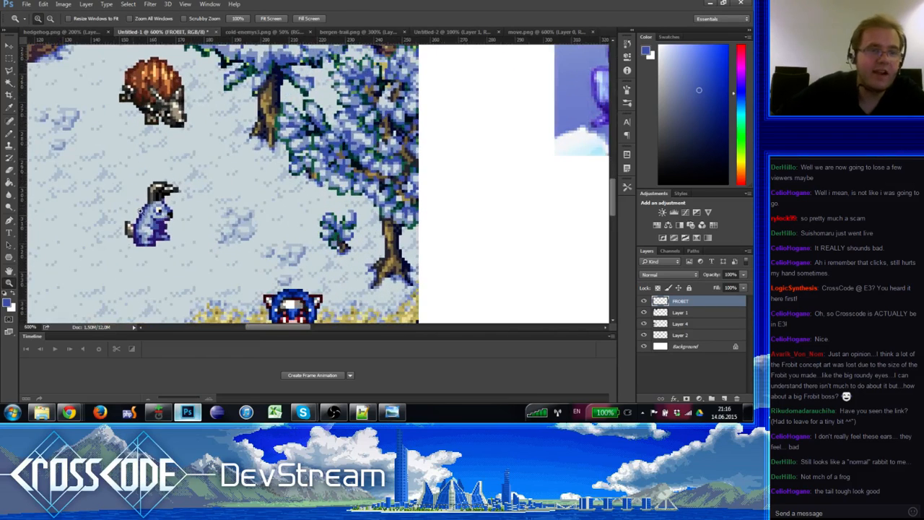
# Step: Touch up the rabbit's forehead and the area around its eye with medium blue and grayish-blue pixels
pyautogui.click(10, 133)
pyautogui.click(162, 209)
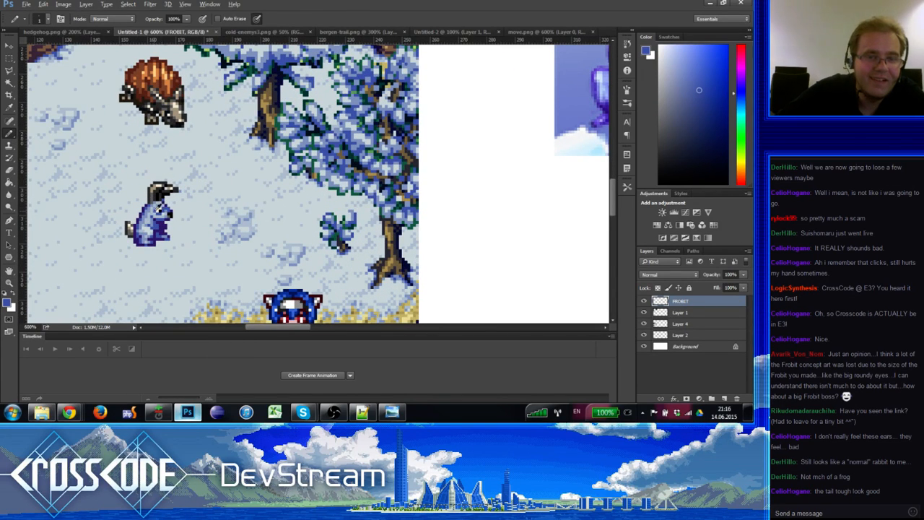
pyautogui.click(158, 207)
pyautogui.moveTo(171, 226); pyautogui.dragTo(170, 220)
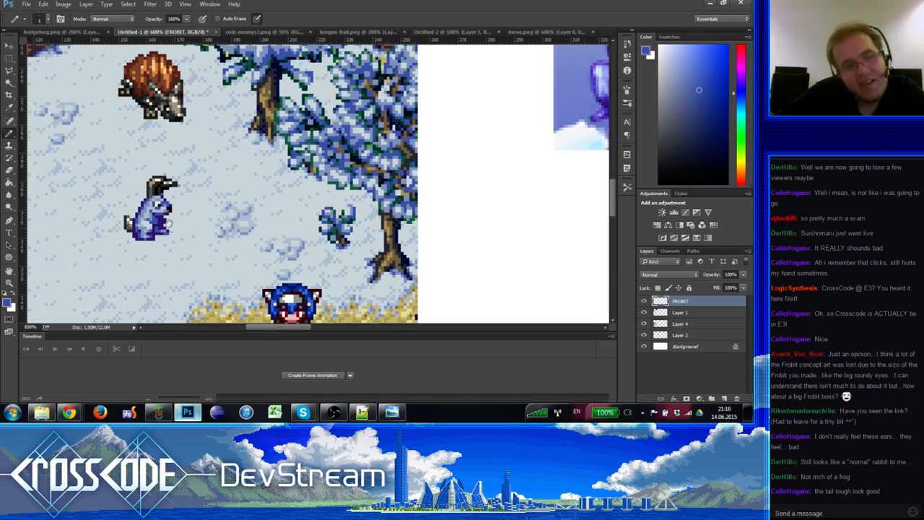
pyautogui.keyDown('alt'); pyautogui.click(165, 201); pyautogui.keyUp('alt')
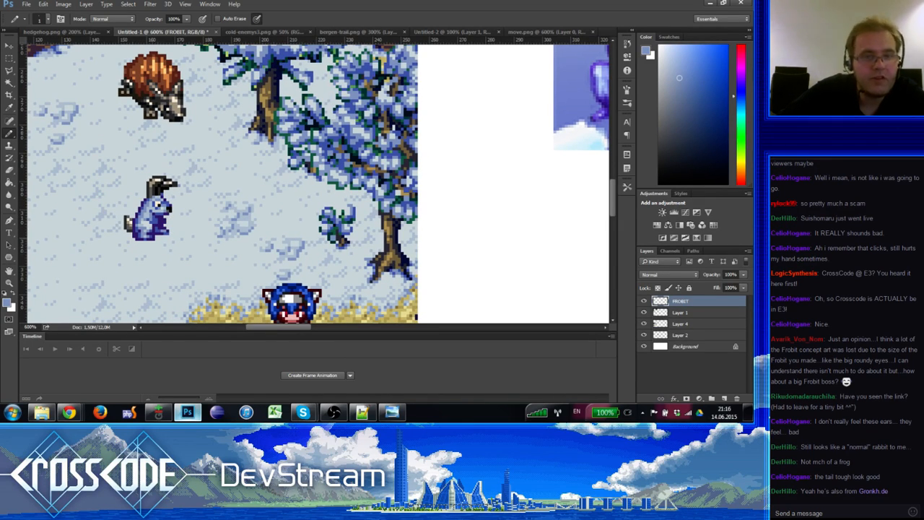
# Step: Inspect the rabbit's overall silhouette and body shading from afar and up close, comparing them with the concept art
pyautogui.click(10, 282)
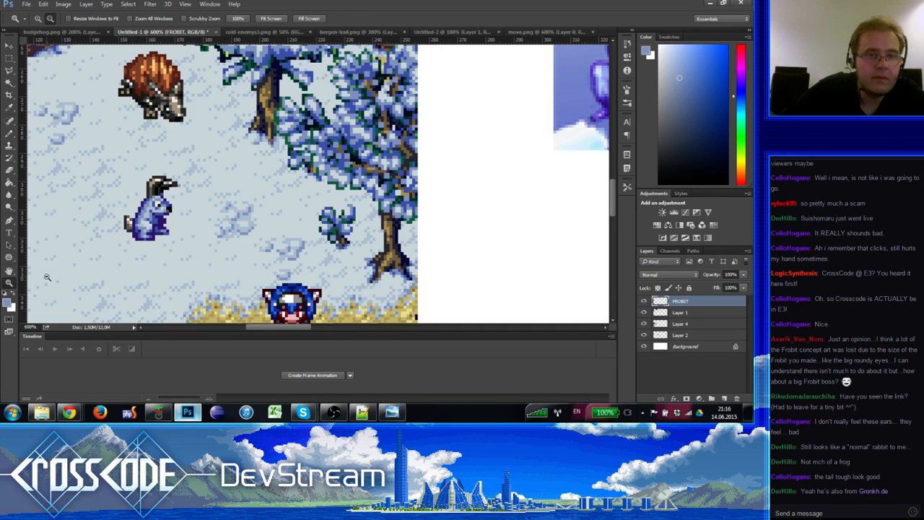
pyautogui.keyDown('alt'); pyautogui.click(49, 278); pyautogui.keyUp('alt')
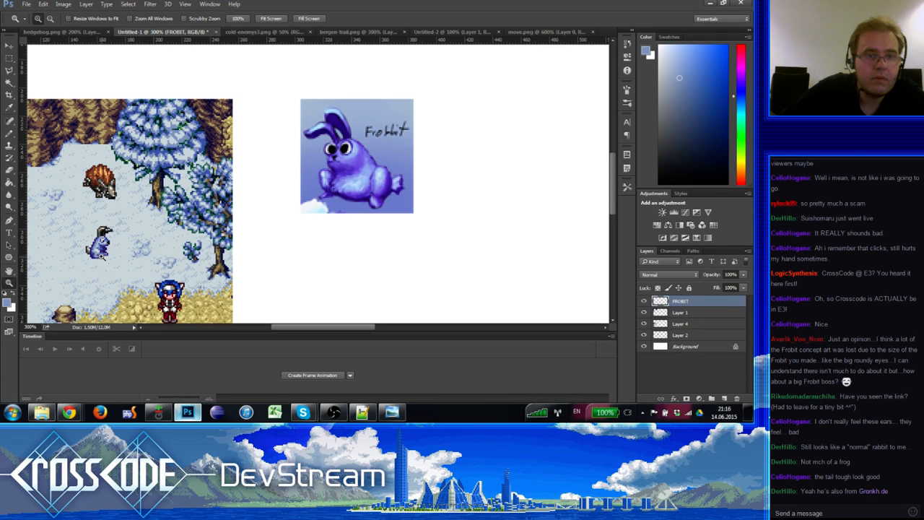
pyautogui.click(98, 249)
pyautogui.click(98, 249)
pyautogui.click(98, 249)
pyautogui.keyDown('alt'); pyautogui.click(98, 249); pyautogui.keyUp('alt')
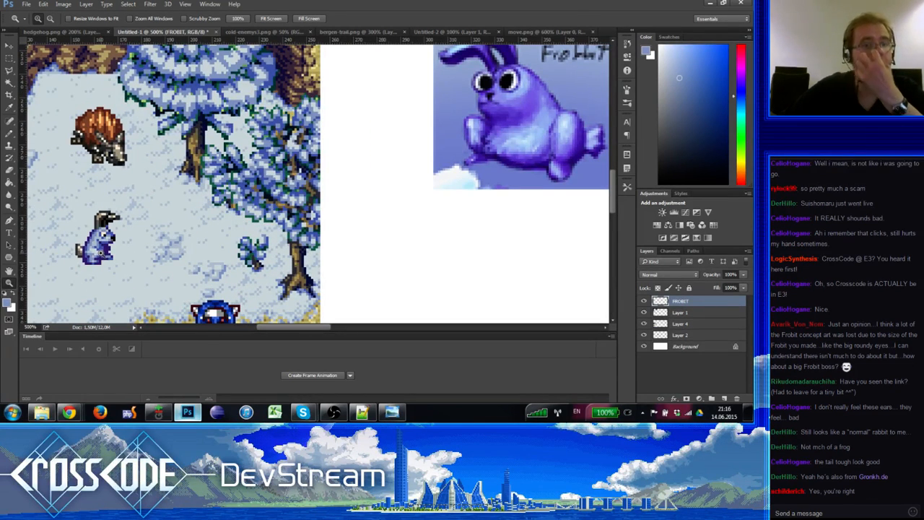
pyautogui.keyDown('alt'); pyautogui.click(106, 256); pyautogui.keyUp('alt')
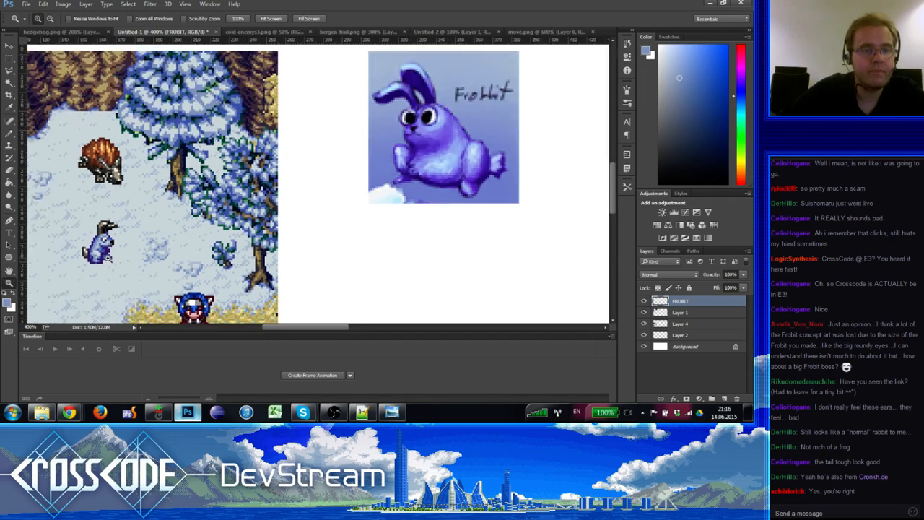
pyautogui.click(106, 257)
pyautogui.click(106, 257)
pyautogui.click(106, 257)
pyautogui.click(106, 257)
pyautogui.keyDown('alt'); pyautogui.click(105, 256); pyautogui.keyUp('alt')
pyautogui.click(106, 257)
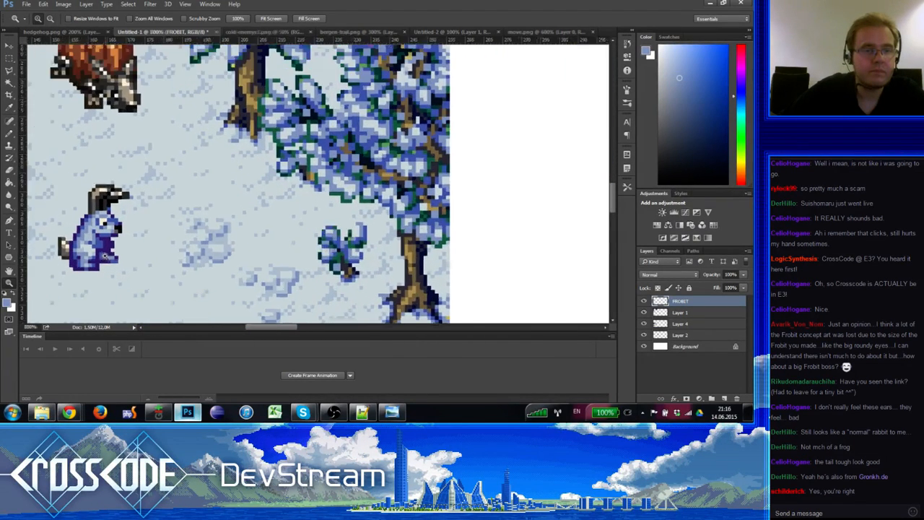
pyautogui.click(105, 256)
pyautogui.keyDown('alt'); pyautogui.click(103, 257); pyautogui.keyUp('alt')
pyautogui.keyDown('alt'); pyautogui.click(104, 256); pyautogui.keyUp('alt')
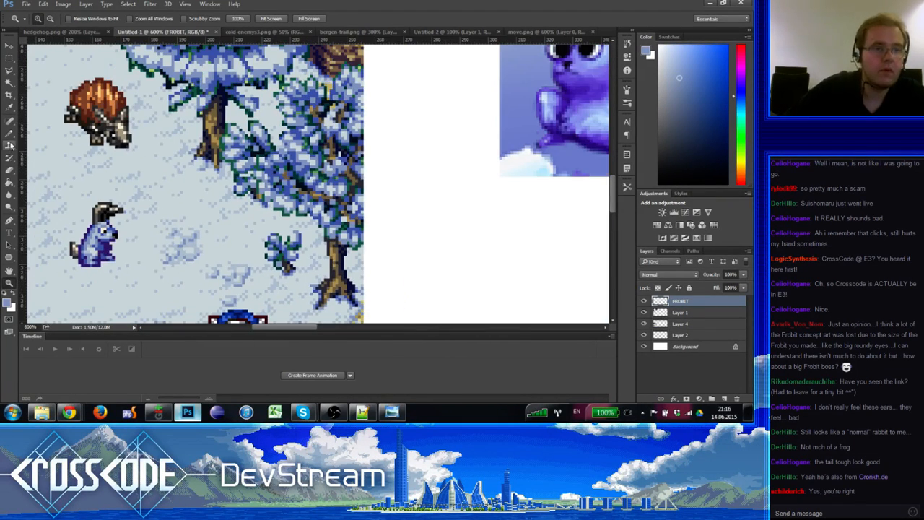
# Step: Shade the rabbit's haunch and flank with dark purple, medium blue and pale blue pixels
pyautogui.press('b')
pyautogui.keyDown('alt'); pyautogui.click(86, 238); pyautogui.keyUp('alt')
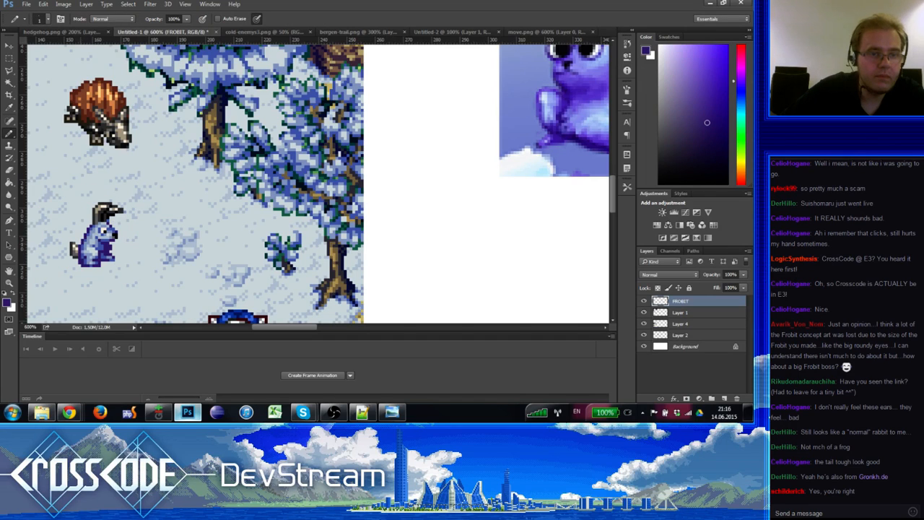
pyautogui.keyDown('alt'); pyautogui.click(83, 253); pyautogui.keyUp('alt')
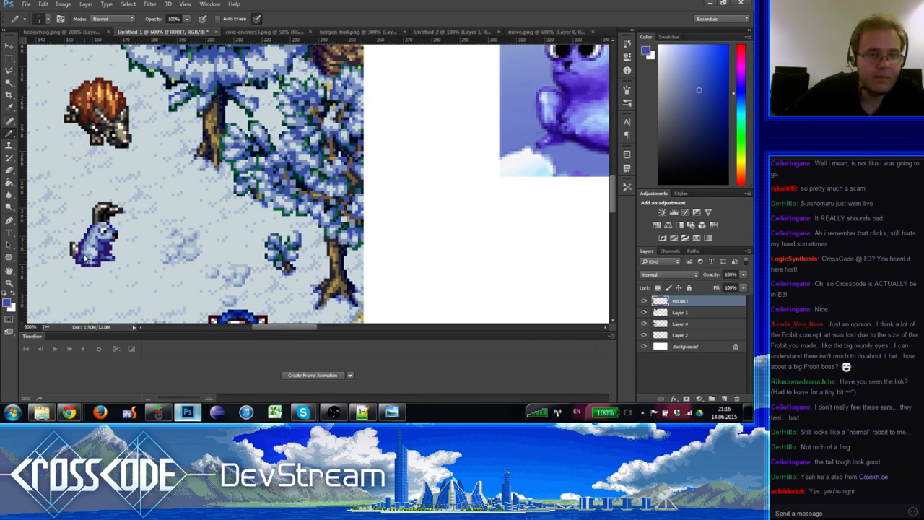
pyautogui.keyDown('alt'); pyautogui.click(85, 250); pyautogui.keyUp('alt')
pyautogui.keyDown('alt'); pyautogui.click(84, 247); pyautogui.keyUp('alt')
pyautogui.keyDown('alt'); pyautogui.click(84, 248); pyautogui.keyUp('alt')
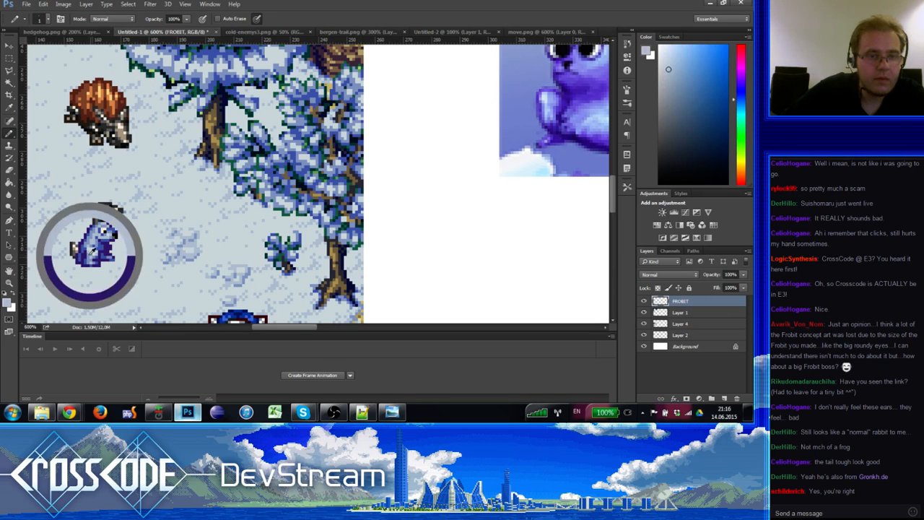
pyautogui.moveTo(109, 267); pyautogui.dragTo(59, 306)
pyautogui.moveTo(127, 285)
pyautogui.mouseDown()
pyautogui.moveTo(60, 270)
pyautogui.moveTo(145, 274)
pyautogui.mouseUp()
# Step: Rework the rabbit's eye and face with black, dark gray, medium blue, grayish-blue and dark purple pixels
pyautogui.keyDown('alt'); pyautogui.click(82, 261); pyautogui.keyUp('alt')
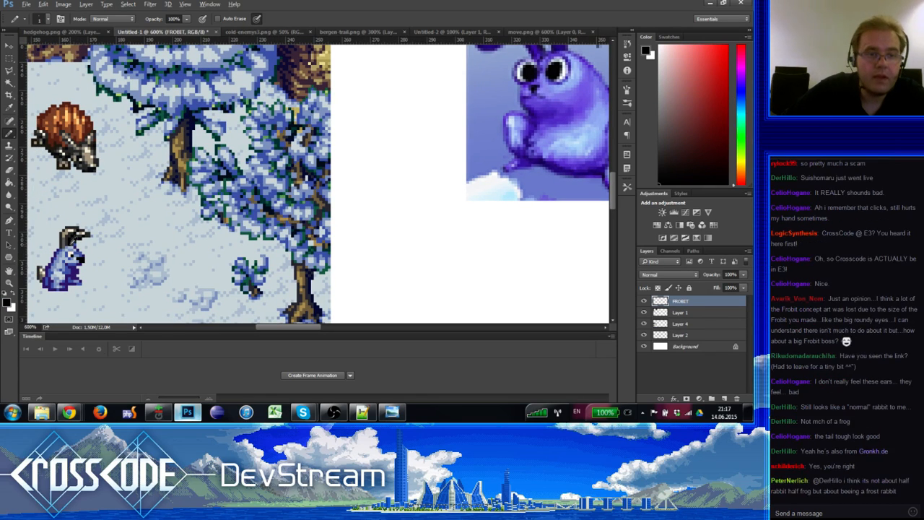
pyautogui.keyDown('alt'); pyautogui.click(72, 241); pyautogui.keyUp('alt')
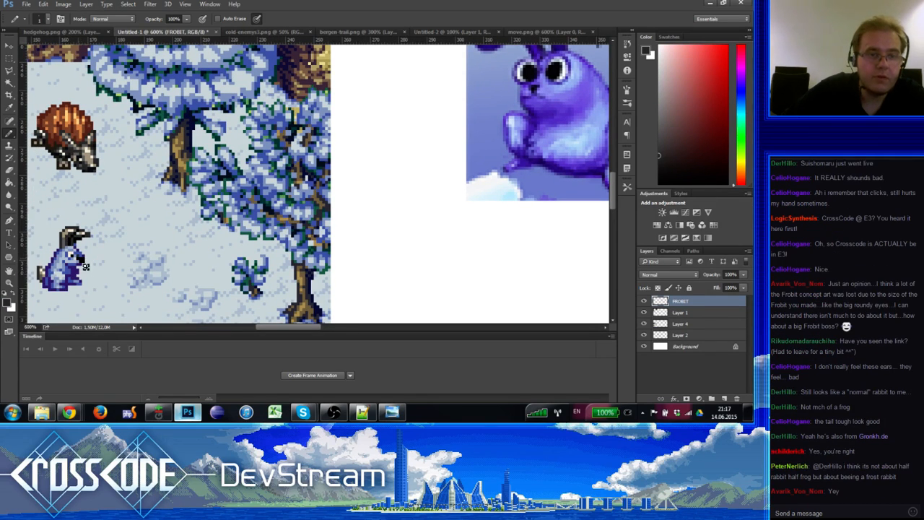
pyautogui.keyDown('alt'); pyautogui.click(81, 251); pyautogui.keyUp('alt')
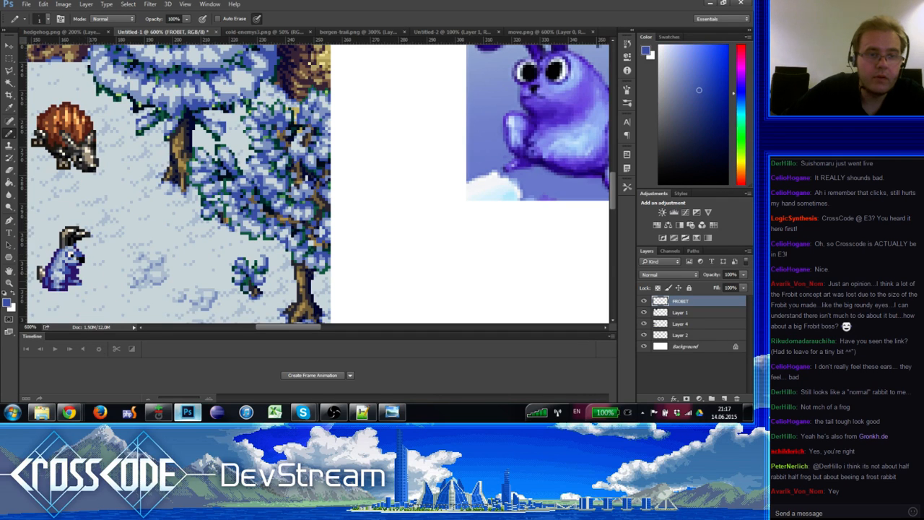
pyautogui.moveTo(90, 288); pyautogui.dragTo(139, 277)
pyautogui.keyDown('alt'); pyautogui.click(79, 266); pyautogui.keyUp('alt')
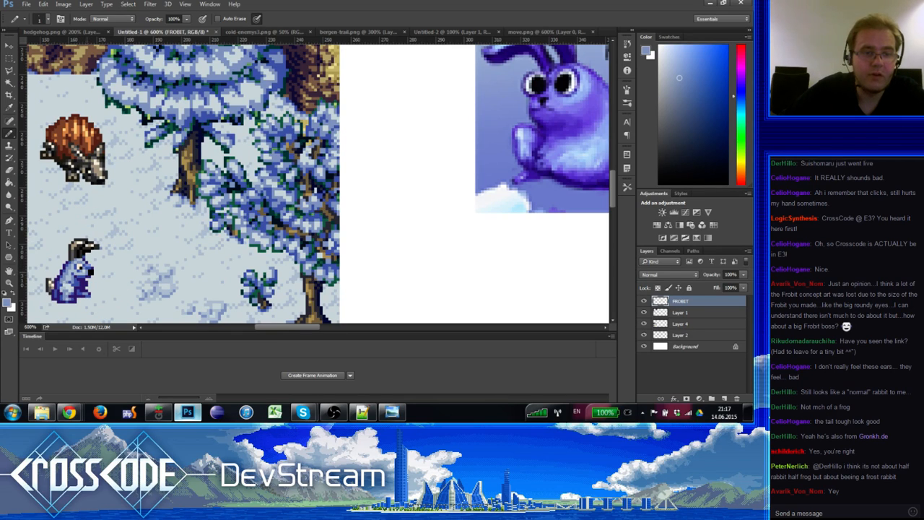
pyautogui.keyDown('alt'); pyautogui.click(87, 258); pyautogui.keyUp('alt')
pyautogui.moveTo(95, 286); pyautogui.dragTo(111, 284)
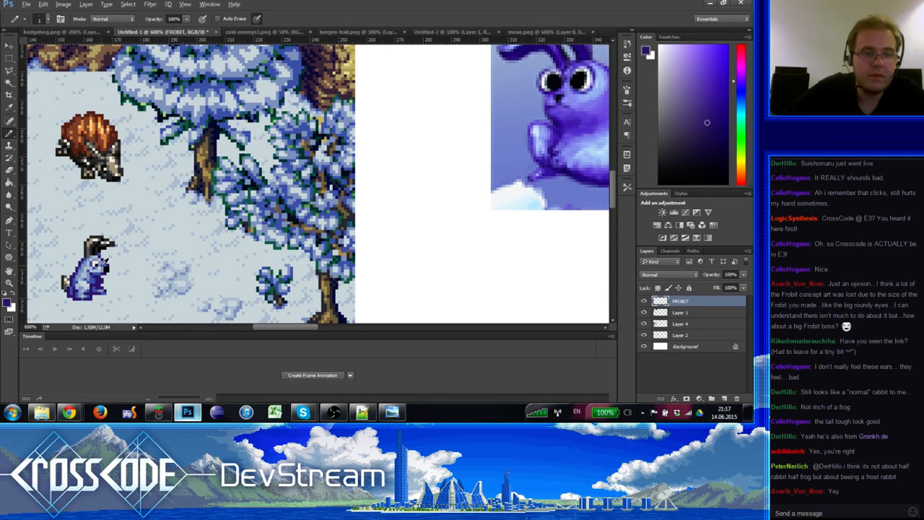
pyautogui.keyDown('alt'); pyautogui.click(107, 267); pyautogui.keyUp('alt')
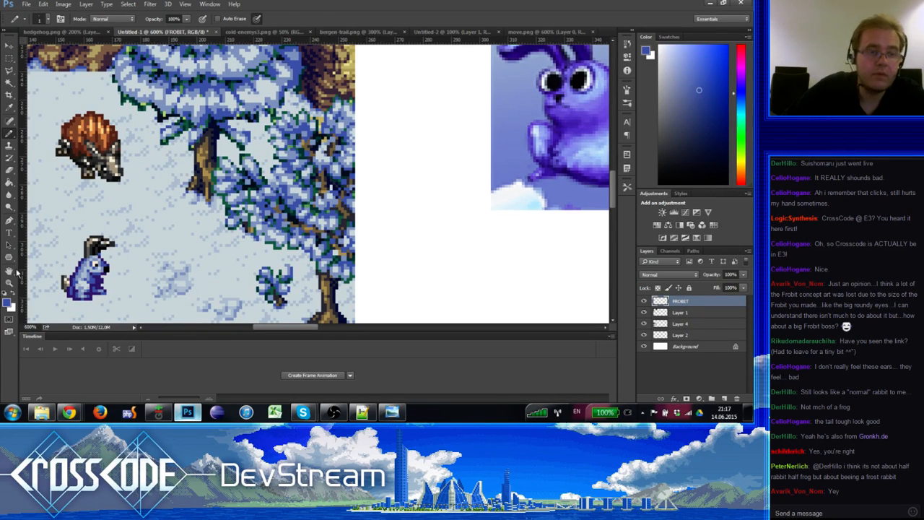
# Step: Compare the sprite with the concept art and shade the middle of the rabbit's body with grayish-blue, pale blue and dark purple pixels
pyautogui.press('z')
pyautogui.keyDown('alt'); pyautogui.click(38, 275); pyautogui.keyUp('alt')
pyautogui.moveTo(53, 297); pyautogui.dragTo(89, 270)
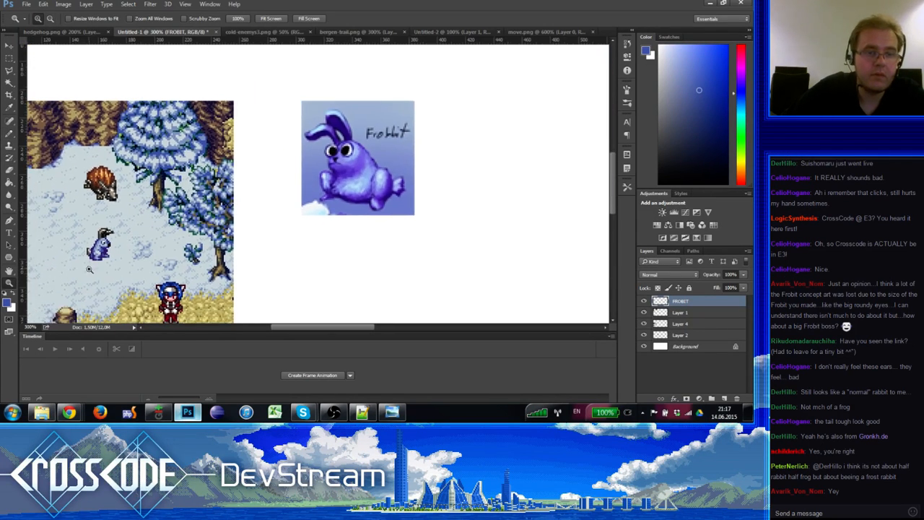
pyautogui.click(85, 267)
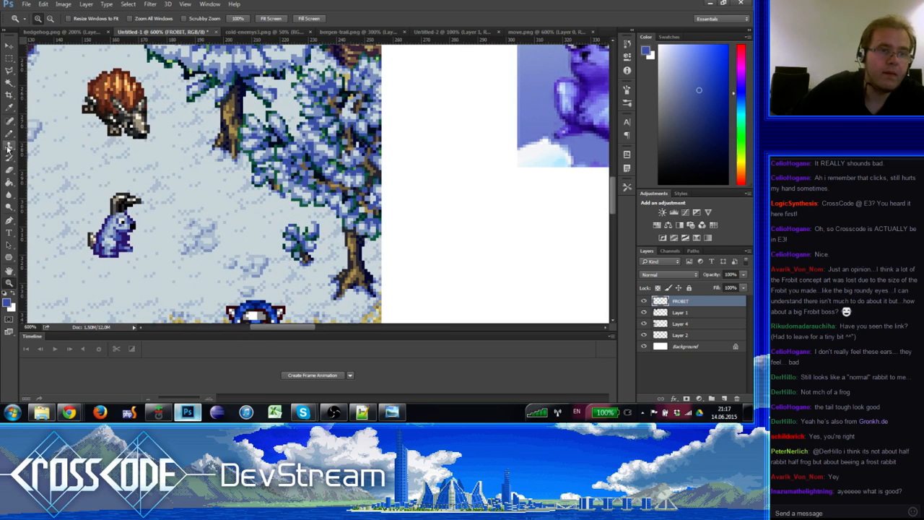
pyautogui.press('b')
pyautogui.keyDown('alt'); pyautogui.click(113, 246); pyautogui.keyUp('alt')
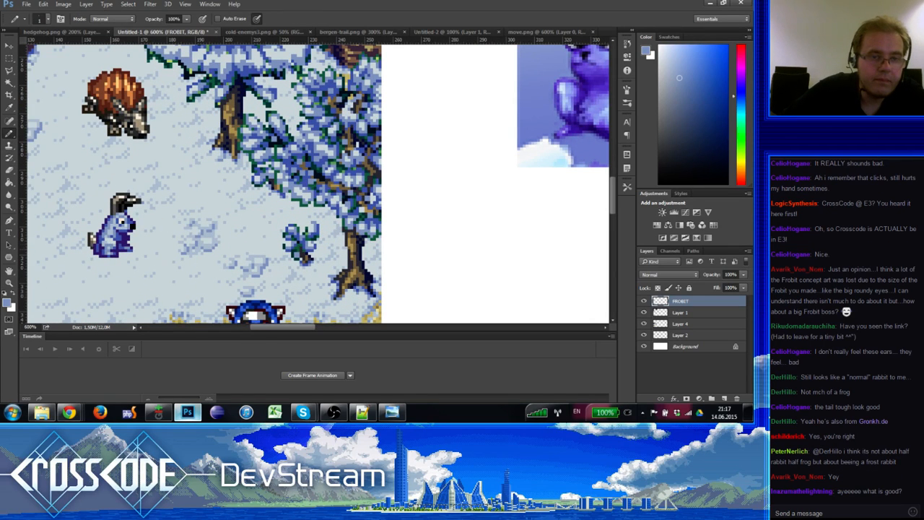
pyautogui.keyDown('alt'); pyautogui.click(111, 243); pyautogui.keyUp('alt')
pyautogui.keyDown('alt'); pyautogui.click(114, 241); pyautogui.keyUp('alt')
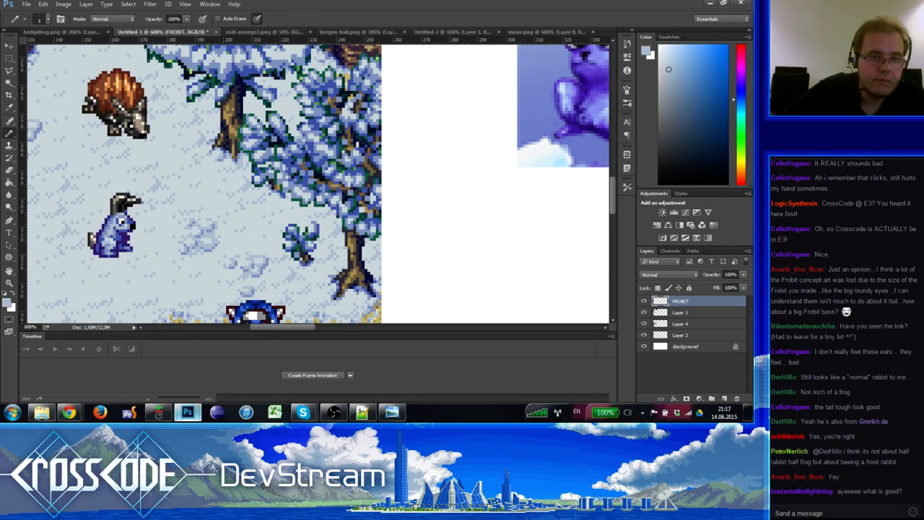
pyautogui.keyDown('alt'); pyautogui.click(111, 247); pyautogui.keyUp('alt')
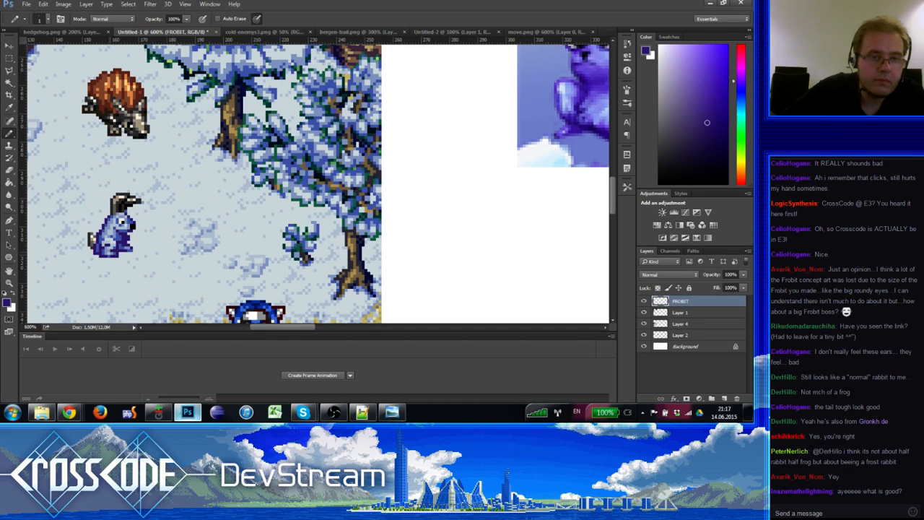
# Step: Refine the rabbit's back and haunch with grayish-blue and medium blue pixels
pyautogui.keyDown('alt'); pyautogui.click(109, 235); pyautogui.keyUp('alt')
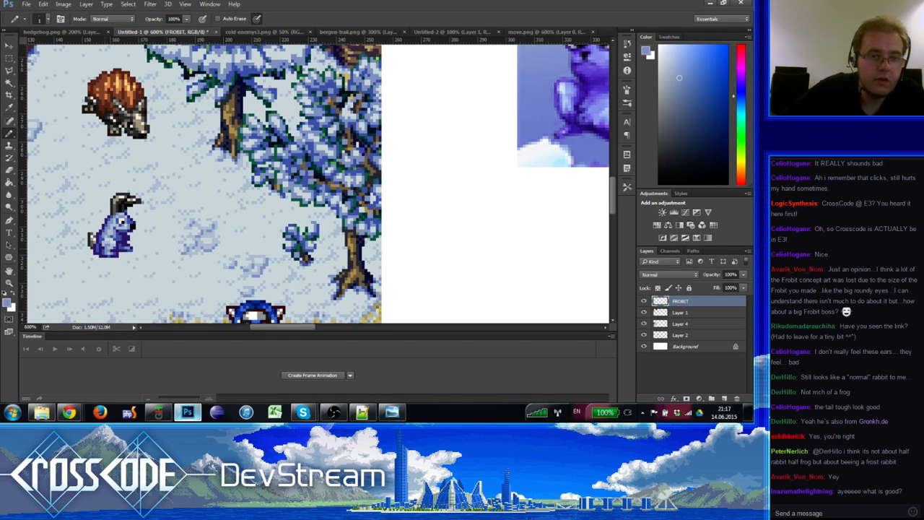
pyautogui.keyDown('alt'); pyautogui.click(106, 241); pyautogui.keyUp('alt')
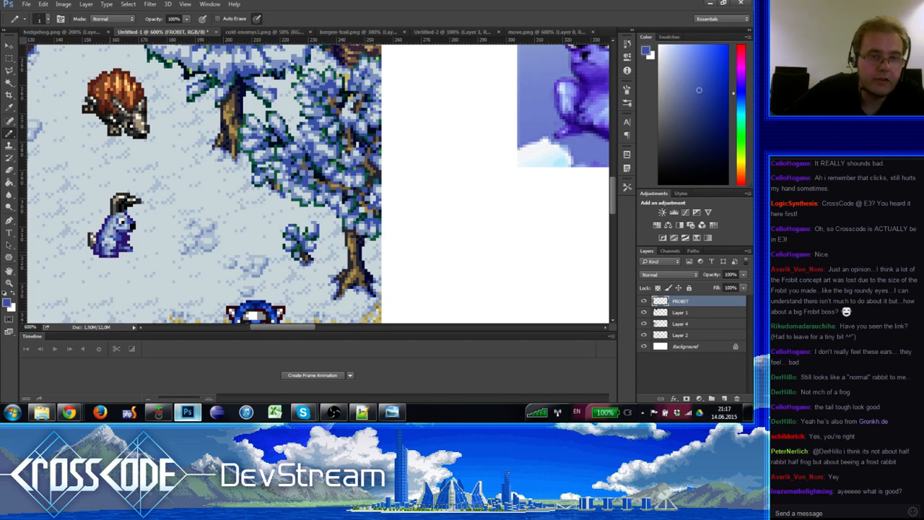
pyautogui.keyDown('alt'); pyautogui.click(108, 247); pyautogui.keyUp('alt')
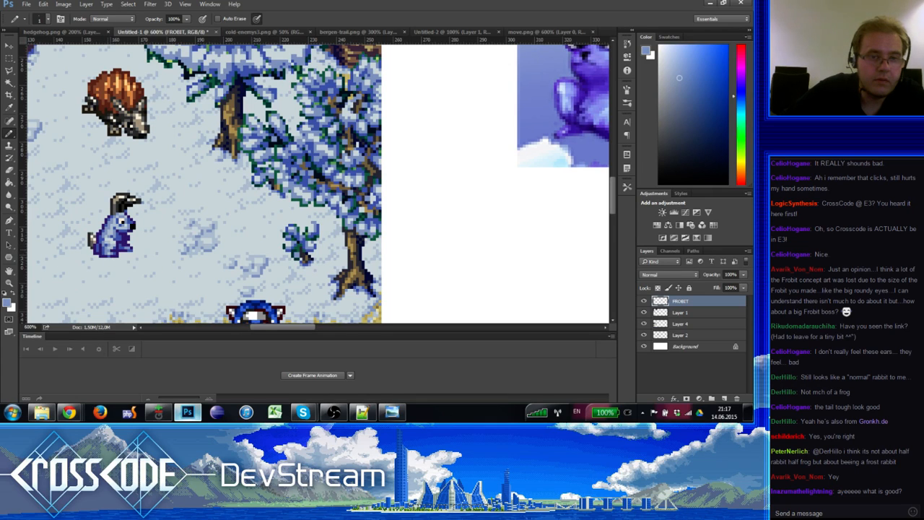
pyautogui.keyDown('alt'); pyautogui.click(112, 249); pyautogui.keyUp('alt')
pyautogui.keyDown('alt'); pyautogui.click(107, 239); pyautogui.keyUp('alt')
pyautogui.keyDown('alt'); pyautogui.click(107, 244); pyautogui.keyUp('alt')
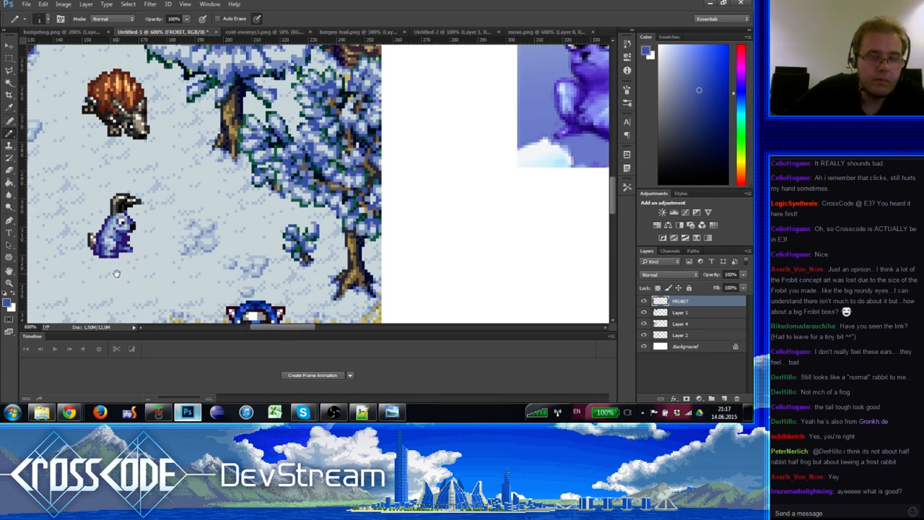
pyautogui.moveTo(114, 270); pyautogui.dragTo(107, 278)
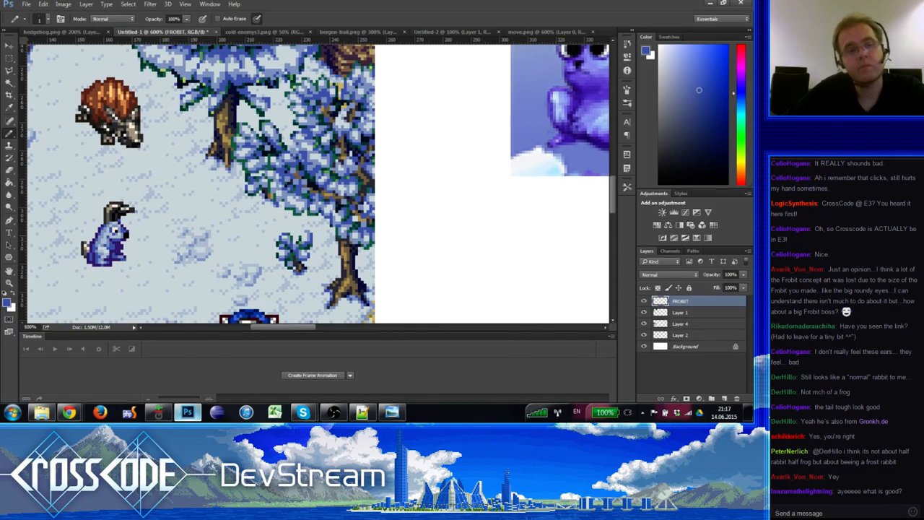
# Step: Compare the sprite with the concept art and refine the rabbit's back with medium blue and dark purple pixels
pyautogui.click(9, 283)
pyautogui.moveTo(161, 195); pyautogui.dragTo(124, 240)
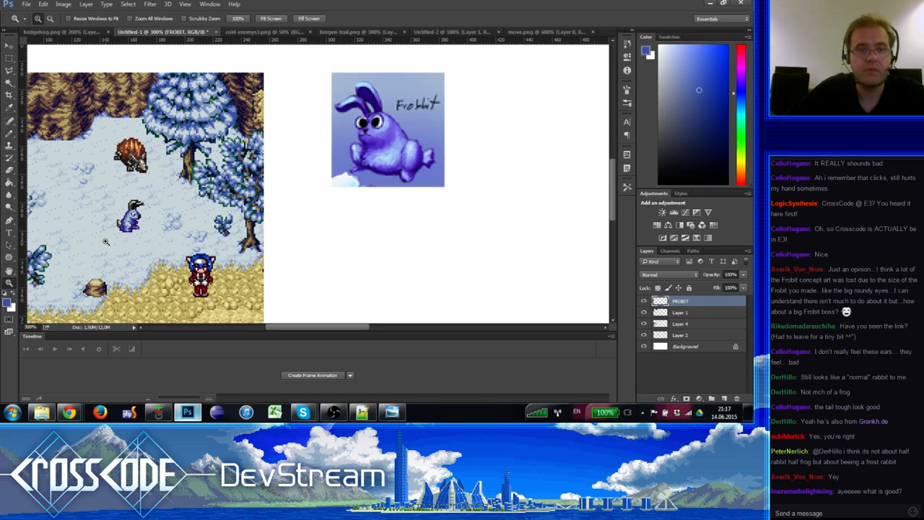
pyautogui.click(107, 242)
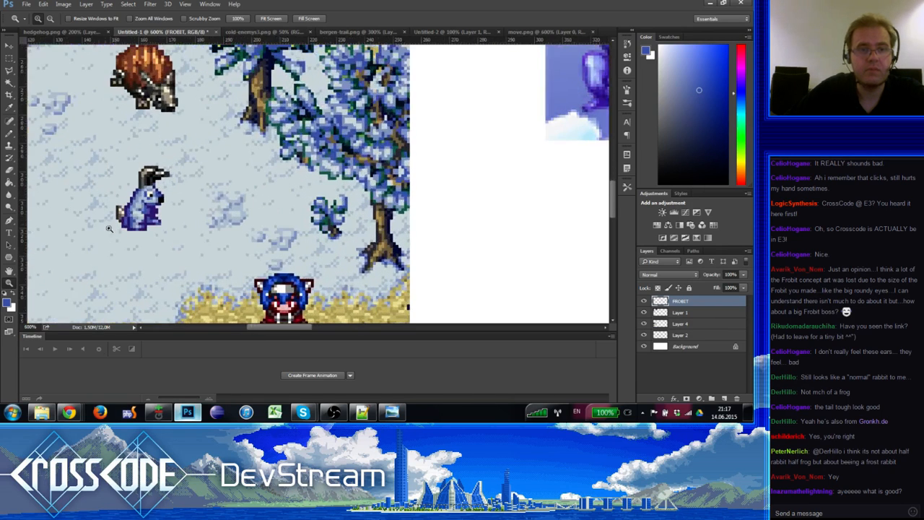
pyautogui.click(13, 134)
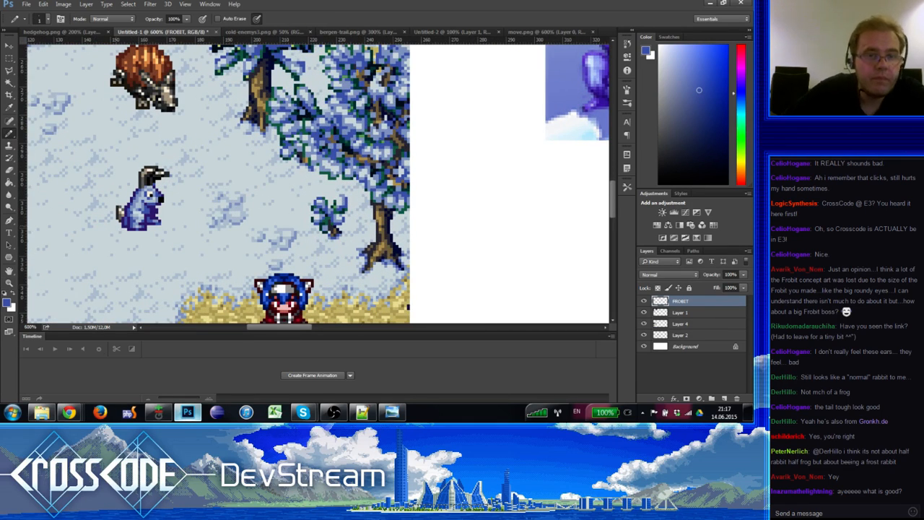
pyautogui.keyDown('alt'); pyautogui.click(135, 208); pyautogui.keyUp('alt')
pyautogui.keyDown('alt'); pyautogui.click(133, 207); pyautogui.keyUp('alt')
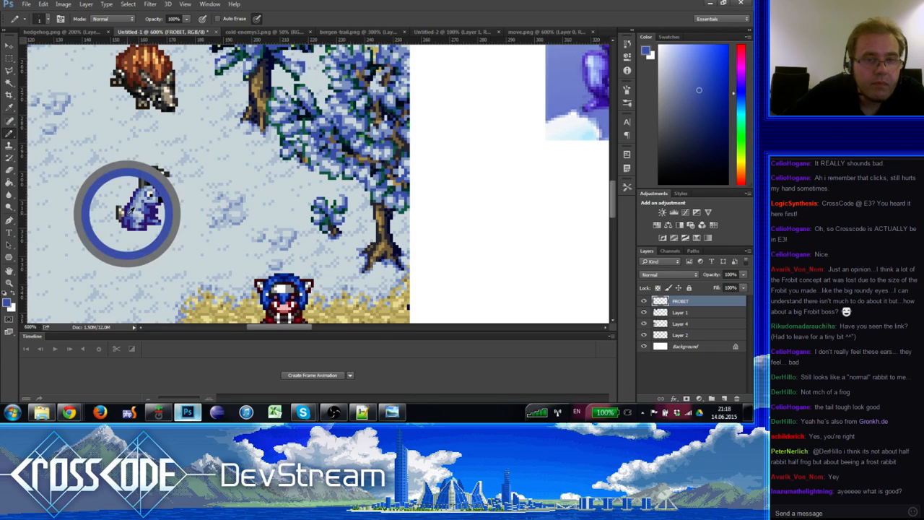
pyautogui.keyDown('alt'); pyautogui.click(131, 206); pyautogui.keyUp('alt')
pyautogui.keyDown('alt'); pyautogui.click(127, 211); pyautogui.keyUp('alt')
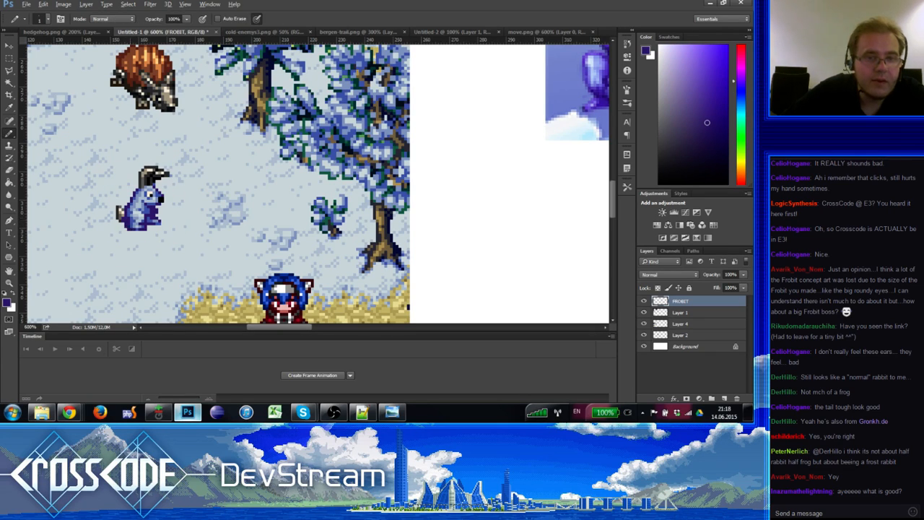
# Step: Shade the rabbit's lower haunch and hind foot with medium blue and dark purple pixels
pyautogui.keyDown('alt'); pyautogui.click(130, 217); pyautogui.keyUp('alt')
pyautogui.keyDown('alt'); pyautogui.click(129, 222); pyautogui.keyUp('alt')
pyautogui.keyDown('alt'); pyautogui.click(128, 223); pyautogui.keyUp('alt')
pyautogui.keyDown('alt'); pyautogui.click(130, 211); pyautogui.keyUp('alt')
pyautogui.keyDown('alt'); pyautogui.click(127, 224); pyautogui.keyUp('alt')
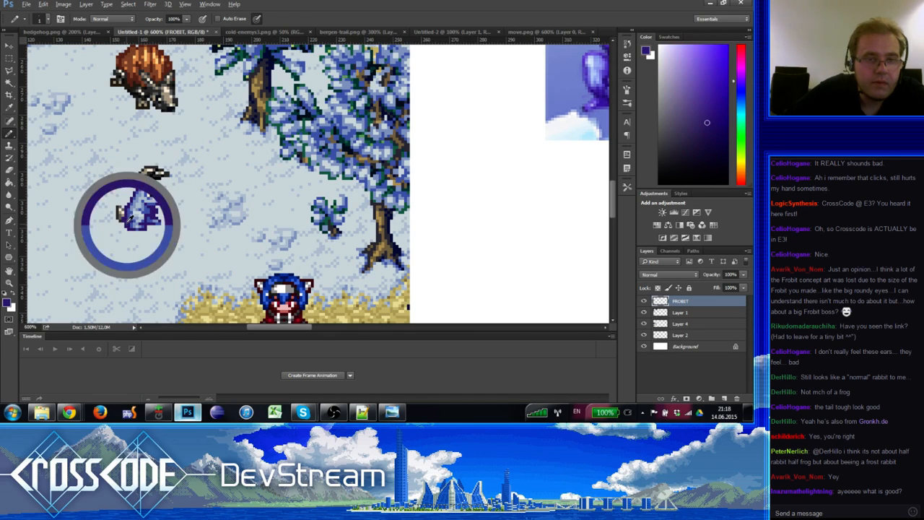
pyautogui.keyDown('alt'); pyautogui.click(128, 225); pyautogui.keyUp('alt')
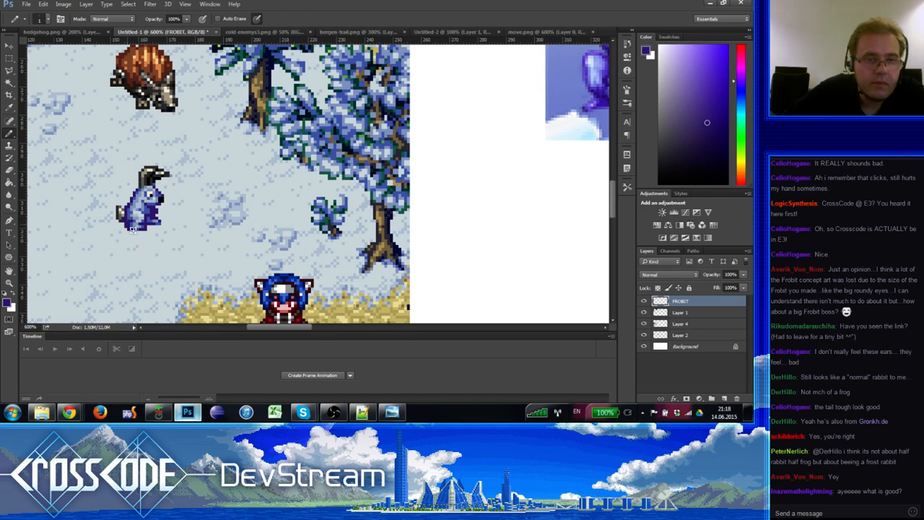
pyautogui.keyDown('alt'); pyautogui.click(126, 222); pyautogui.keyUp('alt')
# Step: Clean up the edge below the haunch and rework the base of the tail with dark gray pixels
pyautogui.press('e')
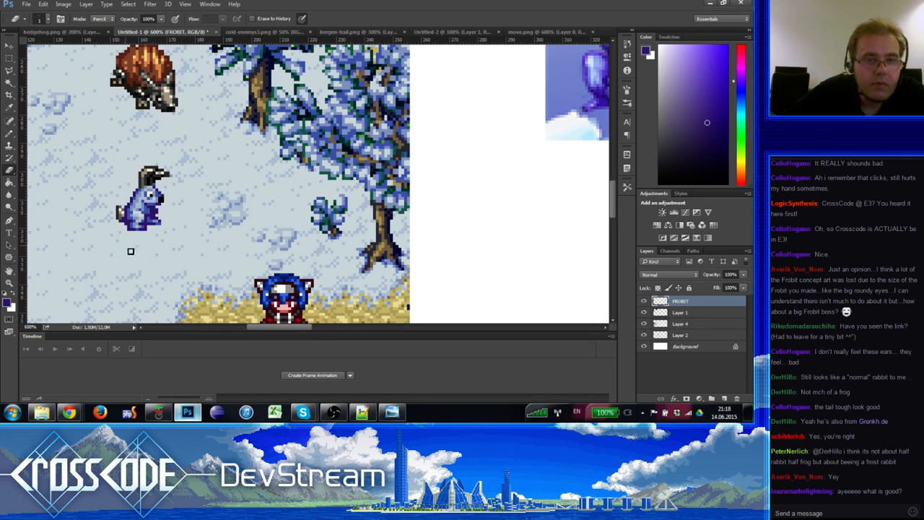
pyautogui.press('b')
pyautogui.keyDown('alt'); pyautogui.click(125, 226); pyautogui.keyUp('alt')
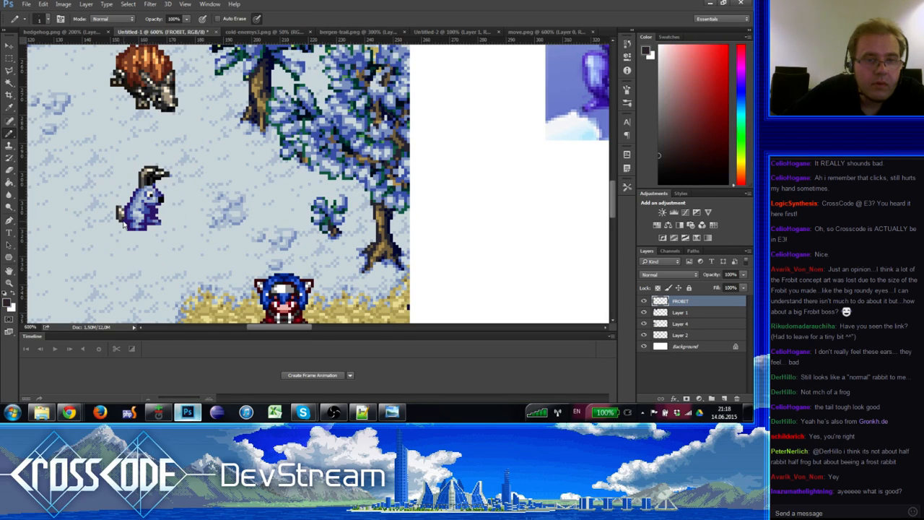
pyautogui.keyDown('alt'); pyautogui.click(127, 216); pyautogui.keyUp('alt')
pyautogui.keyDown('alt'); pyautogui.click(124, 219); pyautogui.keyUp('alt')
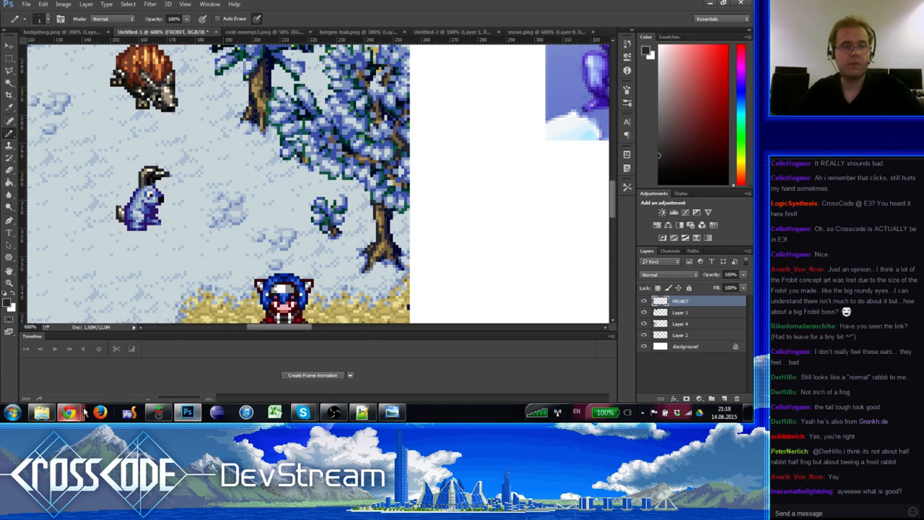
# Step: Open the Stack Overflow transcript linked in the stream chat and read the messages around the highlighted CrossCode post
pyautogui.moveTo(83, 412)
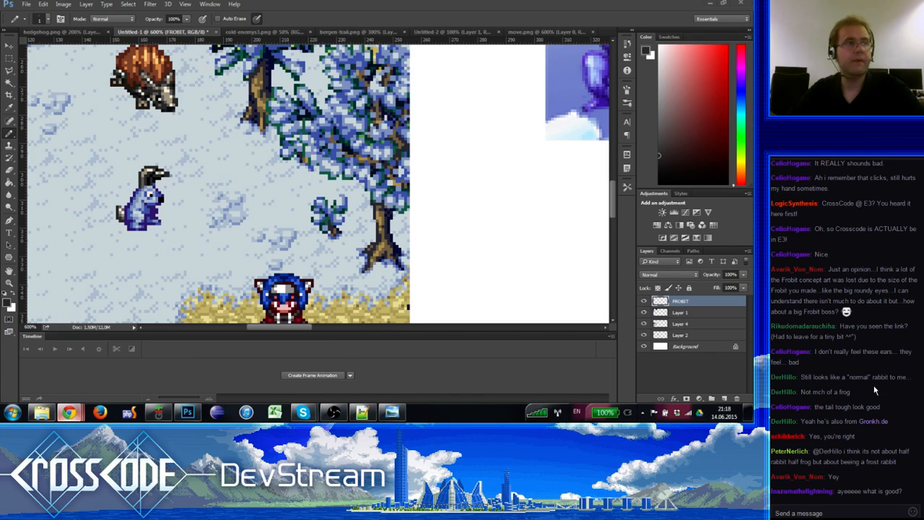
pyautogui.scroll(10, 875, 318)
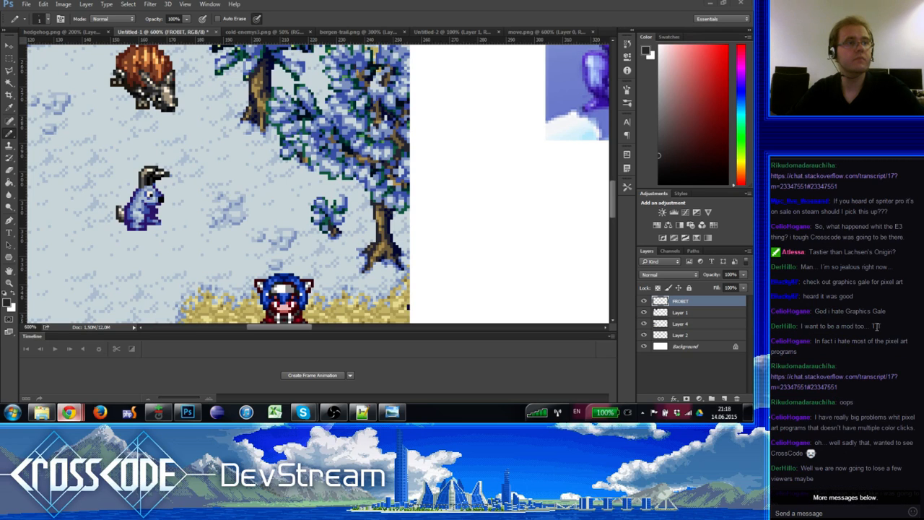
pyautogui.scroll(-2, 877, 328)
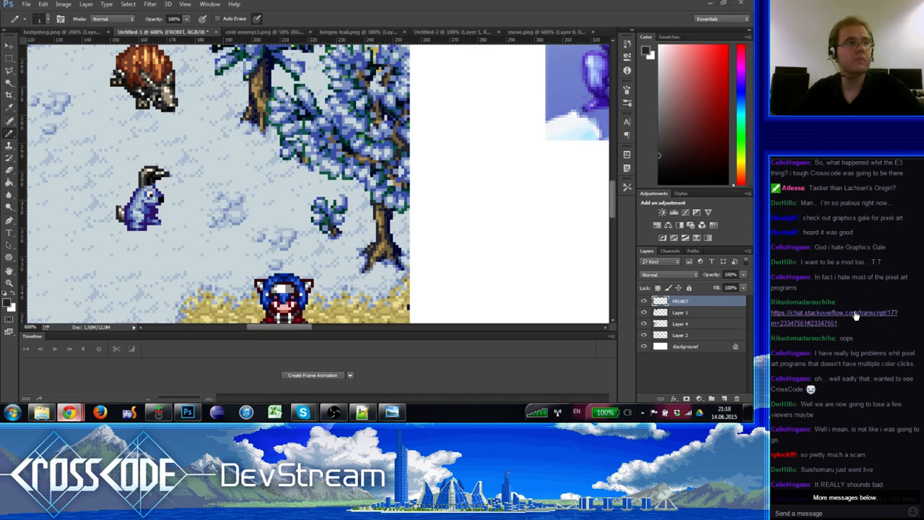
pyautogui.click(855, 316)
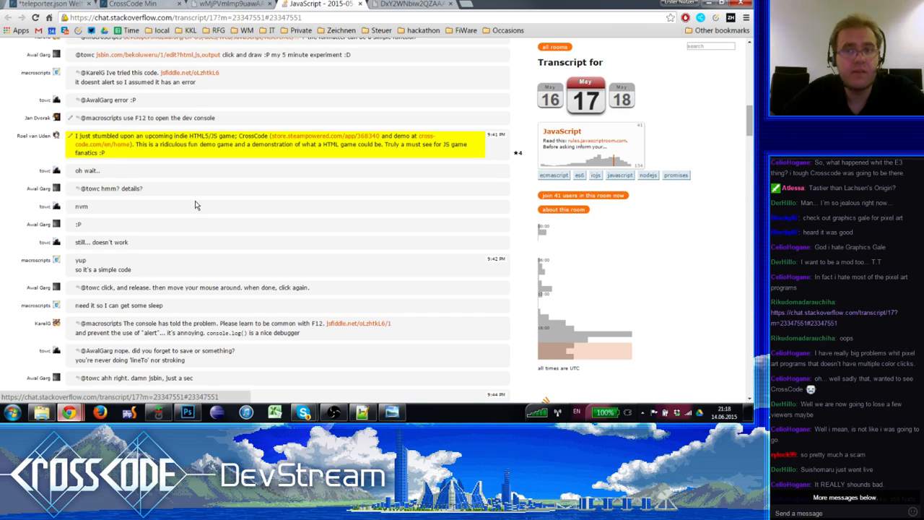
pyautogui.scroll(3, 195, 206)
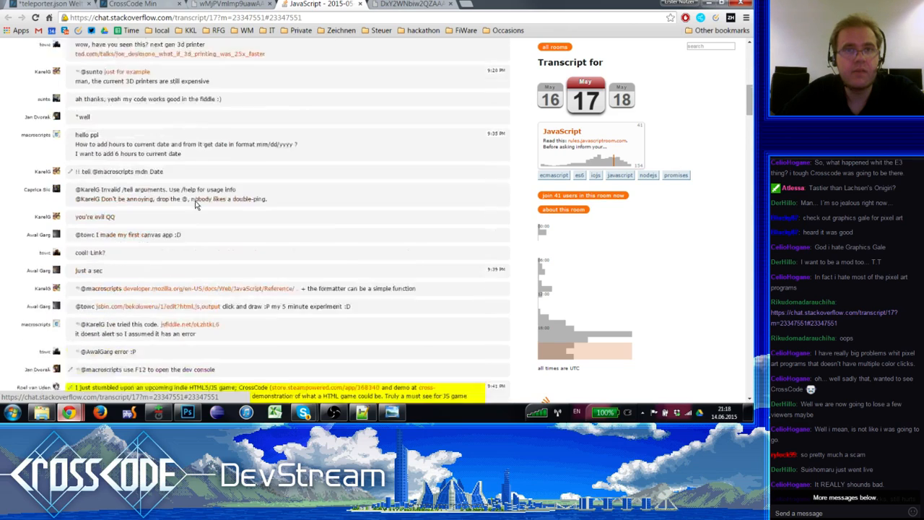
# Step: View the bergen-trail snow mockup map in the CrossCode browser game
pyautogui.click(130, 5)
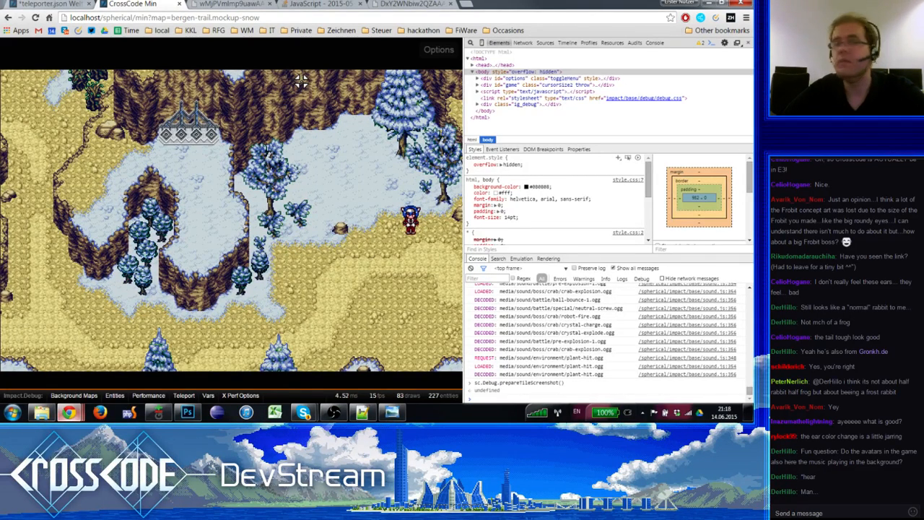
pyautogui.click(231, 4)
pyautogui.click(124, 4)
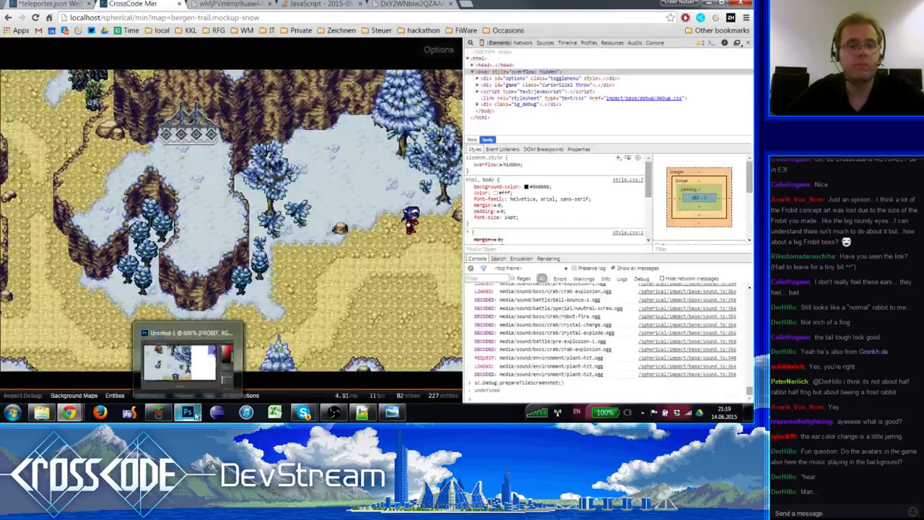
# Step: Switch back to Photoshop and examine the rabbit sprite at several magnifications against the scene and the Frobbit concept art
pyautogui.click(188, 412)
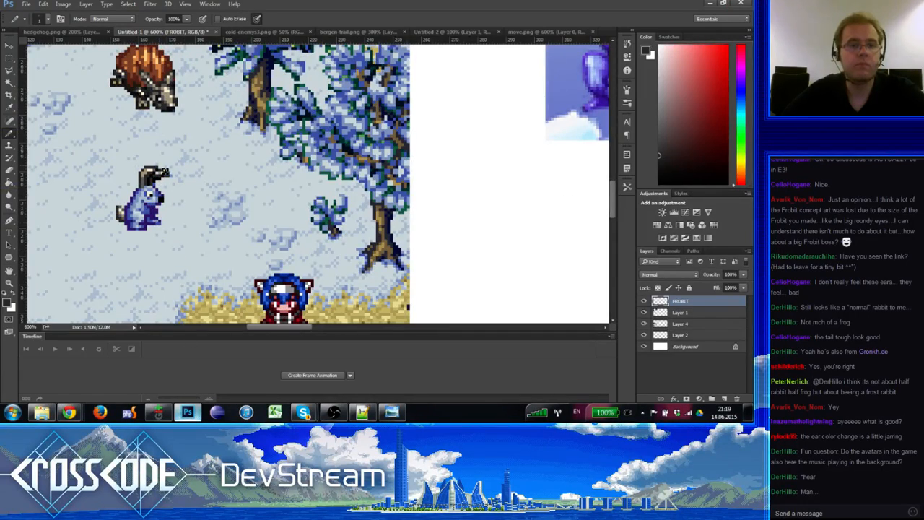
pyautogui.click(10, 283)
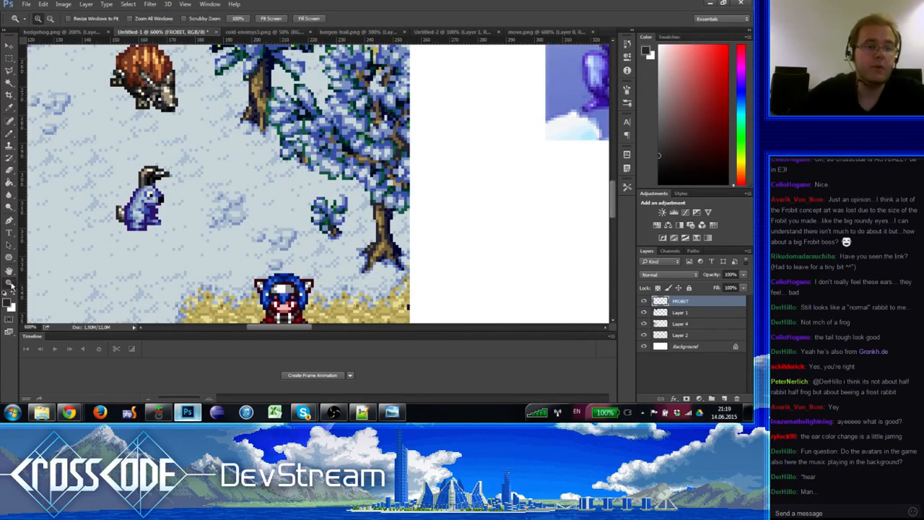
pyautogui.keyDown('alt'); pyautogui.click(115, 235); pyautogui.keyUp('alt')
pyautogui.click(136, 216)
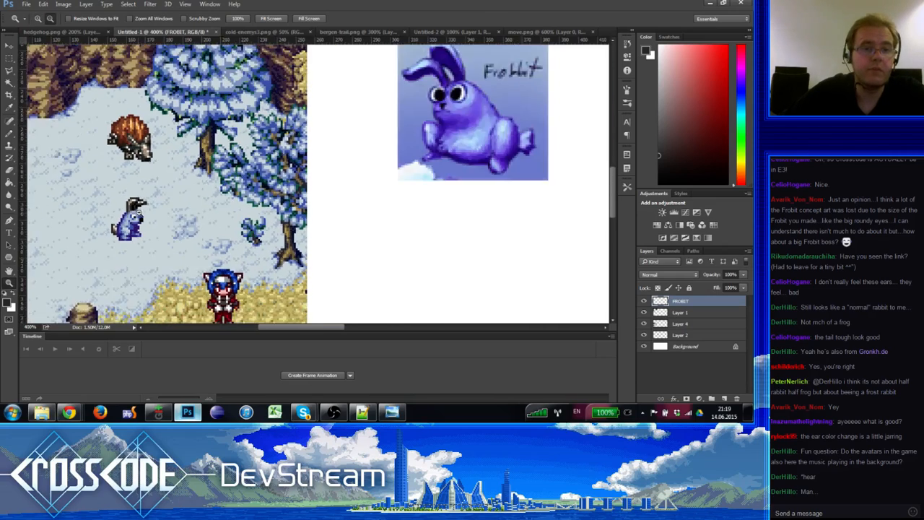
pyautogui.keyDown('alt'); pyautogui.click(136, 217); pyautogui.keyUp('alt')
pyautogui.click(137, 217)
pyautogui.keyDown('alt'); pyautogui.click(167, 210); pyautogui.keyUp('alt')
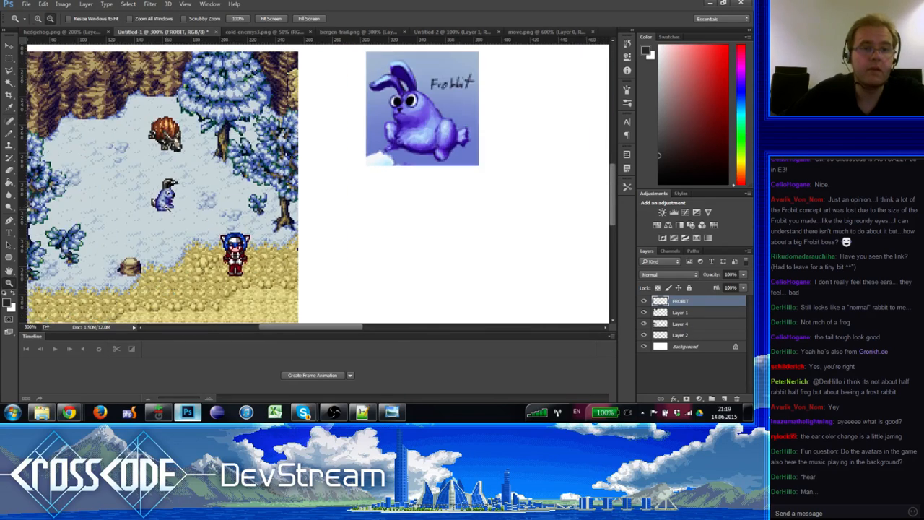
pyautogui.keyDown('alt'); pyautogui.click(168, 217); pyautogui.keyUp('alt')
pyautogui.click(168, 201)
pyautogui.click(168, 201)
pyautogui.click(167, 196)
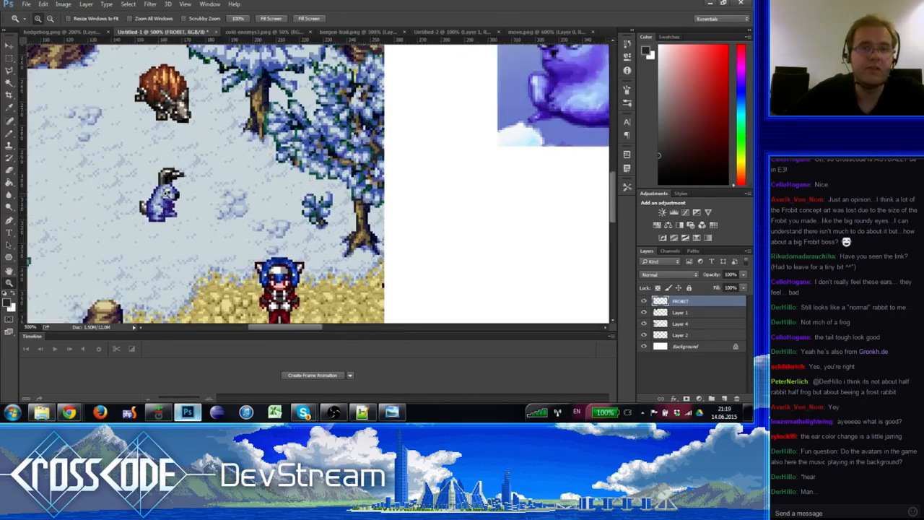
pyautogui.keyDown('alt'); pyautogui.click(163, 181); pyautogui.keyUp('alt')
pyautogui.click(162, 179)
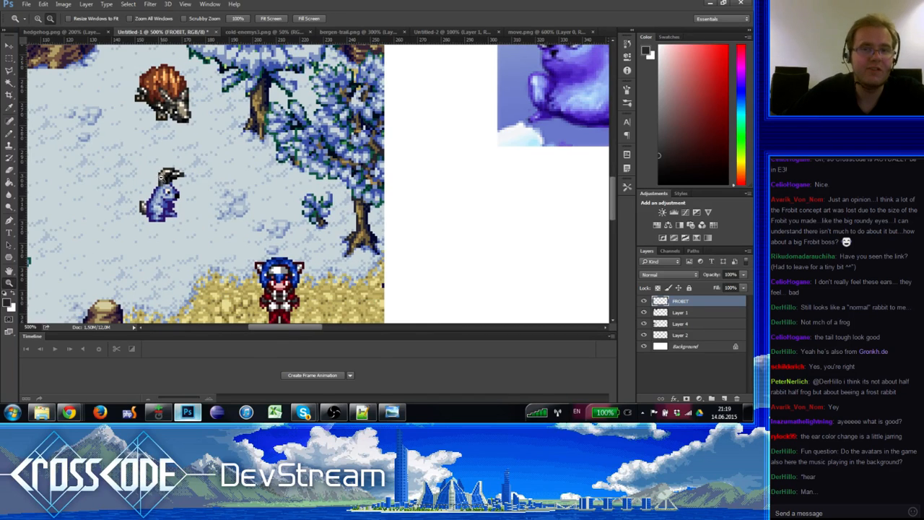
pyautogui.click(161, 177)
pyautogui.click(156, 174)
# Step: Shift the sampled dark purple's hue toward blue and fill the rabbit's dark purple shading with the new color
pyautogui.click(10, 134)
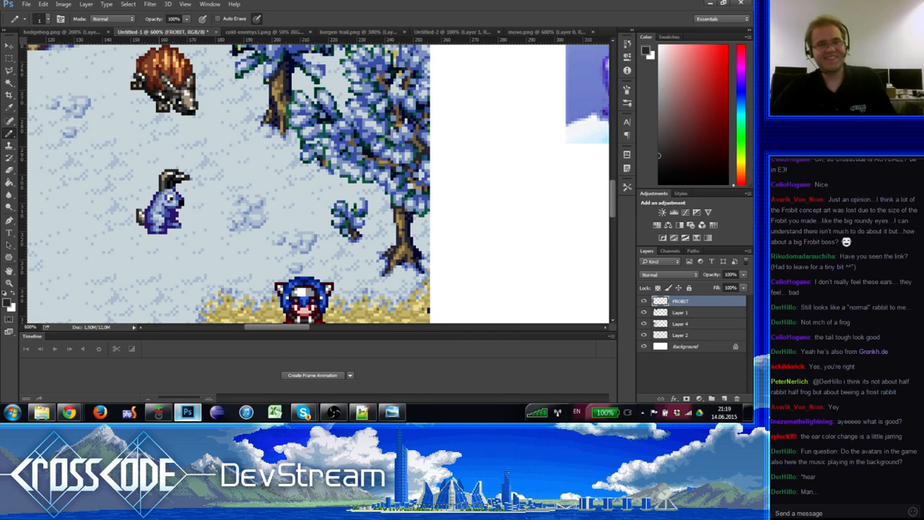
pyautogui.click(10, 183)
pyautogui.keyDown('alt'); pyautogui.click(173, 210); pyautogui.keyUp('alt')
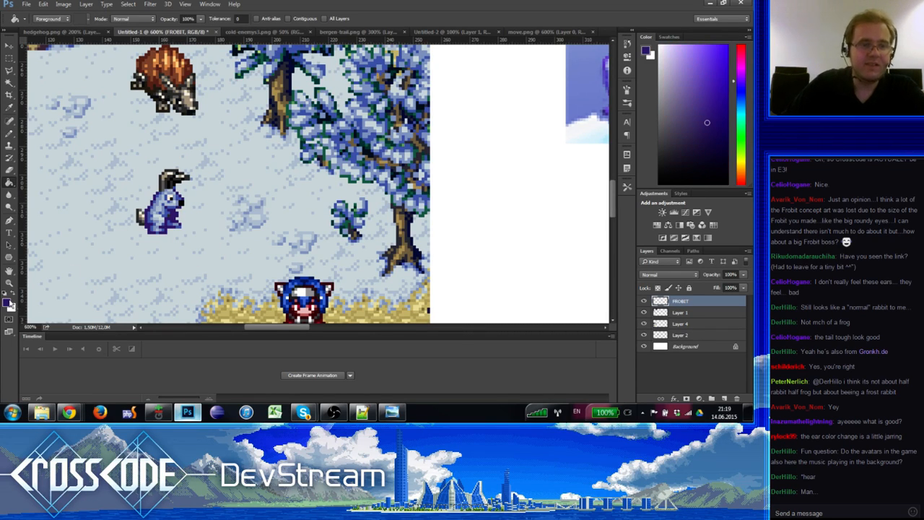
pyautogui.click(10, 303)
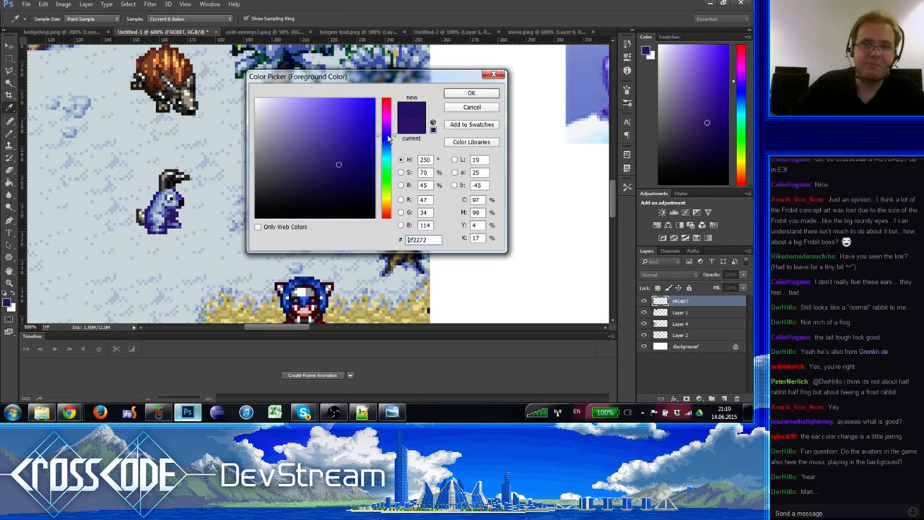
pyautogui.moveTo(388, 137); pyautogui.dragTo(389, 141)
pyautogui.click(463, 95)
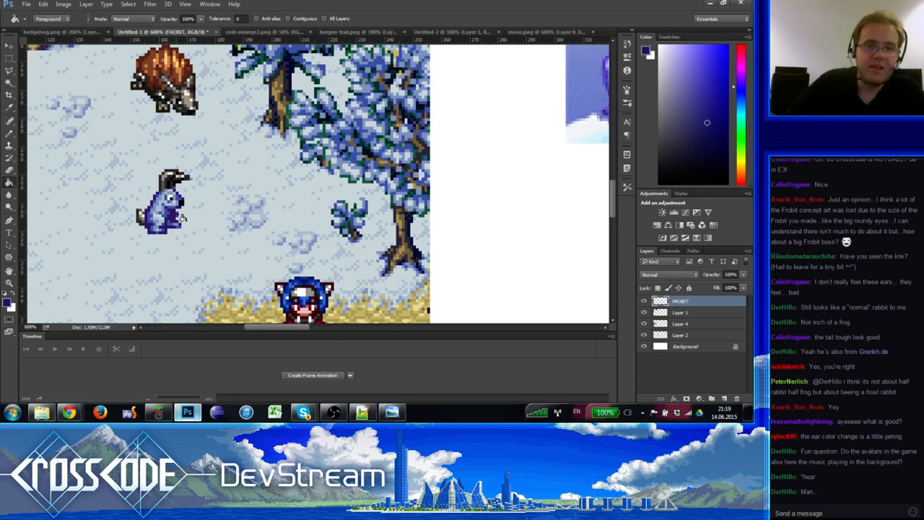
# Step: Touch up the rabbit's chest and front leg with medium blue and dark blue pixels
pyautogui.hscroll(-3, 172, 251)
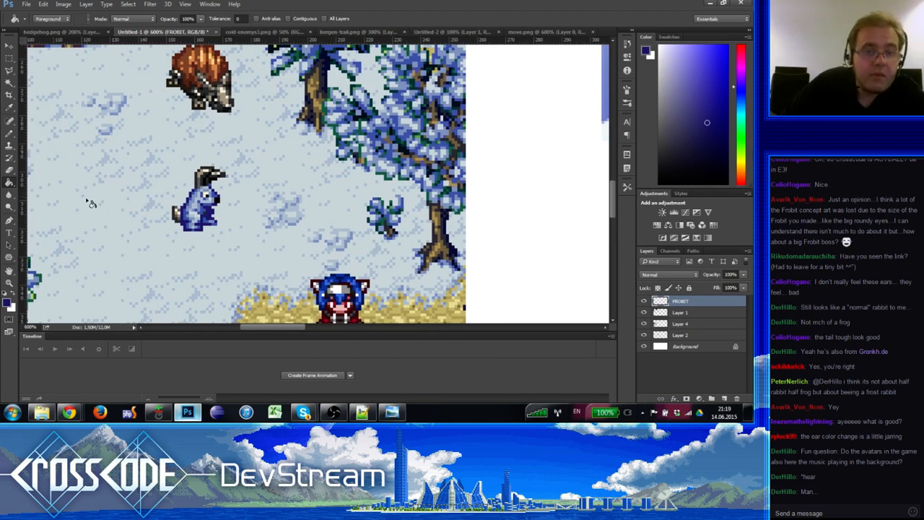
pyautogui.click(9, 133)
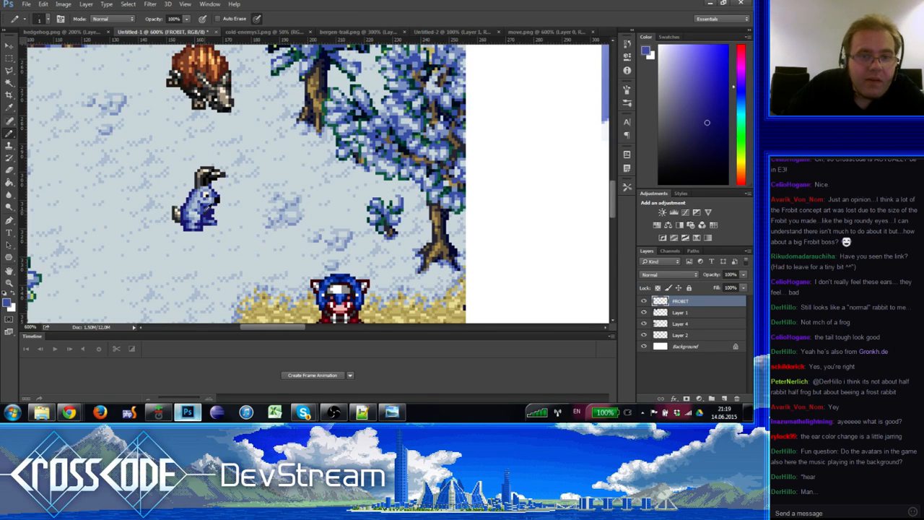
pyautogui.keyDown('alt'); pyautogui.click(208, 210); pyautogui.keyUp('alt')
pyautogui.keyDown('alt'); pyautogui.click(210, 211); pyautogui.keyUp('alt')
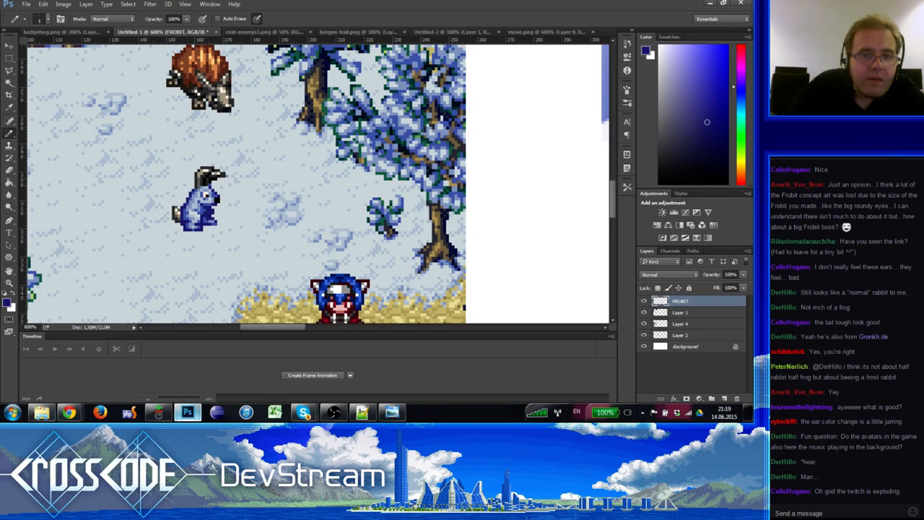
# Step: Touch up the rabbit's ear pixels using black, beige, cream and gray colors sampled from the ear
pyautogui.keyDown('alt'); pyautogui.click(220, 177); pyautogui.keyUp('alt')
pyautogui.keyDown('alt'); pyautogui.click(220, 177); pyautogui.keyUp('alt')
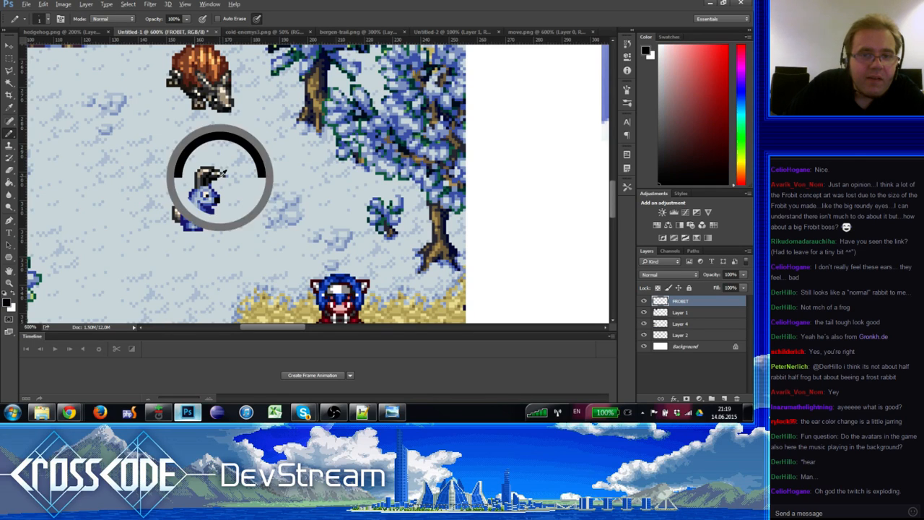
pyautogui.press('e')
pyautogui.press('b')
pyautogui.keyDown('alt'); pyautogui.click(221, 172); pyautogui.keyUp('alt')
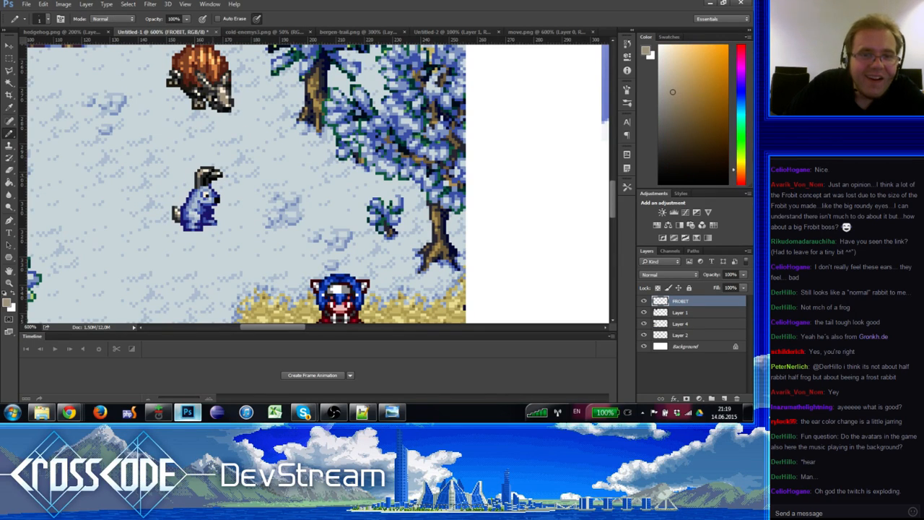
pyautogui.keyDown('alt'); pyautogui.click(209, 166); pyautogui.keyUp('alt')
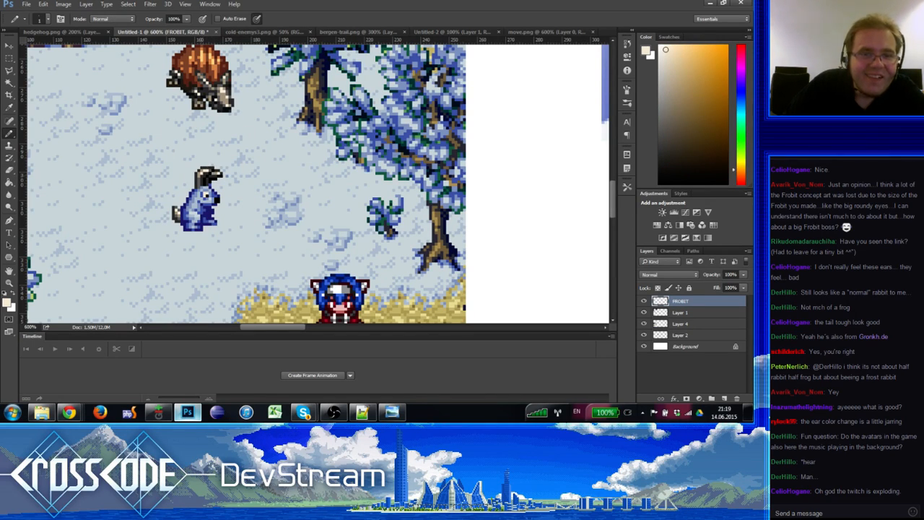
pyautogui.keyDown('alt'); pyautogui.click(201, 174); pyautogui.keyUp('alt')
pyautogui.moveTo(197, 205); pyautogui.dragTo(222, 224)
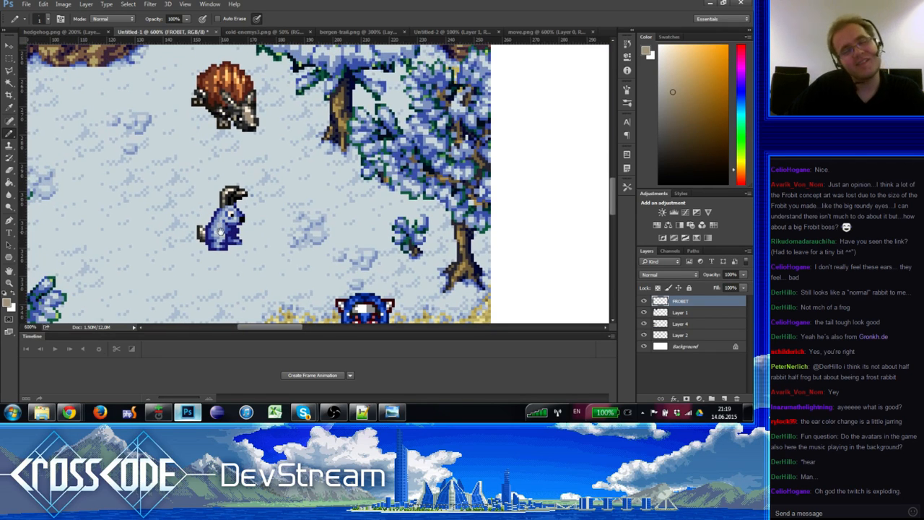
pyautogui.keyDown('alt'); pyautogui.click(243, 187); pyautogui.keyUp('alt')
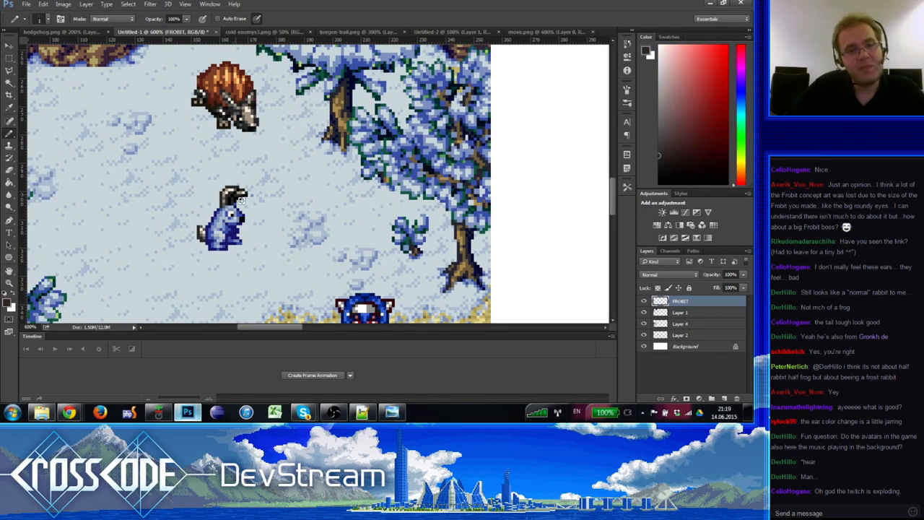
pyautogui.keyDown('alt'); pyautogui.click(238, 192); pyautogui.keyUp('alt')
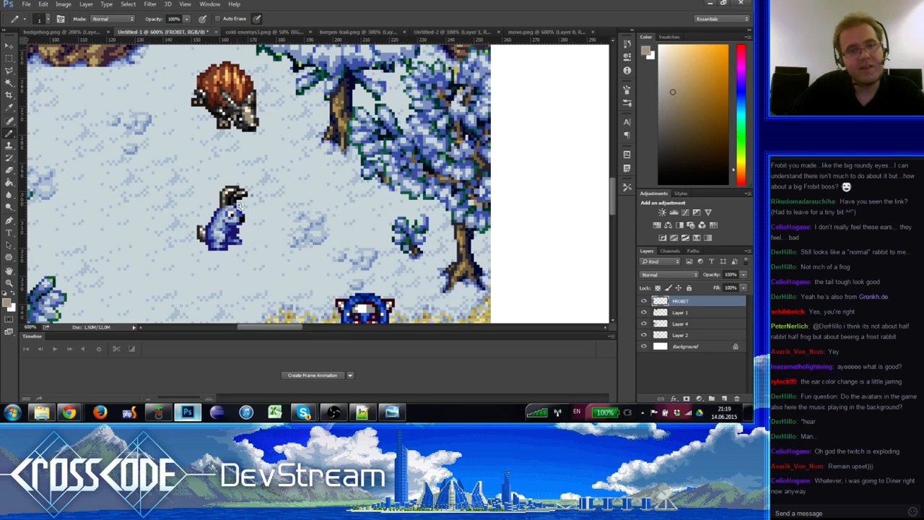
pyautogui.keyDown('alt'); pyautogui.click(238, 200); pyautogui.keyUp('alt')
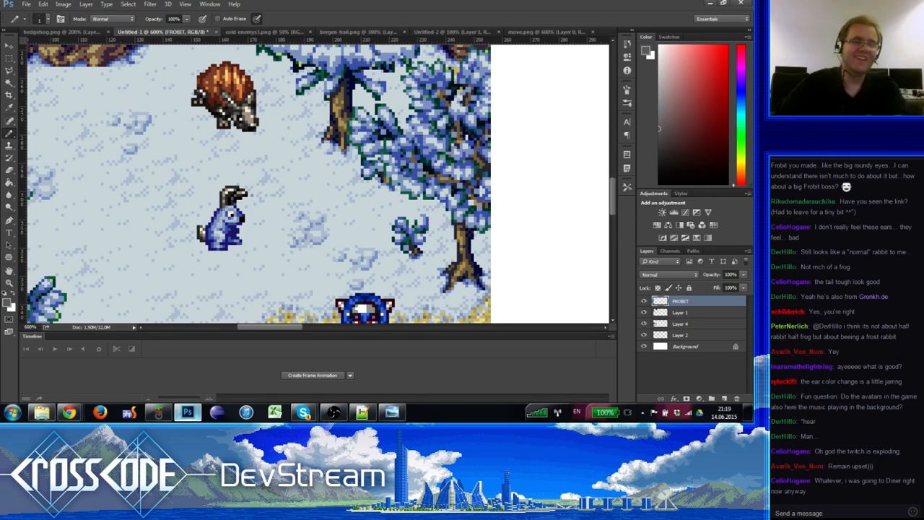
# Step: Examine the rabbit sprite at several magnifications against the snowy scene and the Frobbit concept art
pyautogui.click(10, 285)
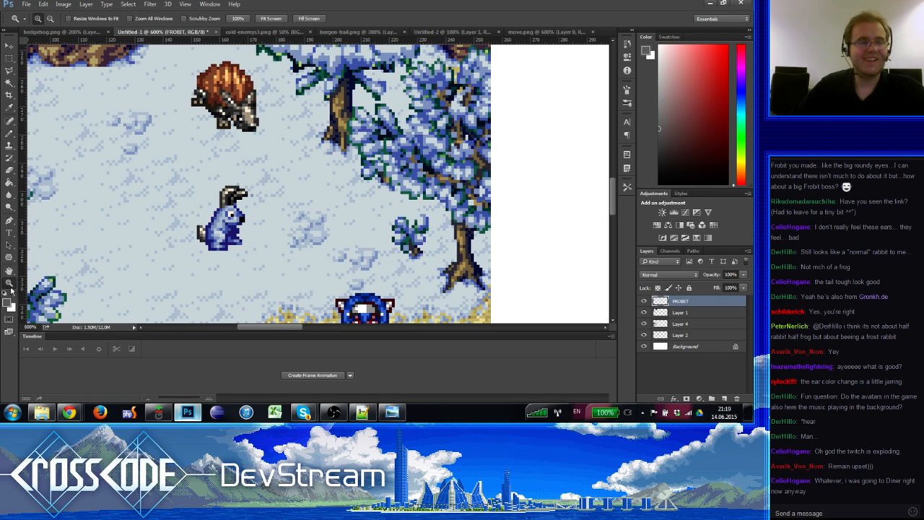
pyautogui.keyDown('alt'); pyautogui.click(118, 232); pyautogui.keyUp('alt')
pyautogui.keyDown('alt'); pyautogui.click(118, 231); pyautogui.keyUp('alt')
pyautogui.keyDown('alt'); pyautogui.click(118, 231); pyautogui.keyUp('alt')
pyautogui.keyDown('alt'); pyautogui.click(117, 232); pyautogui.keyUp('alt')
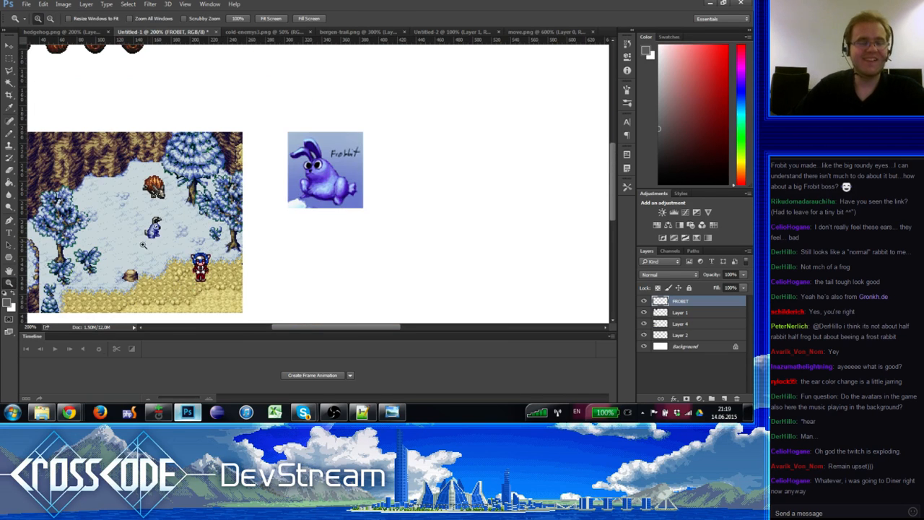
pyautogui.click(146, 235)
pyautogui.click(148, 233)
pyautogui.click(148, 233)
pyautogui.click(151, 231)
pyautogui.click(150, 231)
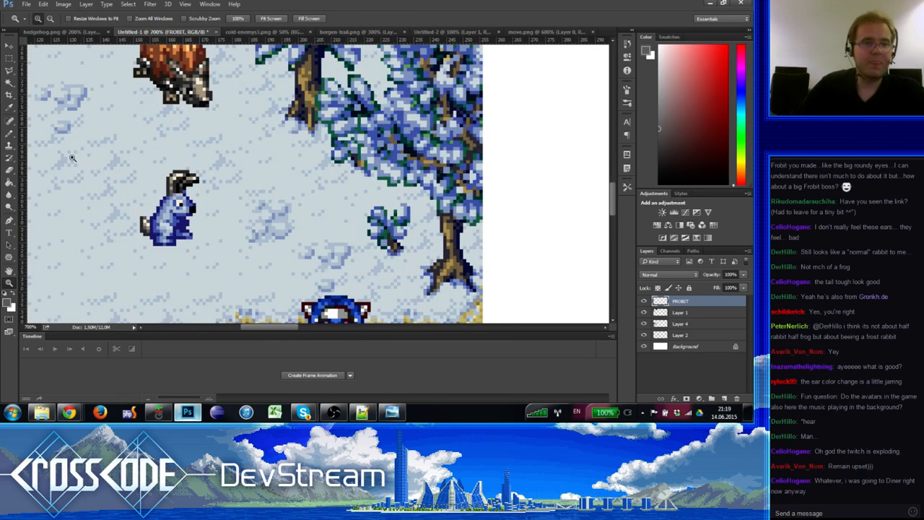
pyautogui.click(10, 133)
pyautogui.keyDown('alt'); pyautogui.click(154, 223); pyautogui.keyUp('alt')
pyautogui.press('e')
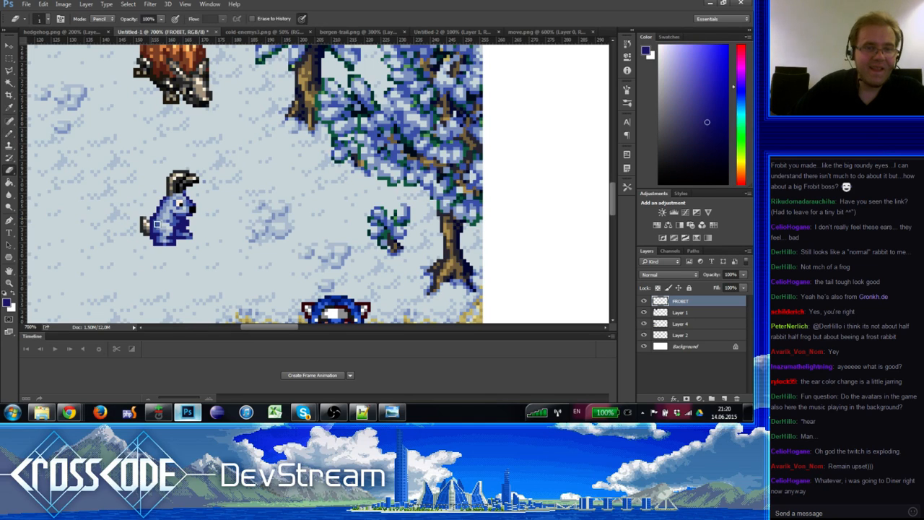
pyautogui.press('b')
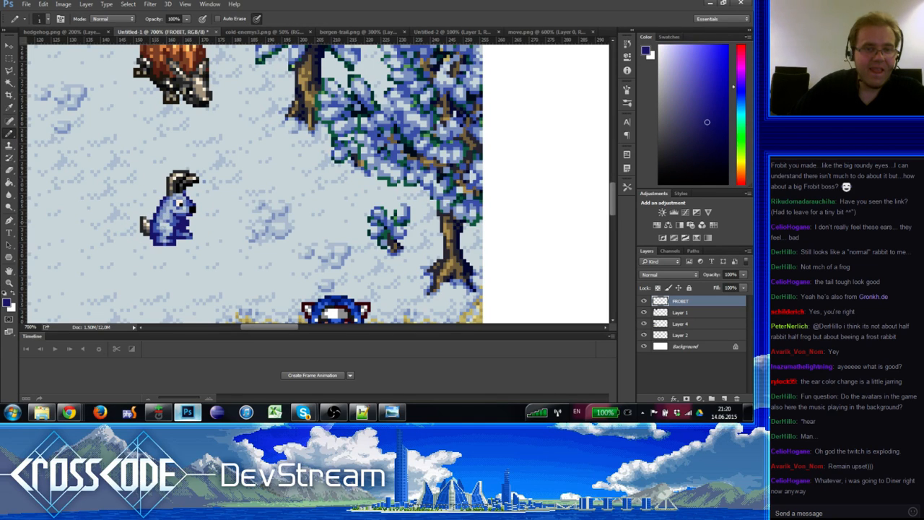
pyautogui.moveTo(156, 237); pyautogui.dragTo(140, 201)
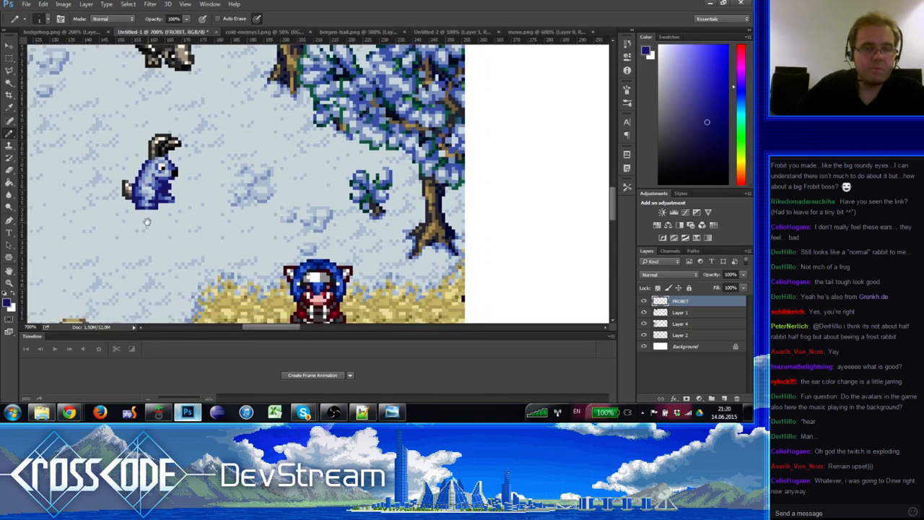
pyautogui.click(8, 281)
pyautogui.keyDown('alt'); pyautogui.click(34, 269); pyautogui.keyUp('alt')
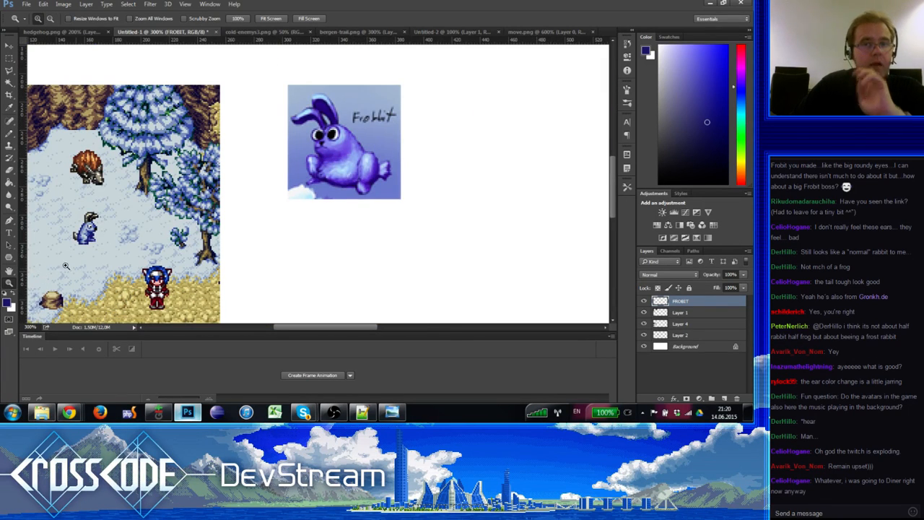
pyautogui.click(98, 232)
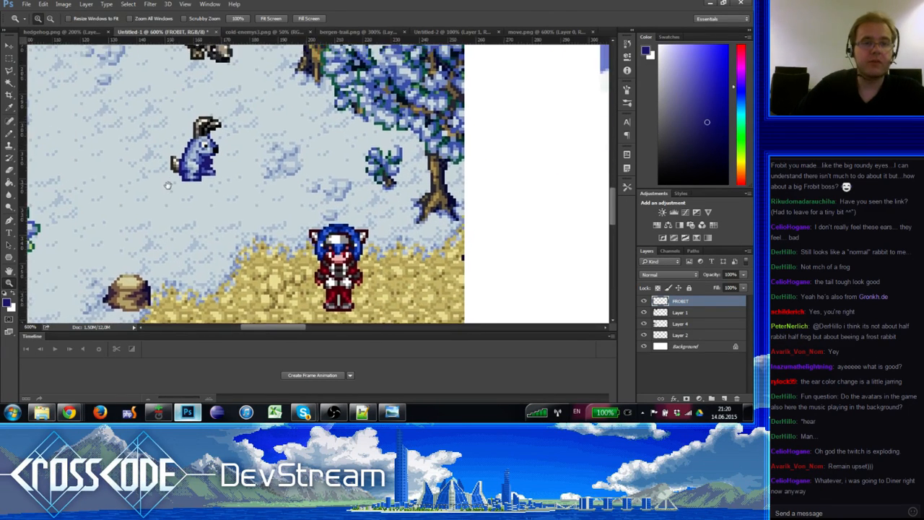
pyautogui.moveTo(167, 187); pyautogui.dragTo(155, 197)
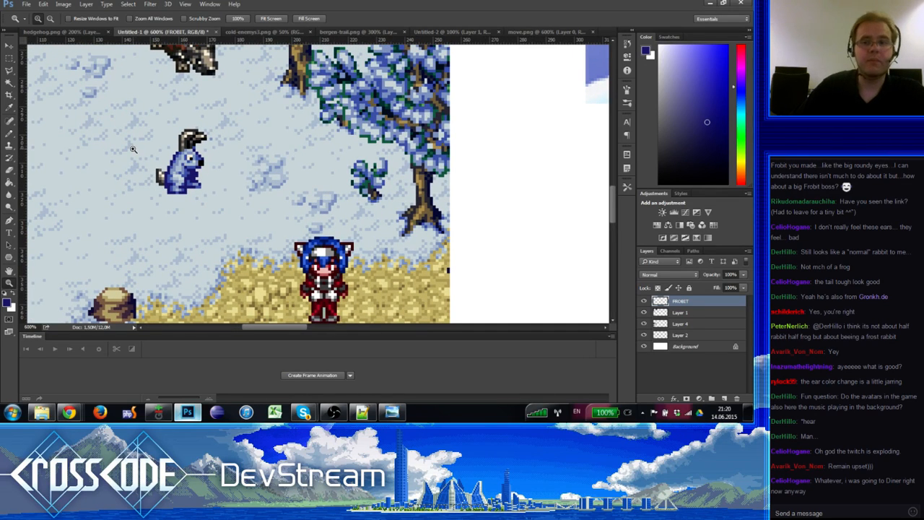
# Step: Toggle the FROBIT layer's visibility off and on to compare the scene with and without the rabbit
pyautogui.click(644, 301)
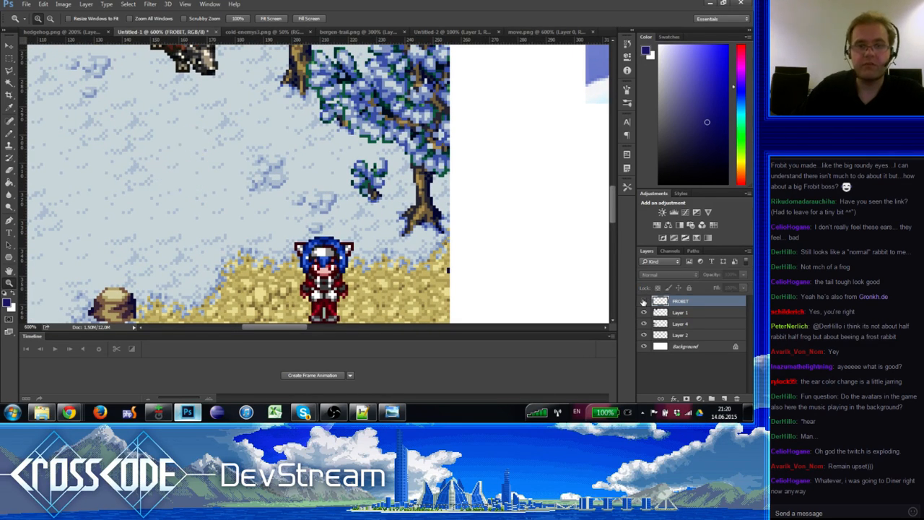
pyautogui.click(644, 301)
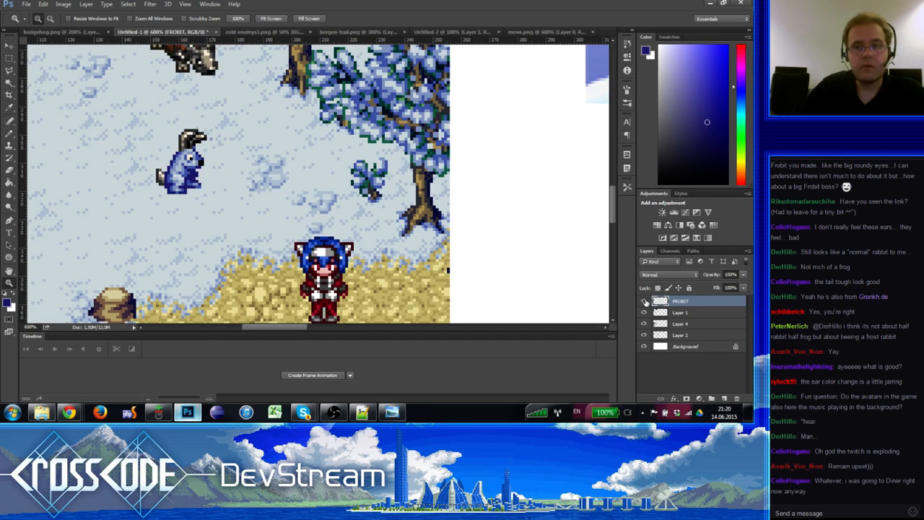
pyautogui.click(644, 301)
pyautogui.click(644, 300)
pyautogui.click(9, 83)
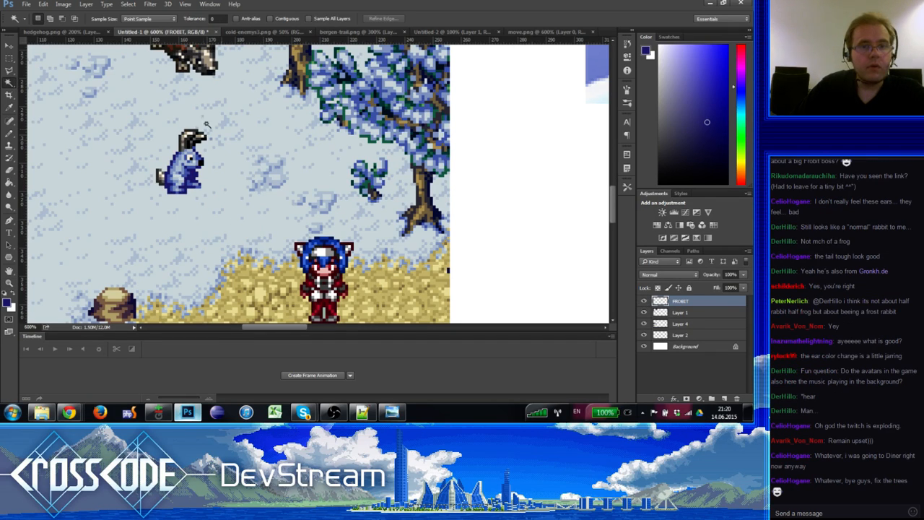
pyautogui.keyDown('shift'); pyautogui.click(191, 137); pyautogui.keyUp('shift')
pyautogui.keyDown('shift'); pyautogui.click(189, 135); pyautogui.keyUp('shift')
pyautogui.keyDown('shift'); pyautogui.click(185, 144); pyautogui.keyUp('shift')
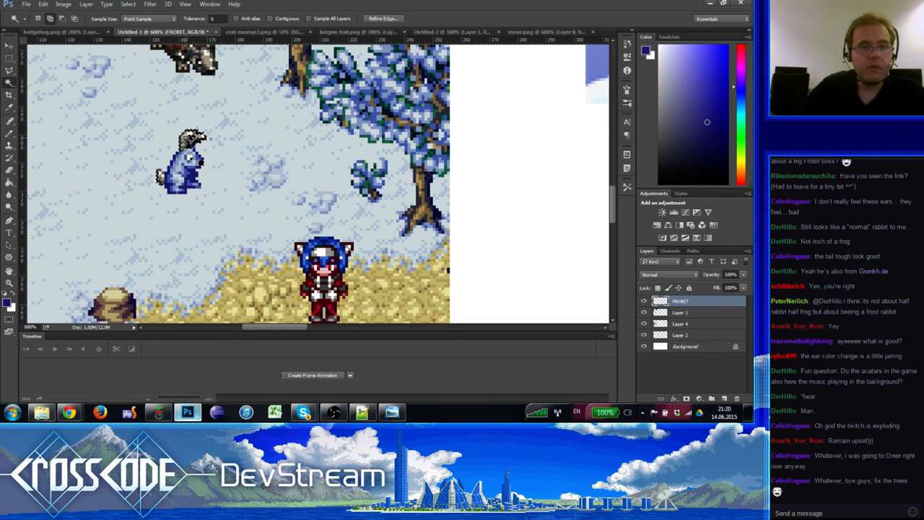
pyautogui.keyDown('shift'); pyautogui.click(184, 143); pyautogui.keyUp('shift')
pyautogui.hotkey('ctrl', 'd')
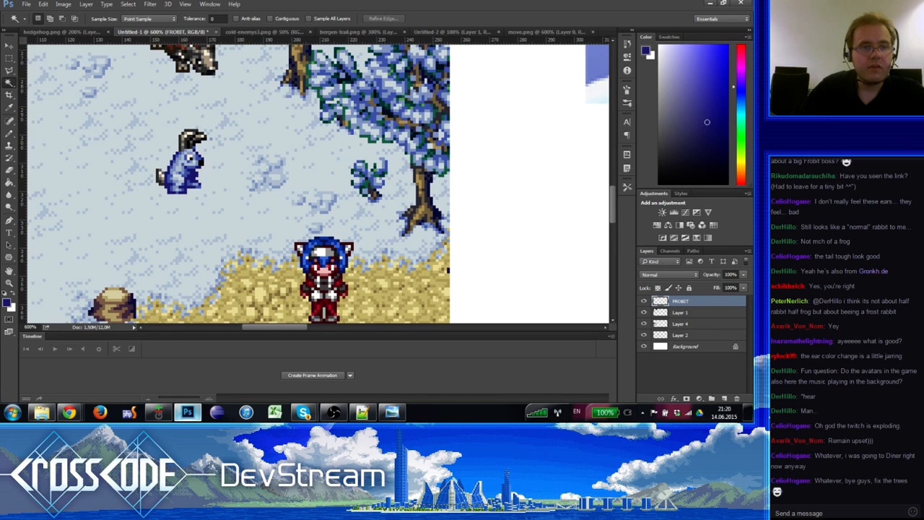
pyautogui.click(9, 183)
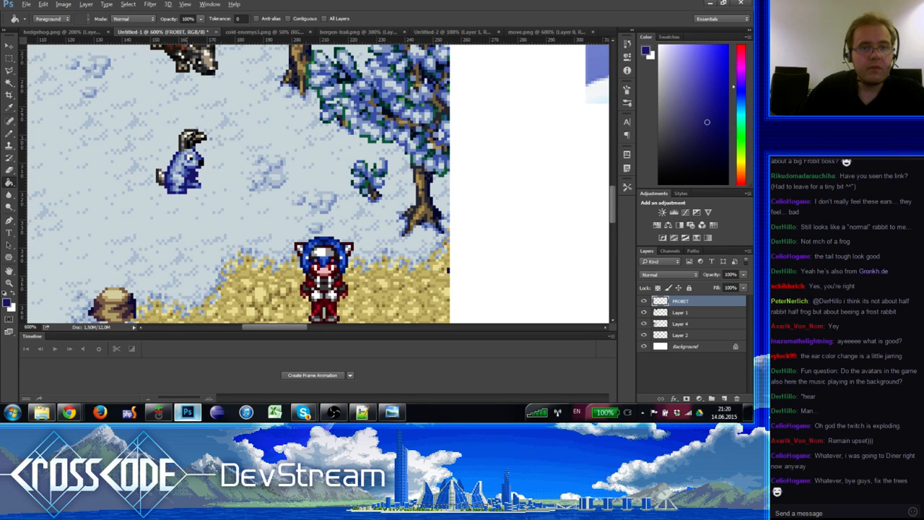
pyautogui.keyDown('alt'); pyautogui.click(184, 141); pyautogui.keyUp('alt')
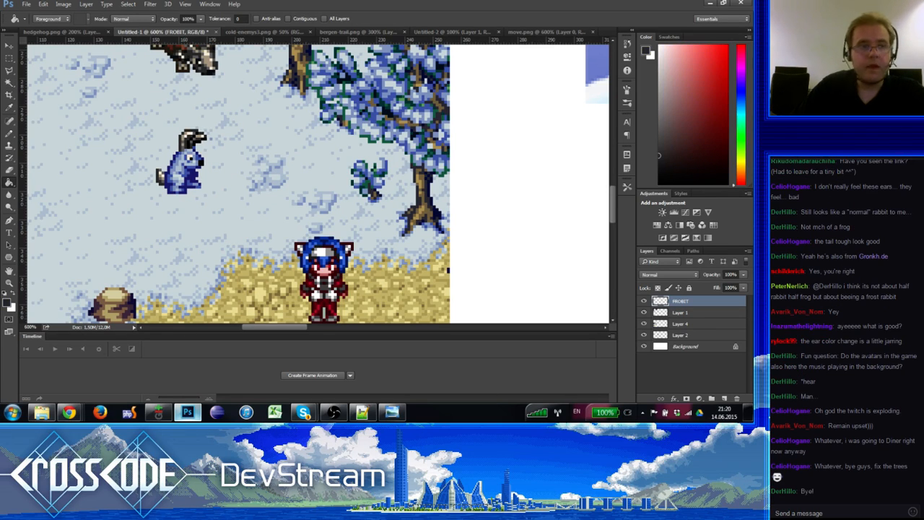
# Step: Select the rabbit's ear and tail colors by Magic Wand, exclude the eye pixels, and copy the selection to a new layer
pyautogui.click(9, 83)
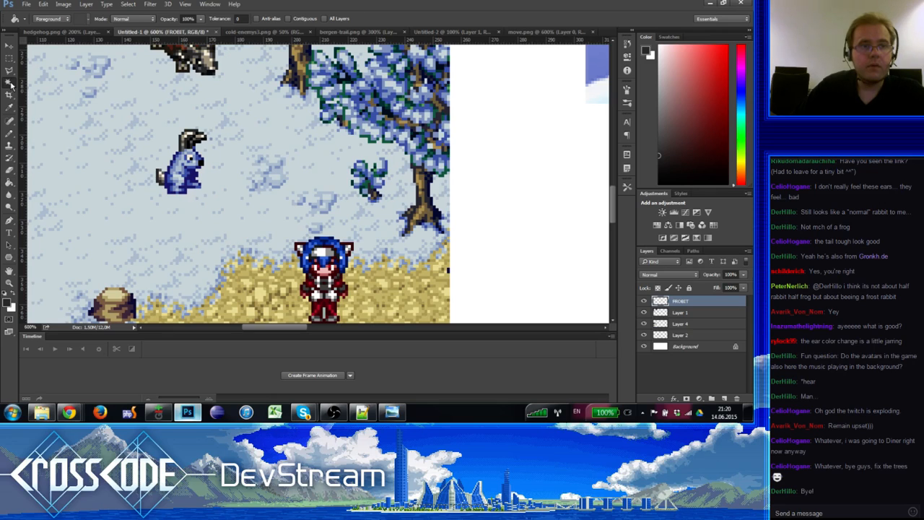
pyautogui.keyDown('shift'); pyautogui.click(191, 143); pyautogui.keyUp('shift')
pyautogui.keyDown('shift'); pyautogui.click(191, 137); pyautogui.keyUp('shift')
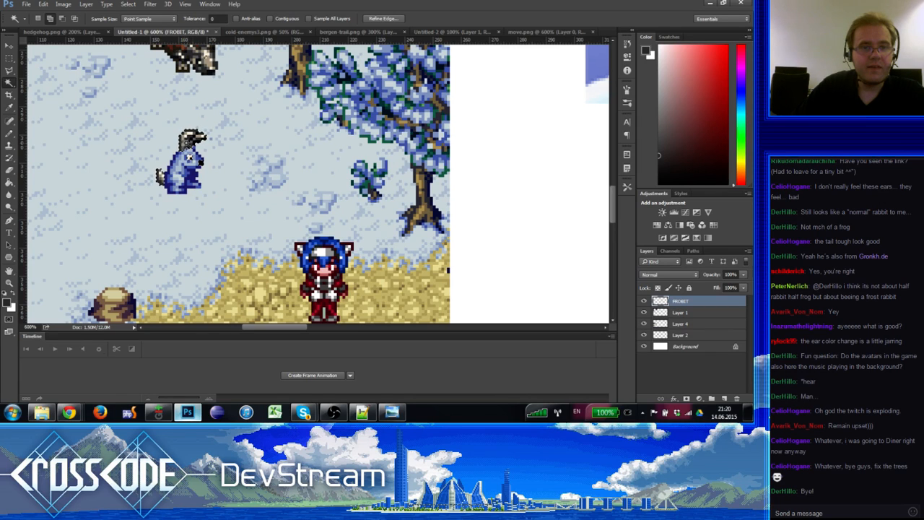
pyautogui.press('m')
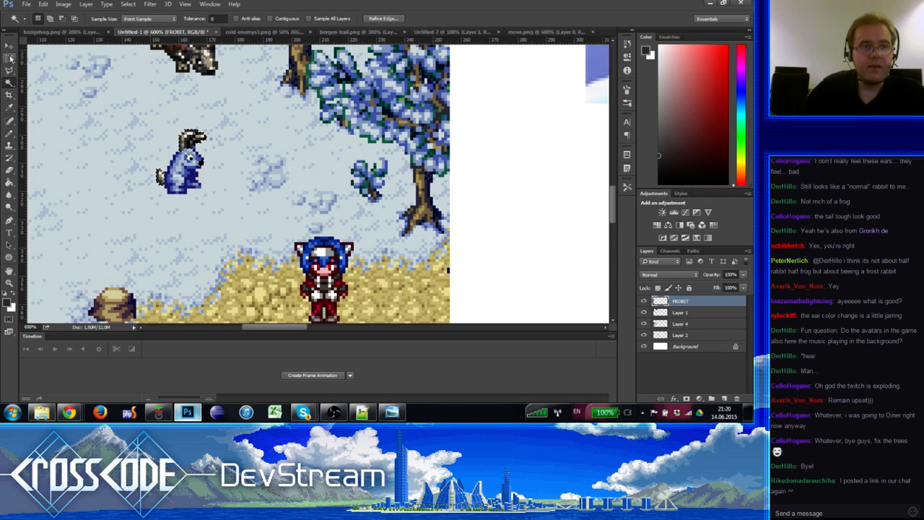
pyautogui.moveTo(284, 202); pyautogui.dragTo(183, 151)
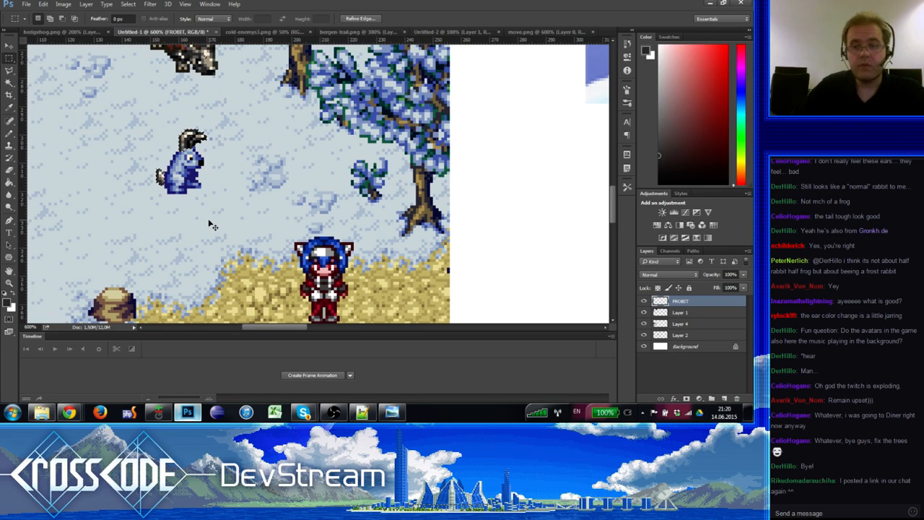
pyautogui.hotkey('ctrl', 'j')
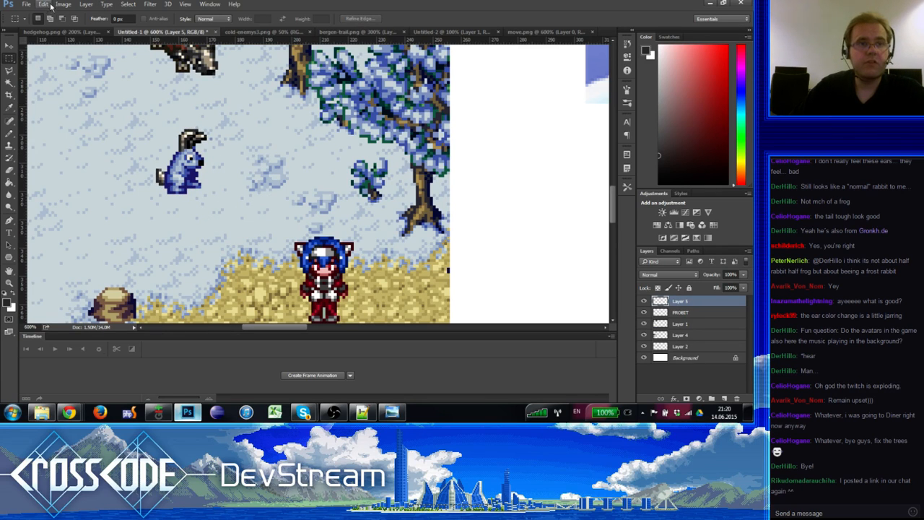
# Step: Add a Gradient Map adjustment layer and clip it to the copied ear-and-tail layer
pyautogui.click(63, 4)
pyautogui.click(62, 5)
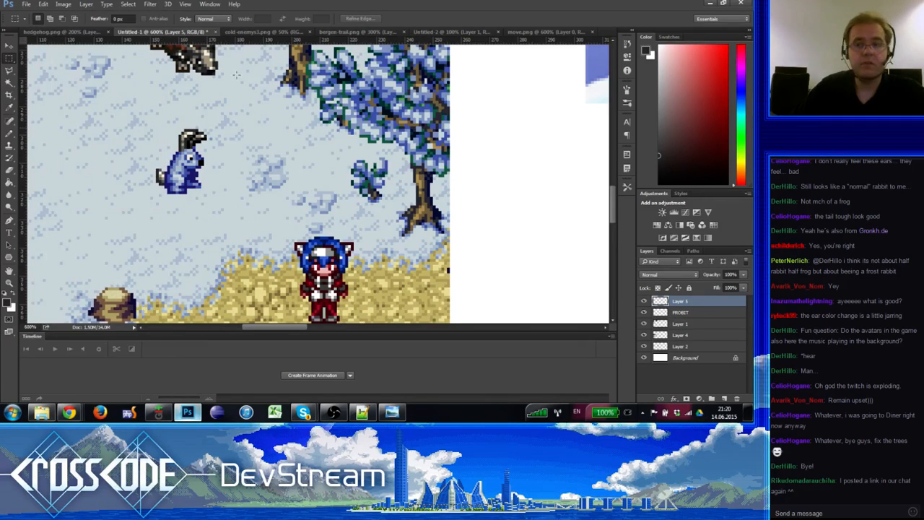
pyautogui.click(699, 237)
pyautogui.keyDown('alt'); pyautogui.click(691, 306); pyautogui.keyUp('alt')
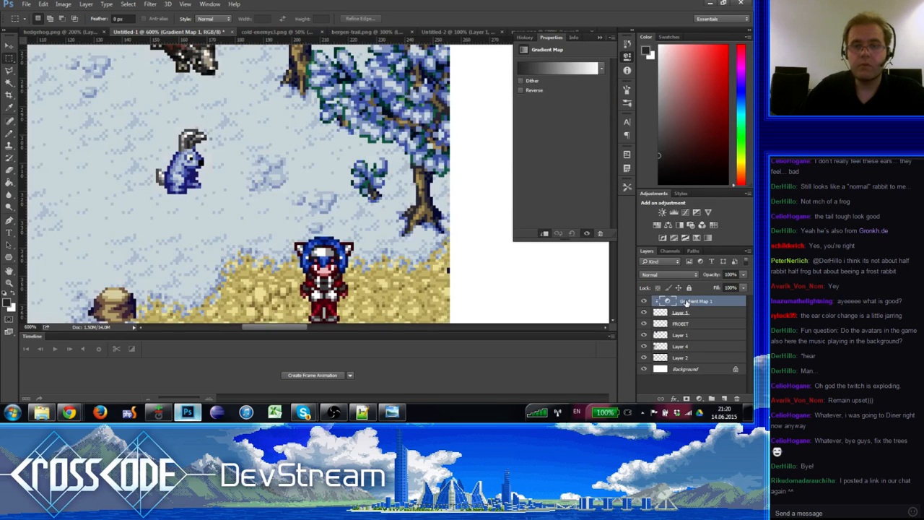
# Step: Edit the gradient map's color stops, placing the dark stop at 25% and the white stop at 89%
pyautogui.click(564, 70)
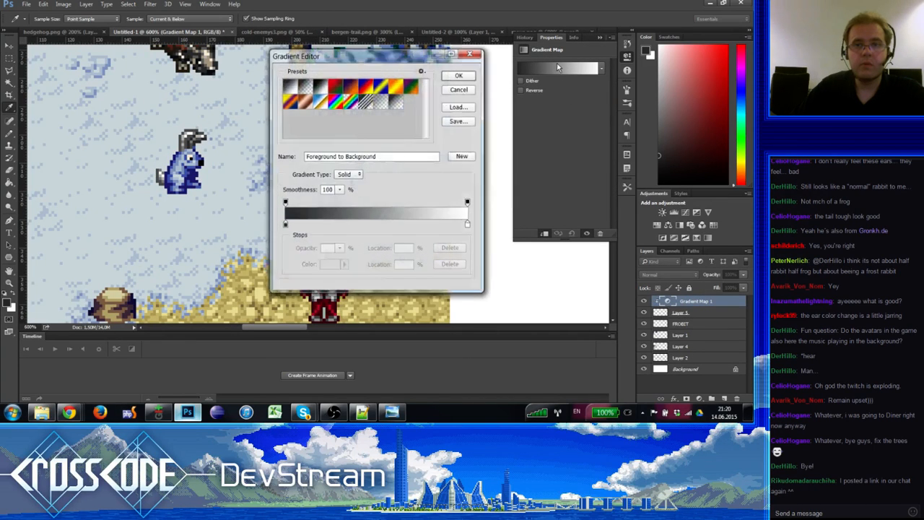
pyautogui.click(456, 91)
pyautogui.click(536, 66)
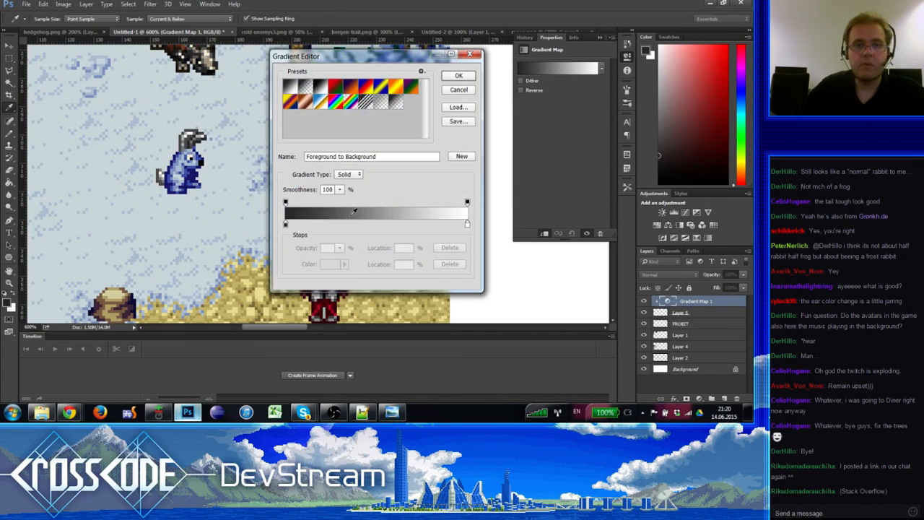
pyautogui.moveTo(467, 225); pyautogui.dragTo(395, 224)
pyautogui.moveTo(286, 224); pyautogui.dragTo(474, 224)
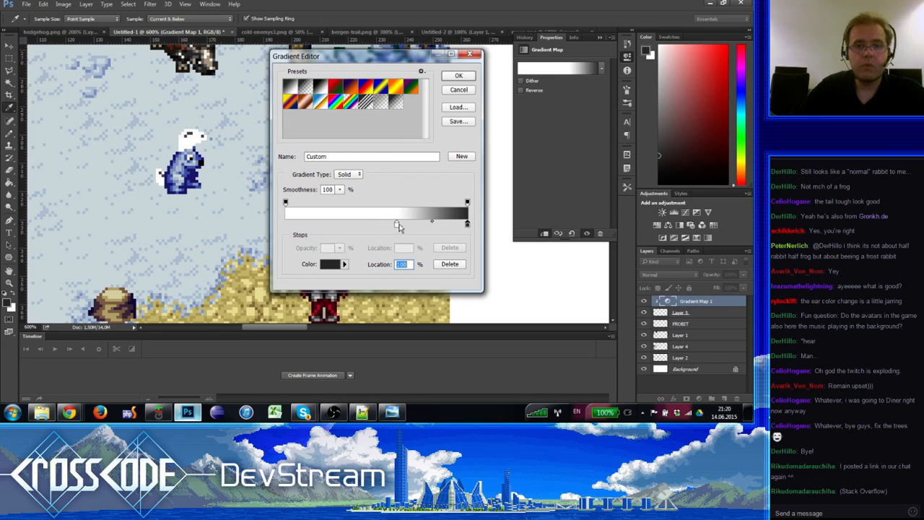
pyautogui.moveTo(468, 226); pyautogui.dragTo(294, 223)
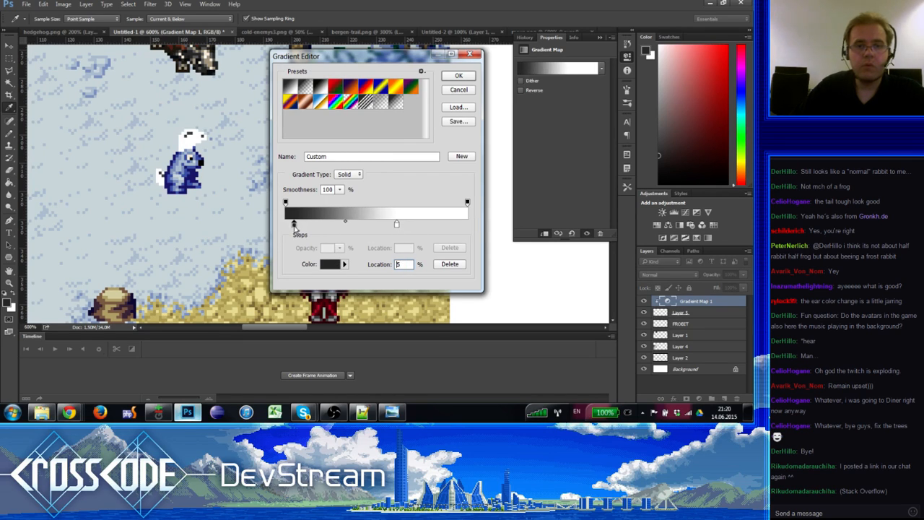
pyautogui.moveTo(422, 225); pyautogui.dragTo(408, 261)
pyautogui.moveTo(397, 226); pyautogui.dragTo(448, 225)
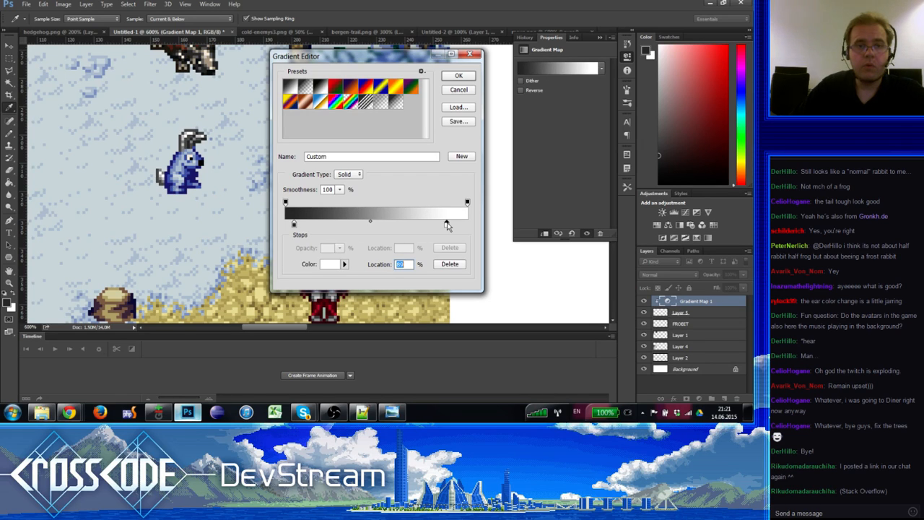
pyautogui.moveTo(294, 225); pyautogui.dragTo(330, 224)
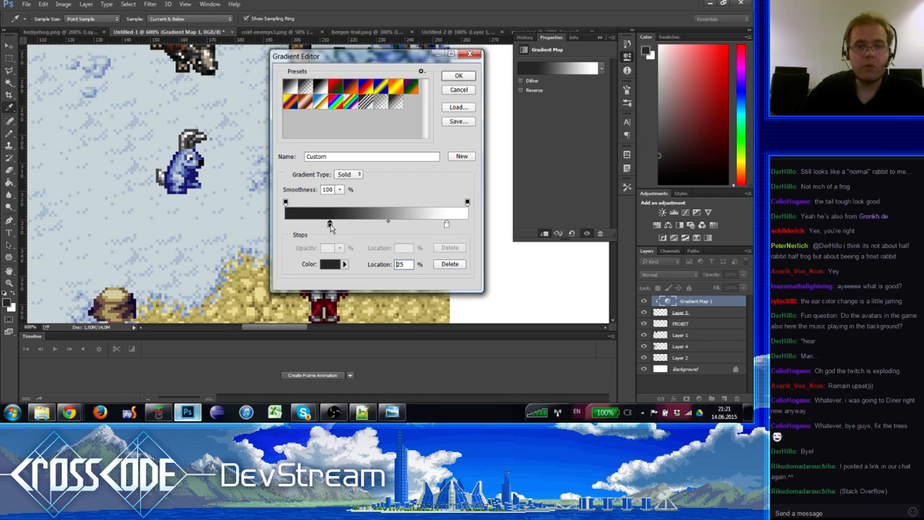
# Step: Recolor the gradient's dark stop to a near-black blue
pyautogui.click(329, 269)
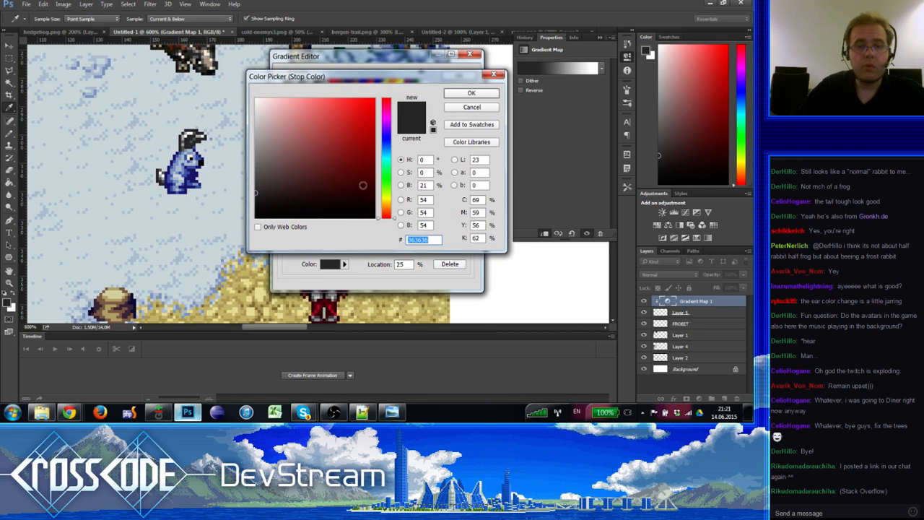
pyautogui.moveTo(383, 187); pyautogui.dragTo(383, 137)
pyautogui.moveTo(302, 164)
pyautogui.mouseDown()
pyautogui.moveTo(327, 192)
pyautogui.moveTo(288, 200)
pyautogui.moveTo(302, 201)
pyautogui.mouseUp()
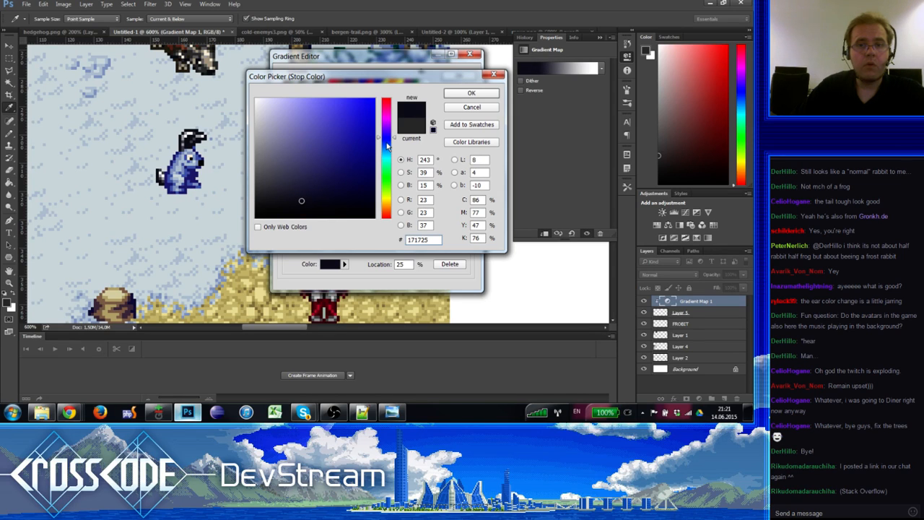
pyautogui.click(387, 143)
pyautogui.click(471, 93)
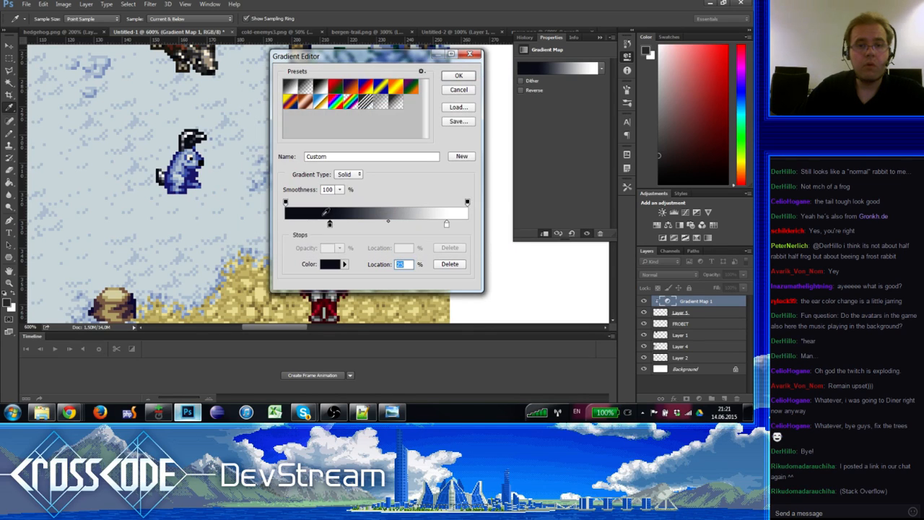
# Step: Place the near-black stop at 0% and add a stop at 25% in muted slate blue 43485a
pyautogui.press('BackSpace')
pyautogui.moveTo(292, 223); pyautogui.dragTo(286, 223)
pyautogui.write('25')
pyautogui.click(333, 265)
pyautogui.moveTo(325, 202)
pyautogui.mouseDown()
pyautogui.moveTo(353, 177)
pyautogui.moveTo(278, 166)
pyautogui.mouseUp()
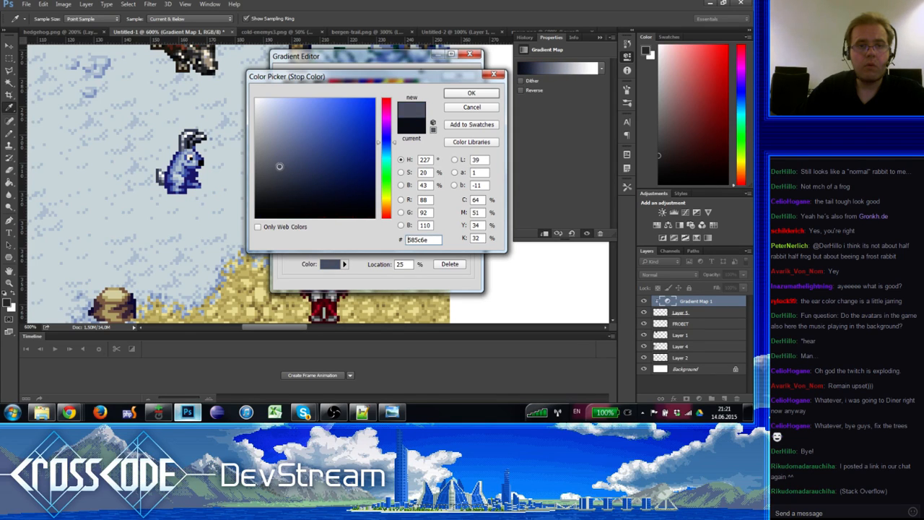
pyautogui.moveTo(278, 166)
pyautogui.mouseDown()
pyautogui.moveTo(289, 190)
pyautogui.moveTo(285, 176)
pyautogui.mouseUp()
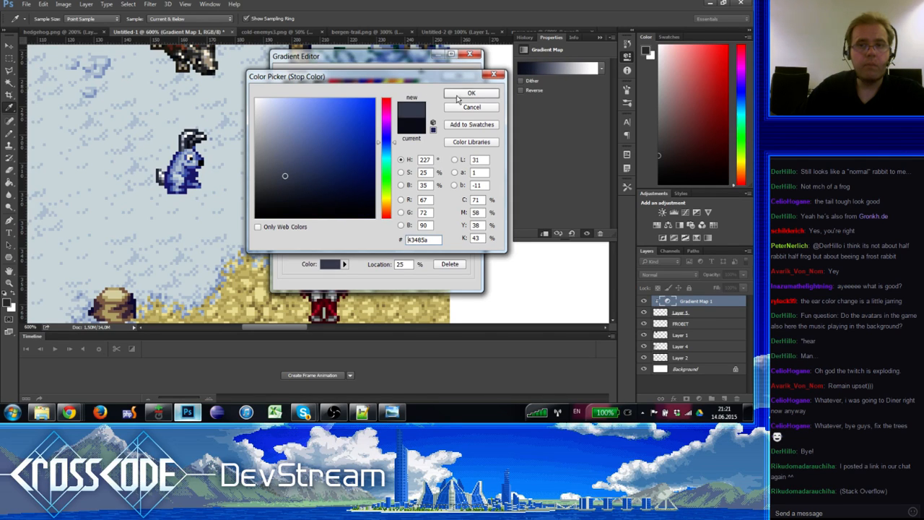
pyautogui.click(458, 96)
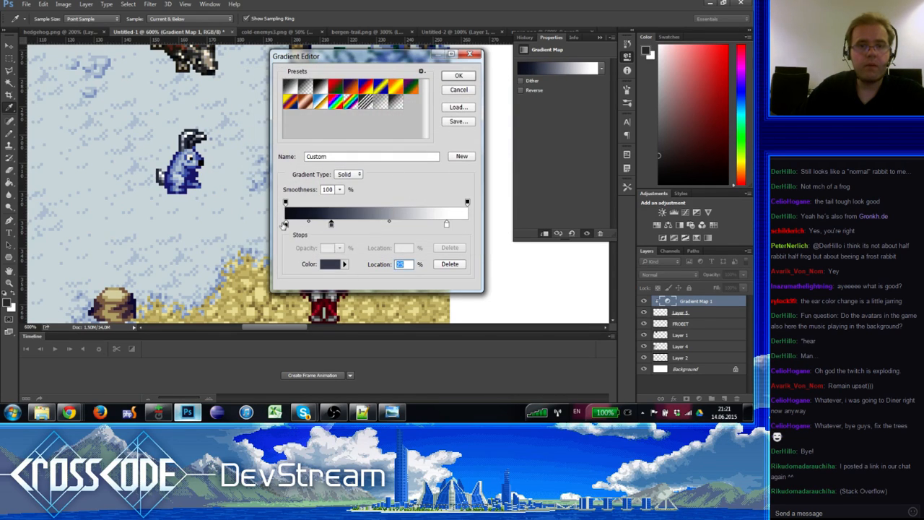
# Step: Set the gradient's 0% stop to dark navy 0b153c and apply the edited gradient
pyautogui.click(286, 224)
pyautogui.click(331, 265)
pyautogui.moveTo(326, 181)
pyautogui.mouseDown()
pyautogui.moveTo(306, 202)
pyautogui.moveTo(362, 179)
pyautogui.moveTo(340, 195)
pyautogui.moveTo(357, 183)
pyautogui.moveTo(353, 190)
pyautogui.mouseUp()
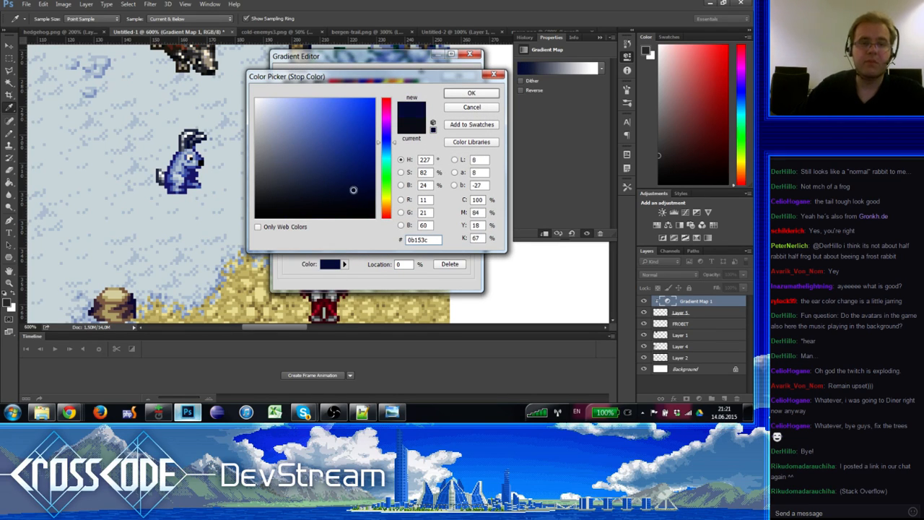
pyautogui.click(471, 93)
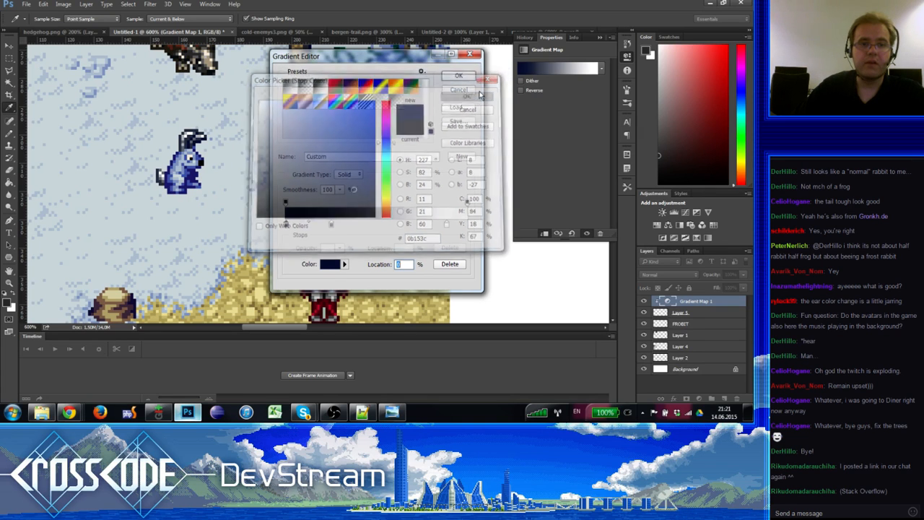
pyautogui.click(458, 63)
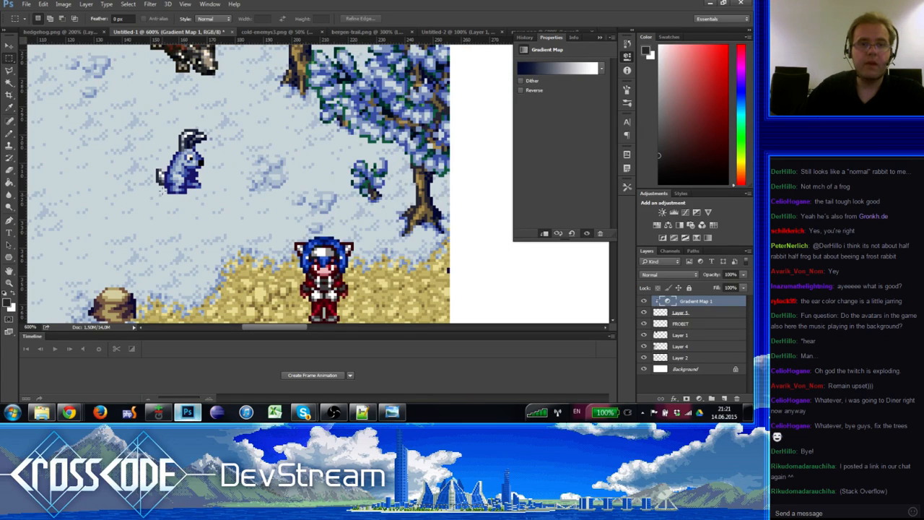
# Step: Examine the recolored ears and tail at several magnifications against the snowy scene and the concept art
pyautogui.click(9, 283)
pyautogui.keyDown('alt'); pyautogui.click(211, 169); pyautogui.keyUp('alt')
pyautogui.keyDown('alt'); pyautogui.click(212, 169); pyautogui.keyUp('alt')
pyautogui.keyDown('alt'); pyautogui.click(212, 169); pyautogui.keyUp('alt')
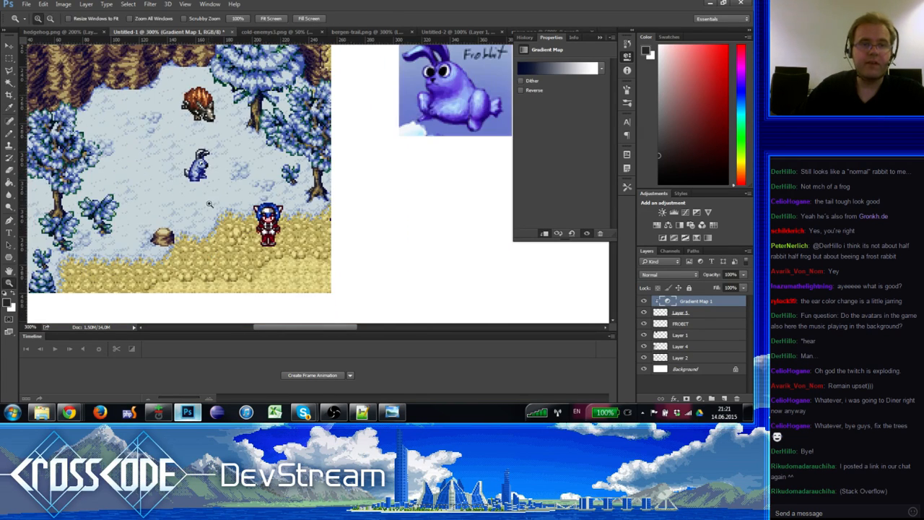
pyautogui.click(198, 173)
pyautogui.click(198, 173)
pyautogui.click(198, 173)
pyautogui.keyDown('alt'); pyautogui.click(198, 173); pyautogui.keyUp('alt')
pyautogui.keyDown('alt'); pyautogui.click(198, 173); pyautogui.keyUp('alt')
pyautogui.keyDown('alt'); pyautogui.click(198, 174); pyautogui.keyUp('alt')
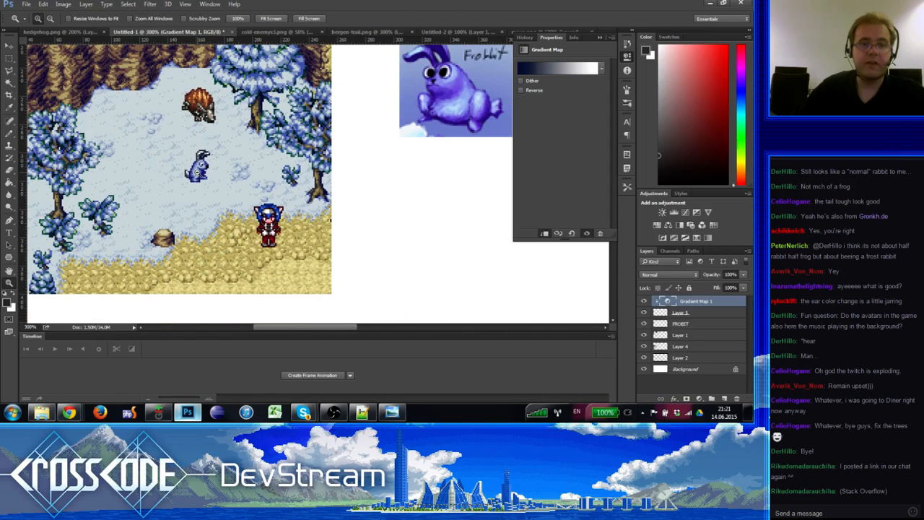
pyautogui.click(201, 166)
pyautogui.click(201, 167)
pyautogui.click(201, 166)
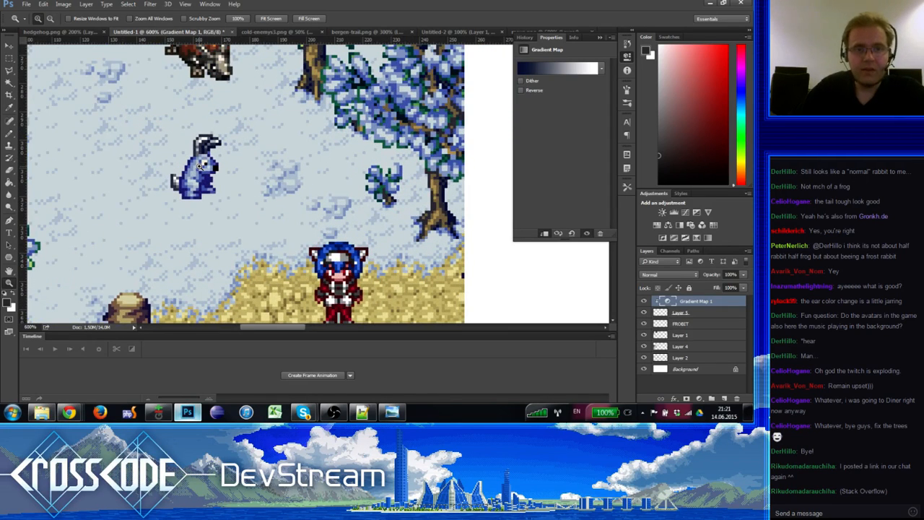
# Step: Activate the Pencil tool on the FROBIT layer and sample blue shades from the rabbit, ending with a dark blue
pyautogui.click(9, 134)
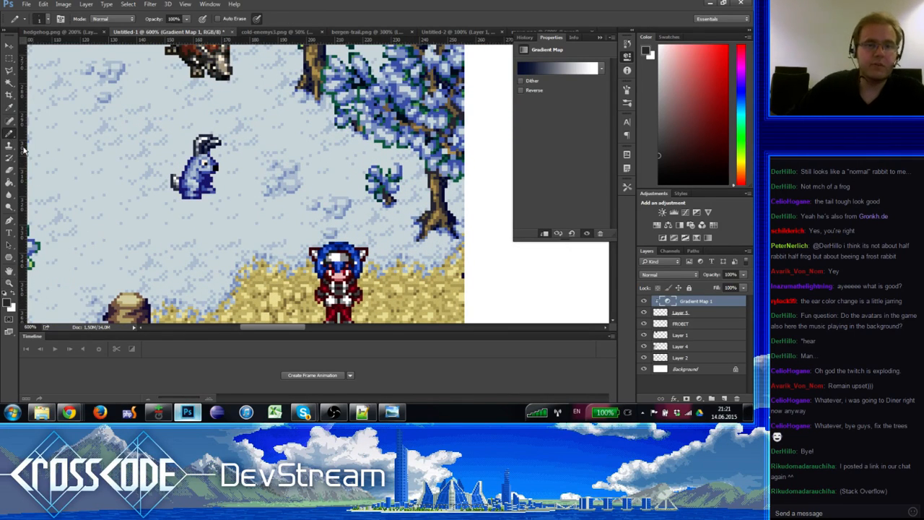
pyautogui.click(677, 314)
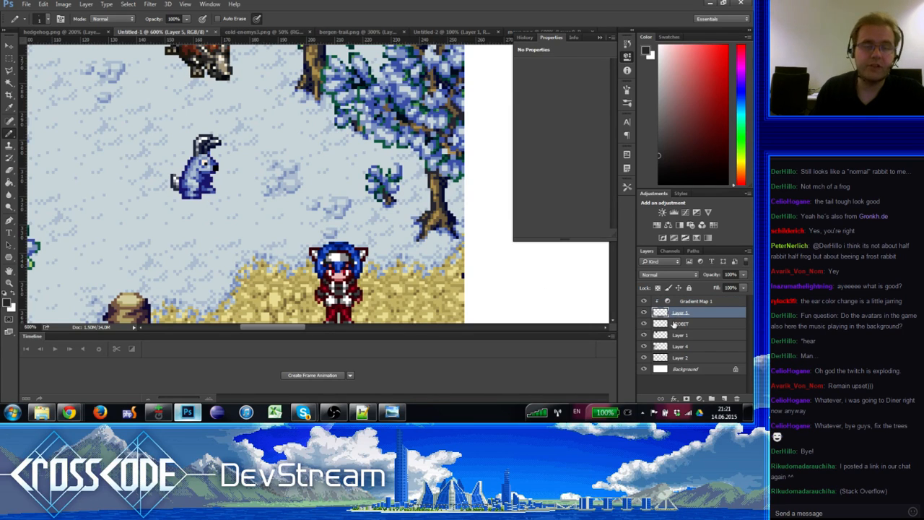
pyautogui.click(675, 325)
pyautogui.keyDown('alt'); pyautogui.click(192, 168); pyautogui.keyUp('alt')
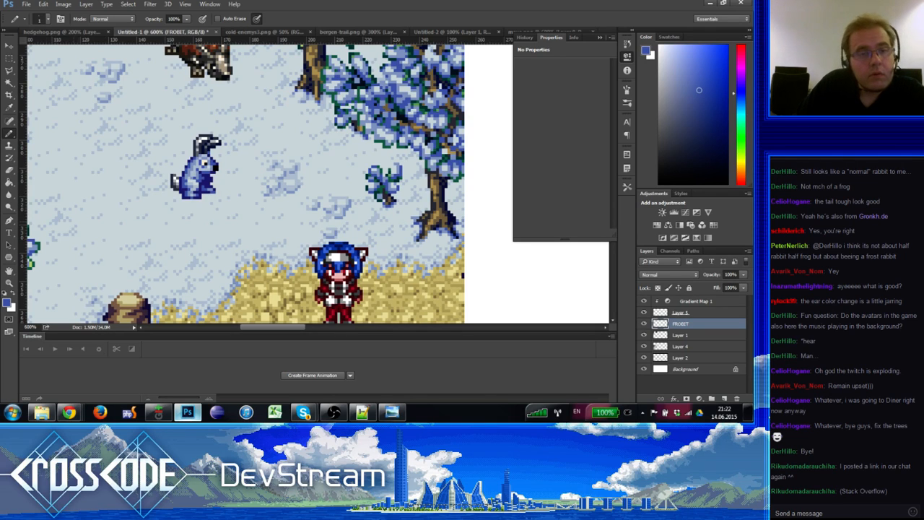
pyautogui.keyDown('alt'); pyautogui.click(201, 165); pyautogui.keyUp('alt')
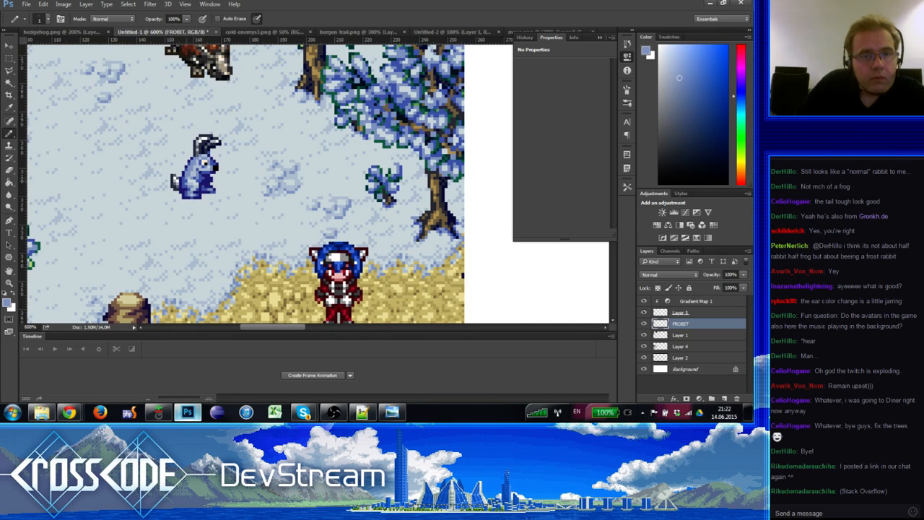
pyautogui.keyDown('alt'); pyautogui.click(193, 160); pyautogui.keyUp('alt')
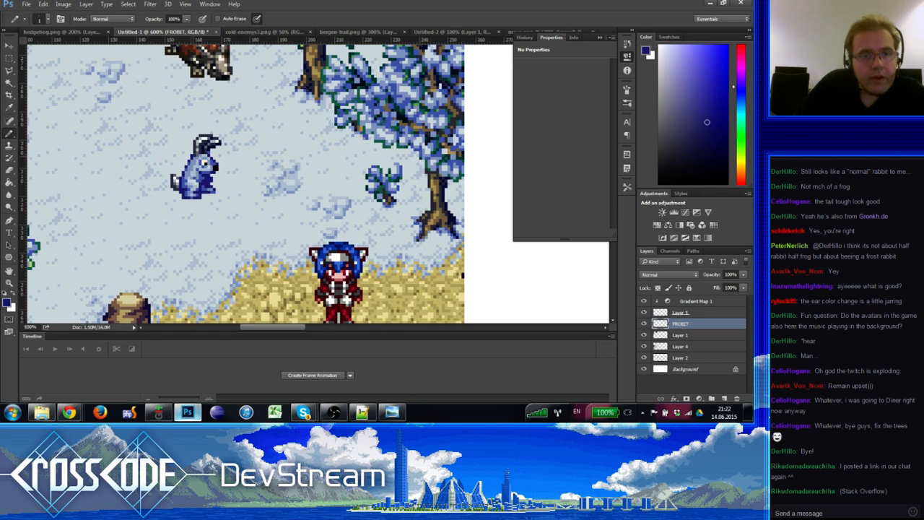
# Step: Compare the rabbit's look with the hedgehog, the trees and the Frobbit concept art at different zoom levels
pyautogui.click(11, 283)
pyautogui.keyDown('alt'); pyautogui.click(70, 254); pyautogui.keyUp('alt')
pyautogui.keyDown('alt'); pyautogui.click(70, 254); pyautogui.keyUp('alt')
pyautogui.keyDown('alt'); pyautogui.click(70, 254); pyautogui.keyUp('alt')
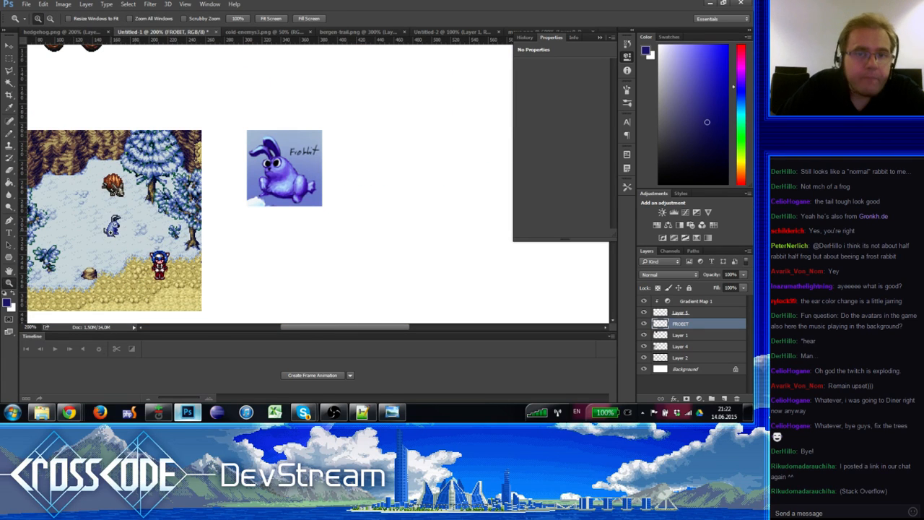
pyautogui.scroll(4, 109, 224)
pyautogui.scroll(-4, 122, 235)
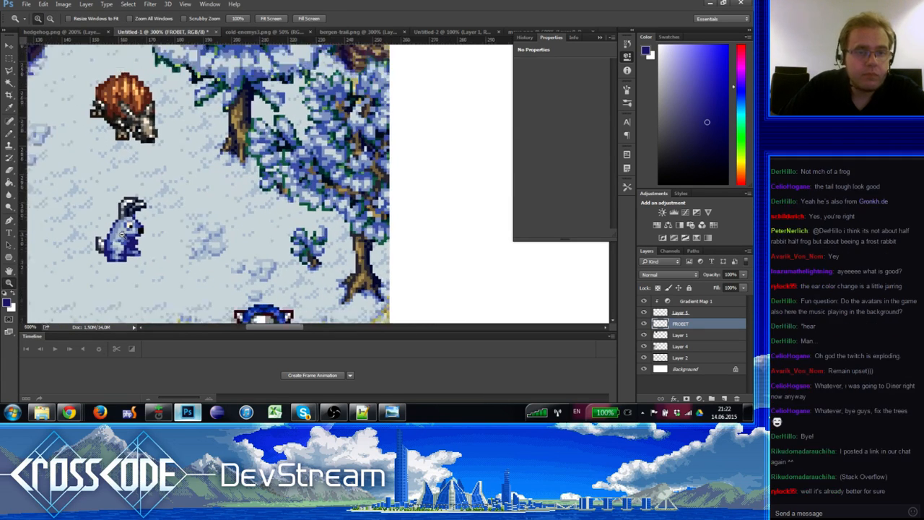
pyautogui.scroll(-1, 123, 231)
pyautogui.scroll(4, 124, 231)
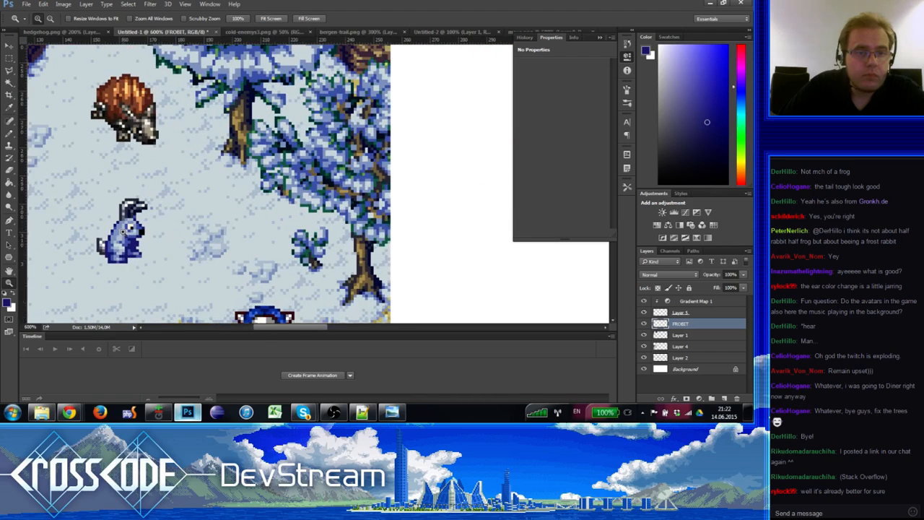
pyautogui.click(10, 133)
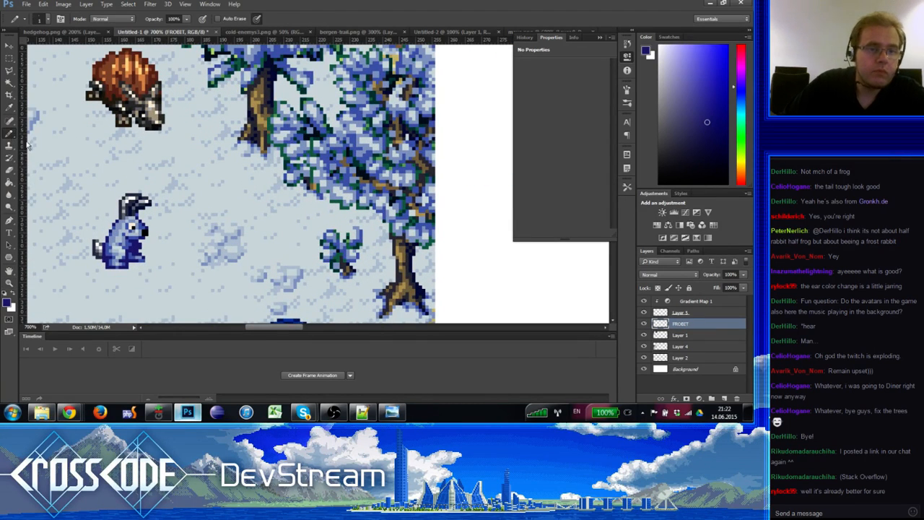
pyautogui.moveTo(158, 216)
pyautogui.mouseDown()
pyautogui.moveTo(189, 185)
pyautogui.moveTo(71, 223)
pyautogui.mouseUp()
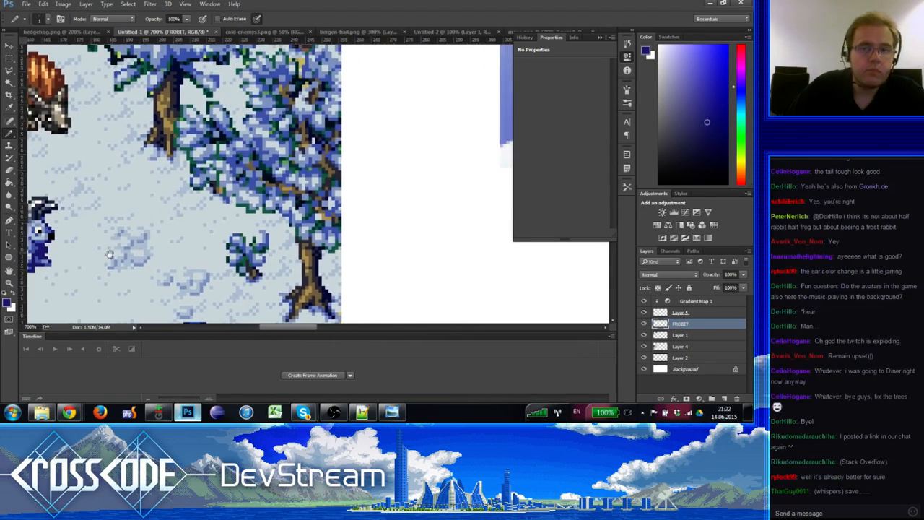
pyautogui.moveTo(268, 130); pyautogui.dragTo(186, 209)
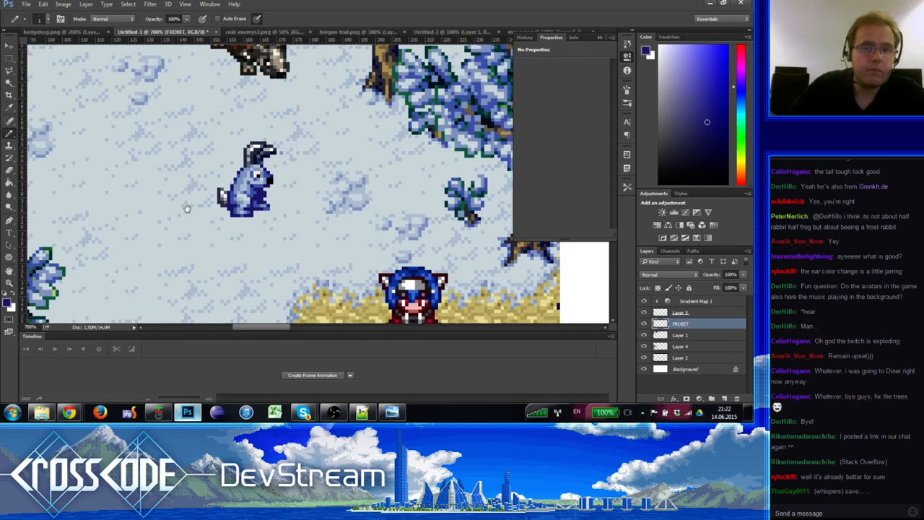
pyautogui.doubleClick(24, 281)
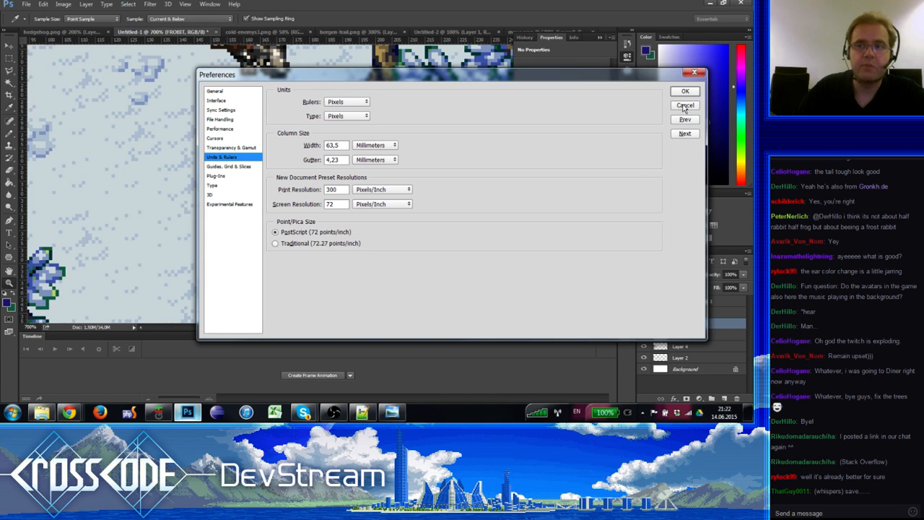
pyautogui.press('Escape')
pyautogui.press('z')
# Step: Start saving the document, create a folder named enemy inside media/concept, and open it as the save location
pyautogui.hotkey('ctrl', 's')
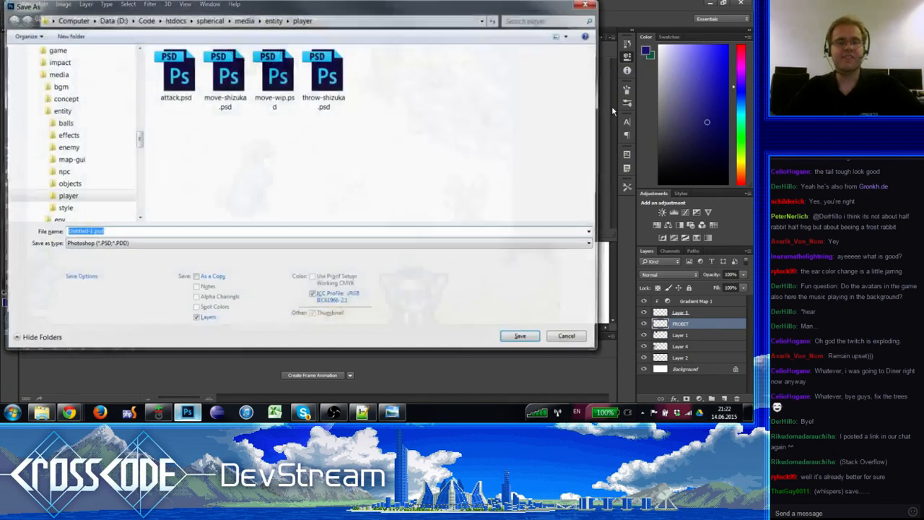
pyautogui.click(65, 98)
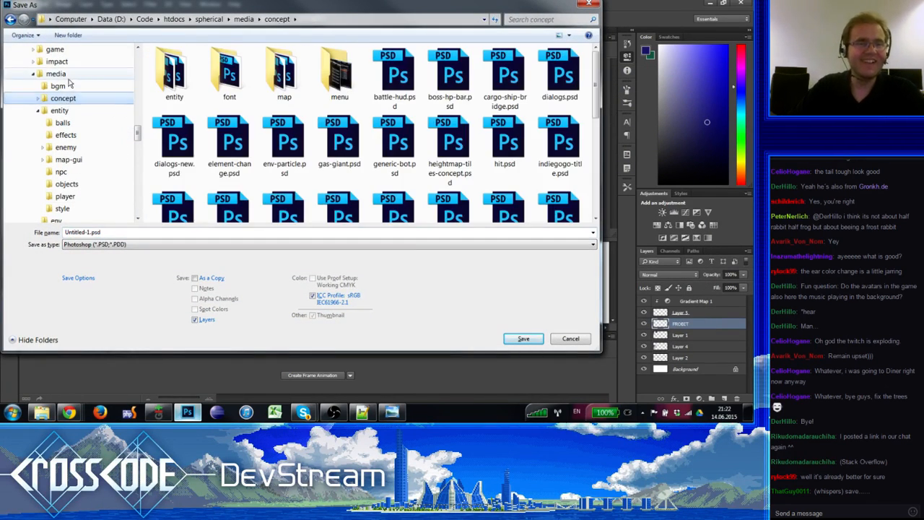
pyautogui.click(65, 74)
pyautogui.doubleClick(220, 76)
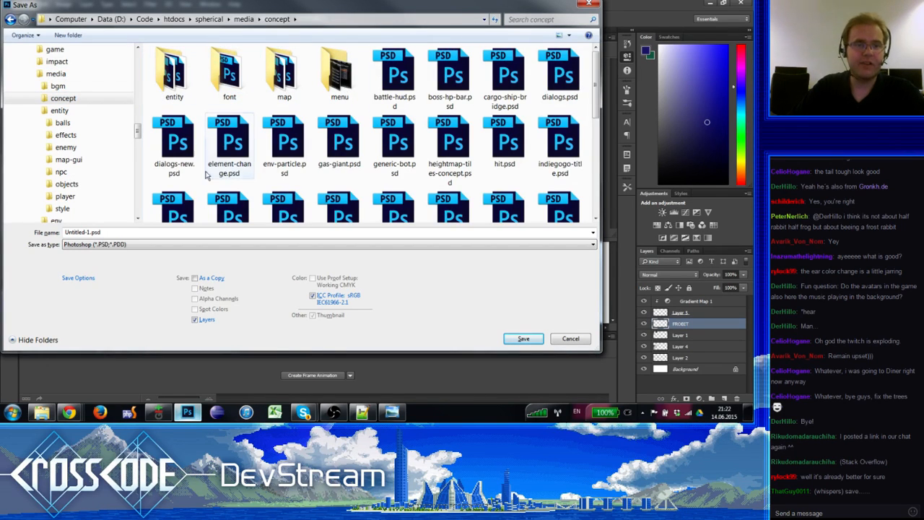
pyautogui.click(70, 36)
pyautogui.write('enemy')
pyautogui.press('Return')
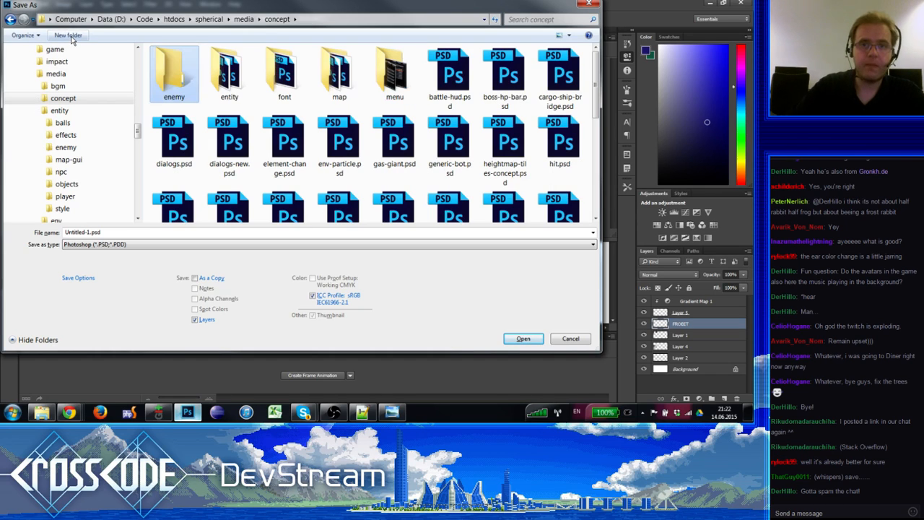
pyautogui.doubleClick(184, 79)
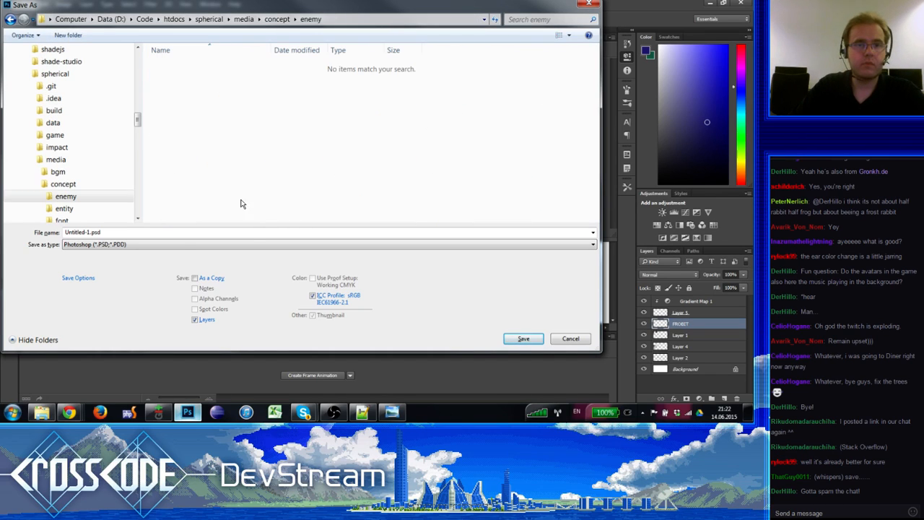
# Step: Save the document as frobit.psd in the enemy folder with Maximize Compatibility enabled
pyautogui.click(112, 232)
pyautogui.write('frobit')
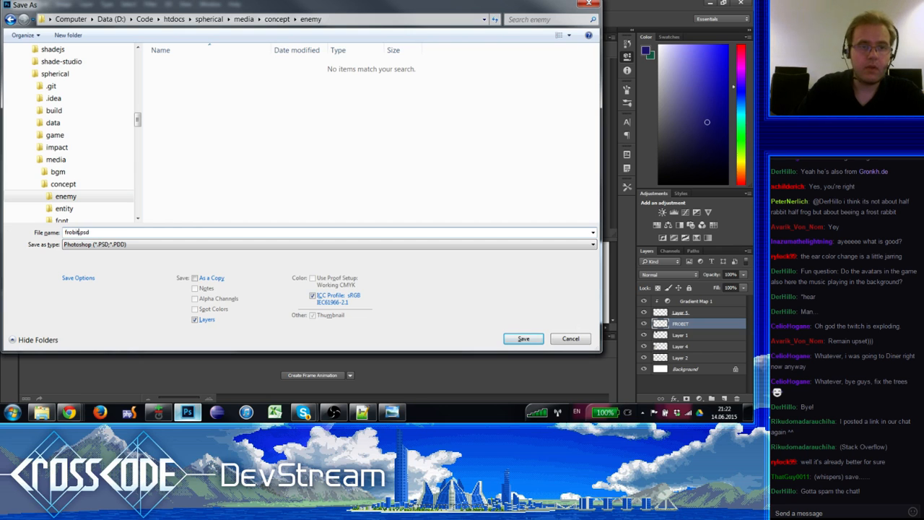
pyautogui.press('Return')
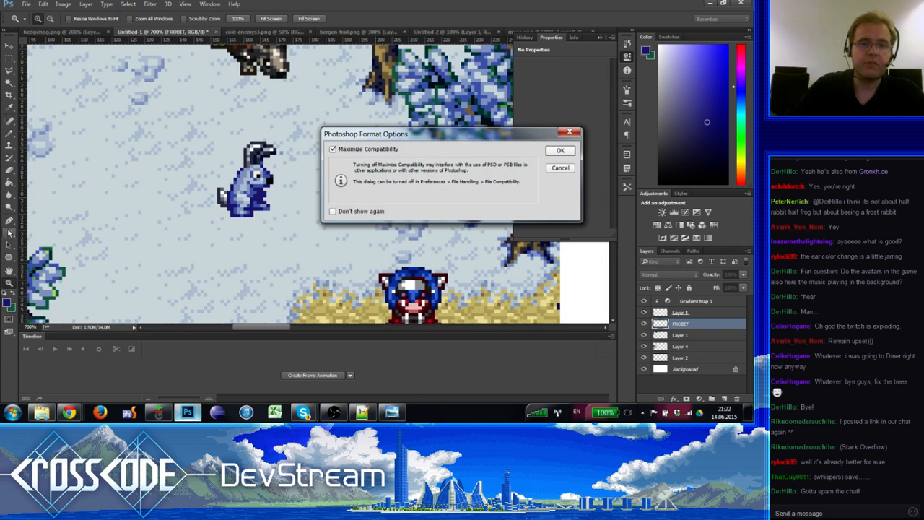
pyautogui.press('Return')
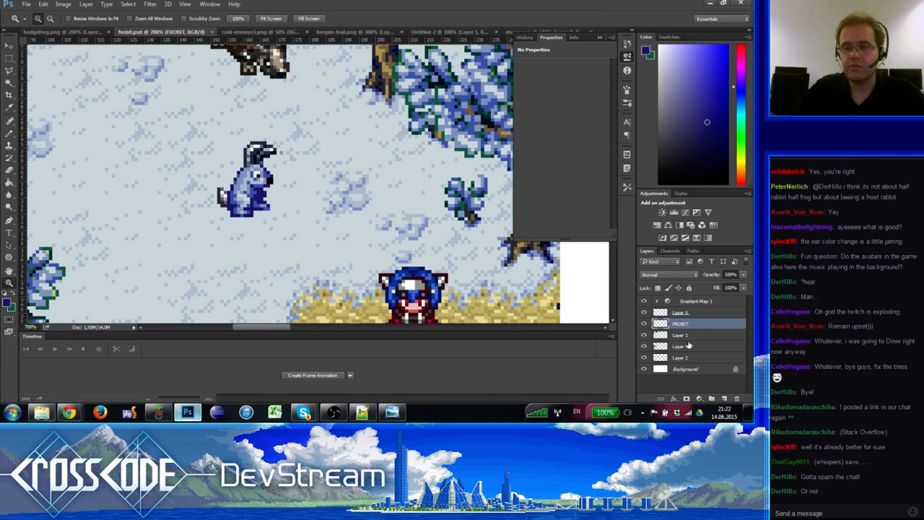
pyautogui.keyDown('shift'); pyautogui.click(698, 302); pyautogui.keyUp('shift')
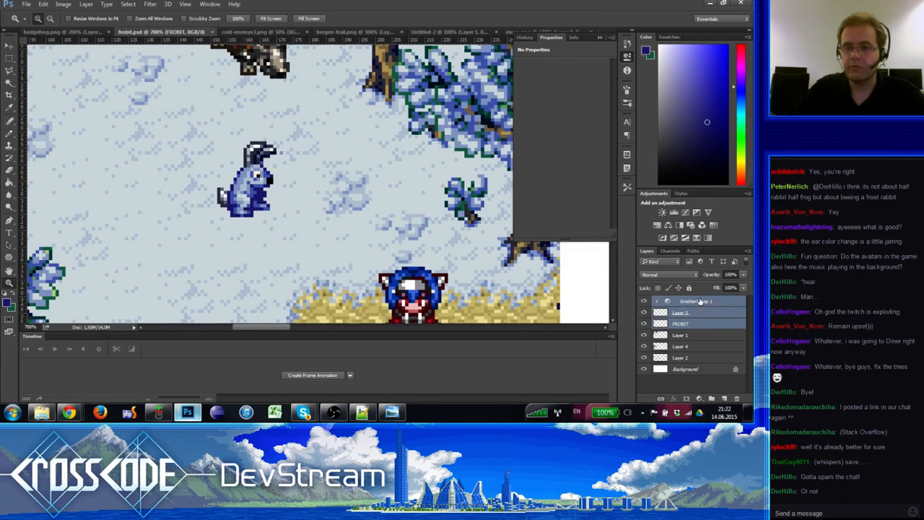
pyautogui.click(746, 249)
pyautogui.click(707, 190)
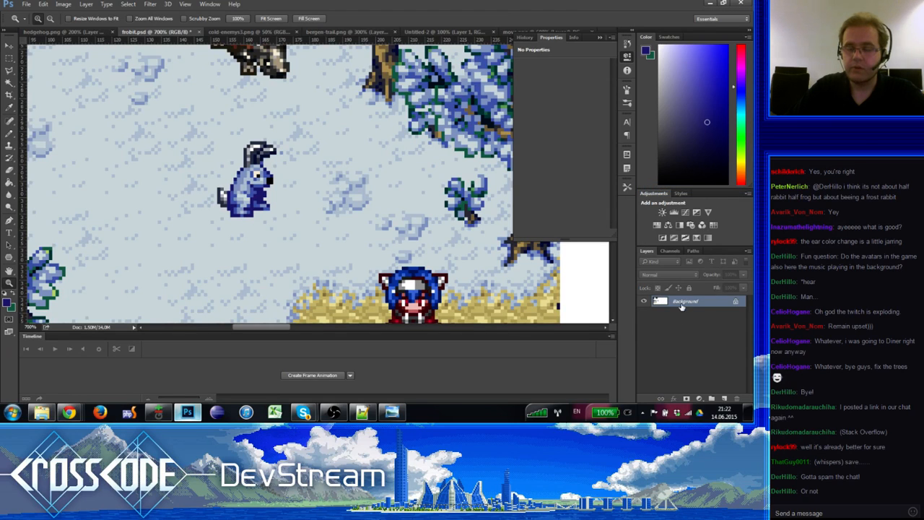
pyautogui.hotkey('ctrl', 'z')
pyautogui.click(747, 251)
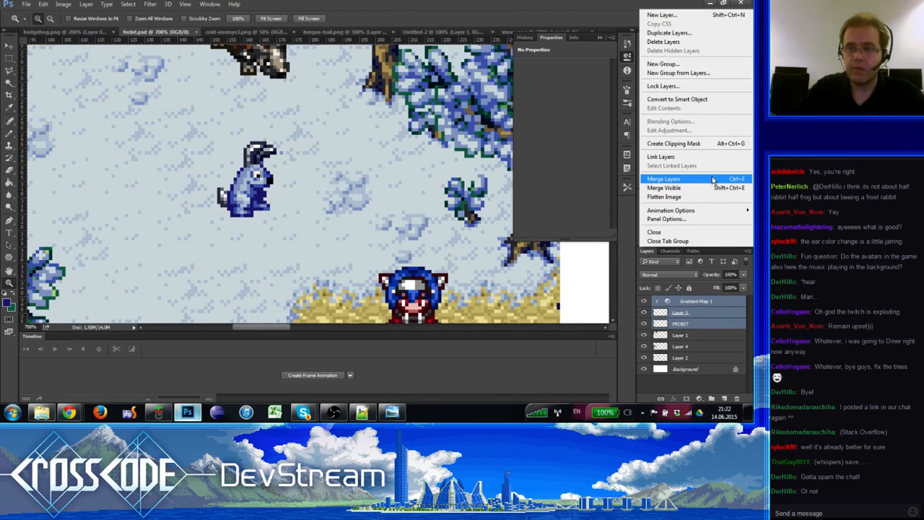
pyautogui.press('Escape')
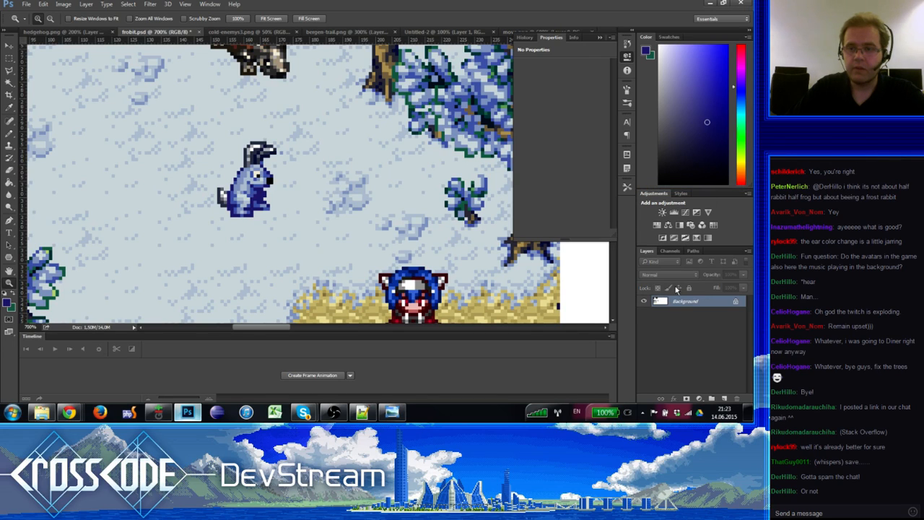
# Step: Merge the FROBIT, Layer 5 and Gradient Map 1 layers into one layer and toggle its visibility to check the content
pyautogui.click(681, 324)
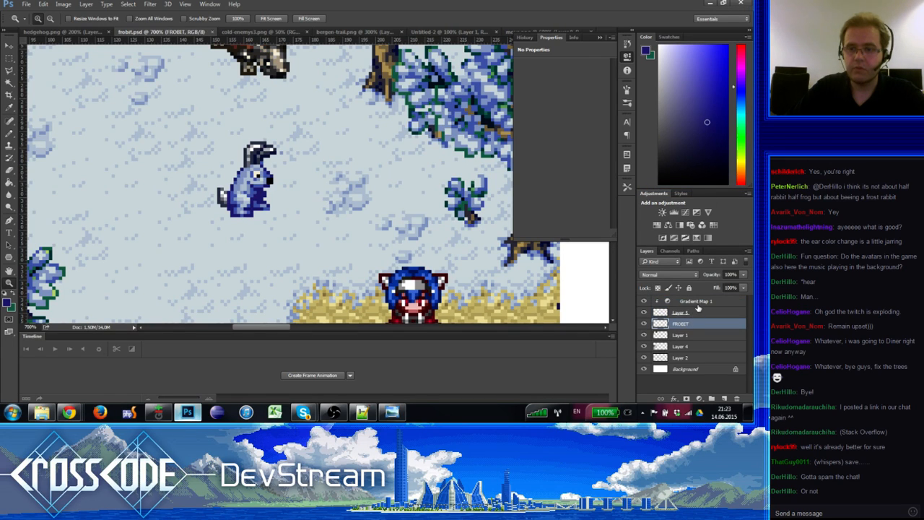
pyautogui.keyDown('shift'); pyautogui.click(697, 301); pyautogui.keyUp('shift')
pyautogui.click(747, 252)
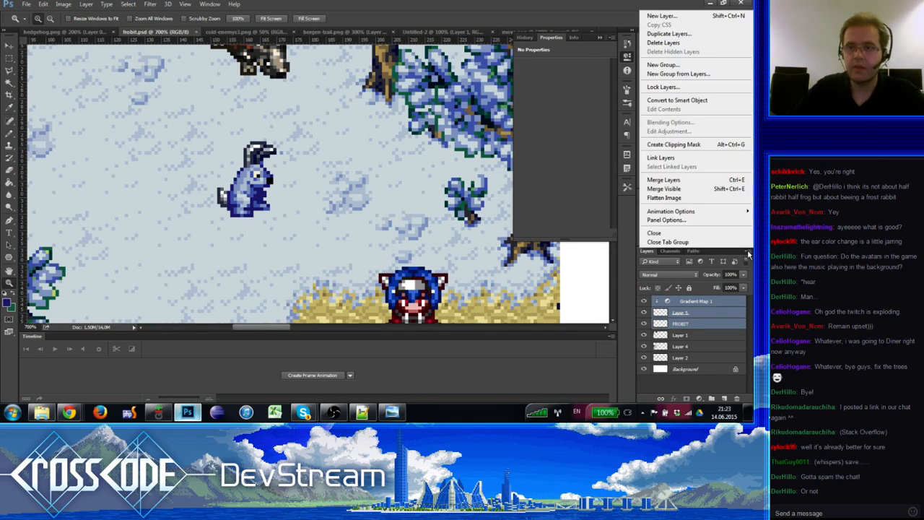
pyautogui.click(685, 181)
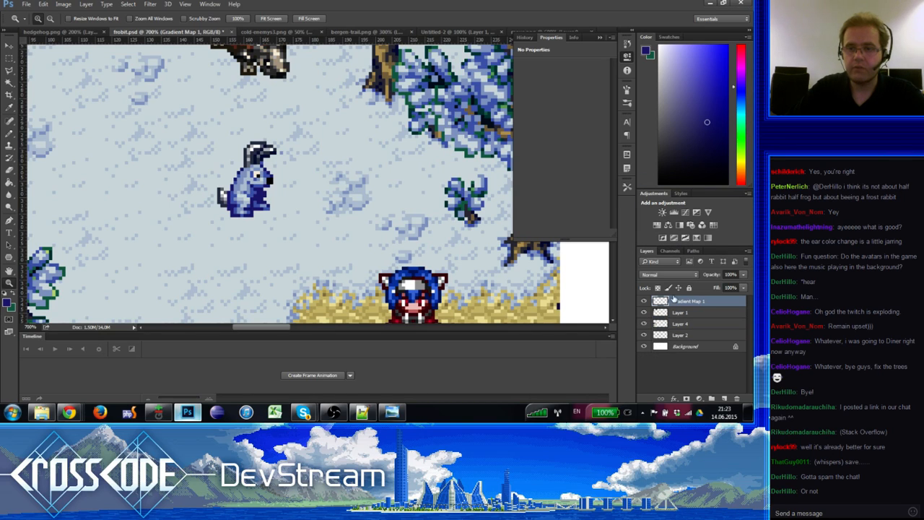
pyautogui.click(642, 301)
pyautogui.click(642, 301)
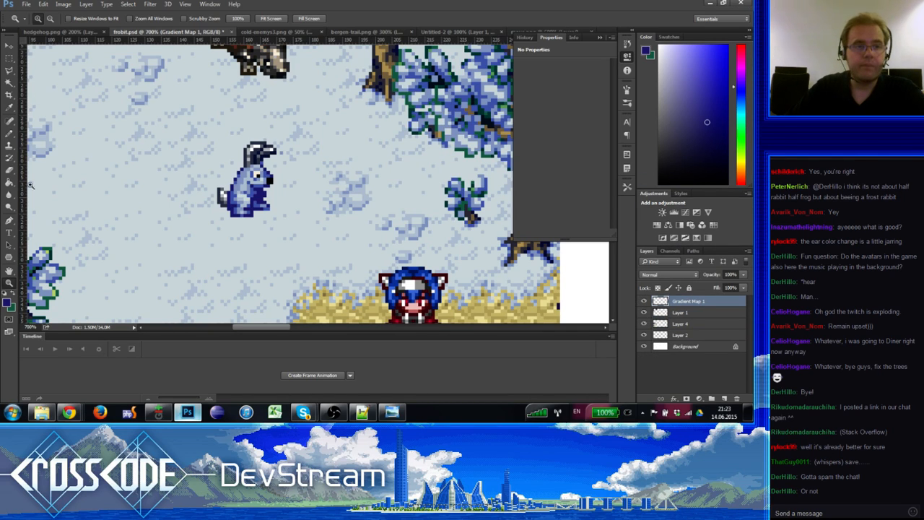
# Step: Duplicate the rabbit sprite within the merged layer, place the copy just left of the original, and deselect it
pyautogui.click(8, 58)
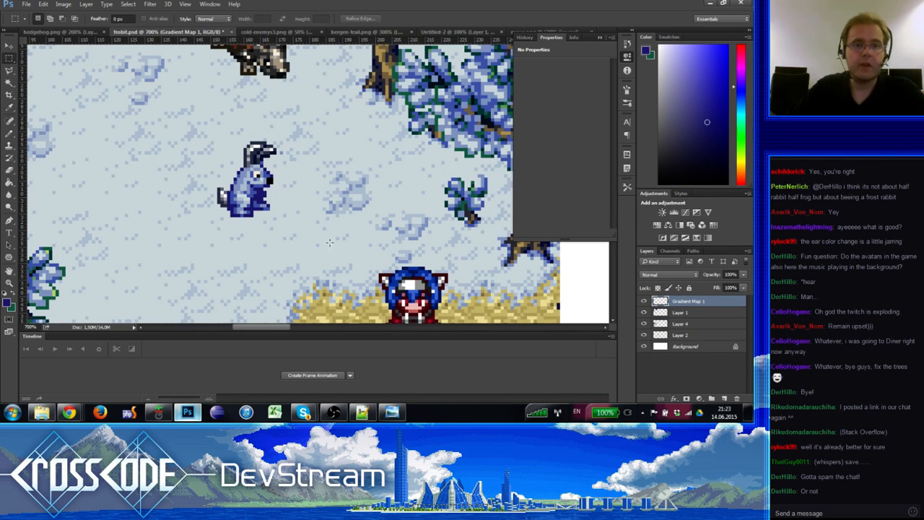
pyautogui.moveTo(334, 240); pyautogui.dragTo(174, 106)
pyautogui.moveTo(235, 148); pyautogui.dragTo(152, 149)
pyautogui.hotkey('ctrl', 'd')
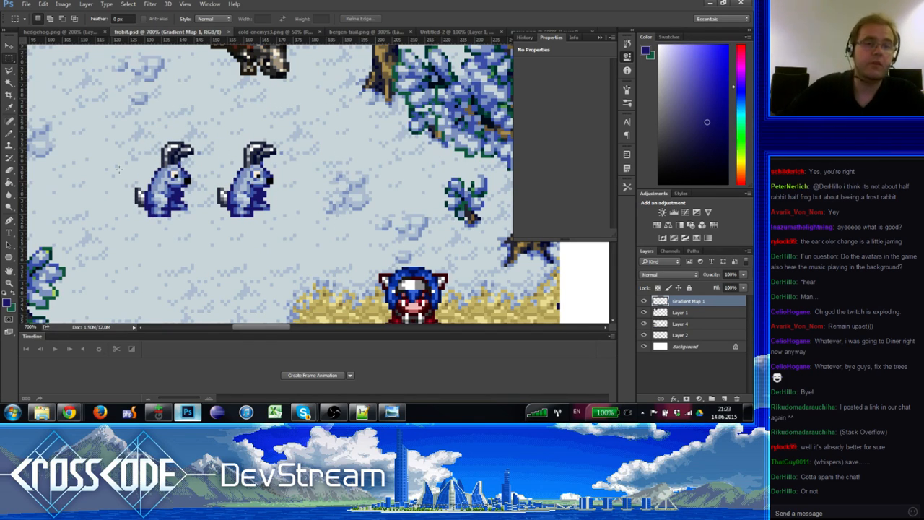
# Step: Repaint the nose and muzzle pixels of the left rabbit copy with the Pencil, using blue shades sampled from the sprite
pyautogui.press('b')
pyautogui.keyDown('alt'); pyautogui.click(178, 168); pyautogui.keyUp('alt')
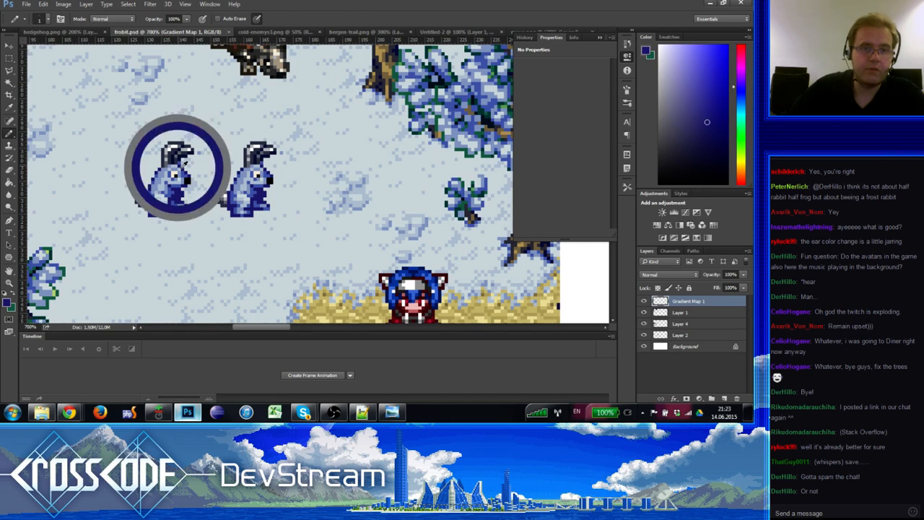
pyautogui.click(187, 176)
pyautogui.keyDown('alt'); pyautogui.click(187, 180); pyautogui.keyUp('alt')
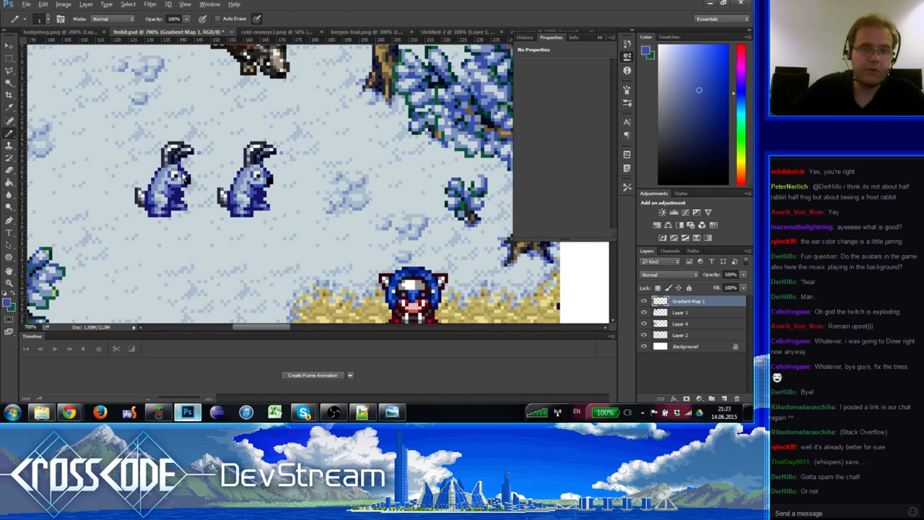
pyautogui.moveTo(187, 178)
pyautogui.mouseDown()
pyautogui.moveTo(174, 174)
pyautogui.moveTo(180, 179)
pyautogui.mouseUp()
# Step: Rework the eye and cheek of the left rabbit copy with cream, light blue, dark blue and mid-blue shades sampled from it
pyautogui.keyDown('alt'); pyautogui.click(177, 175); pyautogui.keyUp('alt')
pyautogui.keyDown('alt'); pyautogui.click(171, 178); pyautogui.keyUp('alt')
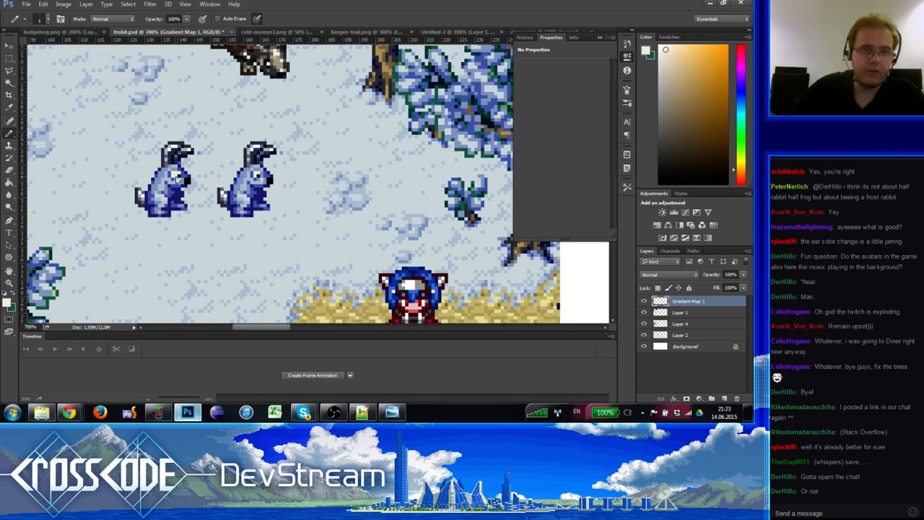
pyautogui.keyDown('alt'); pyautogui.click(169, 174); pyautogui.keyUp('alt')
pyautogui.keyDown('alt'); pyautogui.click(179, 181); pyautogui.keyUp('alt')
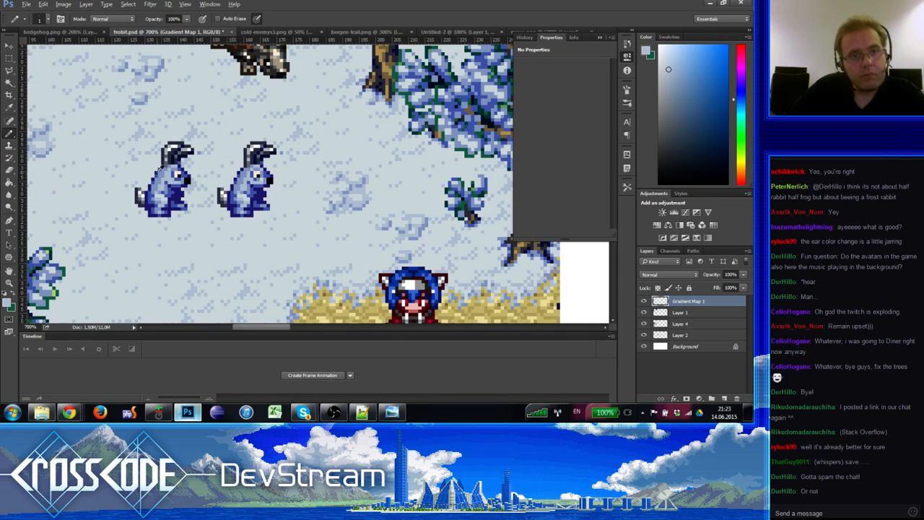
pyautogui.keyDown('alt'); pyautogui.click(156, 174); pyautogui.keyUp('alt')
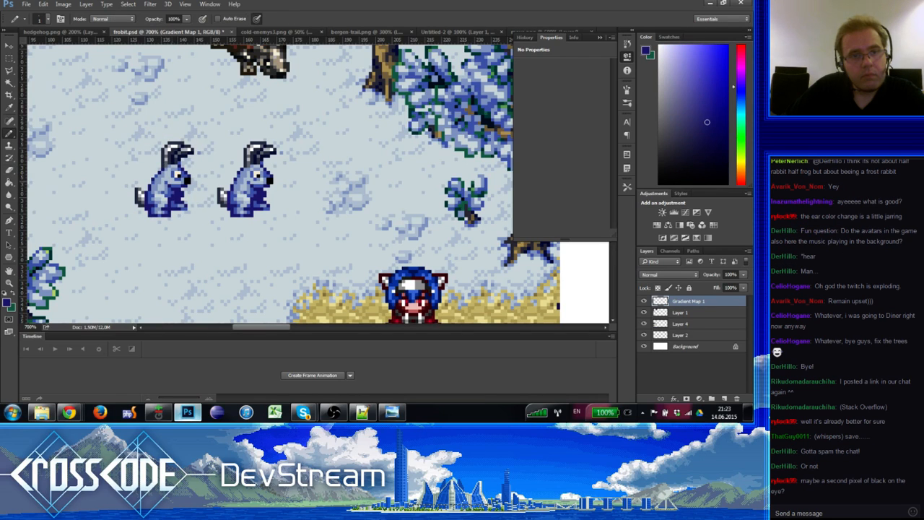
pyautogui.keyDown('alt'); pyautogui.click(174, 182); pyautogui.keyUp('alt')
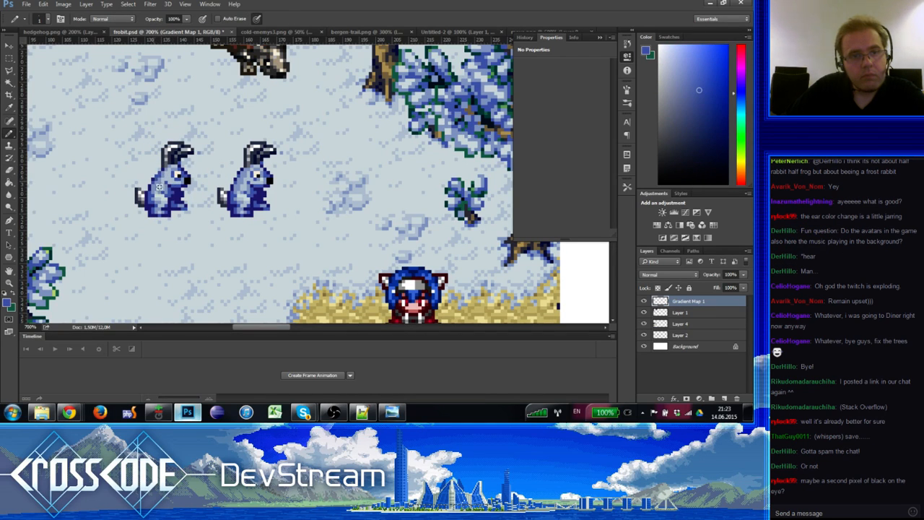
# Step: Select the Frobbit concept art on Layer 2 and move it directly against the snowy scene's right edge
pyautogui.press('e')
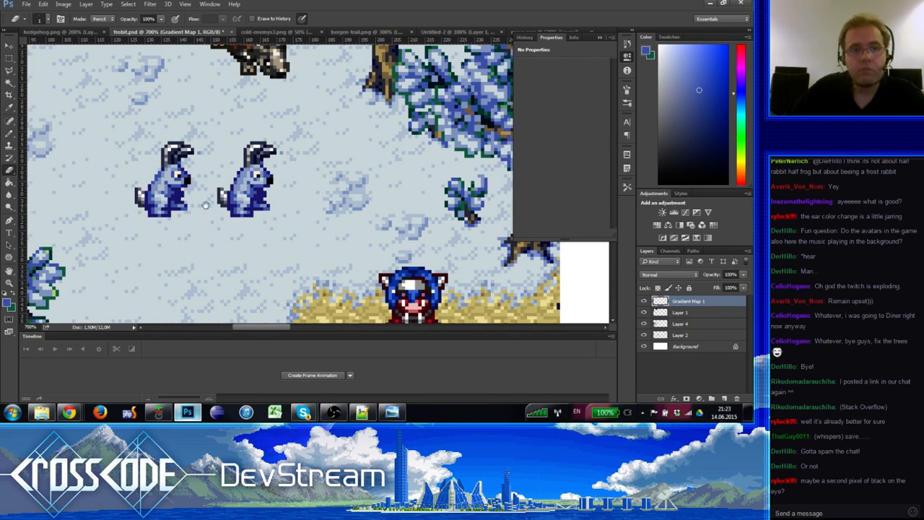
pyautogui.moveTo(286, 201); pyautogui.dragTo(109, 240)
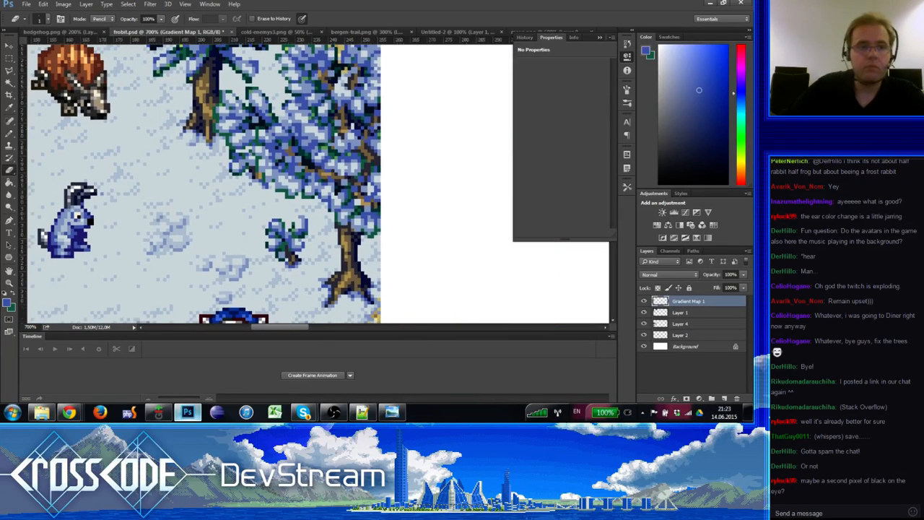
pyautogui.scroll(-4, 28, 276)
pyautogui.moveTo(29, 276); pyautogui.dragTo(100, 234)
pyautogui.click(9, 59)
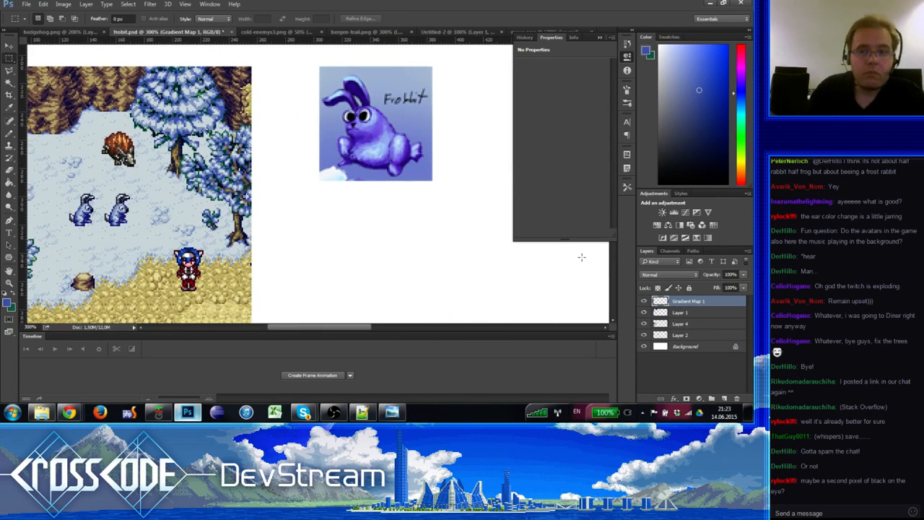
pyautogui.click(662, 324)
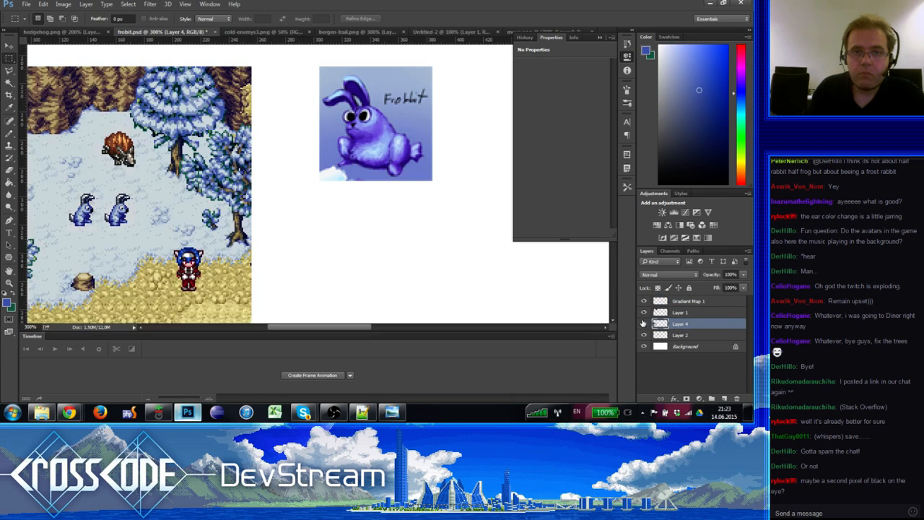
pyautogui.click(644, 335)
pyautogui.click(644, 335)
pyautogui.click(679, 335)
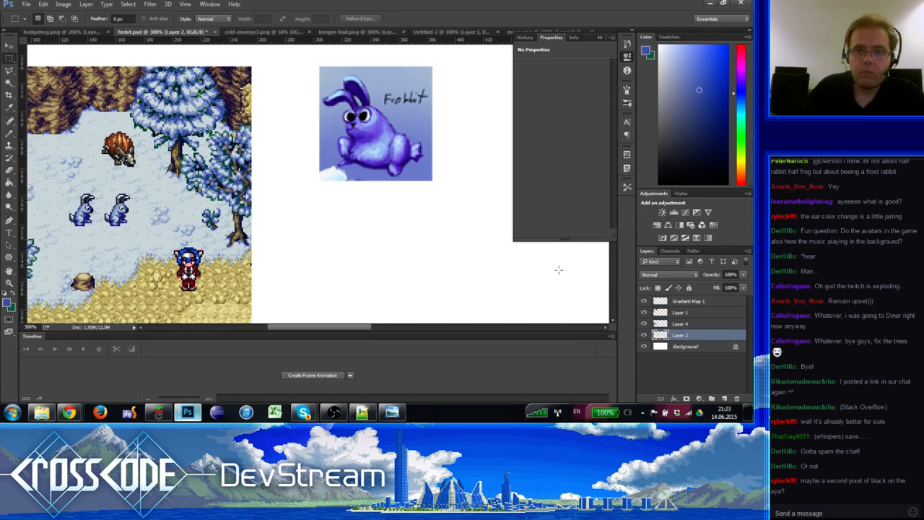
pyautogui.moveTo(468, 208); pyautogui.dragTo(312, 54)
pyautogui.moveTo(336, 97); pyautogui.dragTo(271, 167)
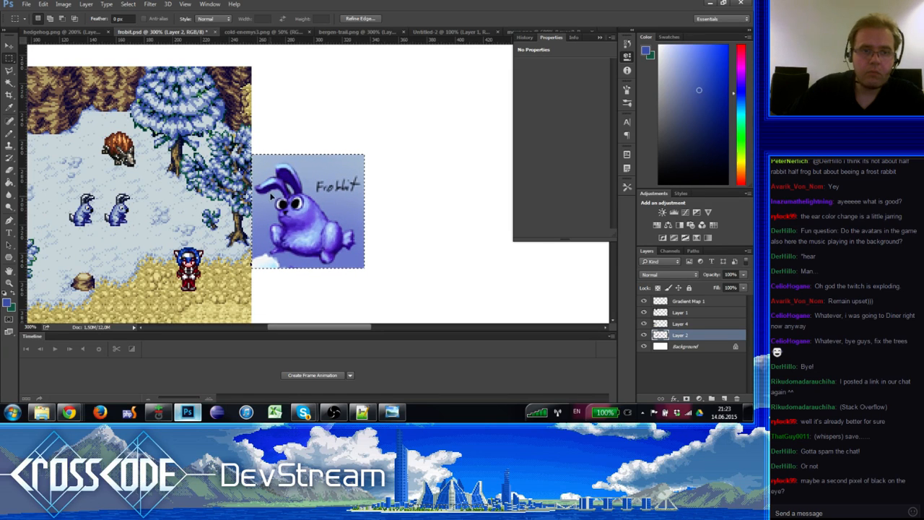
# Step: Select the left rabbit copy's face and nudge it slightly left on the Gradient Map 1 layer
pyautogui.click(9, 282)
pyautogui.click(59, 240)
pyautogui.click(60, 240)
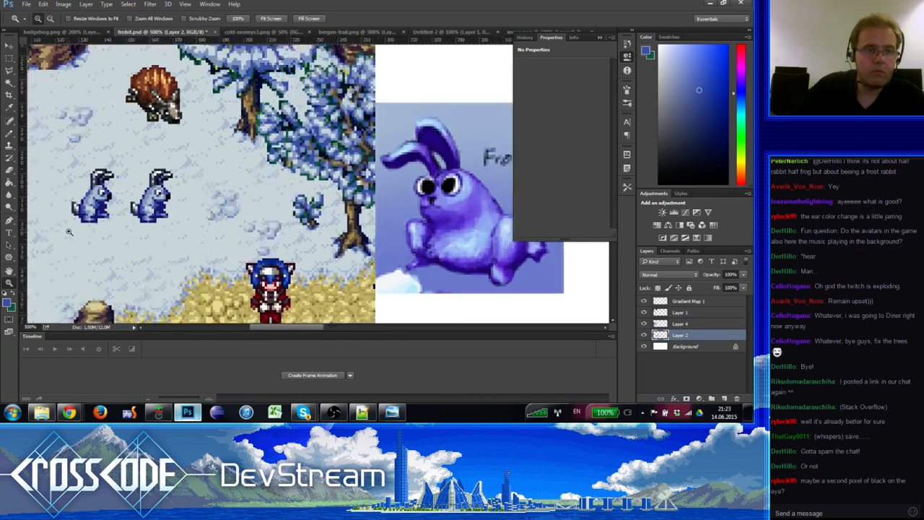
pyautogui.click(85, 230)
pyautogui.click(123, 192)
pyautogui.click(9, 58)
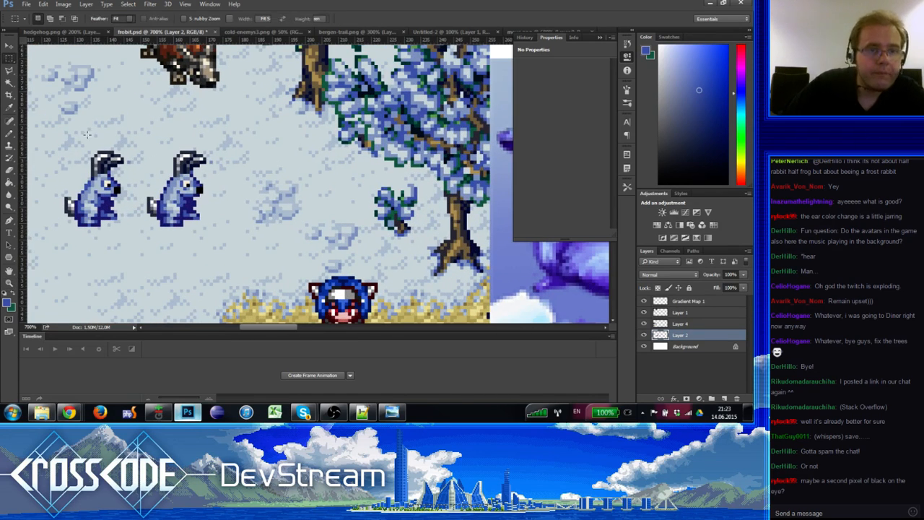
pyautogui.moveTo(127, 196); pyautogui.dragTo(96, 189)
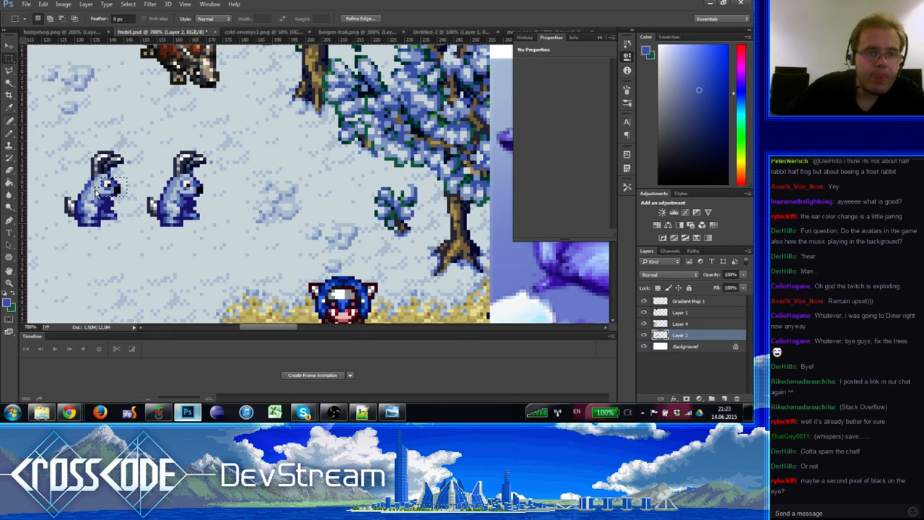
pyautogui.hotkey('ctrl', 'Left')
pyautogui.click(379, 157)
pyautogui.click(661, 303)
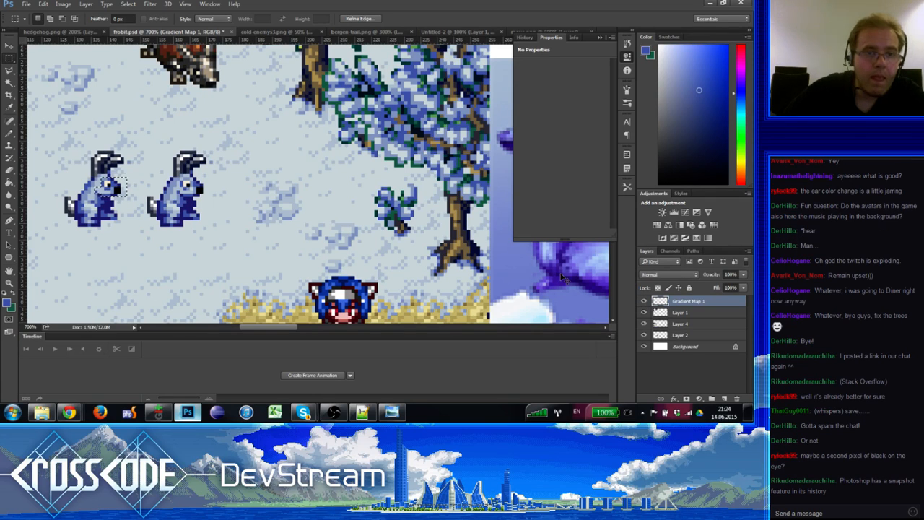
# Step: Touch up the left rabbit copy's eye, forehead and back of the head with the Pencil, using dark and lighter blues sampled from it
pyautogui.click(9, 135)
pyautogui.keyDown('alt'); pyautogui.click(112, 189); pyautogui.keyUp('alt')
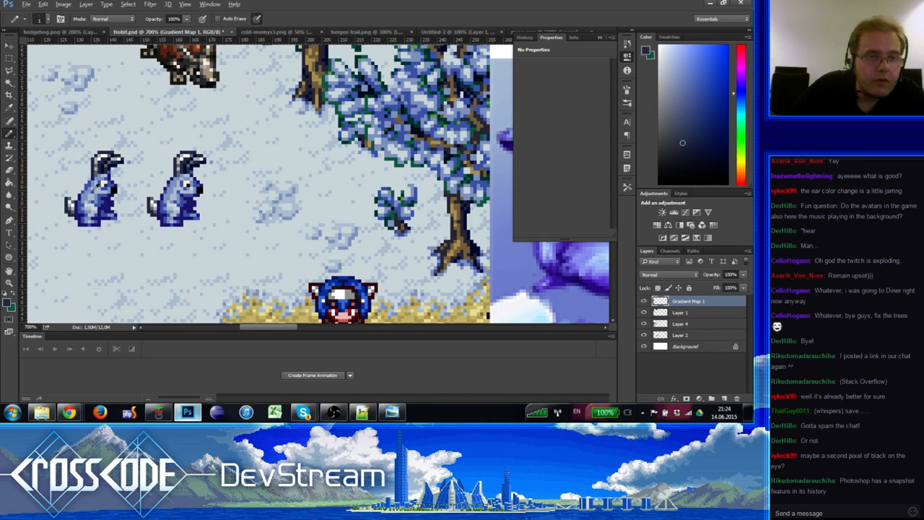
pyautogui.keyDown('alt'); pyautogui.click(96, 184); pyautogui.keyUp('alt')
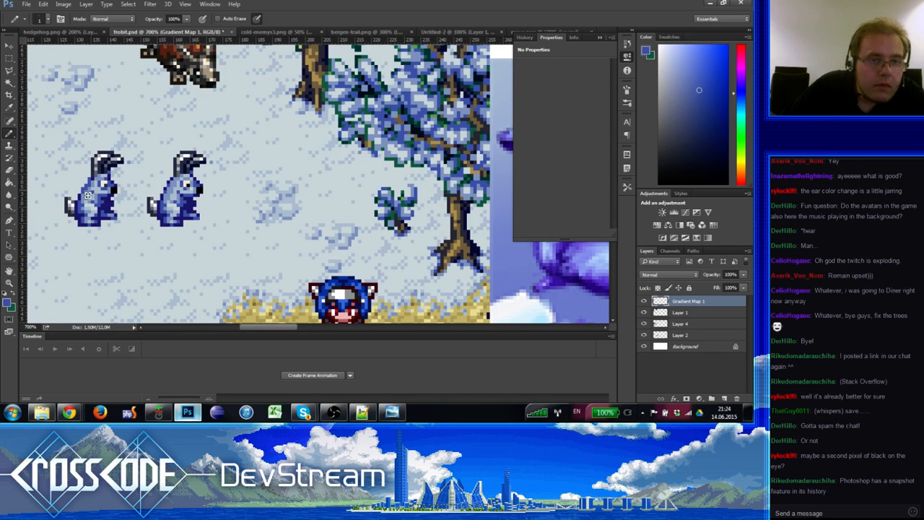
pyautogui.keyDown('alt'); pyautogui.click(88, 189); pyautogui.keyUp('alt')
pyautogui.keyDown('alt'); pyautogui.click(89, 185); pyautogui.keyUp('alt')
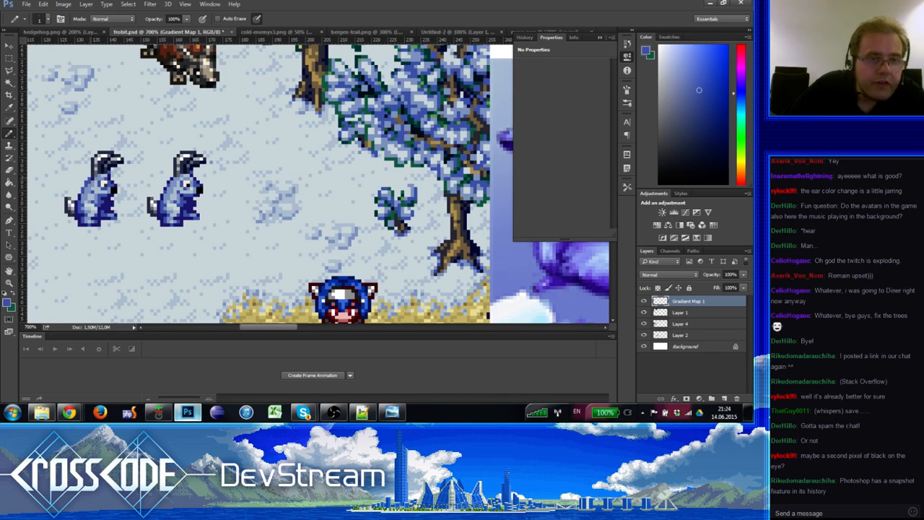
pyautogui.keyDown('alt'); pyautogui.click(95, 180); pyautogui.keyUp('alt')
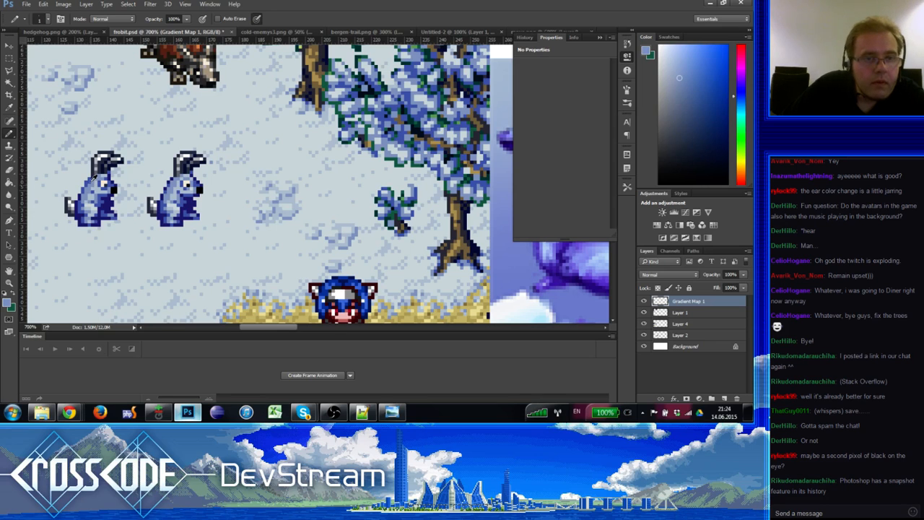
pyautogui.keyDown('alt'); pyautogui.click(110, 180); pyautogui.keyUp('alt')
# Step: Redraw the left rabbit copy's nose and muzzle edge with the Pencil, using dark and mid blues sampled from it
pyautogui.moveTo(187, 235); pyautogui.dragTo(32, 218)
pyautogui.moveTo(116, 248); pyautogui.dragTo(187, 219)
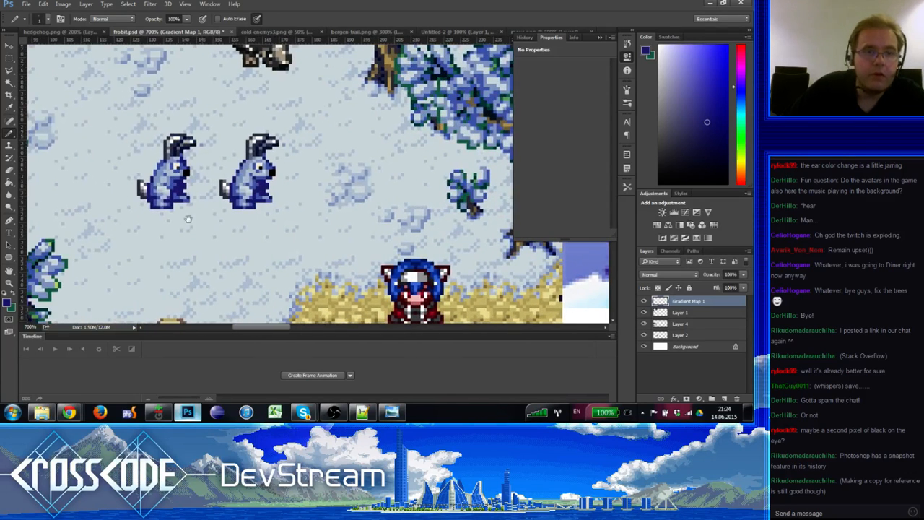
pyautogui.keyDown('alt'); pyautogui.click(186, 165); pyautogui.keyUp('alt')
pyautogui.keyDown('alt'); pyautogui.click(187, 169); pyautogui.keyUp('alt')
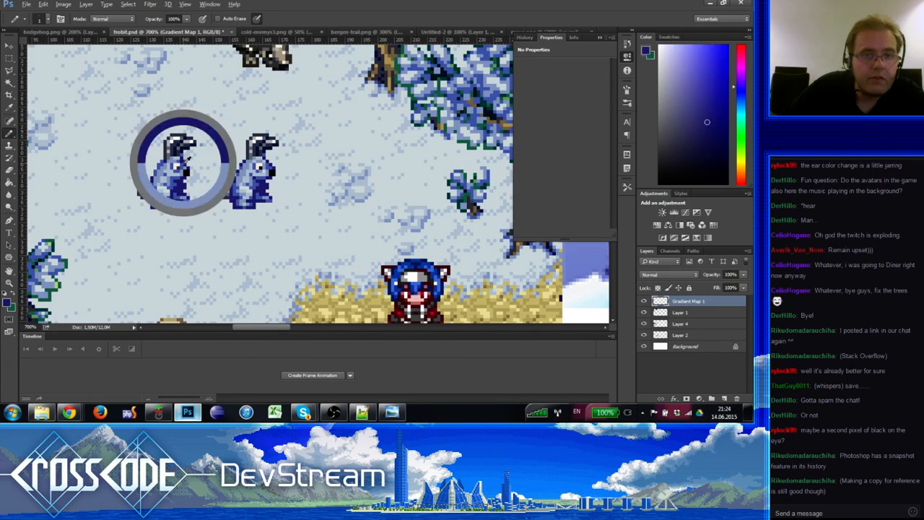
pyautogui.keyDown('alt'); pyautogui.click(185, 169); pyautogui.keyUp('alt')
pyautogui.keyDown('alt'); pyautogui.click(190, 161); pyautogui.keyUp('alt')
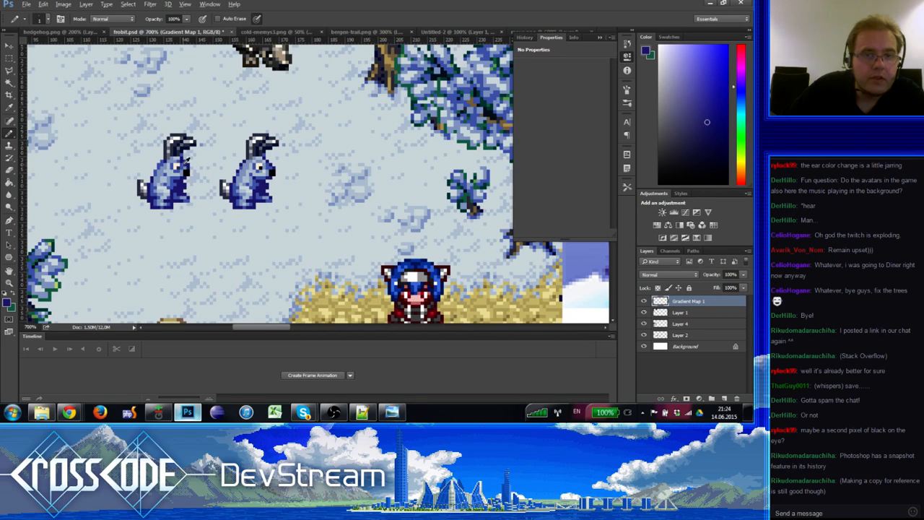
pyautogui.keyDown('alt'); pyautogui.click(187, 163); pyautogui.keyUp('alt')
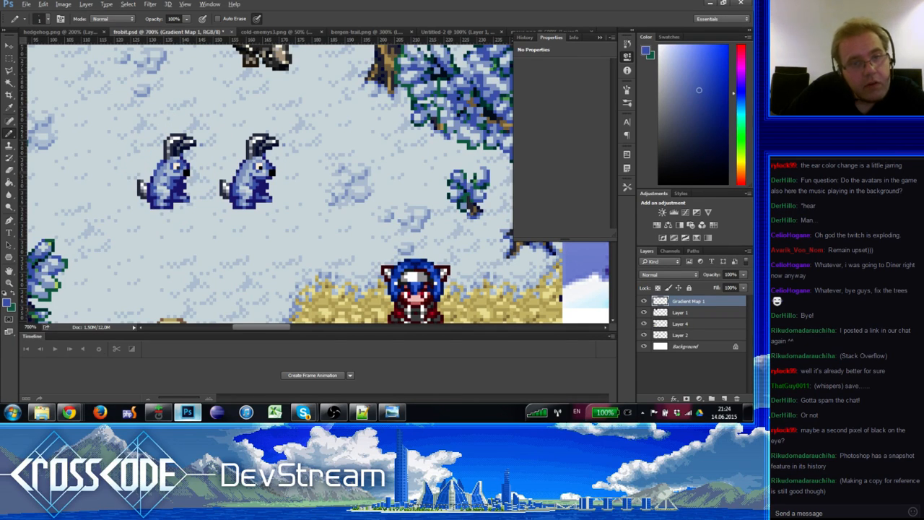
pyautogui.keyDown('alt'); pyautogui.click(186, 163); pyautogui.keyUp('alt')
pyautogui.keyDown('alt'); pyautogui.click(186, 171); pyautogui.keyUp('alt')
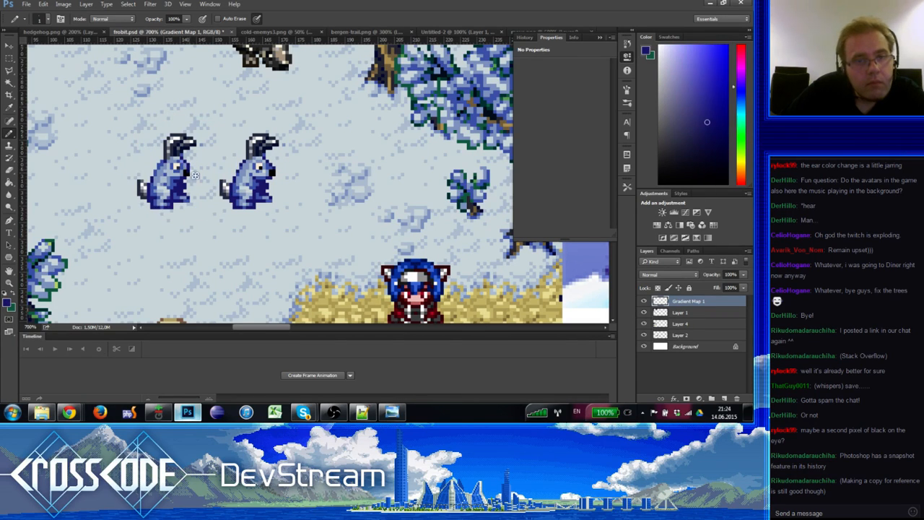
pyautogui.keyDown('alt'); pyautogui.click(189, 175); pyautogui.keyUp('alt')
# Step: Reshape the left rabbit copy's nose and chin with sampled light and dark blue pixels, erasing stray outline pixels
pyautogui.moveTo(410, 153); pyautogui.dragTo(322, 185)
pyautogui.keyDown('alt'); pyautogui.click(97, 186); pyautogui.keyUp('alt')
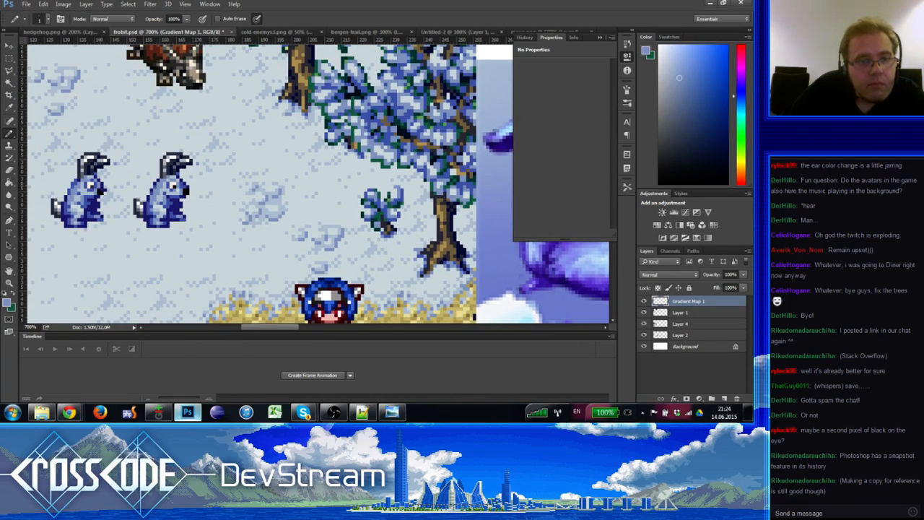
pyautogui.keyDown('alt'); pyautogui.click(103, 186); pyautogui.keyUp('alt')
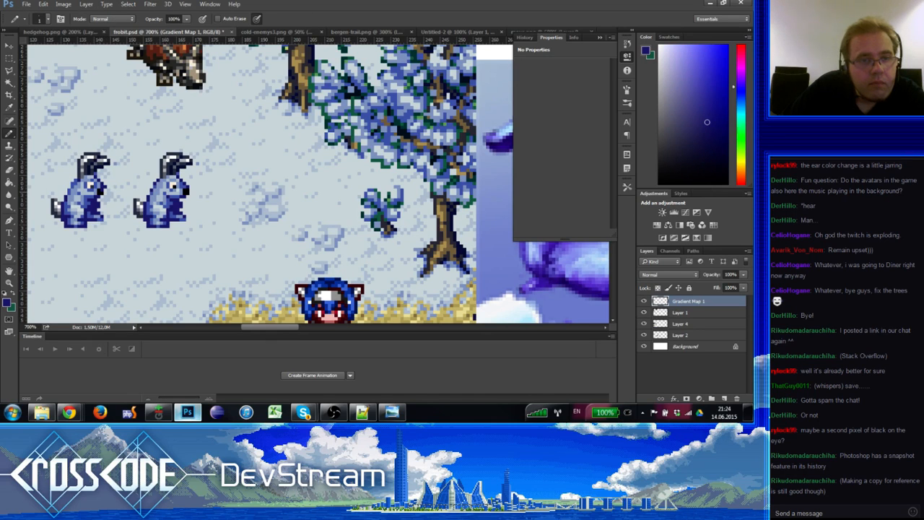
pyautogui.keyDown('alt'); pyautogui.click(100, 190); pyautogui.keyUp('alt')
pyautogui.keyDown('alt'); pyautogui.click(107, 186); pyautogui.keyUp('alt')
pyautogui.press('e')
pyautogui.press('b')
pyautogui.keyDown('alt'); pyautogui.click(94, 198); pyautogui.keyUp('alt')
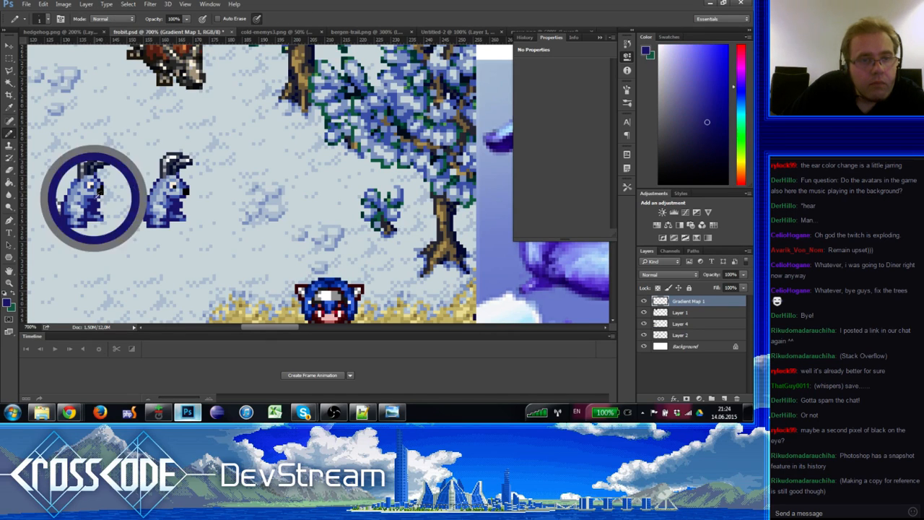
pyautogui.keyDown('alt'); pyautogui.click(97, 197); pyautogui.keyUp('alt')
pyautogui.moveTo(97, 198); pyautogui.dragTo(109, 187)
pyautogui.press('e')
pyautogui.press('b')
# Step: Touch up the left rabbit copy's cheek in mid-blue and its nose tip in black, erasing excess pixels in front
pyautogui.moveTo(128, 225); pyautogui.dragTo(161, 241)
pyautogui.keyDown('alt'); pyautogui.click(128, 203); pyautogui.keyUp('alt')
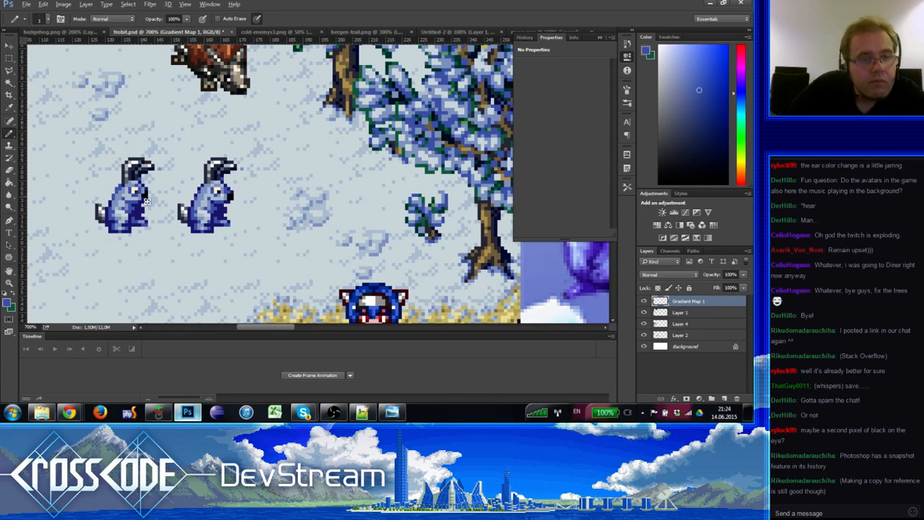
pyautogui.keyDown('alt'); pyautogui.click(138, 197); pyautogui.keyUp('alt')
pyautogui.keyDown('alt'); pyautogui.click(145, 195); pyautogui.keyUp('alt')
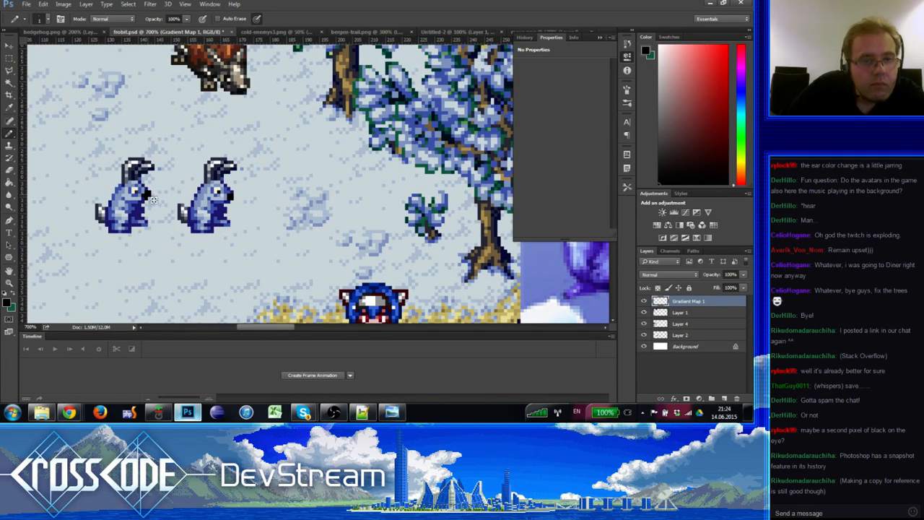
pyautogui.press('e')
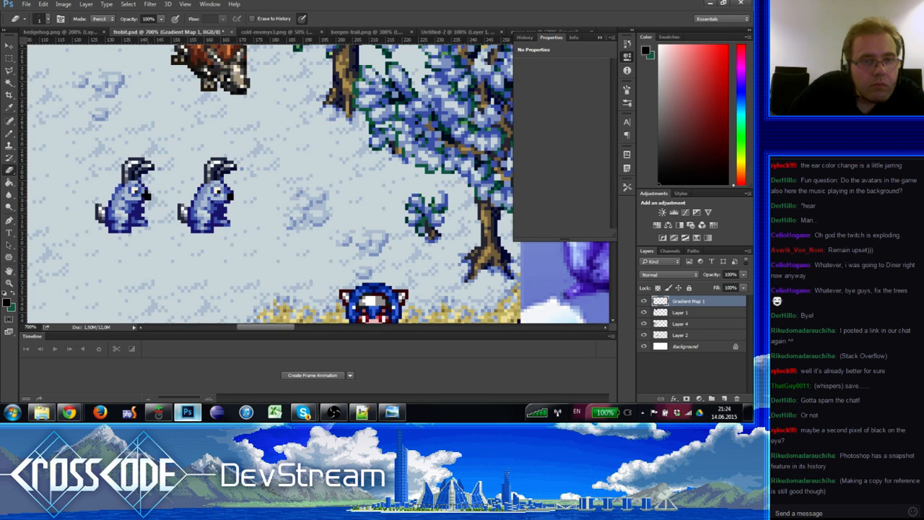
pyautogui.press('b')
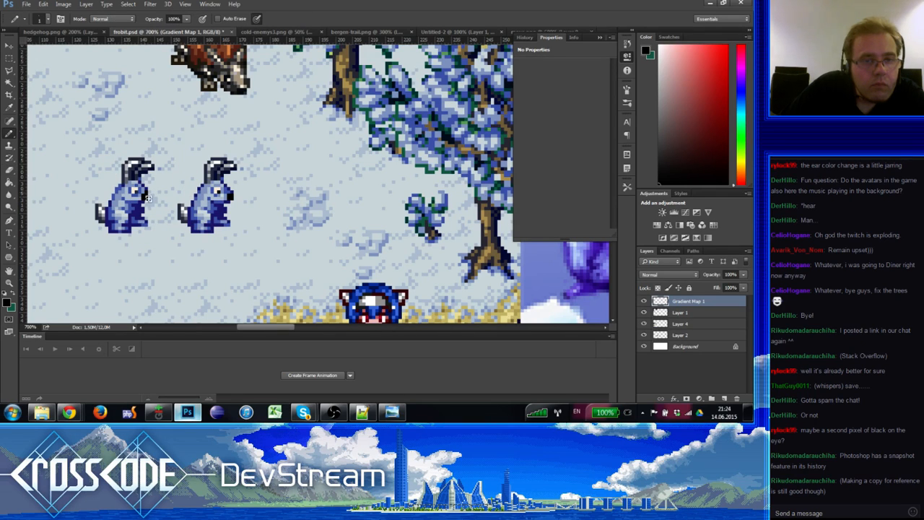
# Step: Refine the left rabbit copy's muzzle outline and nose bridge with dark, mid and light blues, trimming the edge with the Eraser
pyautogui.keyDown('alt'); pyautogui.click(139, 194); pyautogui.keyUp('alt')
pyautogui.keyDown('alt'); pyautogui.click(145, 200); pyautogui.keyUp('alt')
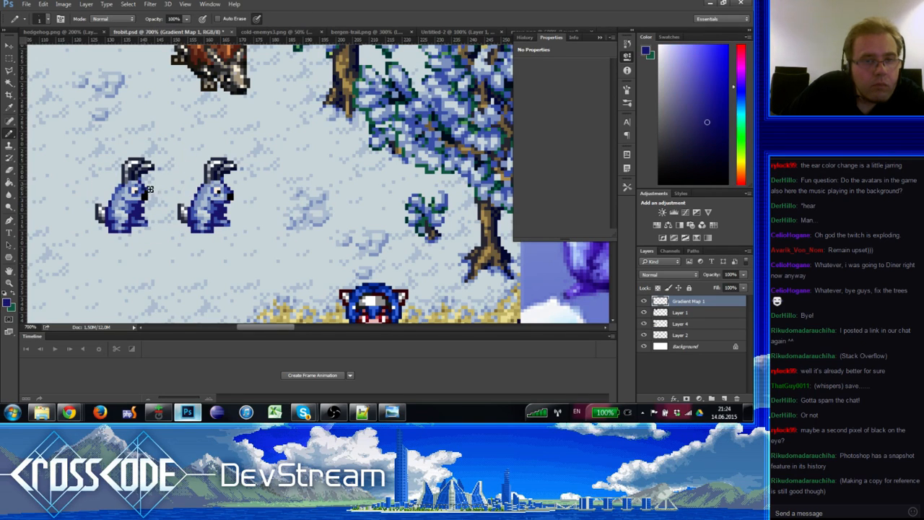
pyautogui.press('e')
pyautogui.press('b')
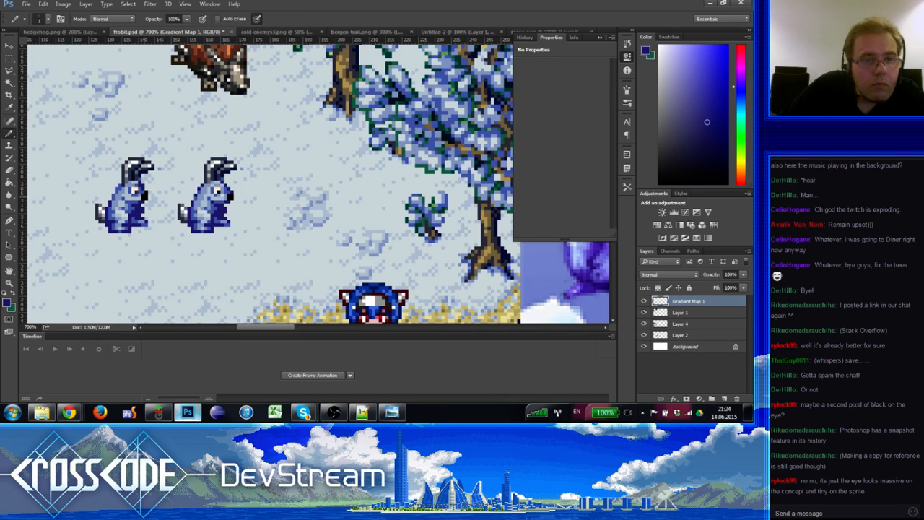
pyautogui.keyDown('alt'); pyautogui.click(144, 188); pyautogui.keyUp('alt')
pyautogui.press('e')
pyautogui.press('b')
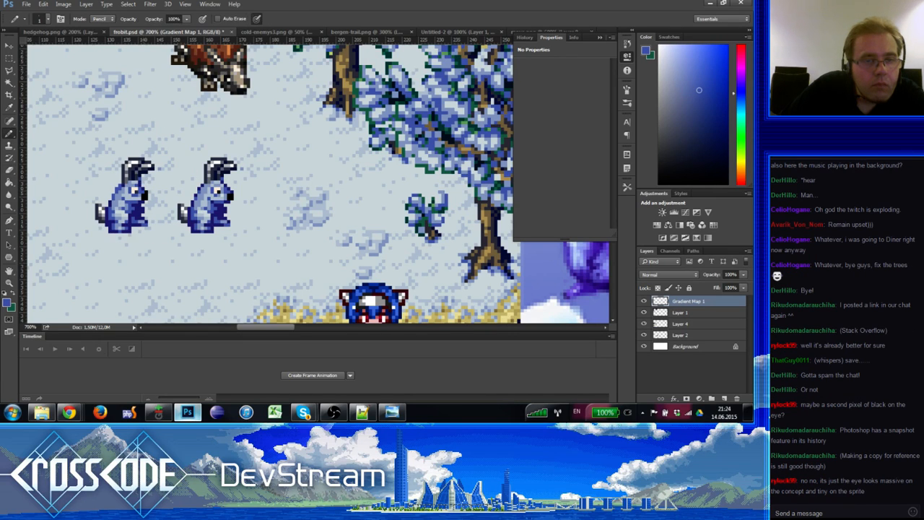
pyautogui.keyDown('alt'); pyautogui.click(140, 186); pyautogui.keyUp('alt')
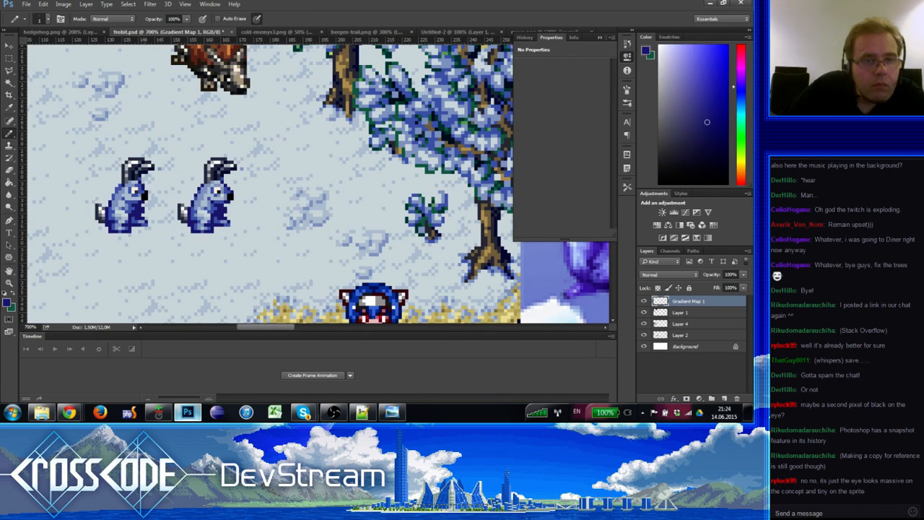
pyautogui.keyDown('alt'); pyautogui.click(139, 184); pyautogui.keyUp('alt')
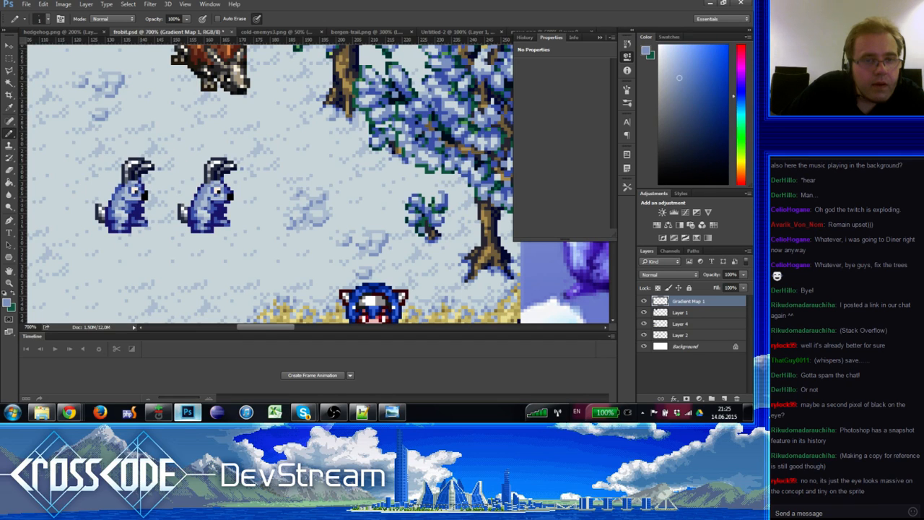
# Step: Shade the left rabbit copy's forehead and brow with light, mid and pale blues sampled from the sprite
pyautogui.moveTo(151, 212); pyautogui.dragTo(170, 212)
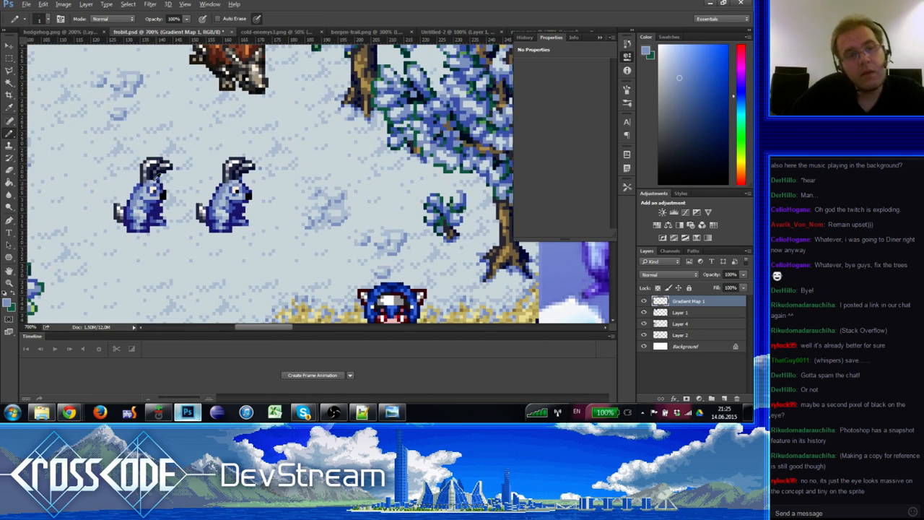
pyautogui.keyDown('alt'); pyautogui.click(155, 184); pyautogui.keyUp('alt')
pyautogui.keyDown('alt'); pyautogui.click(153, 182); pyautogui.keyUp('alt')
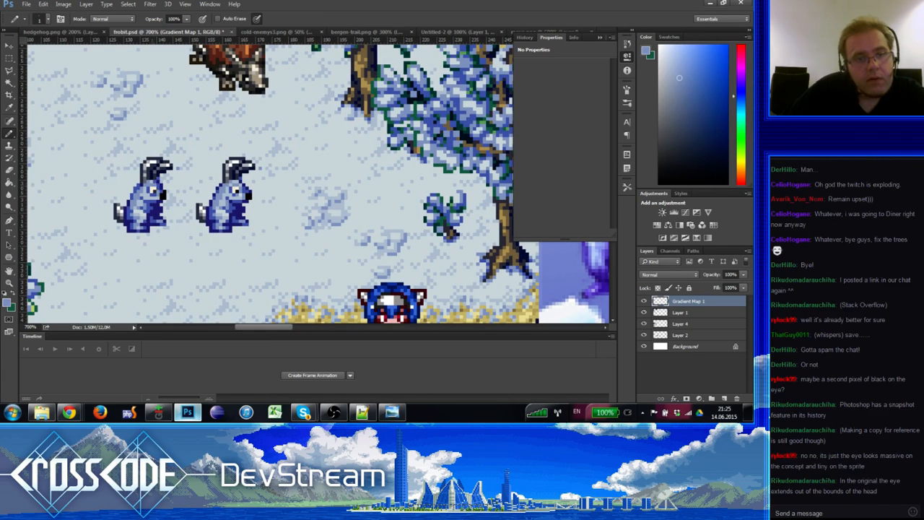
pyautogui.keyDown('alt'); pyautogui.click(152, 178); pyautogui.keyUp('alt')
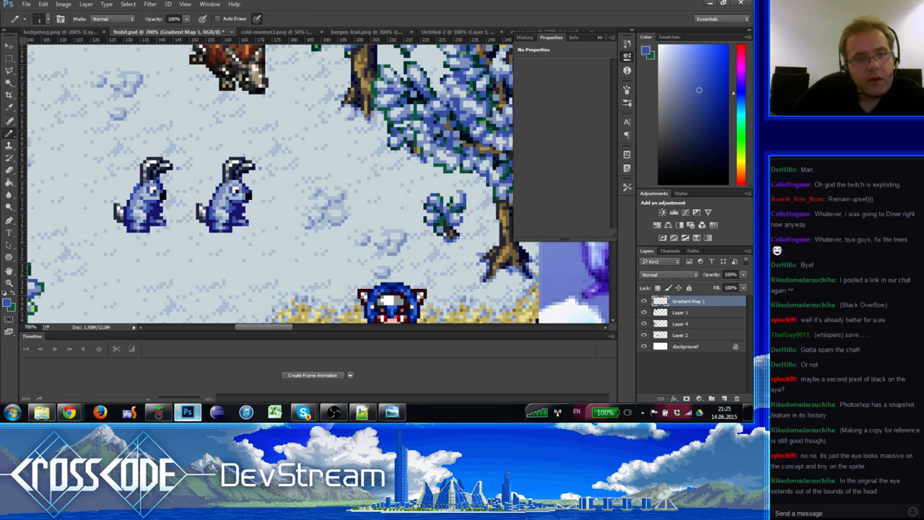
pyautogui.moveTo(152, 186)
pyautogui.mouseDown()
pyautogui.moveTo(154, 178)
pyautogui.moveTo(159, 185)
pyautogui.mouseUp()
pyautogui.keyDown('alt'); pyautogui.click(162, 177); pyautogui.keyUp('alt')
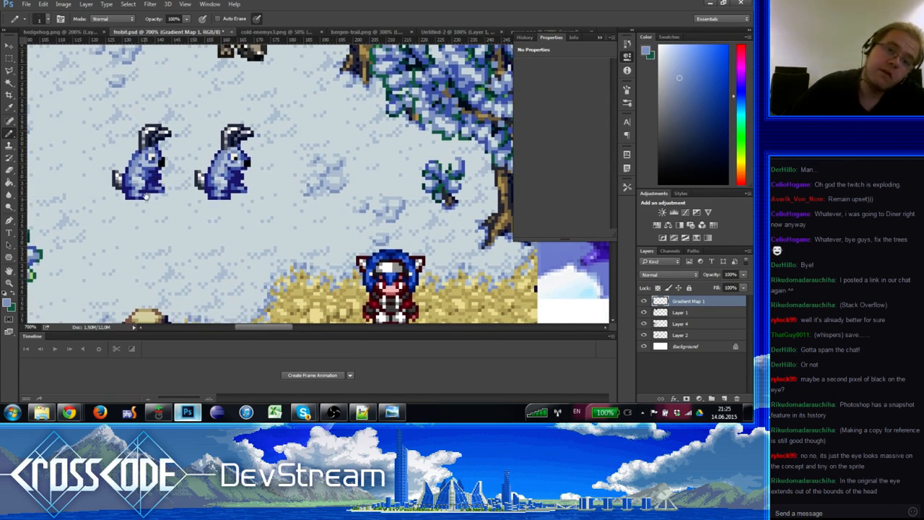
pyautogui.keyDown('alt'); pyautogui.click(154, 155); pyautogui.keyUp('alt')
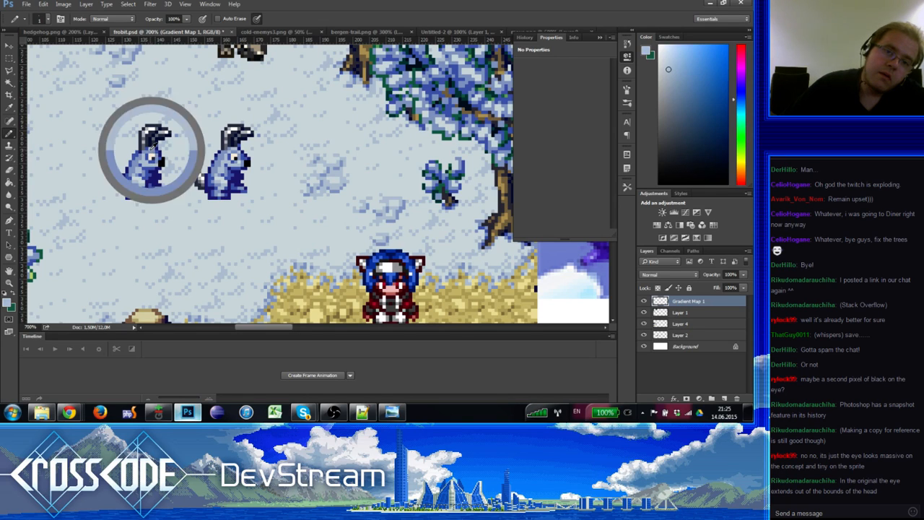
pyautogui.keyDown('alt'); pyautogui.click(152, 151); pyautogui.keyUp('alt')
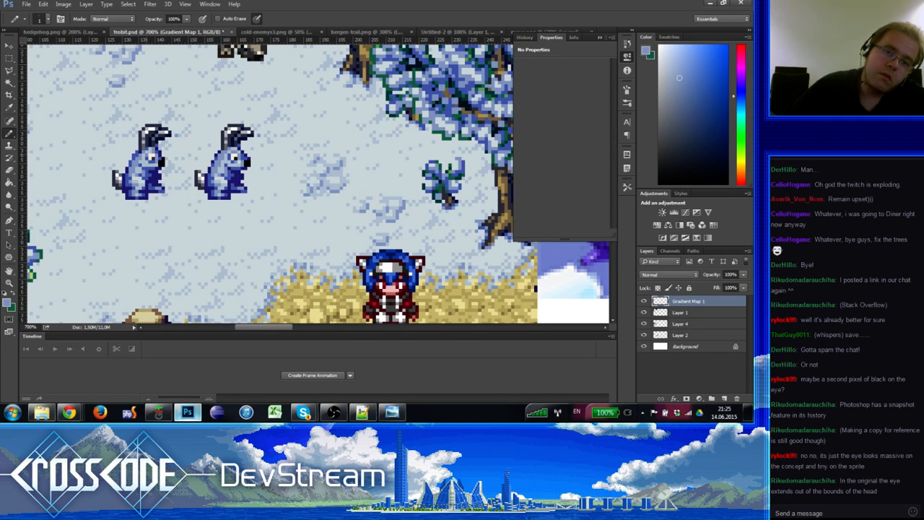
# Step: Touch up the left rabbit copy's eye with white and the base of its ears with sampled dark navy
pyautogui.moveTo(152, 189)
pyautogui.mouseDown()
pyautogui.moveTo(149, 196)
pyautogui.moveTo(145, 174)
pyautogui.mouseUp()
pyautogui.keyDown('alt'); pyautogui.click(145, 167); pyautogui.keyUp('alt')
pyautogui.keyDown('alt'); pyautogui.click(144, 153); pyautogui.keyUp('alt')
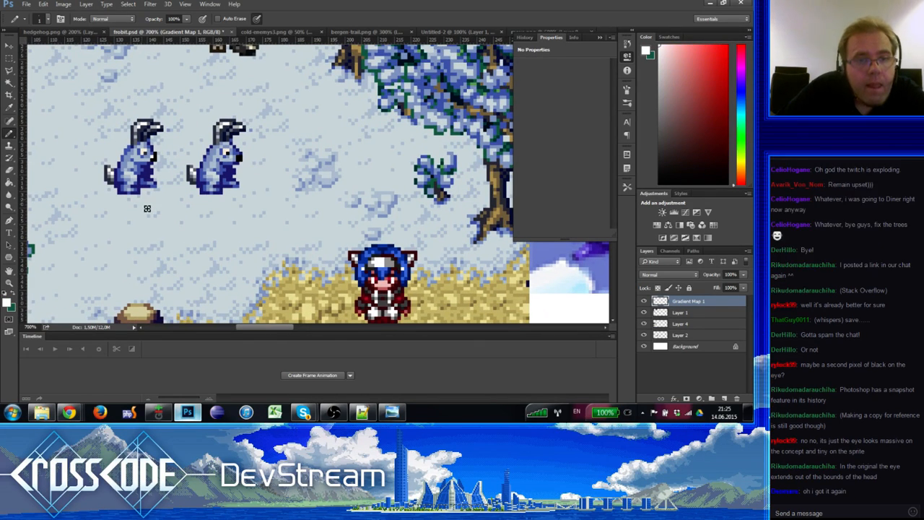
pyautogui.keyDown('alt'); pyautogui.click(154, 126); pyautogui.keyUp('alt')
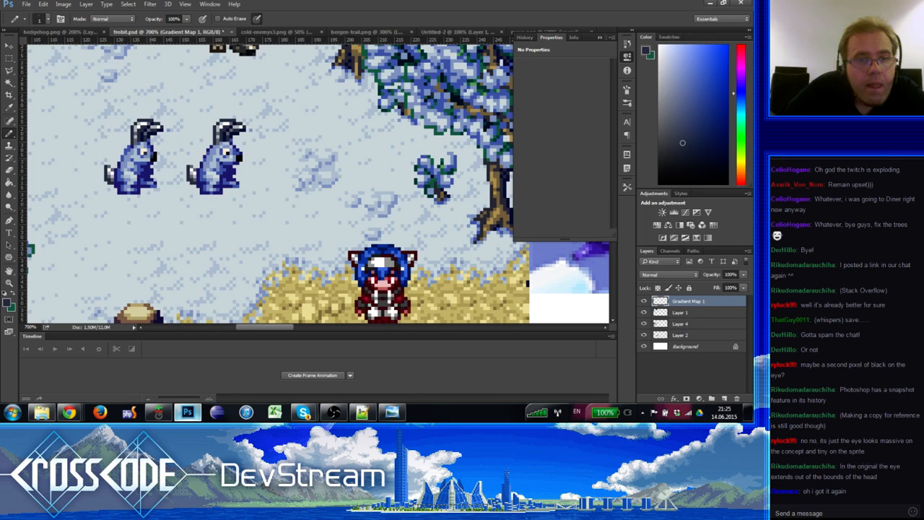
pyautogui.moveTo(151, 190); pyautogui.dragTo(152, 195)
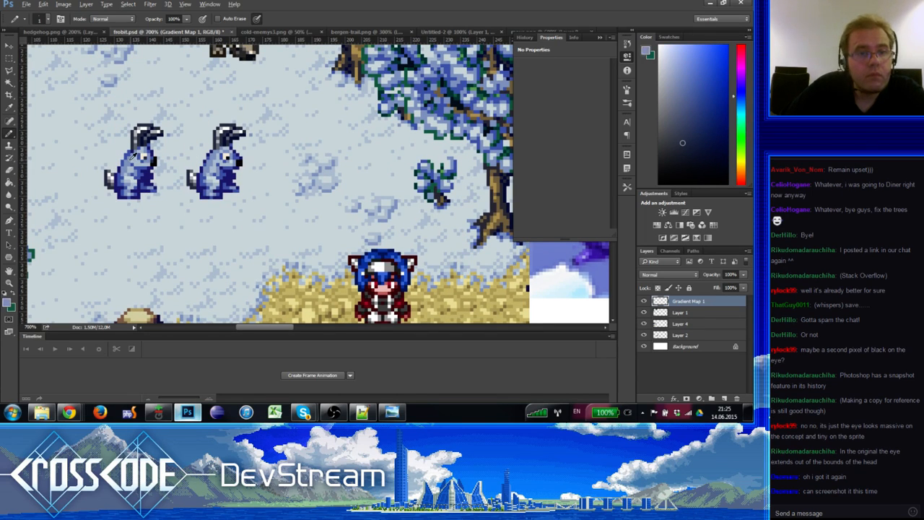
# Step: Retouch the left rabbit copy's nape and lower cheek with sampled light, mid and pale blue pixels
pyautogui.keyDown('alt'); pyautogui.click(132, 158); pyautogui.keyUp('alt')
pyautogui.keyDown('alt'); pyautogui.click(148, 163); pyautogui.keyUp('alt')
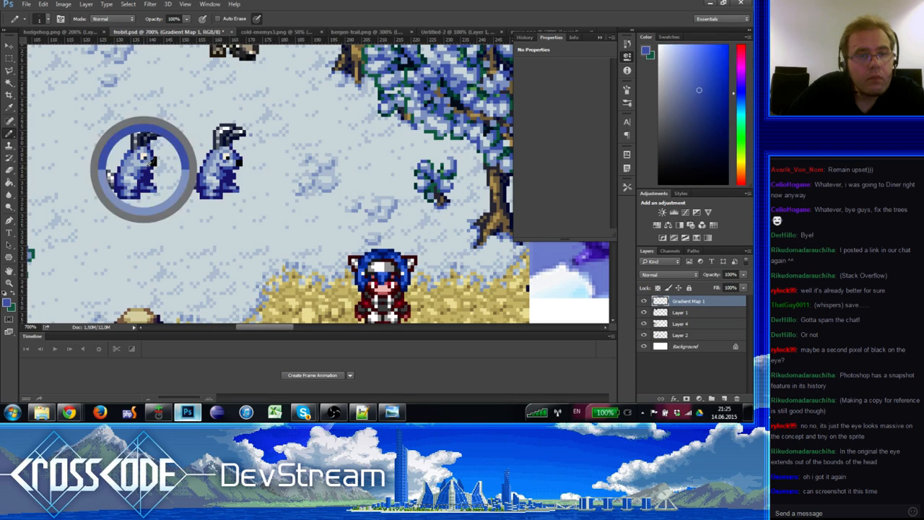
pyautogui.keyDown('alt'); pyautogui.click(150, 162); pyautogui.keyUp('alt')
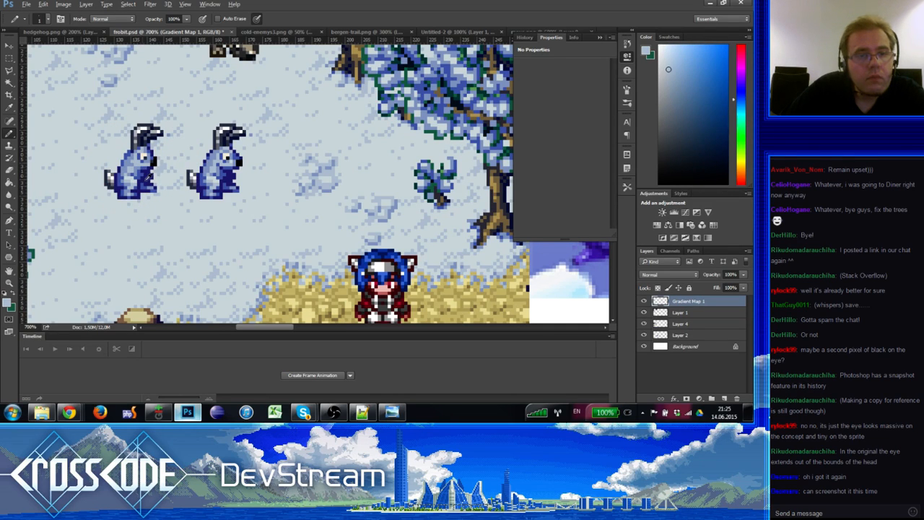
pyautogui.press('alt')
# Step: Adjust the left rabbit copy's chest and front paw using a small rectangular selection and sampled mid and dark blue Pencil pixels
pyautogui.moveTo(152, 213)
pyautogui.mouseDown()
pyautogui.moveTo(114, 198)
pyautogui.moveTo(116, 209)
pyautogui.moveTo(0, 285)
pyautogui.moveTo(0, 236)
pyautogui.moveTo(120, 188)
pyautogui.moveTo(107, 134)
pyautogui.mouseUp()
pyautogui.click(15, 62)
pyautogui.moveTo(110, 139); pyautogui.dragTo(114, 139)
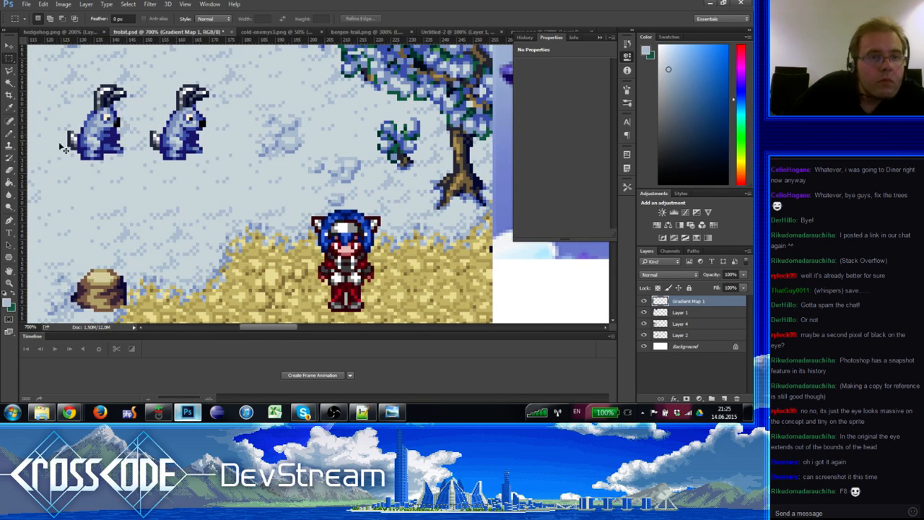
pyautogui.click(9, 133)
pyautogui.keyDown('alt'); pyautogui.click(107, 136); pyautogui.keyUp('alt')
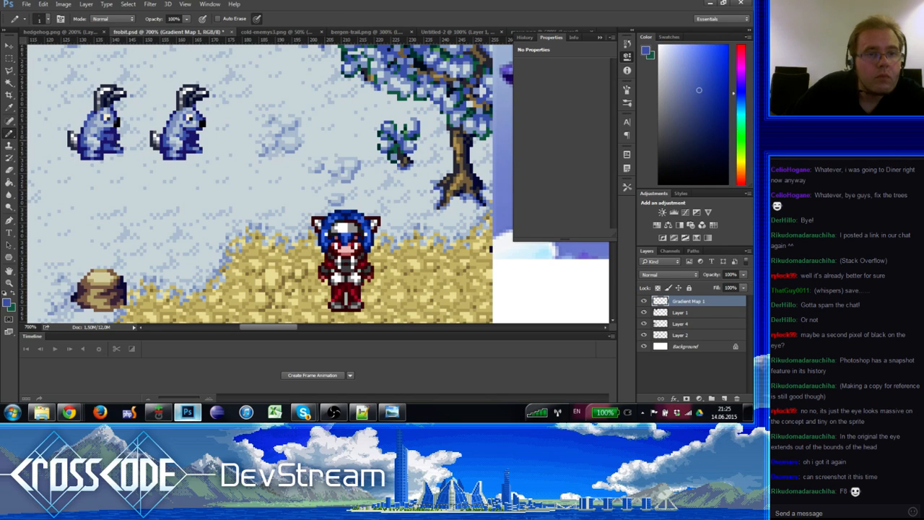
pyautogui.keyDown('alt'); pyautogui.click(110, 141); pyautogui.keyUp('alt')
pyautogui.keyDown('alt'); pyautogui.click(112, 137); pyautogui.keyUp('alt')
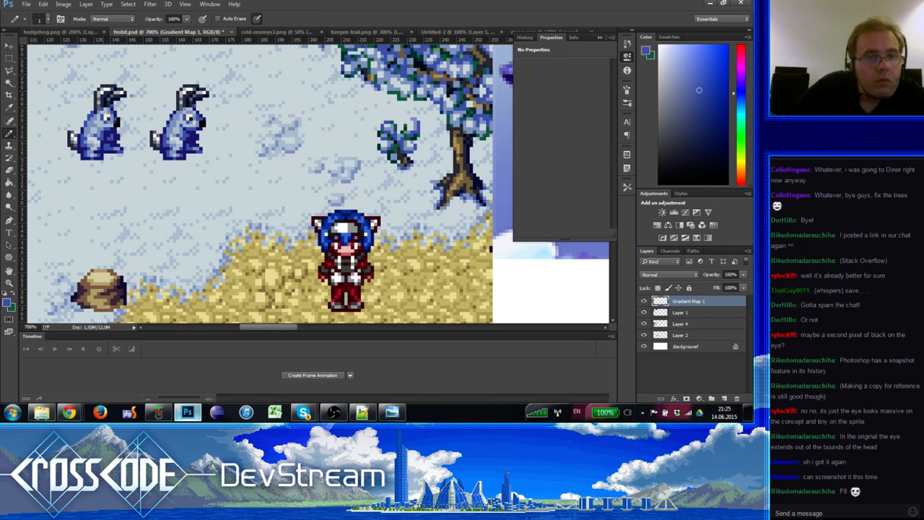
pyautogui.keyDown('alt'); pyautogui.click(110, 137); pyautogui.keyUp('alt')
pyautogui.keyDown('alt'); pyautogui.click(107, 133); pyautogui.keyUp('alt')
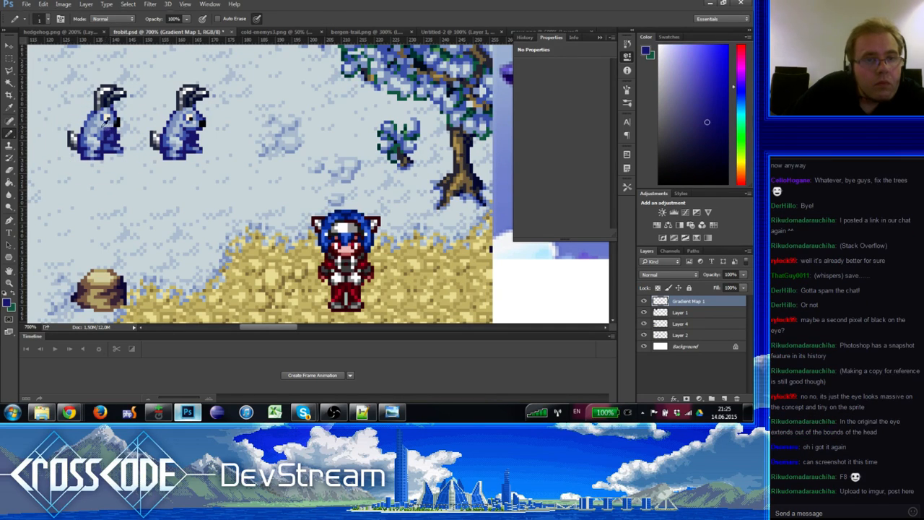
# Step: Smooth the left rabbit copy's cheek and back of the head with mid-blue and light blue sampled from it
pyautogui.keyDown('alt'); pyautogui.click(113, 123); pyautogui.keyUp('alt')
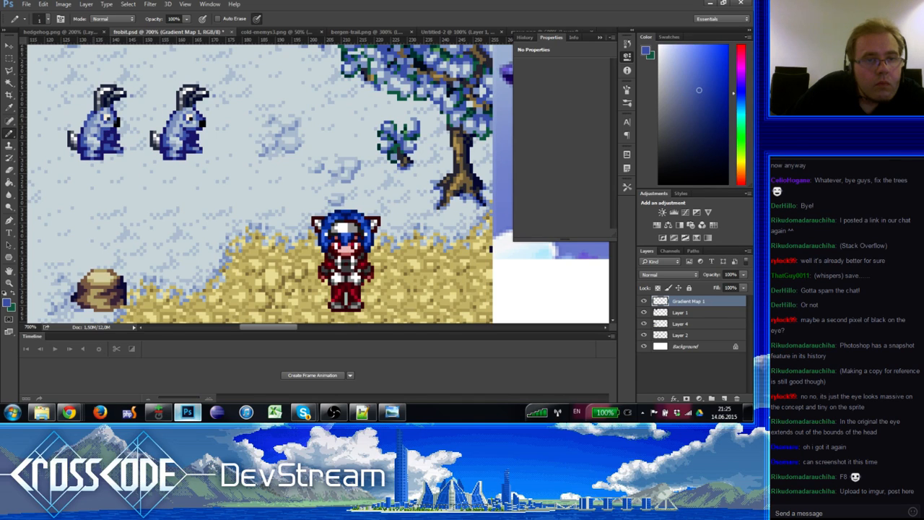
pyautogui.keyDown('alt'); pyautogui.click(91, 114); pyautogui.keyUp('alt')
pyautogui.keyDown('alt'); pyautogui.click(94, 117); pyautogui.keyUp('alt')
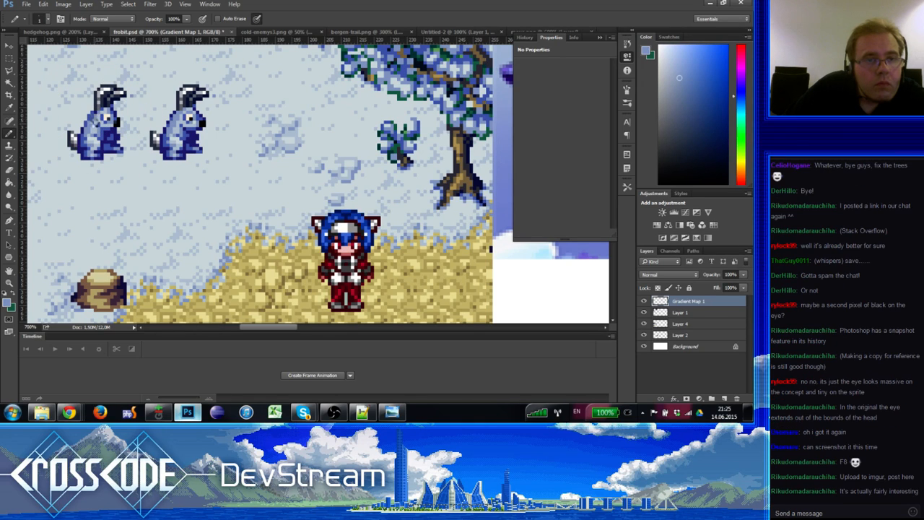
pyautogui.hscroll(-5, 119, 149)
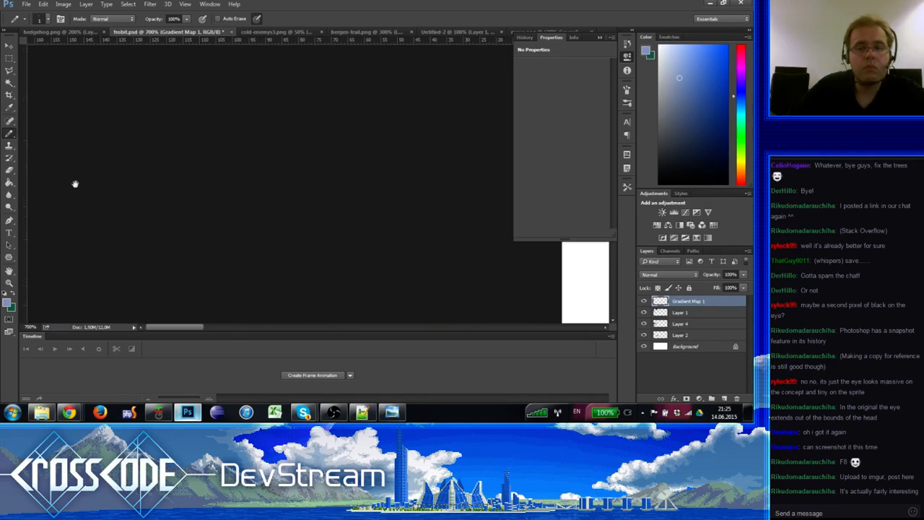
# Step: View the whole sprite document at 100%, then examine the two rabbits in the snowy scene at 700%
pyautogui.moveTo(114, 171); pyautogui.dragTo(31, 246)
pyautogui.press('z')
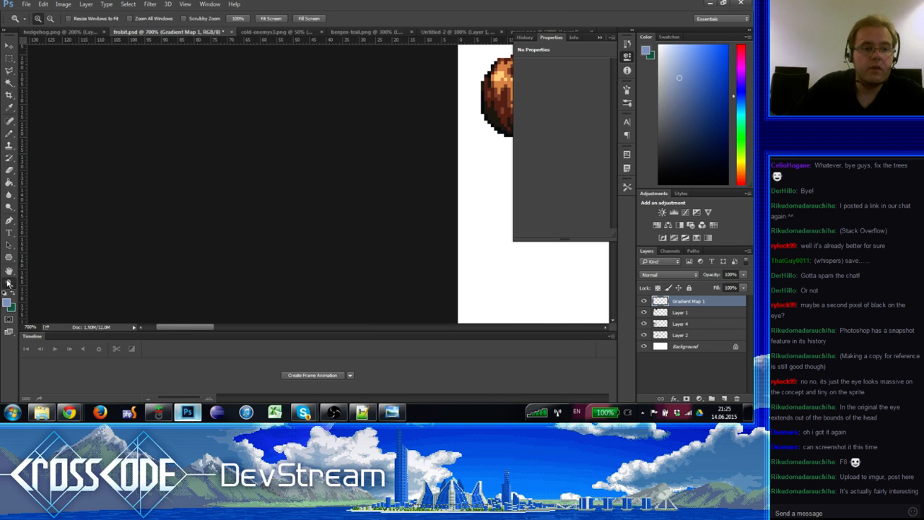
pyautogui.keyDown('alt'); pyautogui.click(58, 262); pyautogui.keyUp('alt')
pyautogui.keyDown('alt'); pyautogui.click(64, 260); pyautogui.keyUp('alt')
pyautogui.keyDown('alt'); pyautogui.click(148, 227); pyautogui.keyUp('alt')
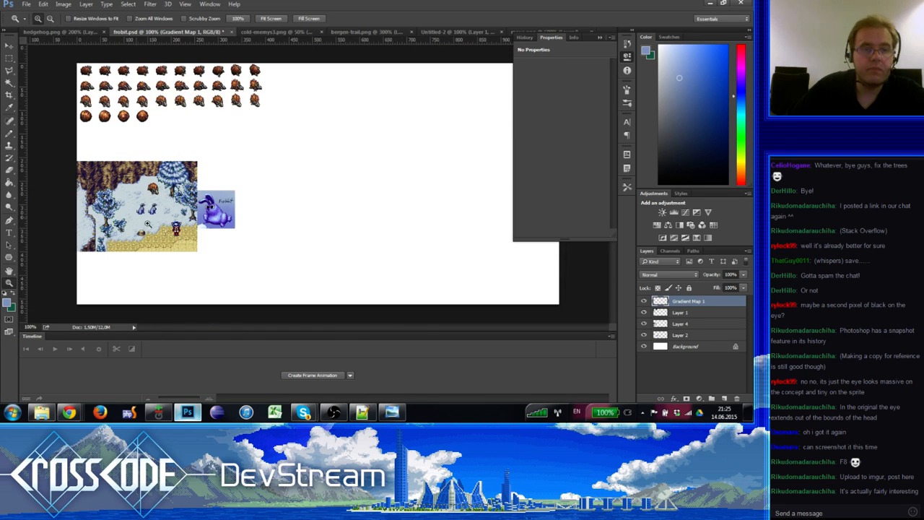
pyautogui.click(136, 221)
pyautogui.click(135, 220)
pyautogui.click(135, 221)
pyautogui.click(172, 178)
pyautogui.click(172, 179)
pyautogui.click(172, 178)
pyautogui.moveTo(309, 170)
pyautogui.mouseDown()
pyautogui.moveTo(125, 193)
pyautogui.moveTo(268, 189)
pyautogui.mouseUp()
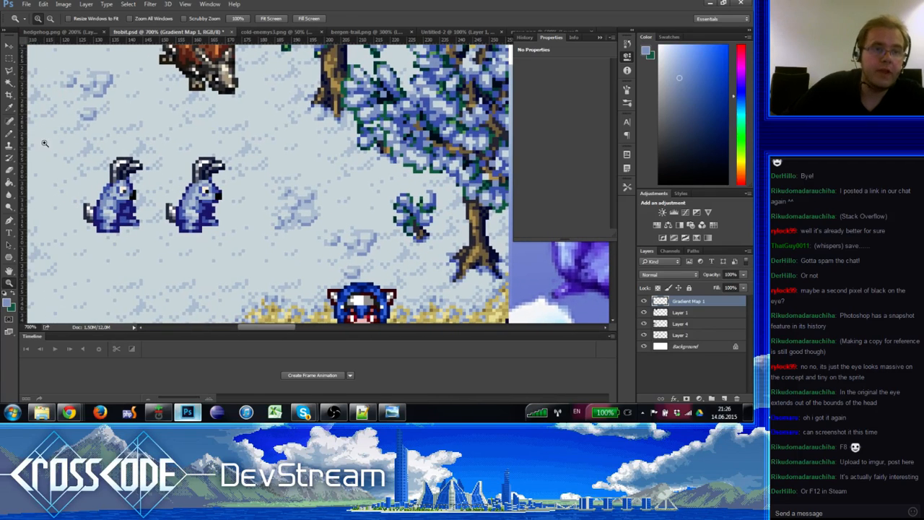
# Step: Rework the left rabbit copy's eye and its surrounding pixels with the Pencil in sampled off-white, near-black and dark blue
pyautogui.click(10, 134)
pyautogui.keyDown('alt'); pyautogui.click(137, 184); pyautogui.keyUp('alt')
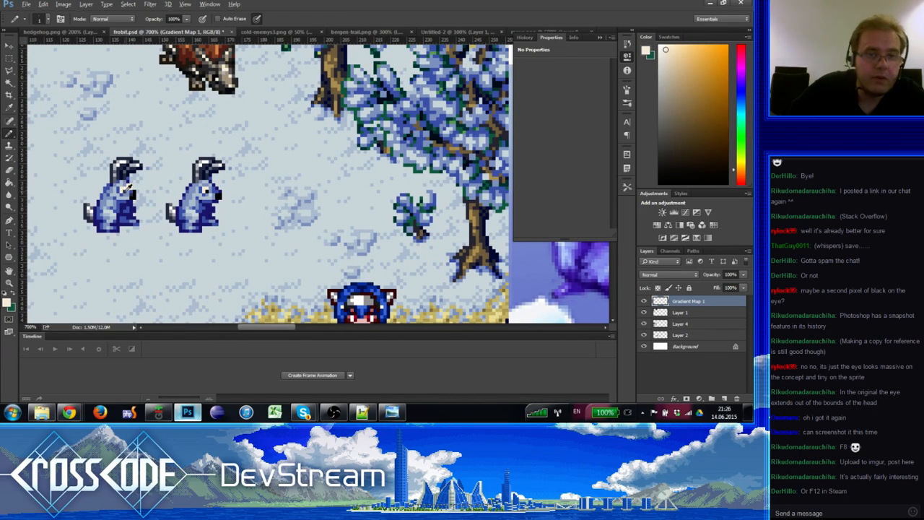
pyautogui.keyDown('alt'); pyautogui.click(127, 189); pyautogui.keyUp('alt')
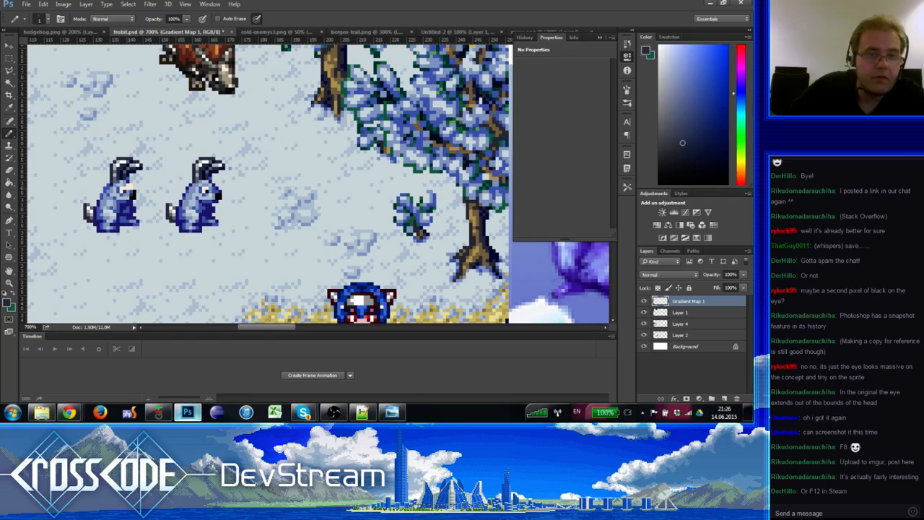
pyautogui.keyDown('alt'); pyautogui.click(125, 184); pyautogui.keyUp('alt')
pyautogui.keyDown('alt'); pyautogui.click(130, 190); pyautogui.keyUp('alt')
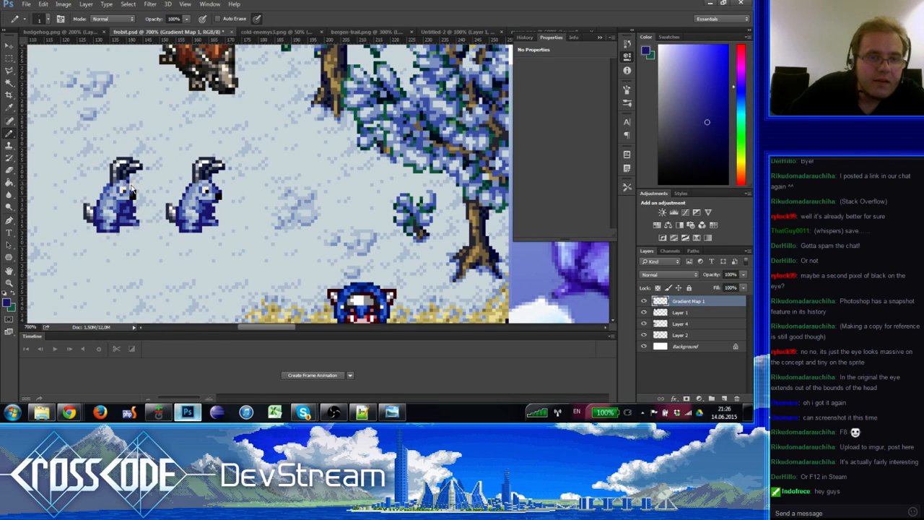
# Step: Retouch the left rabbit copy's brow and the area in front of its eye with sampled mid, dark and light blue
pyautogui.keyDown('alt'); pyautogui.click(127, 182); pyautogui.keyUp('alt')
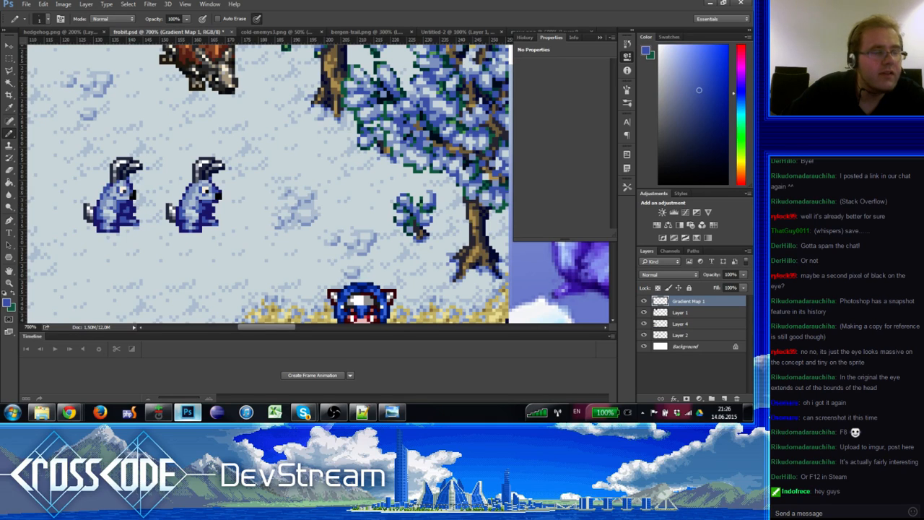
pyautogui.keyDown('alt'); pyautogui.click(129, 187); pyautogui.keyUp('alt')
pyautogui.keyDown('alt'); pyautogui.click(126, 187); pyautogui.keyUp('alt')
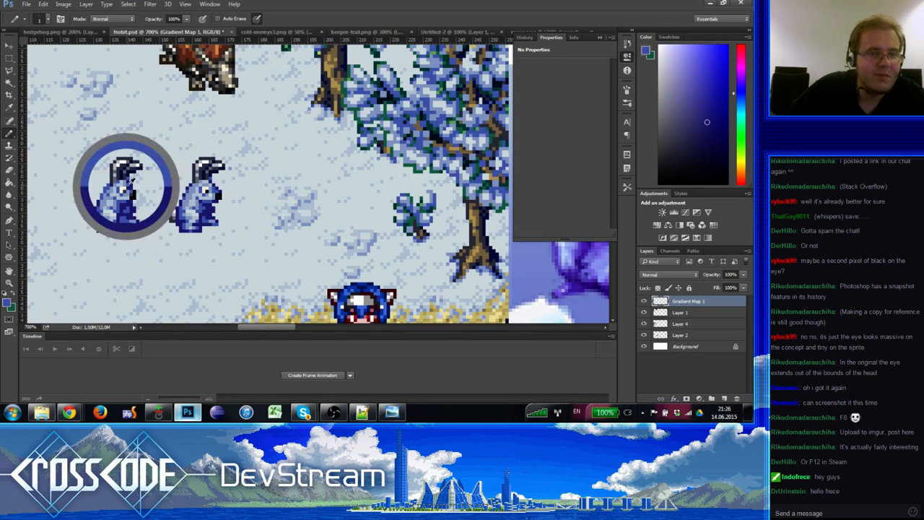
pyautogui.keyDown('alt'); pyautogui.click(129, 187); pyautogui.keyUp('alt')
pyautogui.keyDown('alt'); pyautogui.click(129, 186); pyautogui.keyUp('alt')
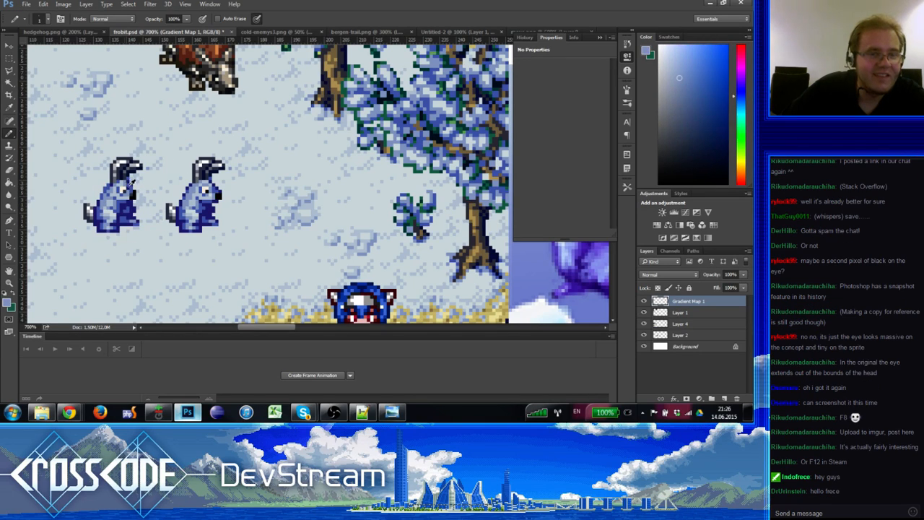
pyautogui.keyDown('alt'); pyautogui.click(127, 186); pyautogui.keyUp('alt')
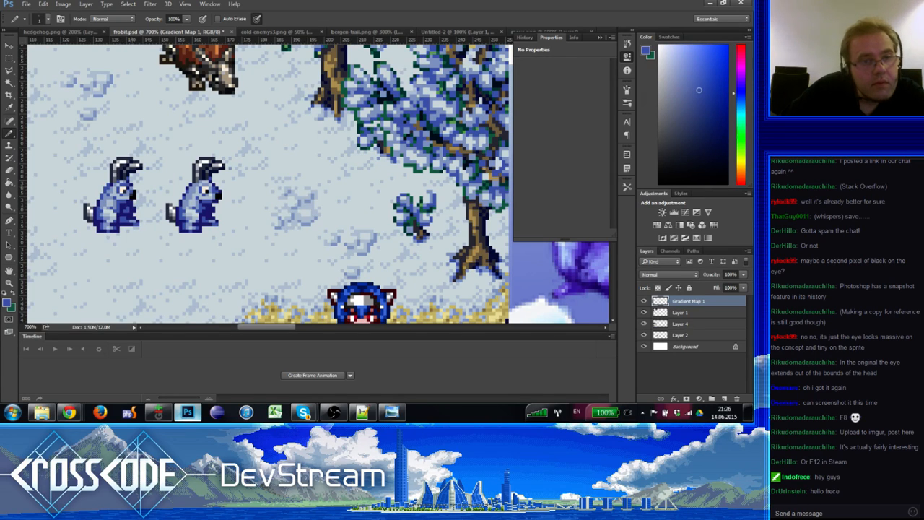
# Step: Refine the left rabbit copy's upper muzzle beside the eye with sampled dark, mid and light blue pixels
pyautogui.keyDown('alt'); pyautogui.click(131, 186); pyautogui.keyUp('alt')
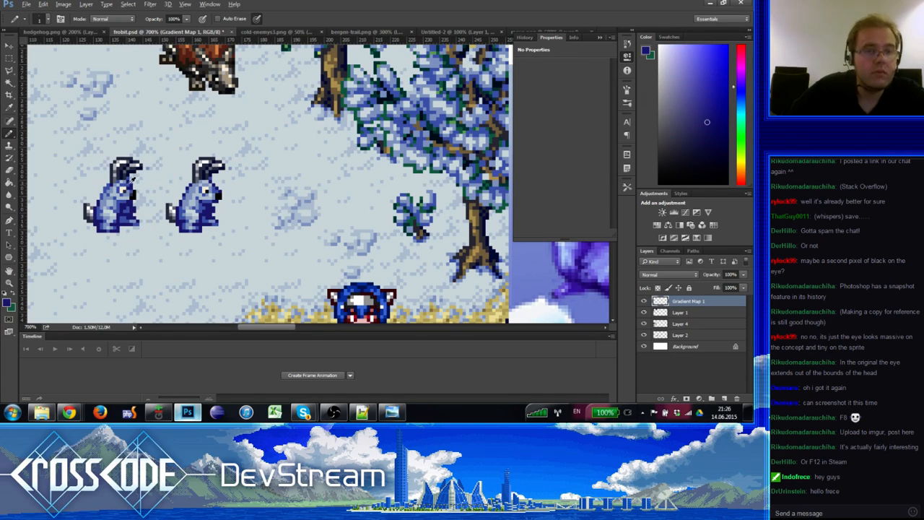
pyautogui.keyDown('alt'); pyautogui.click(128, 188); pyautogui.keyUp('alt')
pyautogui.keyDown('alt'); pyautogui.click(124, 185); pyautogui.keyUp('alt')
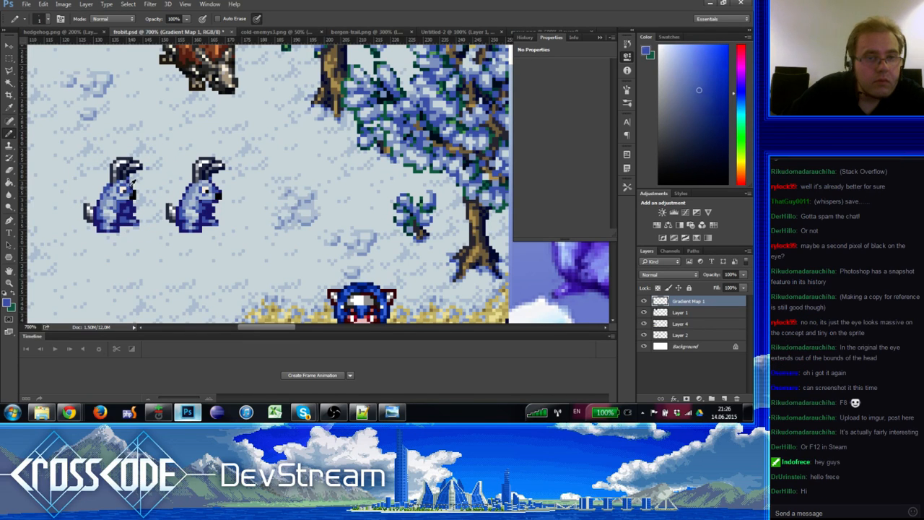
pyautogui.keyDown('alt'); pyautogui.click(129, 192); pyautogui.keyUp('alt')
# Step: Touch up the left rabbit copy's nose and forehead outline with sampled dark and mid-blue Pencil pixels
pyautogui.moveTo(127, 200); pyautogui.dragTo(107, 193)
pyautogui.moveTo(225, 185); pyautogui.dragTo(196, 191)
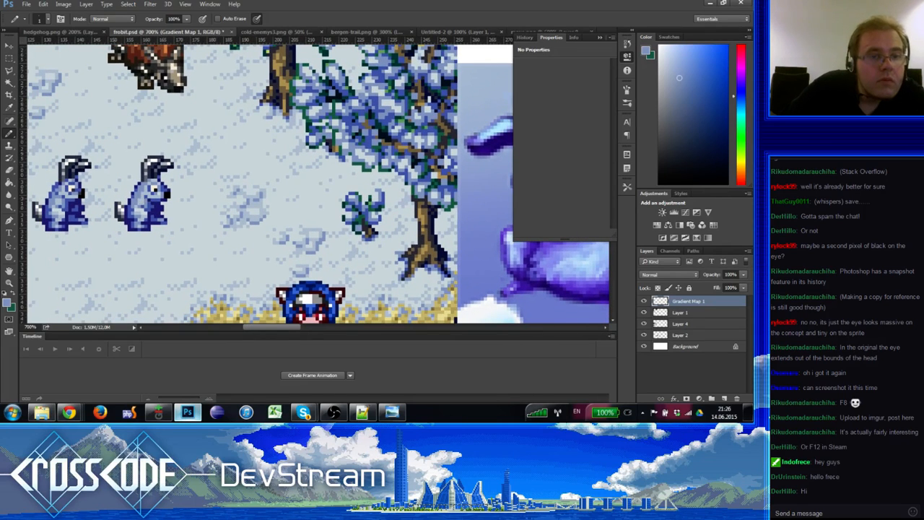
pyautogui.keyDown('alt'); pyautogui.click(83, 193); pyautogui.keyUp('alt')
pyautogui.moveTo(84, 212); pyautogui.dragTo(111, 196)
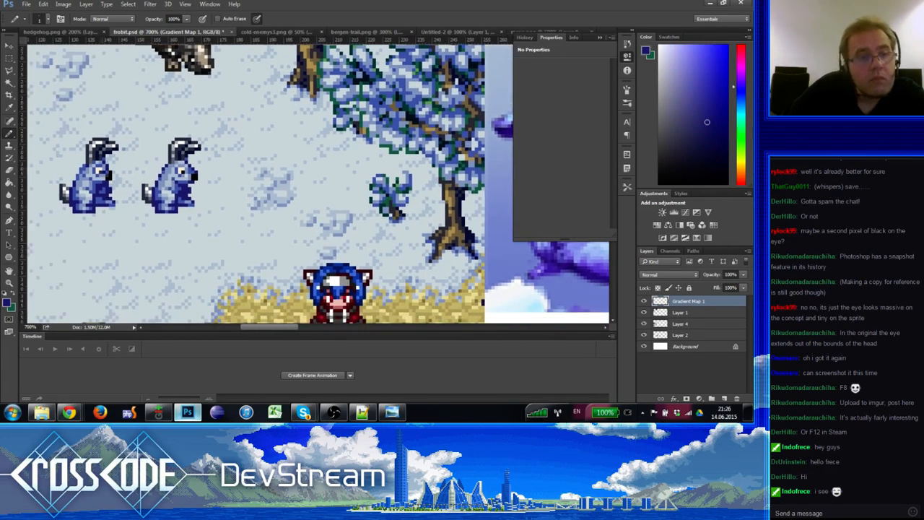
pyautogui.keyDown('alt'); pyautogui.click(108, 178); pyautogui.keyUp('alt')
pyautogui.keyDown('alt'); pyautogui.click(101, 161); pyautogui.keyUp('alt')
pyautogui.keyDown('alt'); pyautogui.click(106, 161); pyautogui.keyUp('alt')
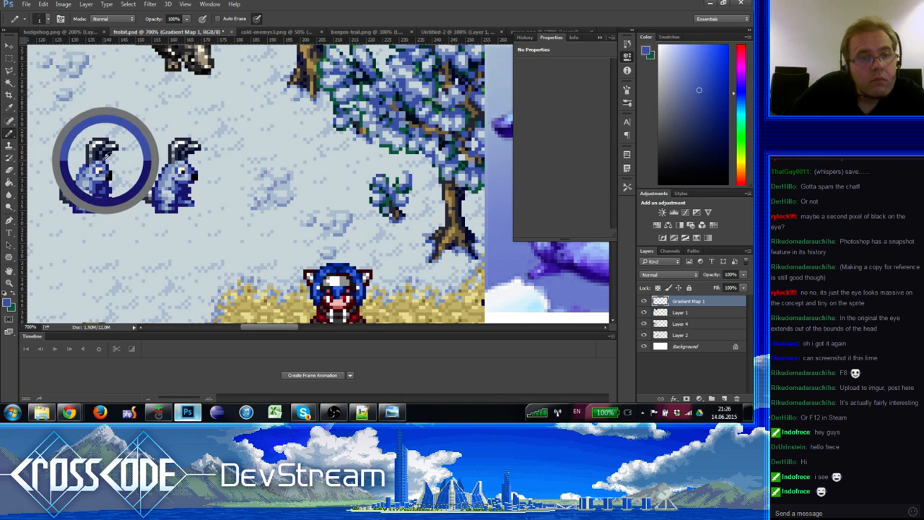
# Step: Soften the left rabbit copy's face between eye and nose with sampled light blue and mid-blue
pyautogui.moveTo(106, 199); pyautogui.dragTo(112, 180)
pyautogui.keyDown('alt'); pyautogui.click(112, 155); pyautogui.keyUp('alt')
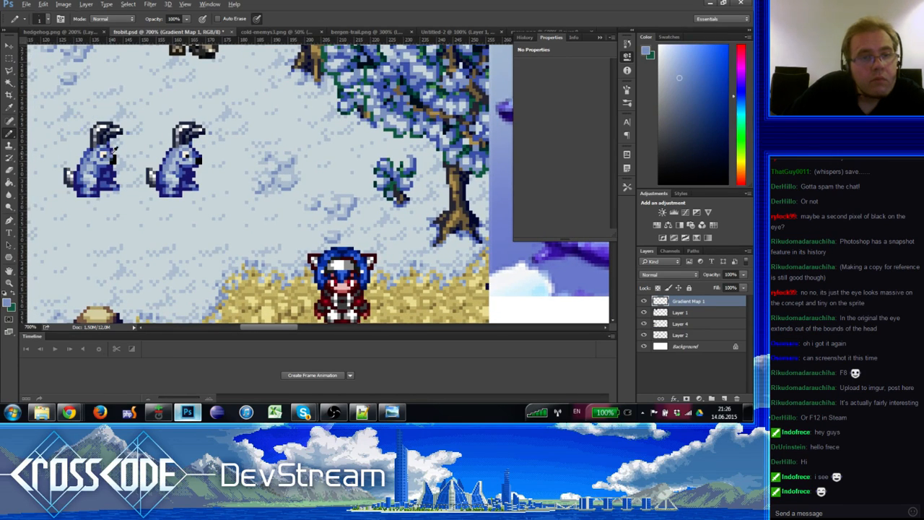
pyautogui.keyDown('alt'); pyautogui.click(110, 152); pyautogui.keyUp('alt')
pyautogui.keyDown('alt'); pyautogui.click(113, 161); pyautogui.keyUp('alt')
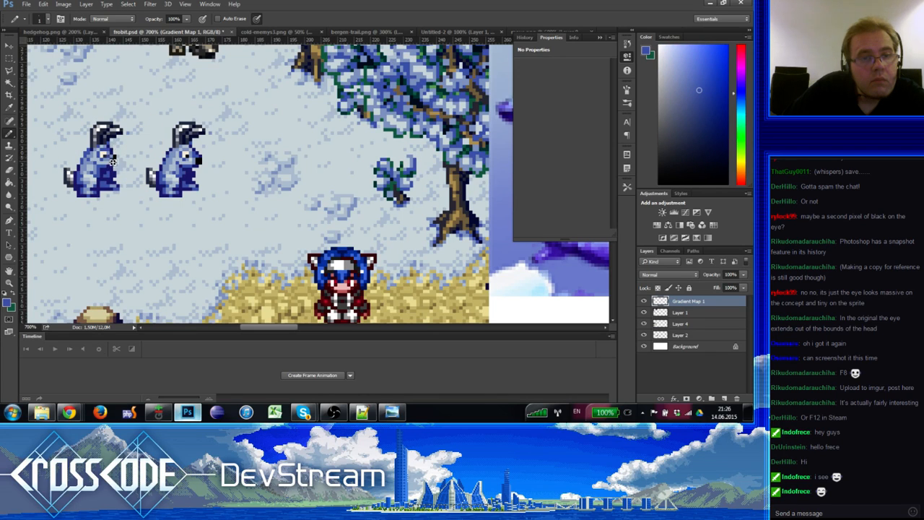
# Step: Nudge the left rabbit's ears and top of the head up slightly using a rectangular selection, and deselect
pyautogui.moveTo(103, 190); pyautogui.dragTo(105, 195)
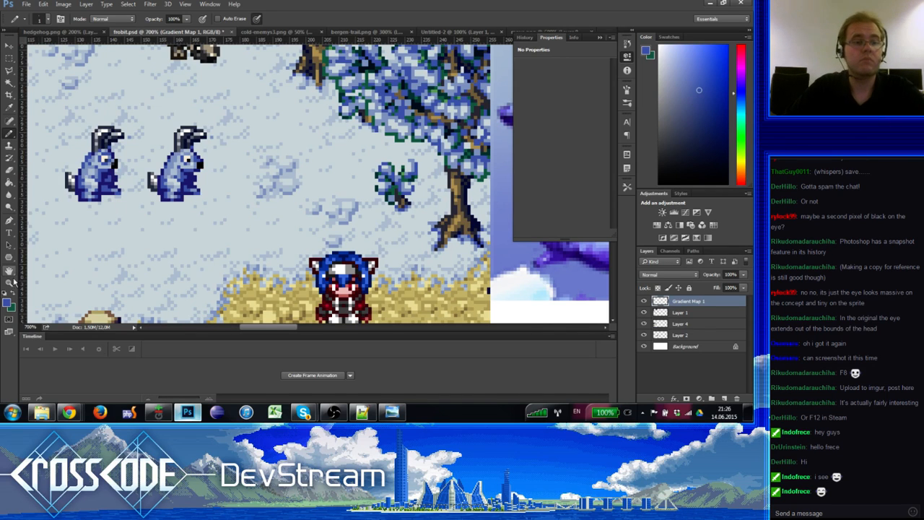
pyautogui.press('z')
pyautogui.keyDown('alt'); pyautogui.click(39, 272); pyautogui.keyUp('alt')
pyautogui.moveTo(70, 252); pyautogui.dragTo(90, 238)
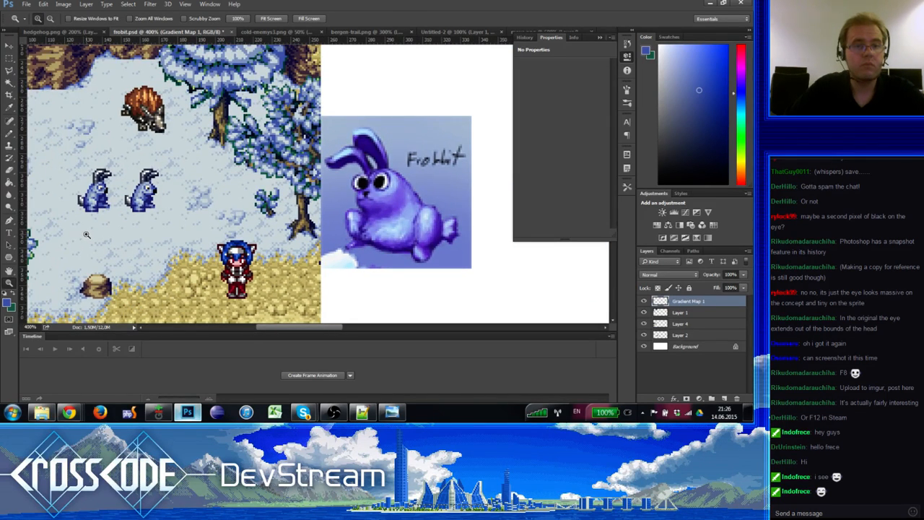
pyautogui.click(85, 219)
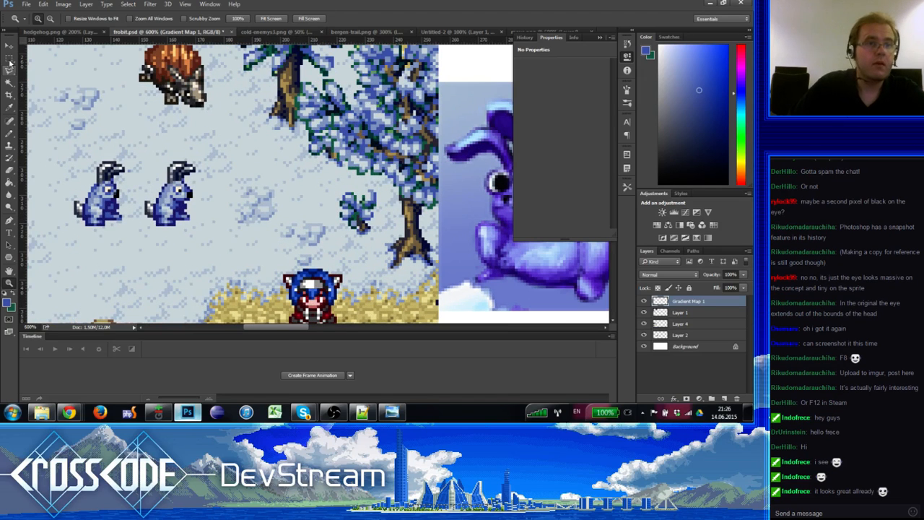
pyautogui.press('m')
pyautogui.moveTo(114, 183); pyautogui.dragTo(94, 158)
pyautogui.moveTo(91, 155)
pyautogui.mouseDown()
pyautogui.moveTo(96, 185)
pyautogui.moveTo(104, 155)
pyautogui.mouseUp()
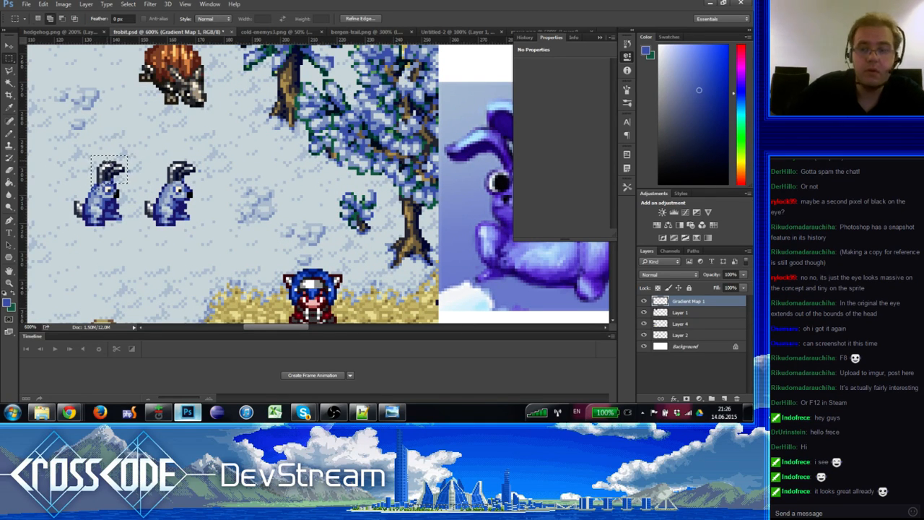
pyautogui.hotkey('ctrl', 'Up')
pyautogui.hotkey('ctrl', 'd')
# Step: Repair the left rabbit's head below the raised ears with pencil pixels in sampled blues and dark navy, erasing stray pixels
pyautogui.press('b')
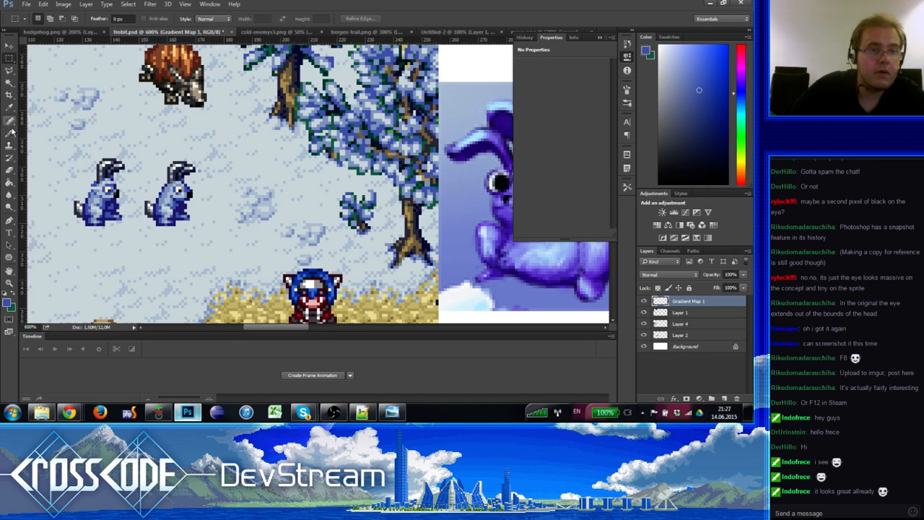
pyautogui.keyDown('alt'); pyautogui.click(95, 185); pyautogui.keyUp('alt')
pyautogui.keyDown('alt'); pyautogui.click(99, 188); pyautogui.keyUp('alt')
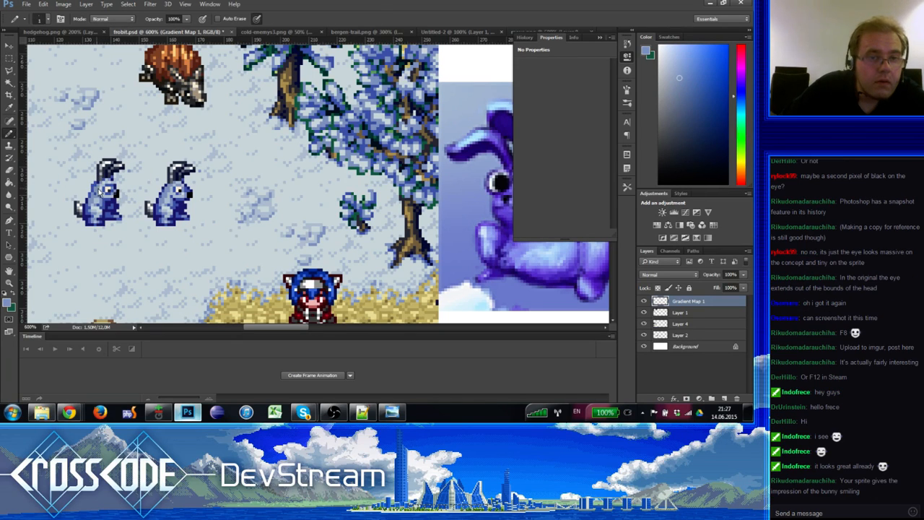
pyautogui.keyDown('alt'); pyautogui.click(105, 186); pyautogui.keyUp('alt')
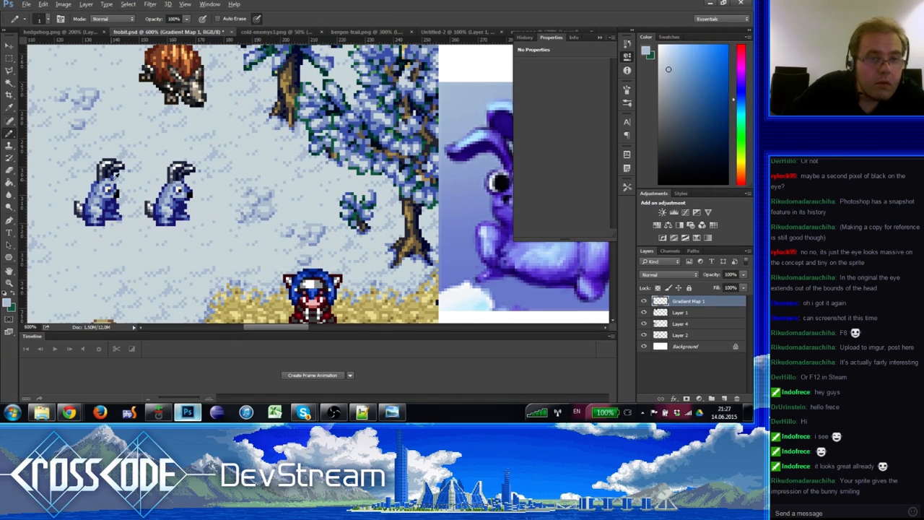
pyautogui.keyDown('alt'); pyautogui.click(111, 181); pyautogui.keyUp('alt')
pyautogui.press('e')
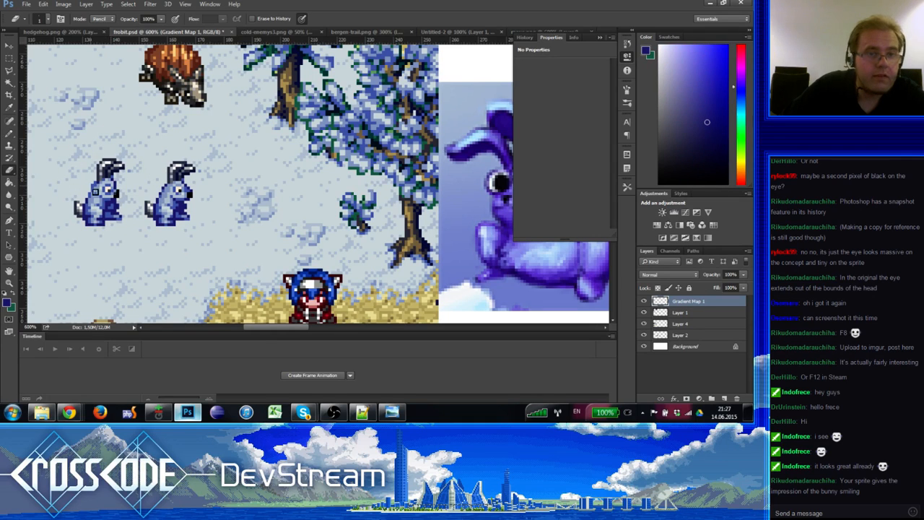
pyautogui.press('b')
pyautogui.keyDown('alt'); pyautogui.click(118, 185); pyautogui.keyUp('alt')
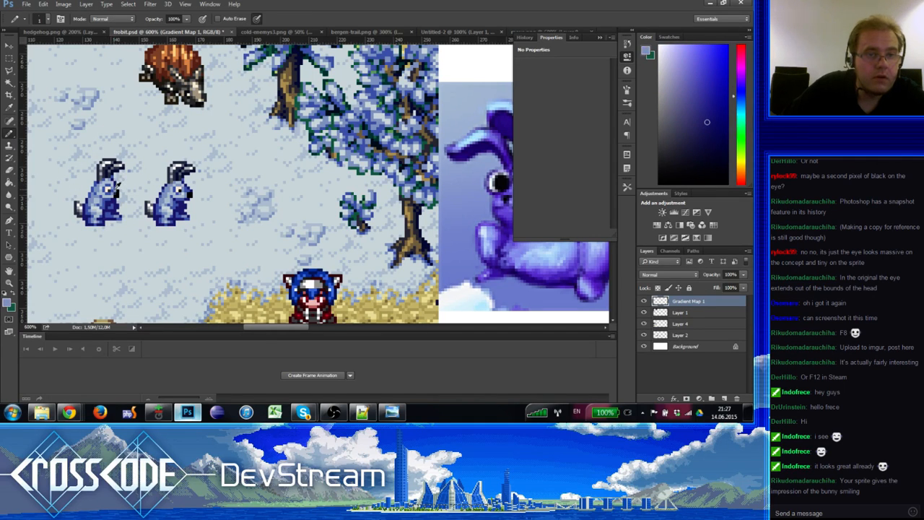
pyautogui.keyDown('alt'); pyautogui.click(113, 184); pyautogui.keyUp('alt')
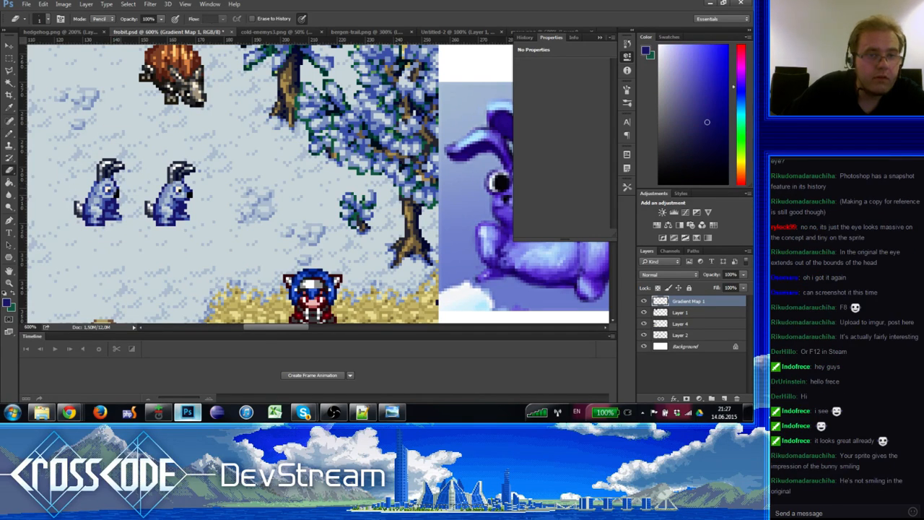
# Step: Retouch the left rabbit's face around the eye and muzzle with pixels in sampled pale, medium and light blue
pyautogui.moveTo(128, 231)
pyautogui.mouseDown()
pyautogui.moveTo(42, 238)
pyautogui.moveTo(128, 231)
pyautogui.mouseUp()
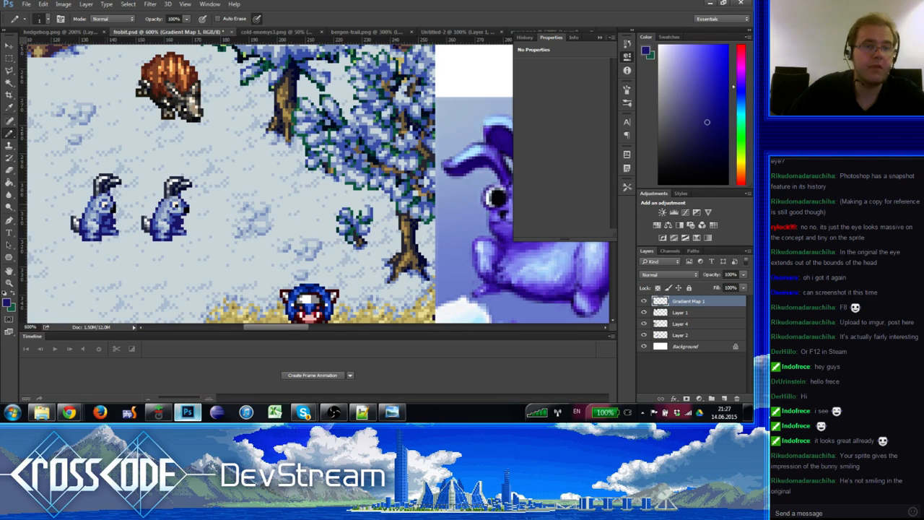
pyautogui.keyDown('alt'); pyautogui.click(109, 201); pyautogui.keyUp('alt')
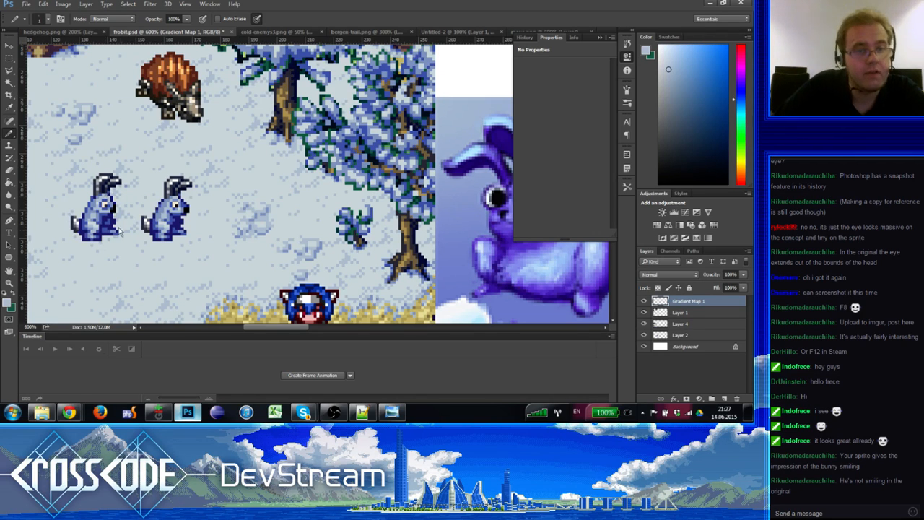
pyautogui.moveTo(156, 248); pyautogui.dragTo(147, 215)
pyautogui.keyDown('alt'); pyautogui.click(110, 169); pyautogui.keyUp('alt')
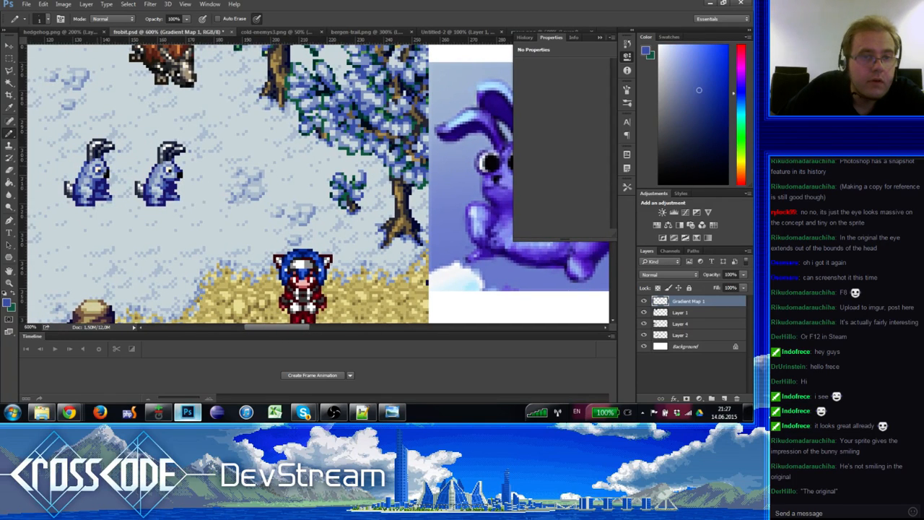
pyautogui.keyDown('alt'); pyautogui.click(108, 164); pyautogui.keyUp('alt')
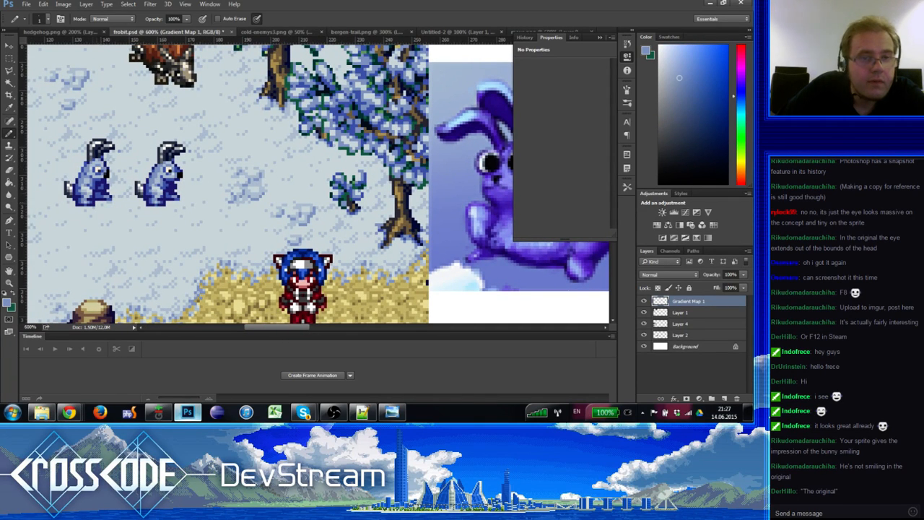
pyautogui.moveTo(88, 216); pyautogui.dragTo(132, 224)
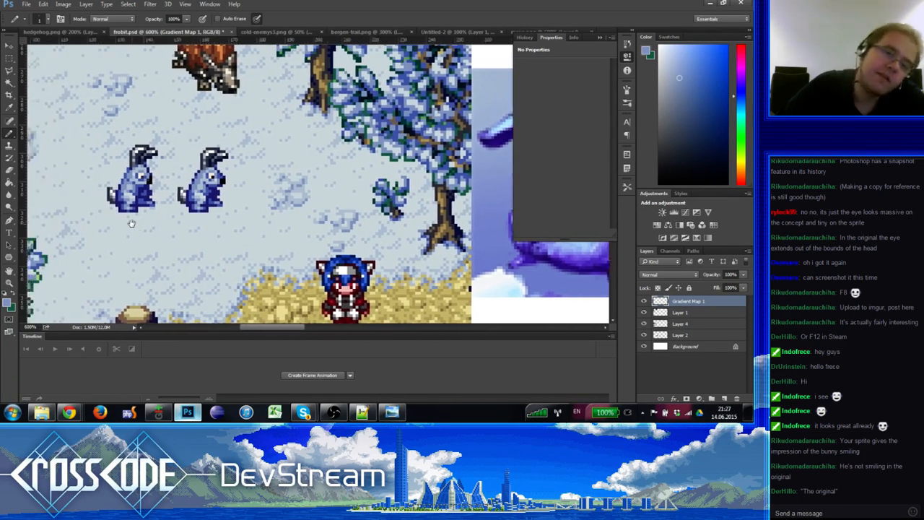
# Step: Refine the left rabbit's nose, eye and cheek with pencil pixels in sampled black, dark navy, light blue and pale blue
pyautogui.keyDown('alt'); pyautogui.click(140, 163); pyautogui.keyUp('alt')
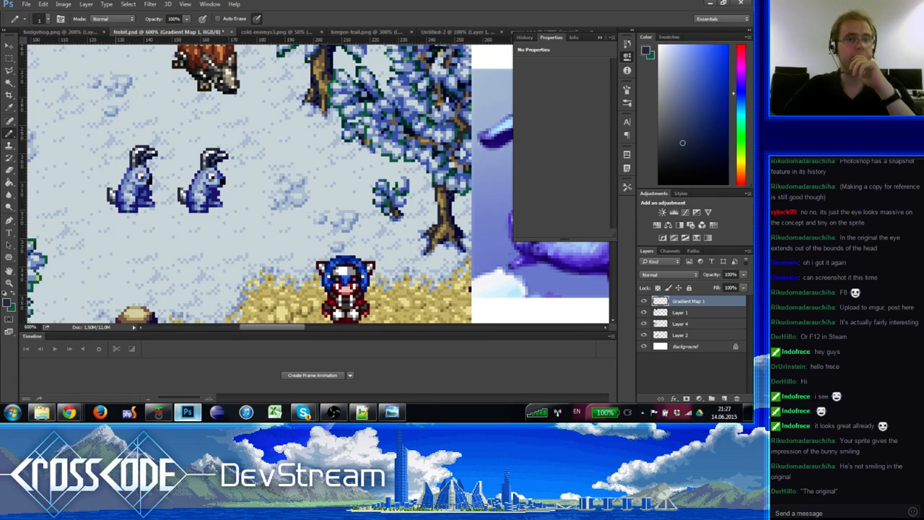
pyautogui.keyDown('alt'); pyautogui.click(152, 180); pyautogui.keyUp('alt')
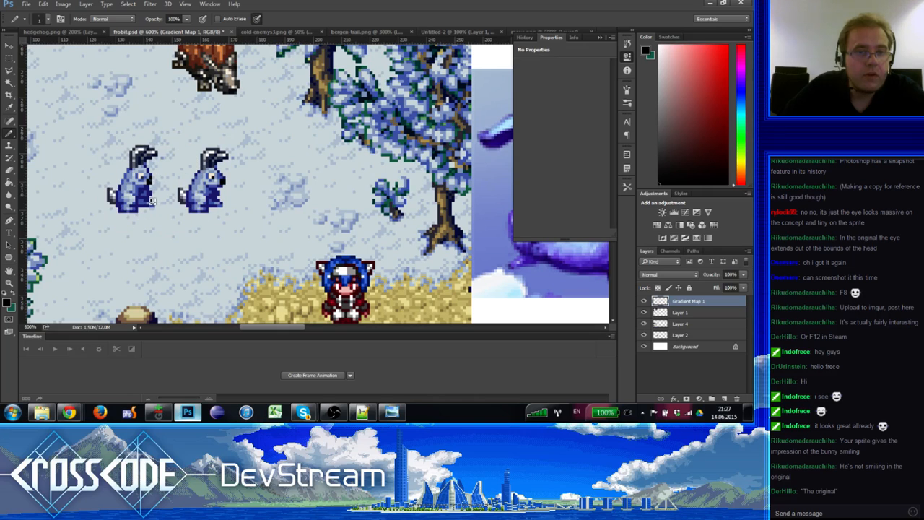
pyautogui.keyDown('alt'); pyautogui.click(150, 185); pyautogui.keyUp('alt')
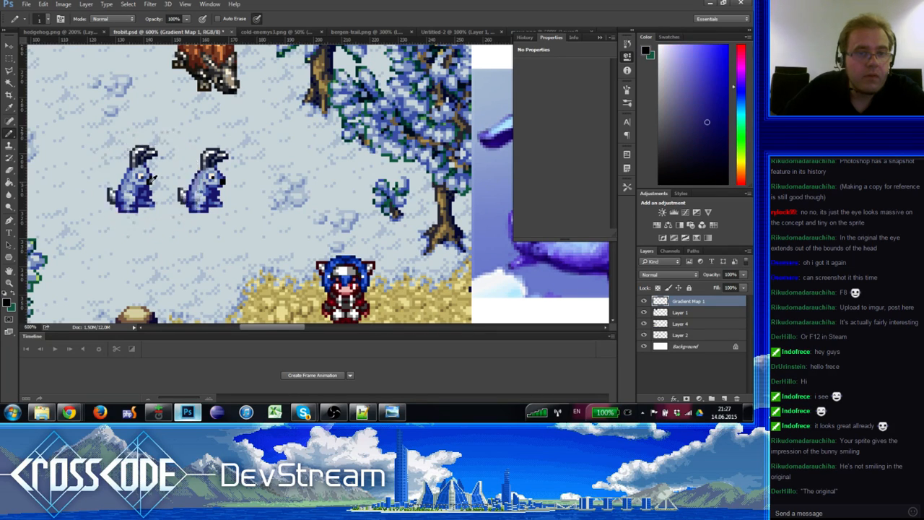
pyautogui.keyDown('alt'); pyautogui.click(147, 178); pyautogui.keyUp('alt')
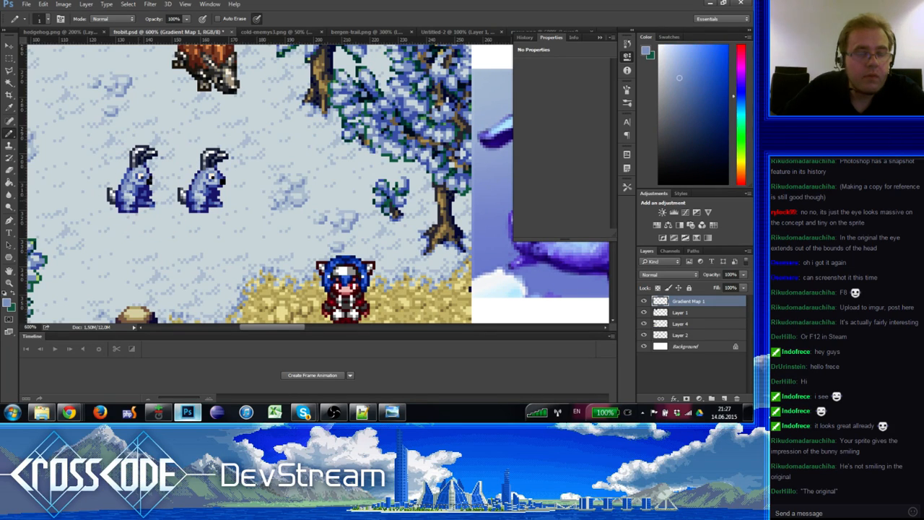
pyautogui.keyDown('alt'); pyautogui.click(136, 176); pyautogui.keyUp('alt')
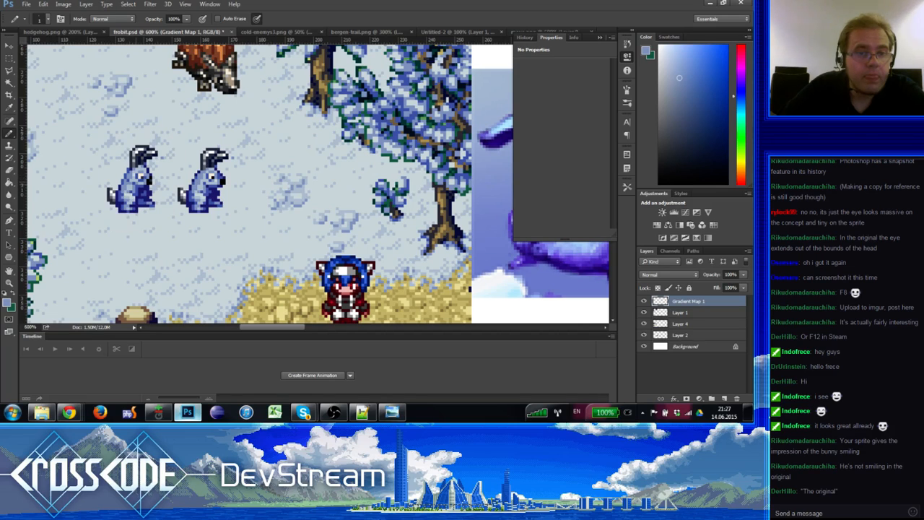
pyautogui.keyDown('alt'); pyautogui.click(137, 185); pyautogui.keyUp('alt')
pyautogui.keyDown('alt'); pyautogui.click(135, 181); pyautogui.keyUp('alt')
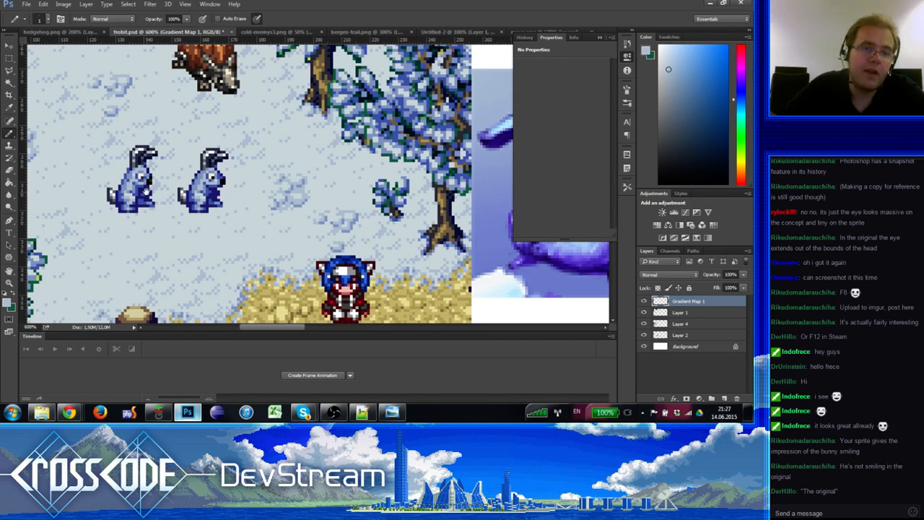
# Step: Adjust the shading around the left rabbit's eye and muzzle with pixels in sampled dark navy, pale, medium and light blue
pyautogui.moveTo(146, 220); pyautogui.dragTo(137, 211)
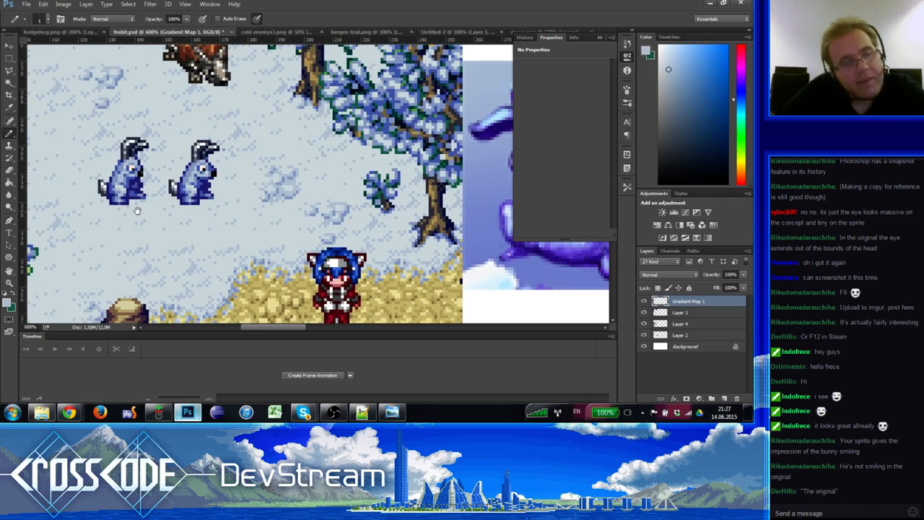
pyautogui.keyDown('alt'); pyautogui.click(130, 176); pyautogui.keyUp('alt')
pyautogui.keyDown('alt'); pyautogui.click(136, 177); pyautogui.keyUp('alt')
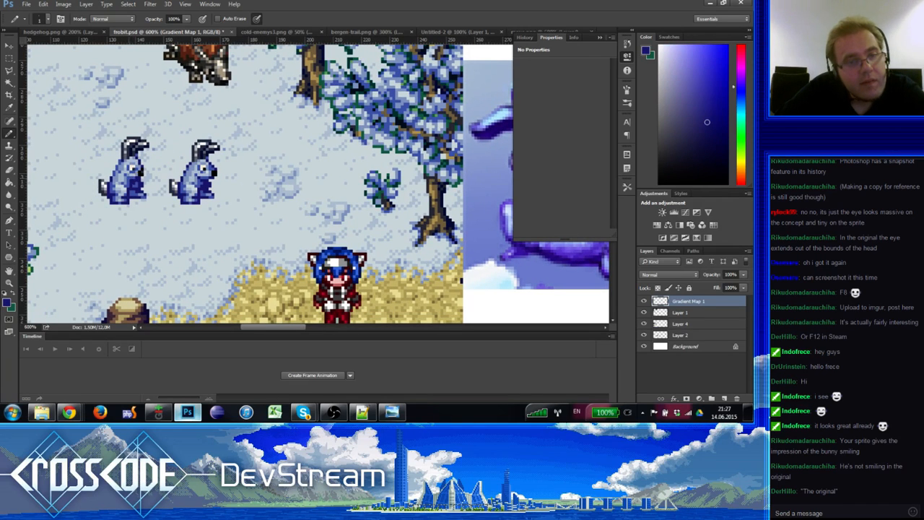
pyautogui.moveTo(135, 206); pyautogui.dragTo(114, 196)
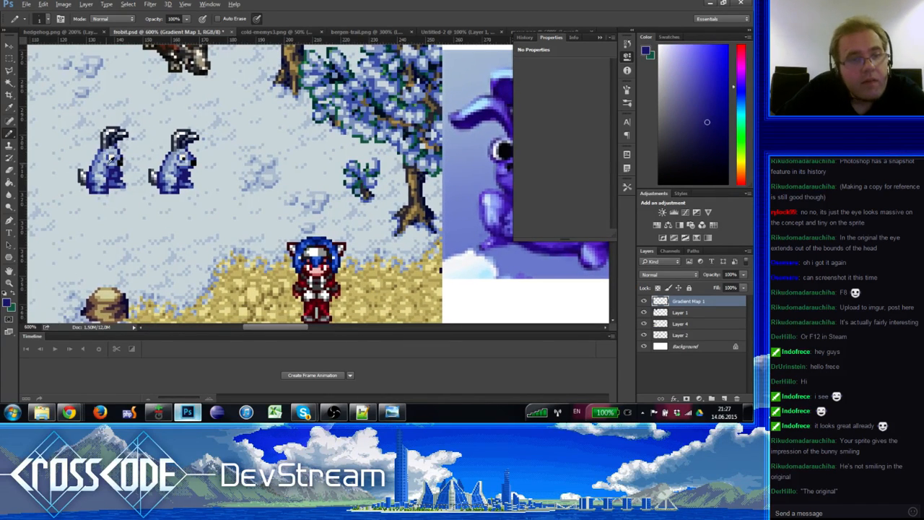
pyautogui.keyDown('alt'); pyautogui.click(109, 160); pyautogui.keyUp('alt')
pyautogui.keyDown('alt'); pyautogui.click(118, 160); pyautogui.keyUp('alt')
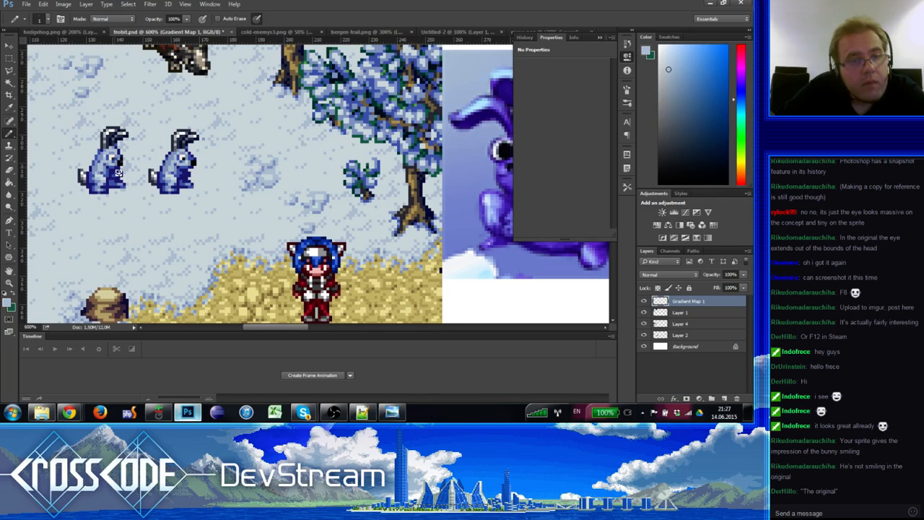
pyautogui.keyDown('alt'); pyautogui.click(115, 158); pyautogui.keyUp('alt')
pyautogui.keyDown('alt'); pyautogui.click(114, 160); pyautogui.keyUp('alt')
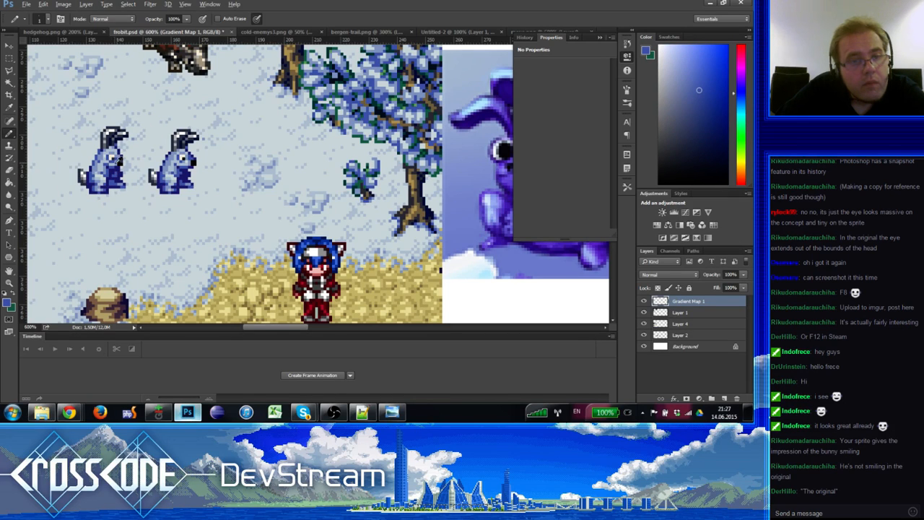
pyautogui.keyDown('alt'); pyautogui.click(117, 157); pyautogui.keyUp('alt')
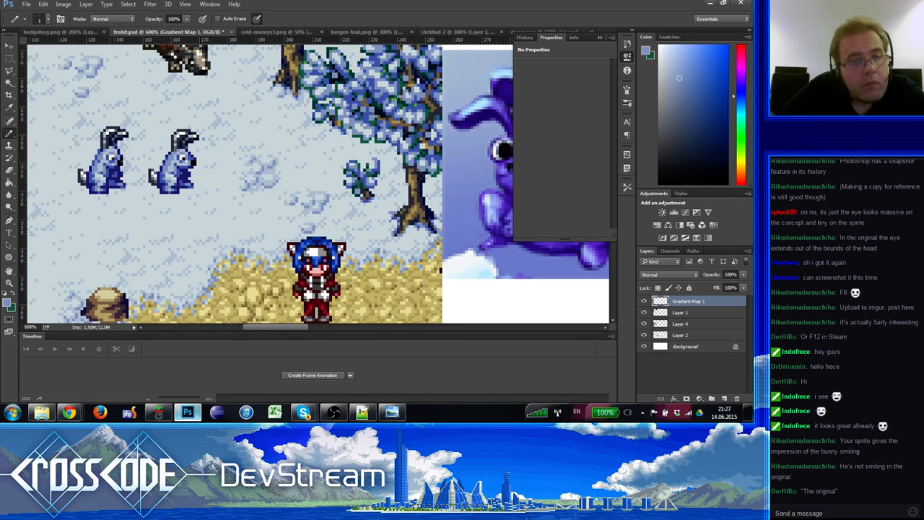
pyautogui.keyDown('alt'); pyautogui.click(113, 163); pyautogui.keyUp('alt')
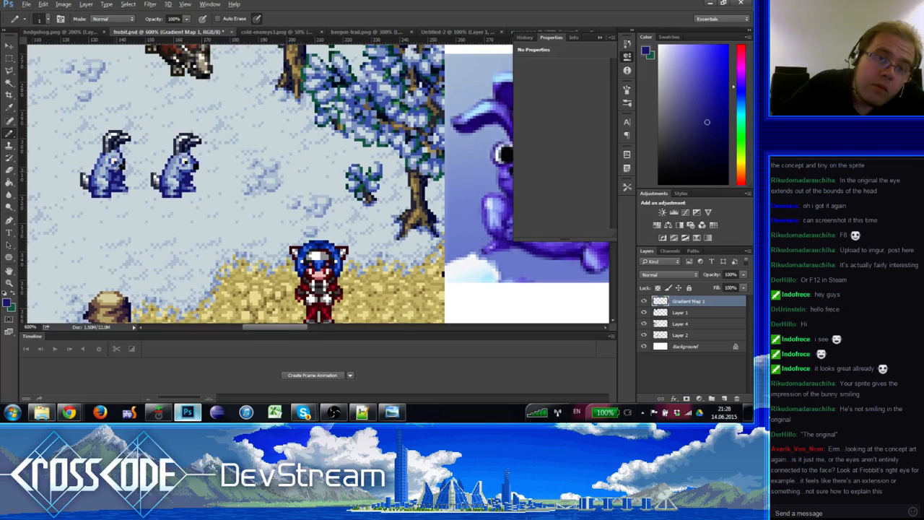
# Step: Rework the left rabbit's chest and front paws in sampled medium blue and dark navy, erasing stray outline pixels
pyautogui.keyDown('alt'); pyautogui.click(115, 165); pyautogui.keyUp('alt')
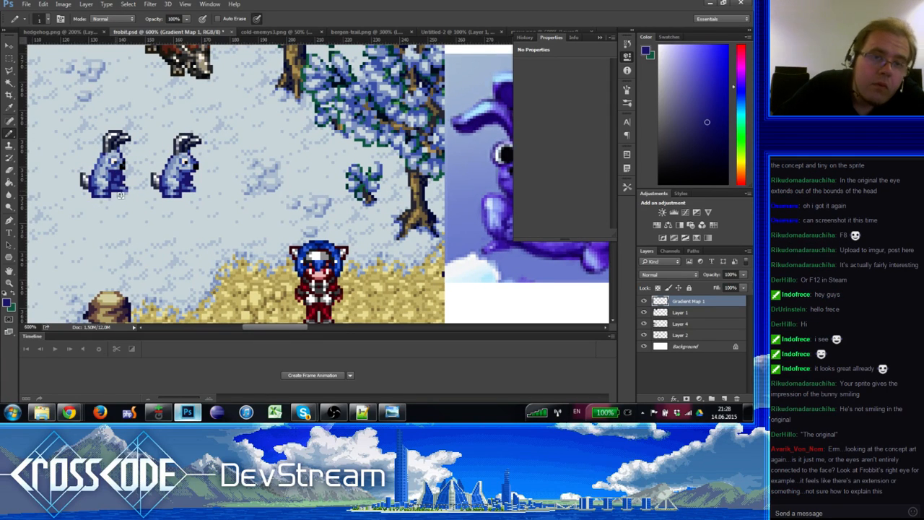
pyautogui.keyDown('alt'); pyautogui.click(118, 179); pyautogui.keyUp('alt')
pyautogui.moveTo(121, 211); pyautogui.dragTo(99, 238)
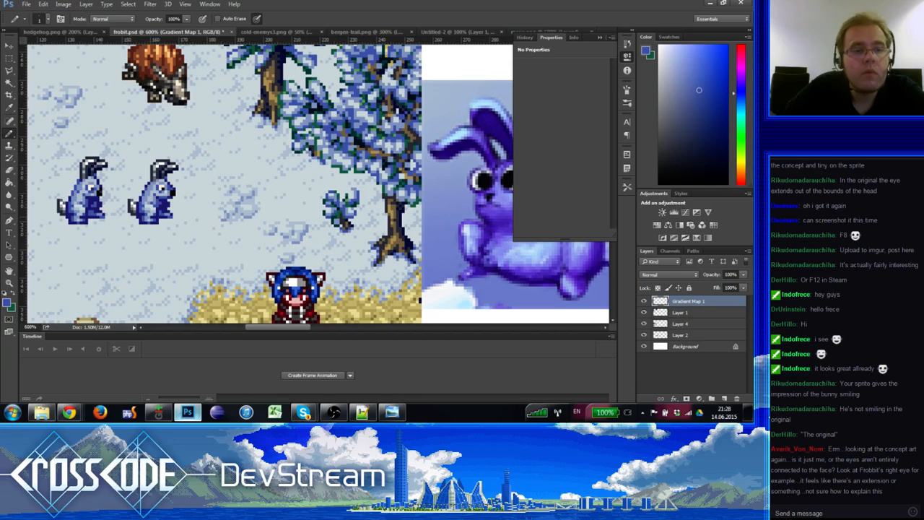
pyautogui.keyDown('alt'); pyautogui.click(88, 218); pyautogui.keyUp('alt')
pyautogui.keyDown('alt'); pyautogui.click(103, 212); pyautogui.keyUp('alt')
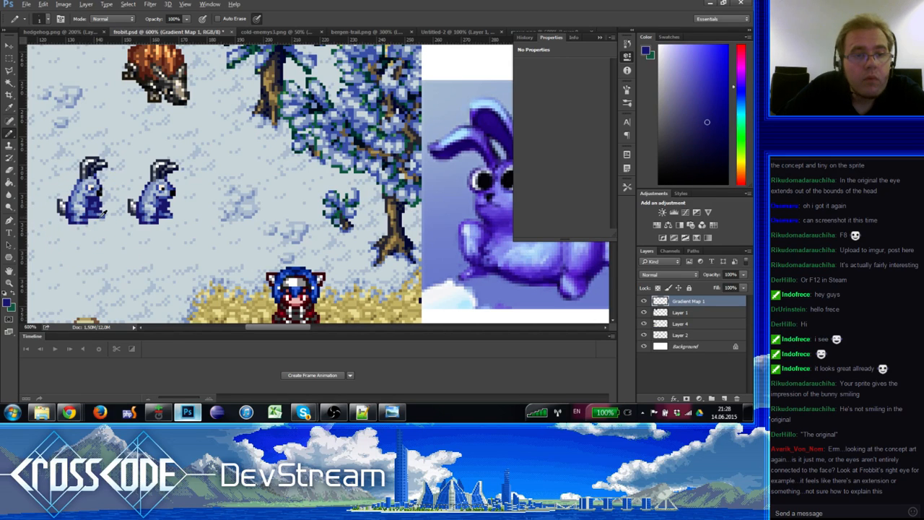
pyautogui.press('e')
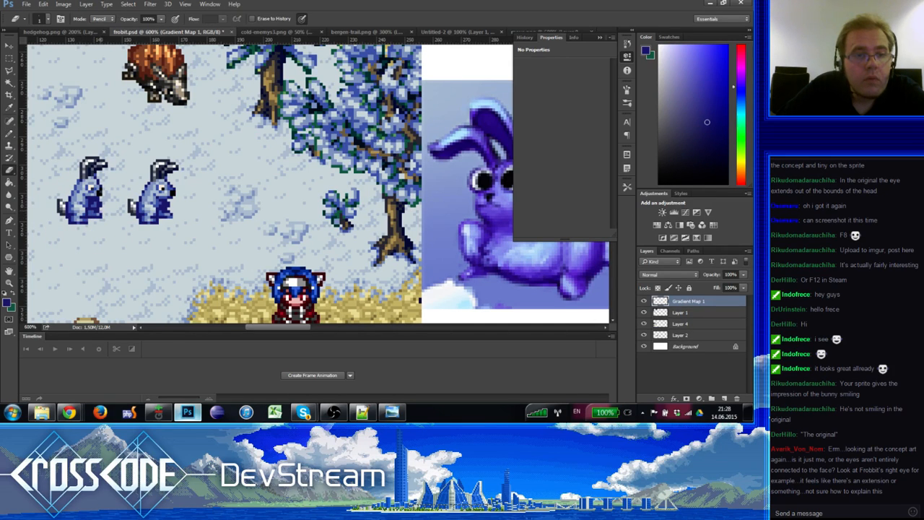
pyautogui.press('b')
pyautogui.press('e')
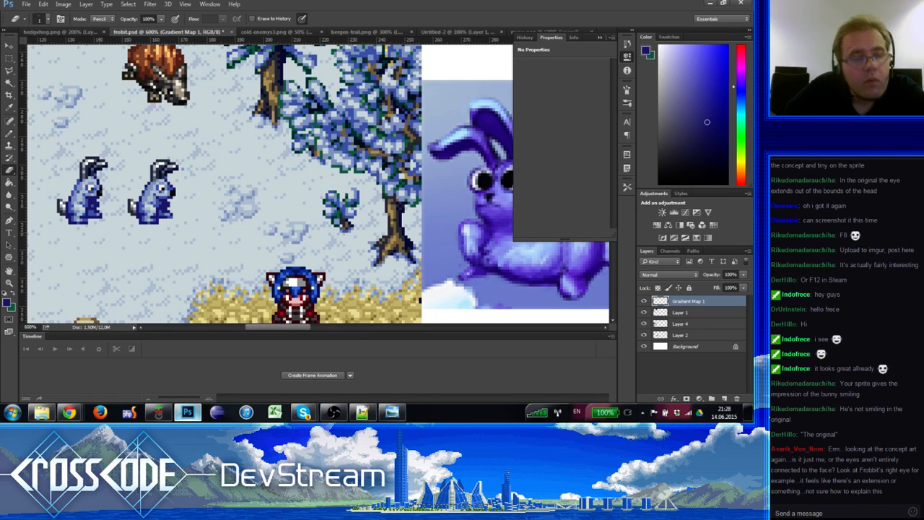
pyautogui.press('b')
# Step: Retouch the left rabbit's face around the eye and forehead with pixels in sampled pale blue, dark navy and medium blue
pyautogui.moveTo(129, 232); pyautogui.dragTo(143, 215)
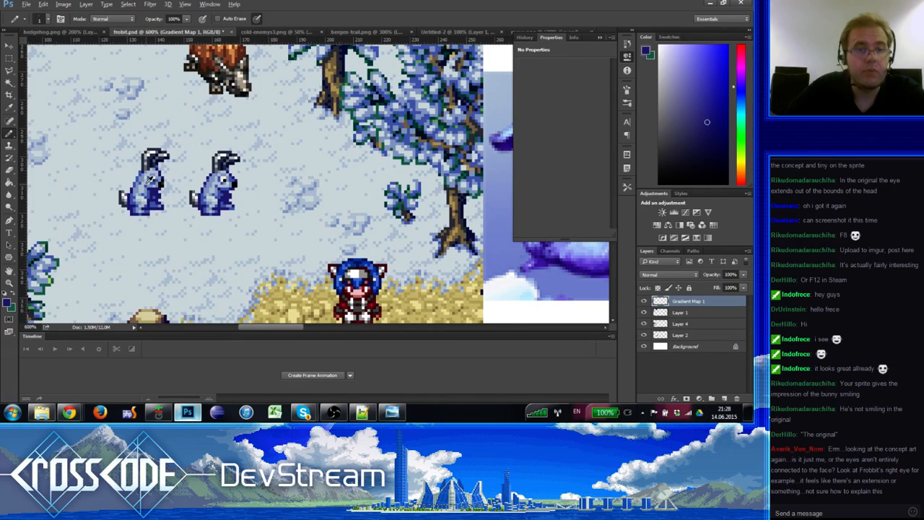
pyautogui.moveTo(150, 183); pyautogui.dragTo(127, 206)
pyautogui.keyDown('alt'); pyautogui.click(135, 182); pyautogui.keyUp('alt')
pyautogui.keyDown('alt'); pyautogui.click(138, 187); pyautogui.keyUp('alt')
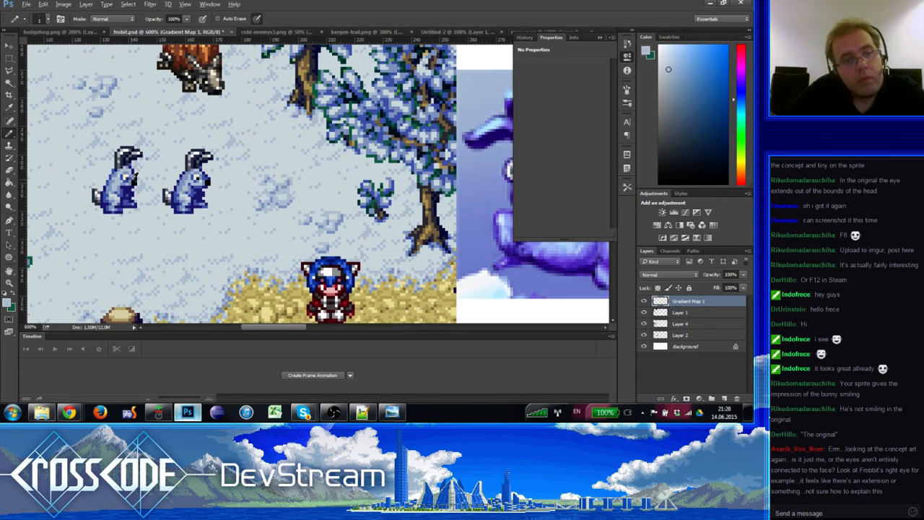
pyautogui.keyDown('alt'); pyautogui.click(135, 179); pyautogui.keyUp('alt')
pyautogui.keyDown('alt'); pyautogui.click(131, 168); pyautogui.keyUp('alt')
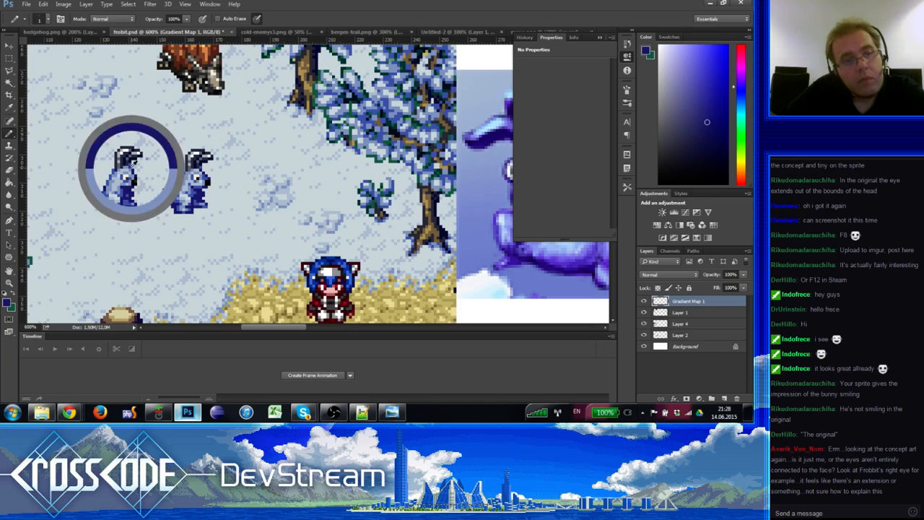
pyautogui.keyDown('alt'); pyautogui.click(133, 163); pyautogui.keyUp('alt')
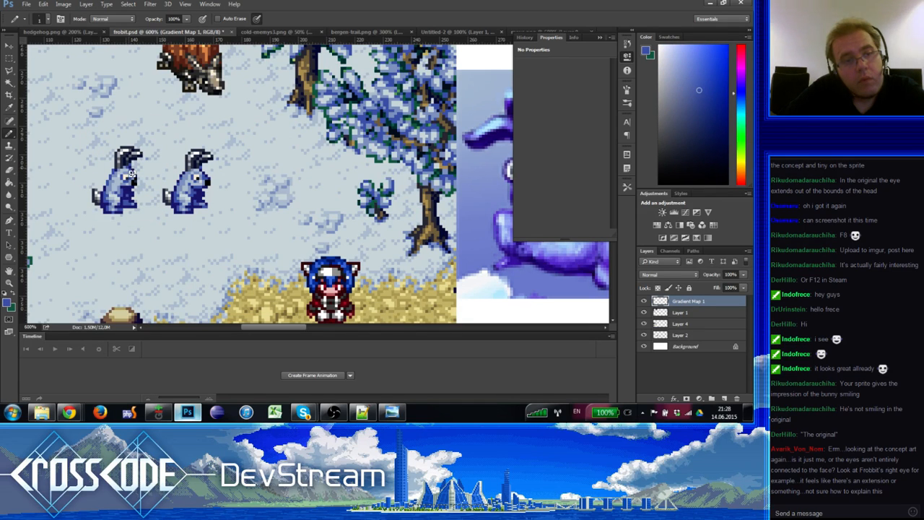
pyautogui.moveTo(130, 214); pyautogui.dragTo(134, 215)
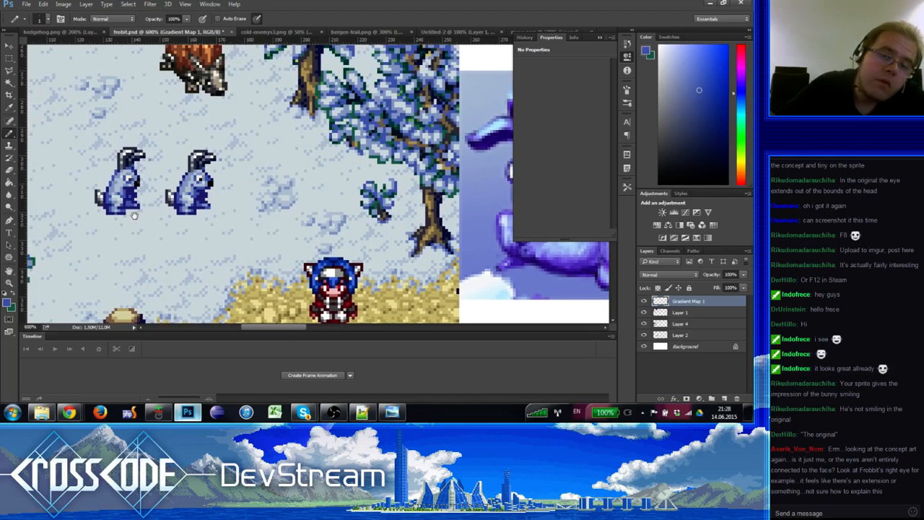
# Step: Compare the two rabbit sprites with the Frobbit concept art at several magnifications
pyautogui.click(10, 283)
pyautogui.keyDown('alt'); pyautogui.click(43, 263); pyautogui.keyUp('alt')
pyautogui.keyDown('alt'); pyautogui.click(44, 263); pyautogui.keyUp('alt')
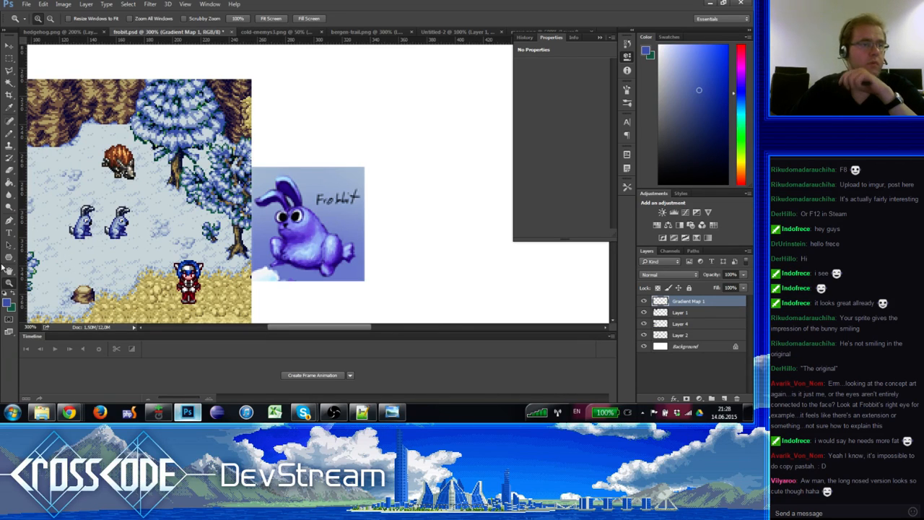
pyautogui.click(232, 308)
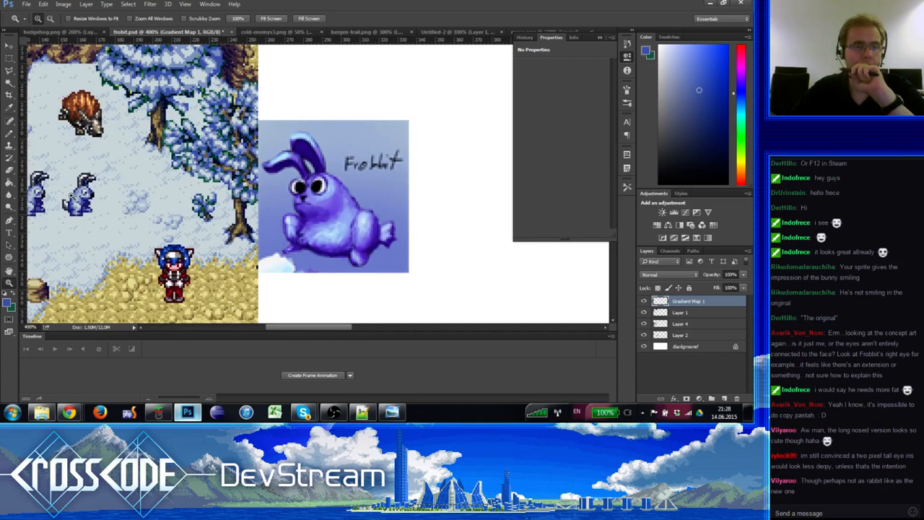
pyautogui.click(40, 191)
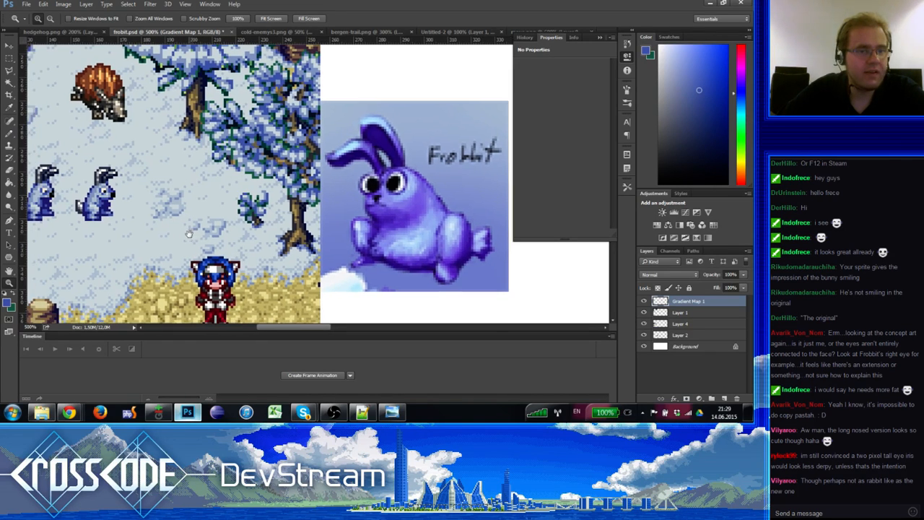
pyautogui.moveTo(182, 236); pyautogui.dragTo(217, 230)
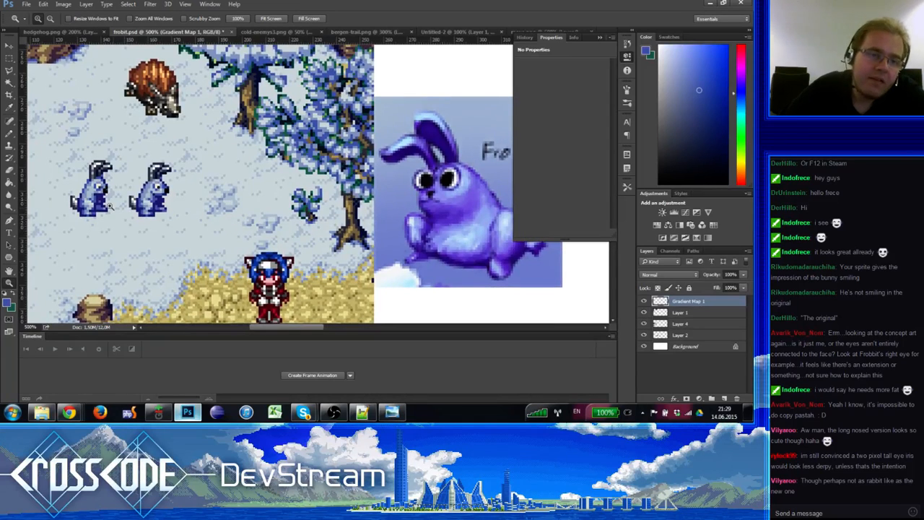
pyautogui.scroll(1, 105, 190)
pyautogui.scroll(1, 105, 193)
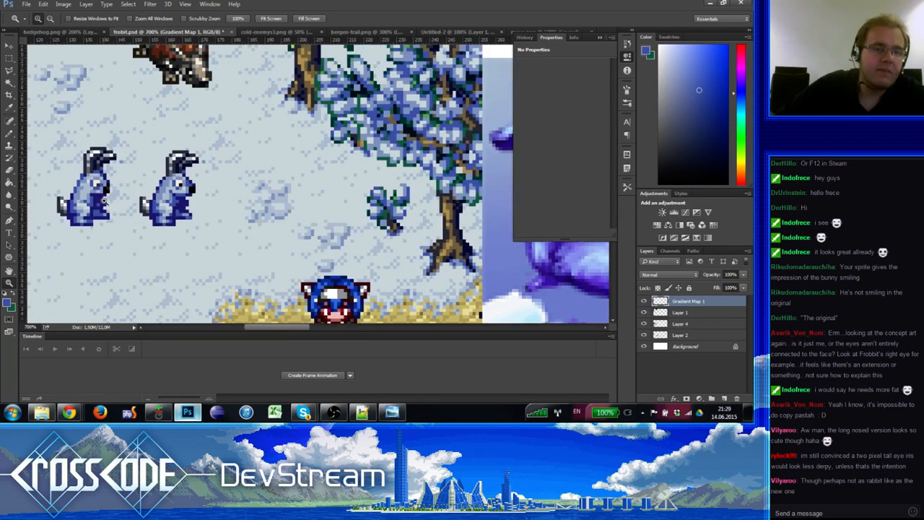
# Step: Redraw the left rabbit's nose and muzzle with pencil pixels in sampled black, light blue, dark navy and medium blue
pyautogui.click(9, 135)
pyautogui.keyDown('alt'); pyautogui.click(106, 187); pyautogui.keyUp('alt')
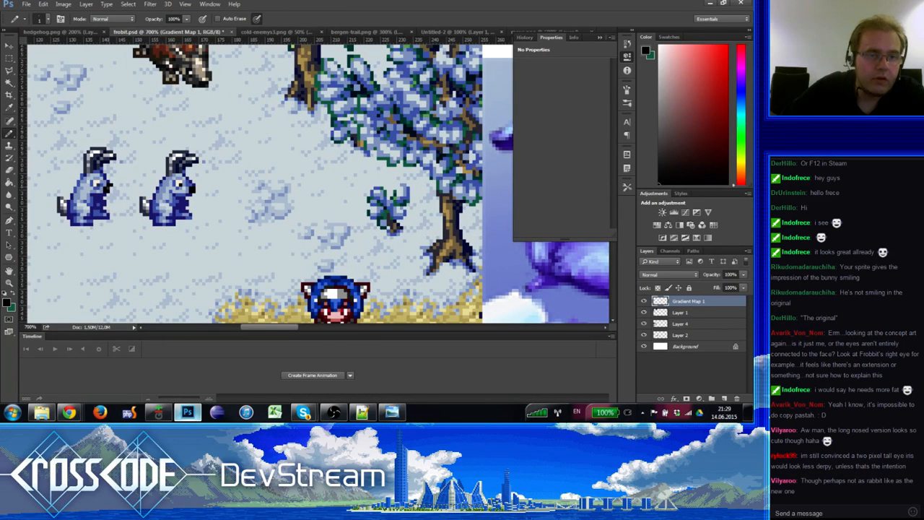
pyautogui.keyDown('alt'); pyautogui.click(107, 187); pyautogui.keyUp('alt')
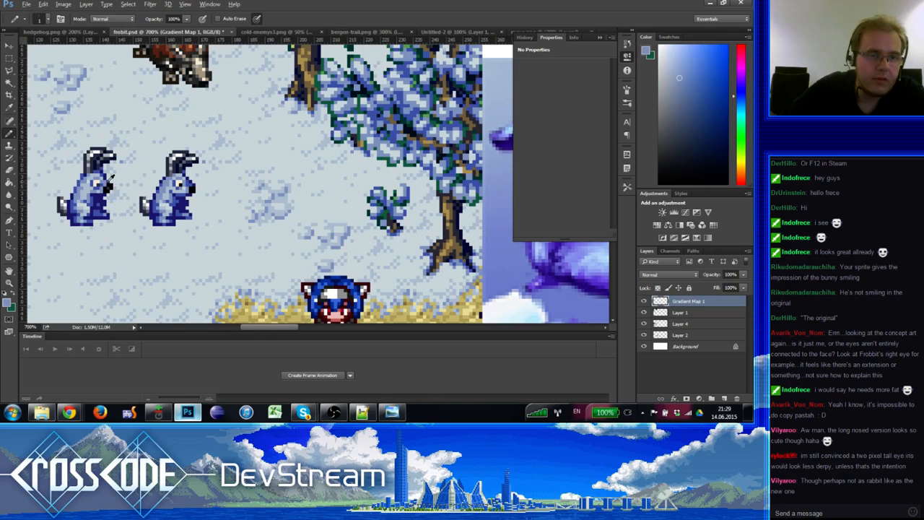
pyautogui.keyDown('alt'); pyautogui.click(106, 180); pyautogui.keyUp('alt')
pyautogui.keyDown('alt'); pyautogui.click(106, 190); pyautogui.keyUp('alt')
pyautogui.keyDown('alt'); pyautogui.click(106, 189); pyautogui.keyUp('alt')
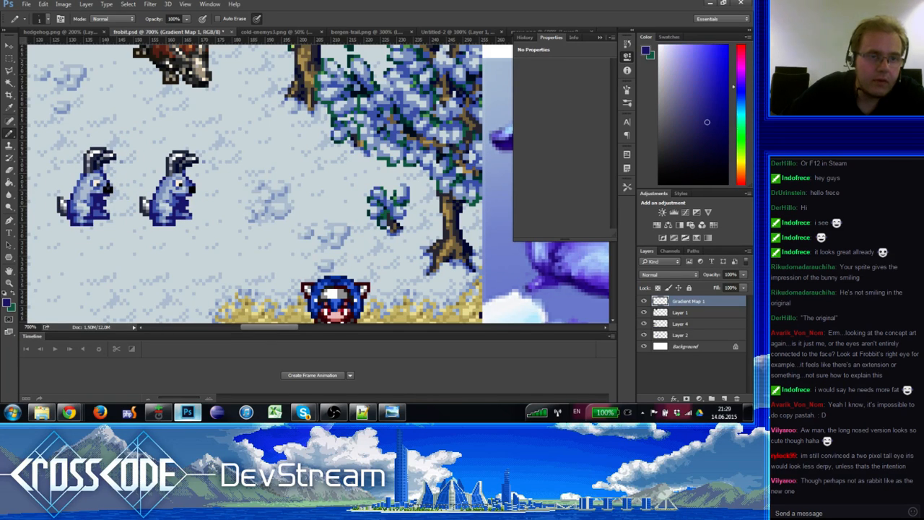
pyautogui.keyDown('alt'); pyautogui.click(105, 185); pyautogui.keyUp('alt')
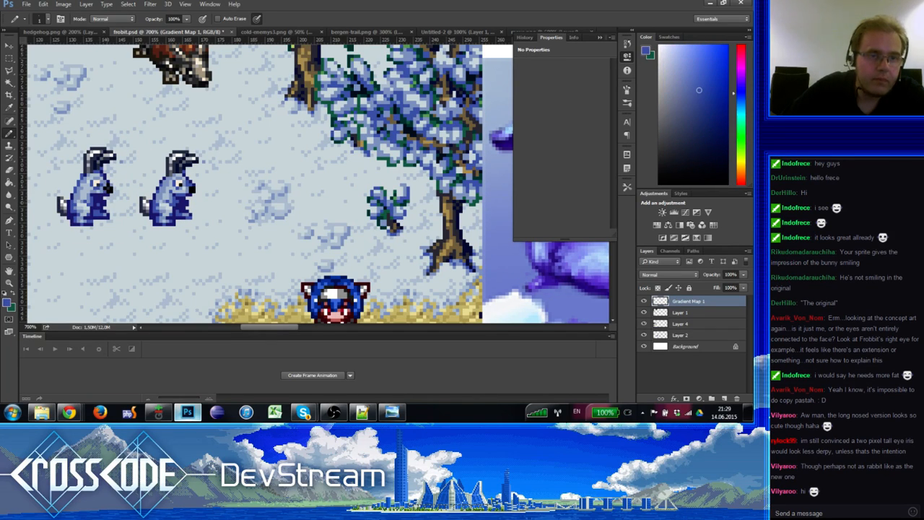
pyautogui.keyDown('alt'); pyautogui.click(105, 188); pyautogui.keyUp('alt')
pyautogui.moveTo(126, 214); pyautogui.dragTo(163, 218)
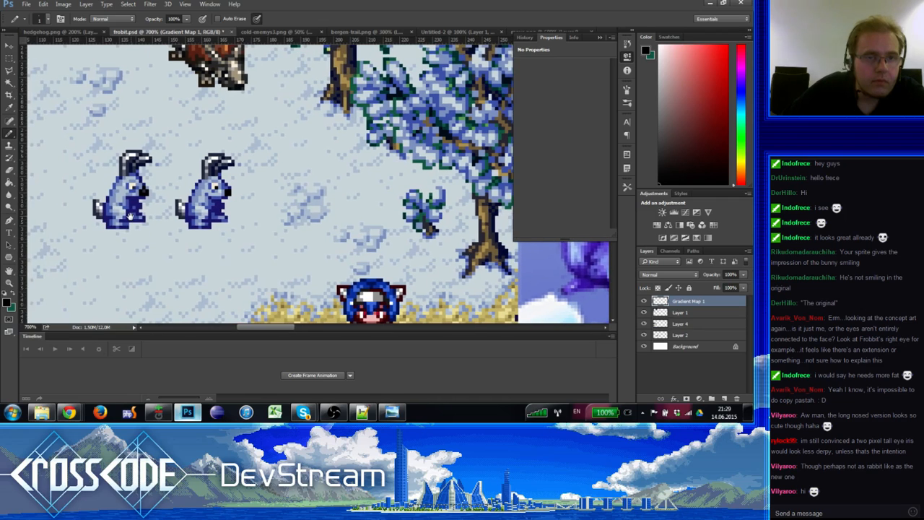
# Step: Adjust the pixels around the left rabbit's nose and mouth in sampled medium blue and dark navy
pyautogui.click(9, 58)
pyautogui.press('b')
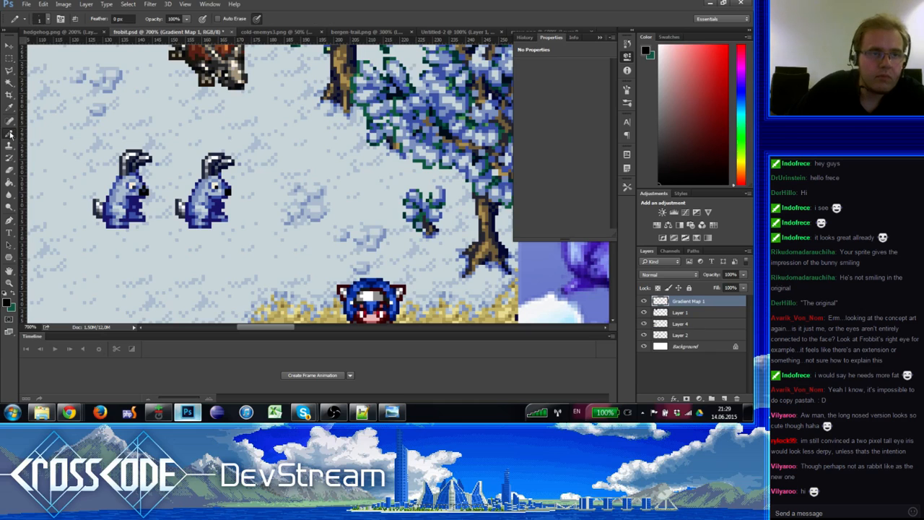
pyautogui.keyDown('alt'); pyautogui.click(143, 185); pyautogui.keyUp('alt')
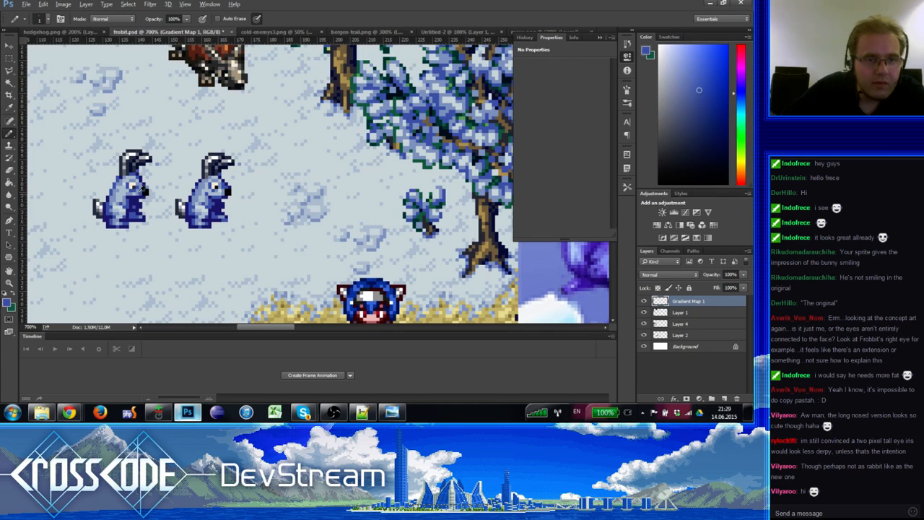
pyautogui.keyDown('alt'); pyautogui.click(144, 193); pyautogui.keyUp('alt')
pyautogui.keyDown('alt'); pyautogui.click(147, 186); pyautogui.keyUp('alt')
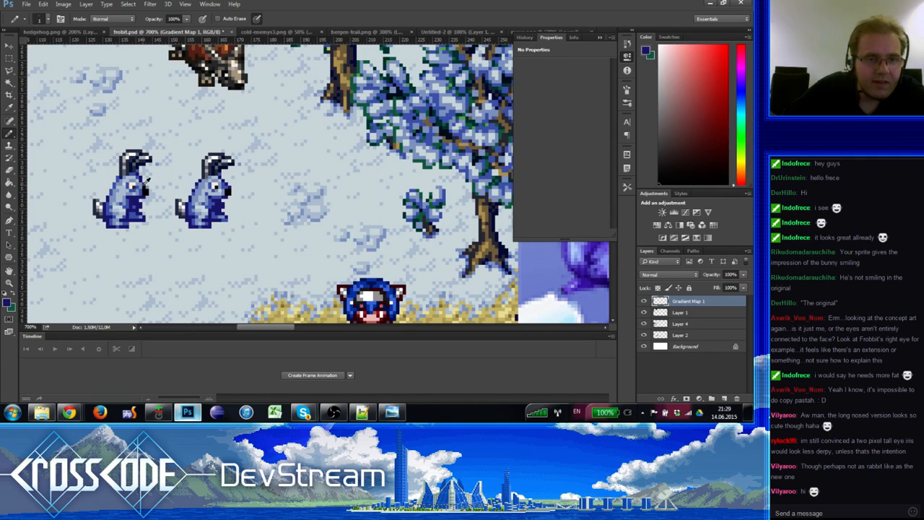
pyautogui.keyDown('alt'); pyautogui.click(146, 192); pyautogui.keyUp('alt')
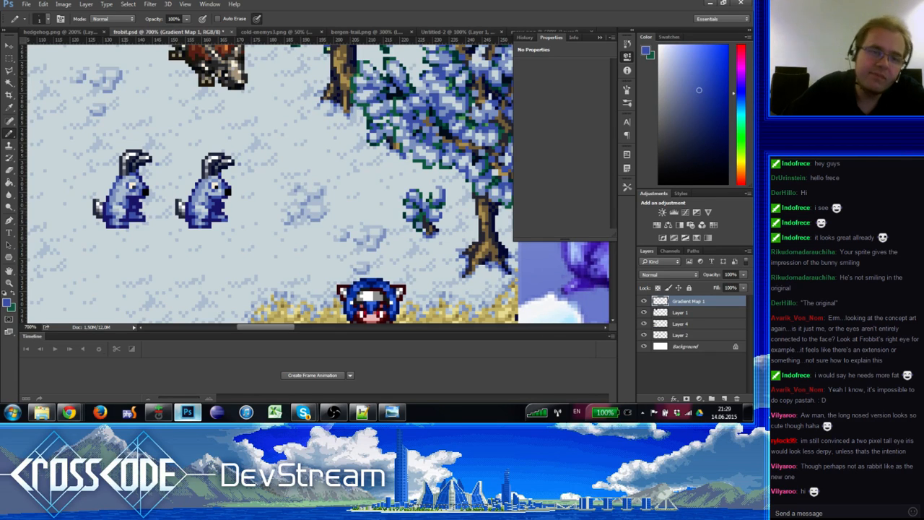
pyautogui.keyDown('alt'); pyautogui.click(211, 170); pyautogui.keyUp('alt')
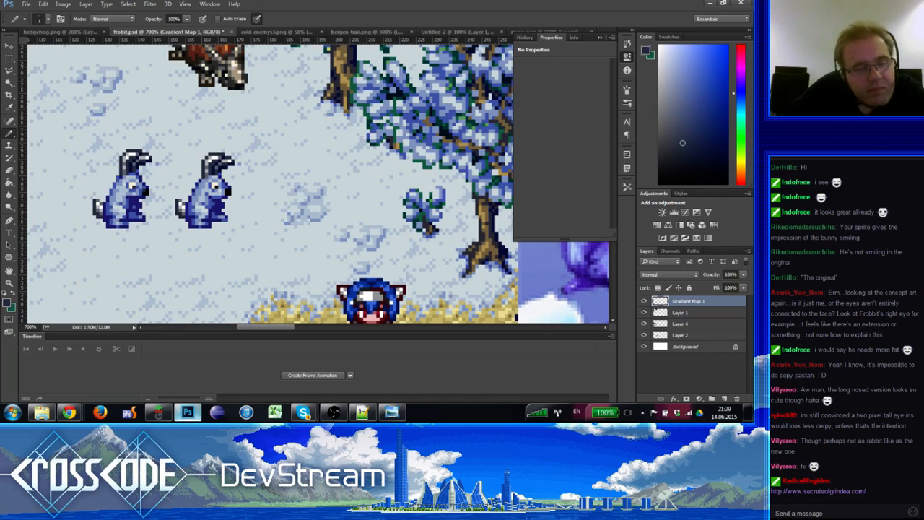
# Step: Rework the shading on the left rabbit's neck and upper back with pencil pixels in sampled medium blue
pyautogui.click(8, 283)
pyautogui.keyDown('alt'); pyautogui.click(65, 250); pyautogui.keyUp('alt')
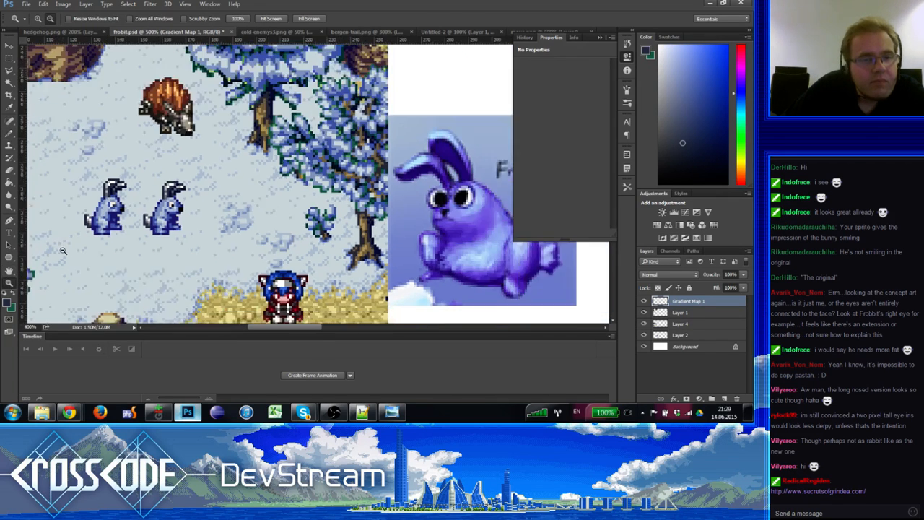
pyautogui.keyDown('alt'); pyautogui.click(65, 251); pyautogui.keyUp('alt')
pyautogui.keyDown('alt'); pyautogui.click(67, 251); pyautogui.keyUp('alt')
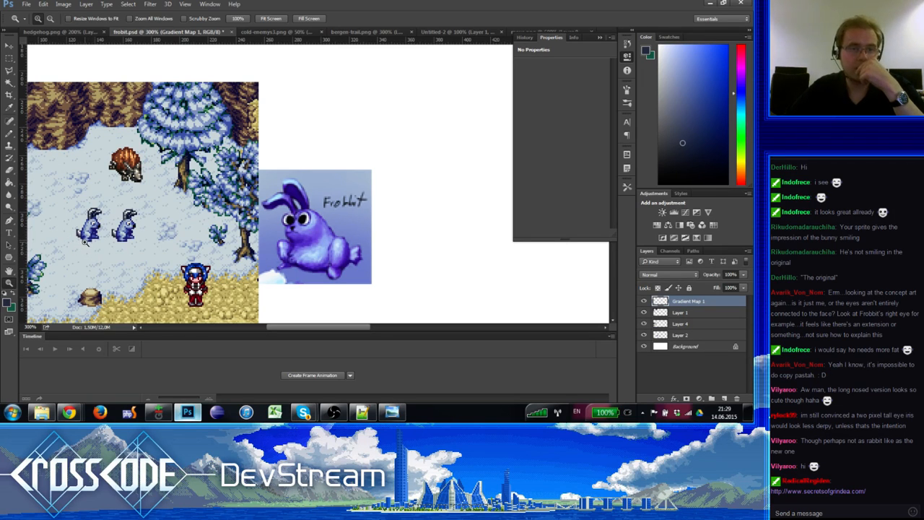
pyautogui.click(91, 227)
pyautogui.click(92, 228)
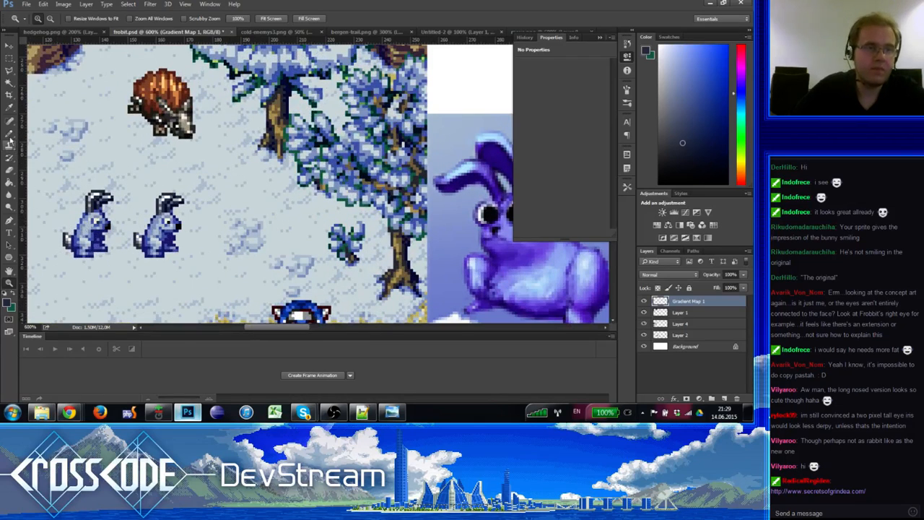
pyautogui.click(9, 134)
pyautogui.keyDown('alt'); pyautogui.click(84, 217); pyautogui.keyUp('alt')
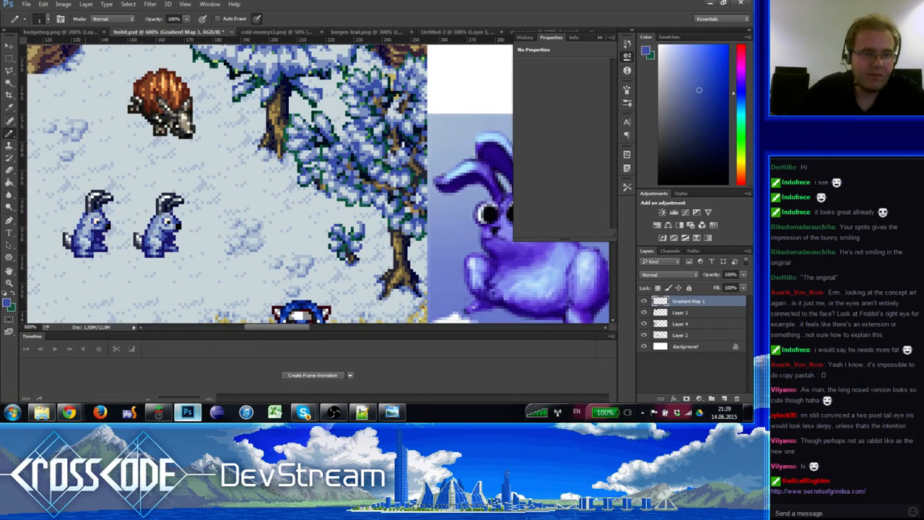
pyautogui.keyDown('alt'); pyautogui.click(86, 232); pyautogui.keyUp('alt')
pyautogui.keyDown('alt'); pyautogui.click(86, 223); pyautogui.keyUp('alt')
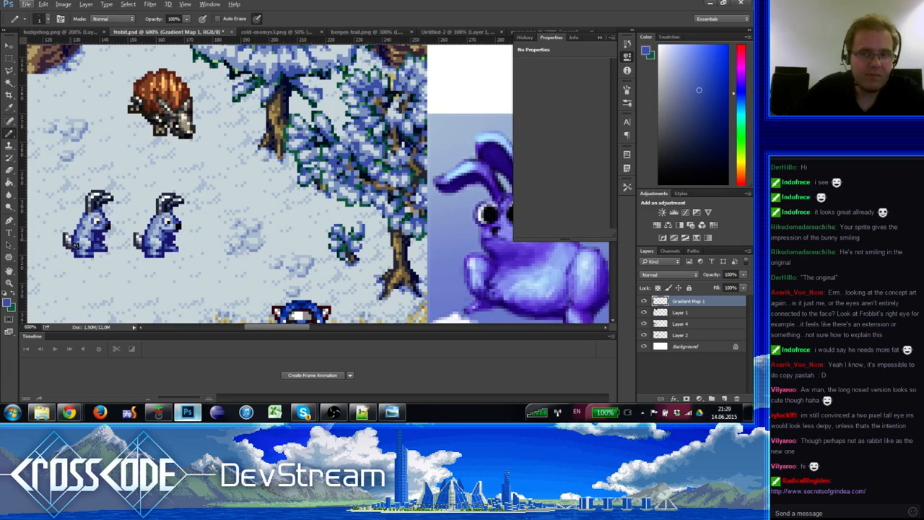
# Step: Touch up the highlights on the left rabbit's back and body in sampled pale blue and light blue
pyautogui.moveTo(130, 223)
pyautogui.mouseDown()
pyautogui.moveTo(74, 240)
pyautogui.moveTo(125, 228)
pyautogui.mouseUp()
pyautogui.keyDown('alt'); pyautogui.click(78, 238); pyautogui.keyUp('alt')
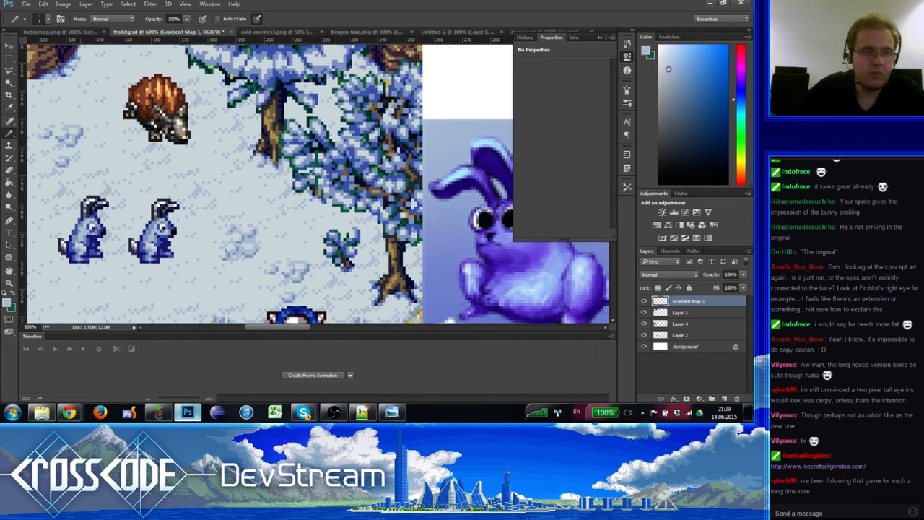
pyautogui.keyDown('alt'); pyautogui.click(76, 232); pyautogui.keyUp('alt')
pyautogui.keyDown('alt'); pyautogui.click(79, 228); pyautogui.keyUp('alt')
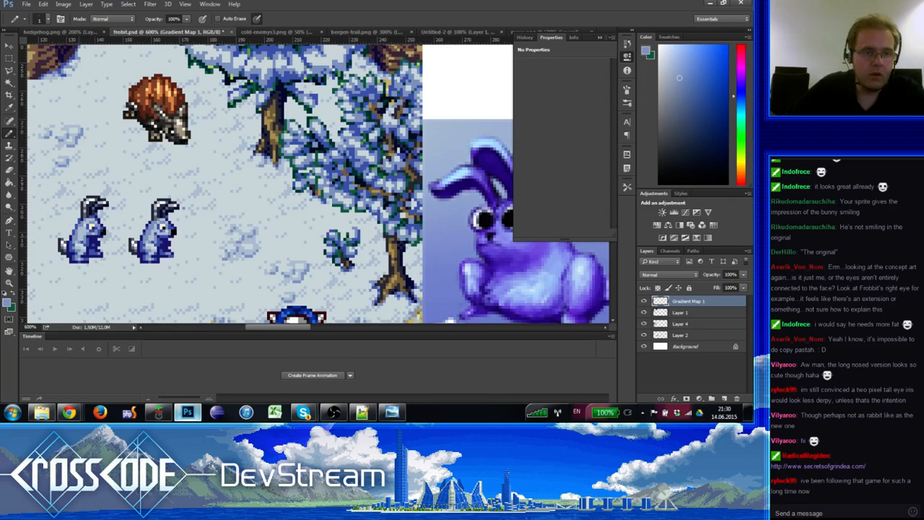
pyautogui.press('alt')
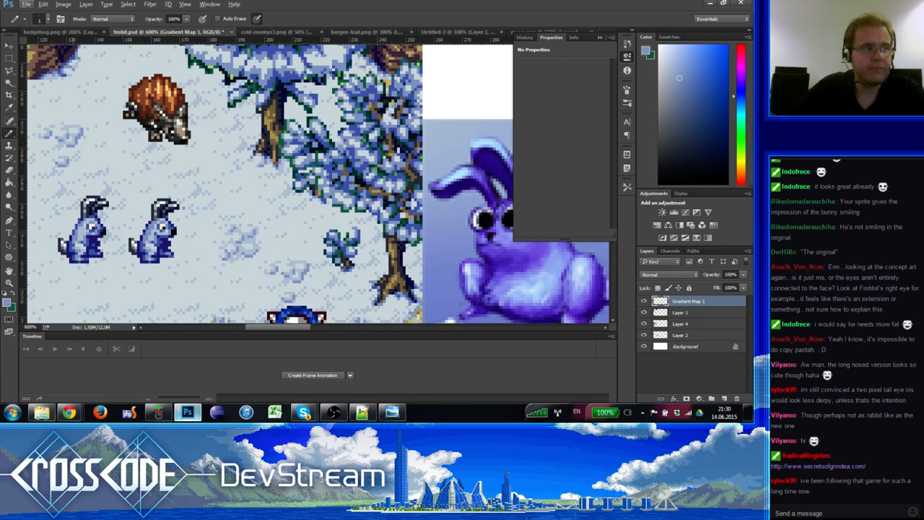
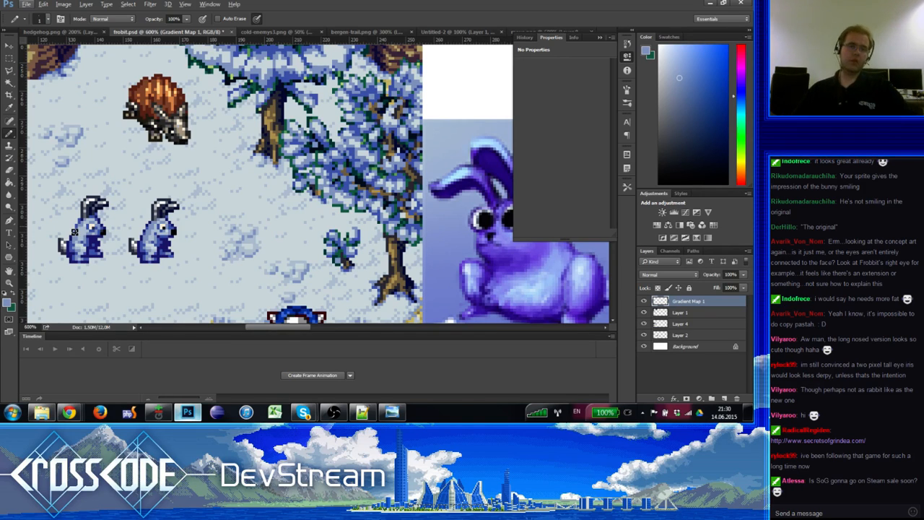
# Step: Examine the retouched left rabbit beside the other sprite, the concept art and the surrounding scene at several magnifications
pyautogui.moveTo(161, 242); pyautogui.dragTo(195, 239)
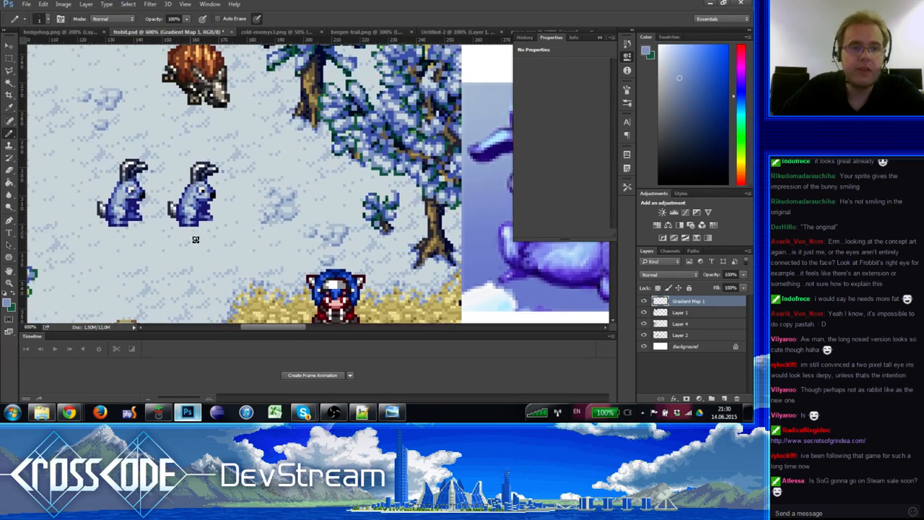
pyautogui.press('z')
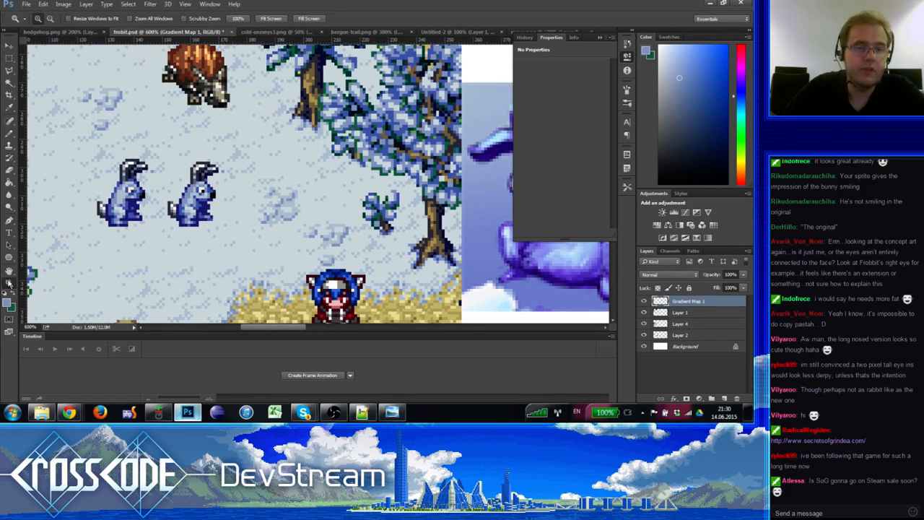
pyautogui.keyDown('alt'); pyautogui.click(73, 258); pyautogui.keyUp('alt')
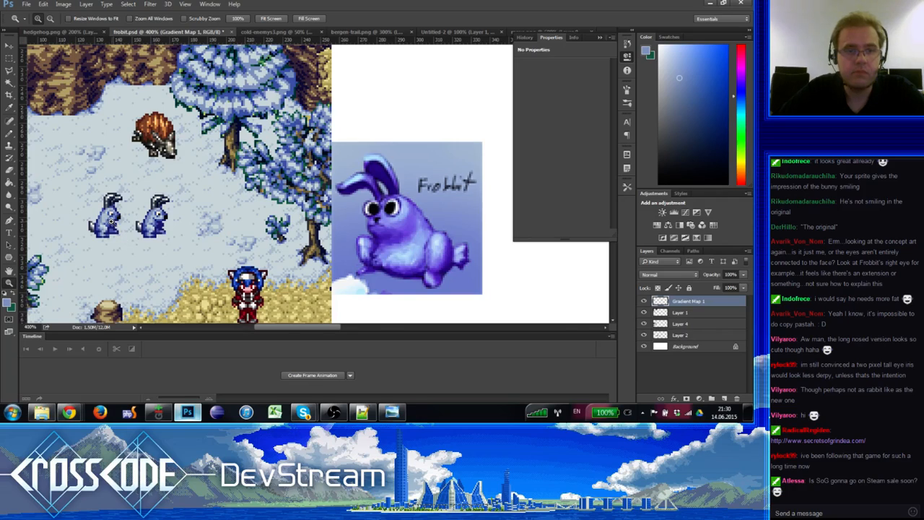
pyautogui.click(113, 223)
pyautogui.click(112, 223)
pyautogui.click(112, 223)
pyautogui.keyDown('alt'); pyautogui.click(117, 231); pyautogui.keyUp('alt')
pyautogui.keyDown('alt'); pyautogui.click(119, 231); pyautogui.keyUp('alt')
pyautogui.keyDown('alt'); pyautogui.click(119, 231); pyautogui.keyUp('alt')
pyautogui.click(119, 231)
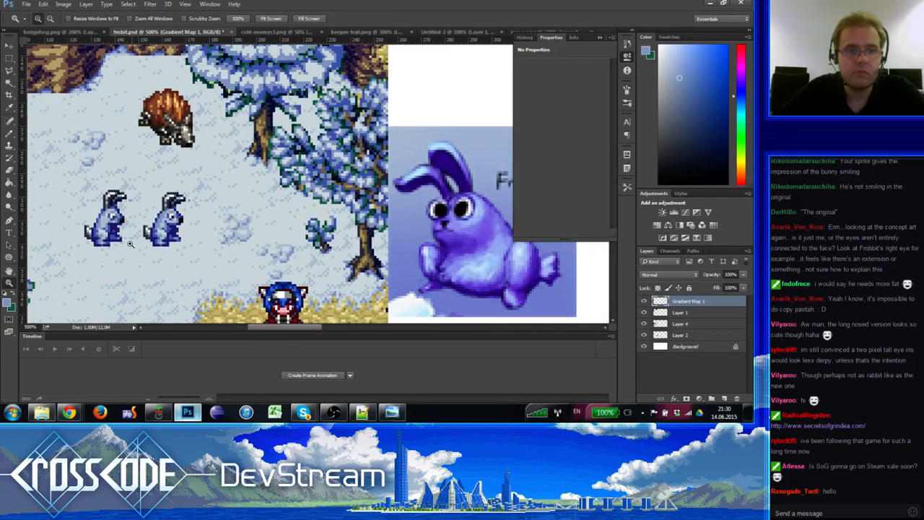
pyautogui.click(130, 242)
pyautogui.keyDown('alt'); pyautogui.click(144, 217); pyautogui.keyUp('alt')
pyautogui.keyDown('alt'); pyautogui.click(143, 217); pyautogui.keyUp('alt')
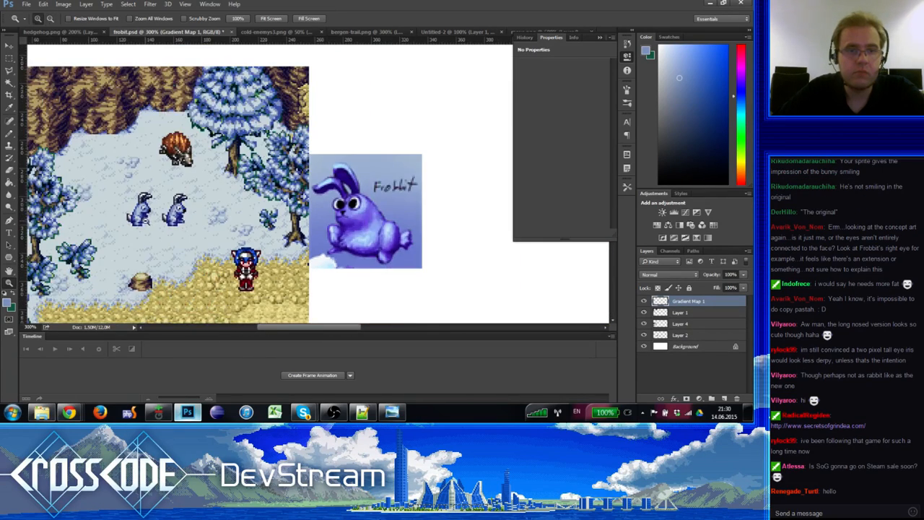
pyautogui.keyDown('alt'); pyautogui.click(145, 238); pyautogui.keyUp('alt')
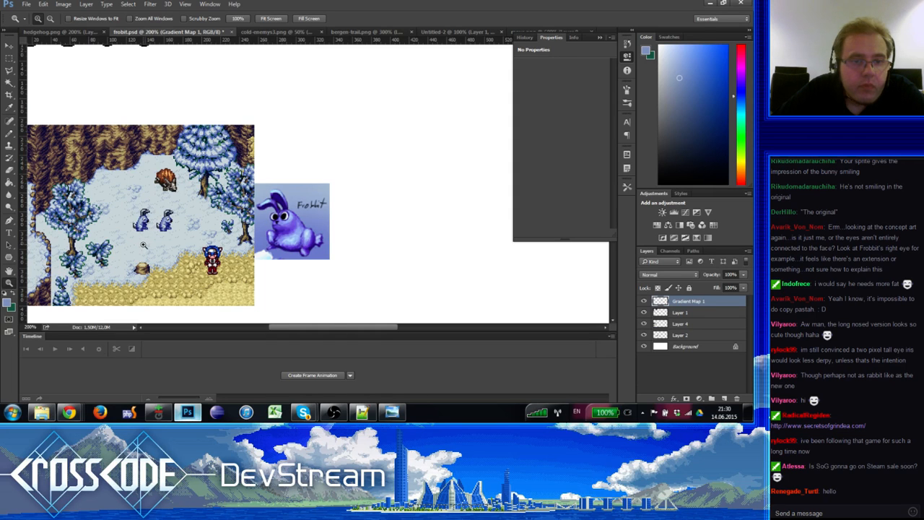
# Step: Duplicate the left rabbit sprite and place the copy just to its left on the snow, leaving nothing selected
pyautogui.click(143, 233)
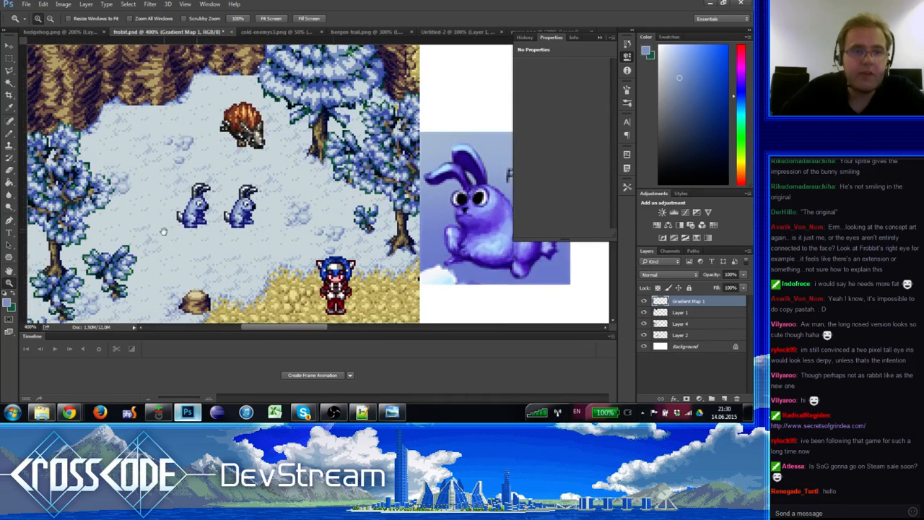
pyautogui.click(9, 59)
pyautogui.moveTo(213, 236); pyautogui.dragTo(149, 207)
pyautogui.hotkey('ctrl', 'd')
pyautogui.hotkey('ctrl', 'd')
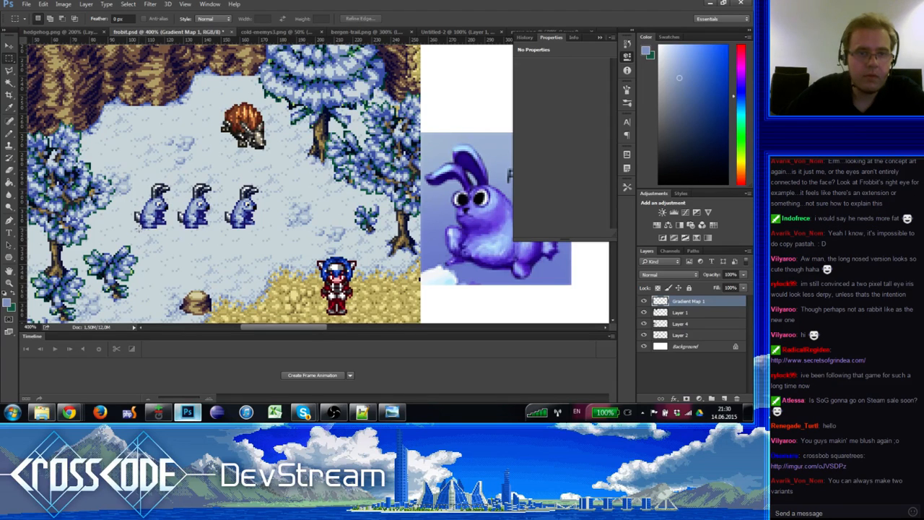
# Step: Retouch the pixels on the neck and back of the head of the new leftmost rabbit in sampled pale blue and light blue
pyautogui.click(9, 283)
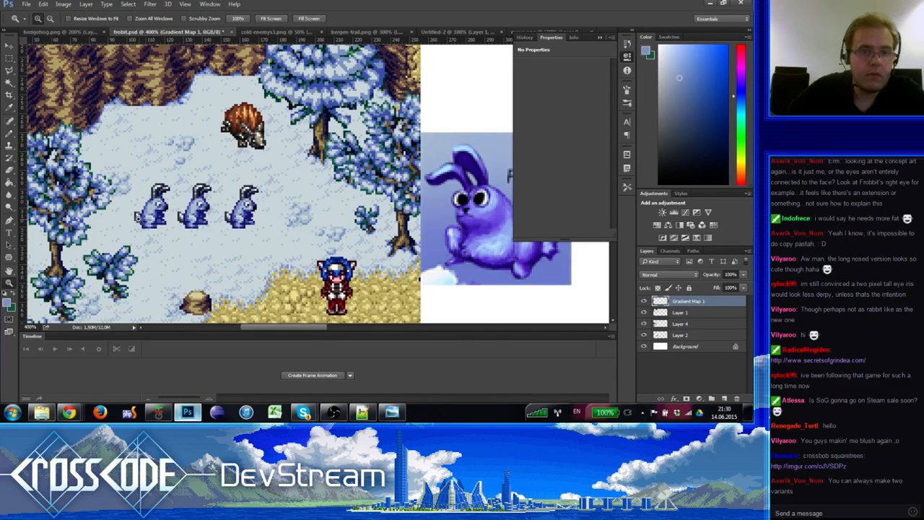
pyautogui.click(145, 220)
pyautogui.click(146, 222)
pyautogui.click(146, 223)
pyautogui.moveTo(146, 222); pyautogui.dragTo(124, 221)
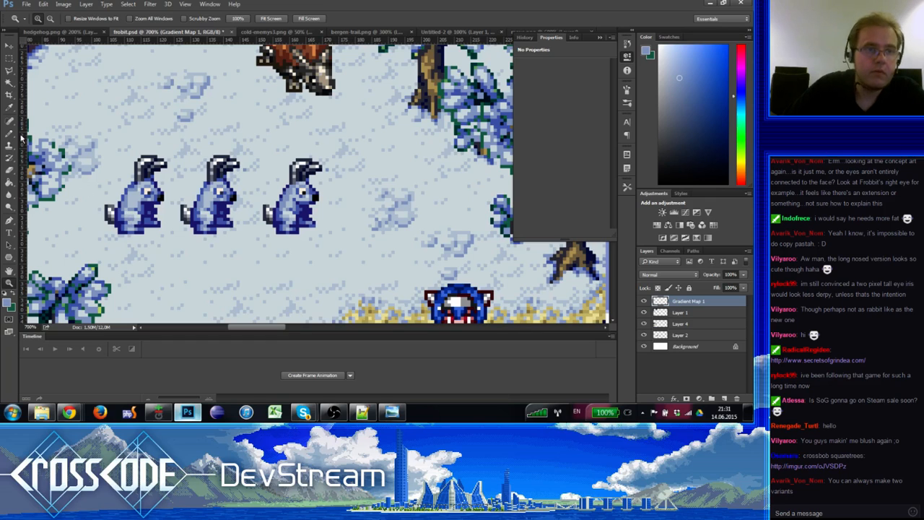
pyautogui.press('b')
pyautogui.keyDown('alt'); pyautogui.click(140, 191); pyautogui.keyUp('alt')
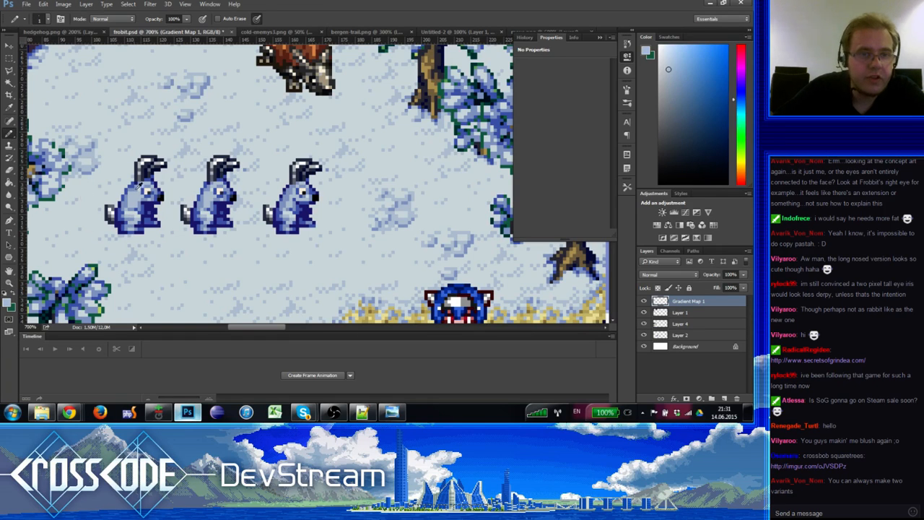
pyautogui.keyDown('alt'); pyautogui.click(135, 190); pyautogui.keyUp('alt')
pyautogui.keyDown('alt'); pyautogui.click(136, 188); pyautogui.keyUp('alt')
pyautogui.keyDown('alt'); pyautogui.click(134, 184); pyautogui.keyUp('alt')
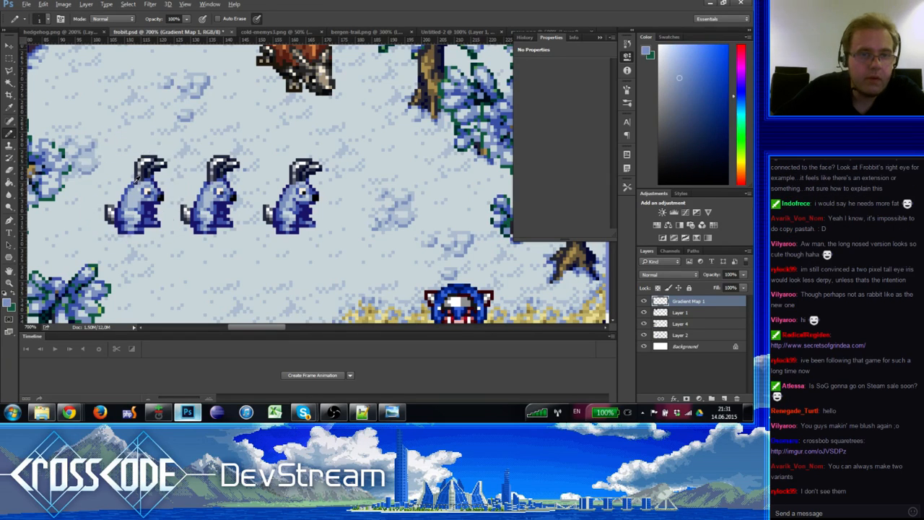
# Step: Redraw the leftmost rabbit's upper back outline and shading with pencil pixels in sampled medium blue, dark navy and pale blue
pyautogui.keyDown('alt'); pyautogui.click(121, 199); pyautogui.keyUp('alt')
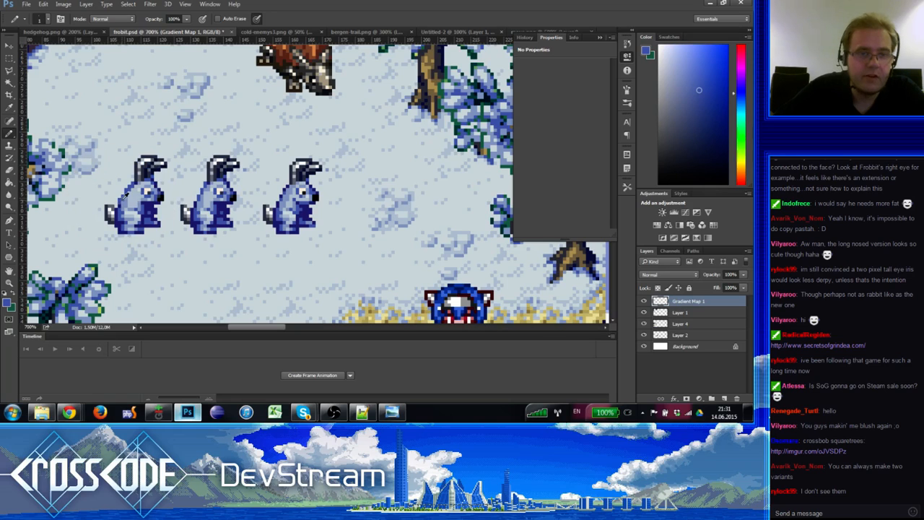
pyautogui.keyDown('alt'); pyautogui.click(120, 201); pyautogui.keyUp('alt')
pyautogui.keyDown('alt'); pyautogui.click(129, 202); pyautogui.keyUp('alt')
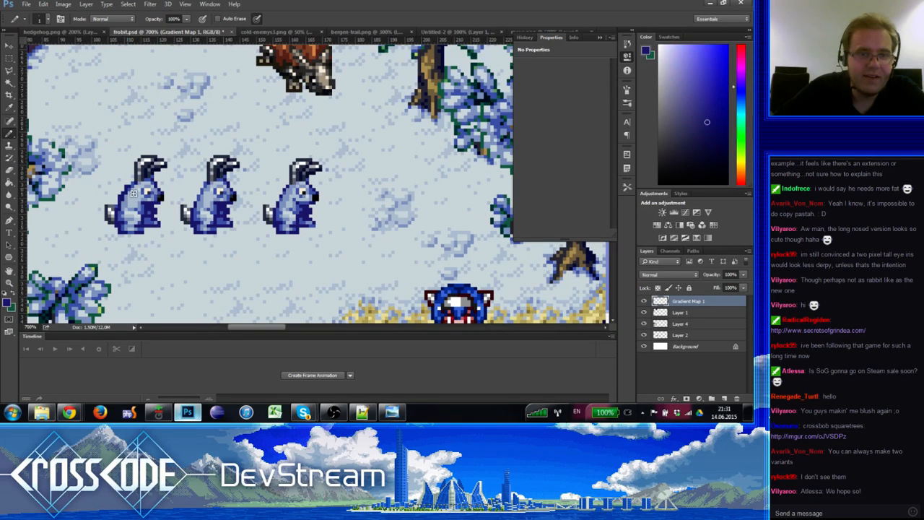
pyautogui.keyDown('alt'); pyautogui.click(128, 202); pyautogui.keyUp('alt')
pyautogui.keyDown('alt'); pyautogui.click(121, 198); pyautogui.keyUp('alt')
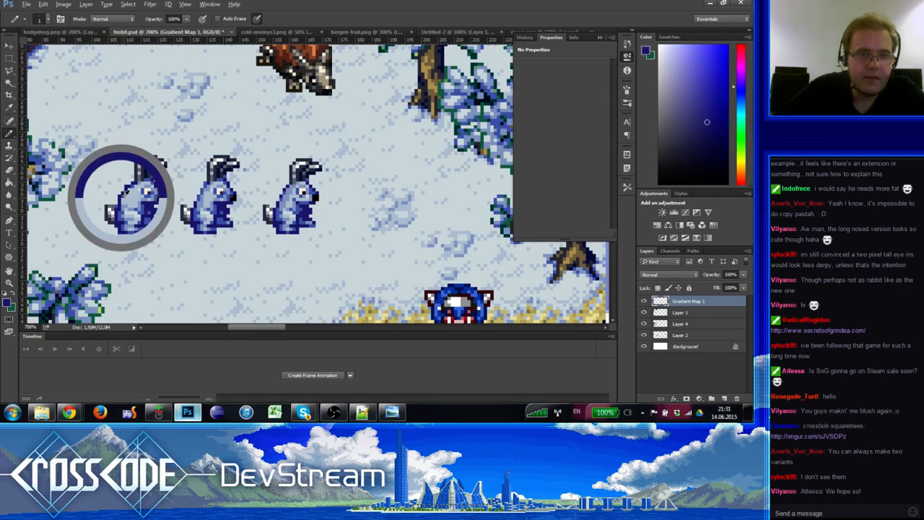
pyautogui.keyDown('alt'); pyautogui.click(135, 189); pyautogui.keyUp('alt')
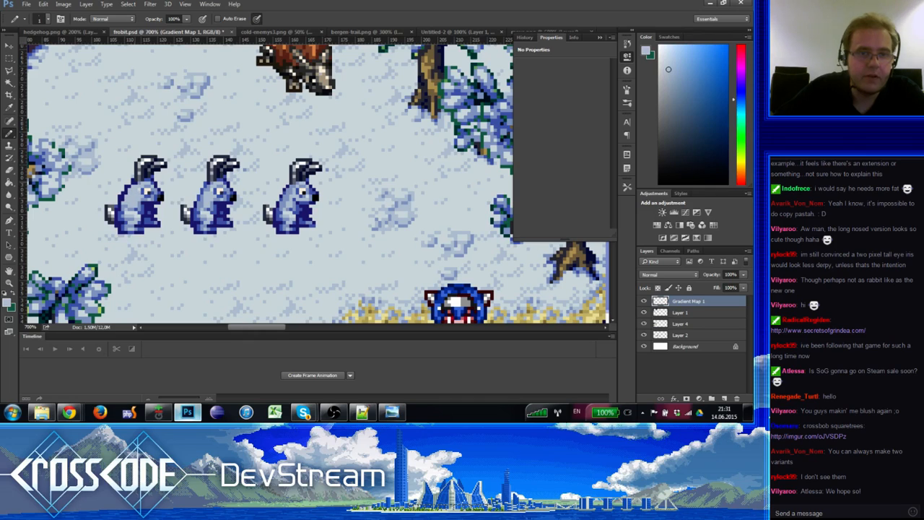
# Step: Widen the leftmost rabbit's body by shifting its tail and rear 1 px outward to the left
pyautogui.press('m')
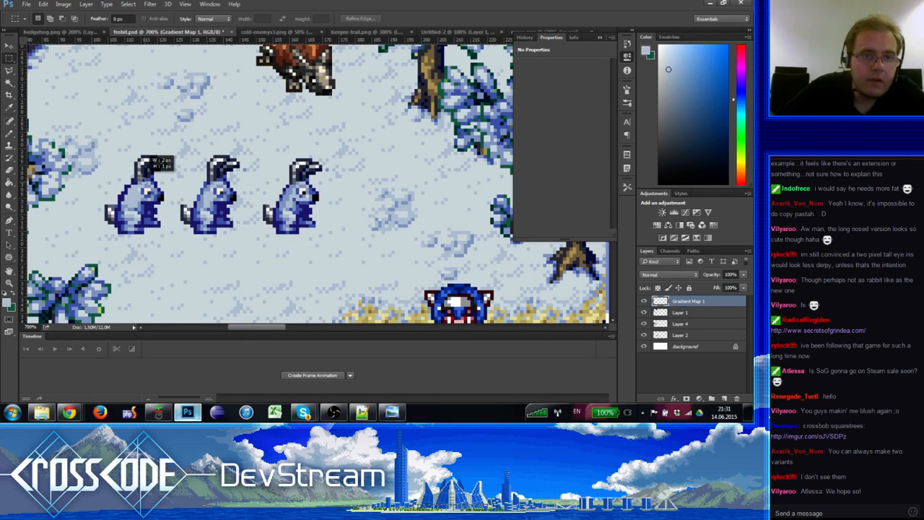
pyautogui.moveTo(171, 240); pyautogui.dragTo(143, 199)
pyautogui.hotkey('ctrl', 'd')
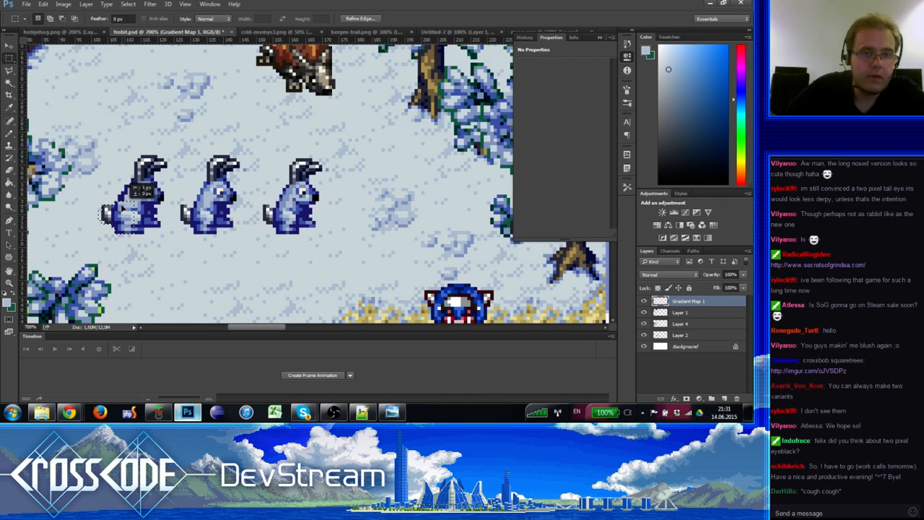
# Step: Blend the widened back of the leftmost rabbit with pencil pixels in sampled medium blue, pale blue, light blue and dark navy
pyautogui.press('b')
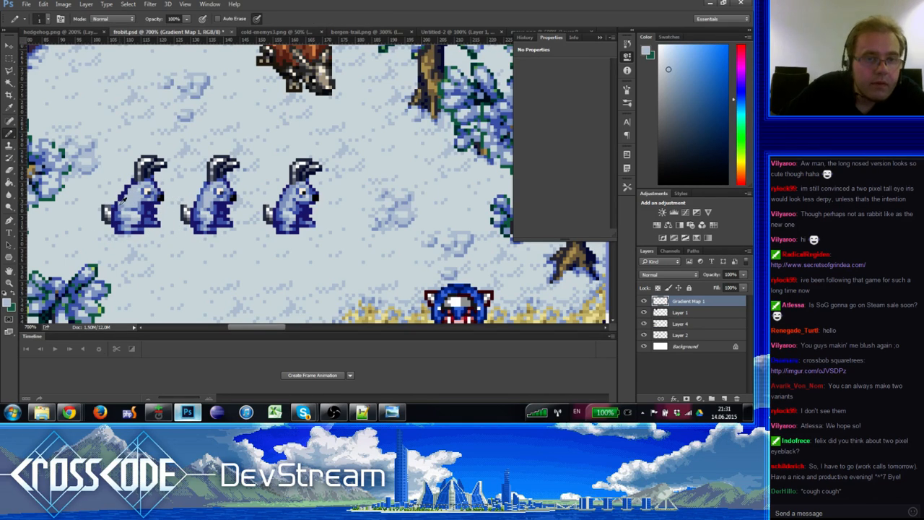
pyautogui.keyDown('alt'); pyautogui.click(118, 213); pyautogui.keyUp('alt')
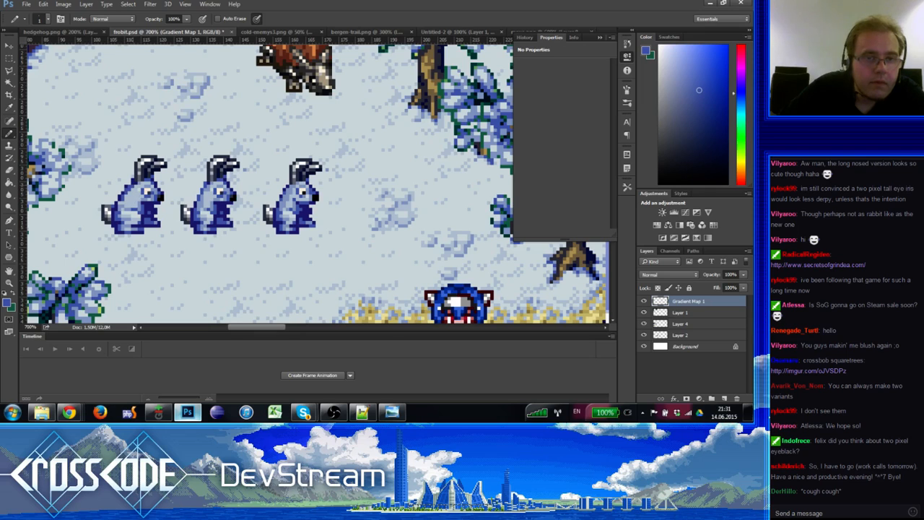
pyautogui.keyDown('alt'); pyautogui.click(128, 185); pyautogui.keyUp('alt')
pyautogui.keyDown('alt'); pyautogui.click(134, 187); pyautogui.keyUp('alt')
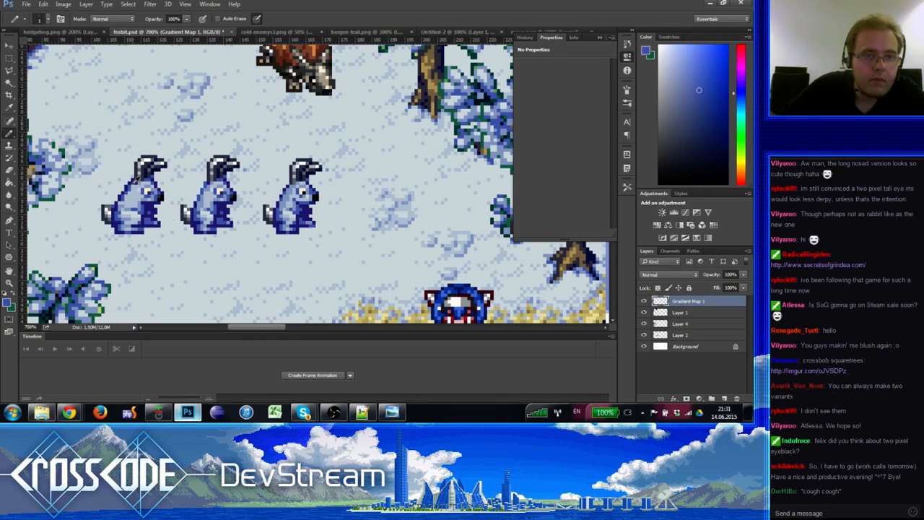
pyautogui.keyDown('alt'); pyautogui.click(140, 192); pyautogui.keyUp('alt')
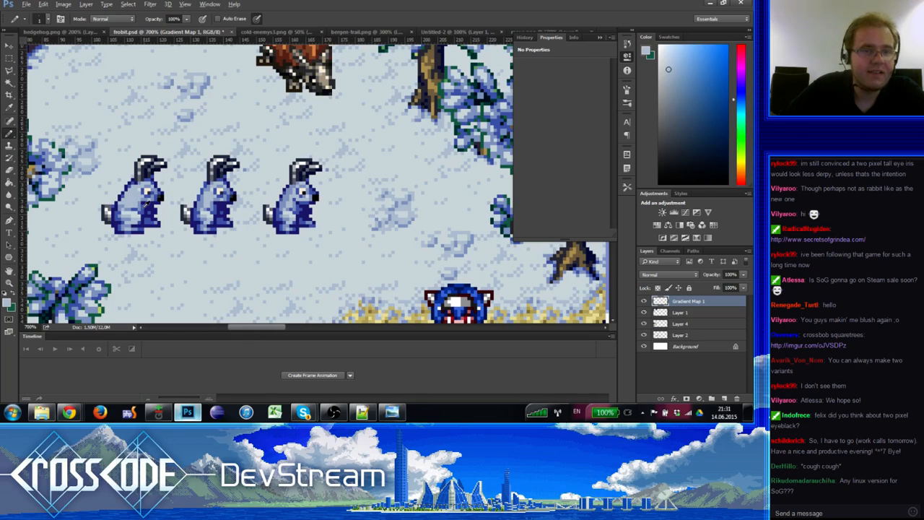
pyautogui.keyDown('alt'); pyautogui.click(130, 200); pyautogui.keyUp('alt')
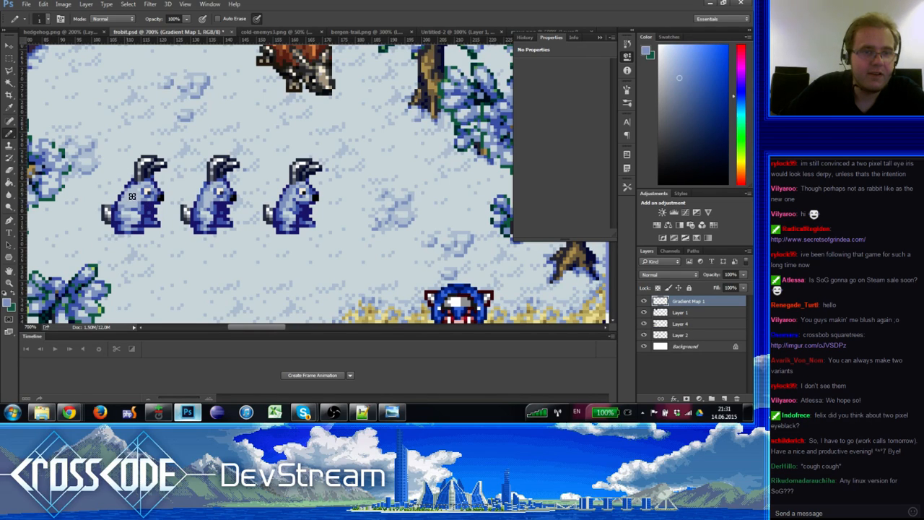
pyautogui.keyDown('alt'); pyautogui.click(121, 190); pyautogui.keyUp('alt')
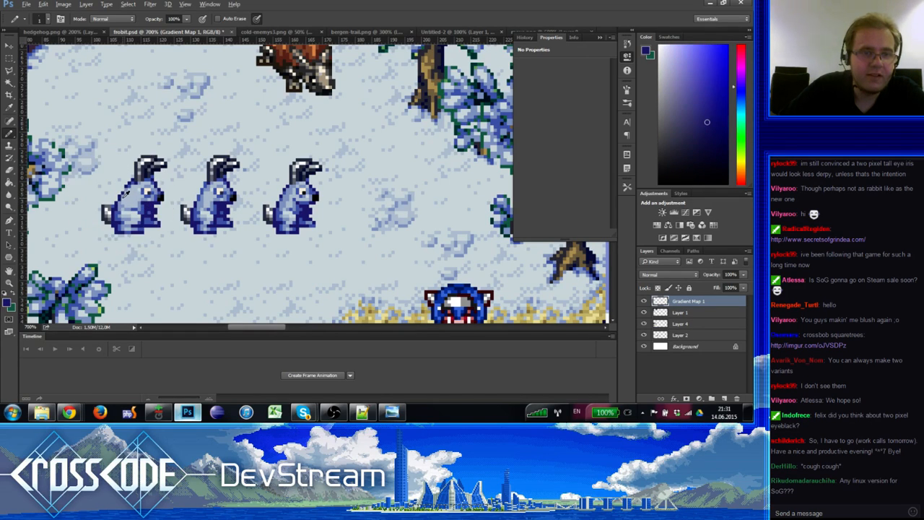
# Step: Smooth the leftmost rabbit's nape outline below the ears in sampled medium blue and dark navy
pyautogui.keyDown('alt'); pyautogui.click(130, 185); pyautogui.keyUp('alt')
pyautogui.keyDown('alt'); pyautogui.click(134, 180); pyautogui.keyUp('alt')
pyautogui.keyDown('alt'); pyautogui.click(133, 183); pyautogui.keyUp('alt')
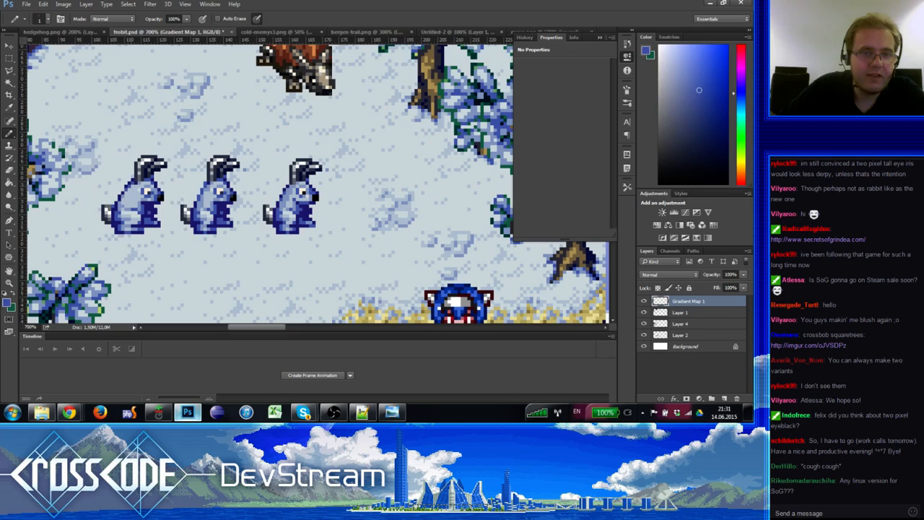
pyautogui.keyDown('alt'); pyautogui.click(135, 180); pyautogui.keyUp('alt')
pyautogui.keyDown('alt'); pyautogui.click(131, 184); pyautogui.keyUp('alt')
pyautogui.keyDown('alt'); pyautogui.click(128, 184); pyautogui.keyUp('alt')
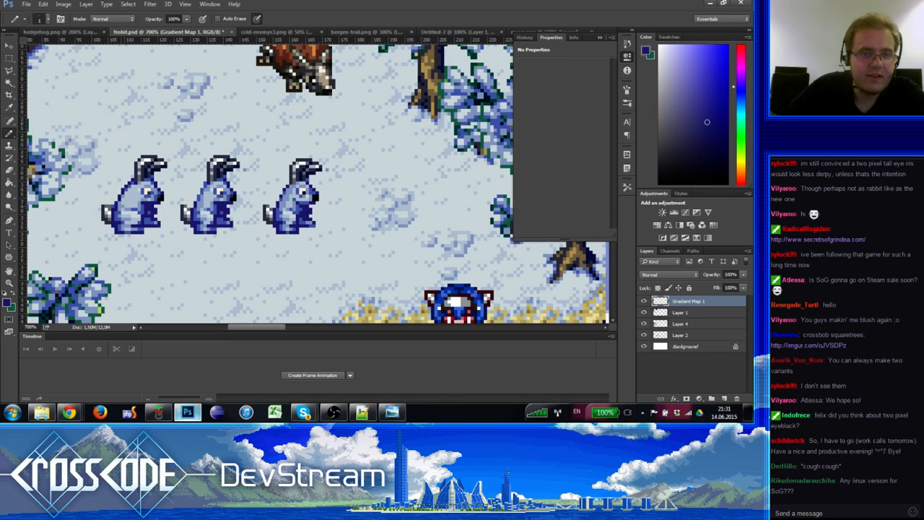
# Step: Adjust the shading on the leftmost rabbit's chest and belly in sampled medium blue, pale blue and light blue
pyautogui.keyDown('alt'); pyautogui.click(148, 197); pyautogui.keyUp('alt')
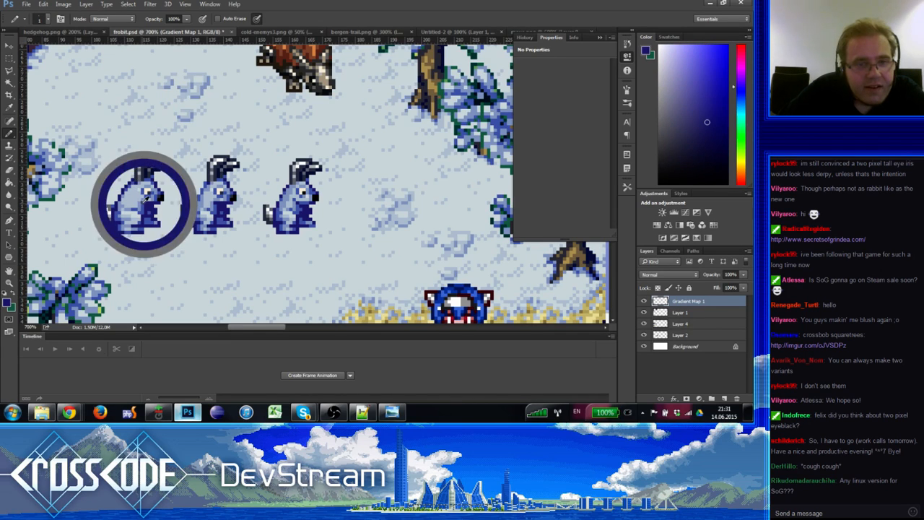
pyautogui.keyDown('alt'); pyautogui.click(147, 201); pyautogui.keyUp('alt')
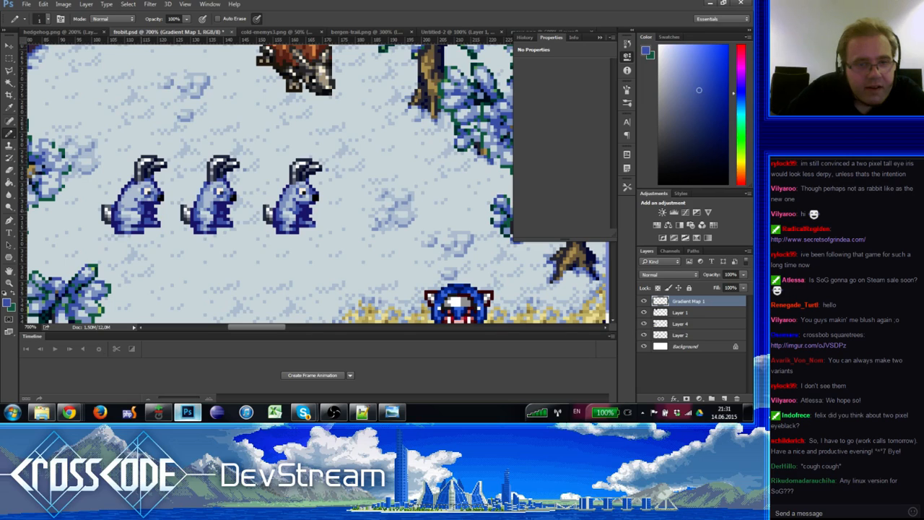
pyautogui.keyDown('alt'); pyautogui.click(135, 211); pyautogui.keyUp('alt')
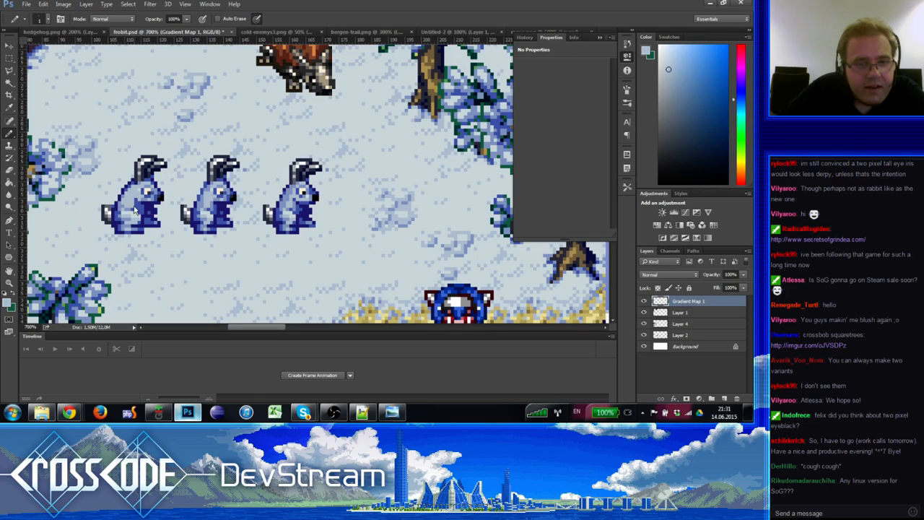
pyautogui.keyDown('alt'); pyautogui.click(131, 202); pyautogui.keyUp('alt')
pyautogui.keyDown('alt'); pyautogui.click(128, 209); pyautogui.keyUp('alt')
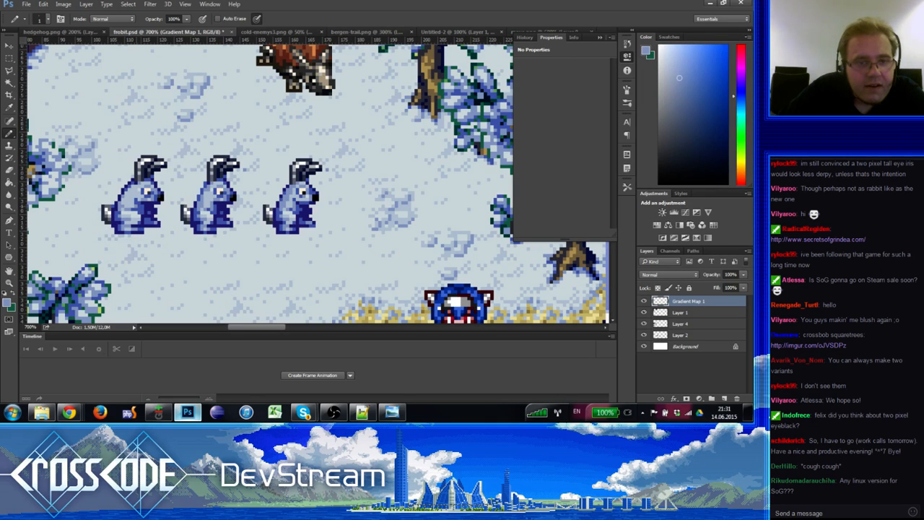
pyautogui.moveTo(137, 216); pyautogui.dragTo(130, 212)
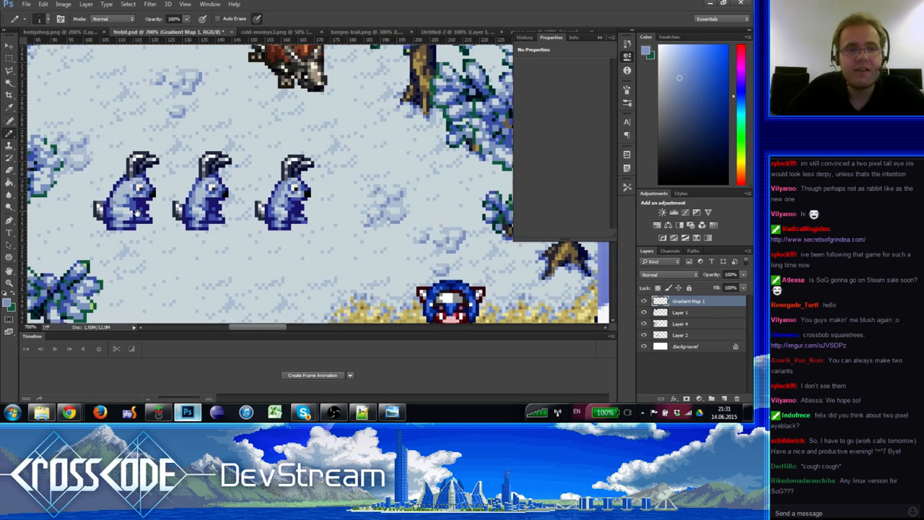
pyautogui.keyDown('alt'); pyautogui.click(139, 204); pyautogui.keyUp('alt')
pyautogui.keyDown('alt'); pyautogui.click(144, 203); pyautogui.keyUp('alt')
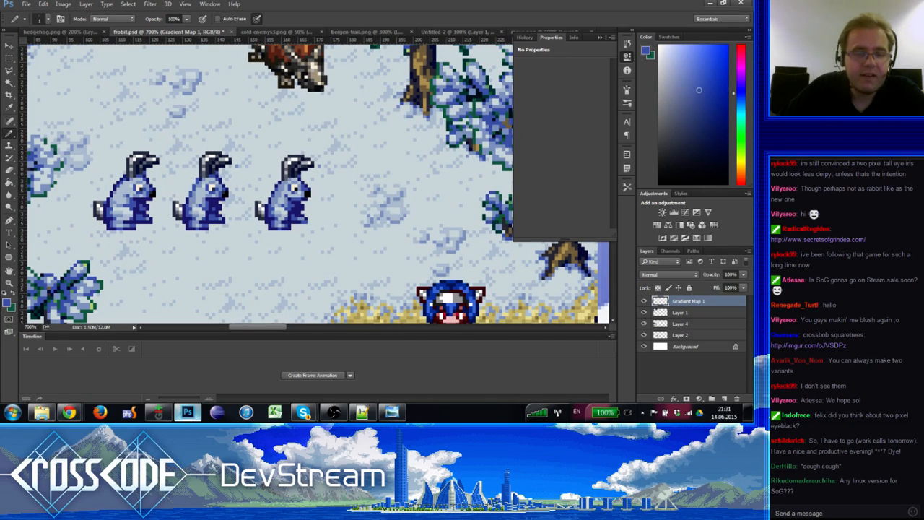
# Step: Compare the fatter leftmost rabbit with the two other rabbits, the concept art and the surrounding scene at several magnifications
pyautogui.click(10, 283)
pyautogui.keyDown('alt'); pyautogui.click(48, 275); pyautogui.keyUp('alt')
pyautogui.keyDown('alt'); pyautogui.click(48, 274); pyautogui.keyUp('alt')
pyautogui.keyDown('alt'); pyautogui.click(51, 274); pyautogui.keyUp('alt')
pyautogui.keyDown('alt'); pyautogui.click(52, 274); pyautogui.keyUp('alt')
pyautogui.keyDown('alt'); pyautogui.click(54, 275); pyautogui.keyUp('alt')
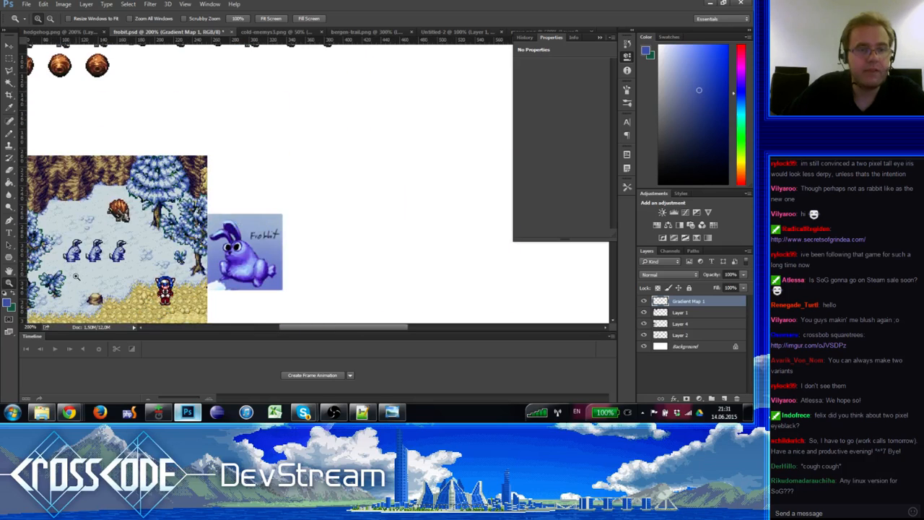
pyautogui.moveTo(84, 280); pyautogui.dragTo(113, 266)
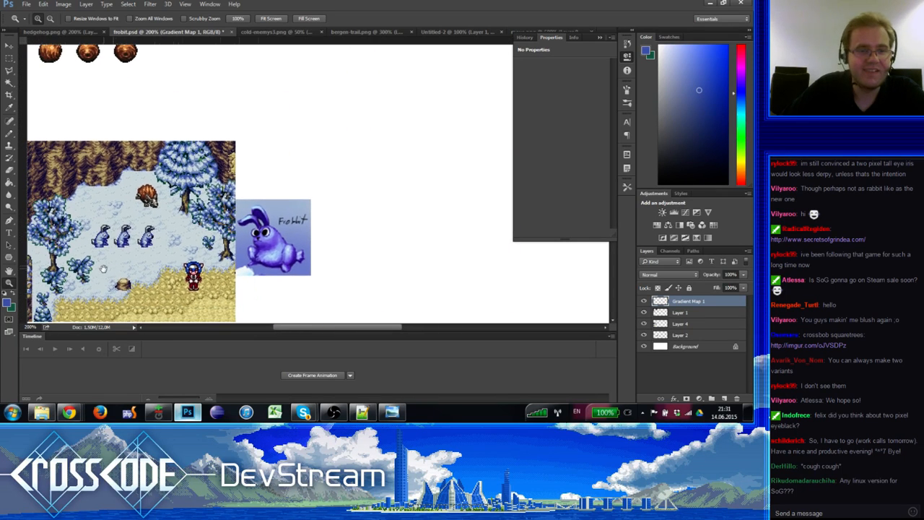
pyautogui.click(87, 254)
pyautogui.click(87, 254)
pyautogui.click(87, 255)
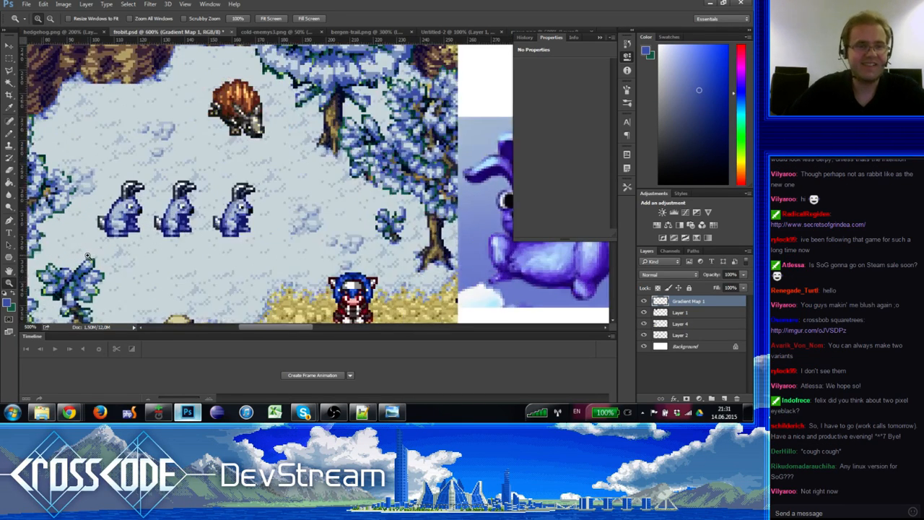
pyautogui.click(87, 254)
pyautogui.click(10, 134)
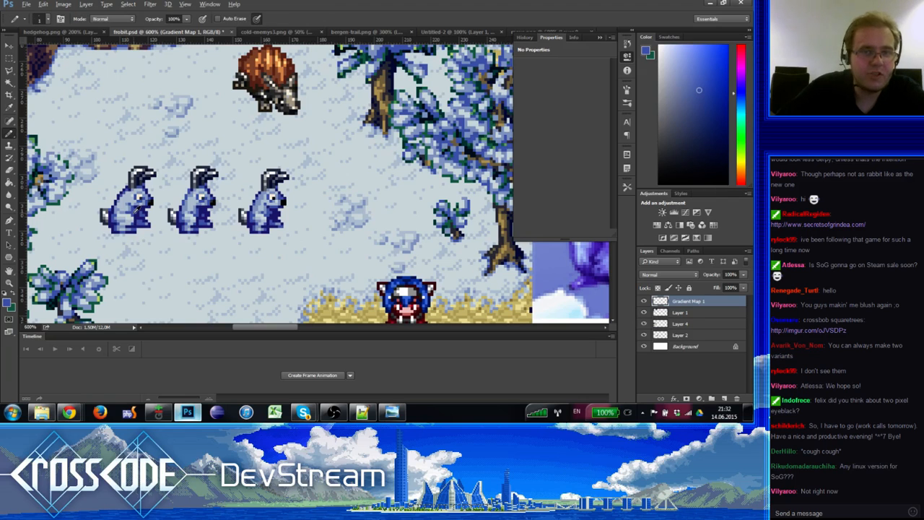
pyautogui.click(9, 283)
pyautogui.keyDown('alt'); pyautogui.click(63, 269); pyautogui.keyUp('alt')
pyautogui.keyDown('alt'); pyautogui.click(64, 268); pyautogui.keyUp('alt')
pyautogui.keyDown('alt'); pyautogui.click(64, 269); pyautogui.keyUp('alt')
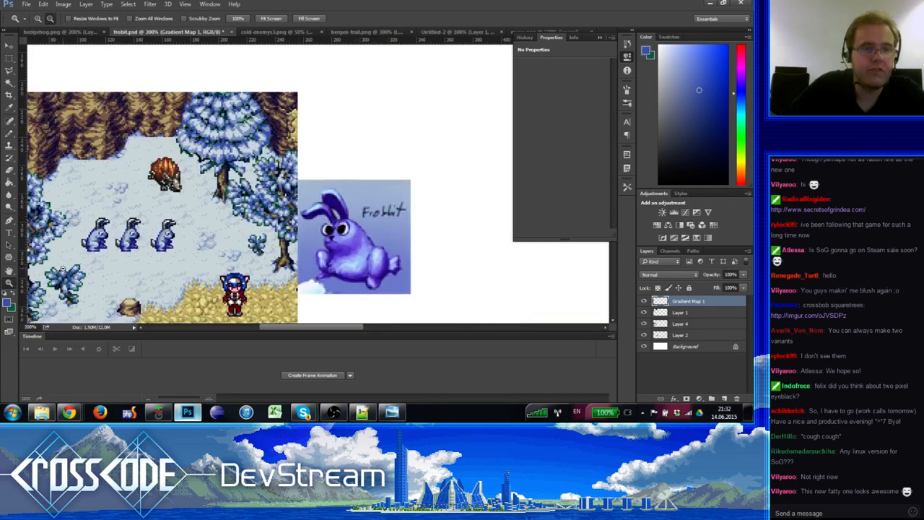
pyautogui.keyDown('alt'); pyautogui.click(63, 269); pyautogui.keyUp('alt')
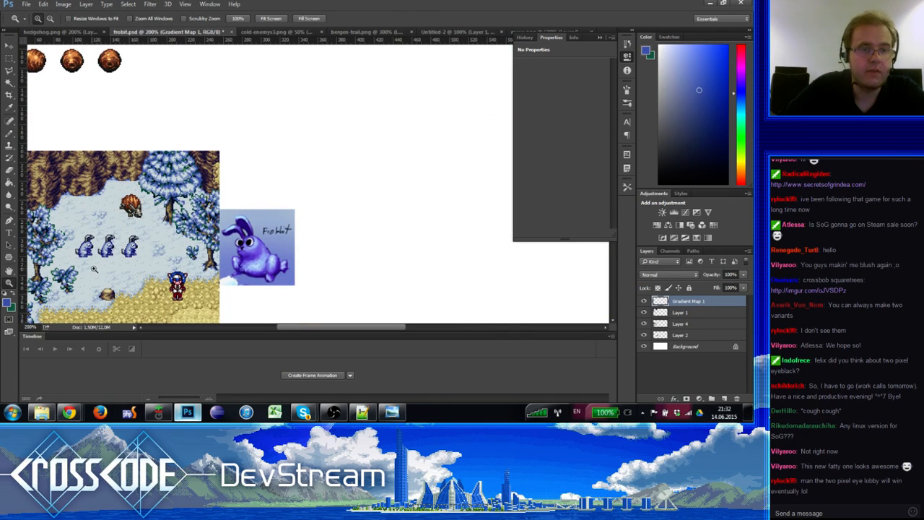
pyautogui.moveTo(92, 263); pyautogui.dragTo(149, 216)
pyautogui.click(141, 208)
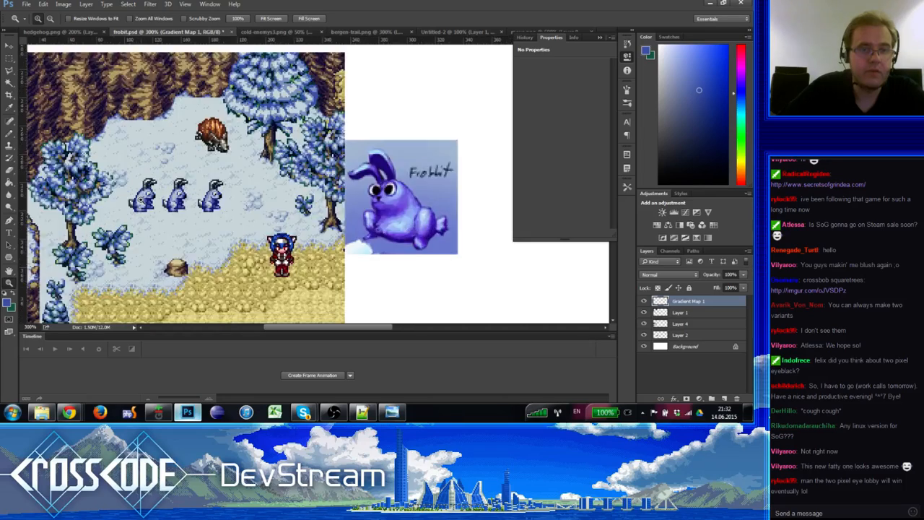
pyautogui.click(142, 207)
pyautogui.click(142, 208)
pyautogui.keyDown('alt'); pyautogui.click(142, 207); pyautogui.keyUp('alt')
pyautogui.keyDown('alt'); pyautogui.click(142, 207); pyautogui.keyUp('alt')
pyautogui.keyDown('alt'); pyautogui.click(141, 207); pyautogui.keyUp('alt')
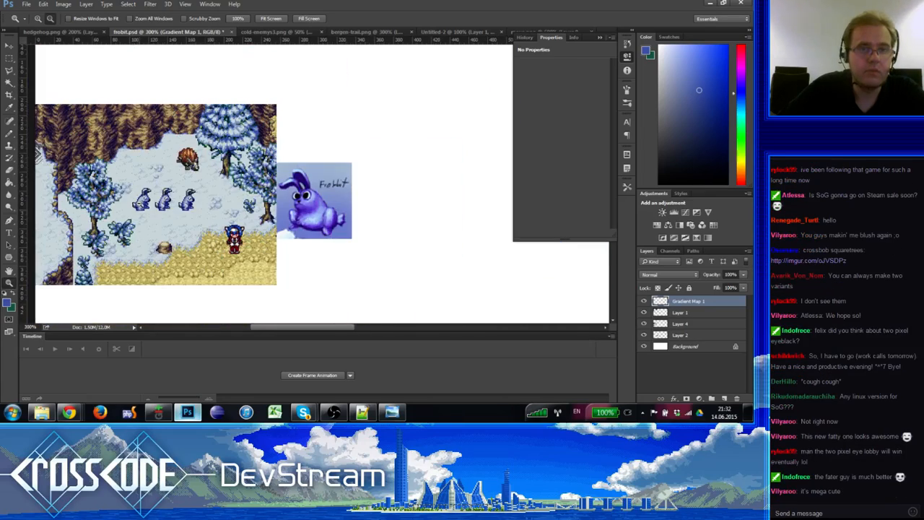
pyautogui.click(133, 208)
pyautogui.click(133, 208)
pyautogui.click(133, 208)
pyautogui.click(132, 208)
pyautogui.click(133, 208)
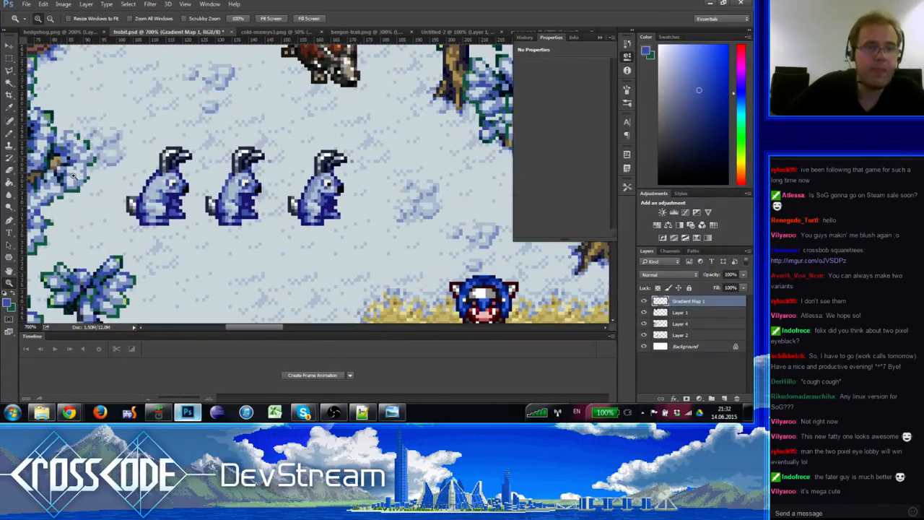
# Step: Touch up the leftmost rabbit's cheek and neck shading with pencil pixels in sampled pale blue and light blue
pyautogui.click(11, 133)
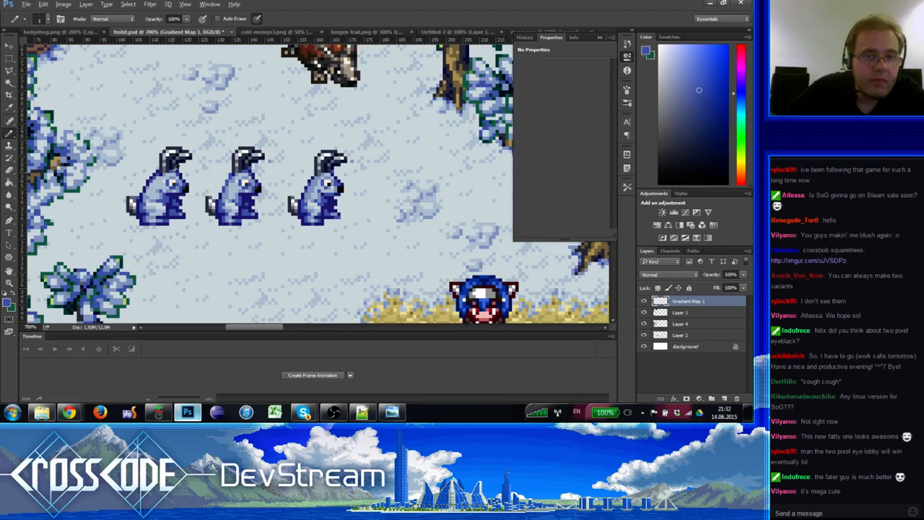
pyautogui.keyDown('alt'); pyautogui.click(168, 172); pyautogui.keyUp('alt')
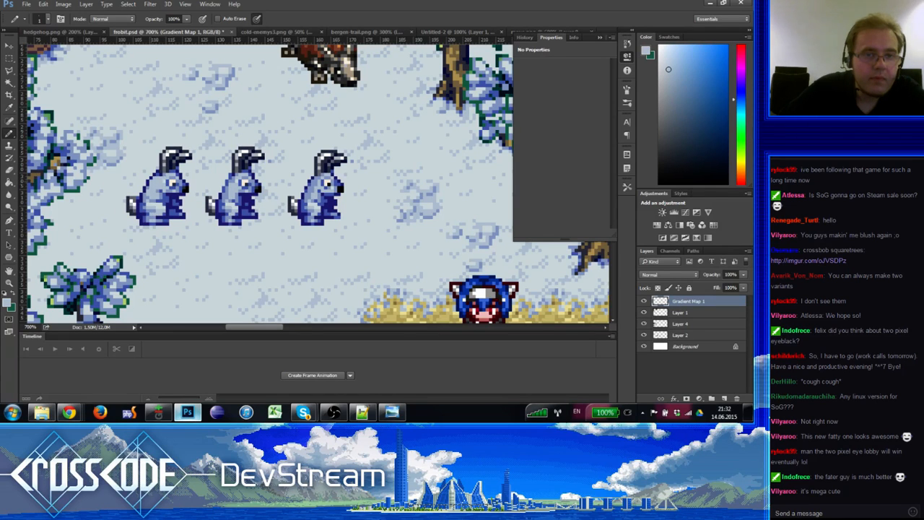
pyautogui.keyDown('alt'); pyautogui.click(149, 185); pyautogui.keyUp('alt')
pyautogui.moveTo(157, 207); pyautogui.dragTo(151, 212)
pyautogui.keyDown('alt'); pyautogui.click(166, 188); pyautogui.keyUp('alt')
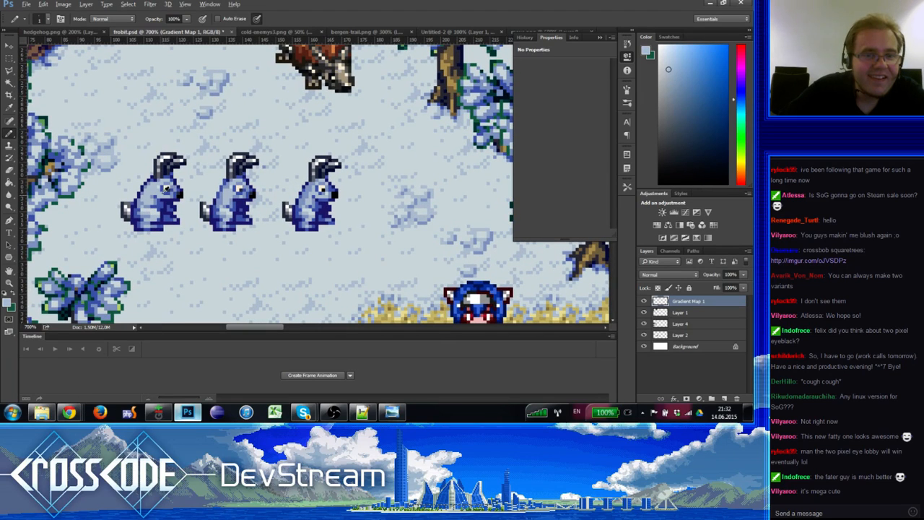
pyautogui.keyDown('alt'); pyautogui.click(164, 190); pyautogui.keyUp('alt')
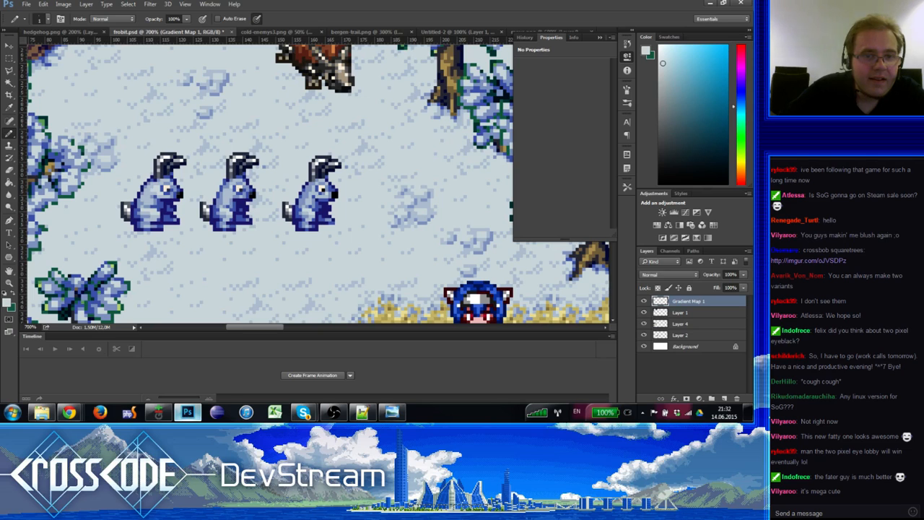
pyautogui.keyDown('alt'); pyautogui.click(160, 190); pyautogui.keyUp('alt')
pyautogui.moveTo(161, 190); pyautogui.dragTo(131, 189)
# Step: Compare the leftmost rabbit's retouched neck with the other rabbits, the scene and the concept art at several magnifications
pyautogui.press('z')
pyautogui.keyDown('alt'); pyautogui.click(88, 253); pyautogui.keyUp('alt')
pyautogui.keyDown('alt'); pyautogui.click(87, 254); pyautogui.keyUp('alt')
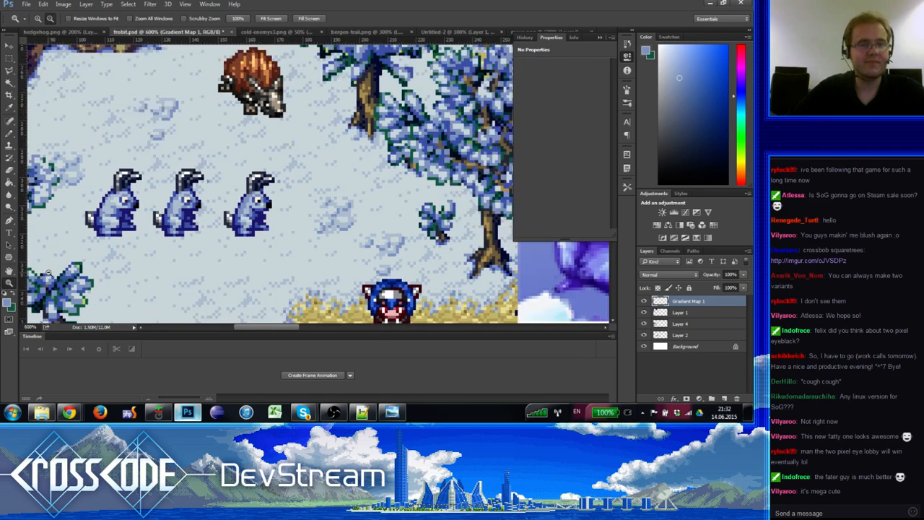
pyautogui.keyDown('alt'); pyautogui.click(84, 256); pyautogui.keyUp('alt')
pyautogui.keyDown('alt'); pyautogui.click(84, 255); pyautogui.keyUp('alt')
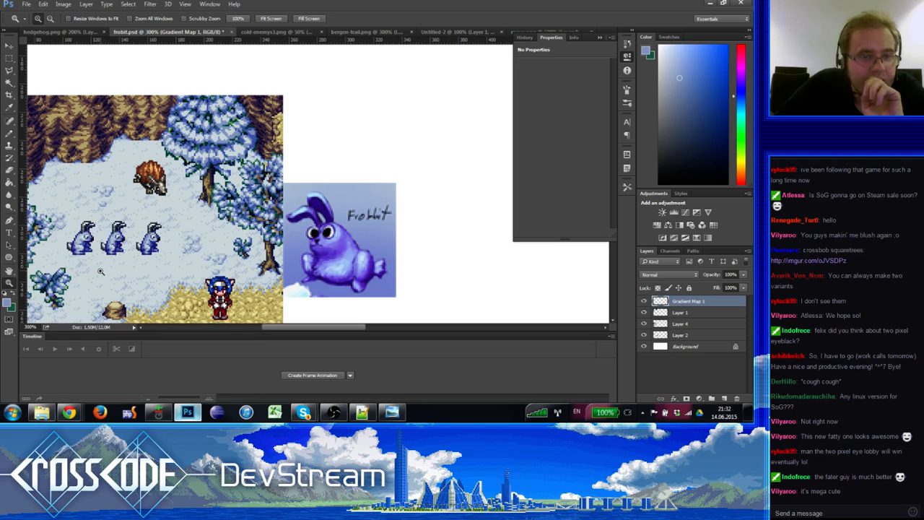
pyautogui.click(81, 255)
pyautogui.click(81, 254)
pyautogui.click(81, 255)
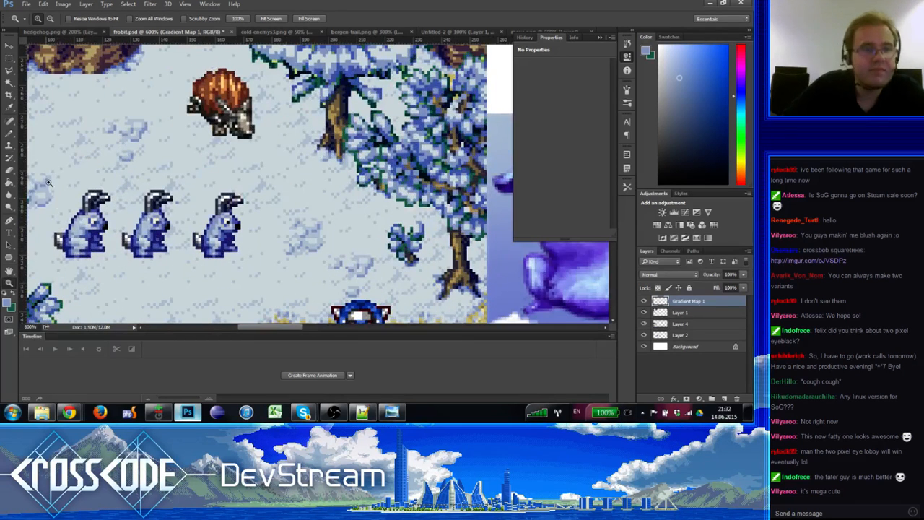
# Step: Rework the leftmost rabbit's nape outline in sampled medium blue and dark navy, erasing excess outline pixels
pyautogui.click(9, 133)
pyautogui.keyDown('alt'); pyautogui.click(81, 212); pyautogui.keyUp('alt')
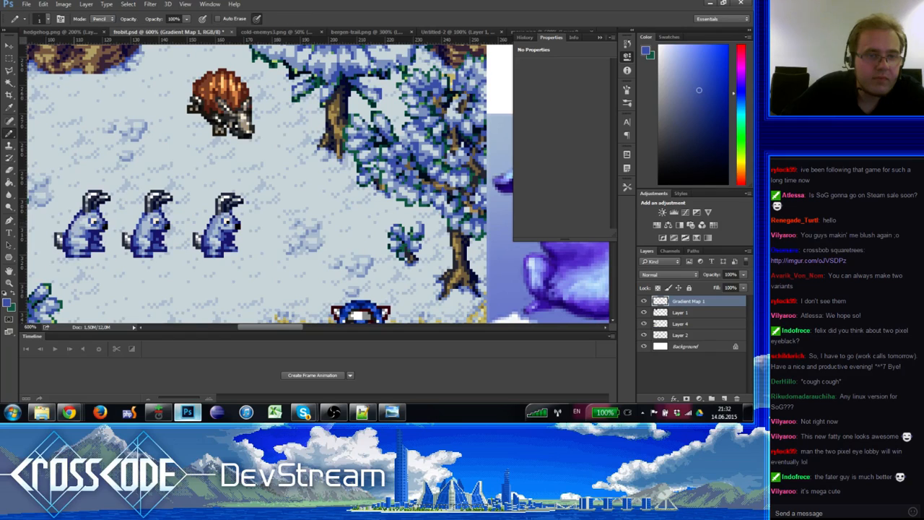
pyautogui.keyDown('alt'); pyautogui.click(78, 218); pyautogui.keyUp('alt')
pyautogui.press('e')
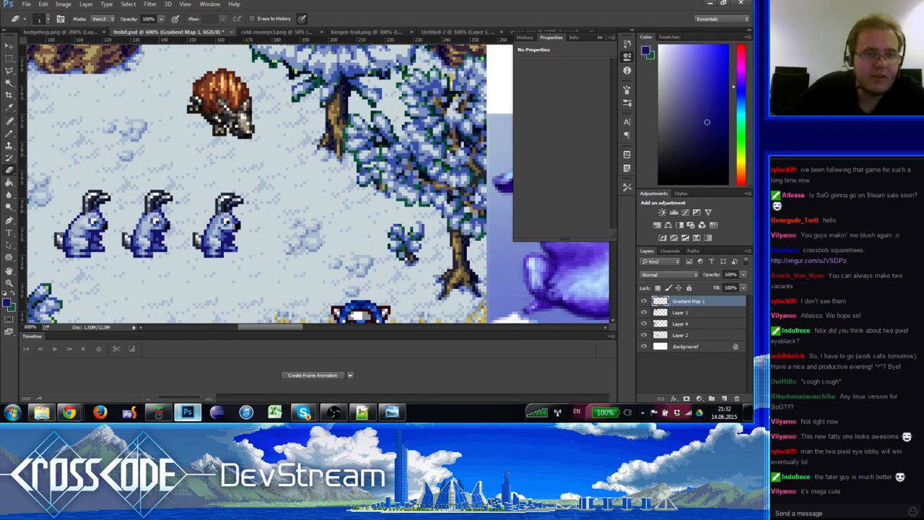
pyautogui.press('b')
pyautogui.keyDown('alt'); pyautogui.click(98, 208); pyautogui.keyUp('alt')
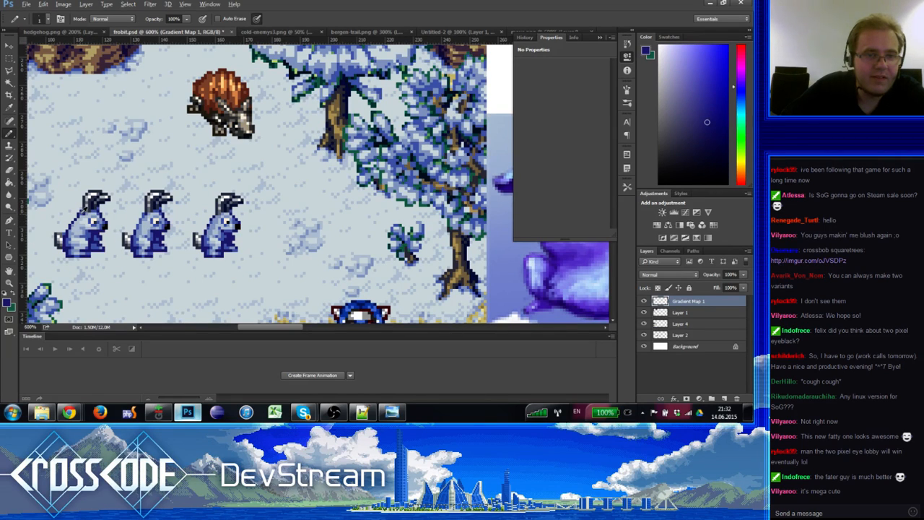
pyautogui.keyDown('alt'); pyautogui.click(80, 216); pyautogui.keyUp('alt')
pyautogui.keyDown('alt'); pyautogui.click(77, 216); pyautogui.keyUp('alt')
pyautogui.keyDown('alt'); pyautogui.click(78, 216); pyautogui.keyUp('alt')
pyautogui.keyDown('alt'); pyautogui.click(76, 216); pyautogui.keyUp('alt')
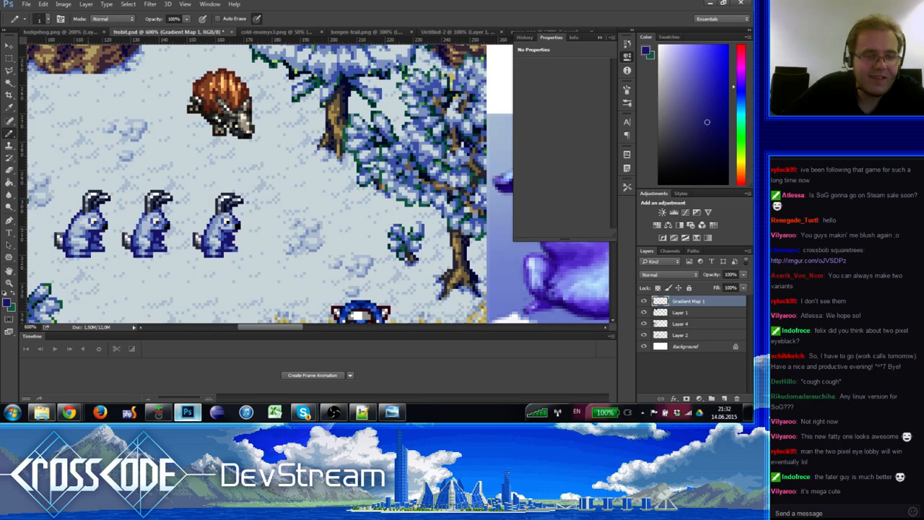
# Step: Refine the leftmost rabbit's upper back contour with pencil pixels in medium blue and dark navy, trimming it with the Eraser
pyautogui.keyDown('alt'); pyautogui.click(88, 231); pyautogui.keyUp('alt')
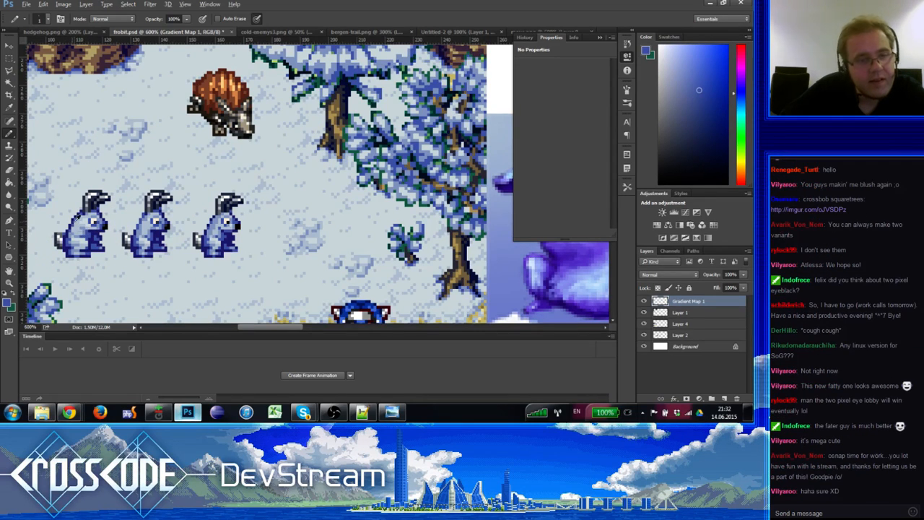
pyautogui.keyDown('alt'); pyautogui.click(75, 221); pyautogui.keyUp('alt')
pyautogui.press('e')
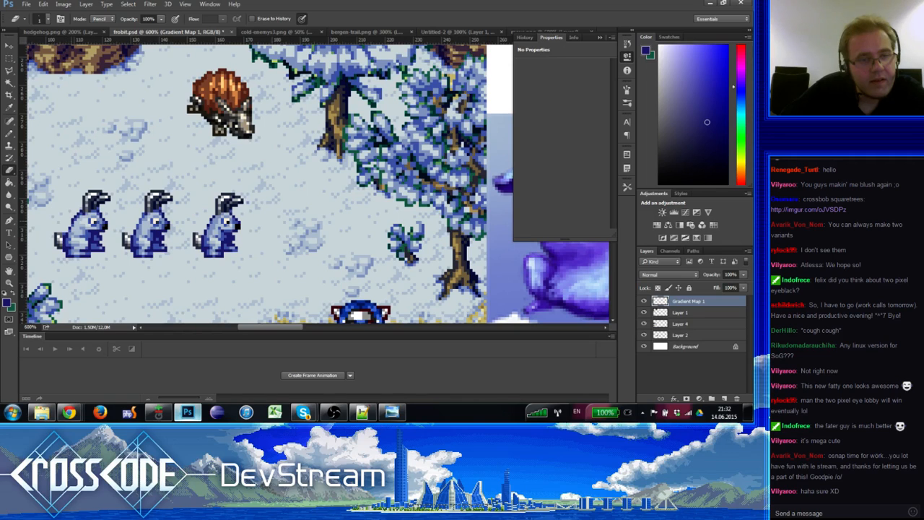
pyautogui.keyDown('alt'); pyautogui.click(75, 217); pyautogui.keyUp('alt')
pyautogui.press('b')
pyautogui.keyDown('alt'); pyautogui.click(75, 231); pyautogui.keyUp('alt')
pyautogui.keyDown('alt'); pyautogui.click(75, 231); pyautogui.keyUp('alt')
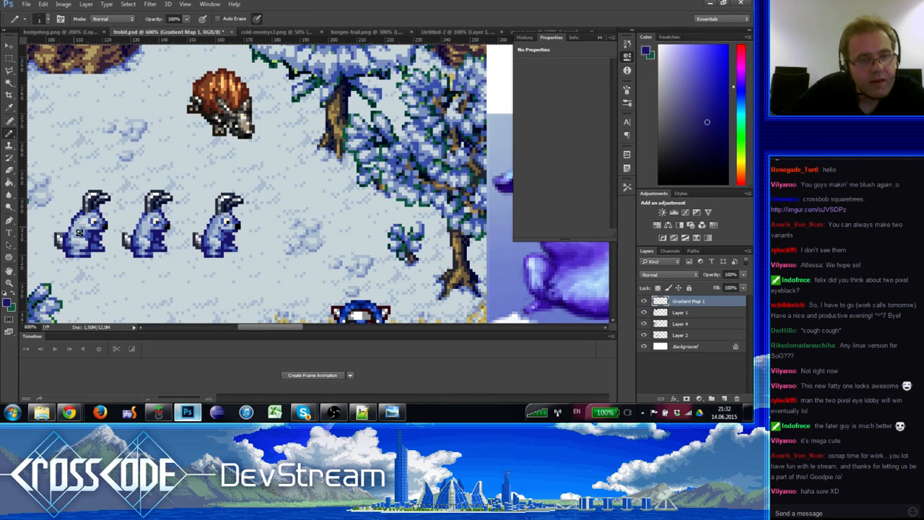
pyautogui.press('e')
pyautogui.press('b')
pyautogui.keyDown('alt'); pyautogui.click(73, 227); pyautogui.keyUp('alt')
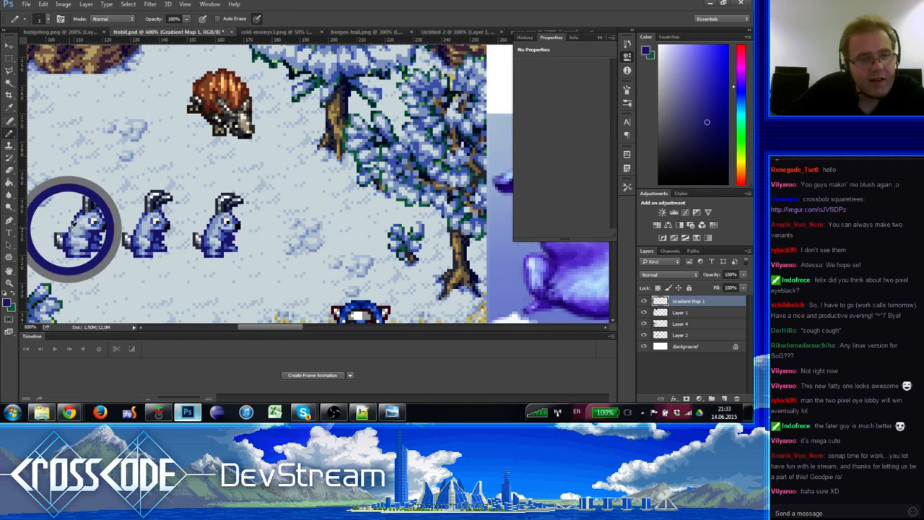
pyautogui.keyDown('alt'); pyautogui.click(78, 219); pyautogui.keyUp('alt')
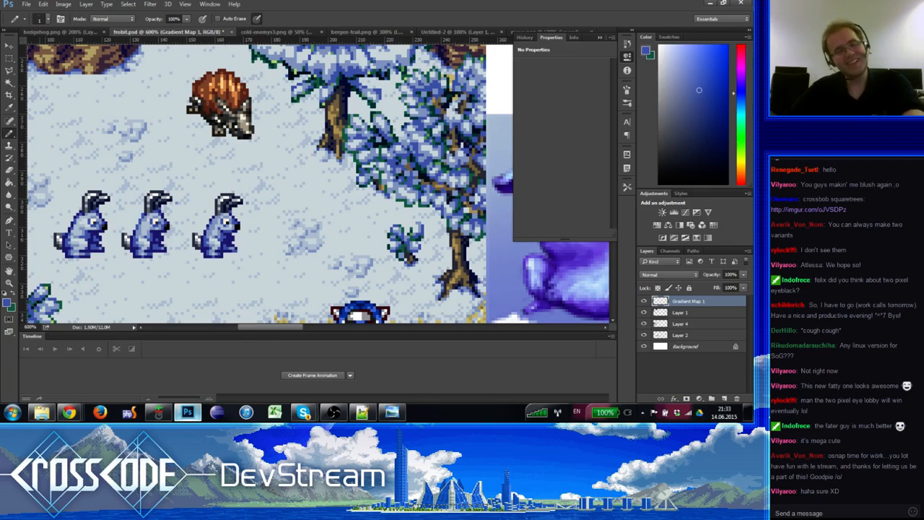
# Step: Examine the leftmost rabbit's new back contour beside the other rabbits and the concept art at reduced magnifications
pyautogui.click(9, 283)
pyautogui.keyDown('alt'); pyautogui.click(37, 273); pyautogui.keyUp('alt')
pyautogui.keyDown('alt'); pyautogui.click(38, 272); pyautogui.keyUp('alt')
pyautogui.keyDown('alt'); pyautogui.click(37, 272); pyautogui.keyUp('alt')
pyautogui.keyDown('alt'); pyautogui.click(38, 272); pyautogui.keyUp('alt')
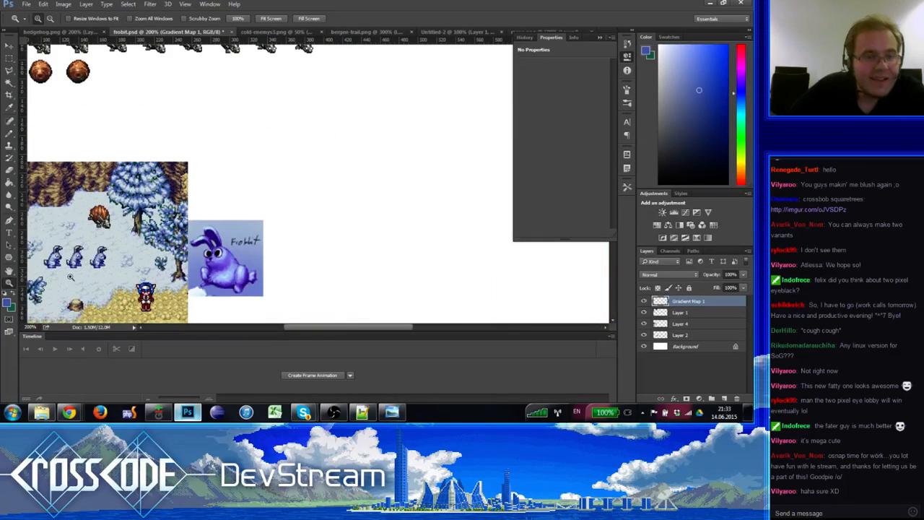
pyautogui.click(61, 276)
pyautogui.keyDown('alt'); pyautogui.click(62, 276); pyautogui.keyUp('alt')
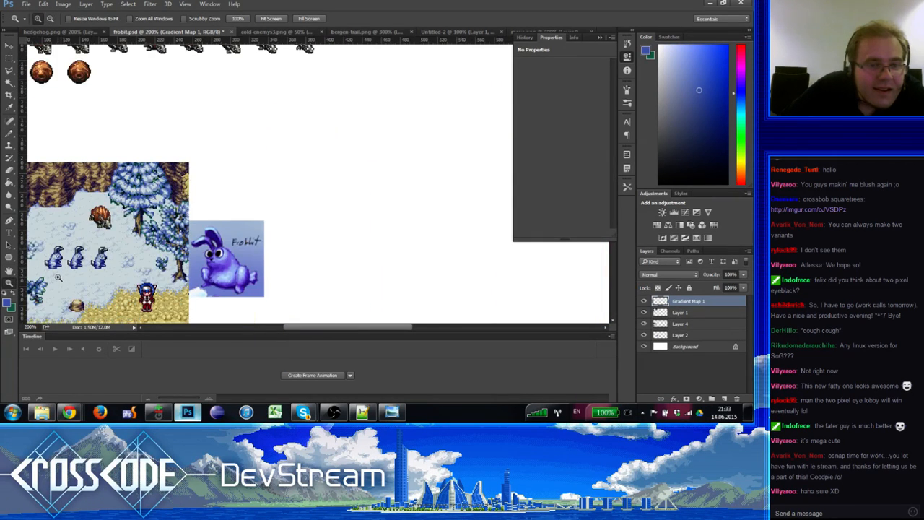
pyautogui.click(58, 279)
pyautogui.click(59, 280)
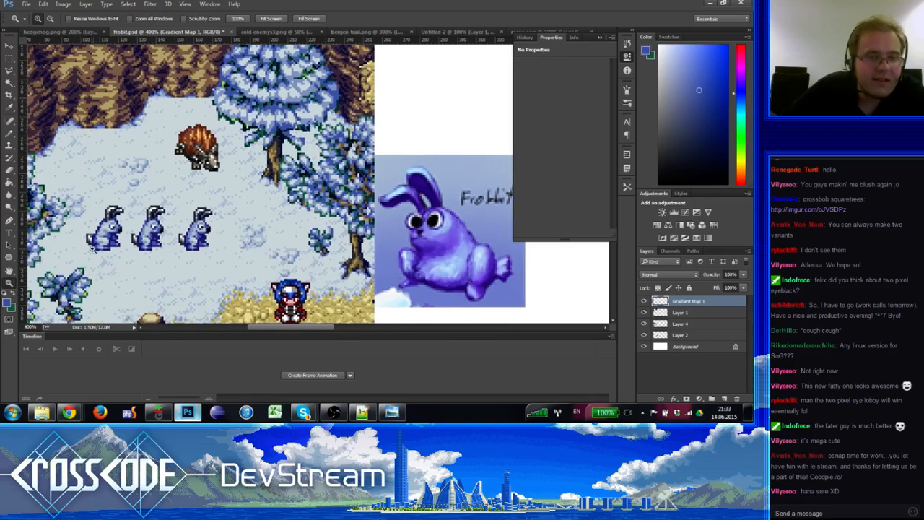
pyautogui.click(58, 280)
# Step: Retouch the leftmost rabbit's belly and upper back with pencil pixels in sampled medium blue, cleaning the edge with the Eraser
pyautogui.click(9, 133)
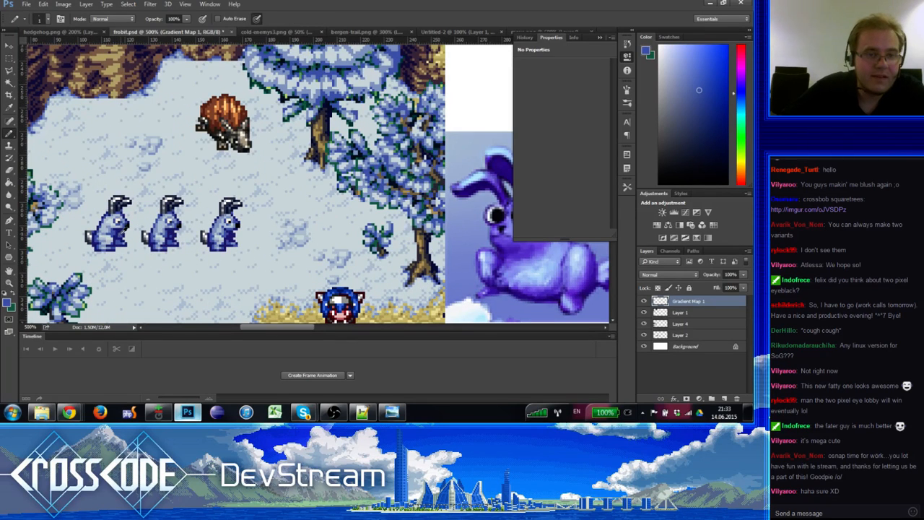
pyautogui.keyDown('alt'); pyautogui.click(121, 232); pyautogui.keyUp('alt')
pyautogui.moveTo(217, 224); pyautogui.dragTo(201, 211)
pyautogui.keyDown('alt'); pyautogui.click(90, 217); pyautogui.keyUp('alt')
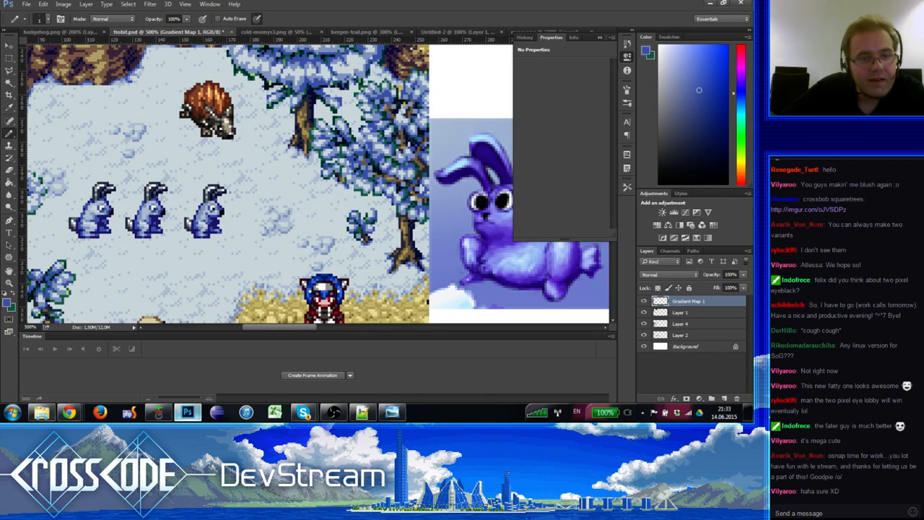
pyautogui.keyDown('alt'); pyautogui.click(85, 208); pyautogui.keyUp('alt')
pyautogui.press('e')
pyautogui.press('b')
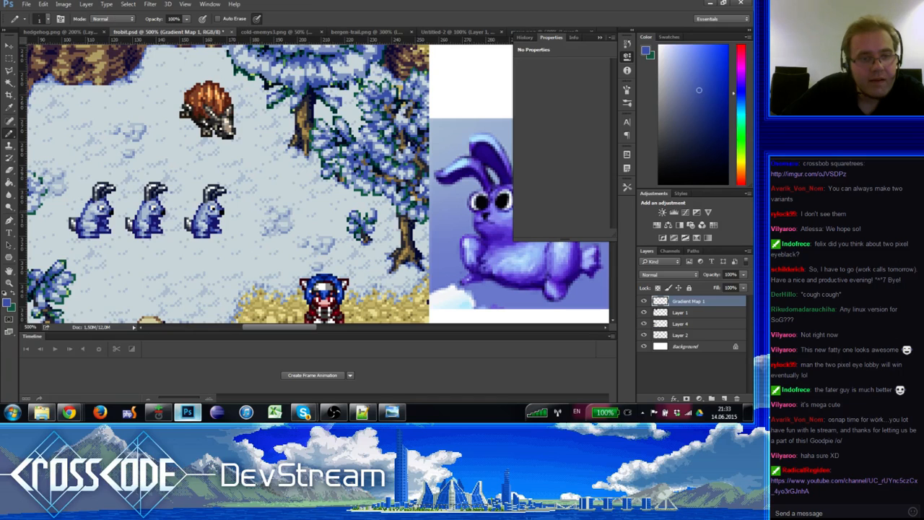
# Step: Adjust the leftmost rabbit's shading and outline behind the head in sampled pale blue, medium blue and dark navy
pyautogui.keyDown('alt'); pyautogui.click(88, 209); pyautogui.keyUp('alt')
pyautogui.click(96, 211)
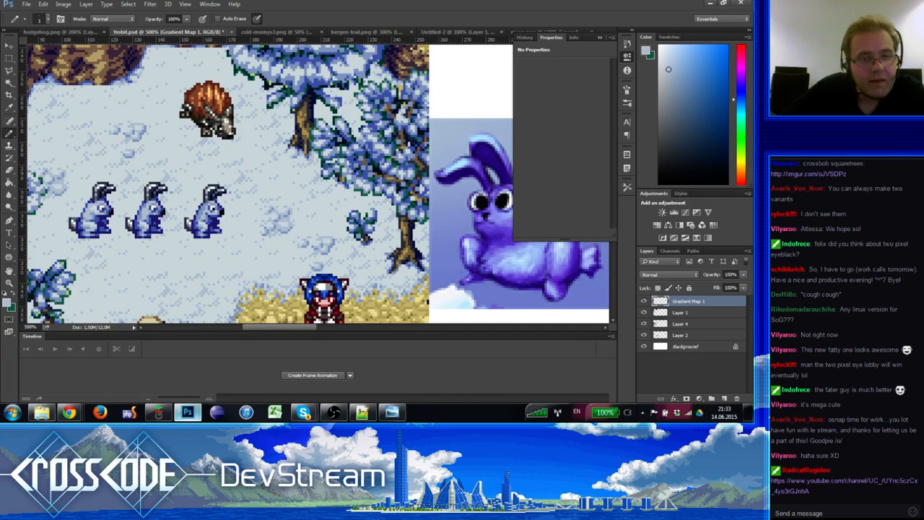
pyautogui.keyDown('alt'); pyautogui.click(95, 208); pyautogui.keyUp('alt')
pyautogui.moveTo(93, 224); pyautogui.dragTo(103, 204)
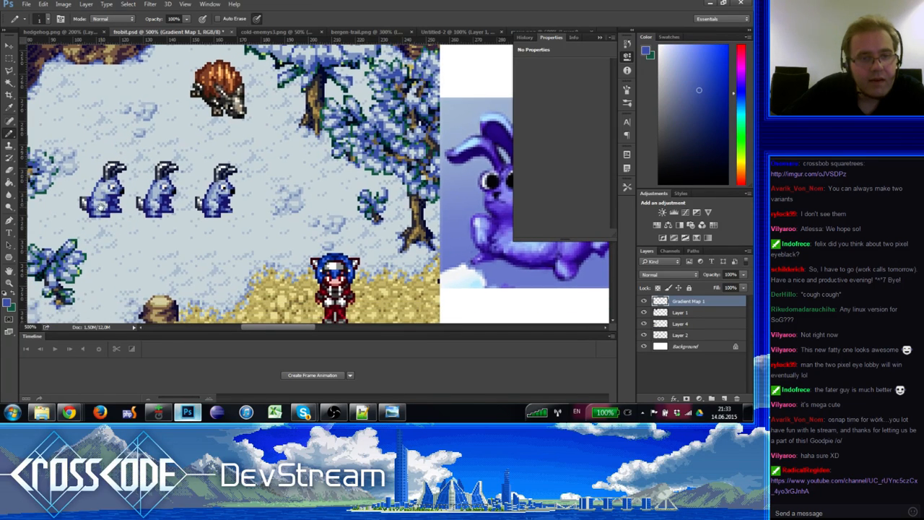
pyautogui.keyDown('alt'); pyautogui.click(102, 181); pyautogui.keyUp('alt')
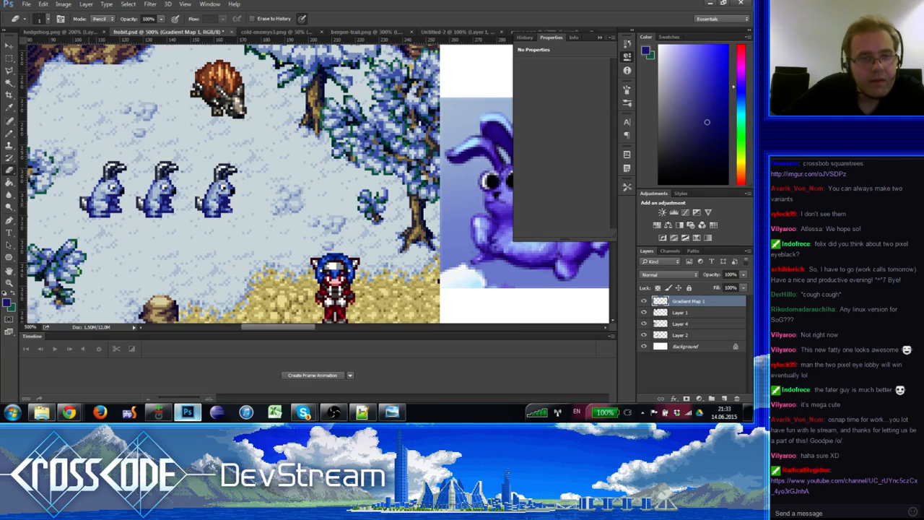
pyautogui.keyDown('alt'); pyautogui.click(103, 179); pyautogui.keyUp('alt')
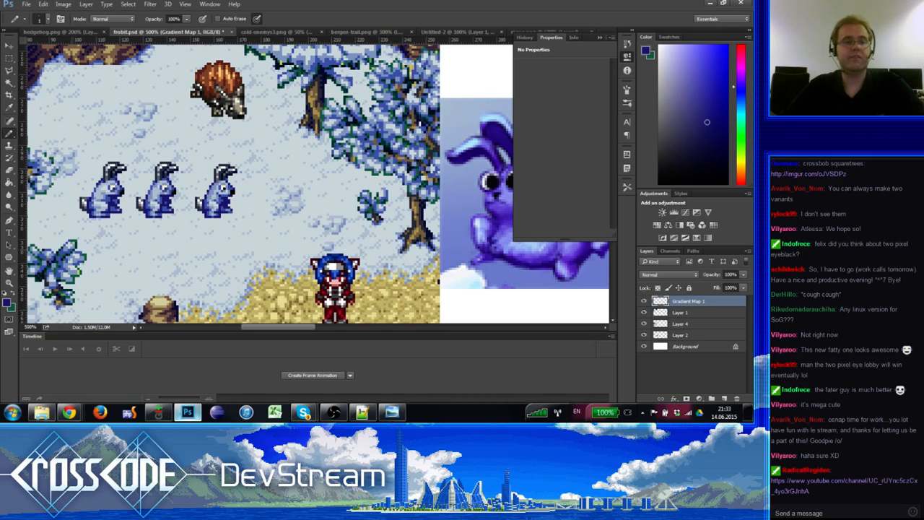
# Step: Check the leftmost rabbit's silhouette and shading against the other two rabbits, the player character and the concept art
pyautogui.click(9, 283)
pyautogui.click(41, 269)
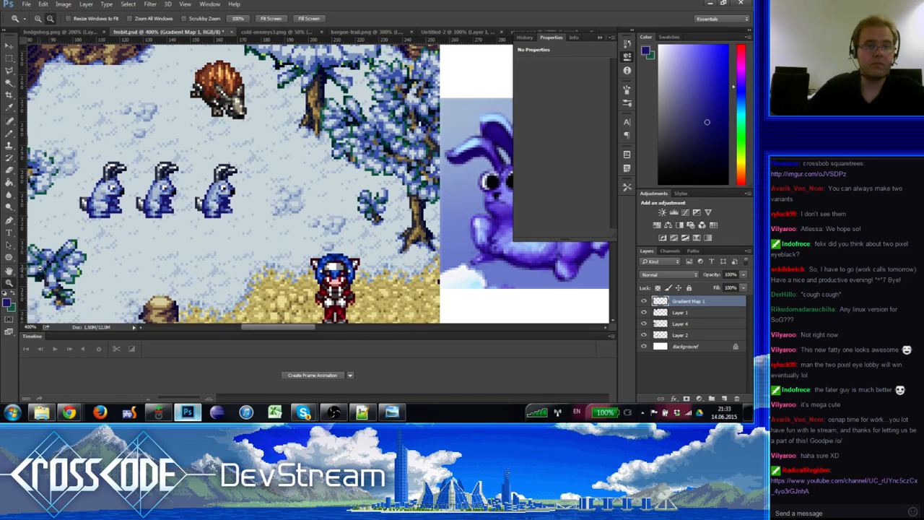
pyautogui.keyDown('alt'); pyautogui.click(40, 269); pyautogui.keyUp('alt')
pyautogui.keyDown('alt'); pyautogui.click(88, 248); pyautogui.keyUp('alt')
pyautogui.keyDown('alt'); pyautogui.click(92, 243); pyautogui.keyUp('alt')
pyautogui.click(129, 212)
pyautogui.click(130, 213)
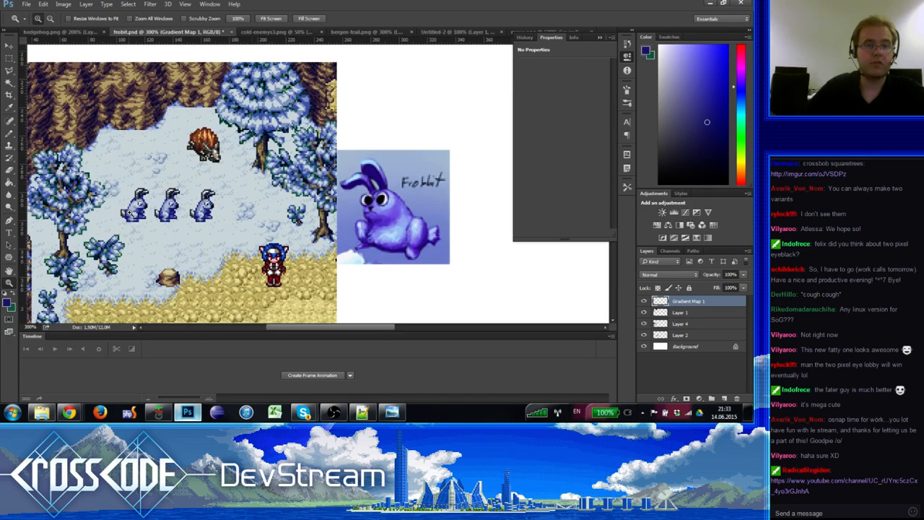
pyautogui.click(134, 215)
pyautogui.click(133, 215)
pyautogui.keyDown('alt'); pyautogui.click(135, 215); pyautogui.keyUp('alt')
pyautogui.keyDown('alt'); pyautogui.click(134, 215); pyautogui.keyUp('alt')
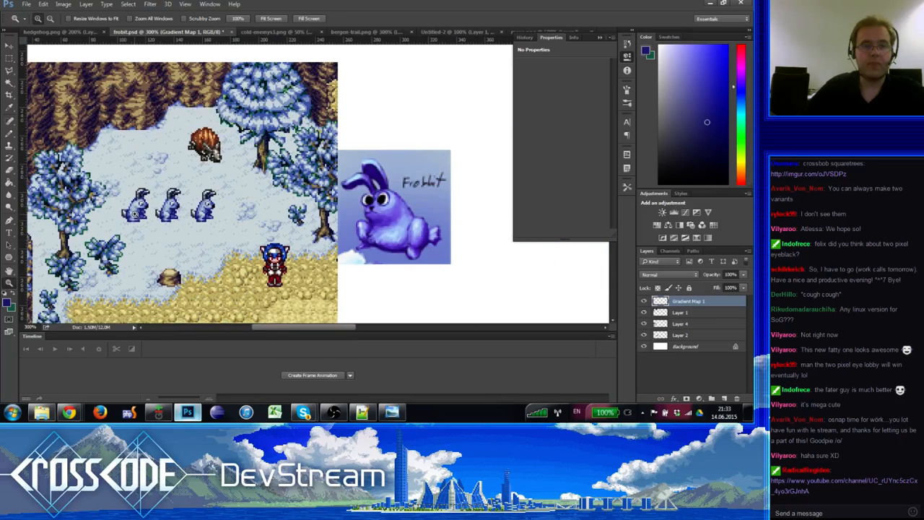
pyautogui.click(118, 209)
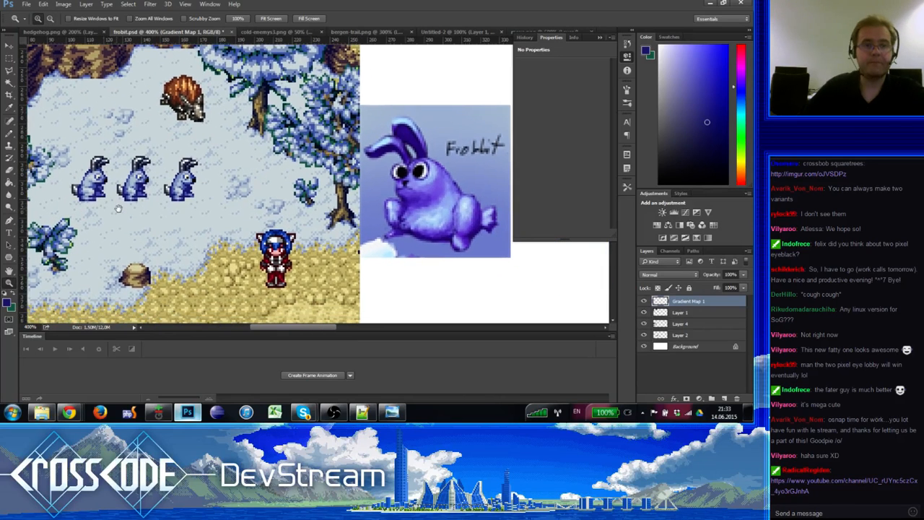
pyautogui.click(8, 70)
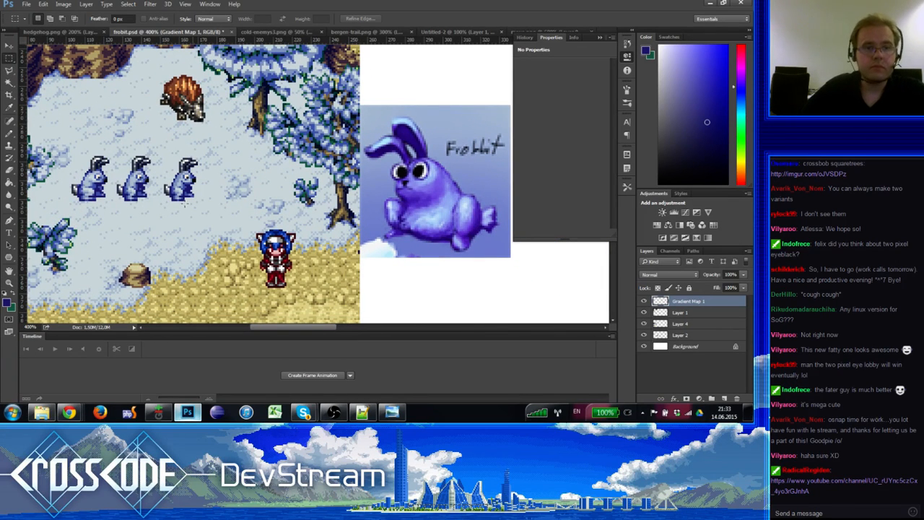
pyautogui.moveTo(213, 218); pyautogui.dragTo(61, 142)
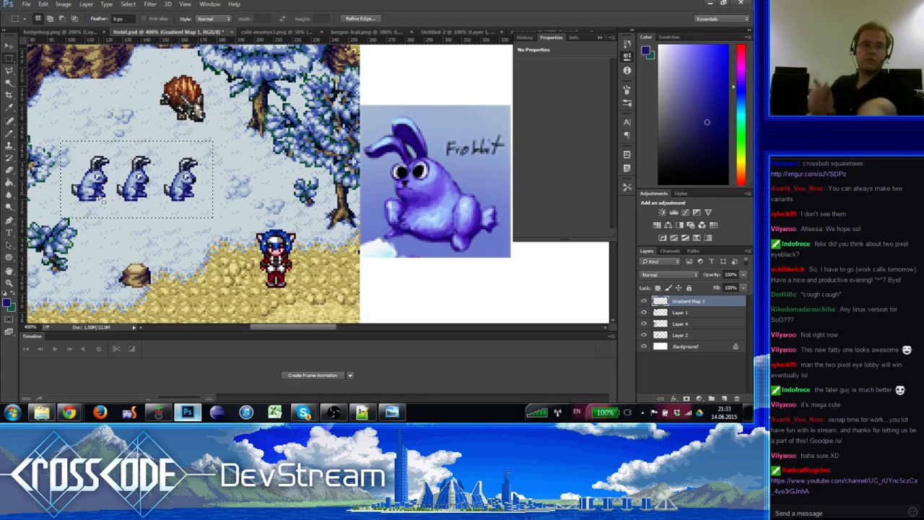
pyautogui.hotkey('ctrl', 'space')
pyautogui.keyDown('ctrl'); pyautogui.click(74, 197); pyautogui.keyUp('ctrl')
pyautogui.keyDown('ctrl'); pyautogui.click(74, 197); pyautogui.keyUp('ctrl')
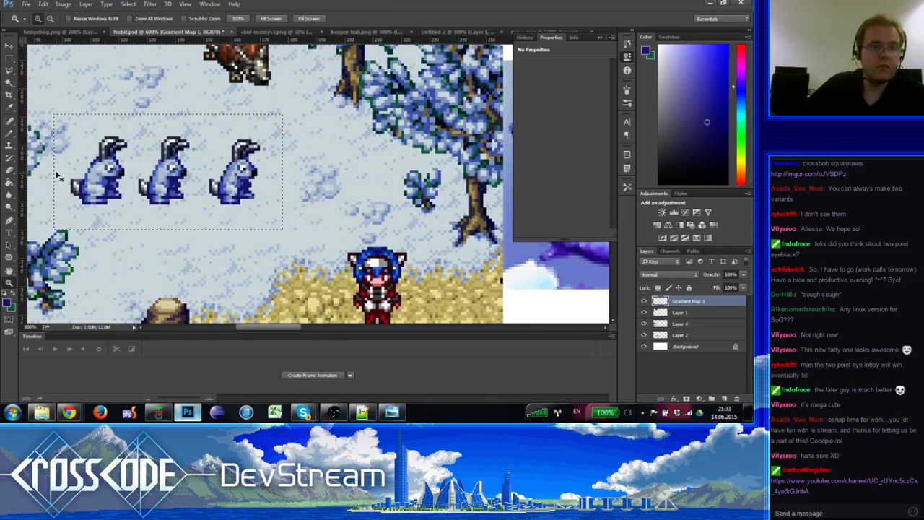
pyautogui.hotkey('ctrl', 'd')
# Step: Rework the shading of the leftmost rabbit's haunch and belly with pencil pixels in sampled medium and pale blues
pyautogui.press('b')
pyautogui.keyDown('alt'); pyautogui.click(100, 180); pyautogui.keyUp('alt')
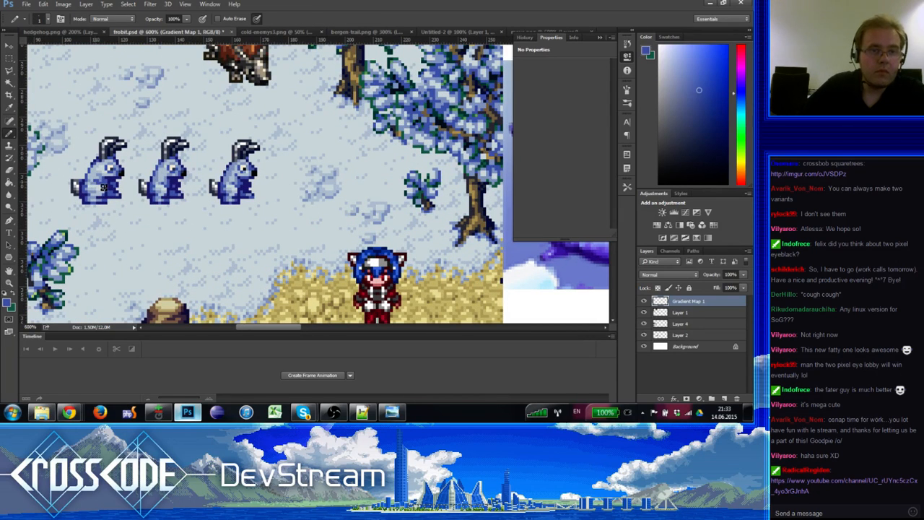
pyautogui.keyDown('alt'); pyautogui.click(98, 184); pyautogui.keyUp('alt')
pyautogui.keyDown('alt'); pyautogui.click(97, 184); pyautogui.keyUp('alt')
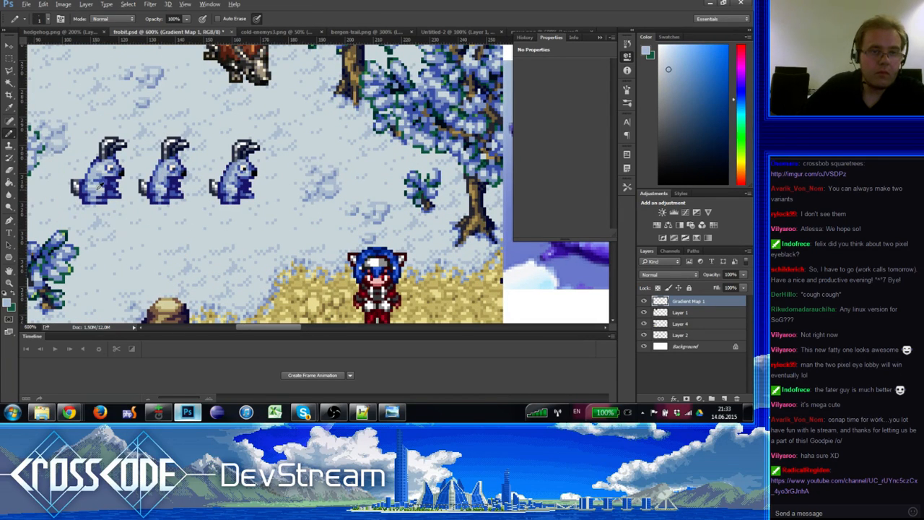
pyautogui.keyDown('alt'); pyautogui.click(94, 188); pyautogui.keyUp('alt')
pyautogui.keyDown('alt'); pyautogui.click(99, 189); pyautogui.keyUp('alt')
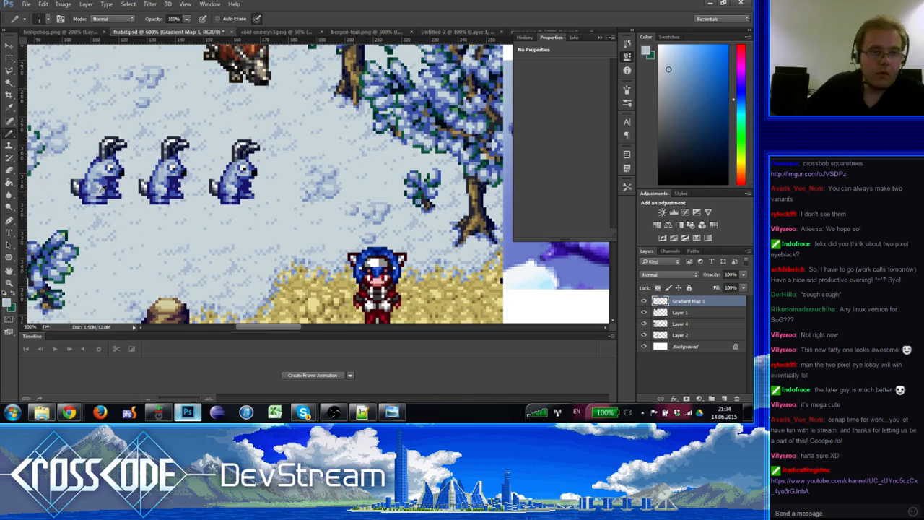
pyautogui.keyDown('alt'); pyautogui.click(99, 185); pyautogui.keyUp('alt')
pyautogui.keyDown('alt'); pyautogui.click(93, 188); pyautogui.keyUp('alt')
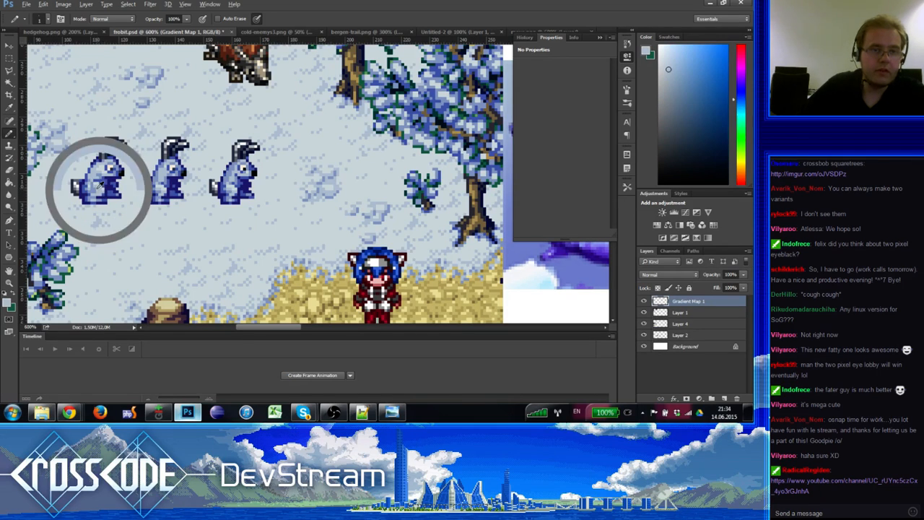
pyautogui.keyDown('alt'); pyautogui.click(90, 190); pyautogui.keyUp('alt')
pyautogui.keyDown('alt'); pyautogui.click(102, 185); pyautogui.keyUp('alt')
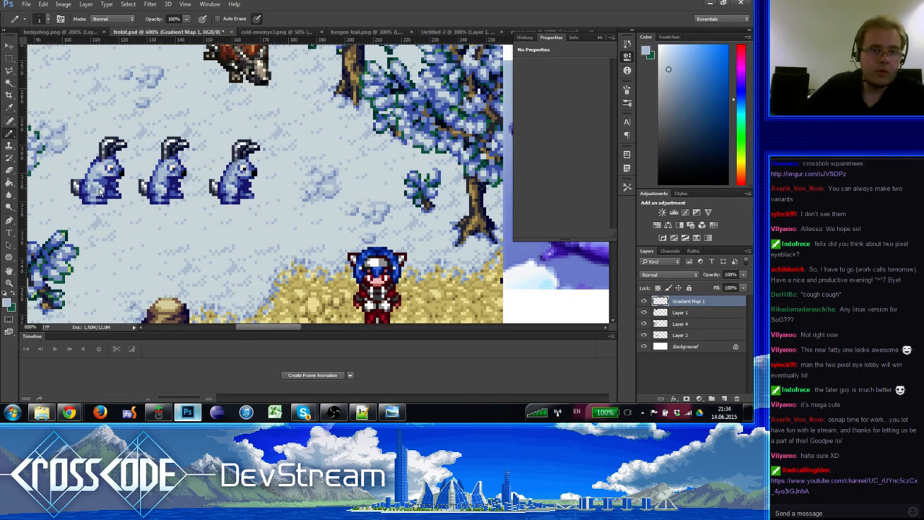
pyautogui.keyDown('alt'); pyautogui.click(103, 191); pyautogui.keyUp('alt')
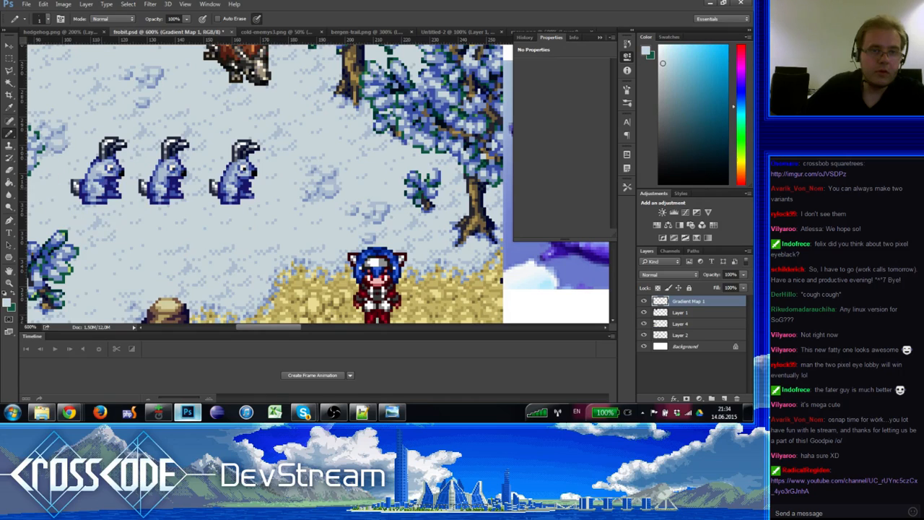
pyautogui.keyDown('alt'); pyautogui.click(99, 189); pyautogui.keyUp('alt')
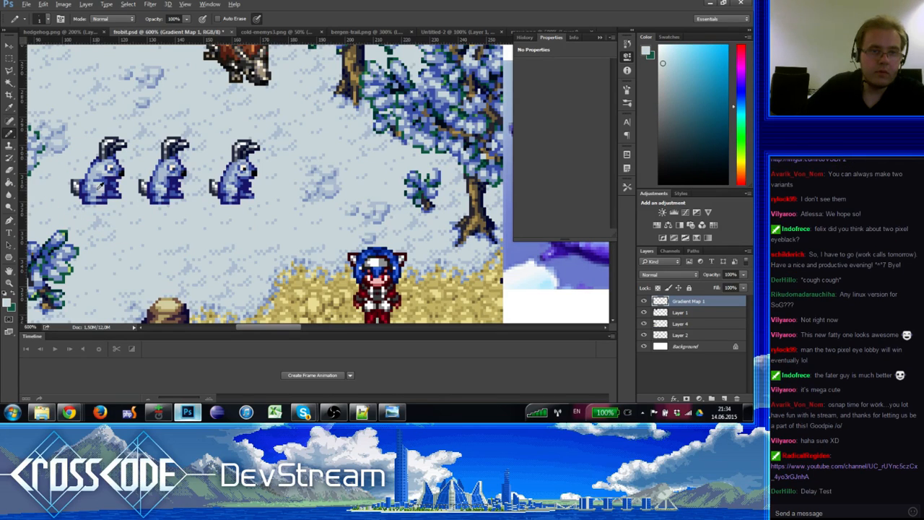
pyautogui.keyDown('alt'); pyautogui.click(99, 186); pyautogui.keyUp('alt')
# Step: Retouch the leftmost rabbit's cheek, chest and front leg with the Pencil in sampled medium blue, pale blue and dark navy
pyautogui.keyDown('alt'); pyautogui.click(109, 171); pyautogui.keyUp('alt')
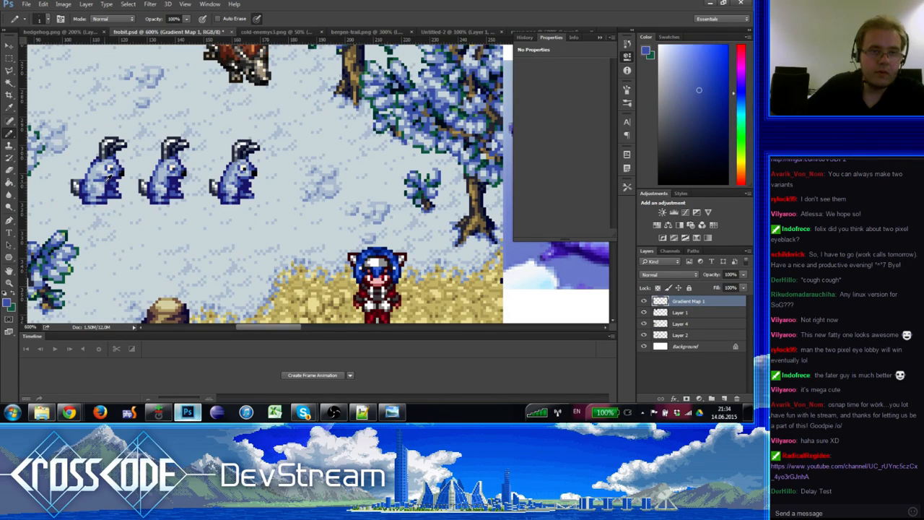
pyautogui.keyDown('alt'); pyautogui.click(107, 171); pyautogui.keyUp('alt')
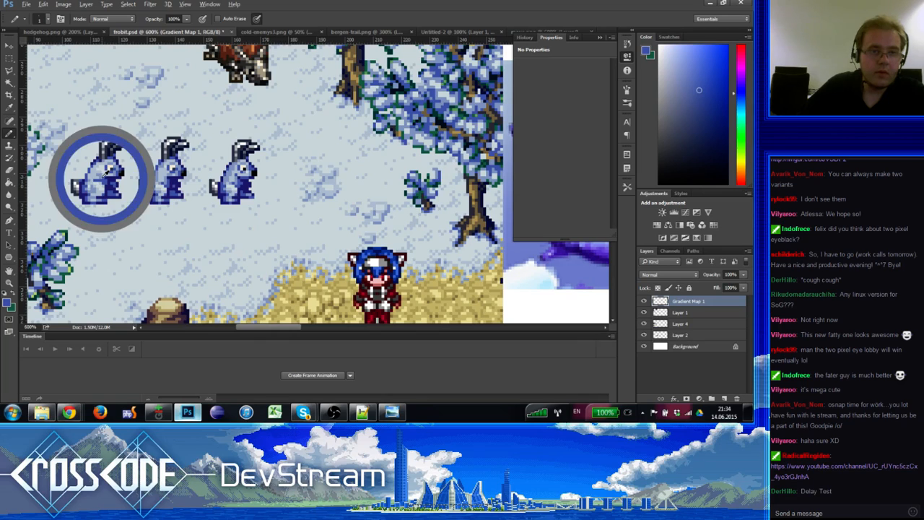
pyautogui.keyDown('alt'); pyautogui.click(107, 171); pyautogui.keyUp('alt')
pyautogui.keyDown('alt'); pyautogui.click(101, 187); pyautogui.keyUp('alt')
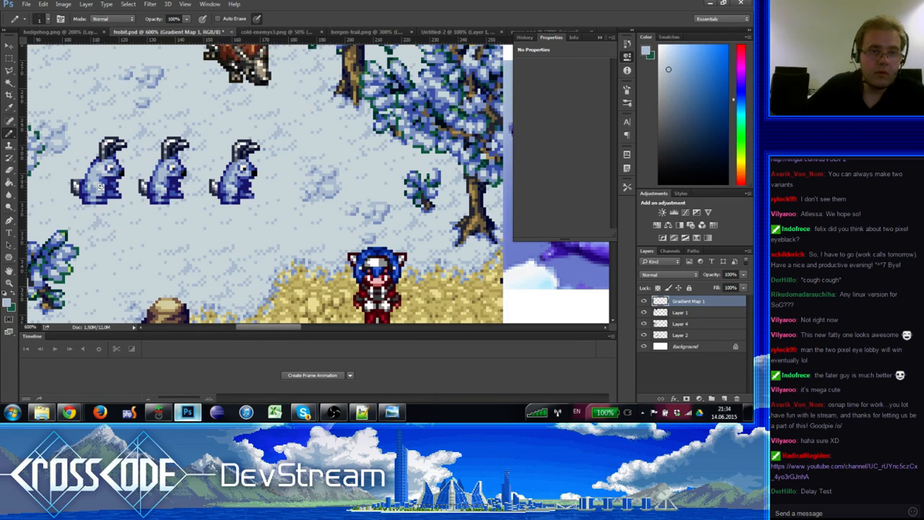
pyautogui.keyDown('alt'); pyautogui.click(101, 187); pyautogui.keyUp('alt')
pyautogui.keyDown('alt'); pyautogui.click(97, 180); pyautogui.keyUp('alt')
pyautogui.keyDown('alt'); pyautogui.click(102, 177); pyautogui.keyUp('alt')
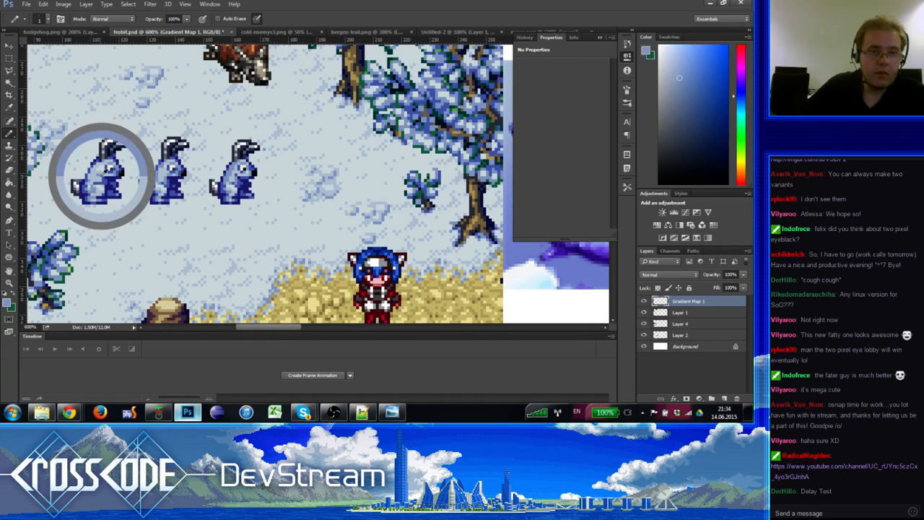
pyautogui.keyDown('alt'); pyautogui.click(102, 178); pyautogui.keyUp('alt')
pyautogui.keyDown('alt'); pyautogui.click(102, 178); pyautogui.keyUp('alt')
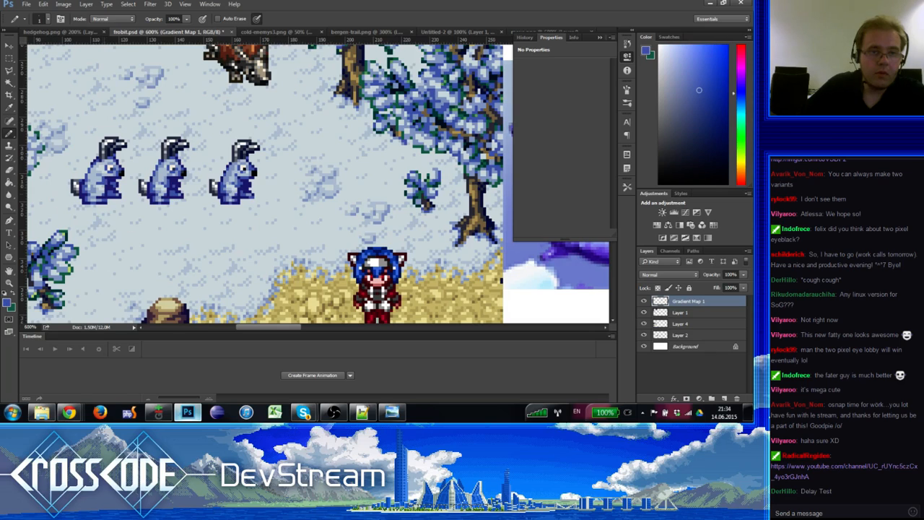
pyautogui.keyDown('alt'); pyautogui.click(111, 187); pyautogui.keyUp('alt')
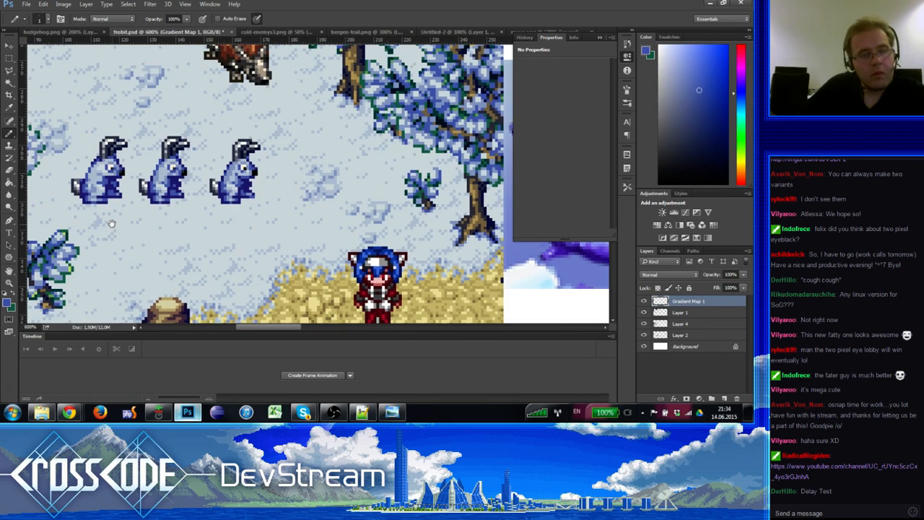
pyautogui.keyDown('alt'); pyautogui.click(110, 188); pyautogui.keyUp('alt')
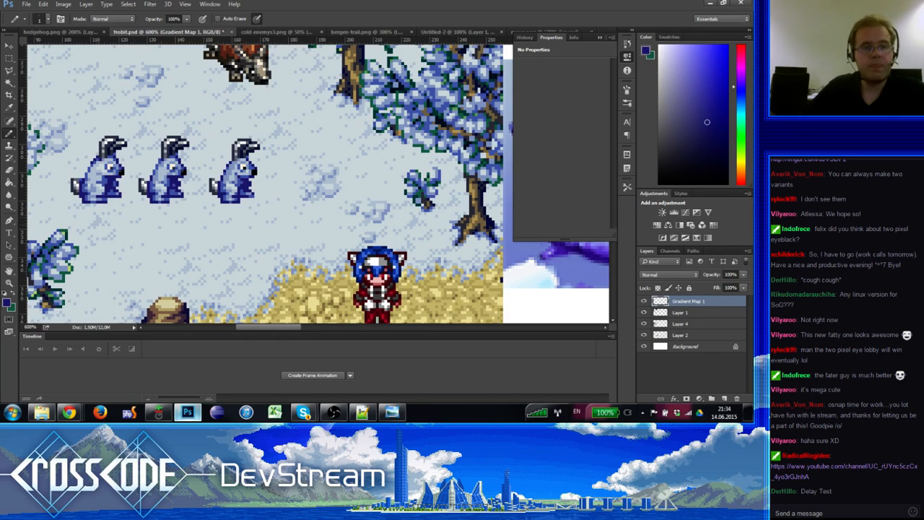
pyautogui.keyDown('alt'); pyautogui.click(109, 167); pyautogui.keyUp('alt')
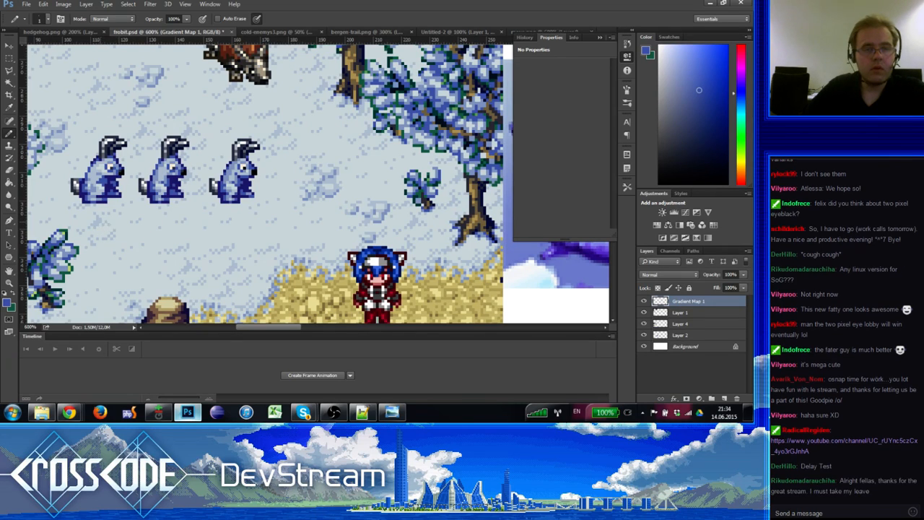
# Step: Check the leftmost rabbit's reworked shading against the concept art and the surrounding scene at reduced magnification
pyautogui.press('z')
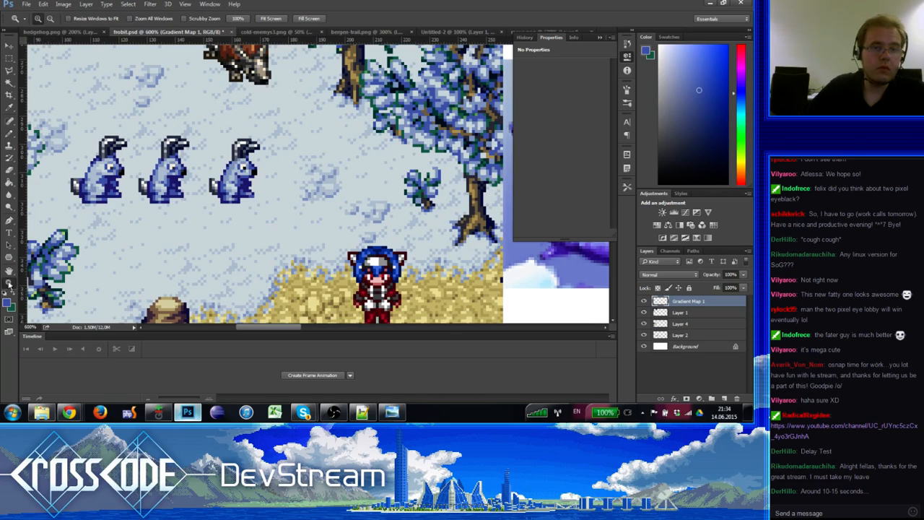
pyautogui.keyDown('alt'); pyautogui.click(74, 238); pyautogui.keyUp('alt')
pyautogui.keyDown('alt'); pyautogui.click(74, 238); pyautogui.keyUp('alt')
pyautogui.keyDown('alt'); pyautogui.click(73, 238); pyautogui.keyUp('alt')
pyautogui.keyDown('alt'); pyautogui.click(74, 238); pyautogui.keyUp('alt')
pyautogui.click(74, 238)
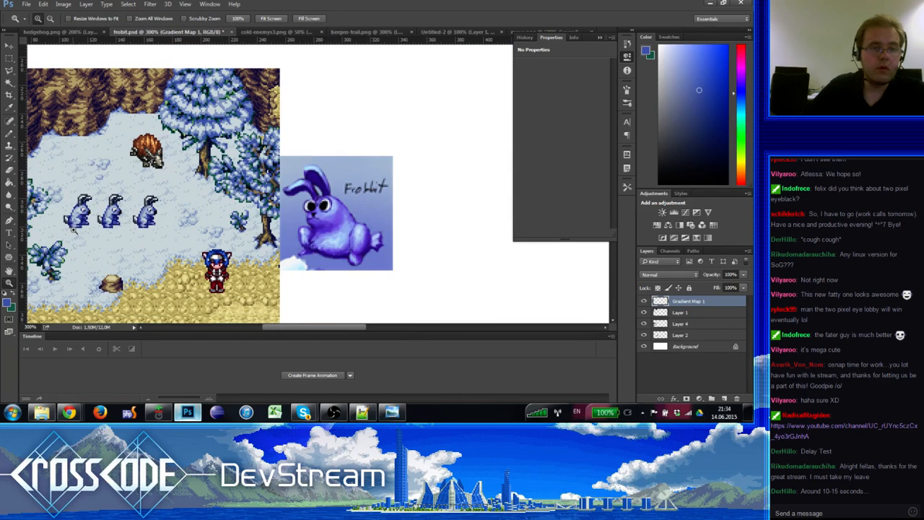
pyautogui.click(74, 237)
pyautogui.click(74, 238)
pyautogui.click(73, 237)
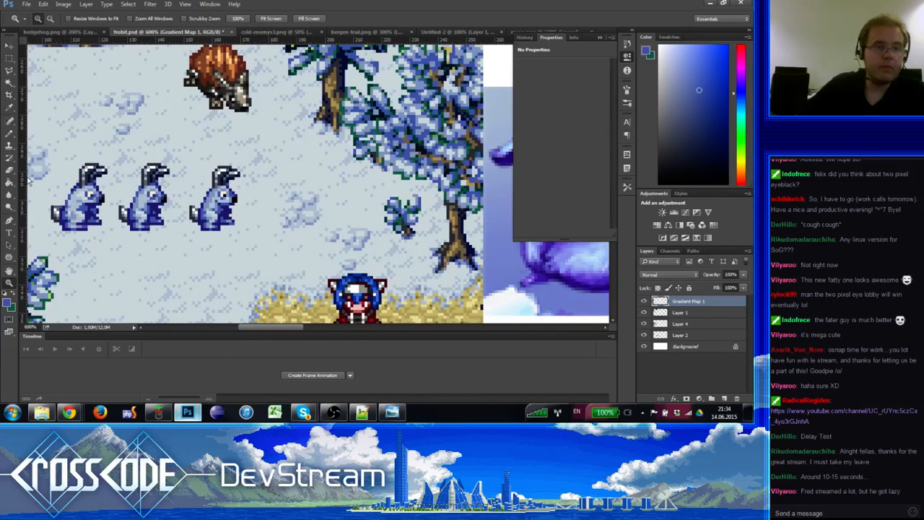
# Step: Refine the outline of the leftmost rabbit's chest and front paw with pencil pixels in sampled dark navy and medium blue
pyautogui.click(9, 134)
pyautogui.keyDown('alt'); pyautogui.click(94, 216); pyautogui.keyUp('alt')
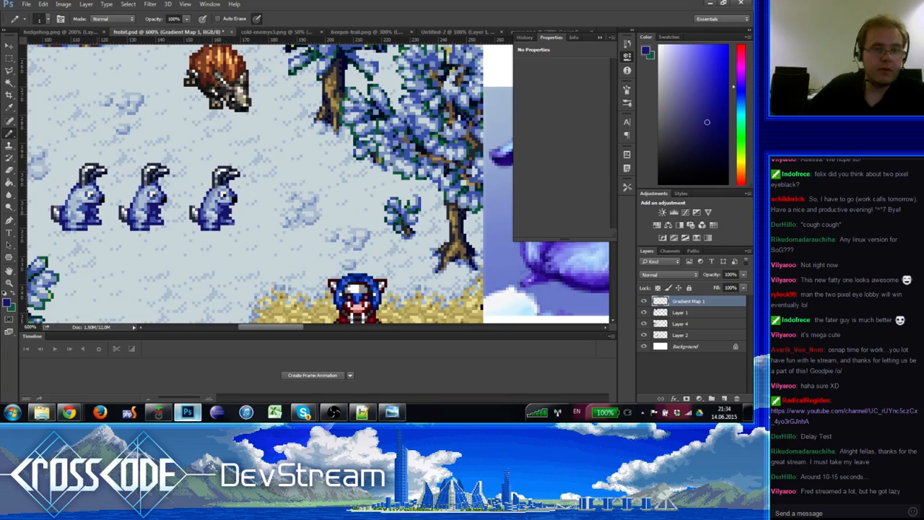
pyautogui.press('e')
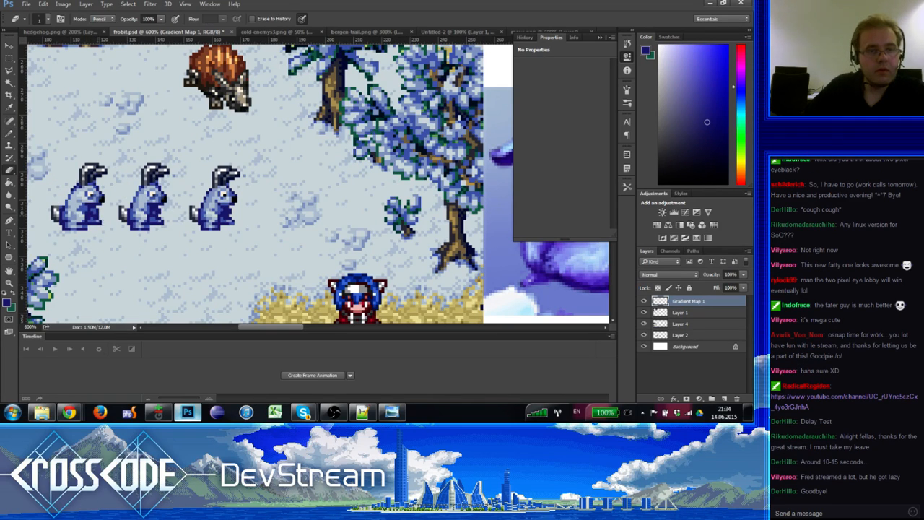
pyautogui.press('b')
pyautogui.keyDown('alt'); pyautogui.click(97, 211); pyautogui.keyUp('alt')
pyautogui.keyDown('alt'); pyautogui.click(96, 213); pyautogui.keyUp('alt')
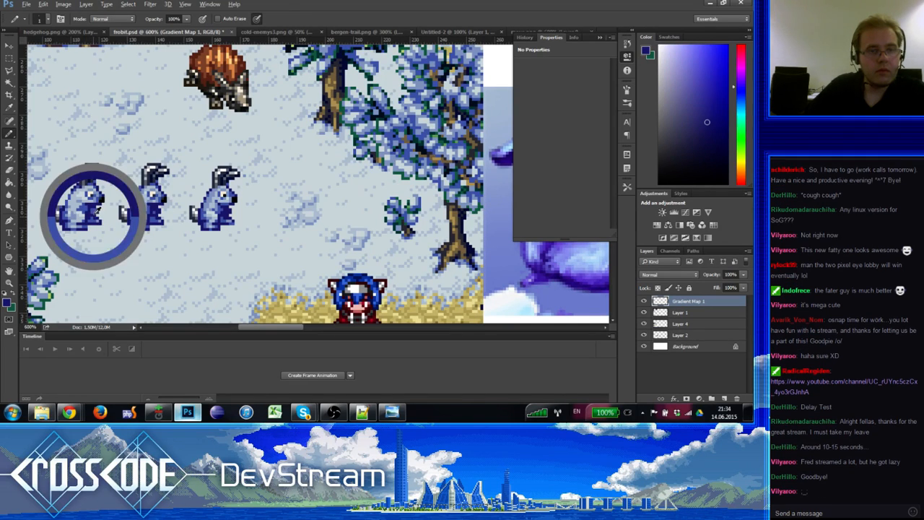
pyautogui.keyDown('alt'); pyautogui.click(93, 212); pyautogui.keyUp('alt')
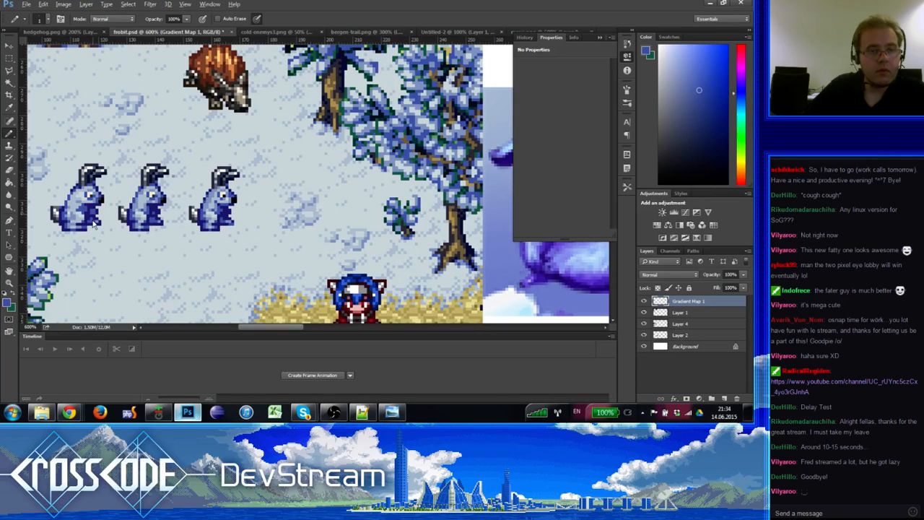
pyautogui.moveTo(104, 222)
pyautogui.mouseDown()
pyautogui.moveTo(75, 253)
pyautogui.moveTo(63, 242)
pyautogui.moveTo(70, 225)
pyautogui.moveTo(111, 214)
pyautogui.mouseUp()
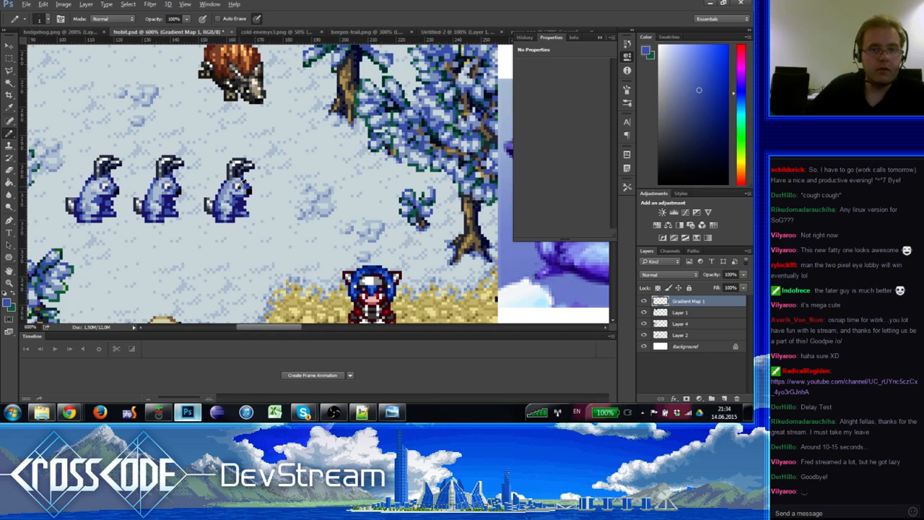
pyautogui.keyDown('alt'); pyautogui.click(158, 190); pyautogui.keyUp('alt')
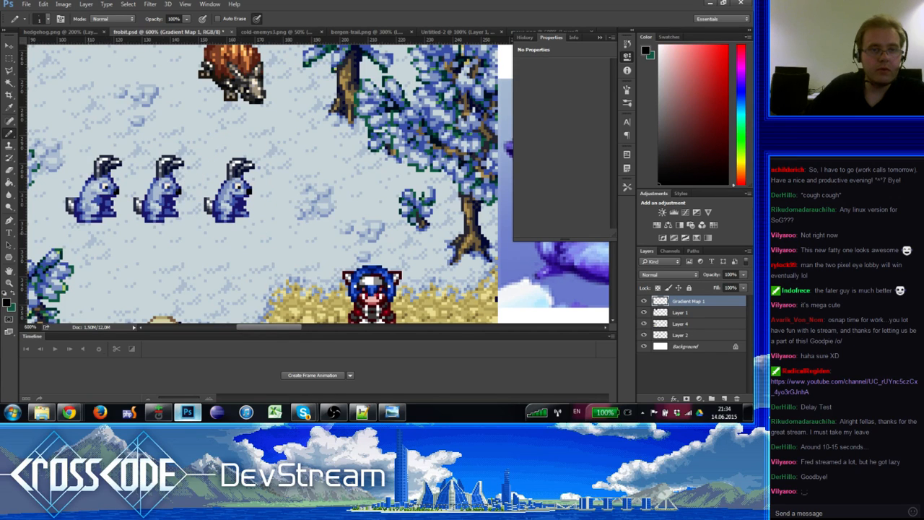
# Step: Compare the leftmost rabbit's overall shape with the hedgehog sprites, the player character and the Frobbit concept art
pyautogui.click(10, 283)
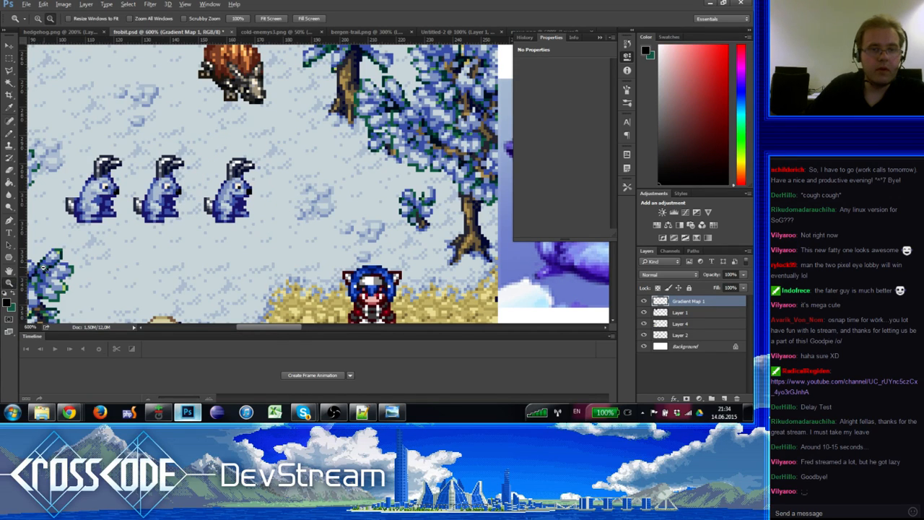
pyautogui.keyDown('alt'); pyautogui.click(47, 266); pyautogui.keyUp('alt')
pyautogui.keyDown('alt'); pyautogui.click(46, 266); pyautogui.keyUp('alt')
pyautogui.keyDown('alt'); pyautogui.click(47, 267); pyautogui.keyUp('alt')
pyautogui.keyDown('alt'); pyautogui.click(47, 266); pyautogui.keyUp('alt')
pyautogui.keyDown('alt'); pyautogui.click(46, 267); pyautogui.keyUp('alt')
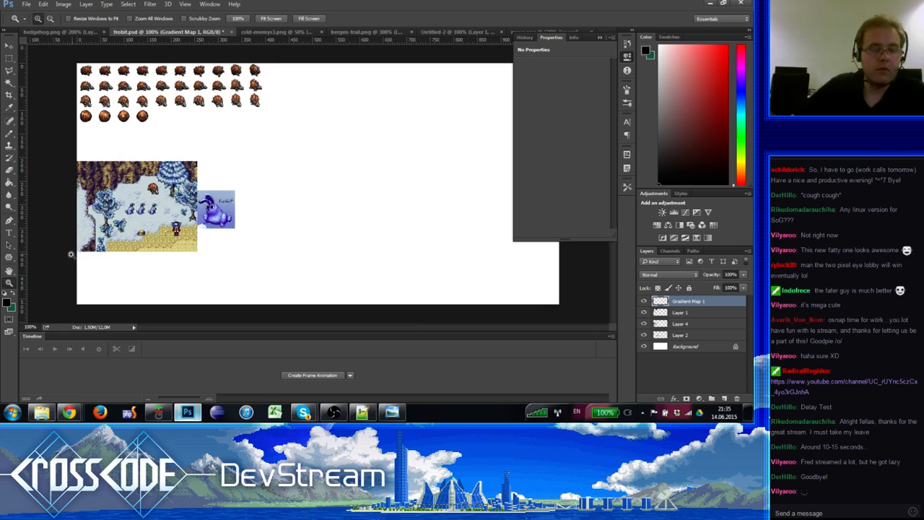
pyautogui.click(135, 222)
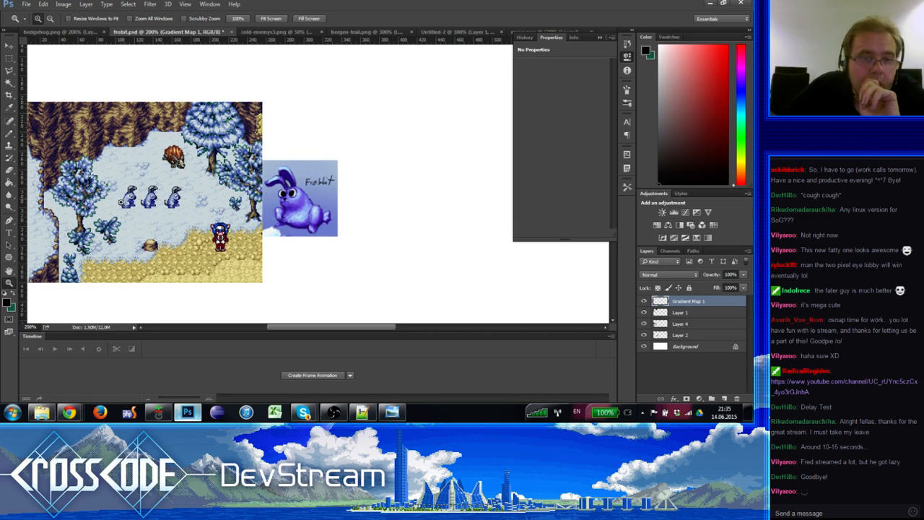
pyautogui.click(124, 201)
pyautogui.click(124, 201)
pyautogui.click(125, 201)
pyautogui.click(132, 207)
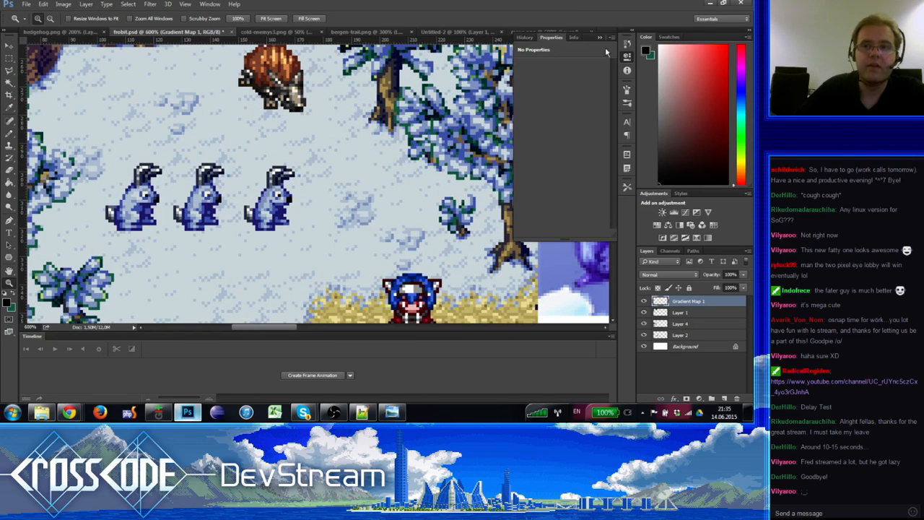
# Step: Revert the latest pencil stroke by returning to the previous state in the document history
pyautogui.click(627, 43)
pyautogui.click(546, 214)
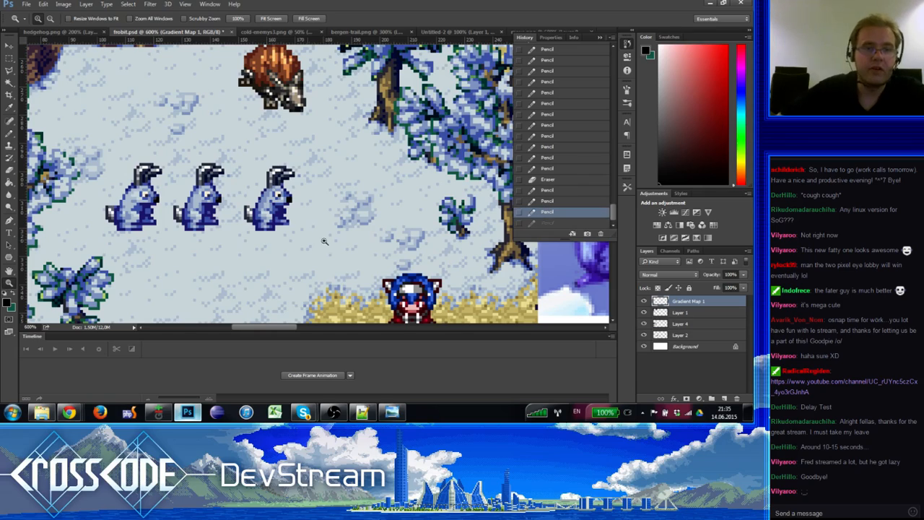
# Step: Examine the three rabbits beside the concept art and the player character at several magnifications, up to 400%
pyautogui.keyDown('alt'); pyautogui.click(207, 208); pyautogui.keyUp('alt')
pyautogui.keyDown('alt'); pyautogui.click(208, 209); pyautogui.keyUp('alt')
pyautogui.keyDown('alt'); pyautogui.click(208, 209); pyautogui.keyUp('alt')
pyautogui.keyDown('alt'); pyautogui.click(209, 211); pyautogui.keyUp('alt')
pyautogui.keyDown('alt'); pyautogui.click(209, 211); pyautogui.keyUp('alt')
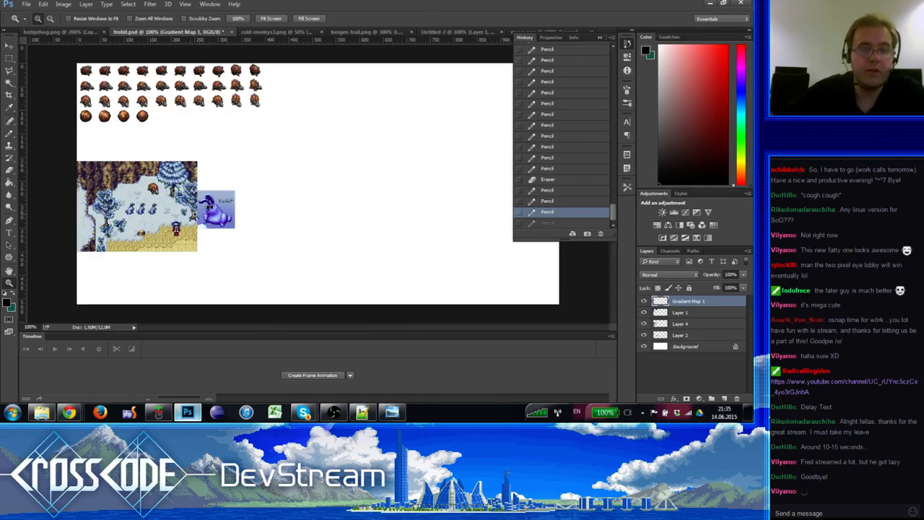
pyautogui.click(135, 218)
pyautogui.click(134, 219)
pyautogui.click(135, 218)
pyautogui.keyDown('alt'); pyautogui.click(137, 209); pyautogui.keyUp('alt')
pyautogui.keyDown('alt'); pyautogui.click(132, 206); pyautogui.keyUp('alt')
pyautogui.click(131, 197)
pyautogui.click(126, 198)
pyautogui.moveTo(125, 198); pyautogui.dragTo(156, 197)
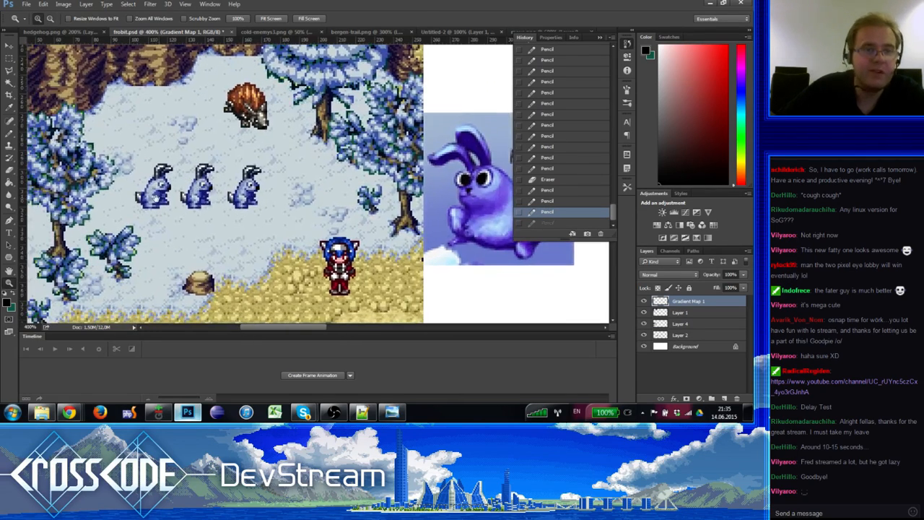
# Step: Show the grid, select all three rabbits with the Rectangular Marquee and nudge them up one pixel
pyautogui.press('m')
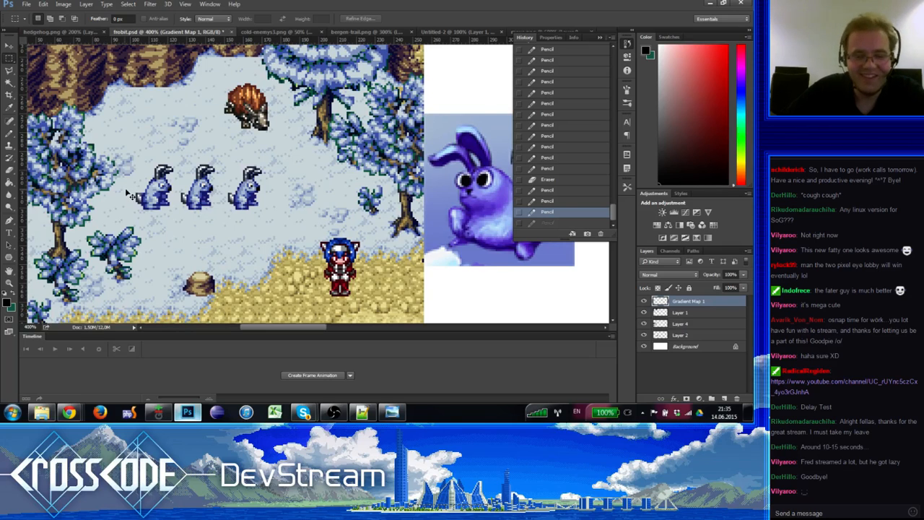
pyautogui.hotkey('ctrl', "'")
pyautogui.moveTo(175, 209); pyautogui.dragTo(134, 143)
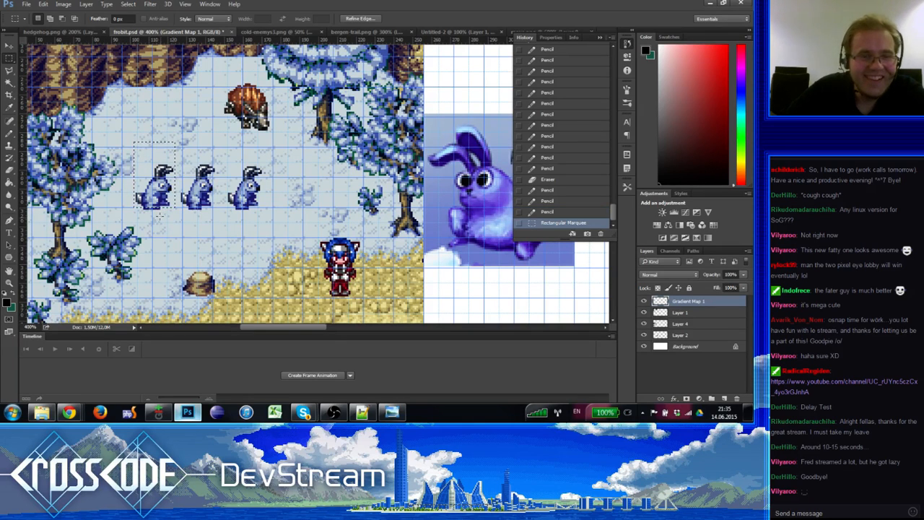
pyautogui.moveTo(173, 224); pyautogui.dragTo(136, 137)
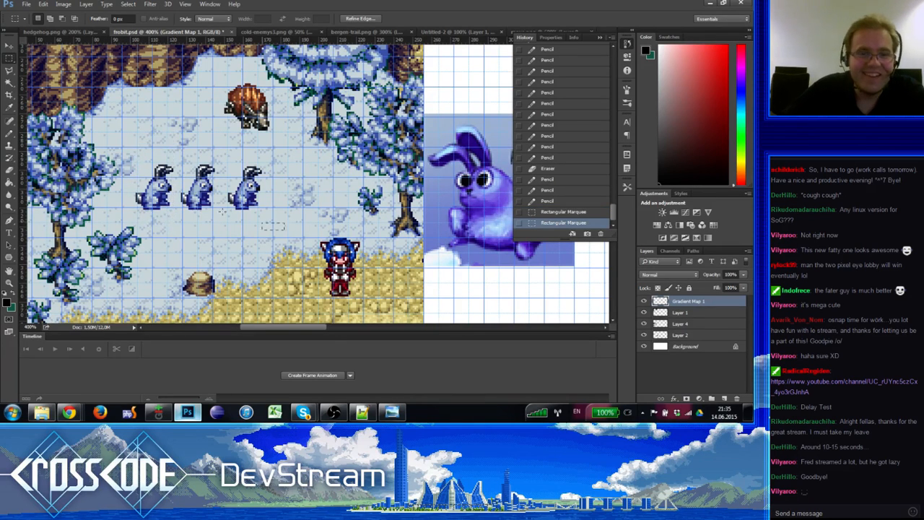
pyautogui.moveTo(285, 230); pyautogui.dragTo(123, 155)
pyautogui.hotkey('ctrl', 'Up')
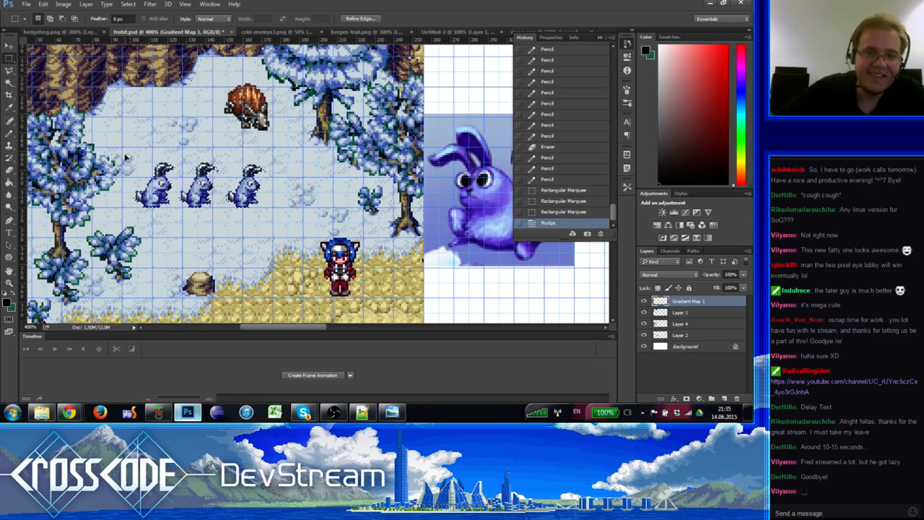
# Step: Duplicate the leftmost rabbit of the row onto the snow below it and clear the selection
pyautogui.hotkey('ctrl', 'd')
pyautogui.moveTo(242, 217); pyautogui.dragTo(301, 162)
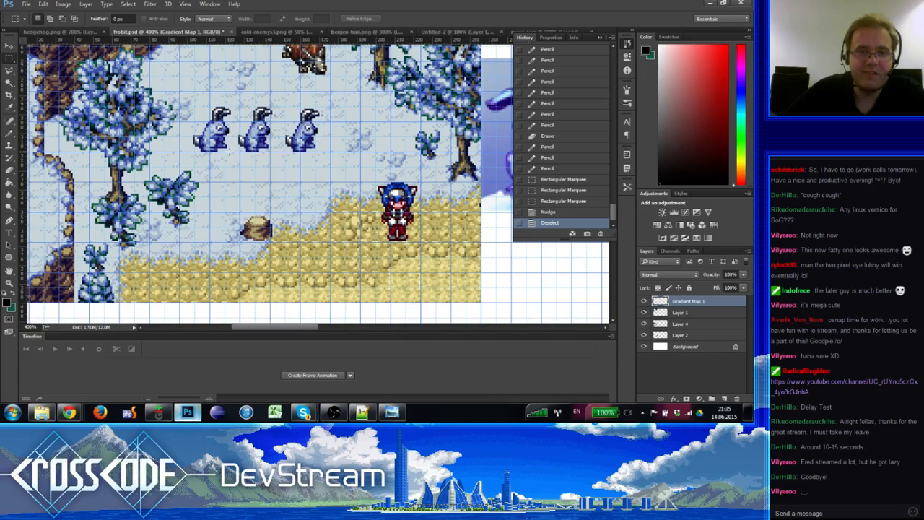
pyautogui.moveTo(230, 152); pyautogui.dragTo(187, 93)
pyautogui.moveTo(205, 130)
pyautogui.mouseDown()
pyautogui.moveTo(291, 193)
pyautogui.moveTo(219, 186)
pyautogui.mouseUp()
pyautogui.moveTo(220, 213); pyautogui.dragTo(221, 200)
pyautogui.hotkey('ctrl', 'z')
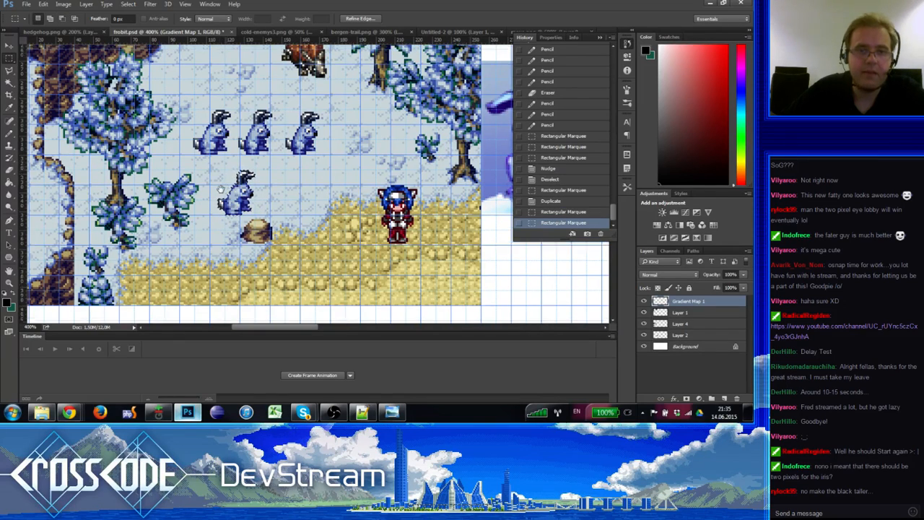
pyautogui.scroll(3, 226, 181)
pyautogui.hotkey('ctrl', 'd')
# Step: Duplicate the lower rabbit to its right to form a second row of two, then deselect
pyautogui.moveTo(216, 240); pyautogui.dragTo(167, 192)
pyautogui.moveTo(209, 210); pyautogui.dragTo(263, 209)
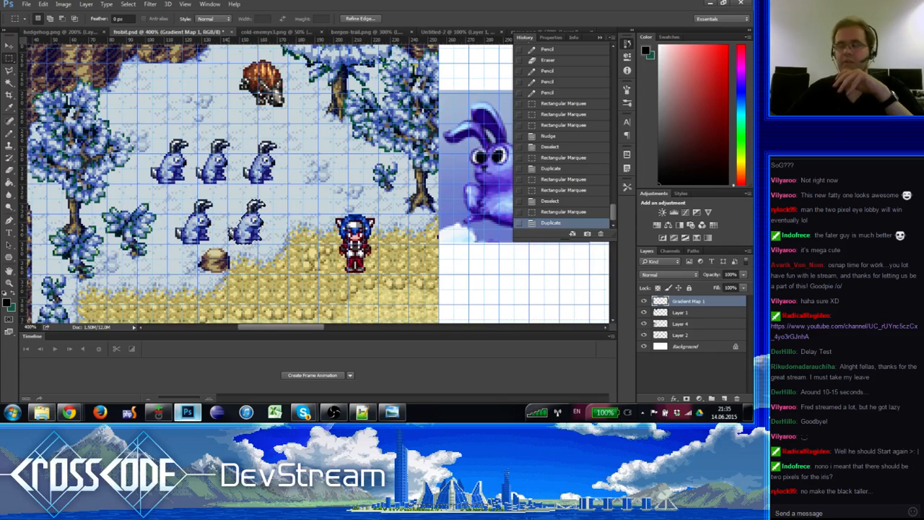
pyautogui.press('z')
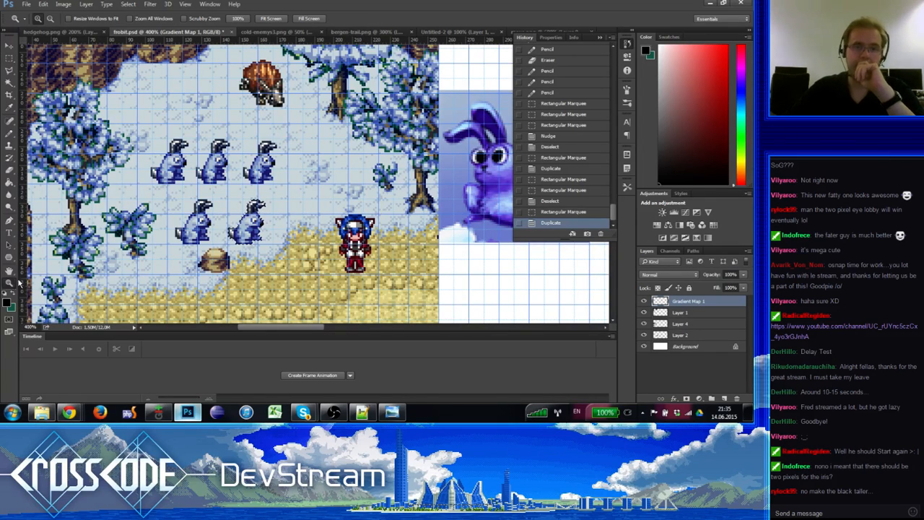
pyautogui.click(217, 218)
pyautogui.hotkey('ctrl', 'd')
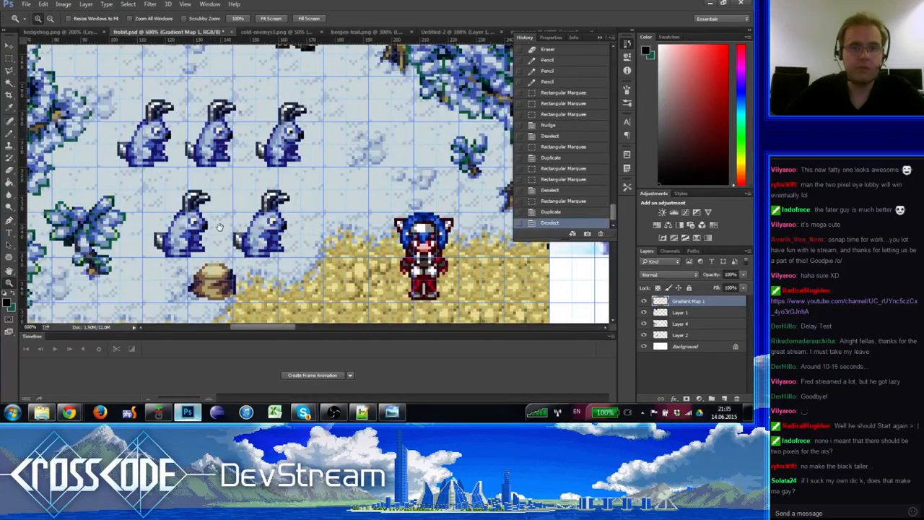
# Step: Move the upper row of three rabbits to the right and duplicate its first rabbit into the freed space on the left
pyautogui.click(216, 219)
pyautogui.moveTo(181, 217); pyautogui.dragTo(266, 287)
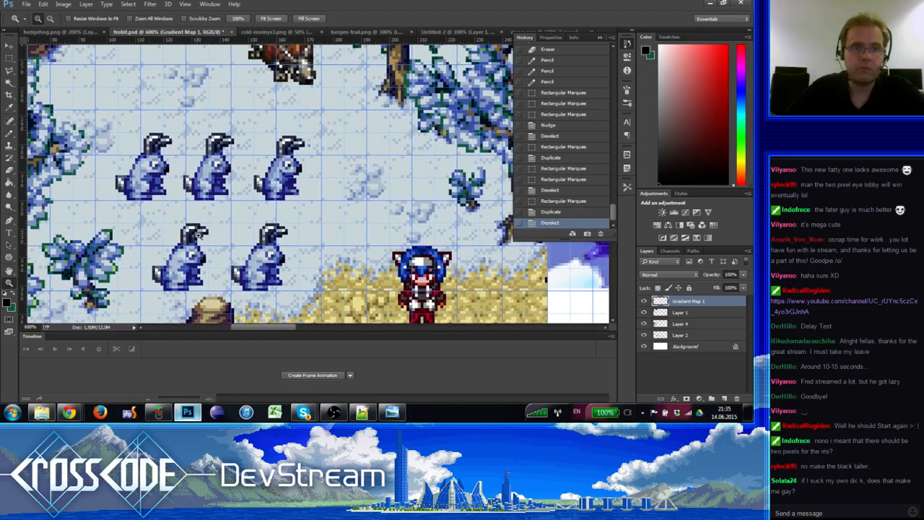
pyautogui.click(10, 134)
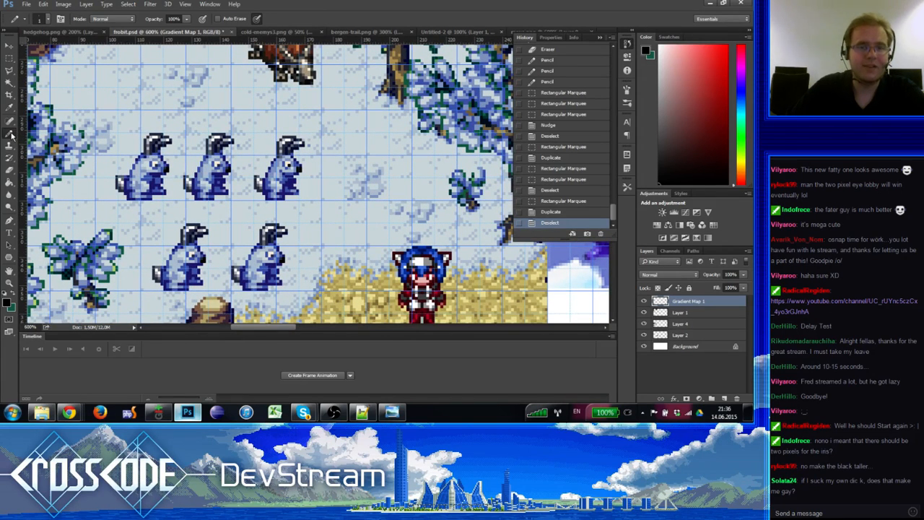
pyautogui.click(9, 58)
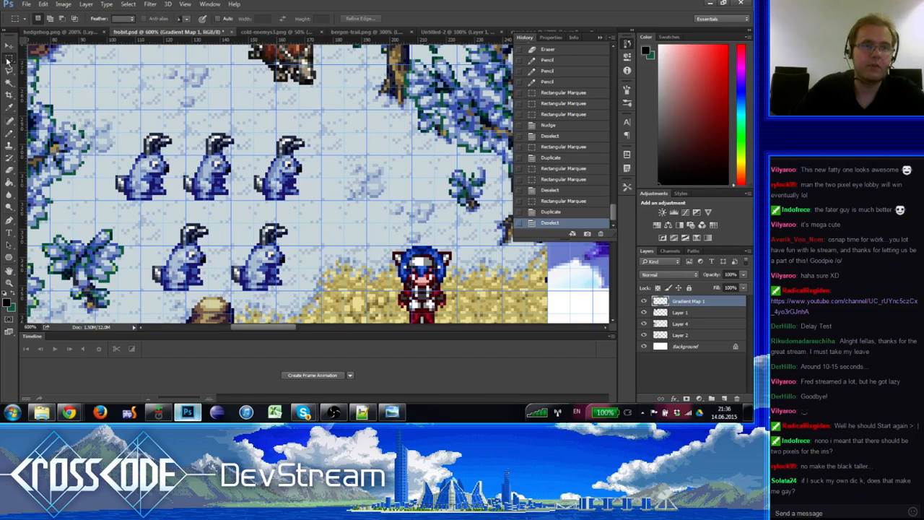
pyautogui.hscroll(-3, 181, 126)
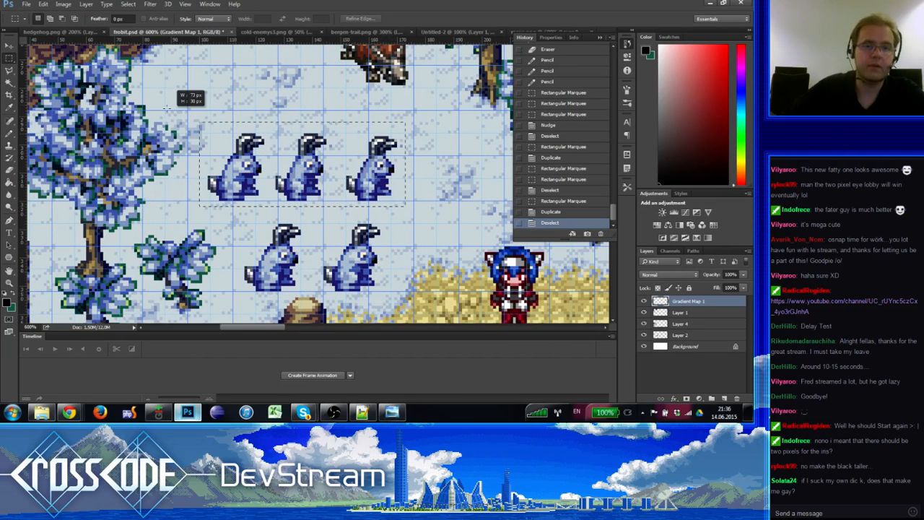
pyautogui.moveTo(272, 137); pyautogui.dragTo(268, 155)
pyautogui.hotkey('ctrl', 'z')
pyautogui.hotkey('ctrl', 'd')
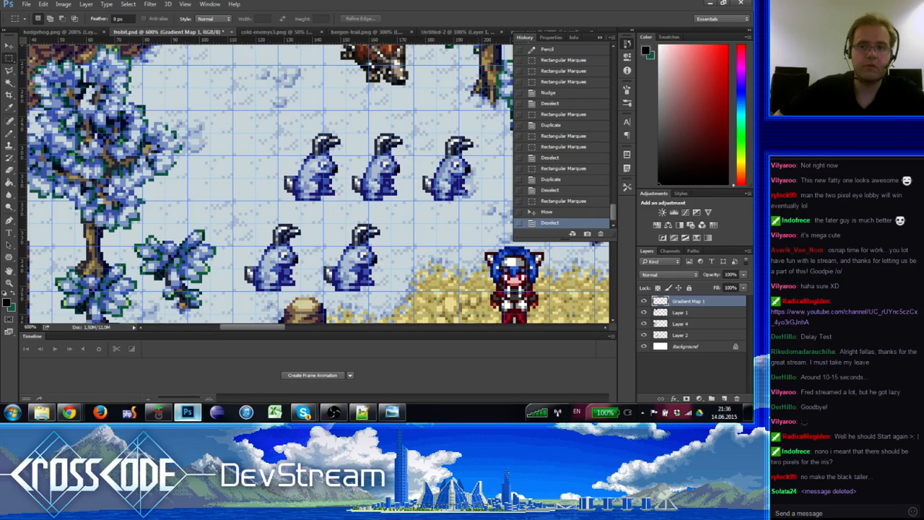
pyautogui.moveTo(278, 212); pyautogui.dragTo(235, 148)
pyautogui.hotkey('ctrl', 'd')
# Step: Pencil white pixels into the eye of the new leftmost rabbit to enlarge it, hiding the grid for a clearer view
pyautogui.click(18, 137)
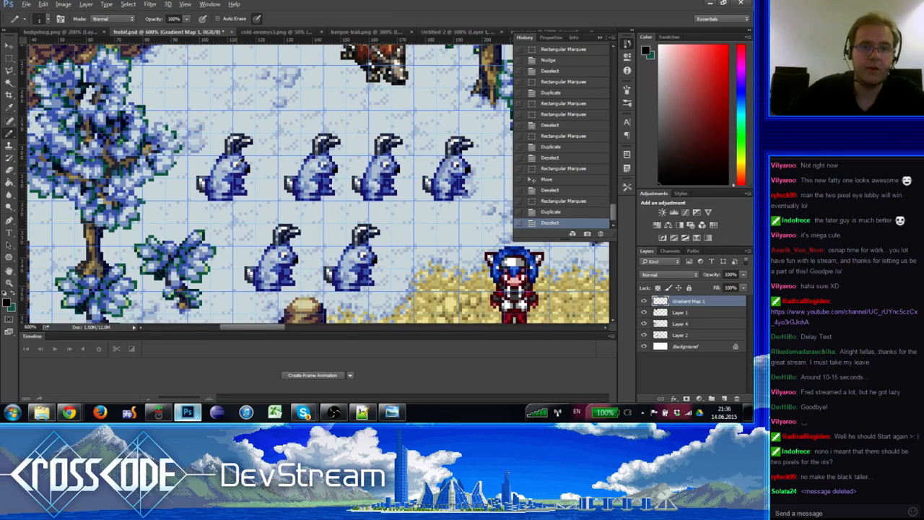
pyautogui.press('x')
pyautogui.click(241, 169)
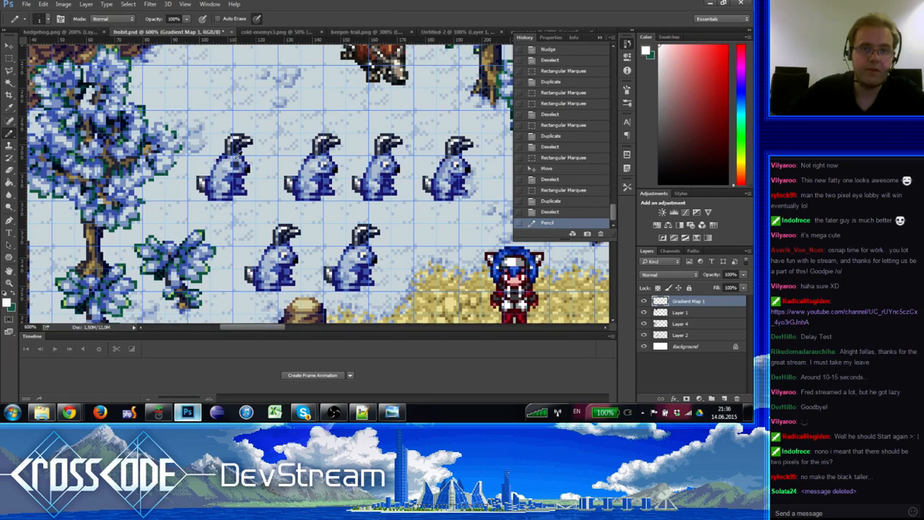
pyautogui.click(240, 169)
pyautogui.click(239, 168)
pyautogui.hotkey('ctrl', "'")
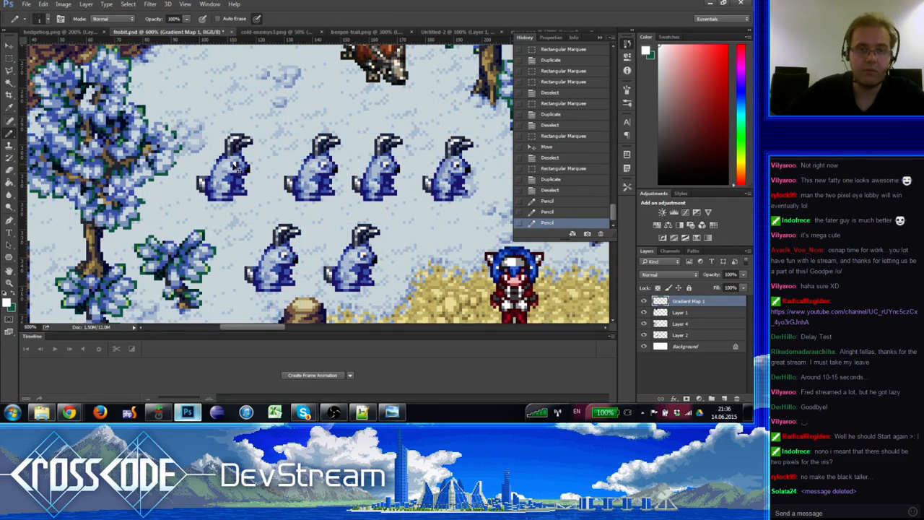
pyautogui.click(233, 164)
pyautogui.click(234, 161)
# Step: Add dark blue pupil pixels to the leftmost rabbit's enlarged eye and retouch its edge with sampled mid-blue
pyautogui.keyDown('alt'); pyautogui.click(241, 164); pyautogui.keyUp('alt')
pyautogui.click(237, 161)
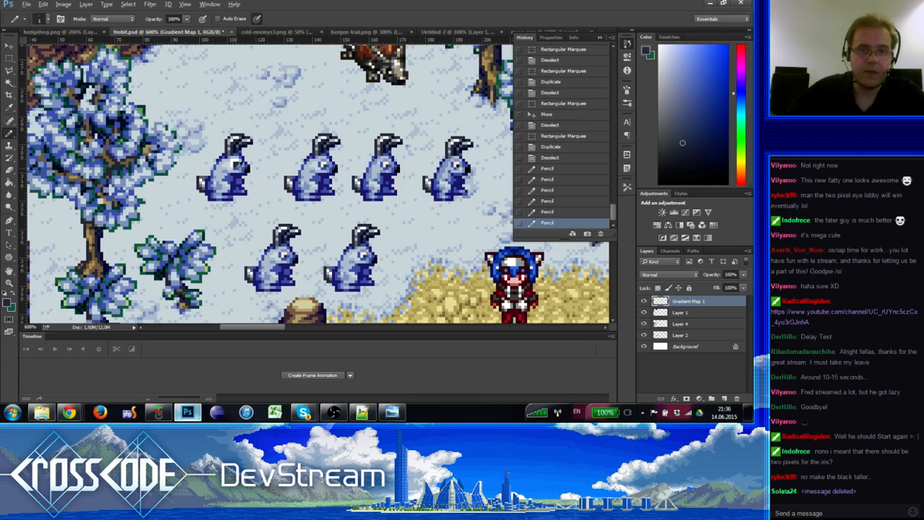
pyautogui.keyDown('alt'); pyautogui.click(236, 167); pyautogui.keyUp('alt')
pyautogui.click(233, 170)
pyautogui.click(235, 164)
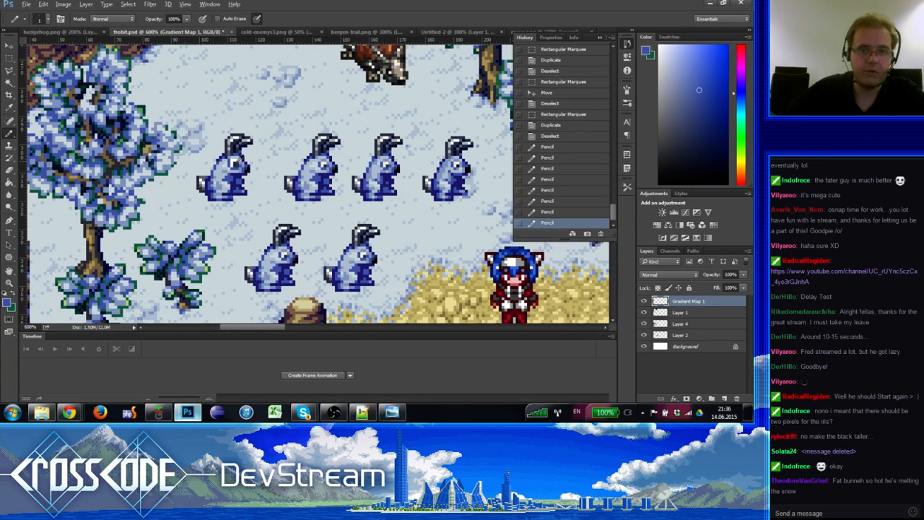
pyautogui.keyDown('alt'); pyautogui.click(234, 161); pyautogui.keyUp('alt')
pyautogui.keyDown('alt'); pyautogui.click(233, 161); pyautogui.keyUp('alt')
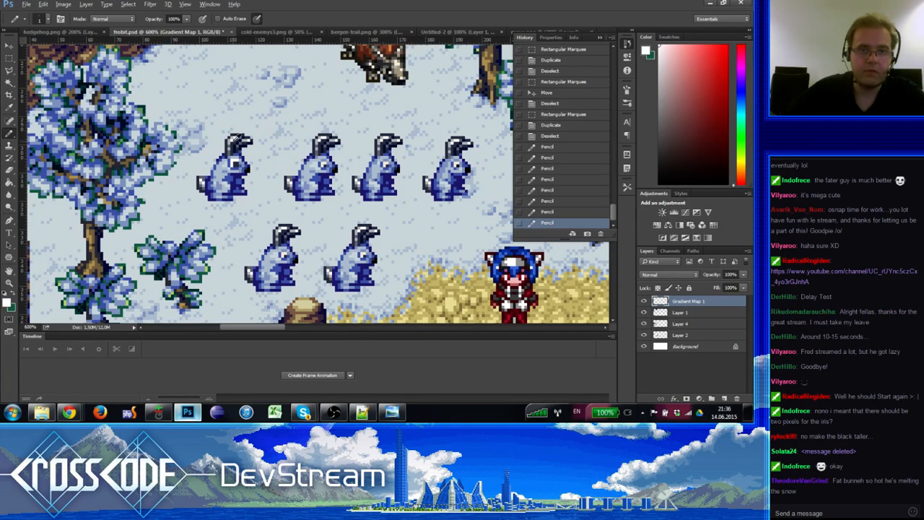
# Step: Retouch the fur around the upper edge of the leftmost rabbit's eye with sampled grey-blue and mid-blue pixels
pyautogui.keyDown('alt'); pyautogui.click(240, 142); pyautogui.keyUp('alt')
pyautogui.click(240, 142)
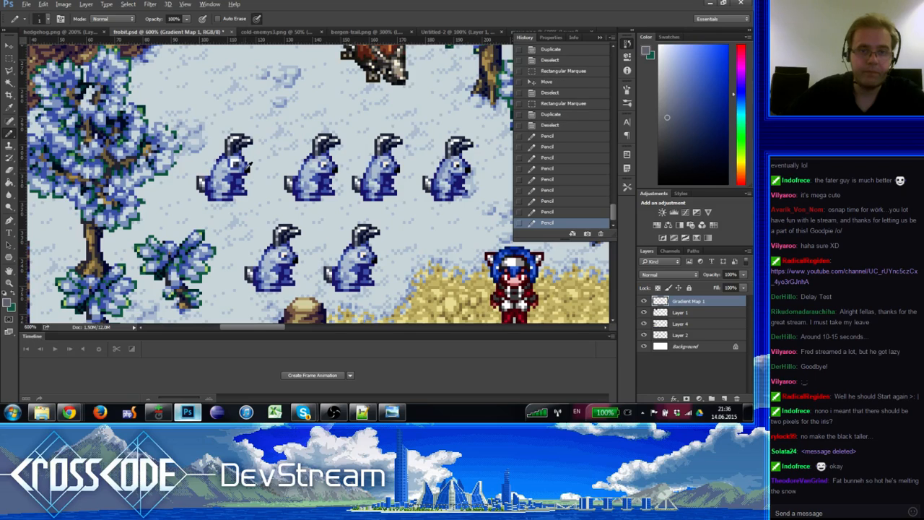
pyautogui.keyDown('alt'); pyautogui.click(231, 161); pyautogui.keyUp('alt')
pyautogui.click(232, 160)
pyautogui.click(231, 162)
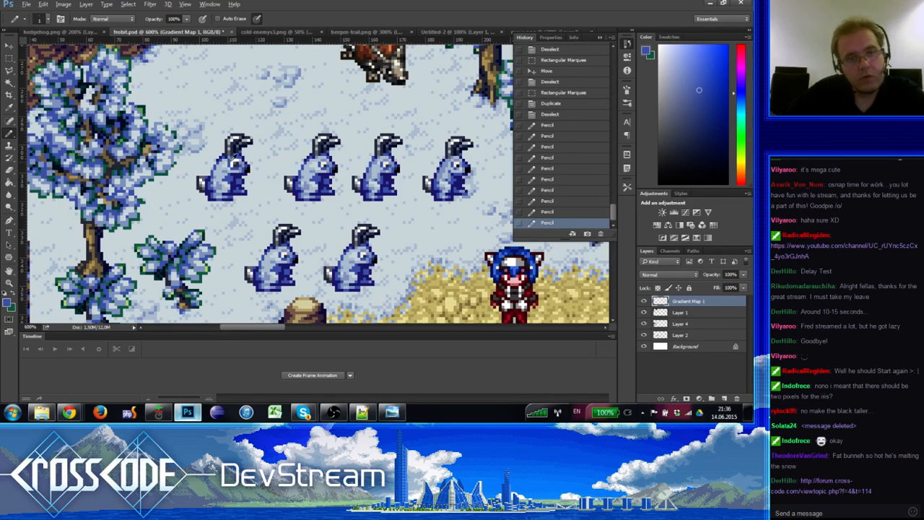
# Step: Clean up the fur below the leftmost rabbit's eye with light blue and darken the pupil with sampled dark blue and black
pyautogui.keyDown('alt'); pyautogui.click(227, 164); pyautogui.keyUp('alt')
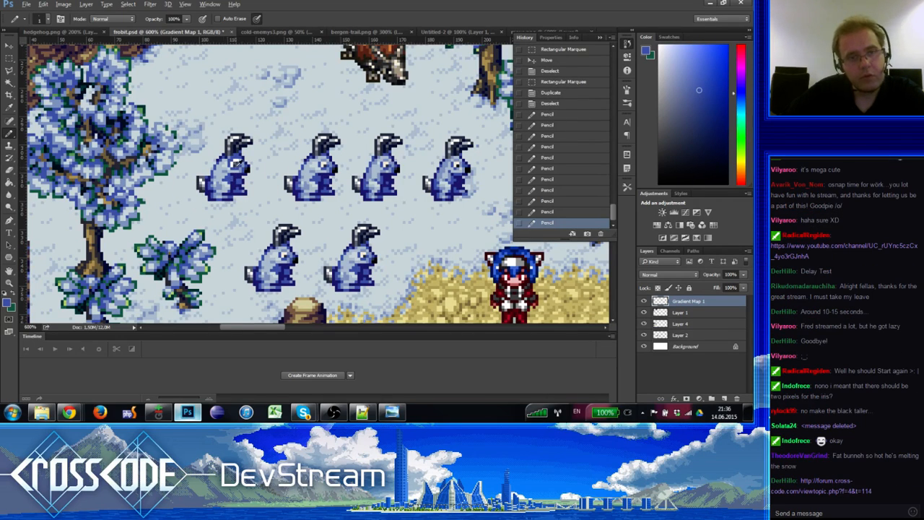
pyautogui.keyDown('alt'); pyautogui.click(242, 165); pyautogui.keyUp('alt')
pyautogui.click(235, 168)
pyautogui.click(235, 169)
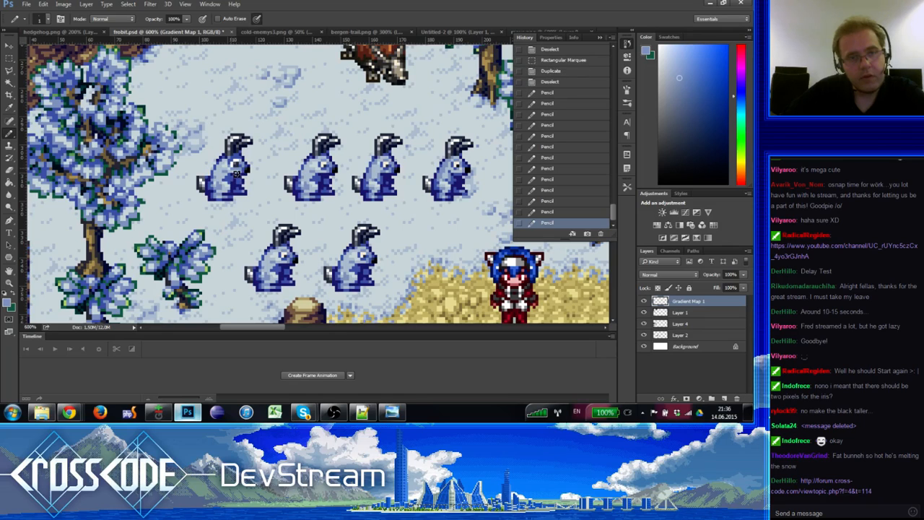
pyautogui.click(236, 174)
pyautogui.keyDown('alt'); pyautogui.click(236, 167); pyautogui.keyUp('alt')
pyautogui.click(237, 164)
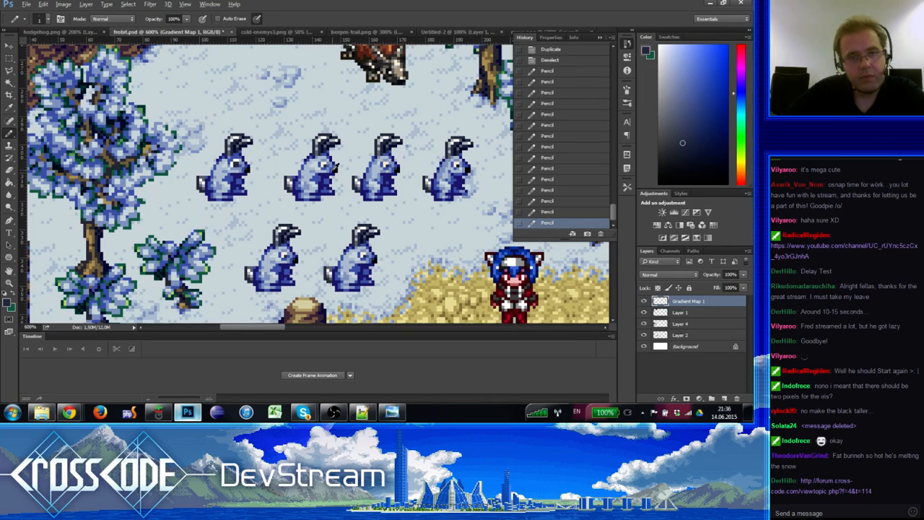
pyautogui.keyDown('alt'); pyautogui.click(334, 170); pyautogui.keyUp('alt')
pyautogui.click(242, 172)
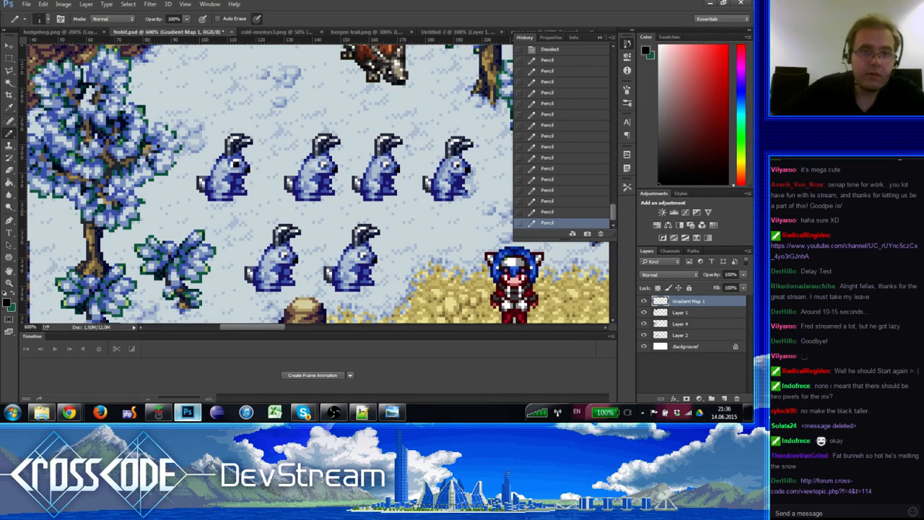
# Step: Compare the leftmost rabbit's reworked eye with the other rabbits and the Frobbit concept art at magnifications down to 200%
pyautogui.click(10, 283)
pyautogui.keyDown('alt'); pyautogui.click(65, 250); pyautogui.keyUp('alt')
pyautogui.keyDown('alt'); pyautogui.click(65, 250); pyautogui.keyUp('alt')
pyautogui.keyDown('alt'); pyautogui.click(65, 250); pyautogui.keyUp('alt')
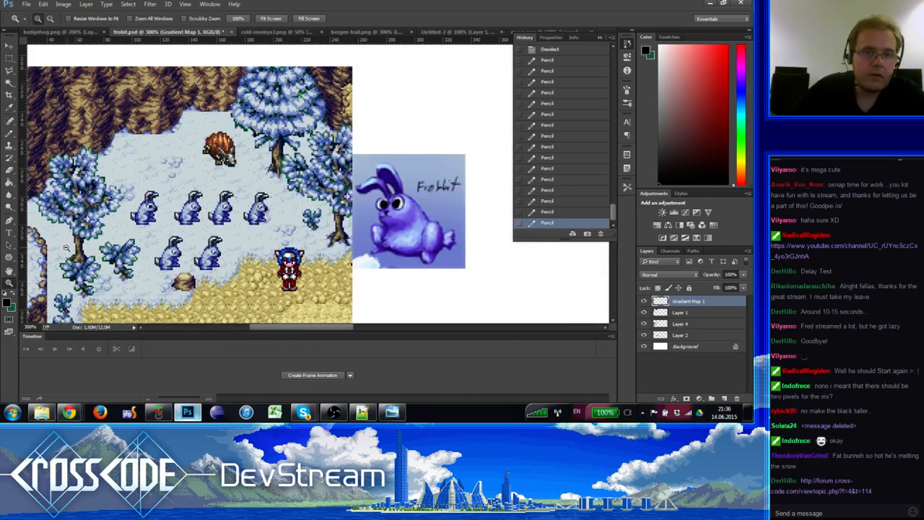
pyautogui.keyDown('alt'); pyautogui.click(119, 243); pyautogui.keyUp('alt')
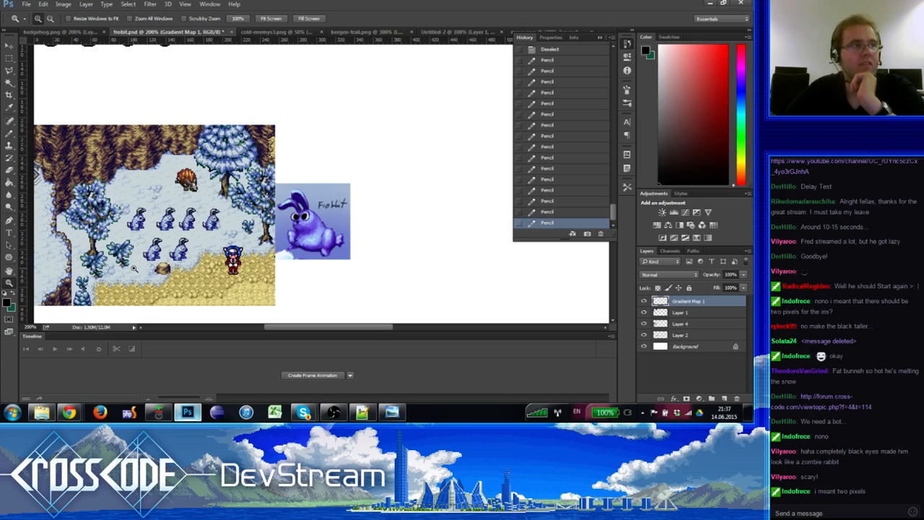
pyautogui.click(147, 221)
pyautogui.click(147, 222)
pyautogui.click(148, 222)
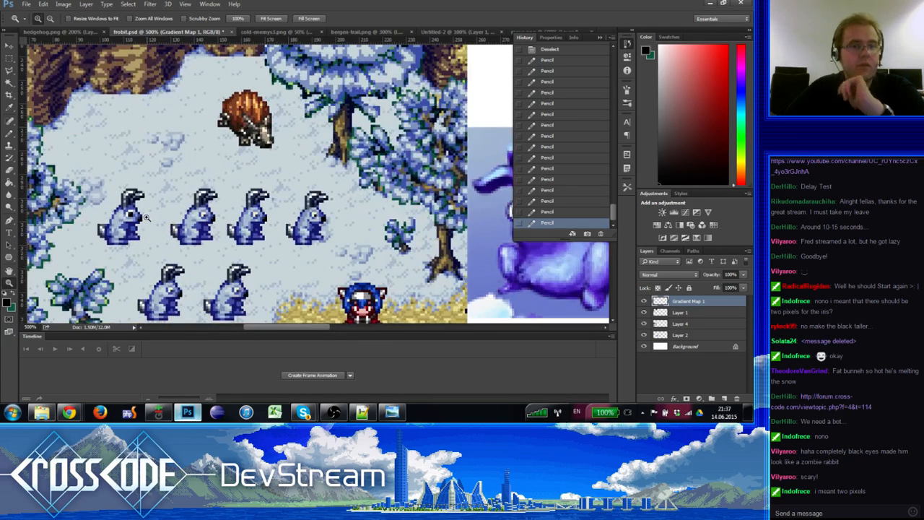
# Step: Reshape the white and pupil of the leftmost rabbit's eye with the Pencil tool, using sampled white and fur blues
pyautogui.click(147, 221)
pyautogui.click(120, 213)
pyautogui.click(9, 134)
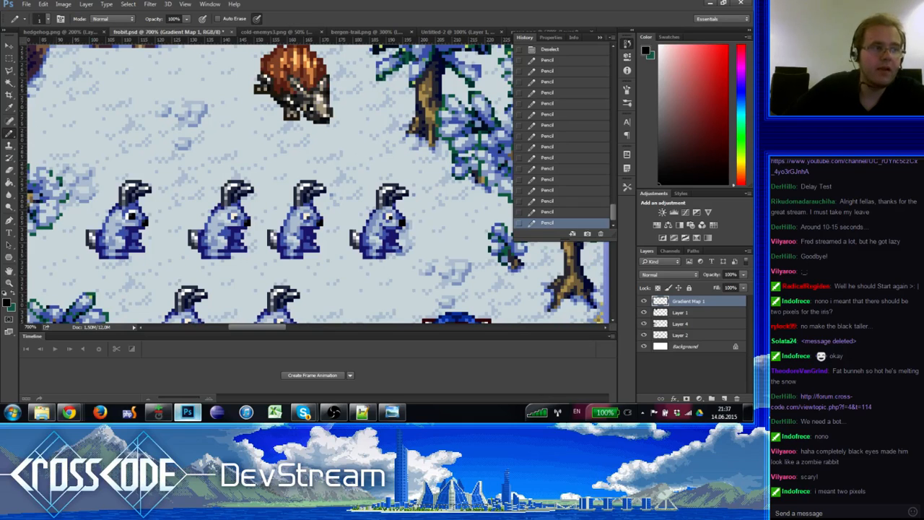
pyautogui.keyDown('alt'); pyautogui.click(128, 219); pyautogui.keyUp('alt')
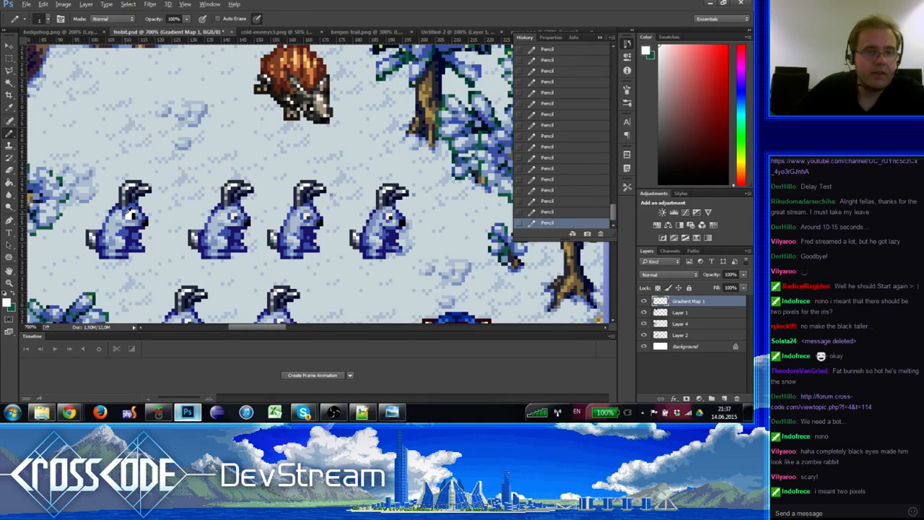
pyautogui.keyDown('alt'); pyautogui.click(125, 213); pyautogui.keyUp('alt')
pyautogui.keyDown('alt'); pyautogui.click(131, 218); pyautogui.keyUp('alt')
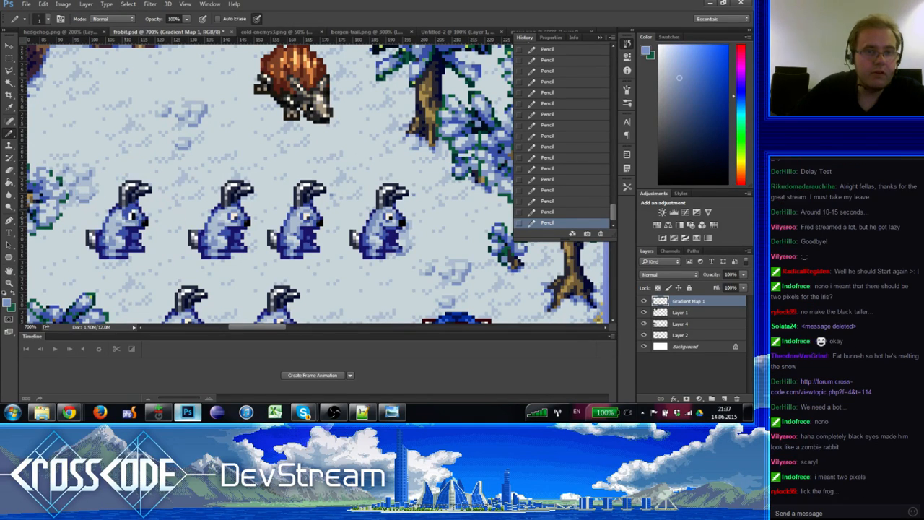
pyautogui.keyDown('alt'); pyautogui.click(131, 213); pyautogui.keyUp('alt')
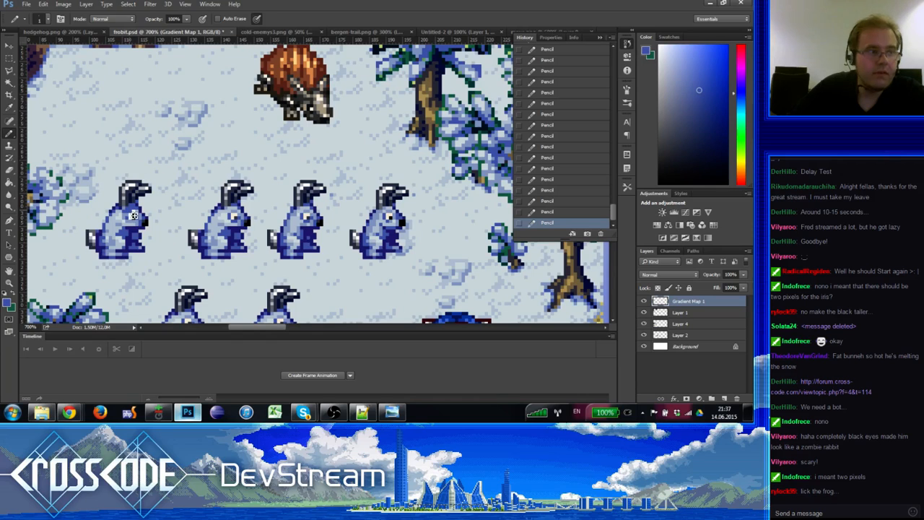
pyautogui.keyDown('alt'); pyautogui.click(128, 219); pyautogui.keyUp('alt')
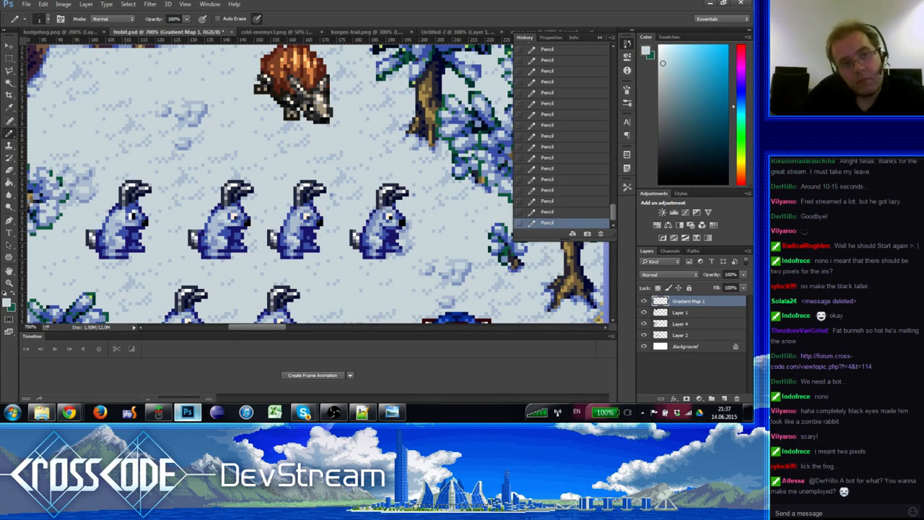
# Step: Check how the leftmost rabbit's eye reads beside the other variants and the concept art at magnifications from 200% to 700%
pyautogui.click(11, 284)
pyautogui.scroll(-5, 85, 286)
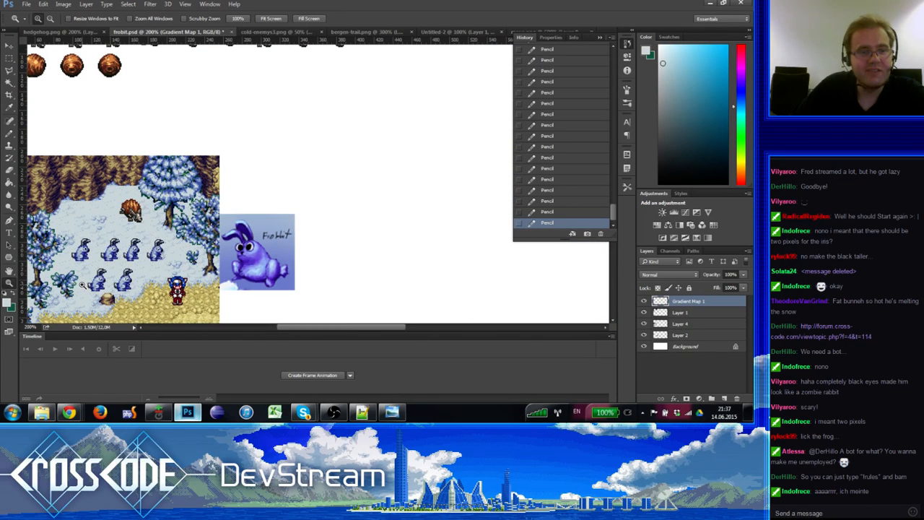
pyautogui.moveTo(84, 285); pyautogui.dragTo(99, 277)
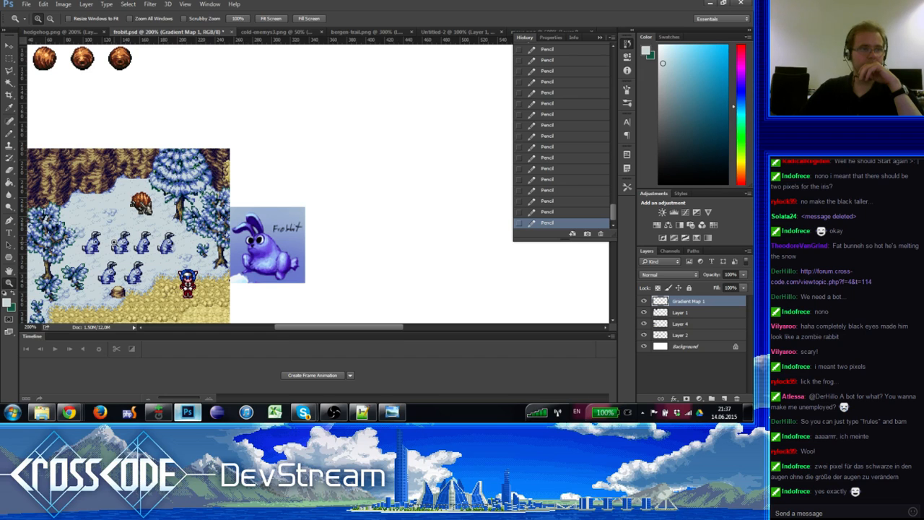
pyautogui.click(113, 243)
pyautogui.click(114, 242)
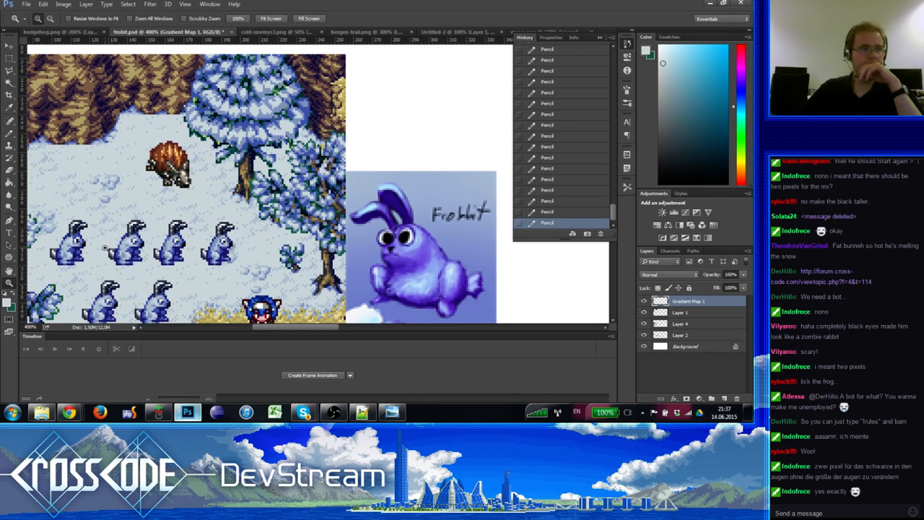
pyautogui.click(107, 251)
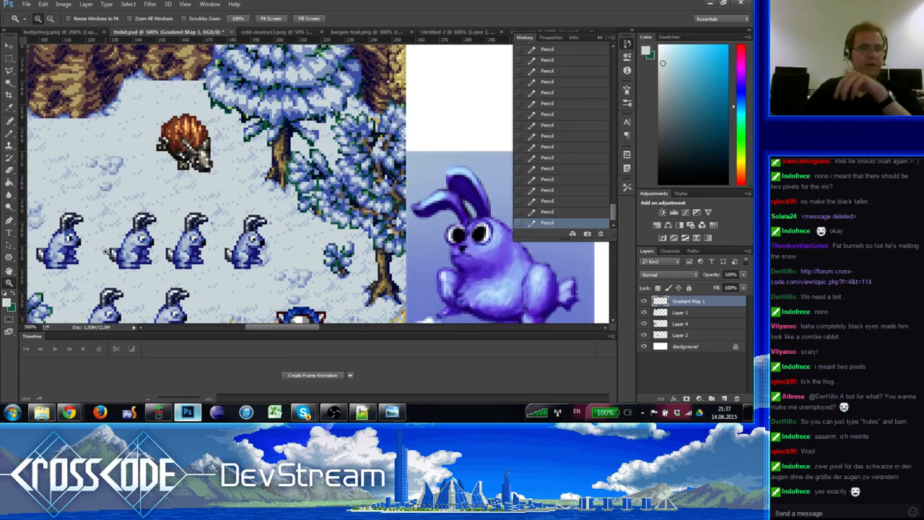
pyautogui.click(112, 244)
pyautogui.click(116, 238)
pyautogui.moveTo(117, 239); pyautogui.dragTo(167, 224)
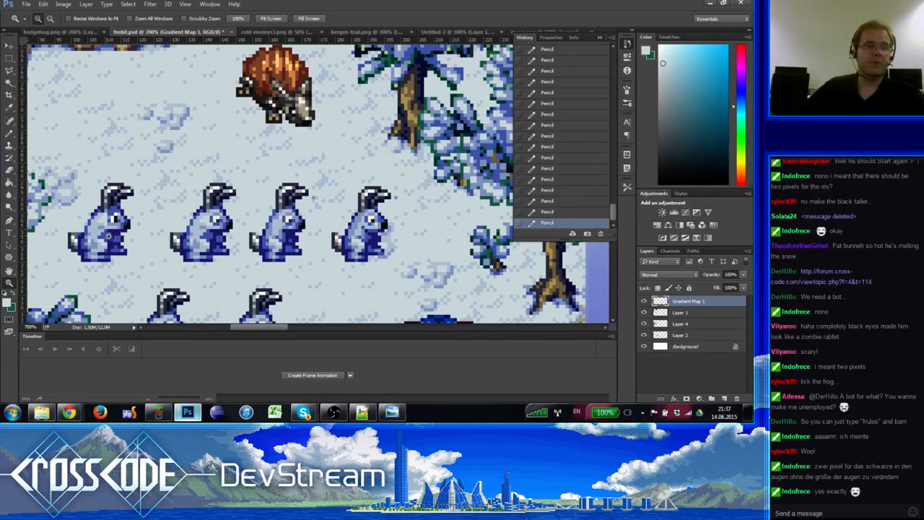
# Step: Compare the leftmost rabbit's eye with the other rabbit variants and the Frobbit concept art at magnifications between 300% and 700%
pyautogui.press('b')
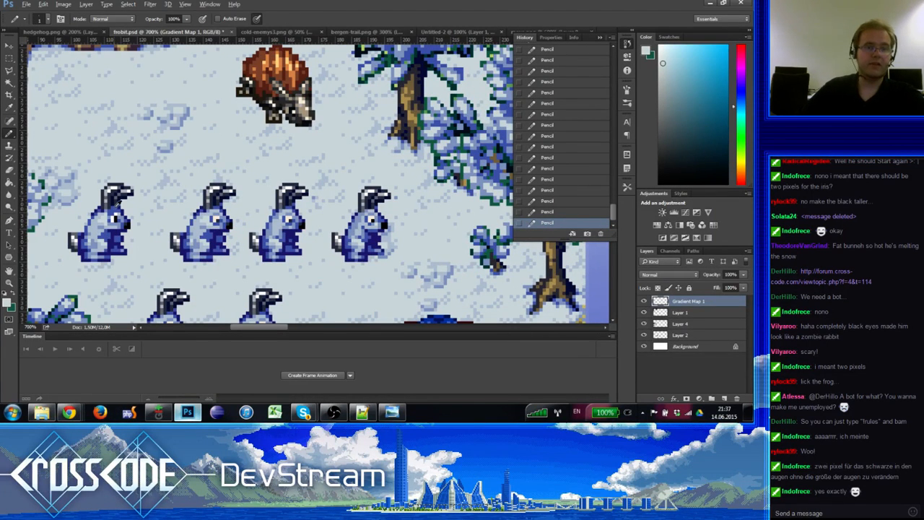
pyautogui.keyDown('alt'); pyautogui.click(115, 208); pyautogui.keyUp('alt')
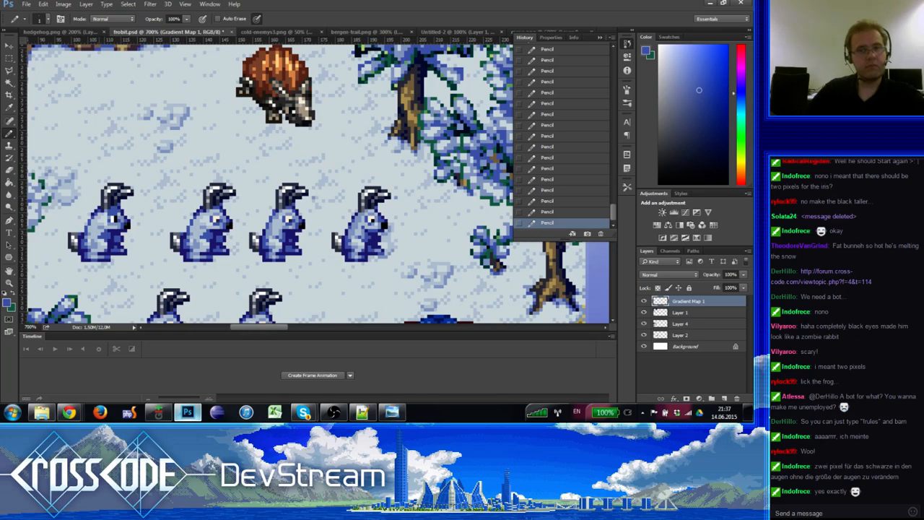
pyautogui.click(8, 282)
pyautogui.keyDown('alt'); pyautogui.click(53, 251); pyautogui.keyUp('alt')
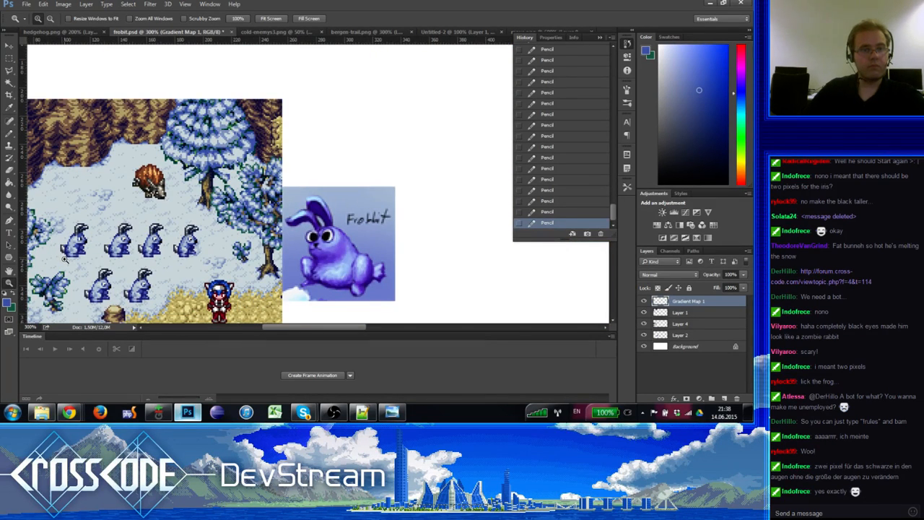
pyautogui.press('alt')
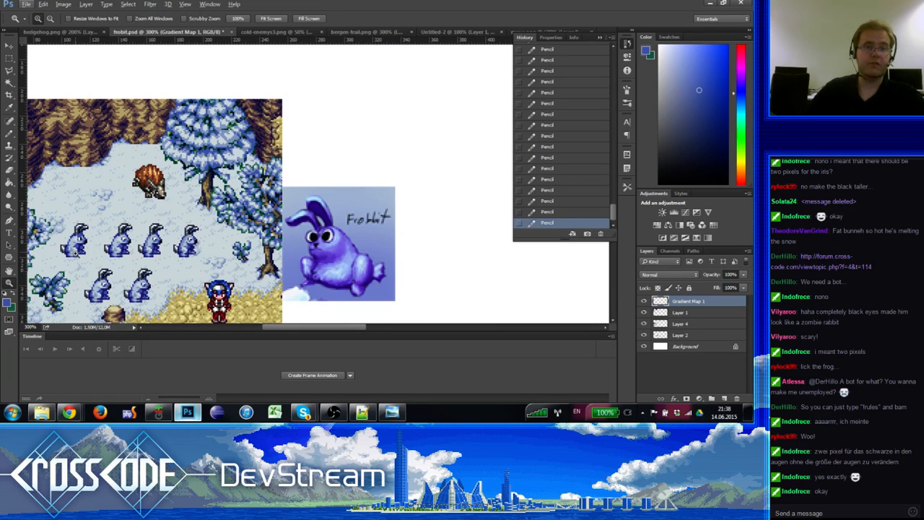
pyautogui.click(76, 247)
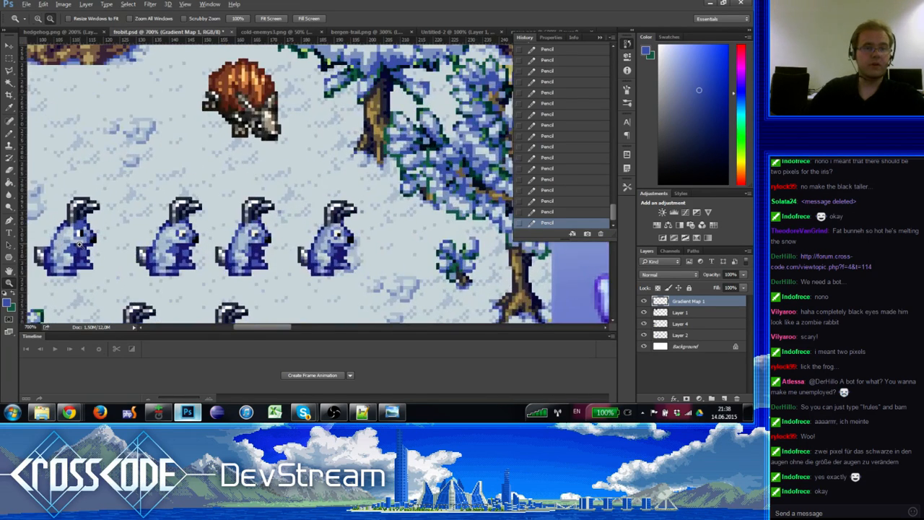
pyautogui.keyDown('alt'); pyautogui.click(80, 244); pyautogui.keyUp('alt')
pyautogui.keyDown('alt'); pyautogui.click(80, 244); pyautogui.keyUp('alt')
pyautogui.keyDown('alt'); pyautogui.click(79, 245); pyautogui.keyUp('alt')
pyautogui.keyDown('alt'); pyautogui.click(79, 246); pyautogui.keyUp('alt')
pyautogui.click(79, 252)
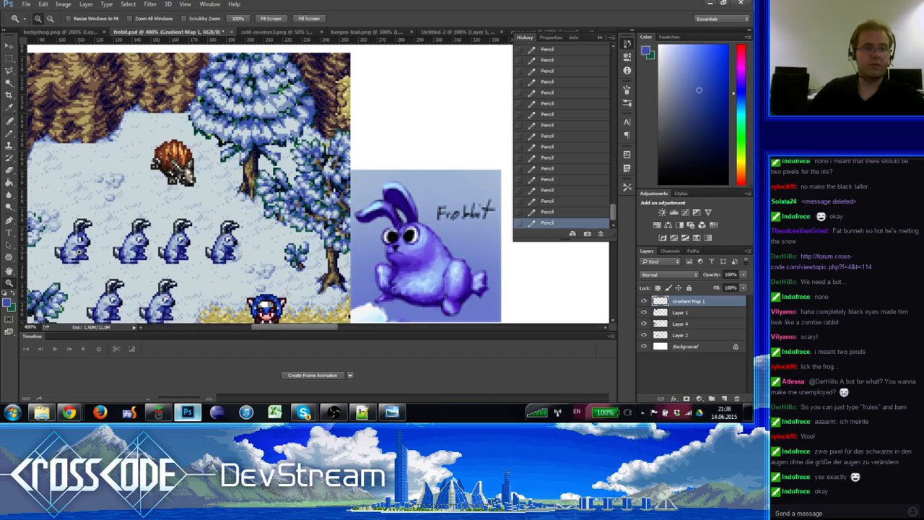
pyautogui.click(41, 303)
pyautogui.click(42, 303)
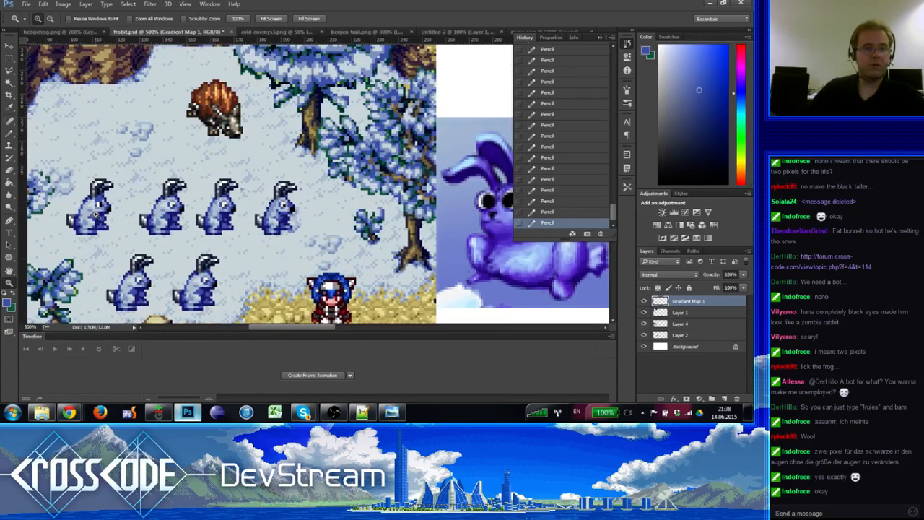
# Step: Retouch the leftmost rabbit's eye and the fur around it with the Pencil tool, using sampled white, light blue and medium blue
pyautogui.press('b')
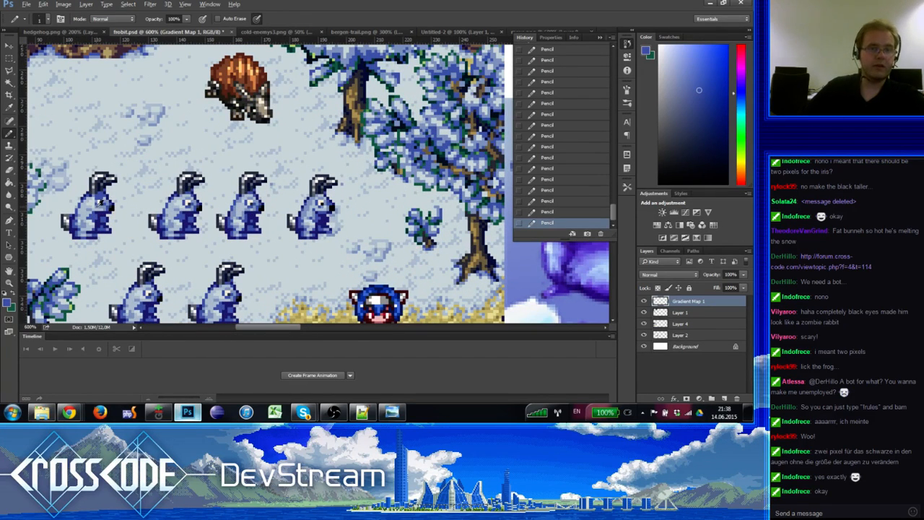
pyautogui.keyDown('alt'); pyautogui.click(102, 203); pyautogui.keyUp('alt')
pyautogui.keyDown('alt'); pyautogui.click(102, 202); pyautogui.keyUp('alt')
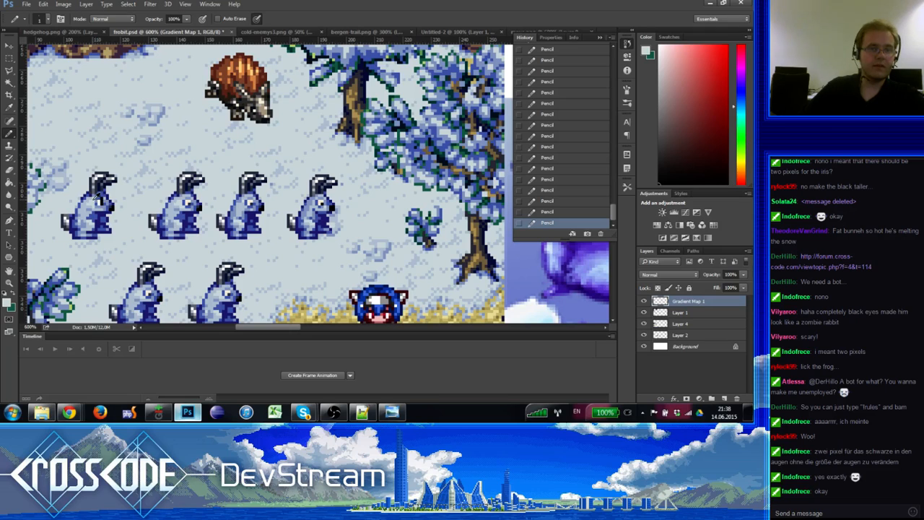
pyautogui.keyDown('alt'); pyautogui.click(102, 201); pyautogui.keyUp('alt')
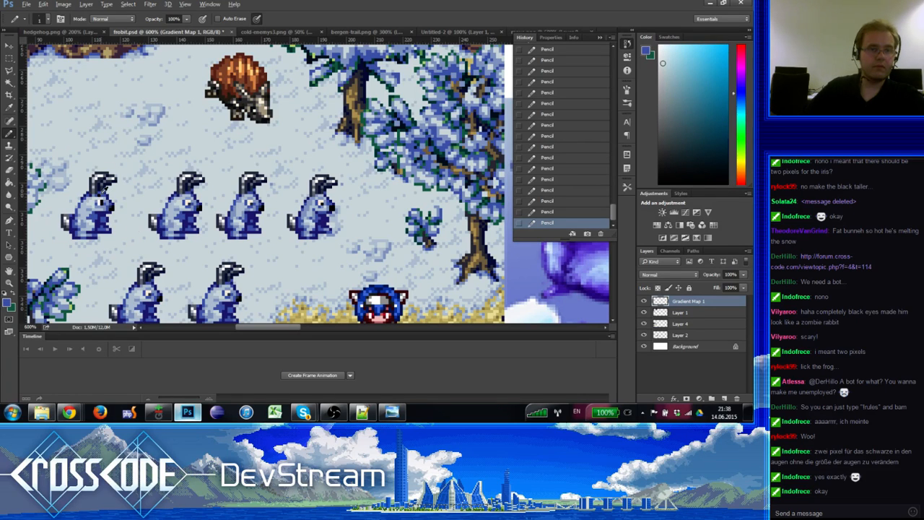
pyautogui.keyDown('alt'); pyautogui.click(101, 201); pyautogui.keyUp('alt')
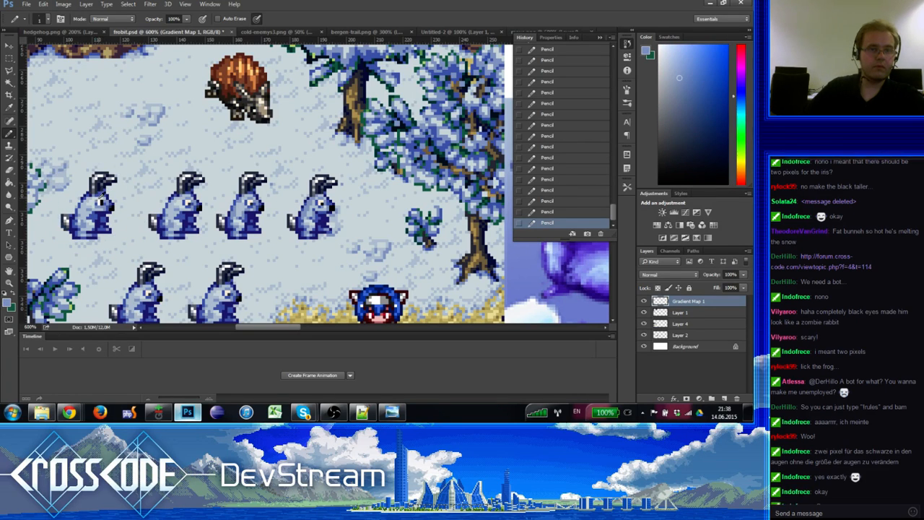
pyautogui.keyDown('alt'); pyautogui.click(100, 193); pyautogui.keyUp('alt')
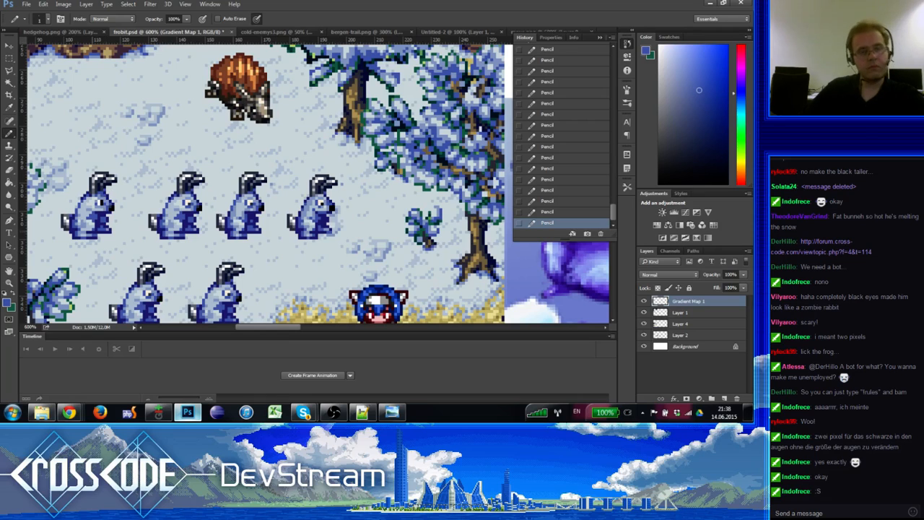
# Step: Erase stray pixels on the leftmost rabbit's head and touch up its face with sampled dark blue and medium blue
pyautogui.keyDown('alt'); pyautogui.click(104, 199); pyautogui.keyUp('alt')
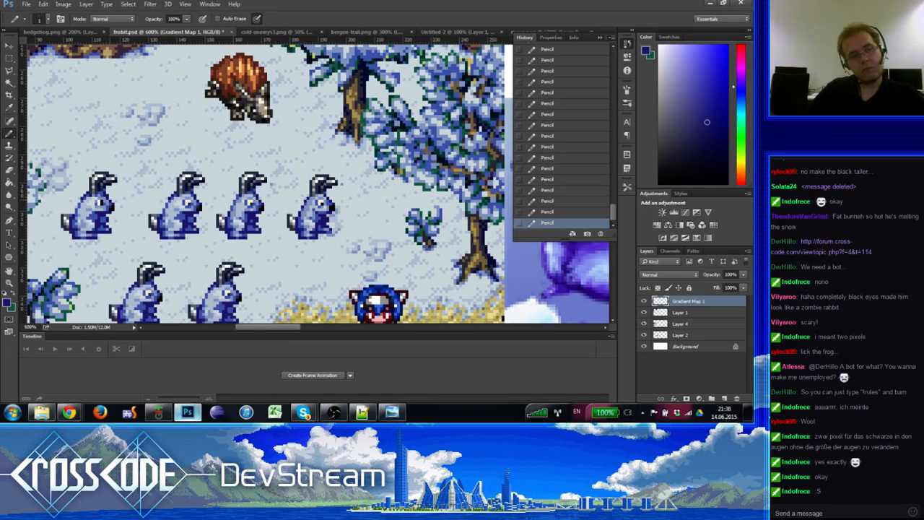
pyautogui.keyDown('alt'); pyautogui.click(106, 191); pyautogui.keyUp('alt')
pyautogui.press('e')
pyautogui.click(107, 193)
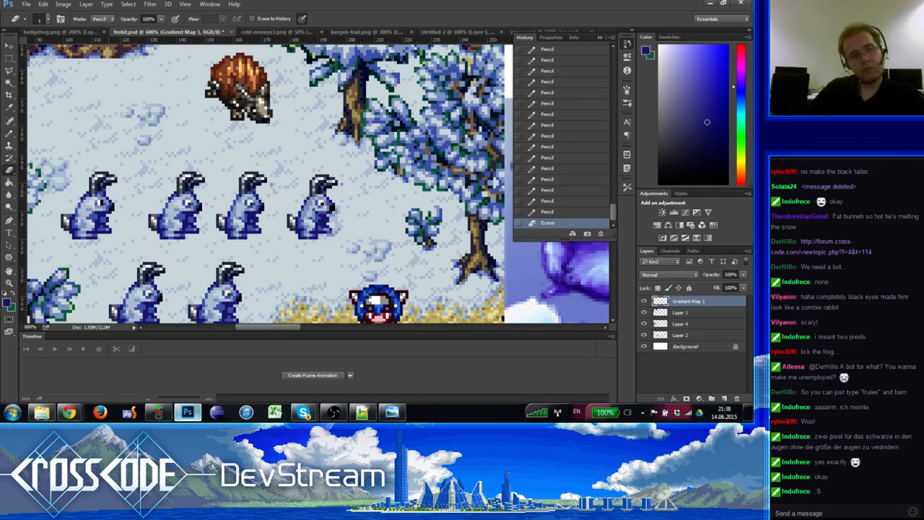
pyautogui.press('b')
pyautogui.click(110, 207)
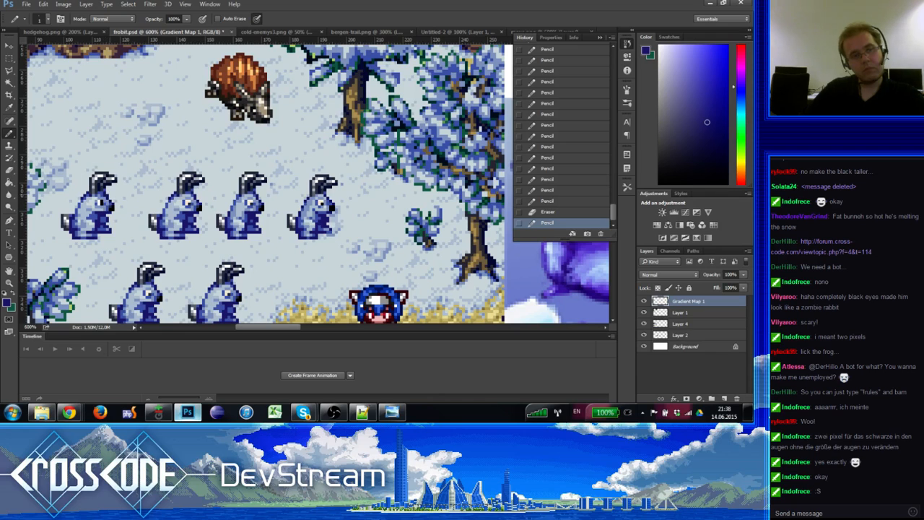
pyautogui.press('e')
pyautogui.click(102, 200)
pyautogui.press('b')
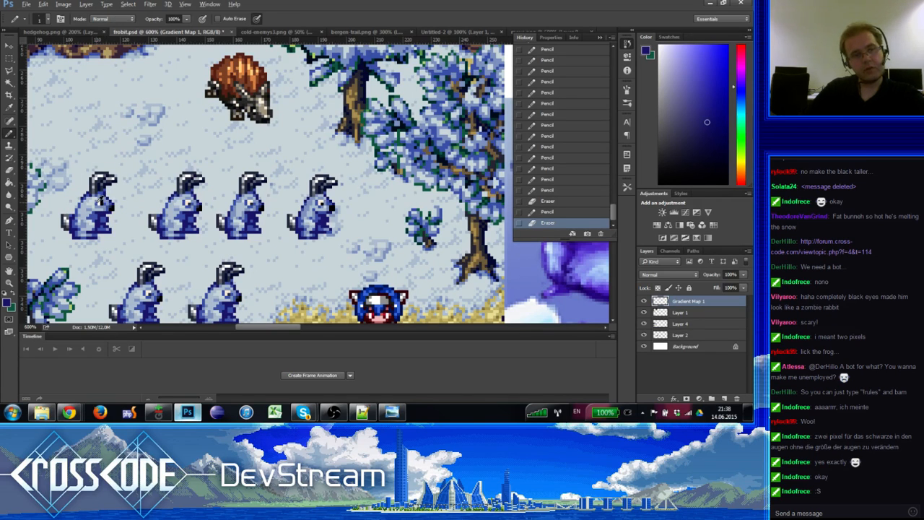
pyautogui.keyDown('alt'); pyautogui.click(94, 206); pyautogui.keyUp('alt')
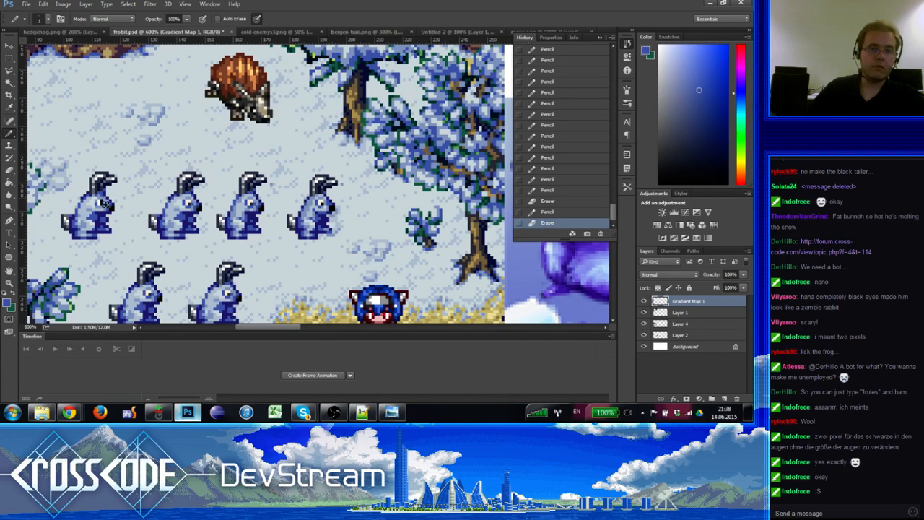
pyautogui.click(105, 204)
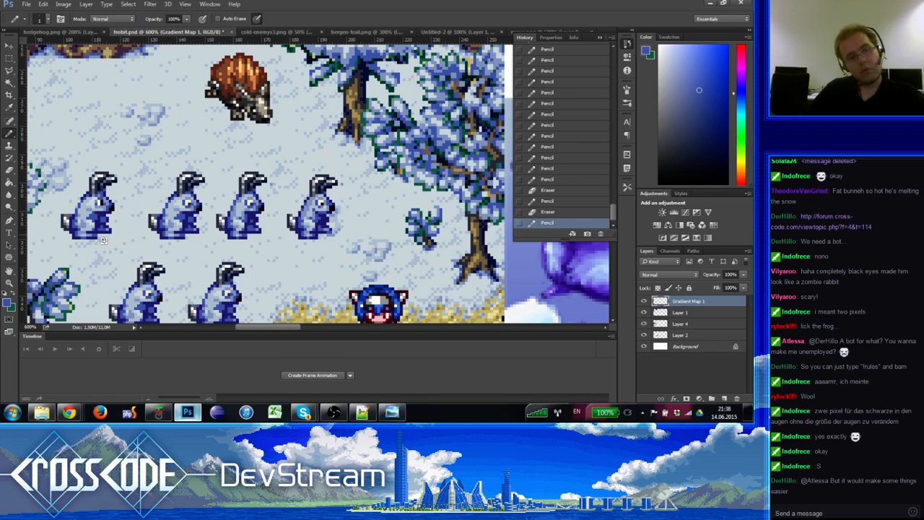
# Step: Review the leftmost rabbit's retouched head beside the other variants and the concept art at 200% to 400% magnification
pyautogui.click(10, 283)
pyautogui.keyDown('alt'); pyautogui.click(65, 271); pyautogui.keyUp('alt')
pyautogui.keyDown('alt'); pyautogui.click(65, 271); pyautogui.keyUp('alt')
pyautogui.keyDown('alt'); pyautogui.click(65, 271); pyautogui.keyUp('alt')
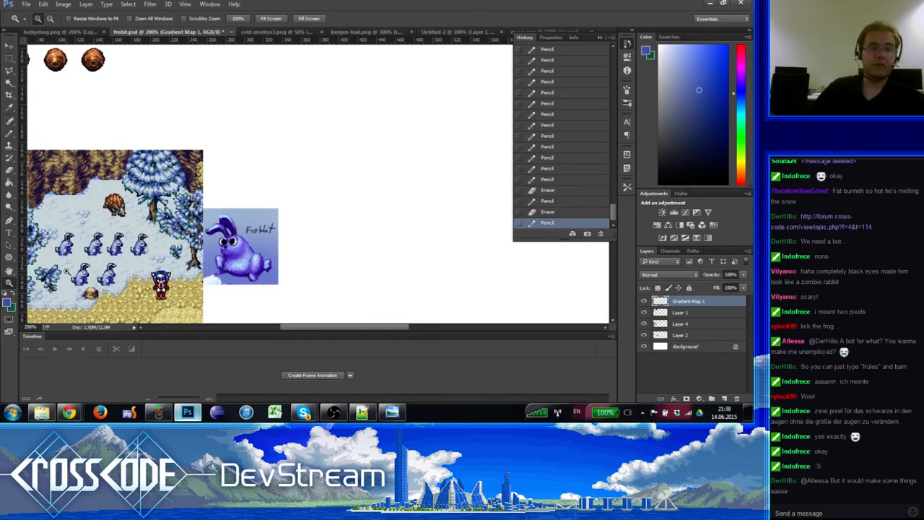
pyautogui.click(67, 270)
pyautogui.click(67, 268)
pyautogui.keyDown('alt'); pyautogui.click(66, 257); pyautogui.keyUp('alt')
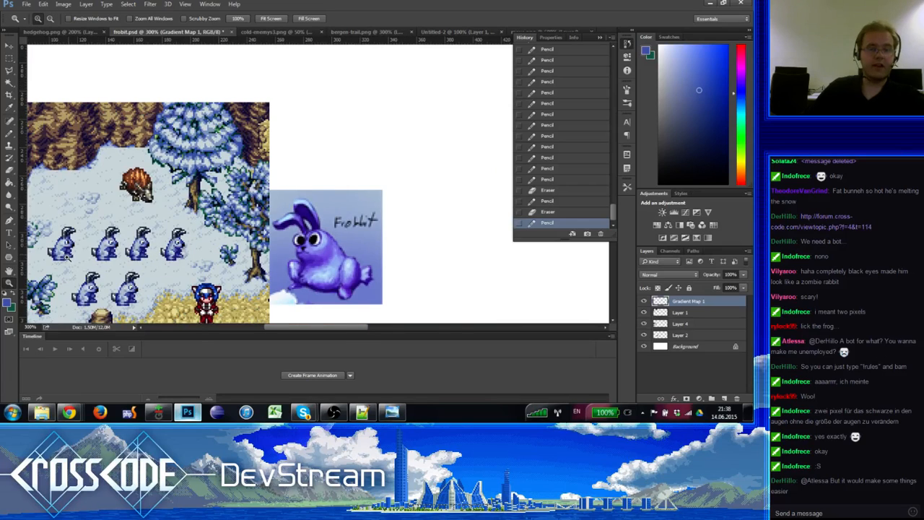
pyautogui.click(69, 254)
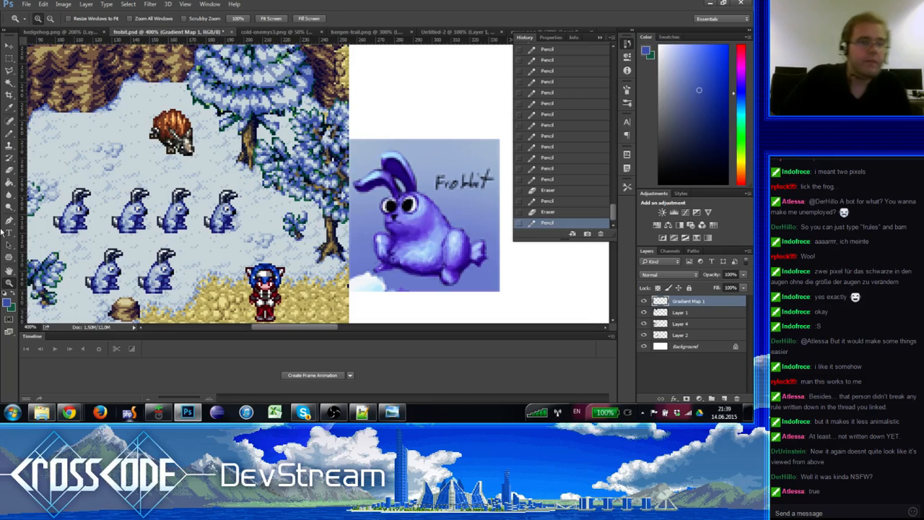
# Step: Darken two pixels at the leftmost rabbit's eye with the Pencil tool, using dark blue sampled from its head outline
pyautogui.click(65, 202)
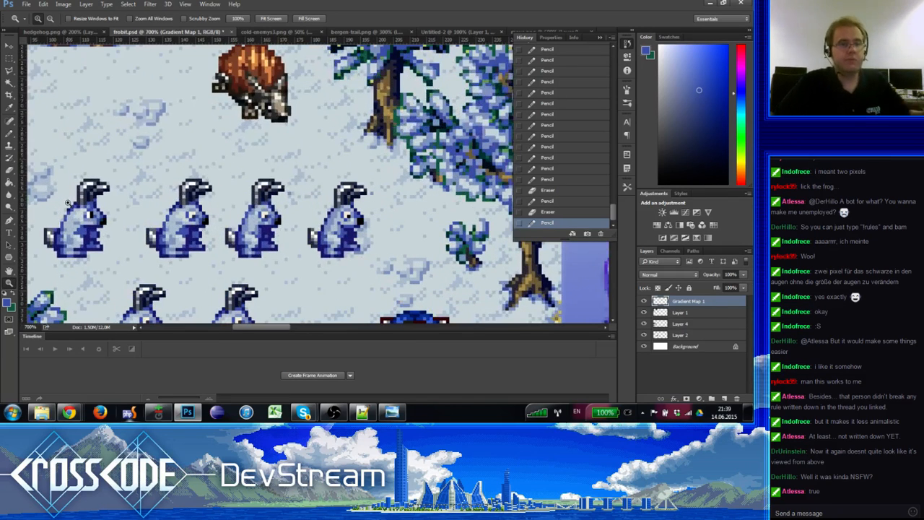
pyautogui.click(9, 132)
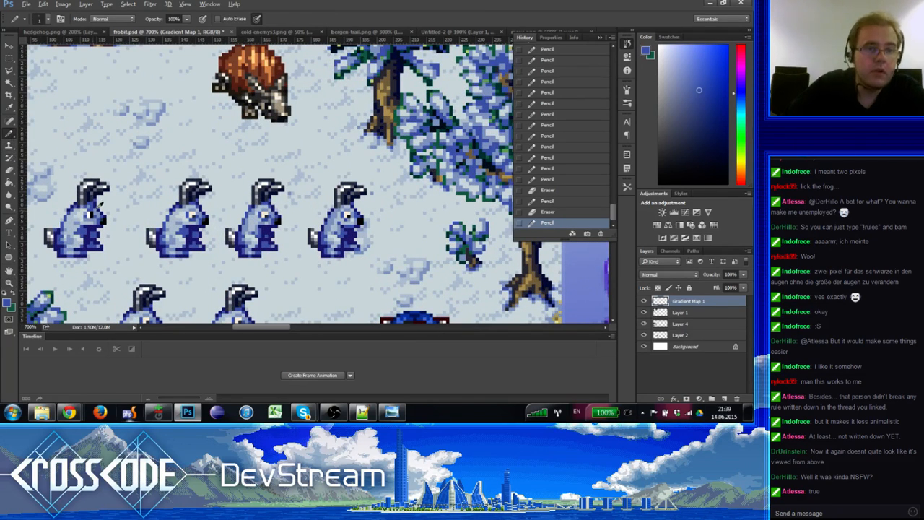
pyautogui.keyDown('alt'); pyautogui.click(97, 206); pyautogui.keyUp('alt')
pyautogui.click(93, 215)
pyautogui.click(94, 211)
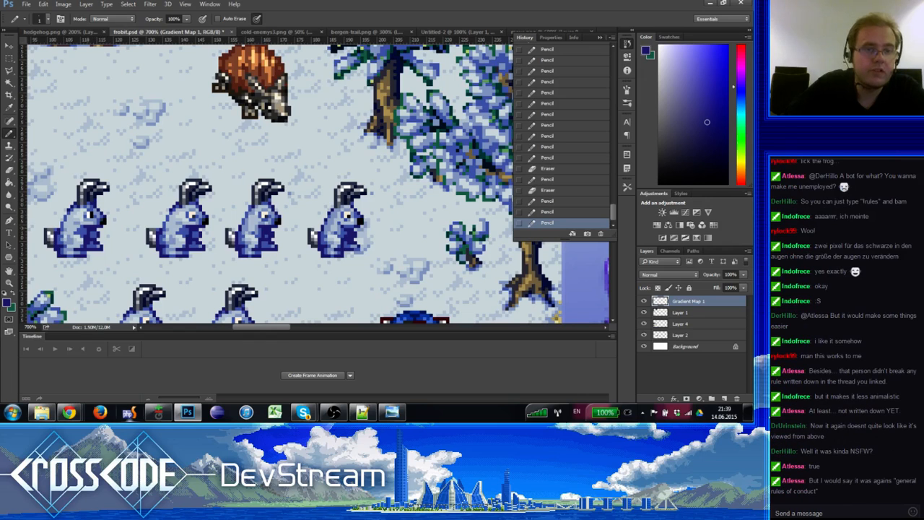
# Step: Examine all rabbit variants against the snowy scene, the player character and the concept art at 200% to 400% magnification
pyautogui.click(10, 282)
pyautogui.keyDown('alt'); pyautogui.click(45, 265); pyautogui.keyUp('alt')
pyautogui.keyDown('alt'); pyautogui.click(45, 266); pyautogui.keyUp('alt')
pyautogui.keyDown('alt'); pyautogui.click(44, 265); pyautogui.keyUp('alt')
pyautogui.keyDown('alt'); pyautogui.click(45, 265); pyautogui.keyUp('alt')
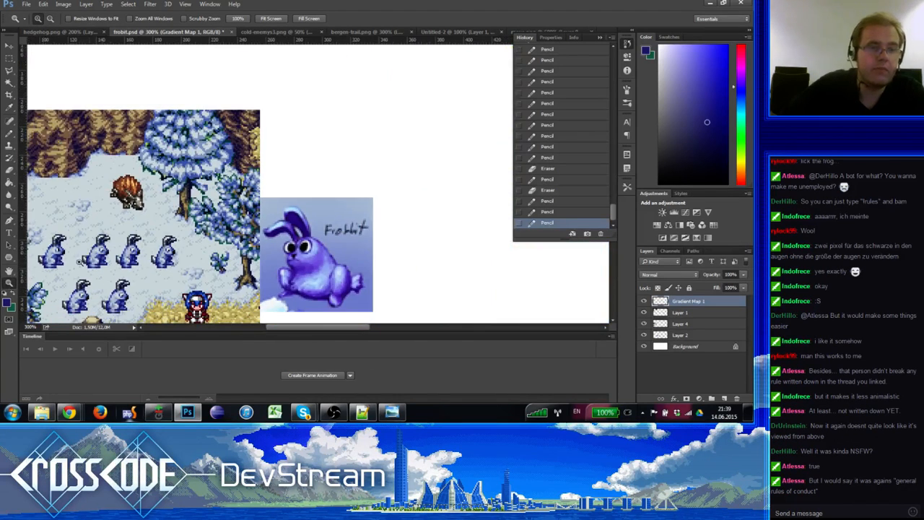
pyautogui.moveTo(31, 305); pyautogui.dragTo(172, 184)
pyautogui.moveTo(224, 161); pyautogui.dragTo(174, 179)
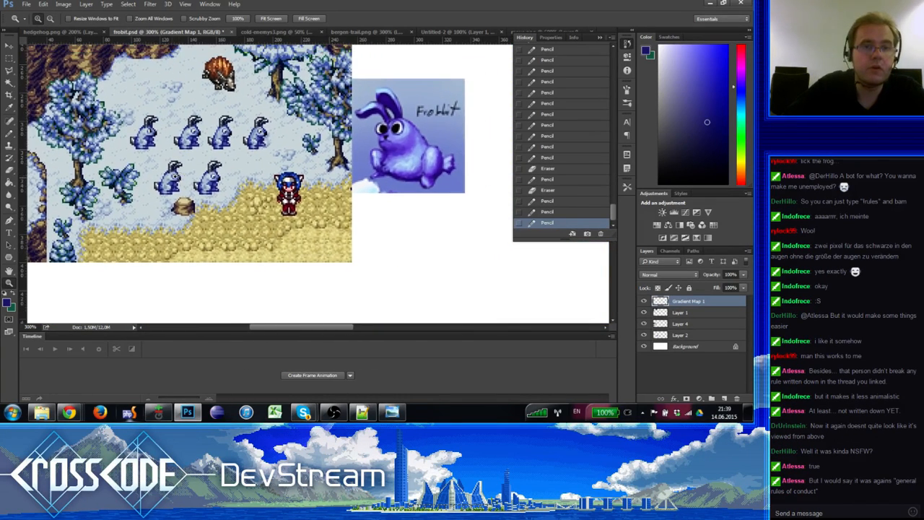
pyautogui.keyDown('alt'); pyautogui.click(173, 177); pyautogui.keyUp('alt')
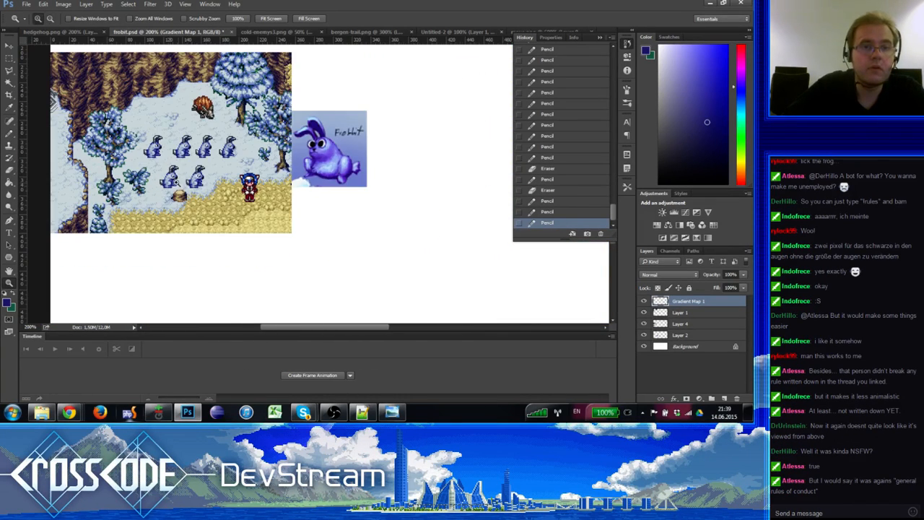
pyautogui.click(181, 166)
pyautogui.click(178, 165)
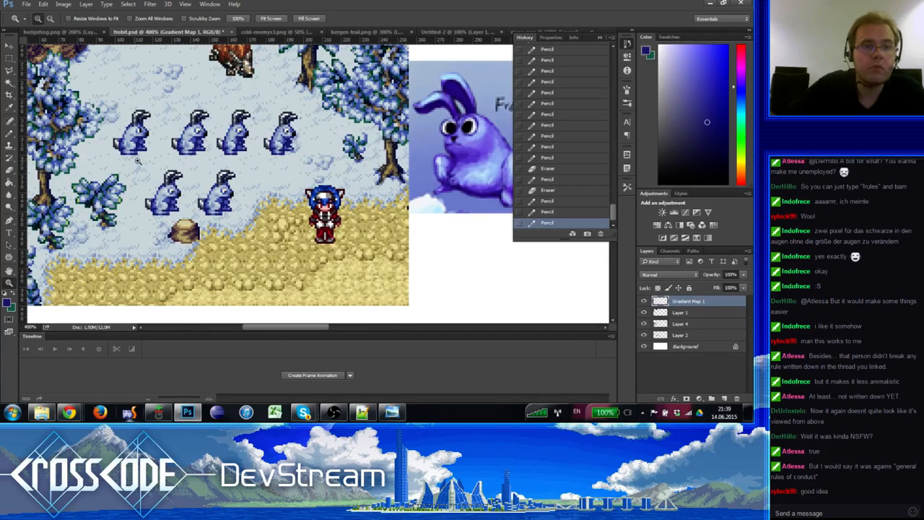
# Step: Add dark blue pencil pixels to the leftmost rabbit's body to define the limbs and haunch
pyautogui.press('b')
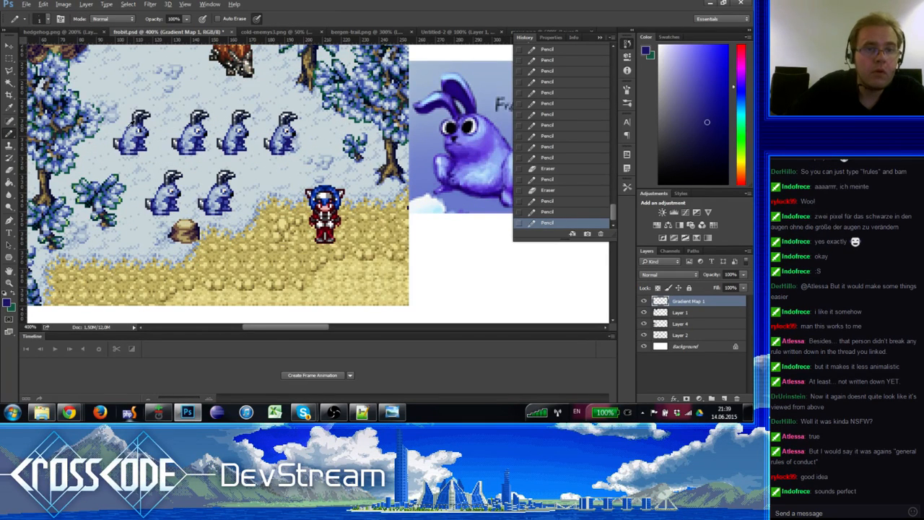
pyautogui.click(132, 137)
pyautogui.click(131, 137)
pyautogui.moveTo(123, 139); pyautogui.dragTo(118, 138)
pyautogui.click(126, 123)
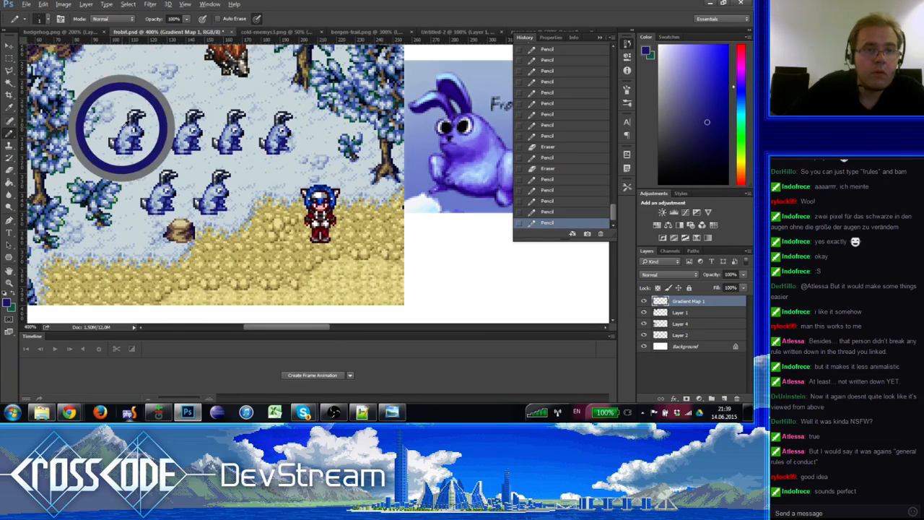
pyautogui.click(126, 124)
pyautogui.click(127, 143)
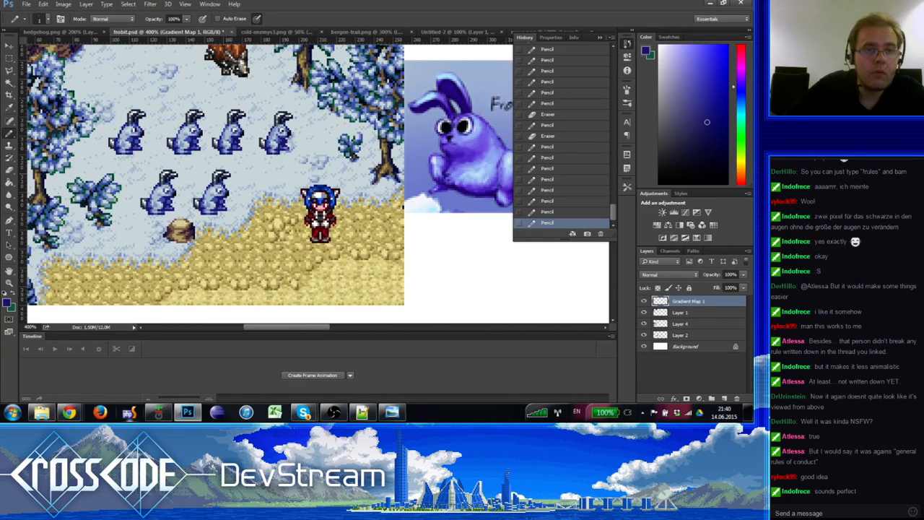
pyautogui.moveTo(113, 176); pyautogui.dragTo(108, 173)
# Step: Shade the leftmost rabbit's belly and hind leg with sampled medium blue, and add a sampled dark blue accent near the foot
pyautogui.keyDown('alt'); pyautogui.click(126, 124); pyautogui.keyUp('alt')
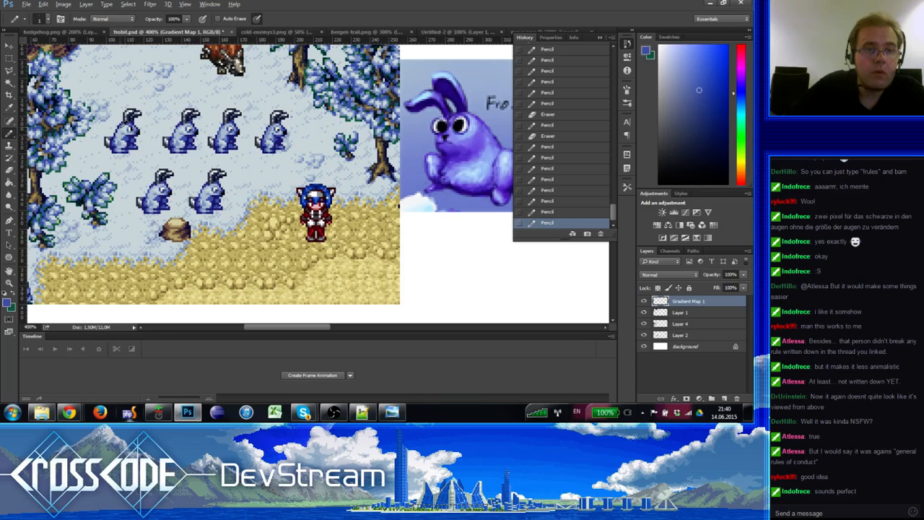
pyautogui.click(125, 138)
pyautogui.click(125, 138)
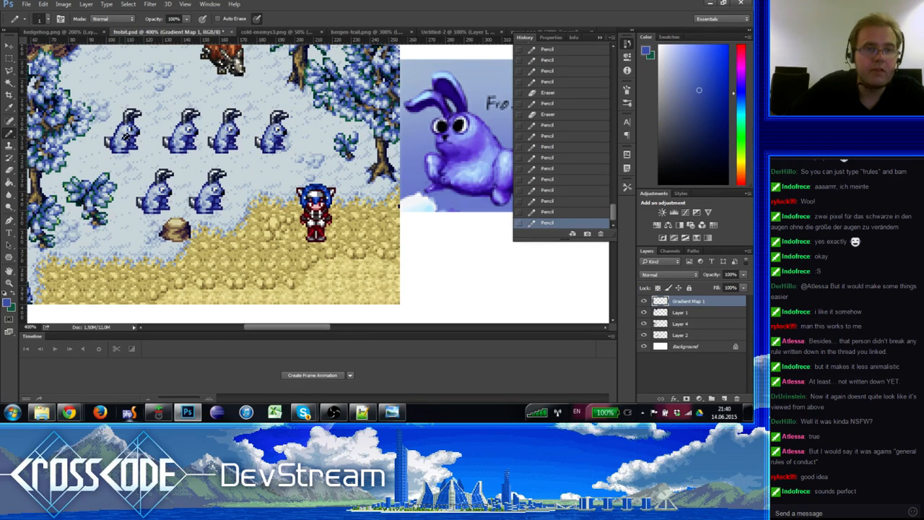
pyautogui.click(122, 145)
pyautogui.click(123, 145)
pyautogui.click(122, 145)
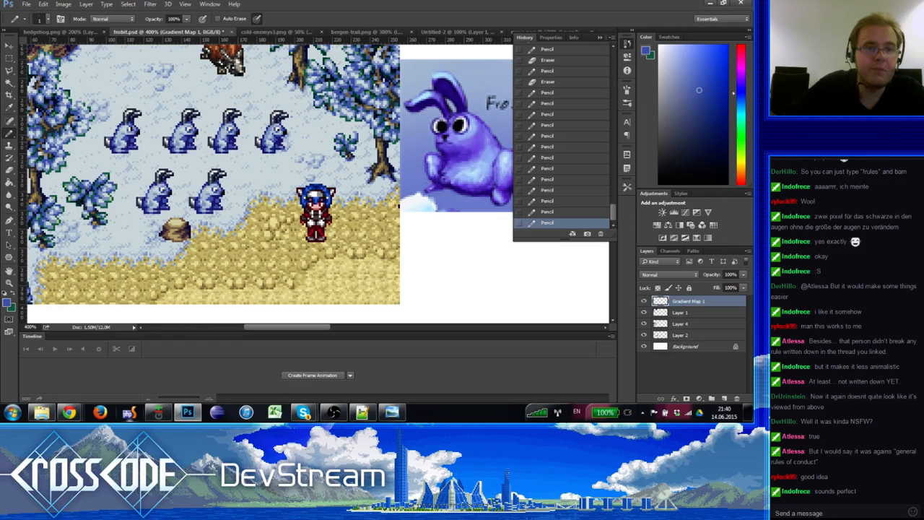
pyautogui.keyDown('alt'); pyautogui.click(124, 150); pyautogui.keyUp('alt')
pyautogui.click(123, 149)
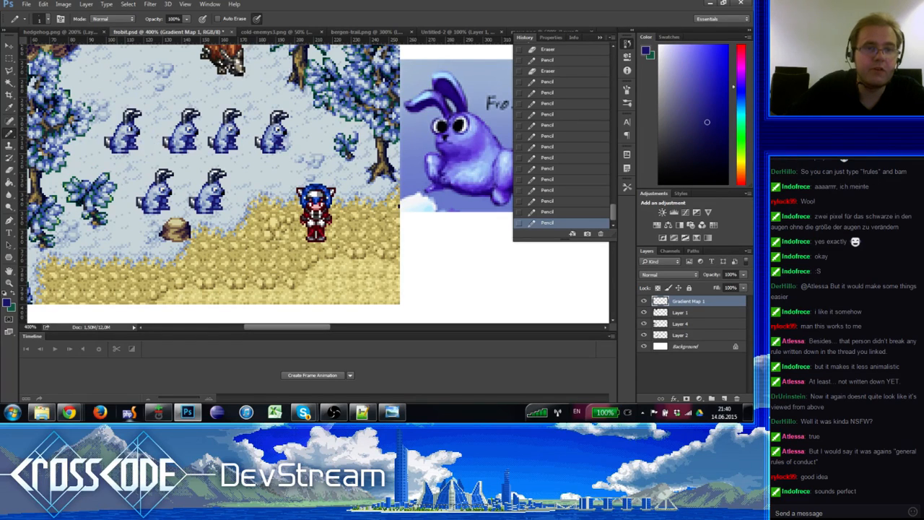
# Step: Touch up the leftmost rabbit's body shading with pencil pixels in dark blue and in lighter blues sampled from the sprite
pyautogui.click(123, 149)
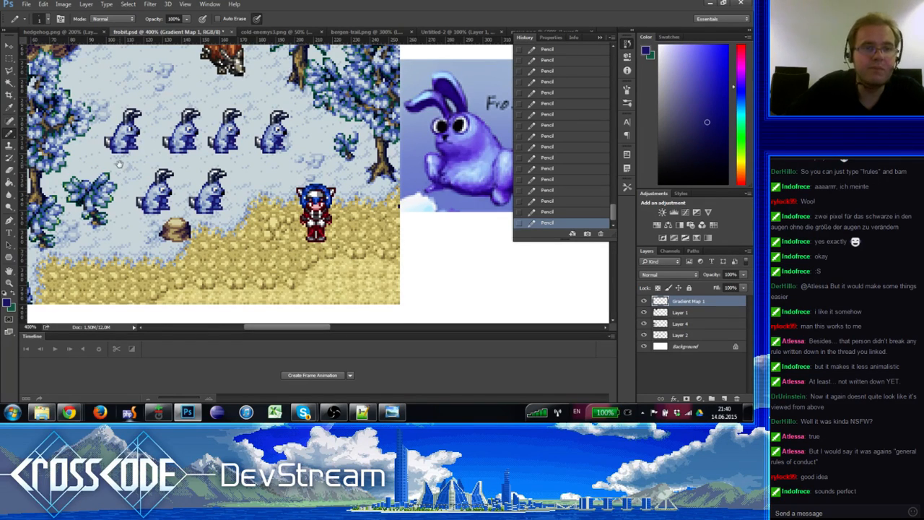
pyautogui.moveTo(119, 165); pyautogui.dragTo(121, 174)
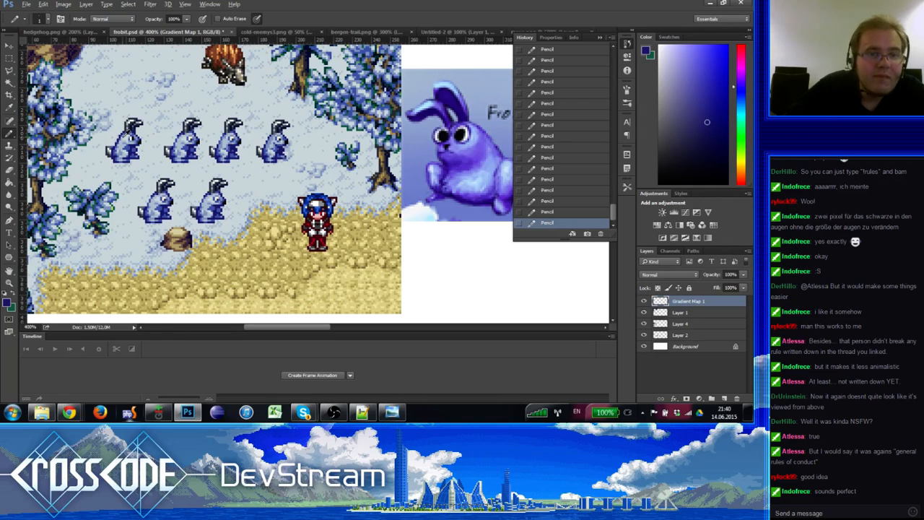
pyautogui.keyDown('alt'); pyautogui.click(120, 137); pyautogui.keyUp('alt')
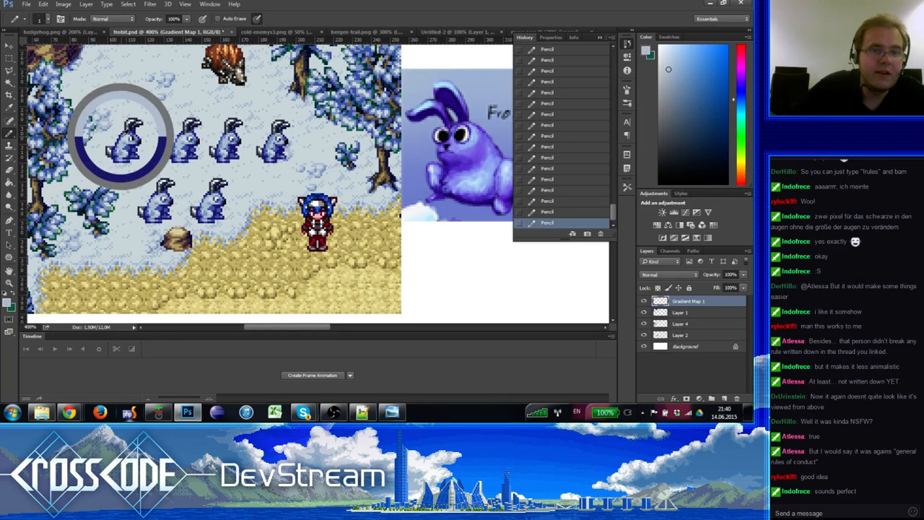
pyautogui.moveTo(121, 165); pyautogui.dragTo(117, 163)
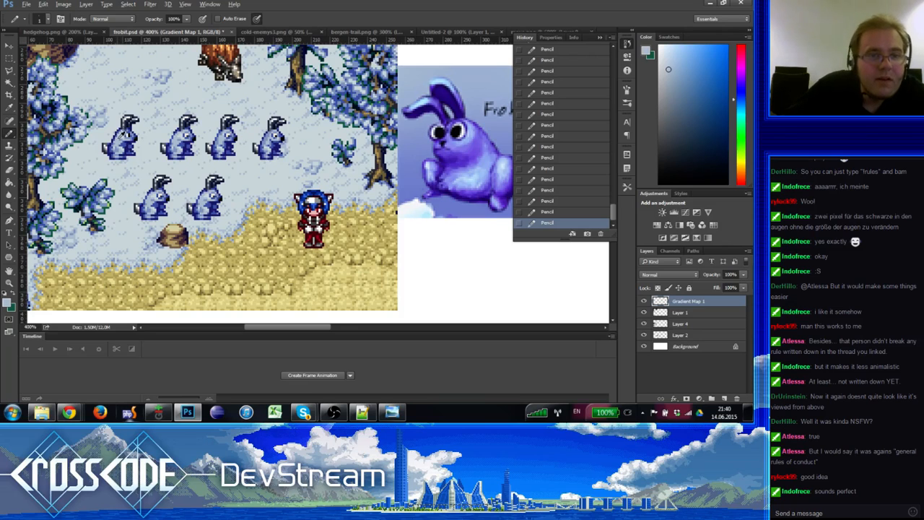
pyautogui.keyDown('alt'); pyautogui.click(120, 140); pyautogui.keyUp('alt')
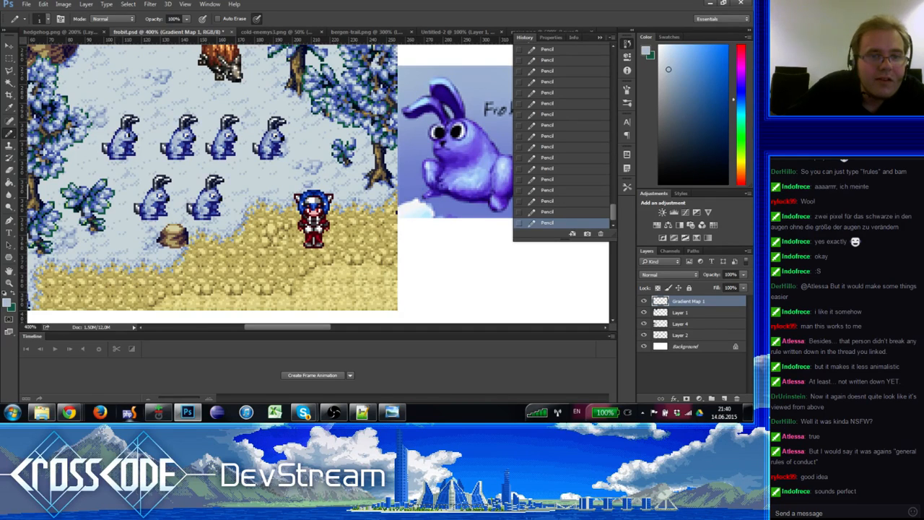
pyautogui.keyDown('alt'); pyautogui.click(119, 139); pyautogui.keyUp('alt')
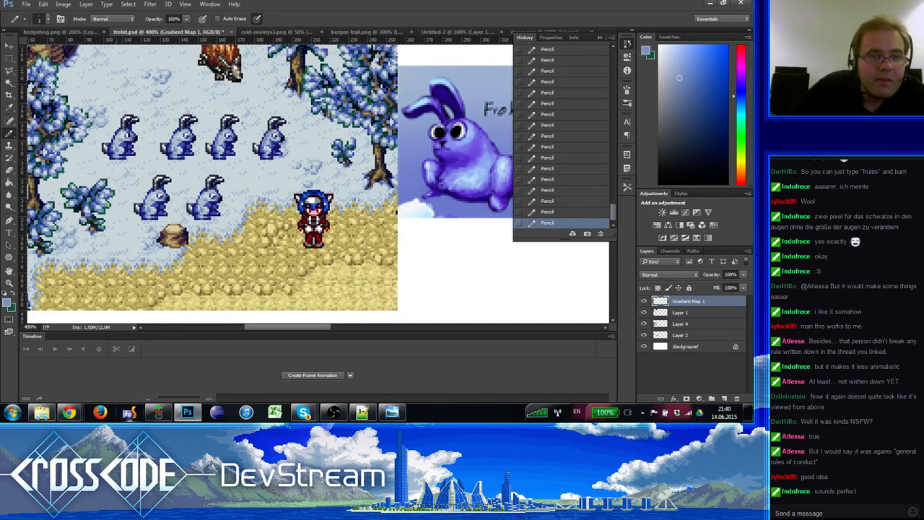
pyautogui.keyDown('alt'); pyautogui.click(122, 130); pyautogui.keyUp('alt')
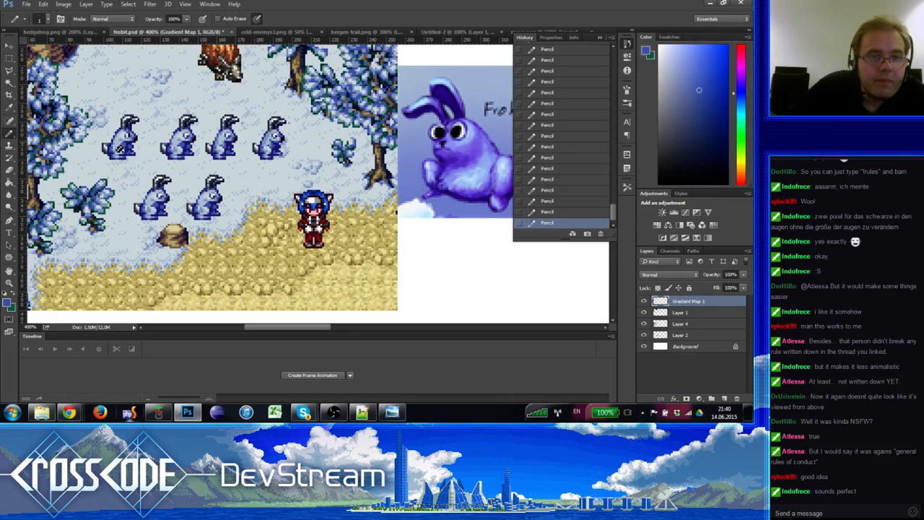
pyautogui.moveTo(115, 183); pyautogui.dragTo(126, 194)
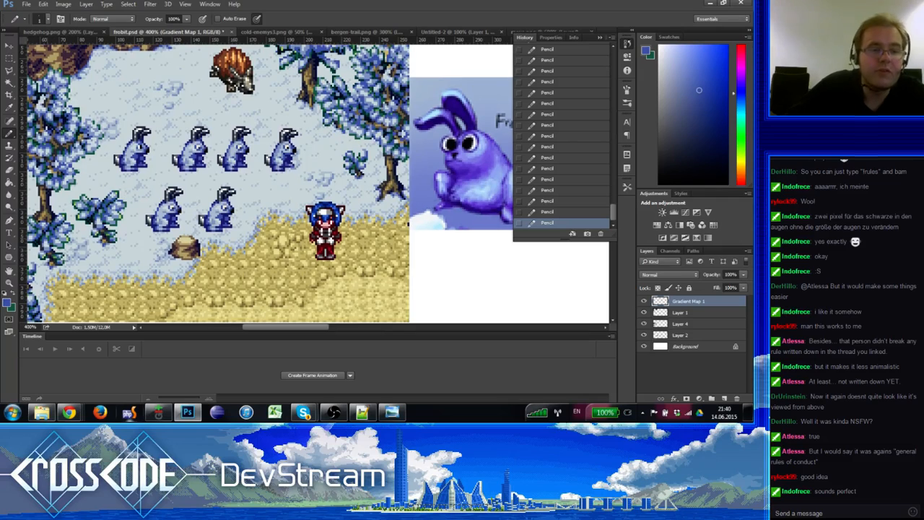
# Step: Examine the rabbit variants against the snowy scene, the player character and the concept art at 200% to 500% magnification
pyautogui.press('z')
pyautogui.keyDown('alt'); pyautogui.click(133, 209); pyautogui.keyUp('alt')
pyautogui.keyDown('alt'); pyautogui.click(133, 209); pyautogui.keyUp('alt')
pyautogui.click(133, 211)
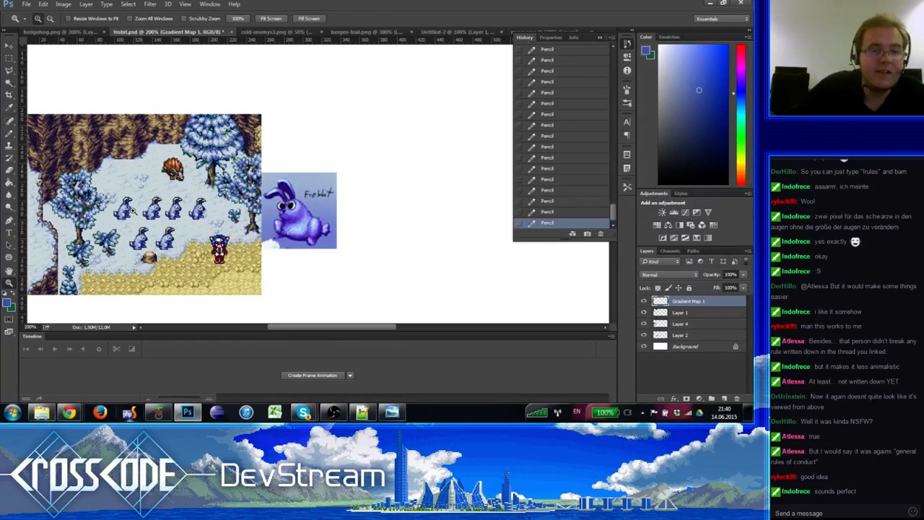
pyautogui.click(133, 208)
pyautogui.click(134, 205)
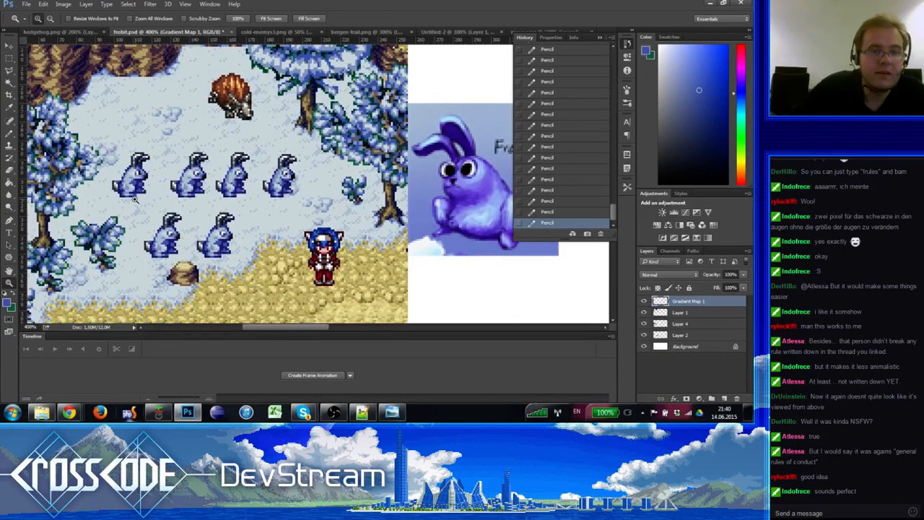
pyautogui.click(92, 190)
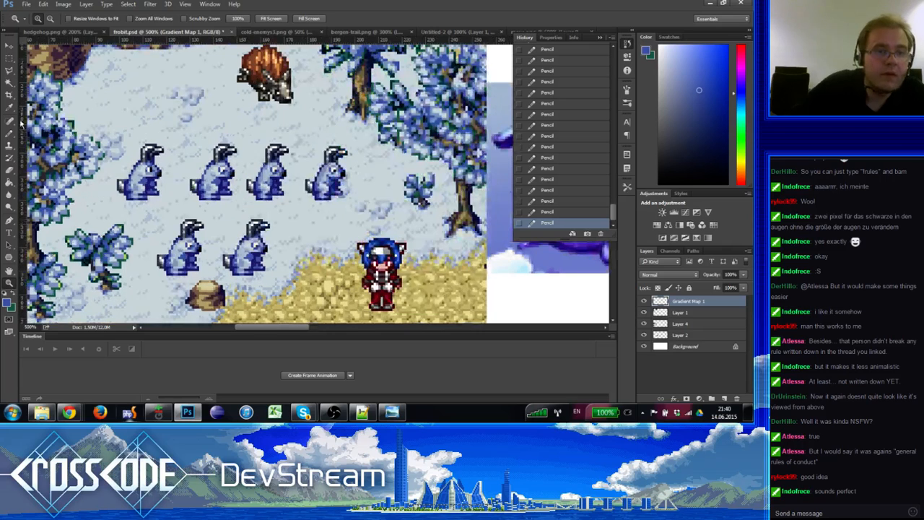
pyautogui.click(10, 134)
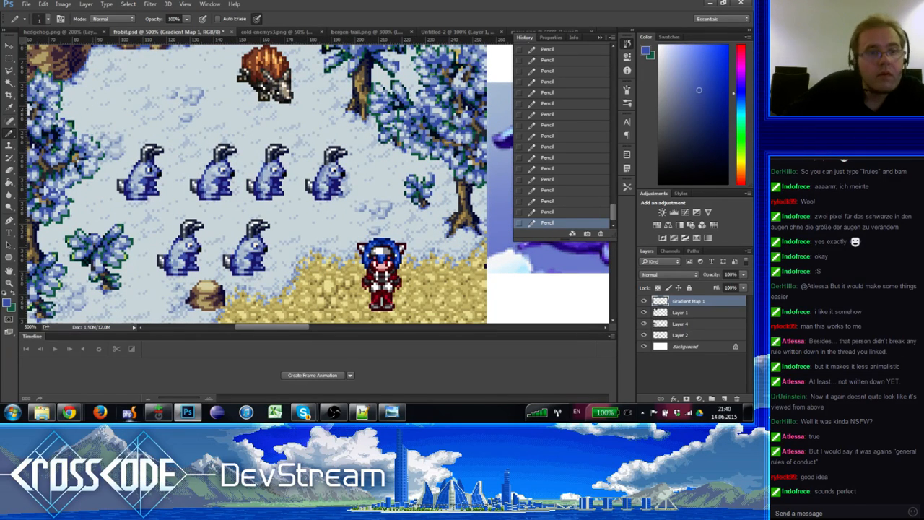
pyautogui.click(10, 283)
pyautogui.keyDown('alt'); pyautogui.click(53, 263); pyautogui.keyUp('alt')
pyautogui.keyDown('alt'); pyautogui.click(54, 263); pyautogui.keyUp('alt')
pyautogui.keyDown('alt'); pyautogui.click(53, 263); pyautogui.keyUp('alt')
pyautogui.click(102, 232)
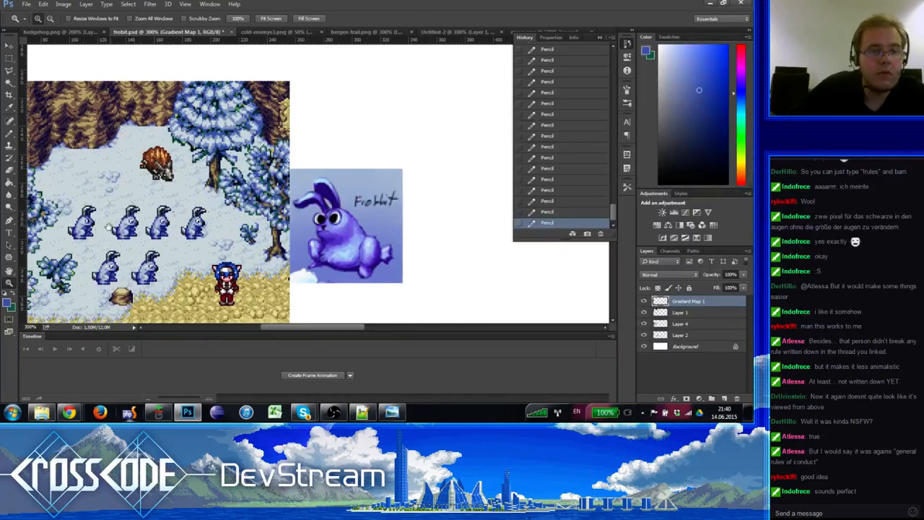
pyautogui.moveTo(109, 226); pyautogui.dragTo(151, 190)
pyautogui.click(124, 205)
pyautogui.keyDown('alt'); pyautogui.click(123, 205); pyautogui.keyUp('alt')
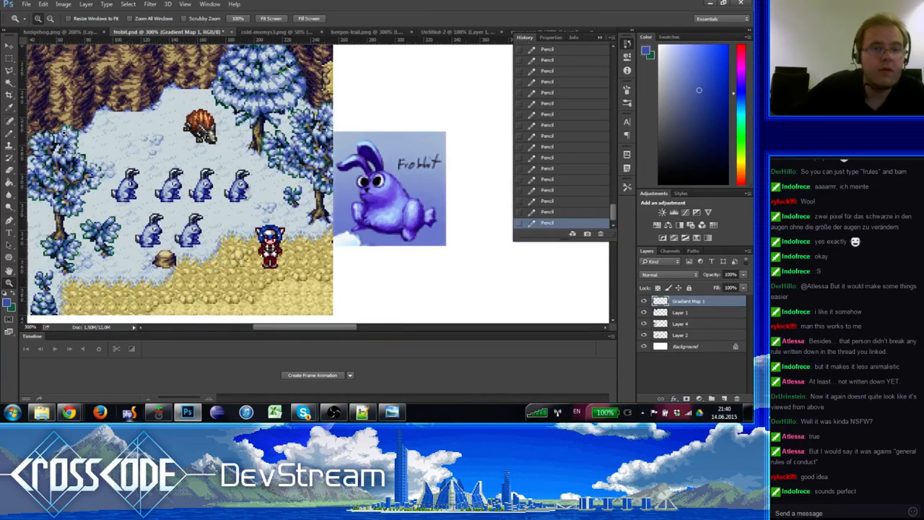
# Step: Show the grid, clear the two lower-row rabbits with a rectangular selection and place one duplicated rabbit in that row
pyautogui.click(9, 59)
pyautogui.press("ctrl+'")
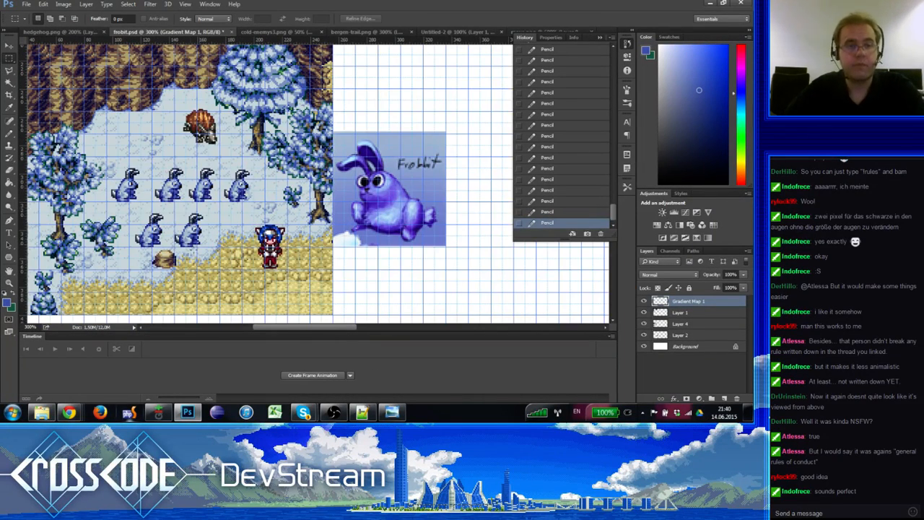
pyautogui.moveTo(220, 271)
pyautogui.mouseDown()
pyautogui.moveTo(123, 210)
pyautogui.moveTo(118, 151)
pyautogui.moveTo(203, 208)
pyautogui.moveTo(135, 162)
pyautogui.mouseUp()
pyautogui.press('Delete')
pyautogui.hotkey('ctrl', 'd')
pyautogui.hotkey('ctrl', 'd')
# Step: Pencil a small light blue-grey patch on the snow beside the lower rabbit, hide the grid and add a white pixel to the patch
pyautogui.click(10, 282)
pyautogui.doubleClick(156, 241)
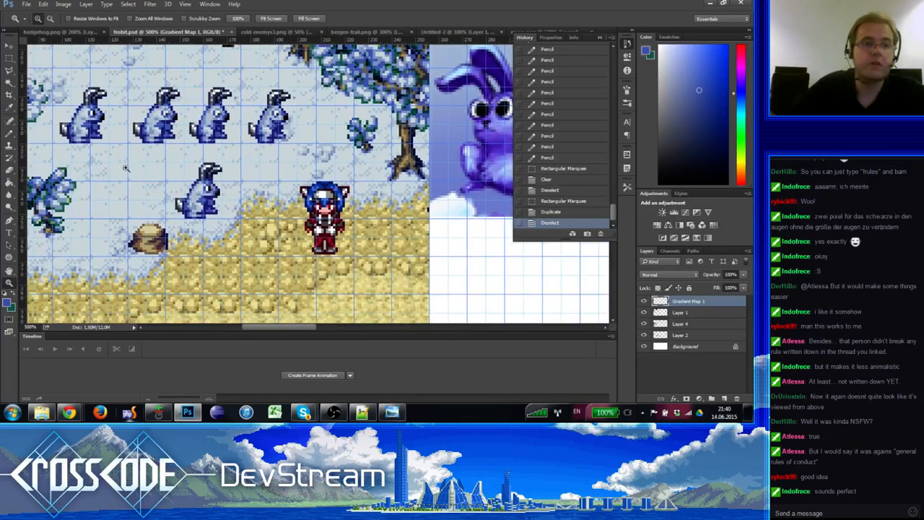
pyautogui.click(9, 134)
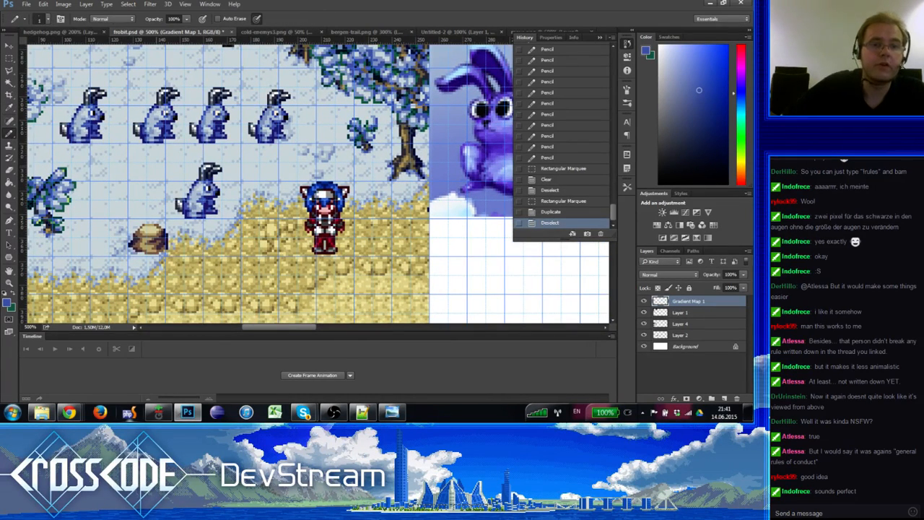
pyautogui.keyDown('alt'); pyautogui.click(197, 191); pyautogui.keyUp('alt')
pyautogui.click(197, 191)
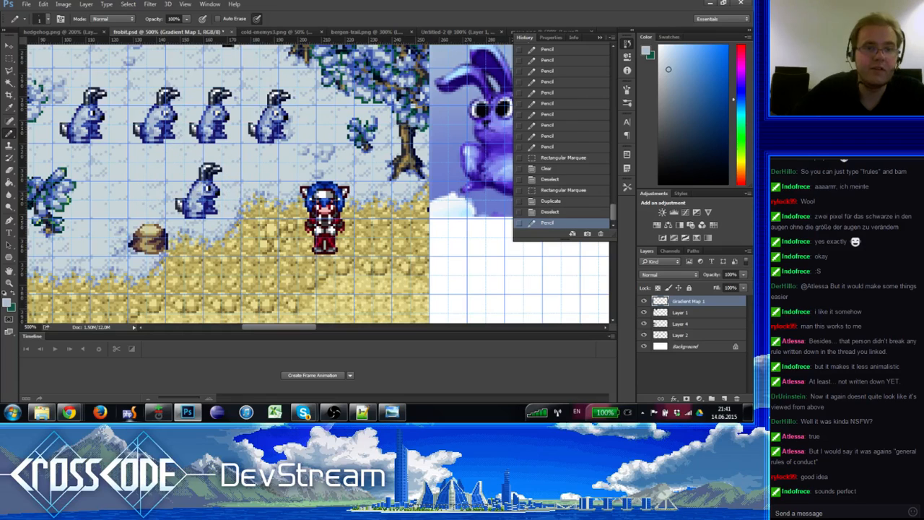
pyautogui.click(152, 190)
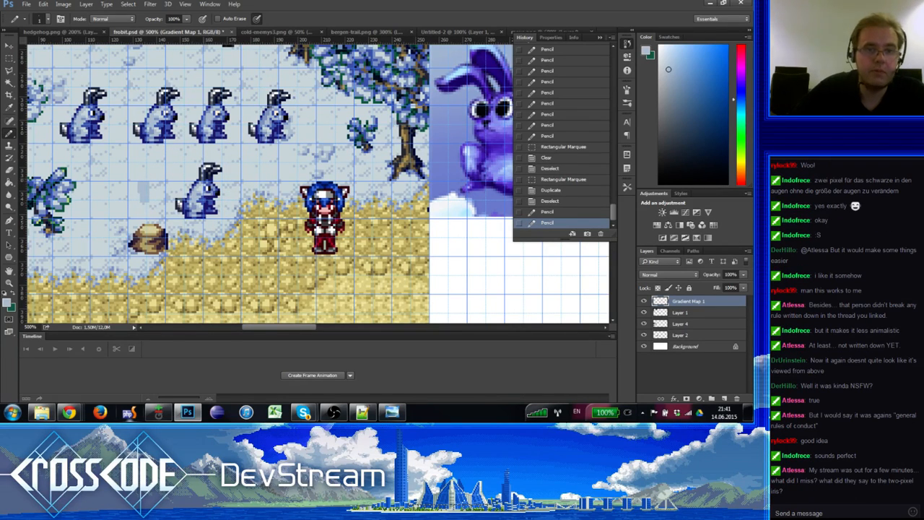
pyautogui.keyDown('alt'); pyautogui.click(147, 198); pyautogui.keyUp('alt')
pyautogui.hotkey('ctrl', "'")
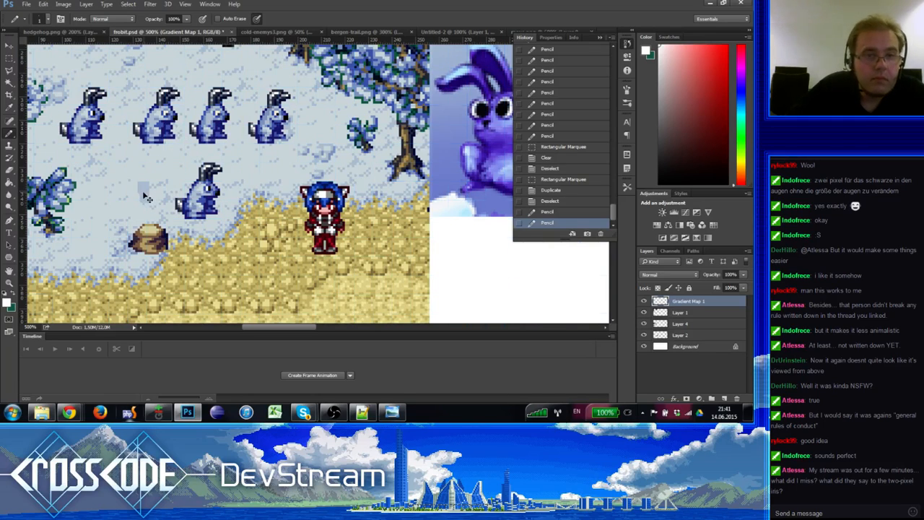
pyautogui.click(143, 193)
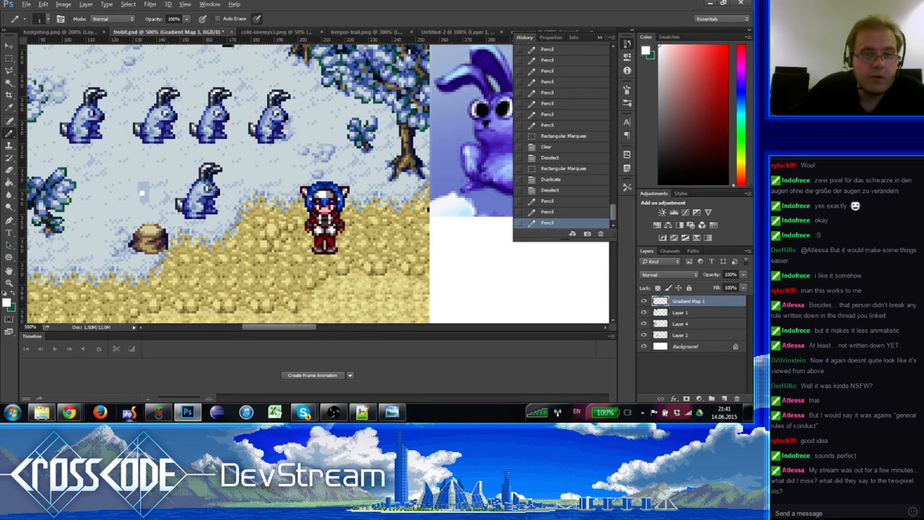
# Step: Add two eyes to the small face patch with black sampled from the lower rabbit's eye and white pixels beside it
pyautogui.keyDown('alt'); pyautogui.click(211, 187); pyautogui.keyUp('alt')
pyautogui.click(142, 192)
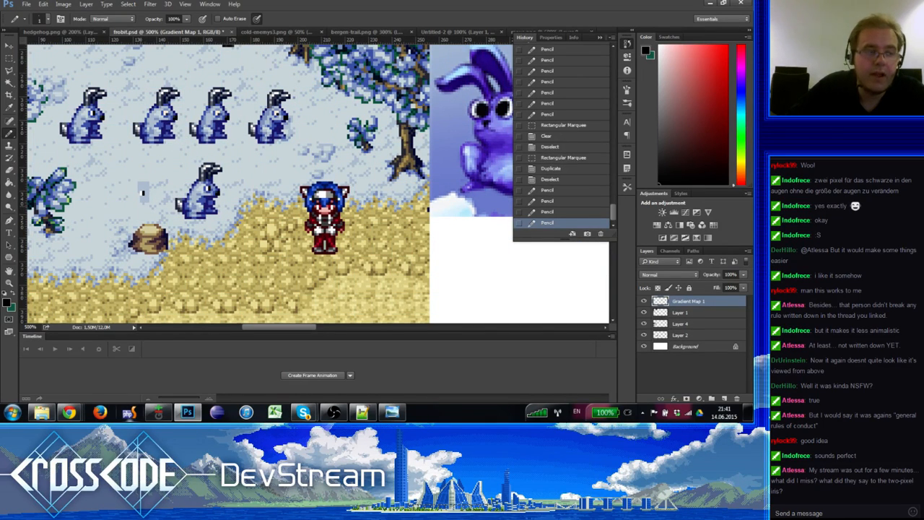
pyautogui.keyDown('alt'); pyautogui.click(144, 190); pyautogui.keyUp('alt')
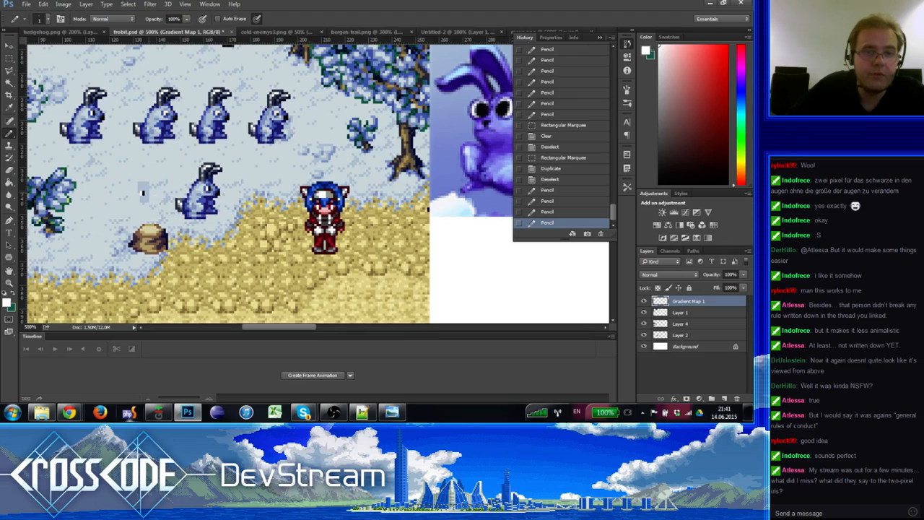
pyautogui.click(143, 191)
pyautogui.keyDown('alt'); pyautogui.click(145, 190); pyautogui.keyUp('alt')
pyautogui.click(144, 190)
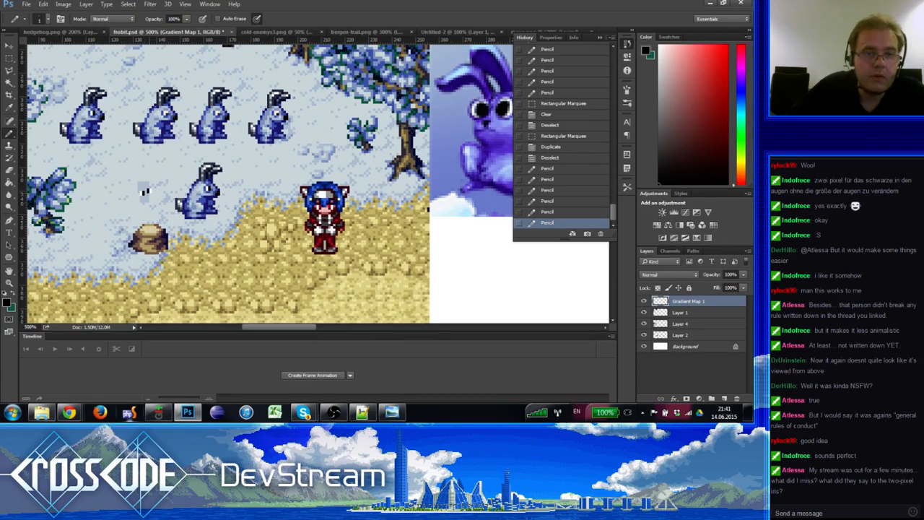
# Step: Rework the spacing of the face patch's eyes, covering pixels with sampled light blue-grey and redrawing the second eye in black
pyautogui.keyDown('alt'); pyautogui.click(145, 189); pyautogui.keyUp('alt')
pyautogui.keyDown('alt'); pyautogui.click(145, 190); pyautogui.keyUp('alt')
pyautogui.click(143, 191)
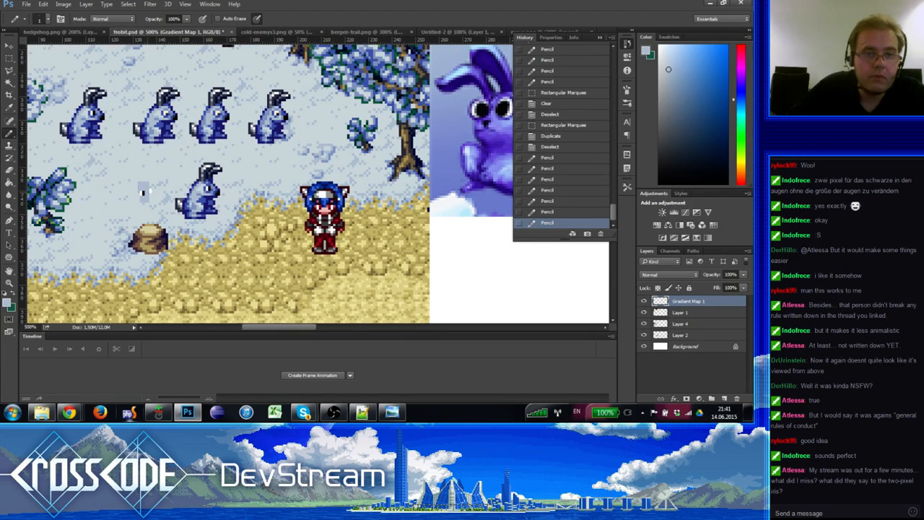
pyautogui.keyDown('alt'); pyautogui.click(146, 191); pyautogui.keyUp('alt')
pyautogui.click(146, 192)
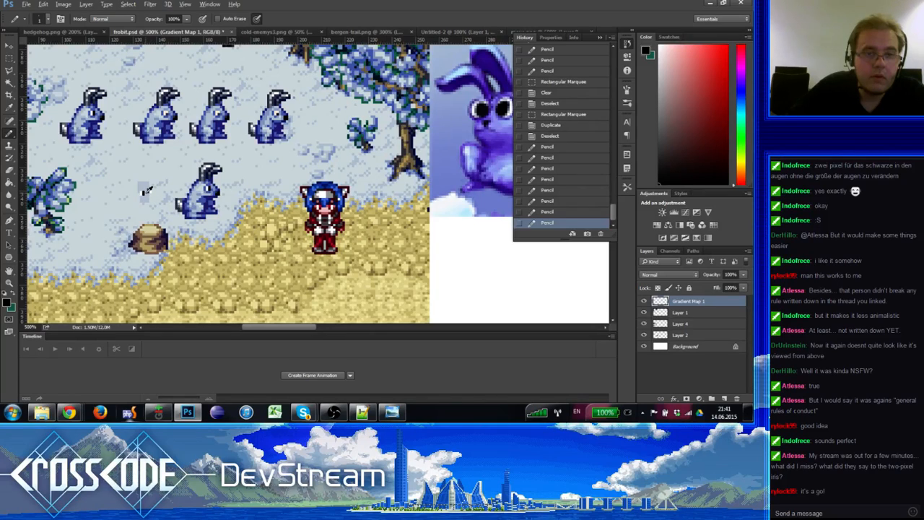
pyautogui.keyDown('alt'); pyautogui.click(145, 192); pyautogui.keyUp('alt')
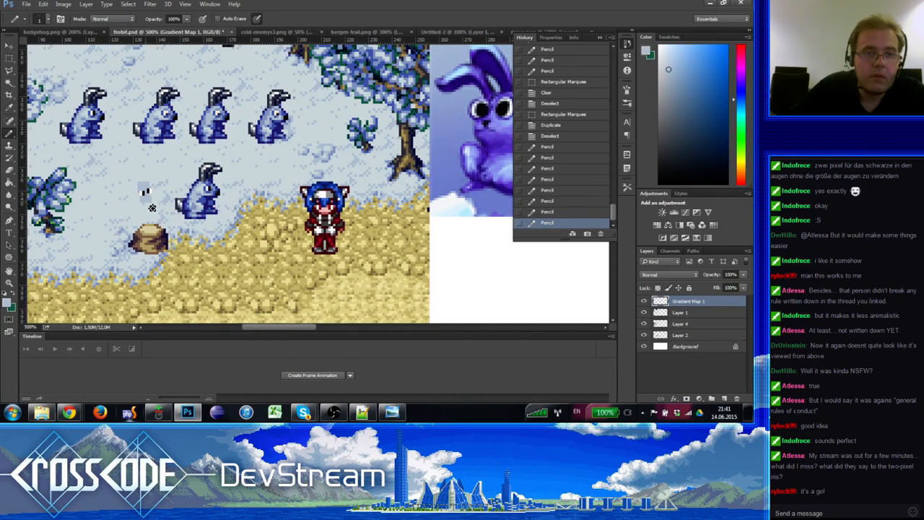
pyautogui.click(145, 192)
pyautogui.keyDown('alt'); pyautogui.click(146, 192); pyautogui.keyUp('alt')
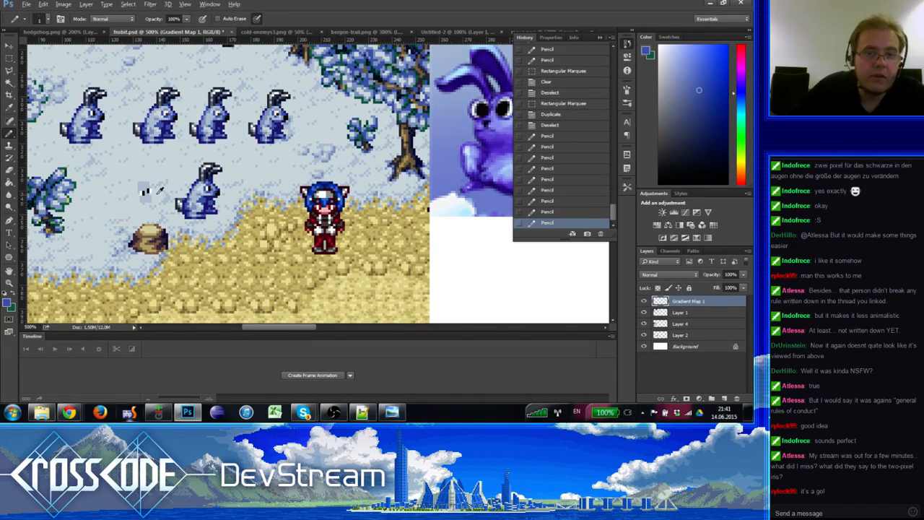
# Step: Pencil nose and mouth pixels below the new face's eyes in dark blue sampled from the lower rabbit's body
pyautogui.keyDown('alt'); pyautogui.click(204, 205); pyautogui.keyUp('alt')
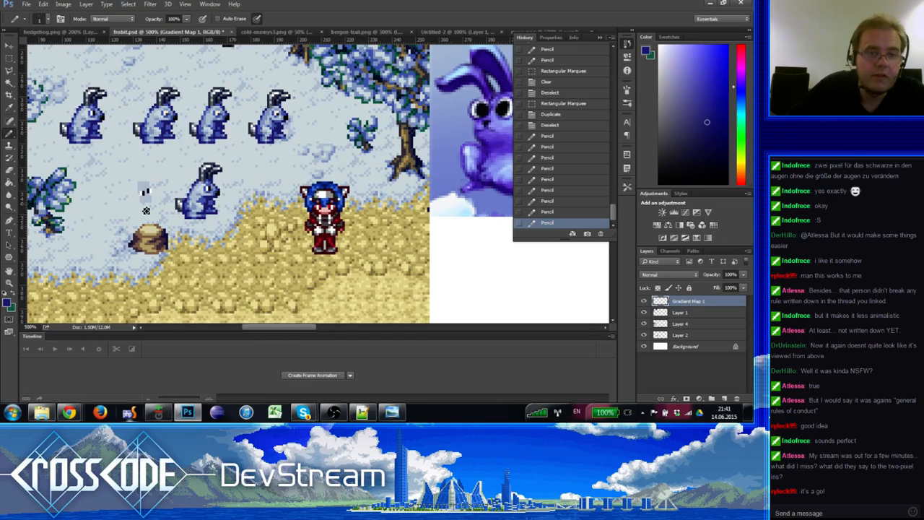
pyautogui.click(145, 192)
pyautogui.click(149, 203)
pyautogui.click(145, 200)
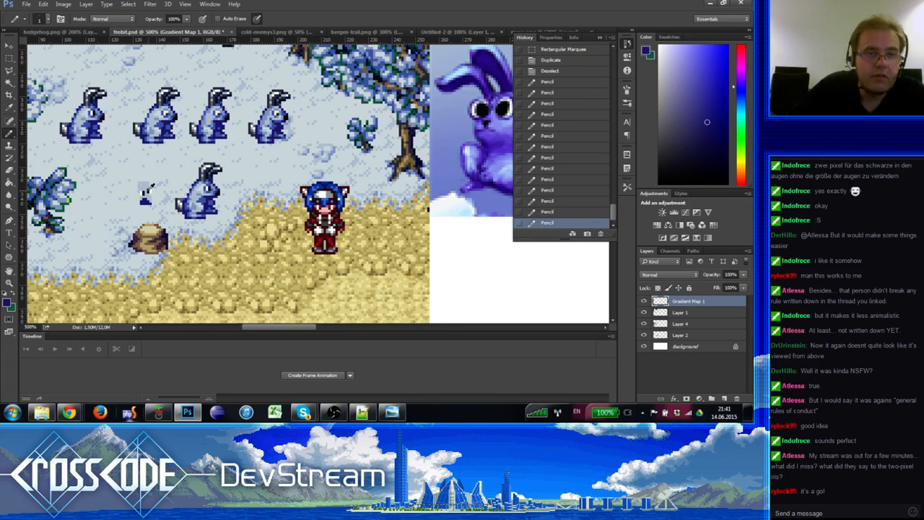
pyautogui.keyDown('alt'); pyautogui.click(148, 192); pyautogui.keyUp('alt')
pyautogui.keyDown('alt'); pyautogui.click(146, 190); pyautogui.keyUp('alt')
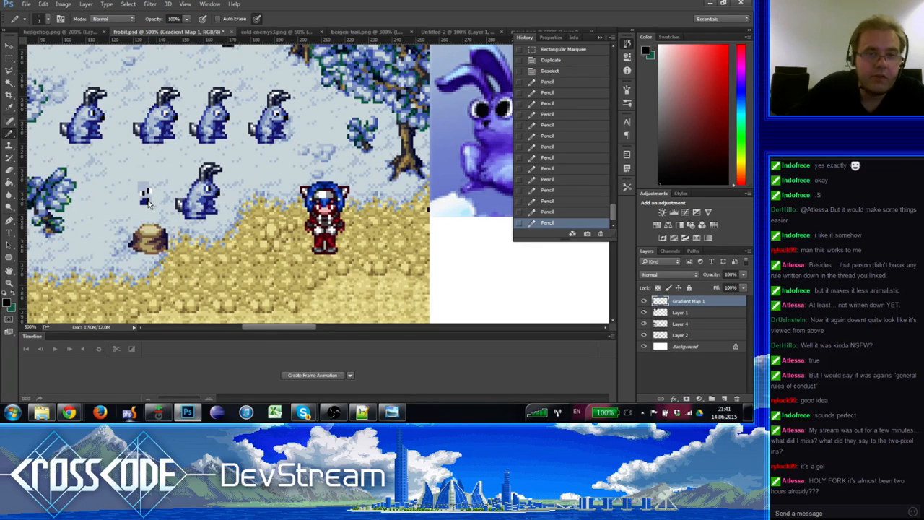
pyautogui.click(148, 200)
# Step: Retouch the small face study's eyes and the pixels around them with sampled white and light blue-grey
pyautogui.moveTo(154, 157)
pyautogui.mouseDown()
pyautogui.moveTo(132, 302)
pyautogui.moveTo(143, 211)
pyautogui.mouseUp()
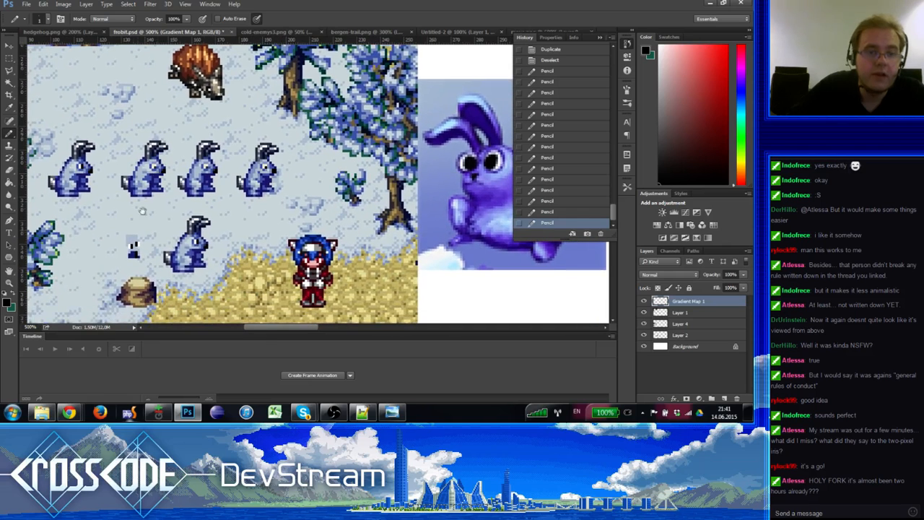
pyautogui.click(135, 245)
pyautogui.keyDown('alt'); pyautogui.click(131, 247); pyautogui.keyUp('alt')
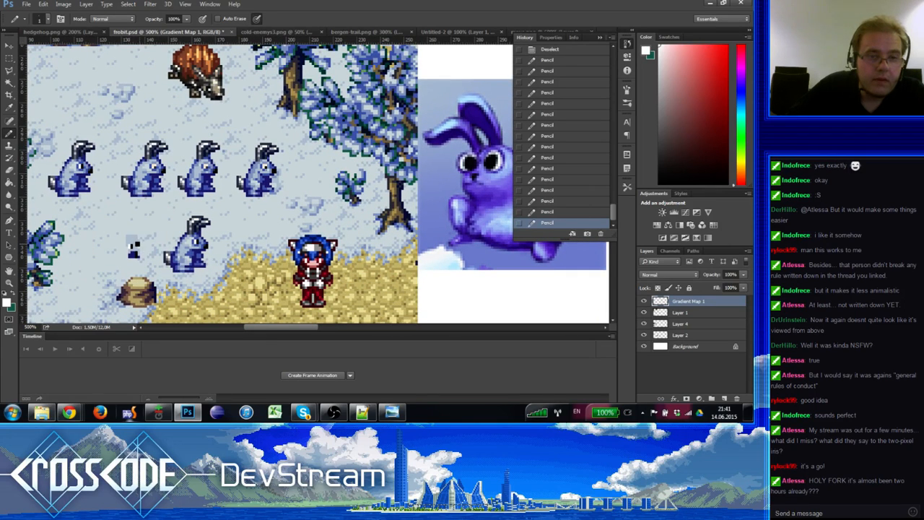
pyautogui.keyDown('alt'); pyautogui.click(134, 247); pyautogui.keyUp('alt')
pyautogui.keyDown('alt'); pyautogui.click(135, 249); pyautogui.keyUp('alt')
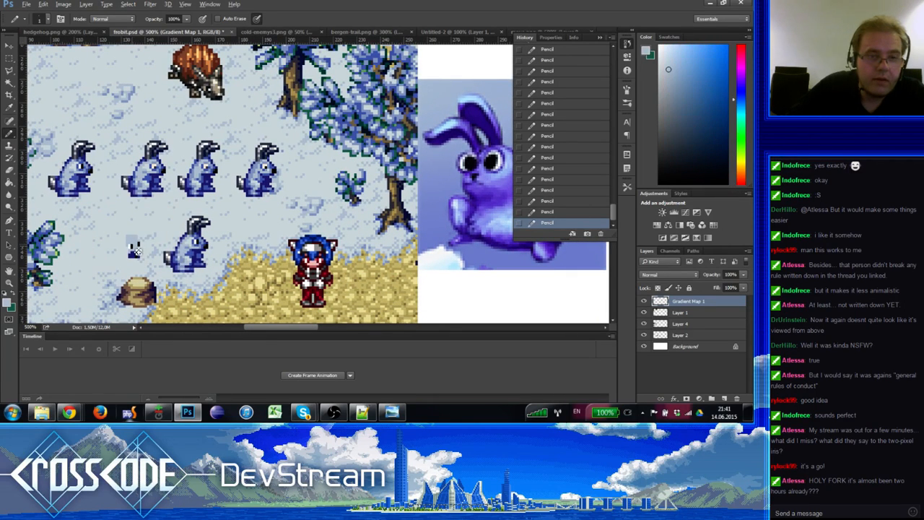
pyautogui.keyDown('alt'); pyautogui.click(134, 249); pyautogui.keyUp('alt')
pyautogui.keyDown('alt'); pyautogui.click(133, 246); pyautogui.keyUp('alt')
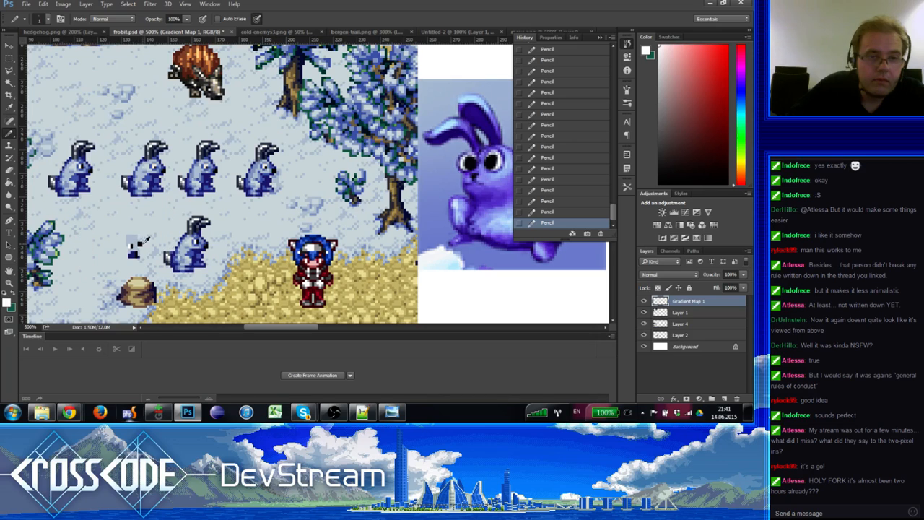
pyautogui.scroll(-2, 138, 247)
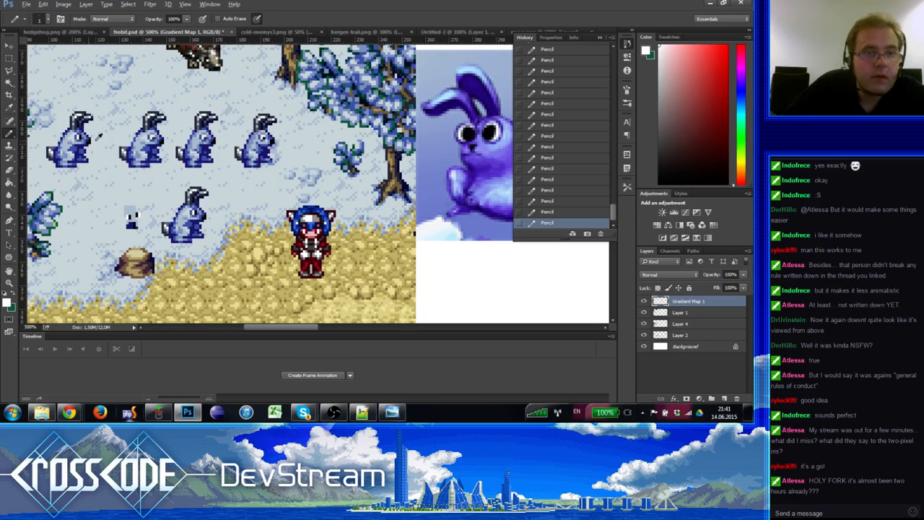
# Step: Recolour the lower part of the small face with mid blue sampled from the first rabbit in the upper row
pyautogui.keyDown('alt'); pyautogui.click(73, 149); pyautogui.keyUp('alt')
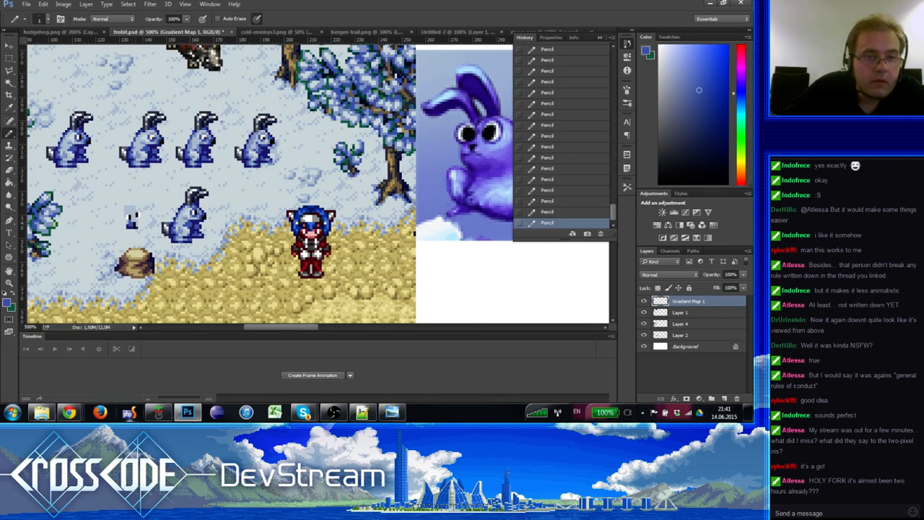
pyautogui.keyDown('alt'); pyautogui.click(134, 220); pyautogui.keyUp('alt')
pyautogui.click(130, 227)
pyautogui.keyDown('alt'); pyautogui.click(131, 224); pyautogui.keyUp('alt')
# Step: Pencil two upright ears above the small face in dark navy sampled from the lower rabbit's ear
pyautogui.keyDown('alt'); pyautogui.click(202, 211); pyautogui.keyUp('alt')
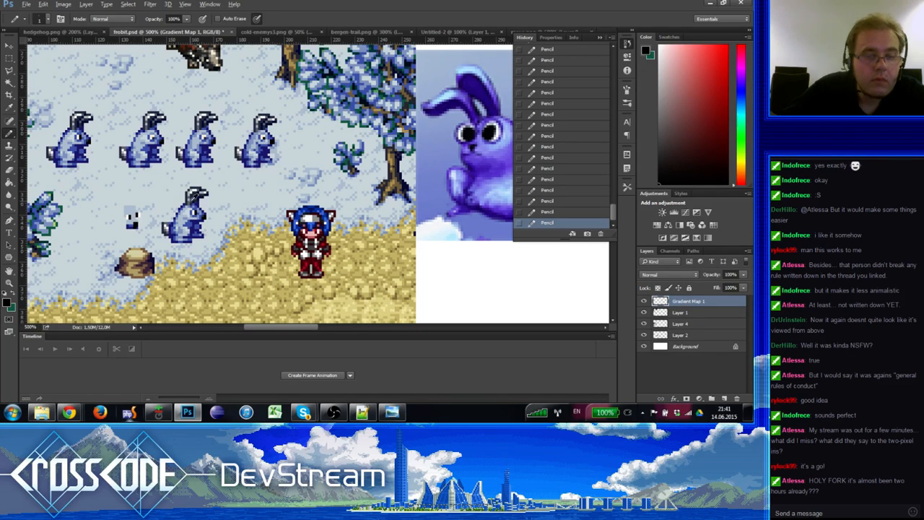
pyautogui.keyDown('alt'); pyautogui.click(192, 196); pyautogui.keyUp('alt')
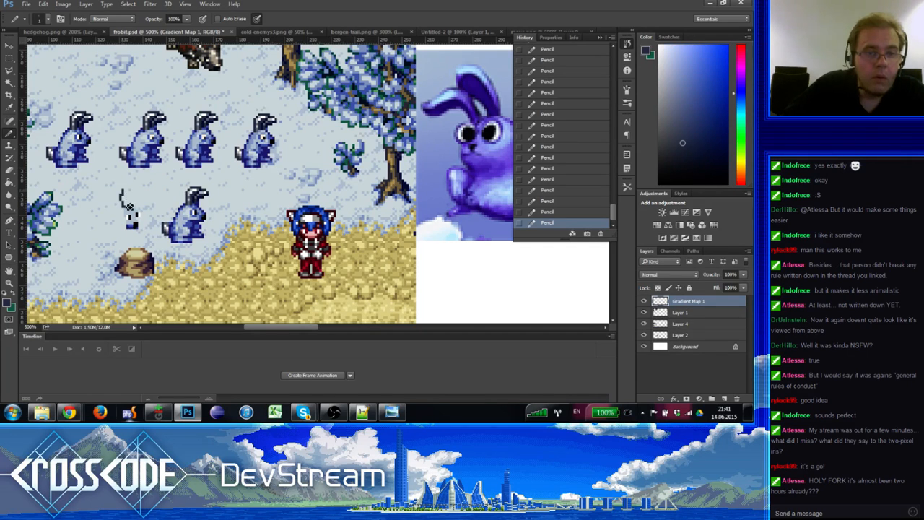
pyautogui.moveTo(130, 203)
pyautogui.mouseDown()
pyautogui.moveTo(126, 193)
pyautogui.moveTo(136, 201)
pyautogui.mouseUp()
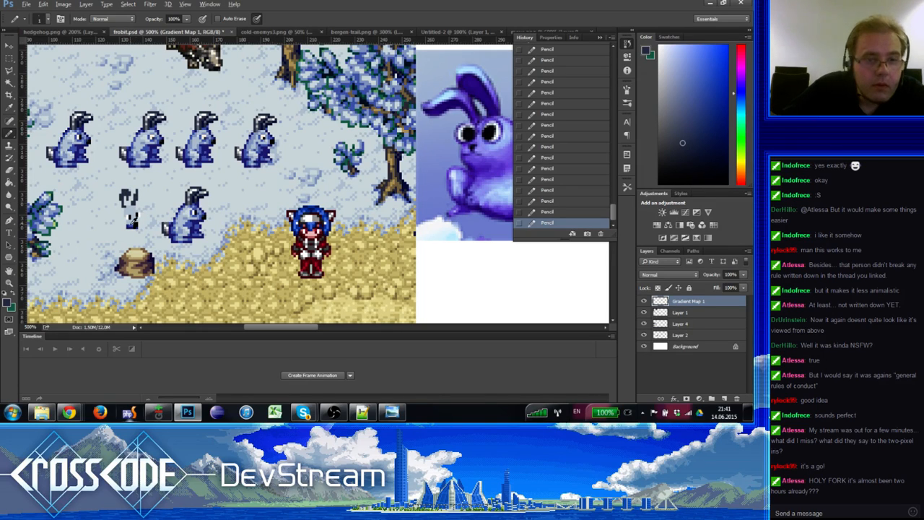
# Step: Refine the small face's cheek and chin edges with sampled blue and light blue-grey pixels
pyautogui.keyDown('alt'); pyautogui.click(131, 228); pyautogui.keyUp('alt')
pyautogui.keyDown('alt'); pyautogui.click(130, 225); pyautogui.keyUp('alt')
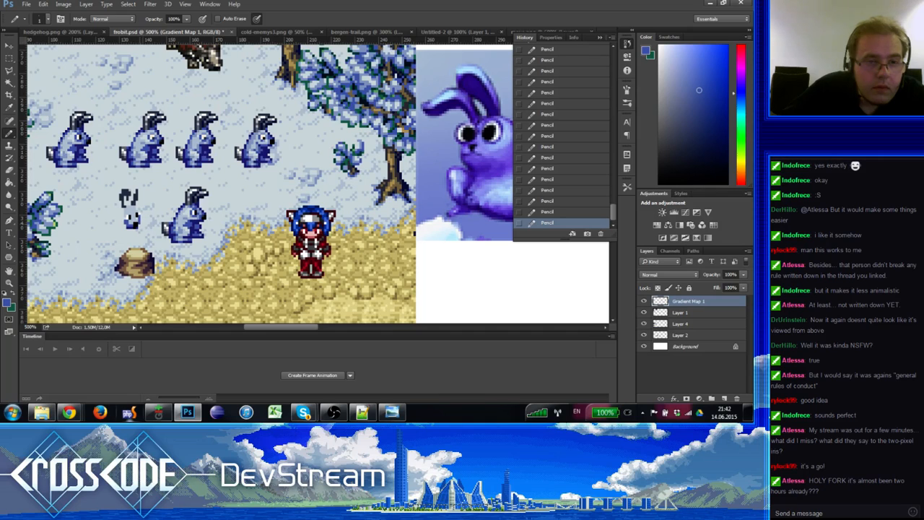
pyautogui.keyDown('alt'); pyautogui.click(142, 215); pyautogui.keyUp('alt')
pyautogui.keyDown('alt'); pyautogui.click(138, 219); pyautogui.keyUp('alt')
pyautogui.keyDown('alt'); pyautogui.click(142, 220); pyautogui.keyUp('alt')
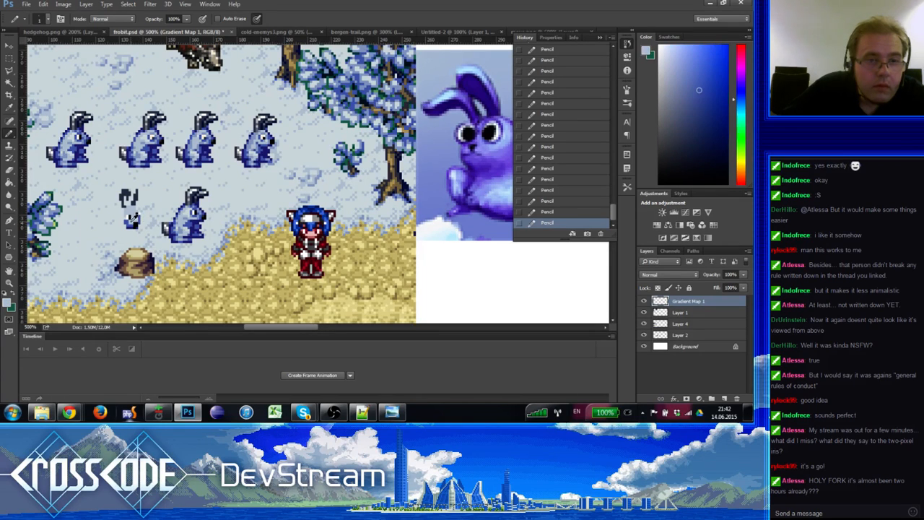
pyautogui.keyDown('alt'); pyautogui.click(123, 222); pyautogui.keyUp('alt')
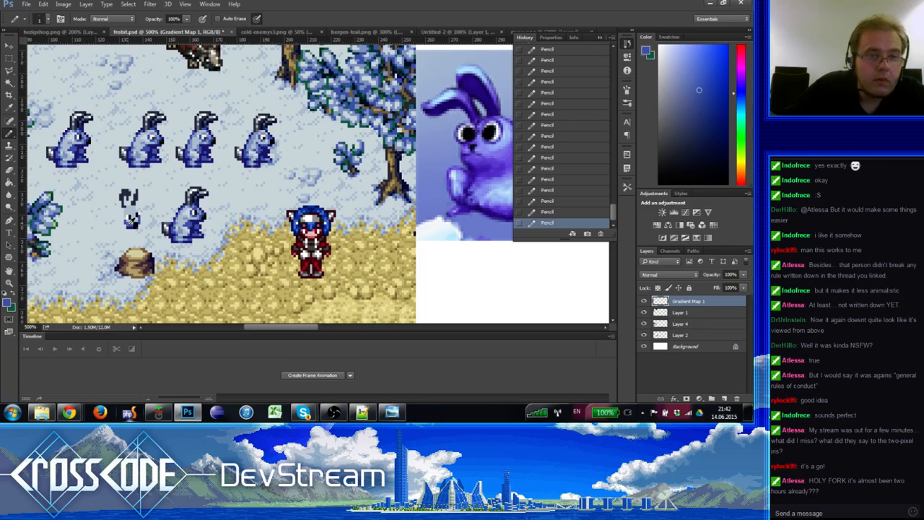
# Step: Outline a rounded body beneath the new rabbit's head in sampled blue and fill it with periwinkle and light blue-grey
pyautogui.keyDown('alt'); pyautogui.click(128, 218); pyautogui.keyUp('alt')
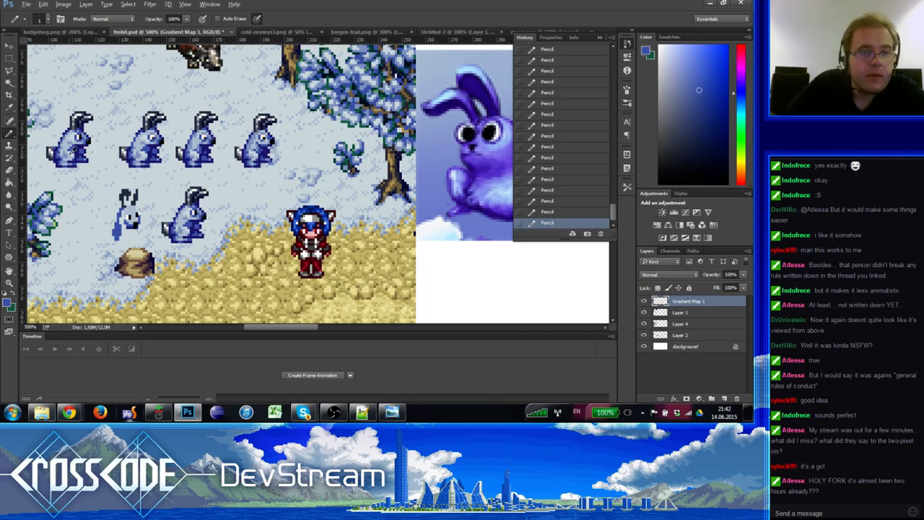
pyautogui.keyDown('alt'); pyautogui.click(98, 199); pyautogui.keyUp('alt')
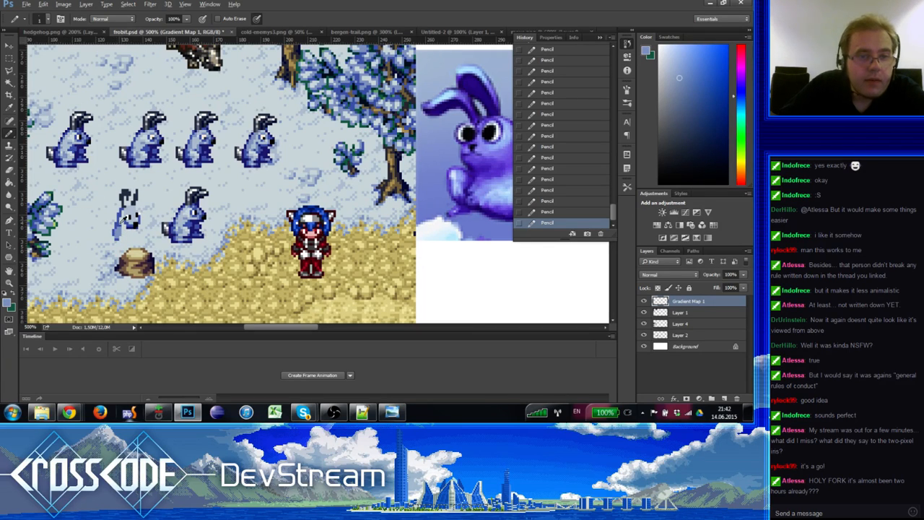
pyautogui.keyDown('alt'); pyautogui.click(125, 239); pyautogui.keyUp('alt')
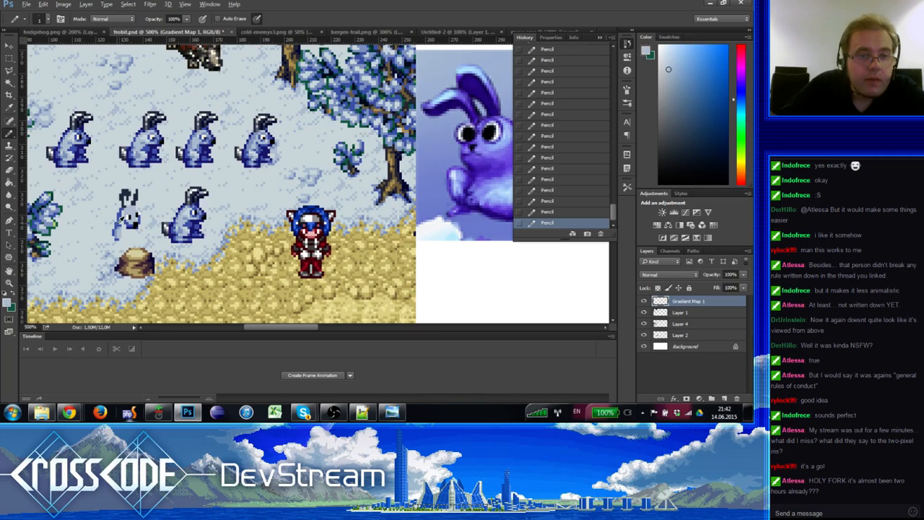
pyautogui.keyDown('alt'); pyautogui.click(120, 223); pyautogui.keyUp('alt')
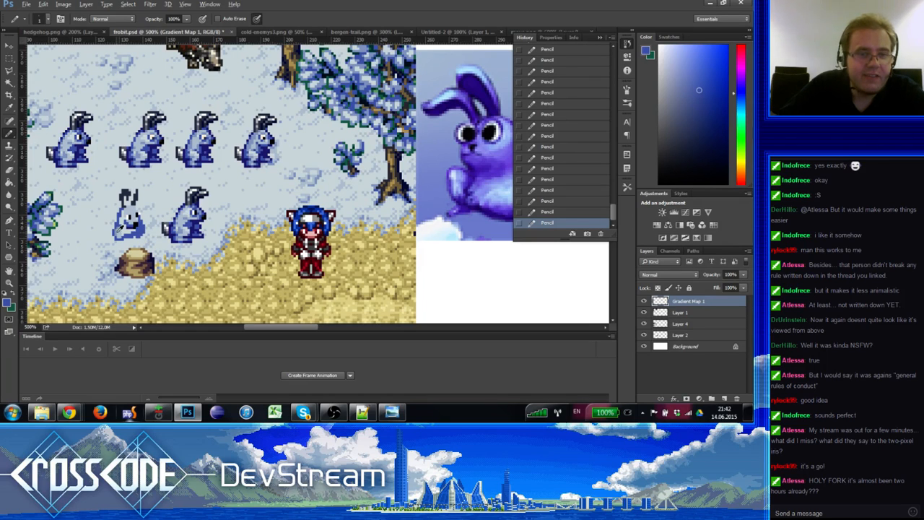
pyautogui.keyDown('alt'); pyautogui.click(120, 228); pyautogui.keyUp('alt')
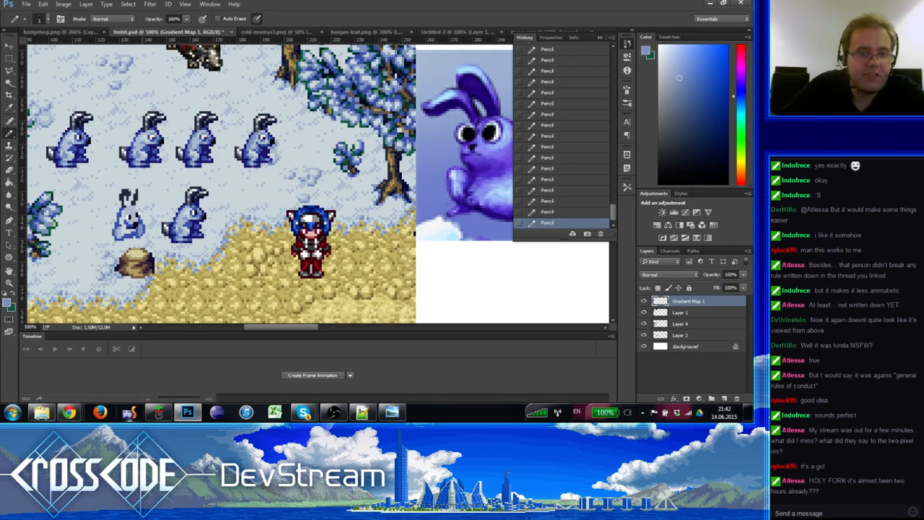
pyautogui.keyDown('alt'); pyautogui.click(143, 229); pyautogui.keyUp('alt')
pyautogui.keyDown('alt'); pyautogui.click(134, 236); pyautogui.keyUp('alt')
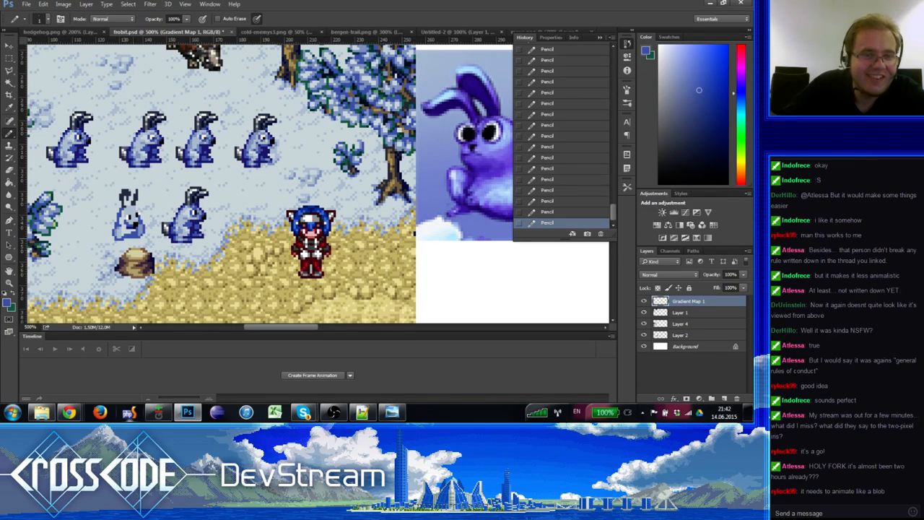
# Step: Shade the new rabbit's lower body, shape its first foot in sampled blues, and erase a pixel at the underside
pyautogui.keyDown('alt'); pyautogui.click(124, 229); pyautogui.keyUp('alt')
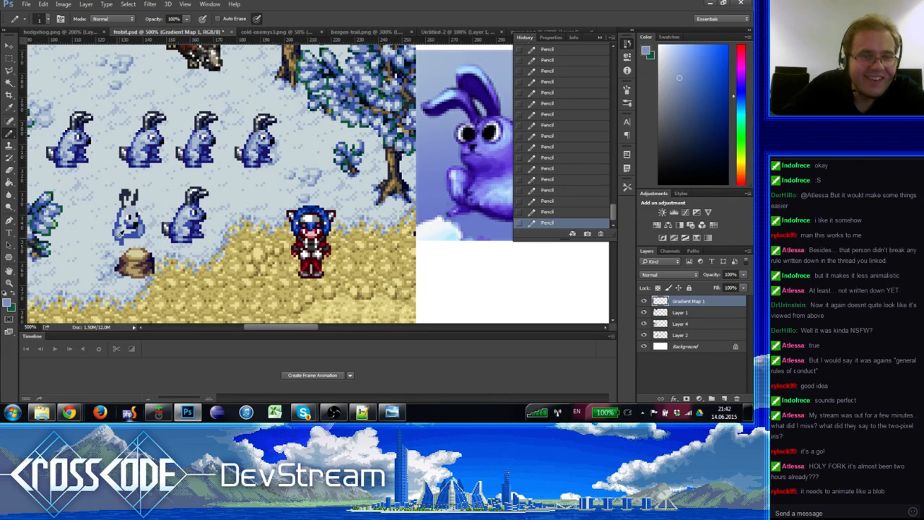
pyautogui.keyDown('alt'); pyautogui.click(120, 245); pyautogui.keyUp('alt')
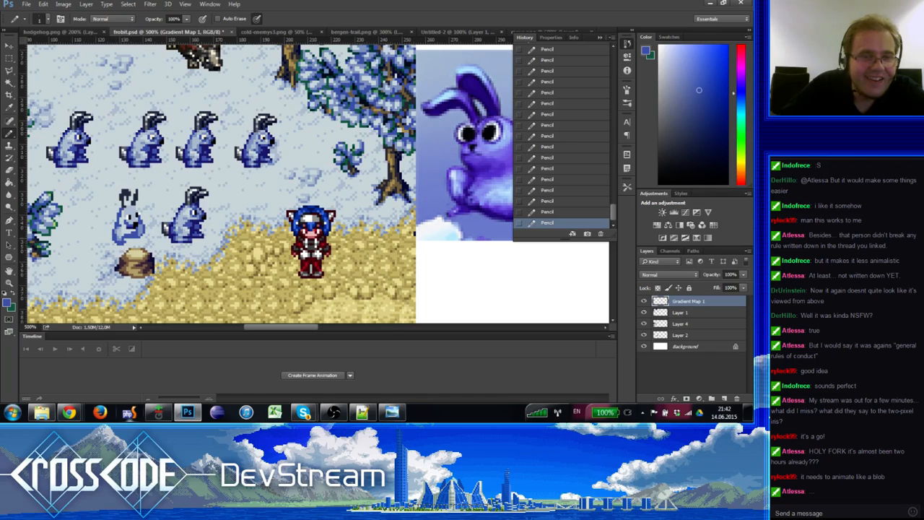
pyautogui.keyDown('alt'); pyautogui.click(126, 247); pyautogui.keyUp('alt')
pyautogui.keyDown('alt'); pyautogui.click(122, 240); pyautogui.keyUp('alt')
pyautogui.press('e')
pyautogui.click(124, 238)
pyautogui.press('b')
pyautogui.keyDown('alt'); pyautogui.click(126, 238); pyautogui.keyUp('alt')
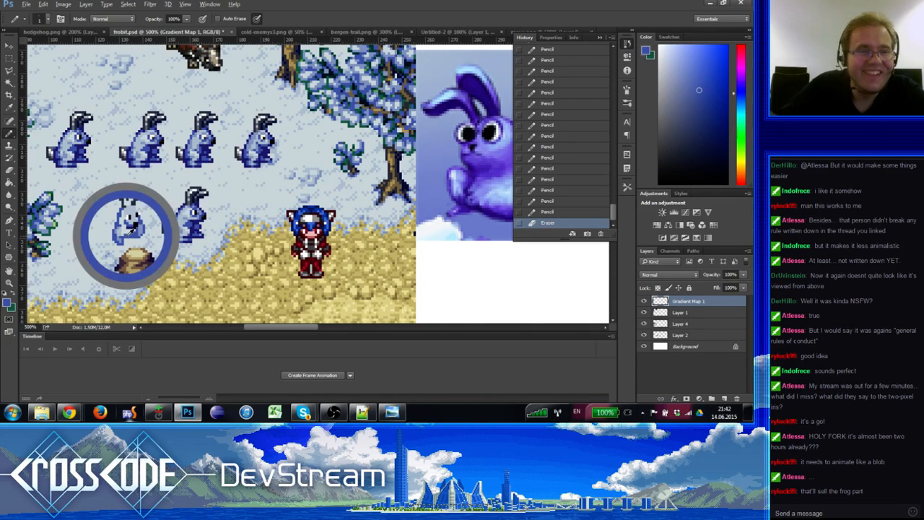
# Step: Pencil the new rabbit's second foot in blue and erase the excess pixels at its edge
pyautogui.click(146, 245)
pyautogui.click(142, 247)
pyautogui.click(142, 246)
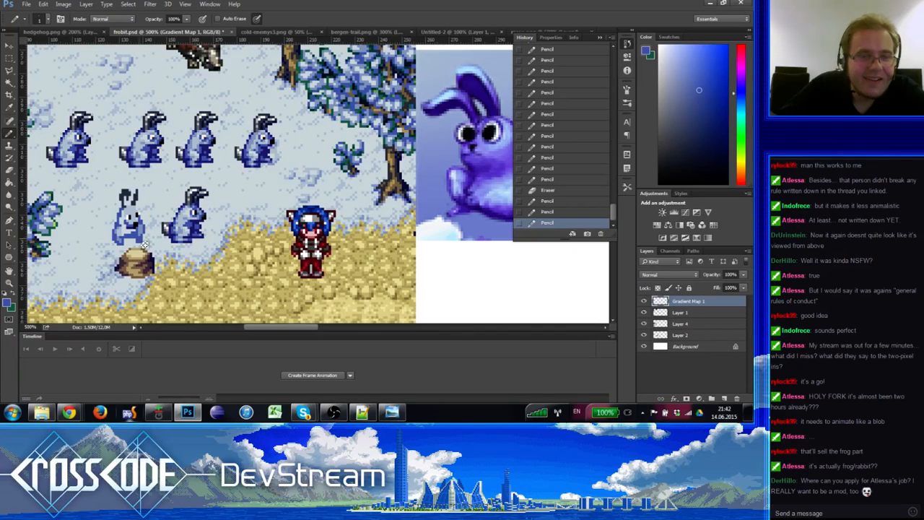
pyautogui.click(142, 247)
pyautogui.press('e')
pyautogui.click(142, 247)
pyautogui.click(142, 246)
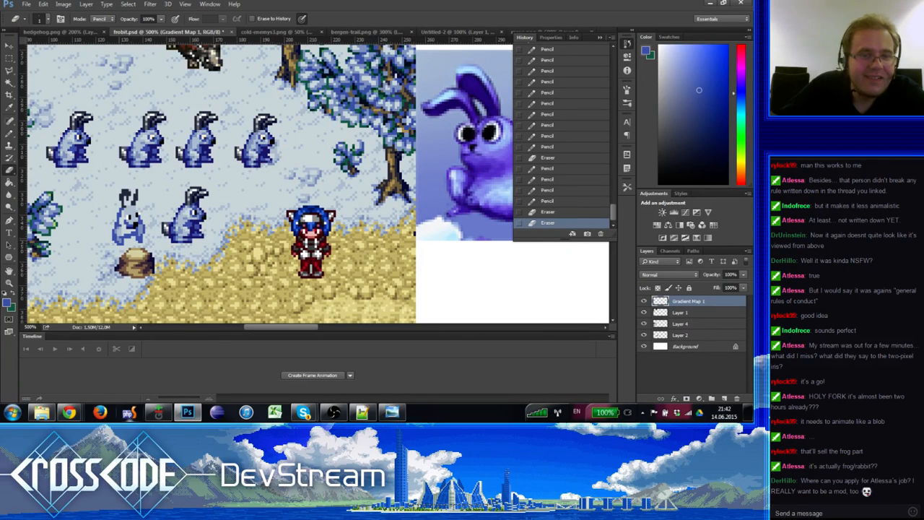
# Step: Redraw the inner edge of the new rabbit's first foot with blue sampled from its outline
pyautogui.press('b')
pyautogui.keyDown('alt'); pyautogui.click(122, 239); pyautogui.keyUp('alt')
pyautogui.click(124, 240)
pyautogui.click(123, 240)
pyautogui.click(124, 240)
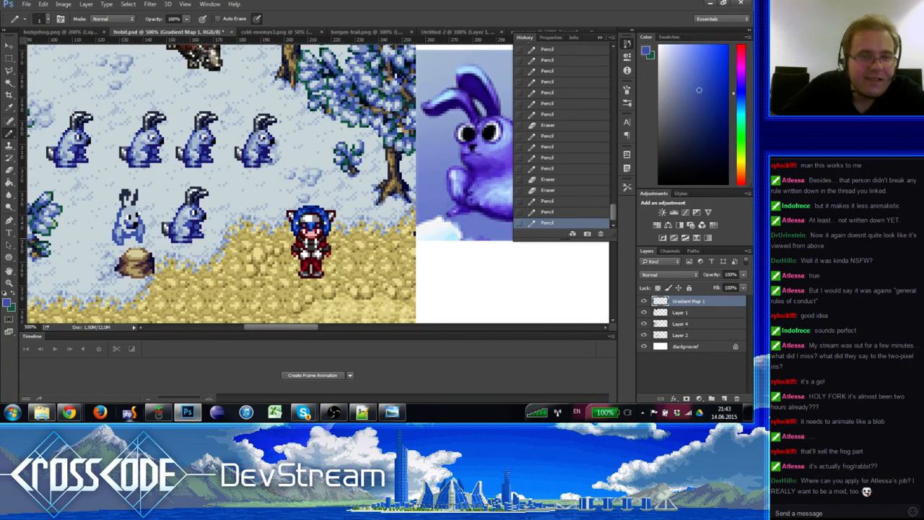
pyautogui.keyDown('alt'); pyautogui.click(124, 236); pyautogui.keyUp('alt')
pyautogui.click(124, 239)
# Step: Shade the new rabbit's underside between the feet with periwinkle sampled from its body
pyautogui.keyDown('alt'); pyautogui.click(115, 232); pyautogui.keyUp('alt')
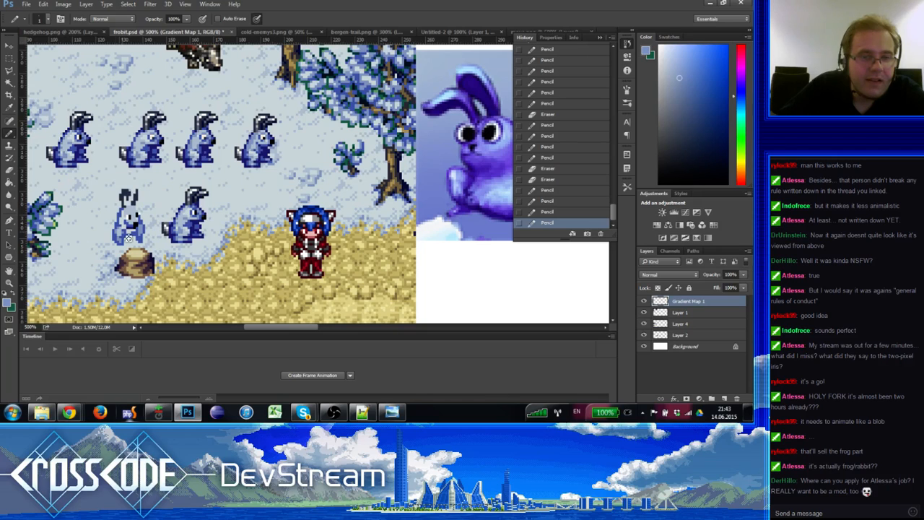
pyautogui.click(127, 243)
pyautogui.keyDown('alt'); pyautogui.click(127, 244); pyautogui.keyUp('alt')
pyautogui.click(129, 236)
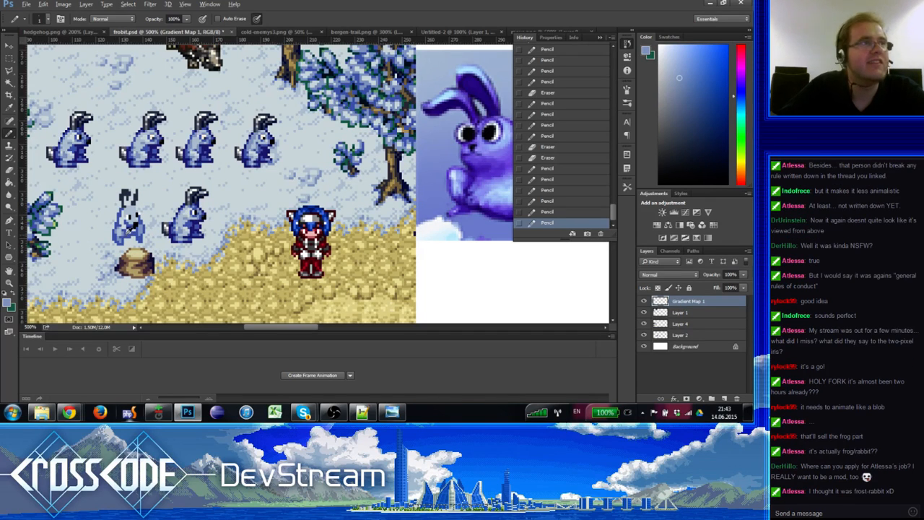
pyautogui.keyDown('alt'); pyautogui.click(126, 236); pyautogui.keyUp('alt')
pyautogui.click(127, 238)
# Step: Lighten the flank of the new rabbit's body with periwinkle and light blue-grey sampled from the sprite
pyautogui.keyDown('alt'); pyautogui.click(124, 233); pyautogui.keyUp('alt')
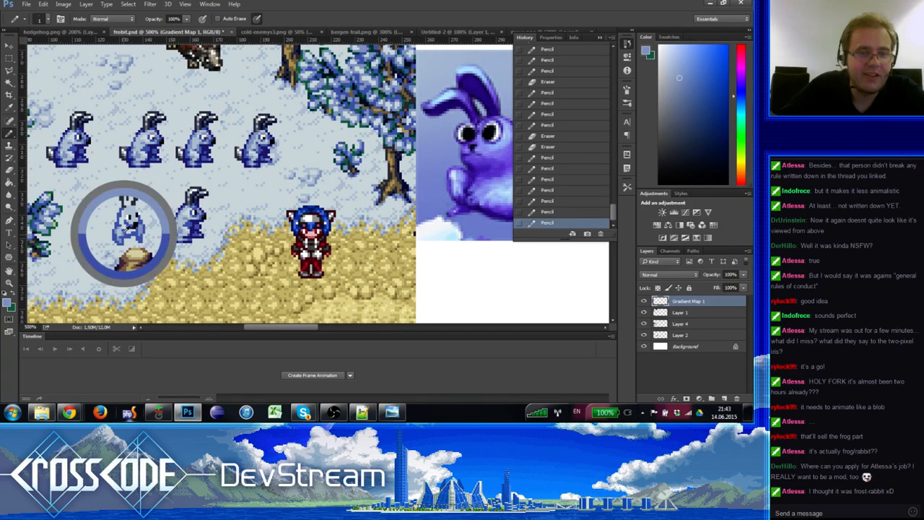
pyautogui.click(124, 235)
pyautogui.keyDown('alt'); pyautogui.click(123, 232); pyautogui.keyUp('alt')
pyautogui.click(125, 234)
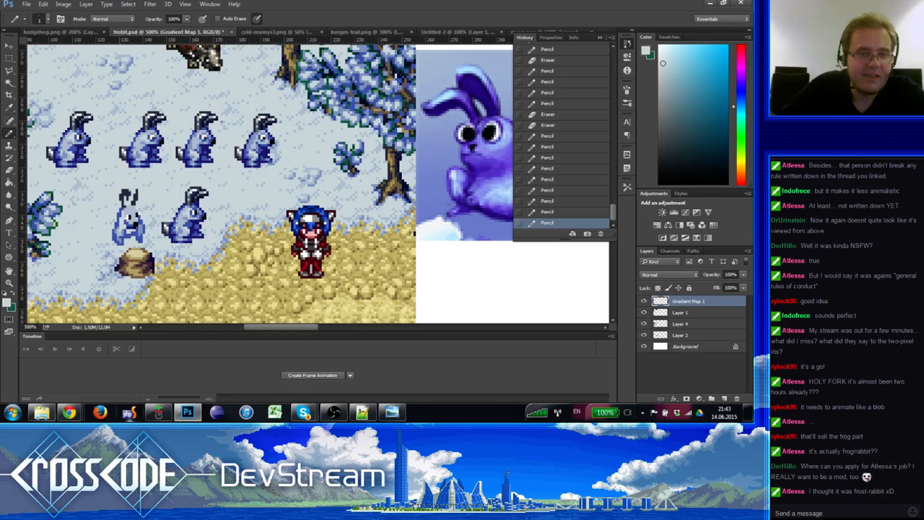
pyautogui.keyDown('alt'); pyautogui.click(125, 213); pyautogui.keyUp('alt')
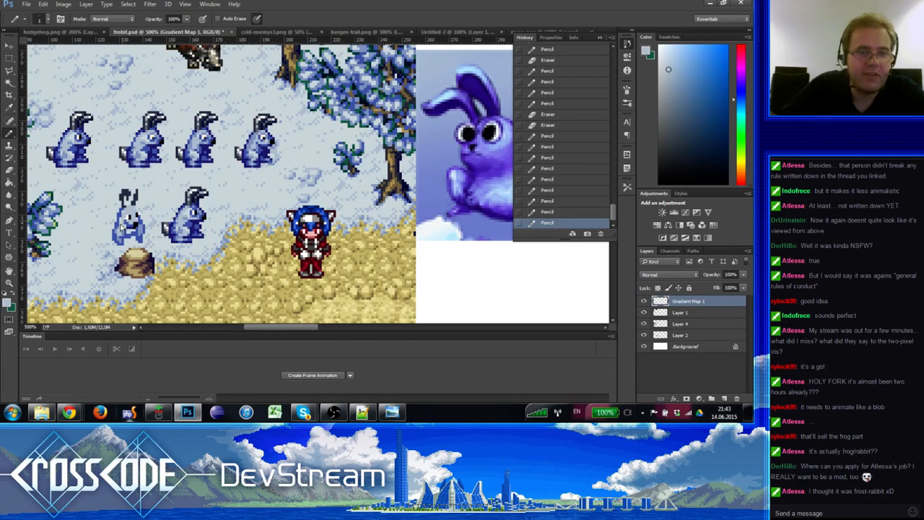
pyautogui.click(124, 227)
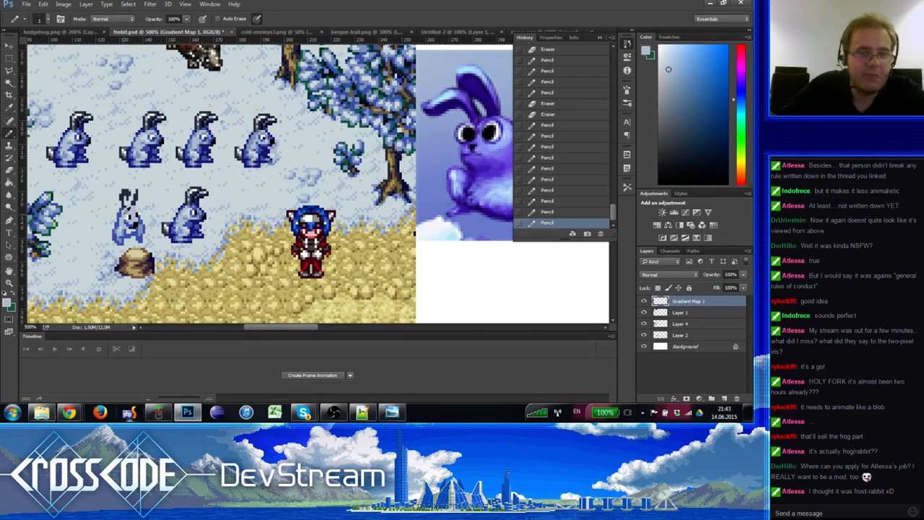
# Step: Touch up the new rabbit's head, chest and belly with light blue-grey and blue sampled from the sprite
pyautogui.keyDown('alt'); pyautogui.click(123, 213); pyautogui.keyUp('alt')
pyautogui.click(124, 213)
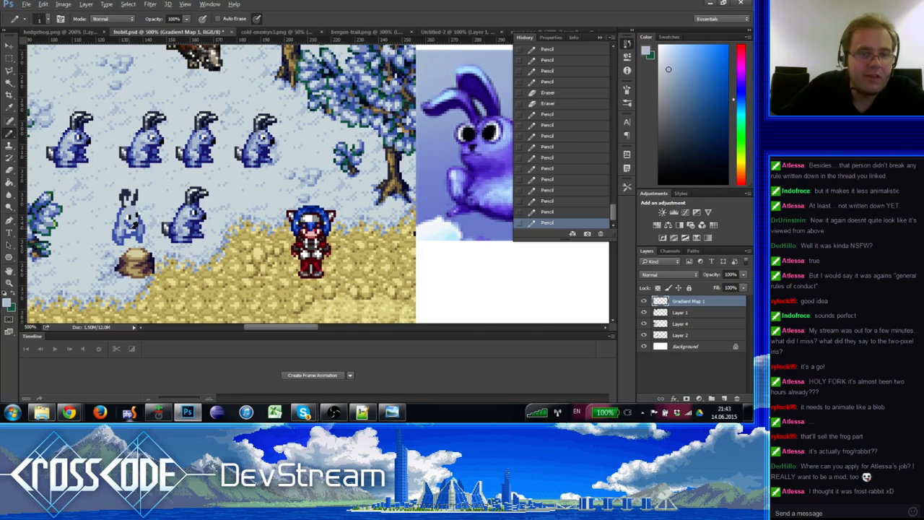
pyautogui.keyDown('alt'); pyautogui.click(126, 225); pyautogui.keyUp('alt')
pyautogui.click(131, 235)
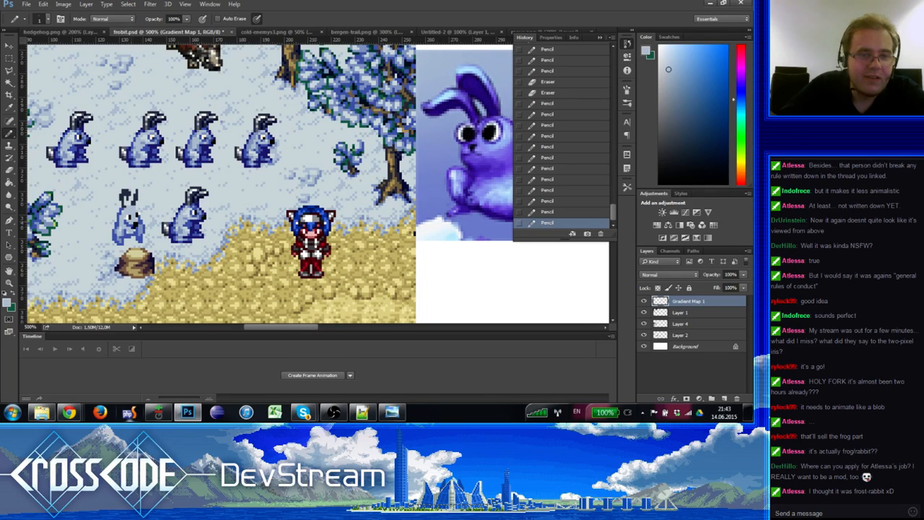
pyautogui.keyDown('alt'); pyautogui.click(130, 220); pyautogui.keyUp('alt')
pyautogui.click(132, 228)
pyautogui.keyDown('alt'); pyautogui.click(138, 235); pyautogui.keyUp('alt')
pyautogui.click(140, 239)
# Step: Rework the new rabbit's chin and chest with blue and light blue-grey sampled from the sprite
pyautogui.keyDown('alt'); pyautogui.click(130, 225); pyautogui.keyUp('alt')
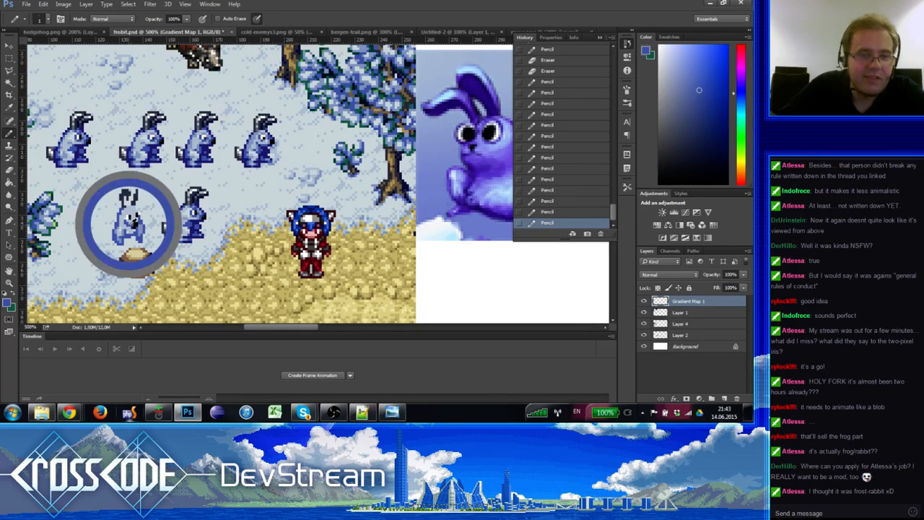
pyautogui.click(135, 234)
pyautogui.keyDown('alt'); pyautogui.click(131, 226); pyautogui.keyUp('alt')
pyautogui.click(132, 232)
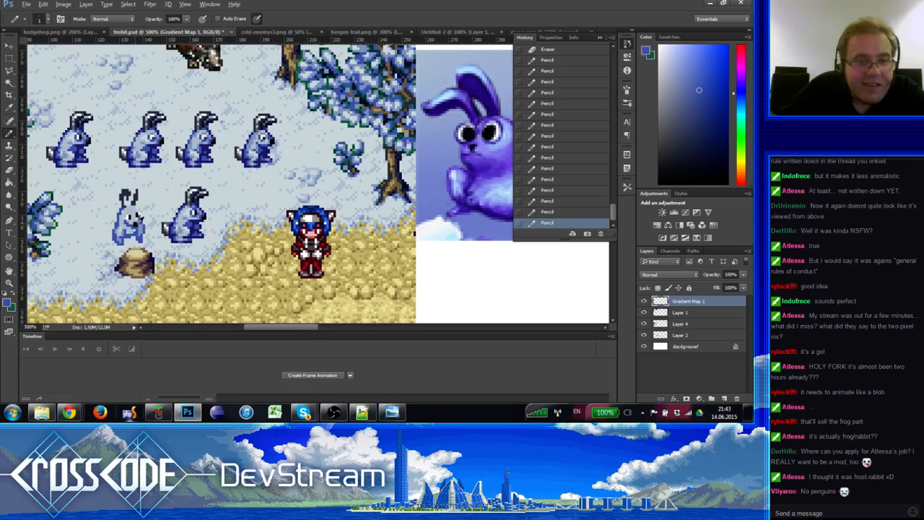
pyautogui.keyDown('alt'); pyautogui.click(141, 217); pyautogui.keyUp('alt')
pyautogui.keyDown('alt'); pyautogui.click(133, 226); pyautogui.keyUp('alt')
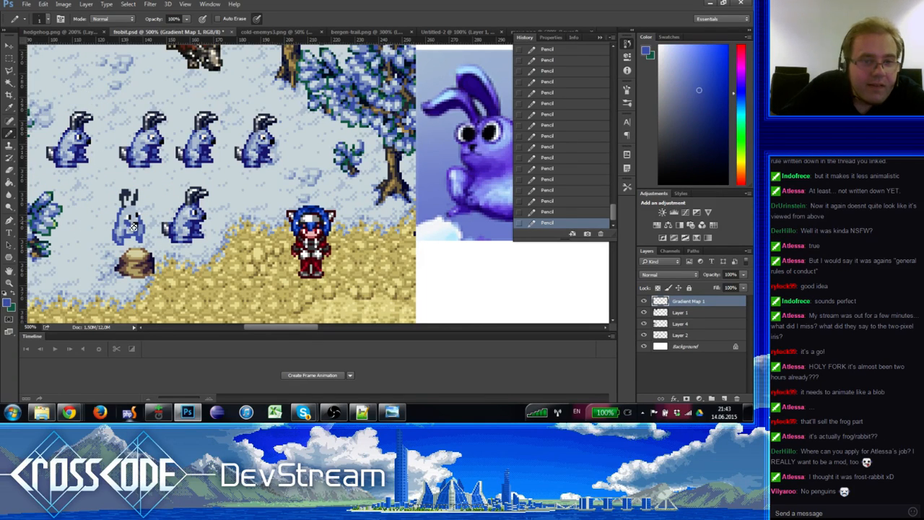
pyautogui.keyDown('alt'); pyautogui.click(131, 226); pyautogui.keyUp('alt')
pyautogui.keyDown('alt'); pyautogui.click(132, 224); pyautogui.keyUp('alt')
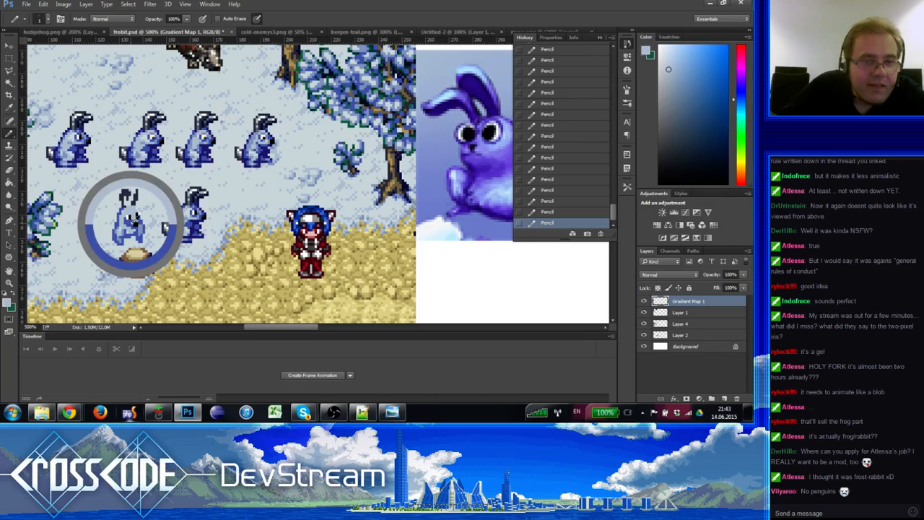
pyautogui.keyDown('alt'); pyautogui.click(133, 226); pyautogui.keyUp('alt')
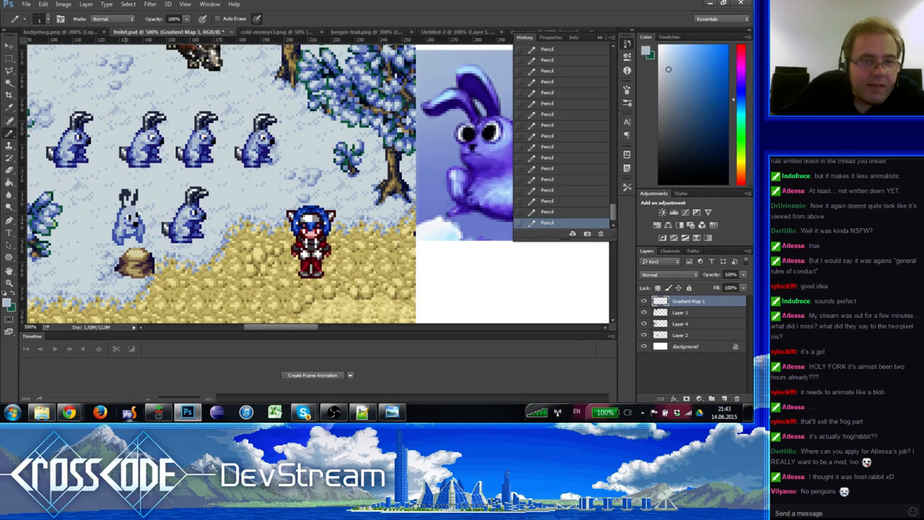
# Step: Touch up the new rabbit's forehead and outer cheek with blue and light blue-grey sampled from its face
pyautogui.keyDown('alt'); pyautogui.click(128, 215); pyautogui.keyUp('alt')
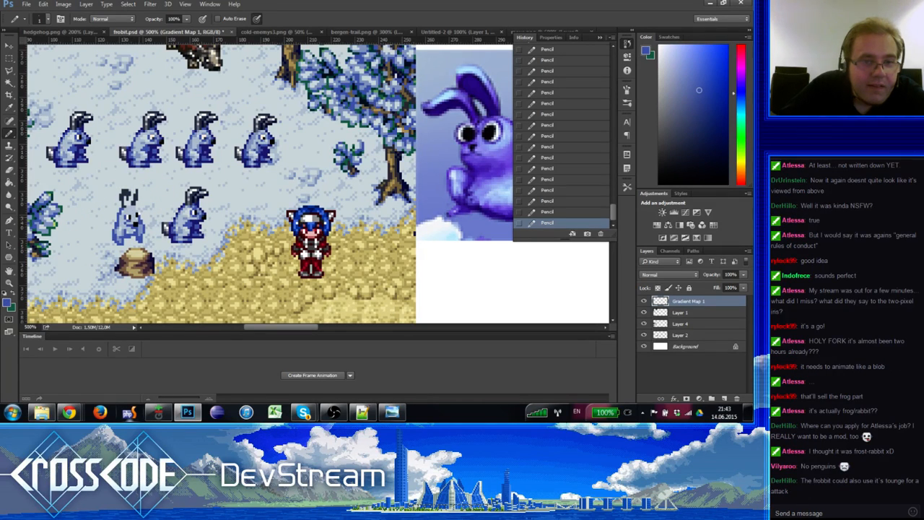
pyautogui.keyDown('alt'); pyautogui.click(137, 215); pyautogui.keyUp('alt')
pyautogui.keyDown('alt'); pyautogui.click(138, 217); pyautogui.keyUp('alt')
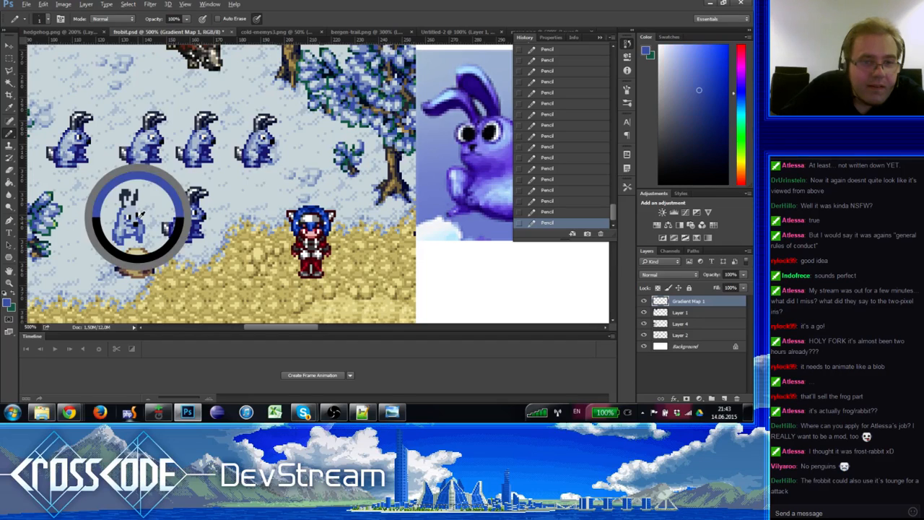
pyautogui.keyDown('alt'); pyautogui.click(130, 208); pyautogui.keyUp('alt')
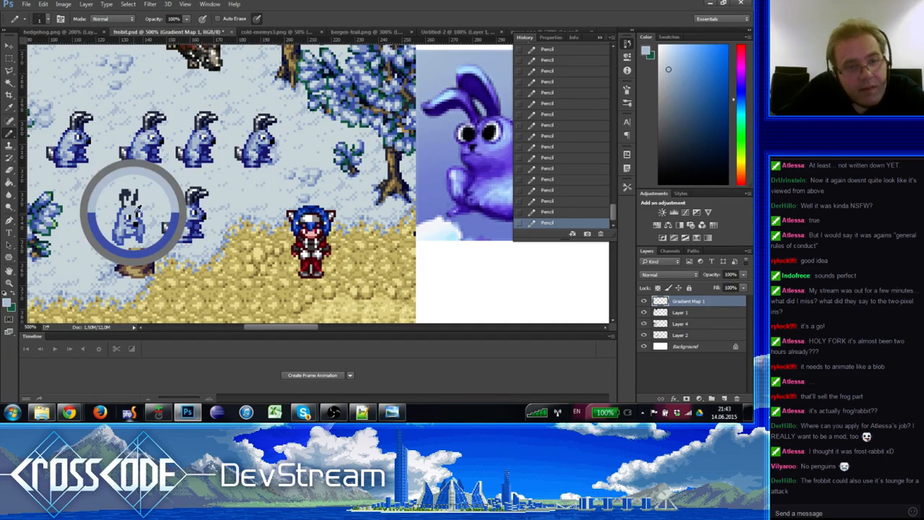
pyautogui.keyDown('alt'); pyautogui.click(135, 208); pyautogui.keyUp('alt')
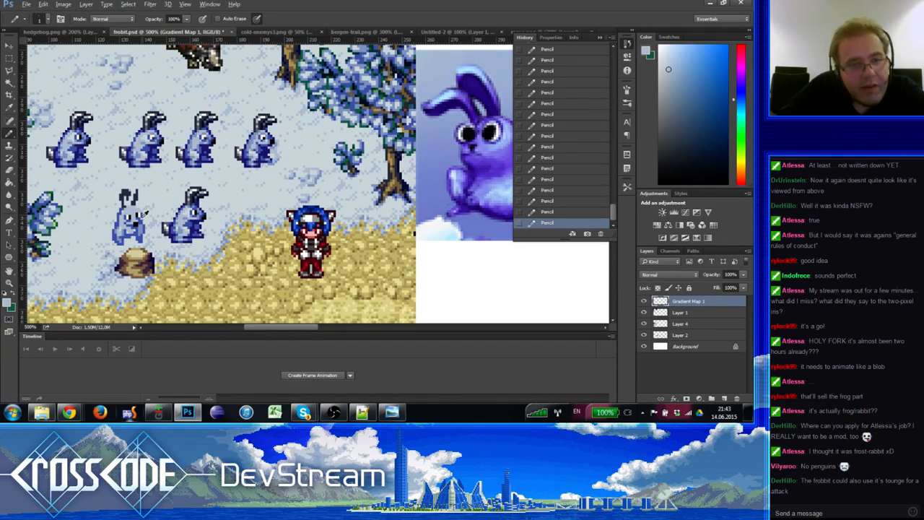
pyautogui.keyDown('alt'); pyautogui.click(138, 218); pyautogui.keyUp('alt')
pyautogui.keyDown('alt'); pyautogui.click(138, 213); pyautogui.keyUp('alt')
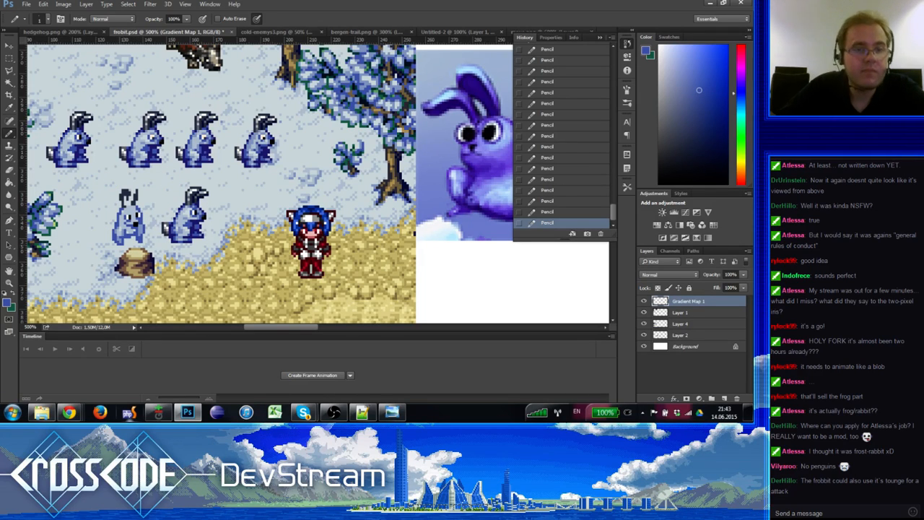
# Step: Refine the new rabbit's first foot and lower belly with periwinkle, light blue-grey and blue sampled from the sprite
pyautogui.keyDown('alt'); pyautogui.click(119, 240); pyautogui.keyUp('alt')
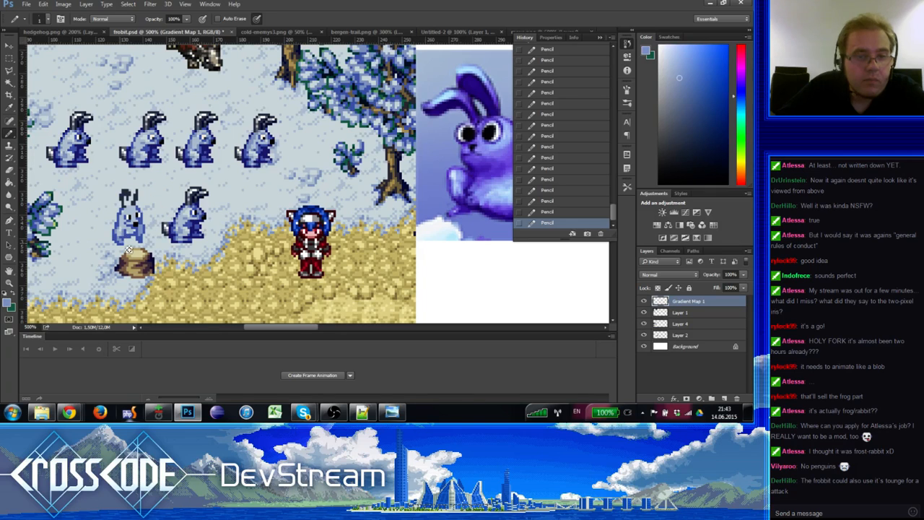
pyautogui.keyDown('alt'); pyautogui.click(121, 244); pyautogui.keyUp('alt')
pyautogui.keyDown('alt'); pyautogui.click(127, 240); pyautogui.keyUp('alt')
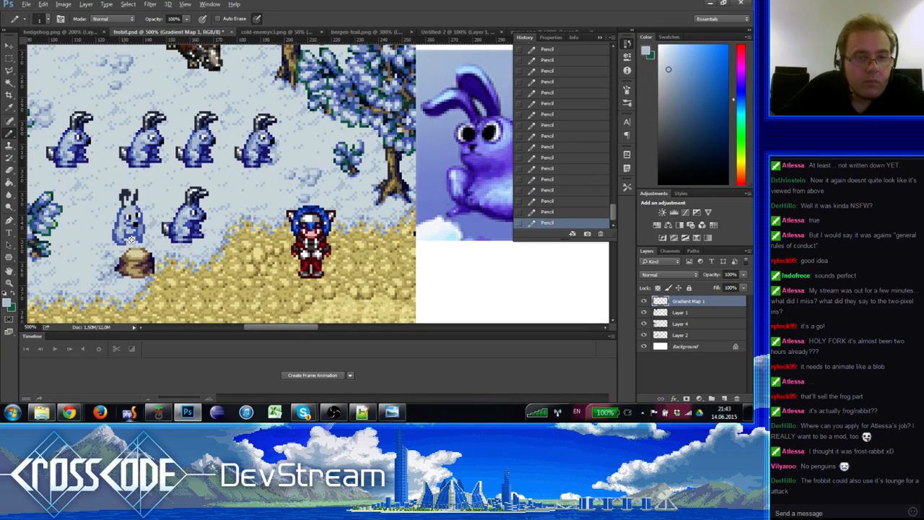
pyautogui.keyDown('alt'); pyautogui.click(124, 237); pyautogui.keyUp('alt')
pyautogui.keyDown('alt'); pyautogui.click(122, 238); pyautogui.keyUp('alt')
pyautogui.keyDown('alt'); pyautogui.click(124, 236); pyautogui.keyUp('alt')
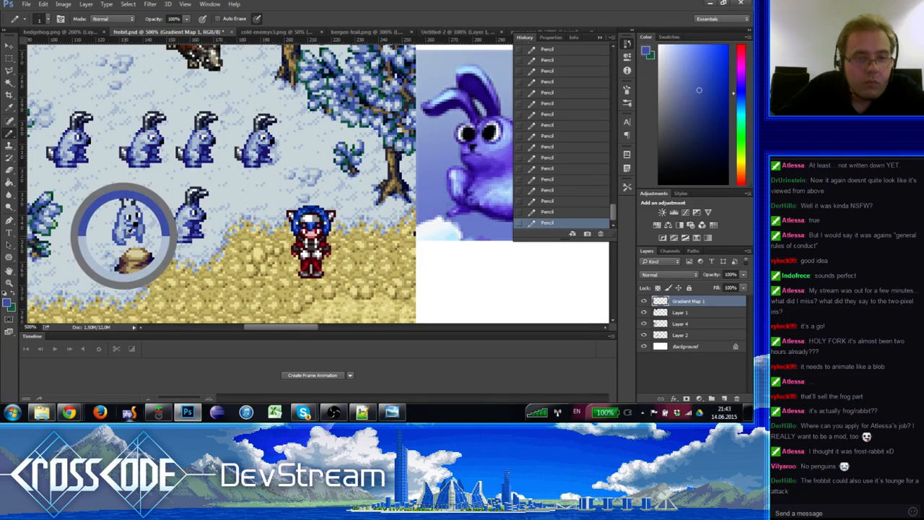
pyautogui.keyDown('alt'); pyautogui.click(129, 233); pyautogui.keyUp('alt')
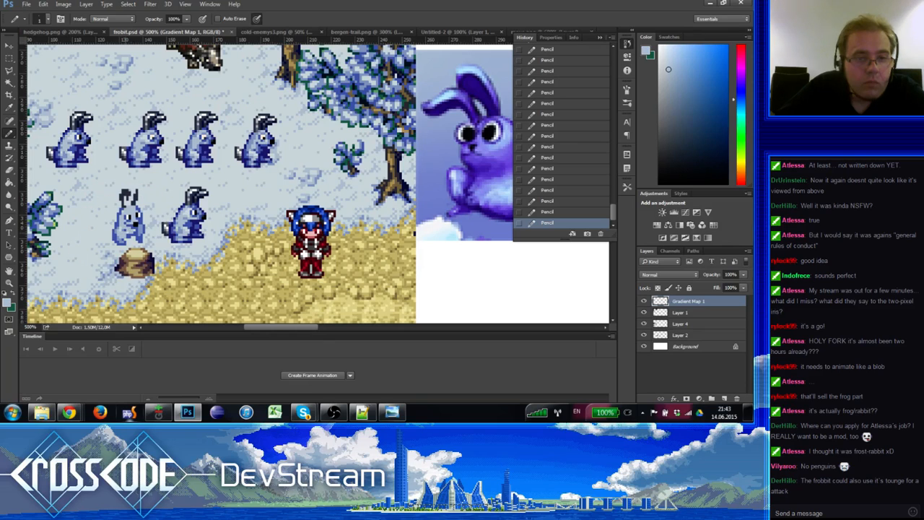
pyautogui.keyDown('alt'); pyautogui.click(127, 228); pyautogui.keyUp('alt')
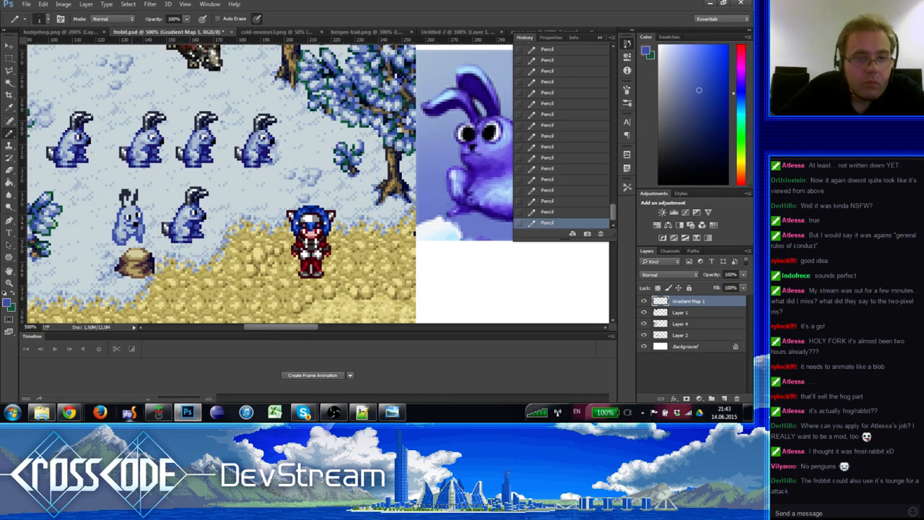
# Step: Erase excess pixels by the new rabbit's second foot and redraw the foot with sampled periwinkle and blue
pyautogui.press('e')
pyautogui.click(142, 247)
pyautogui.press('b')
pyautogui.keyDown('alt'); pyautogui.click(138, 232); pyautogui.keyUp('alt')
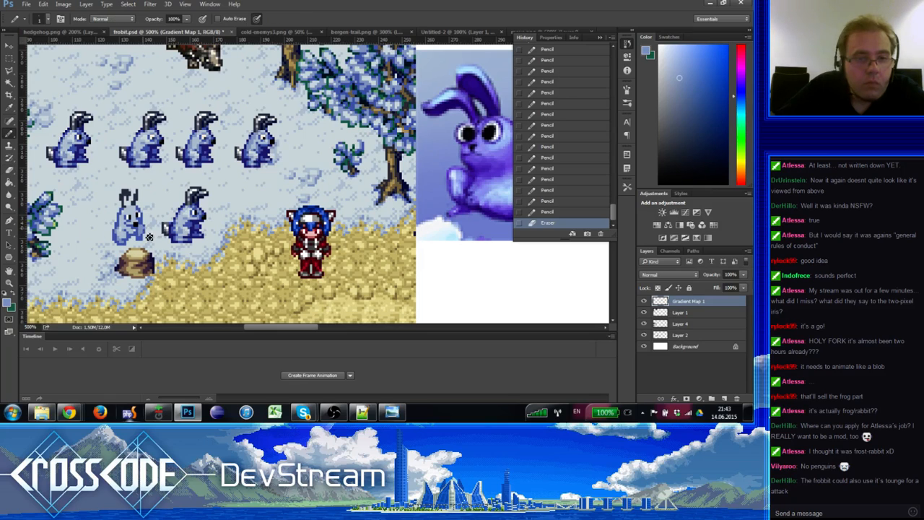
pyautogui.click(148, 237)
pyautogui.keyDown('alt'); pyautogui.click(135, 233); pyautogui.keyUp('alt')
pyautogui.click(140, 241)
pyautogui.click(149, 237)
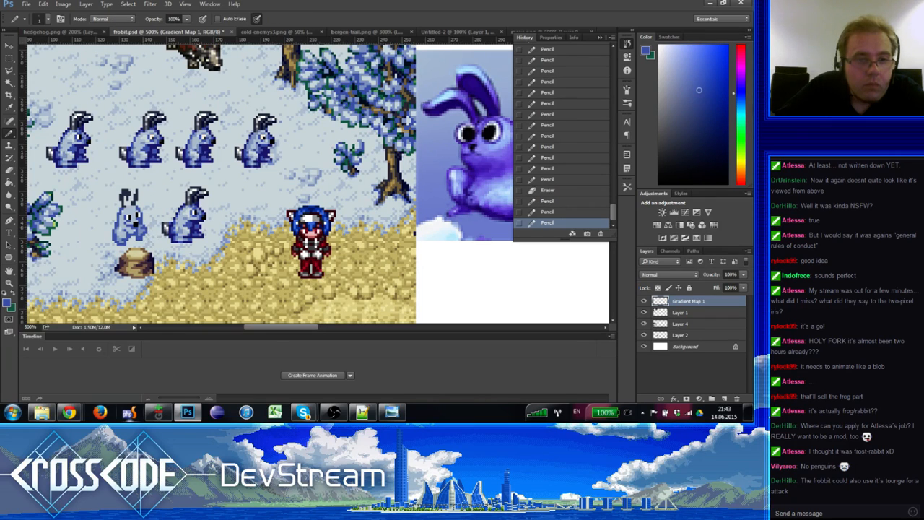
pyautogui.click(148, 238)
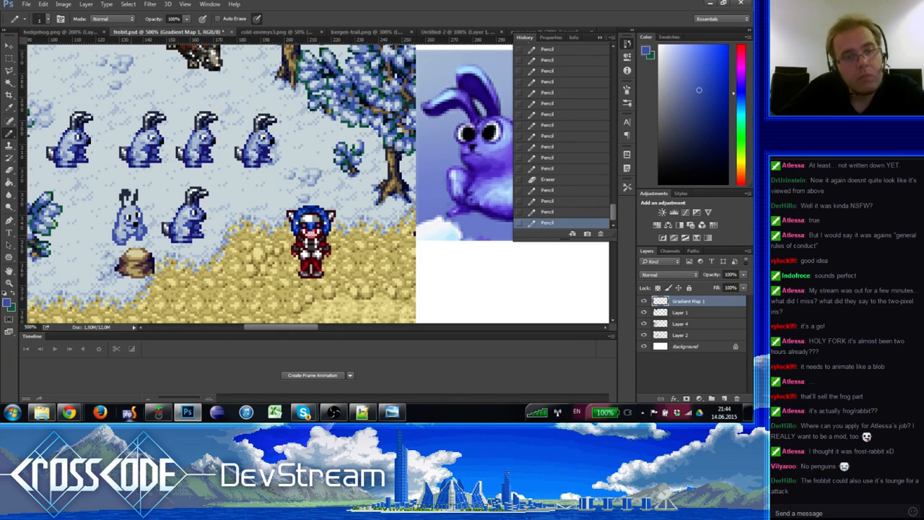
# Step: Shade the new rabbit's second foot and the flank above it with periwinkle sampled from its body
pyautogui.keyDown('alt'); pyautogui.click(141, 236); pyautogui.keyUp('alt')
pyautogui.click(142, 237)
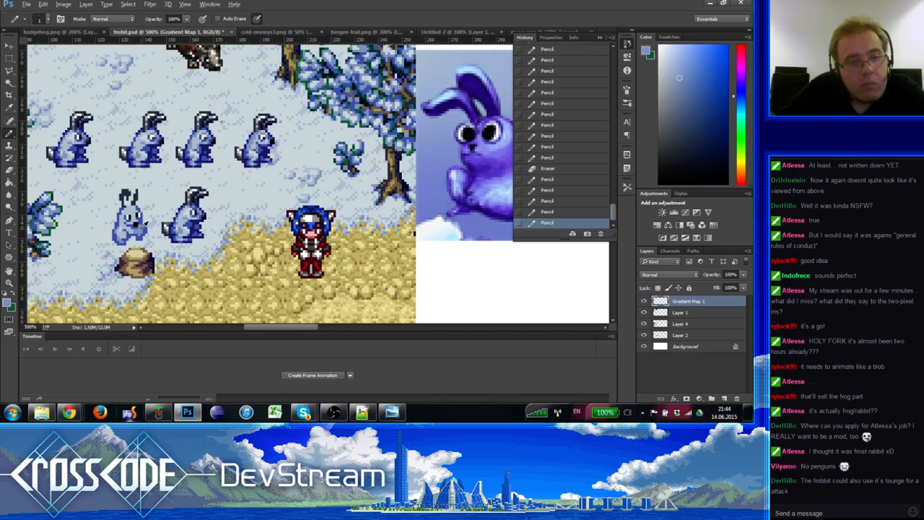
pyautogui.keyDown('alt'); pyautogui.click(143, 229); pyautogui.keyUp('alt')
pyautogui.click(143, 229)
pyautogui.click(146, 229)
pyautogui.keyDown('alt'); pyautogui.click(145, 225); pyautogui.keyUp('alt')
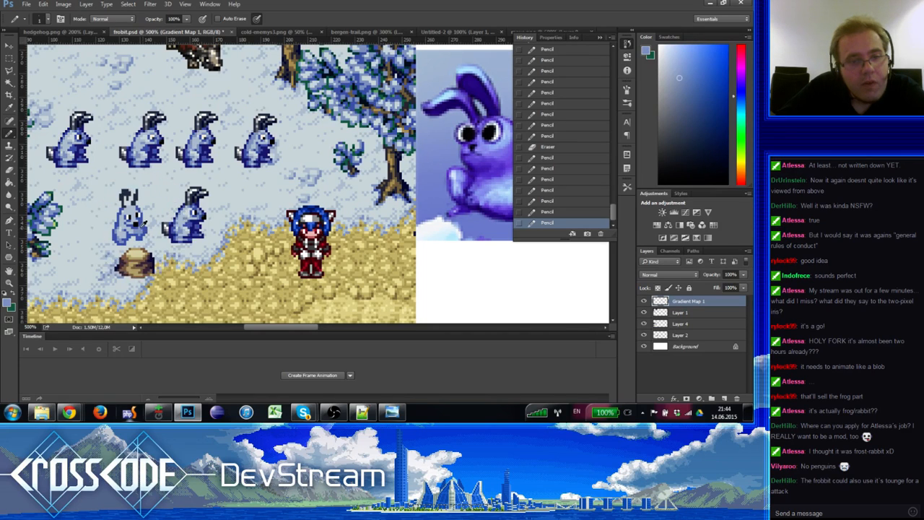
# Step: Erase excess pixels at the edge of the new rabbit's flank and redraw that outline in sampled blue
pyautogui.keyDown('alt'); pyautogui.click(141, 227); pyautogui.keyUp('alt')
pyautogui.press('e')
pyautogui.click(149, 233)
pyautogui.press('b')
pyautogui.keyDown('alt'); pyautogui.click(148, 231); pyautogui.keyUp('alt')
pyautogui.click(148, 232)
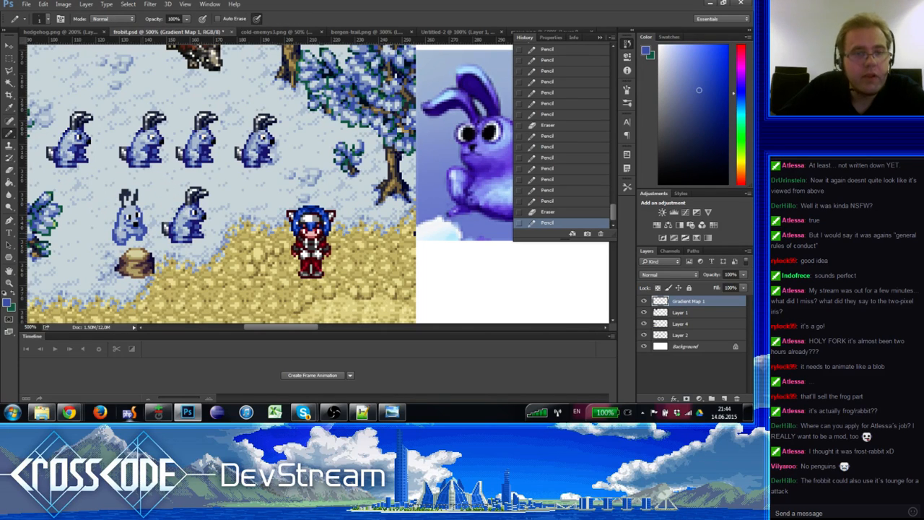
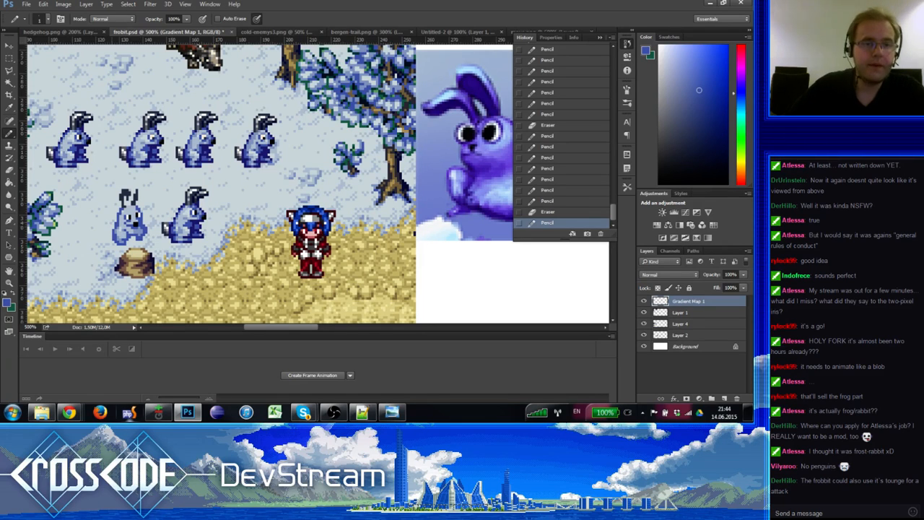
# Step: Brighten the new rabbit's forehead with light blue-grey and darken the base of its ears with sampled dark navy
pyautogui.keyDown('alt'); pyautogui.click(126, 213); pyautogui.keyUp('alt')
pyautogui.click(130, 217)
pyautogui.click(131, 215)
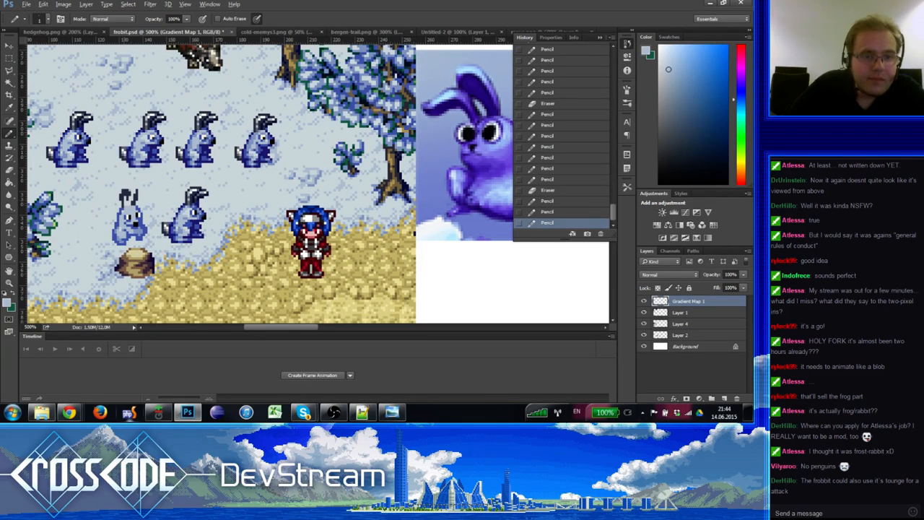
pyautogui.keyDown('alt'); pyautogui.click(124, 195); pyautogui.keyUp('alt')
pyautogui.click(123, 208)
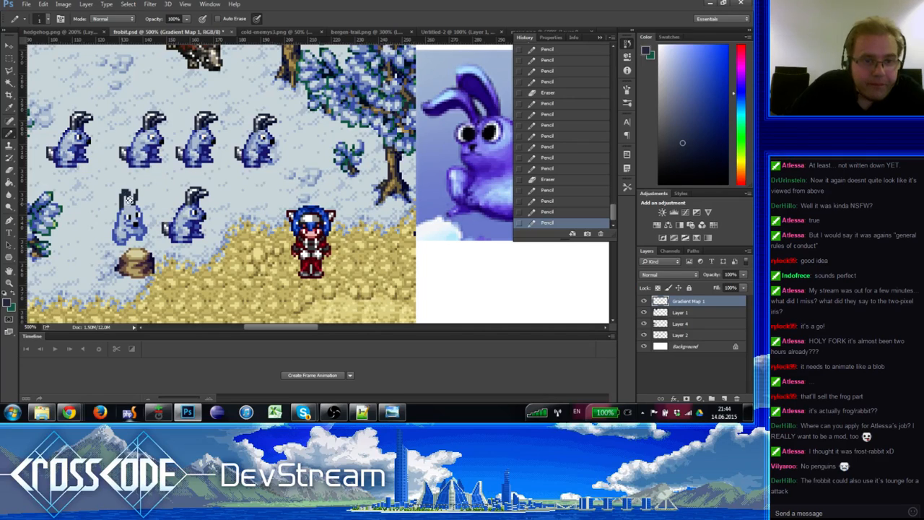
pyautogui.click(129, 202)
pyautogui.moveTo(128, 200); pyautogui.dragTo(131, 202)
# Step: Lighten the new rabbit's outer cheek with light blue-grey and adjust the nearby face outline with sampled blue
pyautogui.keyDown('alt'); pyautogui.click(140, 225); pyautogui.keyUp('alt')
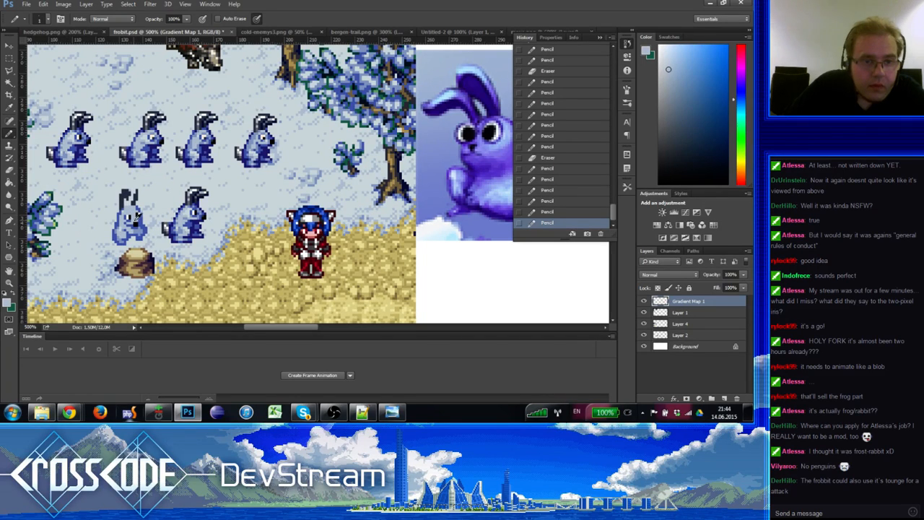
pyautogui.click(138, 217)
pyautogui.click(138, 221)
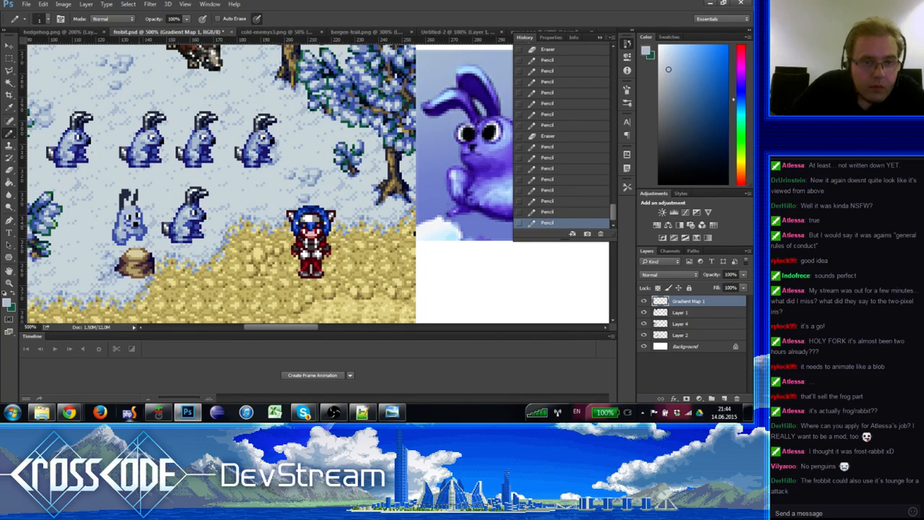
pyautogui.keyDown('alt'); pyautogui.click(141, 212); pyautogui.keyUp('alt')
pyautogui.click(140, 208)
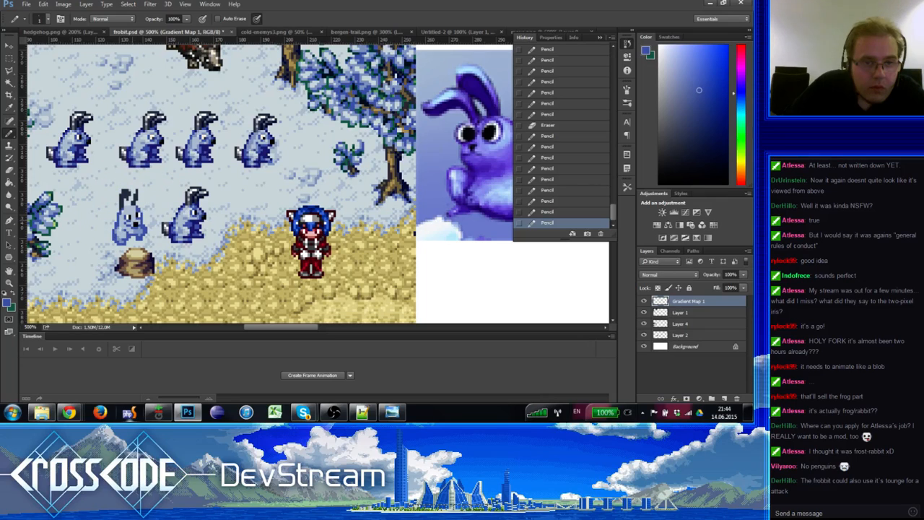
pyautogui.click(136, 221)
# Step: Add light blue-grey touches to the new rabbit's forehead and muzzle and retouch its chest with a sampled body colour
pyautogui.keyDown('alt'); pyautogui.click(135, 209); pyautogui.keyUp('alt')
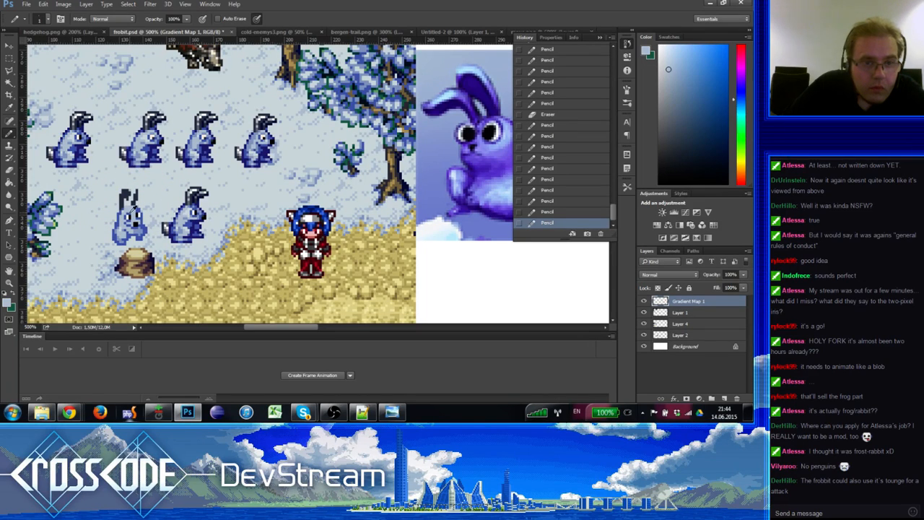
pyautogui.click(135, 209)
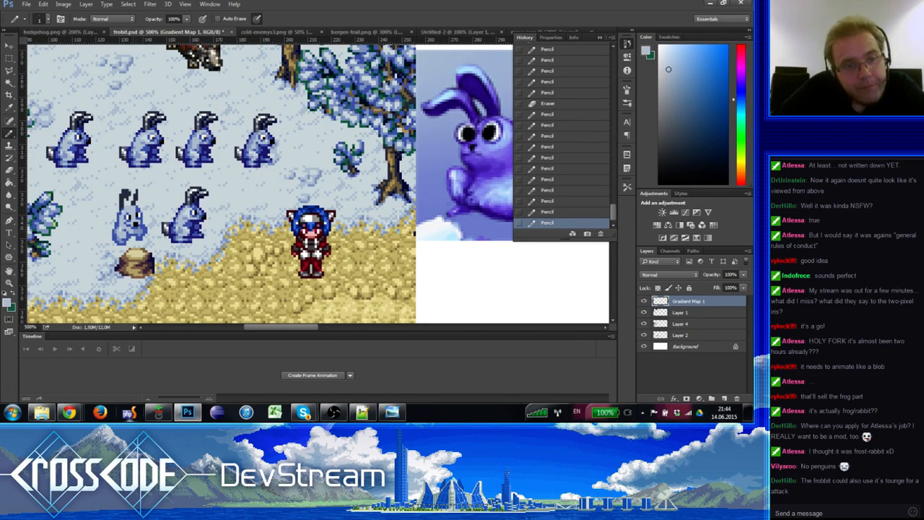
pyautogui.click(142, 214)
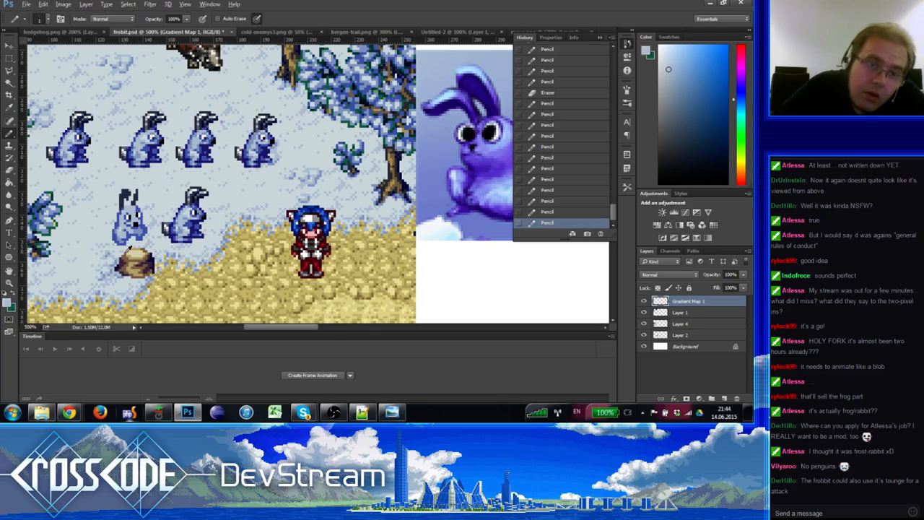
pyautogui.click(133, 221)
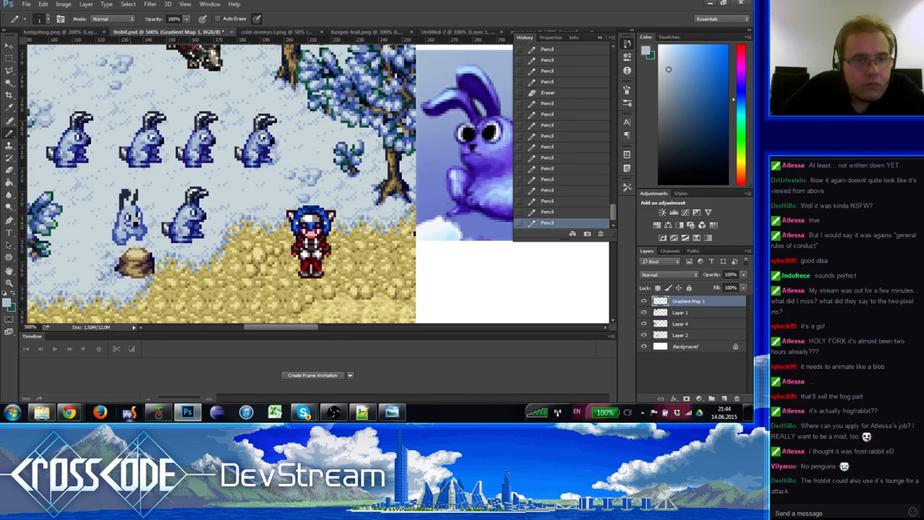
pyautogui.keyDown('alt'); pyautogui.click(126, 225); pyautogui.keyUp('alt')
pyautogui.click(134, 234)
# Step: Fill out the new rabbit's ears with sampled dark navy and bend the tip of the ear beside the face outward
pyautogui.keyDown('alt'); pyautogui.click(122, 198); pyautogui.keyUp('alt')
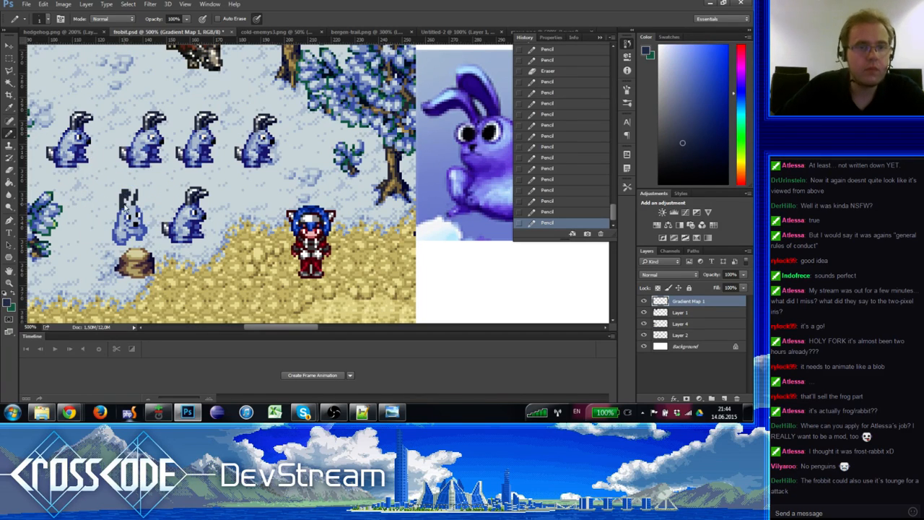
pyautogui.moveTo(127, 200); pyautogui.dragTo(126, 211)
pyautogui.keyDown('alt'); pyautogui.click(136, 200); pyautogui.keyUp('alt')
pyautogui.click(138, 199)
pyautogui.click(139, 209)
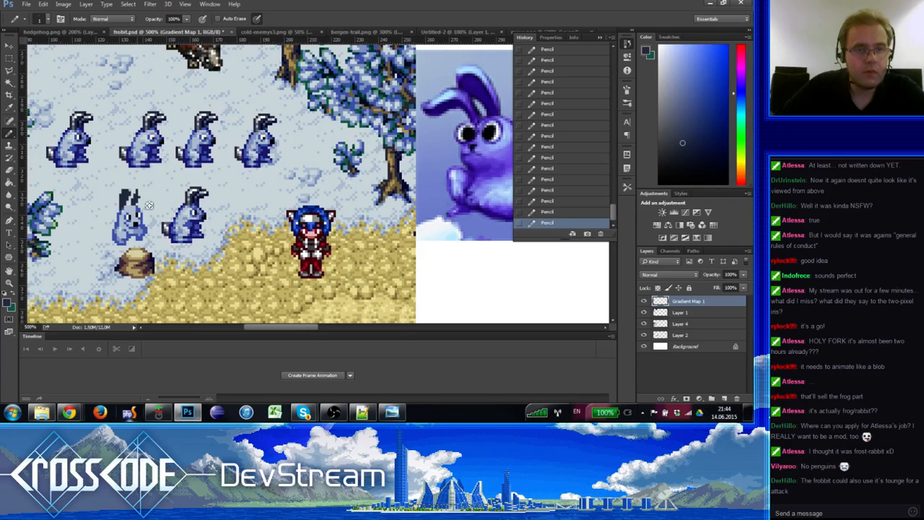
pyautogui.click(144, 197)
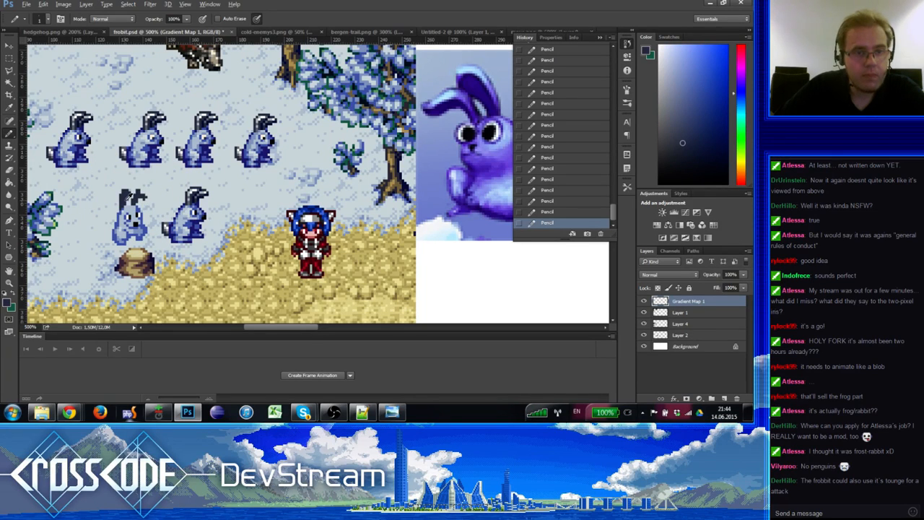
# Step: Retouch the outlines of the new rabbit's ears and their base with sampled dark navy and blue
pyautogui.keyDown('alt'); pyautogui.click(128, 202); pyautogui.keyUp('alt')
pyautogui.keyDown('alt'); pyautogui.click(123, 207); pyautogui.keyUp('alt')
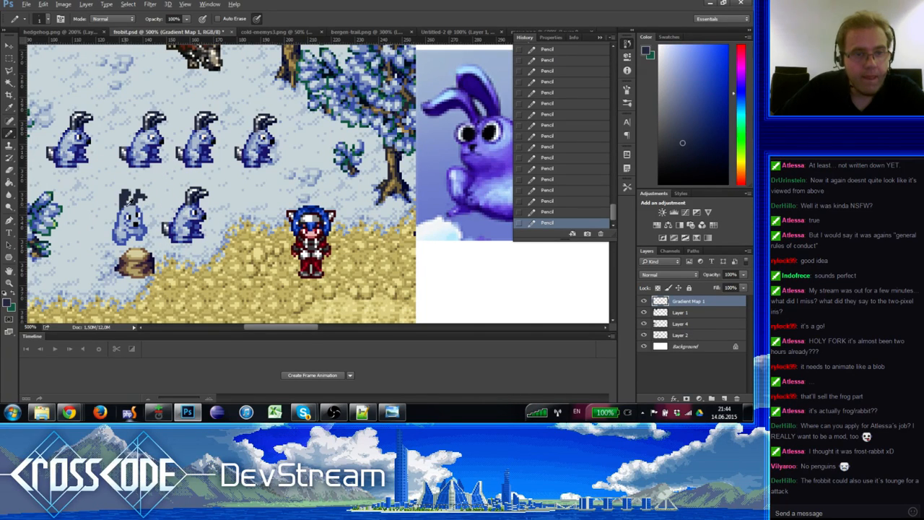
pyautogui.keyDown('alt'); pyautogui.click(123, 211); pyautogui.keyUp('alt')
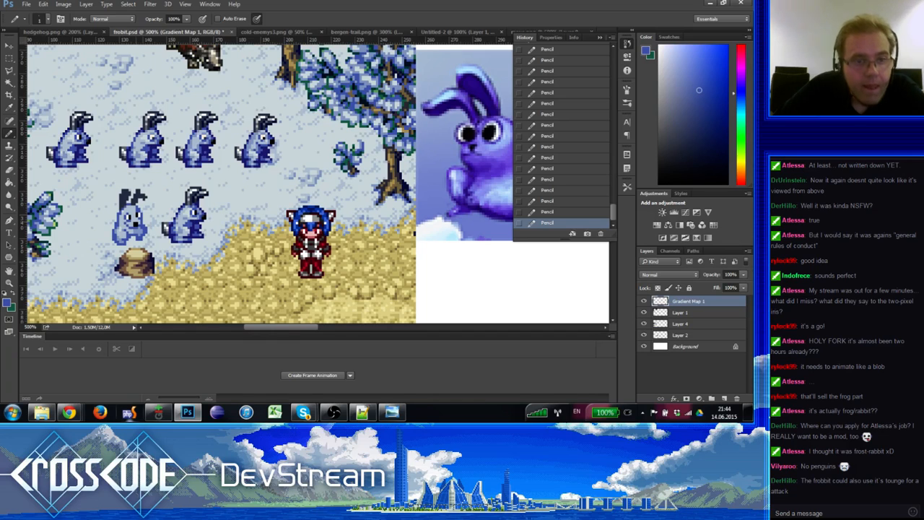
pyautogui.keyDown('alt'); pyautogui.click(144, 204); pyautogui.keyUp('alt')
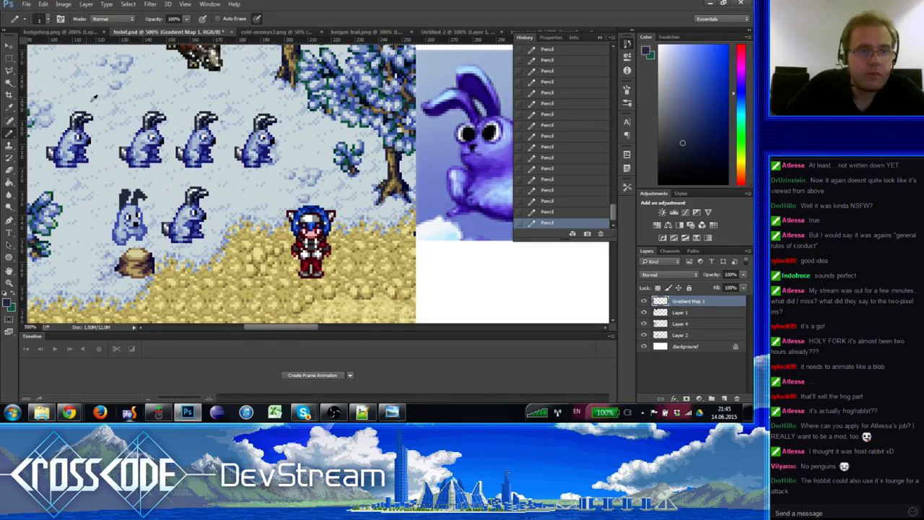
# Step: Add light grey highlights sampled from the first upper-row rabbit's ear to the new rabbit's ears, then resample their dark navy
pyautogui.keyDown('alt'); pyautogui.click(78, 118); pyautogui.keyUp('alt')
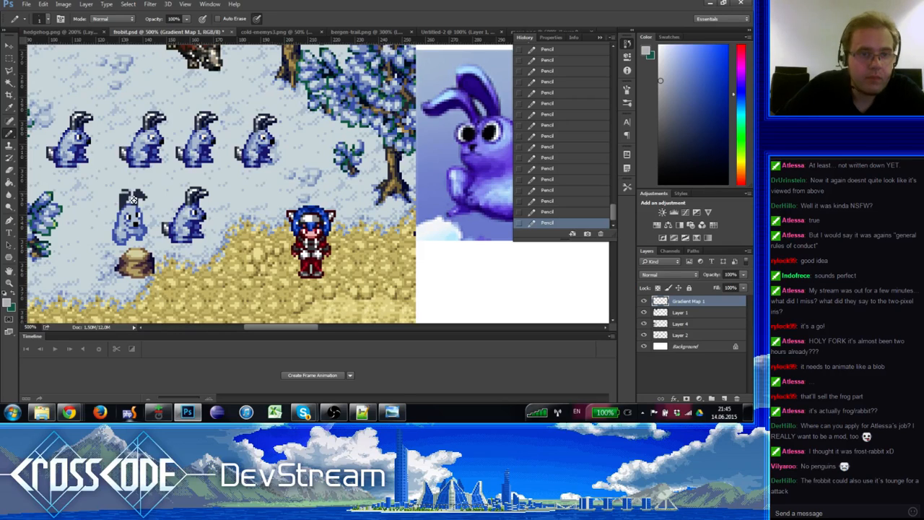
pyautogui.keyDown('alt'); pyautogui.click(122, 199); pyautogui.keyUp('alt')
pyautogui.keyDown('alt'); pyautogui.click(127, 194); pyautogui.keyUp('alt')
pyautogui.keyDown('alt'); pyautogui.click(127, 194); pyautogui.keyUp('alt')
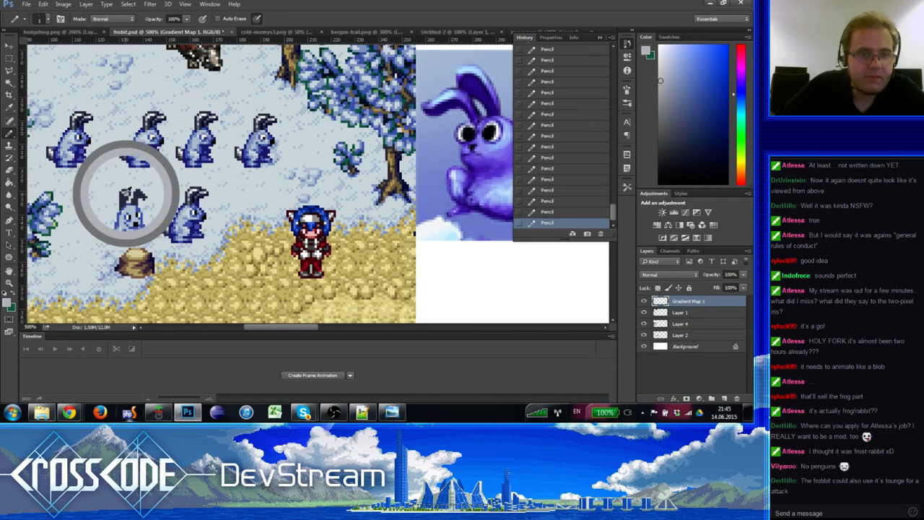
pyautogui.keyDown('alt'); pyautogui.click(124, 199); pyautogui.keyUp('alt')
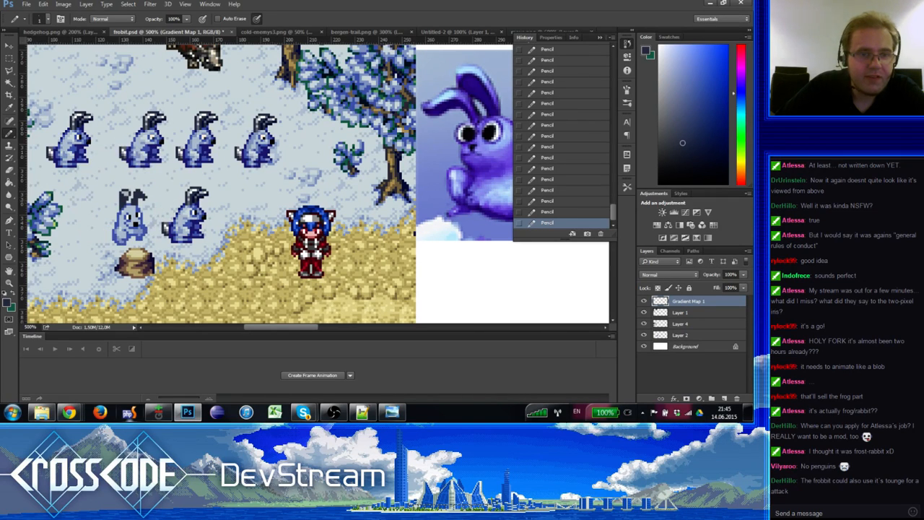
# Step: Erase the excess pixel at the new rabbit's bent ear tip and redraw the tip in dark navy
pyautogui.keyDown('alt'); pyautogui.click(145, 192); pyautogui.keyUp('alt')
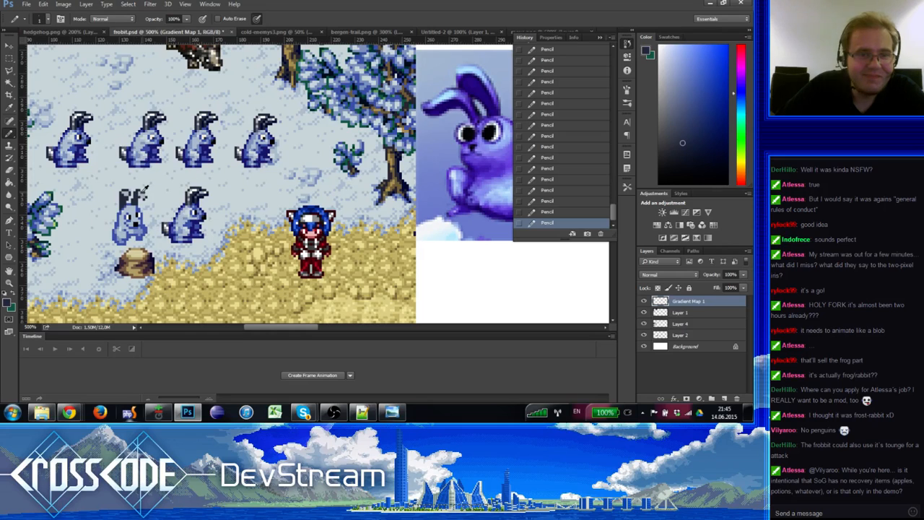
pyautogui.keyDown('alt'); pyautogui.click(145, 194); pyautogui.keyUp('alt')
pyautogui.press('e')
pyautogui.click(145, 195)
pyautogui.press('b')
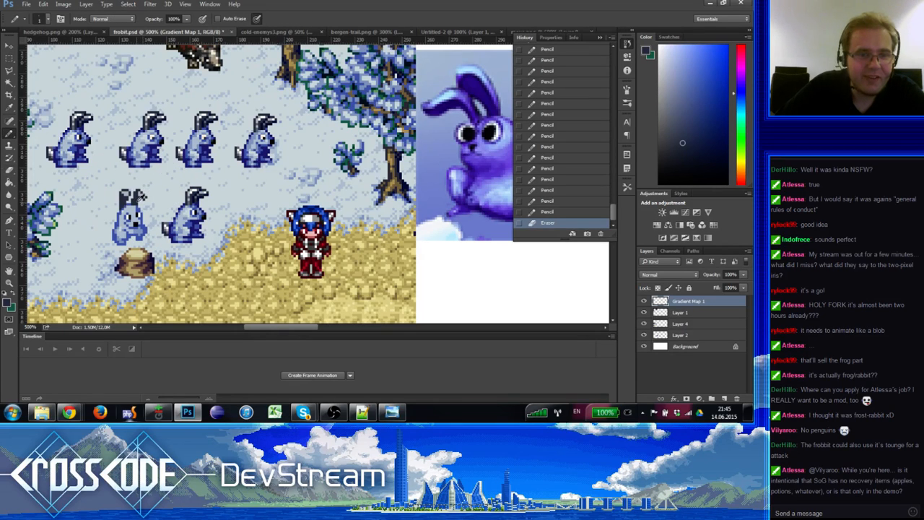
pyautogui.click(142, 197)
pyautogui.click(144, 197)
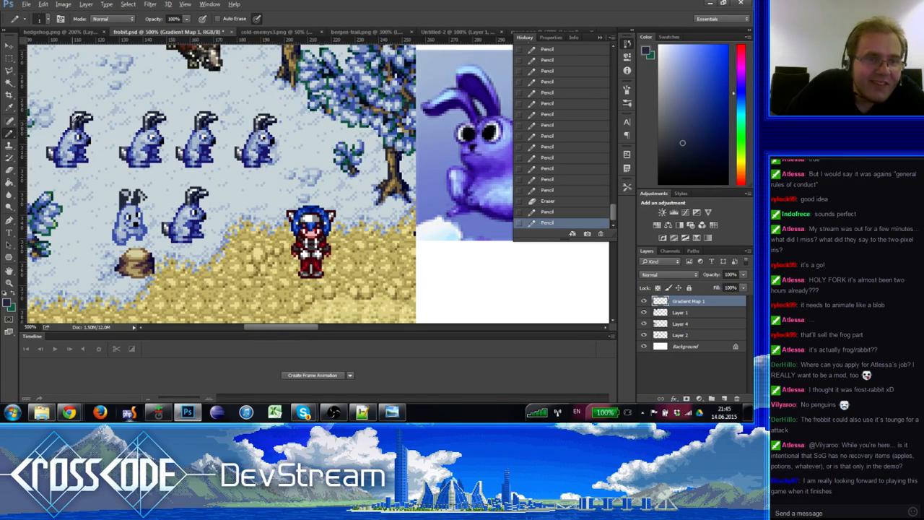
# Step: Shade the new rabbit's bent ear with mid grey sampled from an upper-row rabbit's ear and touch up its dark navy edge
pyautogui.keyDown('alt'); pyautogui.click(77, 124); pyautogui.keyUp('alt')
pyautogui.click(143, 205)
pyautogui.click(144, 197)
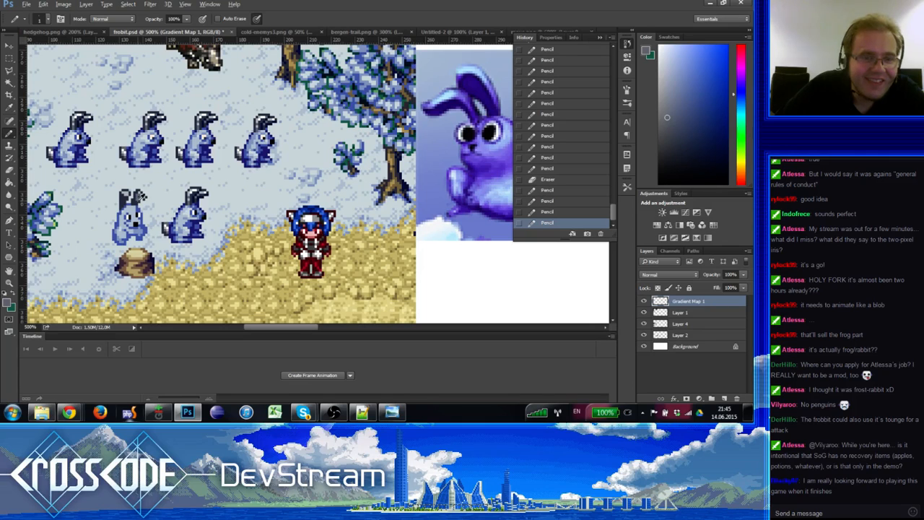
pyautogui.keyDown('alt'); pyautogui.click(138, 201); pyautogui.keyUp('alt')
pyautogui.click(142, 199)
pyautogui.click(143, 196)
pyautogui.click(143, 195)
# Step: Rework the grey pixels inside the new rabbit's bent ear and darken its tip with sampled navy
pyautogui.keyDown('alt'); pyautogui.click(138, 195); pyautogui.keyUp('alt')
pyautogui.click(141, 197)
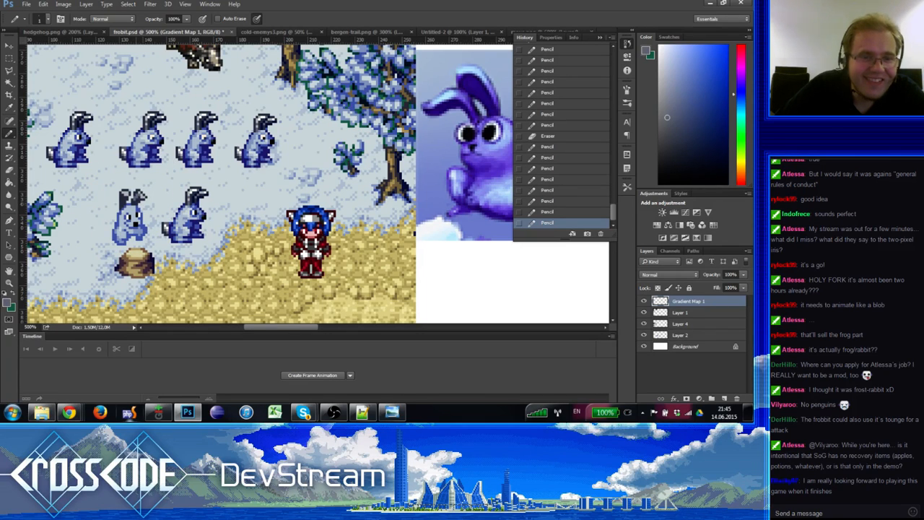
pyautogui.click(139, 196)
pyautogui.keyDown('alt'); pyautogui.click(137, 200); pyautogui.keyUp('alt')
pyautogui.click(143, 197)
pyautogui.keyDown('alt'); pyautogui.click(138, 200); pyautogui.keyUp('alt')
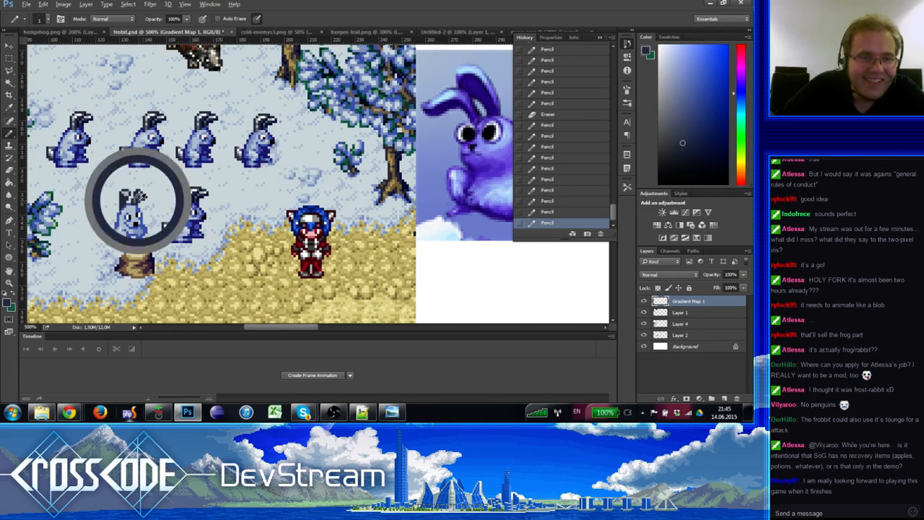
# Step: Touch up the right ear of the front-facing rabbit sprite with dark slate and grey-blue pencil pixels
pyautogui.click(142, 208)
pyautogui.keyDown('alt'); pyautogui.click(137, 202); pyautogui.keyUp('alt')
pyautogui.click(141, 200)
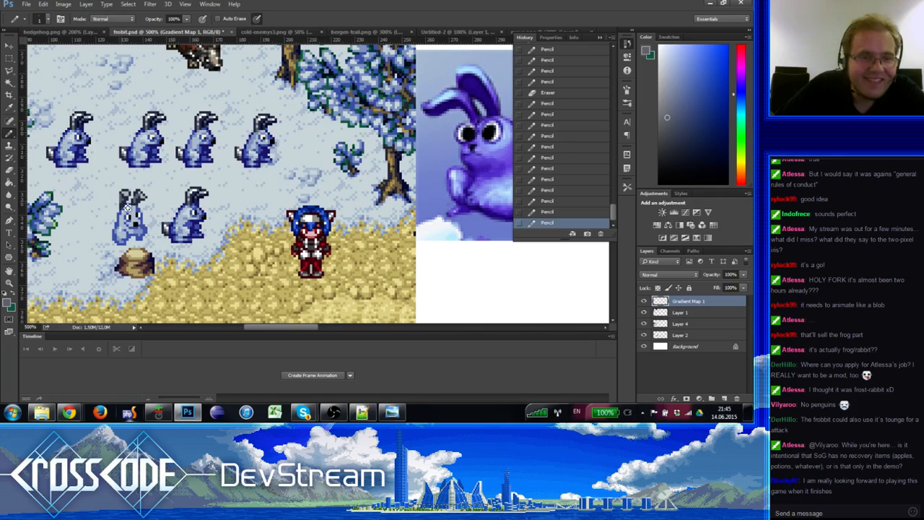
# Step: Pencil grey-blue shading pixels at the base of the front-facing rabbit's left ear, sampling shades from that ear
pyautogui.click(128, 209)
pyautogui.keyDown('alt'); pyautogui.click(122, 197); pyautogui.keyUp('alt')
pyautogui.click(126, 203)
pyautogui.keyDown('alt'); pyautogui.click(122, 196); pyautogui.keyUp('alt')
pyautogui.click(129, 205)
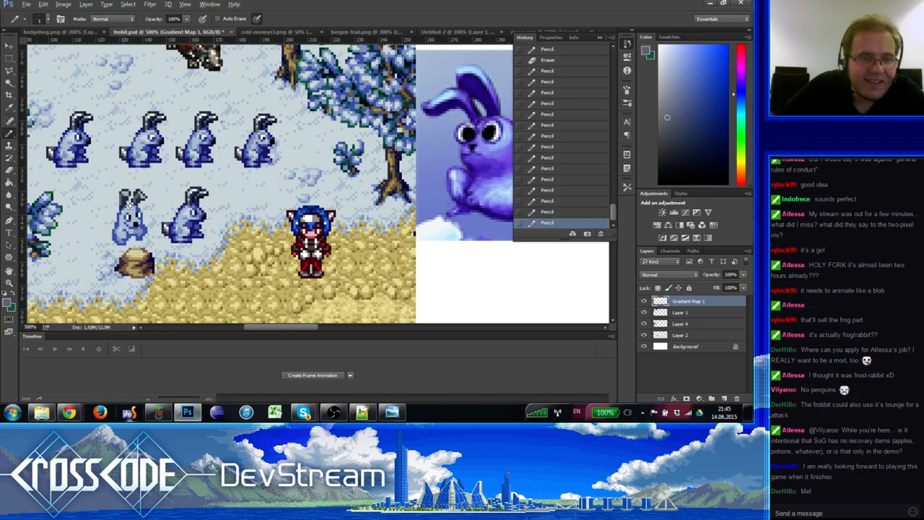
pyautogui.keyDown('alt'); pyautogui.click(123, 205); pyautogui.keyUp('alt')
pyautogui.click(128, 206)
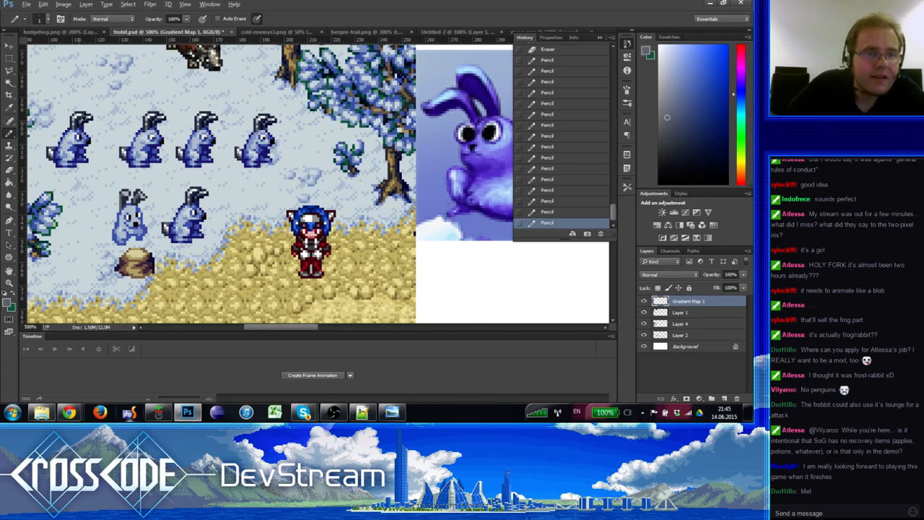
# Step: Refine the inner shading and outline of both ears with near-black navy, dark slate and grey-blue sampled from the sprite
pyautogui.keyDown('alt'); pyautogui.click(129, 207); pyautogui.keyUp('alt')
pyautogui.click(132, 208)
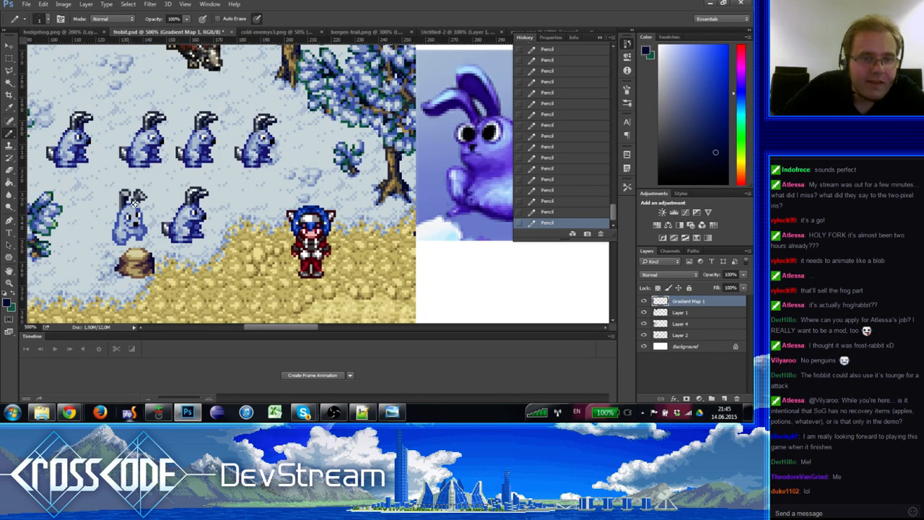
pyautogui.keyDown('alt'); pyautogui.click(127, 202); pyautogui.keyUp('alt')
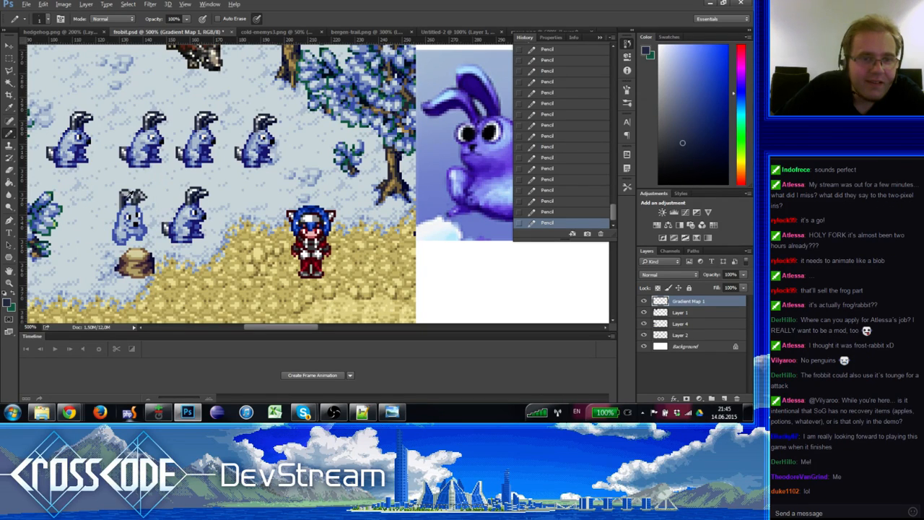
pyautogui.keyDown('alt'); pyautogui.click(126, 198); pyautogui.keyUp('alt')
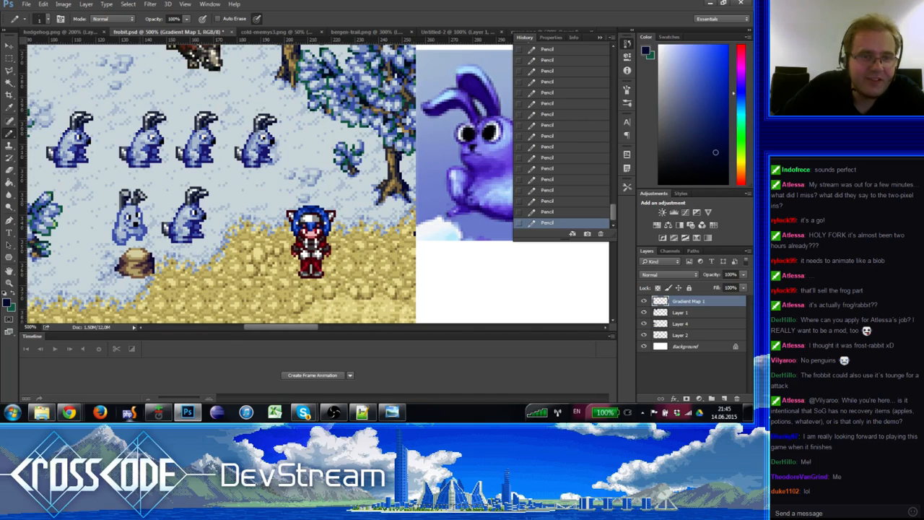
pyautogui.keyDown('alt'); pyautogui.click(141, 203); pyautogui.keyUp('alt')
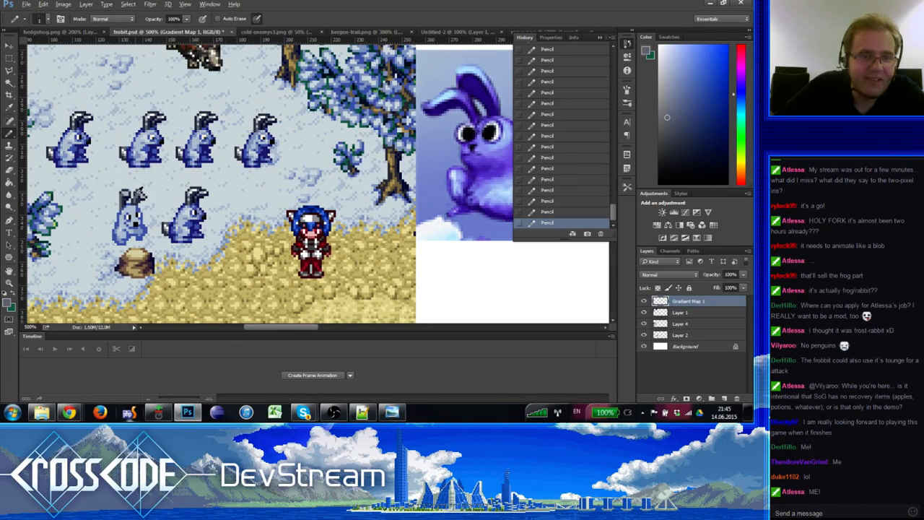
pyautogui.keyDown('alt'); pyautogui.click(133, 195); pyautogui.keyUp('alt')
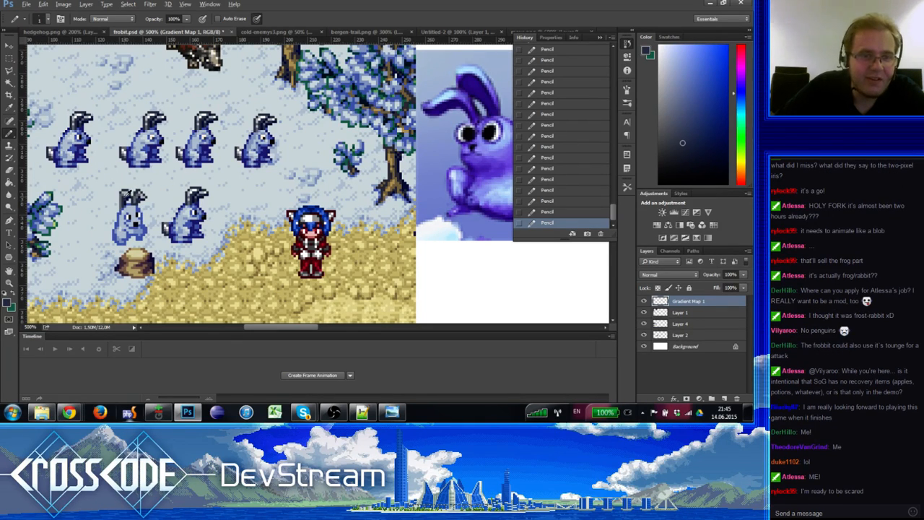
pyautogui.keyDown('alt'); pyautogui.click(124, 198); pyautogui.keyUp('alt')
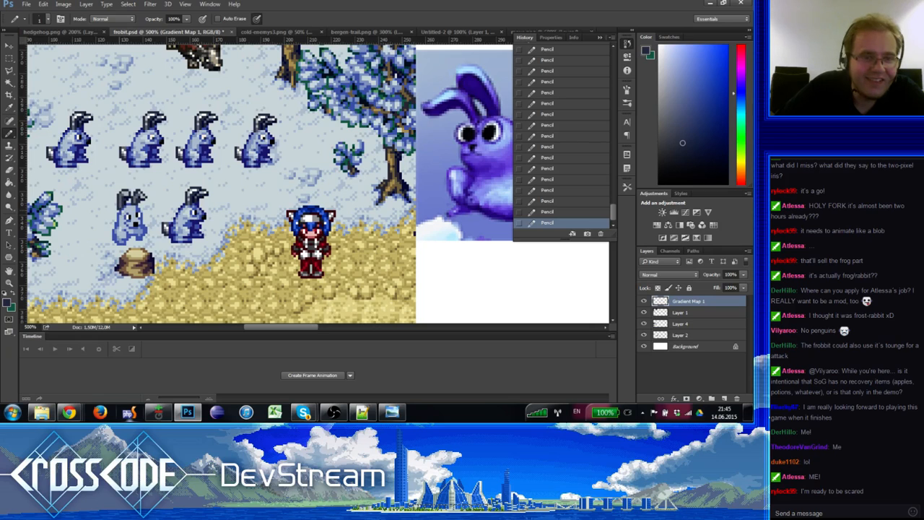
# Step: Erase a pixel on the front-facing rabbit's left head edge and redraw the outline between the ears in near-black navy
pyautogui.press('e')
pyautogui.click(123, 217)
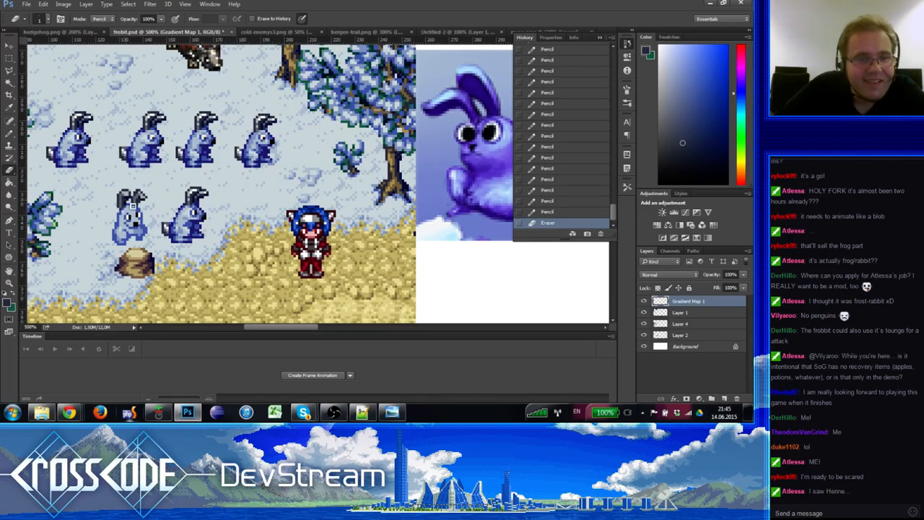
pyautogui.press('b')
pyautogui.keyDown('alt'); pyautogui.click(126, 199); pyautogui.keyUp('alt')
pyautogui.click(127, 199)
pyautogui.click(128, 199)
# Step: Retouch the left ear's inner edge and the forehead with grey-blue and dark slate pixels sampled from the ear
pyautogui.keyDown('alt'); pyautogui.click(123, 201); pyautogui.keyUp('alt')
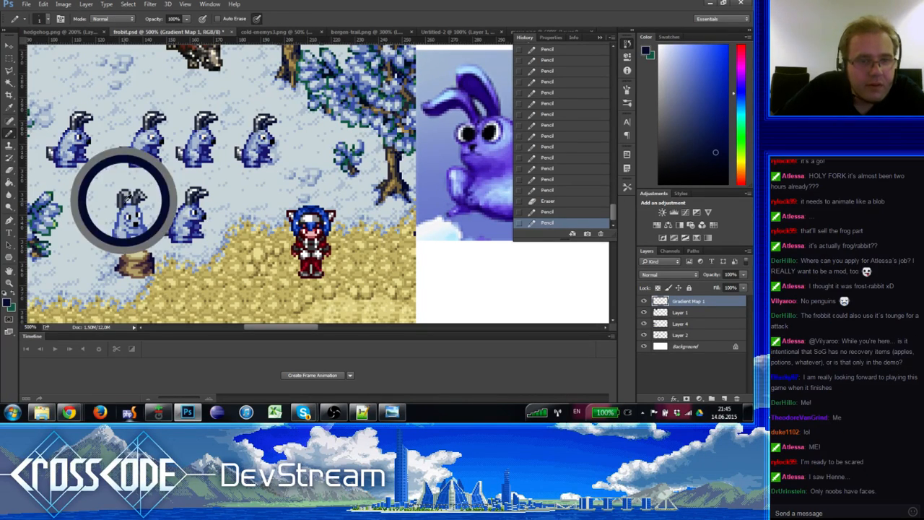
pyautogui.click(131, 212)
pyautogui.keyDown('alt'); pyautogui.click(122, 201); pyautogui.keyUp('alt')
pyautogui.keyDown('alt'); pyautogui.click(118, 199); pyautogui.keyUp('alt')
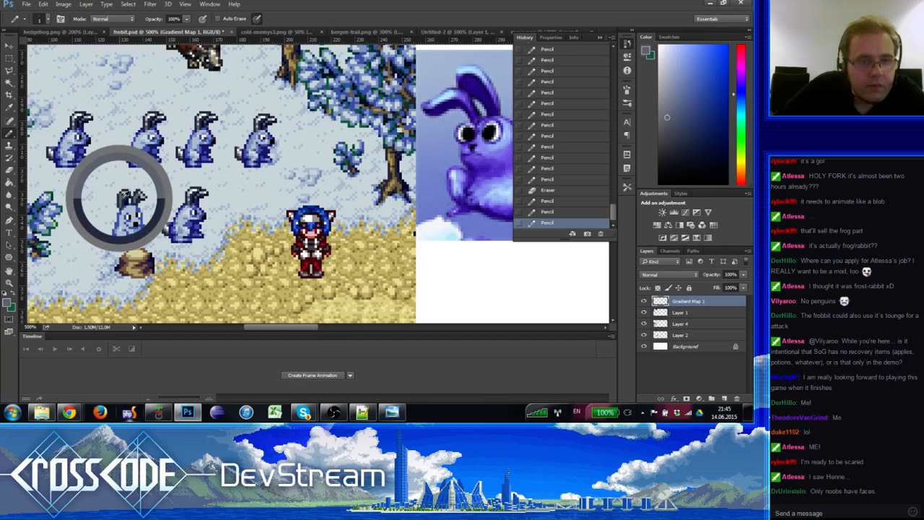
pyautogui.click(126, 196)
pyautogui.keyDown('alt'); pyautogui.click(122, 195); pyautogui.keyUp('alt')
# Step: Erase a pixel from the front-facing rabbit's head and fill the right side of the face with sampled periwinkle blue
pyautogui.press('e')
pyautogui.click(125, 212)
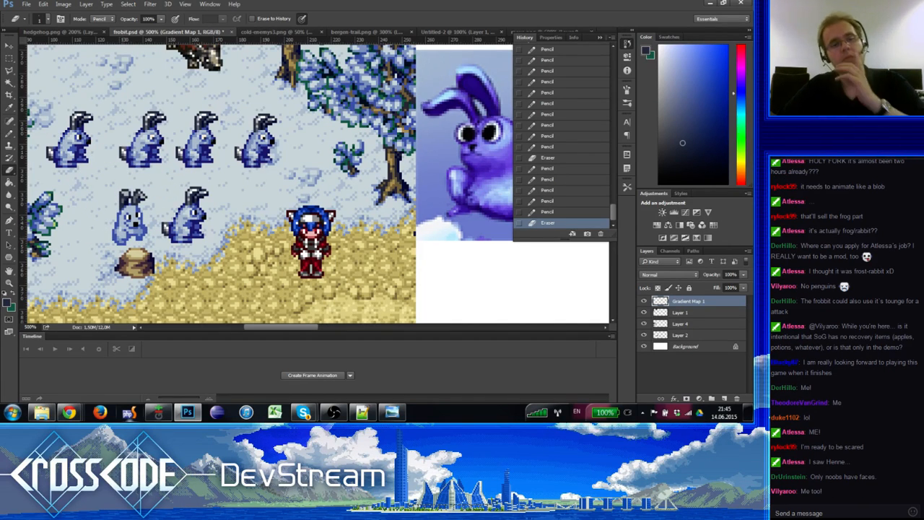
pyautogui.press('b')
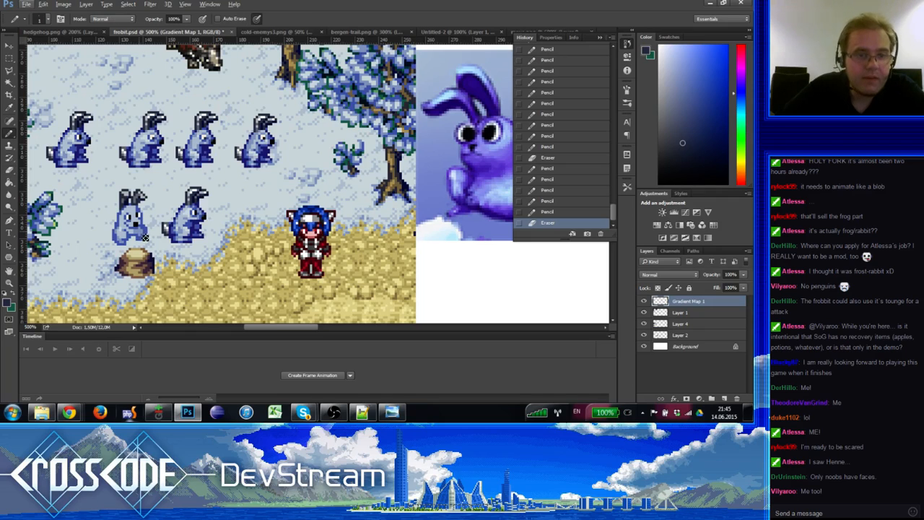
pyautogui.keyDown('alt'); pyautogui.click(123, 206); pyautogui.keyUp('alt')
pyautogui.click(138, 213)
pyautogui.click(136, 209)
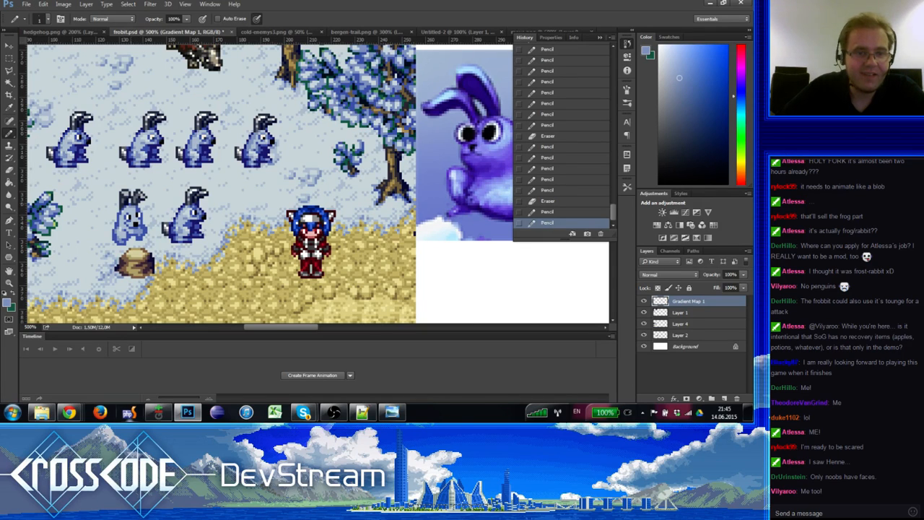
# Step: Lighten the front-facing rabbit's lower body and left foot with pencil pixels in sampled light blue shades
pyautogui.keyDown('alt'); pyautogui.click(131, 200); pyautogui.keyUp('alt')
pyautogui.keyDown('alt'); pyautogui.click(131, 204); pyautogui.keyUp('alt')
pyautogui.keyDown('alt'); pyautogui.click(123, 234); pyautogui.keyUp('alt')
pyautogui.click(124, 236)
pyautogui.click(125, 242)
pyautogui.click(125, 243)
pyautogui.keyDown('alt'); pyautogui.click(127, 230); pyautogui.keyUp('alt')
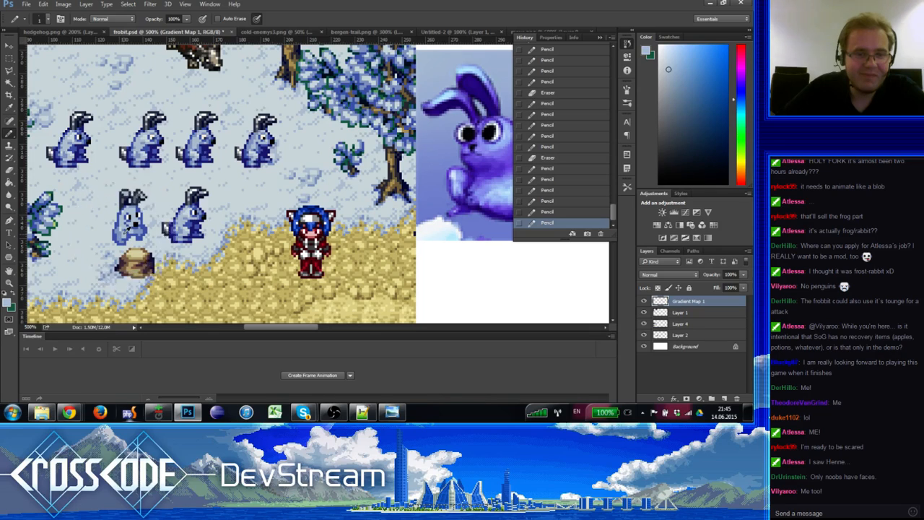
# Step: Sample dark blue from the first side-view rabbit's feet and pencil outline pixels for the front-facing rabbit's left foot
pyautogui.keyDown('alt'); pyautogui.click(119, 233); pyautogui.keyUp('alt')
pyautogui.keyDown('alt'); pyautogui.click(58, 162); pyautogui.keyUp('alt')
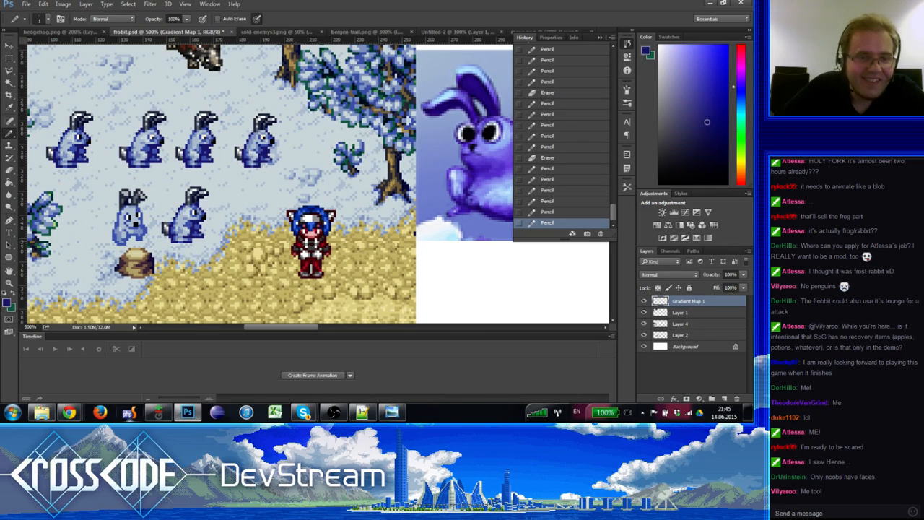
pyautogui.click(63, 159)
pyautogui.click(66, 157)
pyautogui.keyDown('alt'); pyautogui.click(114, 239); pyautogui.keyUp('alt')
pyautogui.click(119, 241)
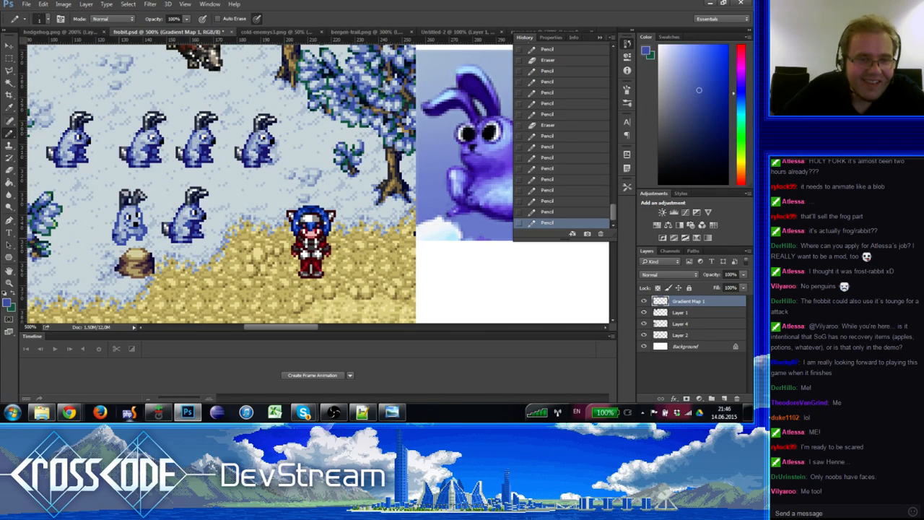
# Step: Extend the lower edge of the front-facing rabbit's left foot with medium blue pencil pixels
pyautogui.keyDown('alt'); pyautogui.click(115, 236); pyautogui.keyUp('alt')
pyautogui.click(118, 244)
pyautogui.click(121, 245)
pyautogui.click(123, 246)
pyautogui.keyDown('alt'); pyautogui.click(123, 249); pyautogui.keyUp('alt')
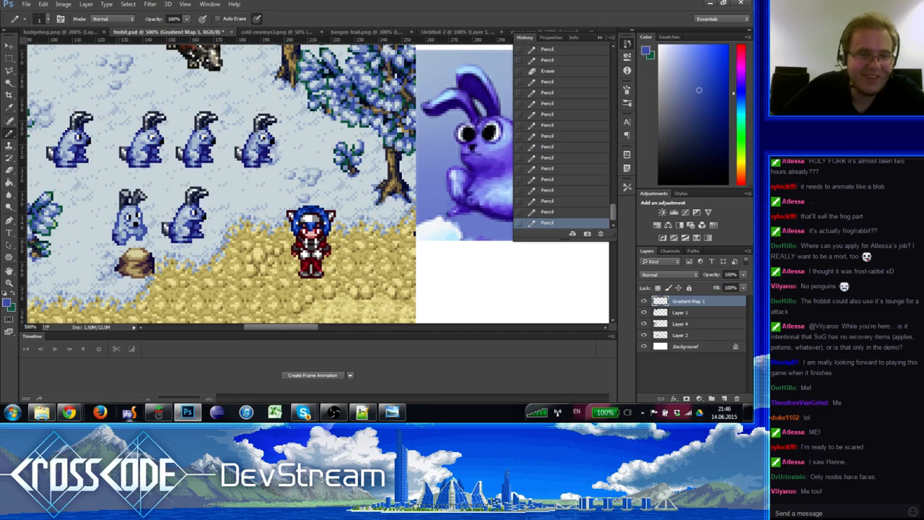
# Step: Refine the underside of the front-facing rabbit's body beside the left foot with medium blue and navy pixels
pyautogui.click(125, 251)
pyautogui.click(125, 249)
pyautogui.click(124, 244)
pyautogui.keyDown('alt'); pyautogui.click(123, 245); pyautogui.keyUp('alt')
pyautogui.keyDown('alt'); pyautogui.click(114, 236); pyautogui.keyUp('alt')
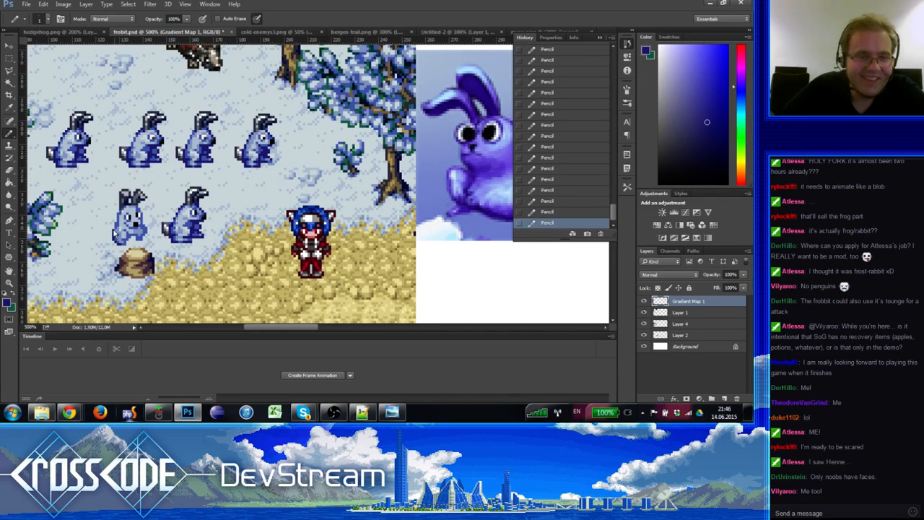
# Step: Pencil periwinkle and navy pixels along the left side of the front-facing rabbit's body and cheek
pyautogui.keyDown('alt'); pyautogui.click(119, 226); pyautogui.keyUp('alt')
pyautogui.click(122, 224)
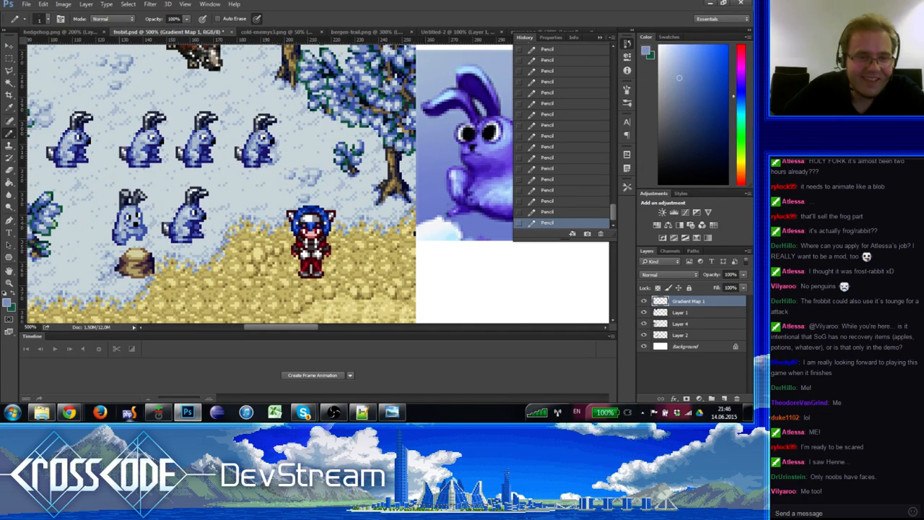
pyautogui.keyDown('alt'); pyautogui.click(121, 217); pyautogui.keyUp('alt')
pyautogui.click(122, 215)
# Step: Erase a pixel from the left cheek outline and redraw the neck edge below it with a sampled color
pyautogui.press('e')
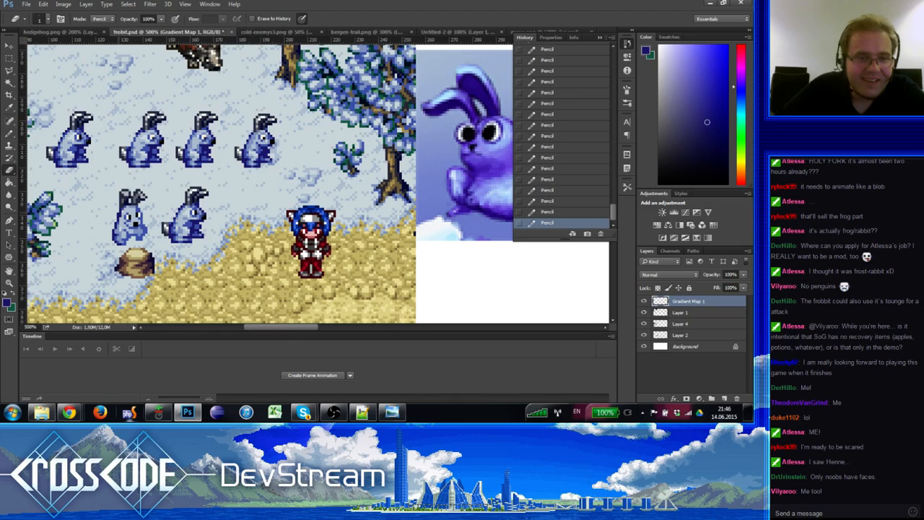
pyautogui.click(122, 218)
pyautogui.press('b')
pyautogui.keyDown('alt'); pyautogui.click(119, 221); pyautogui.keyUp('alt')
pyautogui.click(122, 223)
pyautogui.moveTo(127, 239); pyautogui.dragTo(119, 222)
# Step: Retouch the front-facing rabbit's muzzle and chest with black and medium blue sampled from the face
pyautogui.keyDown('alt'); pyautogui.click(128, 208); pyautogui.keyUp('alt')
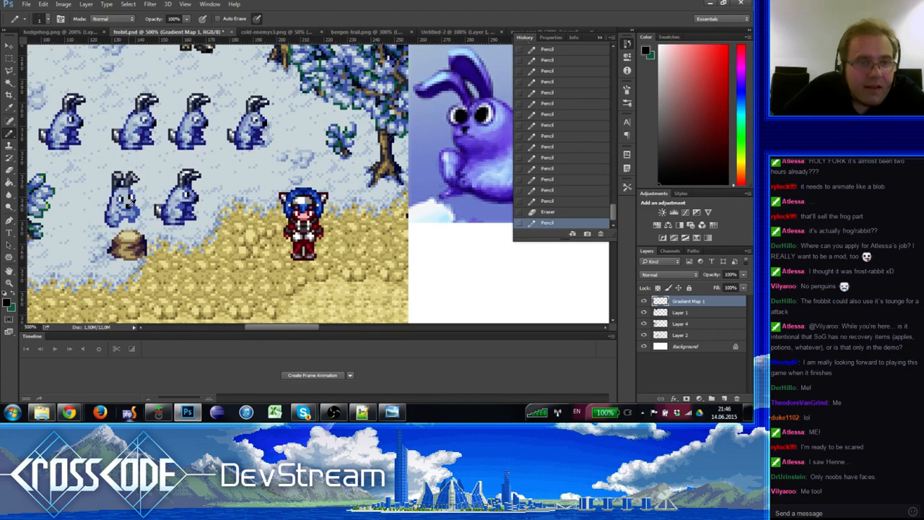
pyautogui.keyDown('alt'); pyautogui.click(127, 208); pyautogui.keyUp('alt')
pyautogui.click(126, 208)
pyautogui.keyDown('alt'); pyautogui.click(124, 212); pyautogui.keyUp('alt')
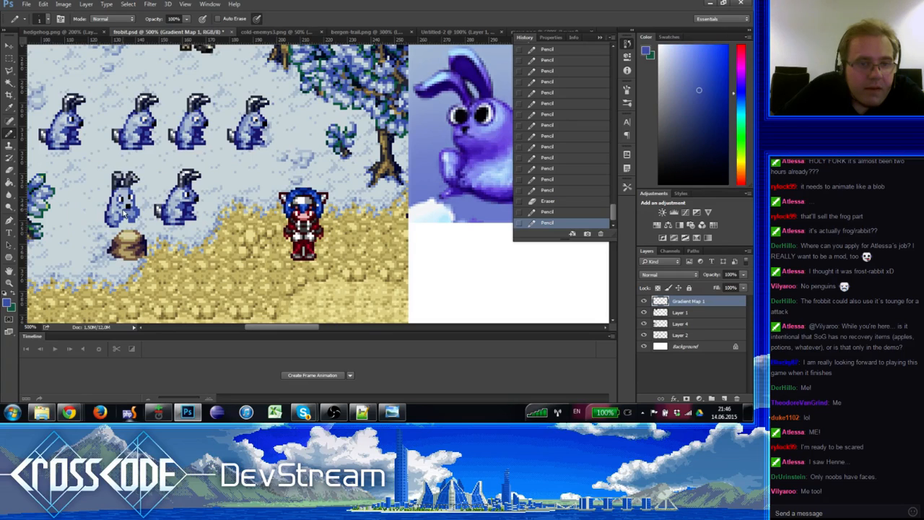
pyautogui.click(127, 217)
pyautogui.click(127, 206)
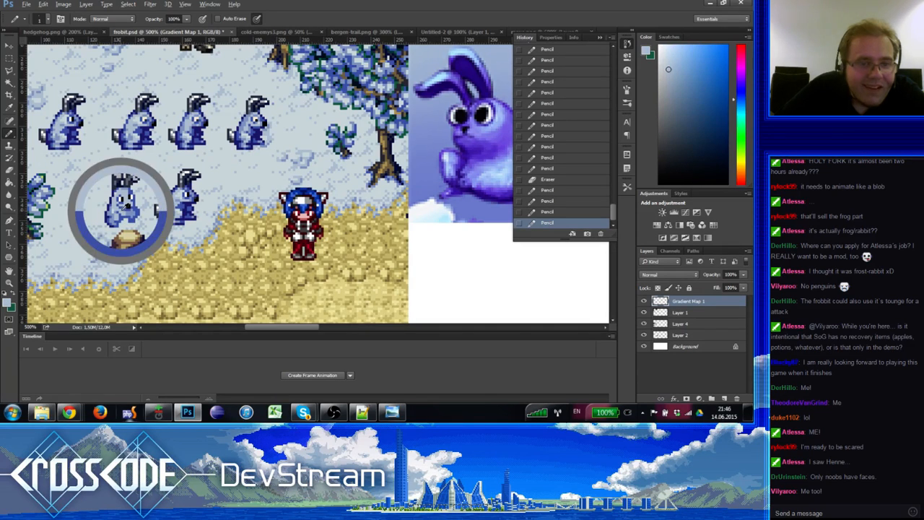
# Step: Add pale blue highlights and navy paw lines to the front-facing rabbit's right lower body, sampling navy from the side-view rabbit
pyautogui.keyDown('alt'); pyautogui.click(121, 212); pyautogui.keyUp('alt')
pyautogui.click(130, 226)
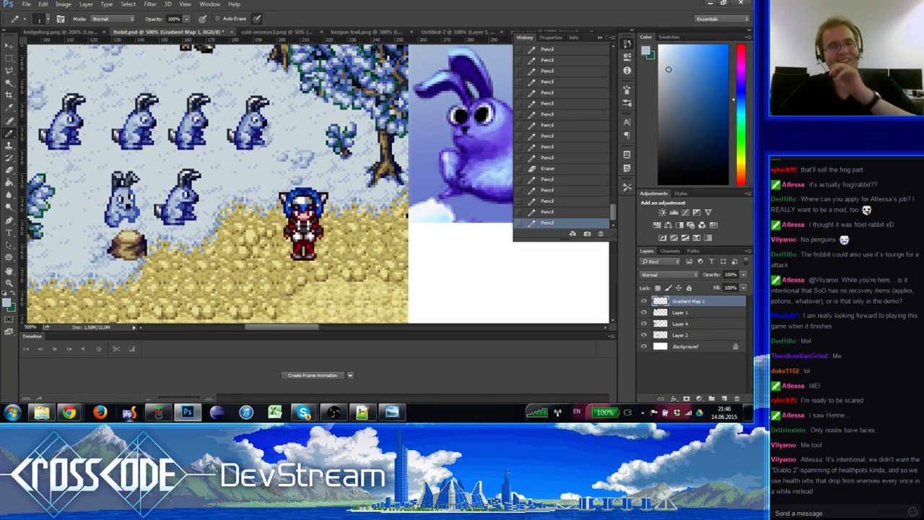
pyautogui.keyDown('alt'); pyautogui.click(76, 129); pyautogui.keyUp('alt')
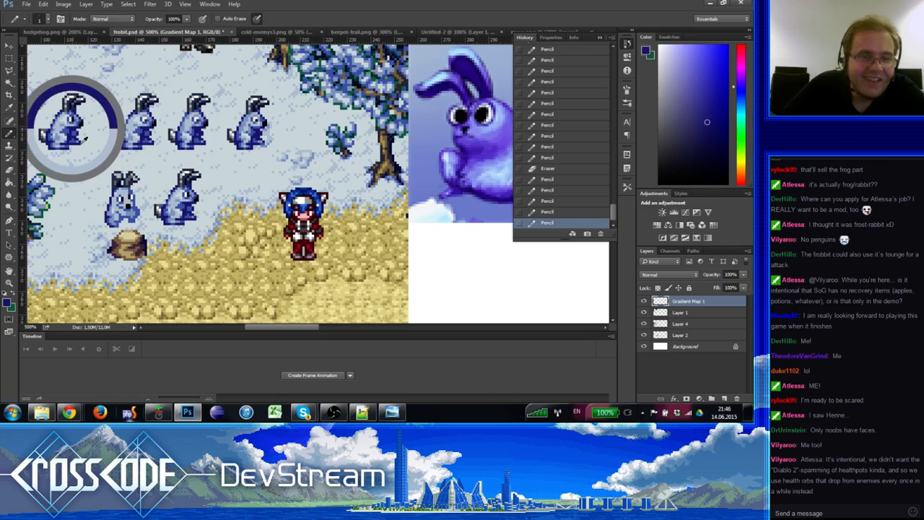
pyautogui.click(131, 216)
pyautogui.click(127, 213)
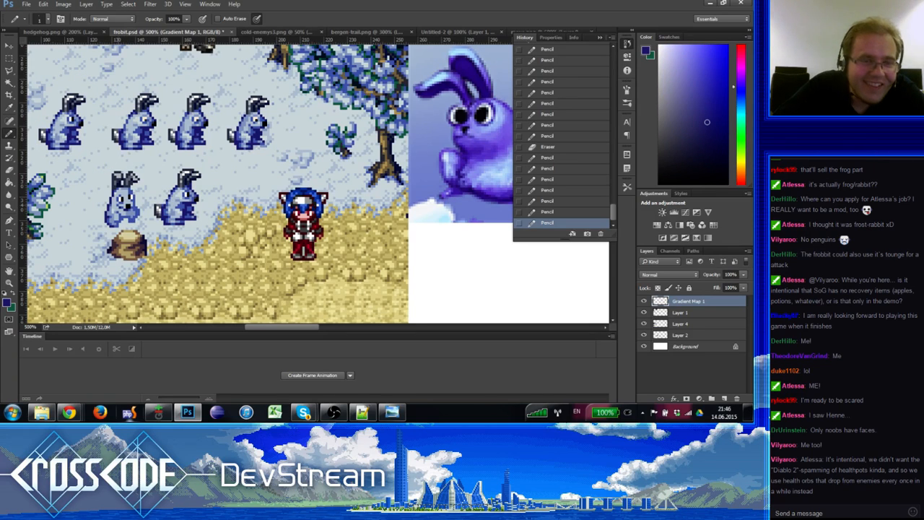
pyautogui.click(127, 211)
# Step: Shade the right side of the front-facing rabbit's face in medium blue and outline its right edge in navy
pyautogui.keyDown('alt'); pyautogui.click(127, 205); pyautogui.keyUp('alt')
pyautogui.click(130, 195)
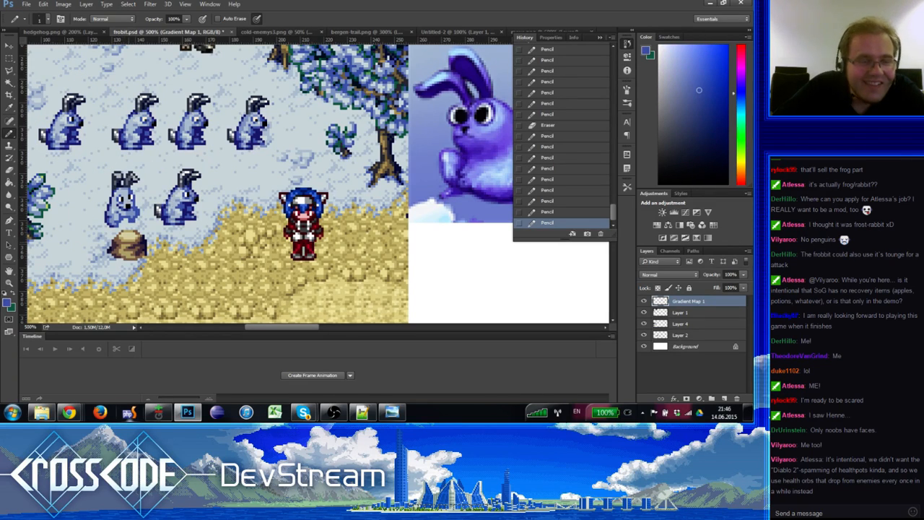
pyautogui.keyDown('alt'); pyautogui.click(132, 207); pyautogui.keyUp('alt')
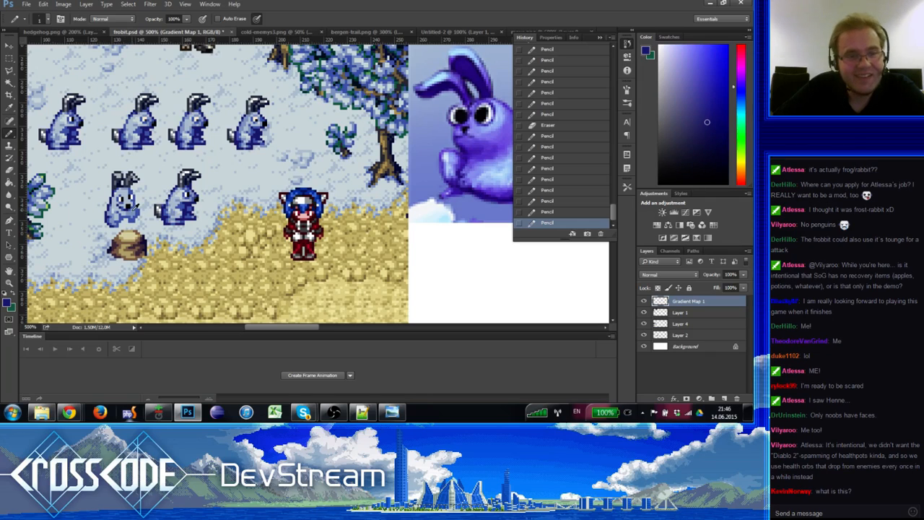
pyautogui.click(132, 216)
pyautogui.click(139, 216)
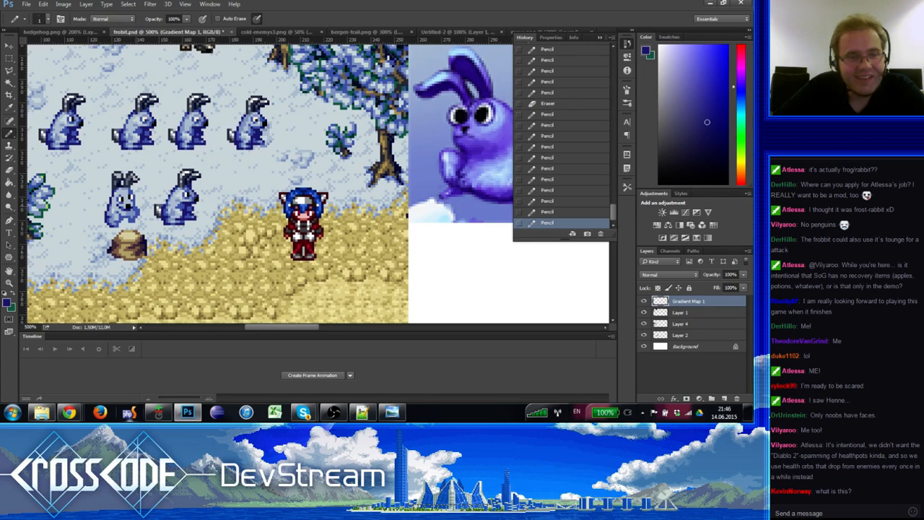
pyautogui.click(140, 212)
pyautogui.click(137, 208)
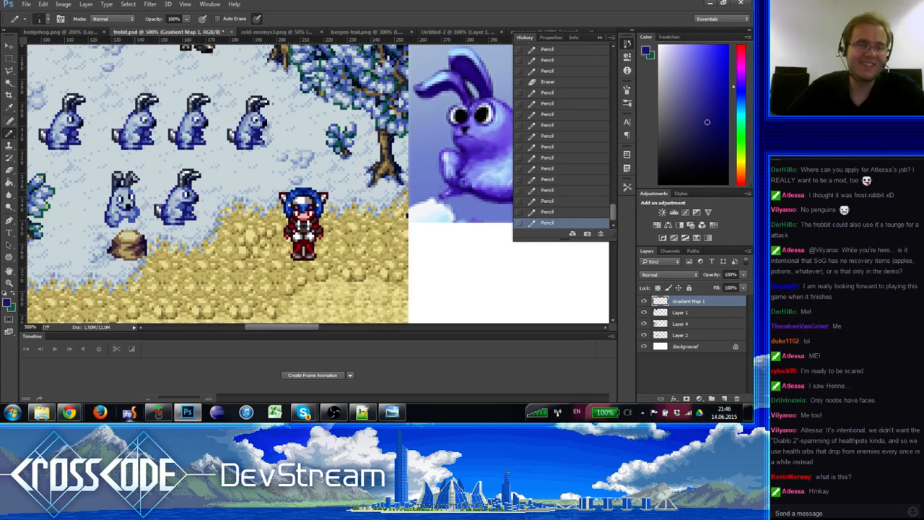
# Step: Soften the right cheek and body edge with medium blue from the side-view rabbit and pale blue from the forehead
pyautogui.keyDown('alt'); pyautogui.click(78, 120); pyautogui.keyUp('alt')
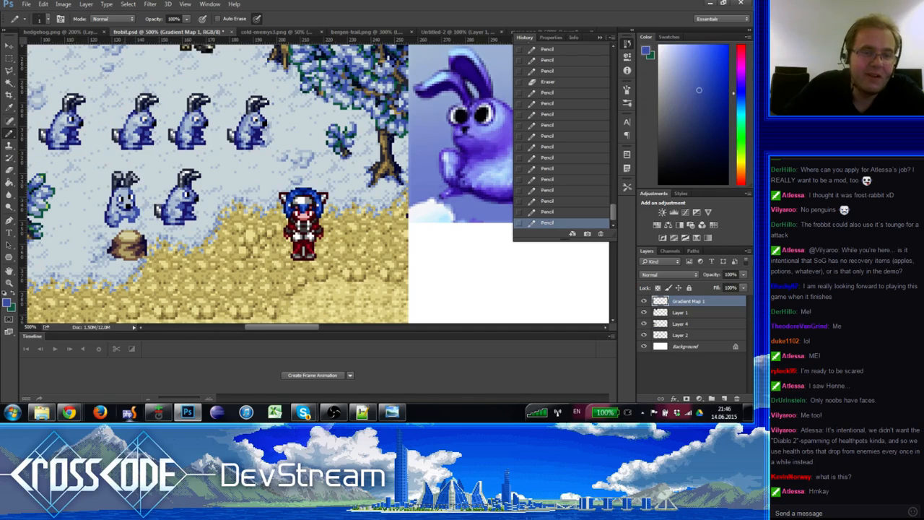
pyautogui.click(137, 210)
pyautogui.click(132, 207)
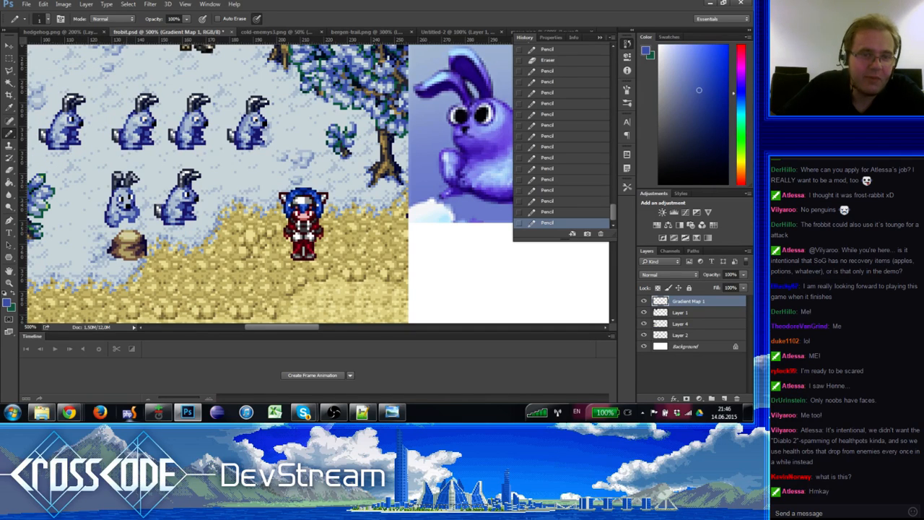
pyautogui.keyDown('alt'); pyautogui.click(124, 190); pyautogui.keyUp('alt')
pyautogui.click(133, 206)
pyautogui.click(137, 210)
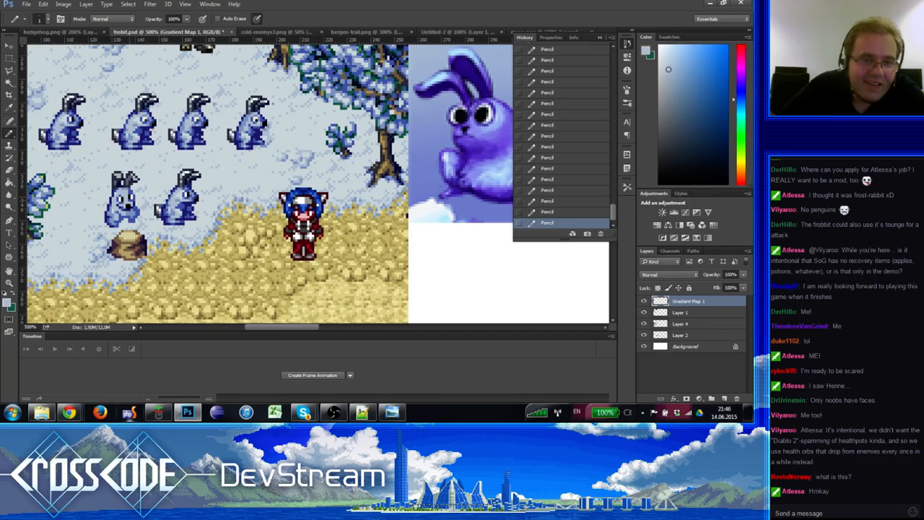
# Step: Retouch the front-facing rabbit's forehead and left cheek with light blue, medium blue and navy sampled from its head
pyautogui.keyDown('alt'); pyautogui.click(126, 187); pyautogui.keyUp('alt')
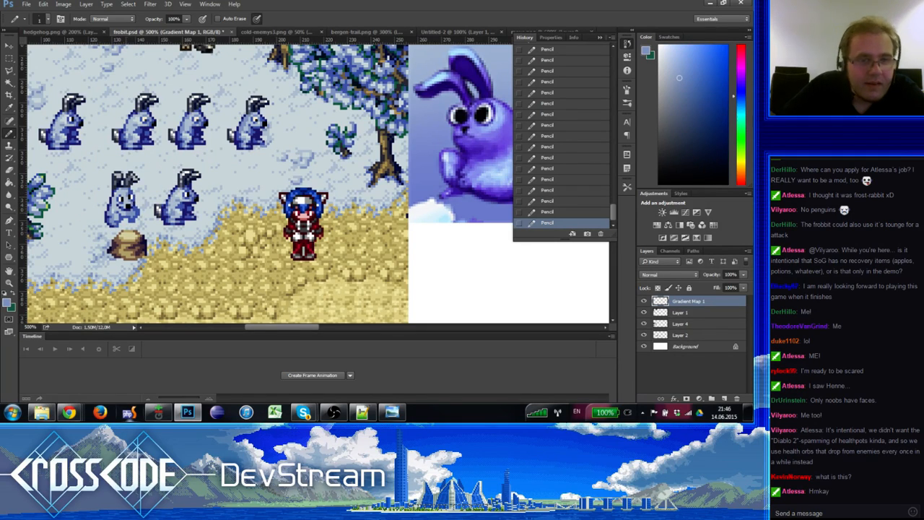
pyautogui.keyDown('alt'); pyautogui.click(134, 196); pyautogui.keyUp('alt')
pyautogui.keyDown('alt'); pyautogui.click(125, 184); pyautogui.keyUp('alt')
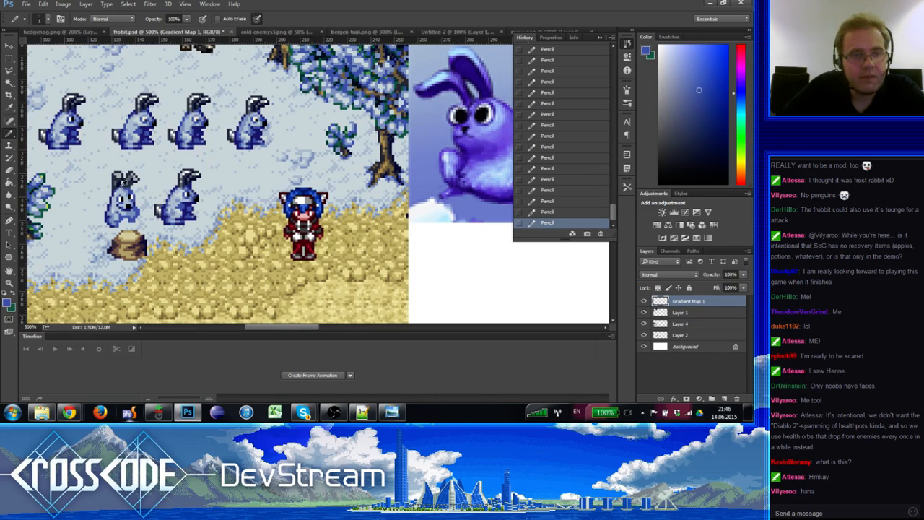
pyautogui.keyDown('alt'); pyautogui.click(112, 194); pyautogui.keyUp('alt')
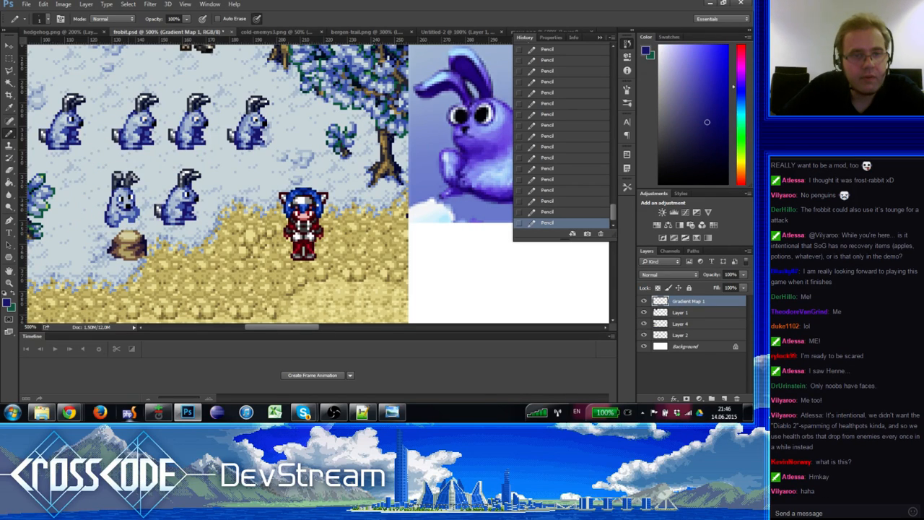
pyautogui.keyDown('alt'); pyautogui.click(109, 204); pyautogui.keyUp('alt')
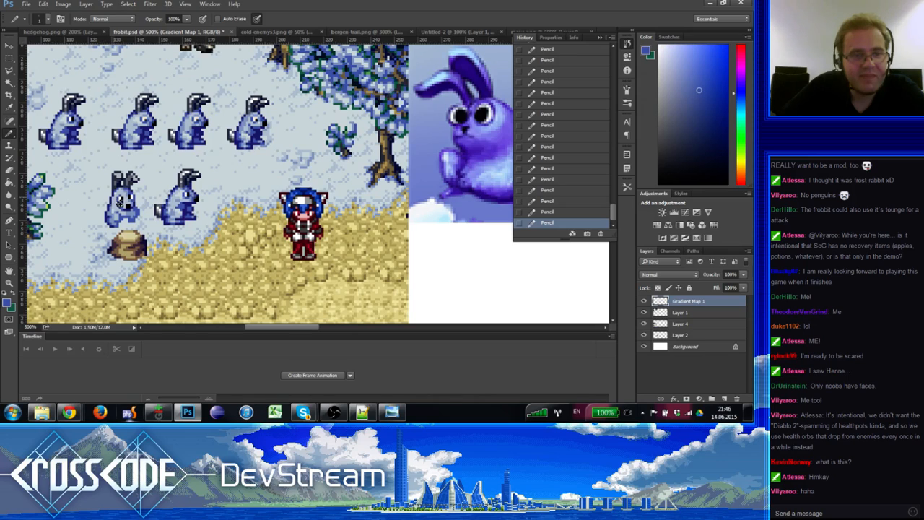
pyautogui.keyDown('alt'); pyautogui.click(117, 190); pyautogui.keyUp('alt')
pyautogui.click(115, 202)
pyautogui.keyDown('alt'); pyautogui.click(116, 195); pyautogui.keyUp('alt')
pyautogui.click(120, 205)
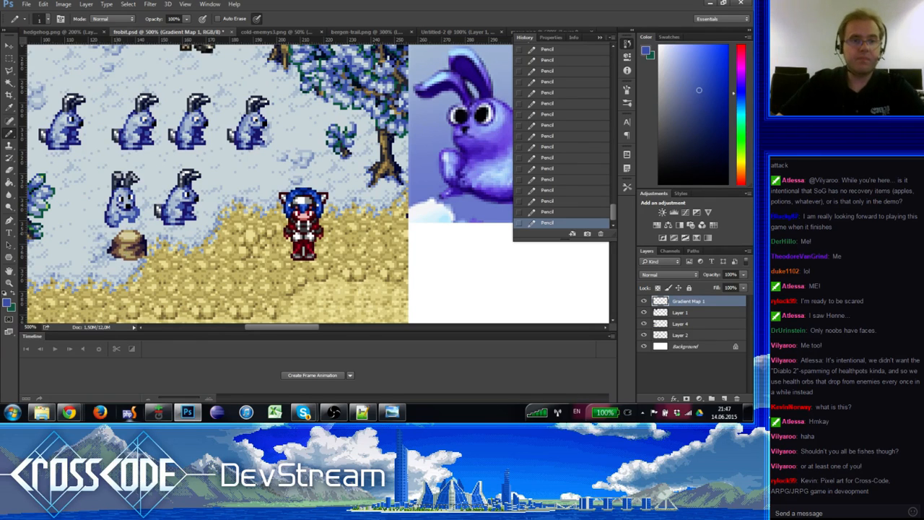
# Step: Refine the front-facing rabbit's lower chest and paws with navy and light blue sampled from its body
pyautogui.keyDown('alt'); pyautogui.click(122, 218); pyautogui.keyUp('alt')
pyautogui.keyDown('alt'); pyautogui.click(118, 220); pyautogui.keyUp('alt')
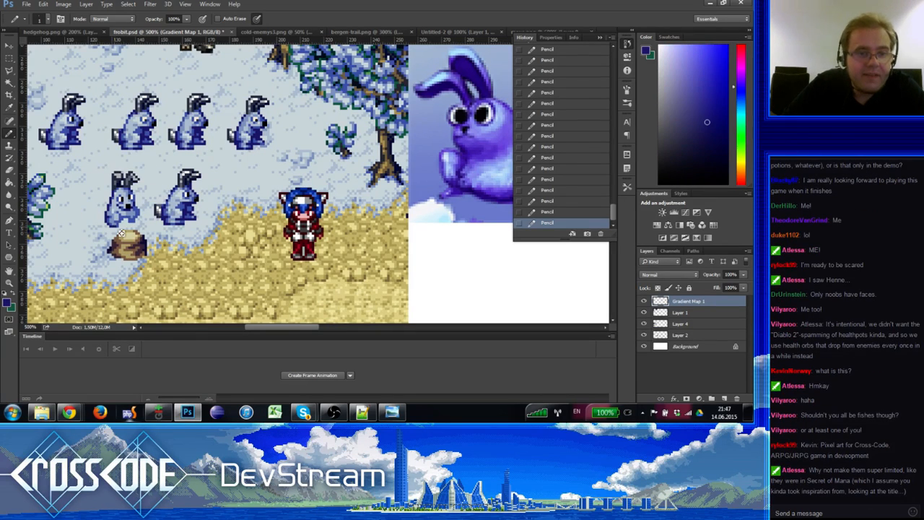
pyautogui.keyDown('alt'); pyautogui.click(130, 224); pyautogui.keyUp('alt')
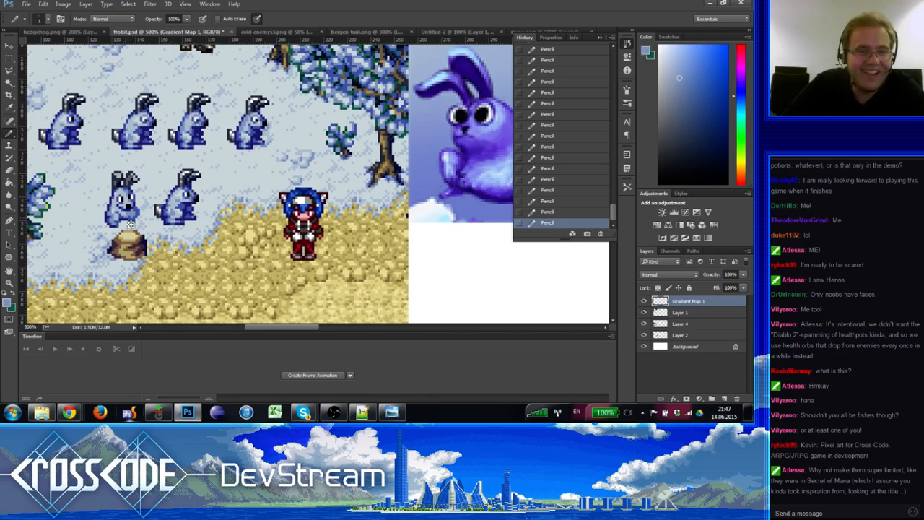
pyautogui.keyDown('alt'); pyautogui.click(128, 213); pyautogui.keyUp('alt')
pyautogui.keyDown('alt'); pyautogui.click(122, 217); pyautogui.keyUp('alt')
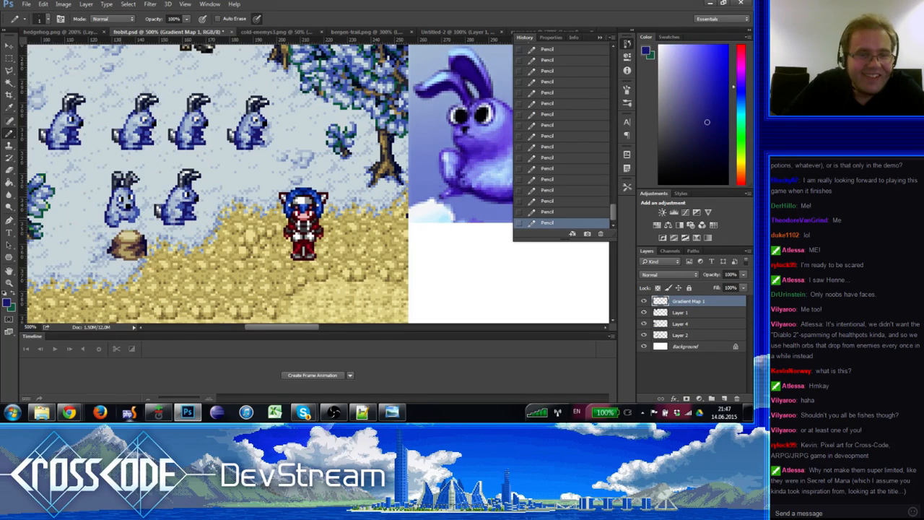
pyautogui.keyDown('alt'); pyautogui.click(124, 234); pyautogui.keyUp('alt')
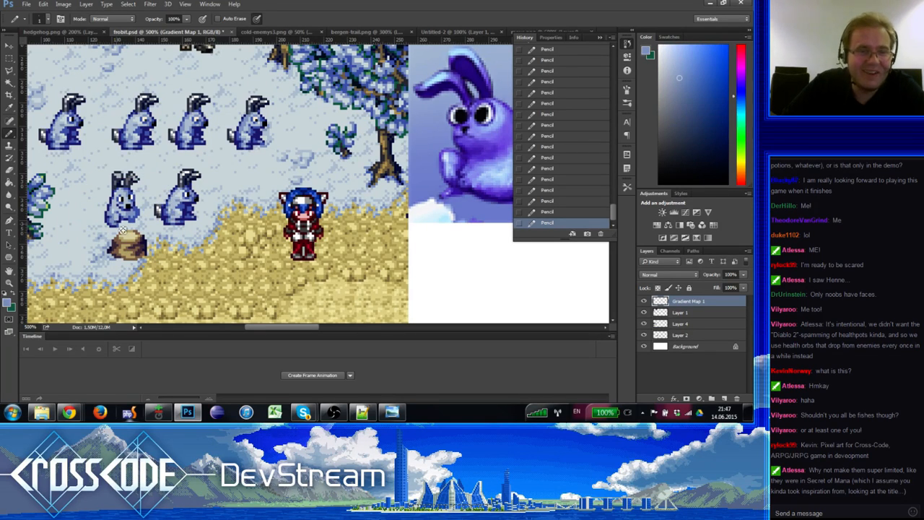
pyautogui.keyDown('alt'); pyautogui.click(124, 233); pyautogui.keyUp('alt')
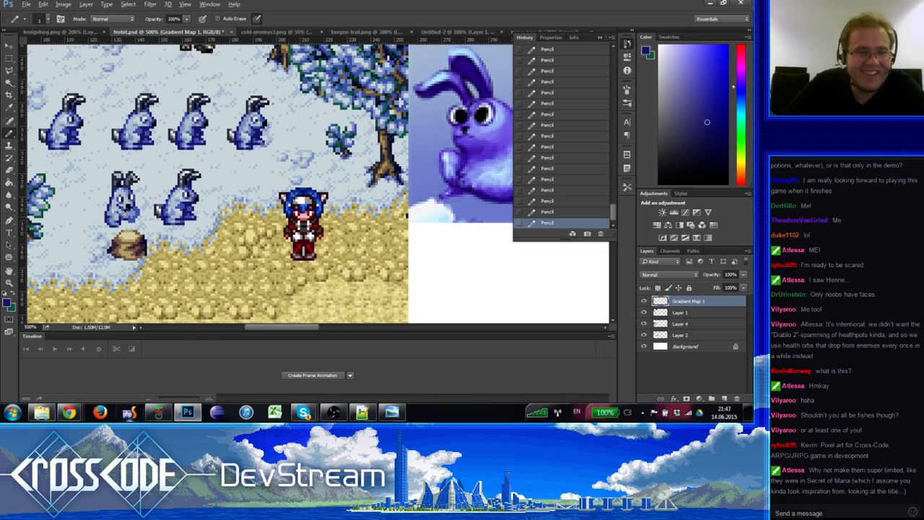
pyautogui.keyDown('alt'); pyautogui.click(124, 215); pyautogui.keyUp('alt')
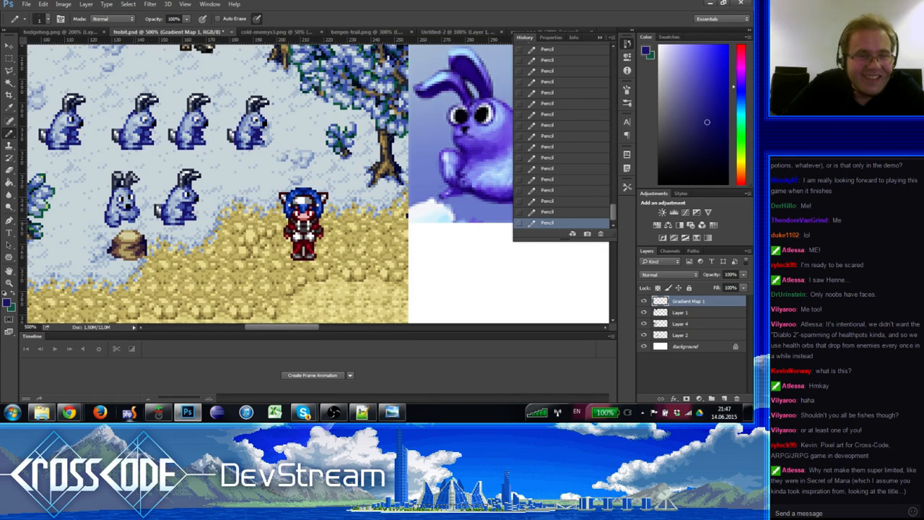
pyautogui.keyDown('alt'); pyautogui.click(132, 217); pyautogui.keyUp('alt')
pyautogui.keyDown('alt'); pyautogui.click(132, 218); pyautogui.keyUp('alt')
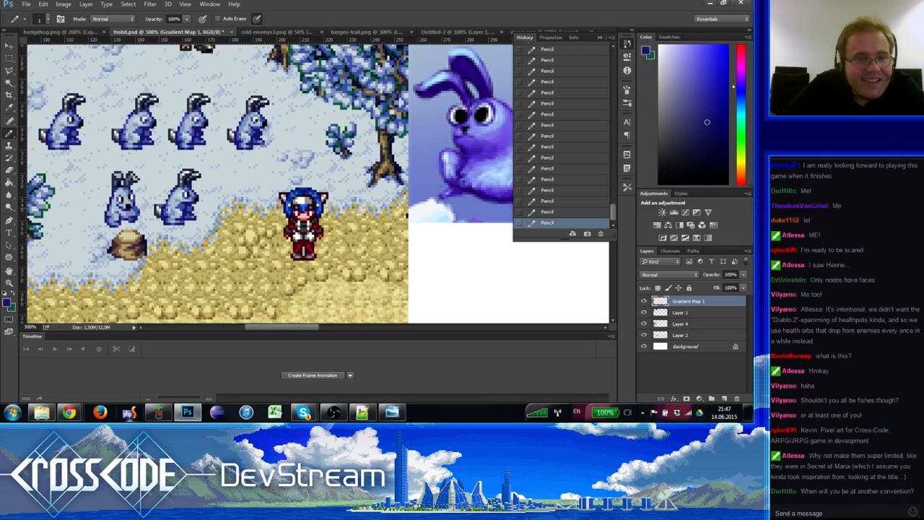
# Step: Erase a stray pixel beside the front-facing rabbit's right side and redraw its lower right edge in navy
pyautogui.press('e')
pyautogui.click(143, 215)
pyautogui.press('b')
pyautogui.click(144, 216)
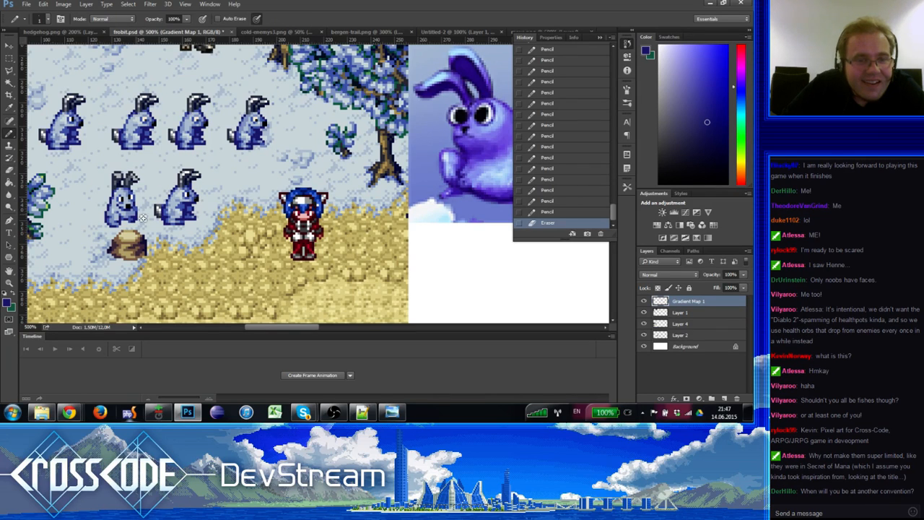
pyautogui.click(143, 224)
pyautogui.click(143, 228)
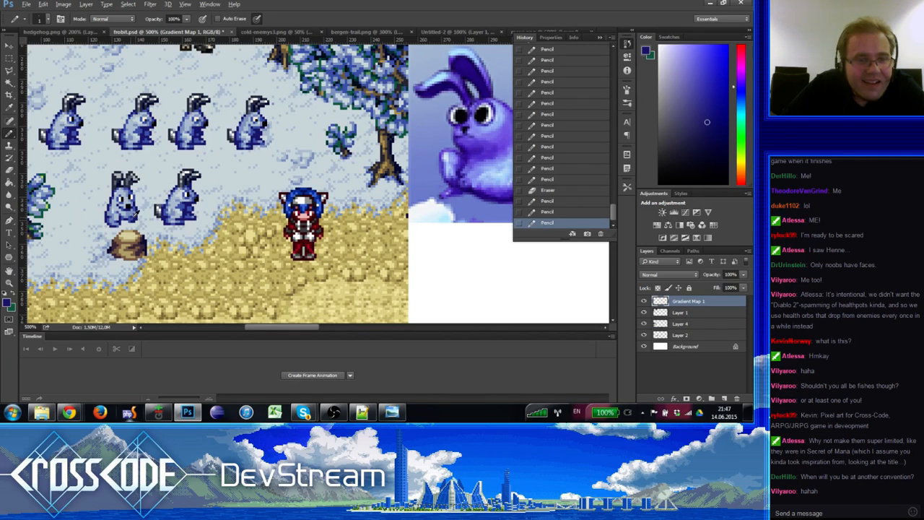
# Step: Rework the front-facing rabbit's right paw in navy below the muzzle, erasing one excess pixel from its outline
pyautogui.keyDown('alt'); pyautogui.click(131, 218); pyautogui.keyUp('alt')
pyautogui.click(132, 219)
pyautogui.keyDown('alt'); pyautogui.click(134, 219); pyautogui.keyUp('alt')
pyautogui.press('e')
pyautogui.click(136, 220)
pyautogui.press('b')
pyautogui.keyDown('alt'); pyautogui.click(136, 220); pyautogui.keyUp('alt')
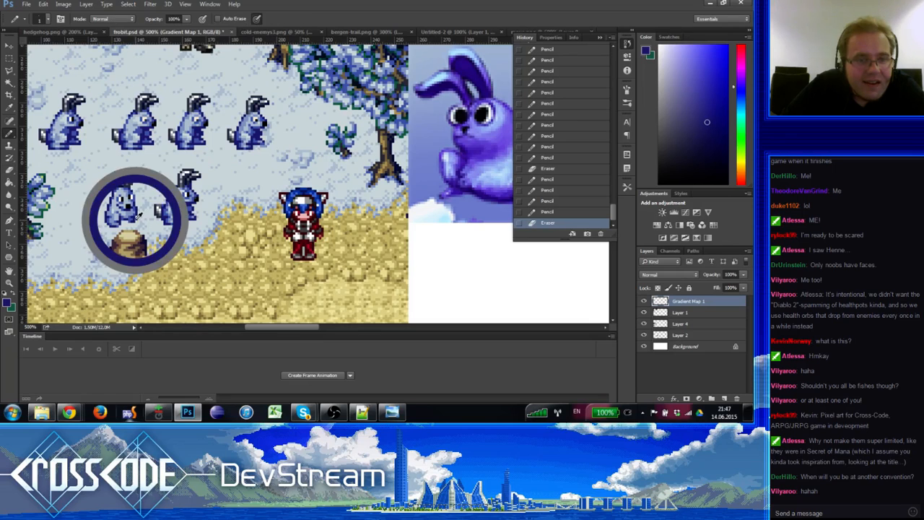
pyautogui.keyDown('alt'); pyautogui.click(130, 221); pyautogui.keyUp('alt')
pyautogui.click(133, 220)
pyautogui.keyDown('alt'); pyautogui.click(135, 220); pyautogui.keyUp('alt')
pyautogui.click(136, 221)
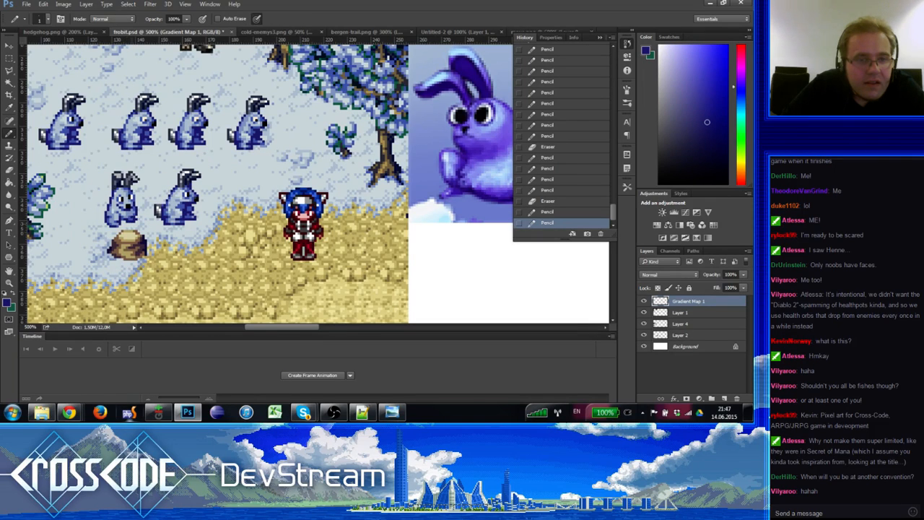
# Step: Touch up the right body edge beside the paw in navy and erase two excess pixels there
pyautogui.keyDown('alt'); pyautogui.click(139, 218); pyautogui.keyUp('alt')
pyautogui.click(140, 218)
pyautogui.press('e')
pyautogui.click(139, 218)
pyautogui.click(139, 219)
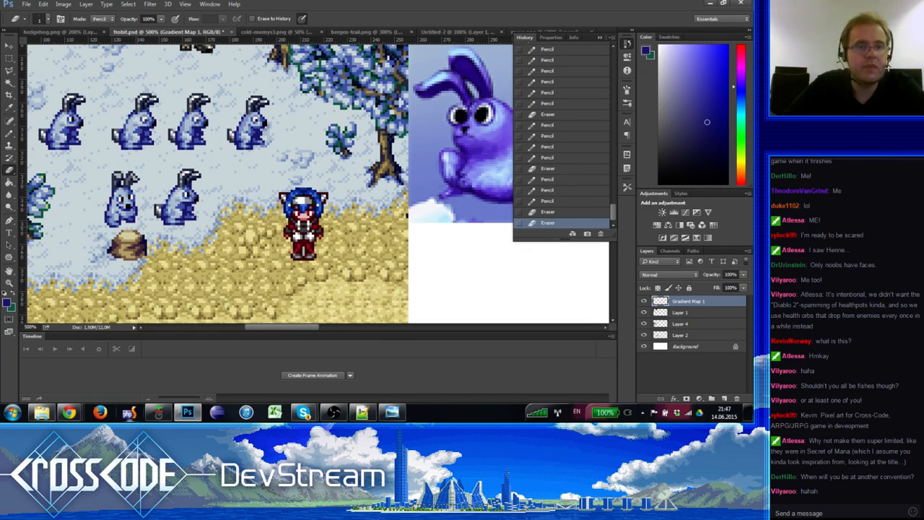
pyautogui.press('b')
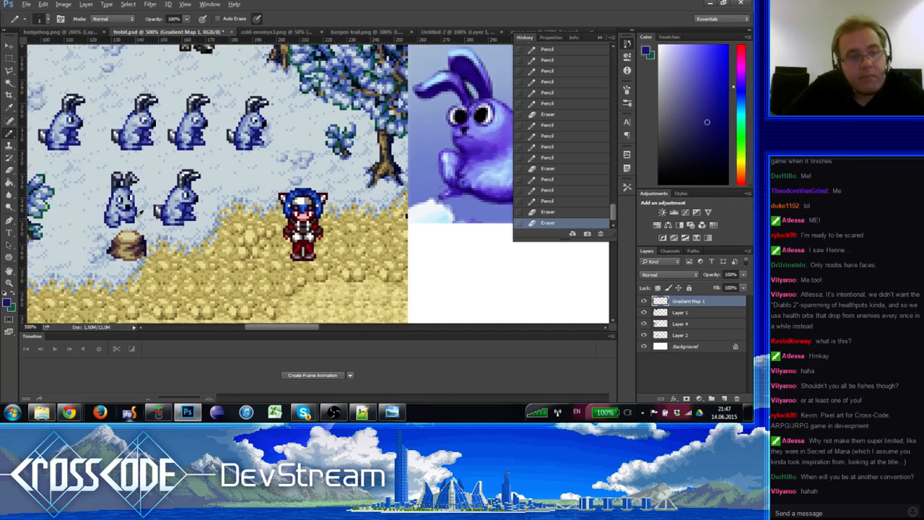
# Step: Fill in the right paw's outer edge with navy pixels and erase one pixel next to the muzzle
pyautogui.keyDown('alt'); pyautogui.click(137, 218); pyautogui.keyUp('alt')
pyautogui.click(137, 218)
pyautogui.keyDown('alt'); pyautogui.click(138, 218); pyautogui.keyUp('alt')
pyautogui.click(138, 219)
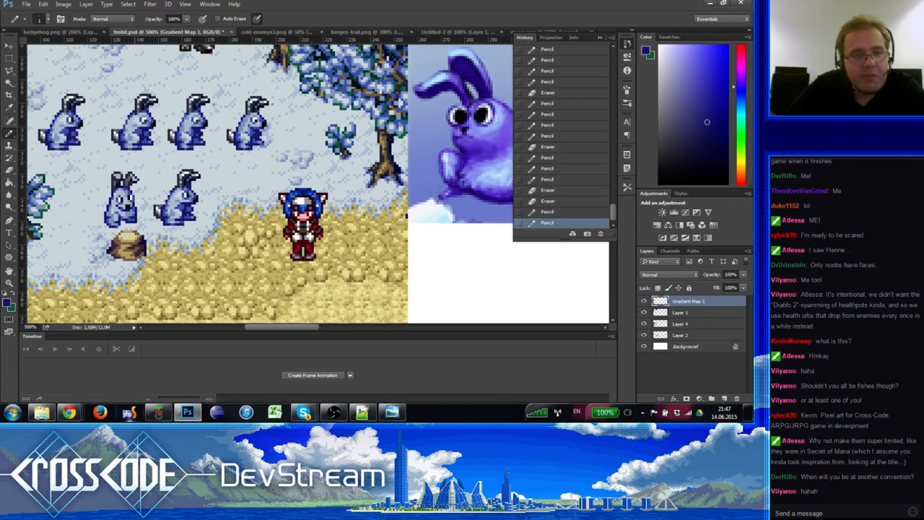
pyautogui.keyDown('alt'); pyautogui.click(135, 219); pyautogui.keyUp('alt')
pyautogui.press('e')
pyautogui.click(135, 219)
pyautogui.press('b')
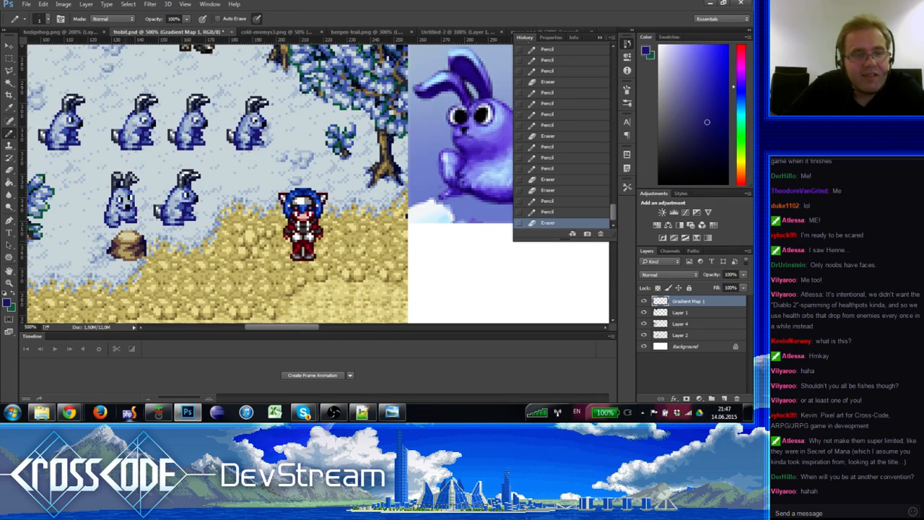
# Step: Shade the front-facing rabbit's chest and right lower body in medium blue sampled from the first side-view rabbit
pyautogui.moveTo(135, 221); pyautogui.dragTo(142, 225)
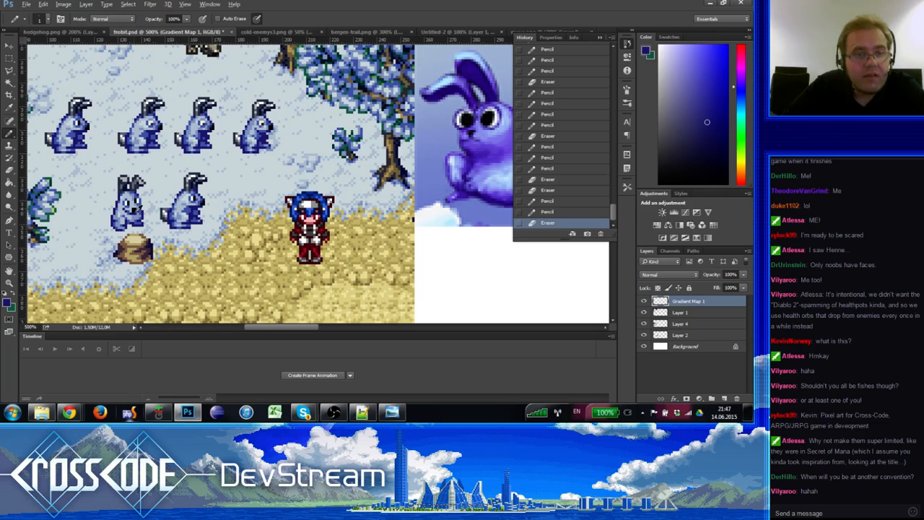
pyautogui.keyDown('alt'); pyautogui.click(78, 136); pyautogui.keyUp('alt')
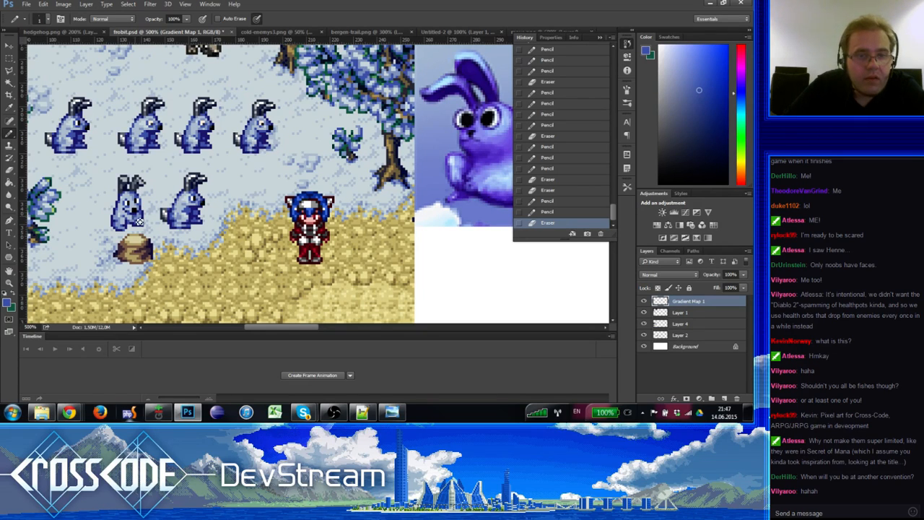
pyautogui.click(133, 220)
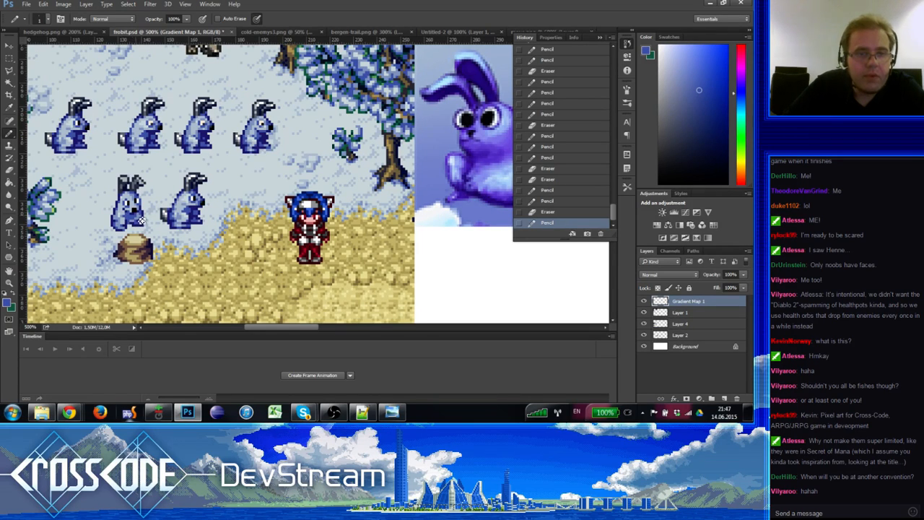
pyautogui.click(147, 214)
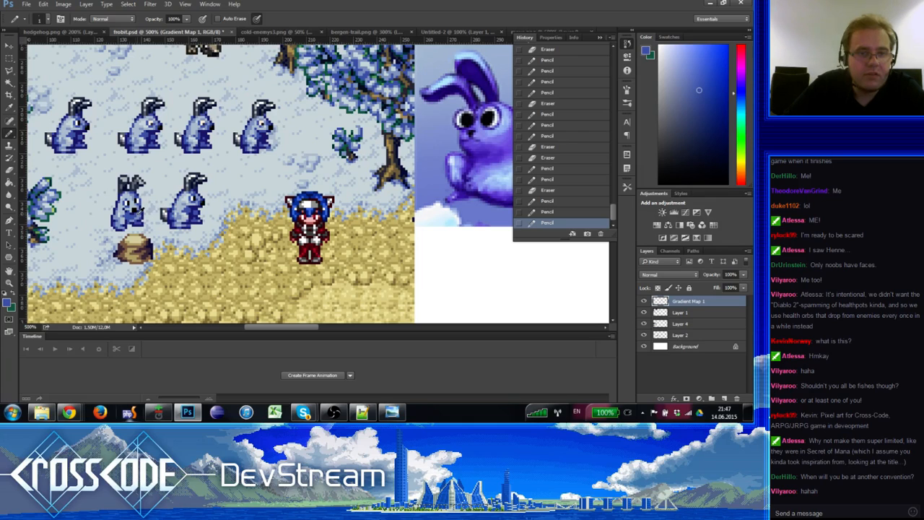
pyautogui.click(138, 228)
pyautogui.click(137, 227)
# Step: Add navy pixels under the front-facing rabbit's nose and down the middle of its chest
pyautogui.keyDown('alt'); pyautogui.click(132, 213); pyautogui.keyUp('alt')
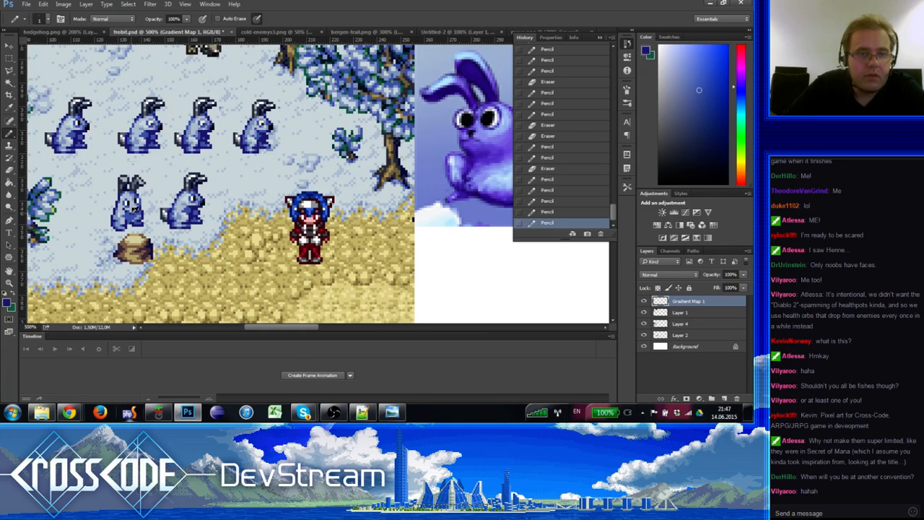
pyautogui.click(133, 216)
pyautogui.click(133, 218)
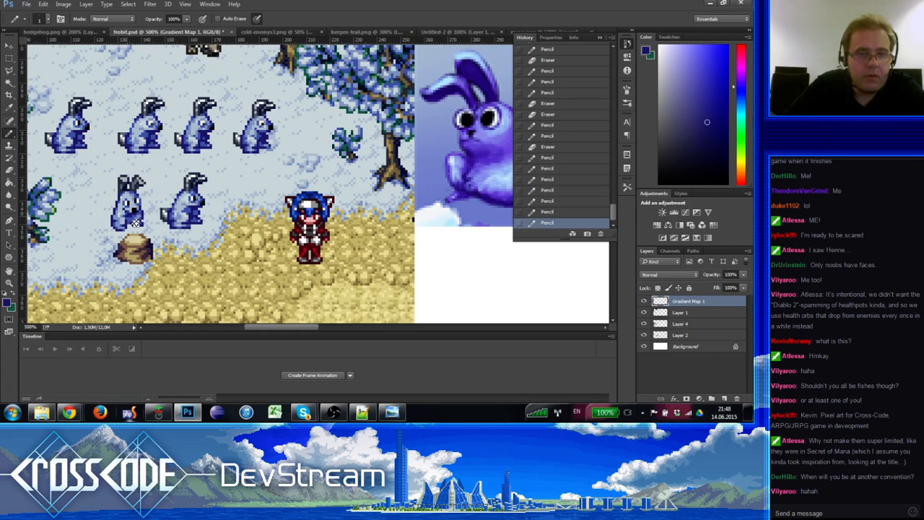
pyautogui.click(134, 223)
pyautogui.click(134, 221)
# Step: Soften the dark lines around the front-facing rabbit's mouth and right paw with medium blue sampled from its face
pyautogui.keyDown('alt'); pyautogui.click(135, 215); pyautogui.keyUp('alt')
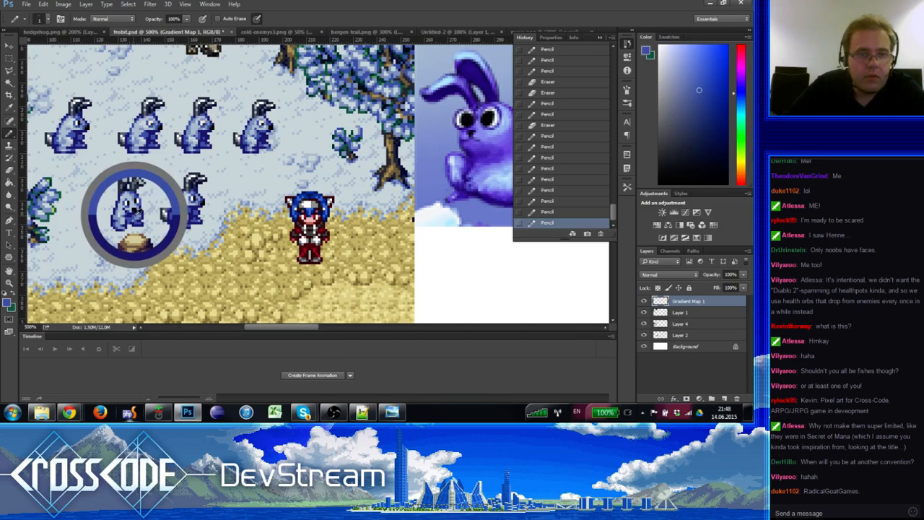
pyautogui.click(135, 223)
pyautogui.click(136, 227)
pyautogui.keyDown('alt'); pyautogui.click(134, 222); pyautogui.keyUp('alt')
pyautogui.click(134, 222)
pyautogui.keyDown('alt'); pyautogui.click(131, 219); pyautogui.keyUp('alt')
pyautogui.click(132, 220)
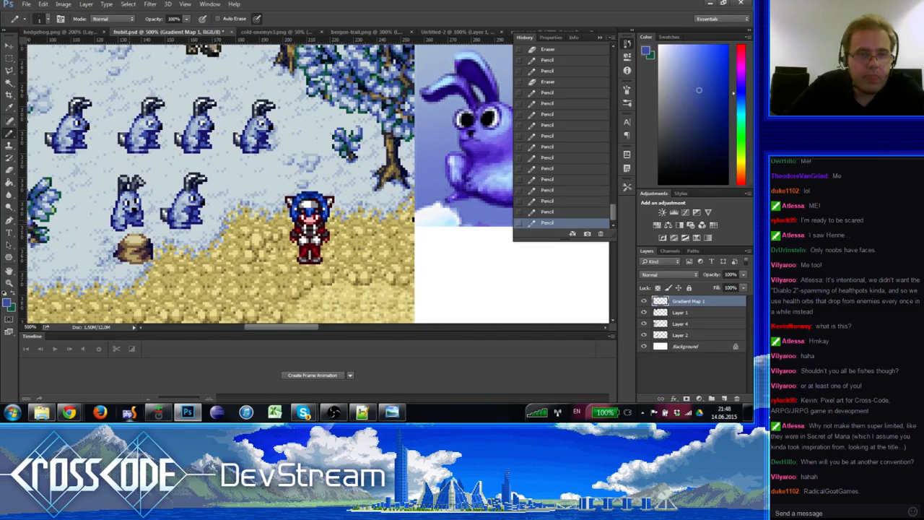
# Step: Detail the area from the front-facing rabbit's mouth to its feet with sampled navy, medium blue and light blue
pyautogui.keyDown('alt'); pyautogui.click(132, 217); pyautogui.keyUp('alt')
pyautogui.click(133, 222)
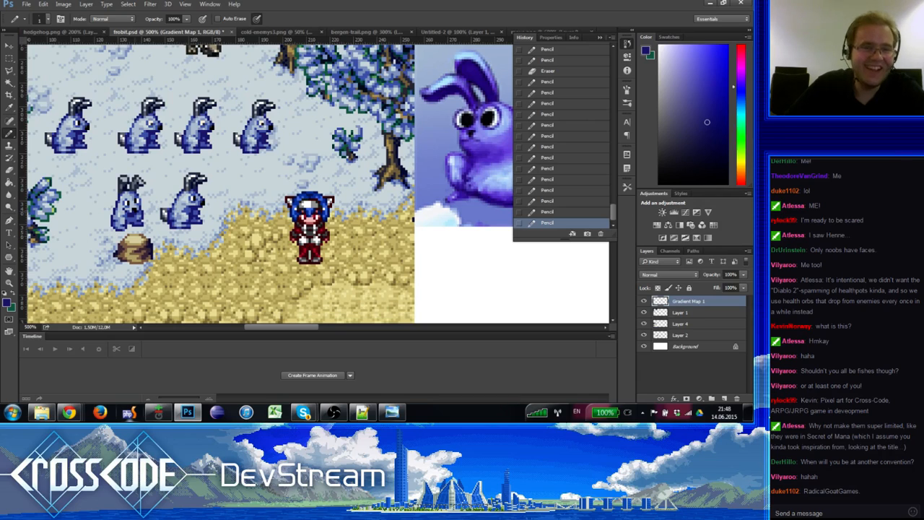
pyautogui.keyDown('alt'); pyautogui.click(128, 217); pyautogui.keyUp('alt')
pyautogui.click(129, 234)
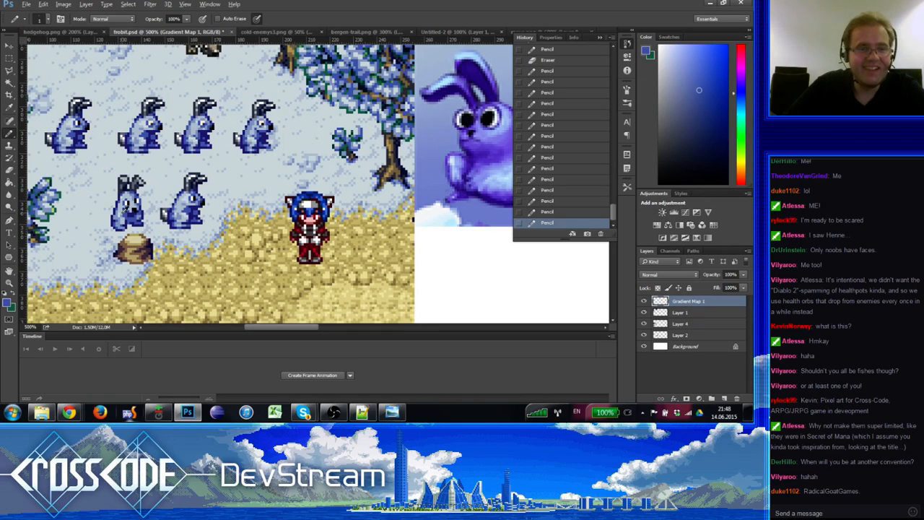
pyautogui.keyDown('alt'); pyautogui.click(128, 227); pyautogui.keyUp('alt')
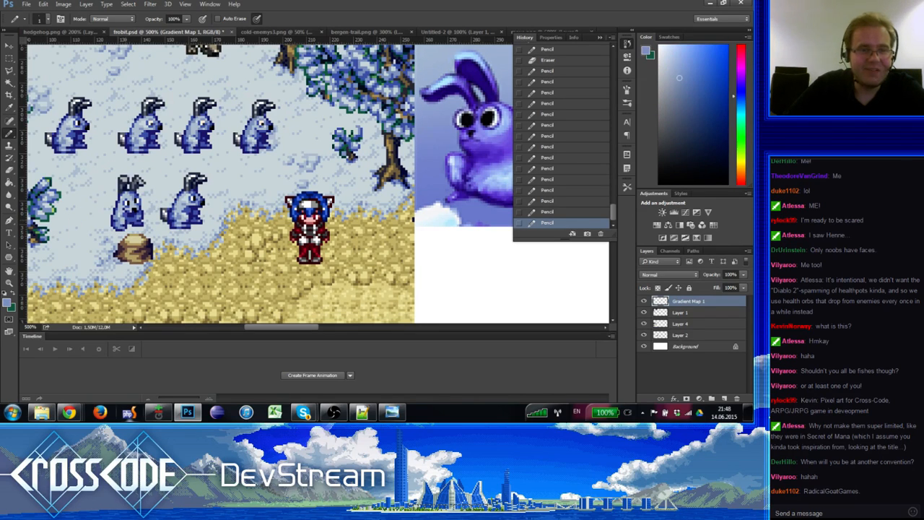
pyautogui.click(129, 229)
pyautogui.keyDown('alt'); pyautogui.click(131, 229); pyautogui.keyUp('alt')
pyautogui.click(131, 227)
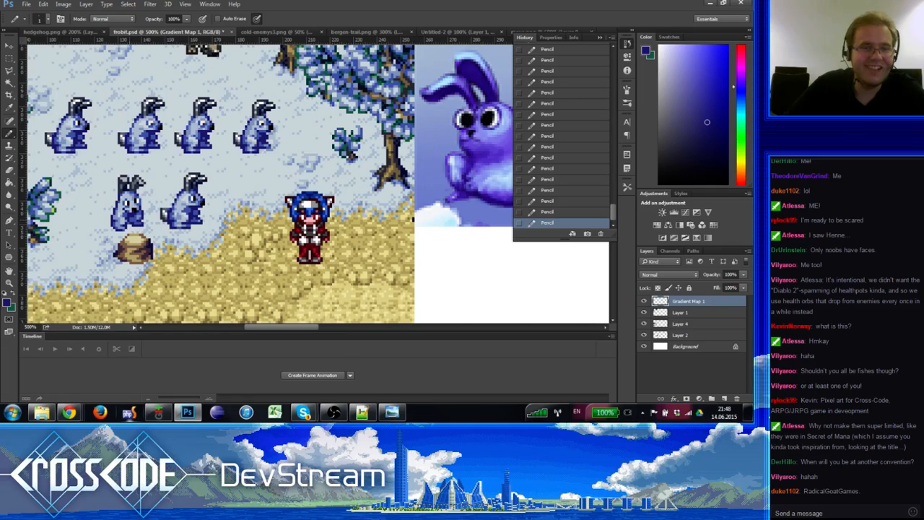
# Step: Retouch the left side of the front-facing rabbit's muzzle with medium blue sampled from around its mouth
pyautogui.keyDown('alt'); pyautogui.click(132, 219); pyautogui.keyUp('alt')
pyautogui.keyDown('alt'); pyautogui.click(129, 220); pyautogui.keyUp('alt')
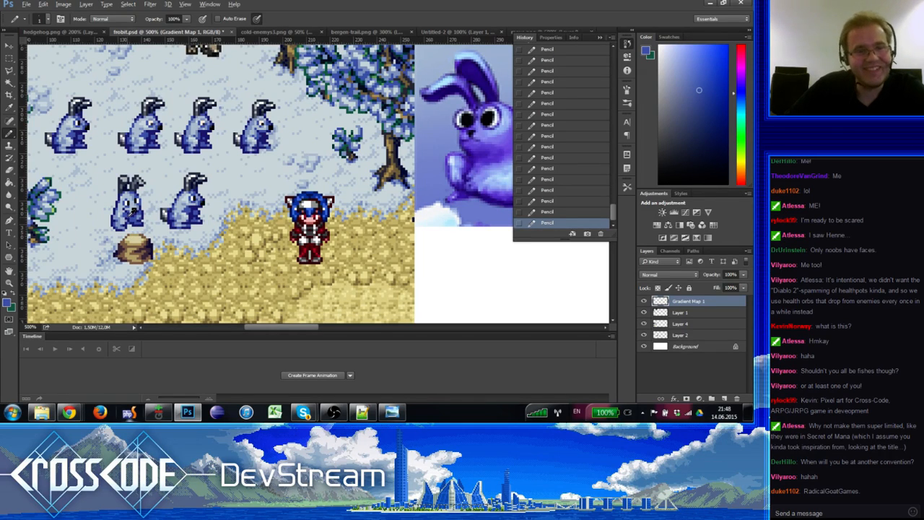
pyautogui.keyDown('alt'); pyautogui.click(128, 218); pyautogui.keyUp('alt')
pyautogui.keyDown('alt'); pyautogui.click(128, 218); pyautogui.keyUp('alt')
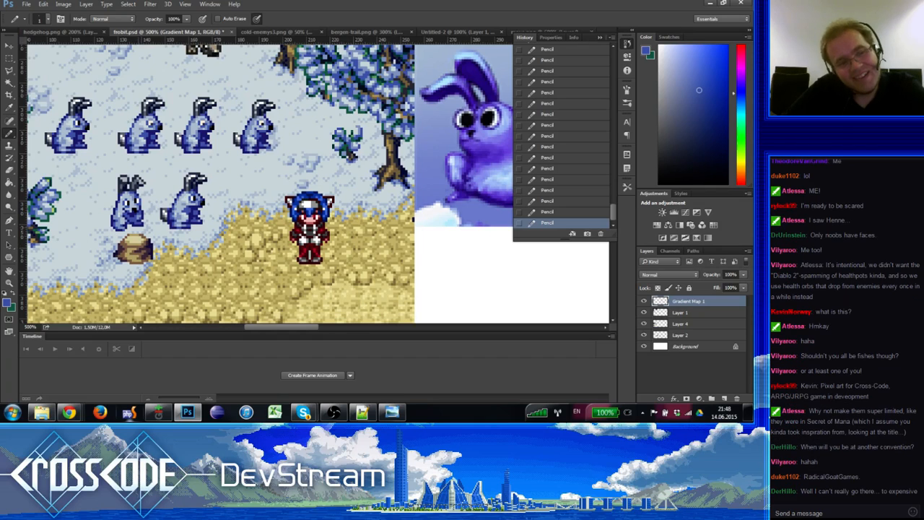
pyautogui.keyDown('alt'); pyautogui.click(140, 217); pyautogui.keyUp('alt')
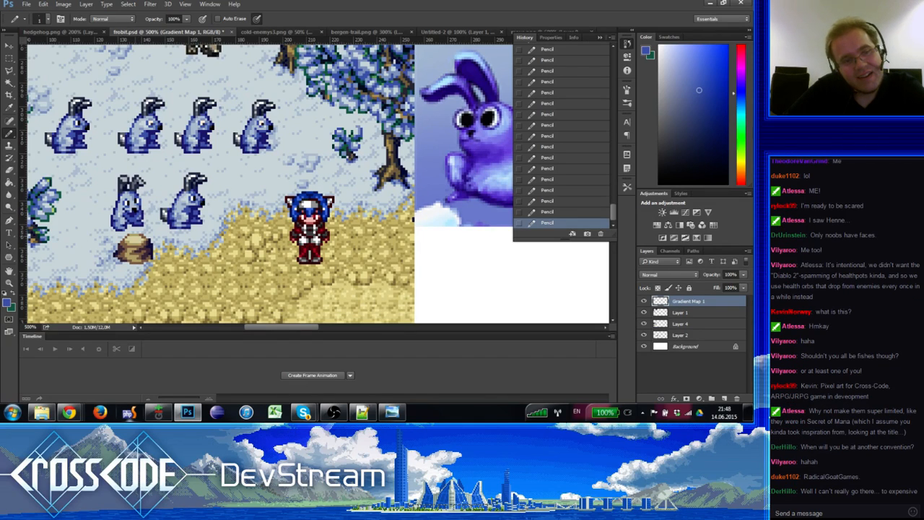
# Step: Retouch the front-facing rabbit's muzzle and the area beneath it with light and medium blue sampled from the sprite
pyautogui.keyDown('alt'); pyautogui.click(135, 214); pyautogui.keyUp('alt')
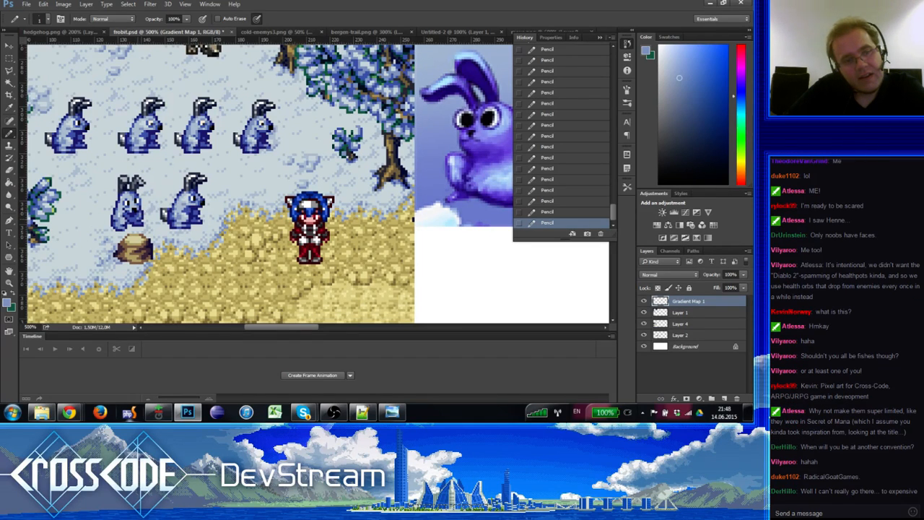
pyautogui.keyDown('alt'); pyautogui.click(138, 220); pyautogui.keyUp('alt')
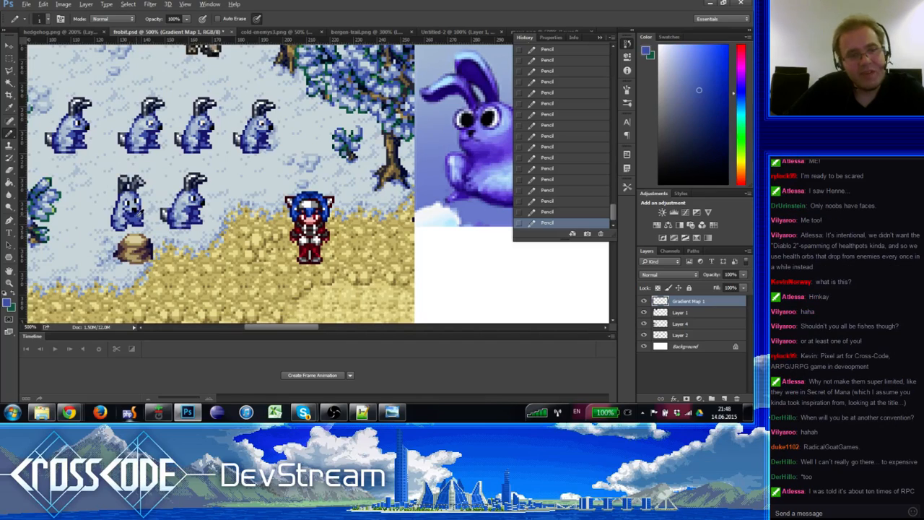
pyautogui.keyDown('alt'); pyautogui.click(130, 218); pyautogui.keyUp('alt')
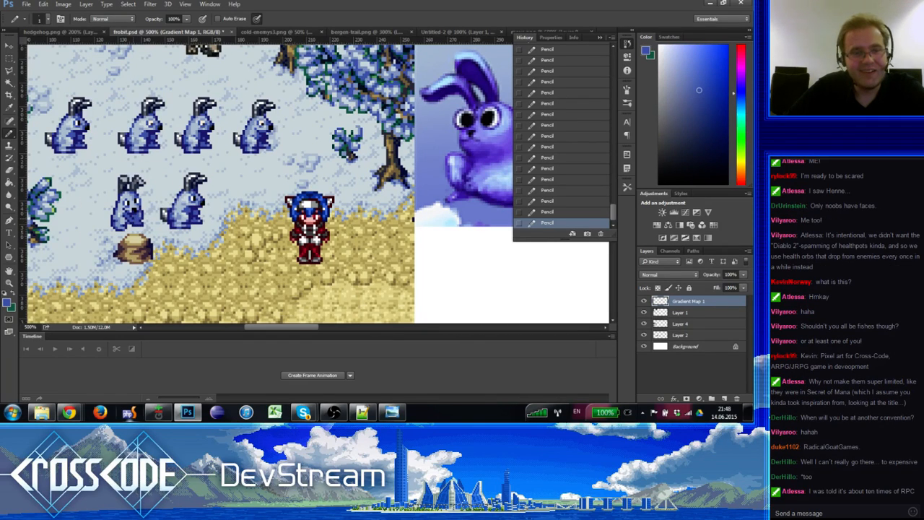
pyautogui.keyDown('alt'); pyautogui.click(140, 212); pyautogui.keyUp('alt')
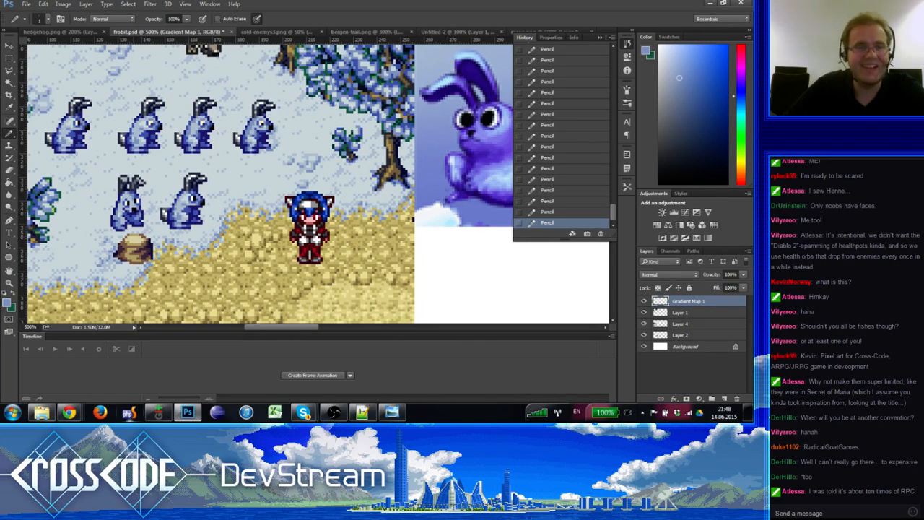
pyautogui.keyDown('alt'); pyautogui.click(139, 215); pyautogui.keyUp('alt')
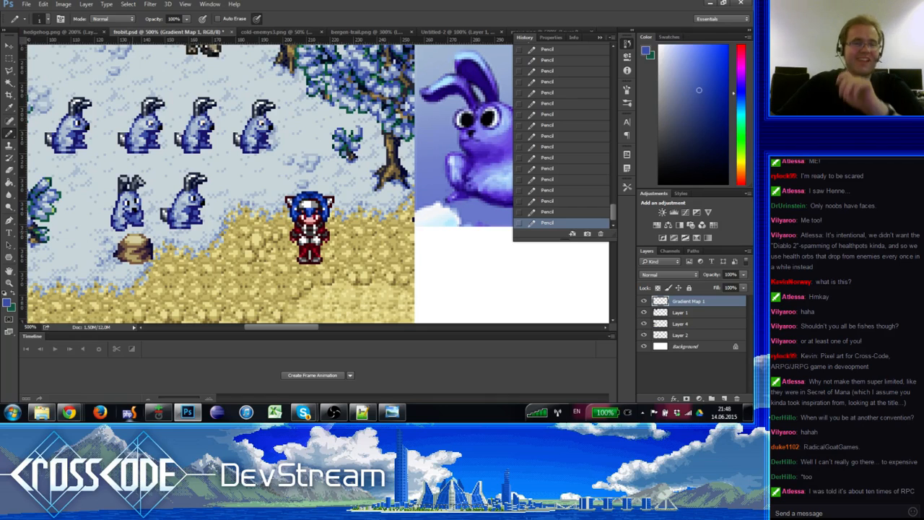
# Step: Shade the left side of the front-facing rabbit's body with medium and light blue sampled from its fur
pyautogui.keyDown('alt'); pyautogui.click(115, 214); pyautogui.keyUp('alt')
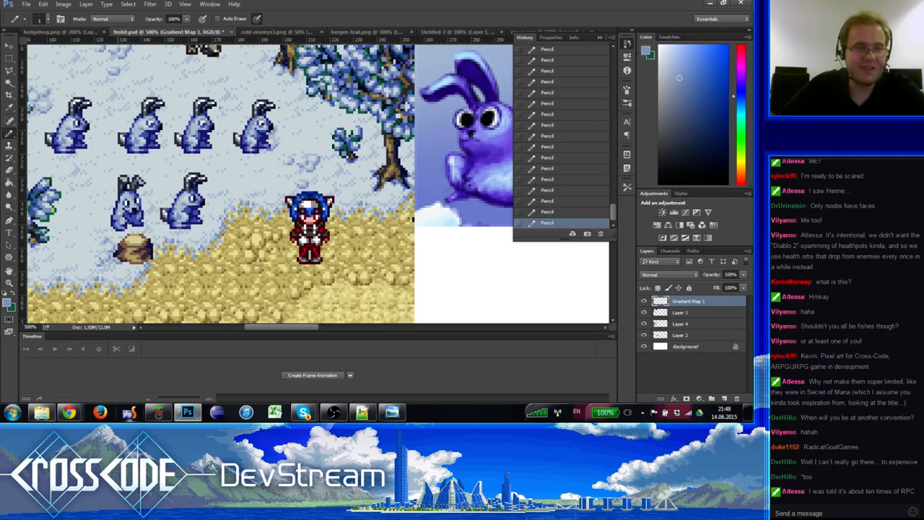
pyautogui.keyDown('alt'); pyautogui.click(118, 216); pyautogui.keyUp('alt')
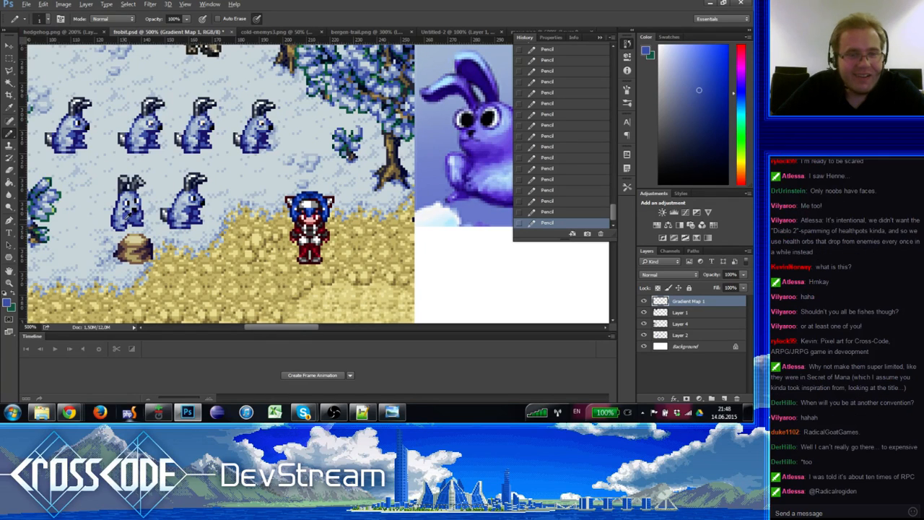
pyautogui.keyDown('alt'); pyautogui.click(121, 220); pyautogui.keyUp('alt')
pyautogui.keyDown('alt'); pyautogui.click(123, 215); pyautogui.keyUp('alt')
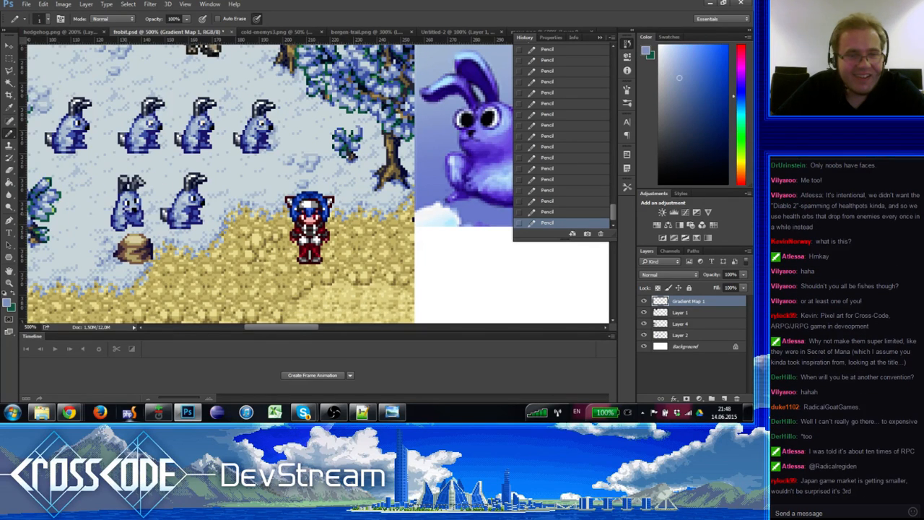
pyautogui.keyDown('alt'); pyautogui.click(122, 215); pyautogui.keyUp('alt')
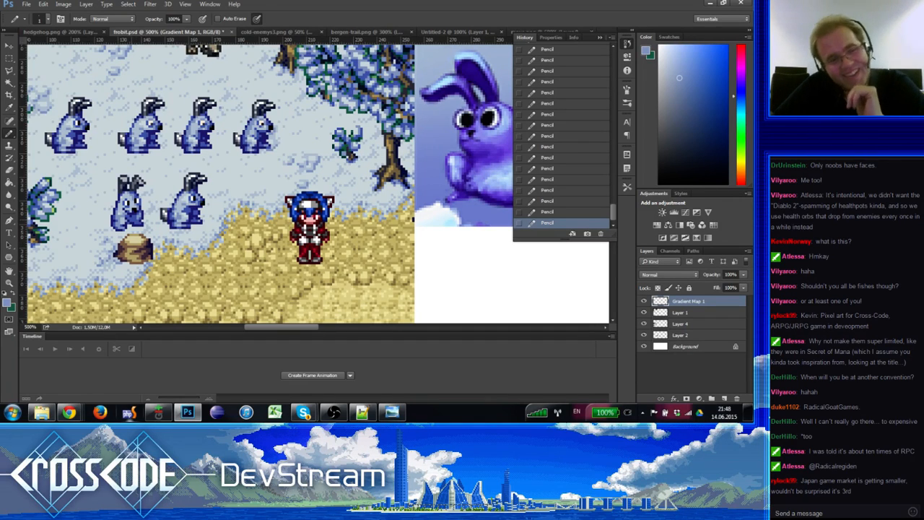
# Step: Refine the pixels around the front-facing rabbit's mouth with sampled navy and medium blue
pyautogui.keyDown('alt'); pyautogui.click(134, 214); pyautogui.keyUp('alt')
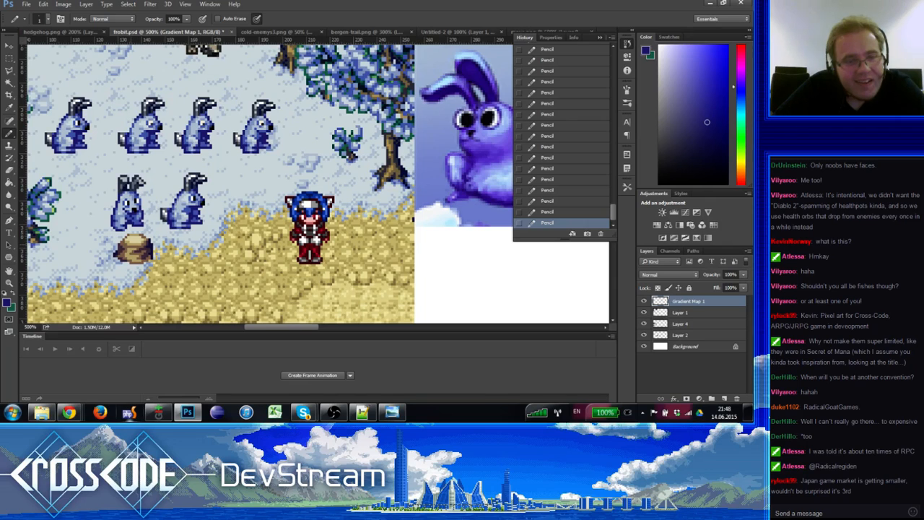
pyautogui.keyDown('alt'); pyautogui.click(135, 215); pyautogui.keyUp('alt')
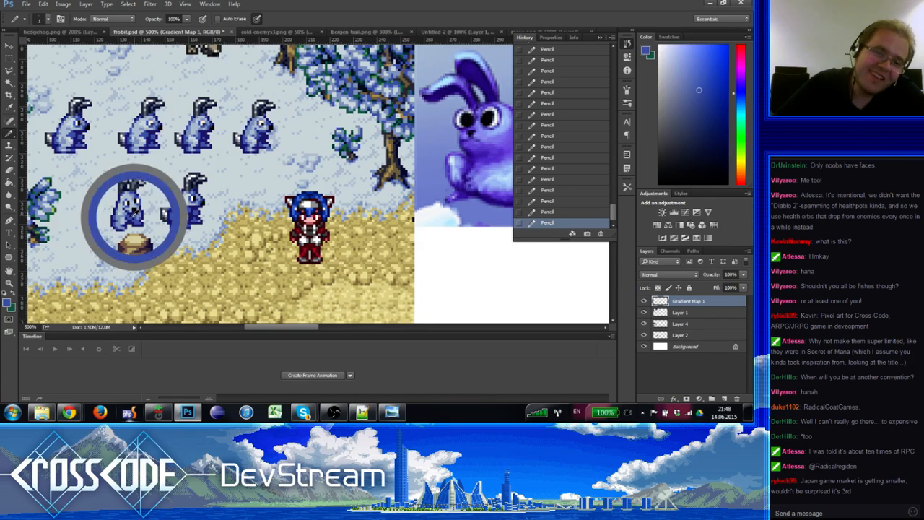
pyautogui.keyDown('alt'); pyautogui.click(132, 214); pyautogui.keyUp('alt')
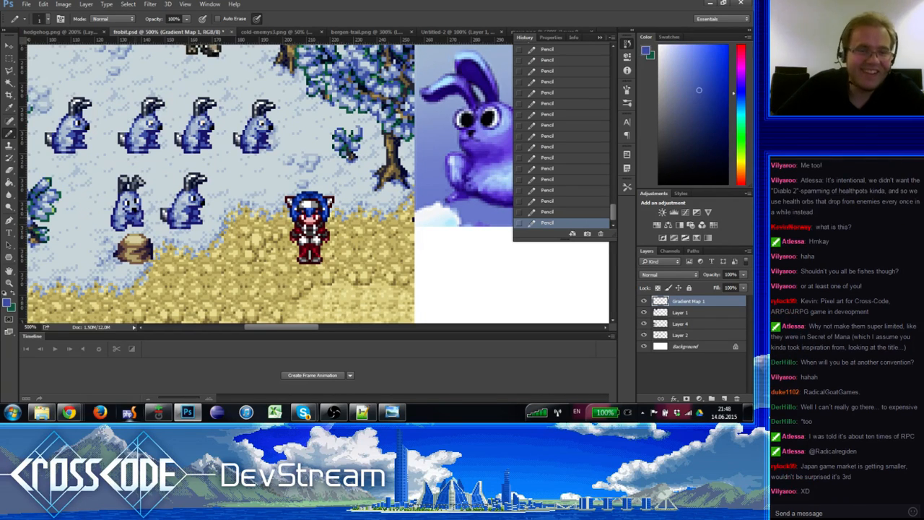
pyautogui.moveTo(147, 254); pyautogui.dragTo(146, 257)
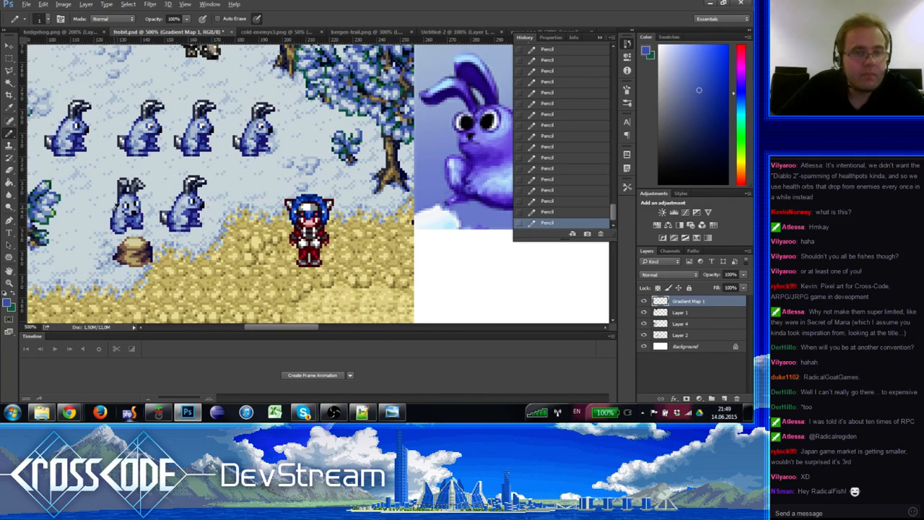
# Step: Rework the left contour of the front-facing rabbit's back with sampled navy and medium blue, erasing a misplaced pixel near the shoulder
pyautogui.keyDown('alt'); pyautogui.click(119, 211); pyautogui.keyUp('alt')
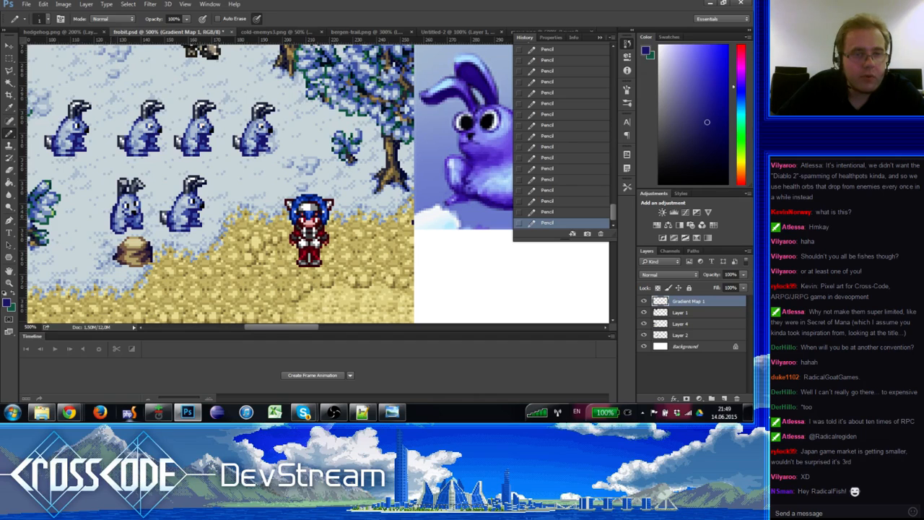
pyautogui.keyDown('alt'); pyautogui.click(115, 233); pyautogui.keyUp('alt')
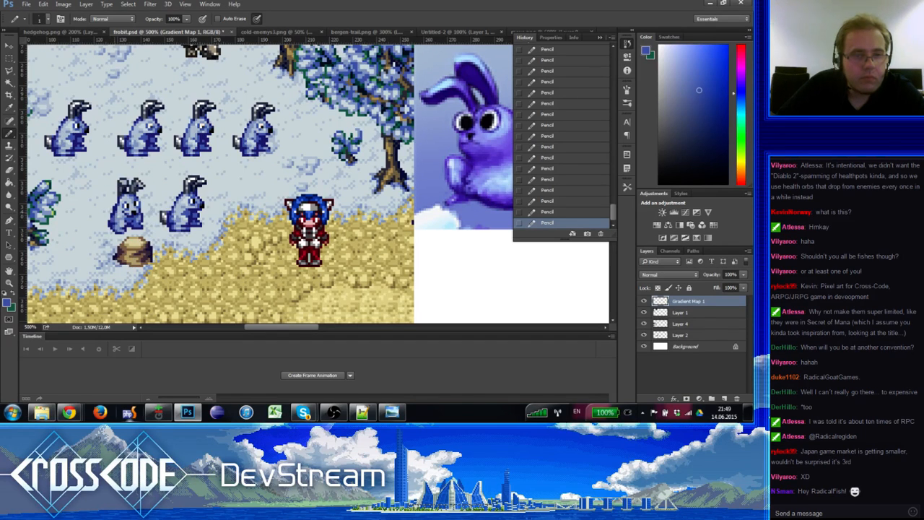
pyautogui.keyDown('alt'); pyautogui.click(116, 208); pyautogui.keyUp('alt')
pyautogui.press('e')
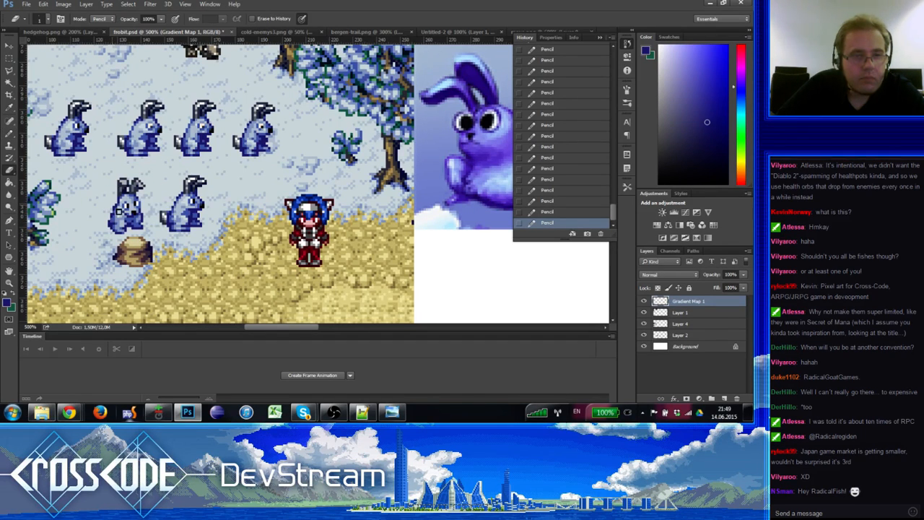
pyautogui.click(119, 211)
pyautogui.press('b')
pyautogui.keyDown('alt'); pyautogui.click(112, 209); pyautogui.keyUp('alt')
pyautogui.click(116, 207)
# Step: Erase surplus pixels along the left edge of the front-facing rabbit's back and haunch
pyautogui.press('e')
pyautogui.press('b')
pyautogui.press('e')
pyautogui.click(112, 217)
pyautogui.click(113, 225)
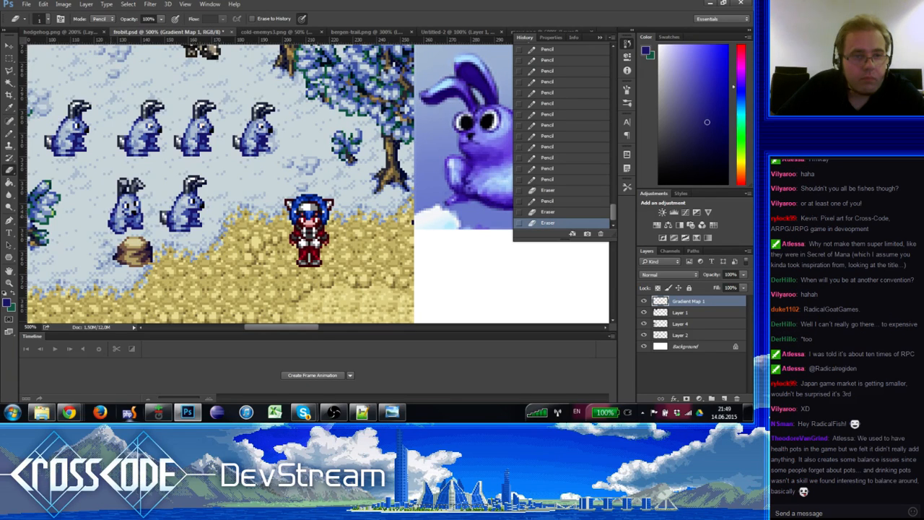
# Step: Touch up the front-facing rabbit's left shoulder and lower flank with colors sampled from its body and outline
pyautogui.press('b')
pyautogui.keyDown('alt'); pyautogui.click(118, 213); pyautogui.keyUp('alt')
pyautogui.click(116, 208)
pyautogui.keyDown('alt'); pyautogui.click(112, 209); pyautogui.keyUp('alt')
pyautogui.click(117, 223)
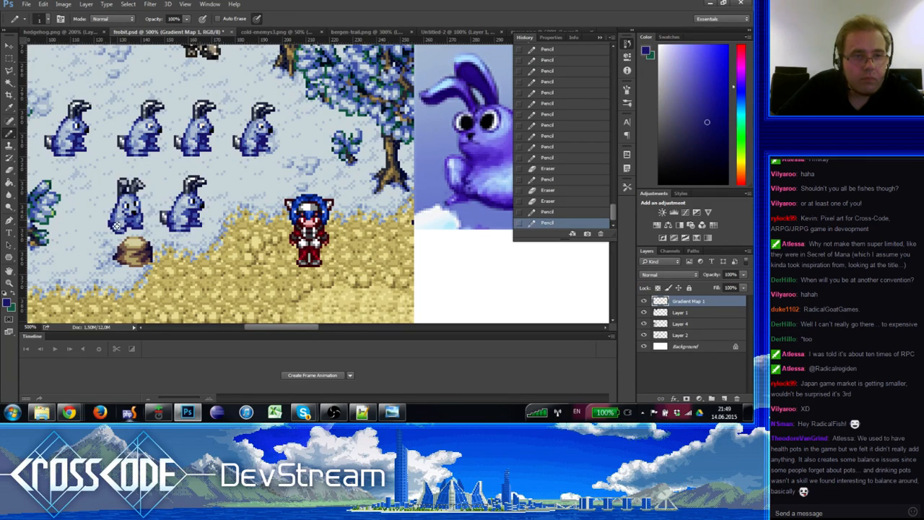
pyautogui.click(115, 224)
# Step: Trim the front-facing rabbit's lower left haunch with the Eraser and patch its outline with navy
pyautogui.press('e')
pyautogui.click(113, 220)
pyautogui.press('b')
pyautogui.press('e')
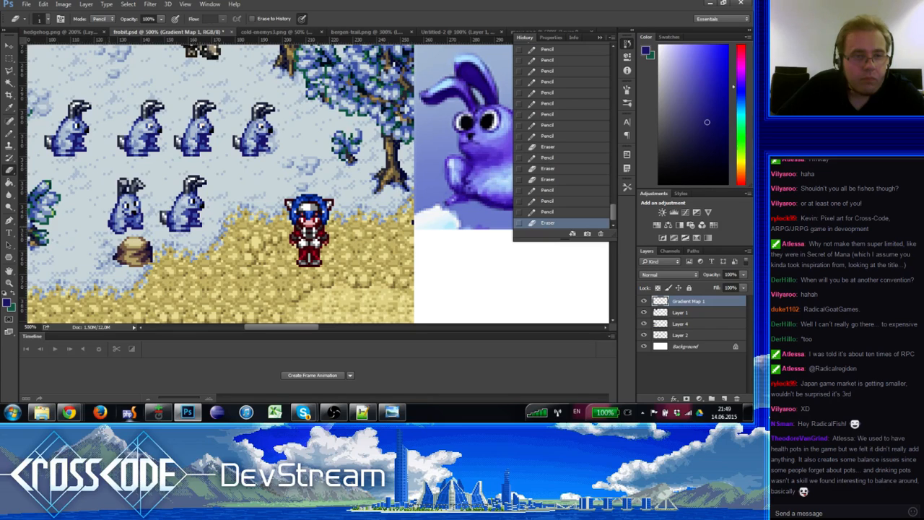
pyautogui.click(115, 231)
pyautogui.press('b')
pyautogui.click(111, 224)
pyautogui.press('e')
pyautogui.click(112, 221)
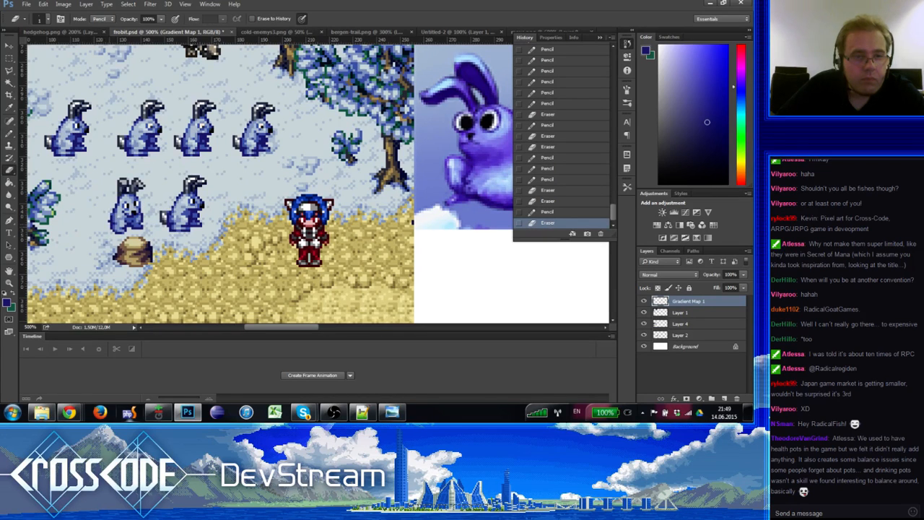
pyautogui.click(116, 228)
pyautogui.press('b')
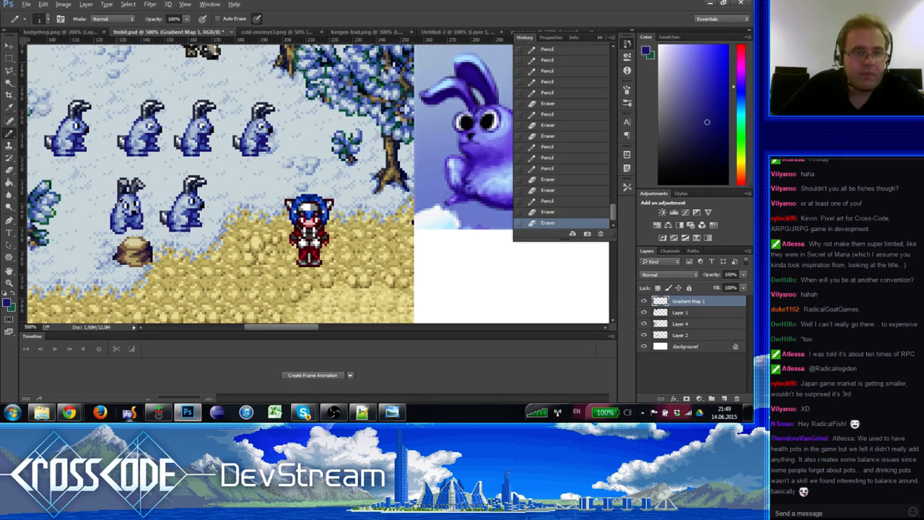
# Step: Smooth the left side of the front-facing rabbit's head and neck with medium and light blue sampled from its fur
pyautogui.keyDown('alt'); pyautogui.click(119, 202); pyautogui.keyUp('alt')
pyautogui.click(120, 202)
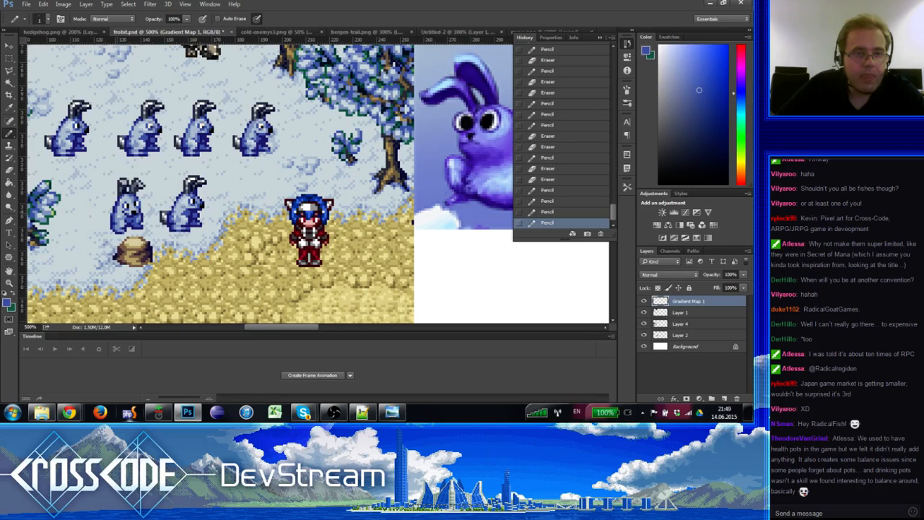
pyautogui.click(120, 203)
pyautogui.keyDown('alt'); pyautogui.click(119, 210); pyautogui.keyUp('alt')
pyautogui.keyDown('alt'); pyautogui.click(120, 208); pyautogui.keyUp('alt')
pyautogui.click(120, 207)
pyautogui.click(121, 205)
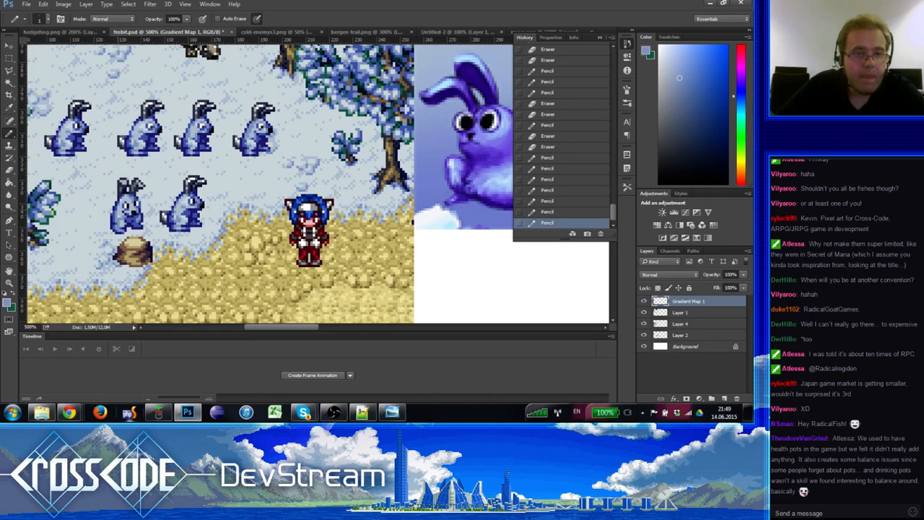
# Step: Lighten the front-facing rabbit's lower body with light blue pixels and add a sampled pale blue highlight at the belly
pyautogui.click(120, 220)
pyautogui.click(121, 223)
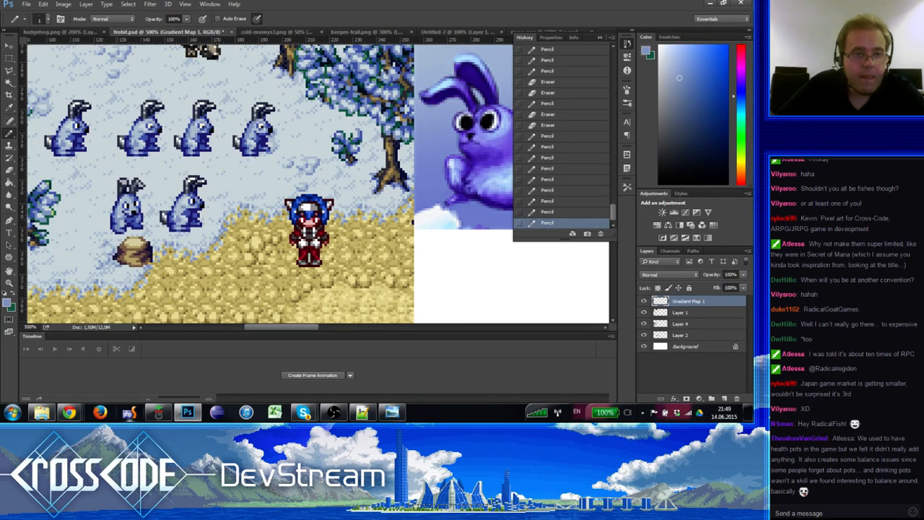
pyautogui.click(122, 223)
pyautogui.click(123, 223)
pyautogui.keyDown('alt'); pyautogui.click(119, 216); pyautogui.keyUp('alt')
pyautogui.click(127, 224)
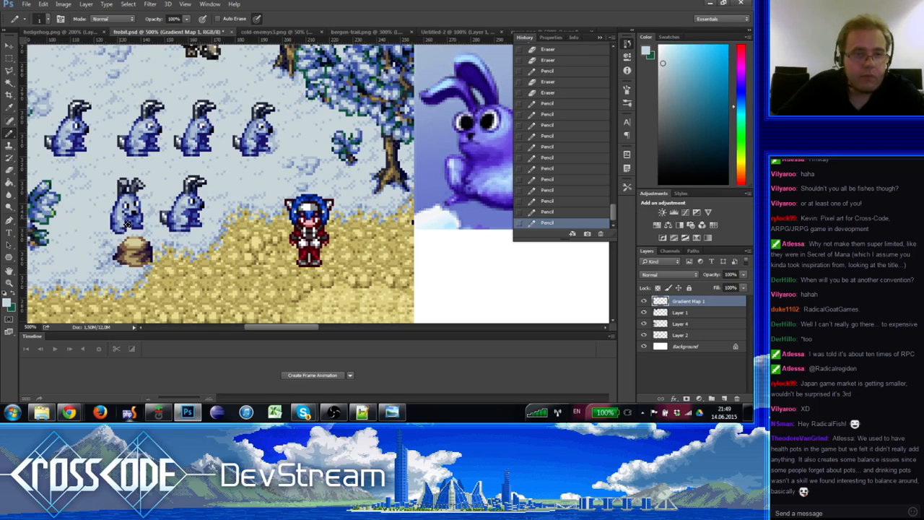
# Step: Detail the front-facing rabbit's left haunch and the area between its feet with sampled light and pale blue
pyautogui.keyDown('alt'); pyautogui.click(122, 216); pyautogui.keyUp('alt')
pyautogui.keyDown('alt'); pyautogui.click(118, 223); pyautogui.keyUp('alt')
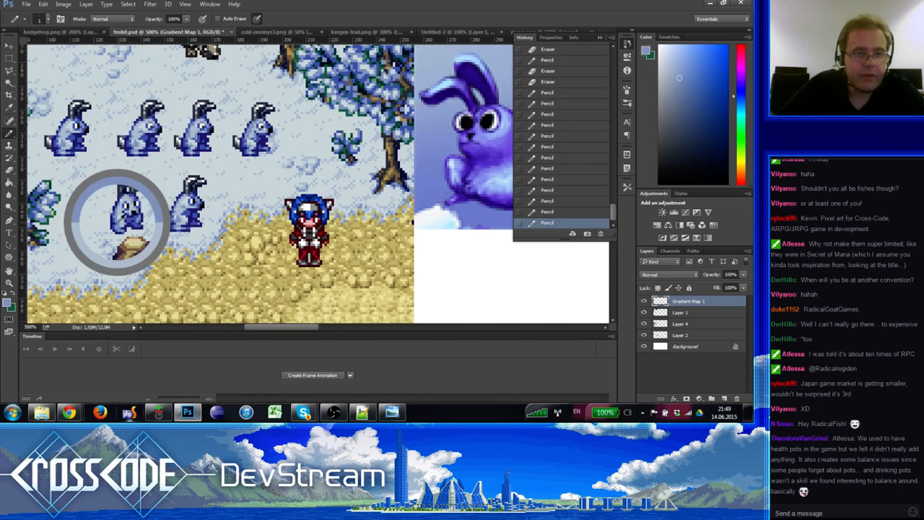
pyautogui.click(118, 223)
pyautogui.keyDown('alt'); pyautogui.click(119, 217); pyautogui.keyUp('alt')
pyautogui.keyDown('alt'); pyautogui.click(128, 234); pyautogui.keyUp('alt')
pyautogui.click(128, 232)
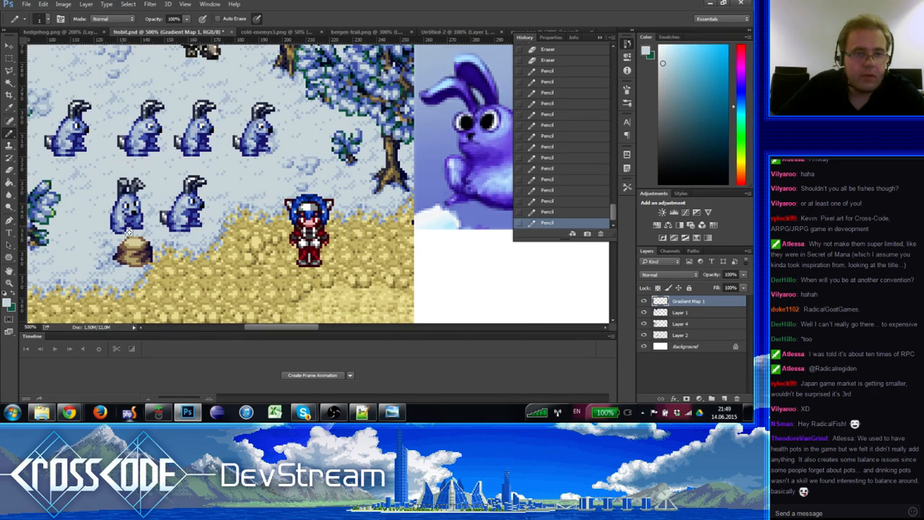
pyautogui.keyDown('alt'); pyautogui.click(122, 224); pyautogui.keyUp('alt')
pyautogui.click(127, 230)
pyautogui.click(128, 230)
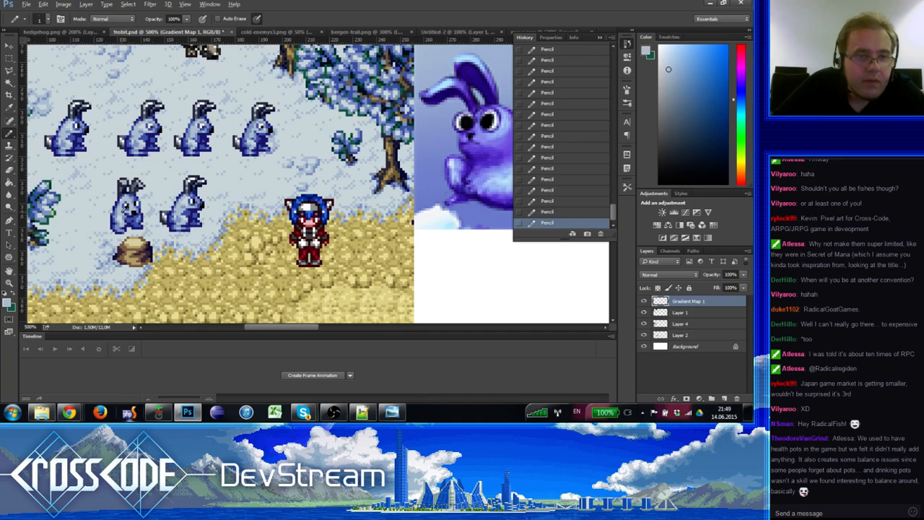
# Step: Retouch the front-facing rabbit's face with medium and pale blue sampled from its fur and the side-view rabbit's head
pyautogui.keyDown('alt'); pyautogui.click(120, 217); pyautogui.keyUp('alt')
pyautogui.keyDown('alt'); pyautogui.click(118, 219); pyautogui.keyUp('alt')
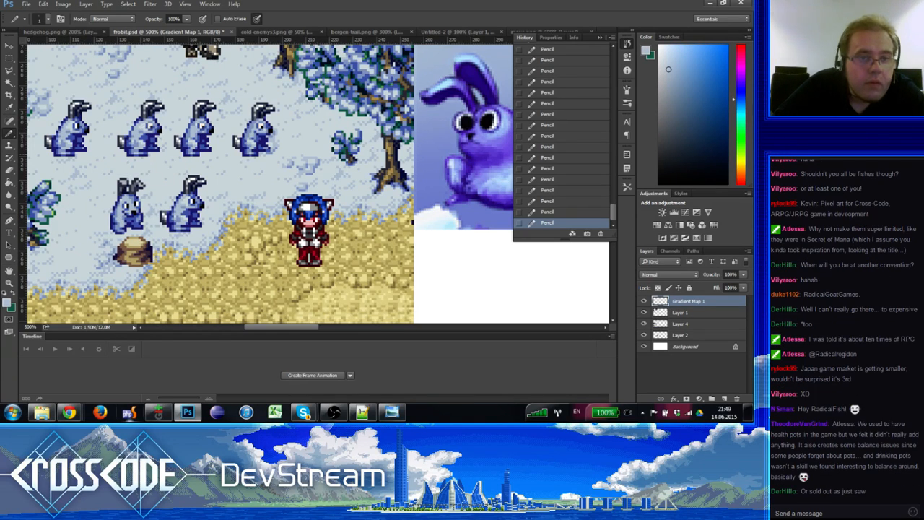
pyautogui.keyDown('alt'); pyautogui.click(146, 122); pyautogui.keyUp('alt')
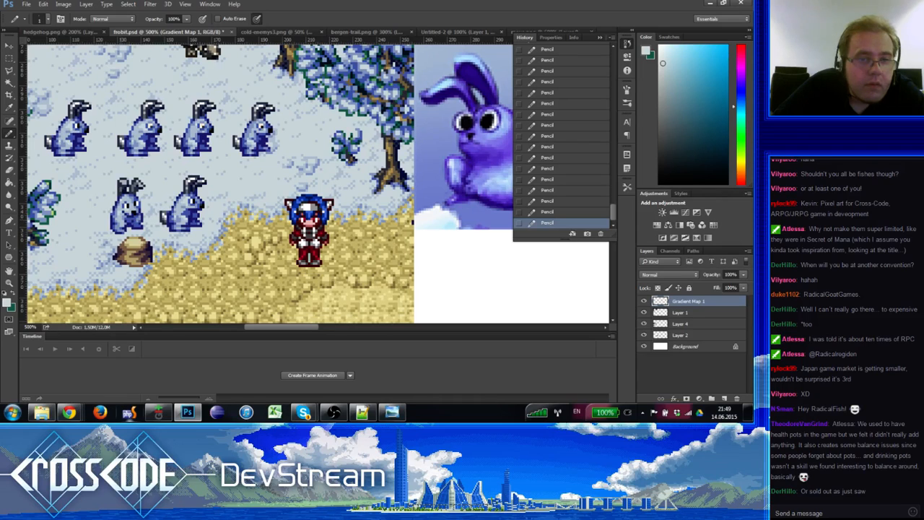
pyautogui.keyDown('alt'); pyautogui.click(124, 208); pyautogui.keyUp('alt')
pyautogui.keyDown('alt'); pyautogui.click(125, 208); pyautogui.keyUp('alt')
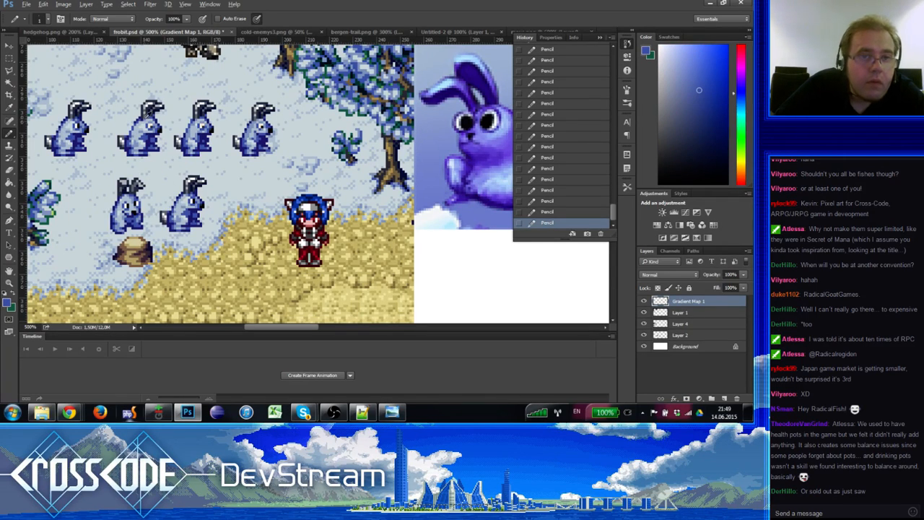
pyautogui.keyDown('alt'); pyautogui.click(144, 127); pyautogui.keyUp('alt')
pyautogui.keyDown('alt'); pyautogui.click(131, 204); pyautogui.keyUp('alt')
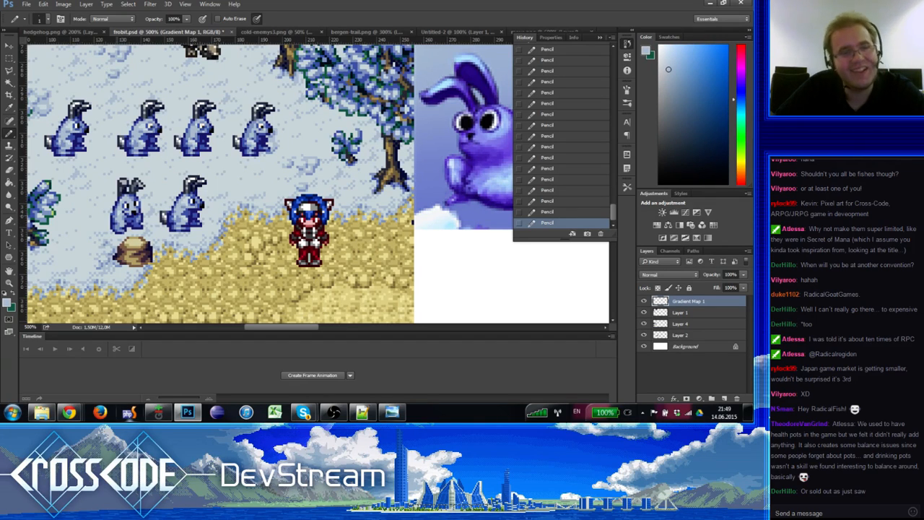
pyautogui.keyDown('alt'); pyautogui.click(146, 124); pyautogui.keyUp('alt')
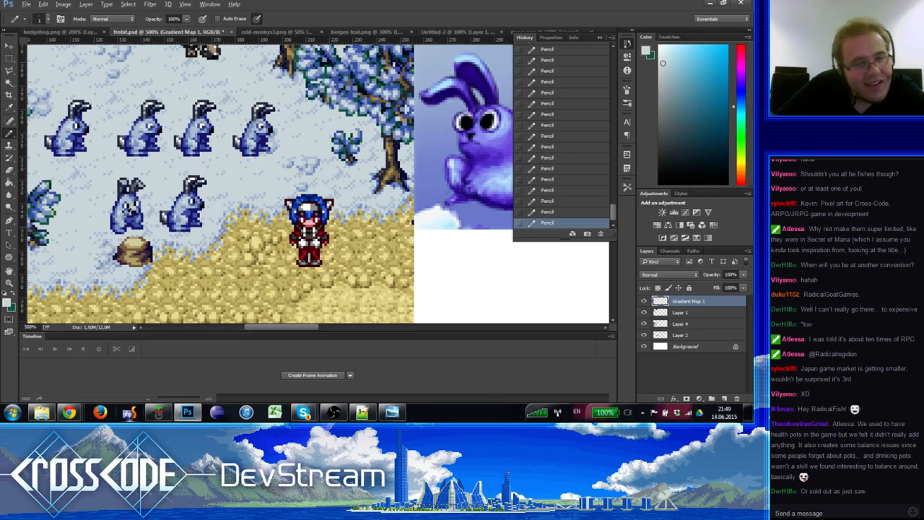
pyautogui.press('alt')
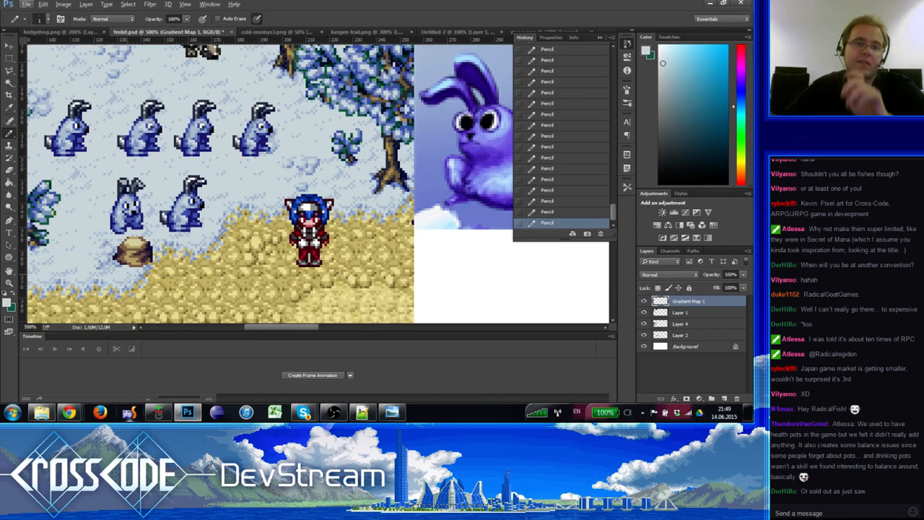
pyautogui.press('alt')
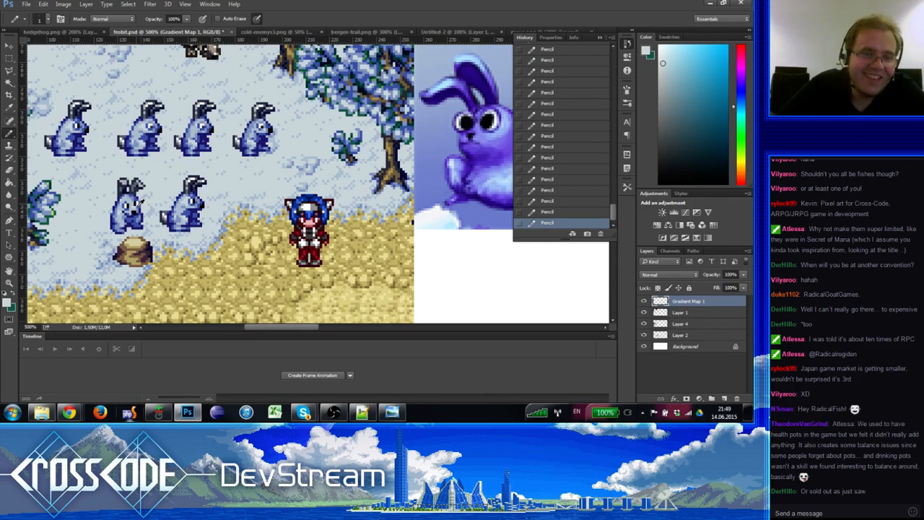
# Step: Retouch the front-facing rabbit's head with light, dark and pale blue sampled from its fur
pyautogui.keyDown('alt'); pyautogui.click(135, 197); pyautogui.keyUp('alt')
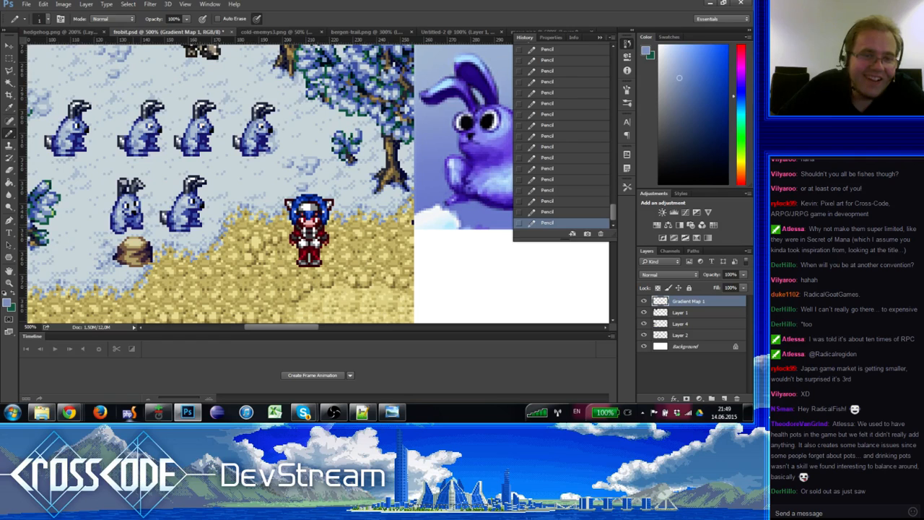
pyautogui.keyDown('alt'); pyautogui.click(141, 211); pyautogui.keyUp('alt')
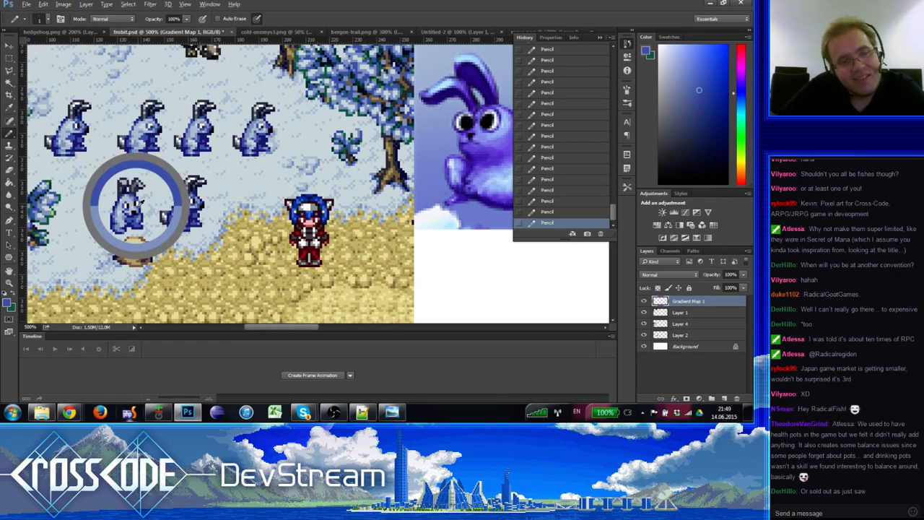
pyautogui.moveTo(137, 250); pyautogui.dragTo(146, 235)
pyautogui.keyDown('alt'); pyautogui.click(138, 178); pyautogui.keyUp('alt')
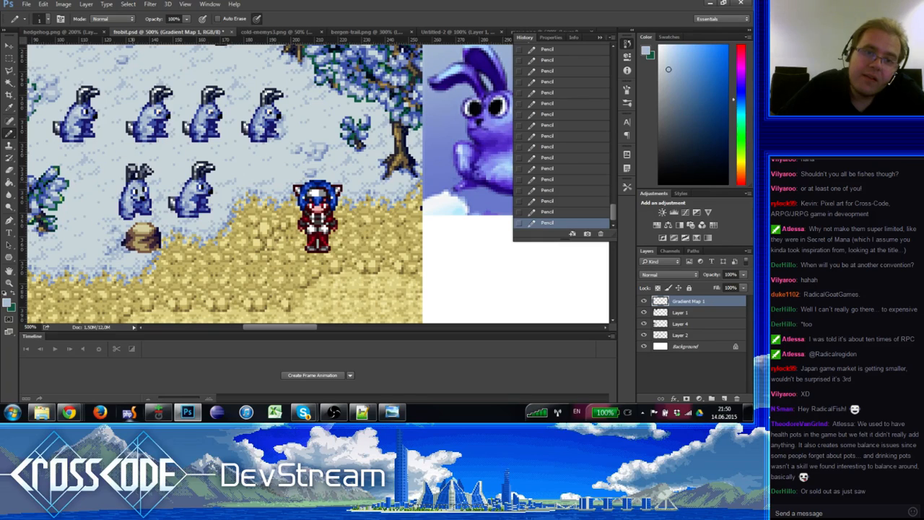
pyautogui.keyDown('alt'); pyautogui.click(133, 180); pyautogui.keyUp('alt')
# Step: Define the front-facing rabbit's forehead below the ears and its cheek with sampled dark blue and near-black navy
pyautogui.keyDown('alt'); pyautogui.click(138, 178); pyautogui.keyUp('alt')
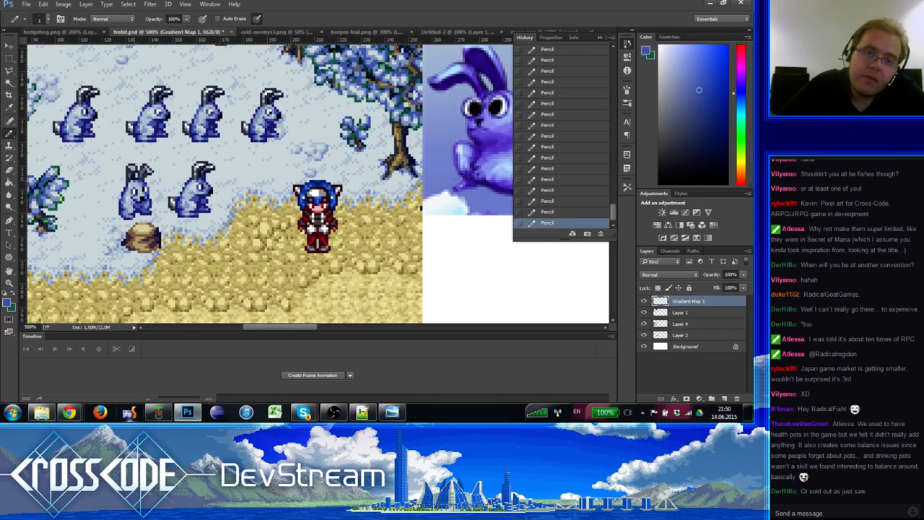
pyautogui.keyDown('alt'); pyautogui.click(136, 179); pyautogui.keyUp('alt')
pyautogui.keyDown('alt'); pyautogui.click(136, 176); pyautogui.keyUp('alt')
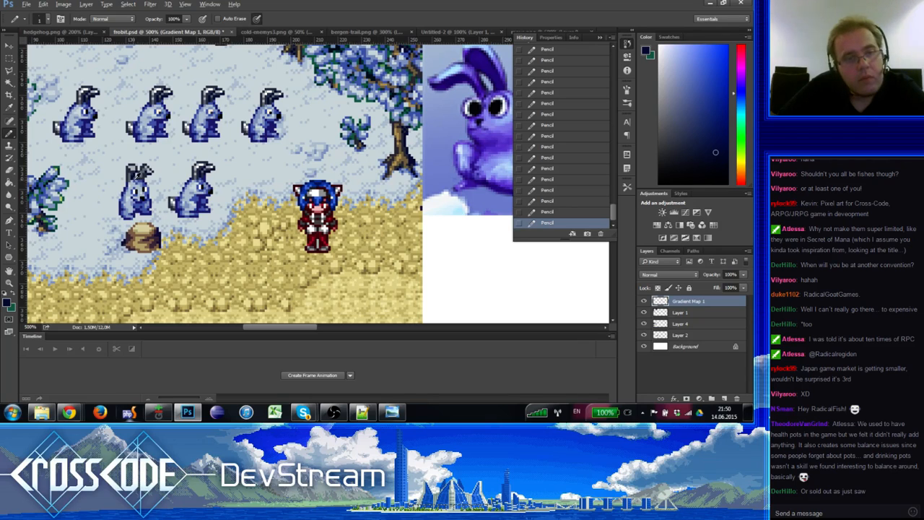
pyautogui.keyDown('alt'); pyautogui.click(135, 179); pyautogui.keyUp('alt')
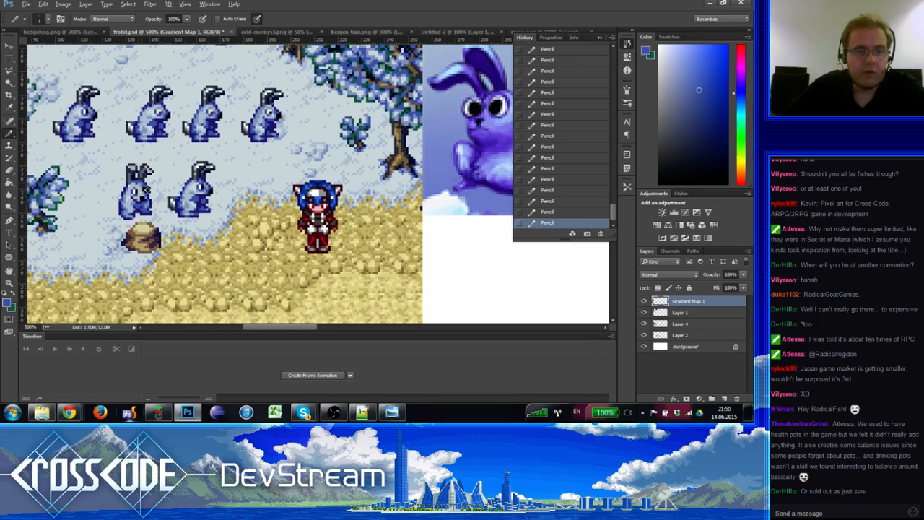
pyautogui.keyDown('alt'); pyautogui.click(139, 185); pyautogui.keyUp('alt')
pyautogui.click(143, 186)
# Step: Reshape the base of the front-facing rabbit's ears with sampled grey, dark navy and dark blue
pyautogui.keyDown('alt'); pyautogui.click(140, 176); pyautogui.keyUp('alt')
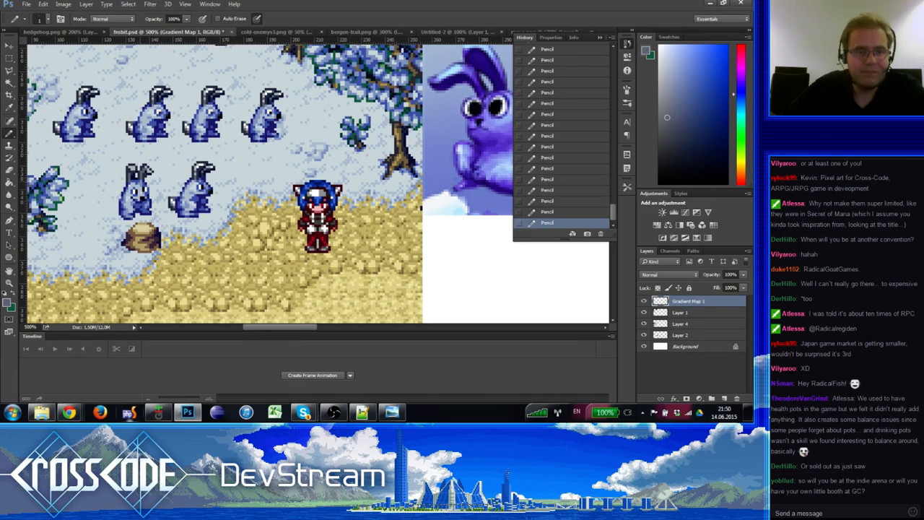
pyautogui.keyDown('alt'); pyautogui.click(140, 174); pyautogui.keyUp('alt')
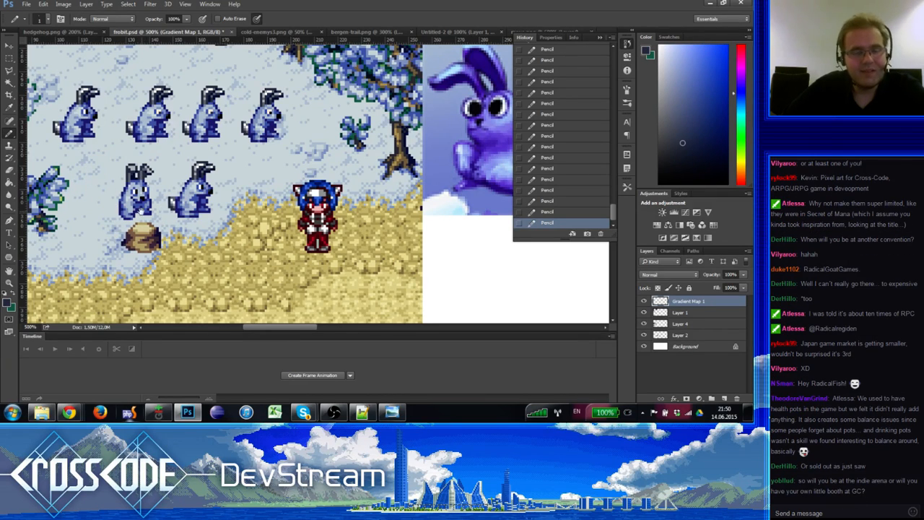
pyautogui.moveTo(153, 217); pyautogui.dragTo(146, 204)
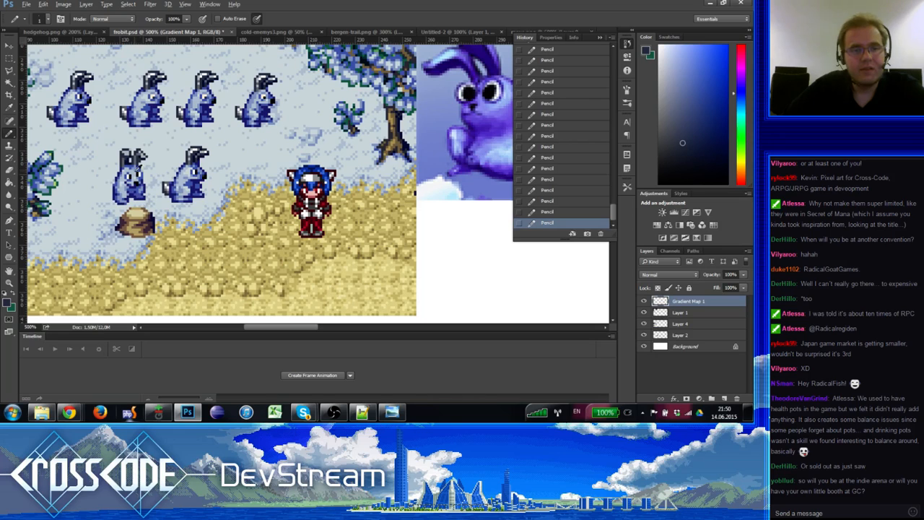
pyautogui.keyDown('alt'); pyautogui.click(131, 167); pyautogui.keyUp('alt')
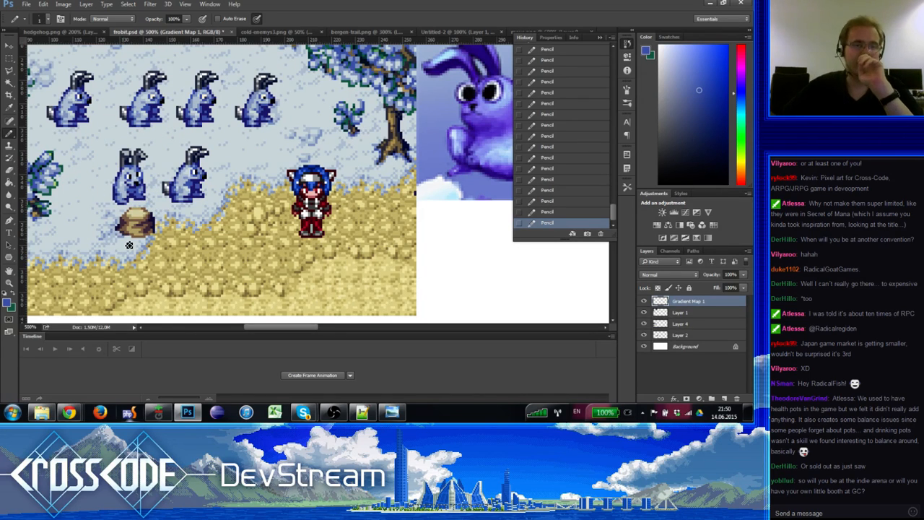
pyautogui.keyDown('alt'); pyautogui.click(134, 163); pyautogui.keyUp('alt')
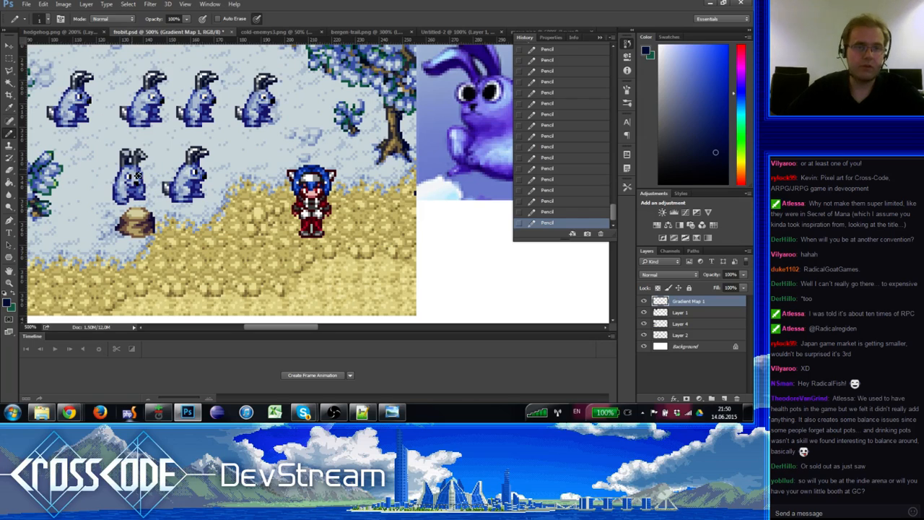
# Step: Refine the front-facing rabbit's forehead and face shading with sampled dark, medium and pale blue
pyautogui.keyDown('alt'); pyautogui.click(137, 175); pyautogui.keyUp('alt')
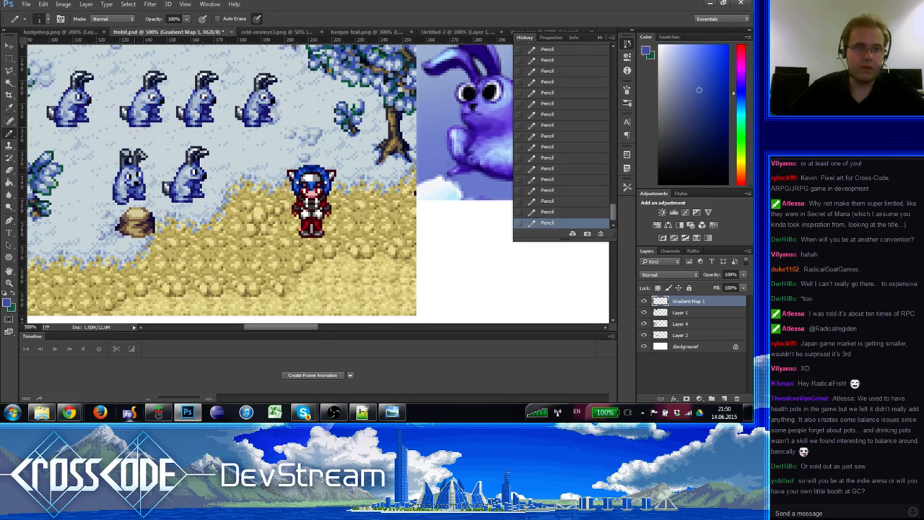
pyautogui.keyDown('alt'); pyautogui.click(137, 167); pyautogui.keyUp('alt')
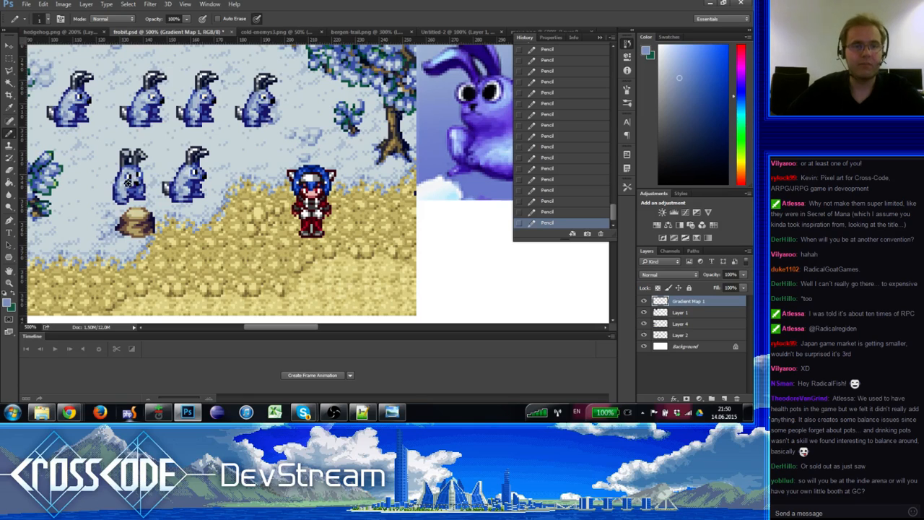
pyautogui.keyDown('alt'); pyautogui.click(130, 175); pyautogui.keyUp('alt')
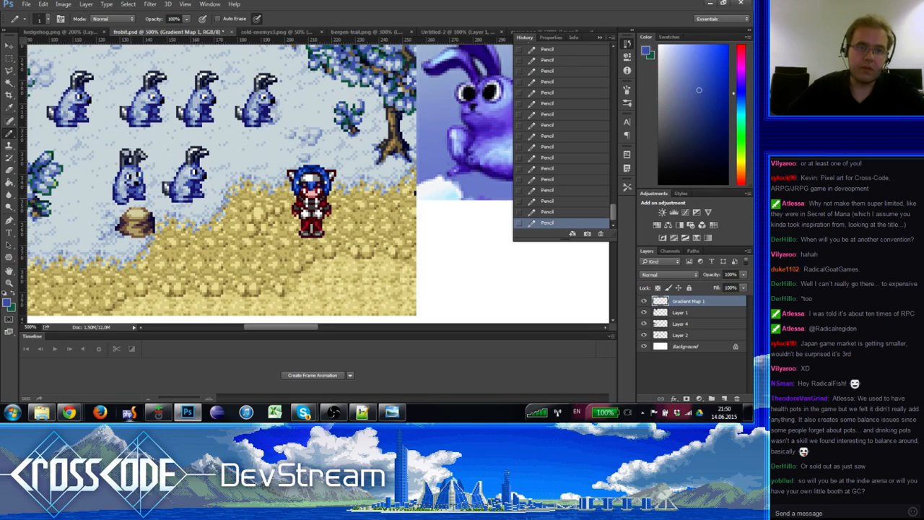
pyautogui.keyDown('alt'); pyautogui.click(133, 174); pyautogui.keyUp('alt')
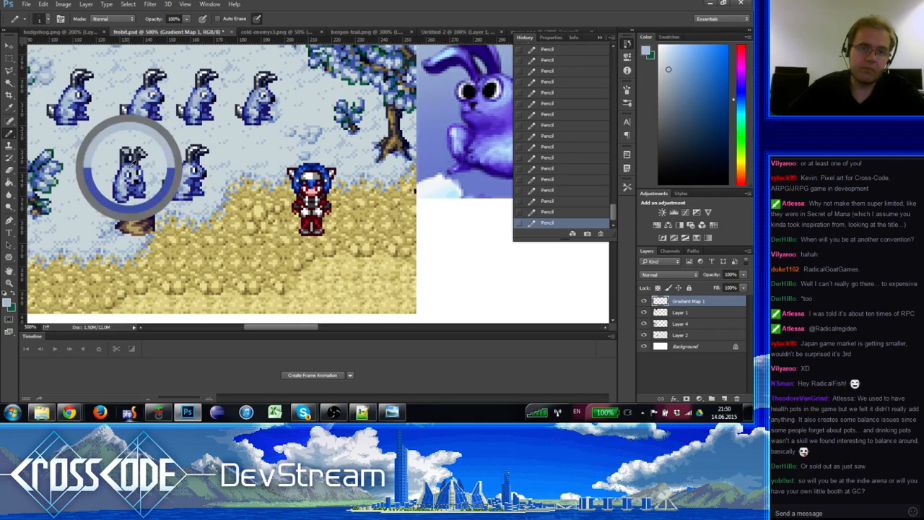
pyautogui.keyDown('alt'); pyautogui.click(135, 174); pyautogui.keyUp('alt')
pyautogui.keyDown('alt'); pyautogui.click(131, 163); pyautogui.keyUp('alt')
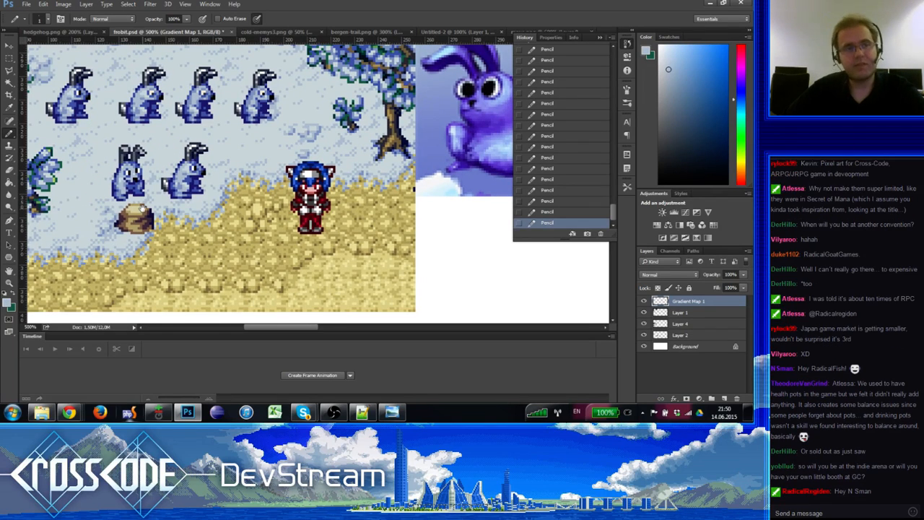
# Step: Add a small tail at the left side of the front-facing rabbit, using dark navy and light grey sampled from the sprites
pyautogui.keyDown('alt'); pyautogui.click(122, 154); pyautogui.keyUp('alt')
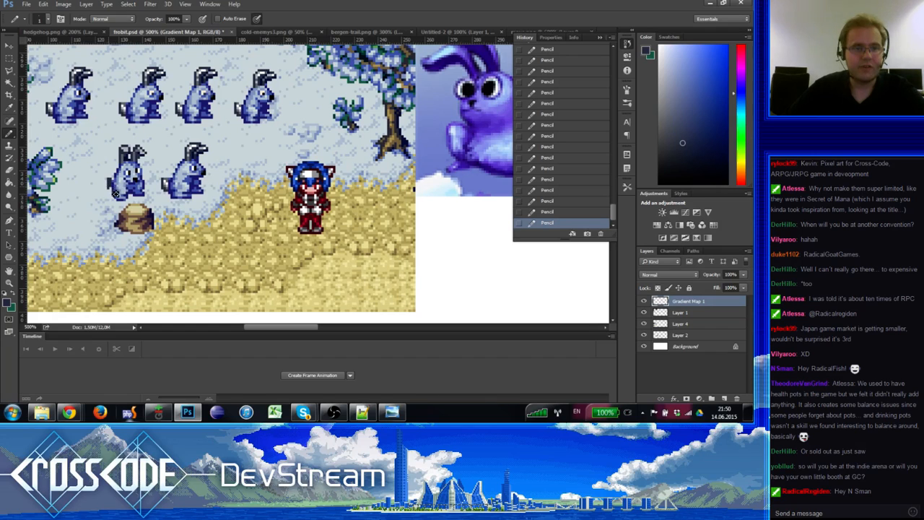
pyautogui.keyDown('alt'); pyautogui.click(128, 148); pyautogui.keyUp('alt')
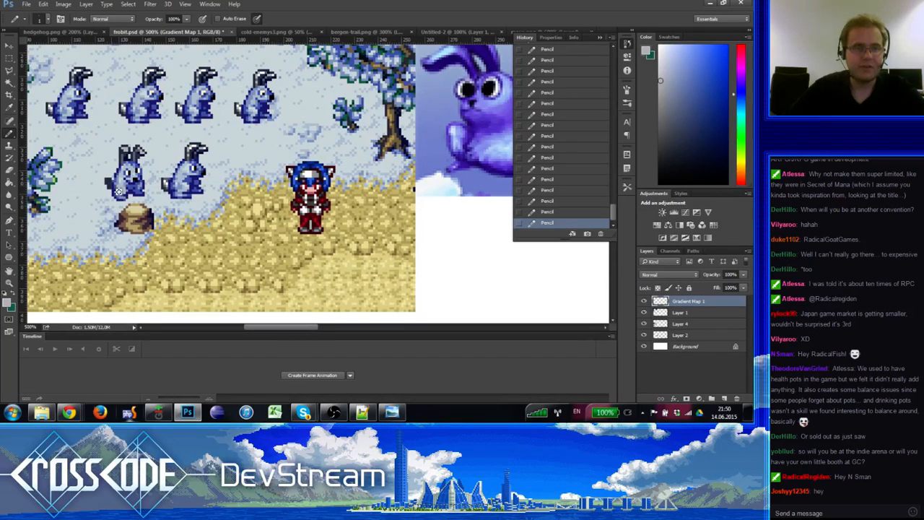
pyautogui.keyDown('alt'); pyautogui.click(128, 145); pyautogui.keyUp('alt')
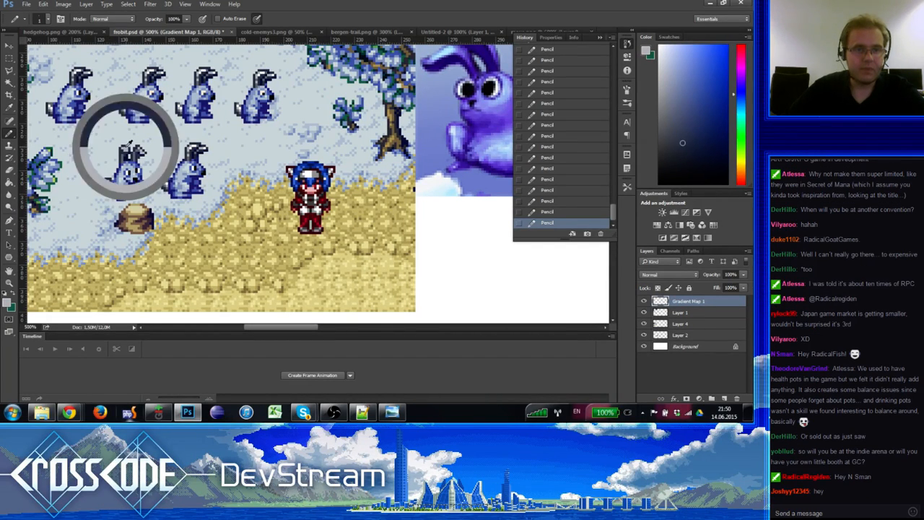
pyautogui.keyDown('alt'); pyautogui.click(65, 107); pyautogui.keyUp('alt')
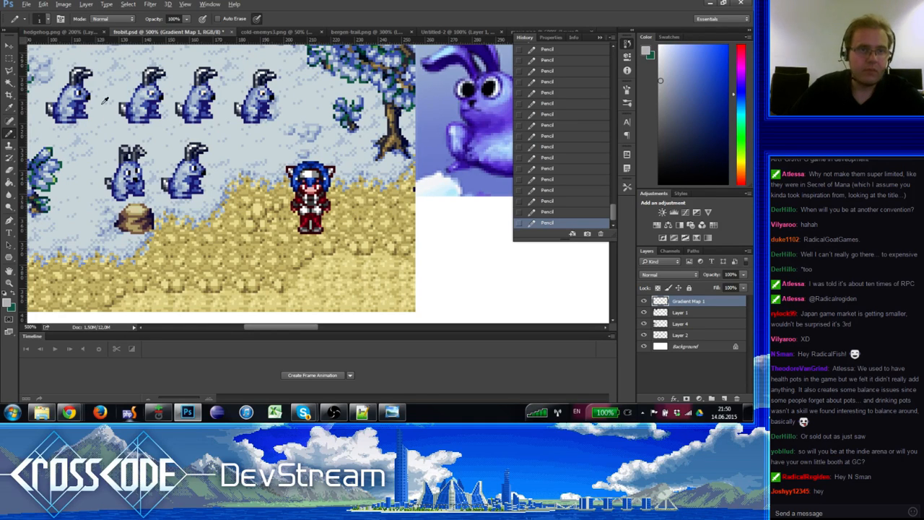
# Step: Highlight the front-facing rabbit's right ear tip with sampled white and light grey
pyautogui.keyDown('alt'); pyautogui.click(80, 84); pyautogui.keyUp('alt')
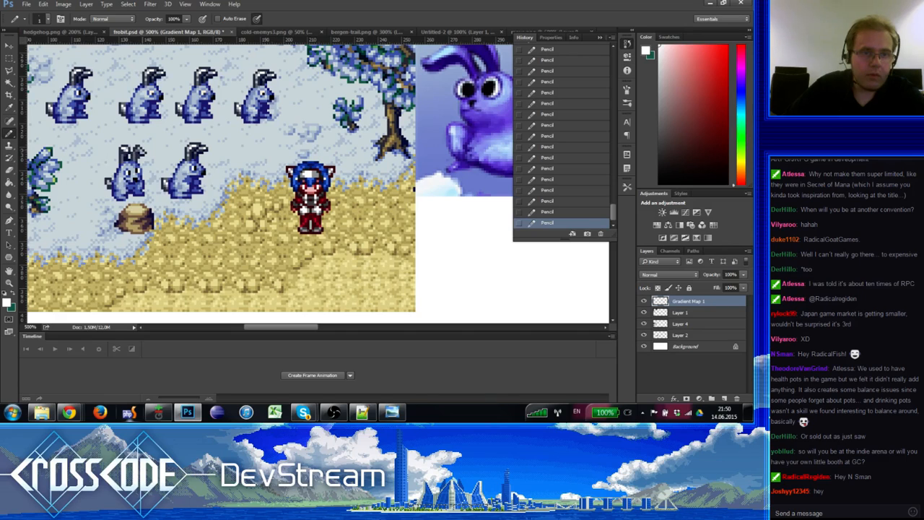
pyautogui.keyDown('alt'); pyautogui.click(142, 153); pyautogui.keyUp('alt')
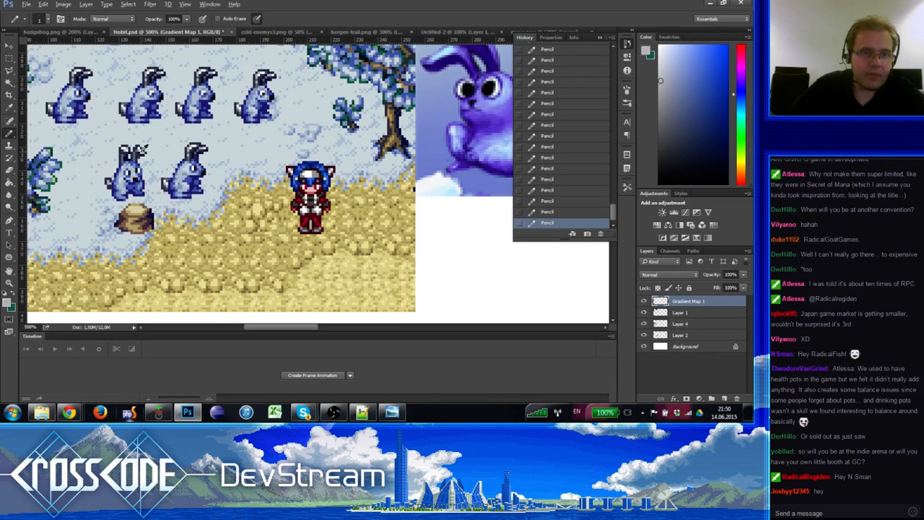
pyautogui.keyDown('alt'); pyautogui.click(139, 151); pyautogui.keyUp('alt')
pyautogui.keyDown('alt'); pyautogui.click(140, 150); pyautogui.keyUp('alt')
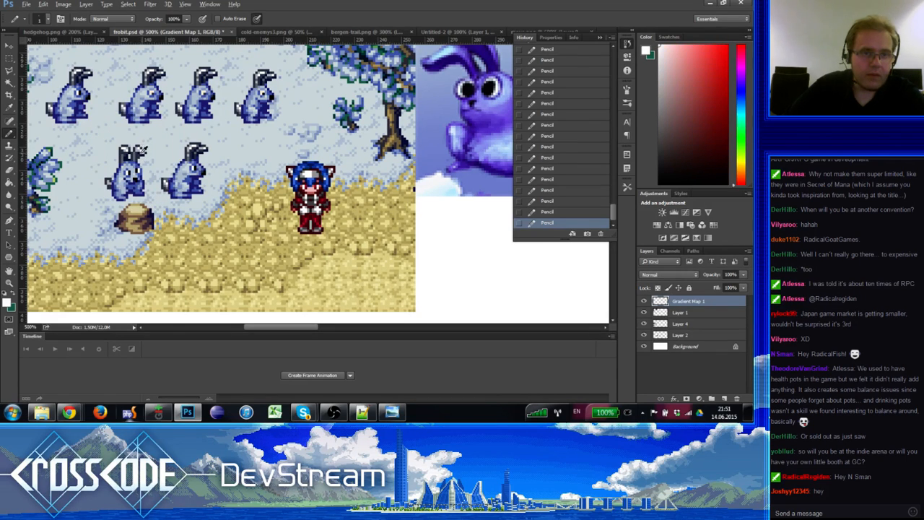
# Step: Shade the inner sides of the front-facing rabbit's ears with dark navy and grey sampled from them
pyautogui.keyDown('alt'); pyautogui.click(136, 154); pyautogui.keyUp('alt')
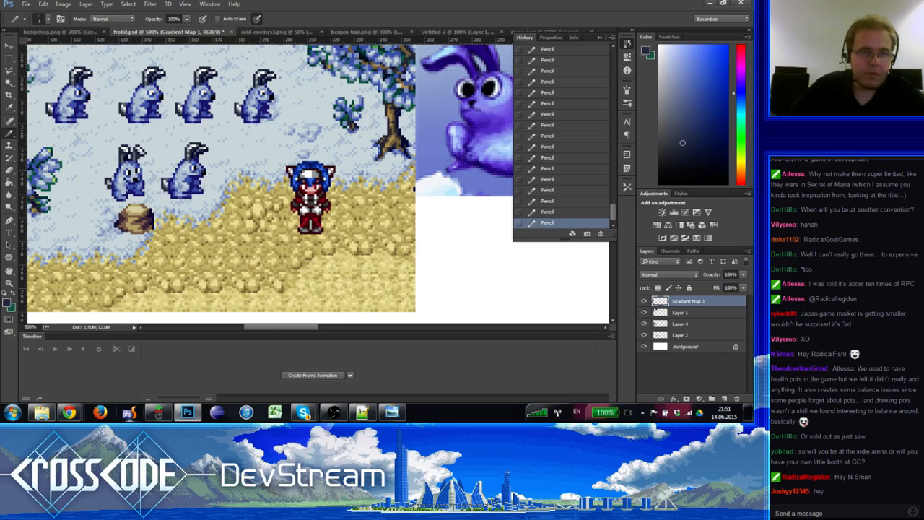
pyautogui.keyDown('alt'); pyautogui.click(134, 156); pyautogui.keyUp('alt')
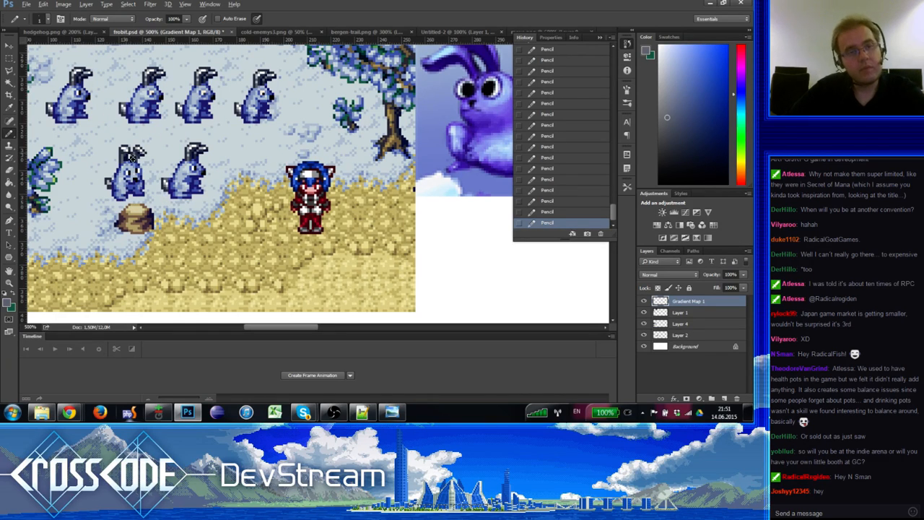
pyautogui.keyDown('alt'); pyautogui.click(128, 153); pyautogui.keyUp('alt')
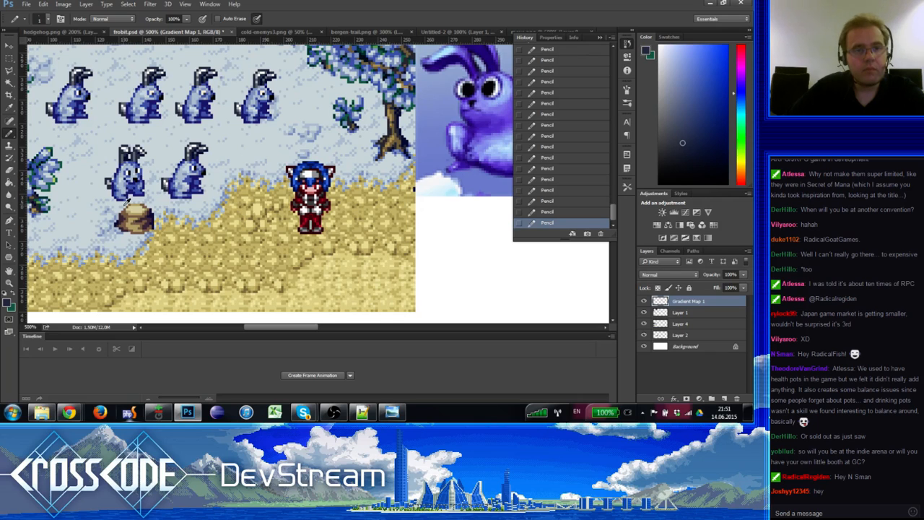
pyautogui.keyDown('alt'); pyautogui.click(134, 156); pyautogui.keyUp('alt')
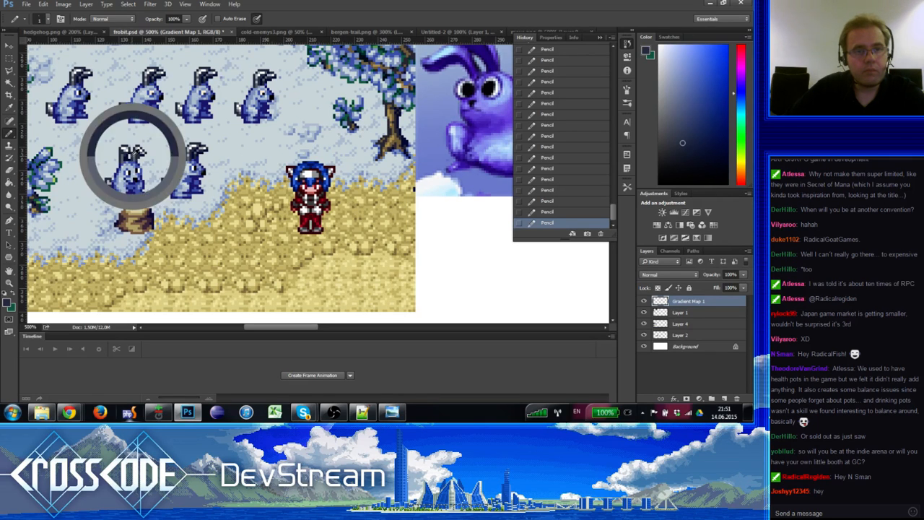
pyautogui.moveTo(134, 202); pyautogui.dragTo(145, 205)
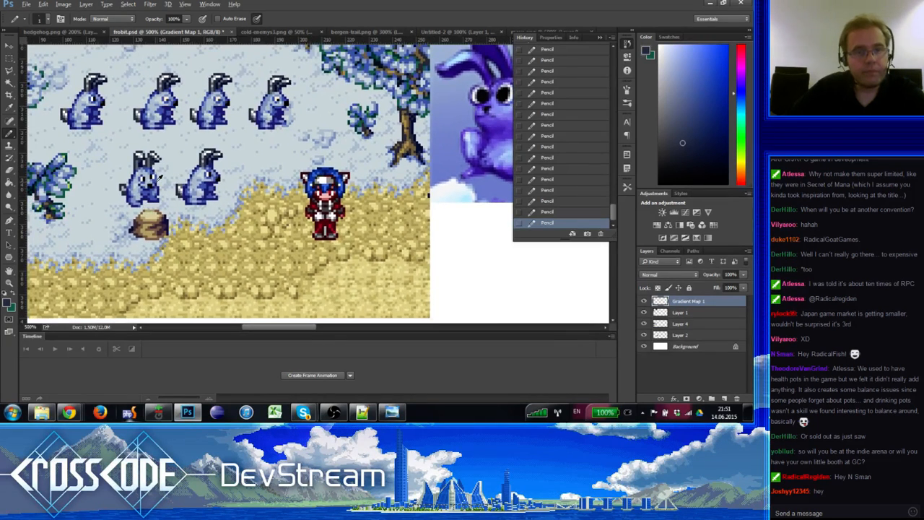
# Step: Trim the right edge of the front-facing rabbit's face with the Eraser and redraw it in sampled dark blue
pyautogui.keyDown('alt'); pyautogui.click(159, 179); pyautogui.keyUp('alt')
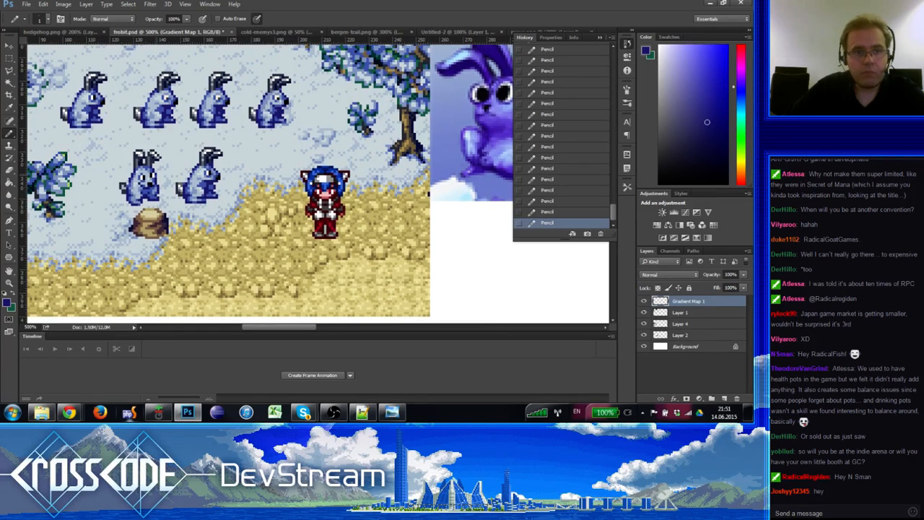
pyautogui.press('e')
pyautogui.press('b')
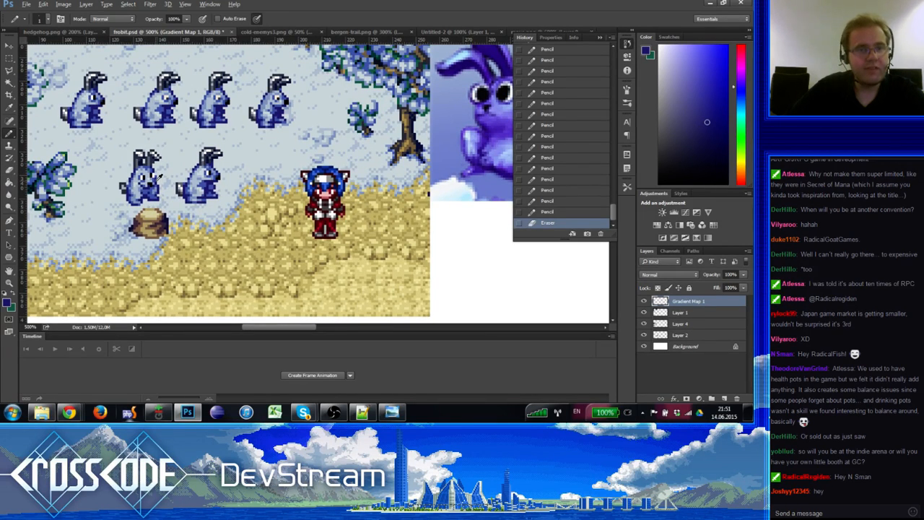
pyautogui.click(155, 182)
pyautogui.press('e')
pyautogui.click(160, 183)
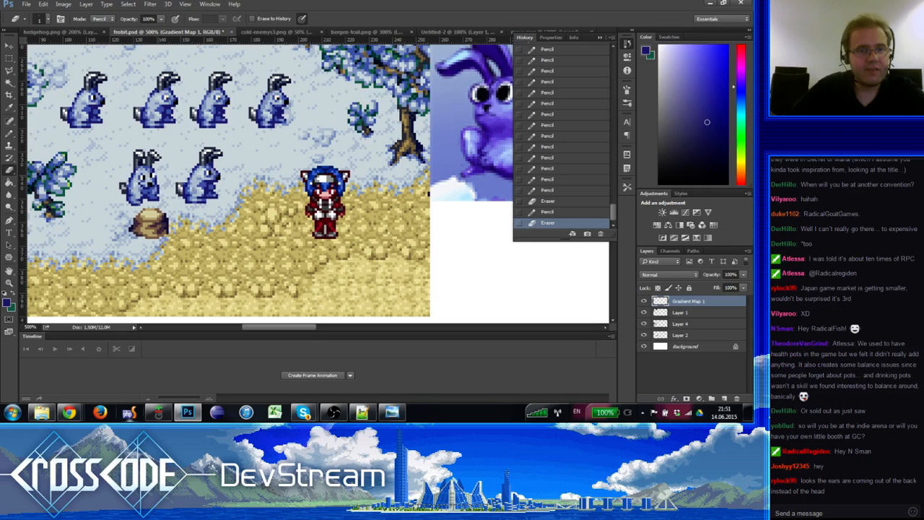
pyautogui.press('b')
pyautogui.click(157, 193)
pyautogui.moveTo(157, 194); pyautogui.dragTo(160, 180)
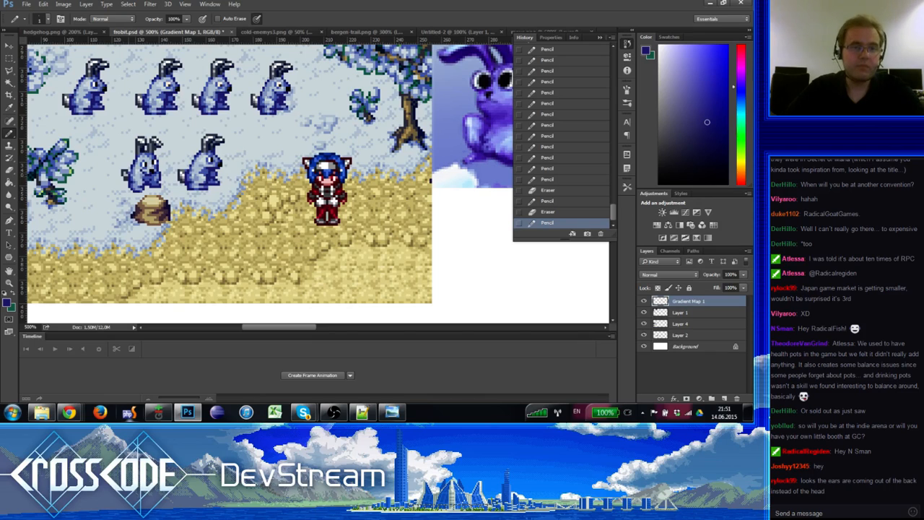
# Step: Rework the front-facing rabbit's tail with sampled light grey fill and dark navy outline pixels
pyautogui.keyDown('alt'); pyautogui.click(134, 177); pyautogui.keyUp('alt')
pyautogui.click(128, 171)
pyautogui.keyDown('alt'); pyautogui.click(126, 174); pyautogui.keyUp('alt')
pyautogui.click(131, 174)
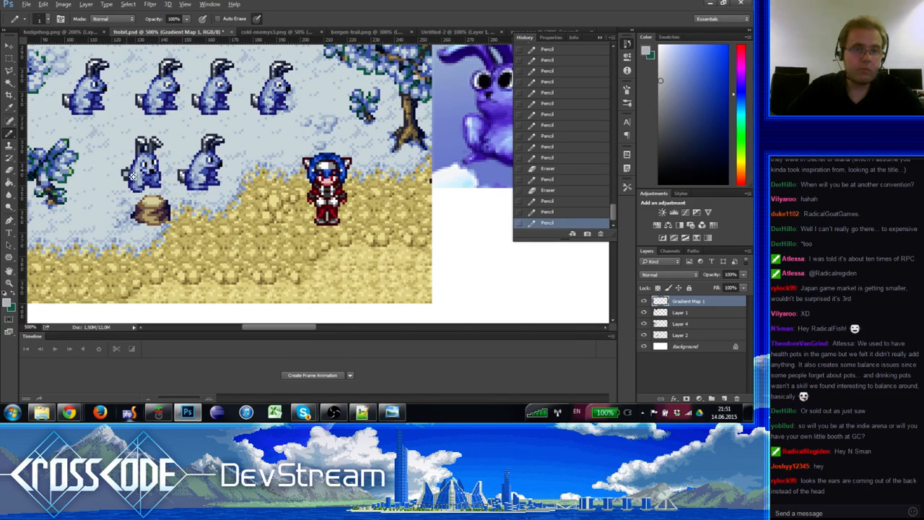
pyautogui.keyDown('alt'); pyautogui.click(131, 172); pyautogui.keyUp('alt')
pyautogui.click(132, 182)
# Step: Erase excess pixels below the front-facing rabbit's tail and redraw its lower outline in sampled dark navy
pyautogui.press('e')
pyautogui.click(130, 182)
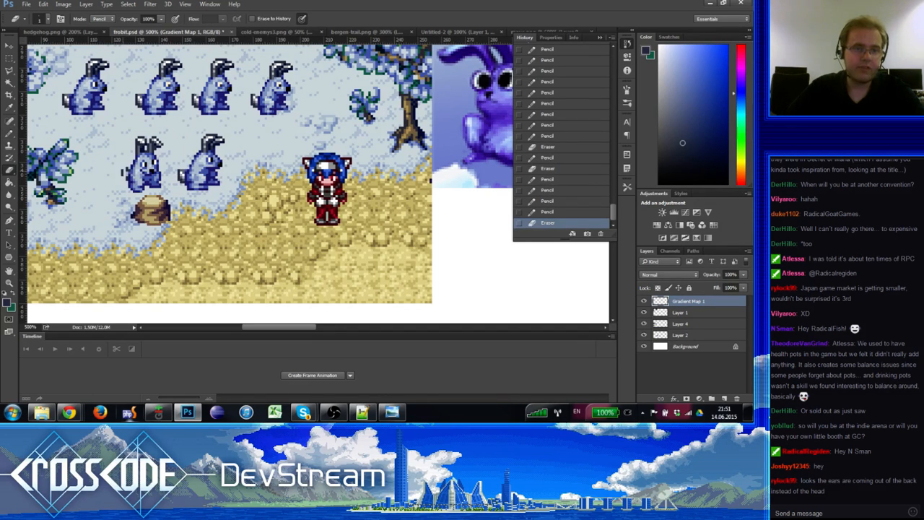
pyautogui.click(128, 179)
pyautogui.press('b')
pyautogui.keyDown('alt'); pyautogui.click(126, 170); pyautogui.keyUp('alt')
pyautogui.click(127, 177)
pyautogui.keyDown('alt'); pyautogui.click(132, 170); pyautogui.keyUp('alt')
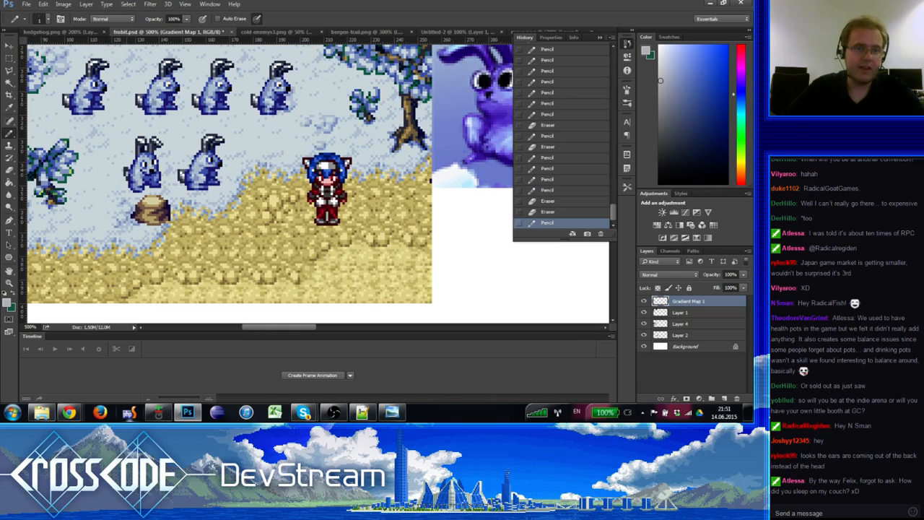
# Step: Refine the front-facing rabbit's tail with sampled near-white pixels and touch up the adjacent edge of its back with a sampled colour
pyautogui.click(133, 182)
pyautogui.keyDown('alt'); pyautogui.click(129, 175); pyautogui.keyUp('alt')
pyautogui.click(128, 176)
pyautogui.keyDown('alt'); pyautogui.click(135, 178); pyautogui.keyUp('alt')
pyautogui.click(136, 181)
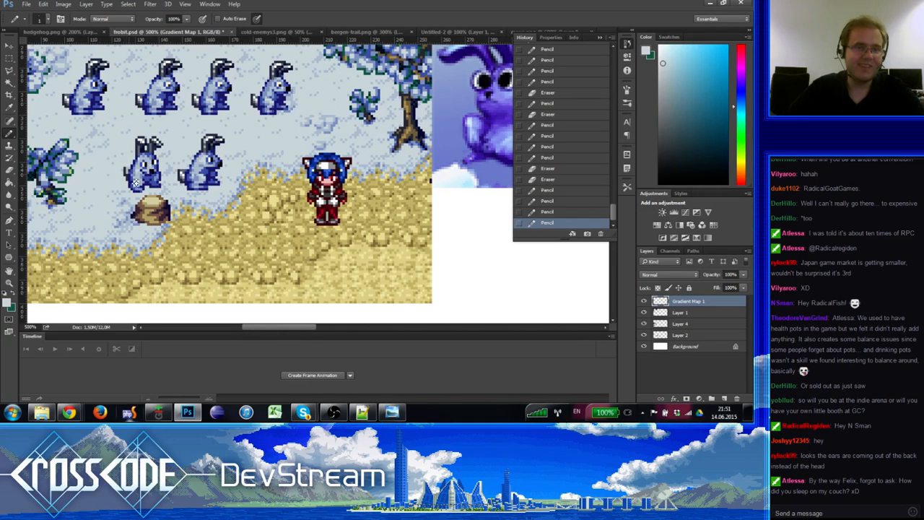
pyautogui.keyDown('alt'); pyautogui.click(130, 167); pyautogui.keyUp('alt')
pyautogui.click(130, 166)
# Step: Shade the lower side of the front-facing rabbit's tail with grey sampled from its ear and extend the outline in sampled dark navy
pyautogui.keyDown('alt'); pyautogui.click(140, 150); pyautogui.keyUp('alt')
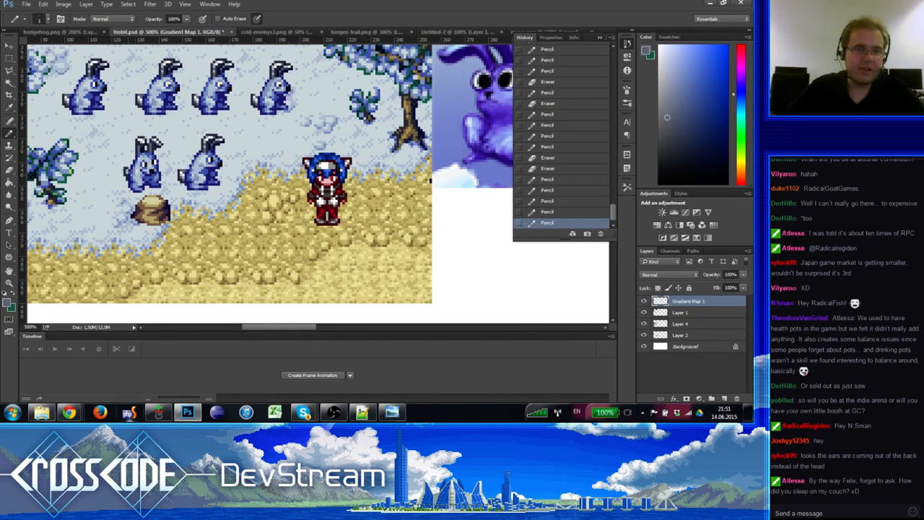
pyautogui.click(134, 183)
pyautogui.click(135, 188)
pyautogui.keyDown('alt'); pyautogui.click(127, 181); pyautogui.keyUp('alt')
pyautogui.click(129, 189)
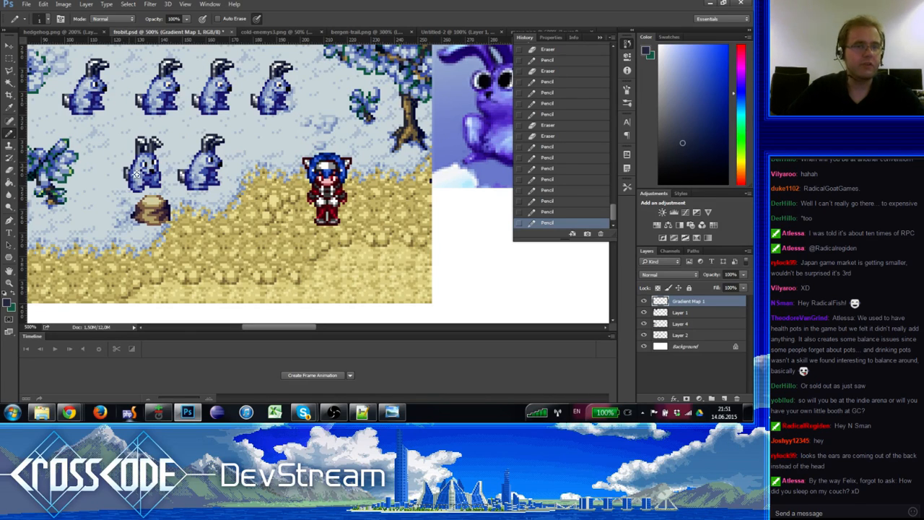
pyautogui.keyDown('alt'); pyautogui.click(127, 169); pyautogui.keyUp('alt')
pyautogui.moveTo(129, 190); pyautogui.dragTo(155, 188)
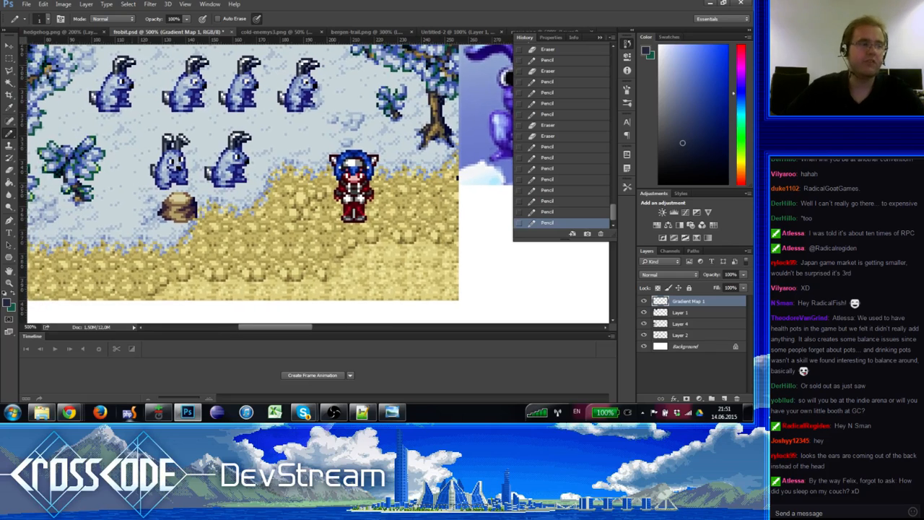
# Step: Check the front-facing rabbit's size using a rectangular selection and the grid overlay, and clear the selection
pyautogui.press('m')
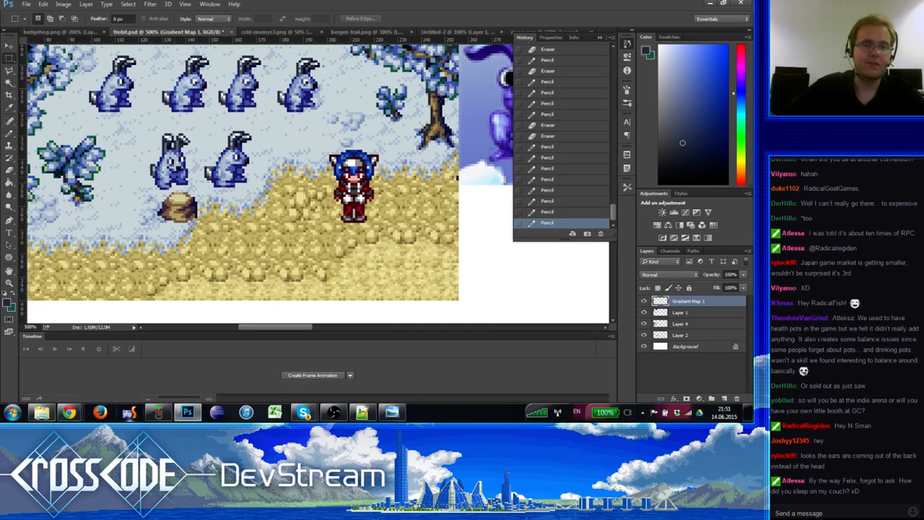
pyautogui.moveTo(143, 127); pyautogui.dragTo(193, 189)
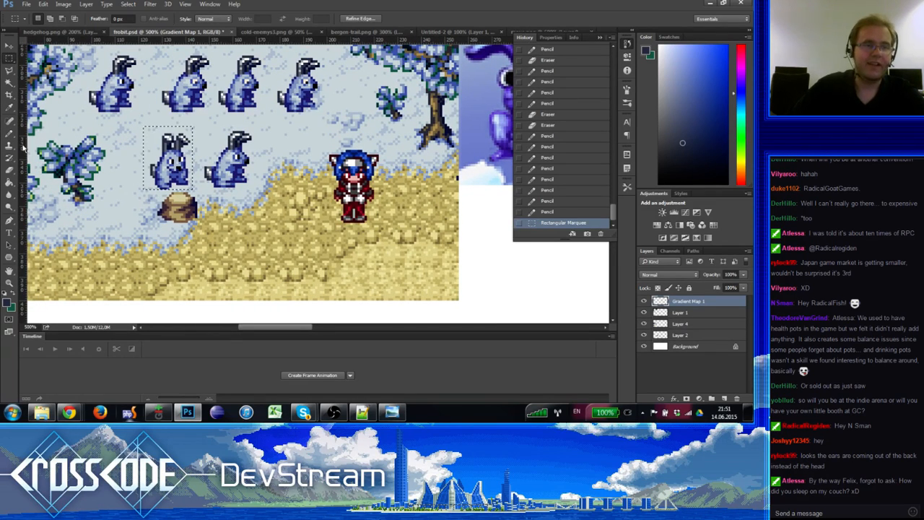
pyautogui.press('b')
pyautogui.hotkey('ctrl', "'")
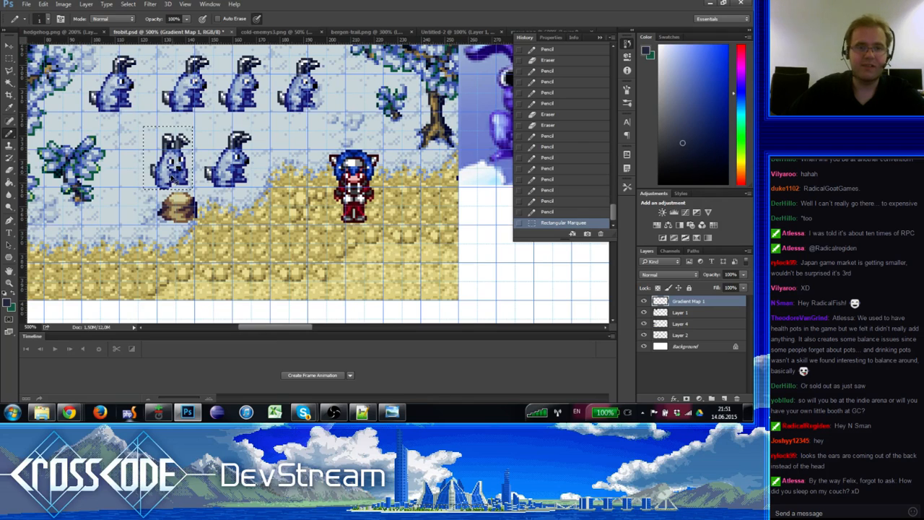
pyautogui.hotkey('ctrl', 'd')
# Step: Hide the grid and retouch the front-facing rabbit's right foot and chin area with sampled dark blue and mid-blue pixels
pyautogui.keyDown('alt'); pyautogui.click(176, 181); pyautogui.keyUp('alt')
pyautogui.click(184, 186)
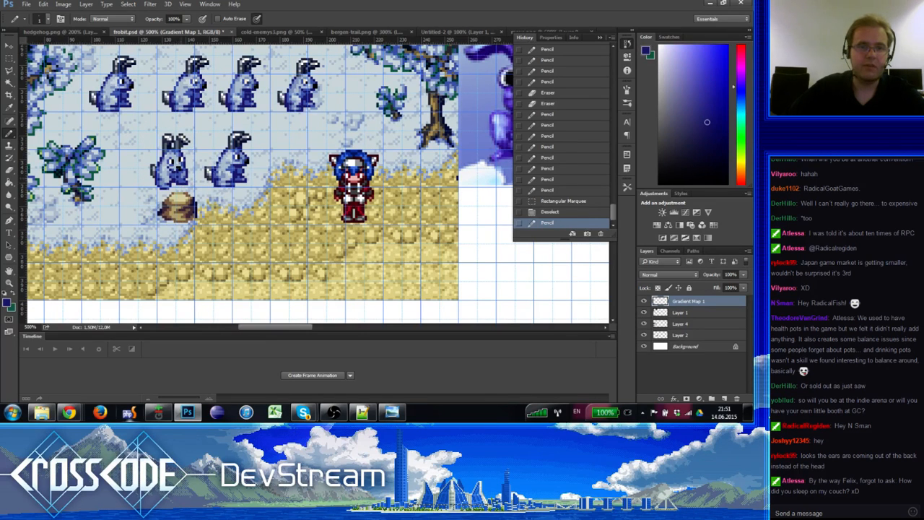
pyautogui.hotkey('ctrl', "'")
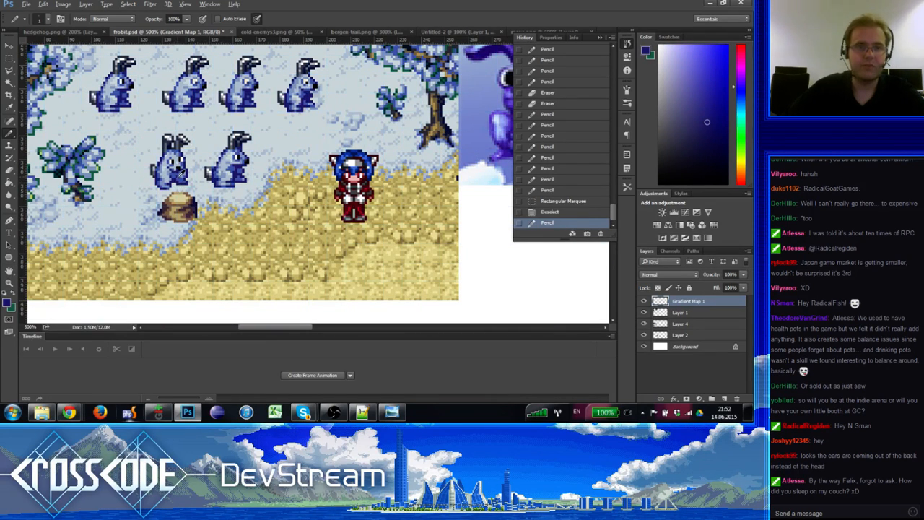
pyautogui.click(182, 174)
pyautogui.keyDown('alt'); pyautogui.click(180, 174); pyautogui.keyUp('alt')
pyautogui.click(181, 175)
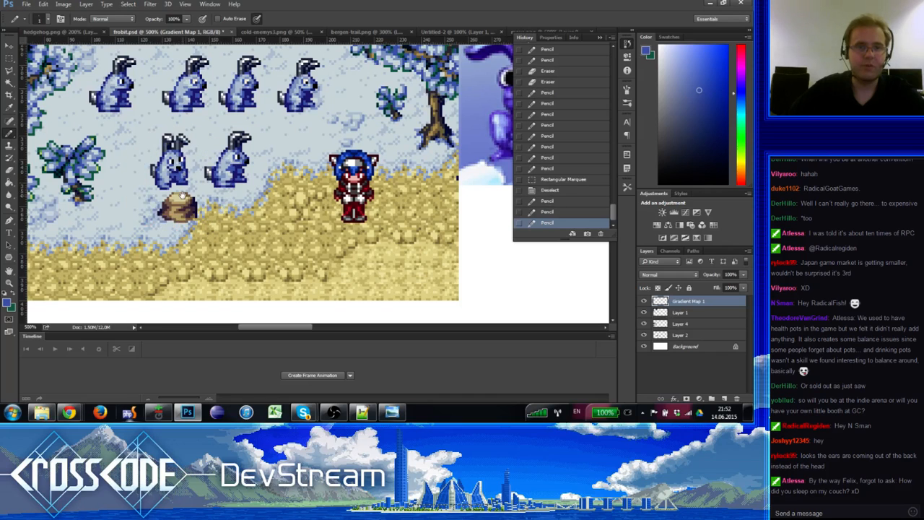
pyautogui.keyDown('alt'); pyautogui.click(179, 177); pyautogui.keyUp('alt')
pyautogui.click(180, 177)
pyautogui.moveTo(180, 207); pyautogui.dragTo(168, 217)
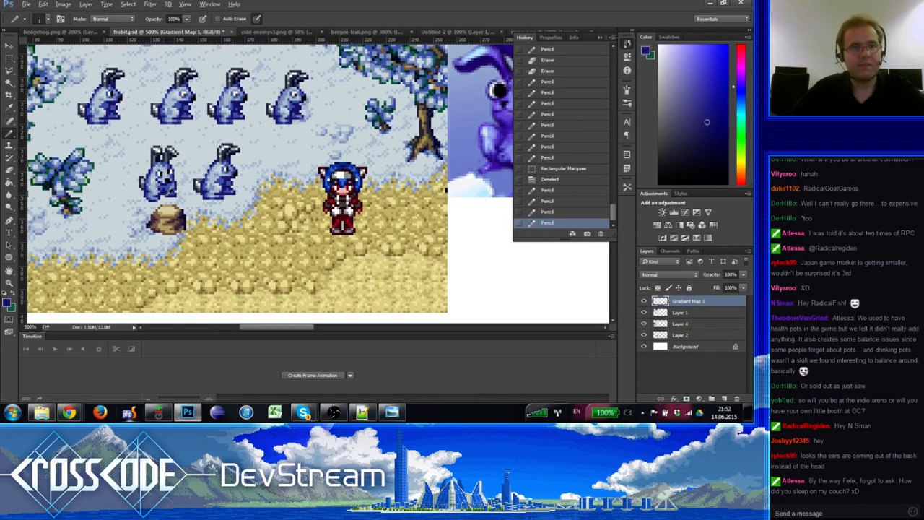
# Step: Retouch the middle of the front-facing rabbit's belly with mid-blue and lighter blue sampled from the sprite
pyautogui.keyDown('alt'); pyautogui.click(159, 189); pyautogui.keyUp('alt')
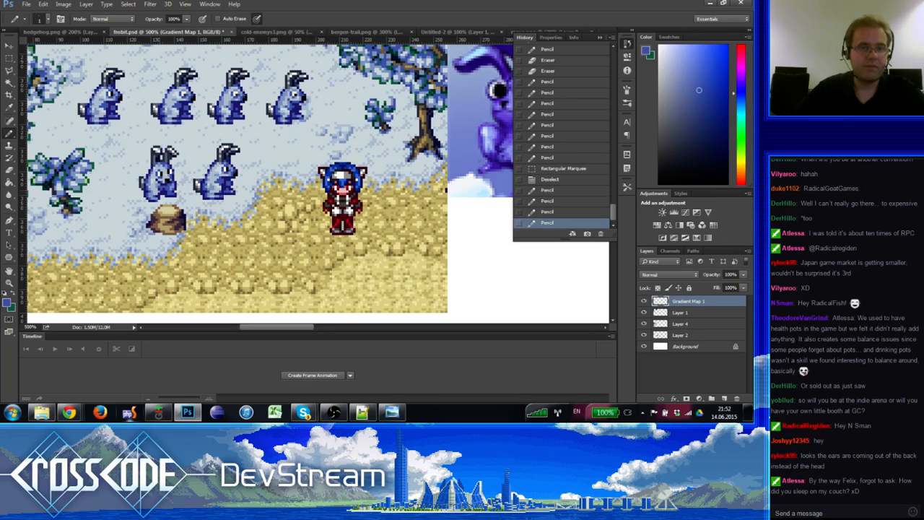
pyautogui.click(160, 190)
pyautogui.keyDown('alt'); pyautogui.click(160, 193); pyautogui.keyUp('alt')
pyautogui.click(160, 193)
pyautogui.moveTo(160, 212); pyautogui.dragTo(150, 215)
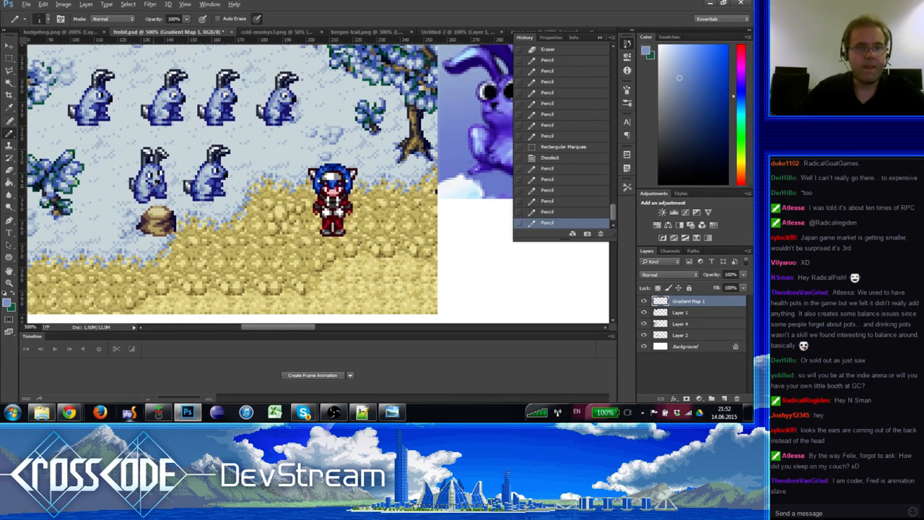
# Step: Define the front-facing rabbit's lower belly and paw edge with sampled mid-blue, dark blue and light blue pixels
pyautogui.keyDown('alt'); pyautogui.click(151, 190); pyautogui.keyUp('alt')
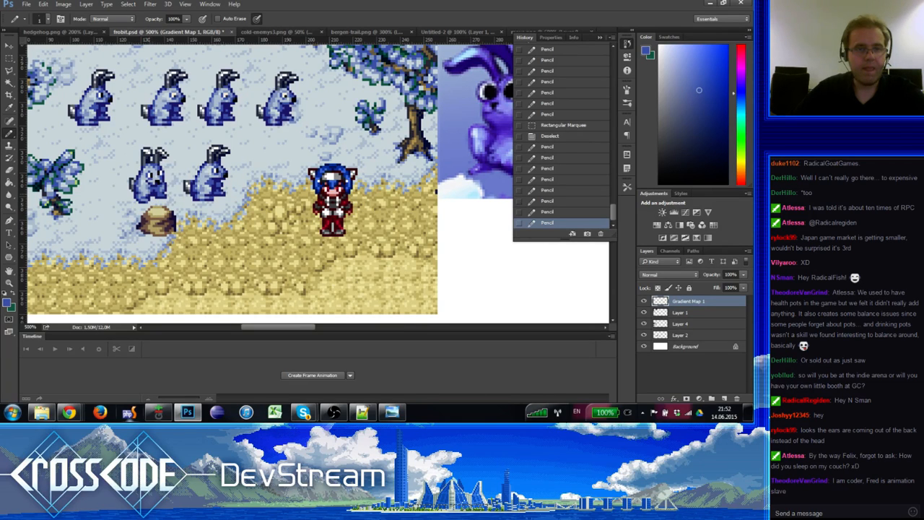
pyautogui.keyDown('alt'); pyautogui.click(152, 190); pyautogui.keyUp('alt')
pyautogui.click(154, 195)
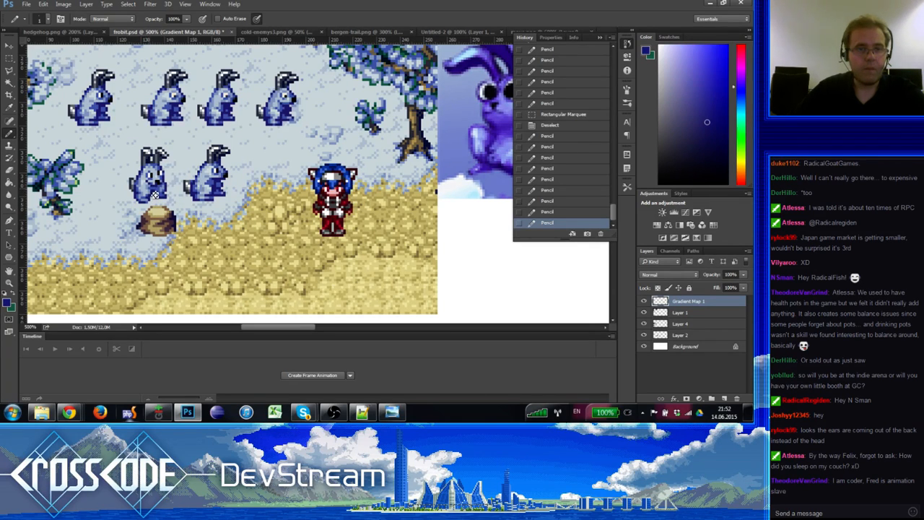
pyautogui.click(155, 195)
pyautogui.keyDown('alt'); pyautogui.click(155, 193); pyautogui.keyUp('alt')
pyautogui.click(155, 195)
pyautogui.keyDown('alt'); pyautogui.click(153, 197); pyautogui.keyUp('alt')
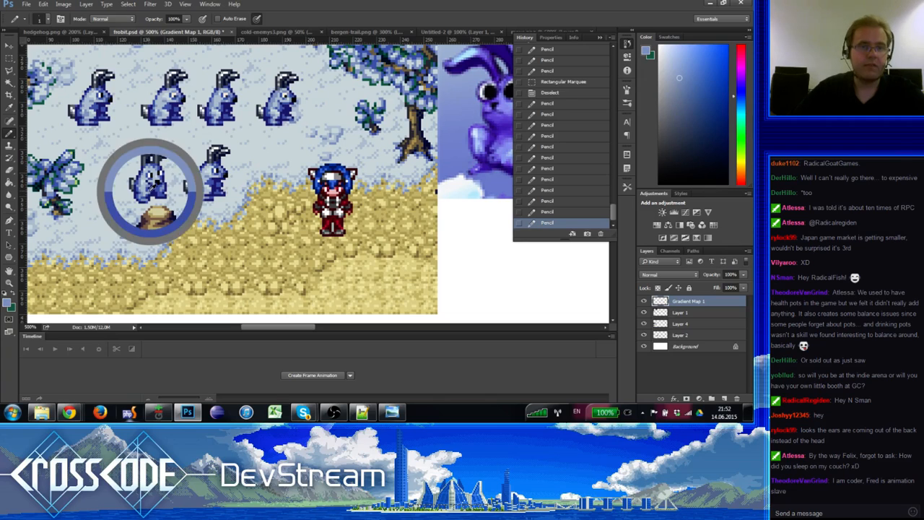
pyautogui.click(153, 196)
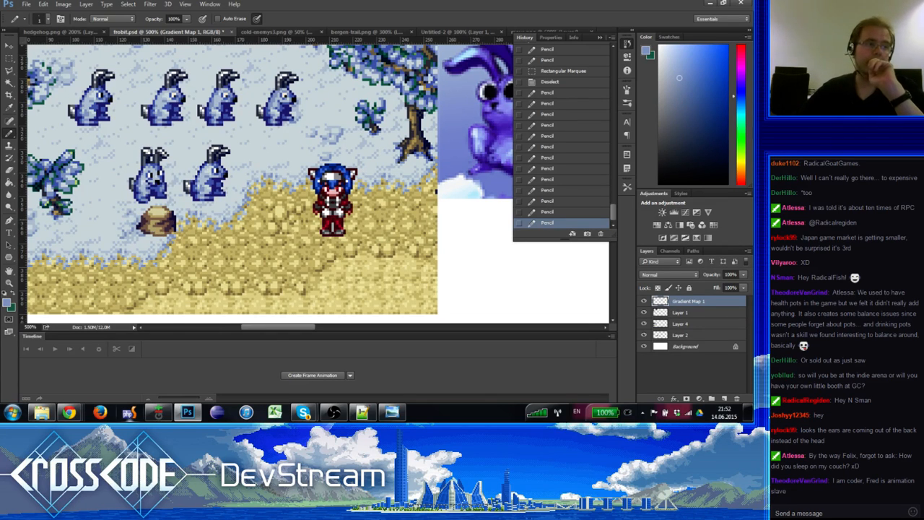
# Step: Clean up the gap between the front-facing rabbit's feet with light blue and pale grey-blue pixels sampled nearby
pyautogui.click(153, 199)
pyautogui.keyDown('alt'); pyautogui.click(154, 201); pyautogui.keyUp('alt')
pyautogui.click(155, 203)
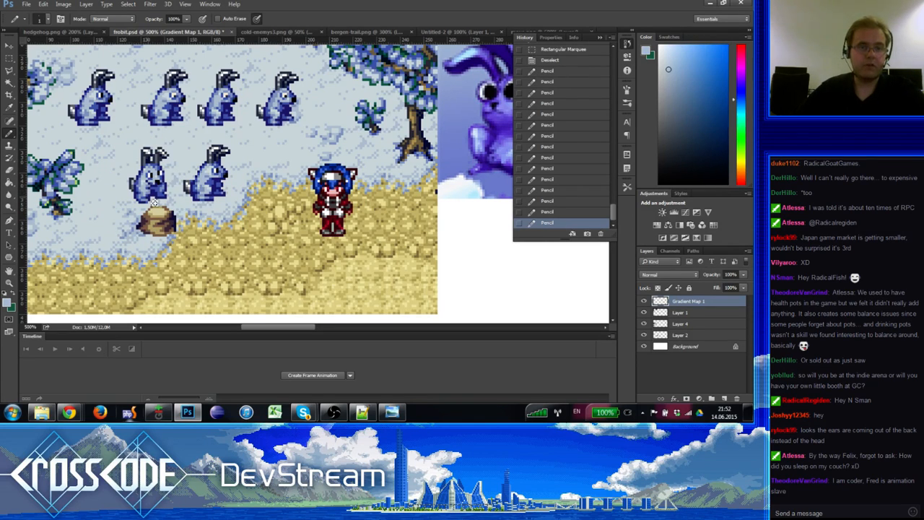
pyautogui.keyDown('alt'); pyautogui.click(149, 192); pyautogui.keyUp('alt')
pyautogui.click(151, 197)
pyautogui.keyDown('alt'); pyautogui.click(150, 201); pyautogui.keyUp('alt')
pyautogui.click(153, 199)
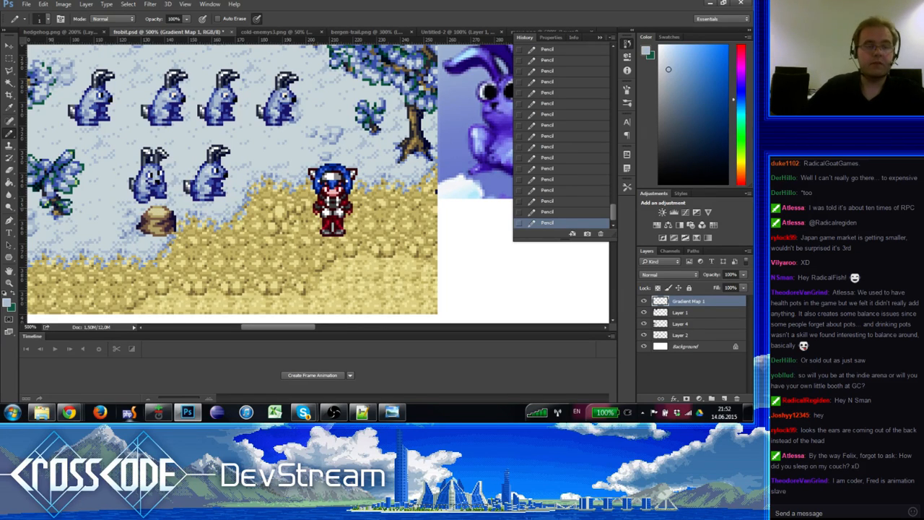
# Step: Review the front-facing rabbit within the whole scene at 200% and return to a 600% close-up with the Pencil
pyautogui.click(8, 283)
pyautogui.keyDown('alt'); pyautogui.click(45, 265); pyautogui.keyUp('alt')
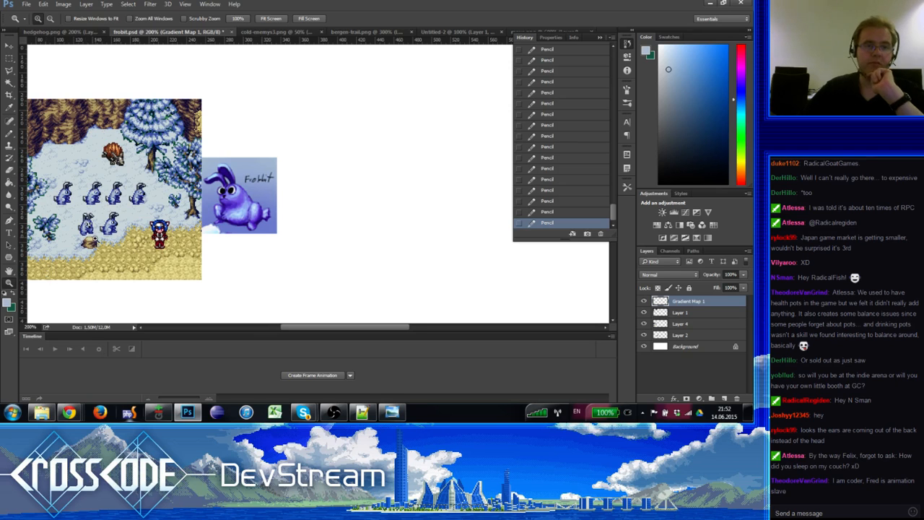
pyautogui.click(95, 238)
pyautogui.click(88, 221)
pyautogui.keyDown('alt'); pyautogui.click(86, 214); pyautogui.keyUp('alt')
pyautogui.keyDown('alt'); pyautogui.click(85, 210); pyautogui.keyUp('alt')
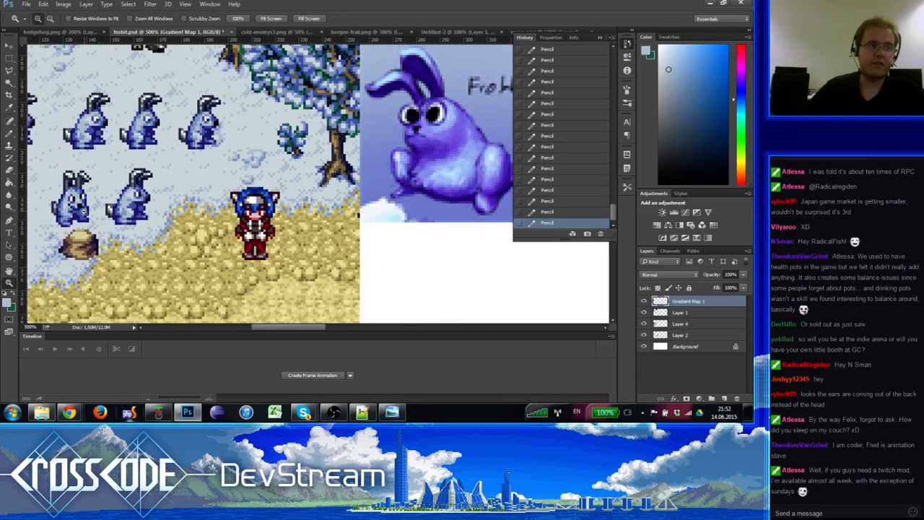
pyautogui.click(84, 205)
pyautogui.click(10, 133)
pyautogui.moveTo(54, 158); pyautogui.dragTo(80, 153)
pyautogui.click(96, 188)
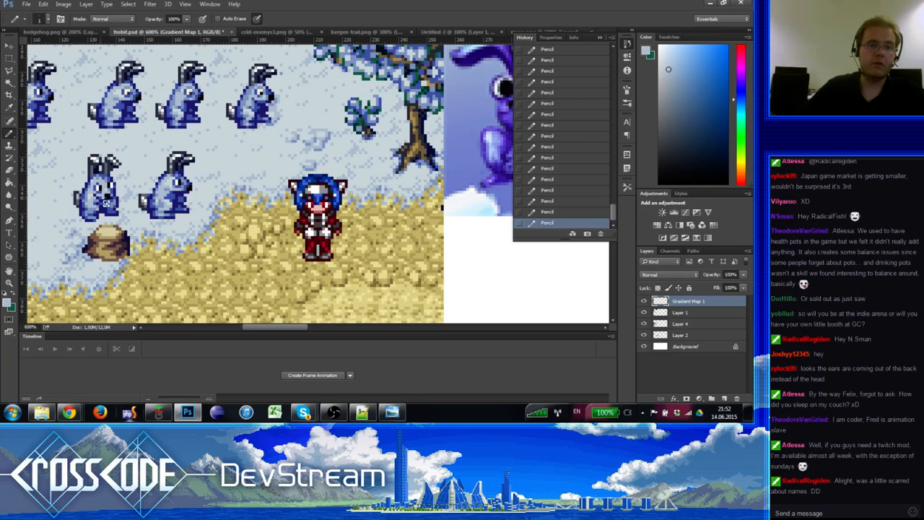
# Step: Retouch the front-facing rabbit's face with mid-blue, dark blue and near-white colours sampled from the sprite
pyautogui.keyDown('alt'); pyautogui.click(104, 179); pyautogui.keyUp('alt')
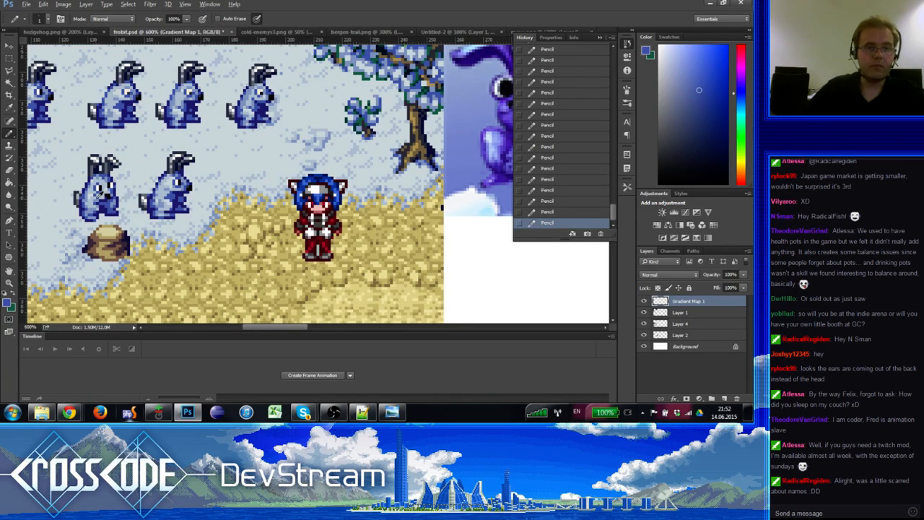
pyautogui.keyDown('alt'); pyautogui.click(105, 201); pyautogui.keyUp('alt')
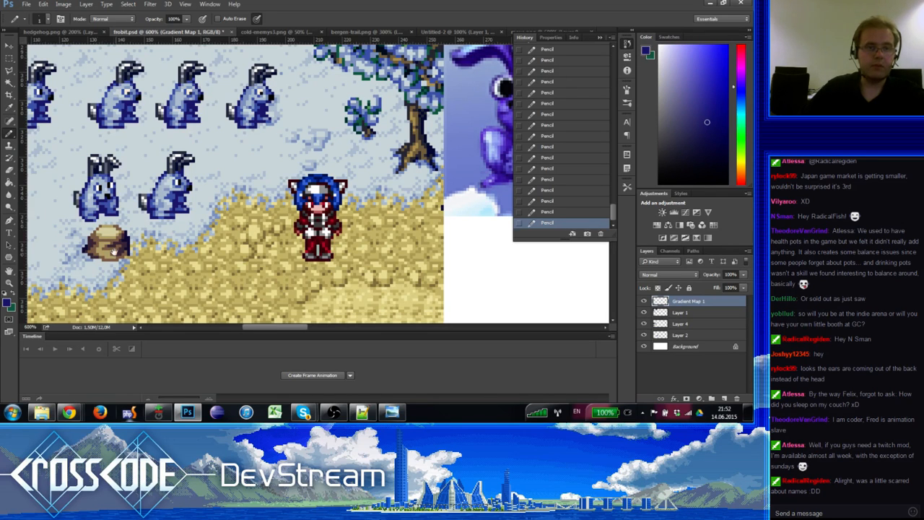
pyautogui.moveTo(114, 252); pyautogui.dragTo(121, 262)
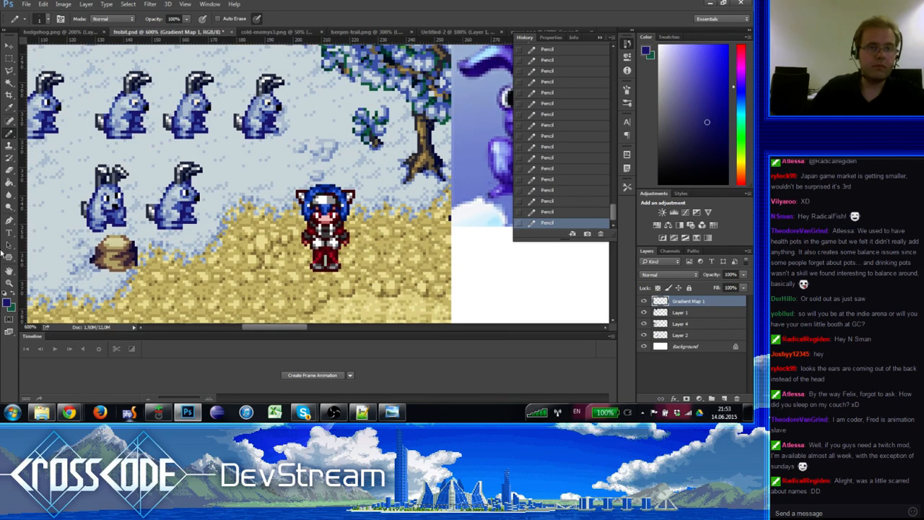
pyautogui.keyDown('alt'); pyautogui.click(104, 204); pyautogui.keyUp('alt')
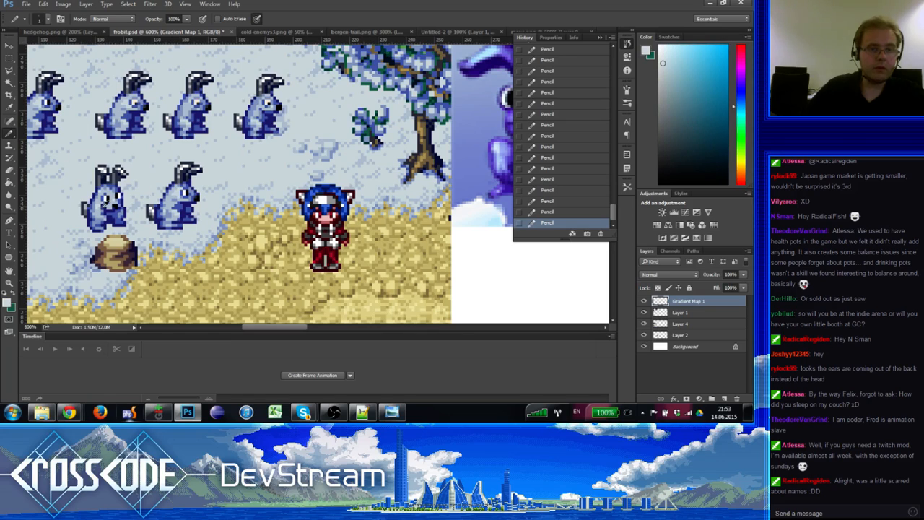
pyautogui.keyDown('alt'); pyautogui.click(105, 208); pyautogui.keyUp('alt')
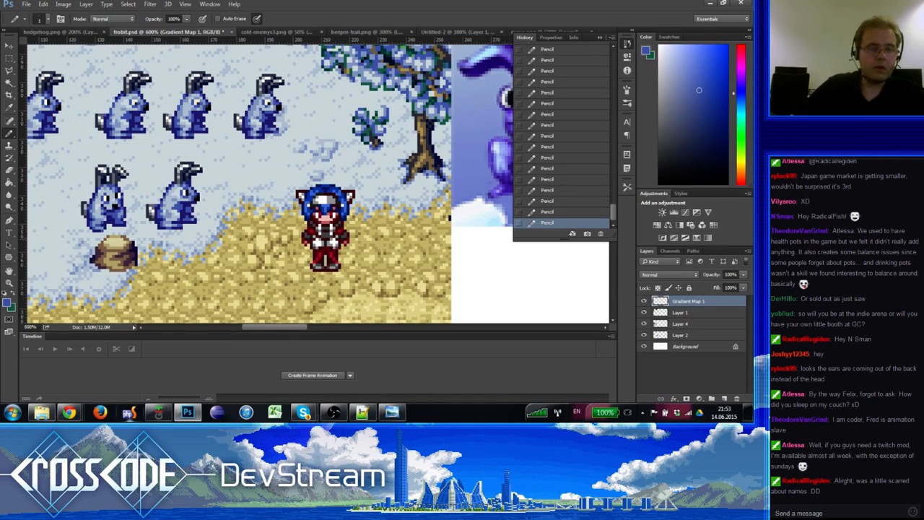
pyautogui.keyDown('alt'); pyautogui.click(112, 204); pyautogui.keyUp('alt')
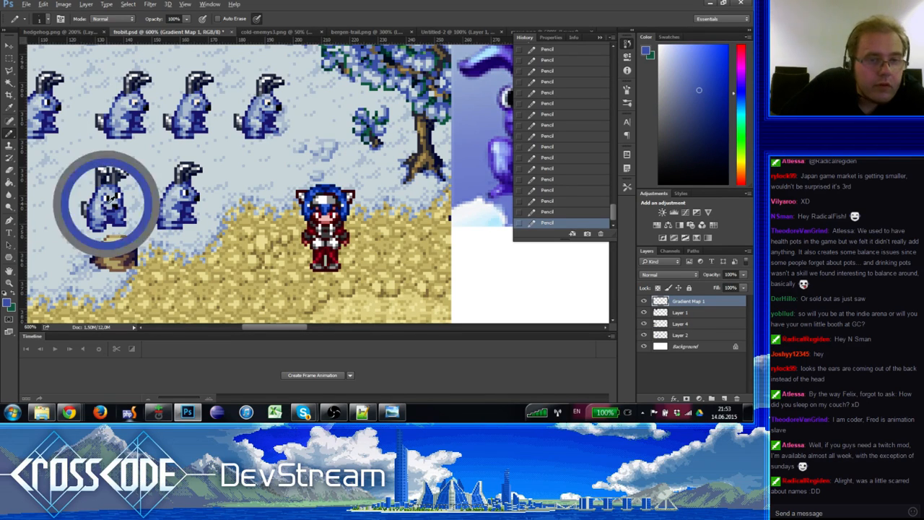
# Step: Compare the front-facing rabbit with the other sprites at 200% and with the Frobbit reference artwork at 500%
pyautogui.click(8, 281)
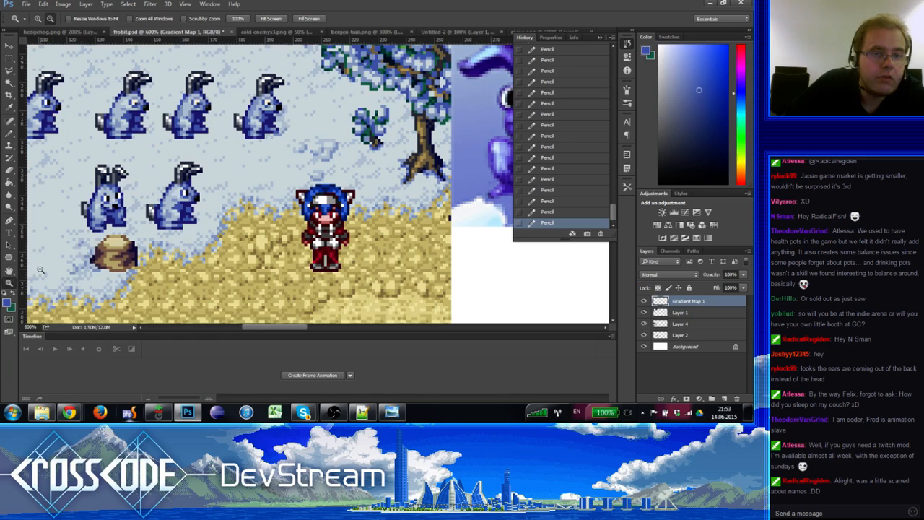
pyautogui.keyDown('alt'); pyautogui.click(93, 259); pyautogui.keyUp('alt')
pyautogui.keyDown('alt'); pyautogui.click(92, 259); pyautogui.keyUp('alt')
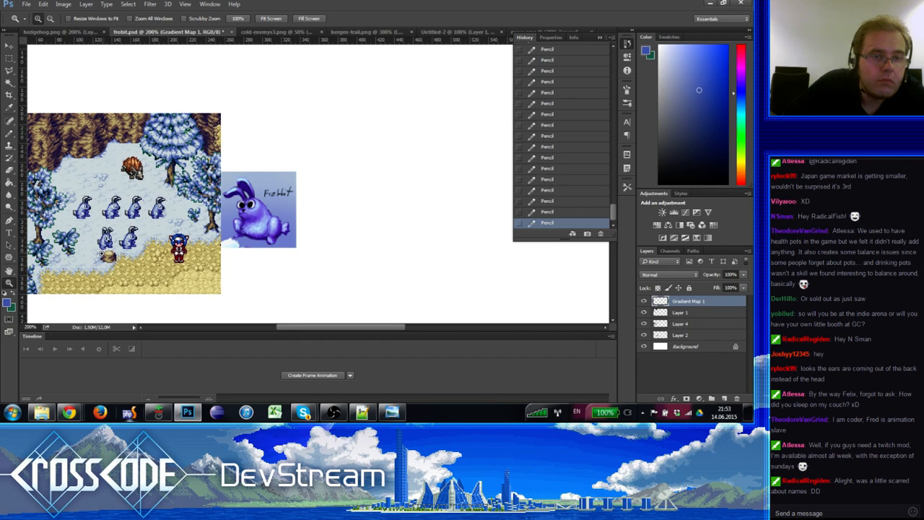
pyautogui.click(105, 253)
pyautogui.click(104, 253)
pyautogui.click(104, 252)
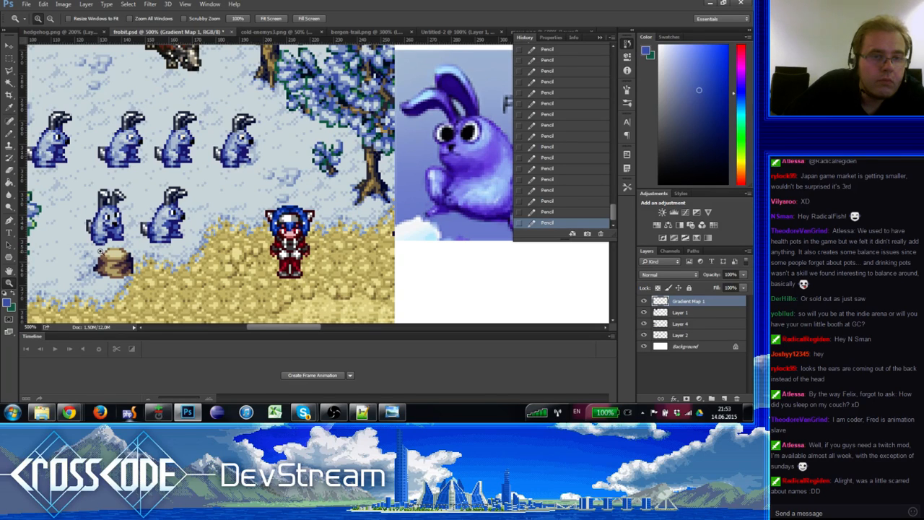
pyautogui.click(8, 133)
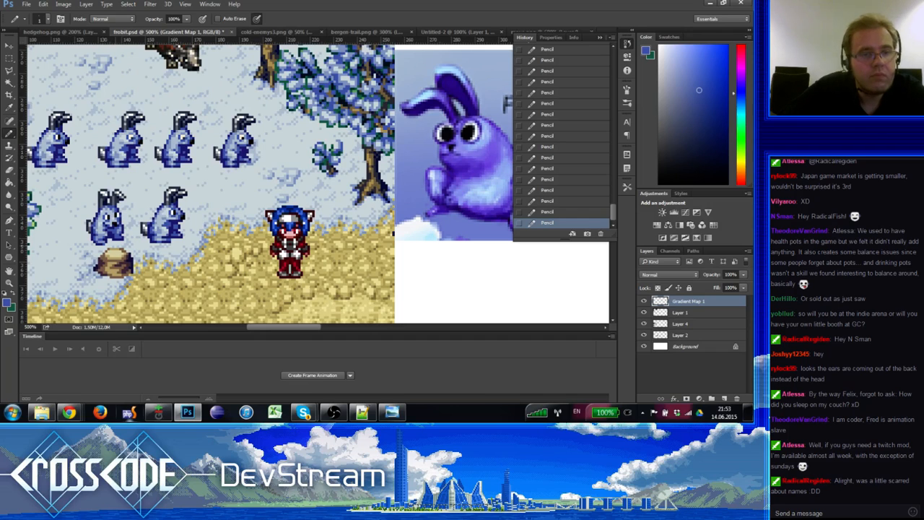
pyautogui.scroll(-1, 120, 254)
pyautogui.hscroll(3, 120, 254)
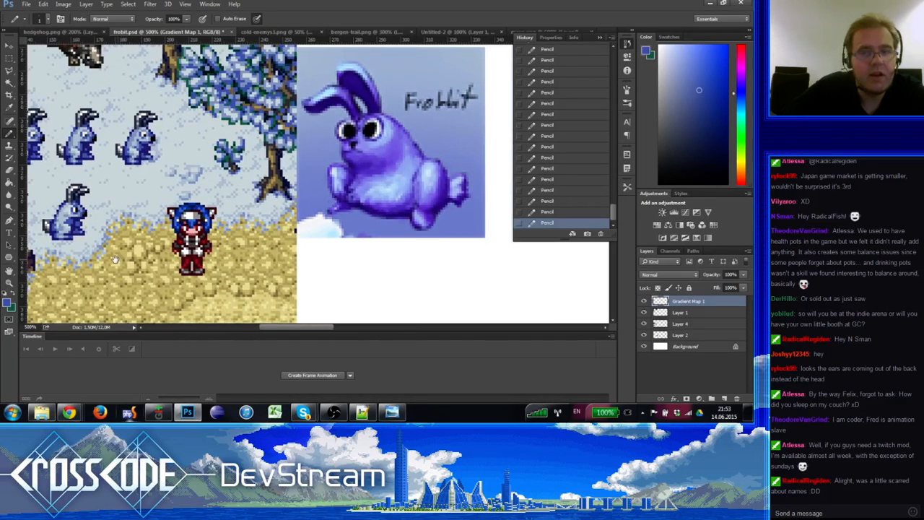
pyautogui.hscroll(-1, 153, 250)
pyautogui.hscroll(-2, 153, 250)
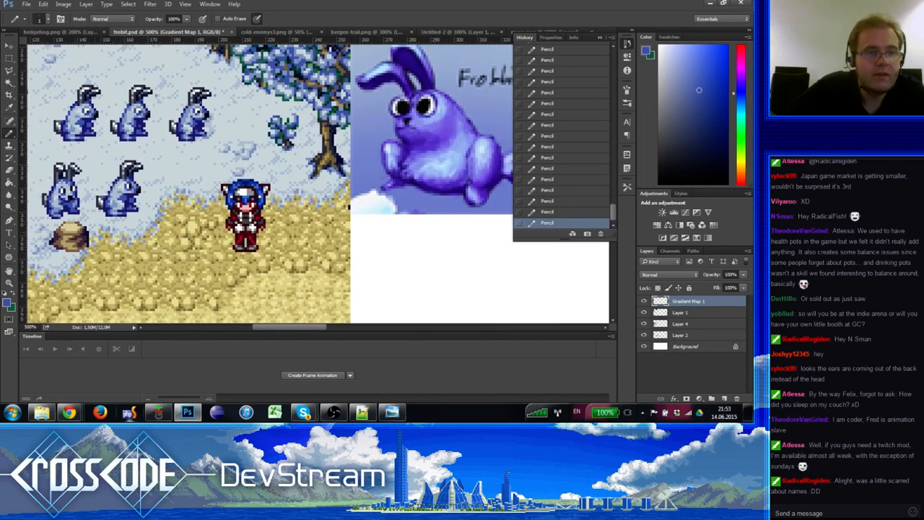
# Step: Retouch the front-facing rabbit's lower body with mid-blue, dark blue and grey-blue pixels sampled from the sprite
pyautogui.keyDown('alt'); pyautogui.click(65, 205); pyautogui.keyUp('alt')
pyautogui.keyDown('alt'); pyautogui.click(66, 205); pyautogui.keyUp('alt')
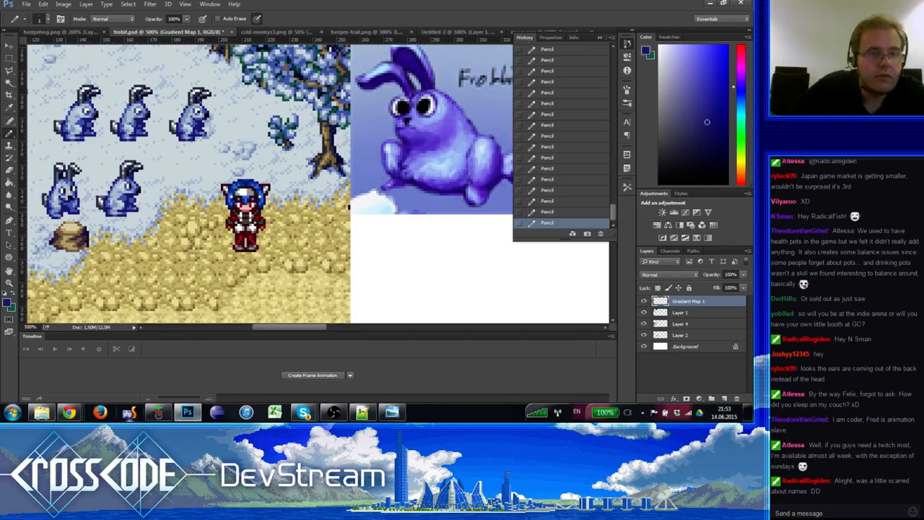
pyautogui.keyDown('alt'); pyautogui.click(68, 216); pyautogui.keyUp('alt')
pyautogui.click(57, 207)
pyautogui.keyDown('alt'); pyautogui.click(61, 210); pyautogui.keyUp('alt')
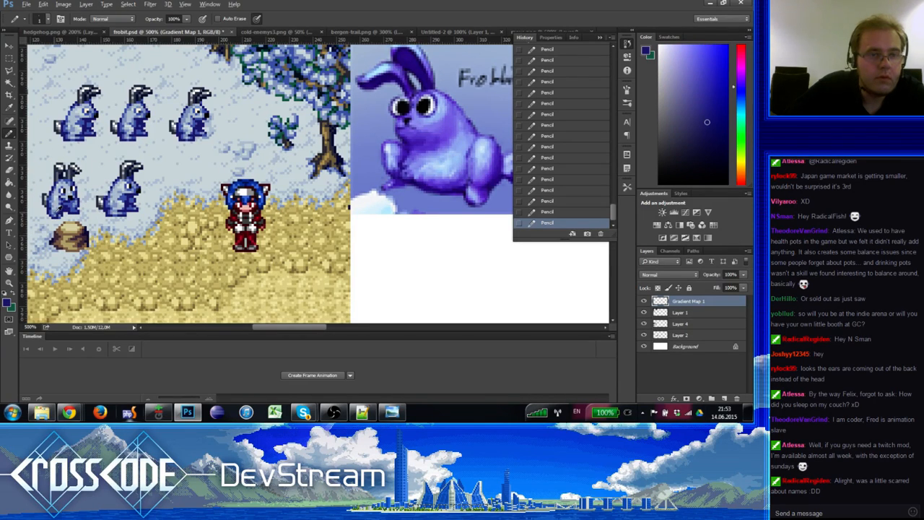
pyautogui.keyDown('alt'); pyautogui.click(62, 218); pyautogui.keyUp('alt')
pyautogui.keyDown('alt'); pyautogui.click(68, 208); pyautogui.keyUp('alt')
pyautogui.keyDown('alt'); pyautogui.click(59, 213); pyautogui.keyUp('alt')
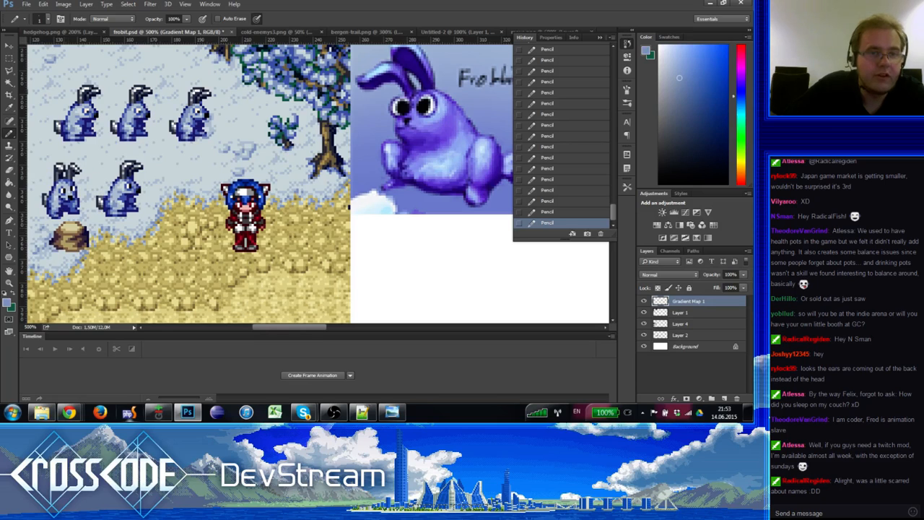
# Step: Rework the shading of the front-facing rabbit's belly and paws with dark blue, mid-blue, pale blue and grey-blue sampled nearby
pyautogui.moveTo(73, 236); pyautogui.dragTo(81, 240)
pyautogui.keyDown('alt'); pyautogui.click(75, 219); pyautogui.keyUp('alt')
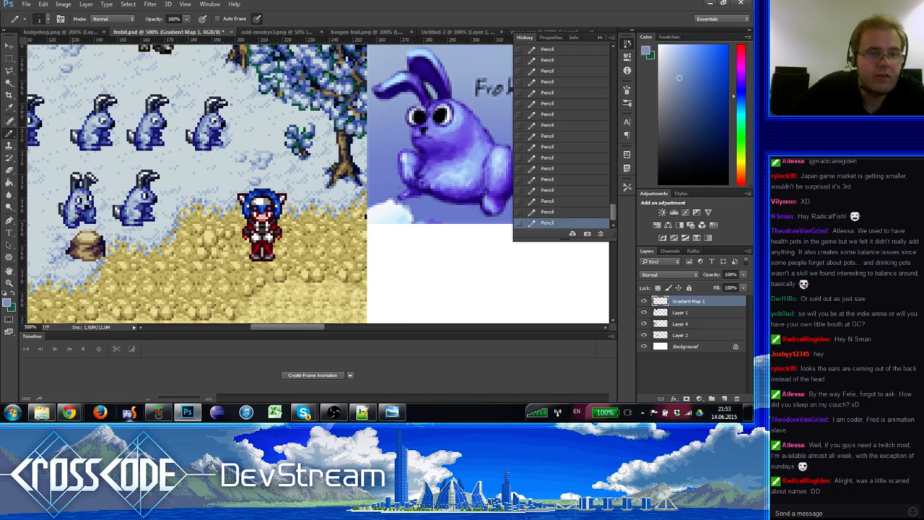
pyautogui.keyDown('alt'); pyautogui.click(78, 217); pyautogui.keyUp('alt')
pyautogui.keyDown('alt'); pyautogui.click(87, 217); pyautogui.keyUp('alt')
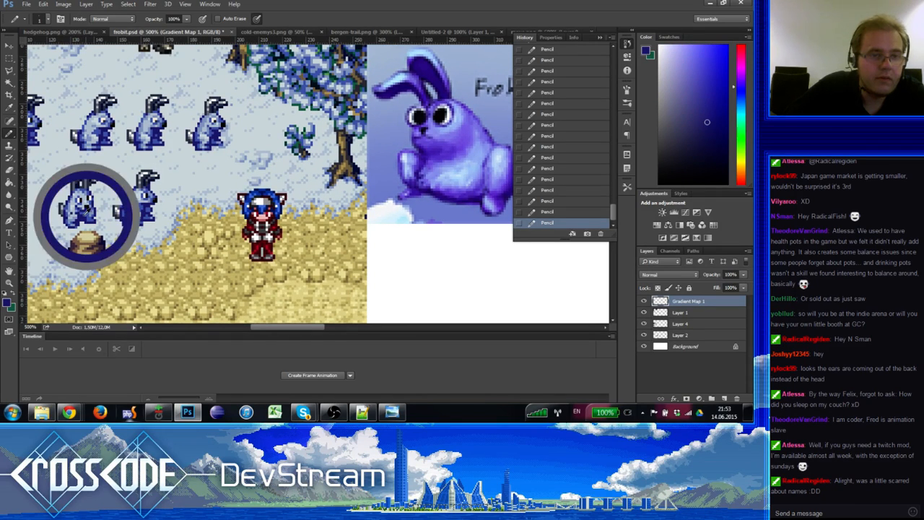
pyautogui.keyDown('alt'); pyautogui.click(87, 214); pyautogui.keyUp('alt')
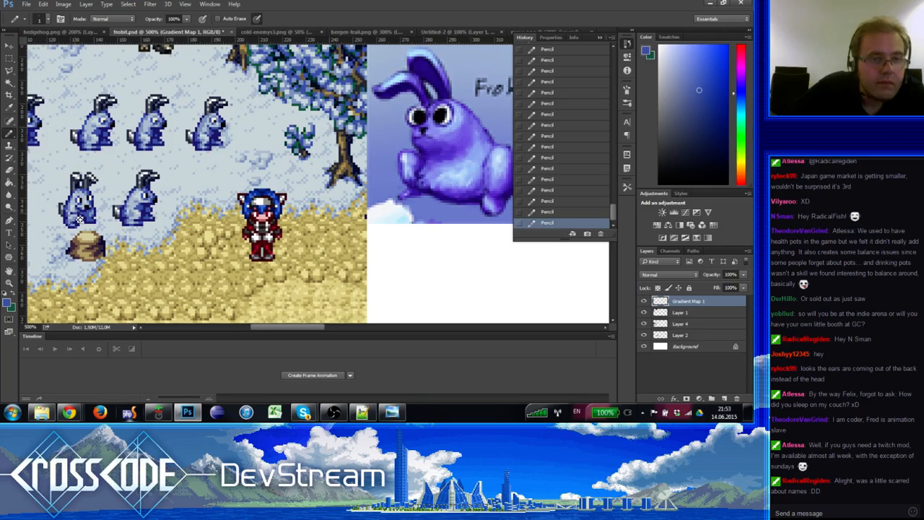
pyautogui.keyDown('alt'); pyautogui.click(87, 211); pyautogui.keyUp('alt')
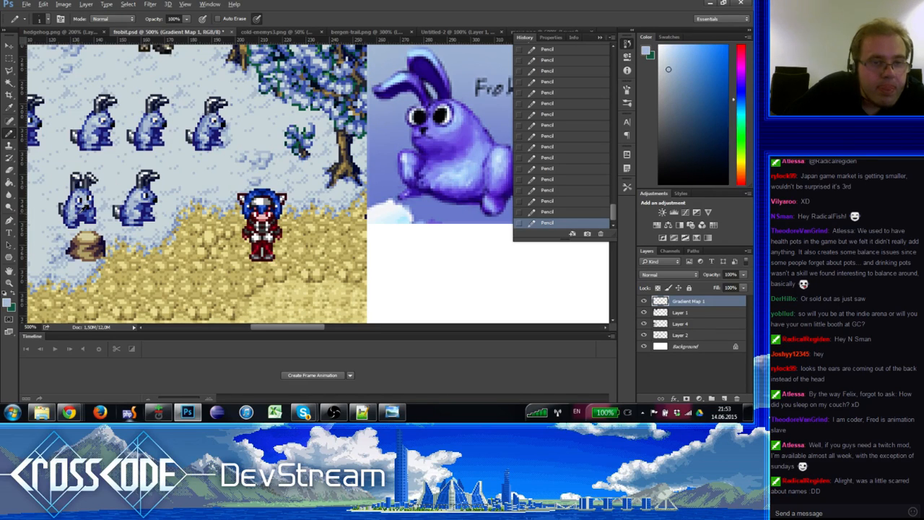
pyautogui.keyDown('alt'); pyautogui.click(81, 210); pyautogui.keyUp('alt')
pyautogui.keyDown('alt'); pyautogui.click(77, 217); pyautogui.keyUp('alt')
pyautogui.keyDown('alt'); pyautogui.click(78, 211); pyautogui.keyUp('alt')
pyautogui.keyDown('alt'); pyautogui.click(74, 211); pyautogui.keyUp('alt')
pyautogui.keyDown('alt'); pyautogui.click(78, 218); pyautogui.keyUp('alt')
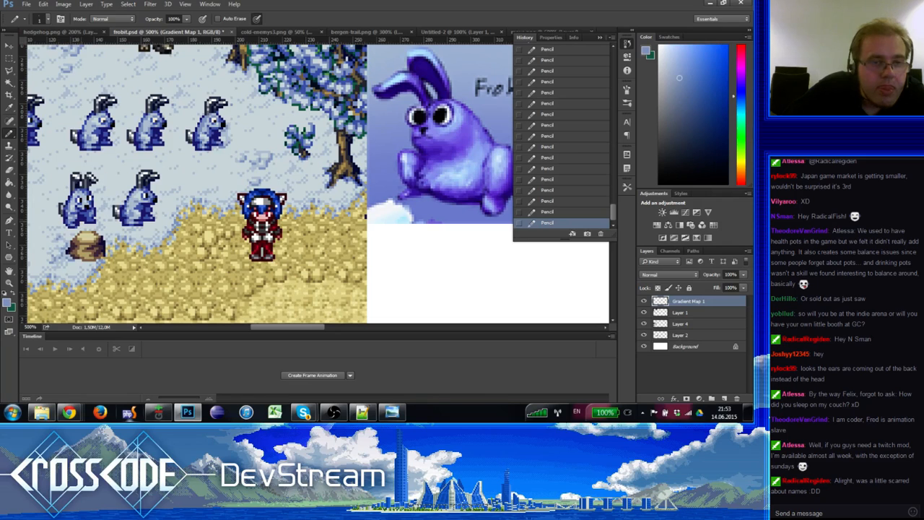
# Step: Select the front-facing rabbit's head and ears with the Rectangular Marquee, checking against the grid, and nudge them one pixel left
pyautogui.hscroll(-2, 87, 227)
pyautogui.hotkey('ctrl', "'")
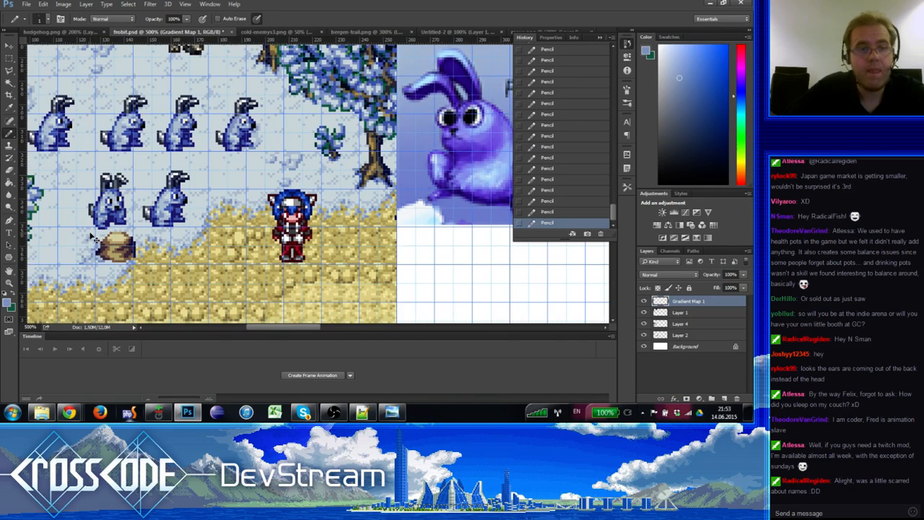
pyautogui.hscroll(-1, 99, 247)
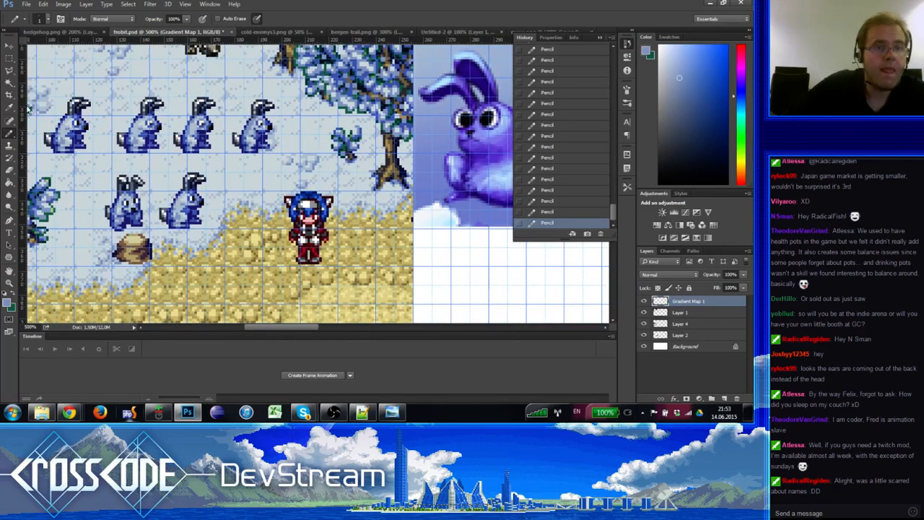
pyautogui.click(9, 58)
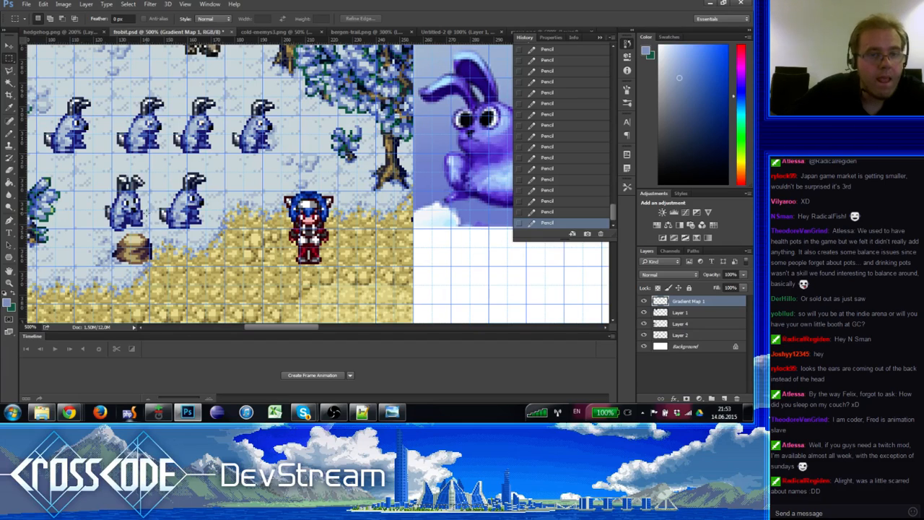
pyautogui.moveTo(112, 160)
pyautogui.mouseDown()
pyautogui.moveTo(150, 230)
pyautogui.moveTo(125, 213)
pyautogui.moveTo(112, 166)
pyautogui.mouseUp()
pyautogui.hotkey('ctrl', 'h')
pyautogui.keyDown('shift'); pyautogui.moveTo(137, 217); pyautogui.dragTo(127, 207); pyautogui.keyUp('shift')
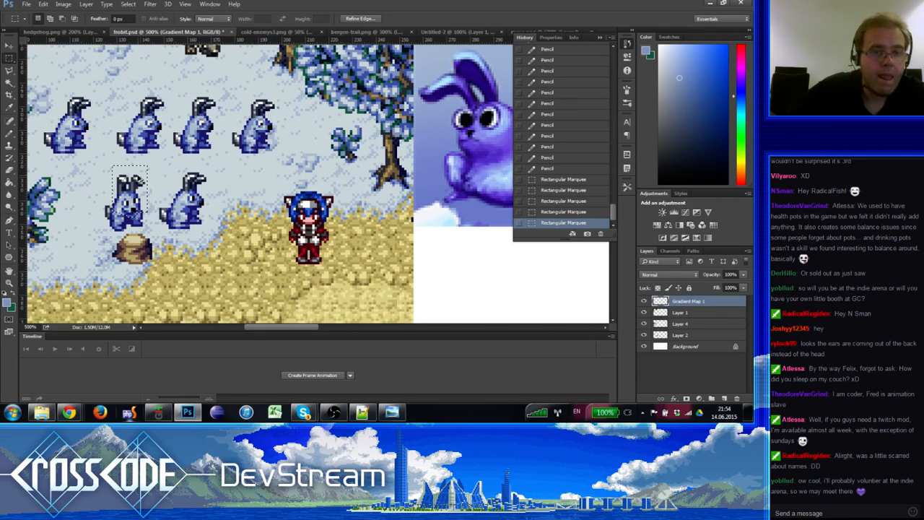
pyautogui.press('Left')
pyautogui.hotkey('ctrl', 'd')
# Step: Repair the front-facing rabbit's right shoulder with dark blue and mid-blue Pencil pixels and erase a stray pixel at its edge
pyautogui.moveTo(141, 225); pyautogui.dragTo(136, 225)
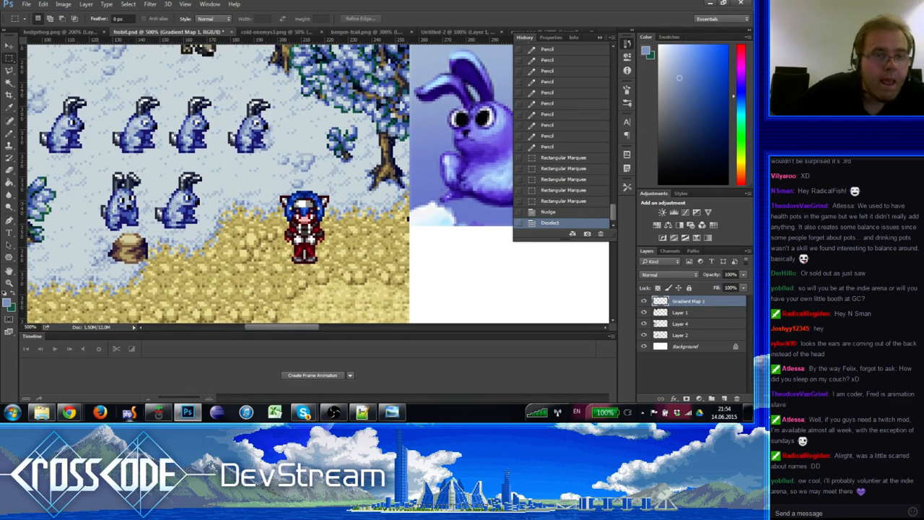
pyautogui.click(11, 135)
pyautogui.keyDown('alt'); pyautogui.click(134, 209); pyautogui.keyUp('alt')
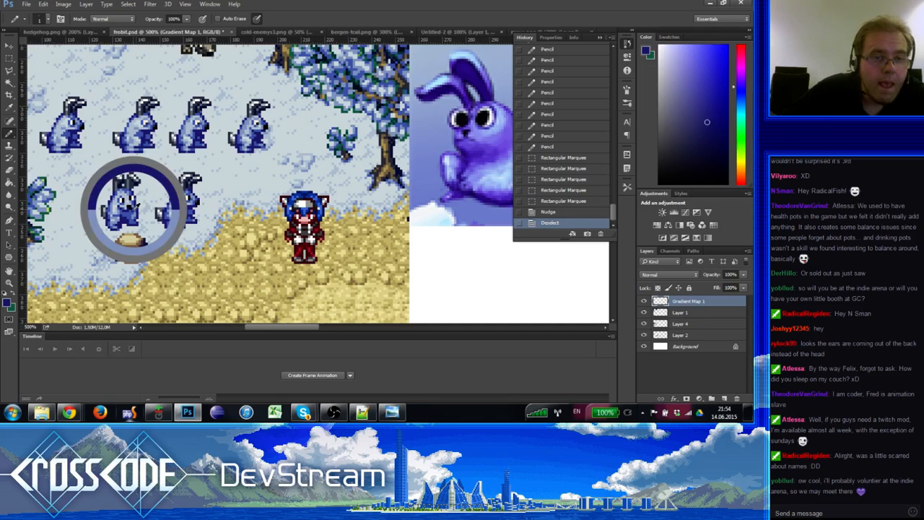
pyautogui.click(135, 208)
pyautogui.keyDown('alt'); pyautogui.click(133, 210); pyautogui.keyUp('alt')
pyautogui.click(135, 208)
pyautogui.press('e')
pyautogui.click(138, 208)
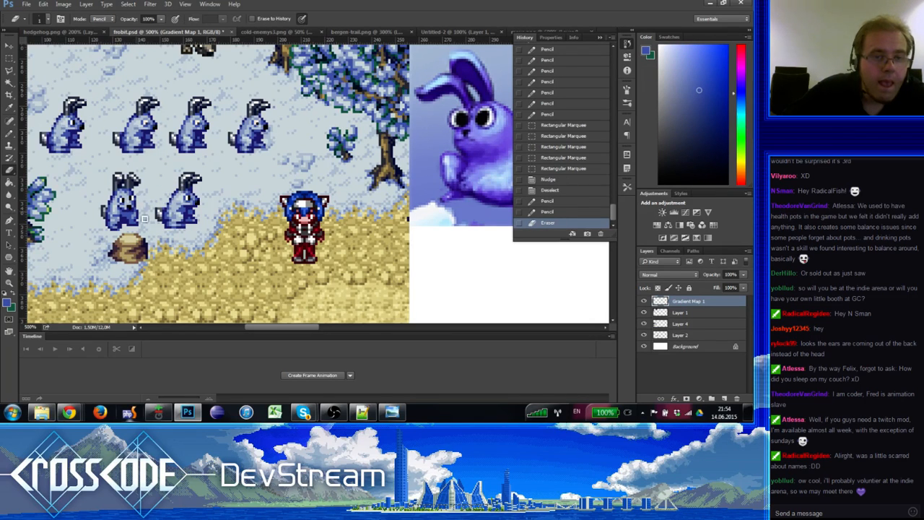
# Step: Adjust the outline along the front-facing rabbit's right side and foot with dark blue pixels
pyautogui.press('b')
pyautogui.keyDown('alt'); pyautogui.click(143, 216); pyautogui.keyUp('alt')
pyautogui.click(142, 208)
pyautogui.click(134, 223)
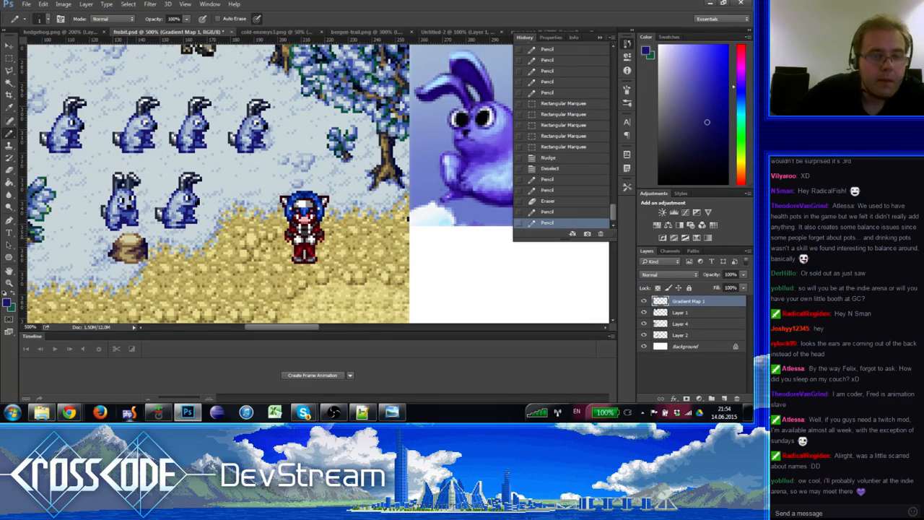
pyautogui.keyDown('alt'); pyautogui.click(133, 221); pyautogui.keyUp('alt')
pyautogui.click(133, 222)
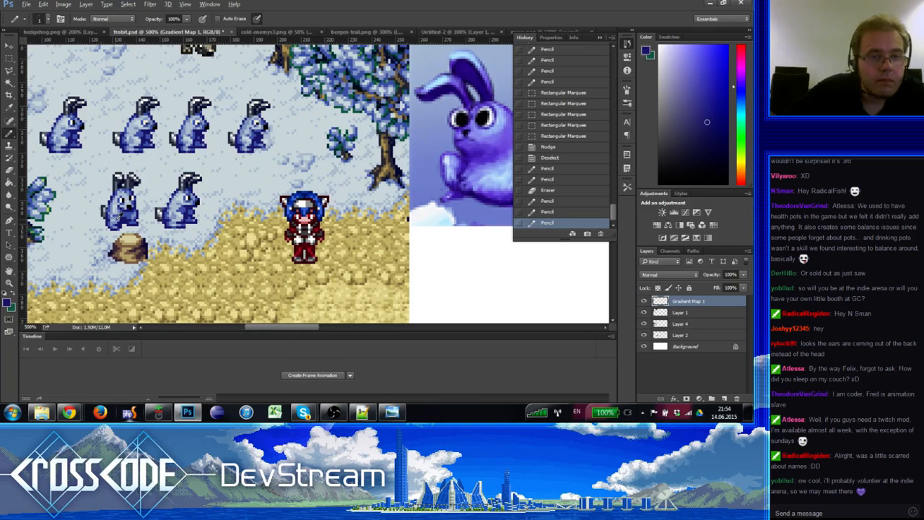
# Step: Reshade the front-facing rabbit's left haunch above the foot with mid-blue, grey-blue and pale blue pixels
pyautogui.keyDown('alt'); pyautogui.click(117, 218); pyautogui.keyUp('alt')
pyautogui.click(116, 217)
pyautogui.keyDown('alt'); pyautogui.click(116, 219); pyautogui.keyUp('alt')
pyautogui.click(115, 217)
pyautogui.keyDown('alt'); pyautogui.click(115, 217); pyautogui.keyUp('alt')
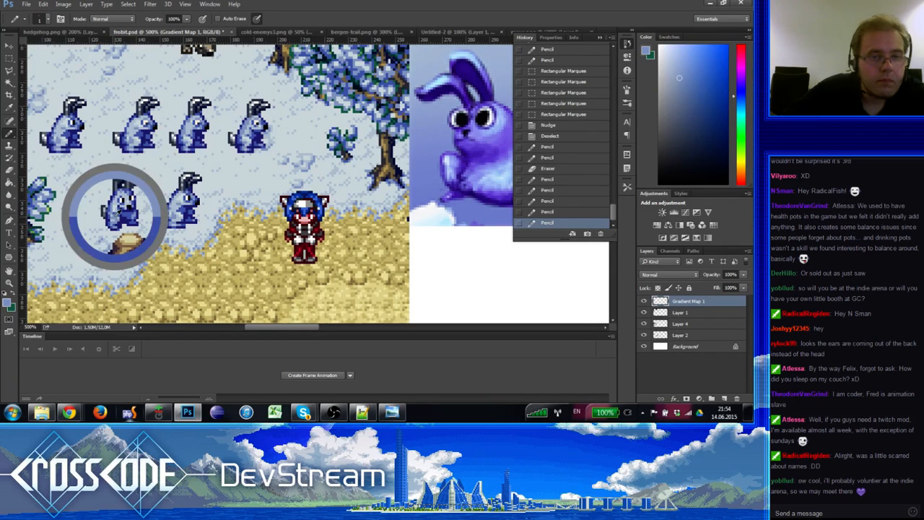
pyautogui.click(115, 217)
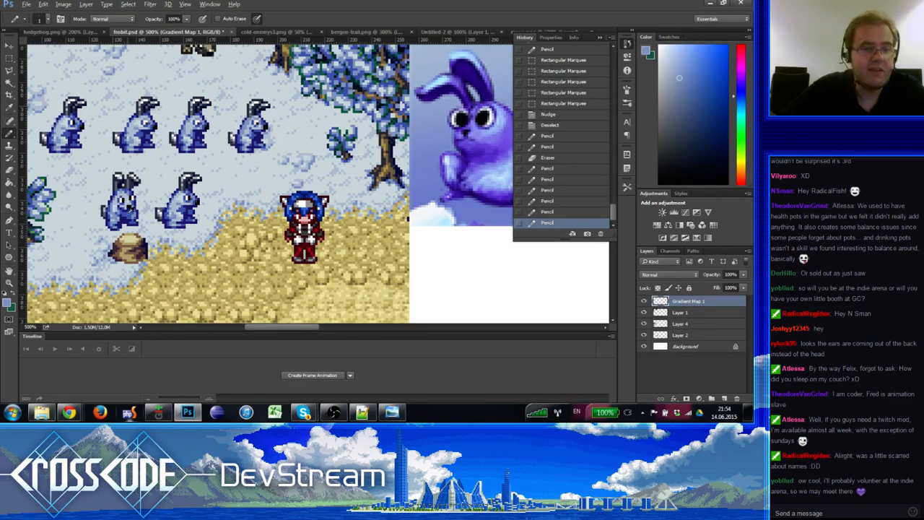
pyautogui.keyDown('alt'); pyautogui.click(116, 214); pyautogui.keyUp('alt')
pyautogui.click(115, 215)
pyautogui.keyDown('alt'); pyautogui.click(112, 217); pyautogui.keyUp('alt')
pyautogui.click(113, 219)
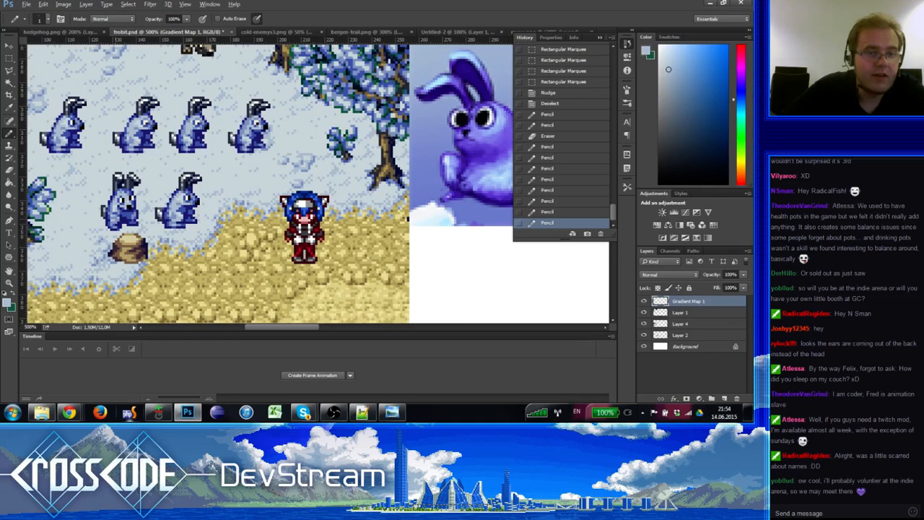
# Step: Refine the front-facing rabbit's left foot and adjoining belly with pale blue and grey-blue pixels
pyautogui.keyDown('alt'); pyautogui.click(115, 219); pyautogui.keyUp('alt')
pyautogui.click(113, 221)
pyautogui.click(114, 221)
pyautogui.keyDown('alt'); pyautogui.click(115, 216); pyautogui.keyUp('alt')
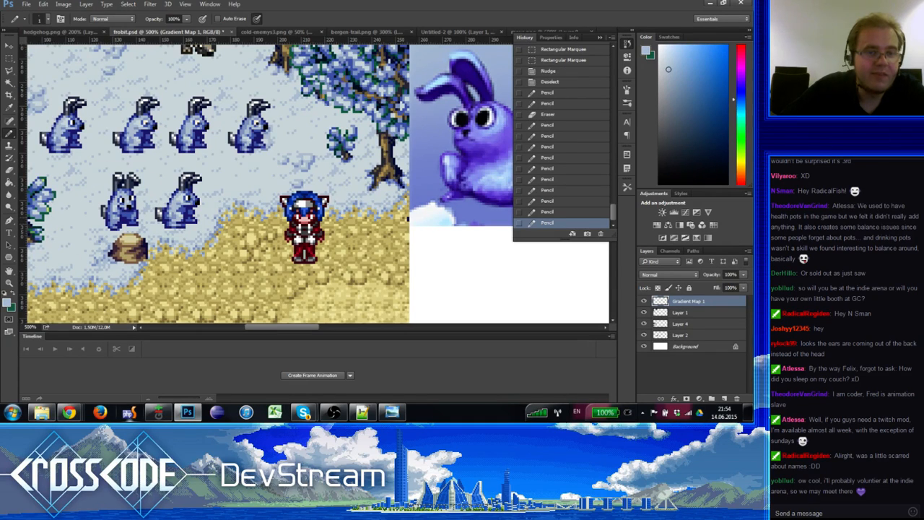
pyautogui.click(114, 218)
pyautogui.click(116, 220)
pyautogui.click(115, 221)
pyautogui.keyDown('alt'); pyautogui.click(112, 222); pyautogui.keyUp('alt')
pyautogui.click(117, 208)
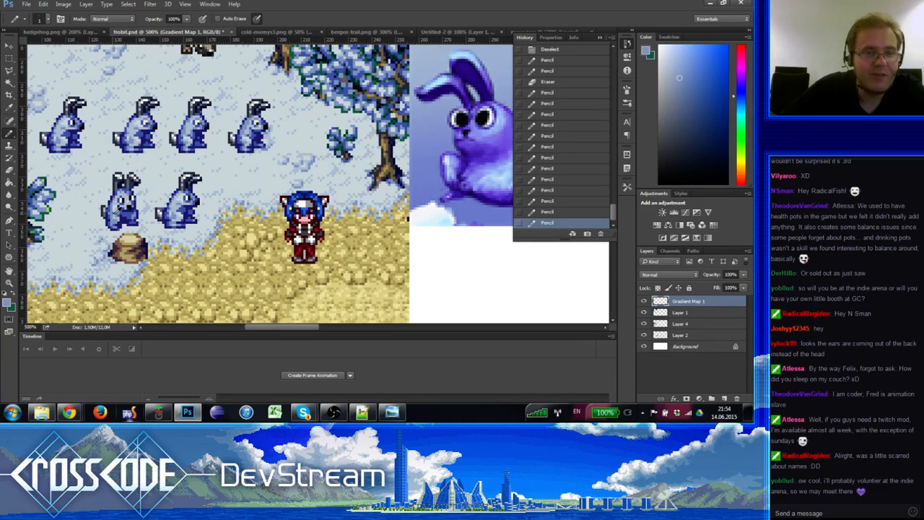
# Step: Define the area between the front-facing rabbit's paws and feet with dark blue and mid-blue pixels
pyautogui.keyDown('alt'); pyautogui.click(119, 217); pyautogui.keyUp('alt')
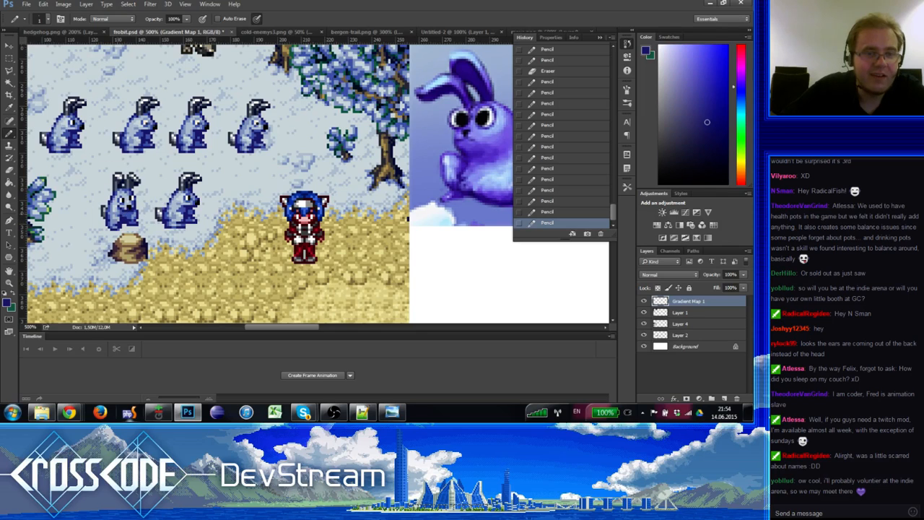
pyautogui.click(119, 215)
pyautogui.keyDown('alt'); pyautogui.click(122, 219); pyautogui.keyUp('alt')
pyautogui.click(121, 216)
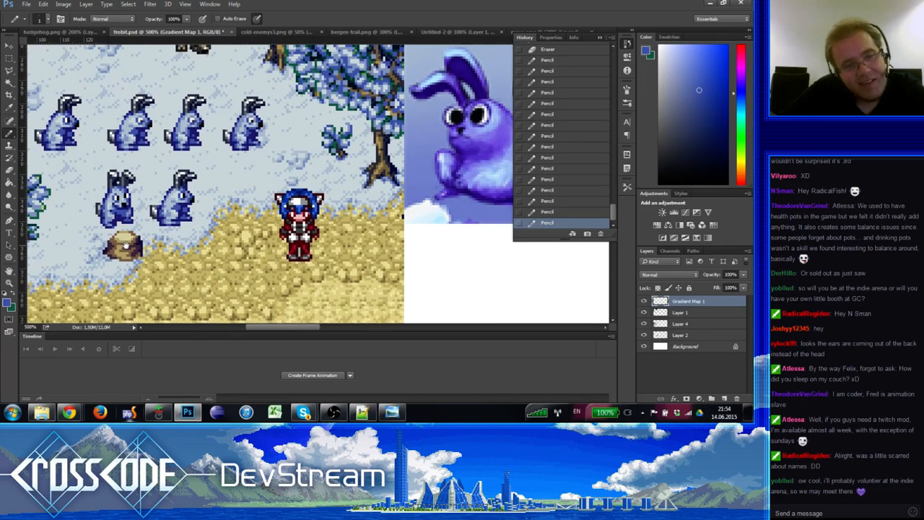
pyautogui.keyDown('alt'); pyautogui.click(127, 218); pyautogui.keyUp('alt')
pyautogui.click(127, 219)
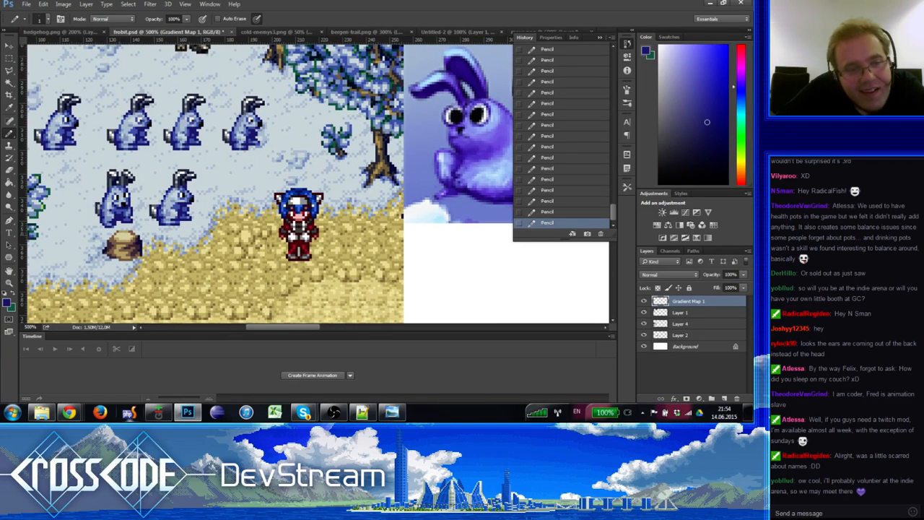
# Step: Retouch the front-facing rabbit's chest and front paws with mid-blue, dark blue and grey-blue sampled from the sprite
pyautogui.keyDown('alt'); pyautogui.click(115, 202); pyautogui.keyUp('alt')
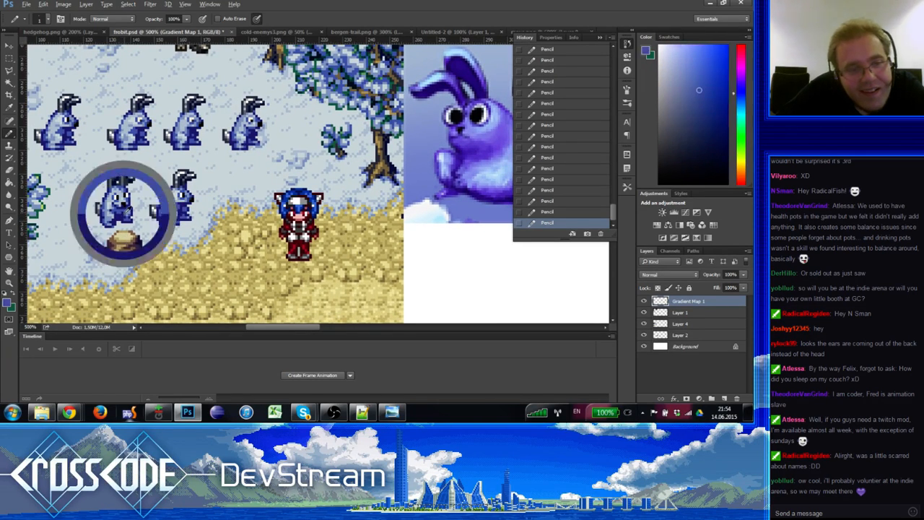
pyautogui.keyDown('alt'); pyautogui.click(119, 216); pyautogui.keyUp('alt')
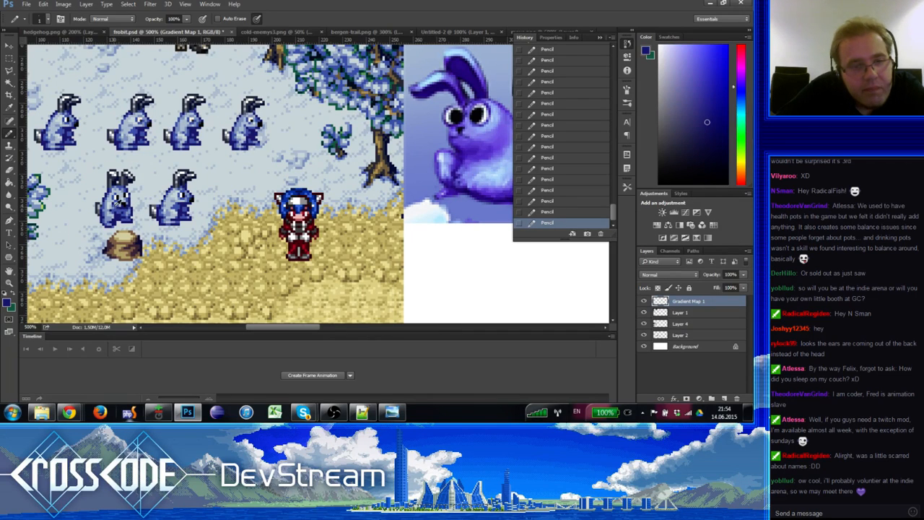
pyautogui.keyDown('alt'); pyautogui.click(116, 203); pyautogui.keyUp('alt')
pyautogui.keyDown('alt'); pyautogui.click(115, 205); pyautogui.keyUp('alt')
pyautogui.keyDown('alt'); pyautogui.click(120, 215); pyautogui.keyUp('alt')
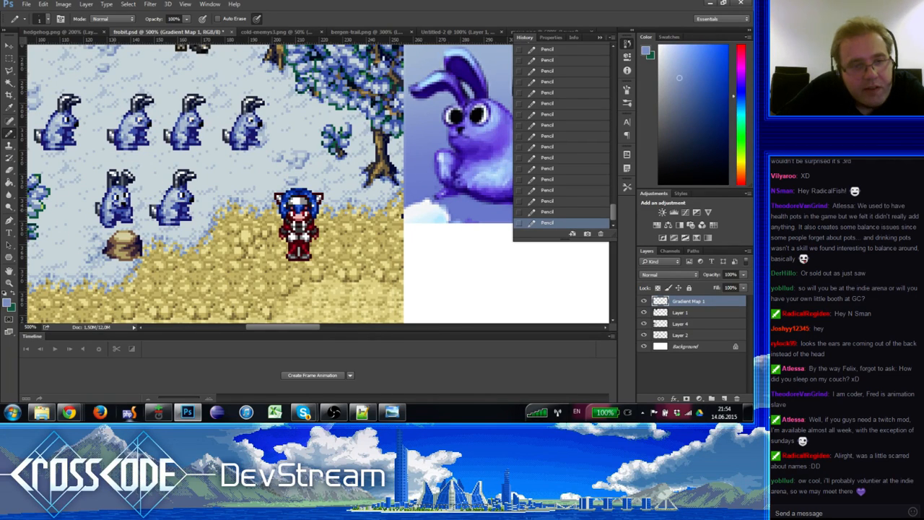
pyautogui.keyDown('alt'); pyautogui.click(119, 214); pyautogui.keyUp('alt')
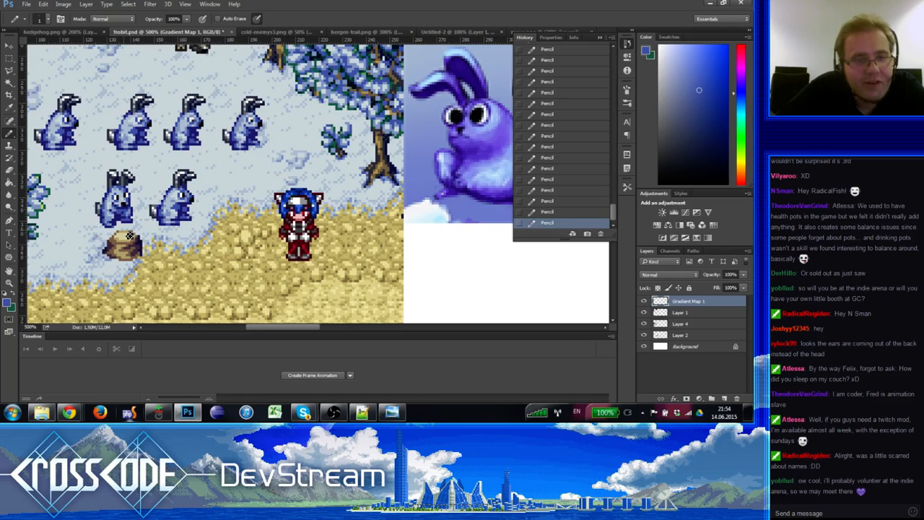
pyautogui.keyDown('alt'); pyautogui.click(117, 206); pyautogui.keyUp('alt')
pyautogui.keyDown('alt'); pyautogui.click(116, 211); pyautogui.keyUp('alt')
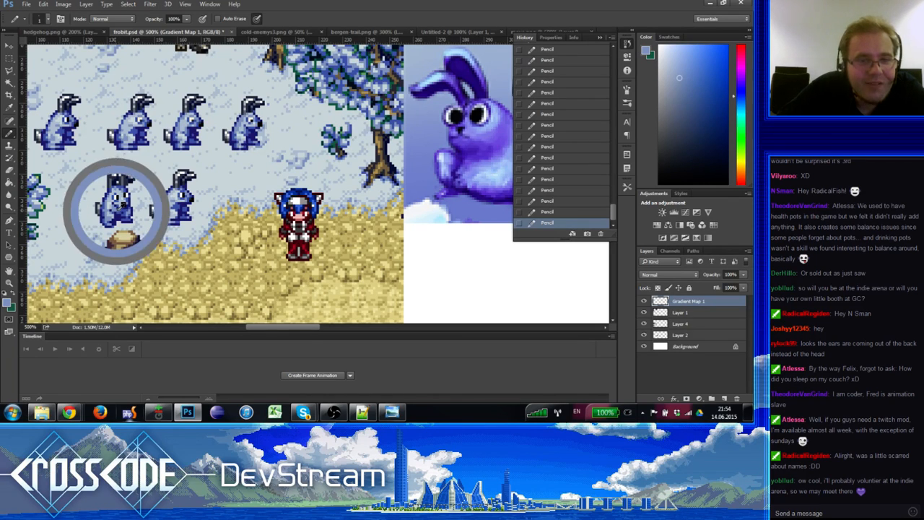
# Step: Touch up the front-facing rabbit's chest and face using dark blue, grey-blue, pale blue and near-white sampled from the sprite
pyautogui.keyDown('alt'); pyautogui.click(120, 215); pyautogui.keyUp('alt')
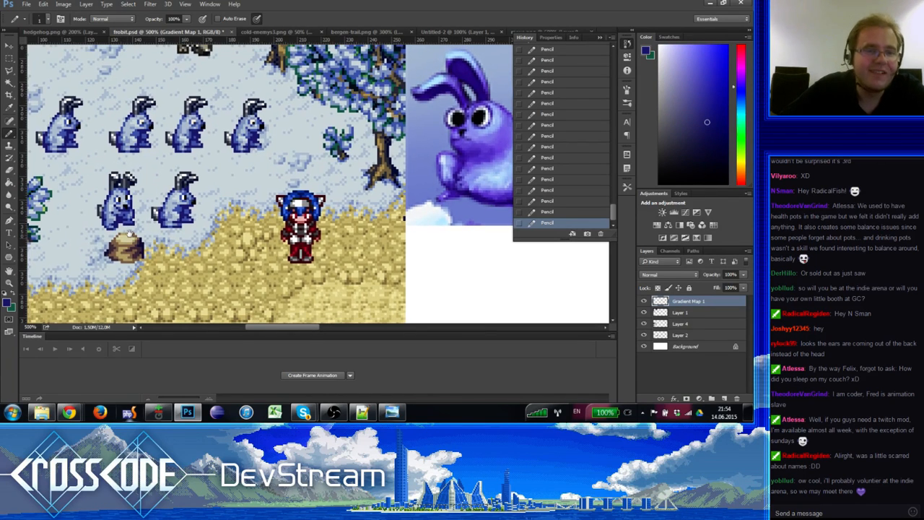
pyautogui.keyDown('alt'); pyautogui.click(121, 215); pyautogui.keyUp('alt')
pyautogui.keyDown('alt'); pyautogui.click(112, 207); pyautogui.keyUp('alt')
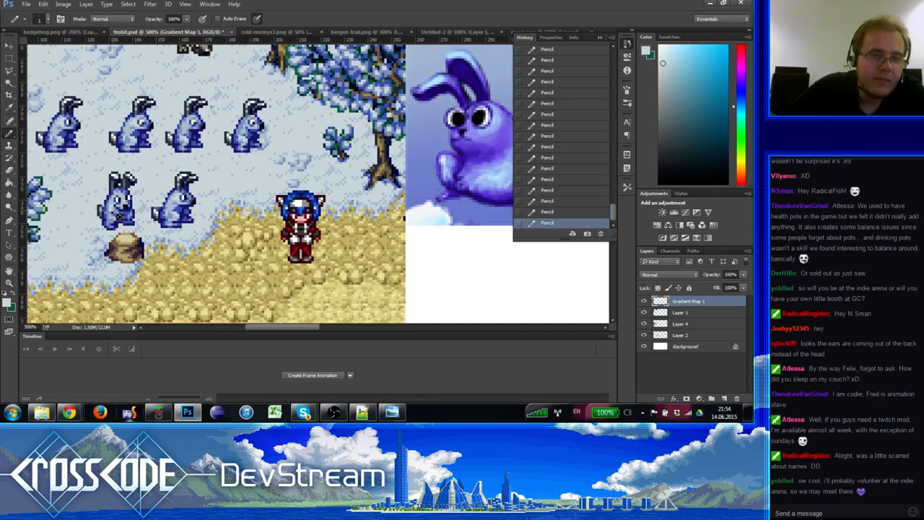
pyautogui.keyDown('alt'); pyautogui.click(113, 207); pyautogui.keyUp('alt')
pyautogui.moveTo(118, 235); pyautogui.dragTo(121, 239)
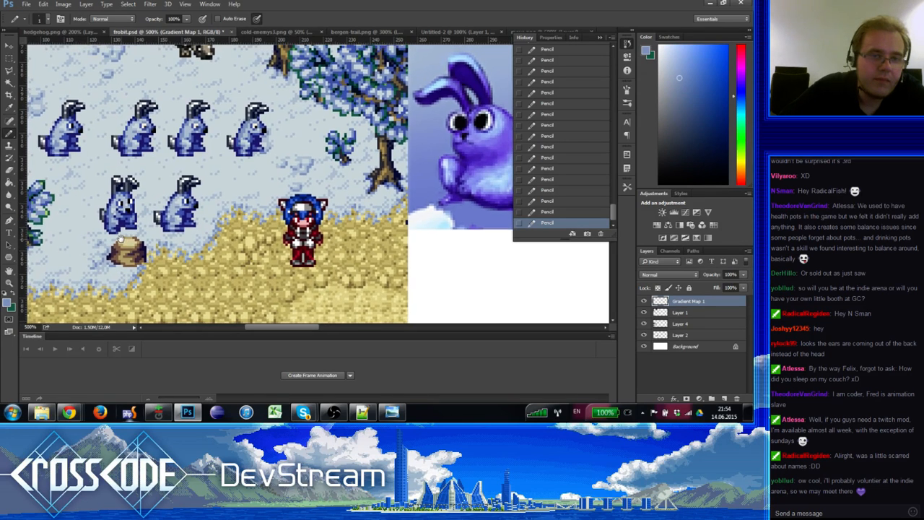
pyautogui.keyDown('alt'); pyautogui.click(117, 206); pyautogui.keyUp('alt')
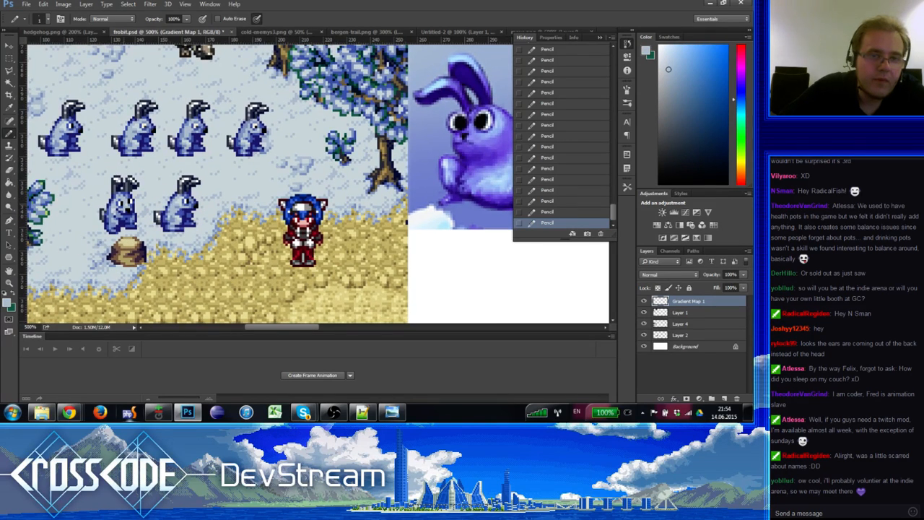
pyautogui.keyDown('alt'); pyautogui.click(129, 202); pyautogui.keyUp('alt')
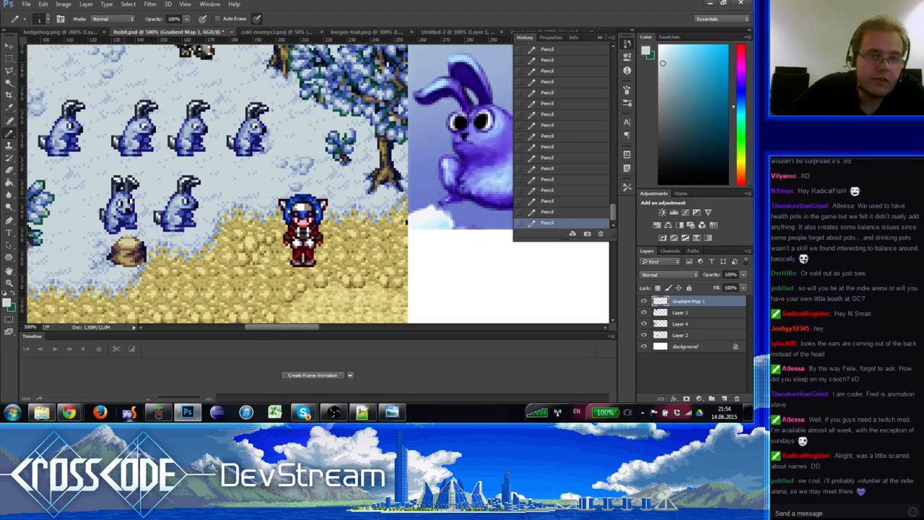
# Step: Touch up the front-facing rabbit's belly and paws with mid-blue and grey-blue sampled from the sprite
pyautogui.moveTo(126, 231); pyautogui.dragTo(126, 234)
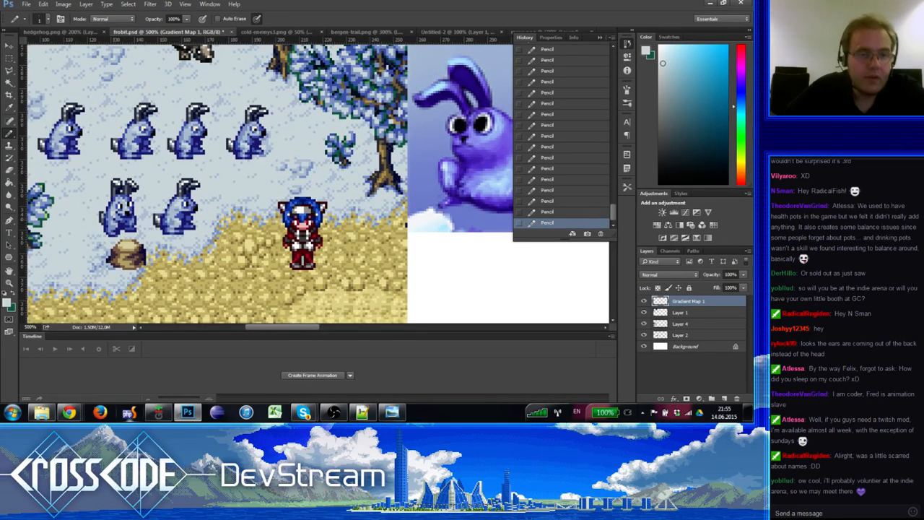
pyautogui.keyDown('alt'); pyautogui.click(122, 215); pyautogui.keyUp('alt')
pyautogui.keyDown('alt'); pyautogui.click(121, 220); pyautogui.keyUp('alt')
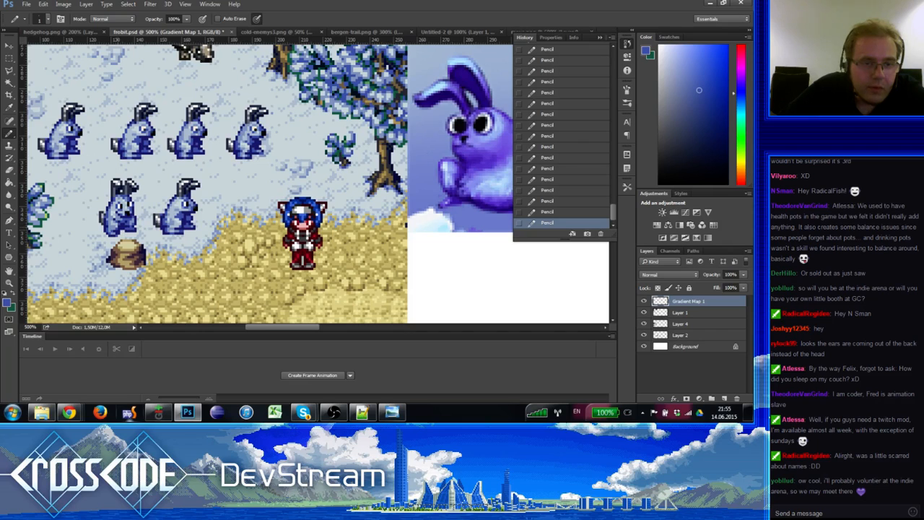
pyautogui.moveTo(125, 268); pyautogui.dragTo(143, 279)
pyautogui.keyDown('alt'); pyautogui.click(133, 235); pyautogui.keyUp('alt')
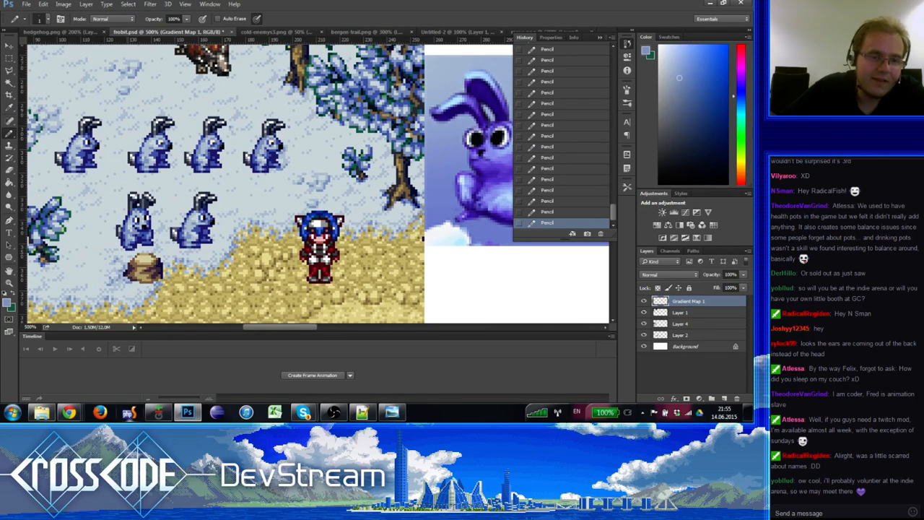
pyautogui.keyDown('alt'); pyautogui.click(138, 230); pyautogui.keyUp('alt')
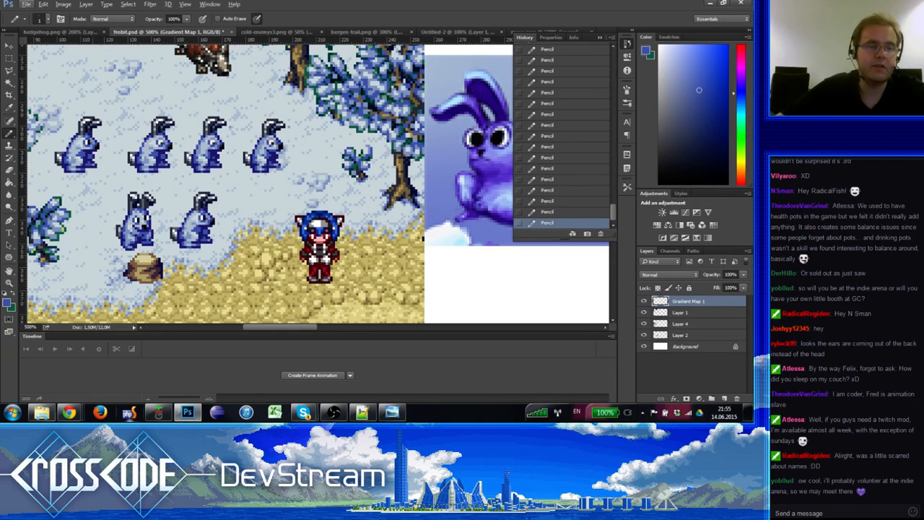
# Step: Examine the rabbit sprites at several magnifications against the snowy scene, the player character and the Frobbit reference artwork
pyautogui.press('z')
pyautogui.keyDown('alt'); pyautogui.click(74, 262); pyautogui.keyUp('alt')
pyautogui.keyDown('alt'); pyautogui.click(75, 262); pyautogui.keyUp('alt')
pyautogui.keyDown('alt'); pyautogui.click(74, 262); pyautogui.keyUp('alt')
pyautogui.keyDown('alt'); pyautogui.click(75, 262); pyautogui.keyUp('alt')
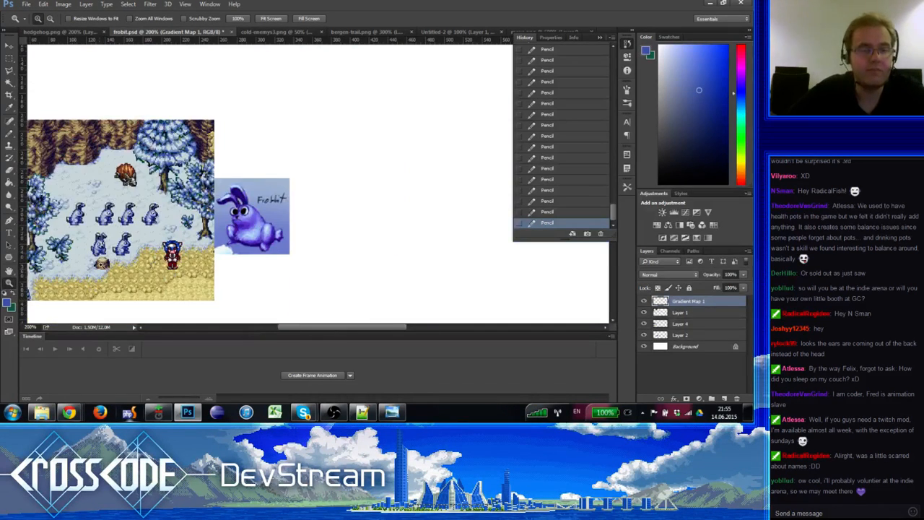
pyautogui.click(94, 263)
pyautogui.click(94, 263)
pyautogui.click(102, 249)
pyautogui.click(102, 250)
pyautogui.keyDown('alt'); pyautogui.click(101, 249); pyautogui.keyUp('alt')
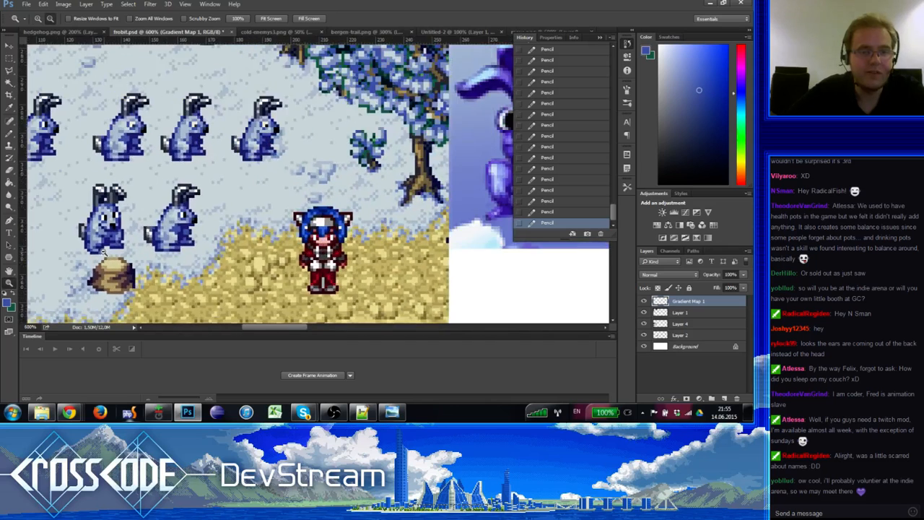
pyautogui.keyDown('alt'); pyautogui.click(102, 249); pyautogui.keyUp('alt')
pyautogui.hscroll(-2, 114, 264)
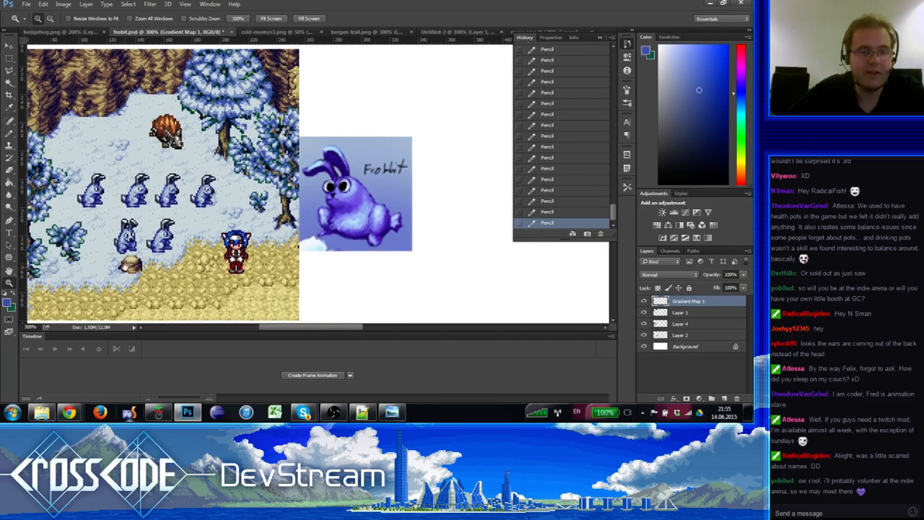
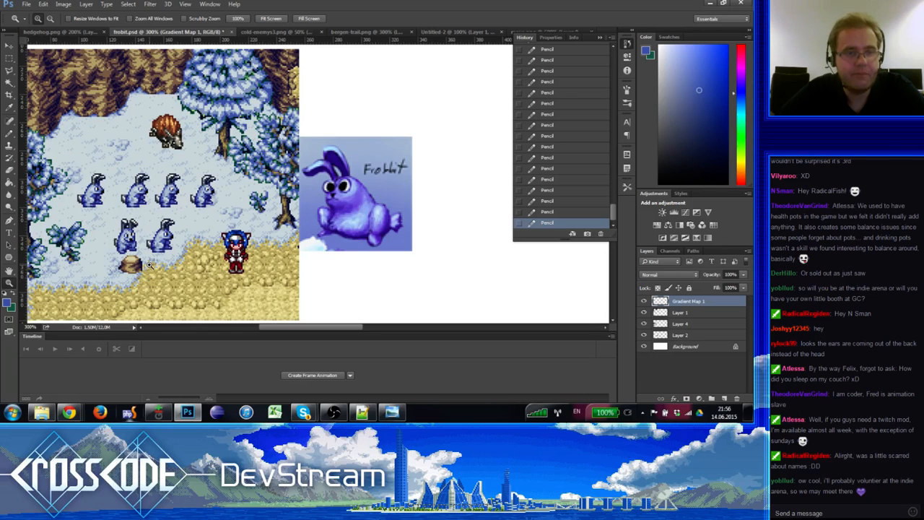
pyautogui.click(147, 240)
pyautogui.click(148, 240)
pyautogui.keyDown('alt'); pyautogui.click(147, 240); pyautogui.keyUp('alt')
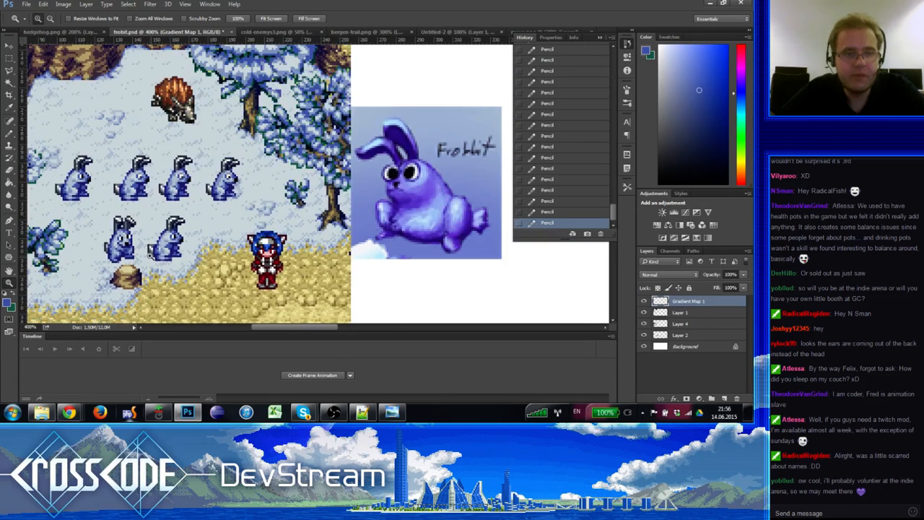
pyautogui.click(145, 242)
pyautogui.keyDown('alt'); pyautogui.click(135, 247); pyautogui.keyUp('alt')
pyautogui.keyDown('alt'); pyautogui.click(136, 247); pyautogui.keyUp('alt')
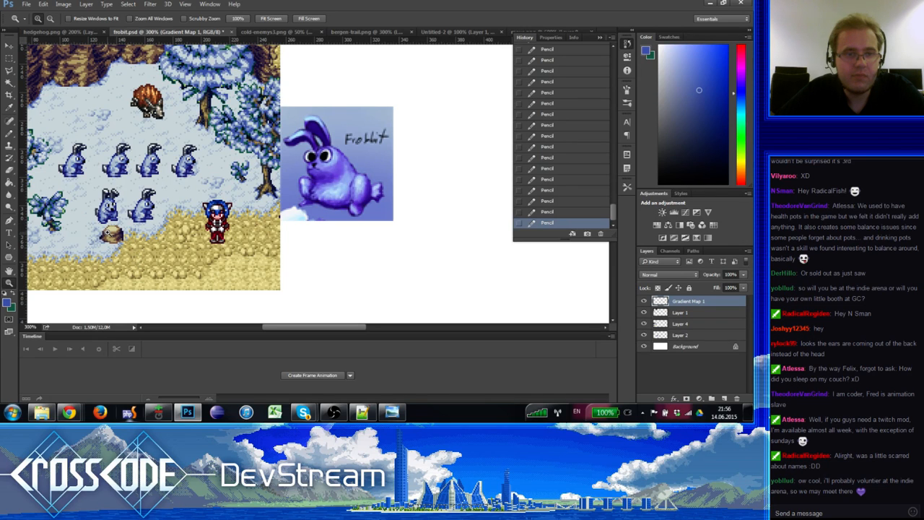
pyautogui.click(107, 228)
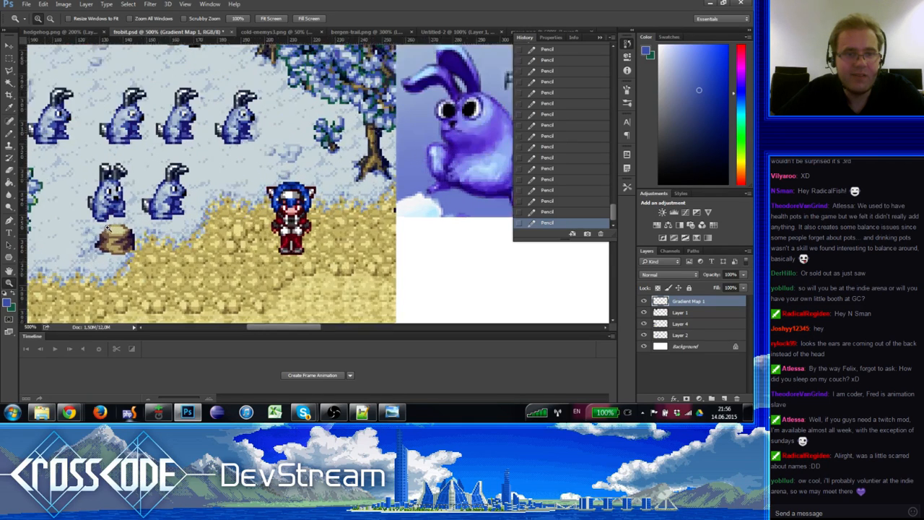
pyautogui.keyDown('alt'); pyautogui.click(107, 228); pyautogui.keyUp('alt')
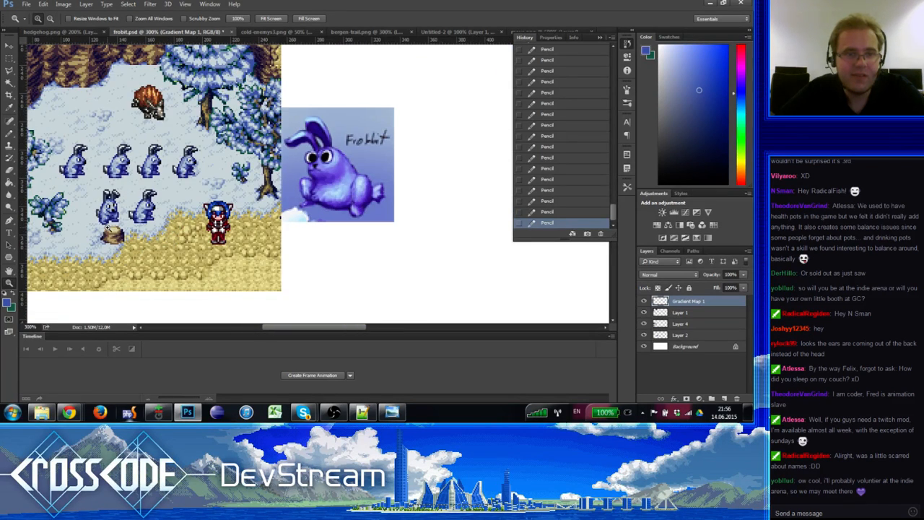
pyautogui.click(106, 228)
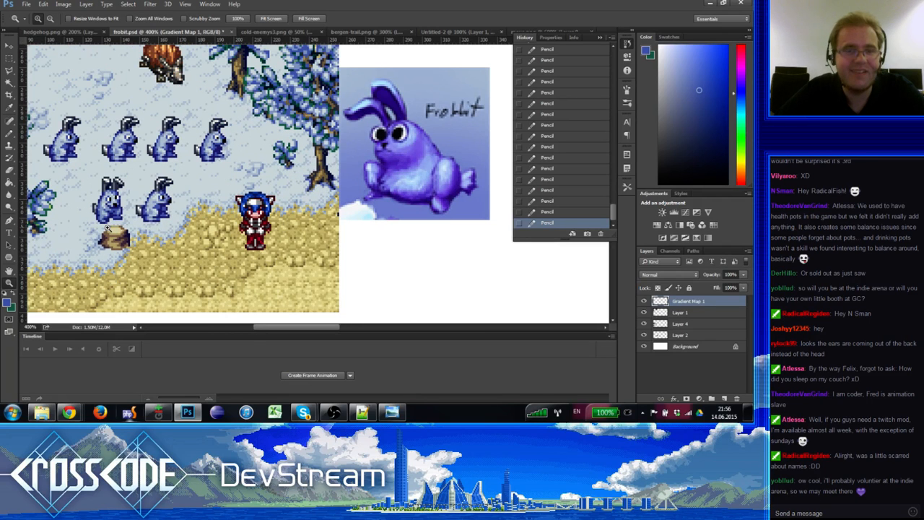
pyautogui.click(108, 151)
pyautogui.keyDown('alt'); pyautogui.click(109, 152); pyautogui.keyUp('alt')
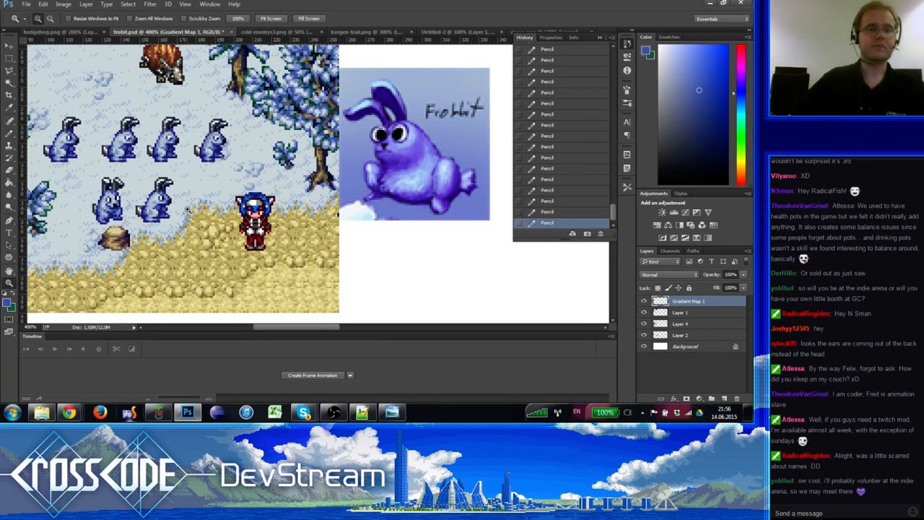
# Step: Show the grid and retouch the eye of the second rabbit in the lower row with a near-white pixel
pyautogui.click(129, 190)
pyautogui.click(129, 190)
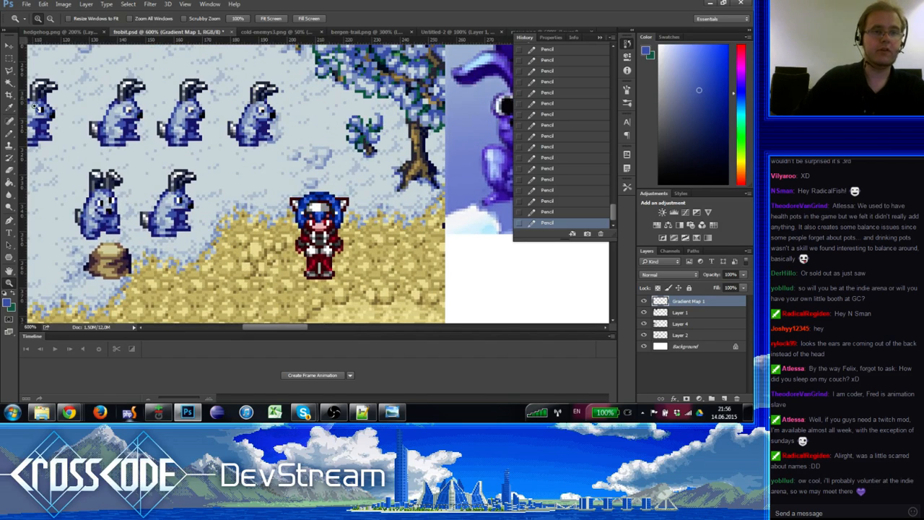
pyautogui.press('m')
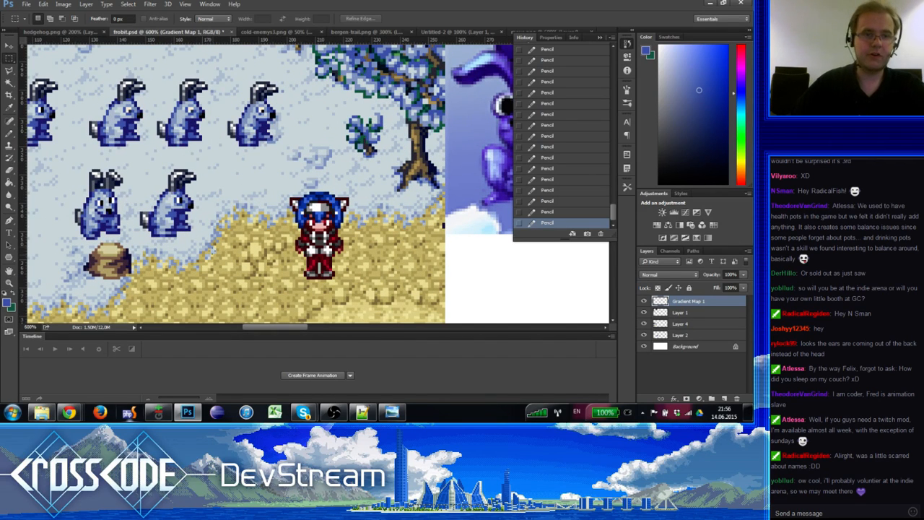
pyautogui.moveTo(132, 156); pyautogui.dragTo(213, 256)
pyautogui.press('b')
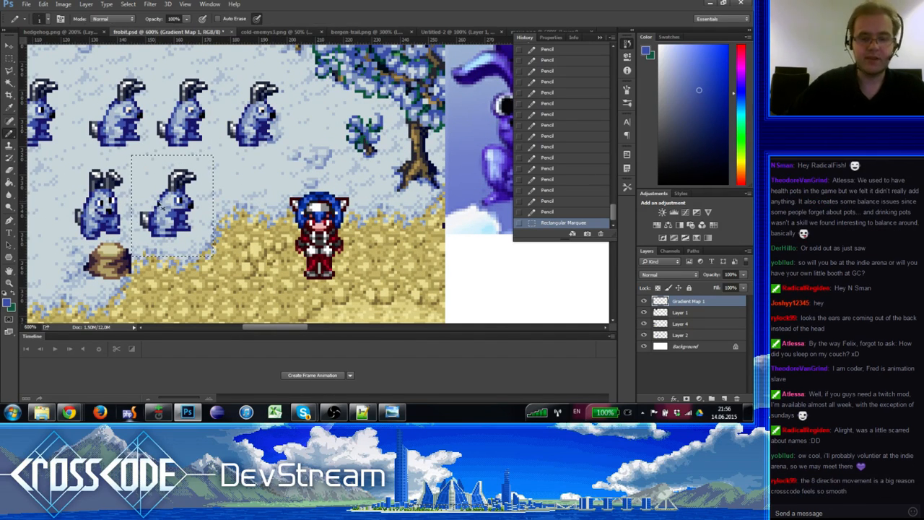
pyautogui.hotkey('ctrl', "'")
pyautogui.keyDown('alt'); pyautogui.click(177, 200); pyautogui.keyUp('alt')
pyautogui.click(177, 199)
pyautogui.hotkey('ctrl', 'd')
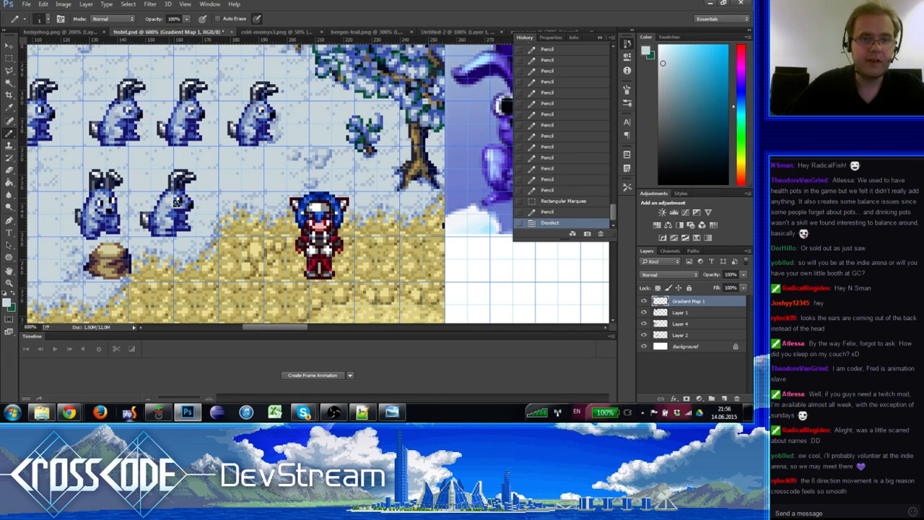
# Step: Block in a solid mid-blue, egg-shaped body for a third rabbit in the lower row and hide the grid
pyautogui.keyDown('alt'); pyautogui.click(165, 192); pyautogui.keyUp('alt')
pyautogui.moveTo(227, 196)
pyautogui.mouseDown()
pyautogui.moveTo(228, 211)
pyautogui.moveTo(230, 200)
pyautogui.moveTo(246, 219)
pyautogui.moveTo(214, 209)
pyautogui.moveTo(223, 219)
pyautogui.mouseUp()
pyautogui.hotkey('ctrl', "'")
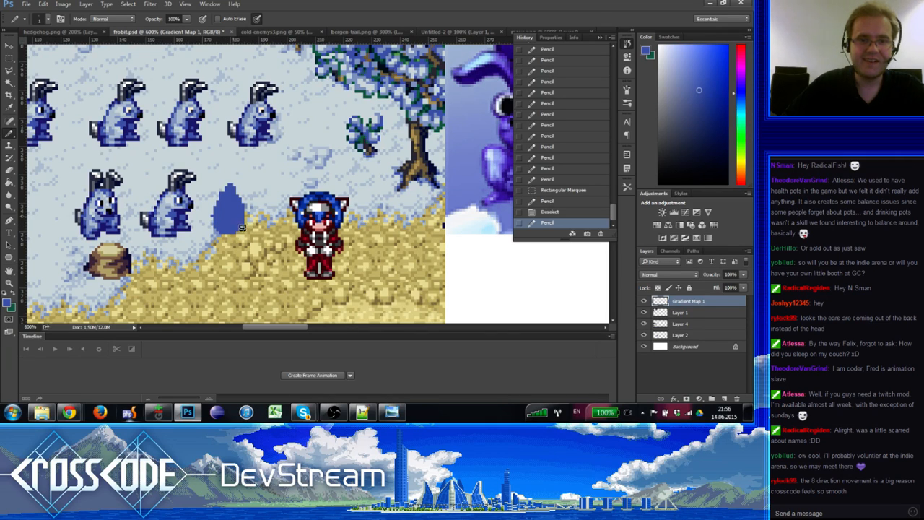
pyautogui.click(247, 219)
pyautogui.click(243, 199)
pyautogui.click(244, 198)
pyautogui.click(248, 210)
pyautogui.click(246, 203)
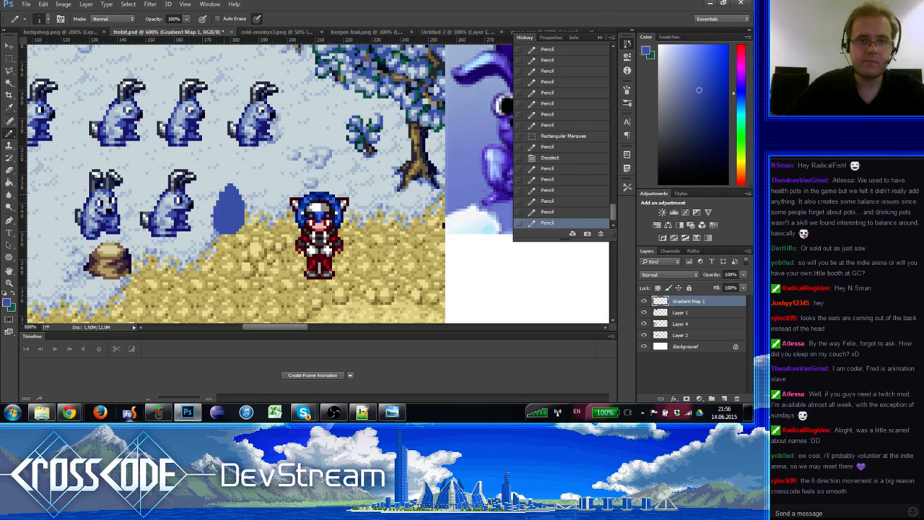
# Step: Refine the new rabbit's silhouette by trimming the head's edge and widening the shoulders and base in mid-blue
pyautogui.press('e')
pyautogui.click(222, 194)
pyautogui.press('b')
pyautogui.keyDown('alt'); pyautogui.click(225, 200); pyautogui.keyUp('alt')
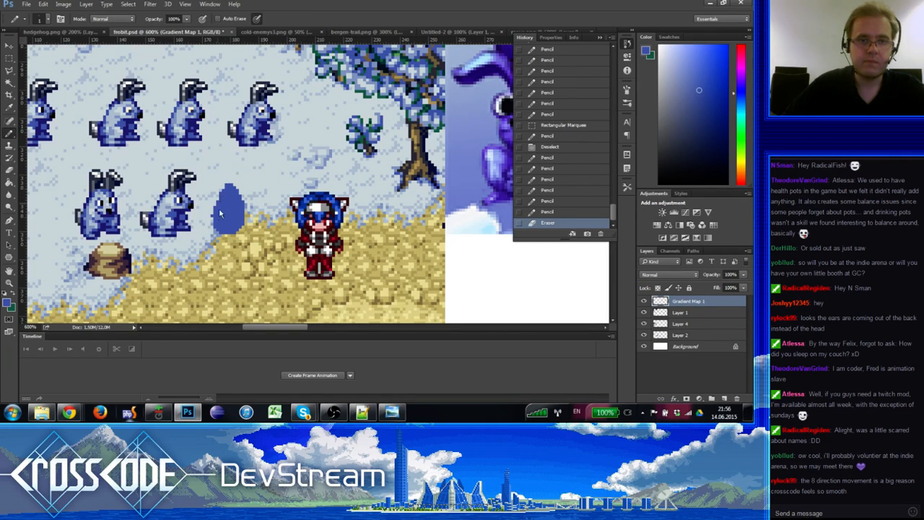
pyautogui.click(222, 192)
pyautogui.click(219, 198)
pyautogui.click(226, 232)
pyautogui.click(232, 234)
pyautogui.moveTo(243, 232); pyautogui.dragTo(251, 224)
pyautogui.click(249, 225)
pyautogui.click(218, 230)
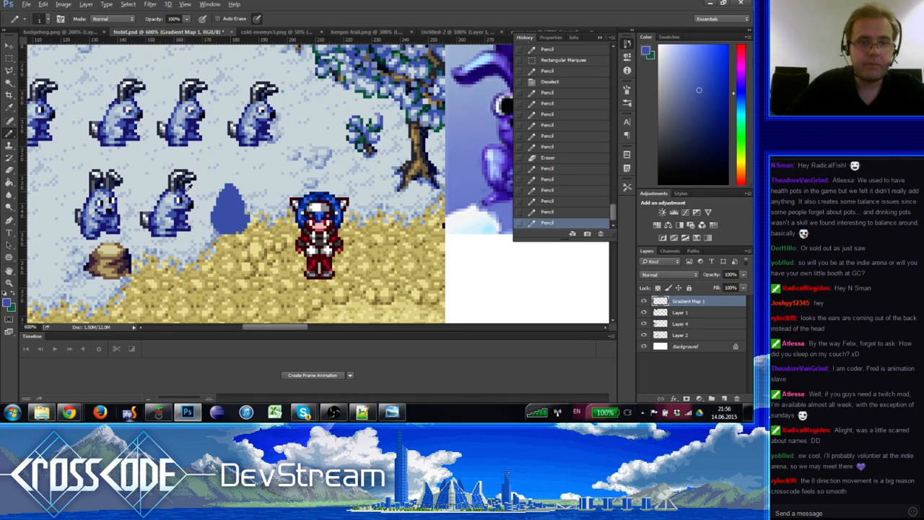
# Step: Draw two dark navy ears on top of the new rabbit's head and clean up stray pixels around them
pyautogui.keyDown('alt'); pyautogui.click(178, 182); pyautogui.keyUp('alt')
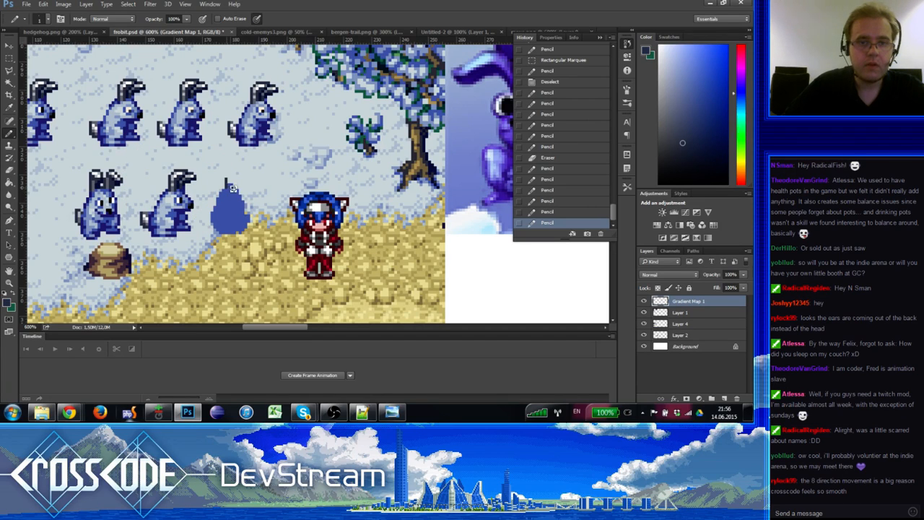
pyautogui.moveTo(230, 190)
pyautogui.mouseDown()
pyautogui.moveTo(233, 176)
pyautogui.moveTo(251, 179)
pyautogui.mouseUp()
pyautogui.press('e')
pyautogui.click(236, 178)
pyautogui.press('b')
pyautogui.click(228, 190)
pyautogui.keyDown('alt'); pyautogui.click(225, 183); pyautogui.keyUp('alt')
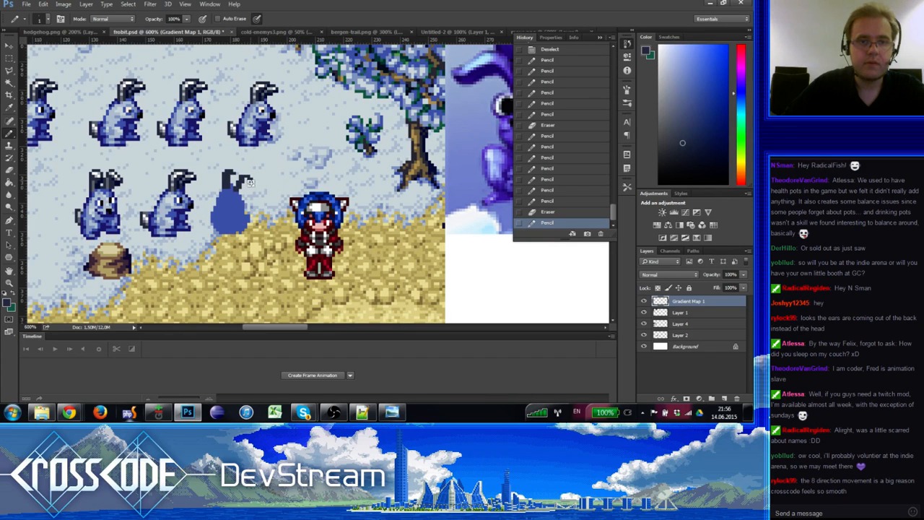
pyautogui.click(241, 194)
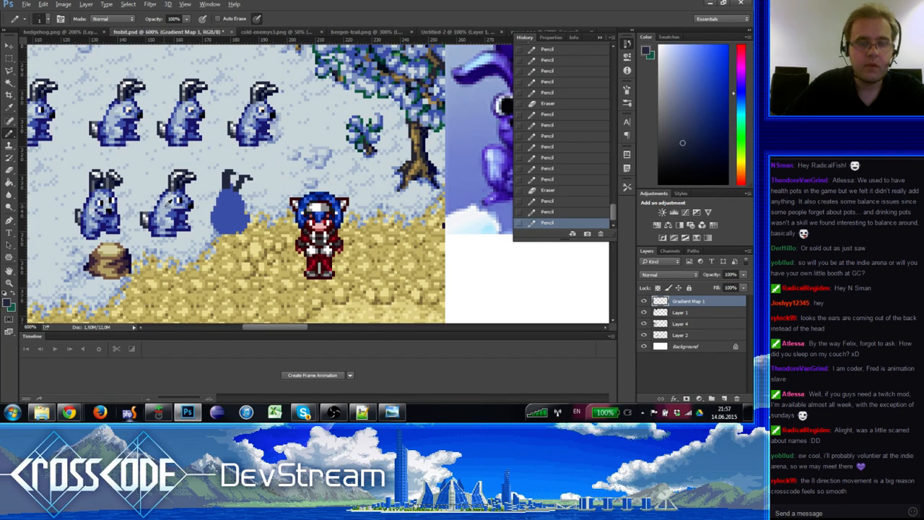
# Step: Start shading the new rabbit's head with pale blue and mid-blue sampled from the neighbouring rabbit
pyautogui.keyDown('alt'); pyautogui.click(167, 206); pyautogui.keyUp('alt')
pyautogui.moveTo(228, 203)
pyautogui.mouseDown()
pyautogui.moveTo(234, 196)
pyautogui.moveTo(230, 203)
pyautogui.mouseUp()
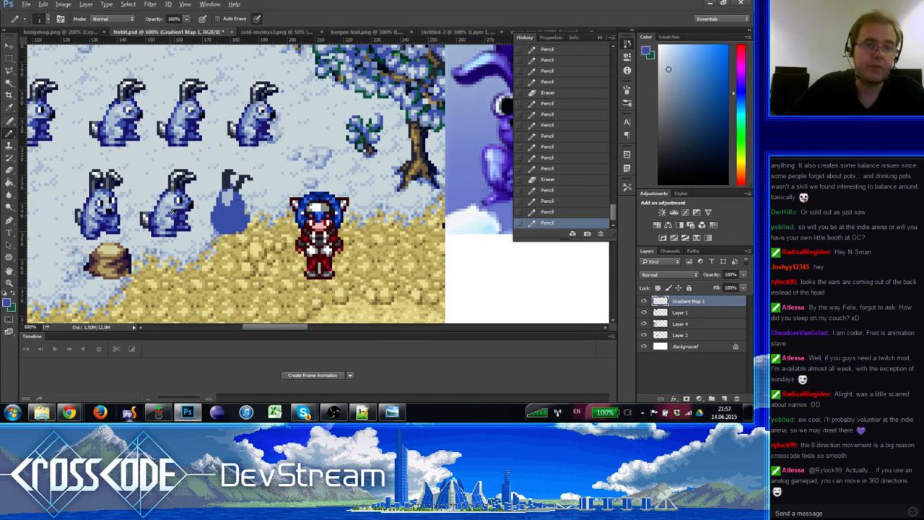
pyautogui.keyDown('alt'); pyautogui.click(172, 214); pyautogui.keyUp('alt')
pyautogui.keyDown('alt'); pyautogui.click(163, 209); pyautogui.keyUp('alt')
pyautogui.moveTo(227, 210)
pyautogui.mouseDown()
pyautogui.moveTo(237, 200)
pyautogui.moveTo(220, 205)
pyautogui.mouseUp()
pyautogui.keyDown('alt'); pyautogui.click(224, 200); pyautogui.keyUp('alt')
pyautogui.keyDown('alt'); pyautogui.click(220, 200); pyautogui.keyUp('alt')
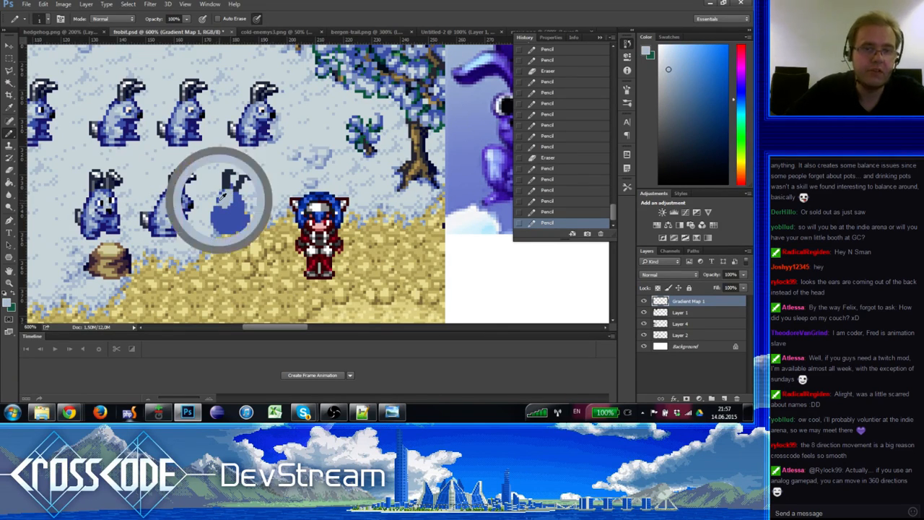
# Step: Shape the light fur on the new rabbit's head and neck with pale blue and mid-blue pixels
pyautogui.click(220, 200)
pyautogui.click(222, 198)
pyautogui.keyDown('alt'); pyautogui.click(221, 197); pyautogui.keyUp('alt')
pyautogui.click(221, 200)
pyautogui.click(227, 205)
pyautogui.keyDown('alt'); pyautogui.click(223, 204); pyautogui.keyUp('alt')
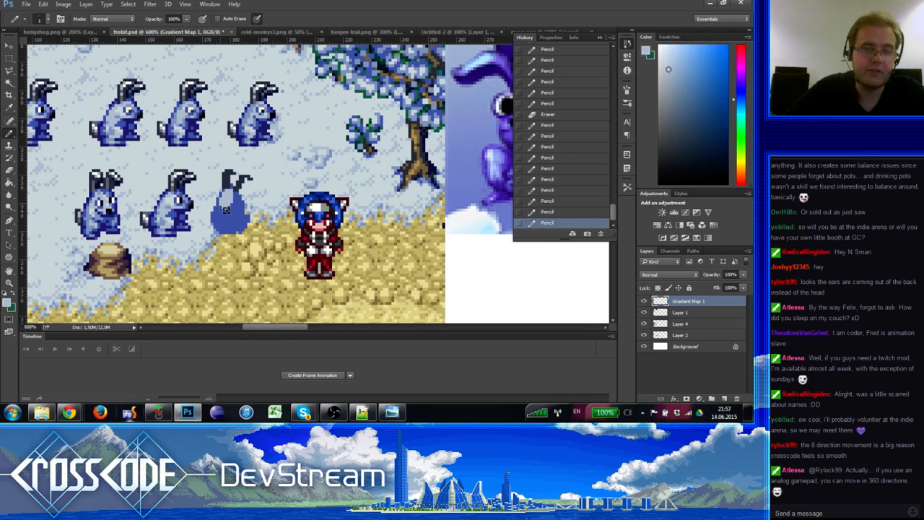
pyautogui.keyDown('alt'); pyautogui.click(219, 203); pyautogui.keyUp('alt')
pyautogui.click(223, 203)
pyautogui.keyDown('alt'); pyautogui.click(225, 204); pyautogui.keyUp('alt')
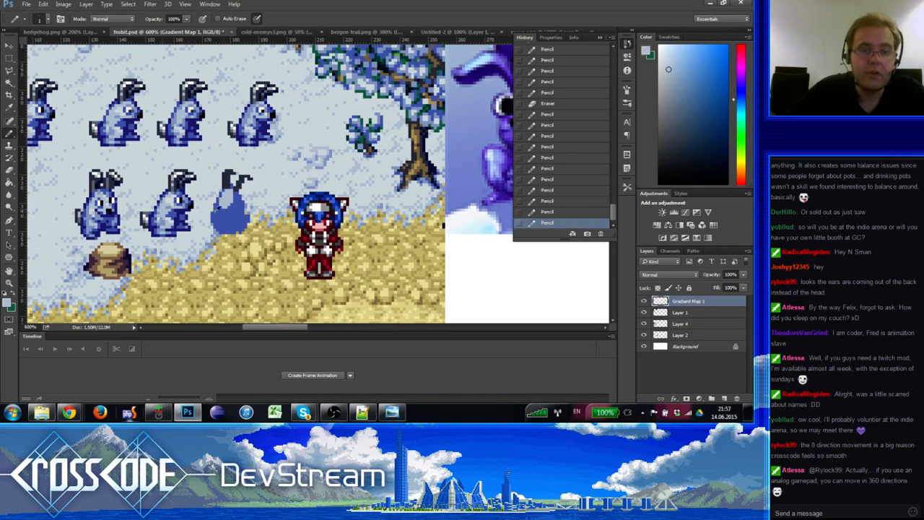
# Step: Extend the pale blue shading down the new rabbit's upper body, correcting its lower boundary with mid-blue
pyautogui.click(235, 210)
pyautogui.keyDown('alt'); pyautogui.click(236, 215); pyautogui.keyUp('alt')
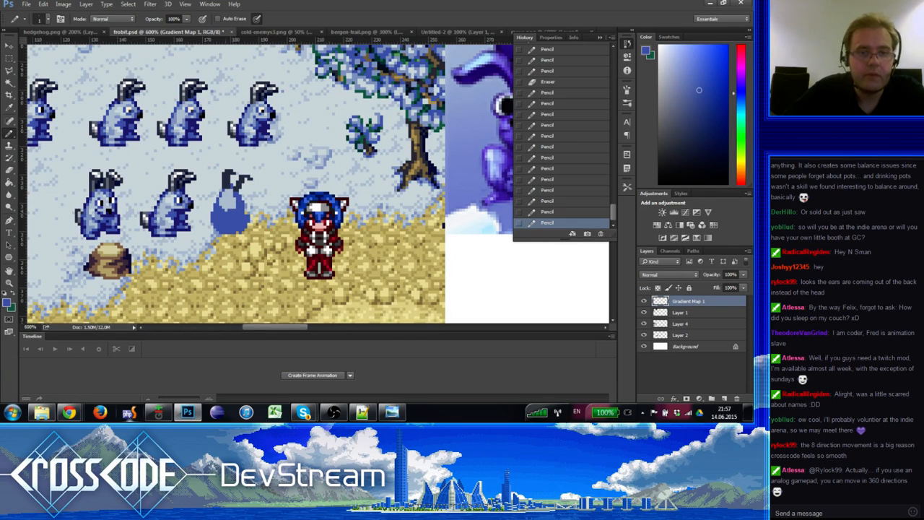
pyautogui.click(235, 211)
pyautogui.keyDown('alt'); pyautogui.click(225, 202); pyautogui.keyUp('alt')
pyautogui.click(221, 208)
pyautogui.keyDown('alt'); pyautogui.click(222, 203); pyautogui.keyUp('alt')
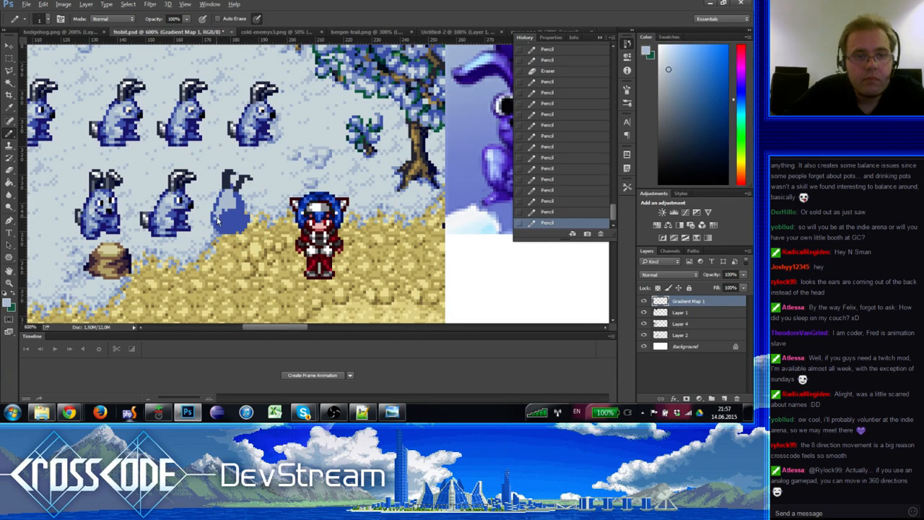
pyautogui.click(218, 217)
# Step: Erase pixels along the new rabbit's underside and repaint the lower edge of its body
pyautogui.press('e')
pyautogui.moveTo(219, 233); pyautogui.dragTo(229, 232)
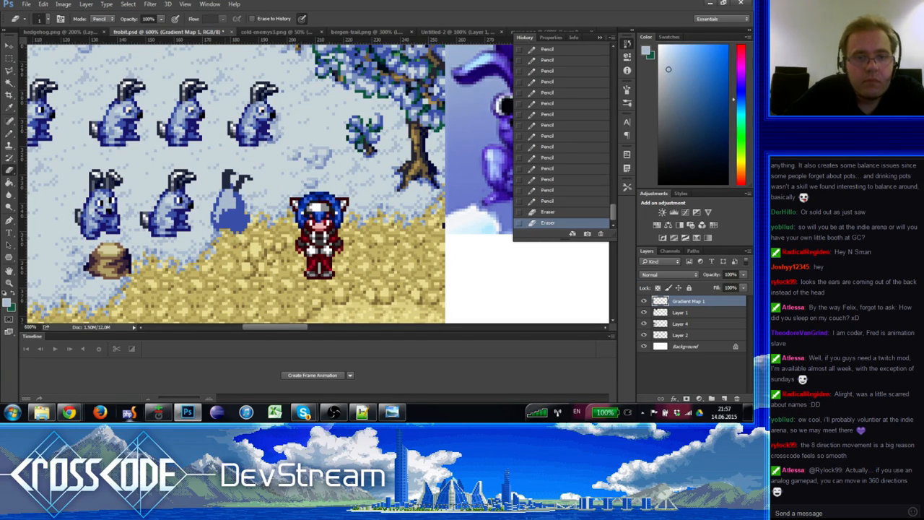
pyautogui.press('b')
pyautogui.keyDown('alt'); pyautogui.click(220, 226); pyautogui.keyUp('alt')
pyautogui.click(215, 225)
# Step: Brighten the left flank of the new rabbit's body with pale blue pixels sampled from its fur
pyautogui.keyDown('alt'); pyautogui.click(220, 209); pyautogui.keyUp('alt')
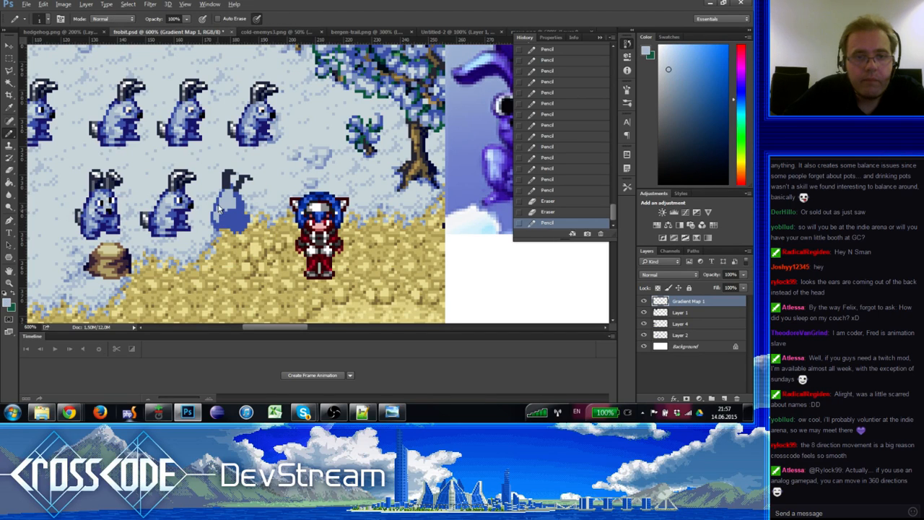
pyautogui.click(224, 209)
pyautogui.keyDown('alt'); pyautogui.click(231, 218); pyautogui.keyUp('alt')
pyautogui.keyDown('alt'); pyautogui.click(231, 205); pyautogui.keyUp('alt')
pyautogui.click(229, 213)
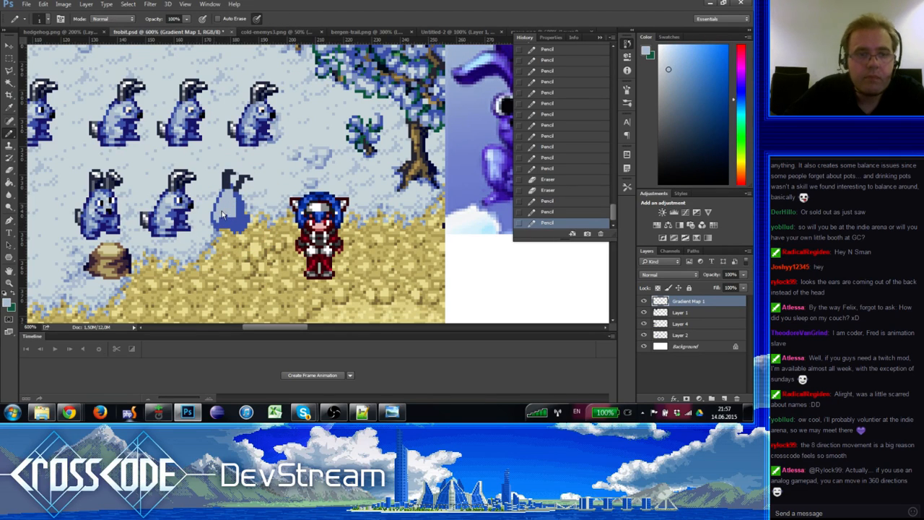
# Step: Blend the new rabbit's back with medium blue sampled from the first lower-row rabbit and touches of pale blue
pyautogui.keyDown('alt'); pyautogui.click(101, 193); pyautogui.keyUp('alt')
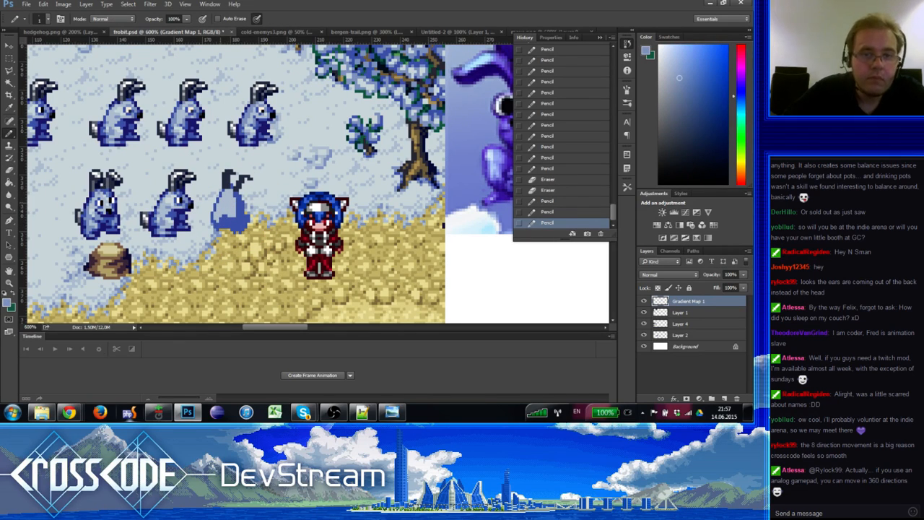
pyautogui.click(225, 211)
pyautogui.click(222, 217)
pyautogui.keyDown('alt'); pyautogui.click(227, 208); pyautogui.keyUp('alt')
pyautogui.click(224, 211)
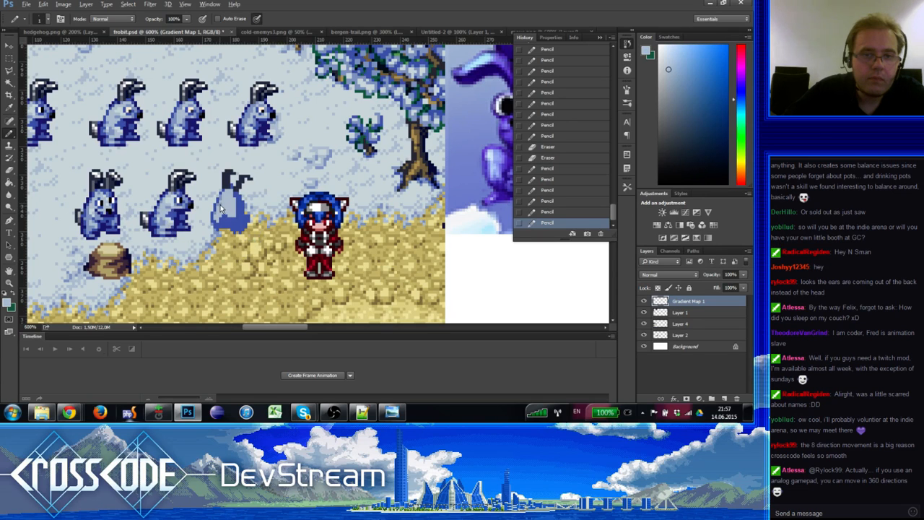
pyautogui.click(225, 212)
pyautogui.keyDown('alt'); pyautogui.click(218, 203); pyautogui.keyUp('alt')
pyautogui.click(230, 203)
# Step: Shape the right edge of the new rabbit's head below the ear with pale blue and darker blue pixels
pyautogui.keyDown('alt'); pyautogui.click(234, 206); pyautogui.keyUp('alt')
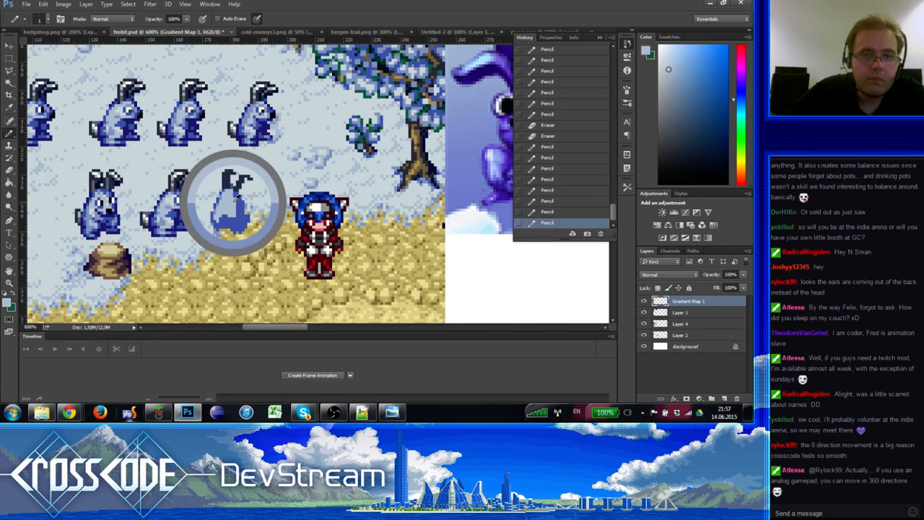
pyautogui.click(236, 190)
pyautogui.click(237, 195)
pyautogui.keyDown('alt'); pyautogui.click(240, 200); pyautogui.keyUp('alt')
pyautogui.click(239, 197)
pyautogui.click(239, 194)
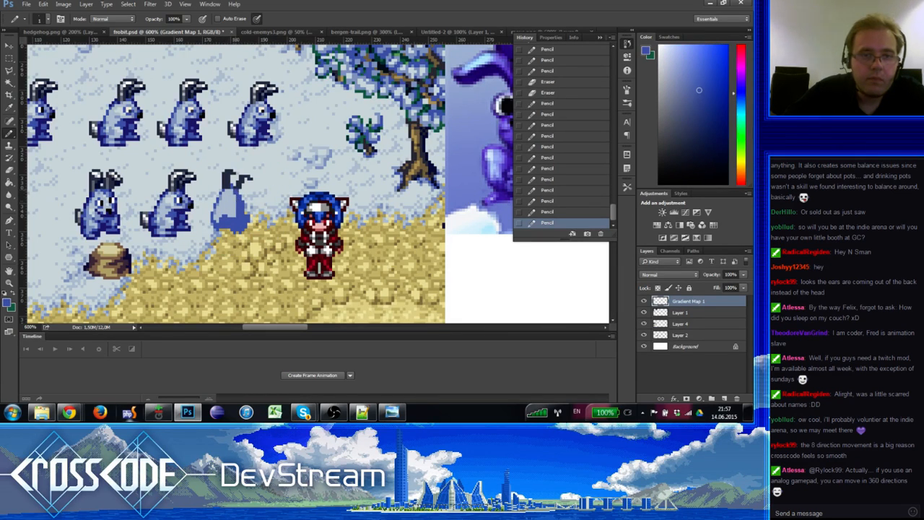
pyautogui.keyDown('alt'); pyautogui.click(240, 206); pyautogui.keyUp('alt')
pyautogui.click(239, 195)
# Step: Refine the shading along the right side of the new rabbit's neck and torso with sampled blues
pyautogui.keyDown('alt'); pyautogui.click(244, 211); pyautogui.keyUp('alt')
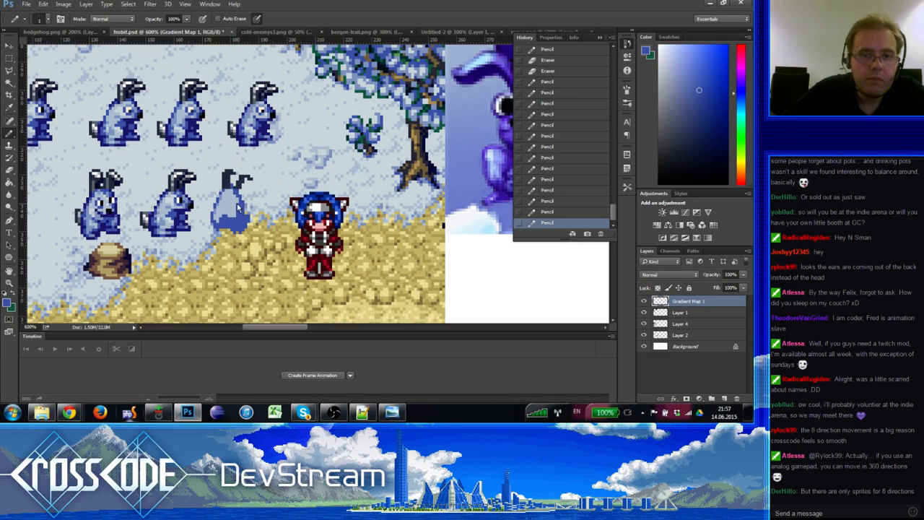
pyautogui.click(242, 206)
pyautogui.keyDown('alt'); pyautogui.click(239, 202); pyautogui.keyUp('alt')
pyautogui.click(237, 199)
pyautogui.keyDown('alt'); pyautogui.click(246, 201); pyautogui.keyUp('alt')
pyautogui.keyDown('alt'); pyautogui.click(237, 213); pyautogui.keyUp('alt')
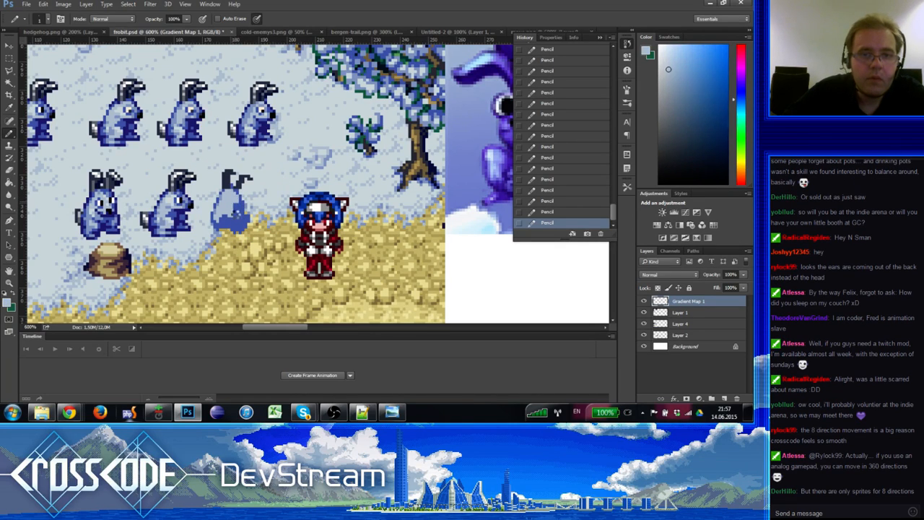
pyautogui.keyDown('alt'); pyautogui.click(233, 203); pyautogui.keyUp('alt')
pyautogui.click(239, 217)
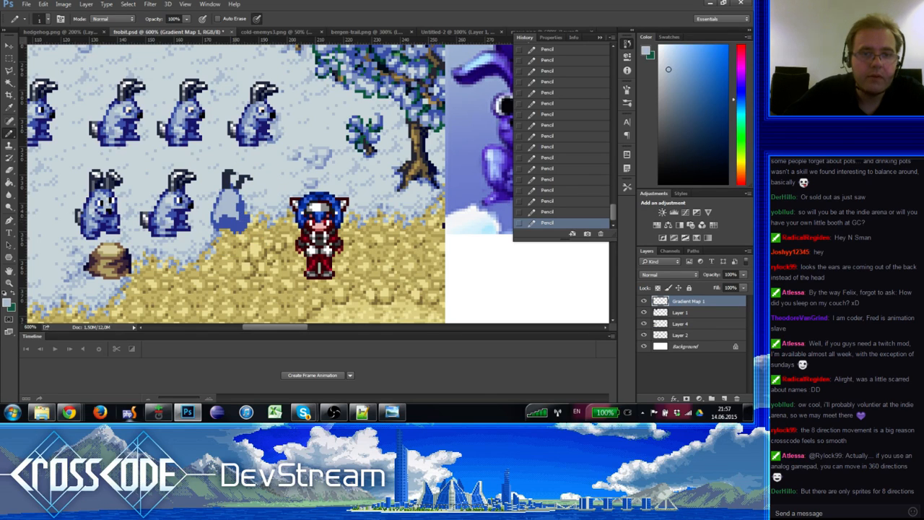
# Step: Extend the pale fur down the new rabbit's lower body and correct its lower right edge with darker blue
pyautogui.keyDown('alt'); pyautogui.click(227, 211); pyautogui.keyUp('alt')
pyautogui.click(225, 220)
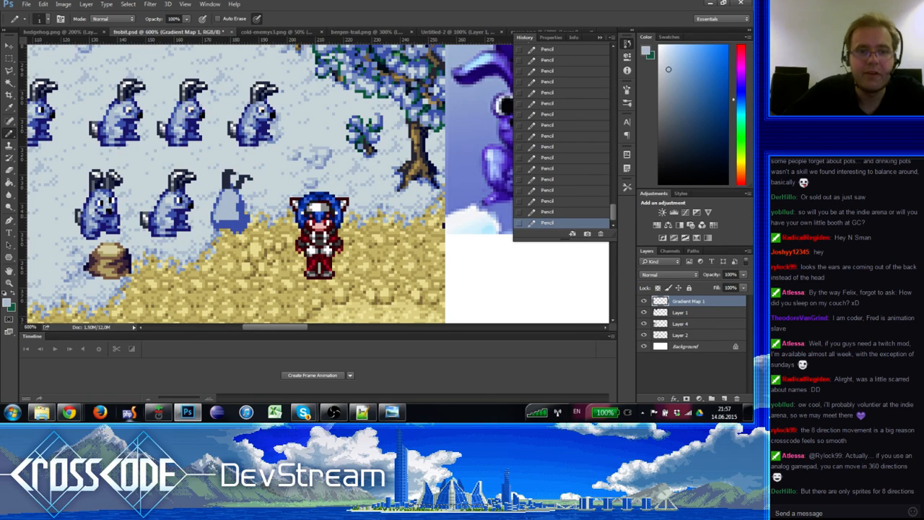
pyautogui.keyDown('alt'); pyautogui.click(233, 214); pyautogui.keyUp('alt')
pyautogui.click(242, 225)
pyautogui.keyDown('alt'); pyautogui.click(244, 215); pyautogui.keyUp('alt')
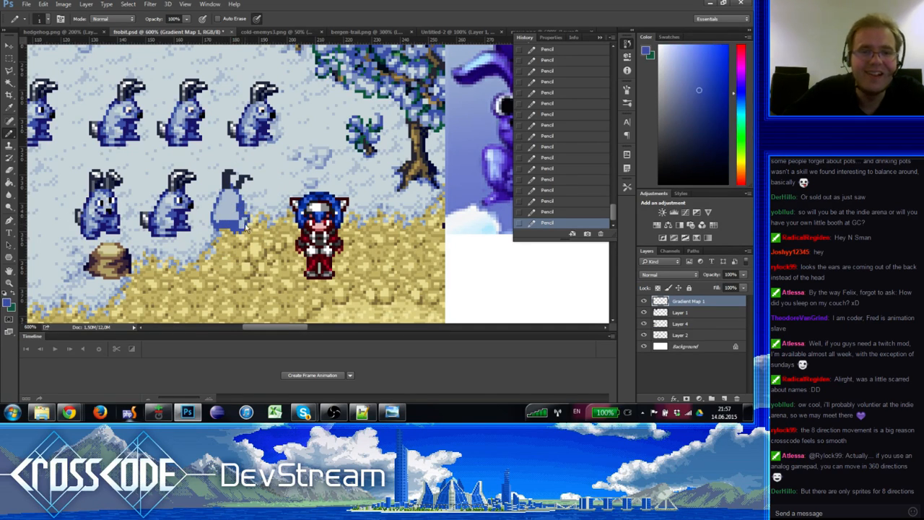
pyautogui.keyDown('alt'); pyautogui.click(242, 223); pyautogui.keyUp('alt')
pyautogui.click(247, 219)
pyautogui.keyDown('alt'); pyautogui.click(239, 215); pyautogui.keyUp('alt')
pyautogui.click(244, 225)
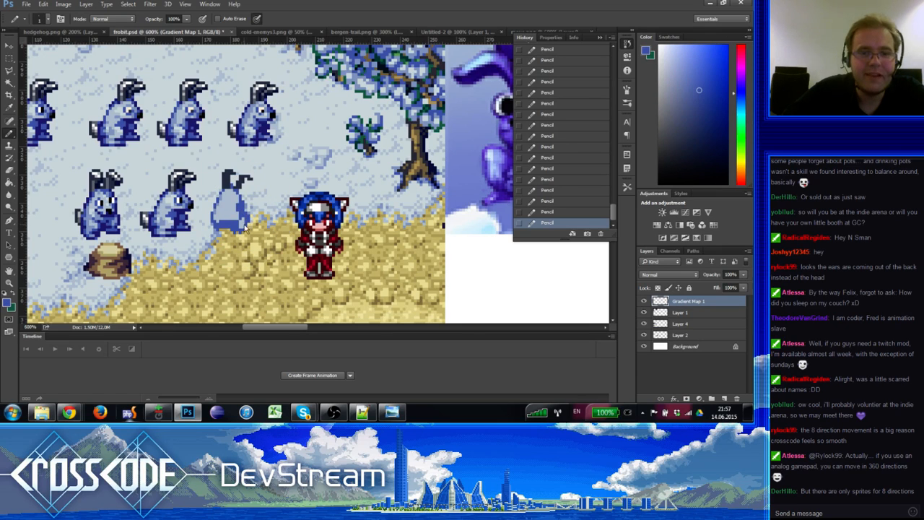
pyautogui.keyDown('alt'); pyautogui.click(244, 225); pyautogui.keyUp('alt')
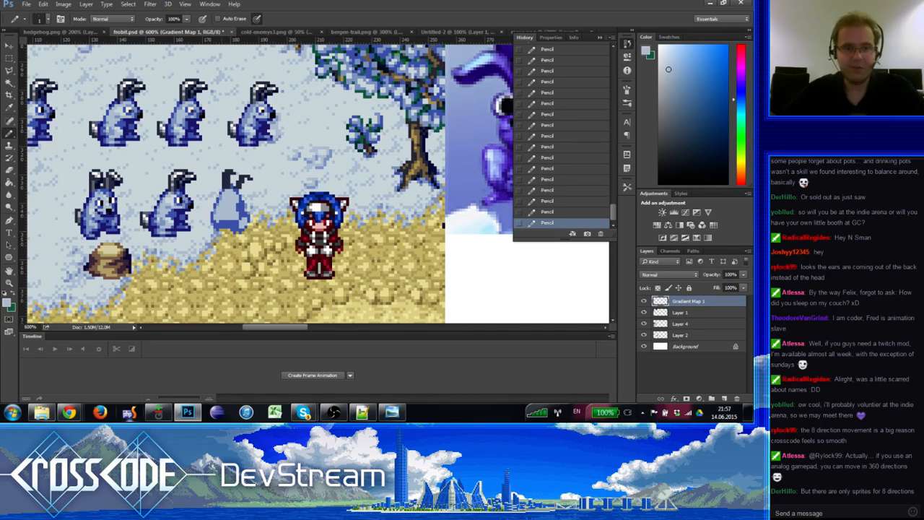
# Step: Widen the new rabbit's left haunch with darker blue and lighten it with pale blue fur
pyautogui.keyDown('alt'); pyautogui.click(217, 208); pyautogui.keyUp('alt')
pyautogui.keyDown('alt'); pyautogui.click(214, 206); pyautogui.keyUp('alt')
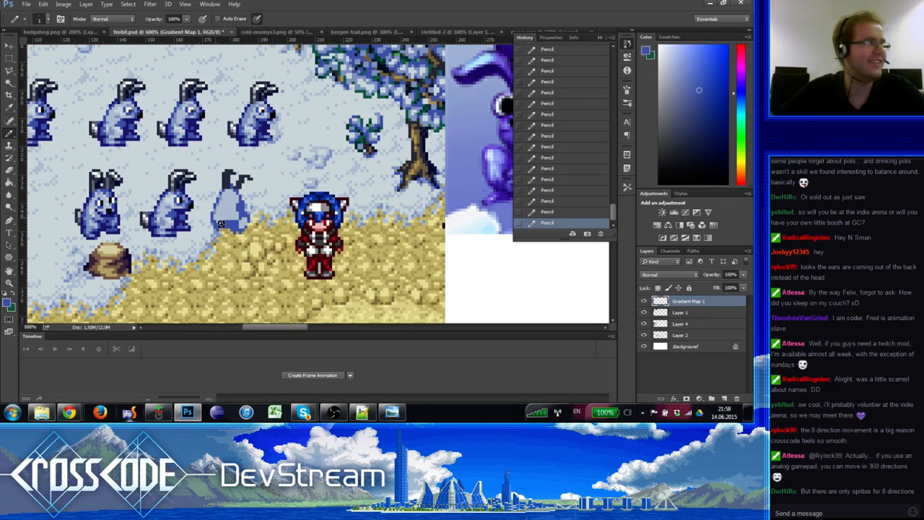
pyautogui.keyDown('alt'); pyautogui.click(240, 211); pyautogui.keyUp('alt')
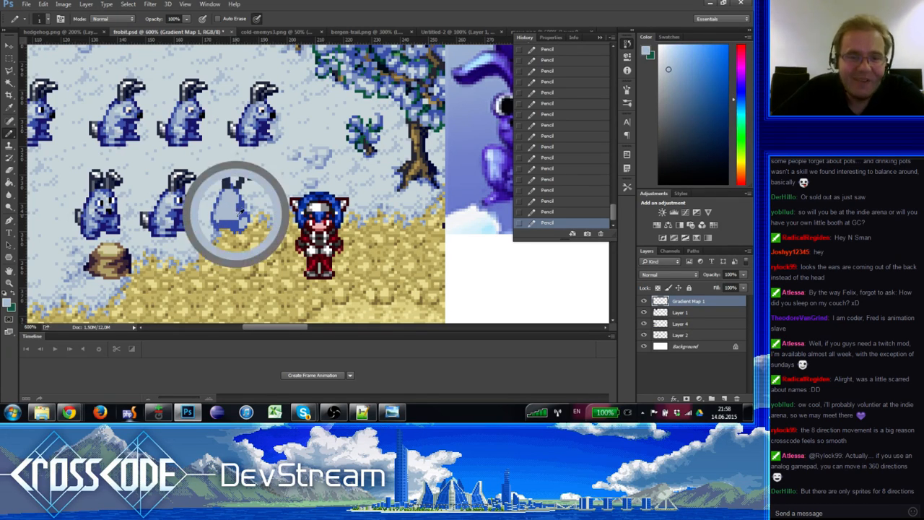
pyautogui.keyDown('alt'); pyautogui.click(238, 223); pyautogui.keyUp('alt')
pyautogui.keyDown('alt'); pyautogui.click(234, 221); pyautogui.keyUp('alt')
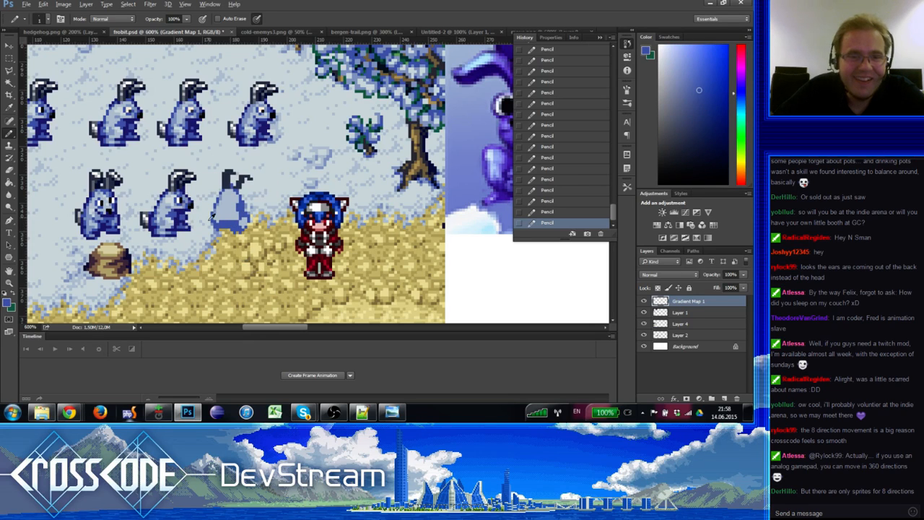
pyautogui.moveTo(213, 218); pyautogui.dragTo(210, 224)
pyautogui.keyDown('alt'); pyautogui.click(250, 214); pyautogui.keyUp('alt')
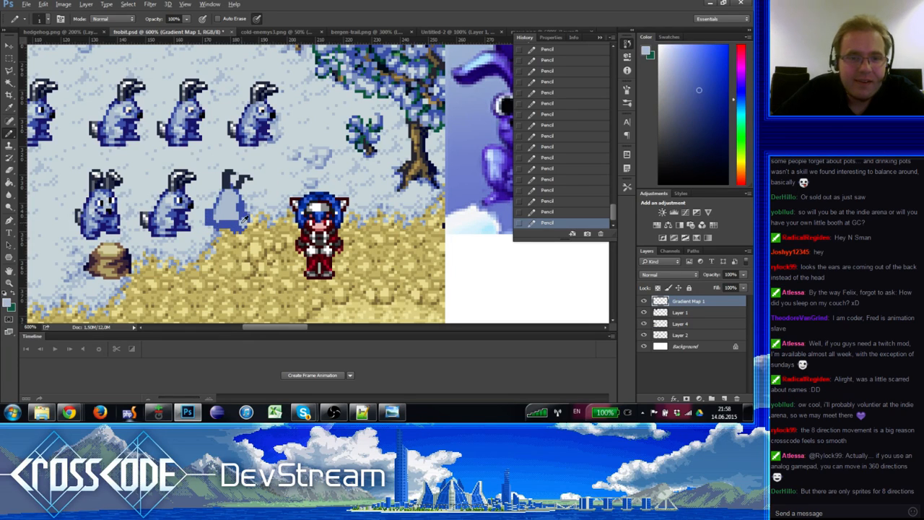
pyautogui.click(245, 219)
# Step: Erase the stray corner of the new rabbit's left haunch and repaint its lower outline in darker and pale blue
pyautogui.press('w')
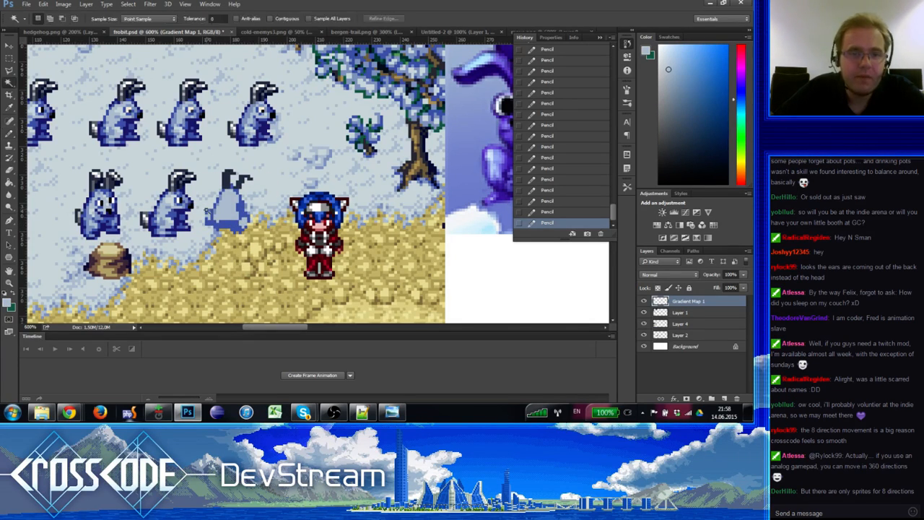
pyautogui.click(209, 215)
pyautogui.hotkey('ctrl', 'd')
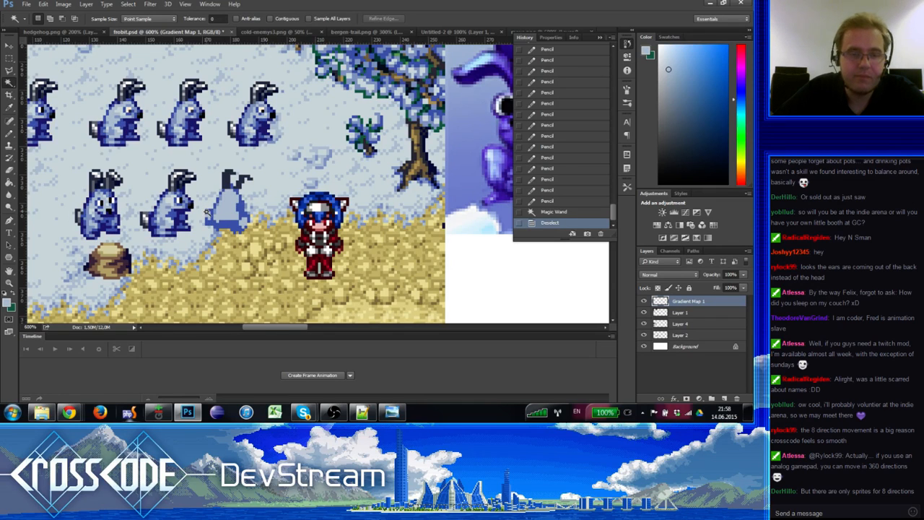
pyautogui.press('e')
pyautogui.click(208, 212)
pyautogui.press('b')
pyautogui.keyDown('alt'); pyautogui.click(207, 215); pyautogui.keyUp('alt')
pyautogui.click(207, 219)
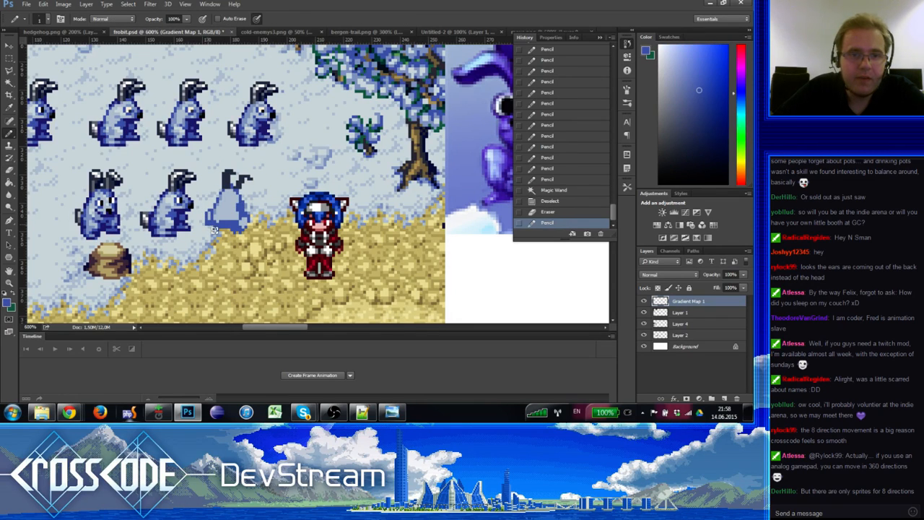
pyautogui.click(215, 229)
pyautogui.keyDown('alt'); pyautogui.click(224, 220); pyautogui.keyUp('alt')
pyautogui.click(219, 223)
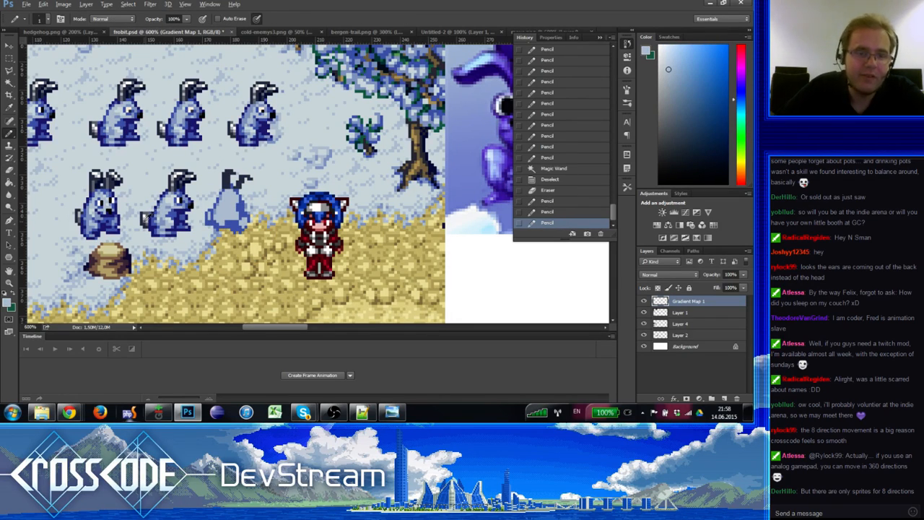
# Step: Paint a small dark navy tail with white highlights on the new rabbit's rear, sampling colours from the neighbouring rabbit's tail
pyautogui.keyDown('alt'); pyautogui.click(148, 219); pyautogui.keyUp('alt')
pyautogui.moveTo(224, 229)
pyautogui.mouseDown()
pyautogui.moveTo(222, 216)
pyautogui.moveTo(225, 228)
pyautogui.mouseUp()
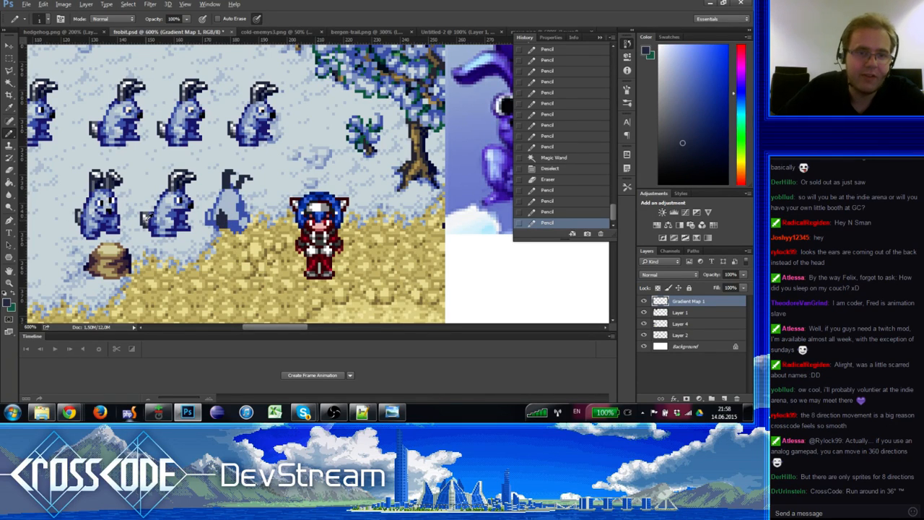
pyautogui.keyDown('alt'); pyautogui.click(148, 219); pyautogui.keyUp('alt')
pyautogui.click(224, 221)
pyautogui.keyDown('alt'); pyautogui.click(223, 217); pyautogui.keyUp('alt')
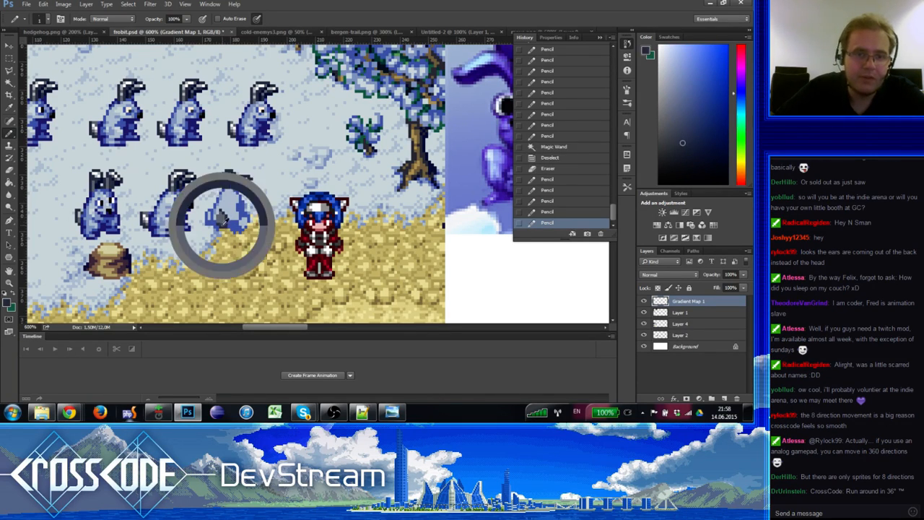
pyautogui.click(223, 218)
pyautogui.keyDown('alt'); pyautogui.click(148, 213); pyautogui.keyUp('alt')
pyautogui.click(229, 225)
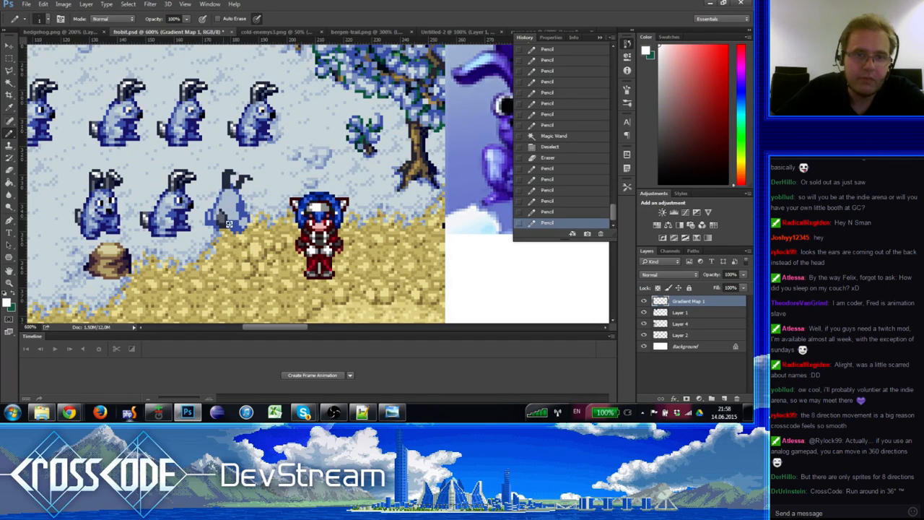
pyautogui.click(226, 221)
# Step: Thicken the new rabbit's right ear with dark navy pixels sampled from its tip
pyautogui.keyDown('alt'); pyautogui.click(246, 182); pyautogui.keyUp('alt')
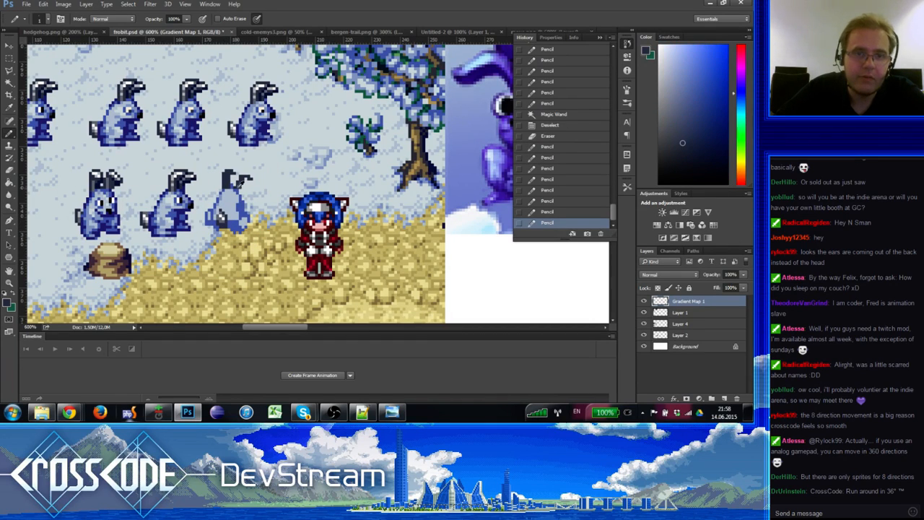
pyautogui.click(239, 188)
pyautogui.click(247, 179)
pyautogui.click(247, 178)
pyautogui.click(244, 177)
pyautogui.click(242, 180)
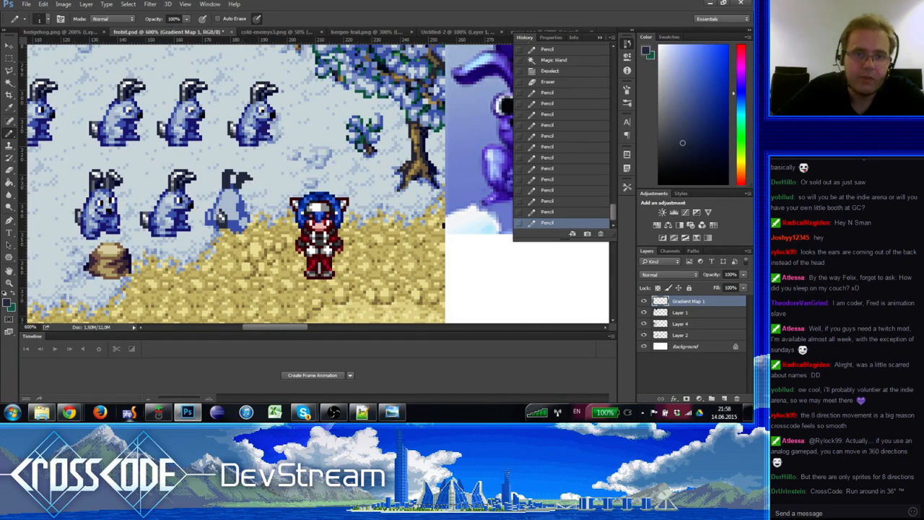
# Step: Adjust the new rabbit's head beneath the right ear by erasing a pixel and repainting the edge in darker blue
pyautogui.keyDown('alt'); pyautogui.click(239, 186); pyautogui.keyUp('alt')
pyautogui.click(241, 195)
pyautogui.keyDown('alt'); pyautogui.click(234, 189); pyautogui.keyUp('alt')
pyautogui.press('e')
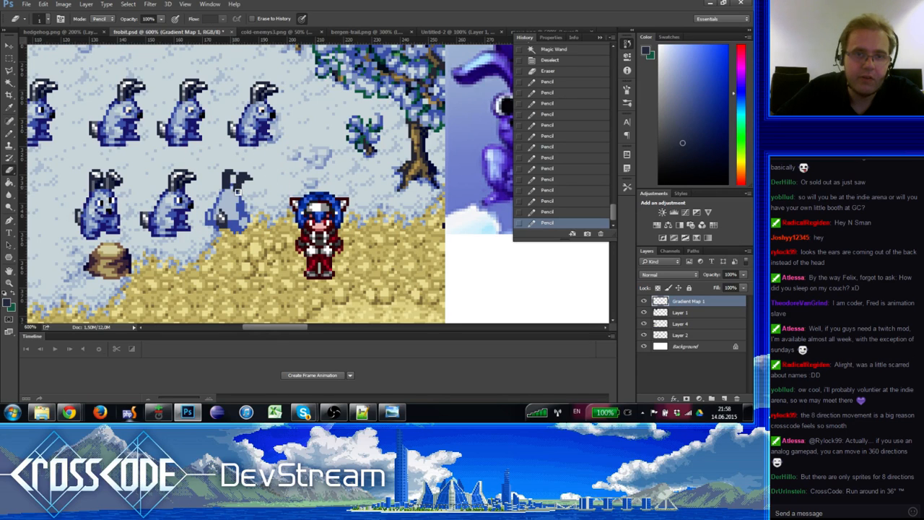
pyautogui.click(238, 192)
pyautogui.press('b')
pyautogui.keyDown('alt'); pyautogui.click(221, 192); pyautogui.keyUp('alt')
pyautogui.click(236, 193)
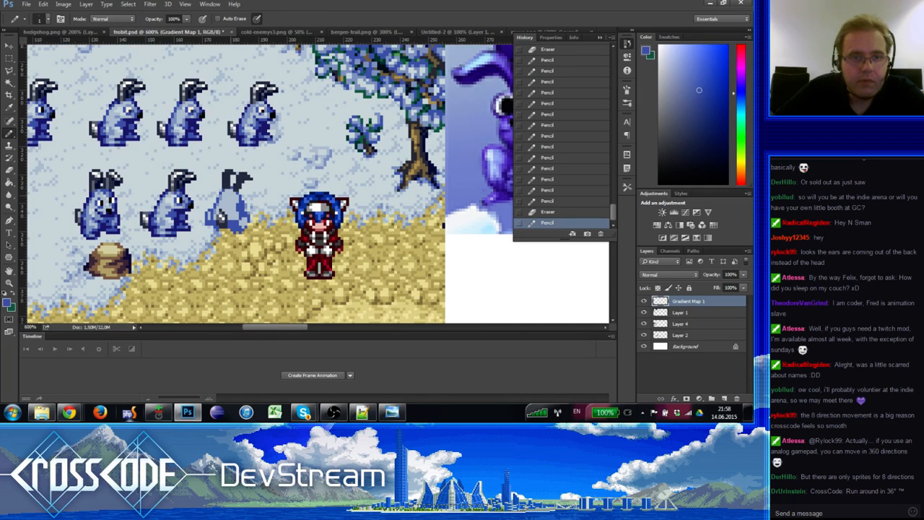
# Step: Rework the base of the new rabbit's ears with blue and dark navy pixels sampled around them
pyautogui.keyDown('alt'); pyautogui.click(230, 189); pyautogui.keyUp('alt')
pyautogui.click(235, 186)
pyautogui.keyDown('alt'); pyautogui.click(238, 189); pyautogui.keyUp('alt')
pyautogui.keyDown('alt'); pyautogui.click(232, 189); pyautogui.keyUp('alt')
pyautogui.click(235, 190)
pyautogui.keyDown('alt'); pyautogui.click(241, 181); pyautogui.keyUp('alt')
pyautogui.click(236, 187)
pyautogui.click(234, 189)
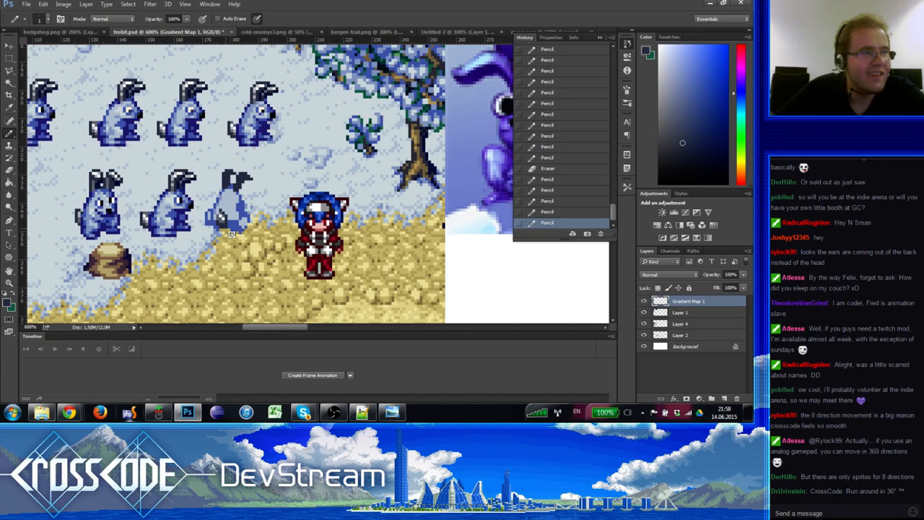
# Step: Add pale blue highlights to the new rabbit's underside and right flank
pyautogui.keyDown('alt'); pyautogui.click(239, 216); pyautogui.keyUp('alt')
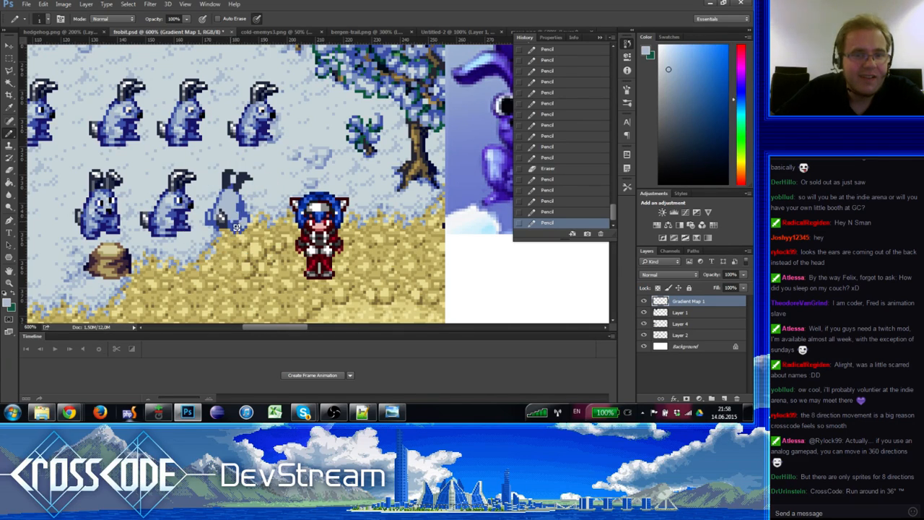
pyautogui.click(237, 228)
pyautogui.keyDown('alt'); pyautogui.click(239, 210); pyautogui.keyUp('alt')
pyautogui.click(246, 209)
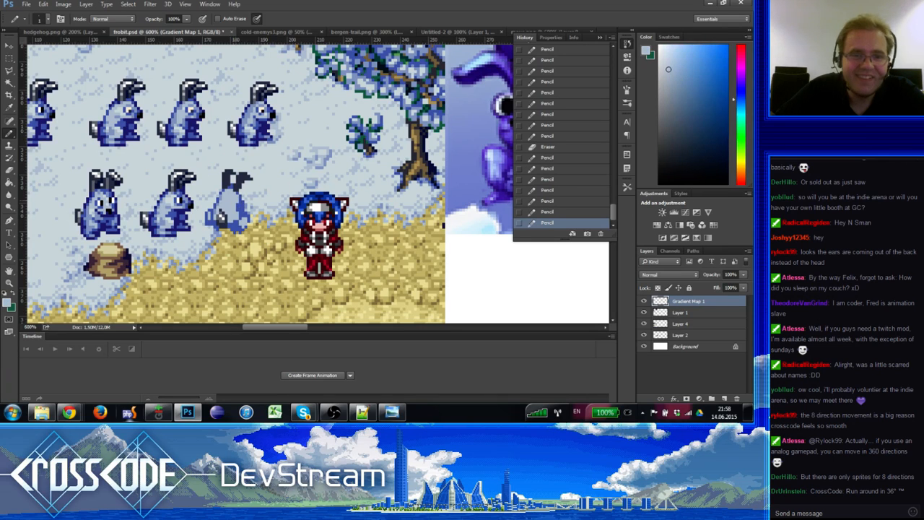
# Step: Reshape the right side of the new rabbit's face and cheek with darker blue and sampled fur pixels
pyautogui.keyDown('alt'); pyautogui.click(243, 205); pyautogui.keyUp('alt')
pyautogui.click(242, 192)
pyautogui.click(246, 201)
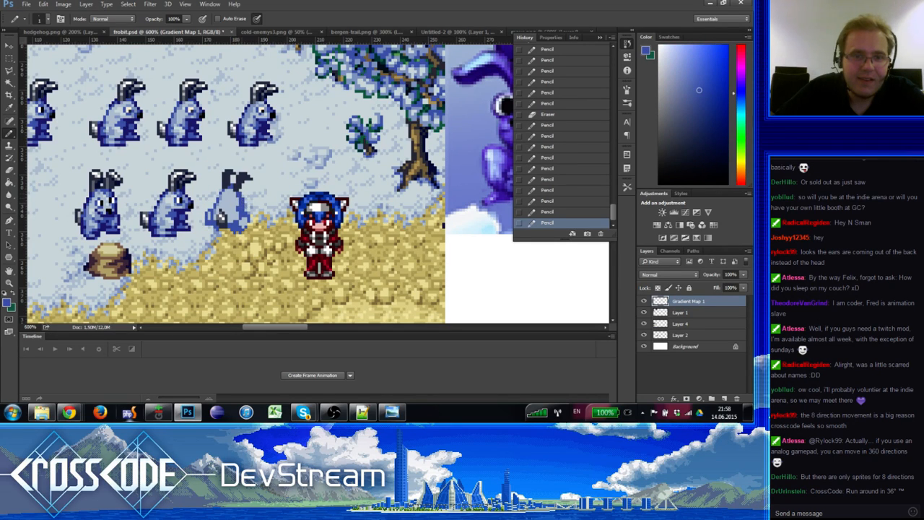
pyautogui.click(246, 200)
pyautogui.click(242, 200)
pyautogui.keyDown('alt'); pyautogui.click(242, 192); pyautogui.keyUp('alt')
pyautogui.click(241, 197)
pyautogui.click(240, 194)
pyautogui.keyDown('alt'); pyautogui.click(241, 204); pyautogui.keyUp('alt')
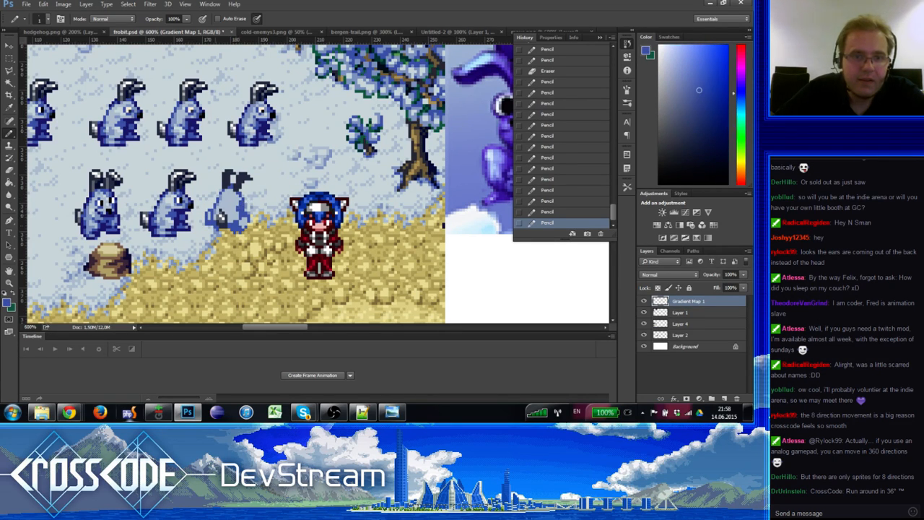
# Step: Touch up the lower and outer edges of the new rabbit's left haunch with darker blue
pyautogui.keyDown('alt'); pyautogui.click(216, 221); pyautogui.keyUp('alt')
pyautogui.click(214, 228)
pyautogui.moveTo(187, 262); pyautogui.dragTo(223, 253)
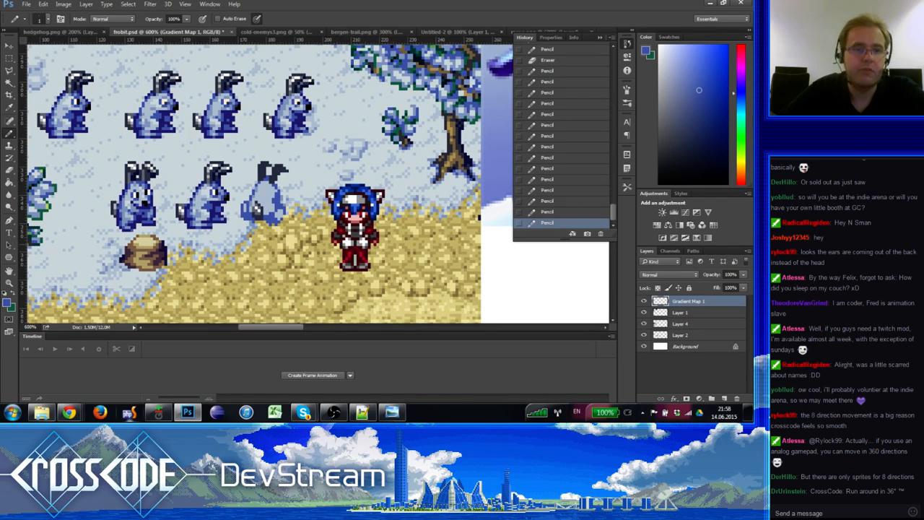
pyautogui.click(249, 211)
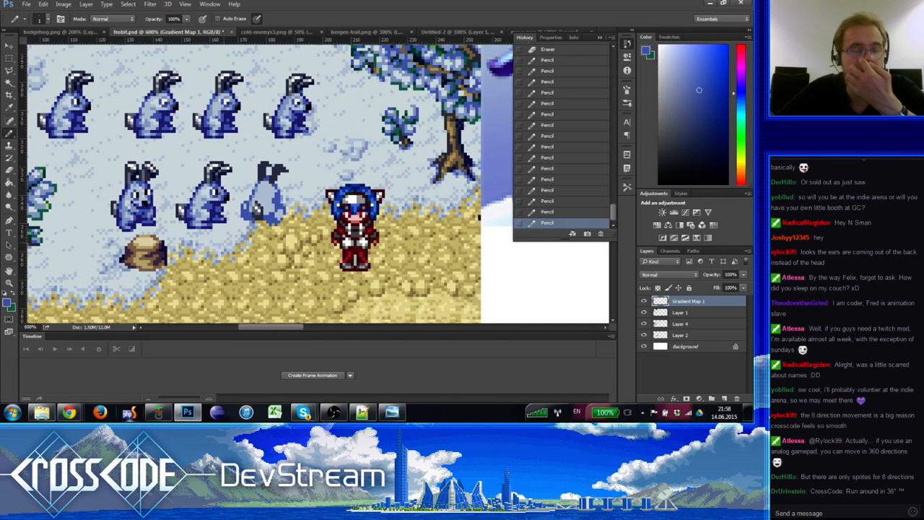
pyautogui.click(261, 182)
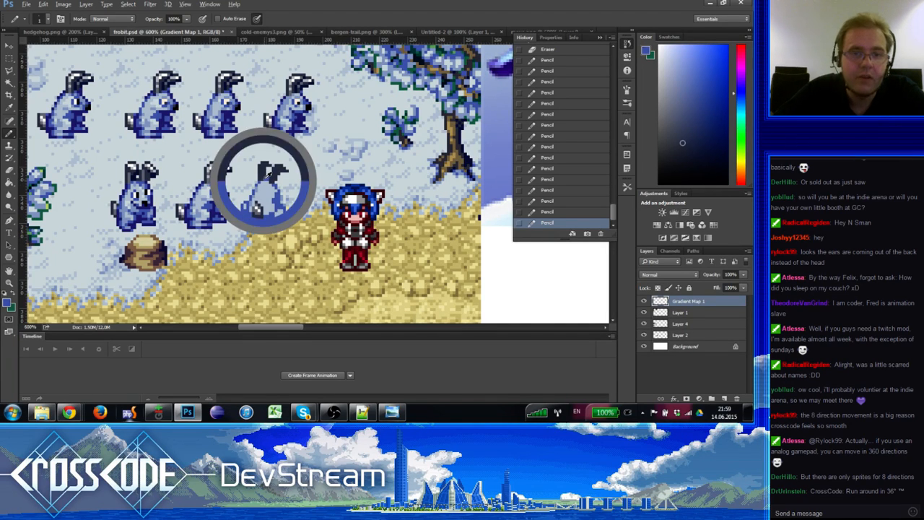
pyautogui.click(261, 182)
pyautogui.keyDown('alt'); pyautogui.click(250, 215); pyautogui.keyUp('alt')
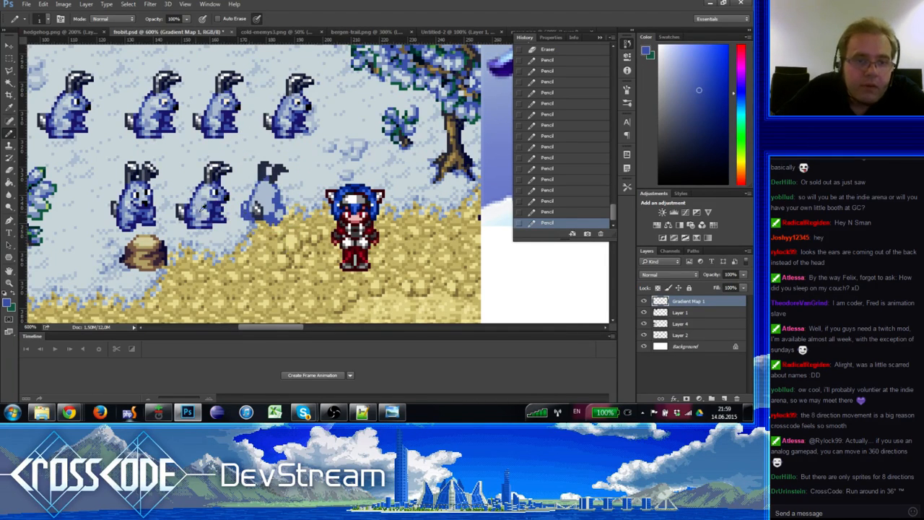
pyautogui.keyDown('alt'); pyautogui.click(238, 212); pyautogui.keyUp('alt')
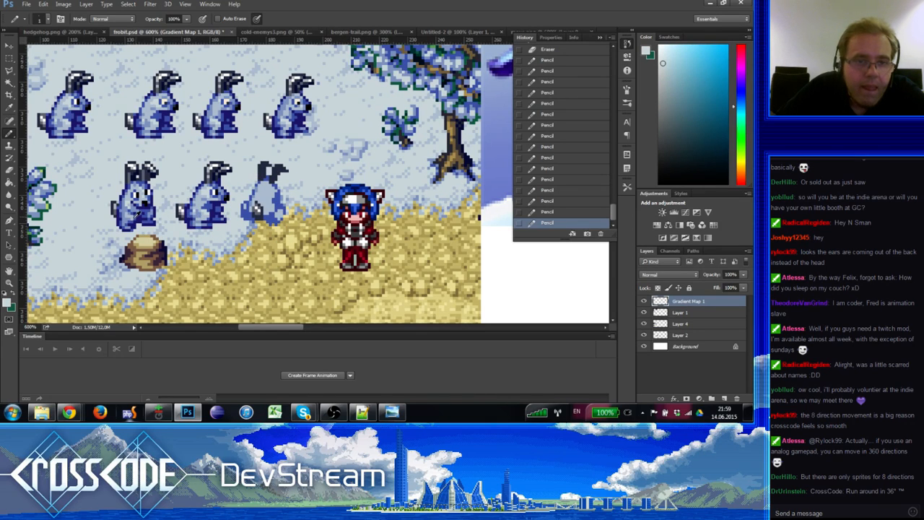
# Step: Retouch the front-facing rabbit's chest and left arm with blue and dark navy sampled from its fur
pyautogui.keyDown('alt'); pyautogui.click(128, 211); pyautogui.keyUp('alt')
pyautogui.keyDown('alt'); pyautogui.click(128, 215); pyautogui.keyUp('alt')
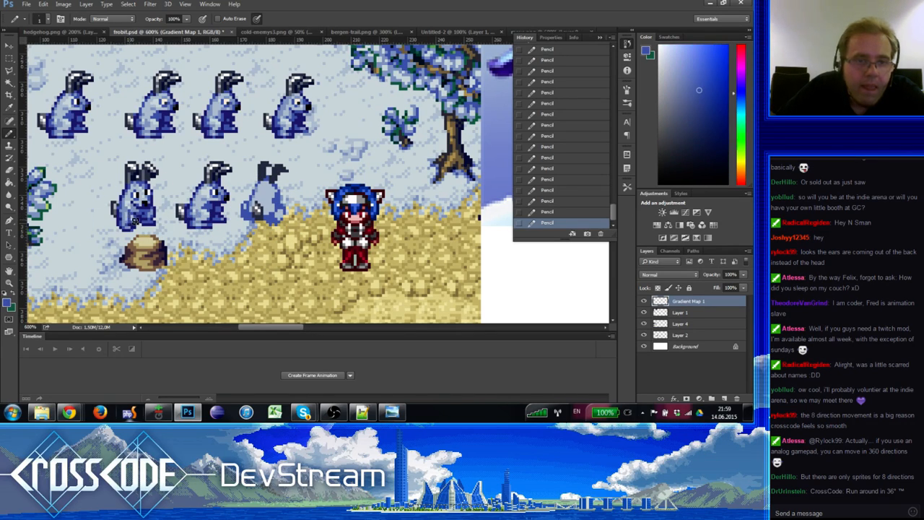
pyautogui.keyDown('alt'); pyautogui.click(137, 213); pyautogui.keyUp('alt')
pyautogui.keyDown('alt'); pyautogui.click(138, 217); pyautogui.keyUp('alt')
pyautogui.keyDown('alt'); pyautogui.click(122, 200); pyautogui.keyUp('alt')
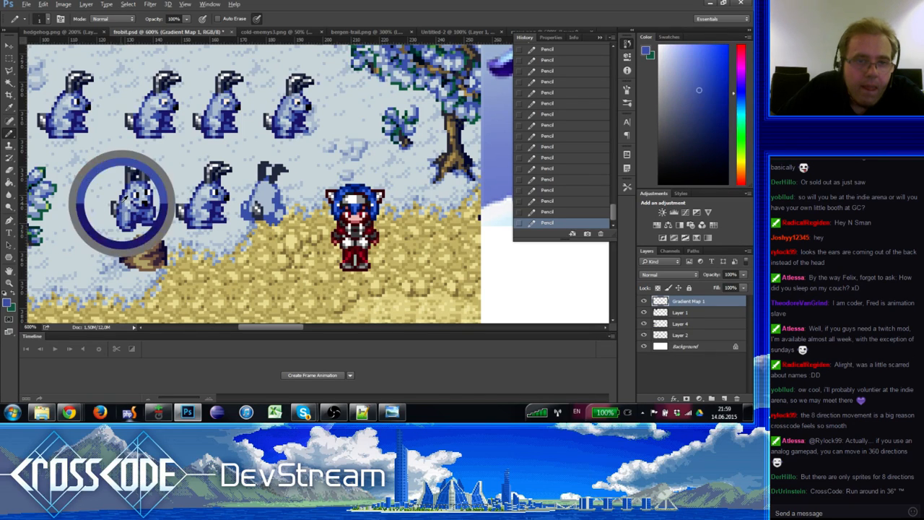
pyautogui.keyDown('alt'); pyautogui.click(126, 210); pyautogui.keyUp('alt')
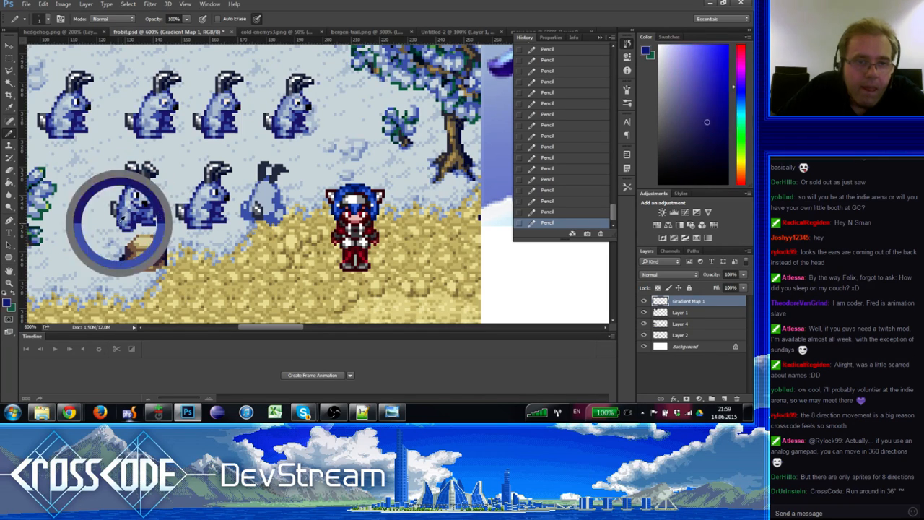
# Step: Rework the front-facing rabbit's left foot with mid blue, light blue and dark navy sampled around it
pyautogui.keyDown('alt'); pyautogui.click(126, 224); pyautogui.keyUp('alt')
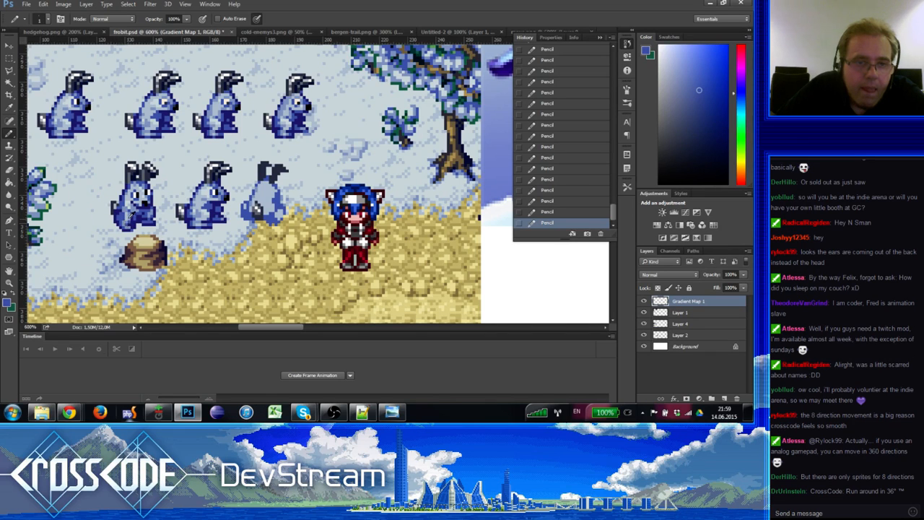
pyautogui.keyDown('alt'); pyautogui.click(124, 226); pyautogui.keyUp('alt')
pyautogui.keyDown('alt'); pyautogui.click(126, 220); pyautogui.keyUp('alt')
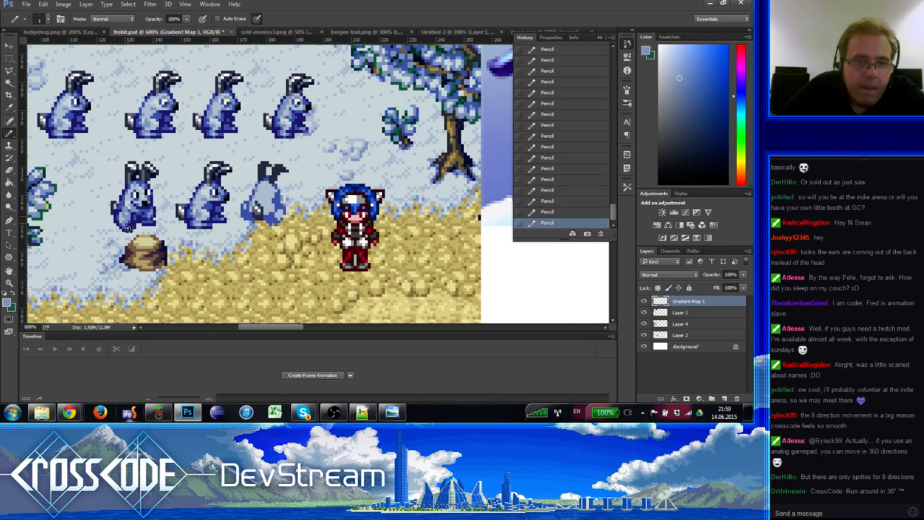
pyautogui.keyDown('alt'); pyautogui.click(126, 226); pyautogui.keyUp('alt')
pyautogui.keyDown('alt'); pyautogui.click(126, 228); pyautogui.keyUp('alt')
pyautogui.keyDown('alt'); pyautogui.click(130, 224); pyautogui.keyUp('alt')
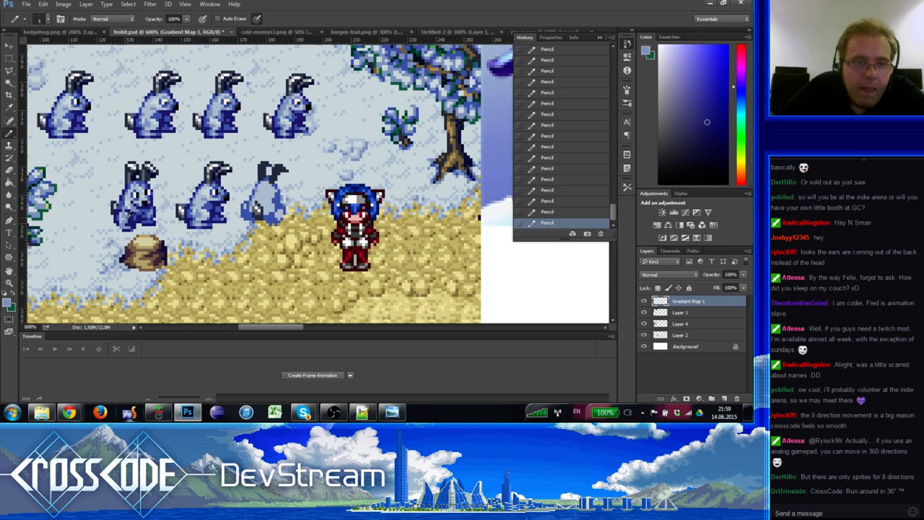
pyautogui.keyDown('alt'); pyautogui.click(131, 217); pyautogui.keyUp('alt')
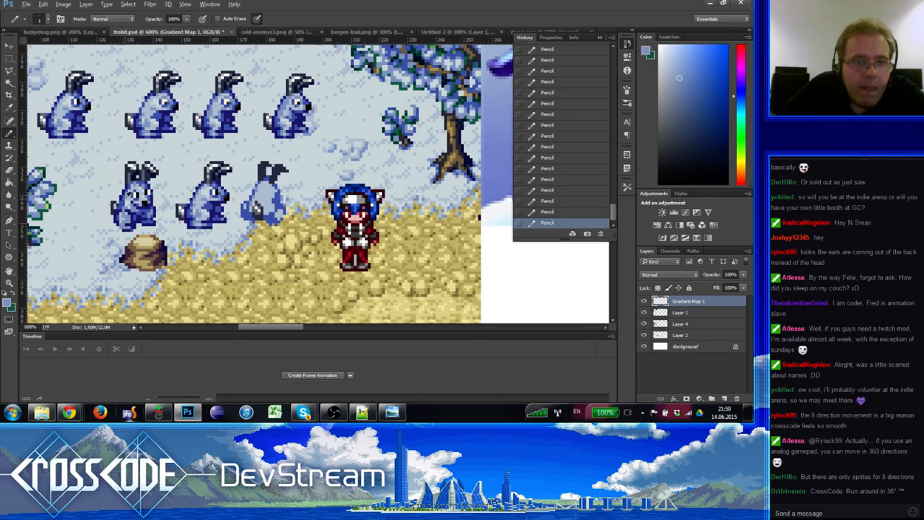
# Step: Erase pixels on the left side of the front-facing rabbit's face and redraw the edge below the ear in dark navy
pyautogui.keyDown('alt'); pyautogui.click(126, 199); pyautogui.keyUp('alt')
pyautogui.keyDown('alt'); pyautogui.click(129, 197); pyautogui.keyUp('alt')
pyautogui.press('e')
pyautogui.click(131, 197)
pyautogui.click(131, 196)
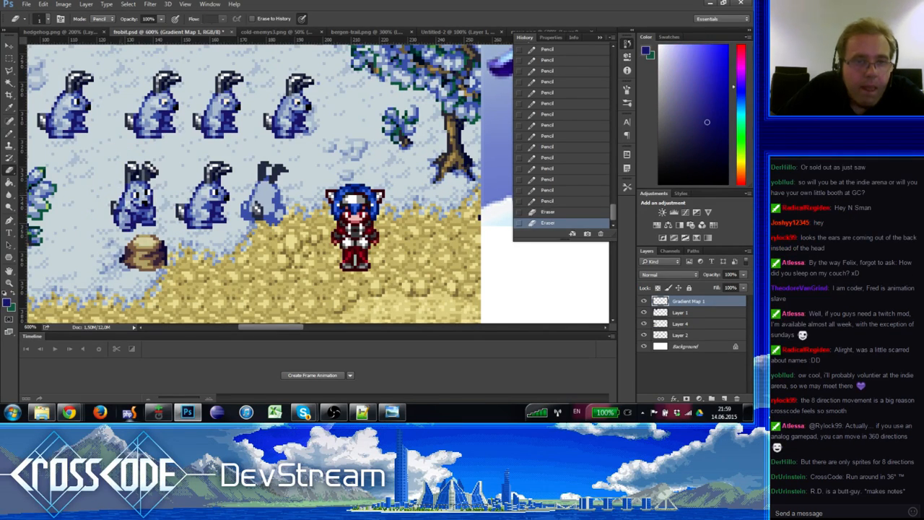
pyautogui.press('b')
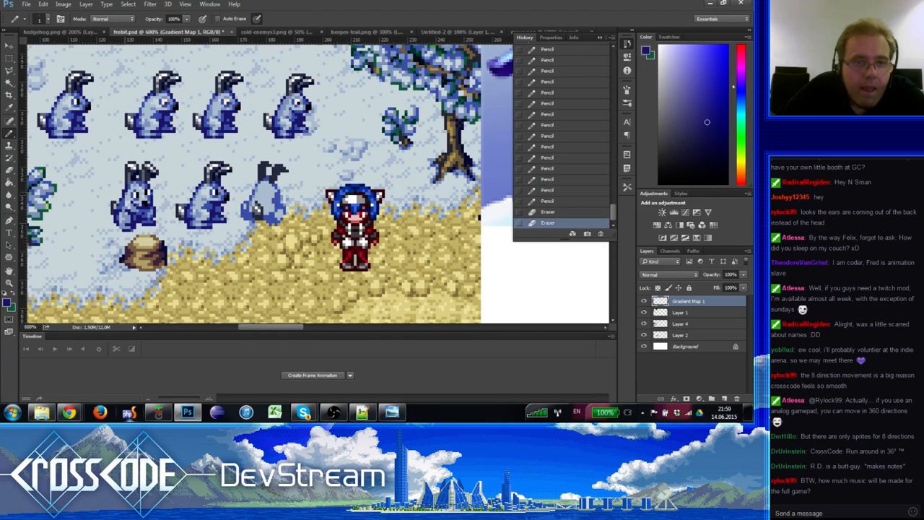
pyautogui.click(129, 190)
pyautogui.keyDown('alt'); pyautogui.click(129, 190); pyautogui.keyUp('alt')
pyautogui.click(130, 190)
# Step: Repaint the front-facing rabbit's chest and the area between its feet with sampled navy, light blue and mid blue
pyautogui.keyDown('alt'); pyautogui.click(138, 210); pyautogui.keyUp('alt')
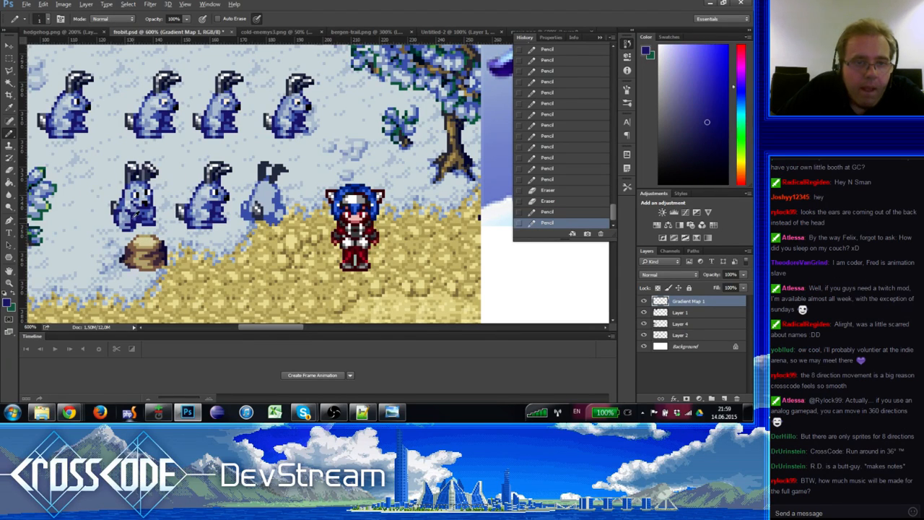
pyautogui.keyDown('alt'); pyautogui.click(134, 217); pyautogui.keyUp('alt')
pyautogui.click(131, 217)
pyautogui.keyDown('alt'); pyautogui.click(128, 211); pyautogui.keyUp('alt')
pyautogui.click(131, 222)
pyautogui.keyDown('alt'); pyautogui.click(132, 218); pyautogui.keyUp('alt')
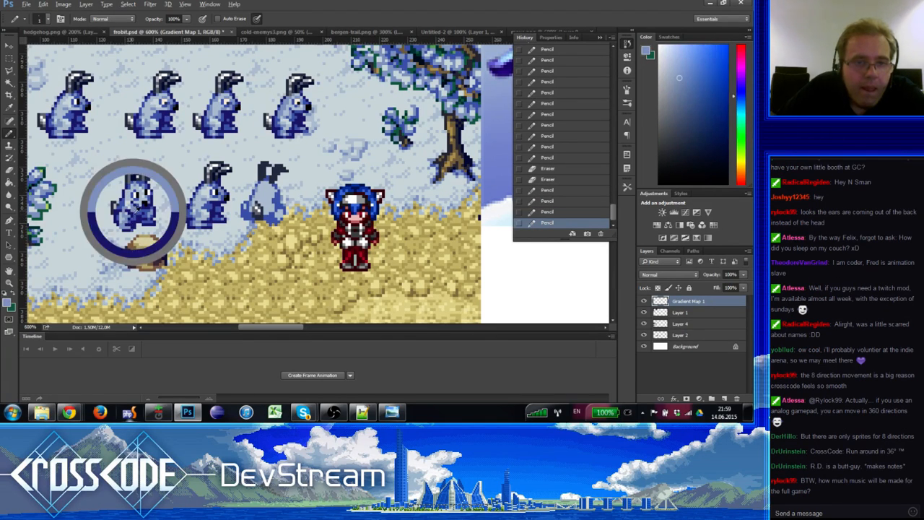
pyautogui.click(131, 222)
pyautogui.click(132, 222)
pyautogui.keyDown('alt'); pyautogui.click(134, 218); pyautogui.keyUp('alt')
pyautogui.click(134, 222)
pyautogui.click(135, 222)
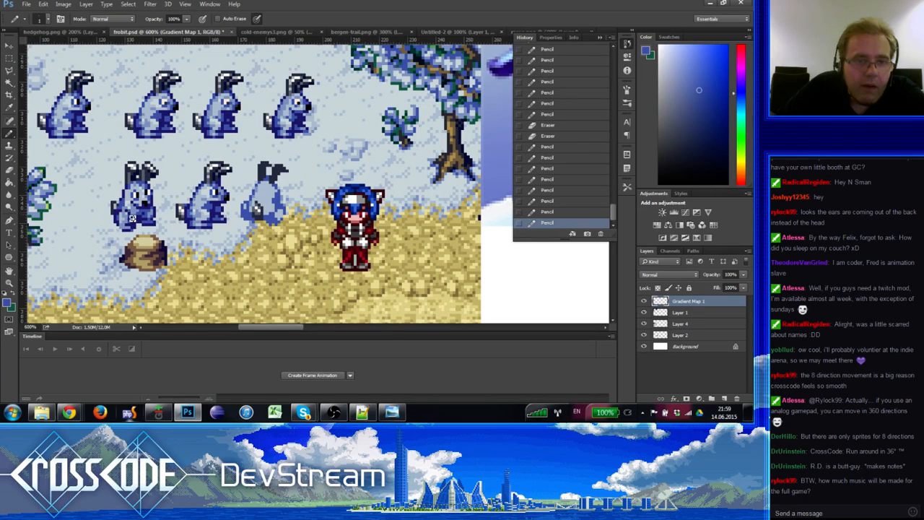
# Step: Adjust the shading where the front-facing rabbit's left arm meets its belly, using sampled blues and dark navy
pyautogui.click(132, 223)
pyautogui.keyDown('alt'); pyautogui.click(128, 218); pyautogui.keyUp('alt')
pyautogui.click(127, 218)
pyautogui.keyDown('alt'); pyautogui.click(125, 214); pyautogui.keyUp('alt')
pyautogui.click(125, 218)
pyautogui.keyDown('alt'); pyautogui.click(131, 214); pyautogui.keyUp('alt')
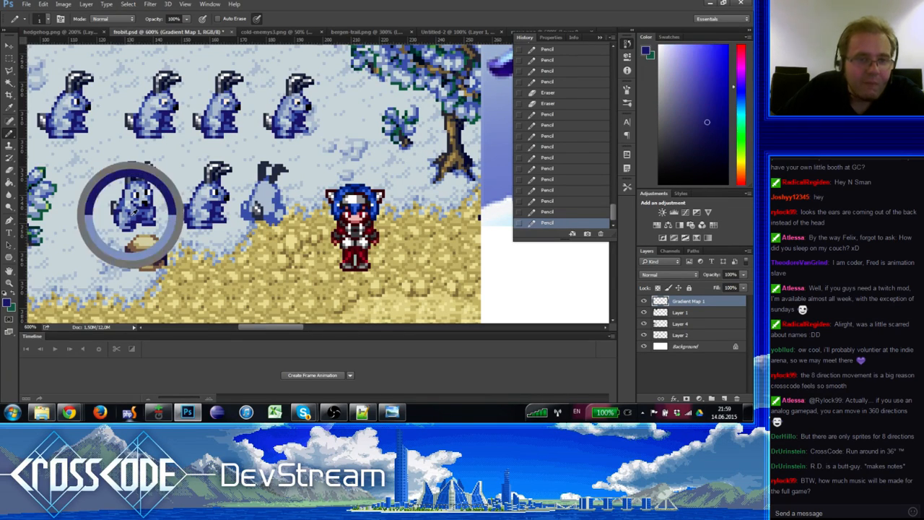
pyautogui.click(134, 231)
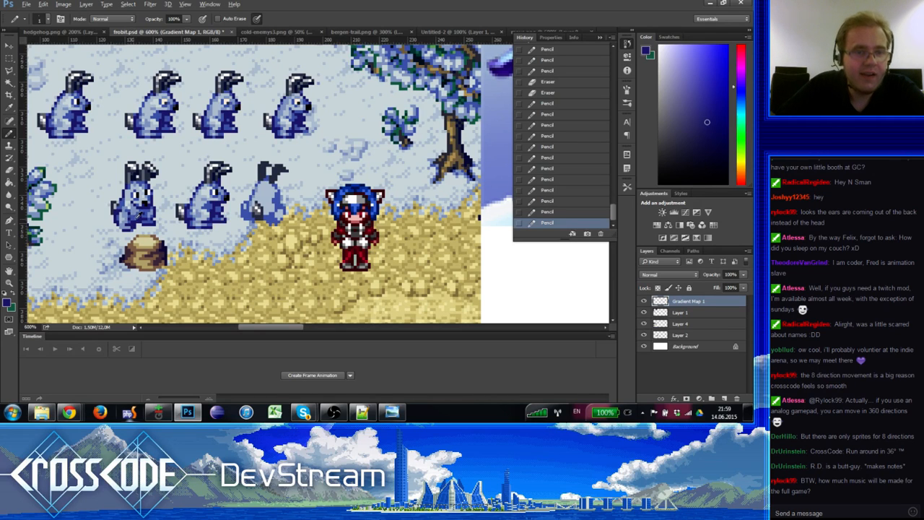
# Step: Refine the pixels under the front-facing rabbit's chin and across its chest with light and mid blue
pyautogui.keyDown('alt'); pyautogui.click(134, 216); pyautogui.keyUp('alt')
pyautogui.keyDown('alt'); pyautogui.click(131, 214); pyautogui.keyUp('alt')
pyautogui.click(135, 208)
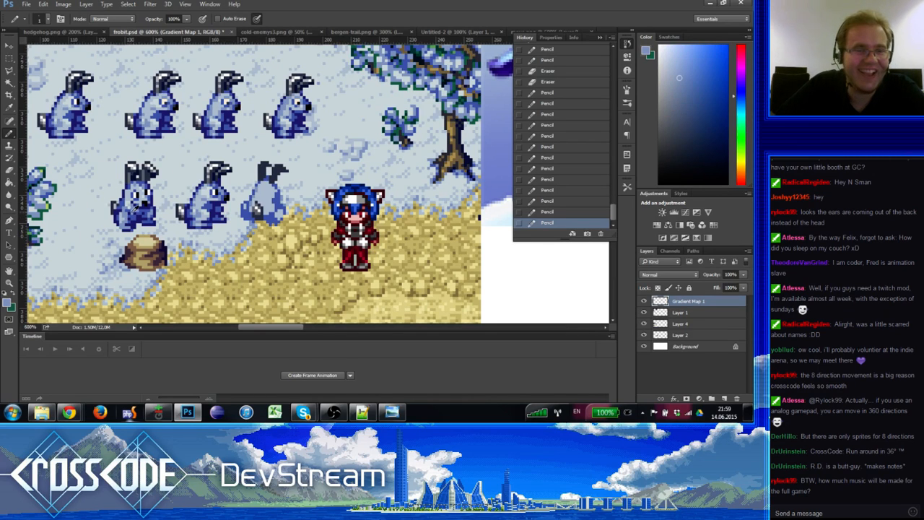
pyautogui.keyDown('alt'); pyautogui.click(127, 212); pyautogui.keyUp('alt')
pyautogui.click(130, 214)
pyautogui.keyDown('alt'); pyautogui.click(131, 217); pyautogui.keyUp('alt')
pyautogui.click(132, 215)
pyautogui.keyDown('alt'); pyautogui.click(131, 217); pyautogui.keyUp('alt')
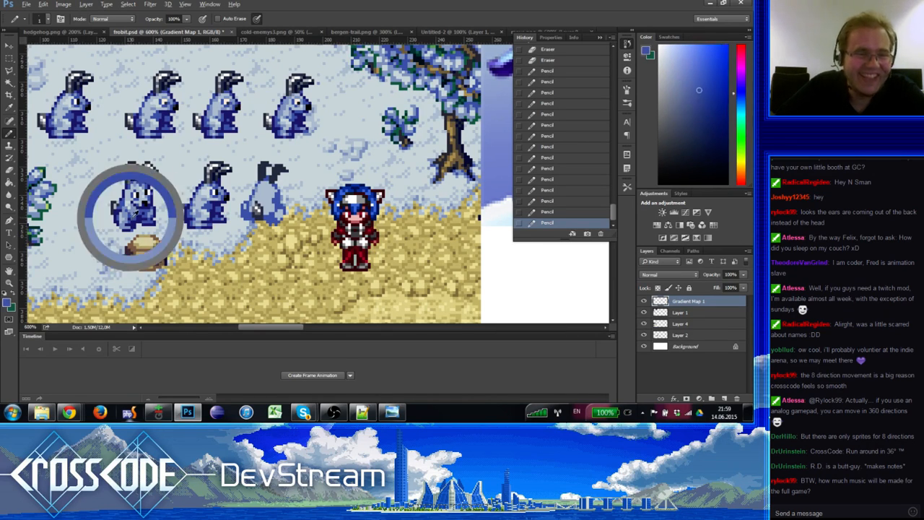
# Step: Darken the lower belly and the gap between the front-facing rabbit's feet with sampled dark navy
pyautogui.keyDown('alt'); pyautogui.click(133, 213); pyautogui.keyUp('alt')
pyautogui.keyDown('alt'); pyautogui.click(133, 221); pyautogui.keyUp('alt')
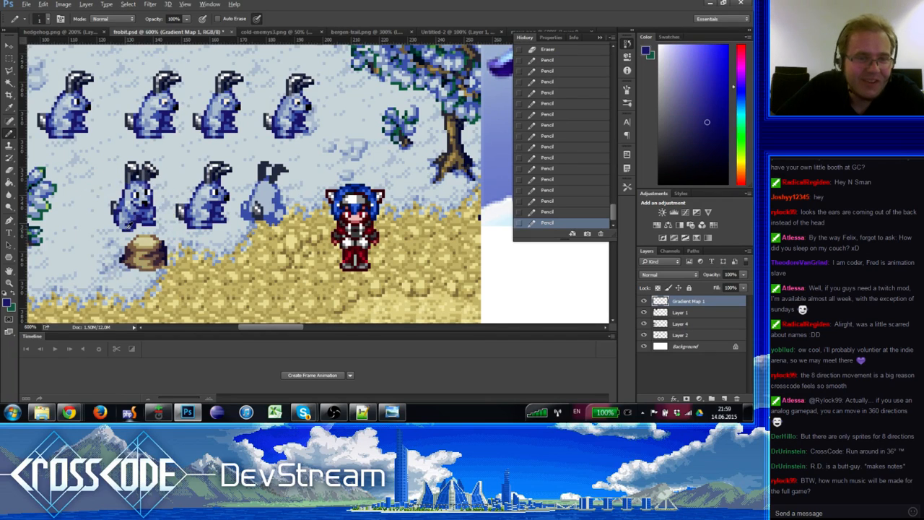
pyautogui.click(128, 237)
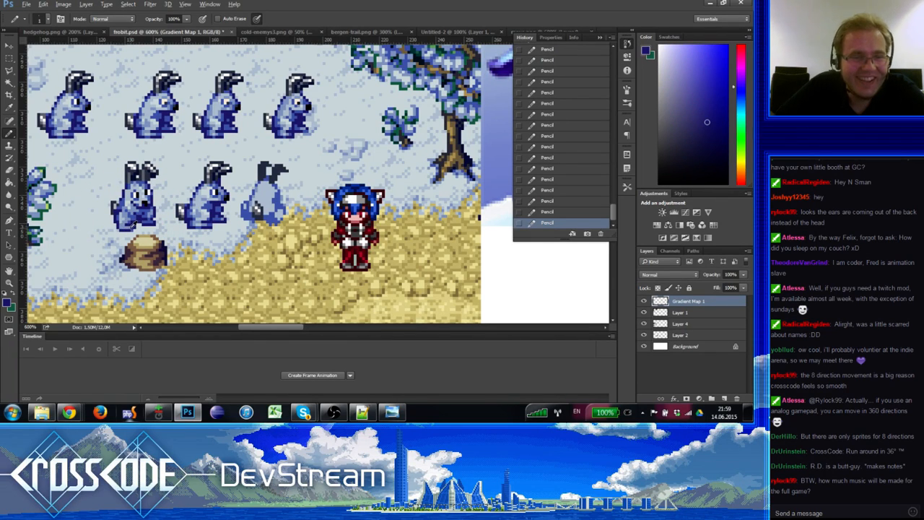
pyautogui.keyDown('alt'); pyautogui.click(132, 225); pyautogui.keyUp('alt')
pyautogui.keyDown('alt'); pyautogui.click(133, 221); pyautogui.keyUp('alt')
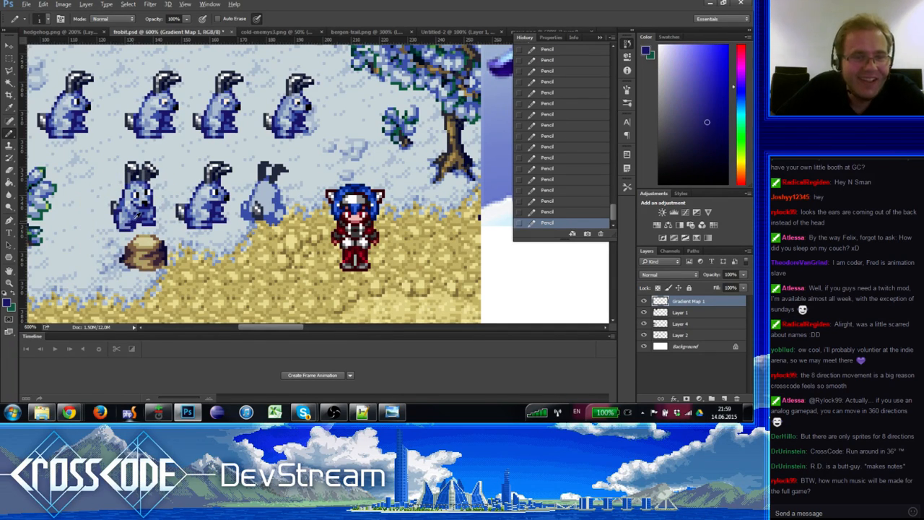
pyautogui.keyDown('alt'); pyautogui.click(134, 222); pyautogui.keyUp('alt')
# Step: Erase outer pixels of the front-facing rabbit's left foot and redraw its lower outline in dark navy
pyautogui.keyDown('alt'); pyautogui.click(122, 231); pyautogui.keyUp('alt')
pyautogui.press('e')
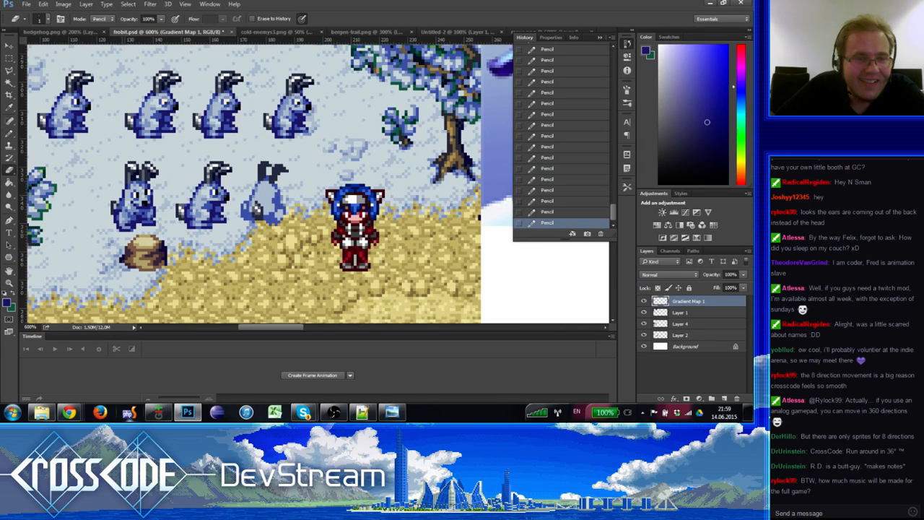
pyautogui.press('b')
pyautogui.keyDown('alt'); pyautogui.click(116, 221); pyautogui.keyUp('alt')
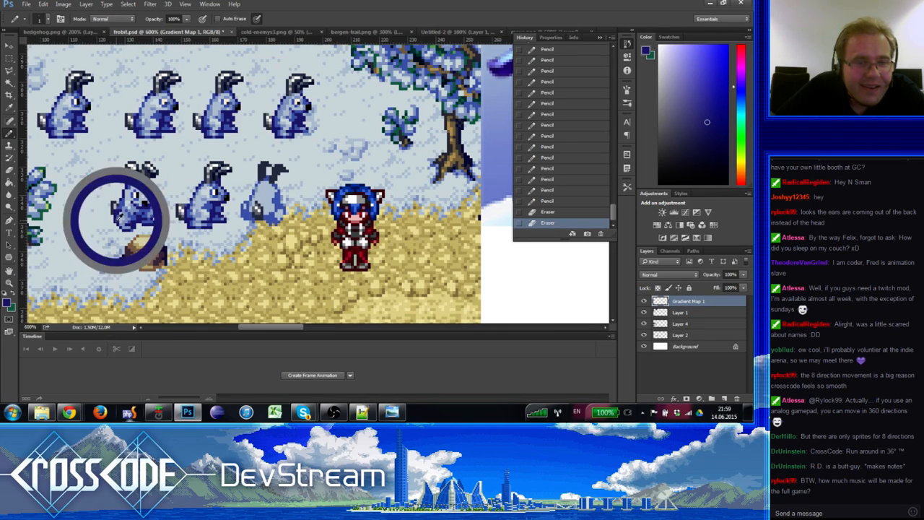
pyautogui.click(123, 234)
pyautogui.keyDown('alt'); pyautogui.click(122, 226); pyautogui.keyUp('alt')
pyautogui.click(120, 225)
pyautogui.keyDown('alt'); pyautogui.click(117, 224); pyautogui.keyUp('alt')
pyautogui.click(119, 229)
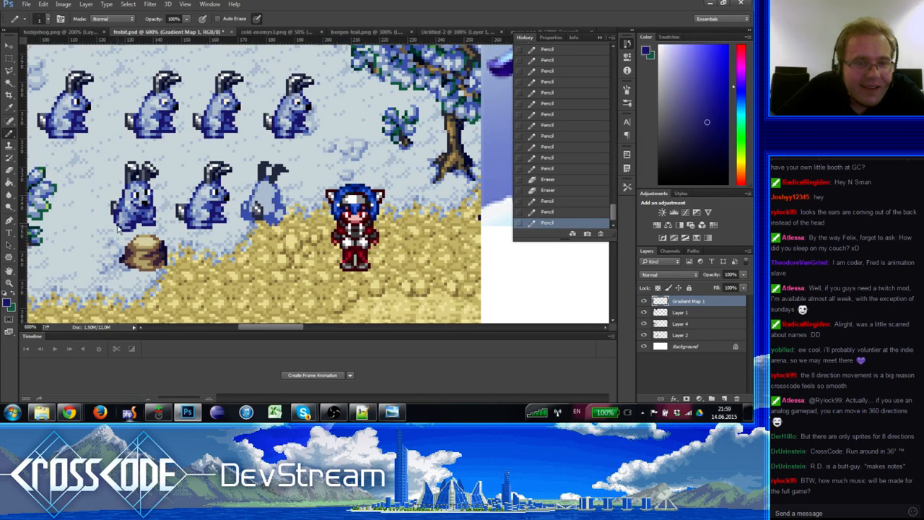
pyautogui.click(127, 233)
pyautogui.click(122, 231)
pyautogui.click(122, 231)
# Step: Reshape the outer edge of the front-facing rabbit's left haunch with sampled navy and mid blue pixels
pyautogui.keyDown('alt'); pyautogui.click(116, 226); pyautogui.keyUp('alt')
pyautogui.click(118, 228)
pyautogui.click(120, 227)
pyautogui.keyDown('alt'); pyautogui.click(119, 217); pyautogui.keyUp('alt')
pyautogui.click(123, 226)
pyautogui.keyDown('alt'); pyautogui.click(114, 220); pyautogui.keyUp('alt')
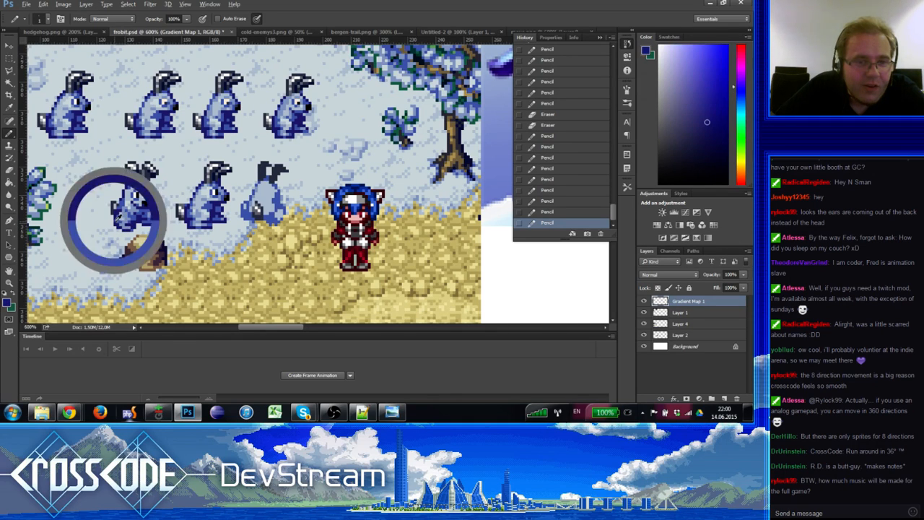
pyautogui.click(119, 226)
pyautogui.keyDown('alt'); pyautogui.click(118, 221); pyautogui.keyUp('alt')
pyautogui.click(121, 220)
# Step: Add light blue and pale highlights to the front-facing rabbit's left thigh and the foot beside its belly
pyautogui.keyDown('alt'); pyautogui.click(125, 223); pyautogui.keyUp('alt')
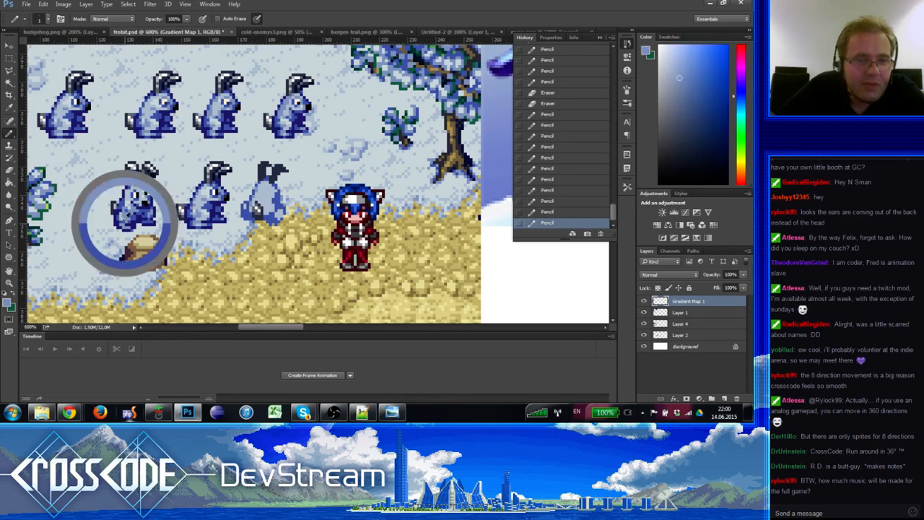
pyautogui.click(124, 219)
pyautogui.keyDown('alt'); pyautogui.click(122, 217); pyautogui.keyUp('alt')
pyautogui.click(123, 219)
pyautogui.keyDown('alt'); pyautogui.click(123, 216); pyautogui.keyUp('alt')
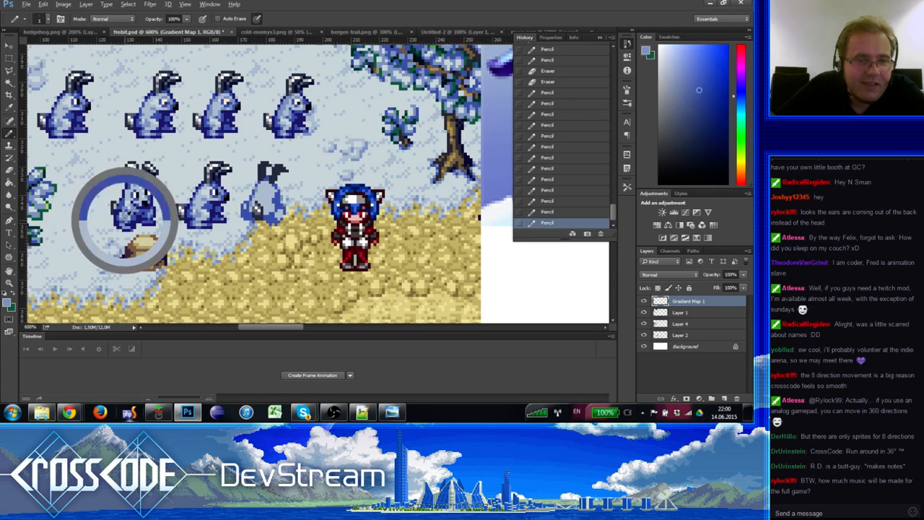
pyautogui.click(124, 216)
pyautogui.keyDown('alt'); pyautogui.click(125, 215); pyautogui.keyUp('alt')
pyautogui.click(132, 224)
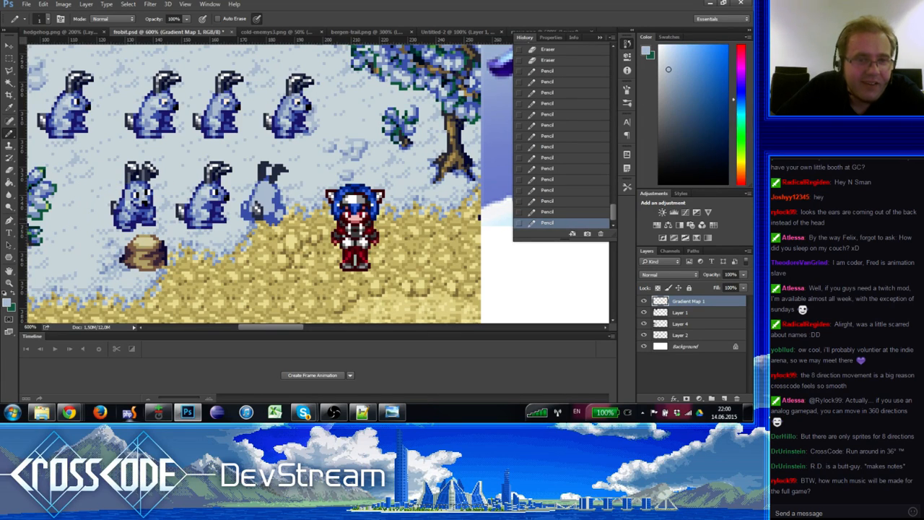
# Step: Touch up the front-facing rabbit's left flank and right arm with mid blue and dark navy sampled from its fur
pyautogui.keyDown('alt'); pyautogui.click(113, 218); pyautogui.keyUp('alt')
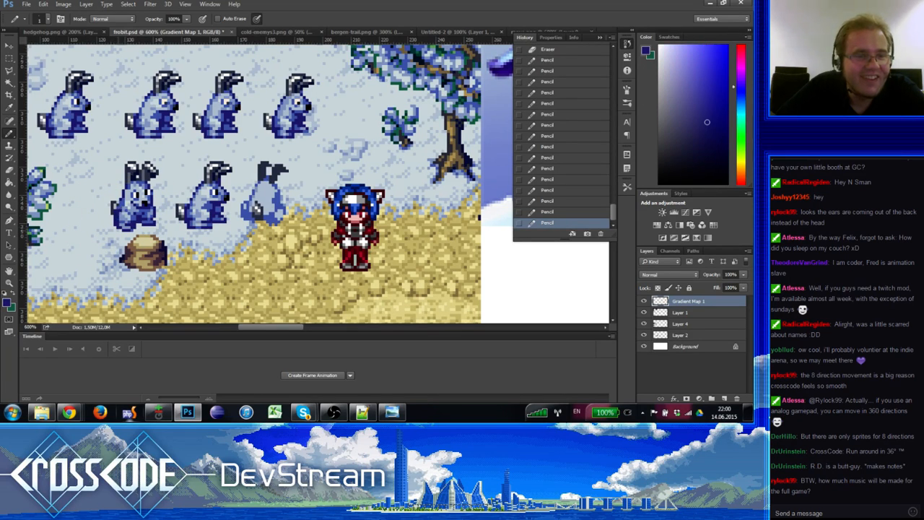
pyautogui.keyDown('alt'); pyautogui.click(122, 206); pyautogui.keyUp('alt')
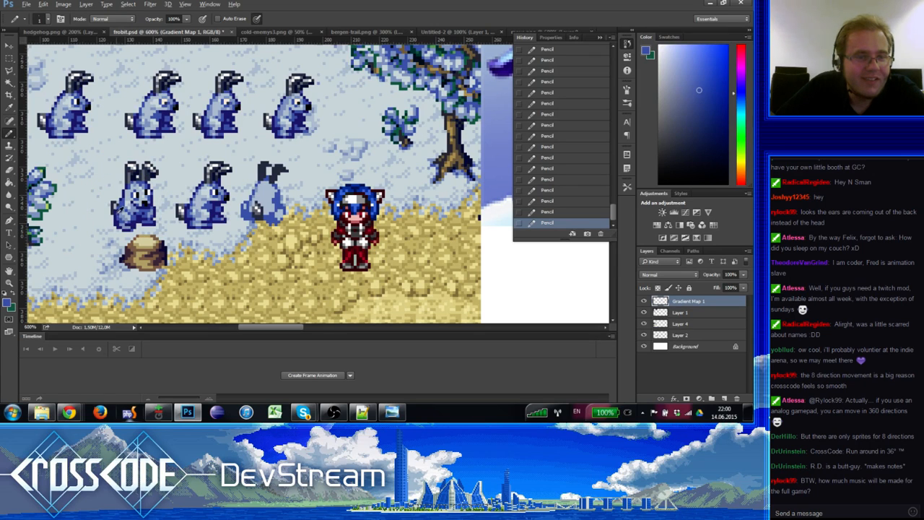
pyautogui.keyDown('alt'); pyautogui.click(116, 218); pyautogui.keyUp('alt')
pyautogui.keyDown('alt'); pyautogui.click(116, 223); pyautogui.keyUp('alt')
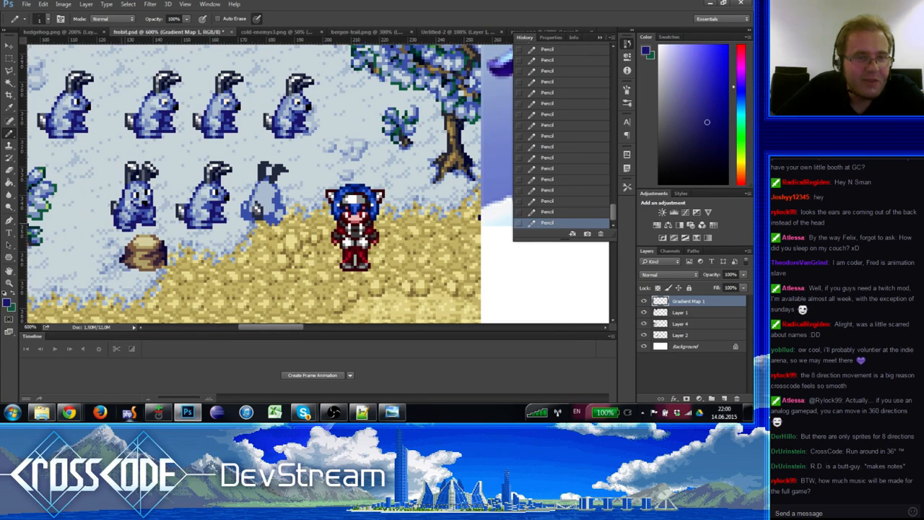
pyautogui.keyDown('alt'); pyautogui.click(122, 220); pyautogui.keyUp('alt')
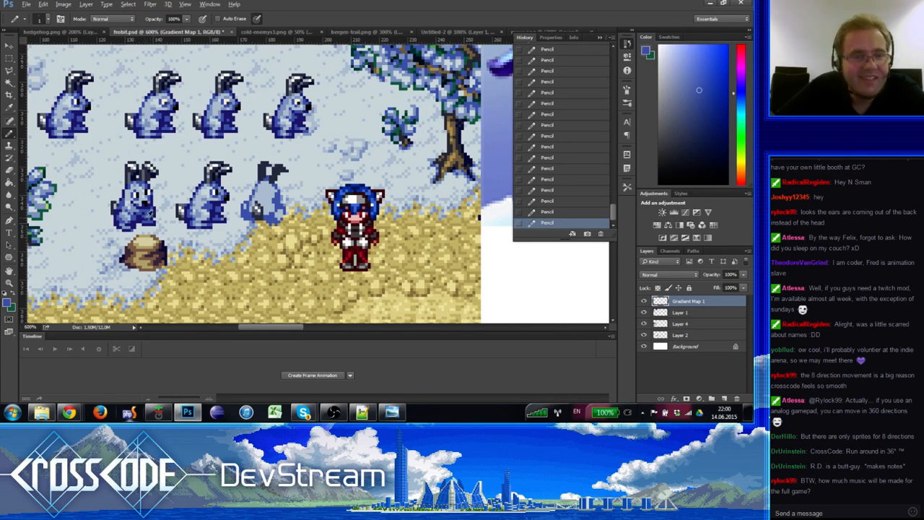
pyautogui.keyDown('alt'); pyautogui.click(148, 214); pyautogui.keyUp('alt')
pyautogui.keyDown('alt'); pyautogui.click(139, 217); pyautogui.keyUp('alt')
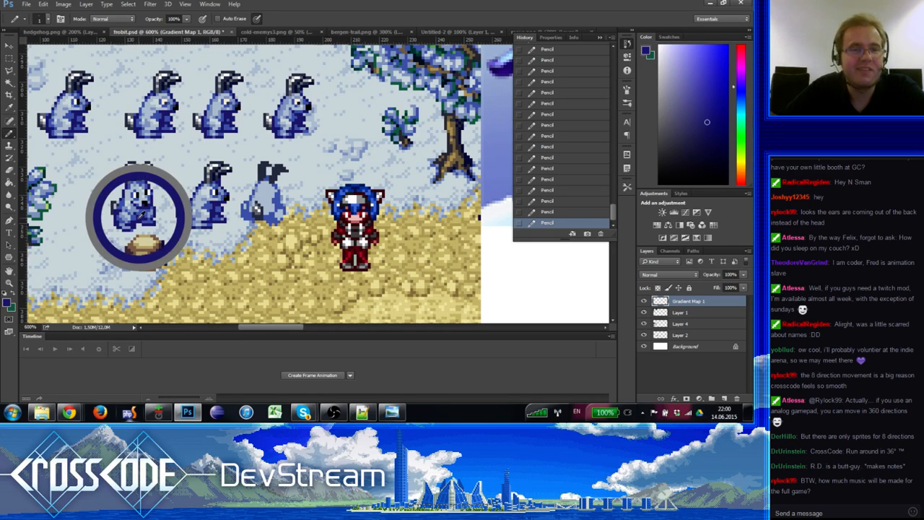
pyautogui.moveTo(146, 241); pyautogui.dragTo(142, 227)
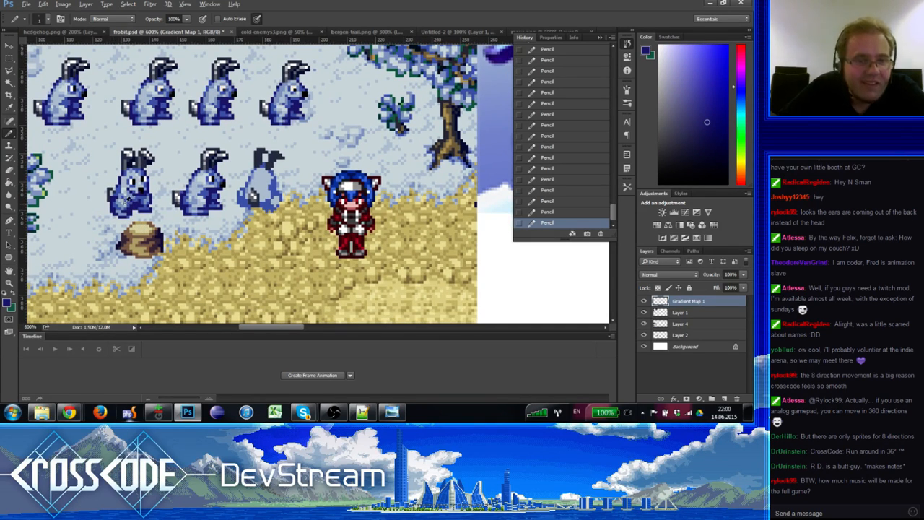
# Step: Erase stray pixels below the front-facing rabbit's belly and redraw the foot's lower outline in sampled dark navy
pyautogui.keyDown('alt'); pyautogui.click(126, 200); pyautogui.keyUp('alt')
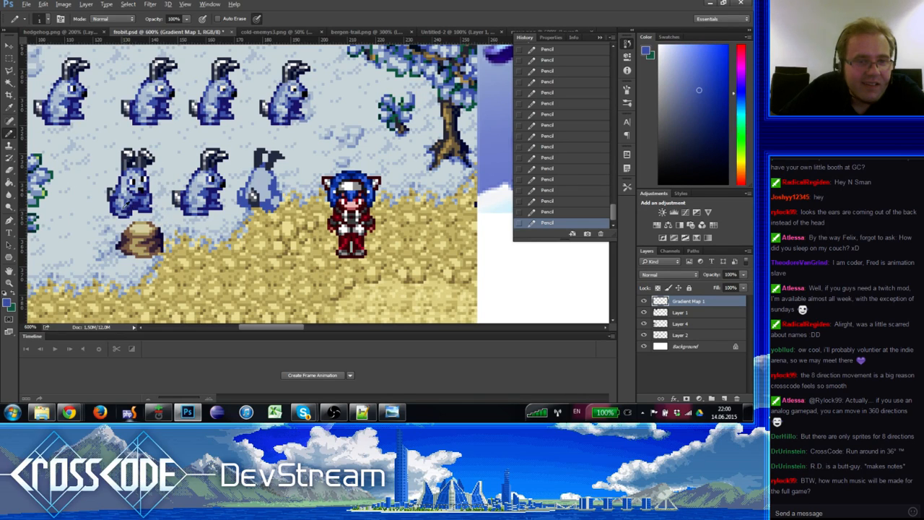
pyautogui.keyDown('alt'); pyautogui.click(126, 203); pyautogui.keyUp('alt')
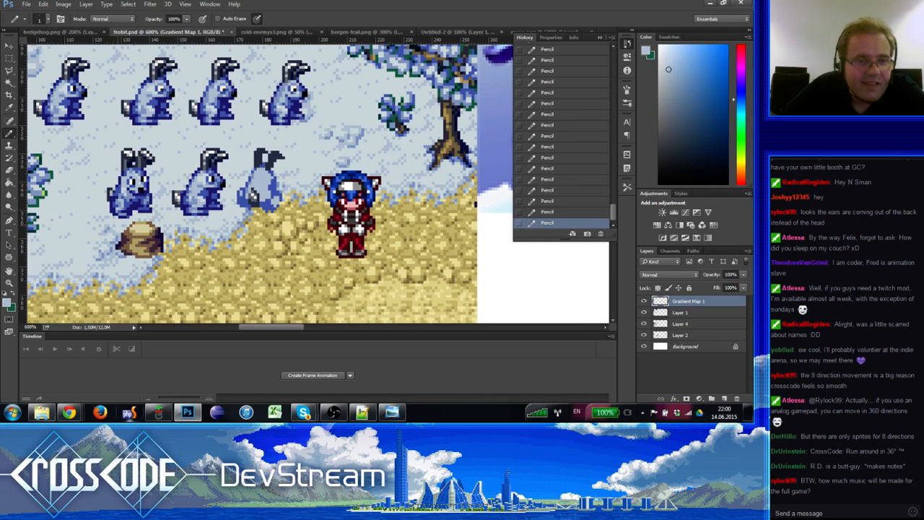
pyautogui.keyDown('alt'); pyautogui.click(118, 213); pyautogui.keyUp('alt')
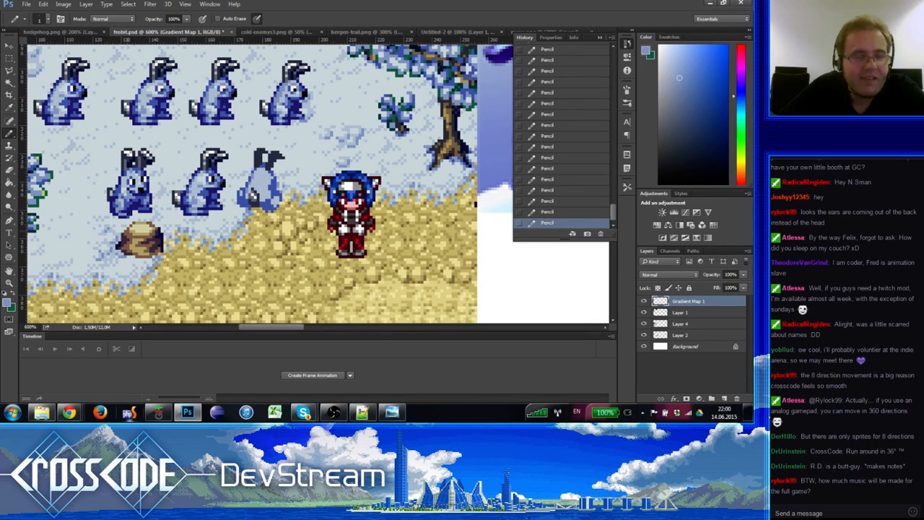
pyautogui.keyDown('alt'); pyautogui.click(133, 211); pyautogui.keyUp('alt')
pyautogui.press('e')
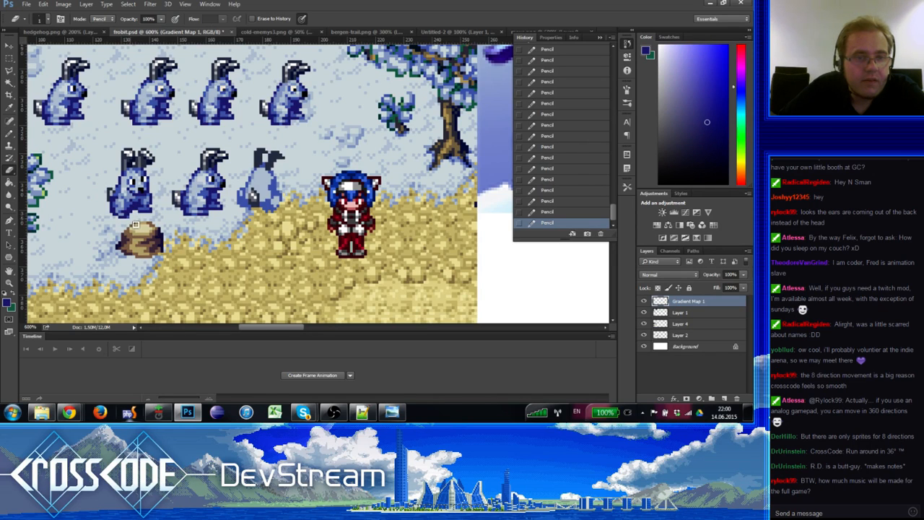
pyautogui.click(138, 224)
pyautogui.click(140, 221)
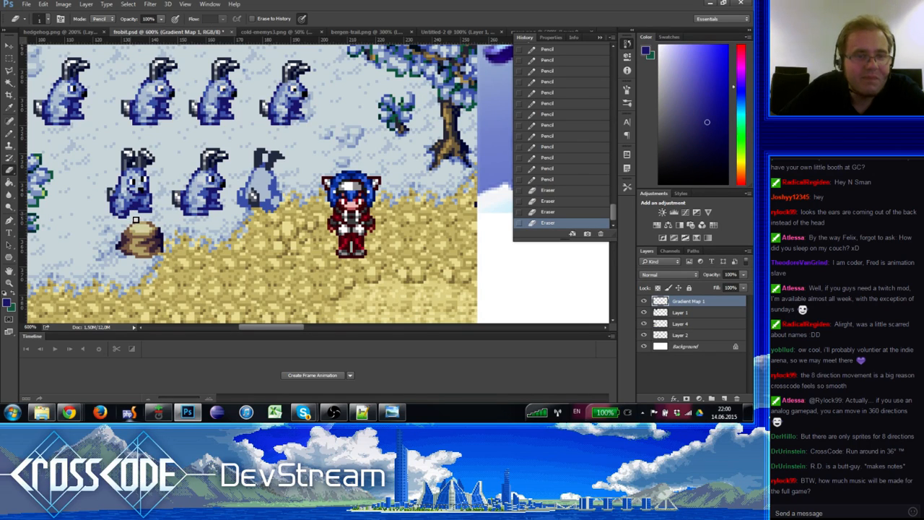
pyautogui.click(140, 219)
pyautogui.press('b')
pyautogui.click(136, 218)
pyautogui.press('e')
pyautogui.click(140, 216)
pyautogui.press('b')
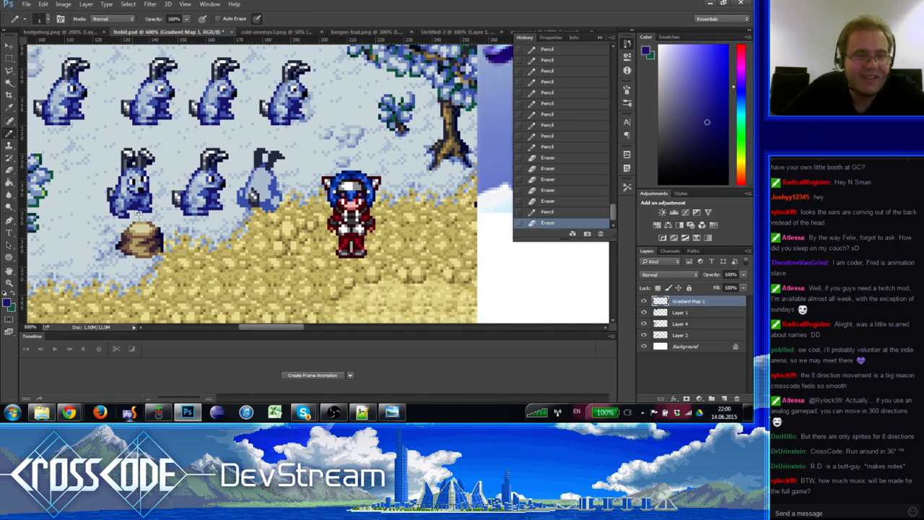
# Step: Rework the gap between the front-facing rabbit's feet, erasing single pixels and repainting them in dark navy and mid blue
pyautogui.keyDown('alt'); pyautogui.click(132, 207); pyautogui.keyUp('alt')
pyautogui.click(134, 208)
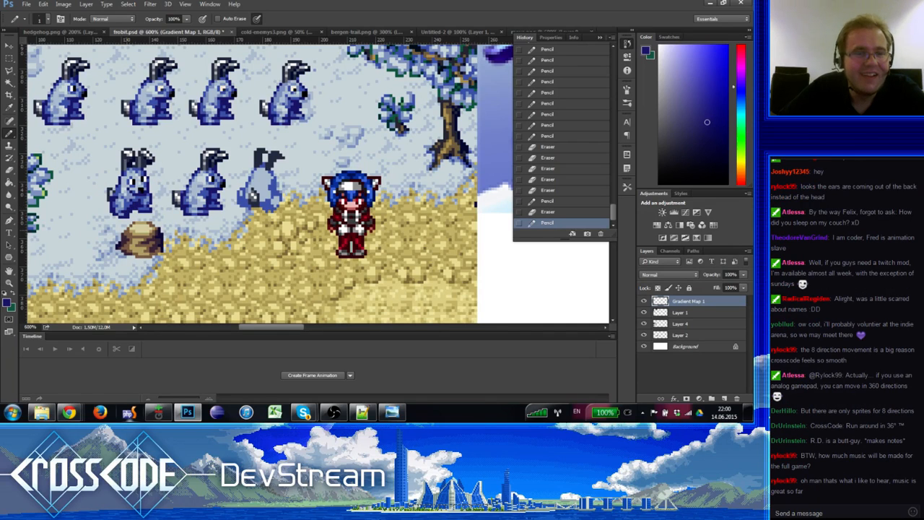
pyautogui.press('e')
pyautogui.click(134, 208)
pyautogui.press('b')
pyautogui.keyDown('alt'); pyautogui.click(133, 207); pyautogui.keyUp('alt')
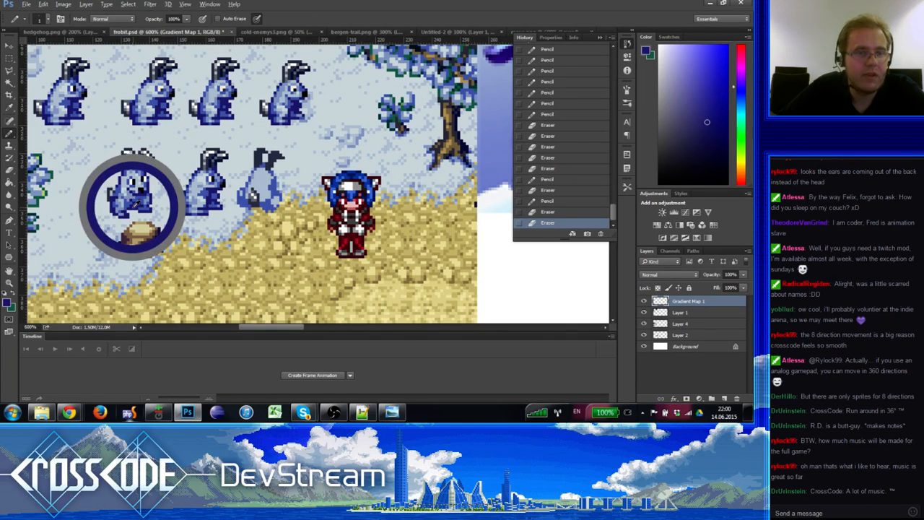
pyautogui.click(133, 207)
pyautogui.press('e')
pyautogui.click(134, 207)
pyautogui.press('b')
pyautogui.keyDown('alt'); pyautogui.click(133, 203); pyautogui.keyUp('alt')
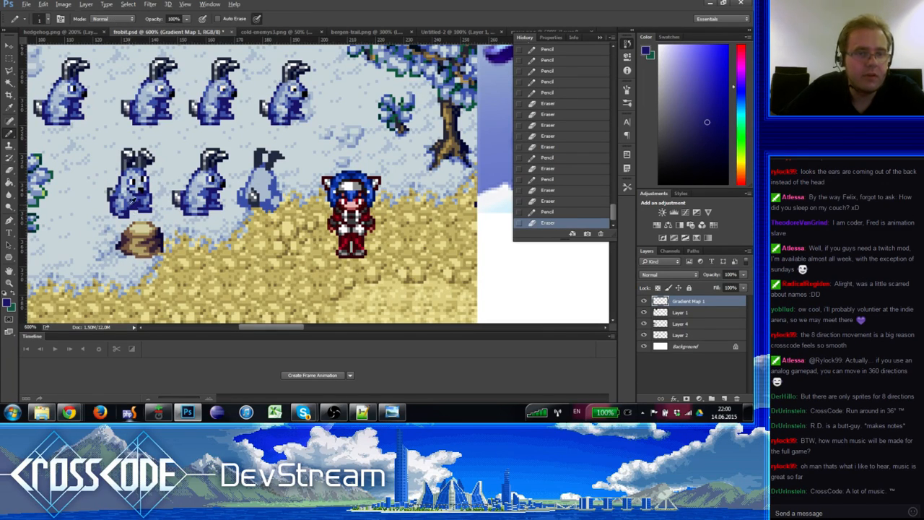
pyautogui.click(134, 207)
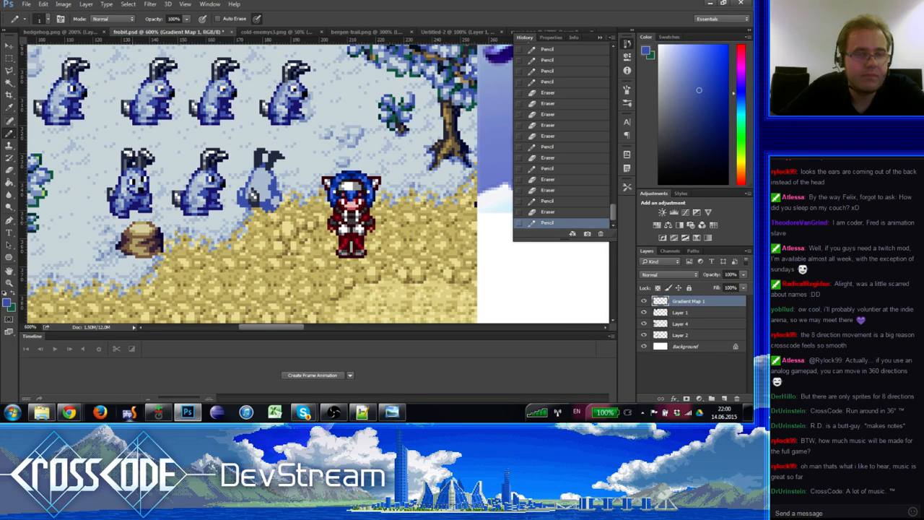
# Step: Refine the front-facing rabbit's lower body with dark navy outline pixels and mid blue and light blue shading
pyautogui.moveTo(137, 242); pyautogui.dragTo(135, 250)
pyautogui.keyDown('alt'); pyautogui.click(134, 215); pyautogui.keyUp('alt')
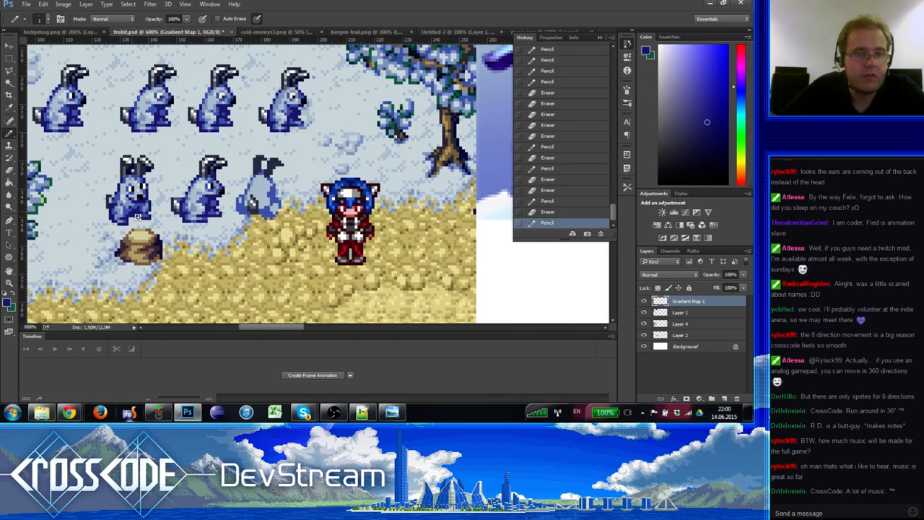
pyautogui.click(134, 215)
pyautogui.click(136, 215)
pyautogui.keyDown('alt'); pyautogui.click(134, 209); pyautogui.keyUp('alt')
pyautogui.click(135, 205)
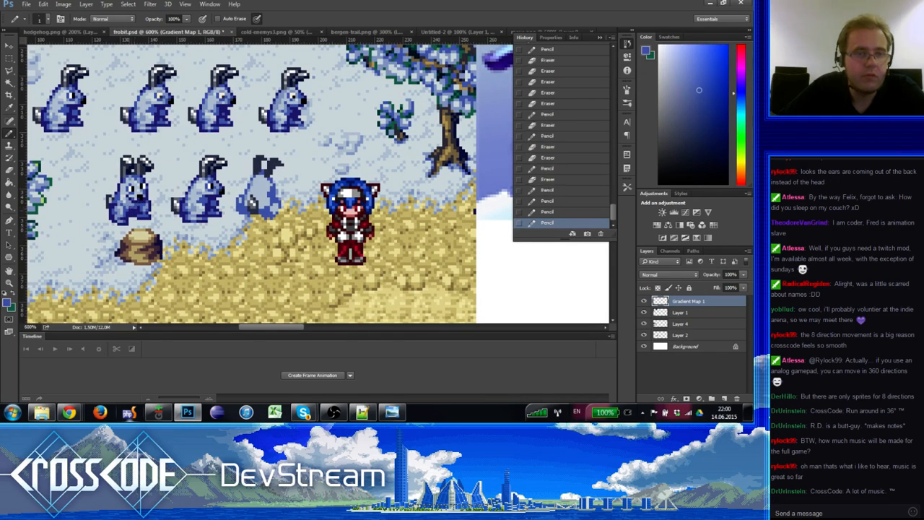
pyautogui.keyDown('alt'); pyautogui.click(135, 212); pyautogui.keyUp('alt')
pyautogui.click(135, 202)
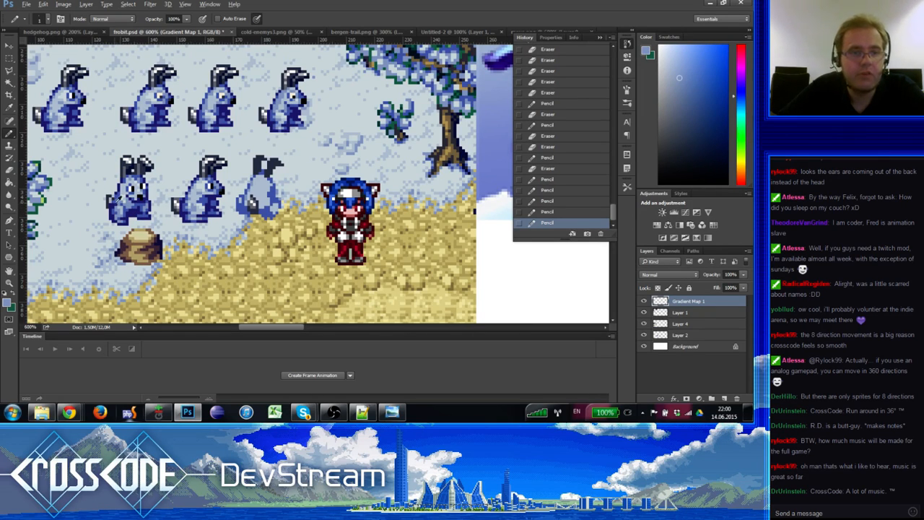
pyautogui.keyDown('alt'); pyautogui.click(115, 203); pyautogui.keyUp('alt')
pyautogui.click(115, 200)
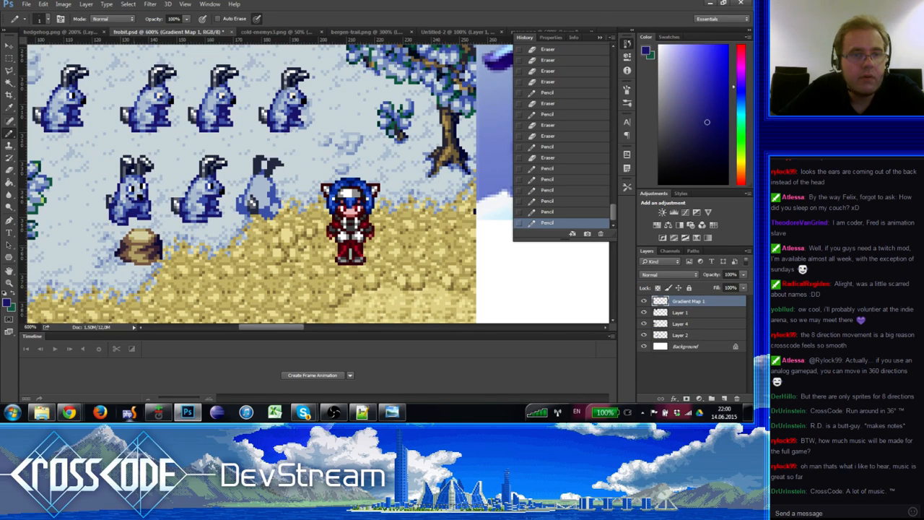
pyautogui.moveTo(143, 257)
pyautogui.mouseDown()
pyautogui.moveTo(157, 278)
pyautogui.moveTo(157, 261)
pyautogui.mouseUp()
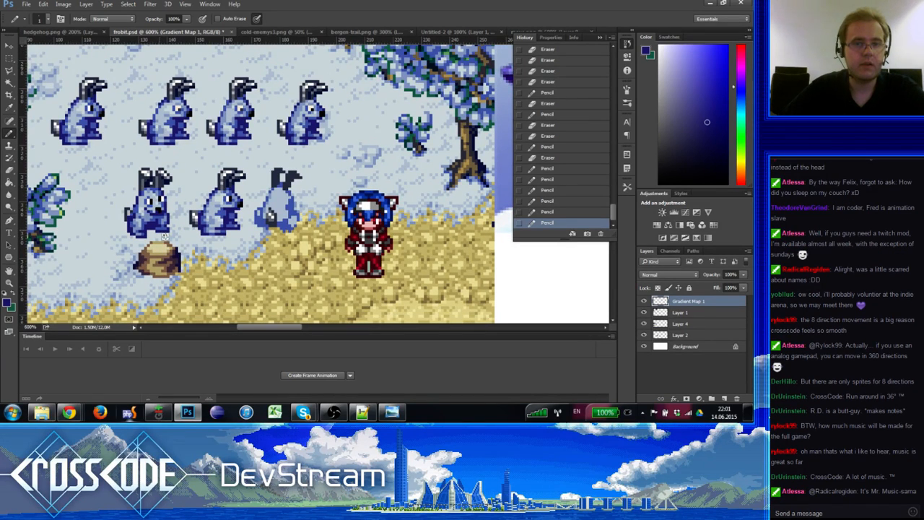
# Step: Erase two pixels at the inner foot of the front-facing rabbit and repaint its lower contour in dark navy
pyautogui.press('ctrl')
pyautogui.press('ctrl')
pyautogui.press('ctrl')
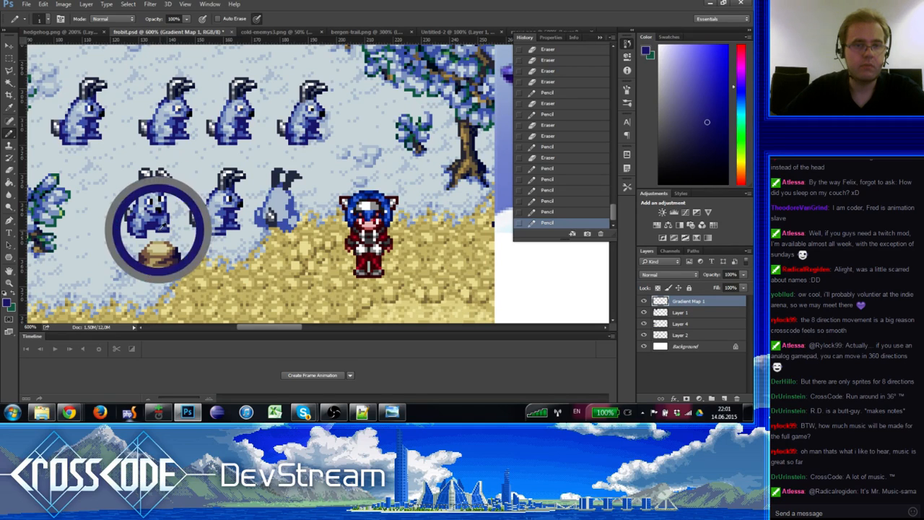
pyautogui.press('e')
pyautogui.click(158, 233)
pyautogui.click(159, 233)
pyautogui.press('b')
pyautogui.press('ctrl')
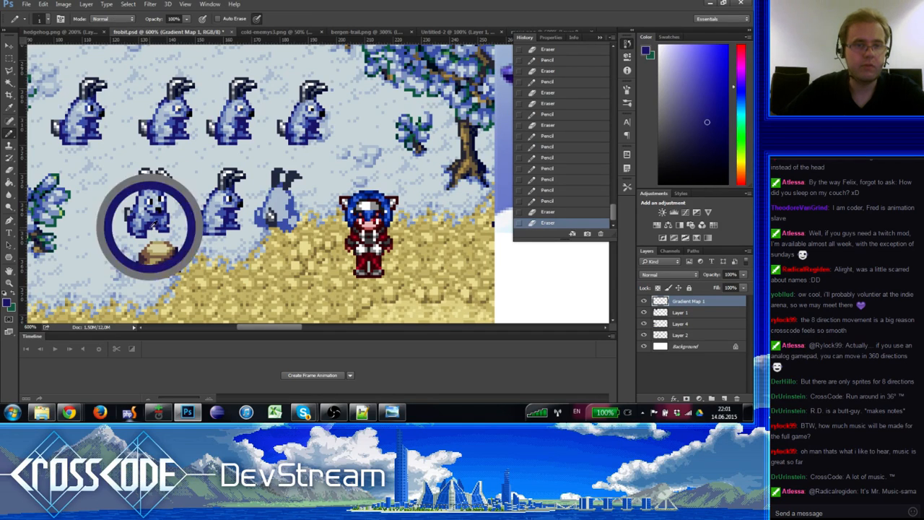
pyautogui.click(157, 234)
pyautogui.press('ctrl')
pyautogui.click(155, 230)
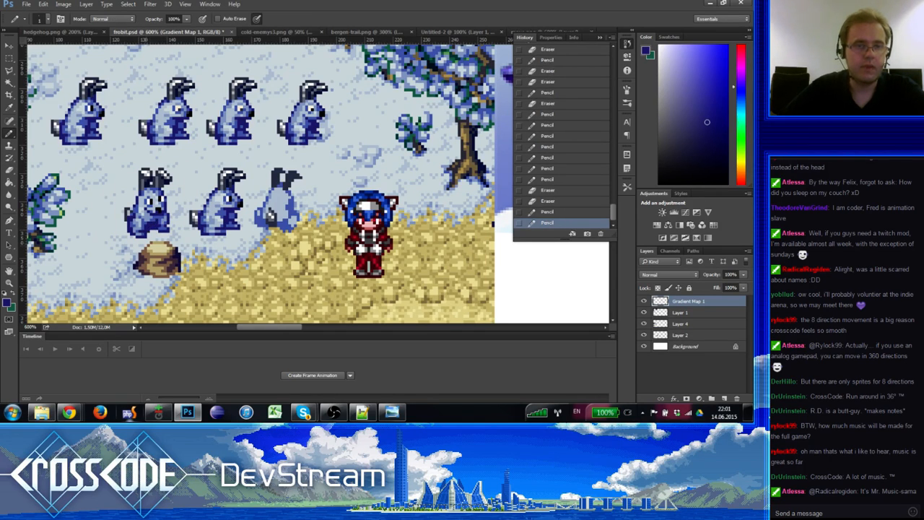
# Step: Touch up the front-facing rabbit's inner leg with sampled mid blue, light blue and dark navy pixels
pyautogui.keyDown('alt'); pyautogui.click(161, 228); pyautogui.keyUp('alt')
pyautogui.click(159, 227)
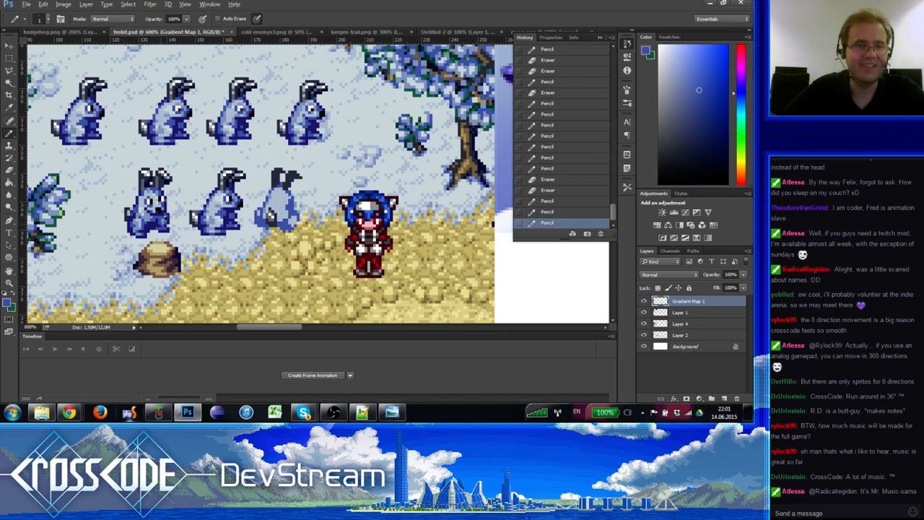
pyautogui.keyDown('alt'); pyautogui.click(161, 222); pyautogui.keyUp('alt')
pyautogui.click(159, 222)
pyautogui.keyDown('alt'); pyautogui.click(160, 249); pyautogui.keyUp('alt')
pyautogui.click(160, 250)
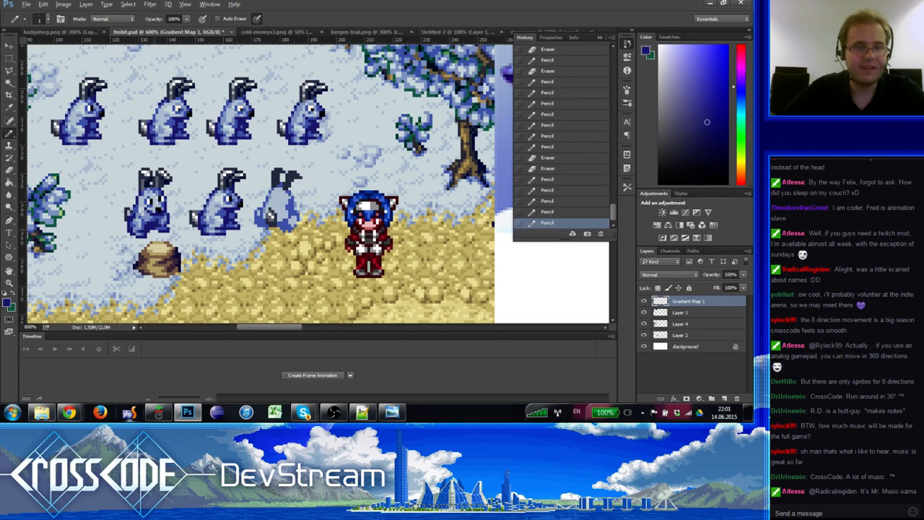
pyautogui.click(160, 251)
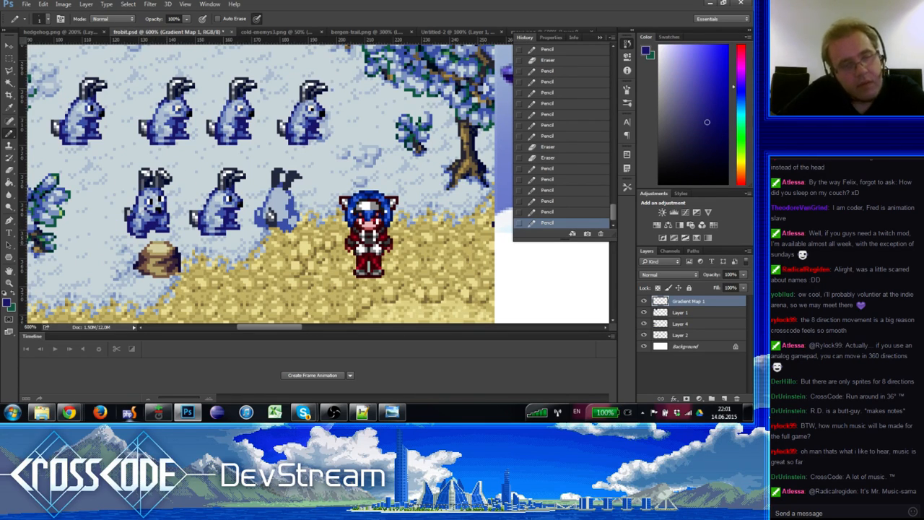
pyautogui.moveTo(166, 257); pyautogui.dragTo(161, 240)
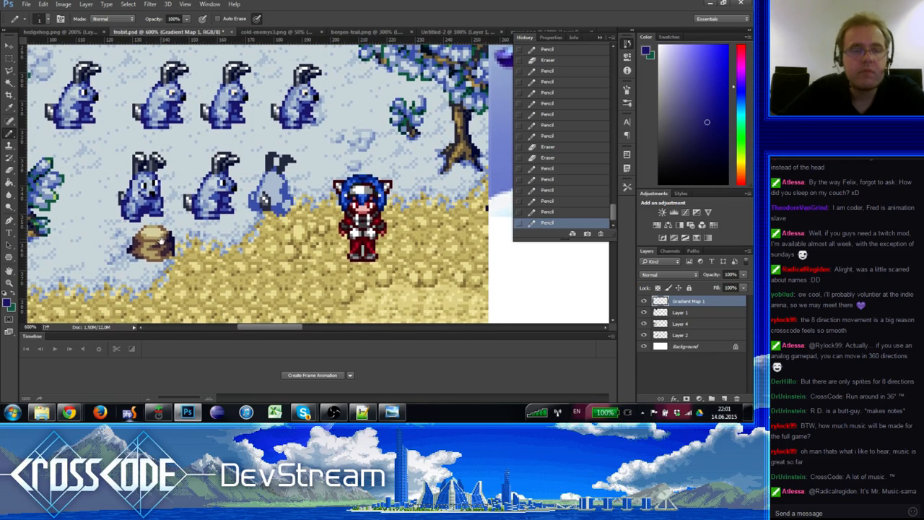
# Step: Compare the front-facing rabbit's earlier history states with the latest one, ending on the latest state
pyautogui.click(567, 116)
pyautogui.click(566, 148)
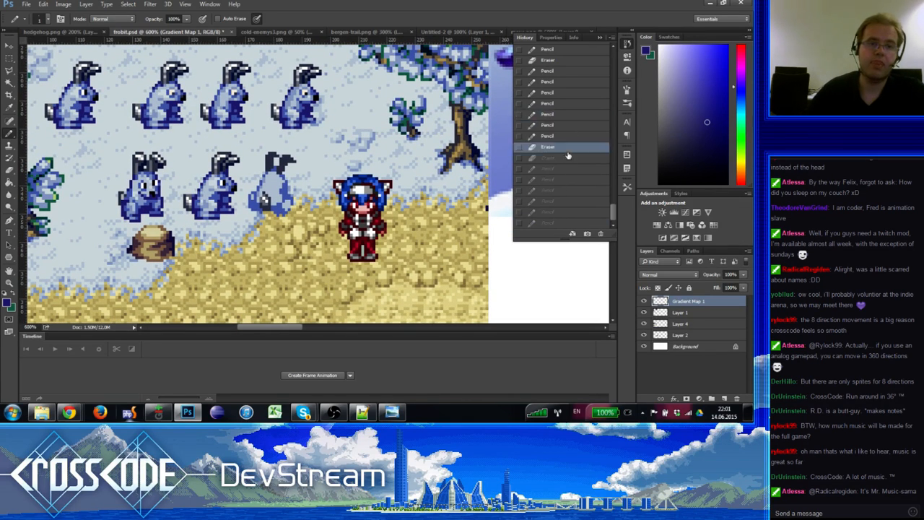
pyautogui.click(564, 169)
pyautogui.click(558, 200)
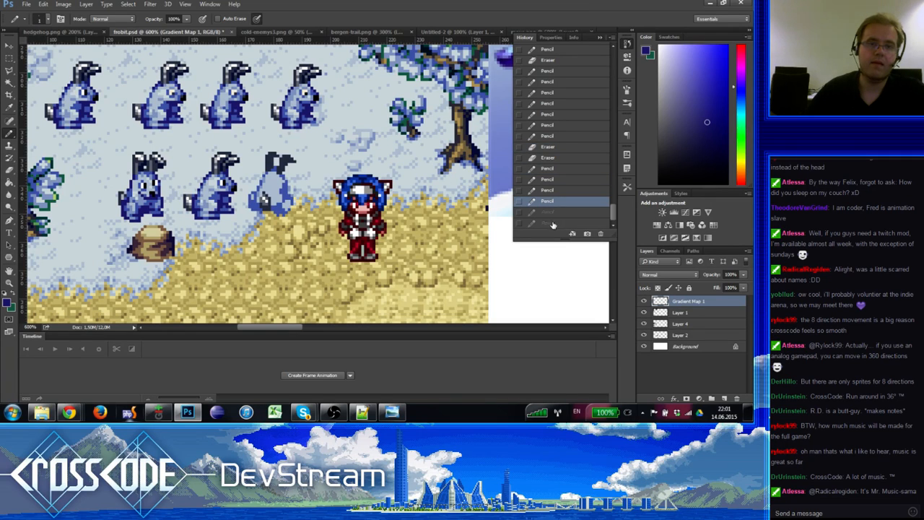
pyautogui.click(552, 224)
# Step: Clean up the front-facing rabbit's outer right foot by erasing a stray pixel and adding dark navy outline pixels
pyautogui.click(153, 215)
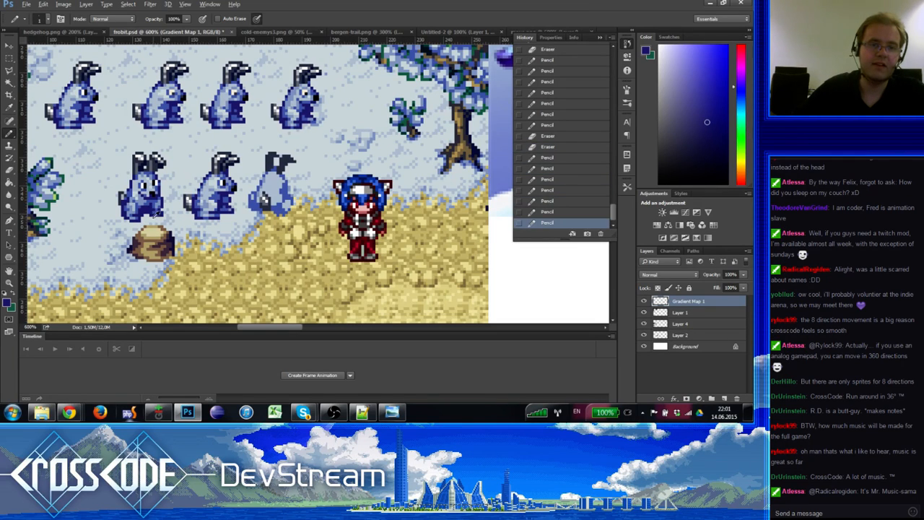
pyautogui.keyDown('alt'); pyautogui.click(152, 215); pyautogui.keyUp('alt')
pyautogui.press('e')
pyautogui.click(157, 221)
pyautogui.press('b')
pyautogui.keyDown('alt'); pyautogui.click(156, 217); pyautogui.keyUp('alt')
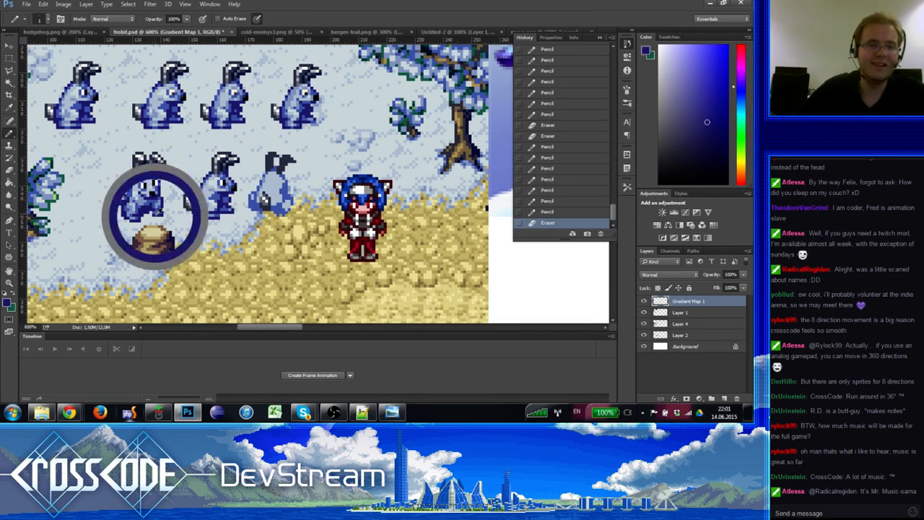
pyautogui.click(153, 214)
pyautogui.moveTo(165, 263)
pyautogui.mouseDown()
pyautogui.moveTo(167, 279)
pyautogui.moveTo(150, 271)
pyautogui.mouseUp()
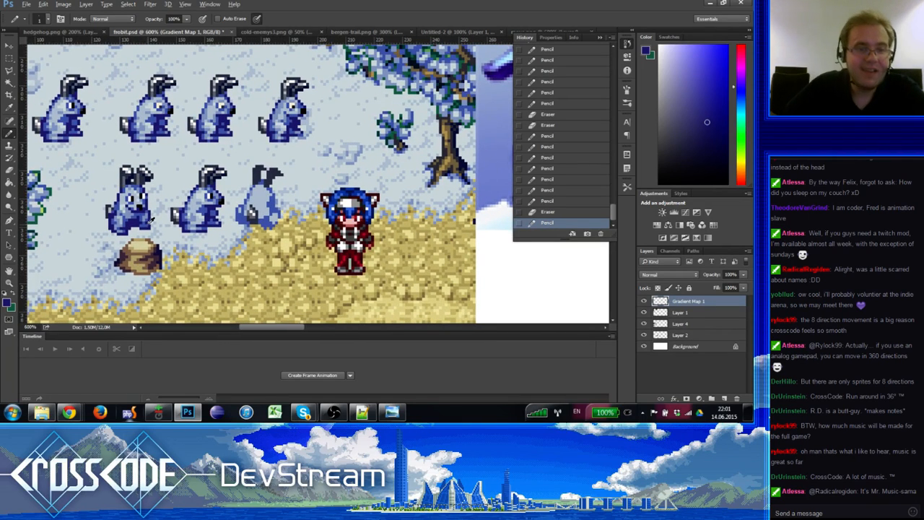
# Step: Draw a dark navy contour along the front-facing rabbit's lower right flank down towards the foot
pyautogui.keyDown('alt'); pyautogui.click(143, 219); pyautogui.keyUp('alt')
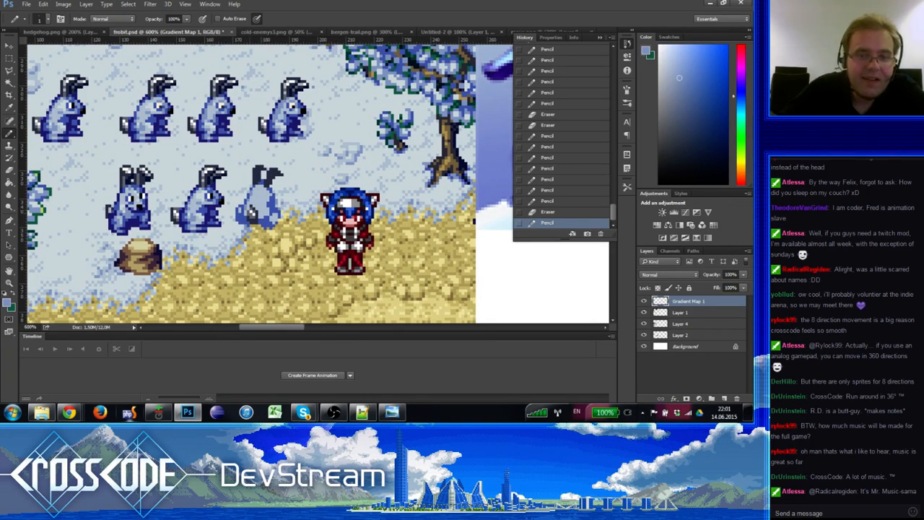
pyautogui.keyDown('alt'); pyautogui.click(148, 216); pyautogui.keyUp('alt')
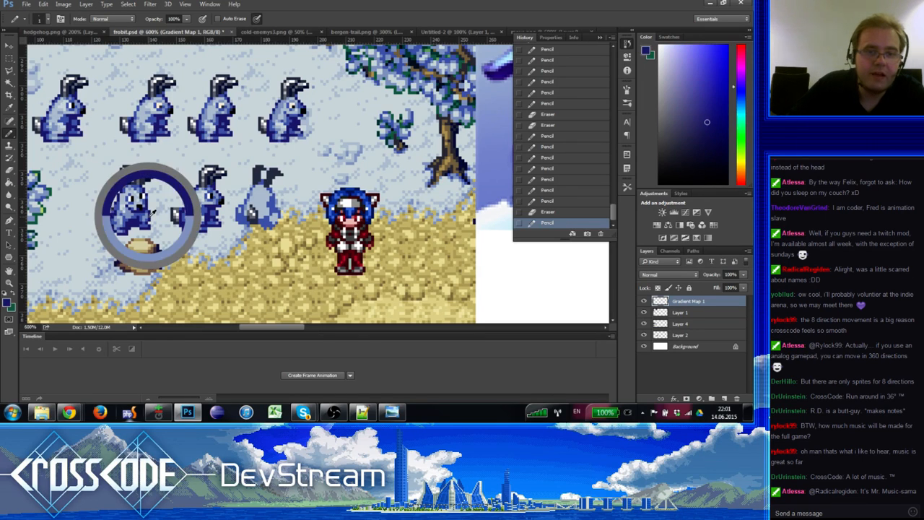
pyautogui.click(147, 216)
pyautogui.click(147, 218)
pyautogui.click(145, 221)
pyautogui.click(143, 222)
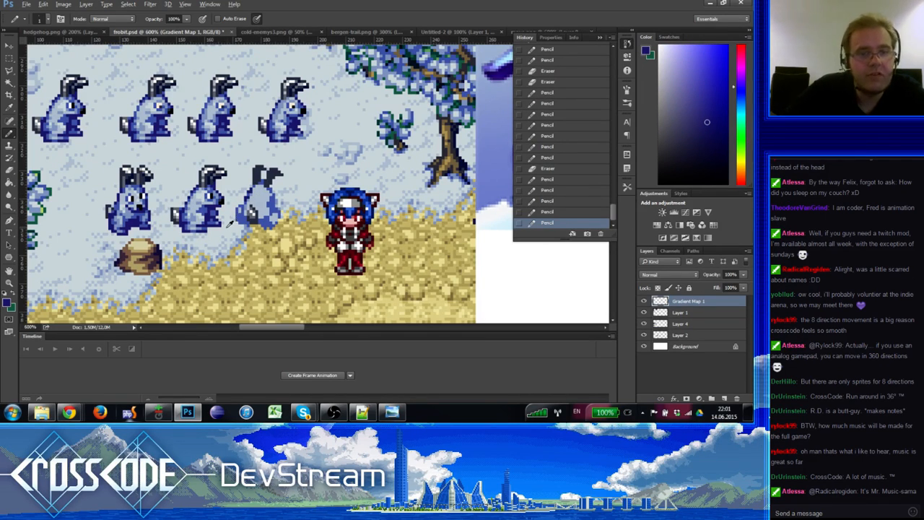
# Step: Shade the left shoulder edge of the rear-facing rabbit with sampled light blue and mid blue pixels
pyautogui.keyDown('alt'); pyautogui.click(247, 199); pyautogui.keyUp('alt')
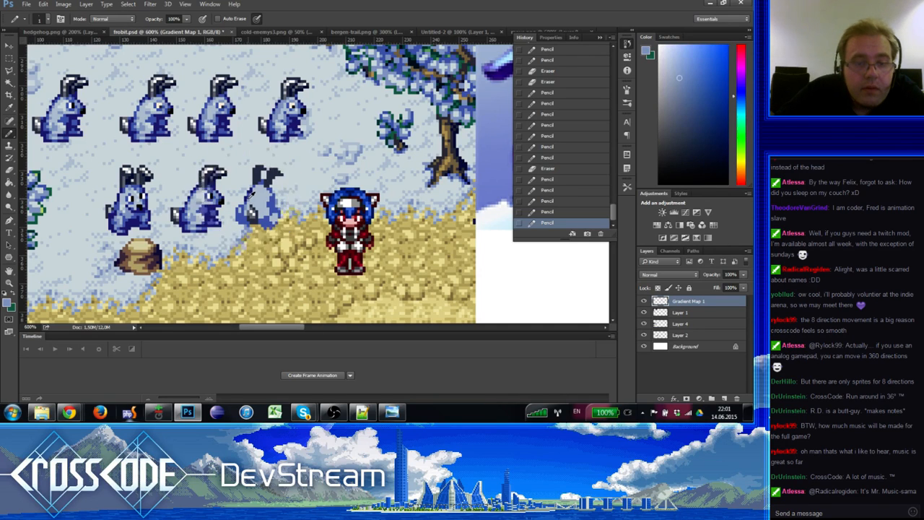
pyautogui.keyDown('alt'); pyautogui.click(247, 198); pyautogui.keyUp('alt')
pyautogui.keyDown('alt'); pyautogui.click(247, 201); pyautogui.keyUp('alt')
pyautogui.click(247, 198)
pyautogui.keyDown('alt'); pyautogui.click(247, 193); pyautogui.keyUp('alt')
pyautogui.click(247, 194)
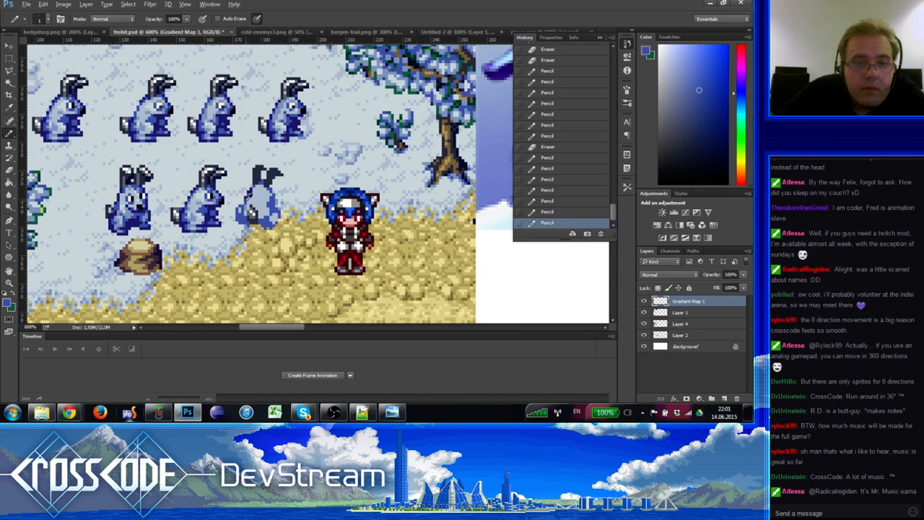
pyautogui.keyDown('alt'); pyautogui.click(244, 201); pyautogui.keyUp('alt')
pyautogui.click(245, 199)
# Step: Touch up the rear-facing rabbit's upper left back and neck edge with sampled mid blue and dark navy
pyautogui.keyDown('alt'); pyautogui.click(250, 192); pyautogui.keyUp('alt')
pyautogui.click(248, 195)
pyautogui.keyDown('alt'); pyautogui.click(250, 199); pyautogui.keyUp('alt')
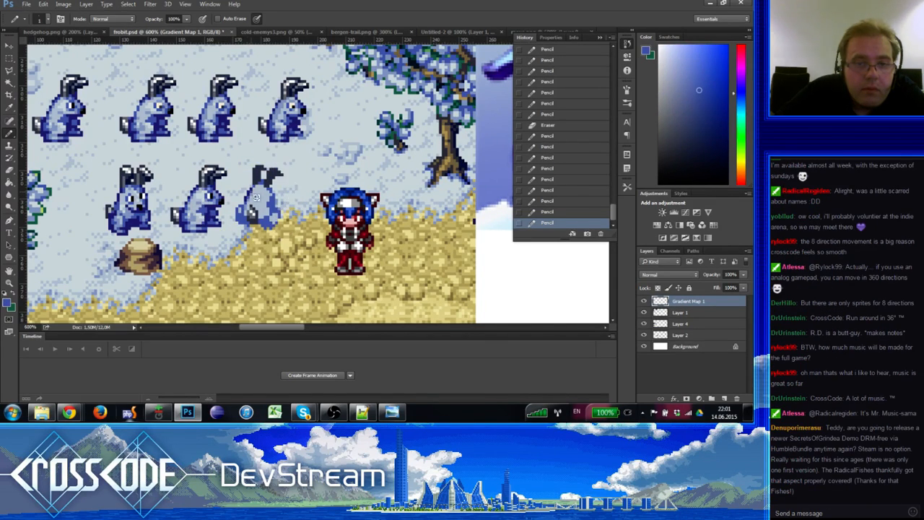
pyautogui.click(250, 193)
pyautogui.keyDown('alt'); pyautogui.click(250, 190); pyautogui.keyUp('alt')
pyautogui.click(250, 189)
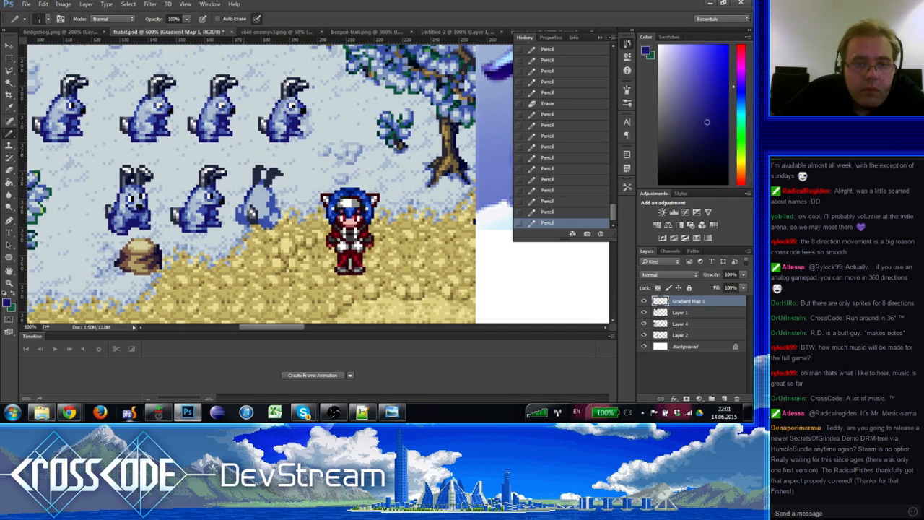
# Step: Add dark navy pixels around the rear-facing rabbit's tail and on its left haunch
pyautogui.click(251, 214)
pyautogui.click(250, 211)
pyautogui.click(247, 209)
pyautogui.click(244, 209)
pyautogui.keyDown('alt'); pyautogui.click(236, 213); pyautogui.keyUp('alt')
pyautogui.click(241, 217)
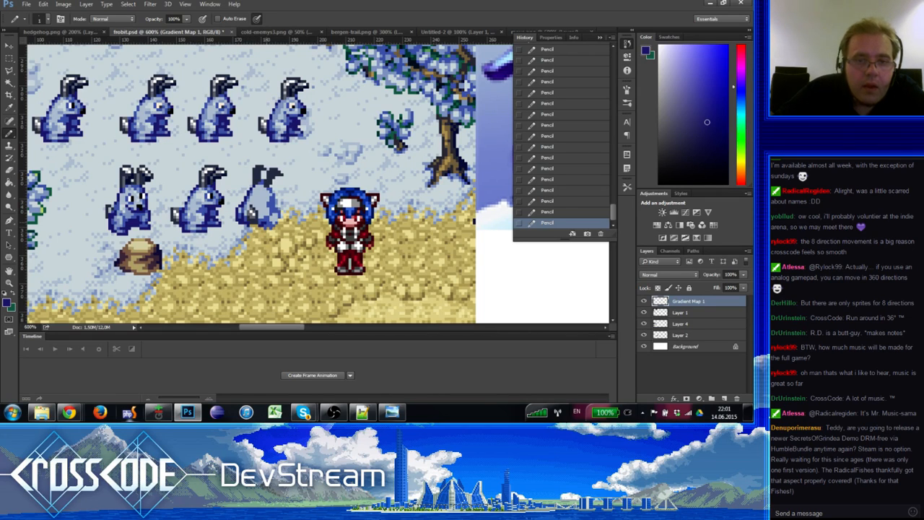
# Step: Retouch the rear-facing rabbit's lower edge and the area beside its tail with blues sampled from its fur
pyautogui.keyDown('alt'); pyautogui.click(268, 226); pyautogui.keyUp('alt')
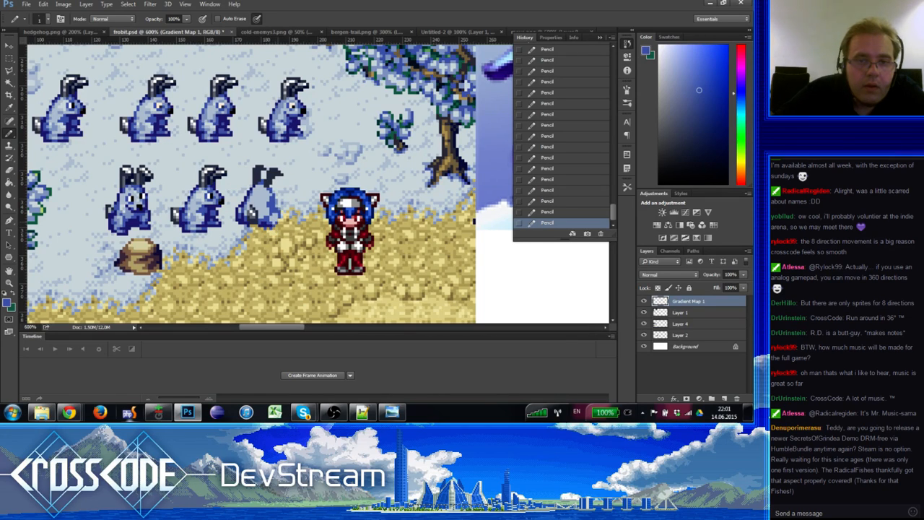
pyautogui.keyDown('alt'); pyautogui.click(278, 228); pyautogui.keyUp('alt')
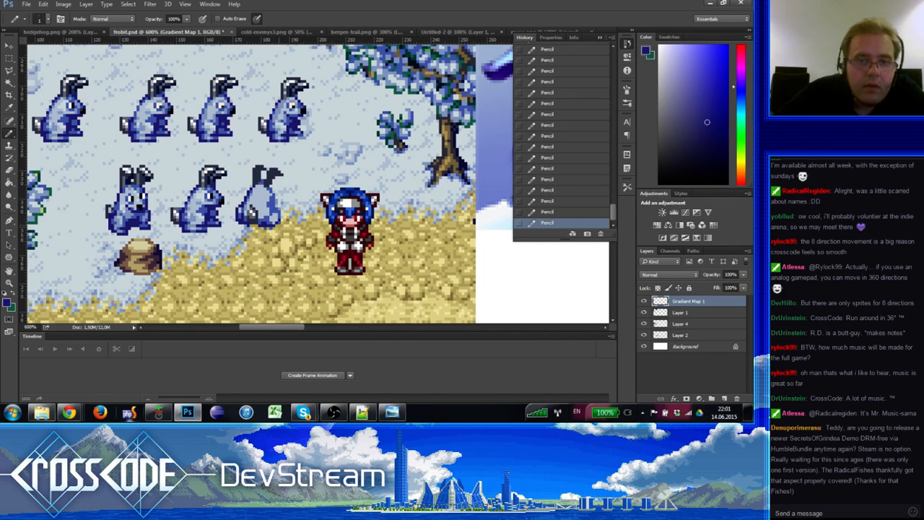
pyautogui.keyDown('alt'); pyautogui.click(268, 216); pyautogui.keyUp('alt')
pyautogui.keyDown('alt'); pyautogui.click(271, 217); pyautogui.keyUp('alt')
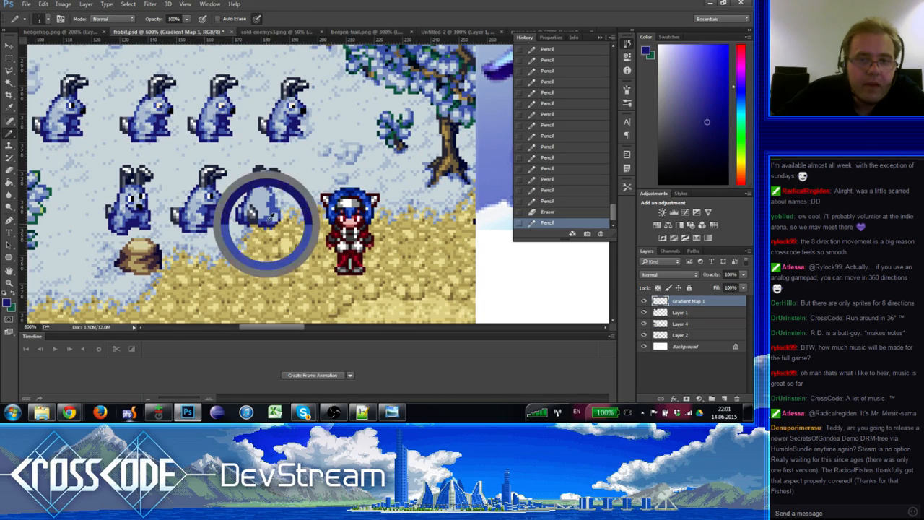
pyautogui.click(268, 233)
pyautogui.keyDown('alt'); pyautogui.click(246, 225); pyautogui.keyUp('alt')
pyautogui.click(249, 221)
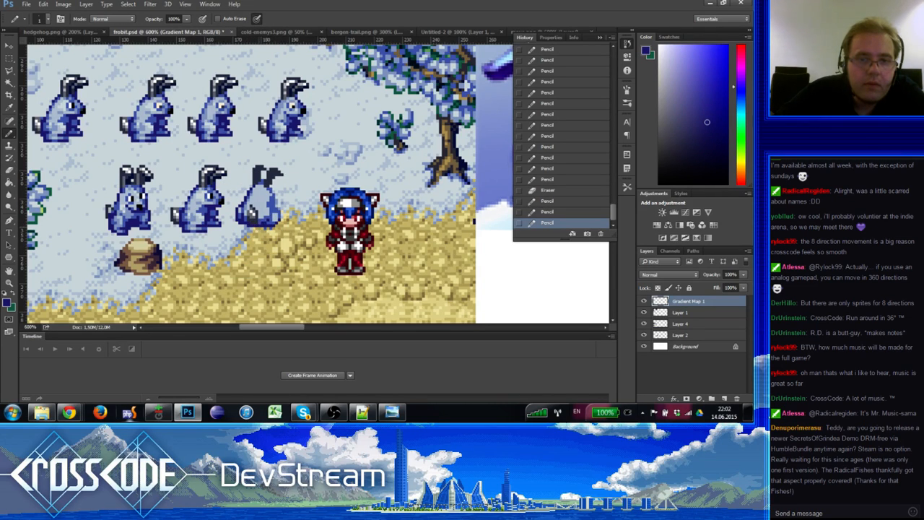